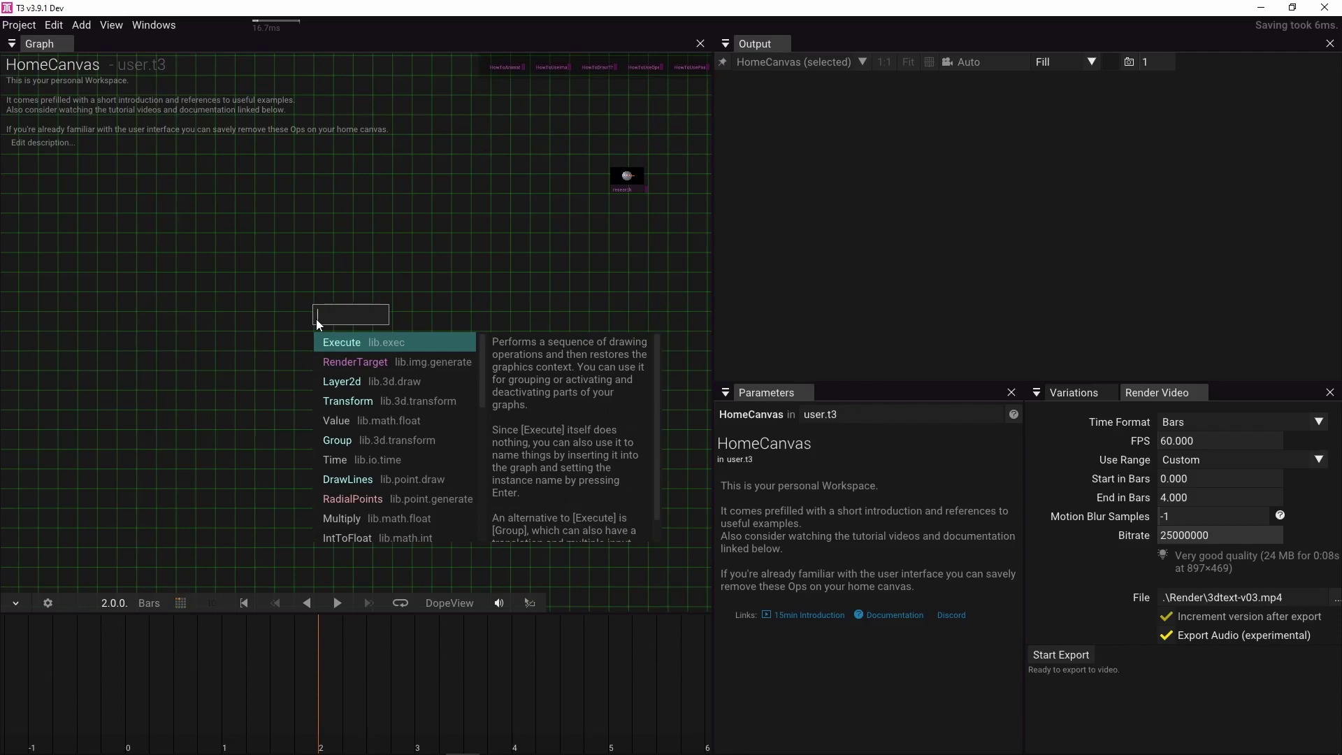
Add an NGon image operator to the empty area of the graph.
type("ngo")
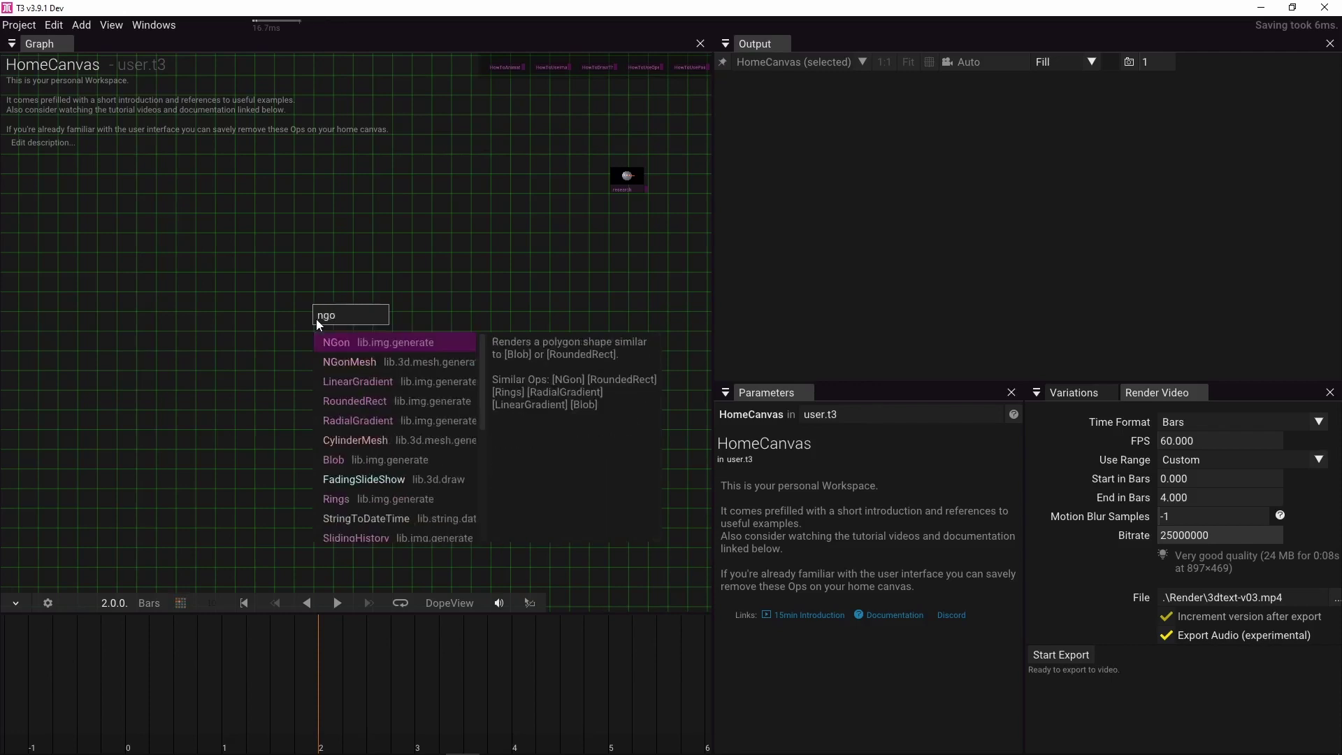
left_click(339, 342)
left_click_drag(337, 313, 319, 341)
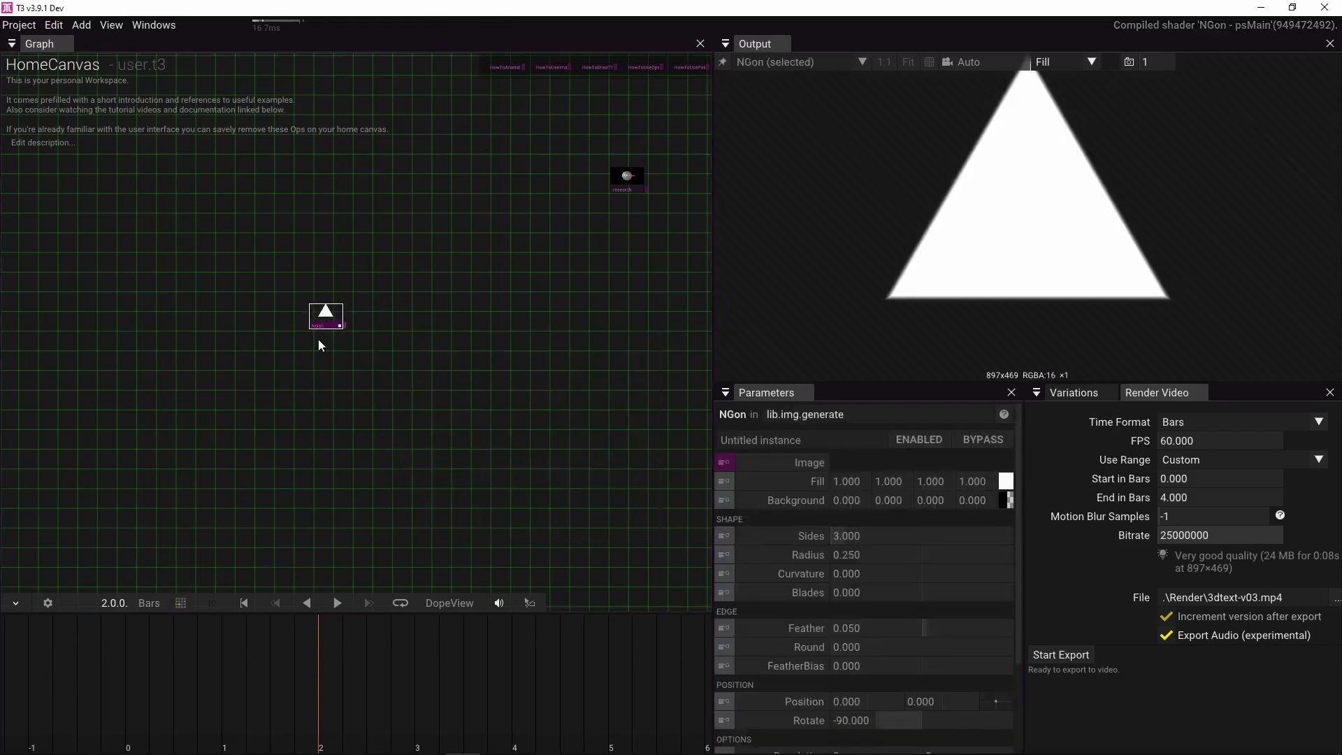
Add an NGonMesh operator to the graph below the NGon operator.
double_click(324, 408)
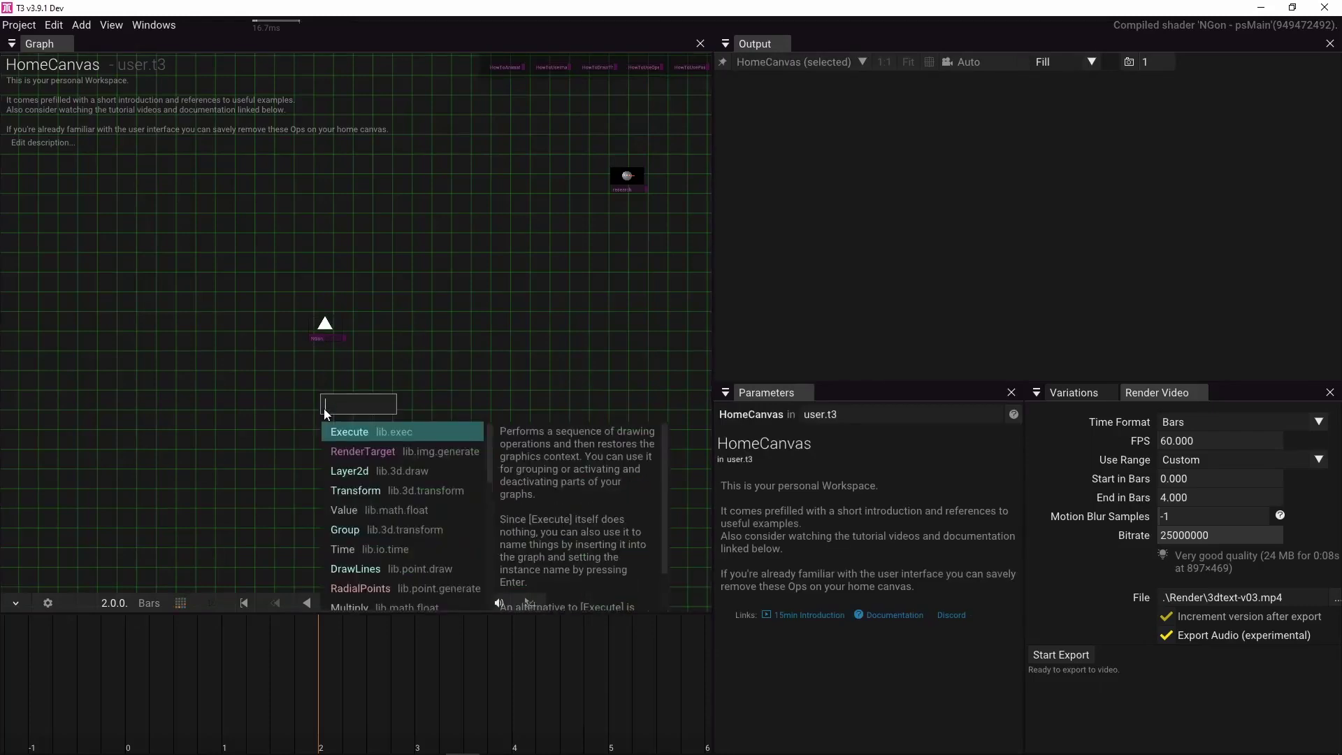
type("ng")
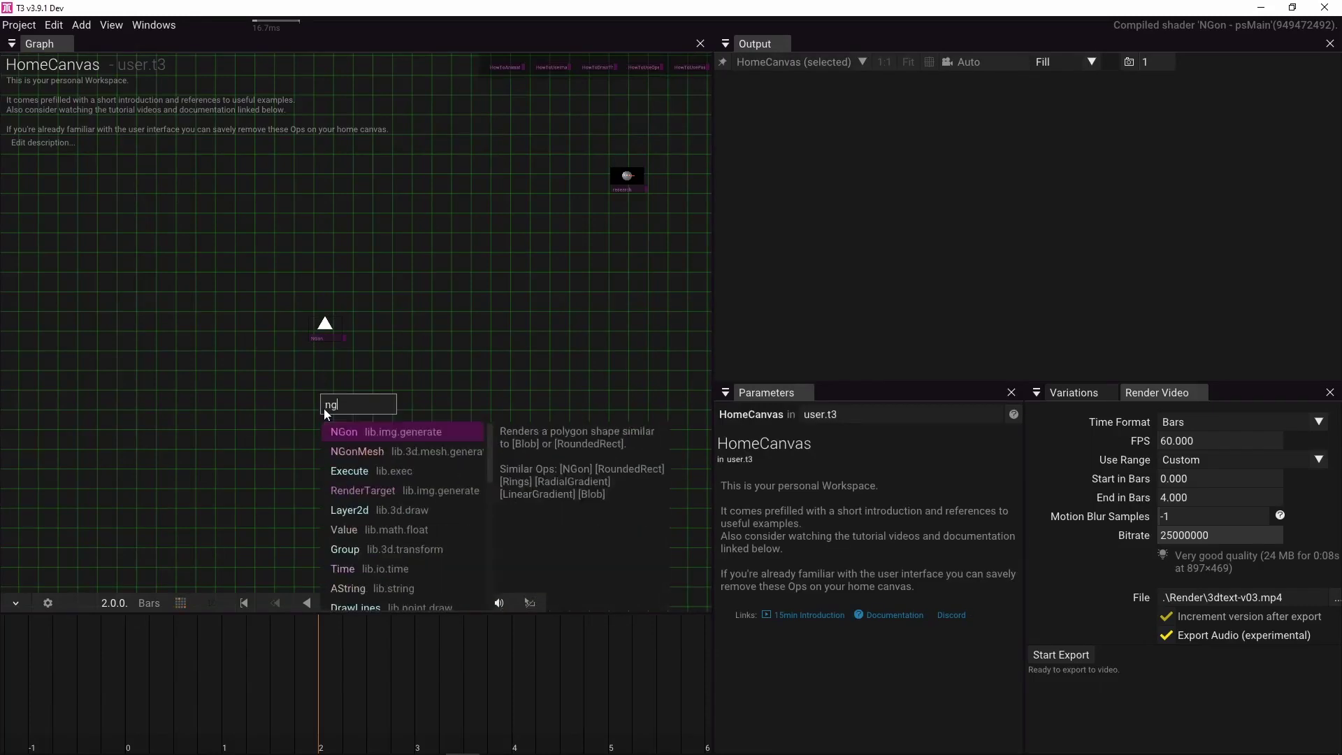
left_click(358, 452)
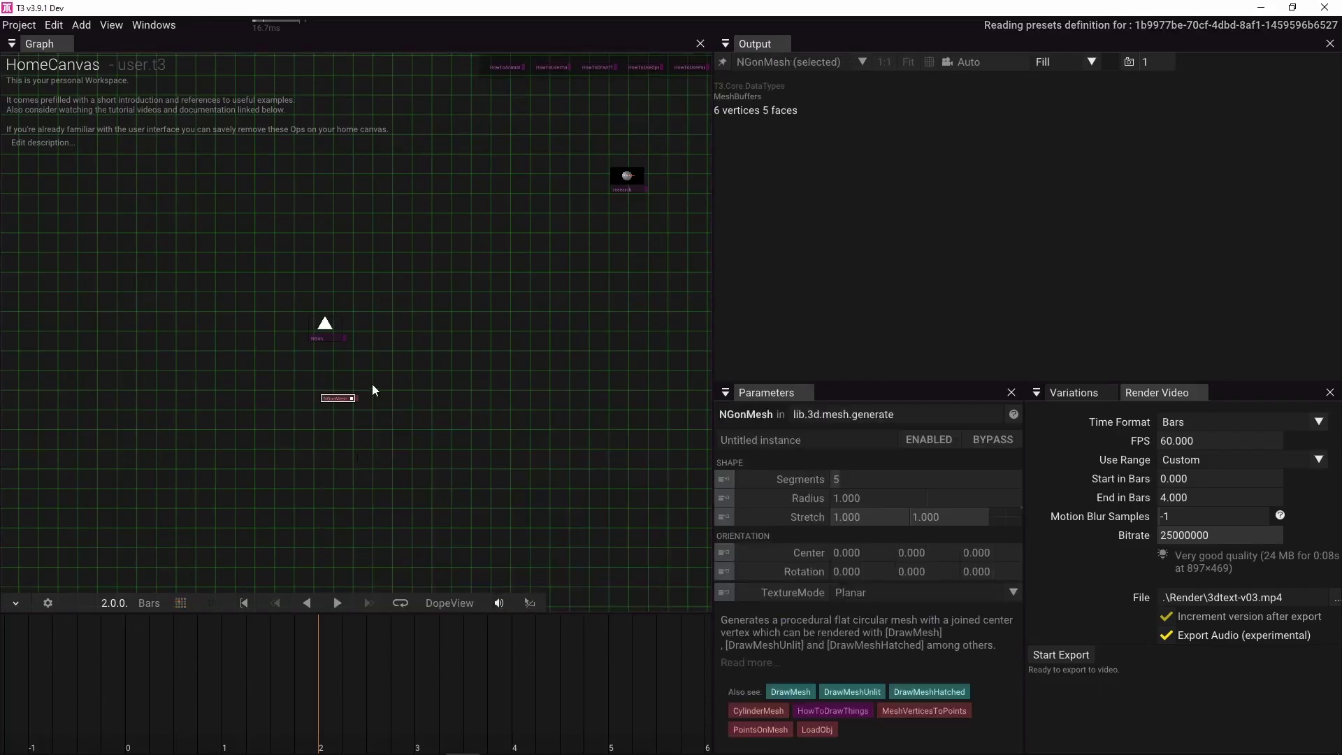
Feed the NGonMesh output into a new DrawMesh operator and pin DrawMesh to the output view.
scroll(371, 389, "up", 4)
left_click_drag(336, 414, 455, 411)
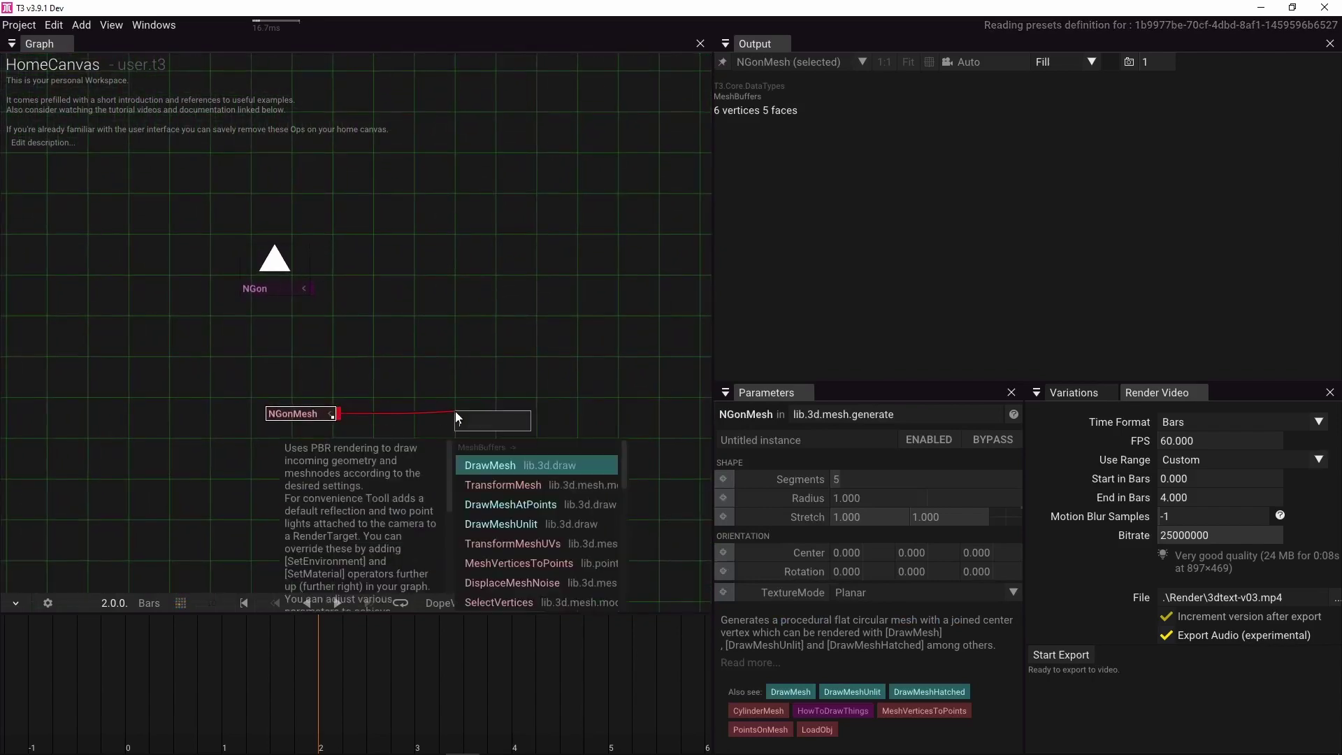
left_click(509, 467)
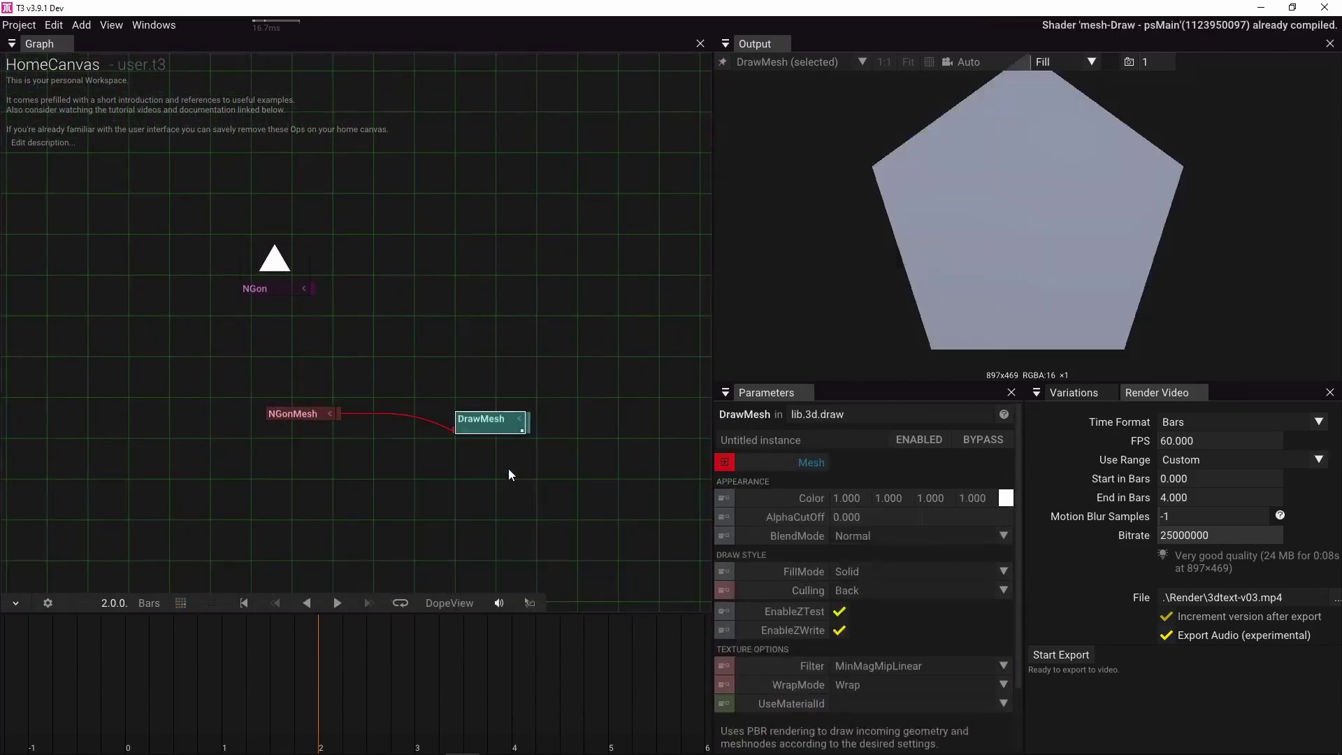
left_click(302, 416)
left_click(471, 422)
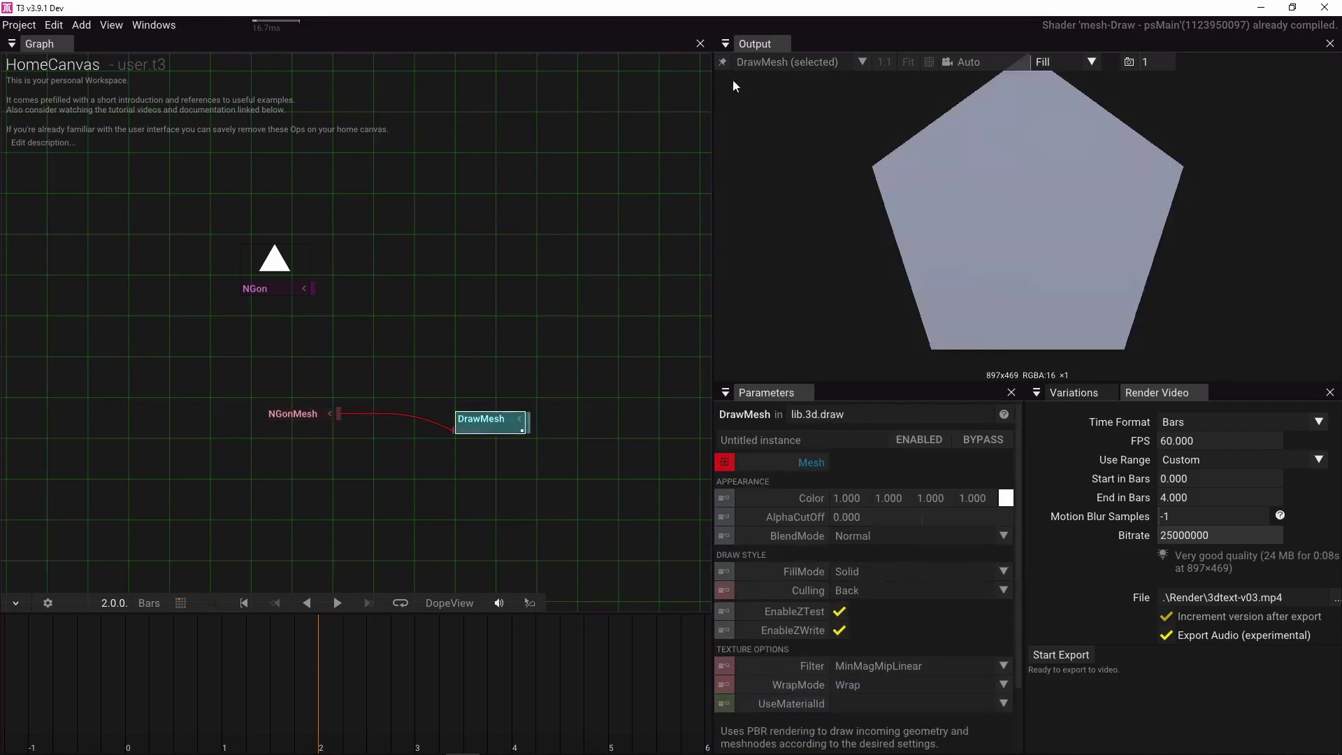
left_click(722, 62)
Set the NGonMesh operator's Segments to 128.
left_click(297, 414)
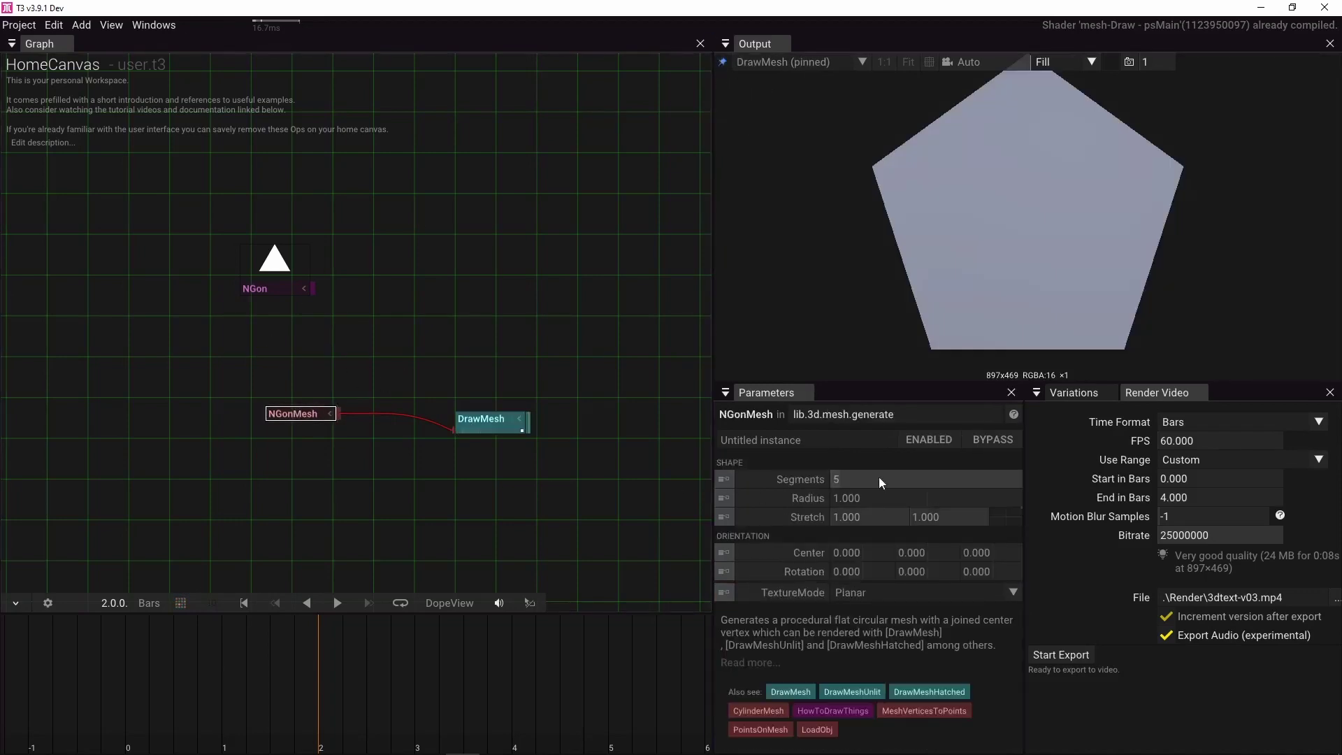
left_click(868, 478)
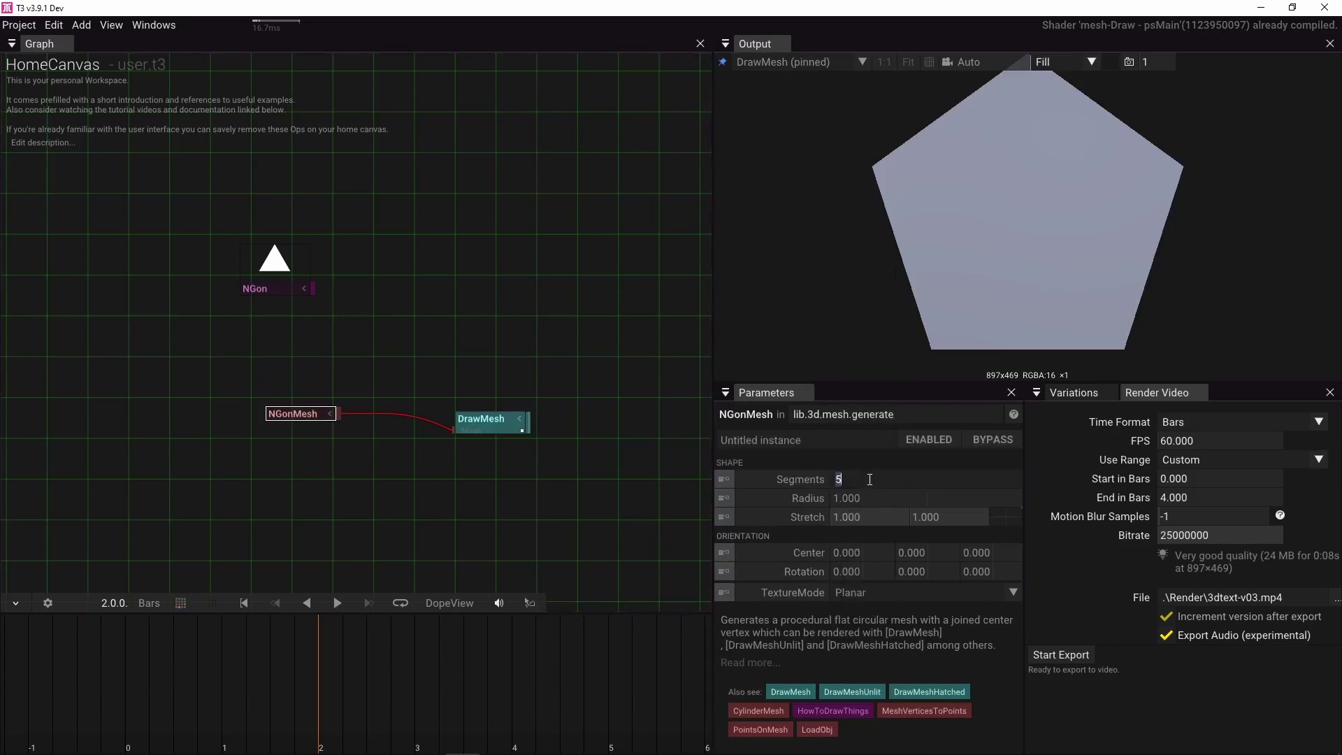
type("128")
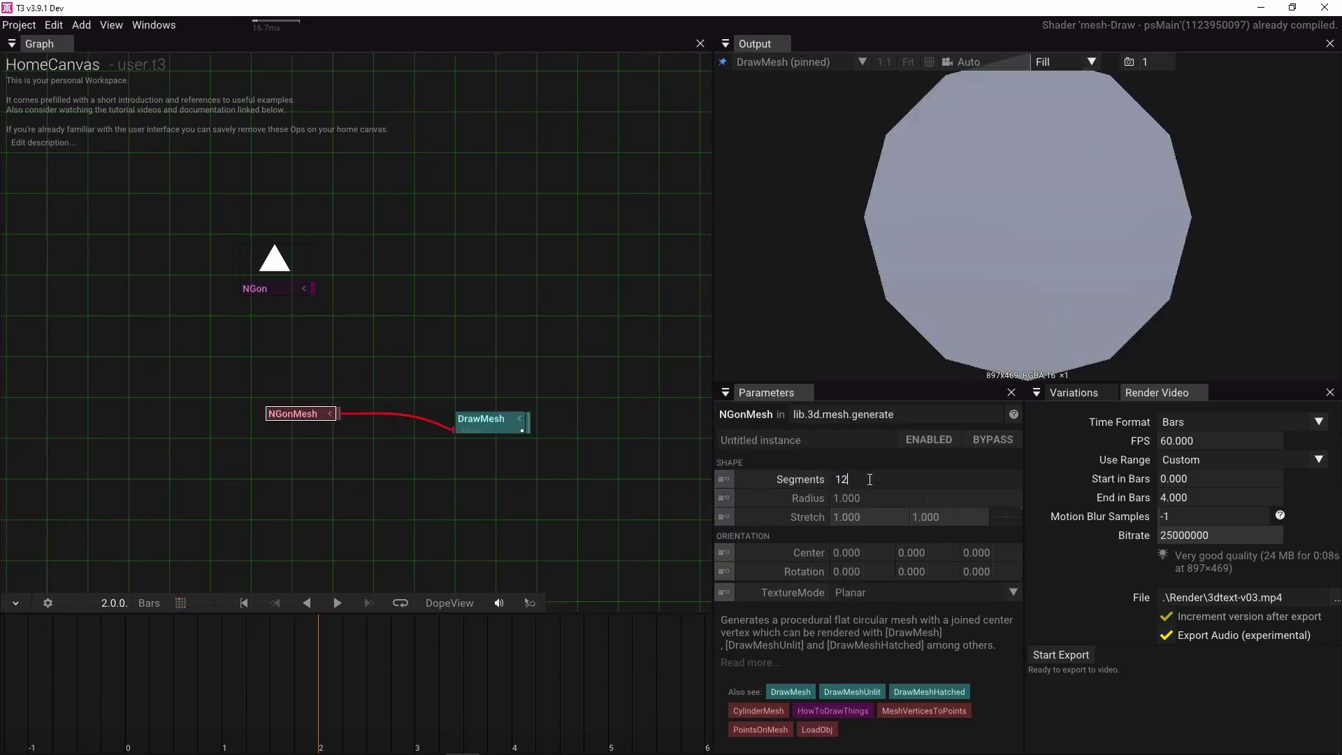
key("Return")
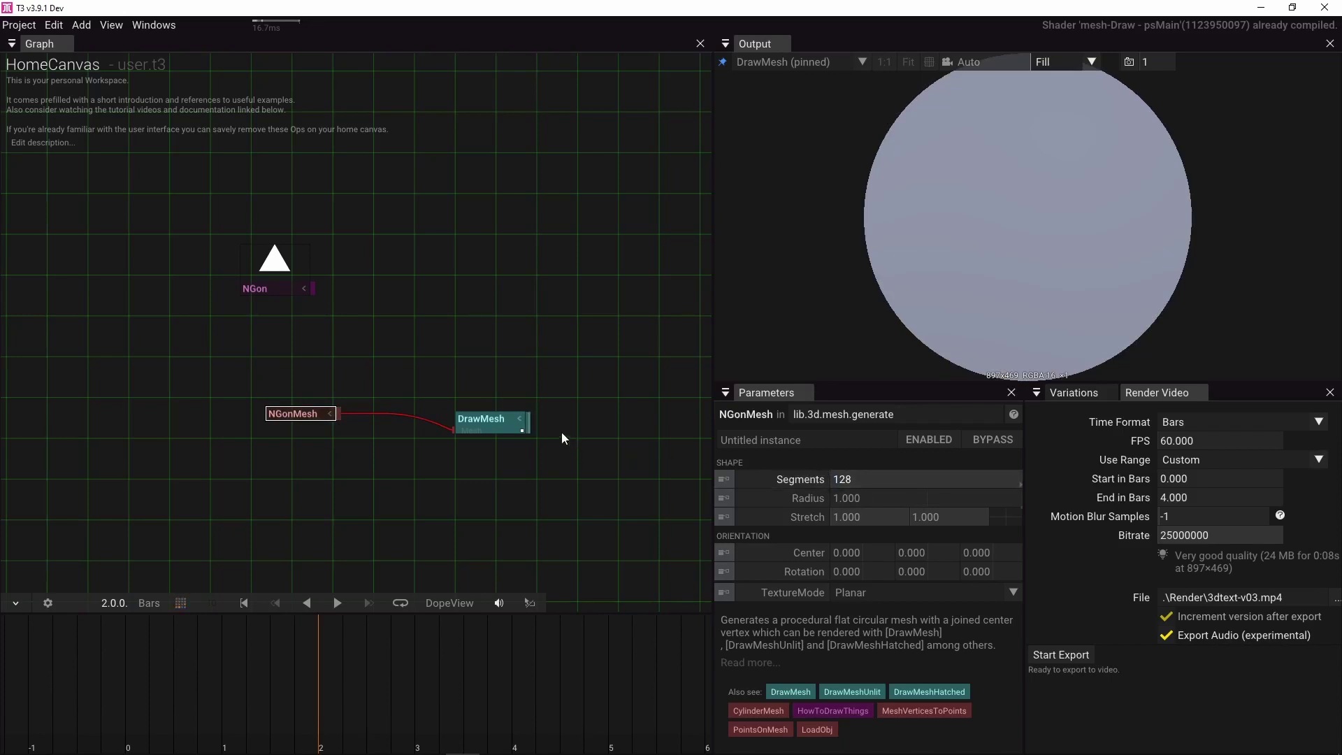
Space NGonMesh and DrawMesh further apart and feed DrawMesh into a new SetMaterial operator.
left_click_drag(487, 421, 585, 404)
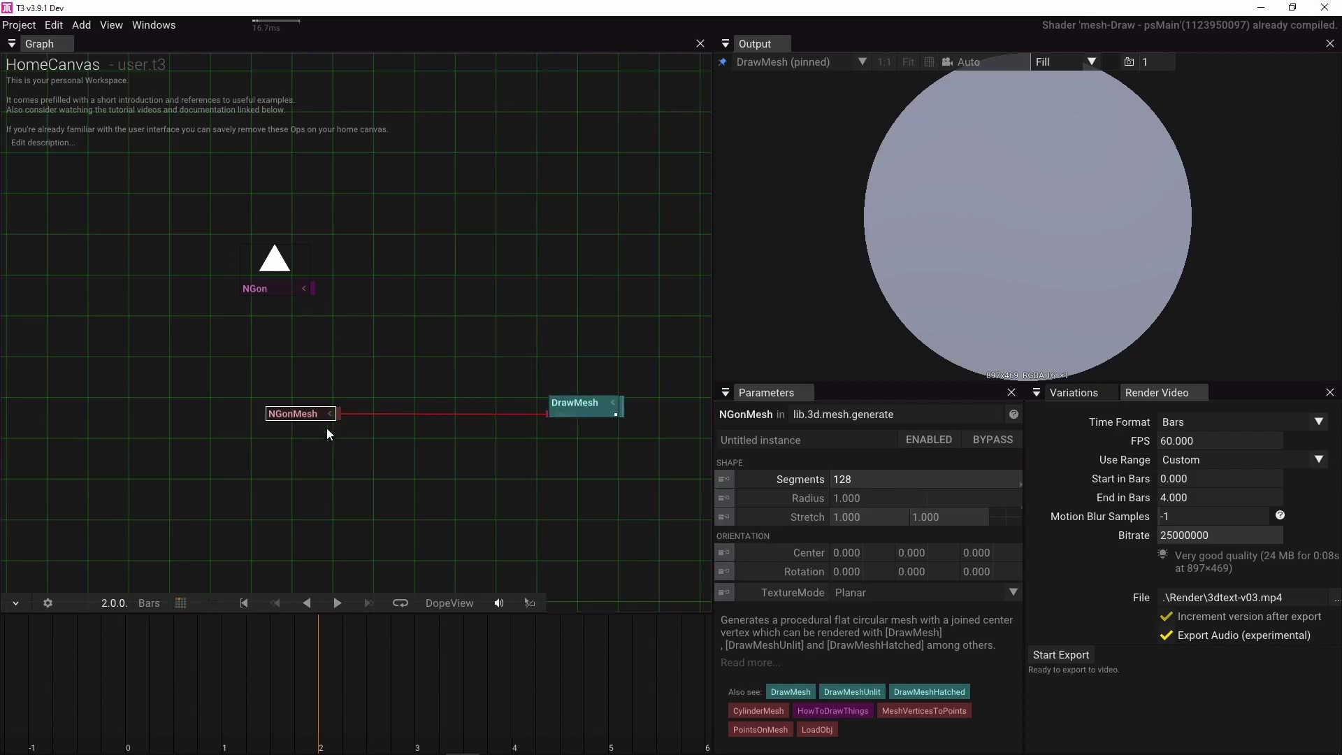
left_click_drag(294, 414, 251, 409)
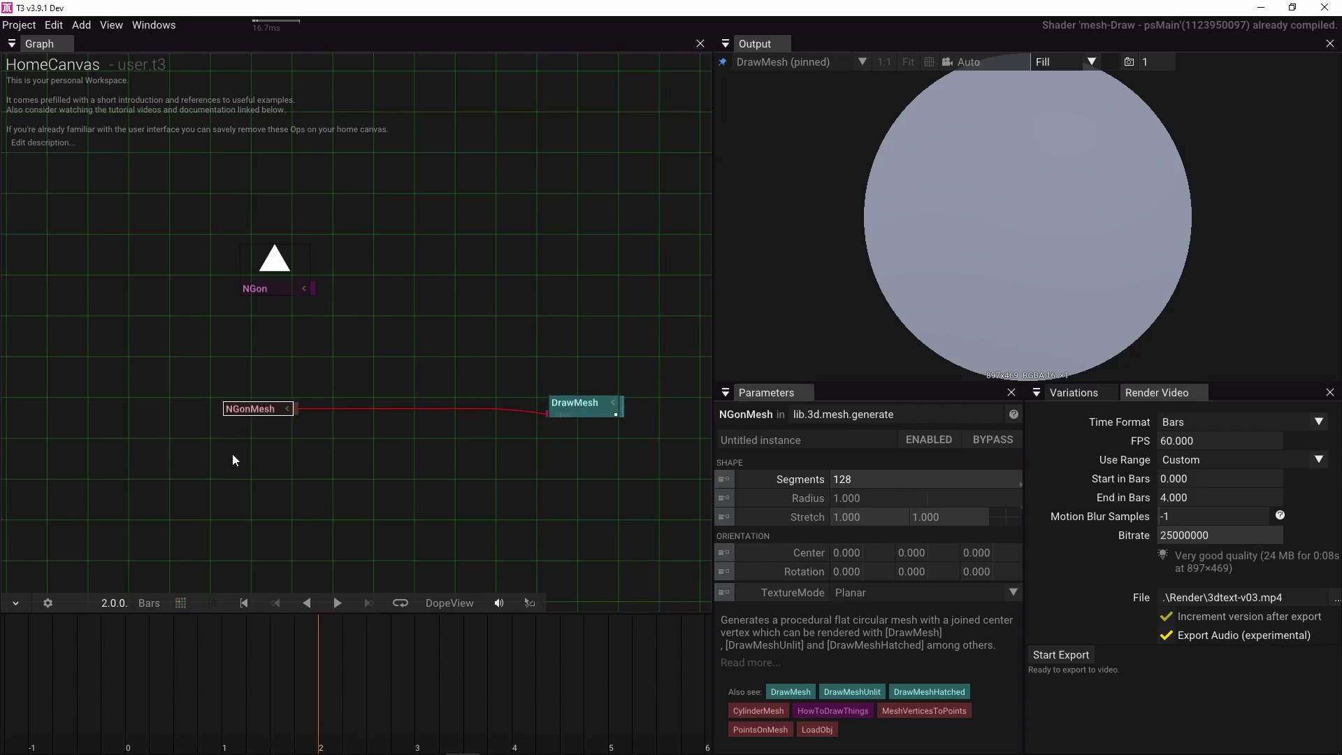
mouse_move(580, 409)
left_mouse_down()
mouse_move(489, 397)
mouse_move(576, 396)
left_mouse_up()
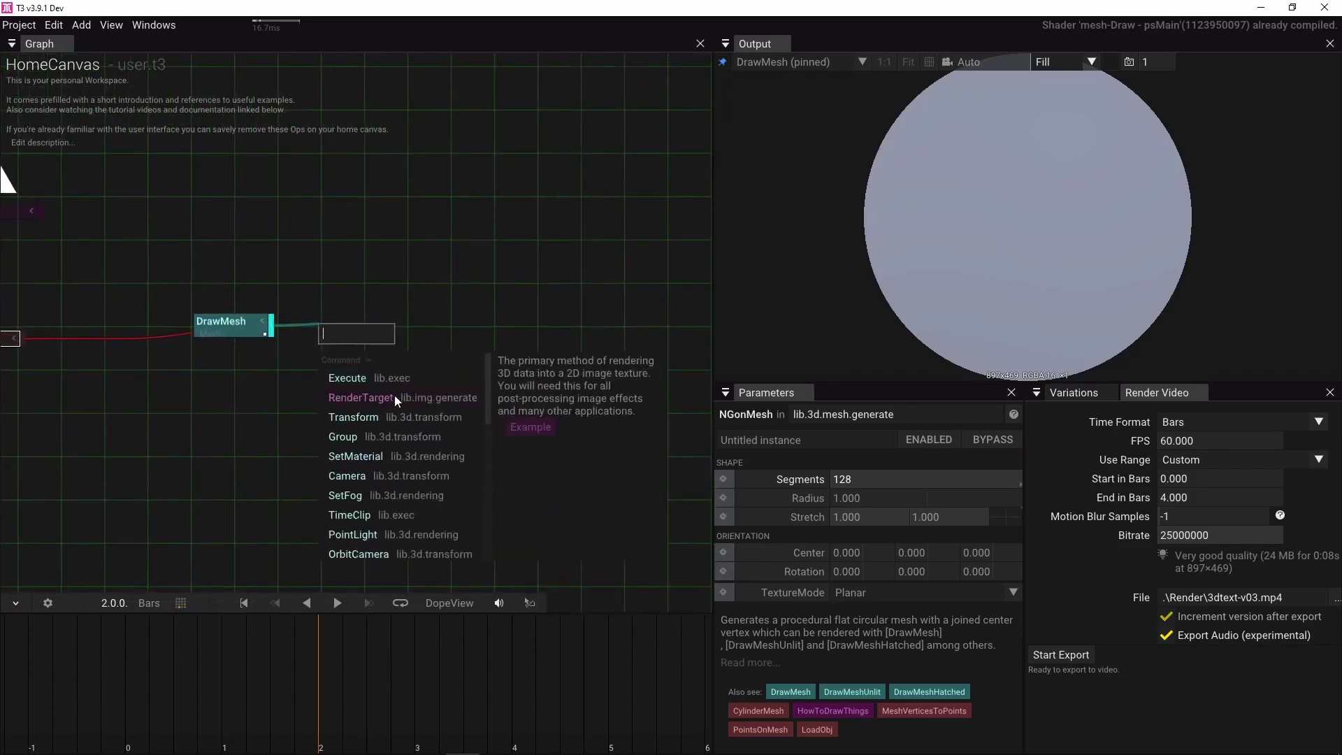
left_click(372, 455)
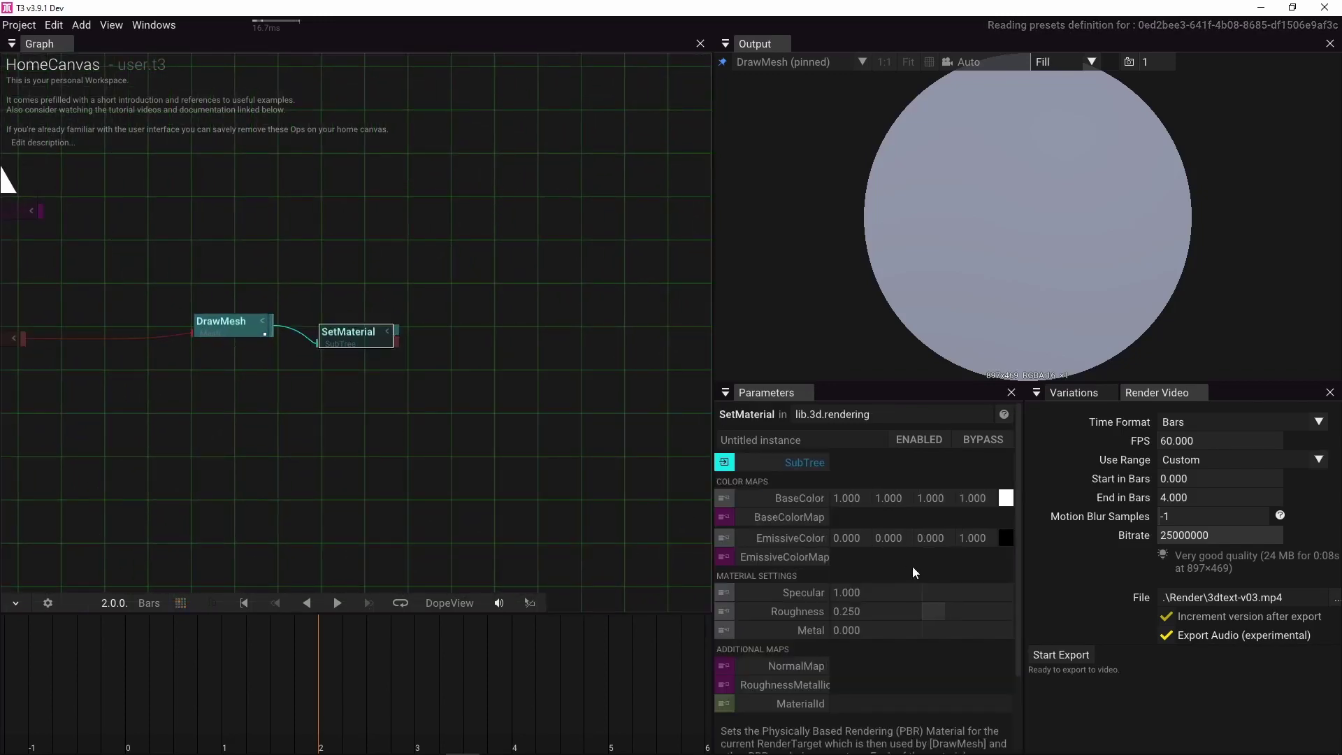
Set the SetMaterial operator's Metal value to 0.360 and pin SetMaterial to the output view.
left_click_drag(882, 630, 996, 625)
left_click(723, 61)
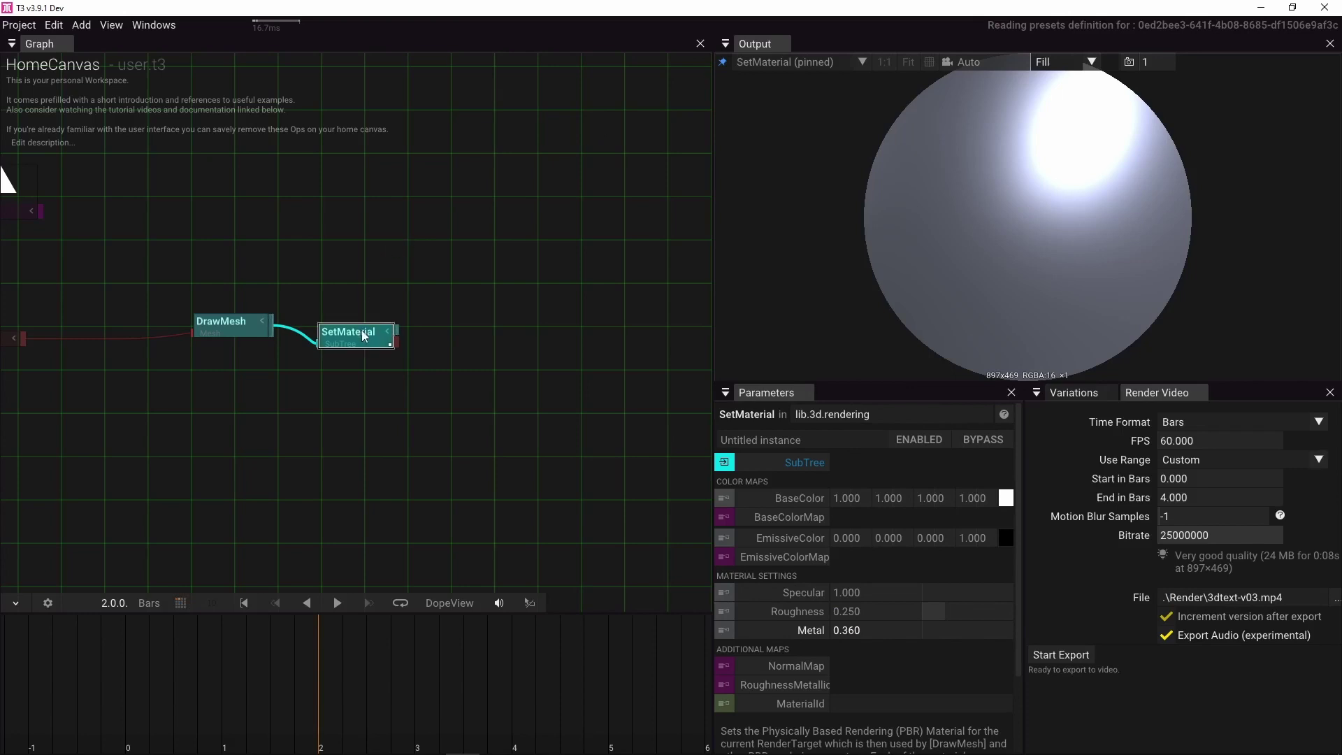
Move SetMaterial further away from DrawMesh and darken its BaseColor to grey 0.139.
left_click_drag(362, 330, 413, 304)
left_click_drag(328, 242, 492, 250)
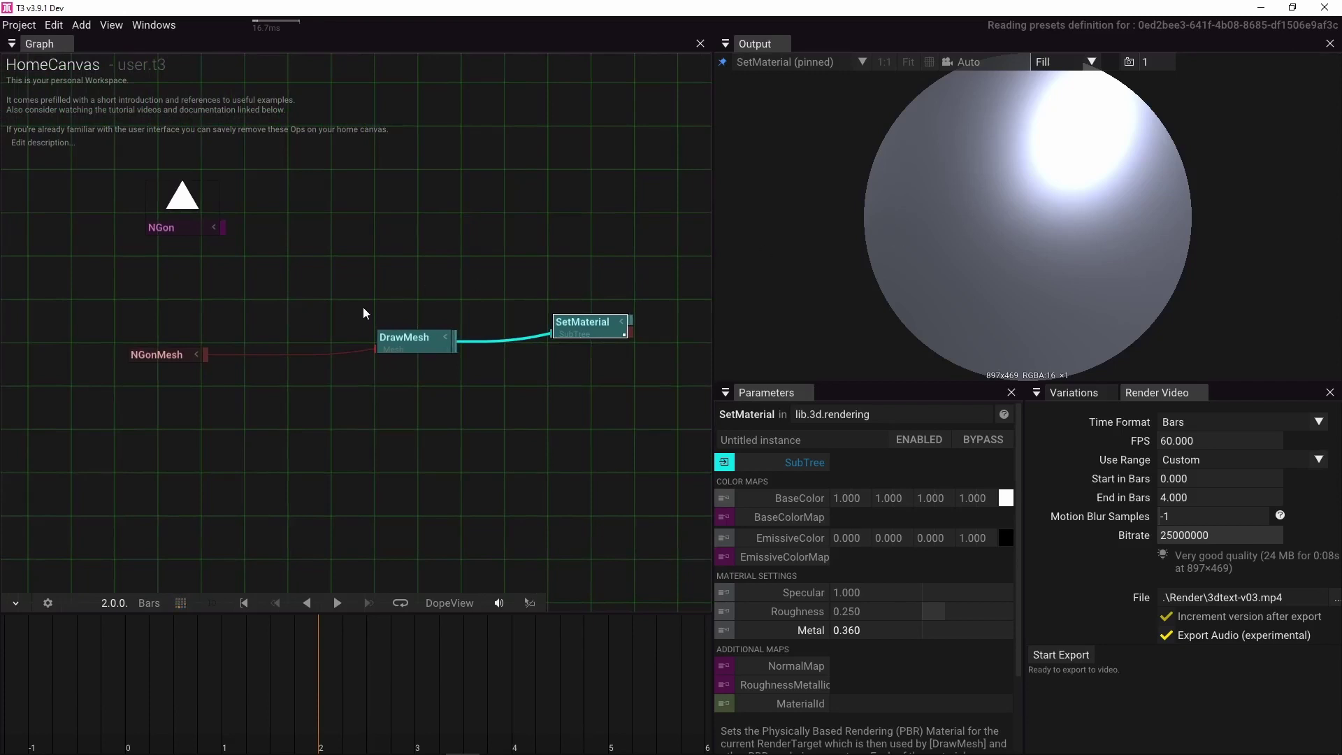
left_click(1006, 498)
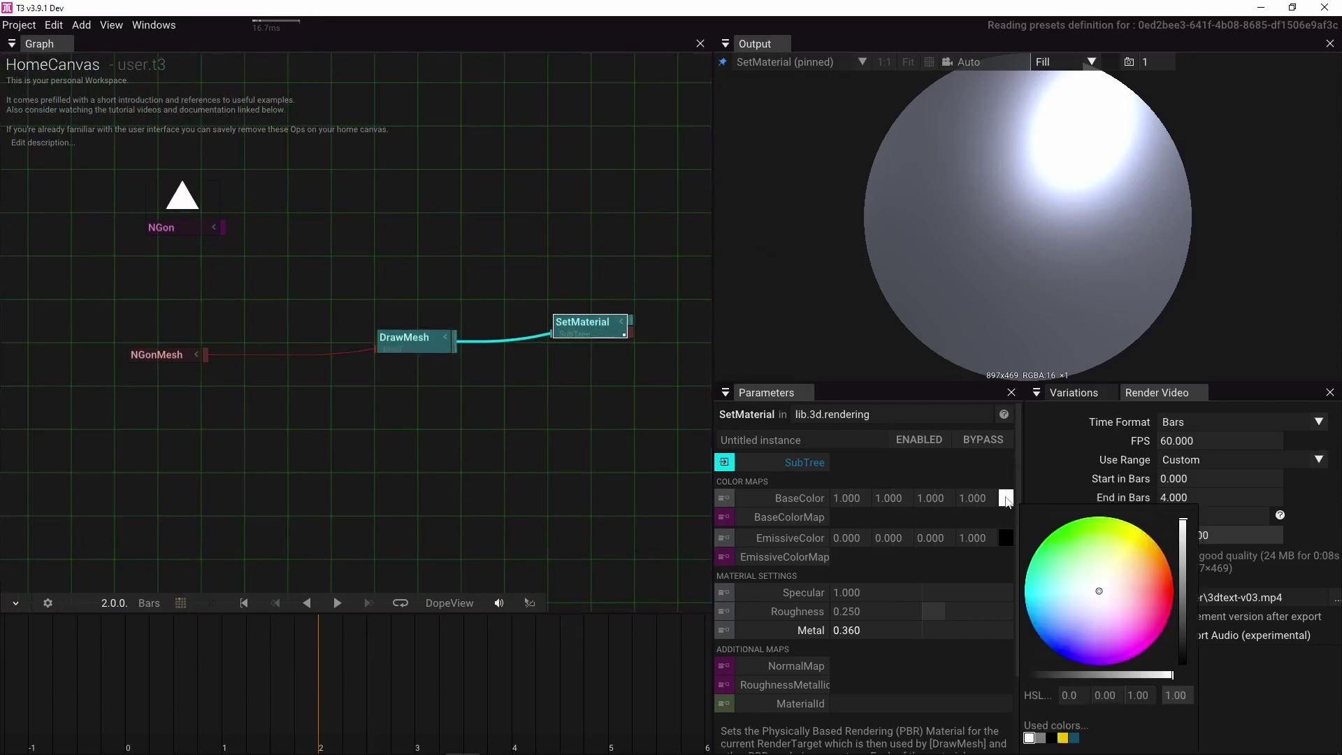
left_click_drag(1183, 618, 1184, 644)
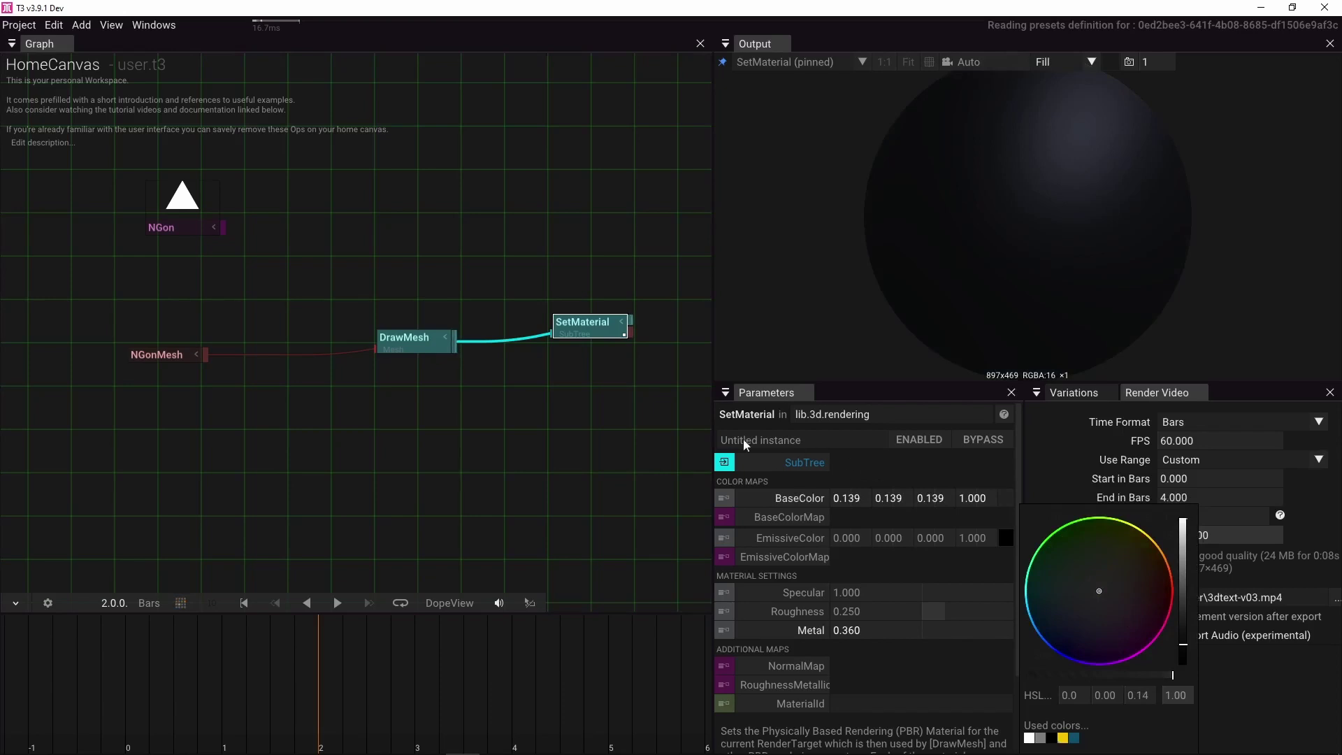
Line up NGonMesh and DrawMesh, duplicate the connected pair, and place the copies directly below the originals.
left_click_drag(410, 326, 422, 314)
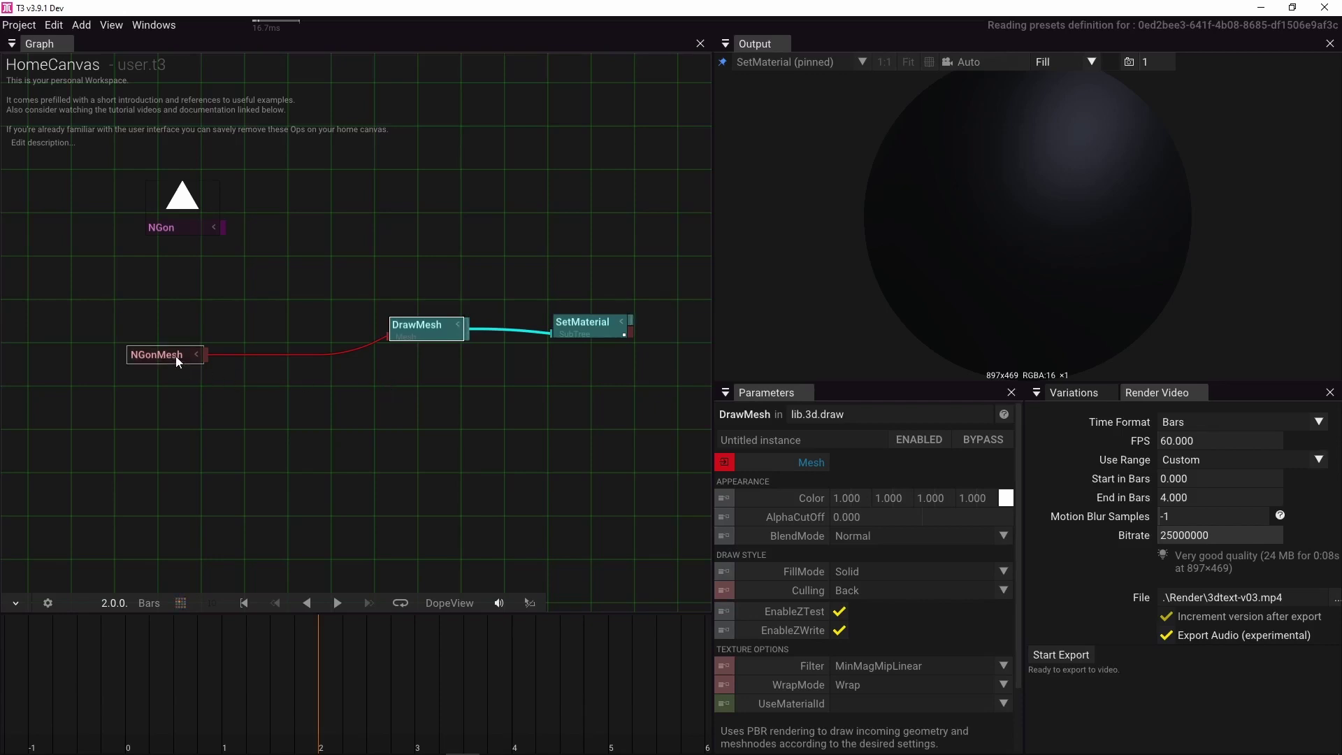
left_click_drag(177, 361, 183, 336)
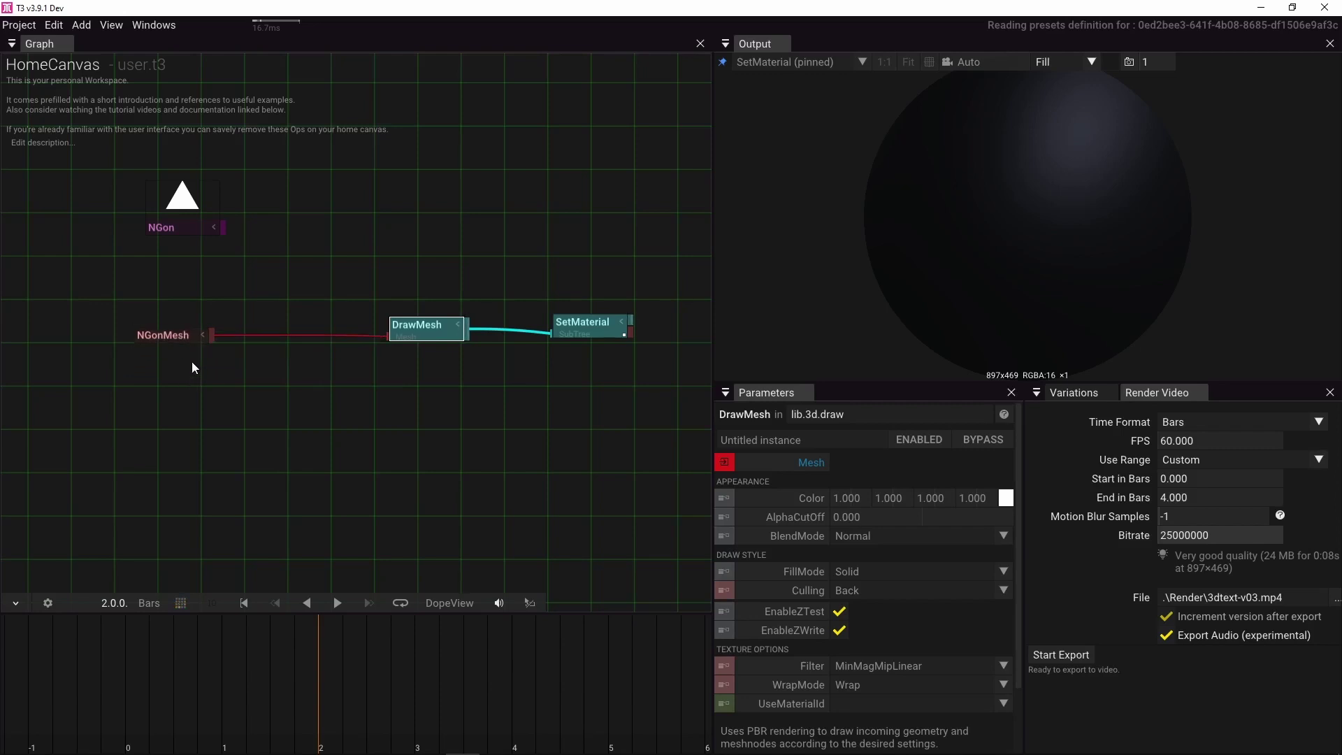
left_click(174, 341)
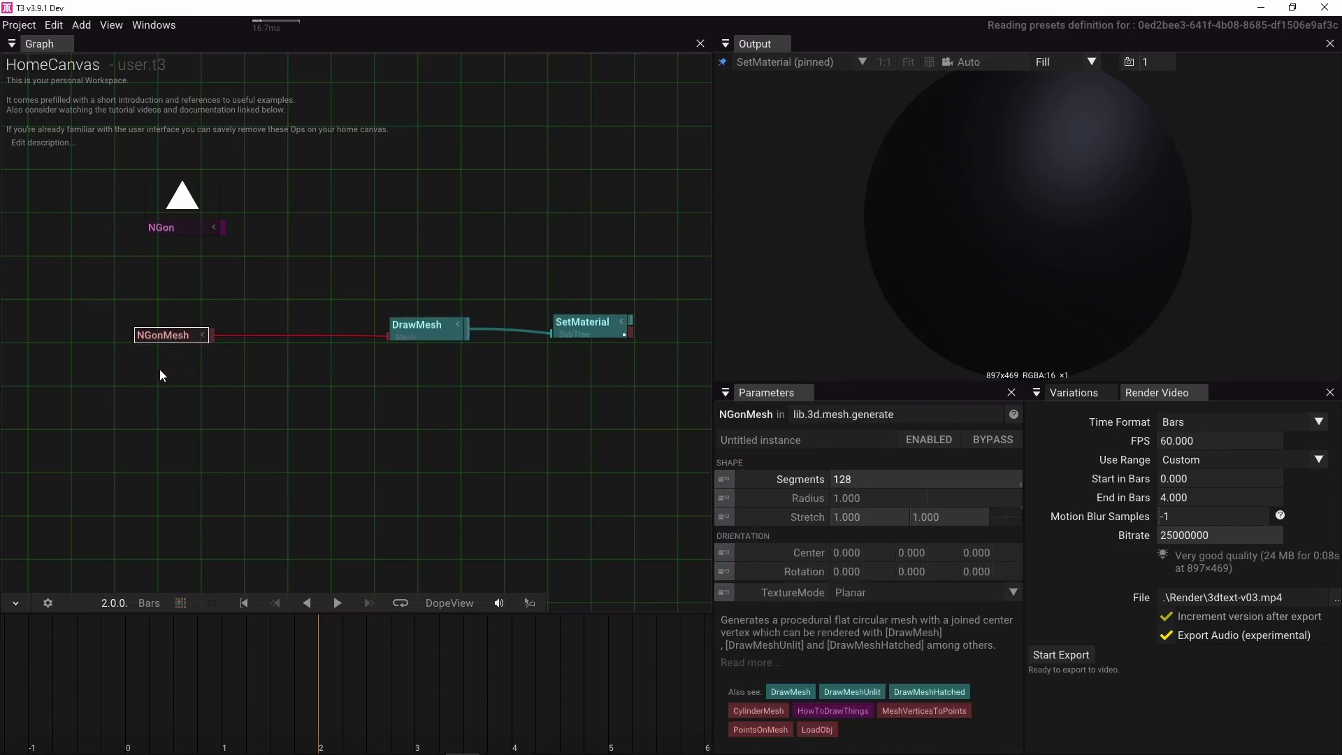
left_click_drag(160, 371, 454, 308)
key("ctrl+d")
left_click_drag(499, 393, 402, 399)
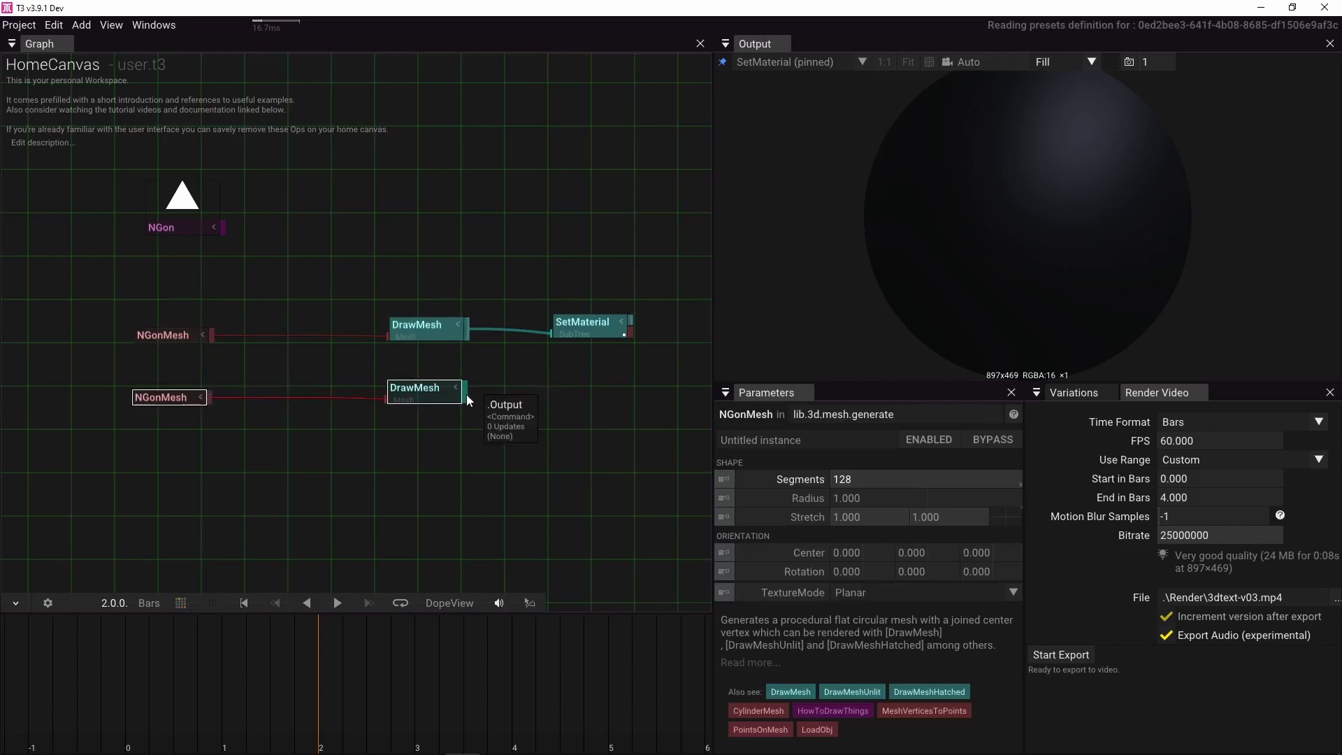
Feed SetMaterial into a new Execute operator and connect the duplicated DrawMesh as its second command input.
left_click(431, 366)
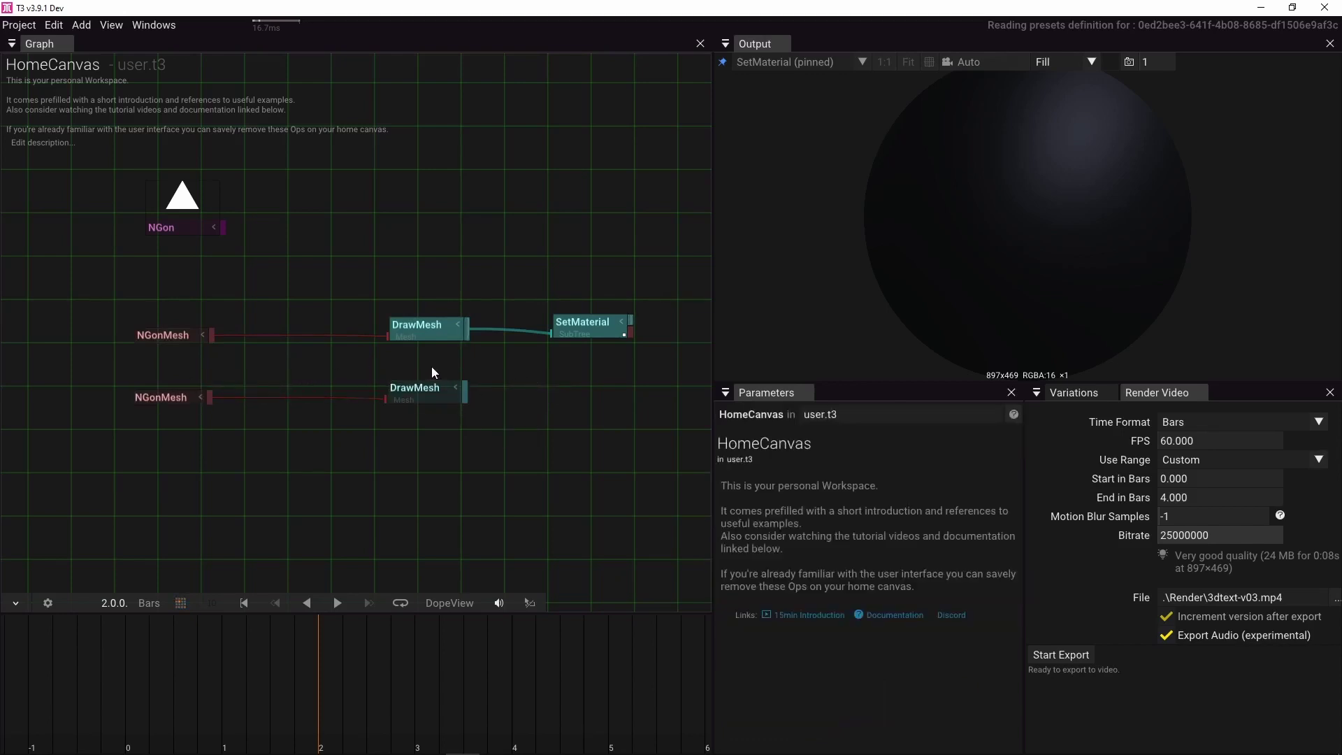
left_click(423, 392)
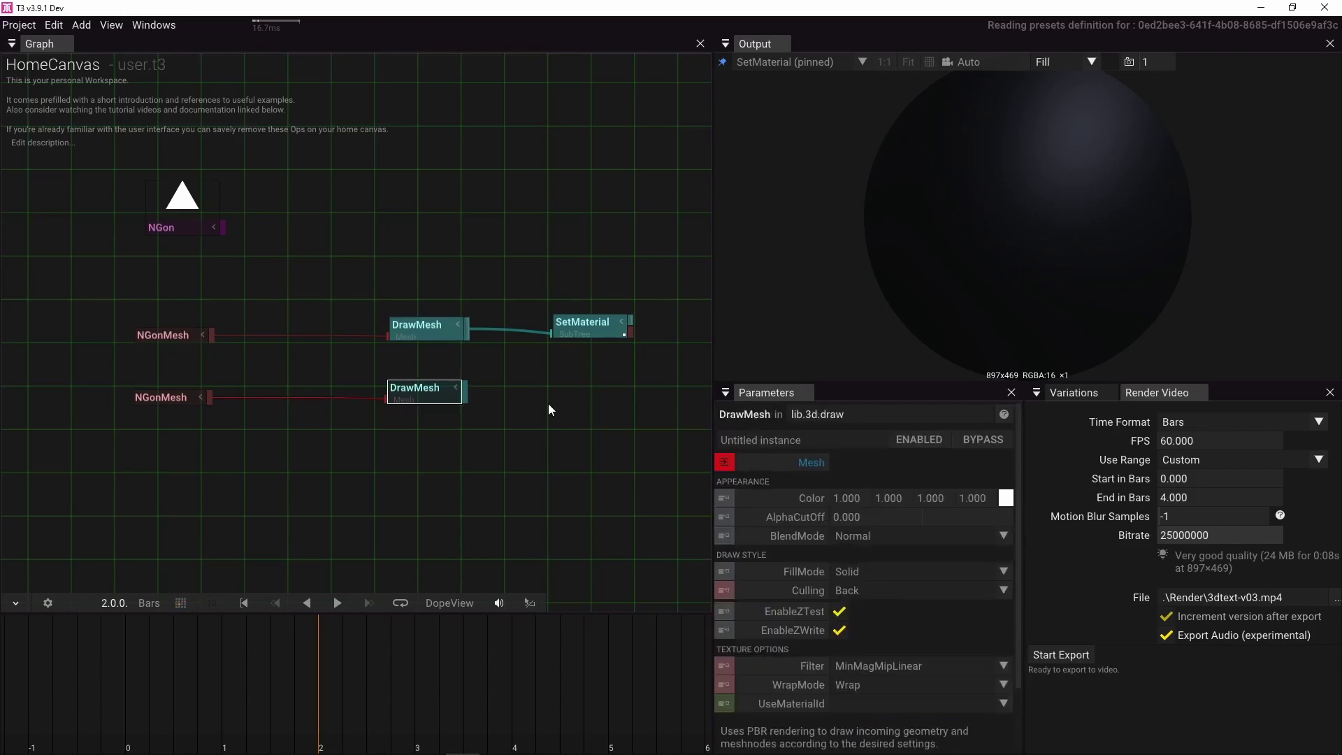
left_click_drag(529, 372, 414, 383)
left_click_drag(465, 330, 436, 316)
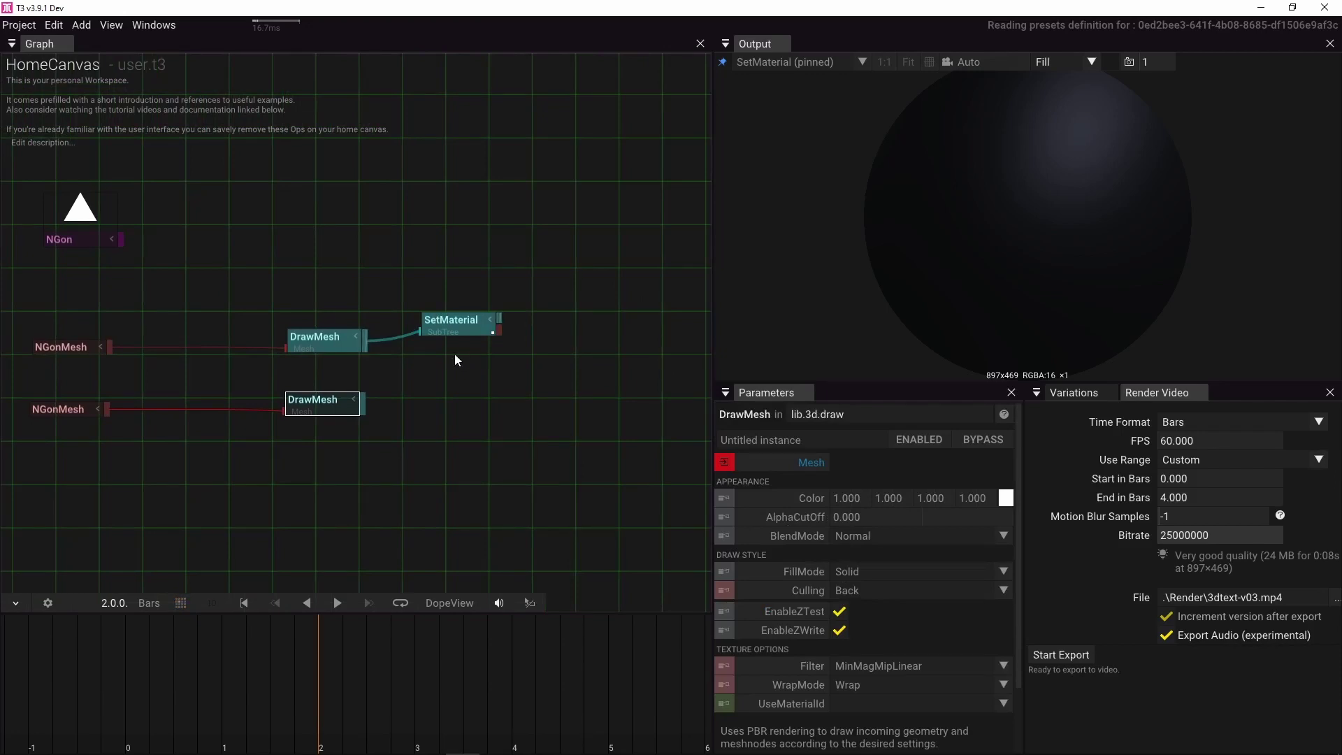
left_click_drag(501, 318, 534, 341)
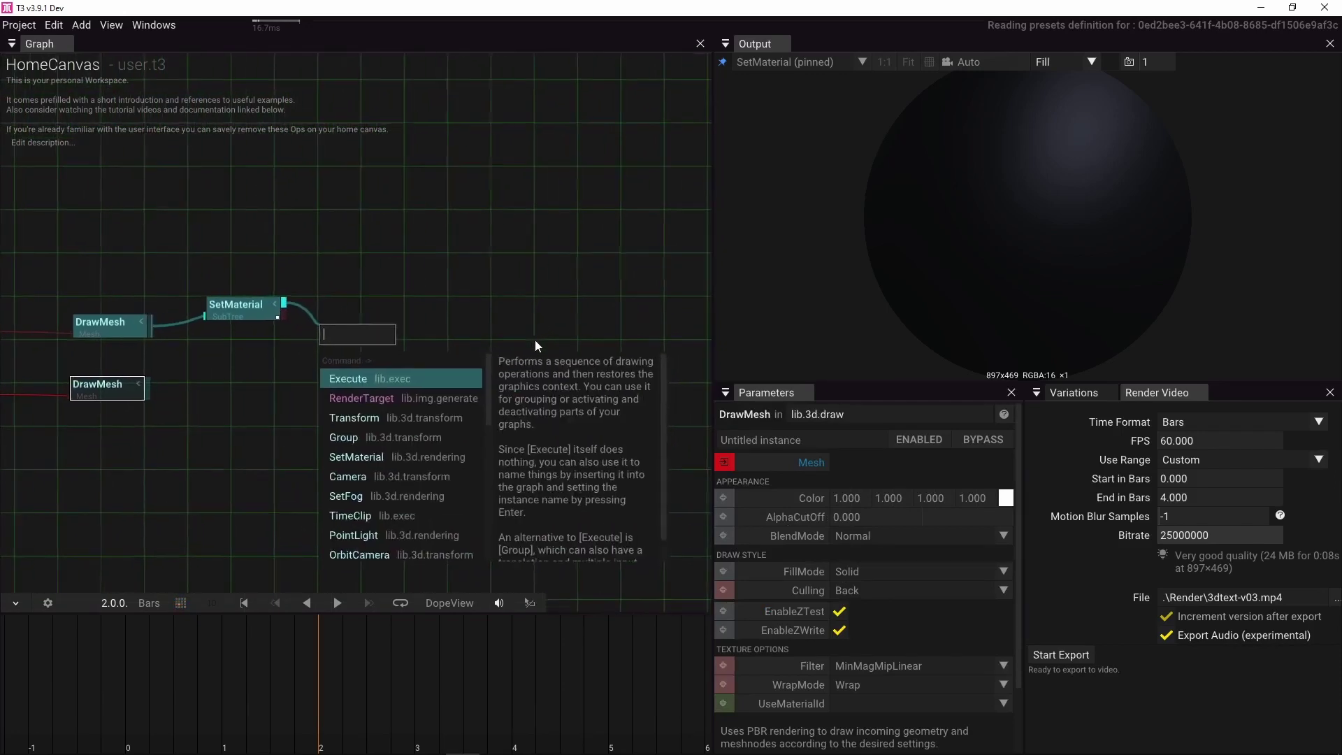
left_click(393, 375)
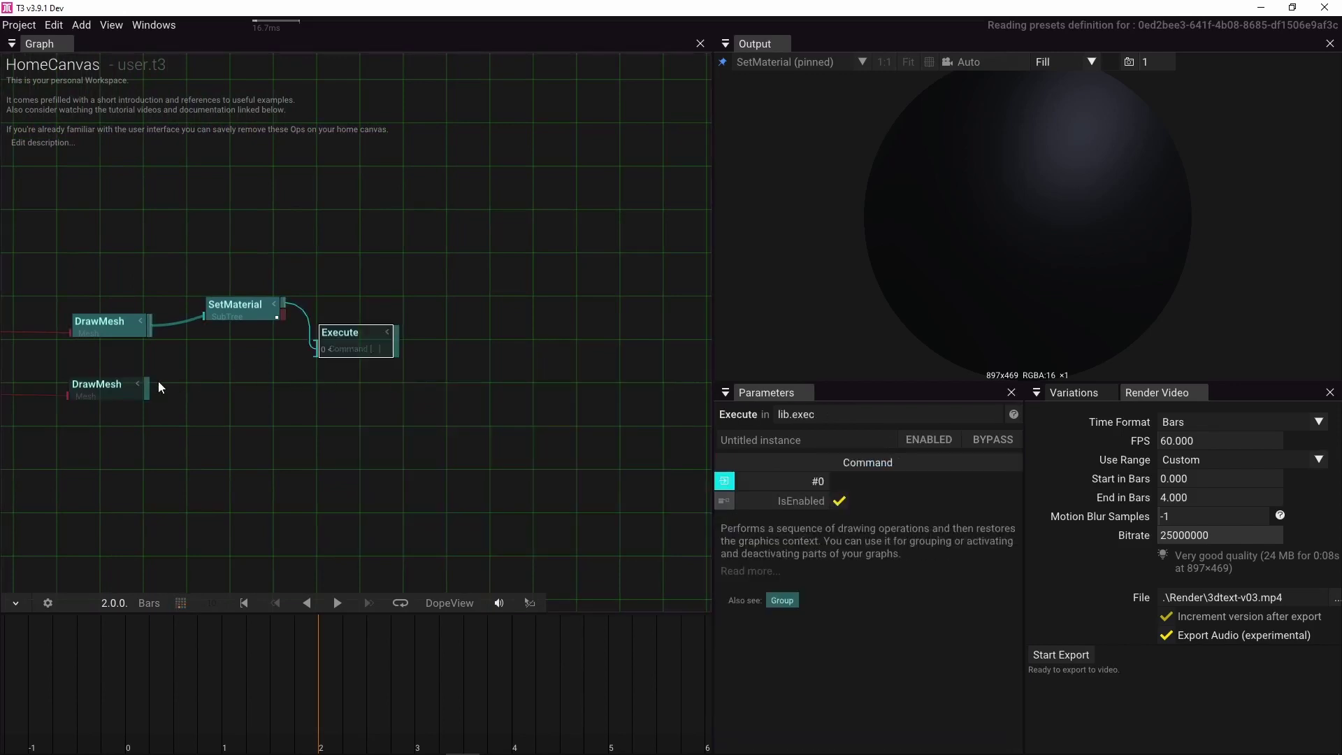
left_click_drag(145, 387, 317, 351)
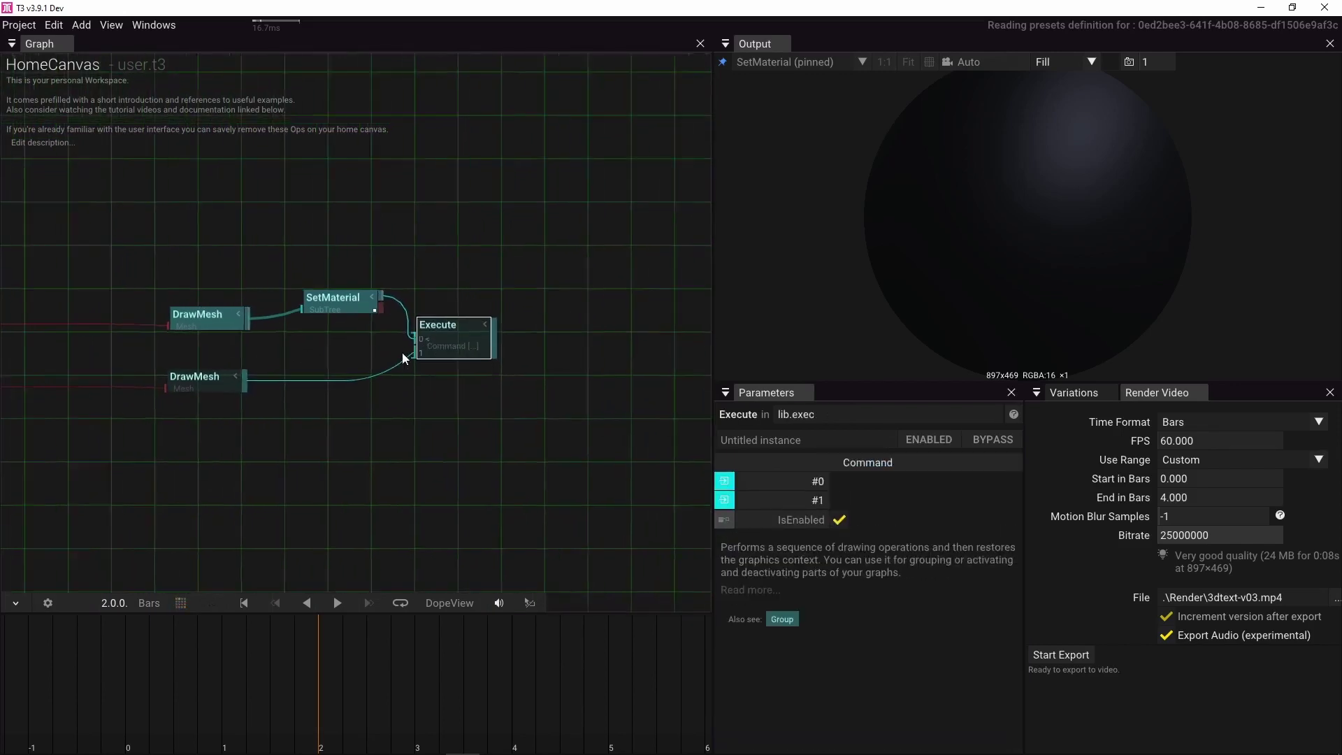
Select the Execute operator and pin it to the output view.
left_click_drag(184, 355, 291, 355)
left_click(214, 383)
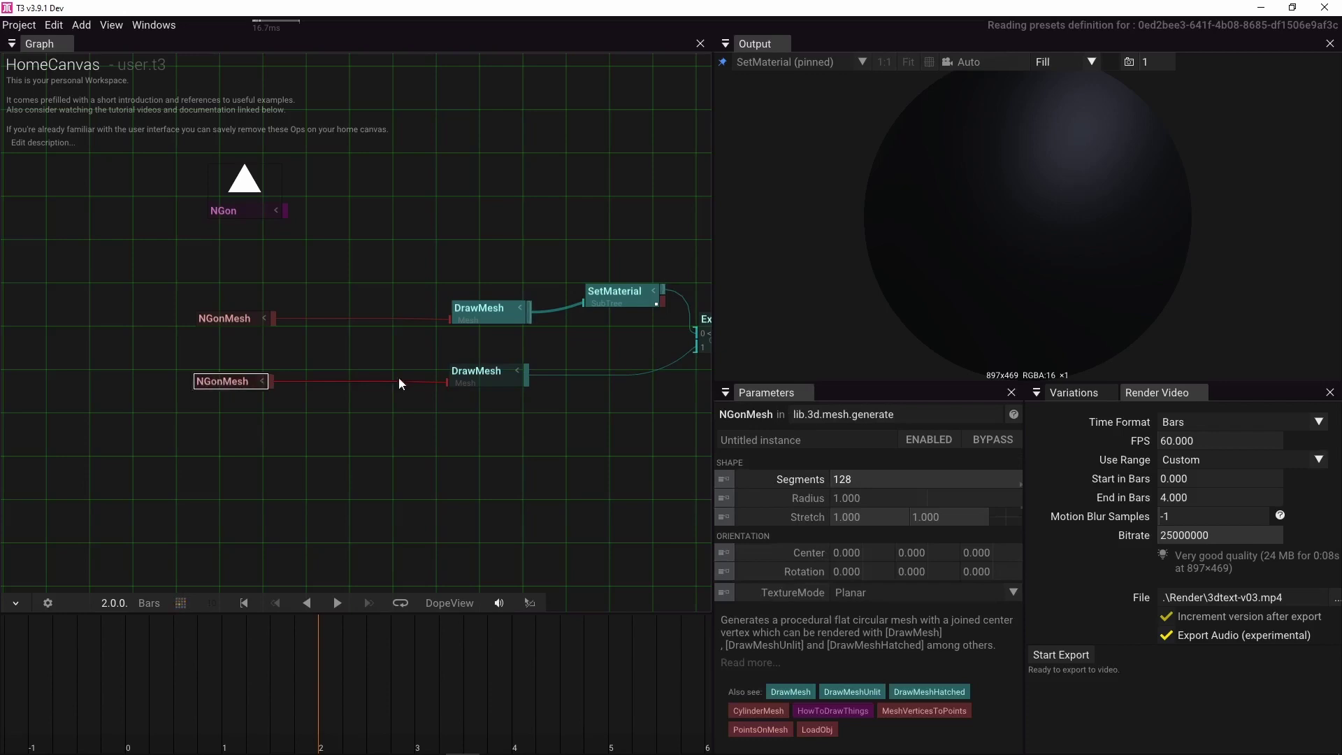
left_click_drag(626, 367, 572, 340)
left_click(571, 339)
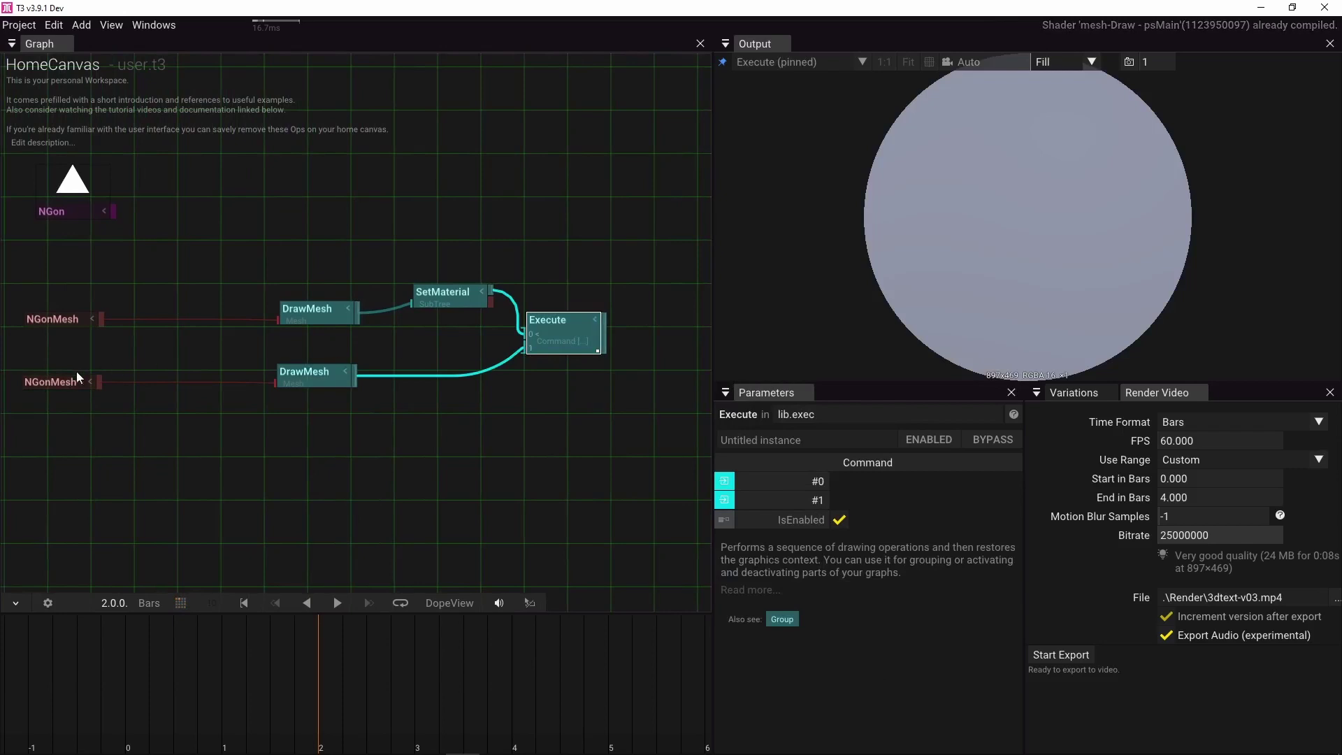
Set the duplicated NGonMesh operator's Radius to 0.300.
left_click(52, 381)
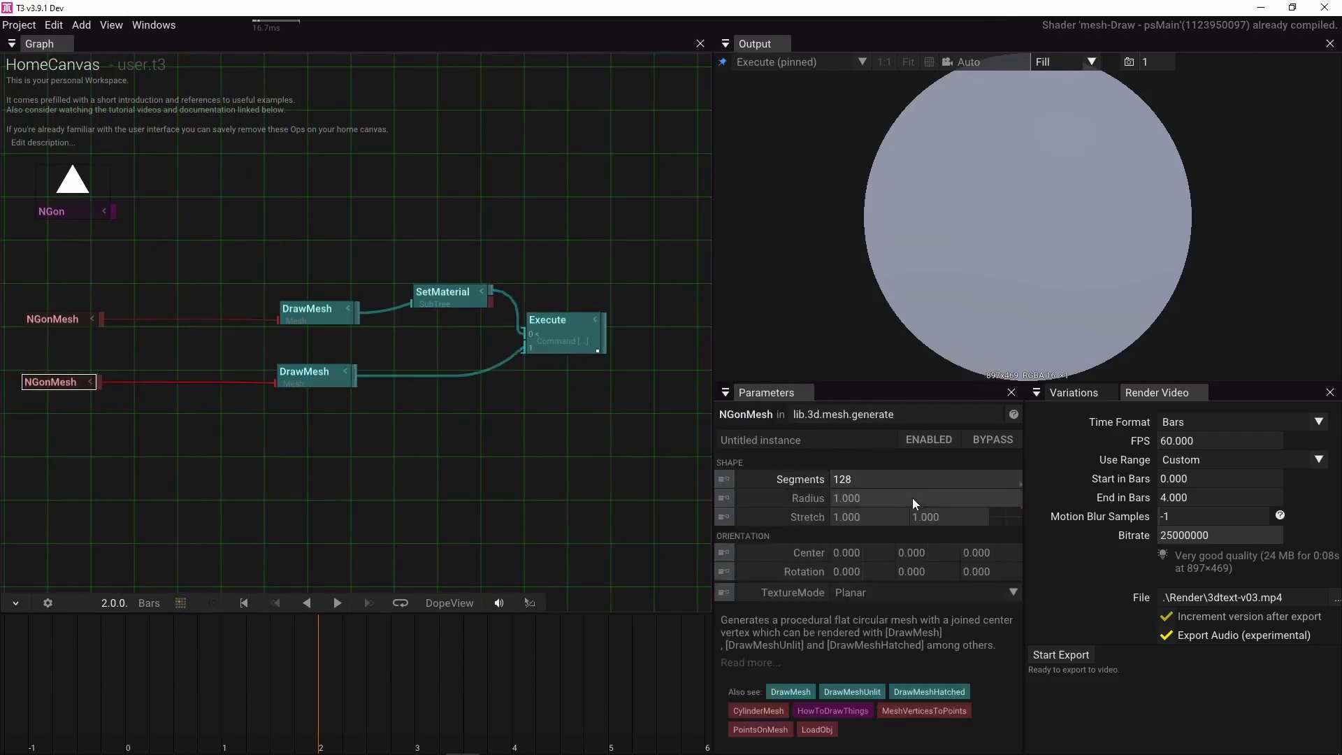
left_click_drag(913, 498, 676, 500)
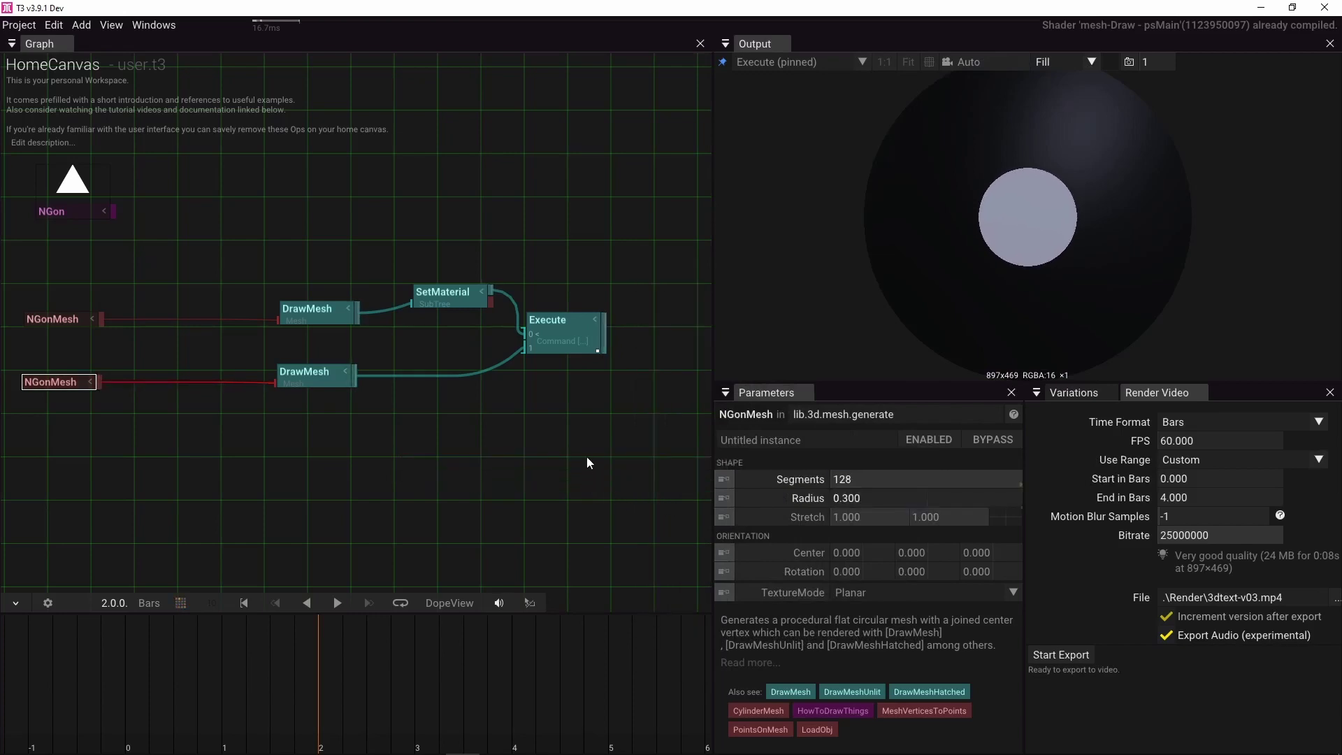
left_click_drag(386, 431, 461, 429)
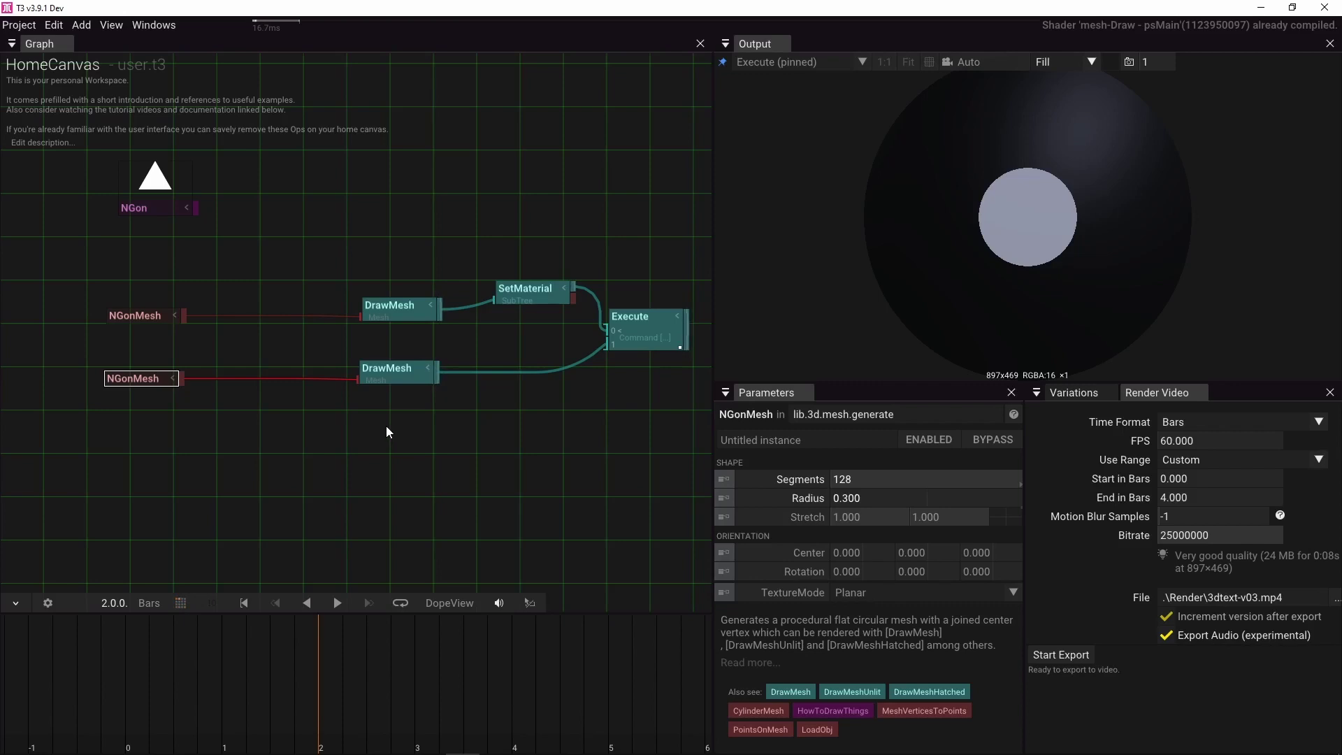
left_click(122, 319)
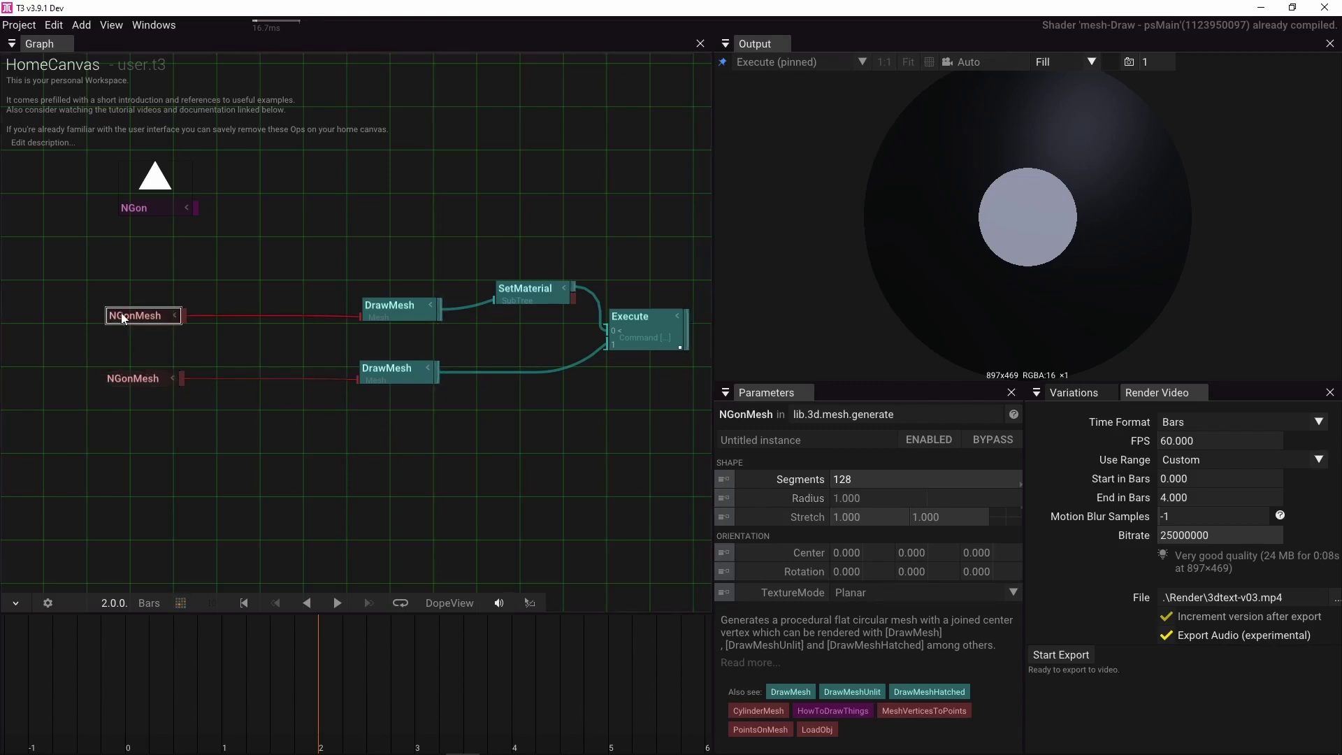
left_click_drag(364, 454, 403, 443)
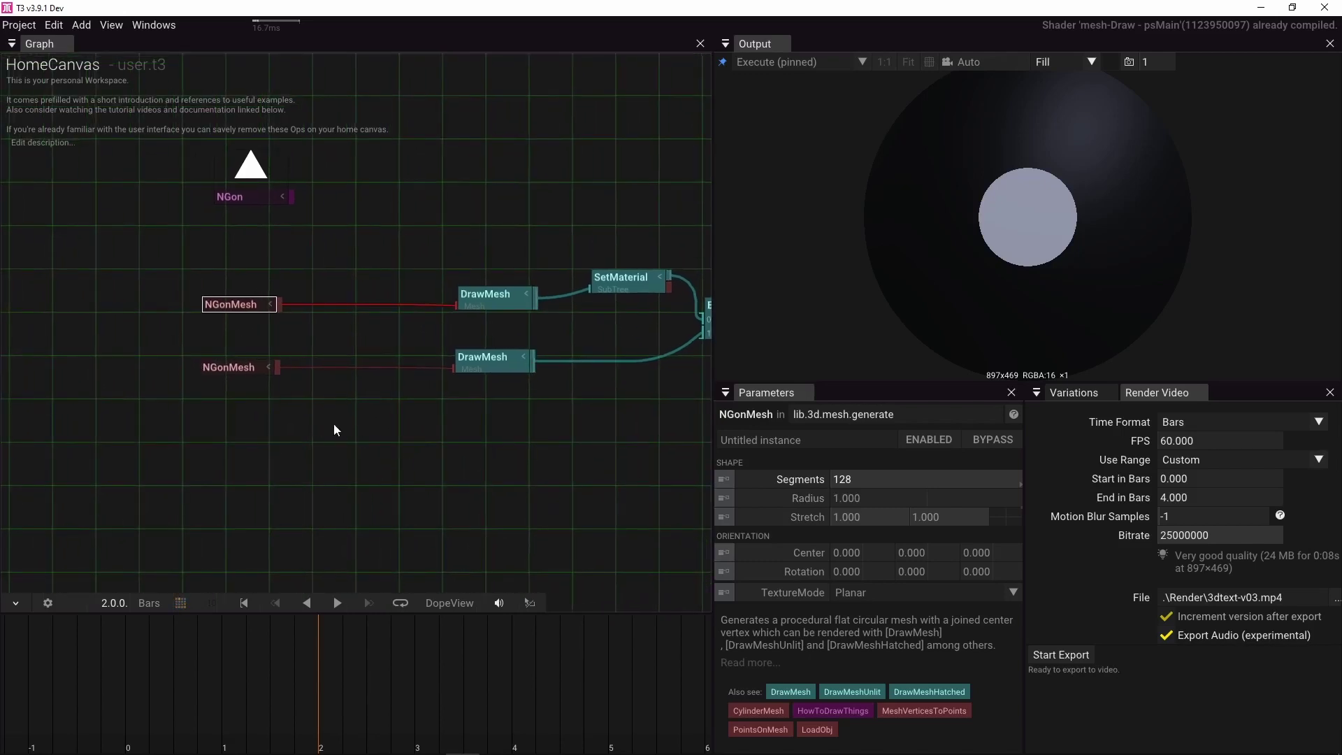
key("Tab")
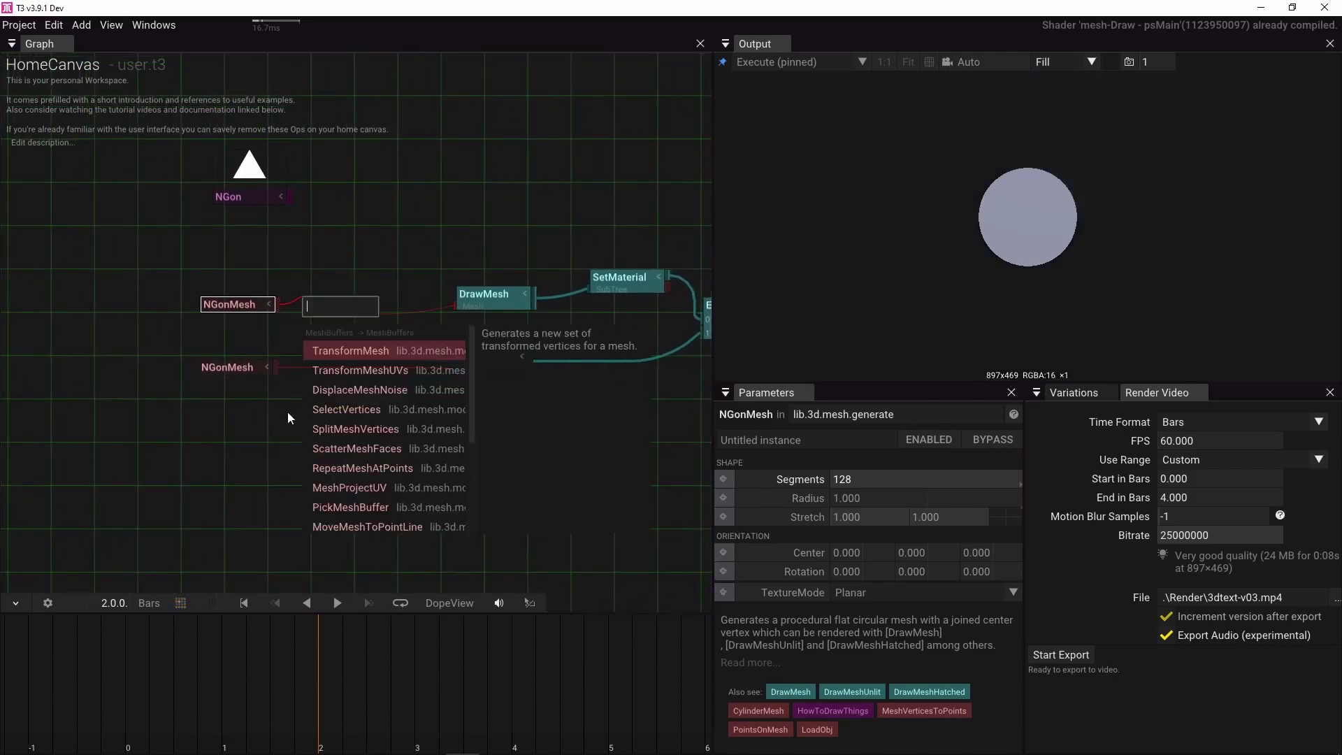
left_click(182, 410)
Add a TorusMesh operator, feed it into the upper DrawMesh in place of NGonMesh, and align it below the two NGonMesh operators.
key("Tab")
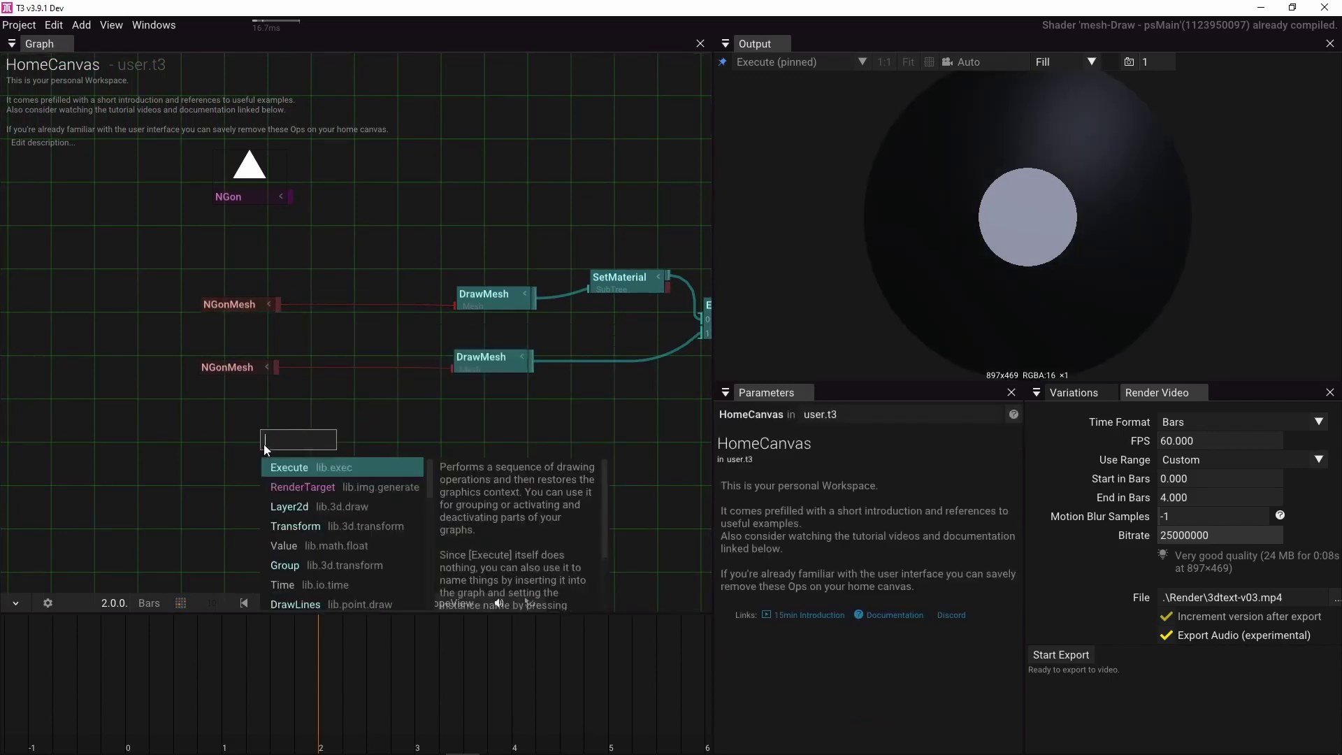
type("to")
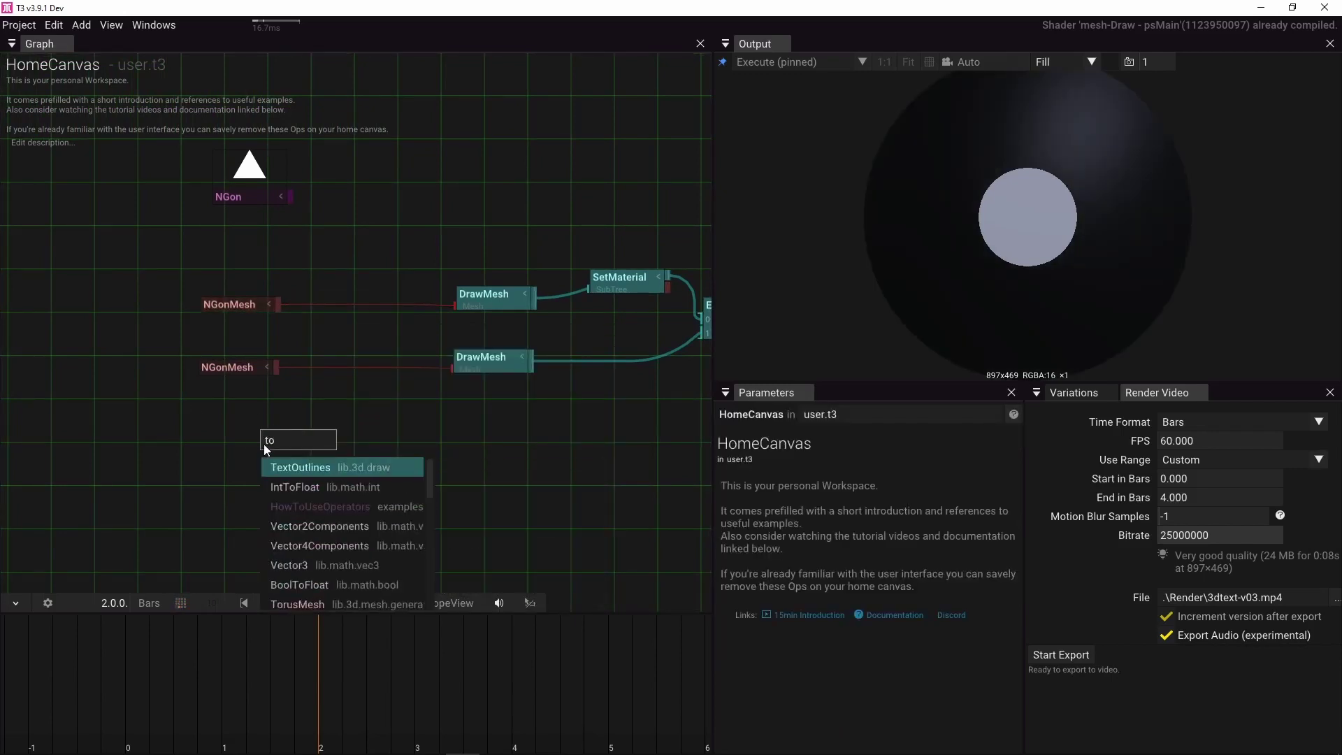
type("ru")
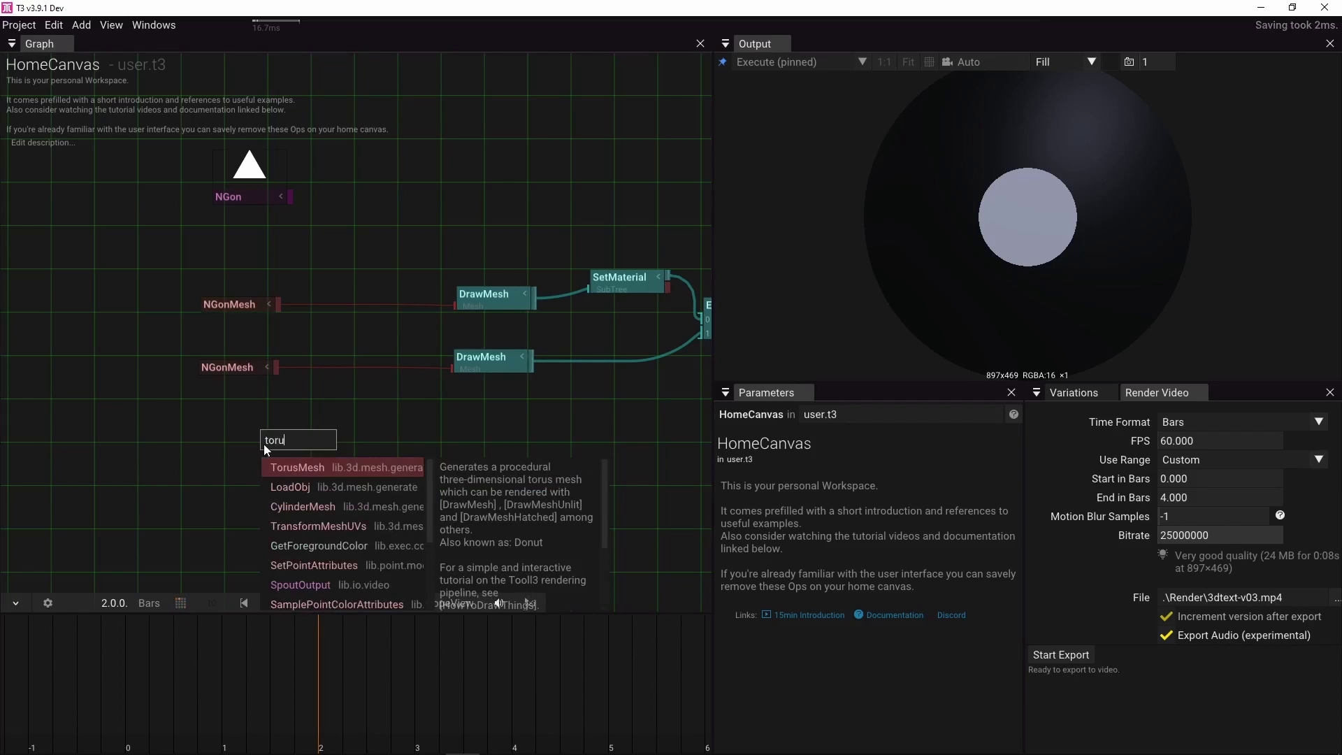
left_click(320, 465)
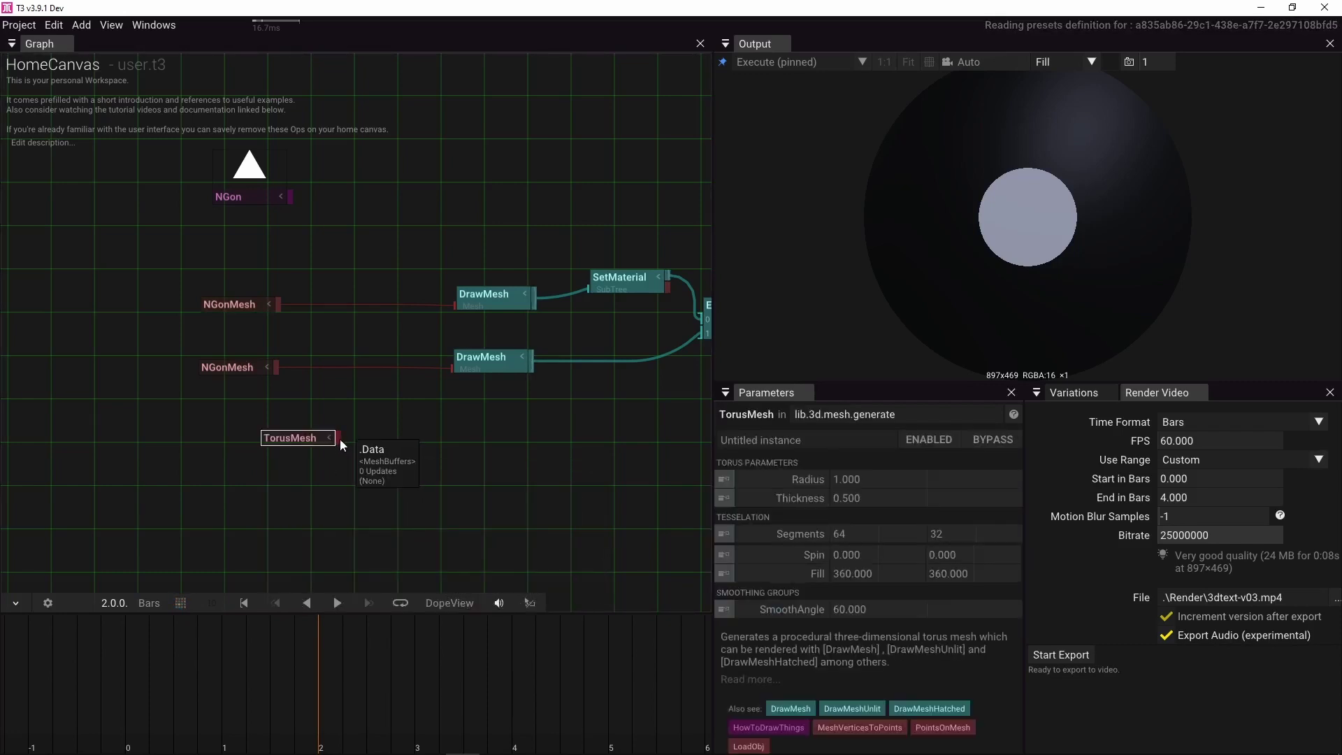
left_click_drag(340, 439, 455, 305)
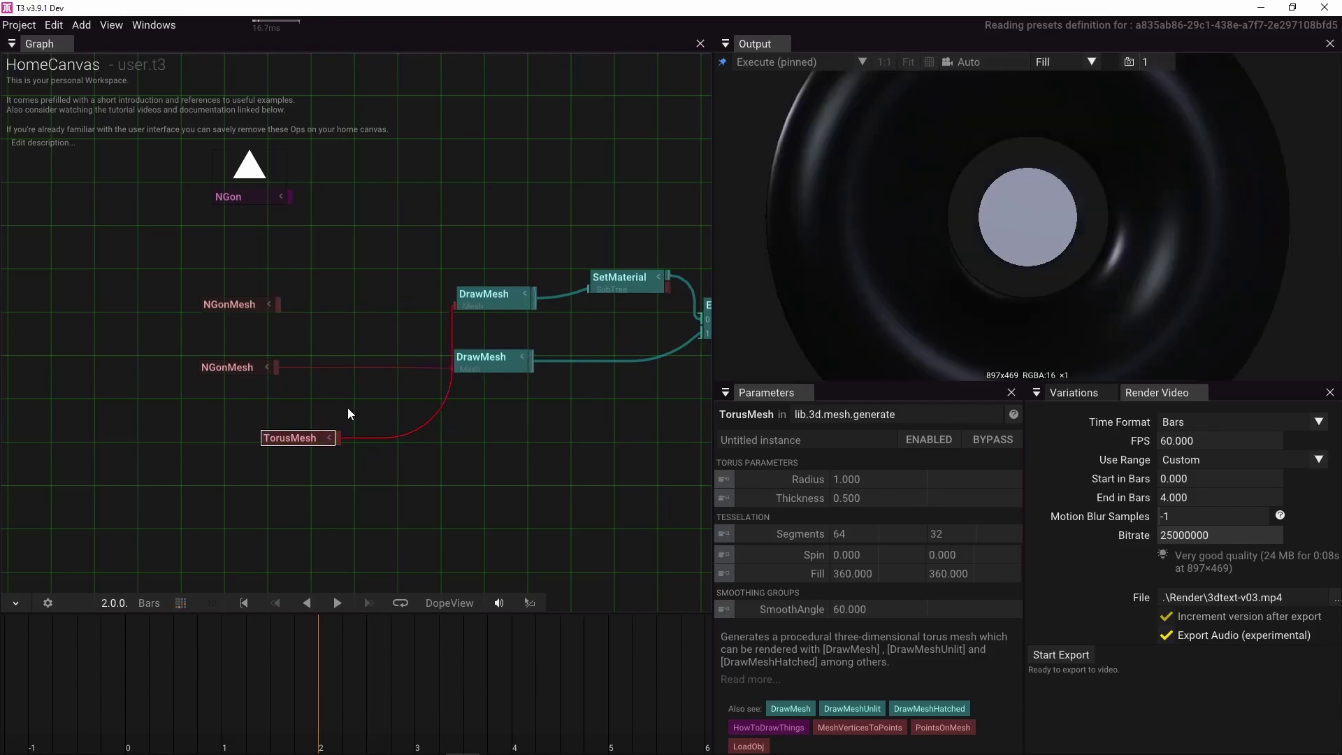
left_click_drag(312, 439, 251, 434)
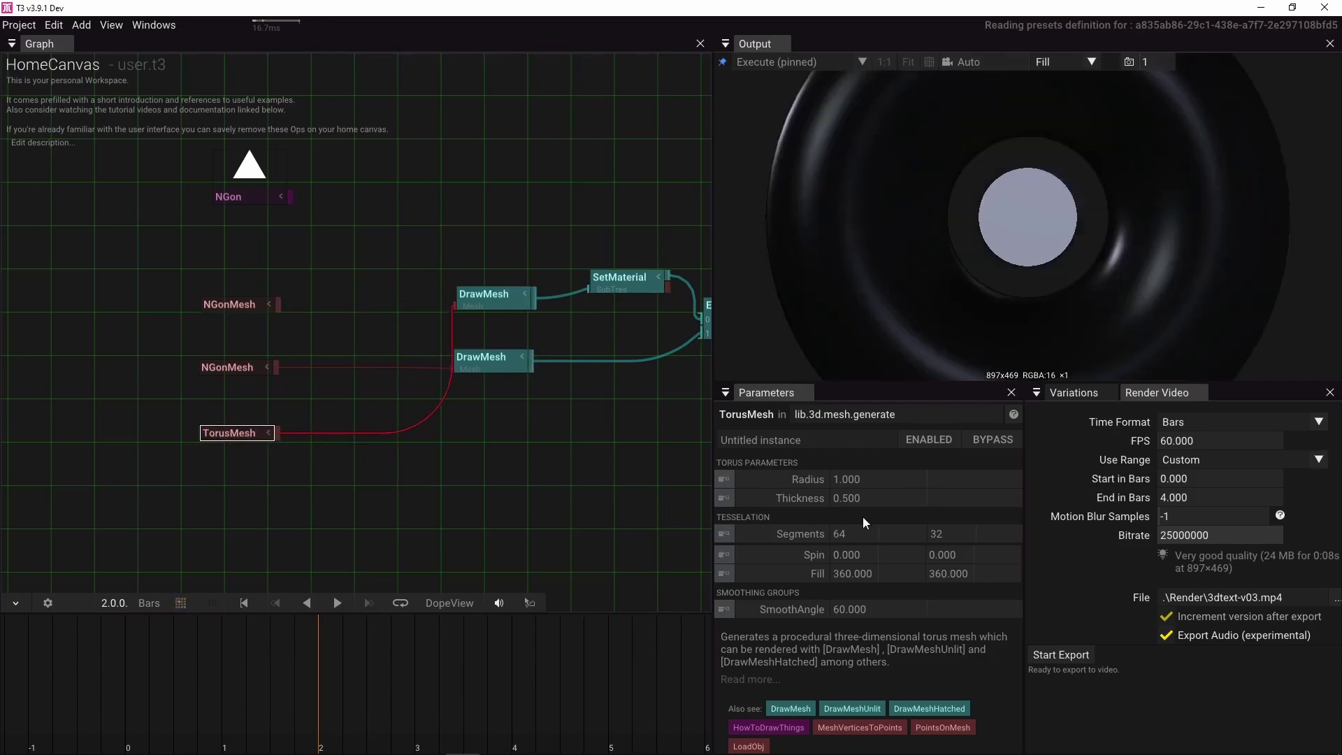
Set the second Segments value of TorusMesh to 2 and move the operator above the two NGonMesh operators.
left_click(960, 534)
type("2")
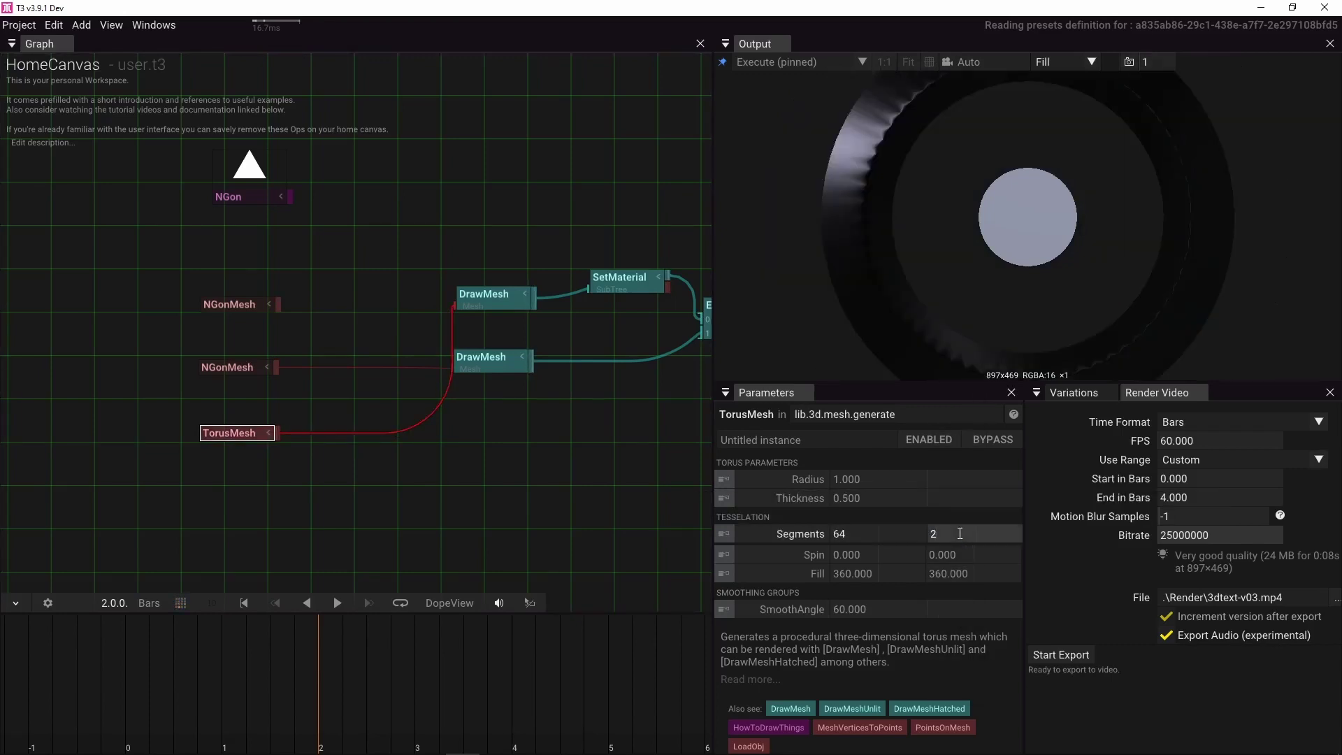
left_click_drag(975, 322, 866, 233)
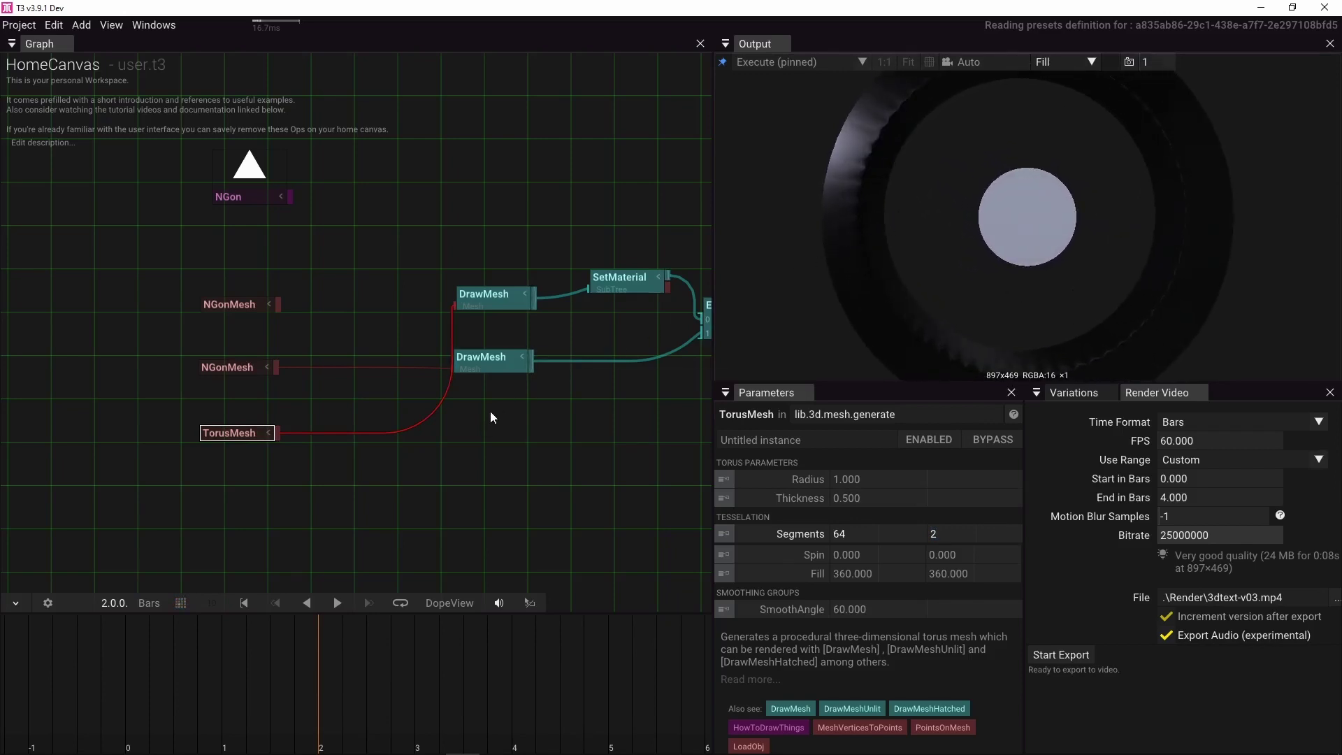
left_click_drag(225, 431, 222, 241)
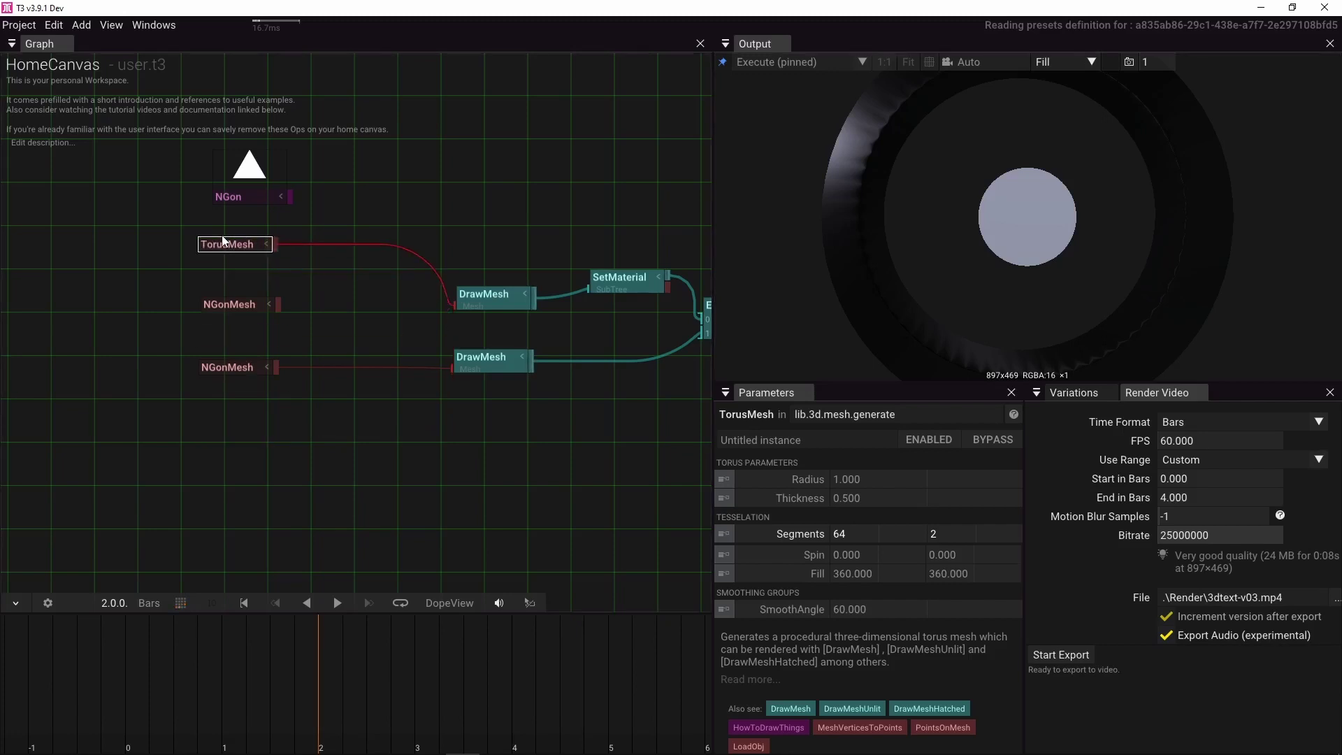
Add a RadialPoints operator in the empty graph area below the mesh operators.
double_click(299, 517)
type("r")
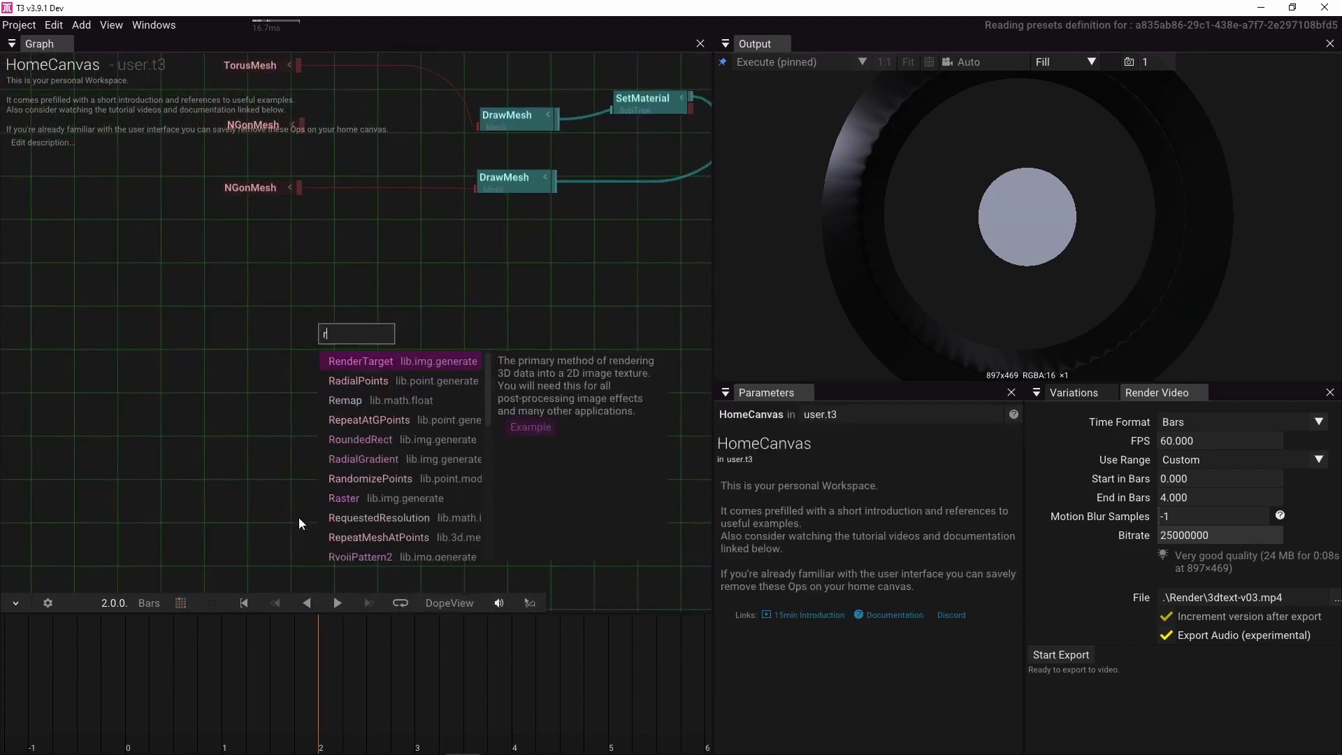
type("adi")
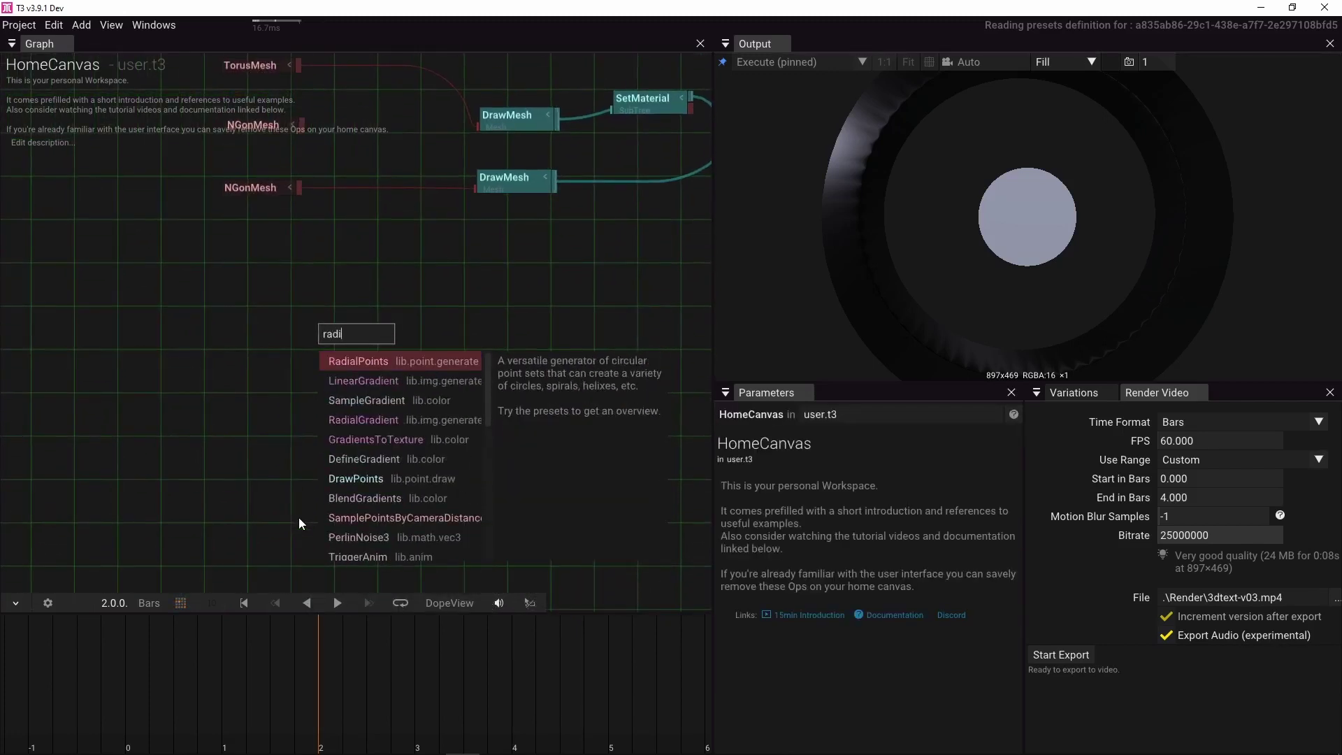
left_click(372, 362)
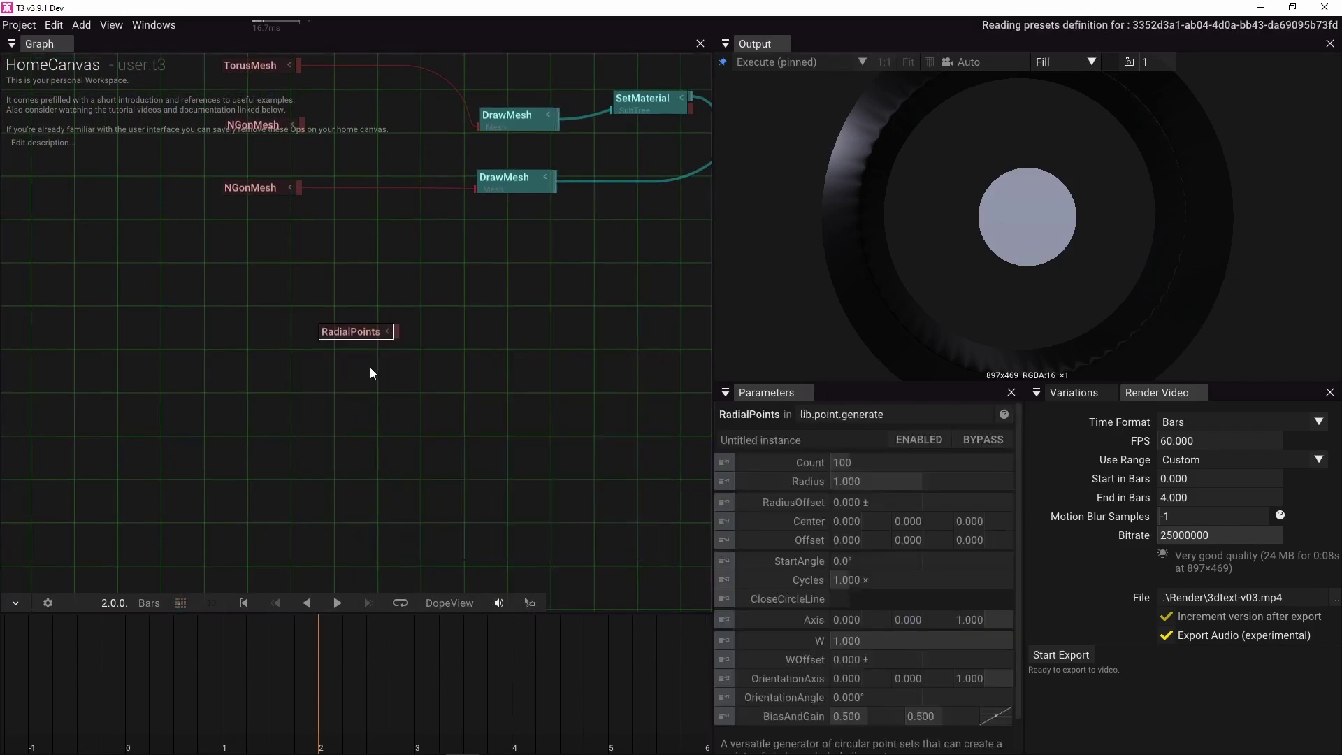
Move RadialPoints up towards the mesh operators and feed it into a new ExtrudeCurves operator as its RailPoints.
left_click_drag(336, 329, 428, 296)
type("rx")
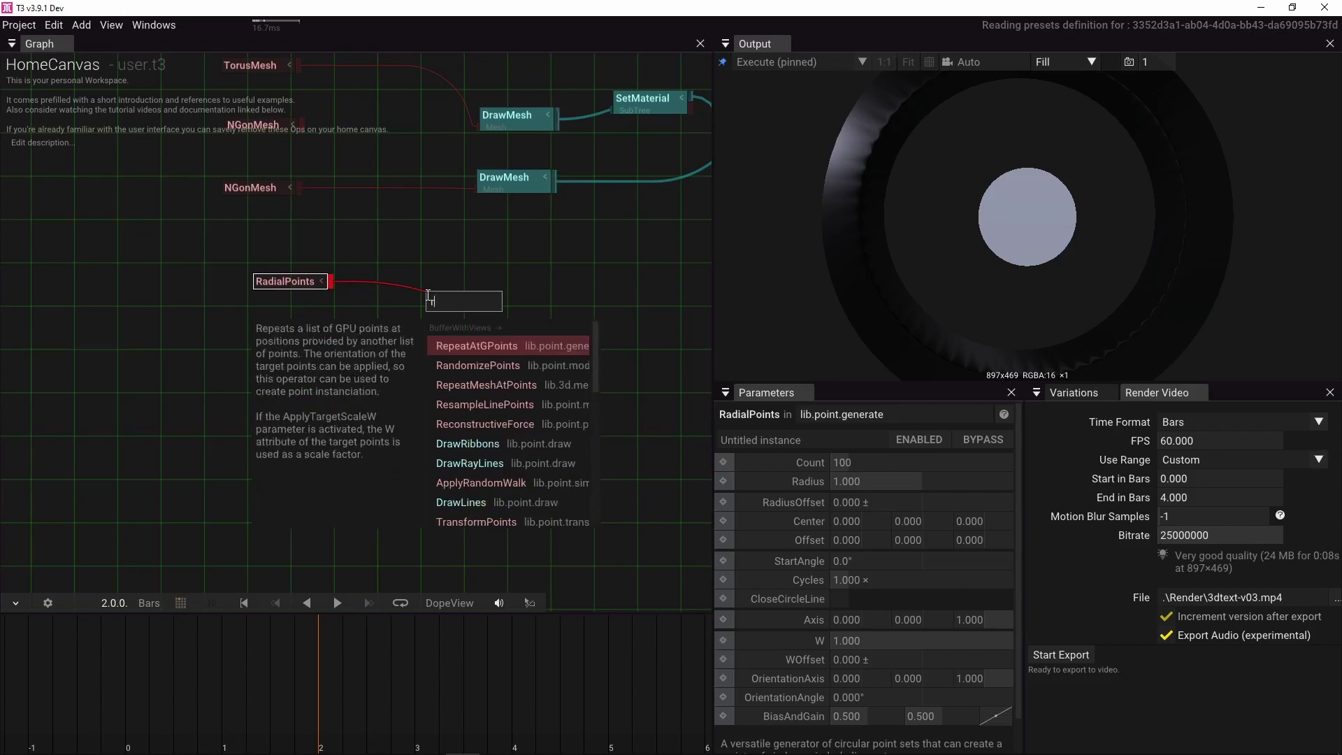
key("BackSpace")
key("BackSpace")
type("ex")
left_click(507, 368)
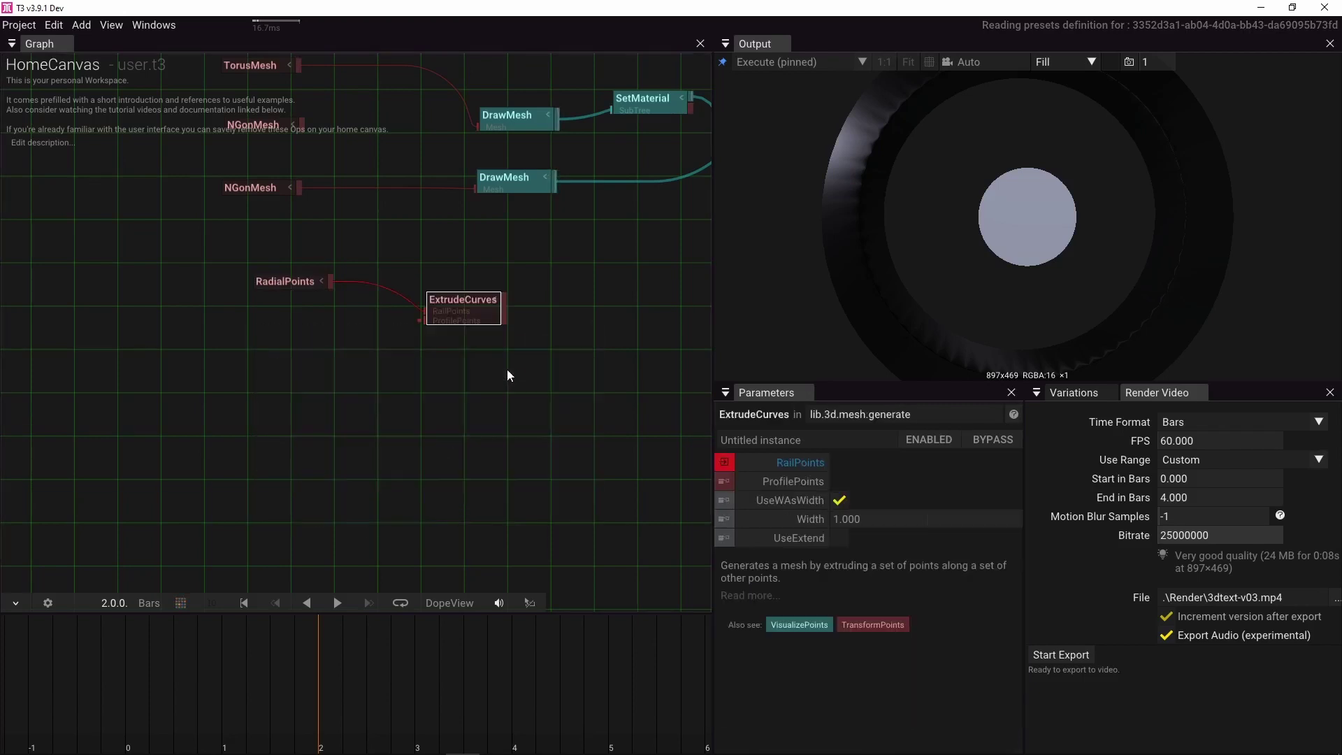
Add a LinePoints operator below RadialPoints and connect it to the ProfilePoints input of ExtrudeCurves.
double_click(309, 327)
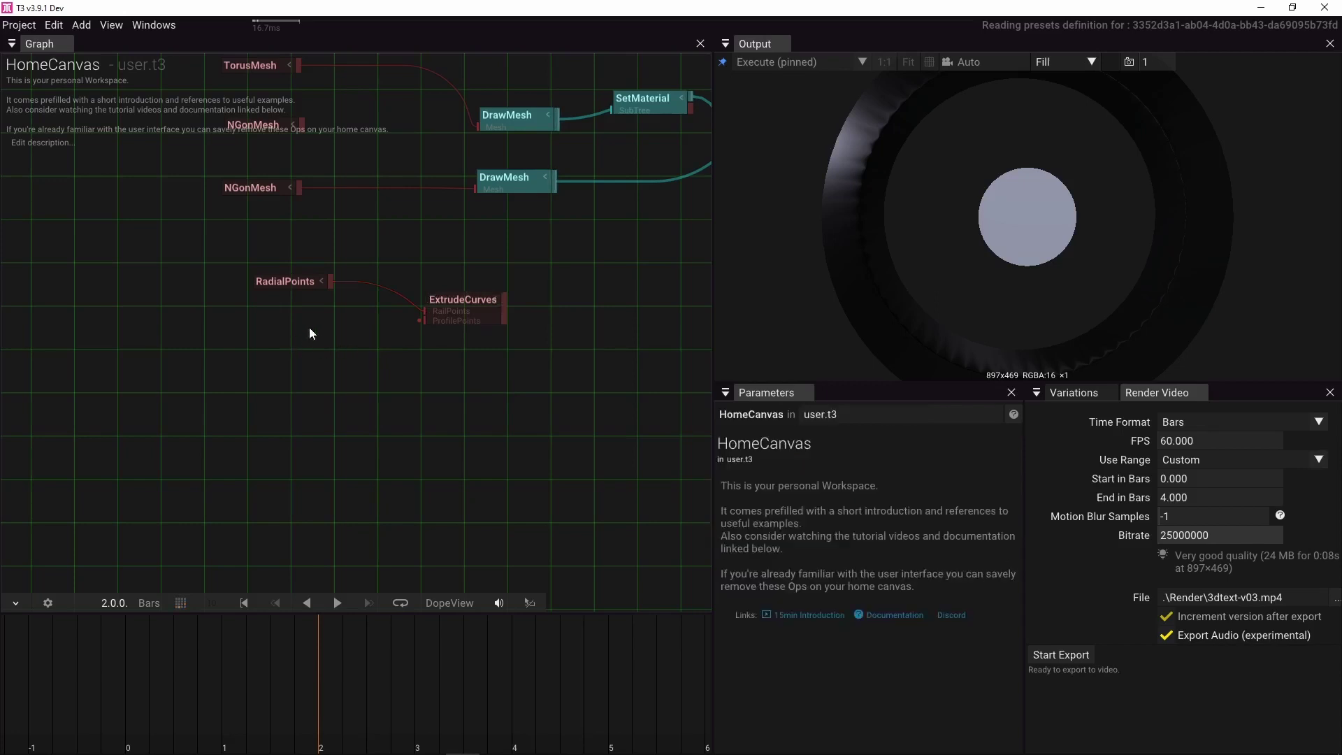
key("Escape")
double_click(285, 344)
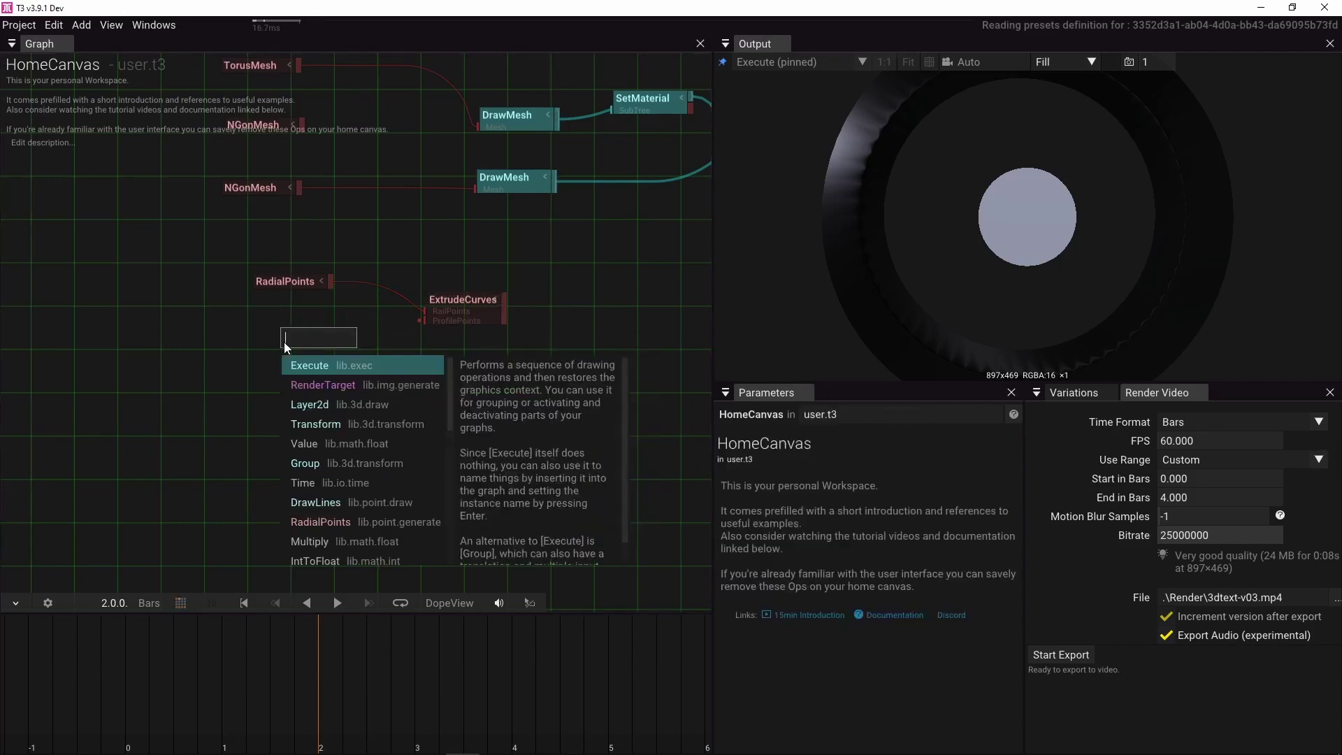
type("line")
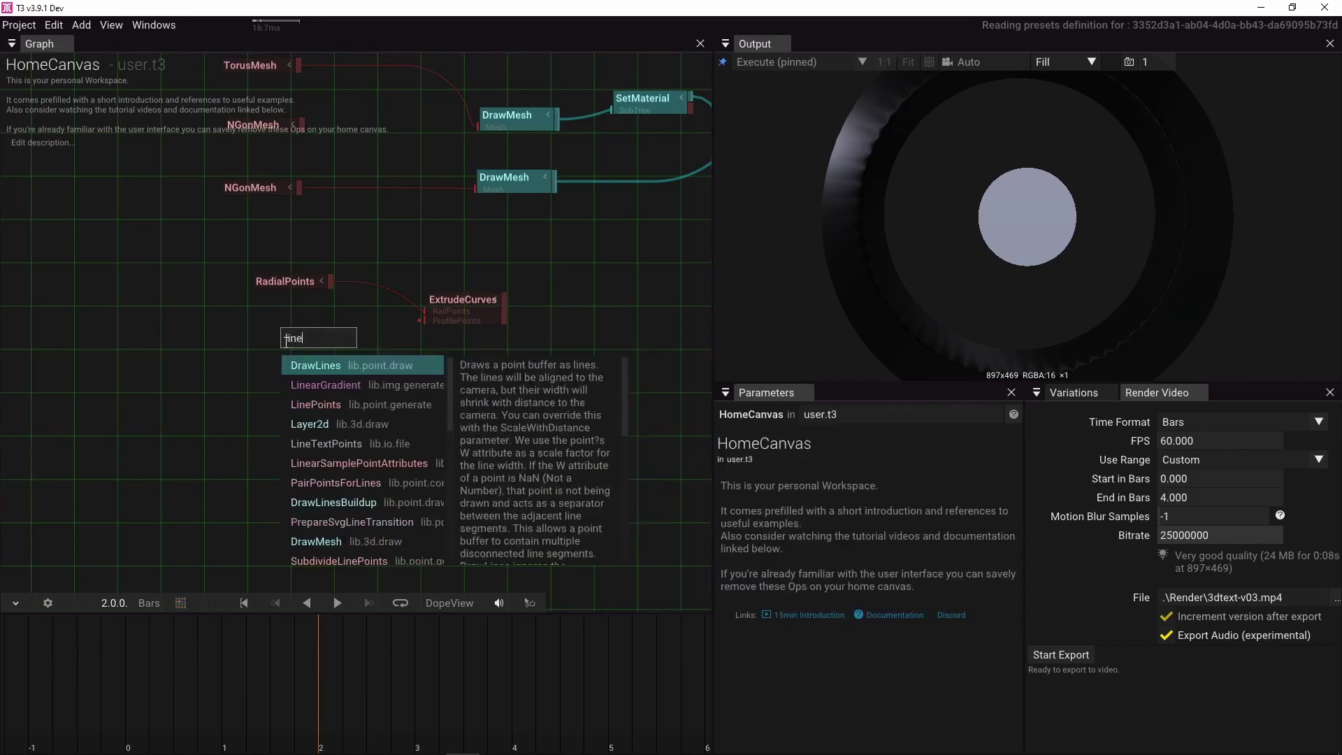
left_click(316, 405)
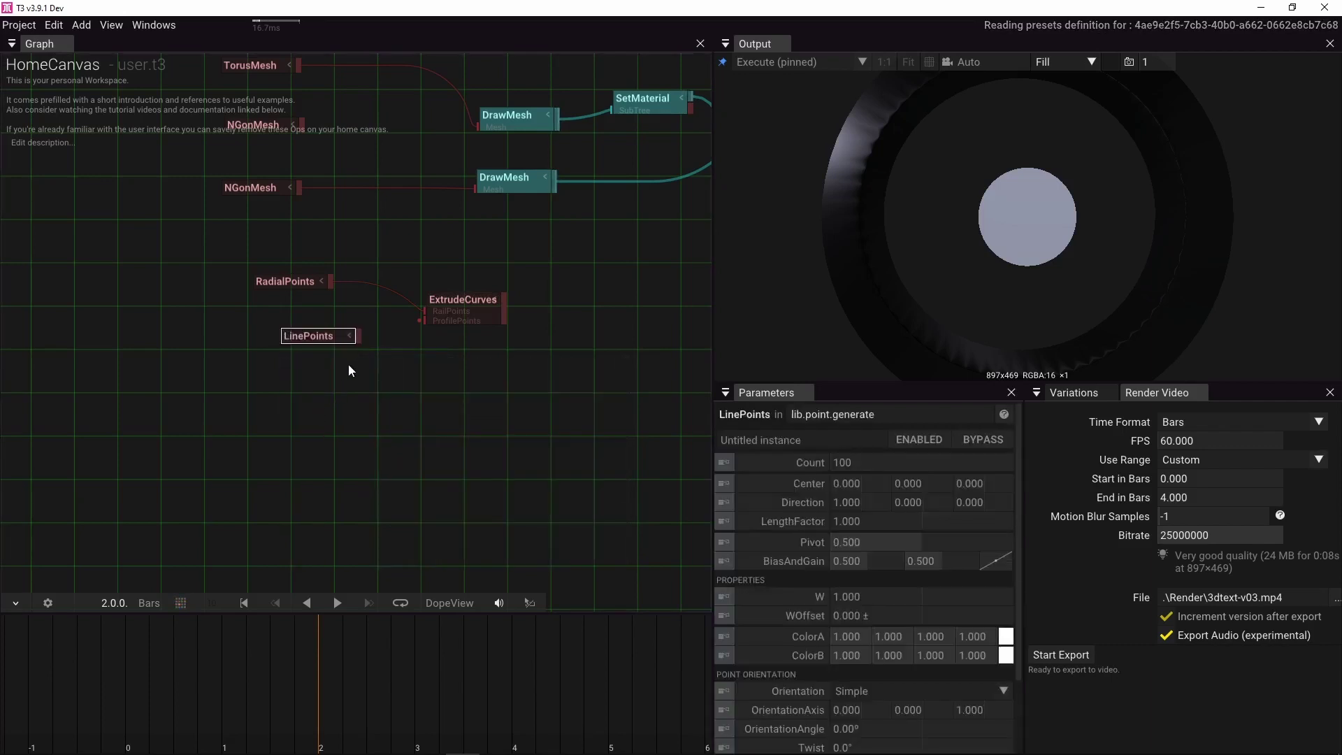
left_click_drag(358, 338, 423, 321)
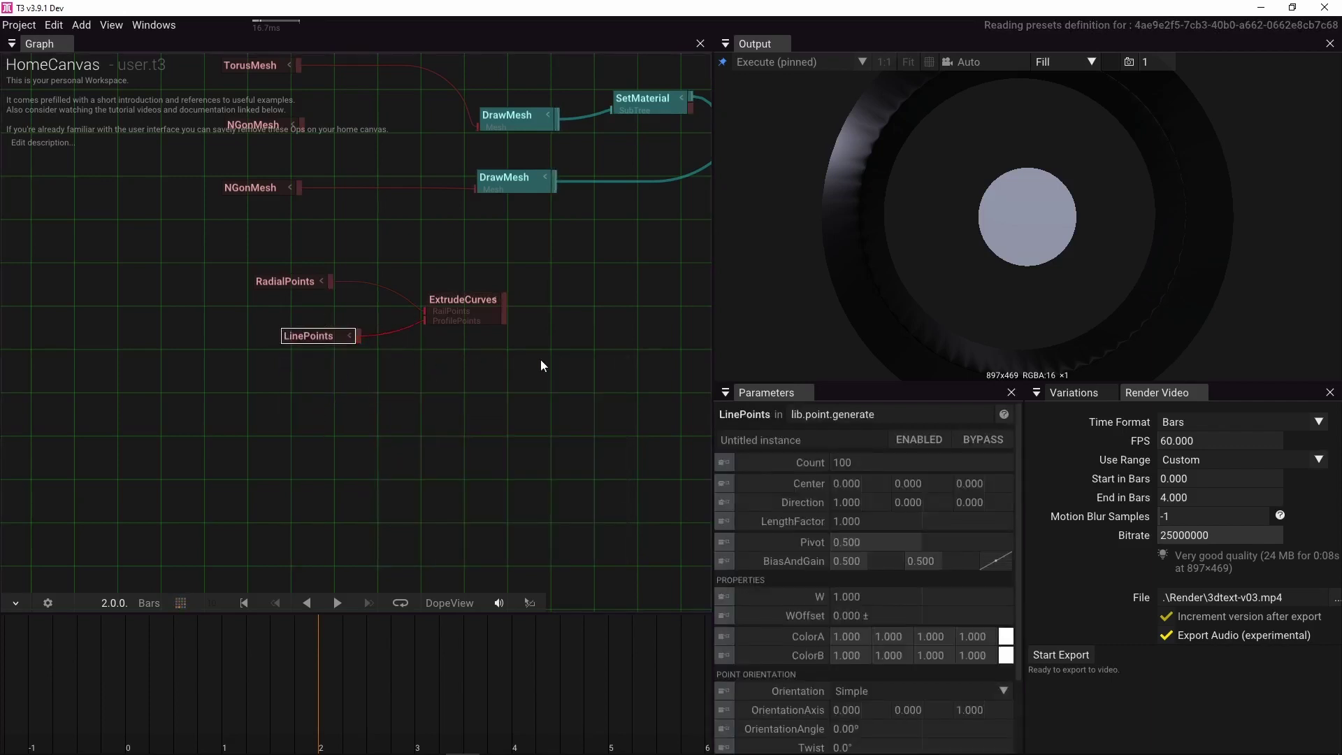
Feed ExtrudeCurves into a new DrawMesh and connect that to Execute's first command input in place of SetMaterial.
left_click_drag(505, 317, 570, 315)
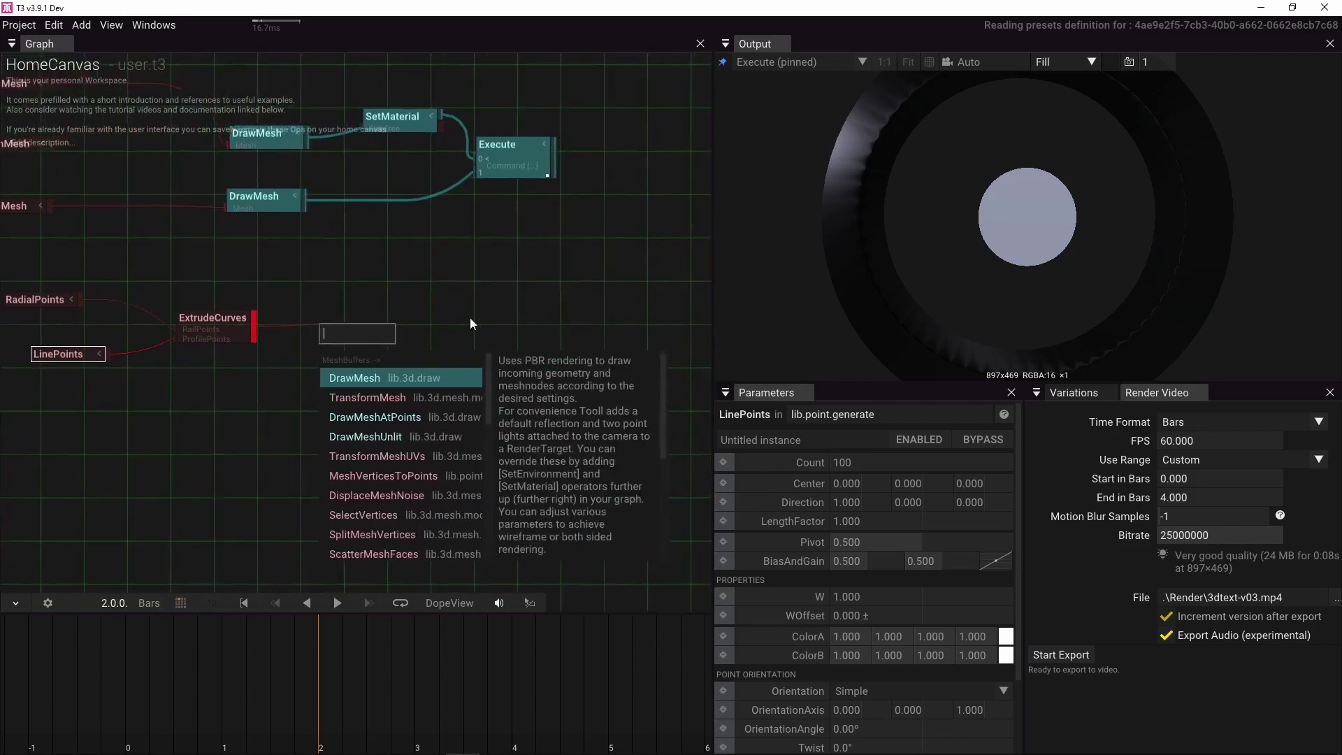
left_click(374, 378)
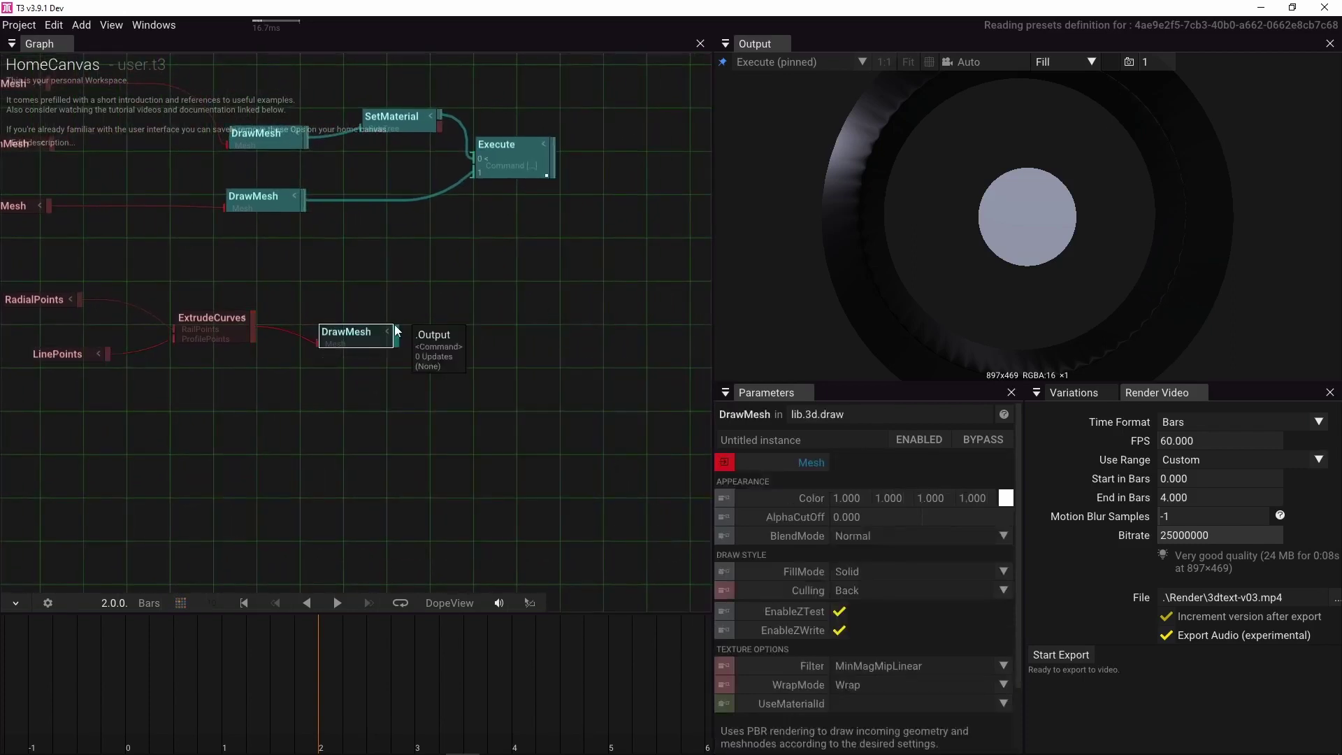
left_click_drag(393, 335, 450, 161)
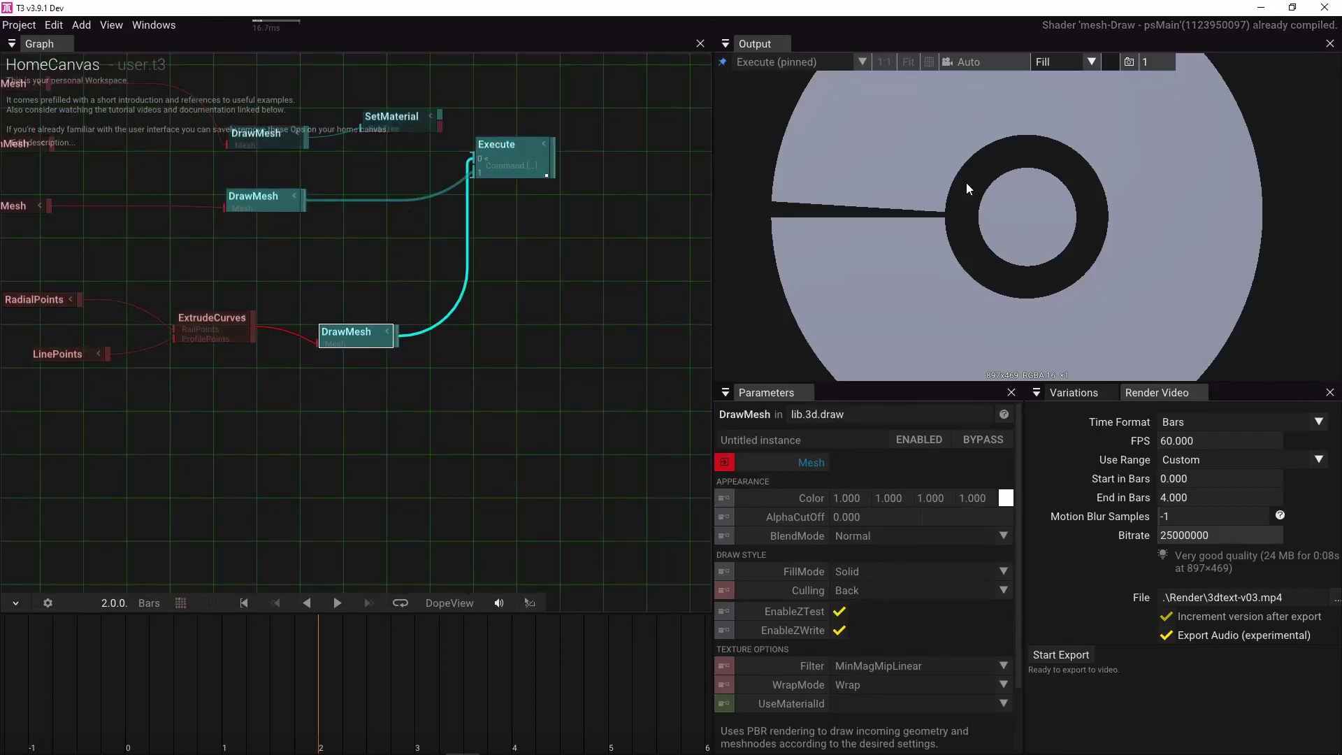
Stack RadialPoints and LinePoints neatly beside ExtrudeCurves and set the Radius of RadialPoints to 0.800.
left_click_drag(196, 375, 389, 392)
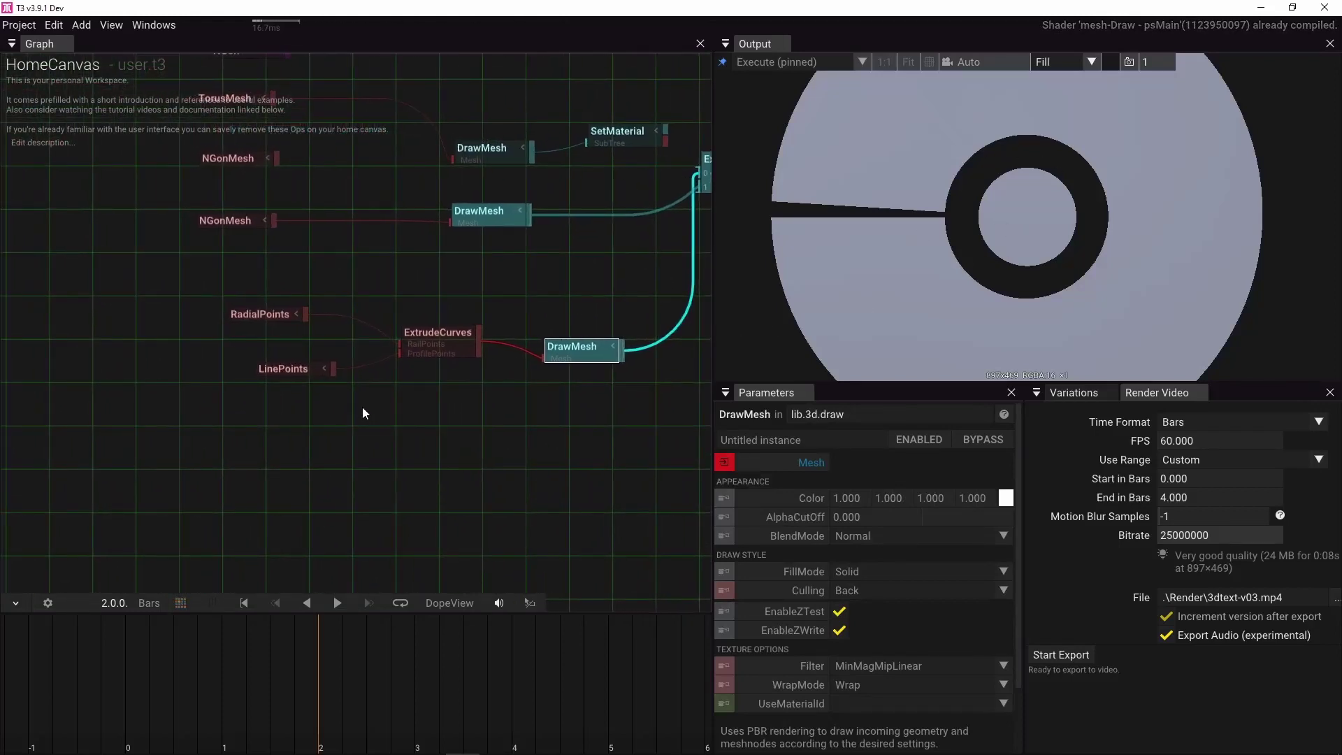
left_click_drag(276, 318, 309, 320)
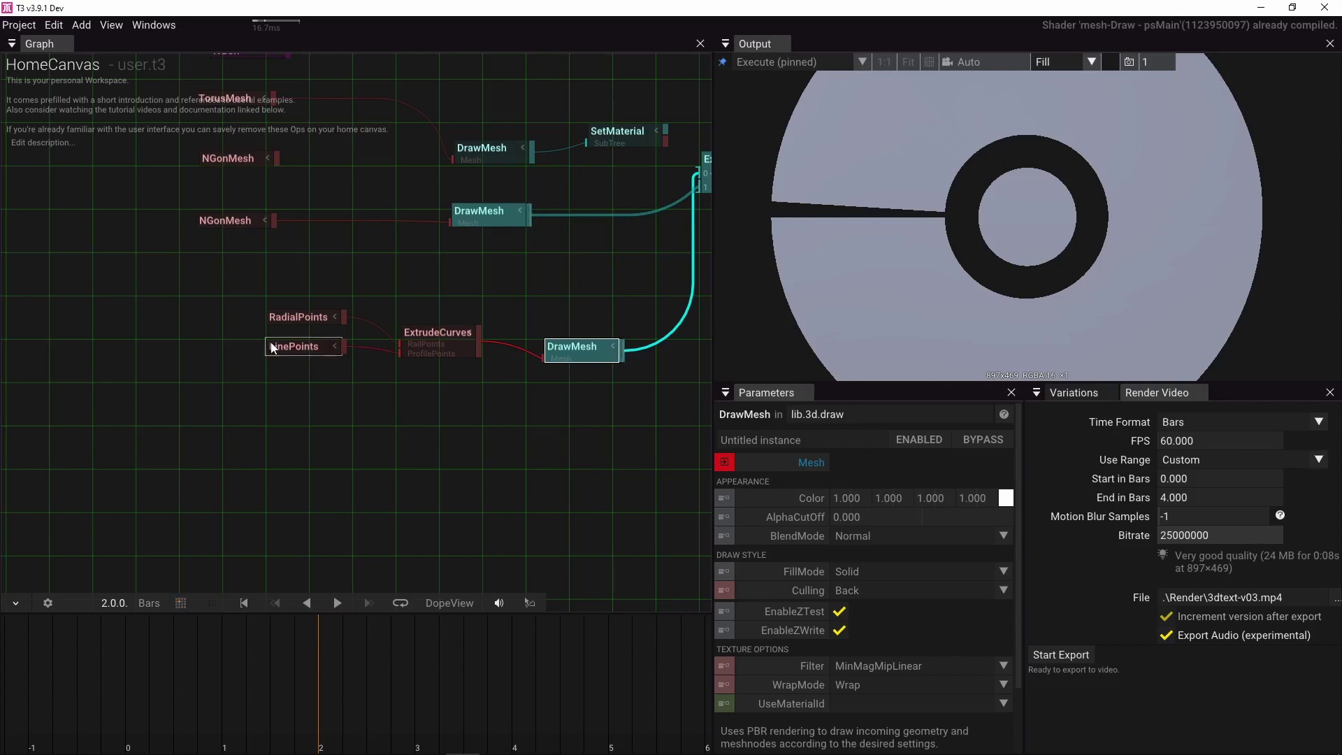
left_click(291, 350)
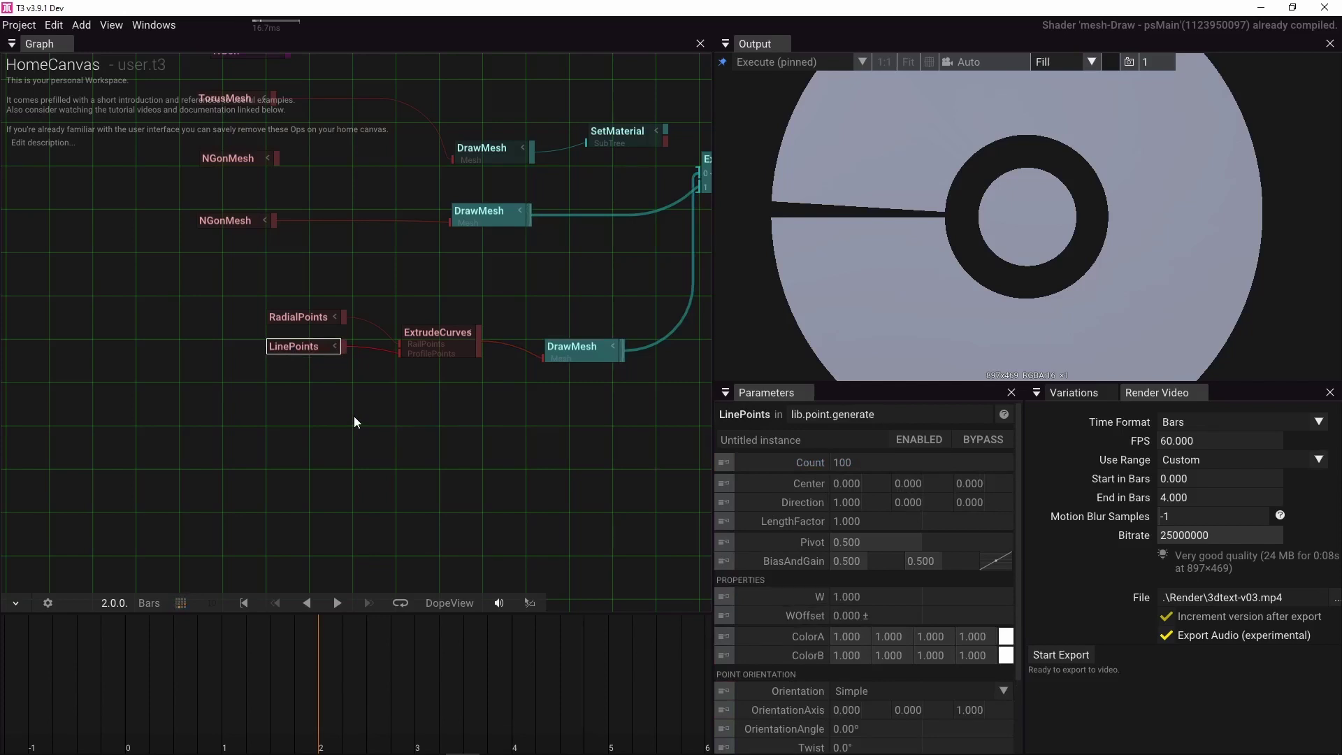
left_click(300, 318)
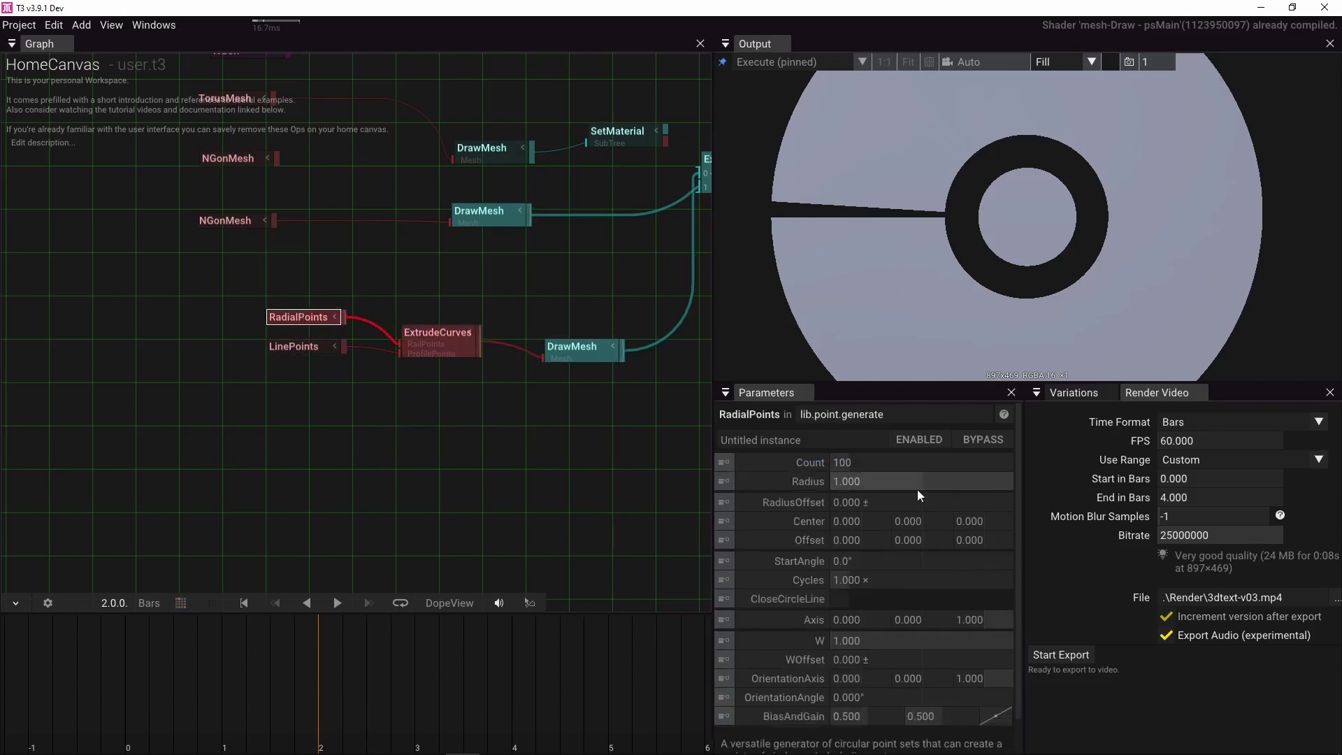
left_click_drag(921, 481, 885, 482)
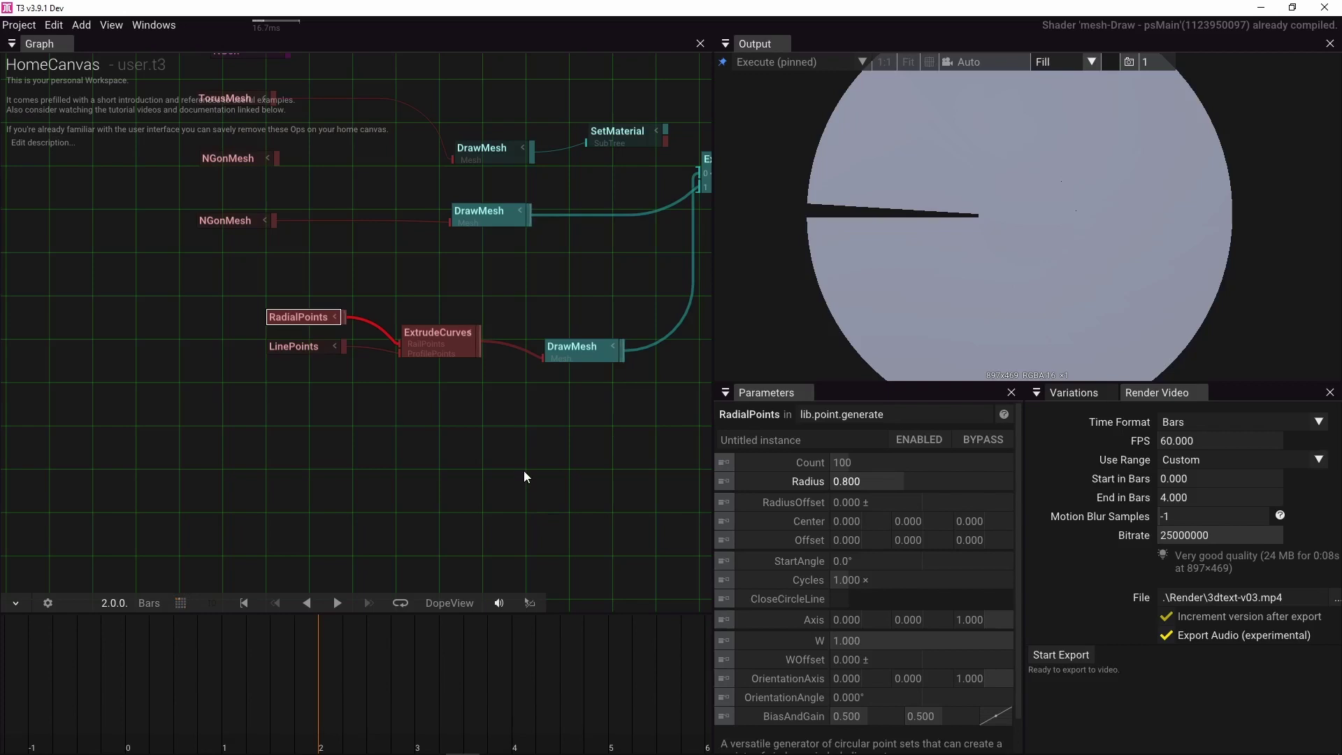
Set the Color of the DrawMesh fed by ExtrudeCurves to dark grey, 0.258 for red, green and blue.
left_click(572, 348)
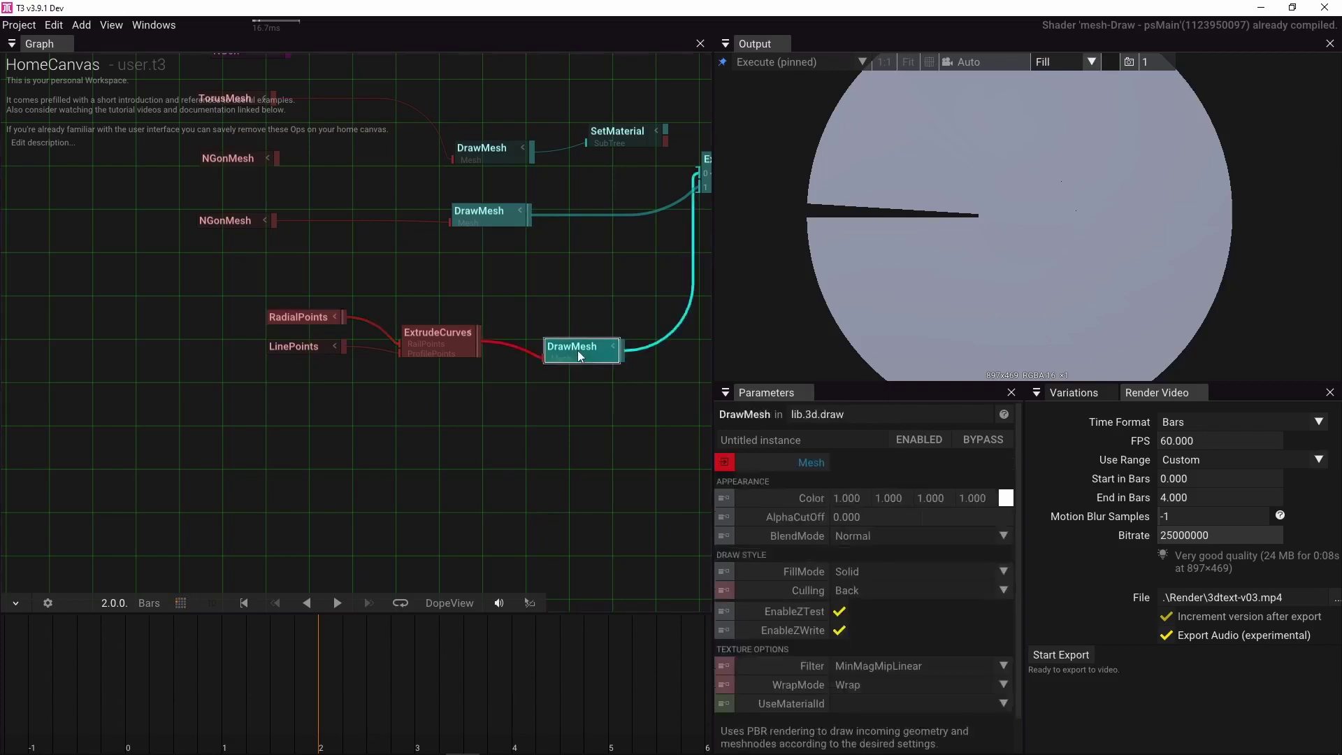
left_click(1005, 496)
left_click(1185, 626)
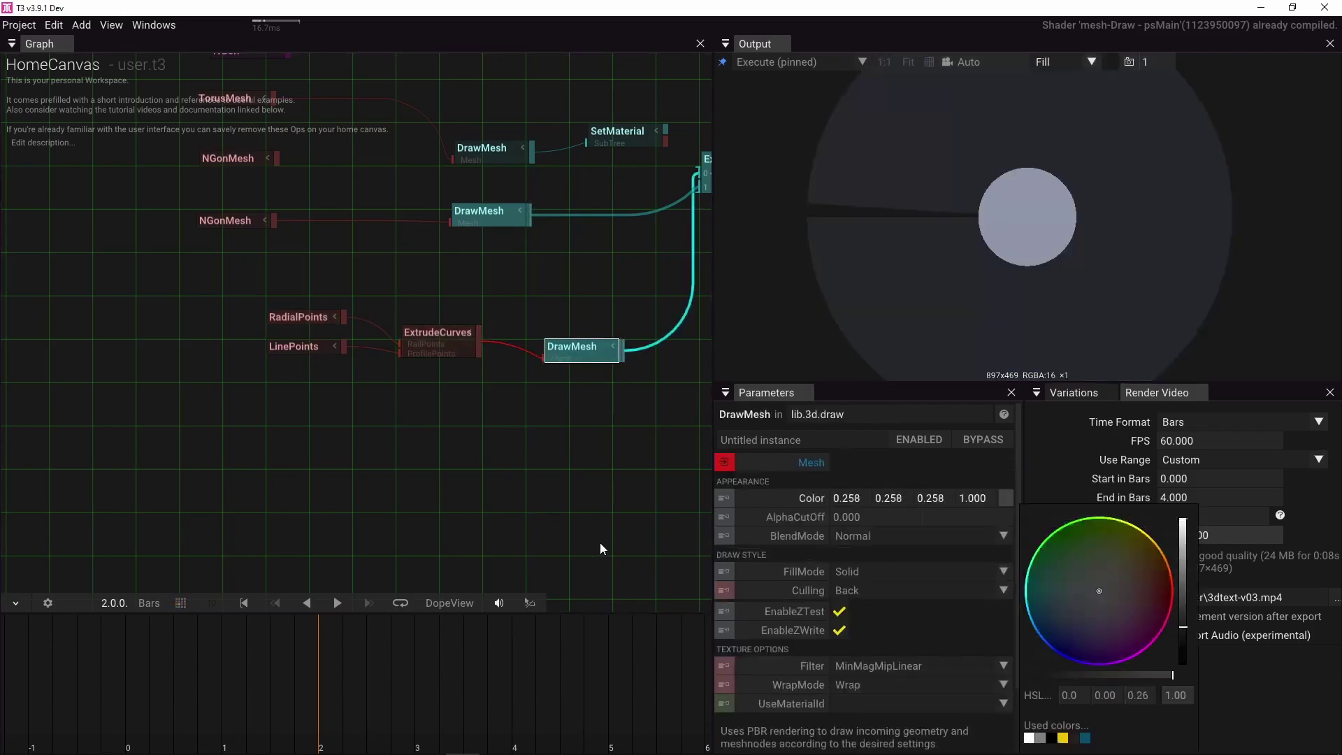
Add a Camera operator fed by the output of Execute.
left_click_drag(435, 445, 68, 468)
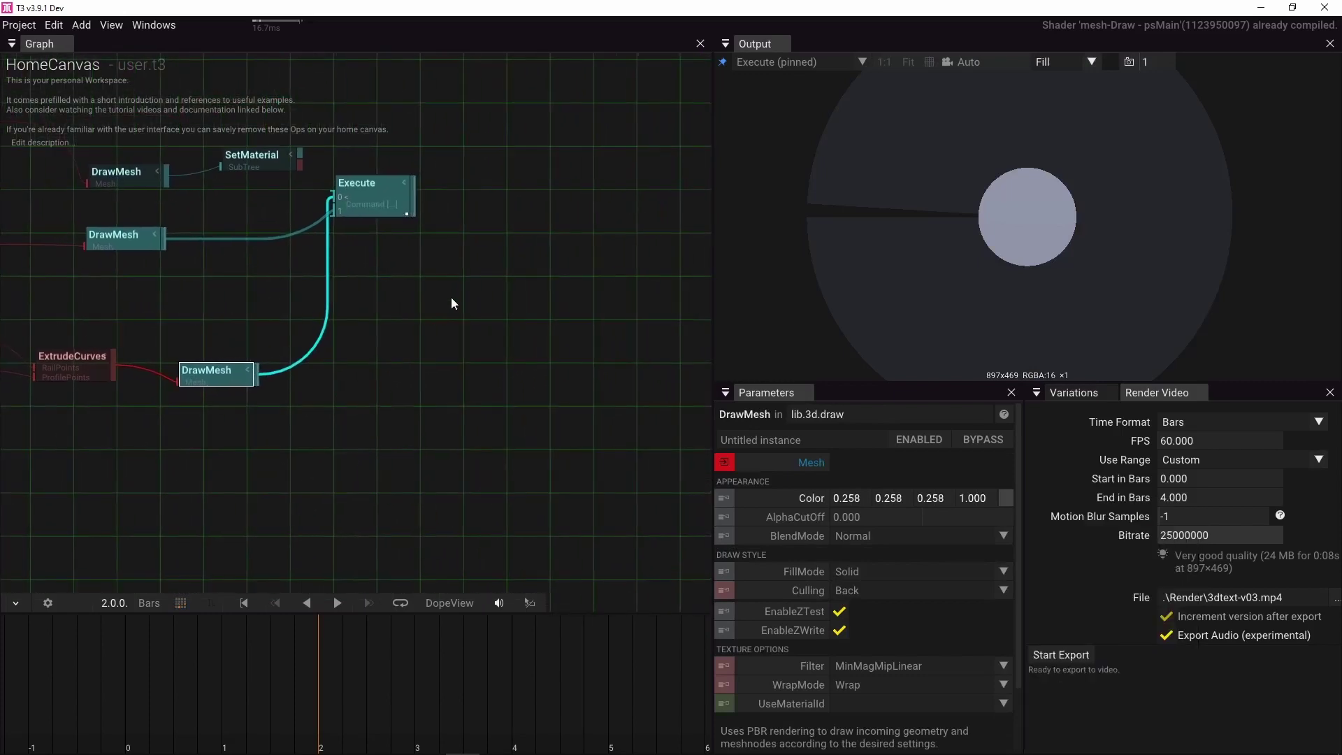
left_click_drag(409, 203, 494, 207)
type("c")
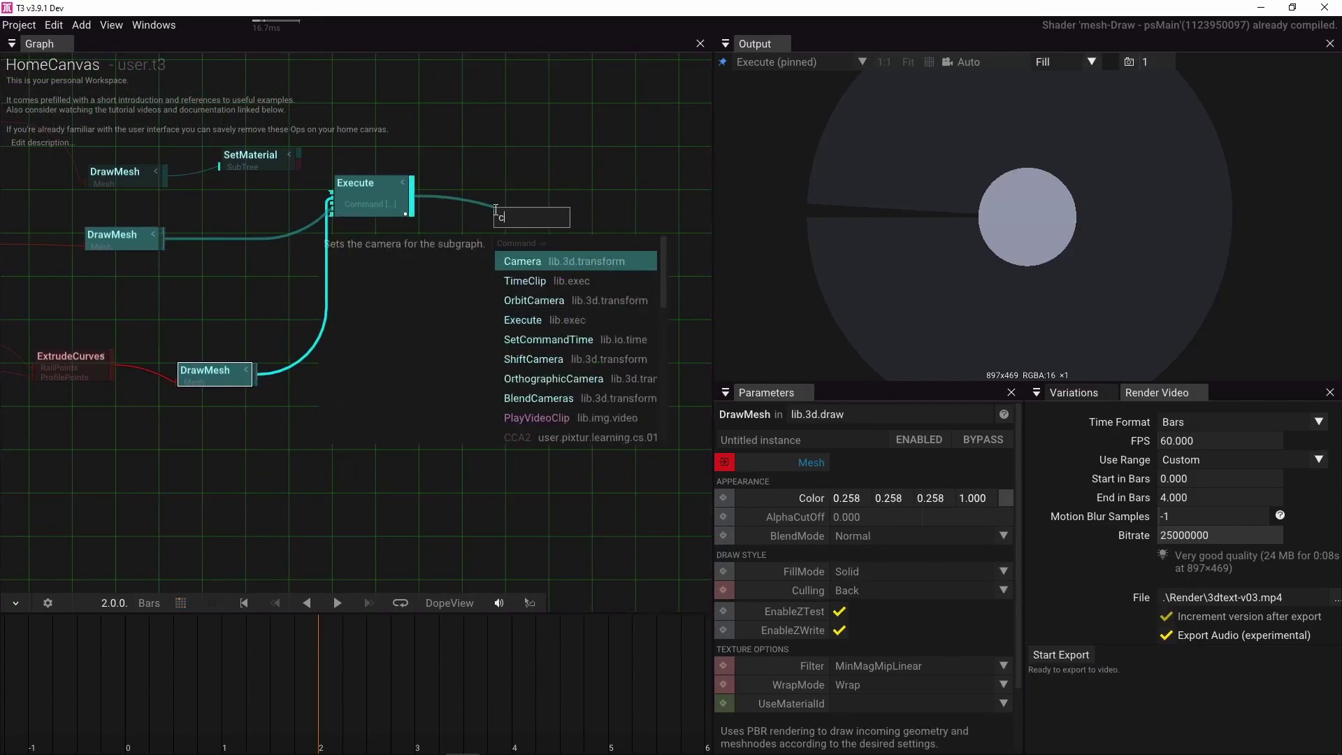
left_click(508, 261)
Connect Camera to a new RenderTarget operator and pin the RenderTarget to the output view.
left_click_drag(555, 210, 620, 215)
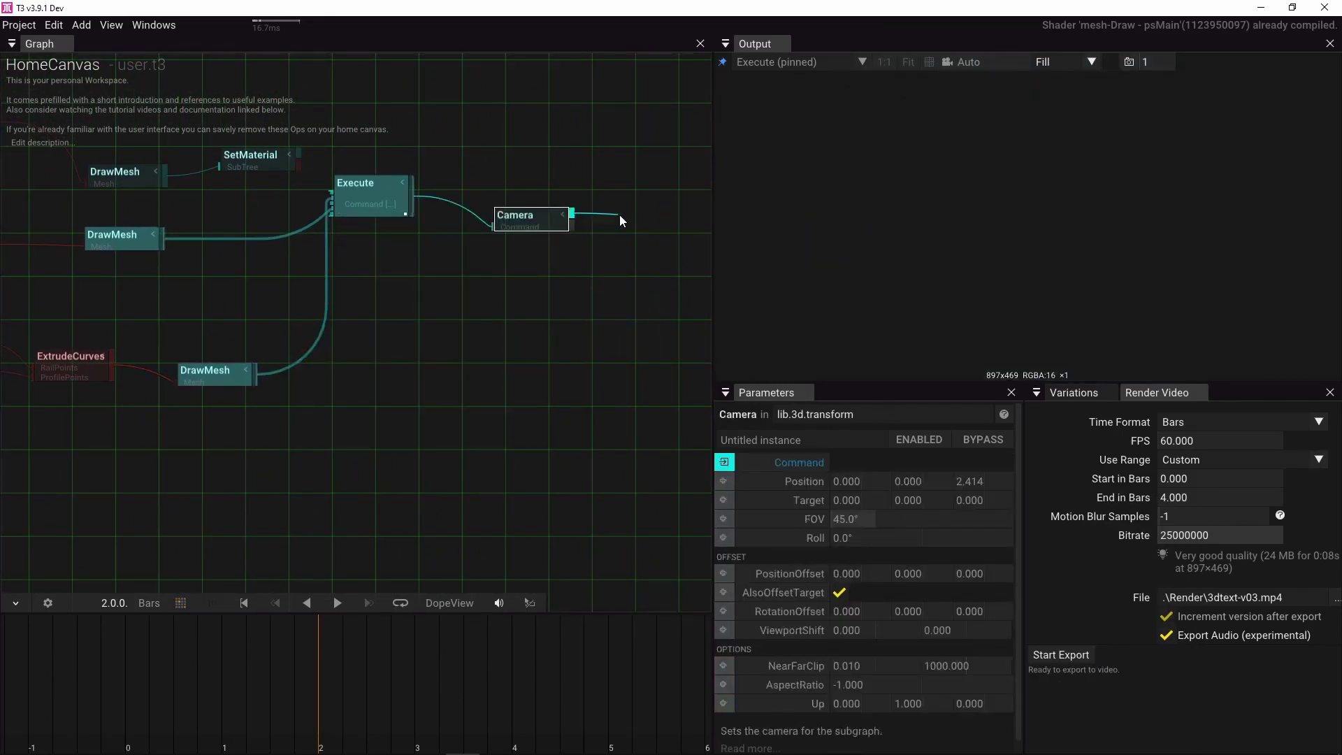
left_click(388, 396)
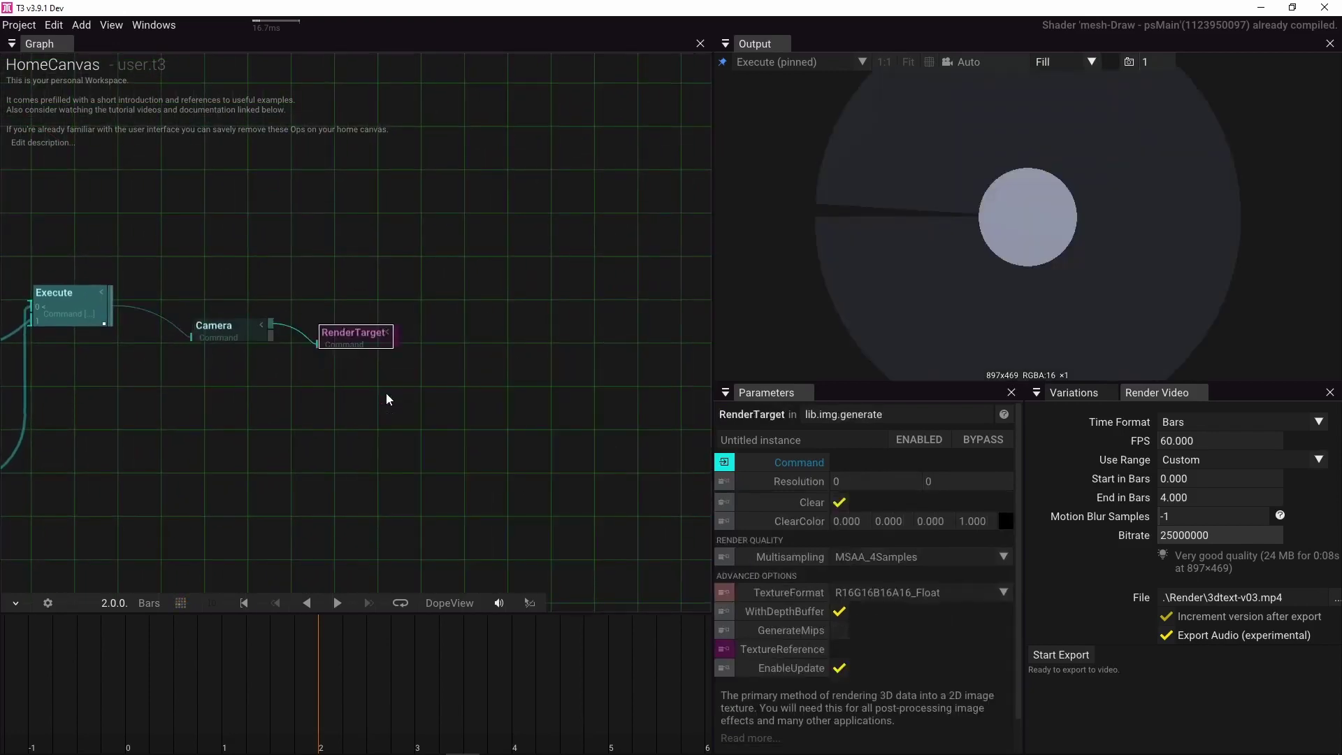
left_click(237, 323)
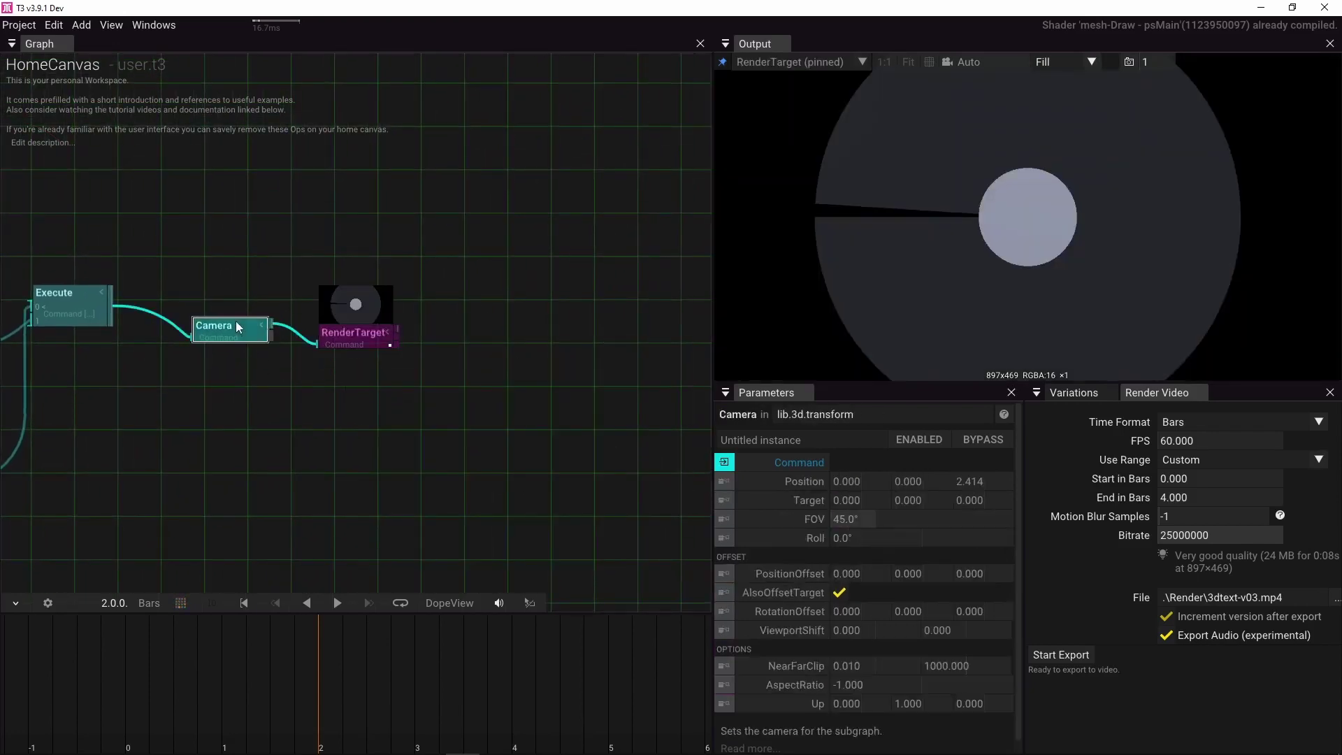
Set the ClearColor of RenderTarget to orange, with red 0.909, green 0.478 and blue 0.000.
left_click(344, 341)
left_click(1005, 522)
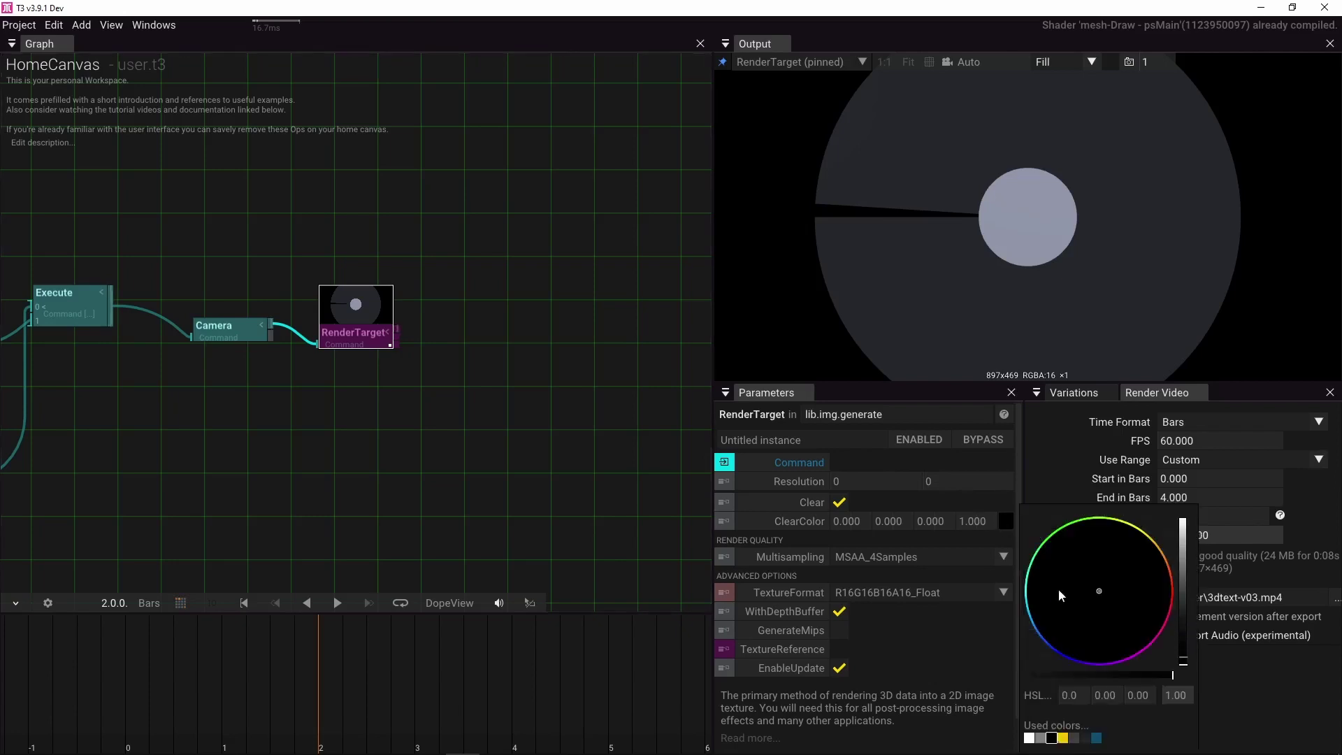
left_click(1182, 585)
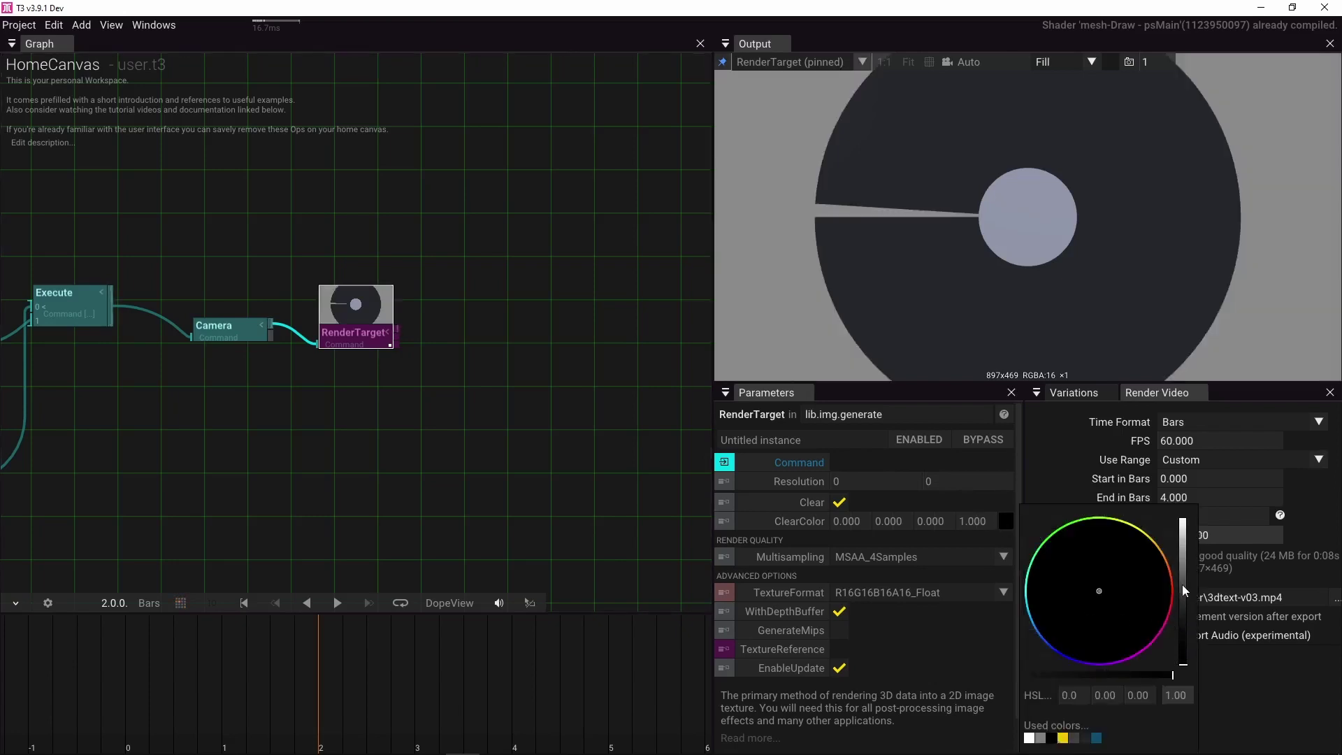
mouse_move(1164, 586)
left_mouse_down()
mouse_move(1177, 586)
mouse_move(1166, 557)
mouse_move(1186, 548)
mouse_move(1187, 518)
mouse_move(1155, 558)
mouse_move(1184, 539)
mouse_move(1184, 520)
mouse_move(1186, 533)
left_mouse_up()
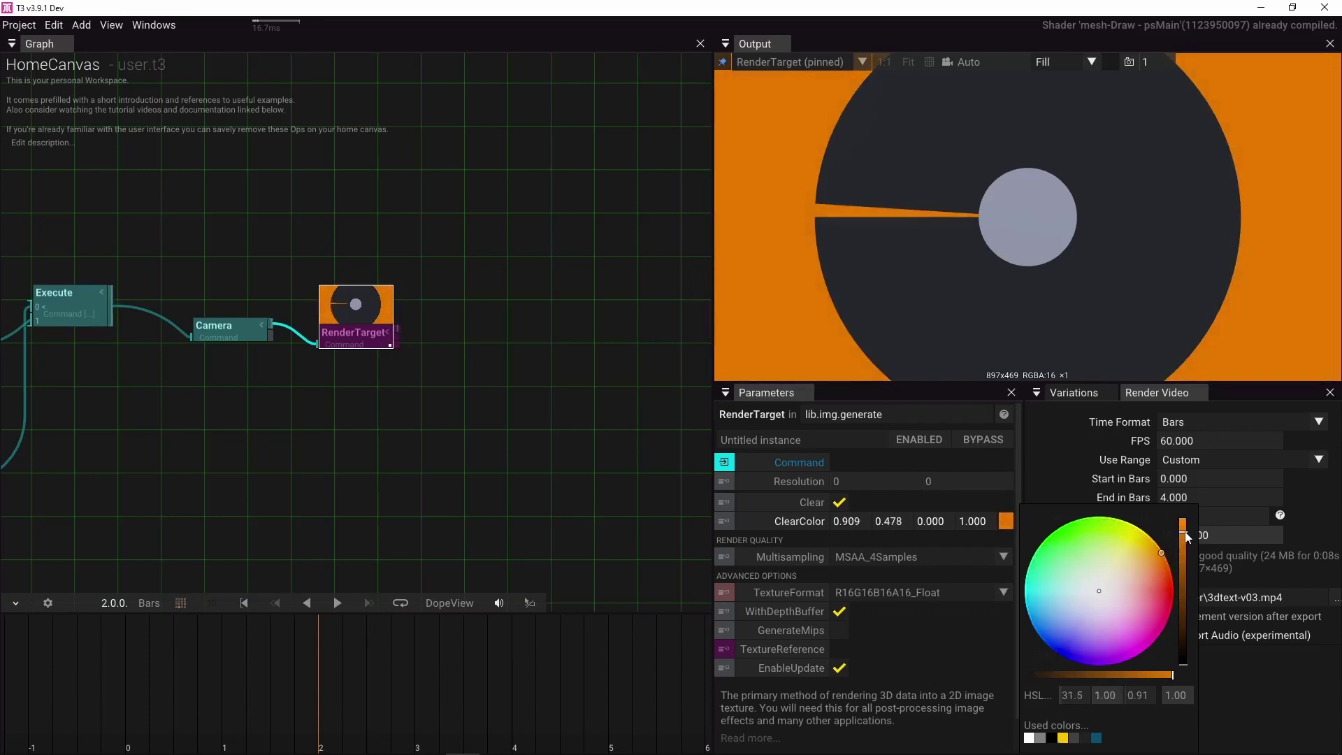
Enable CloseCircleLine on RadialPoints to close the gap in the extruded ring.
left_click_drag(137, 484, 405, 472)
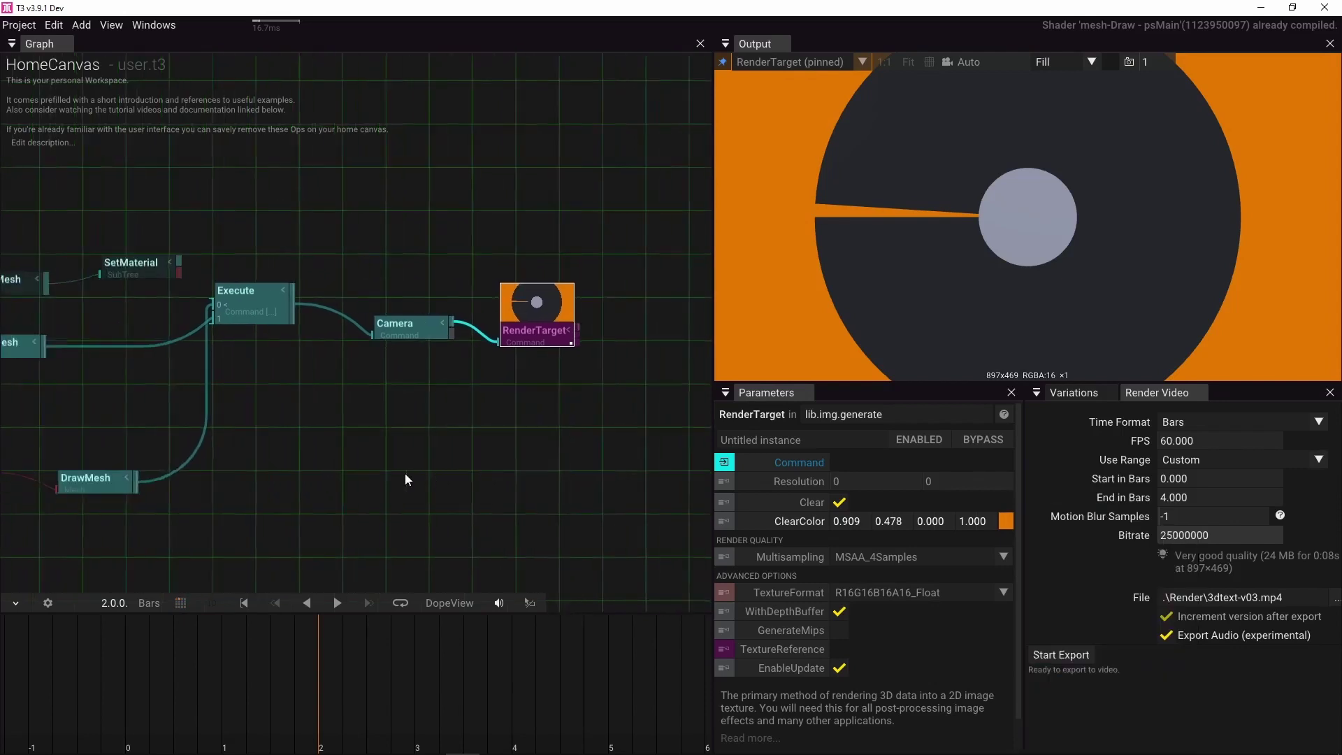
left_click_drag(150, 440, 232, 426)
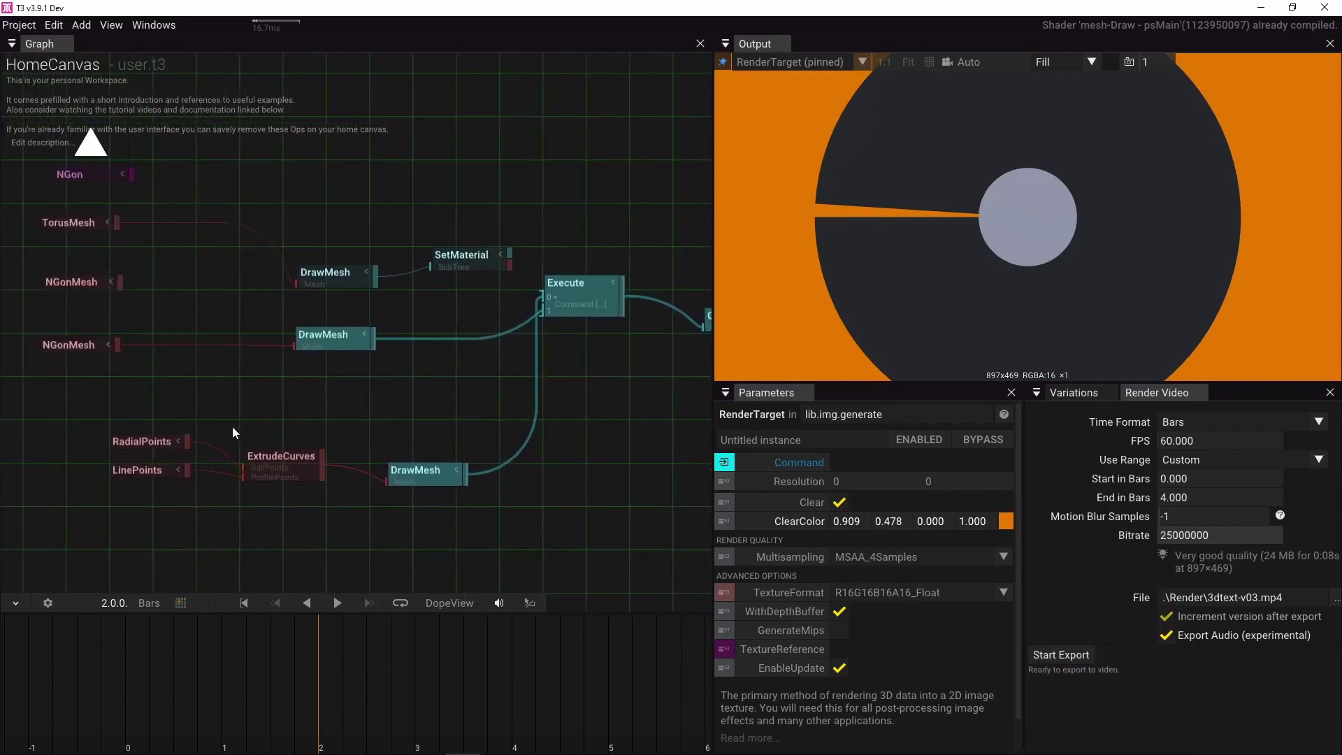
left_click(156, 441)
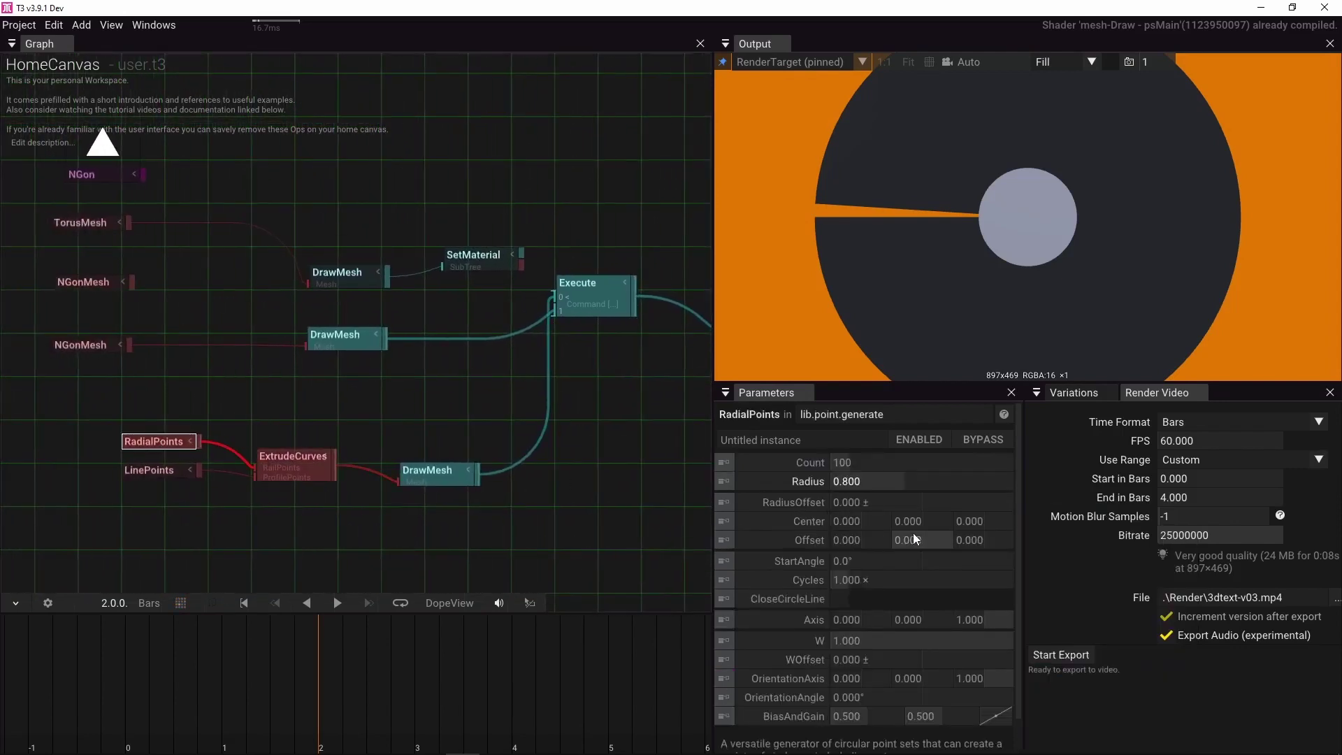
left_click(838, 598)
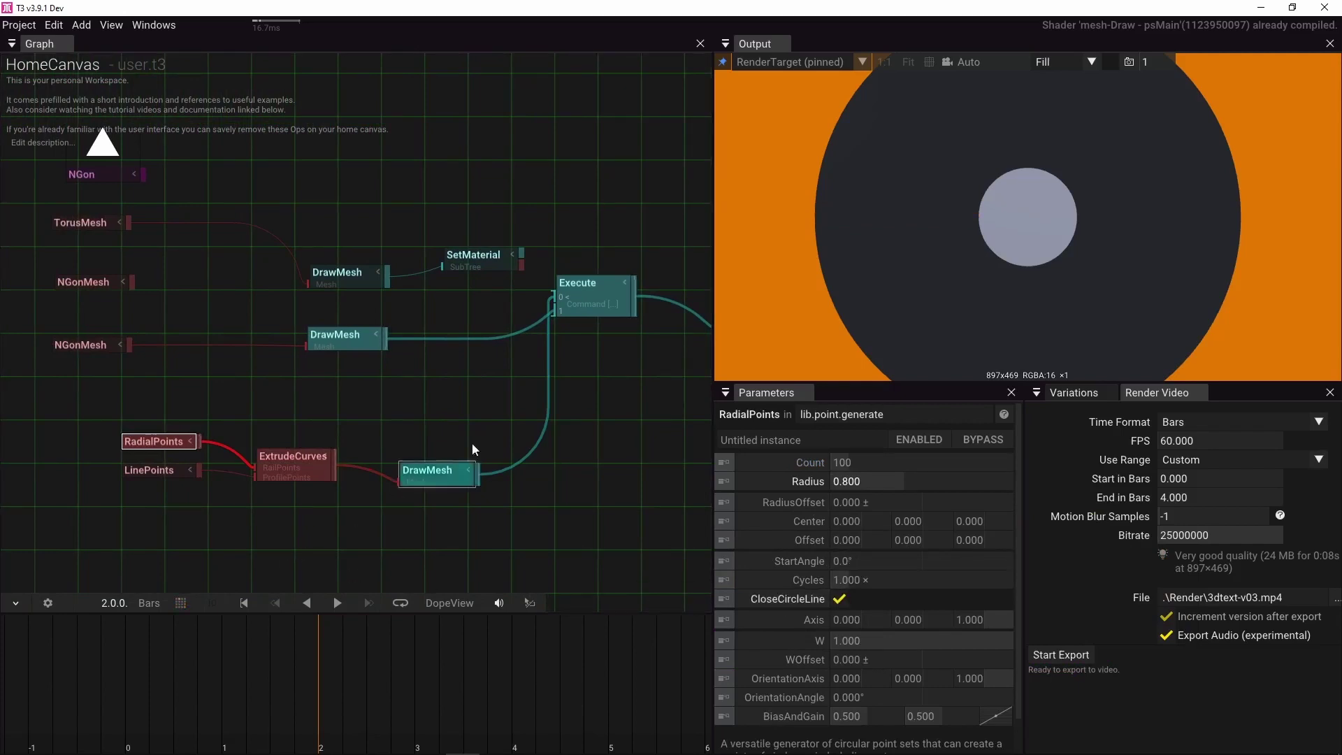
Add a Group operator in the empty area below Execute.
left_click(585, 379)
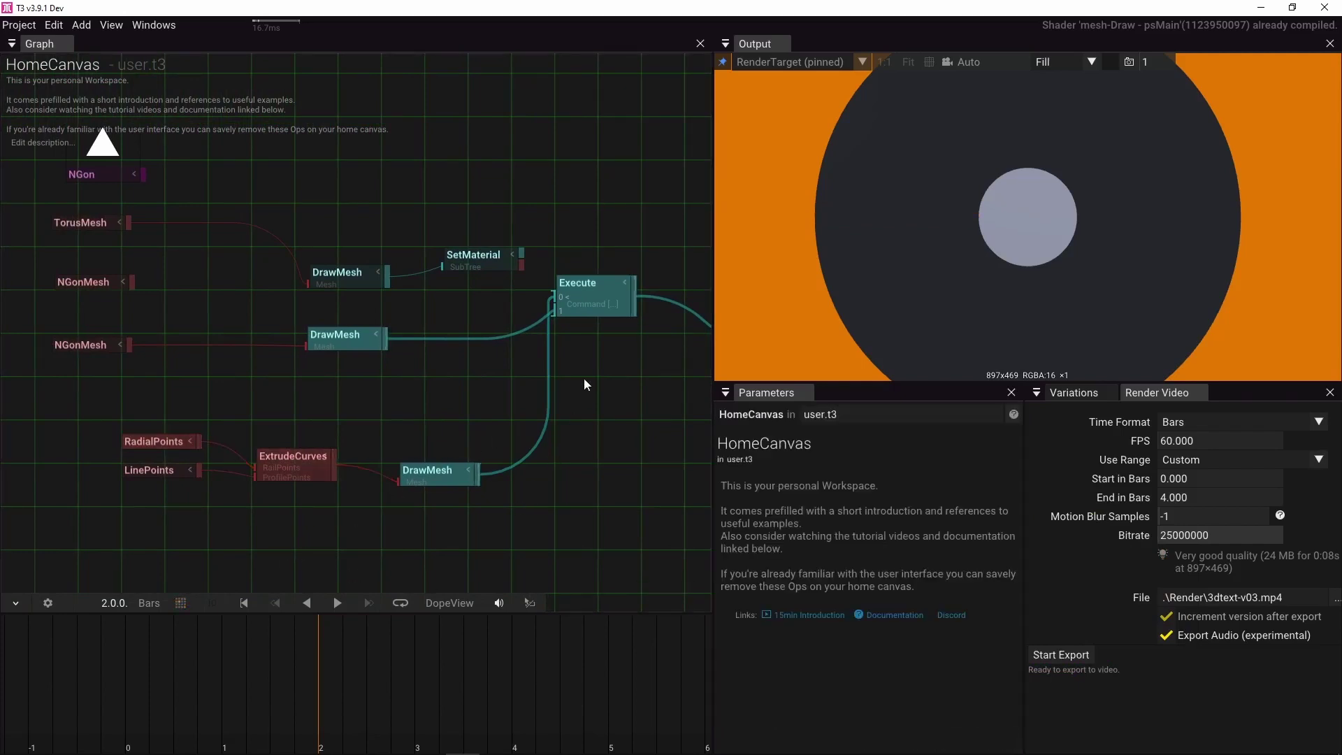
double_click(584, 379)
type("grou")
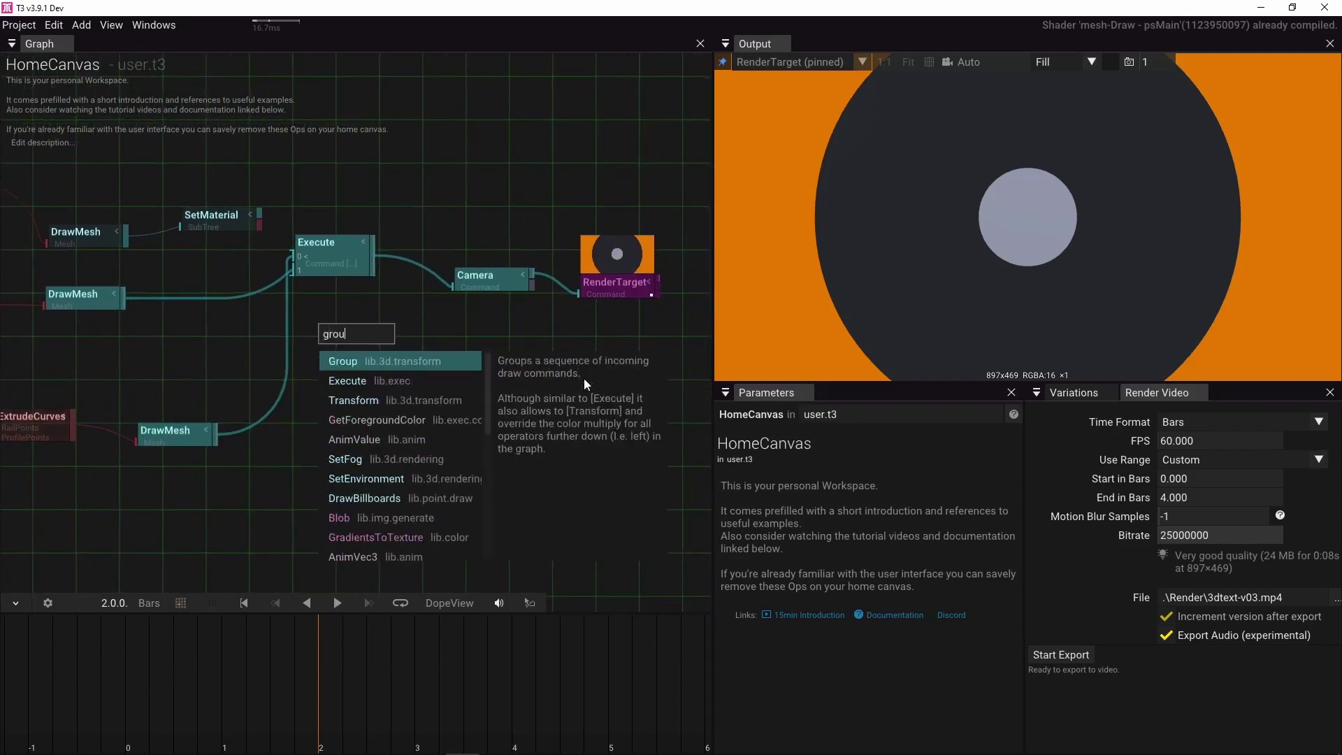
left_click(343, 361)
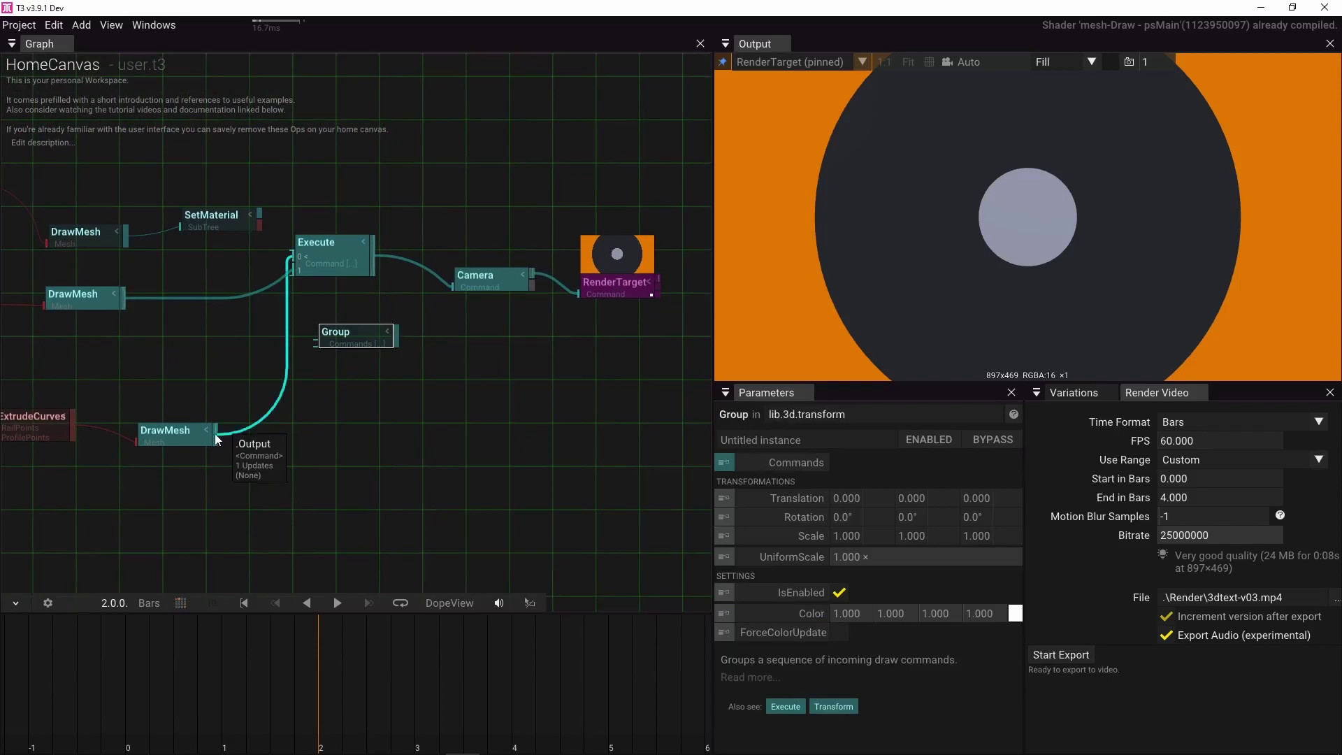
Route the two active DrawMesh operators through Group into Camera and delete the Execute operator.
left_click_drag(216, 433, 316, 347)
left_click_drag(124, 293, 453, 286)
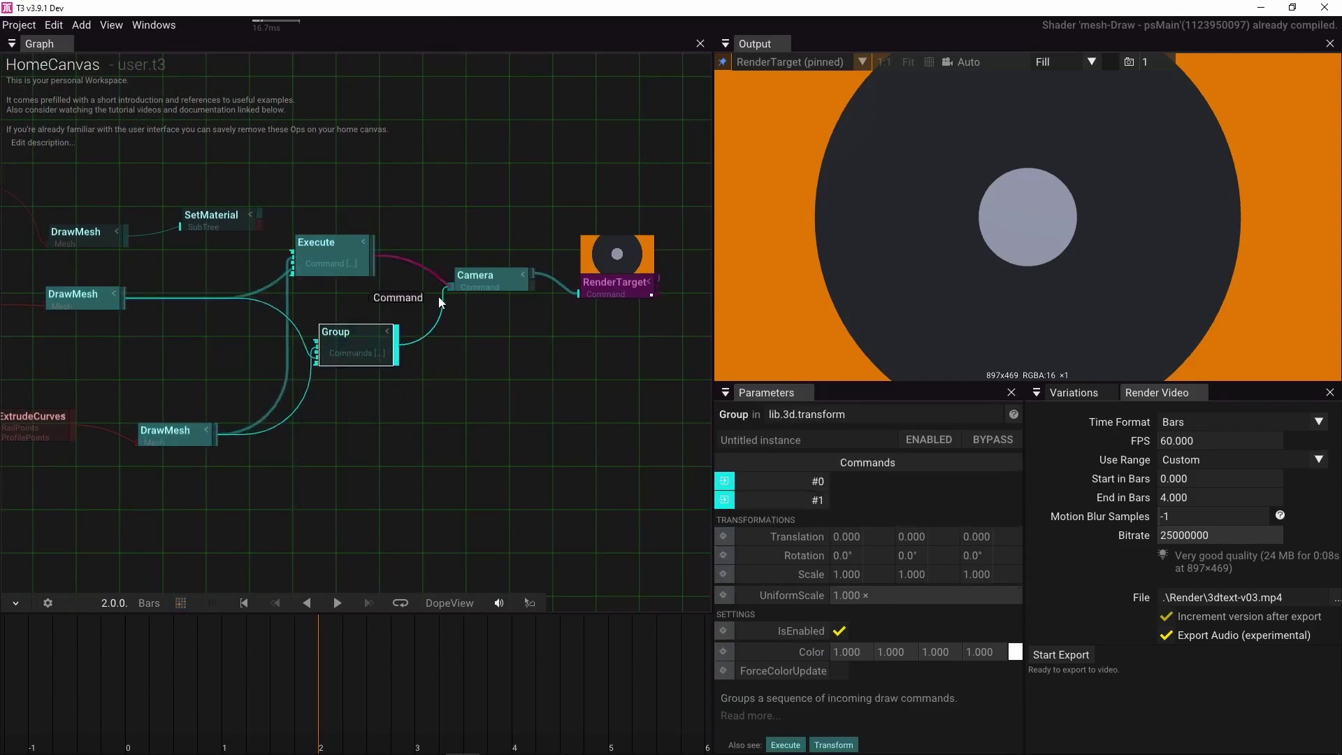
left_click(337, 251)
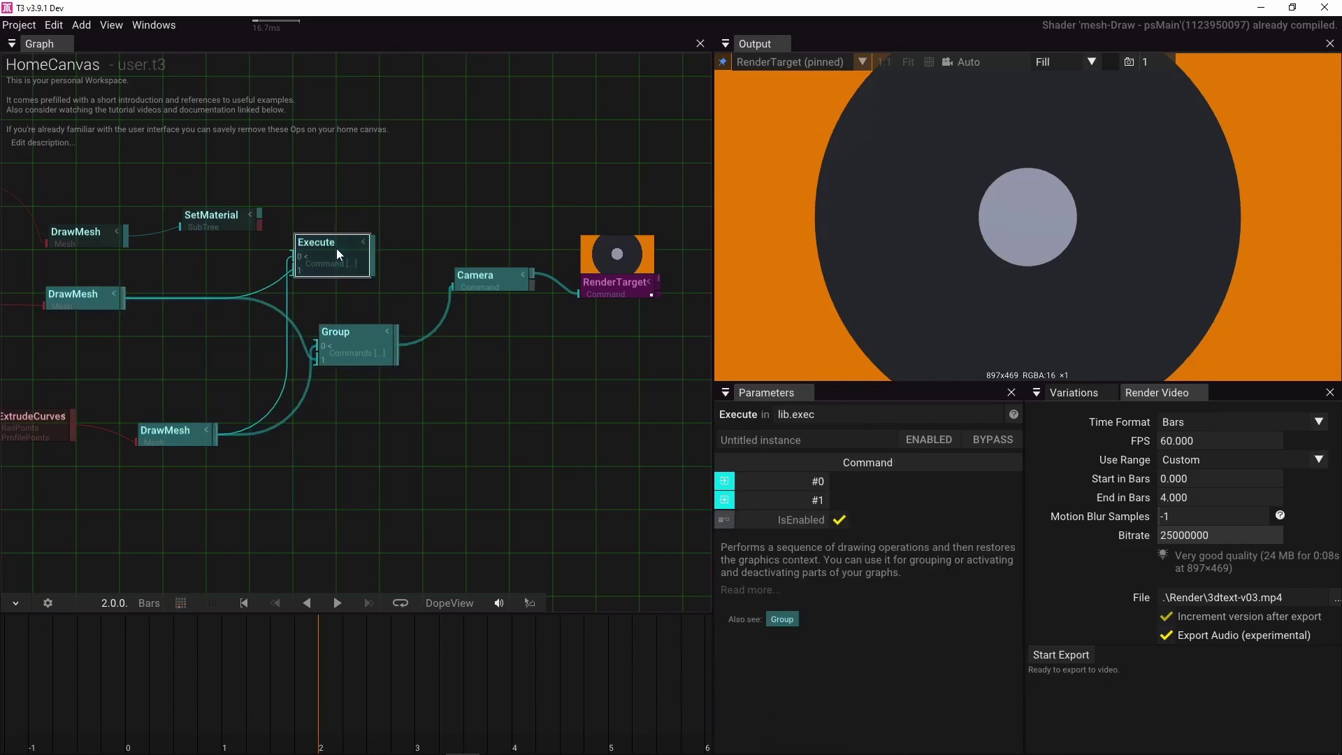
key("Delete")
Set the UniformScale of Group to 0.680 and its Y rotation to 17.0°.
left_click_drag(278, 269, 502, 270)
left_click(580, 343)
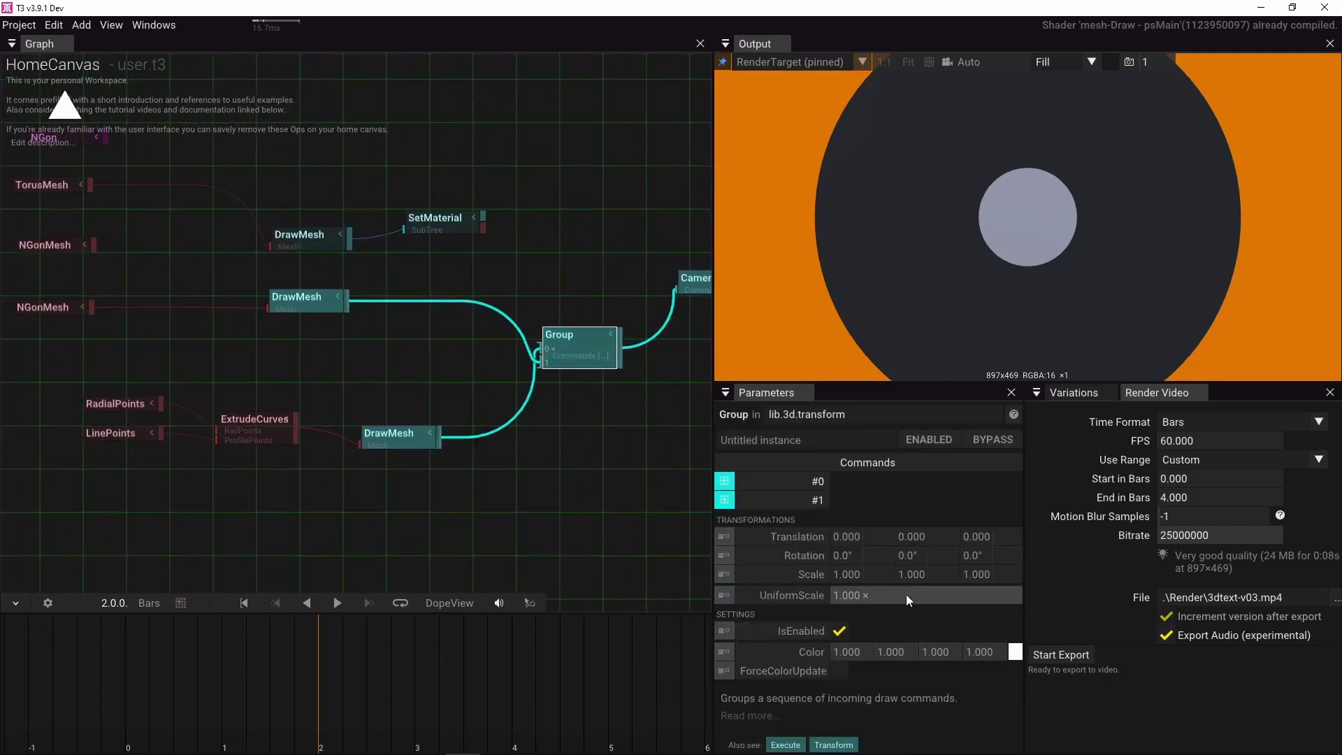
left_click_drag(906, 594, 791, 593)
left_click_drag(907, 552, 835, 556)
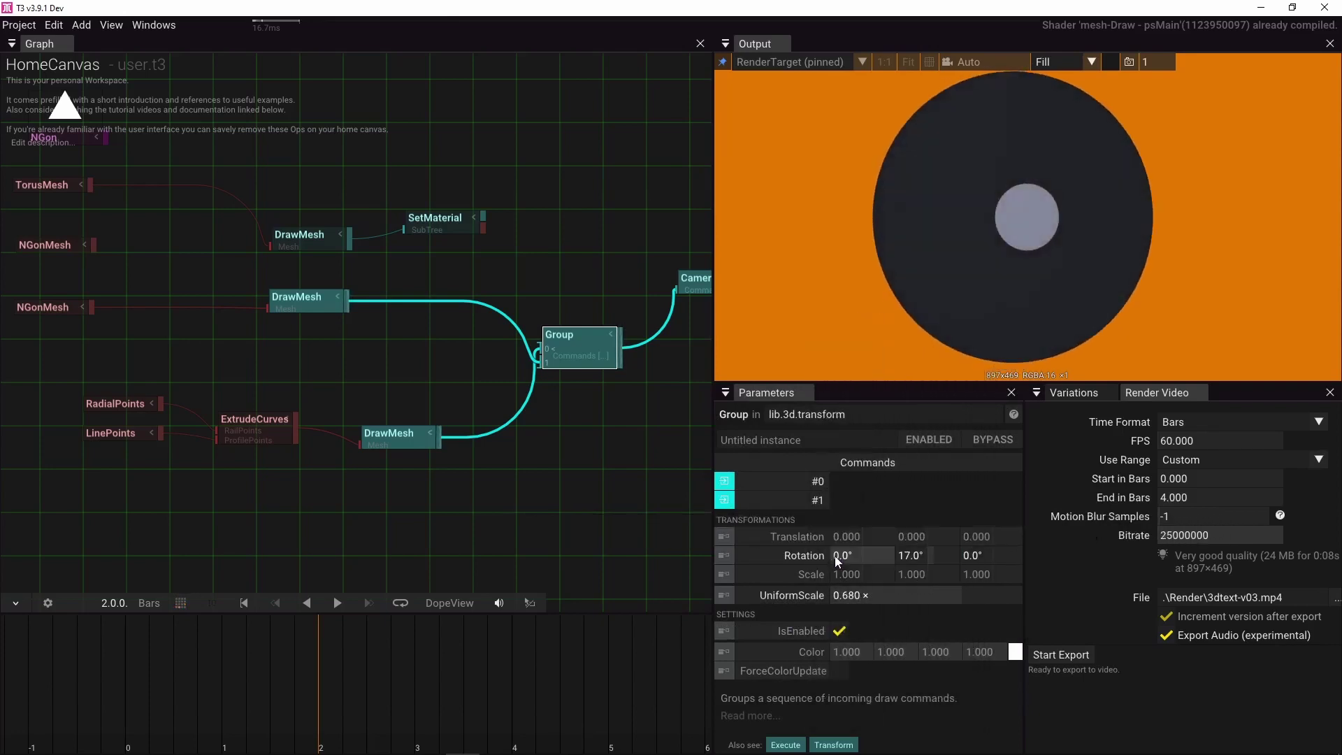
Set Culling to None on both DrawMesh operators that feed Group.
left_click(408, 437)
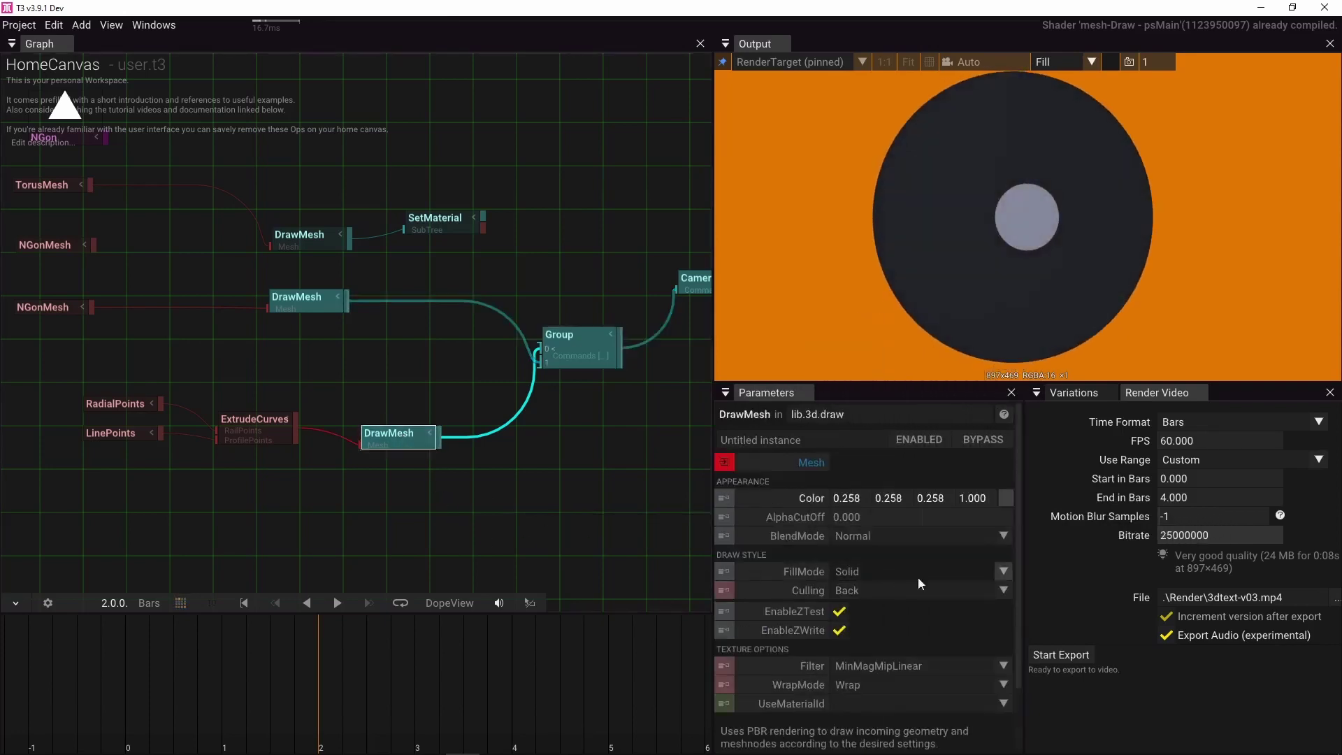
left_click(994, 591)
left_click(949, 610)
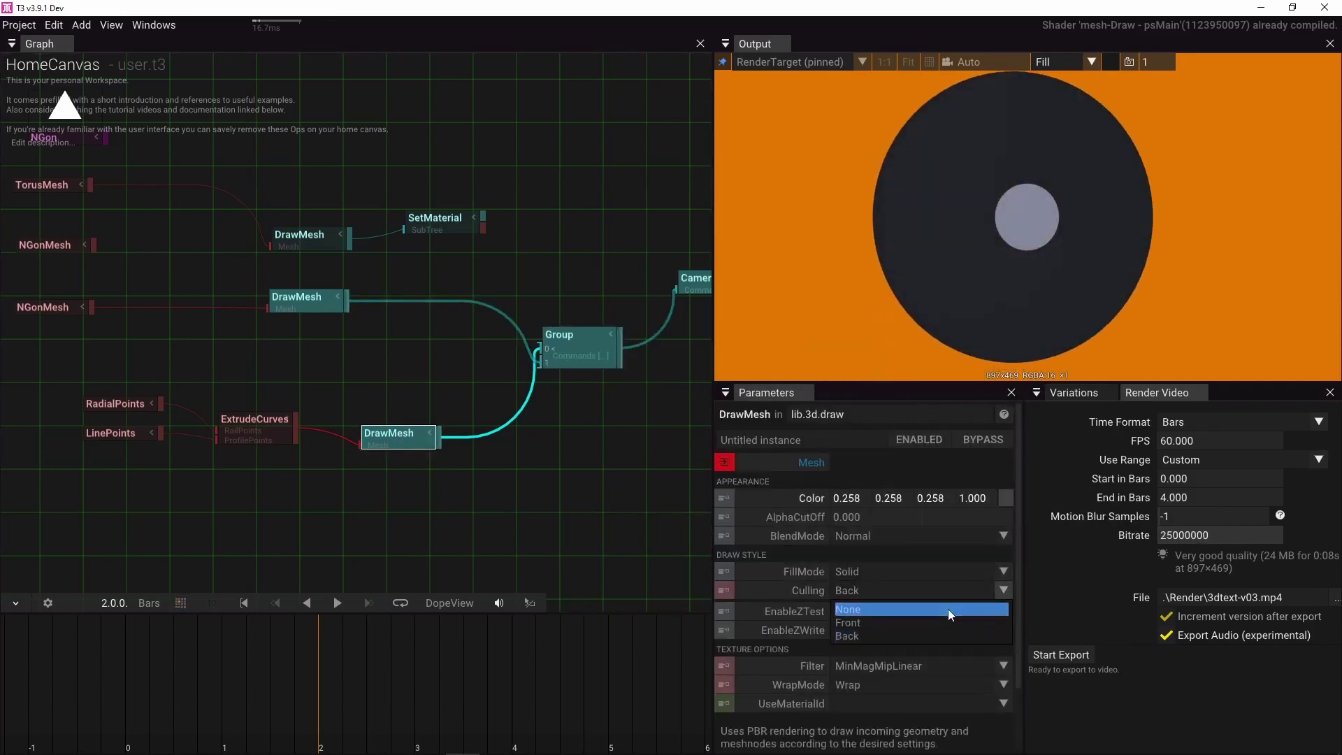
left_click(316, 294)
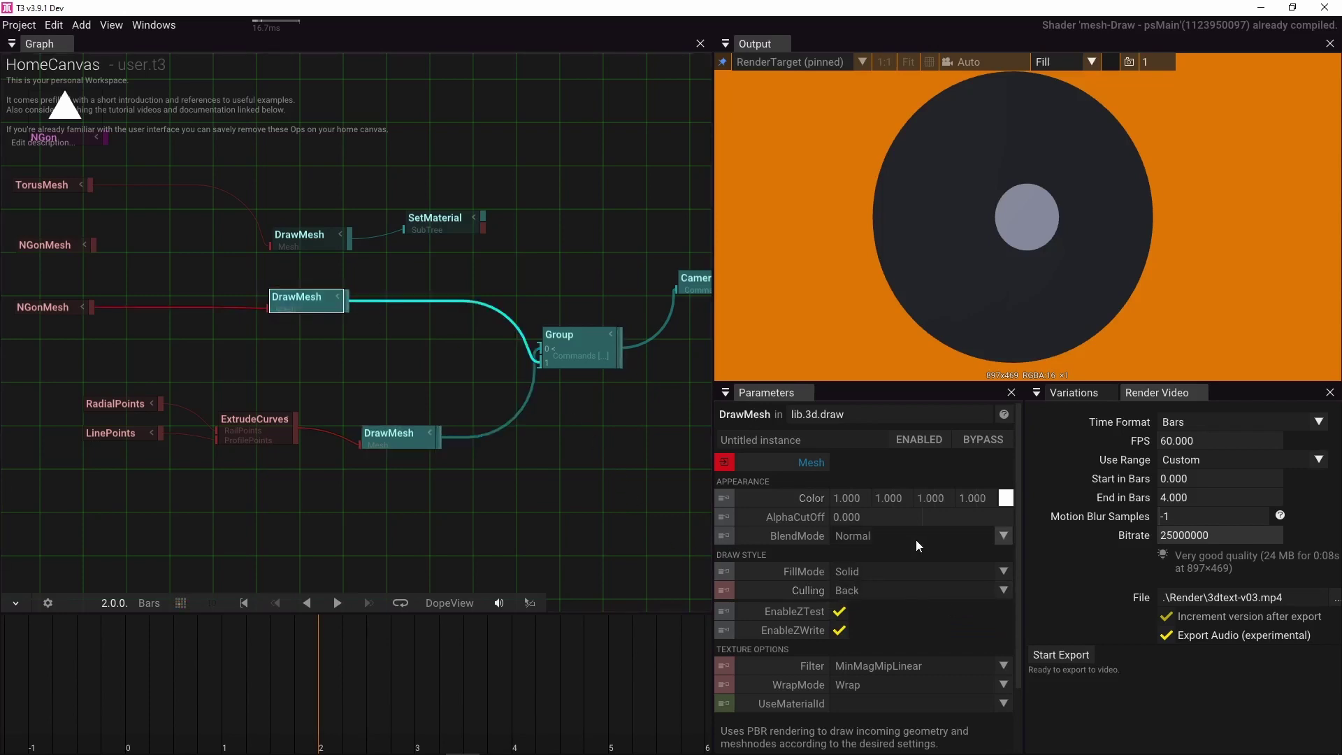
left_click(999, 589)
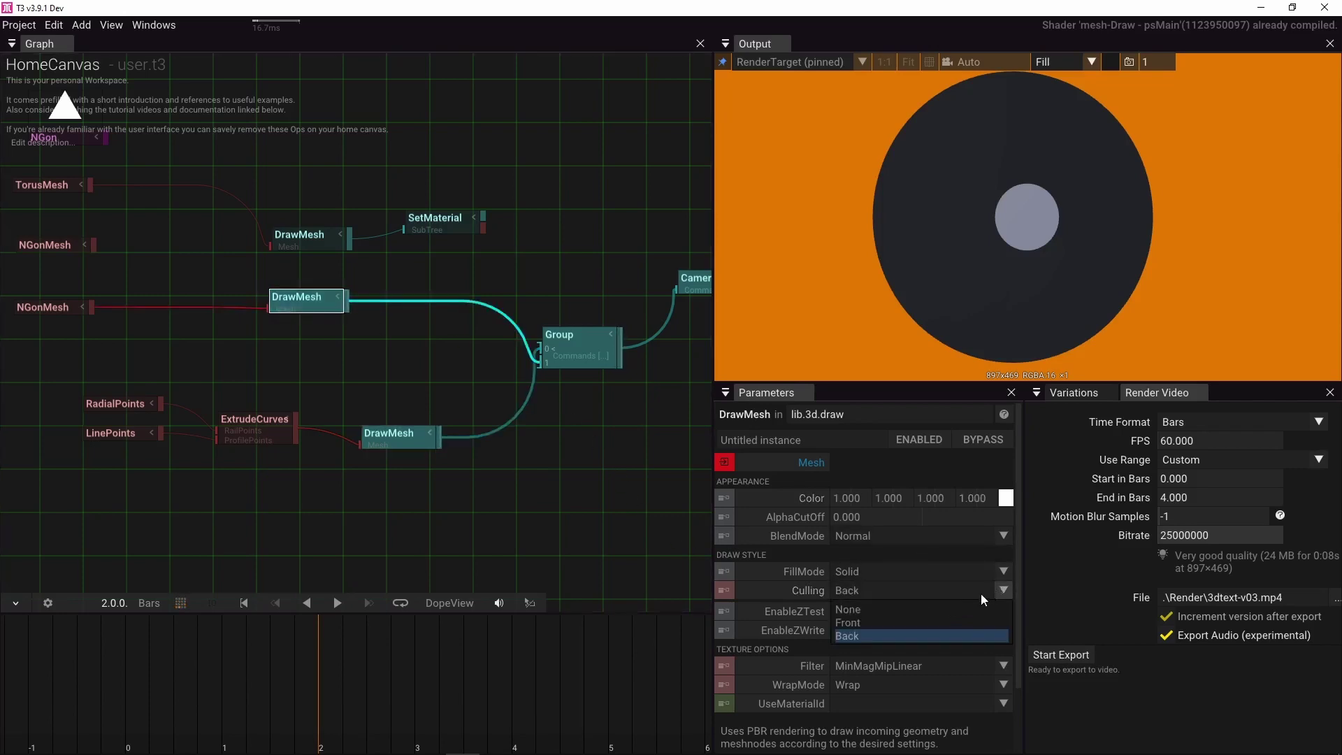
left_click(950, 607)
Set the Y rotation of Group to -4.0° and save the project.
left_click(584, 343)
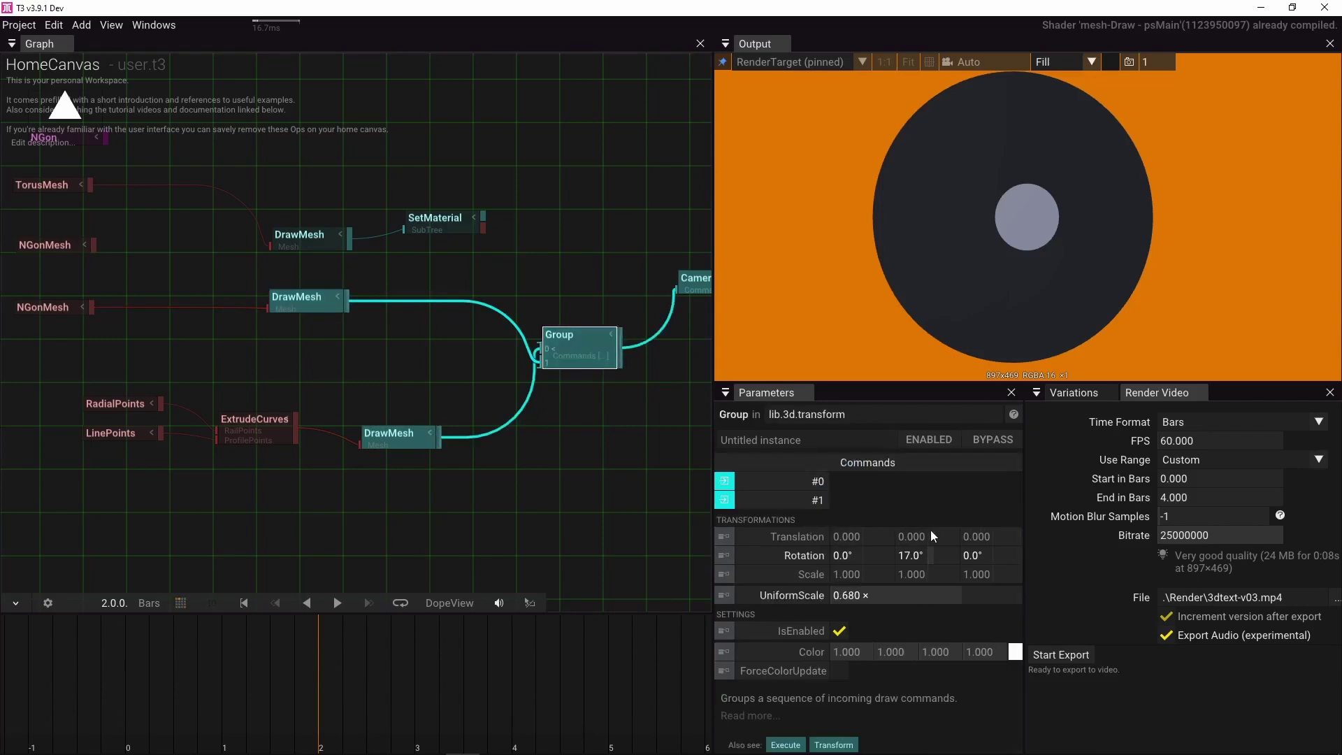
left_click_drag(923, 555, 868, 552)
left_click_drag(265, 553, 443, 539)
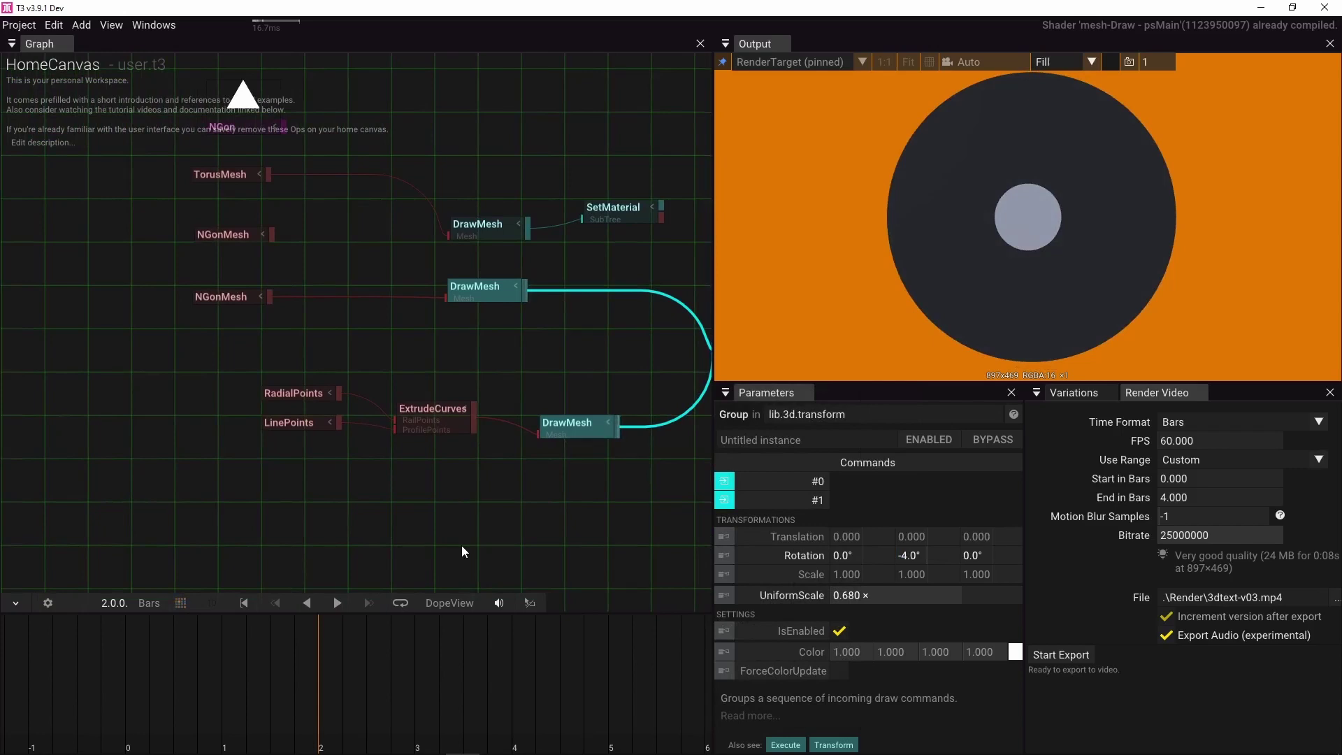
key("ctrl+s")
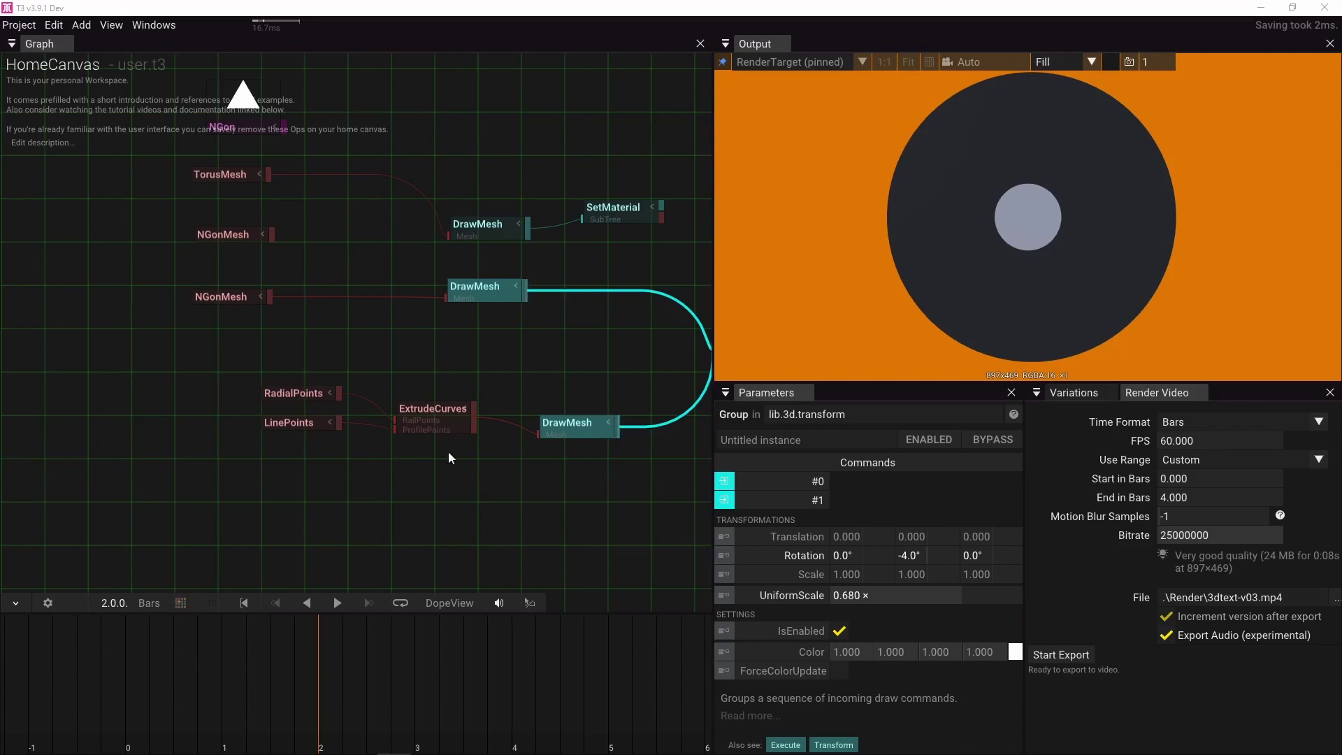
Move the ring's DrawMesh closer to ExtrudeCurves and insert a SetMaterial operator between it and Group.
left_click_drag(289, 435, 292, 467)
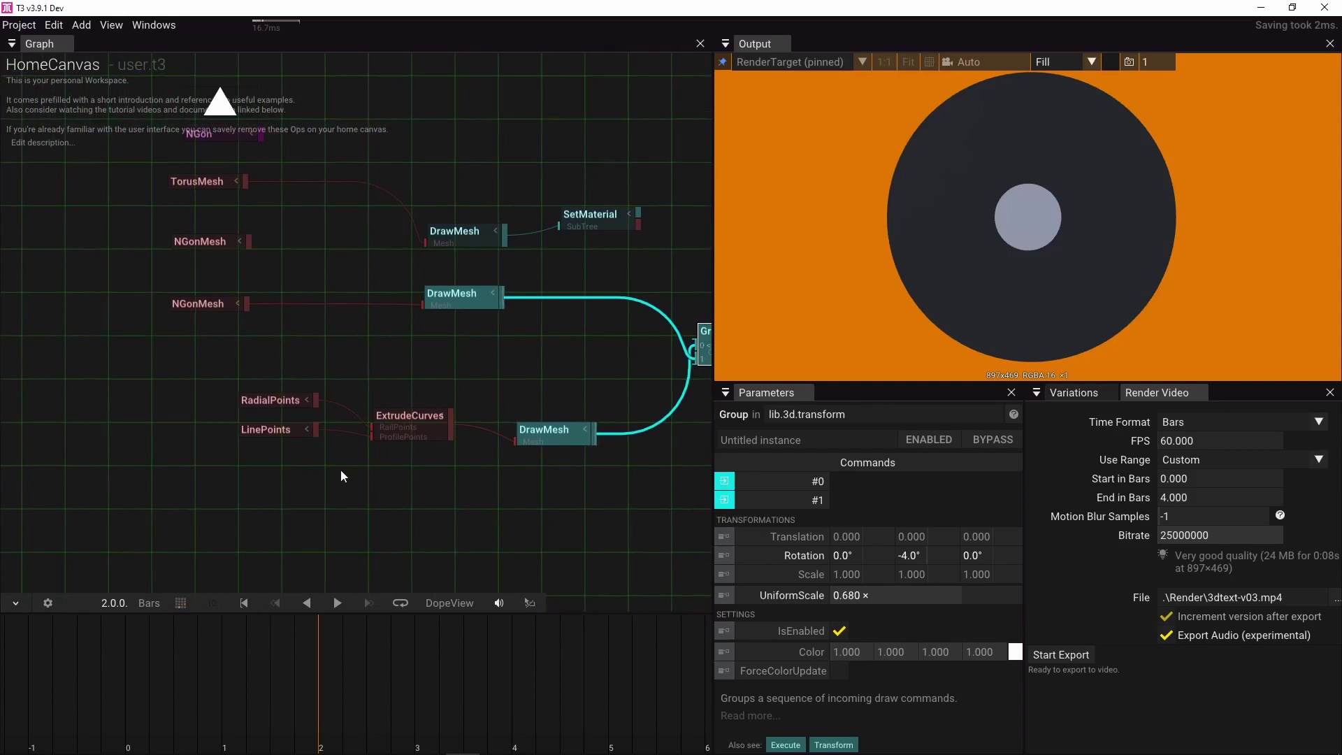
scroll(342, 473, "right", 3)
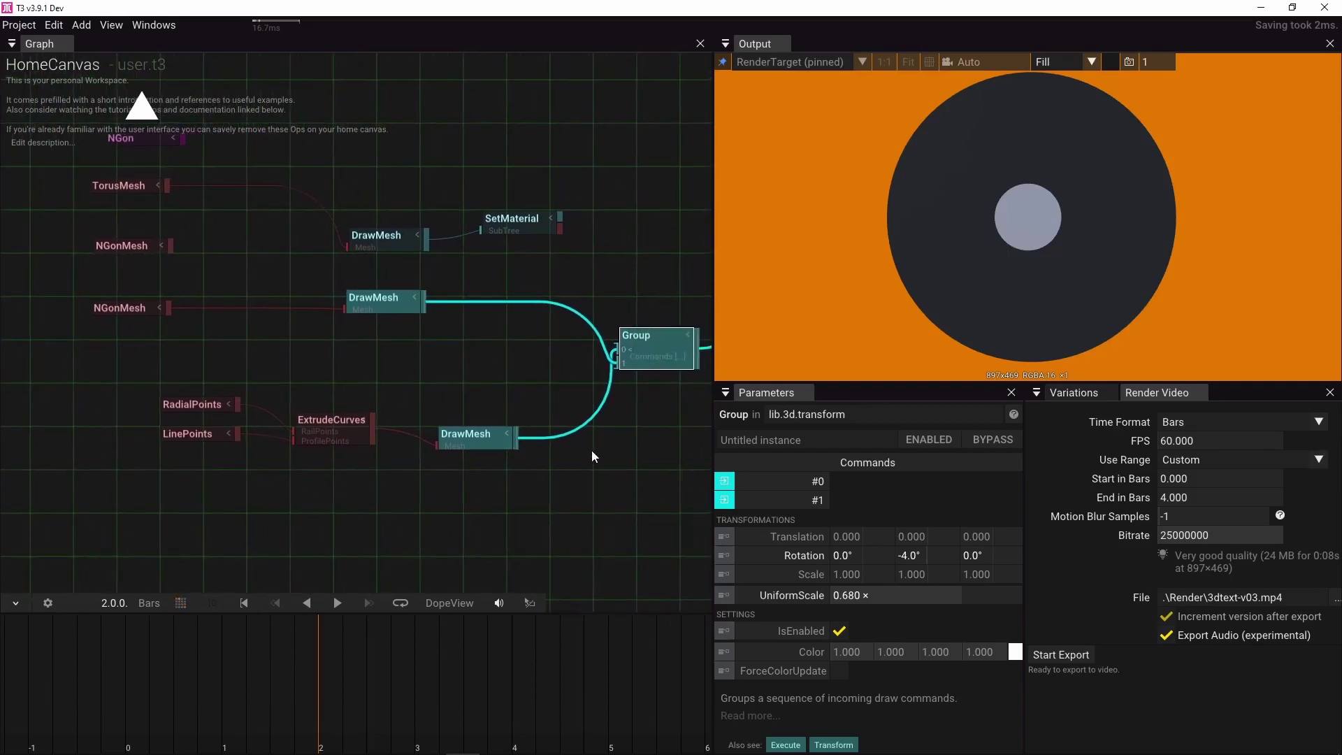
left_click_drag(469, 443, 426, 430)
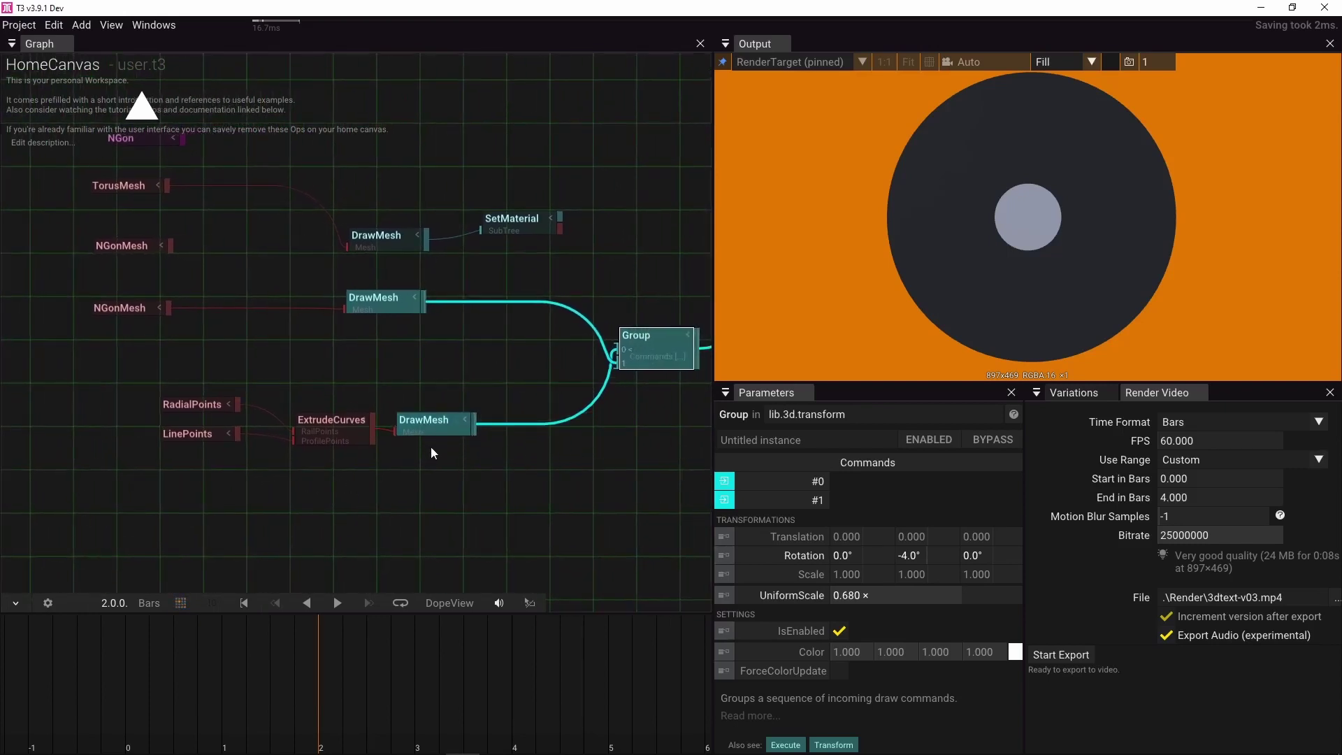
left_click(443, 422)
key("Tab")
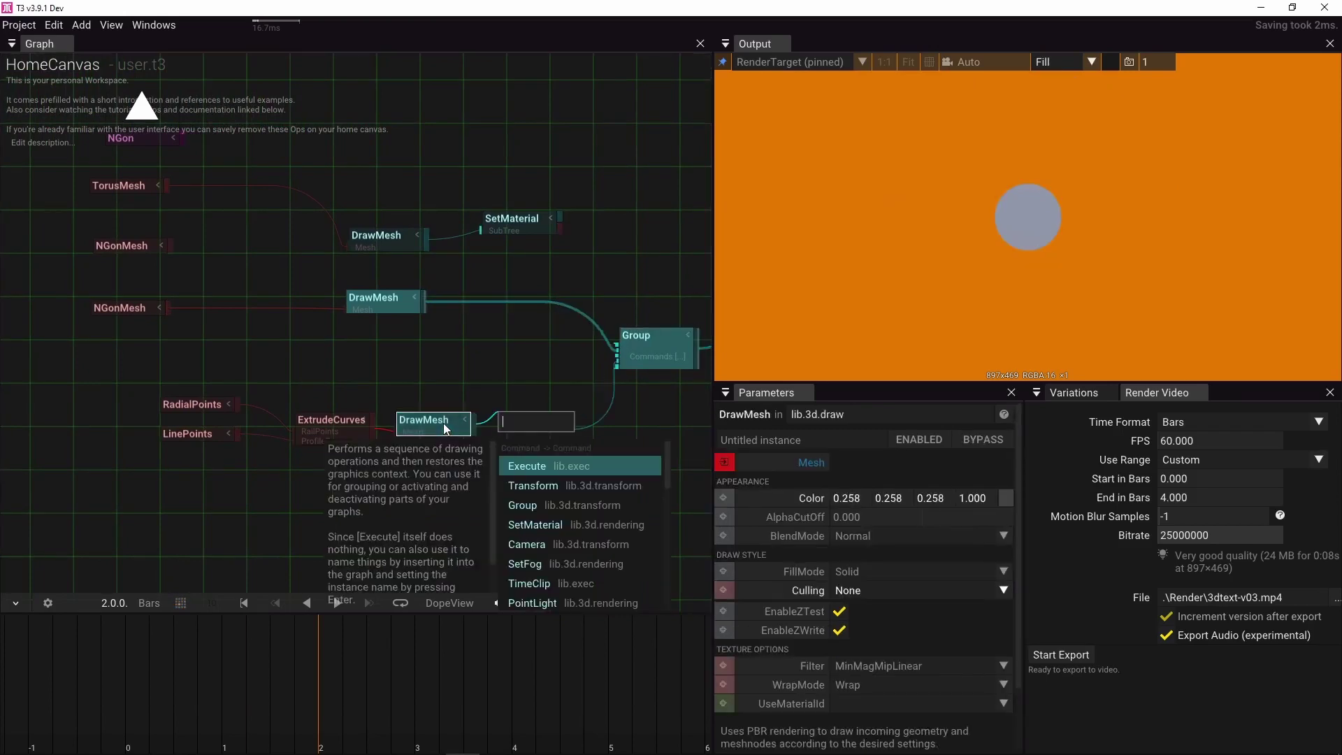
type("set")
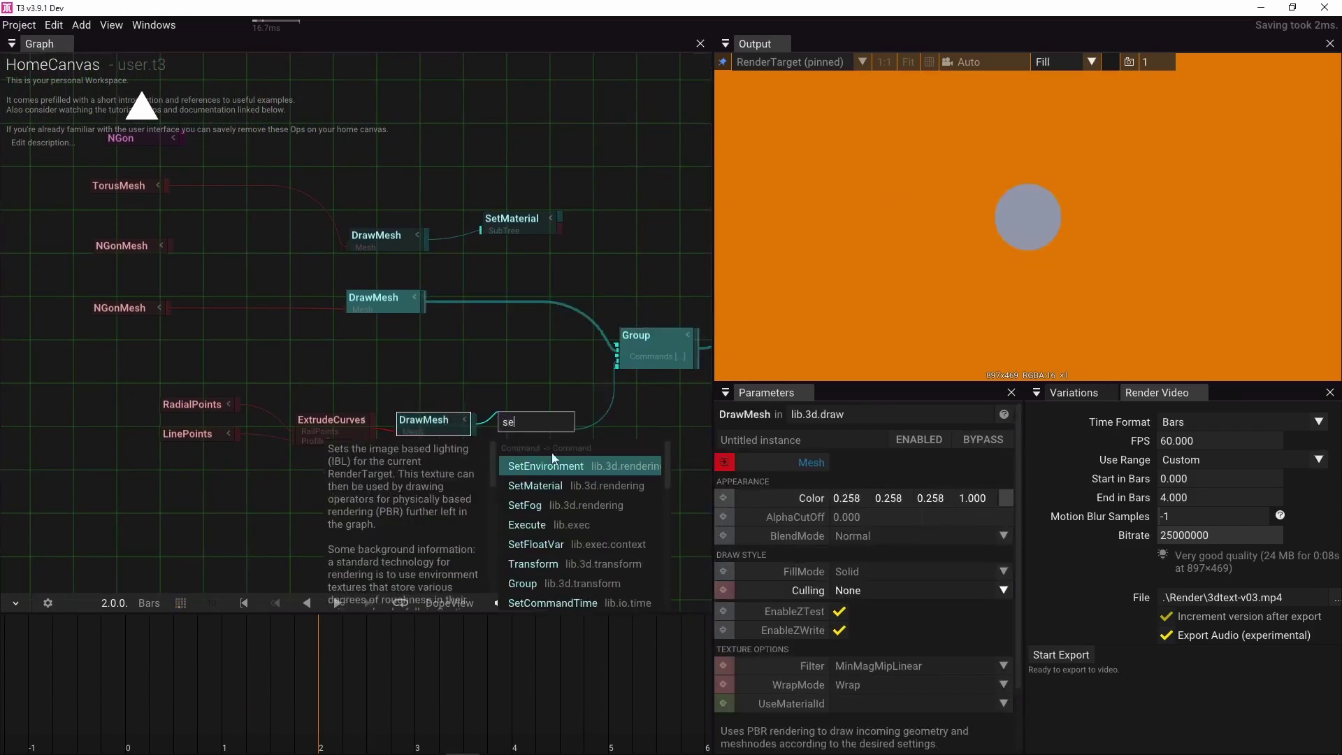
key("Return")
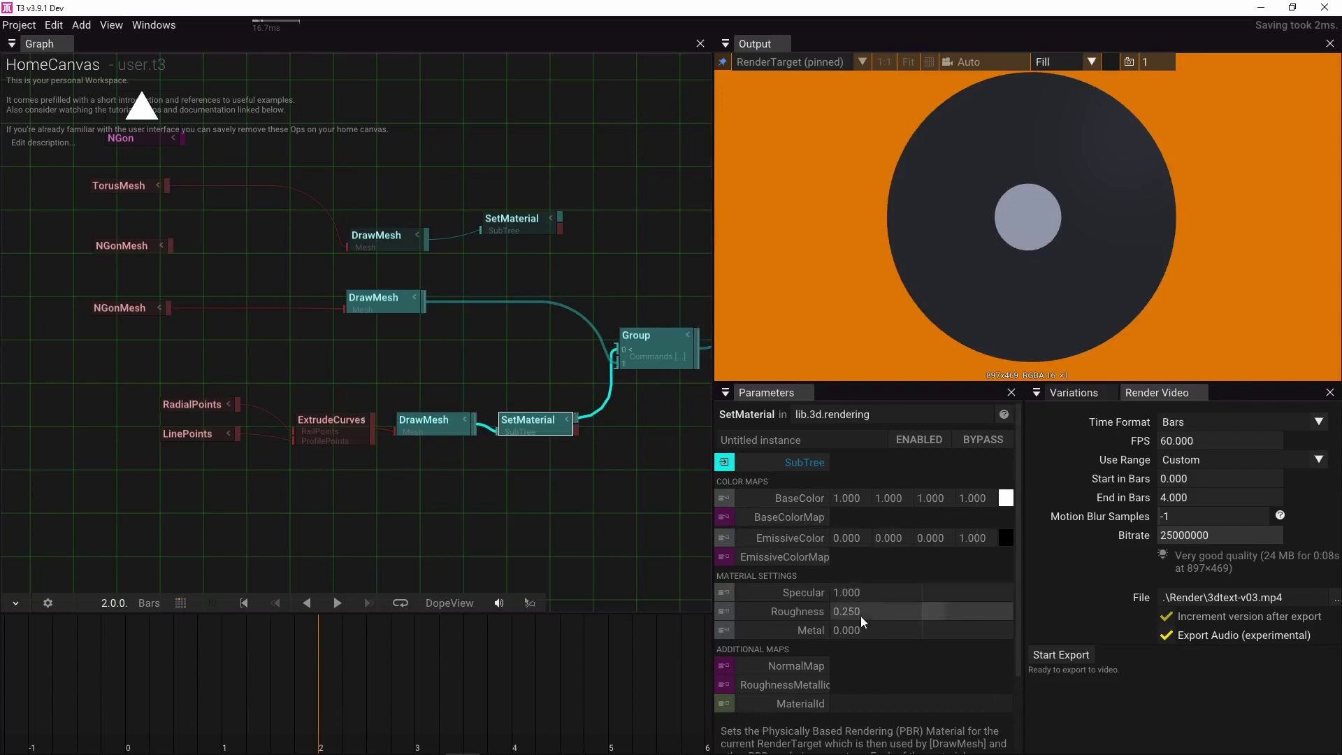
Give the ring's SetMaterial a Roughness of 0.040, a grey BaseColor of 0.455 per channel and a Metal value of 0.180.
left_click_drag(878, 611, 840, 614)
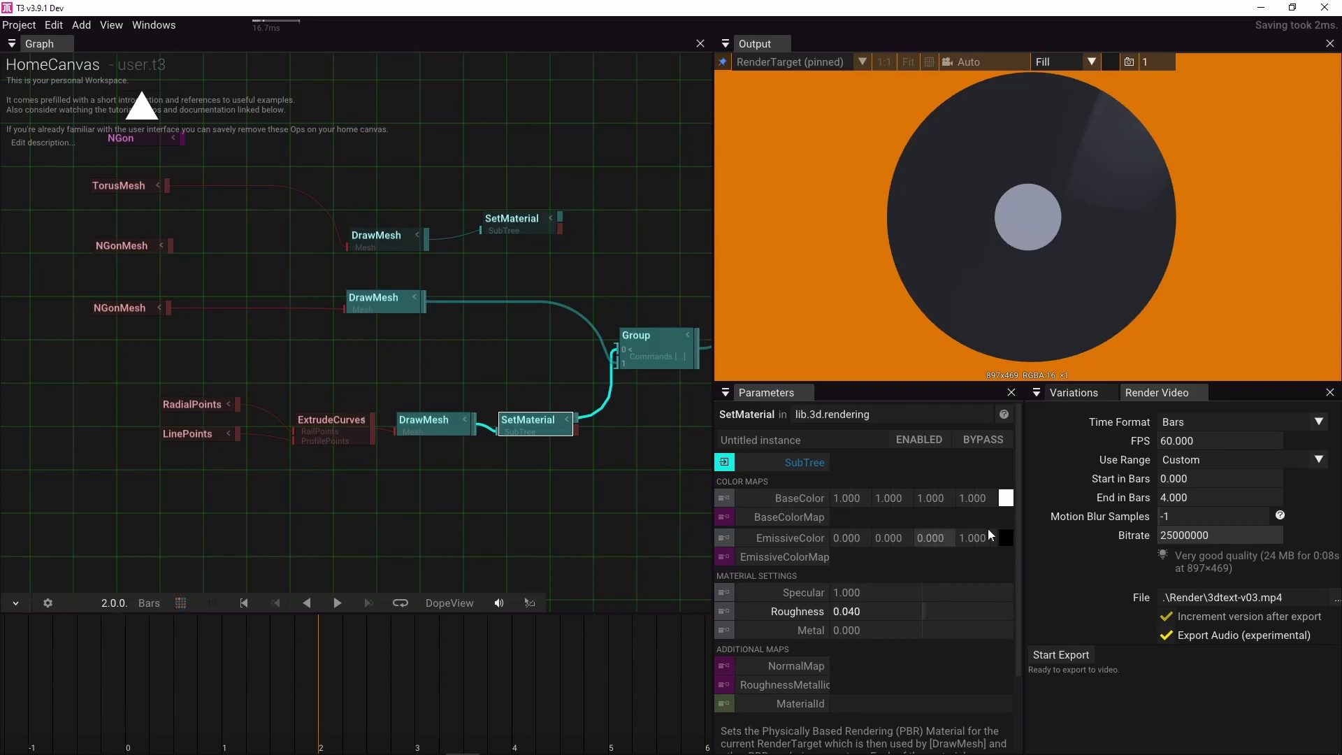
left_click(1006, 497)
left_click(1185, 587)
left_click_drag(1185, 587, 1184, 611)
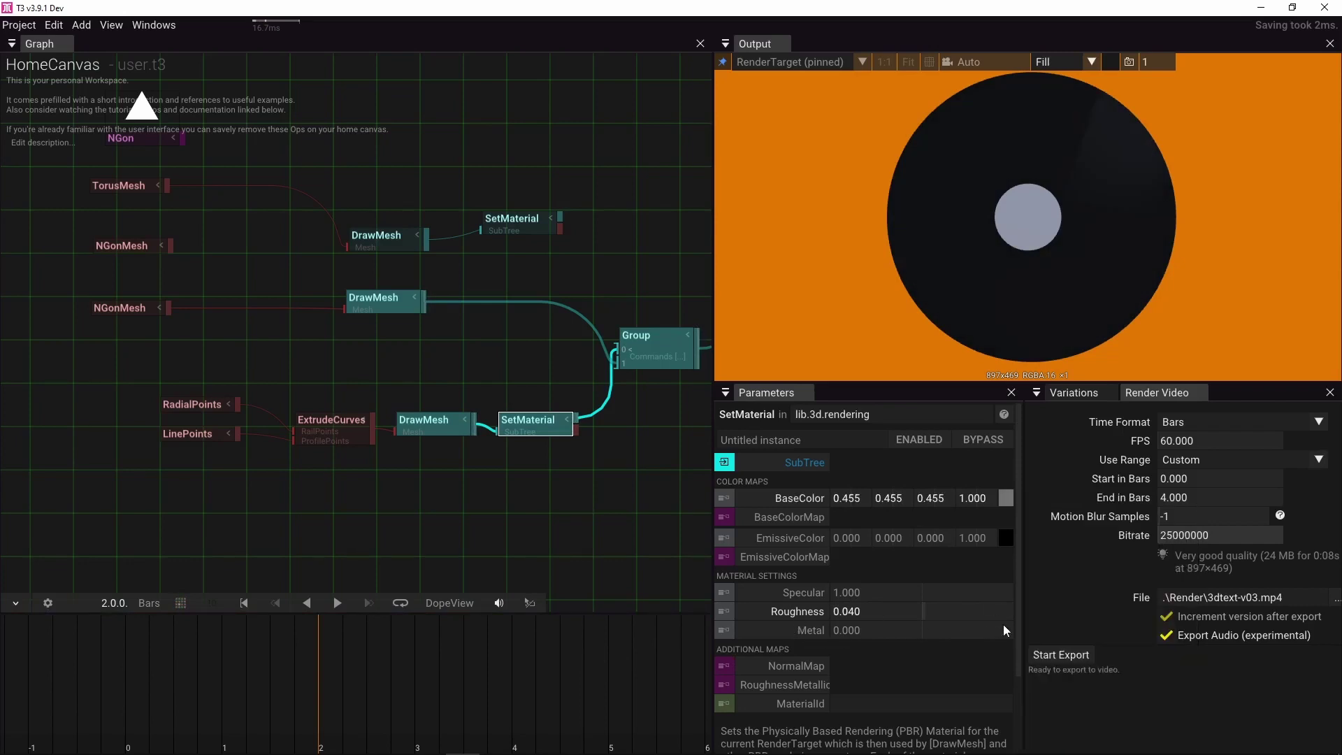
left_click_drag(1003, 623, 953, 627)
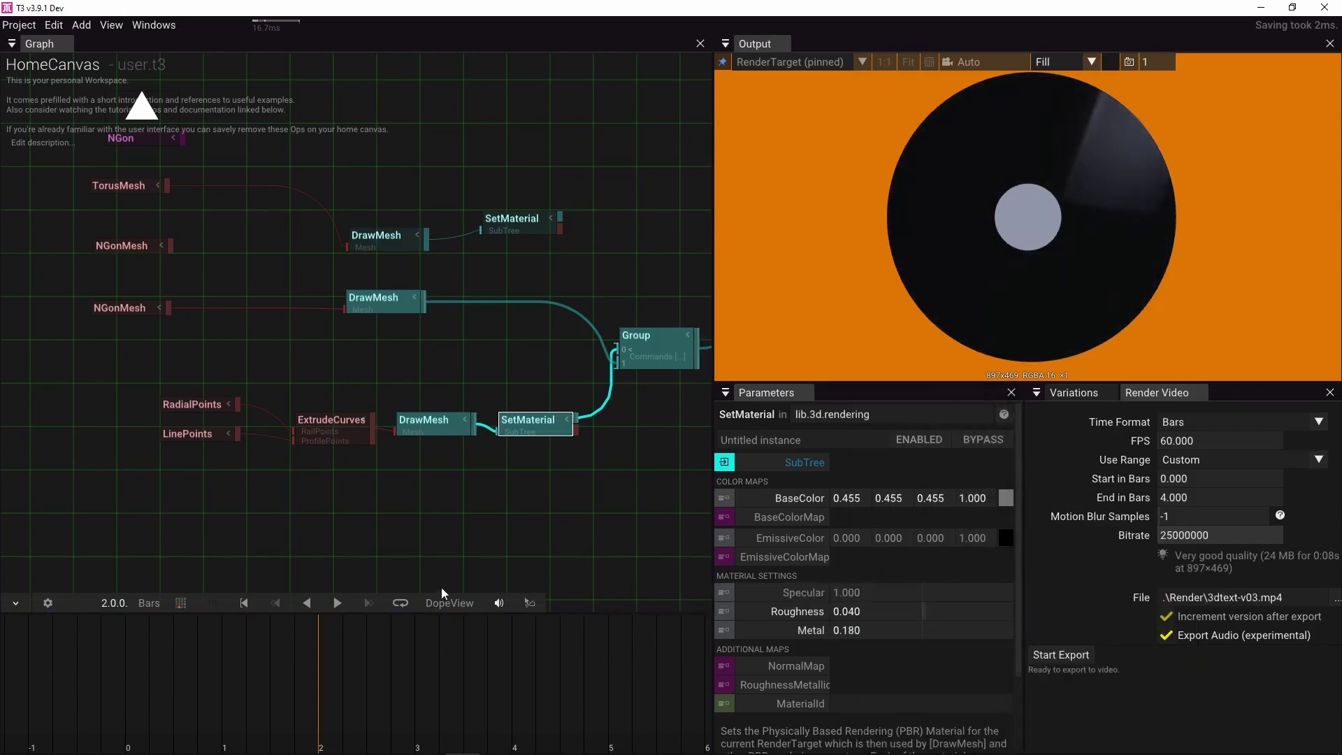
Add a LinearGradient operator below ExtrudeCurves and connect its output to the ring's SetMaterial.
double_click(327, 491)
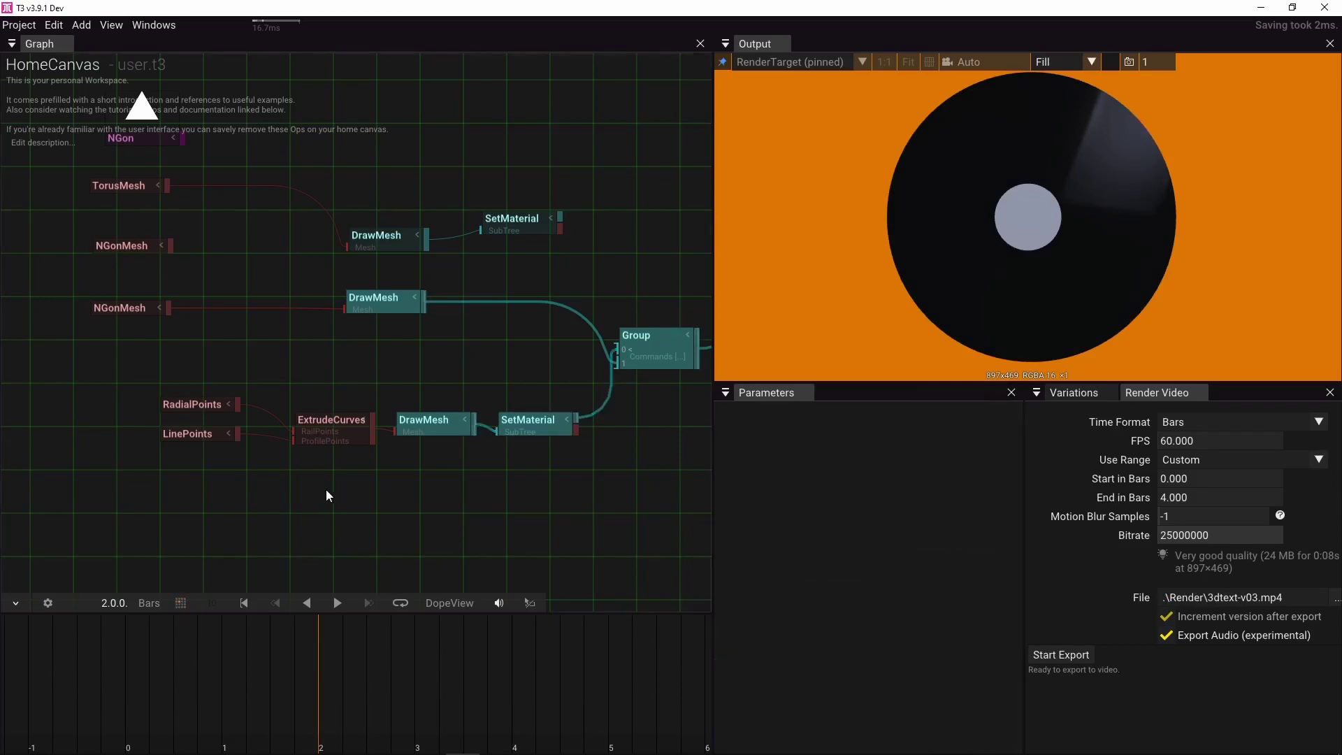
type("linea")
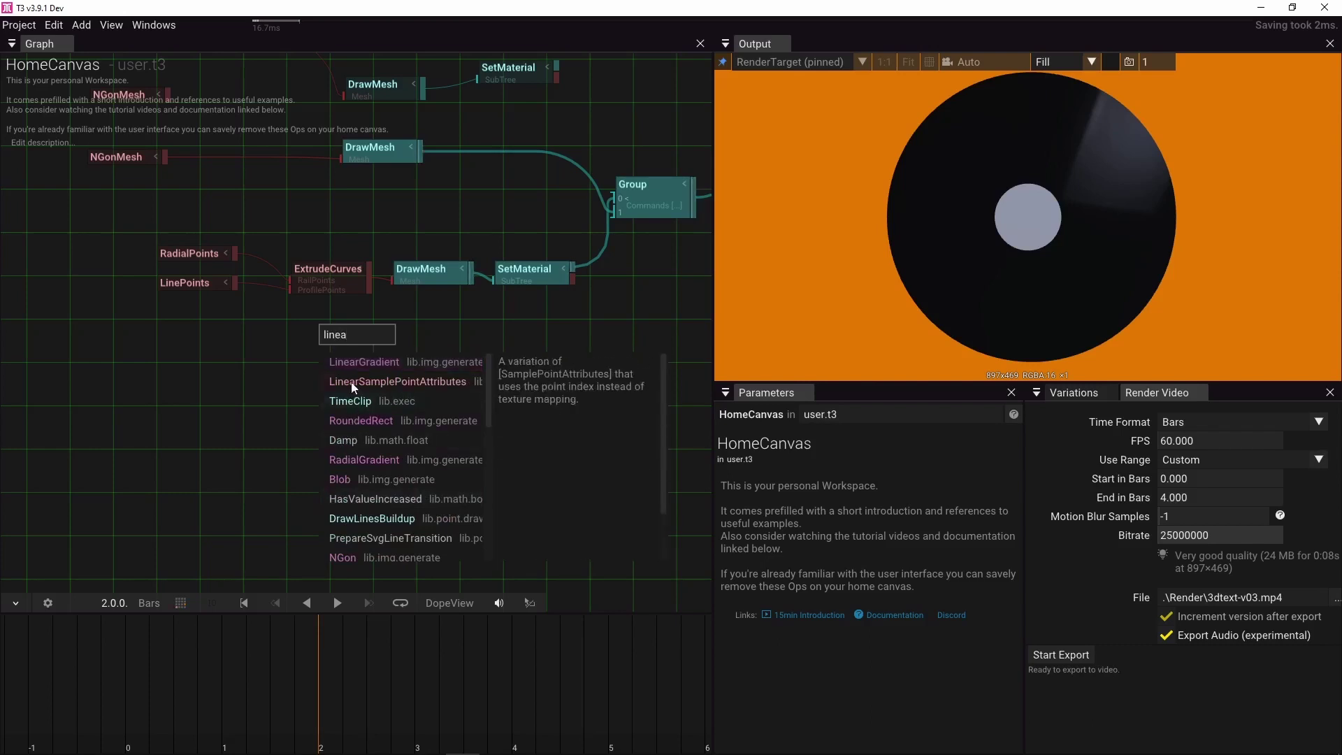
key("Return")
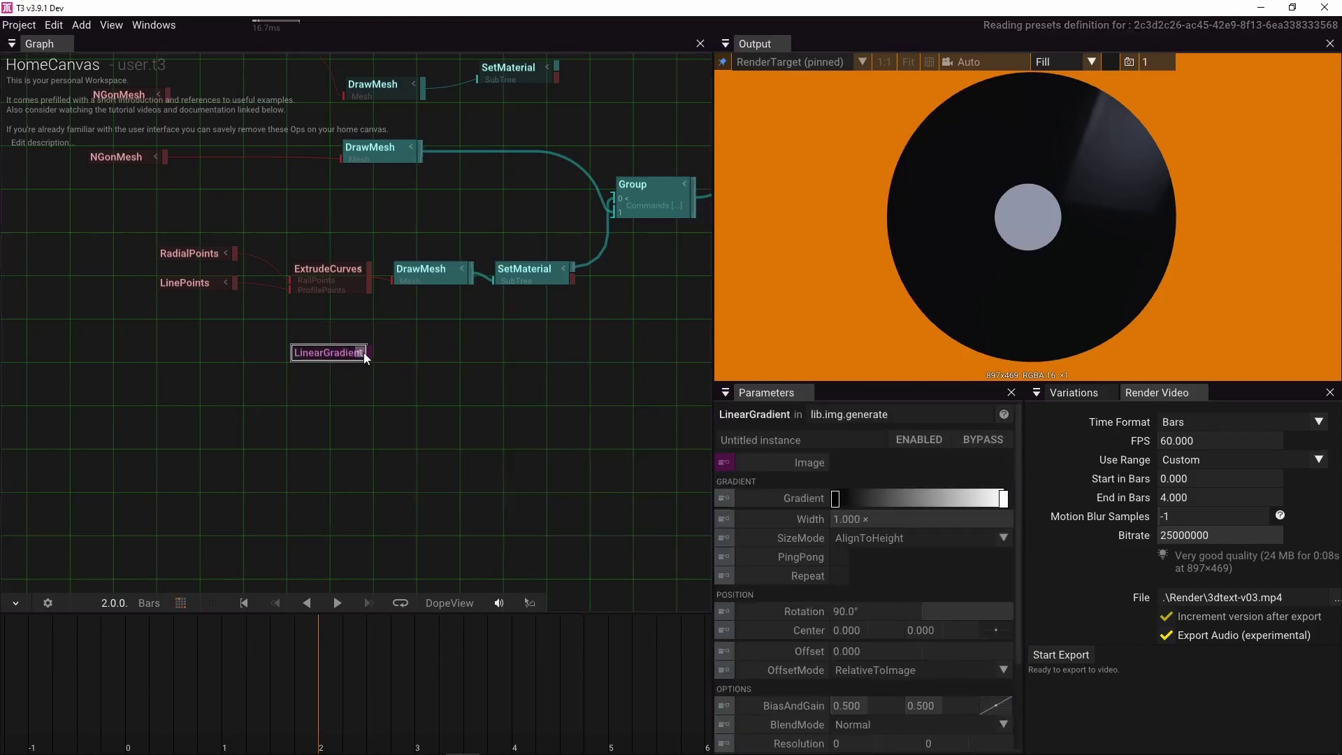
left_click_drag(371, 350, 500, 292)
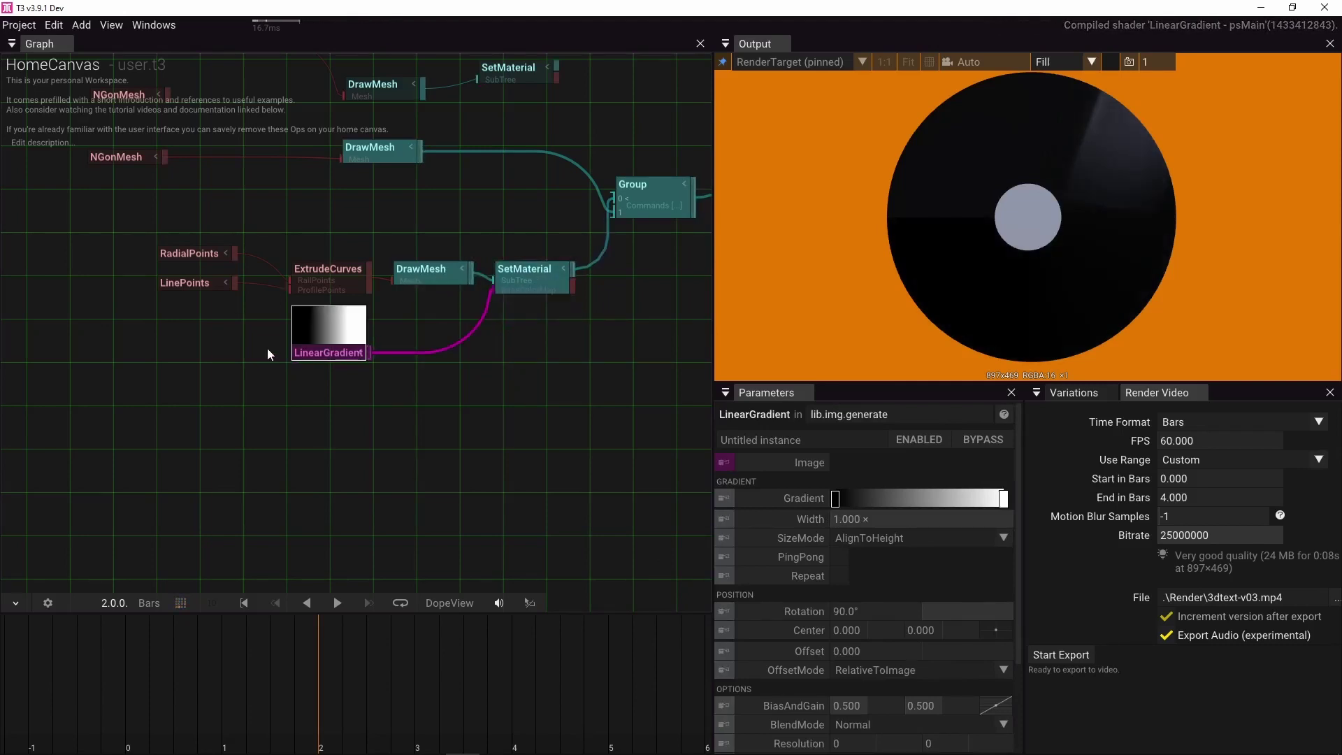
Set the LinearGradient's Rotation to 0° and shift the operator slightly down in the graph.
left_click(858, 611)
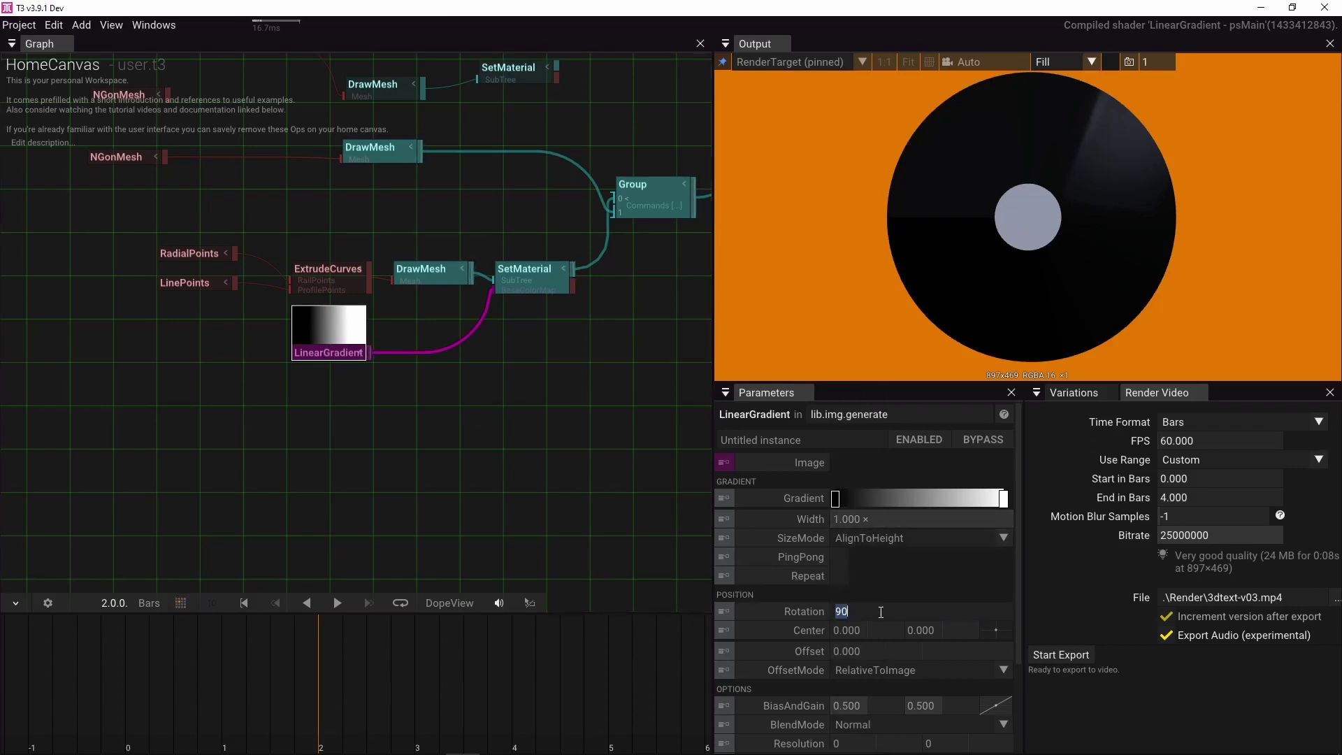
type("0")
key("Return")
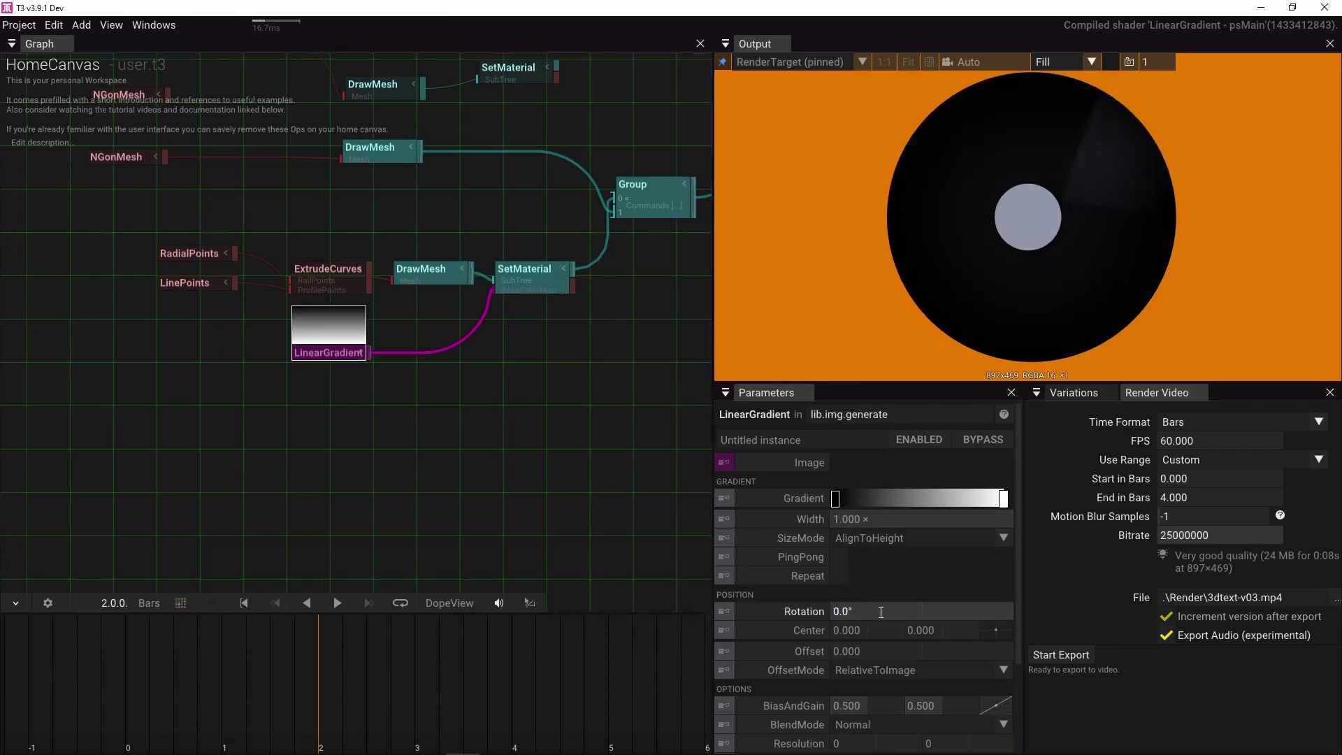
left_click_drag(329, 336, 330, 347)
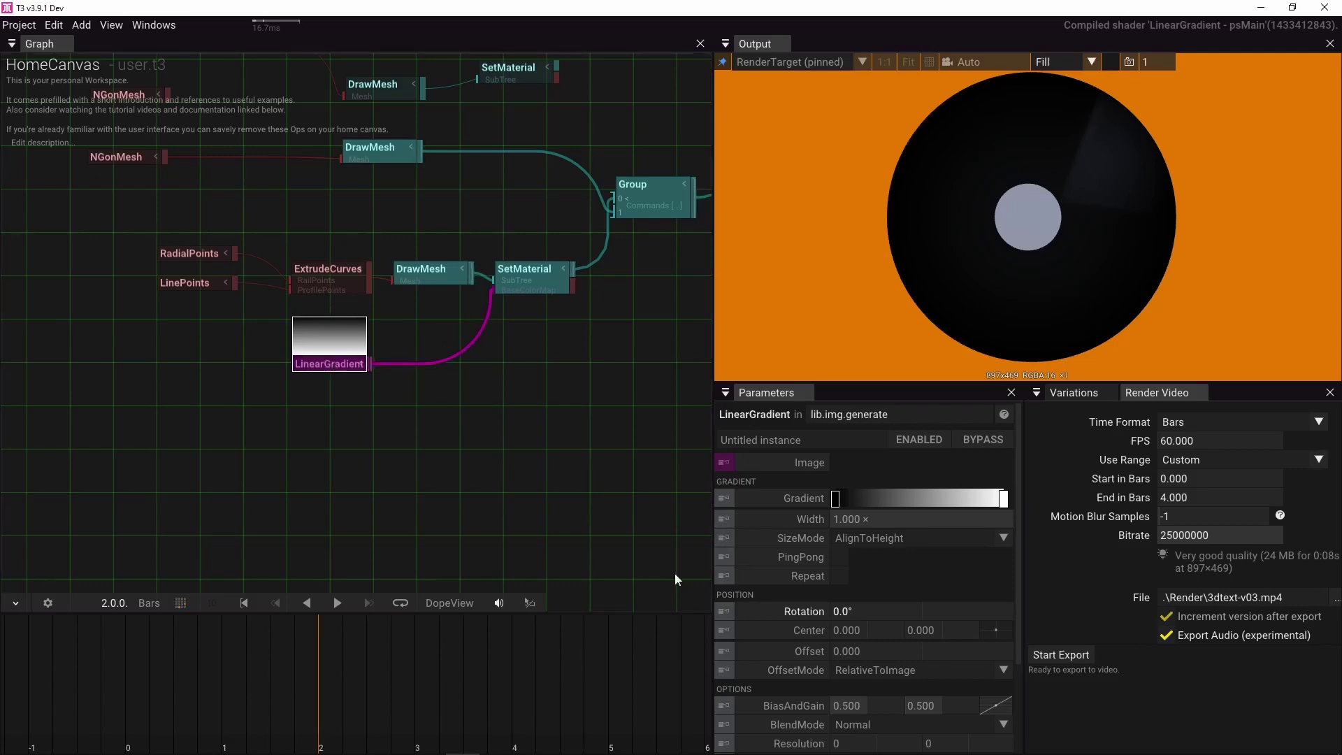
Set the LinearGradient's Resolution to 512 by 512 and move the operator lower, clear of ExtrudeCurves.
left_click(864, 742)
type("512")
left_click(937, 743)
type("512")
key("Return")
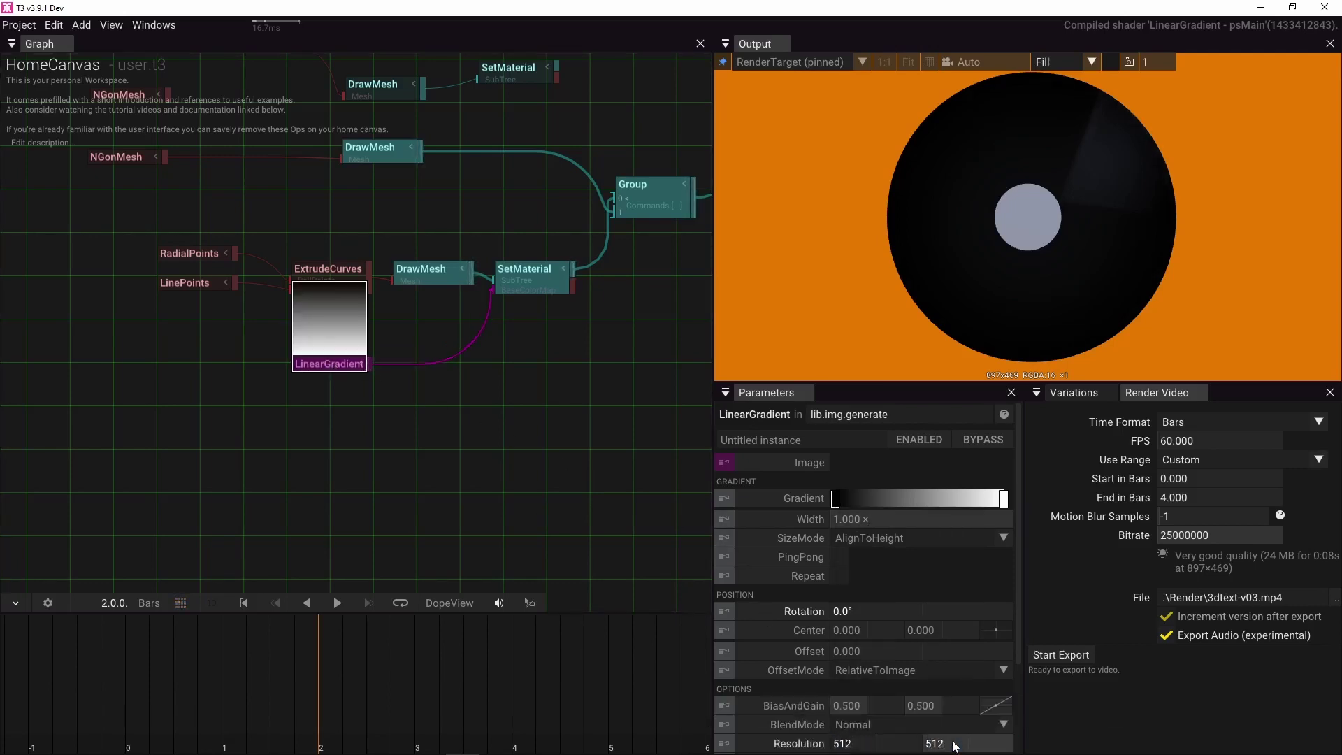
left_click_drag(350, 364, 360, 423)
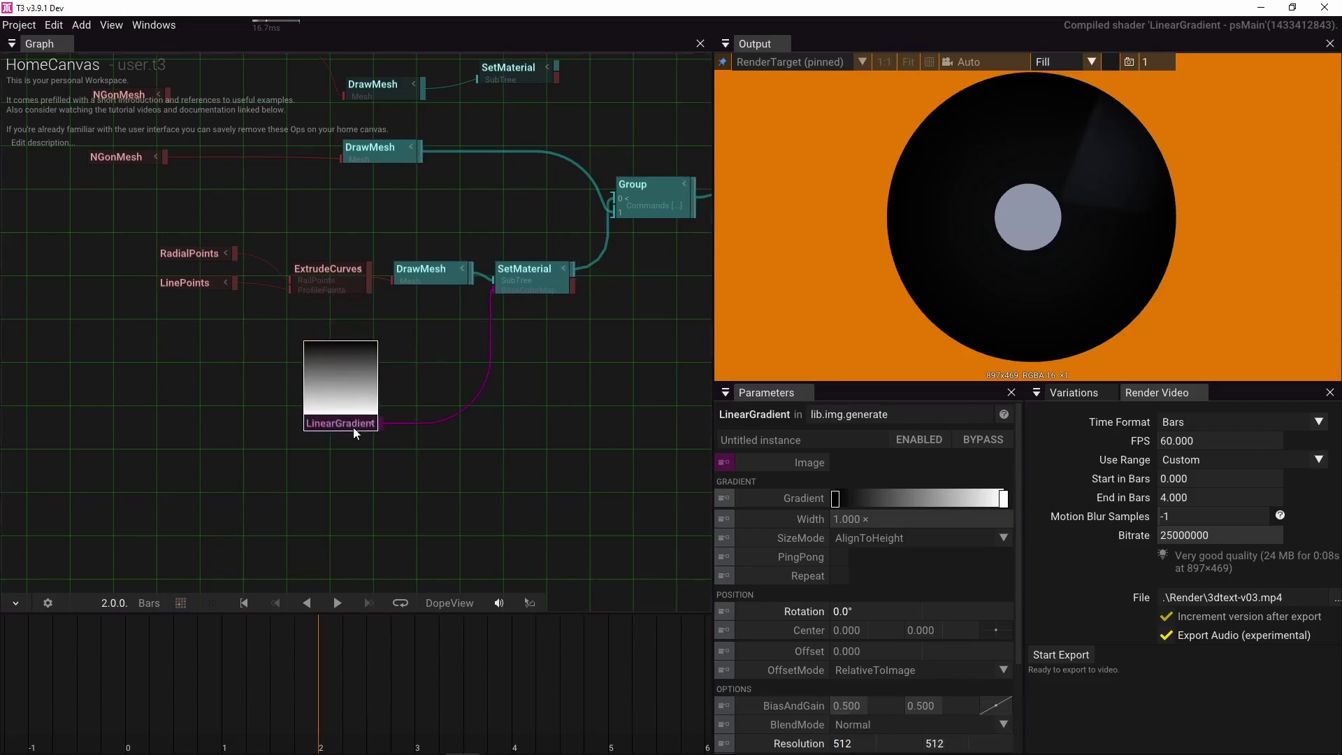
Enable PingPong and Repeat on the LinearGradient and reduce its Width to 0.010.
left_click(853, 556)
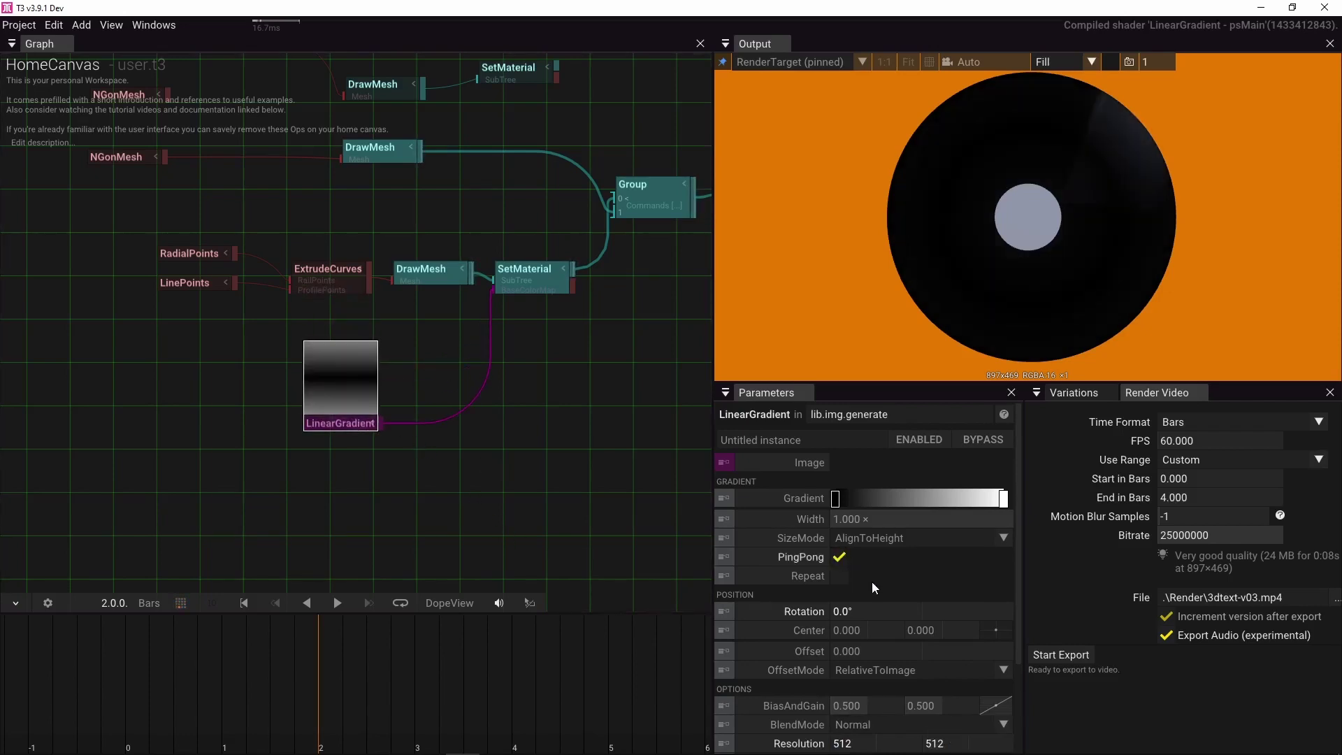
left_click(840, 577)
left_click_drag(896, 518, 542, 518)
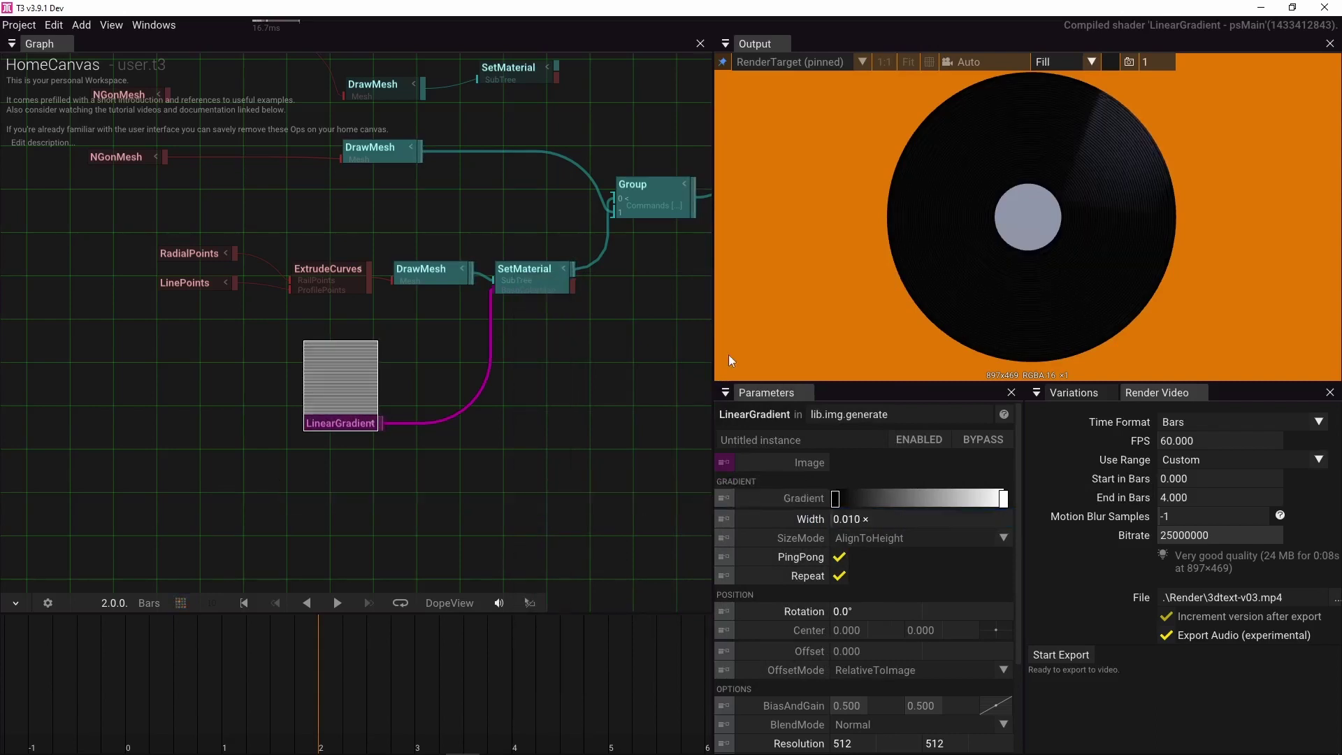
Switch the output resolution to 1080p and view the grooves around the disc's centre at 1:1 scale.
left_click(1091, 61)
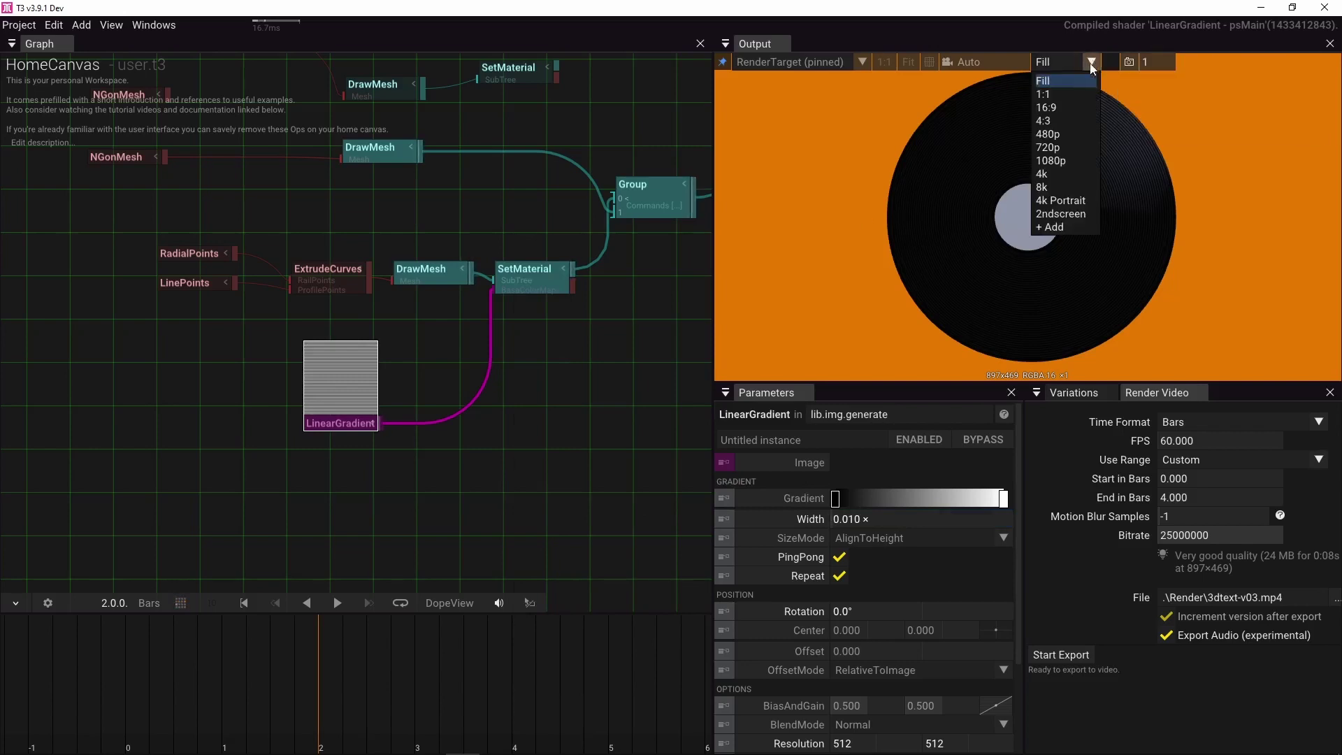
left_click(1056, 160)
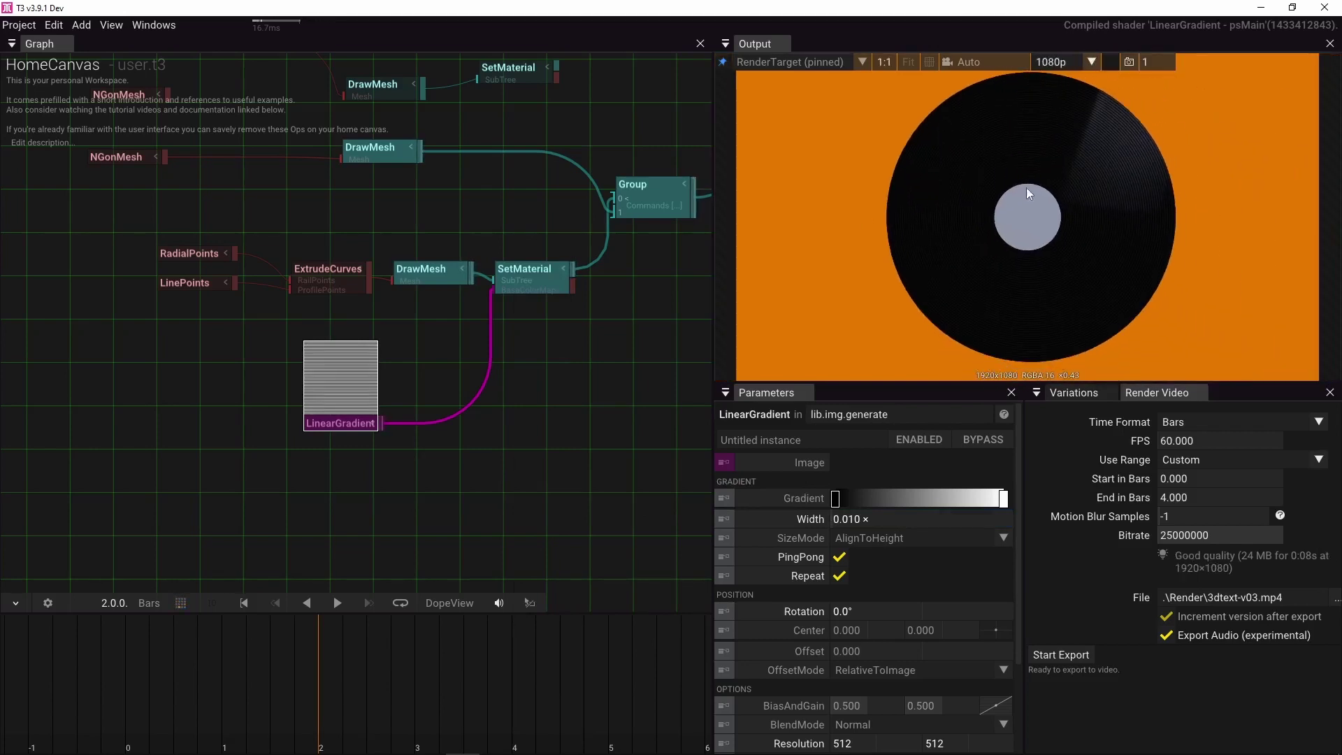
left_click(880, 63)
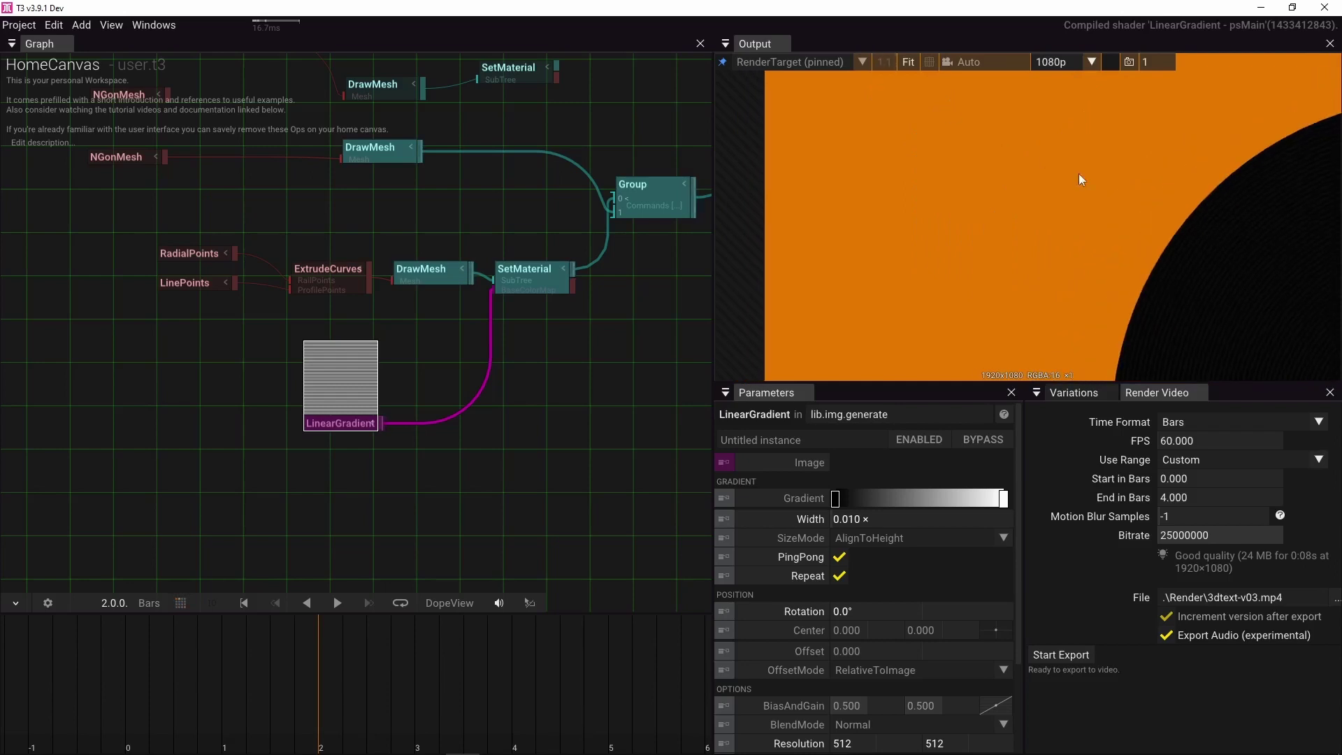
left_click_drag(1079, 174, 1064, 200)
left_click_drag(985, 223, 1108, 233)
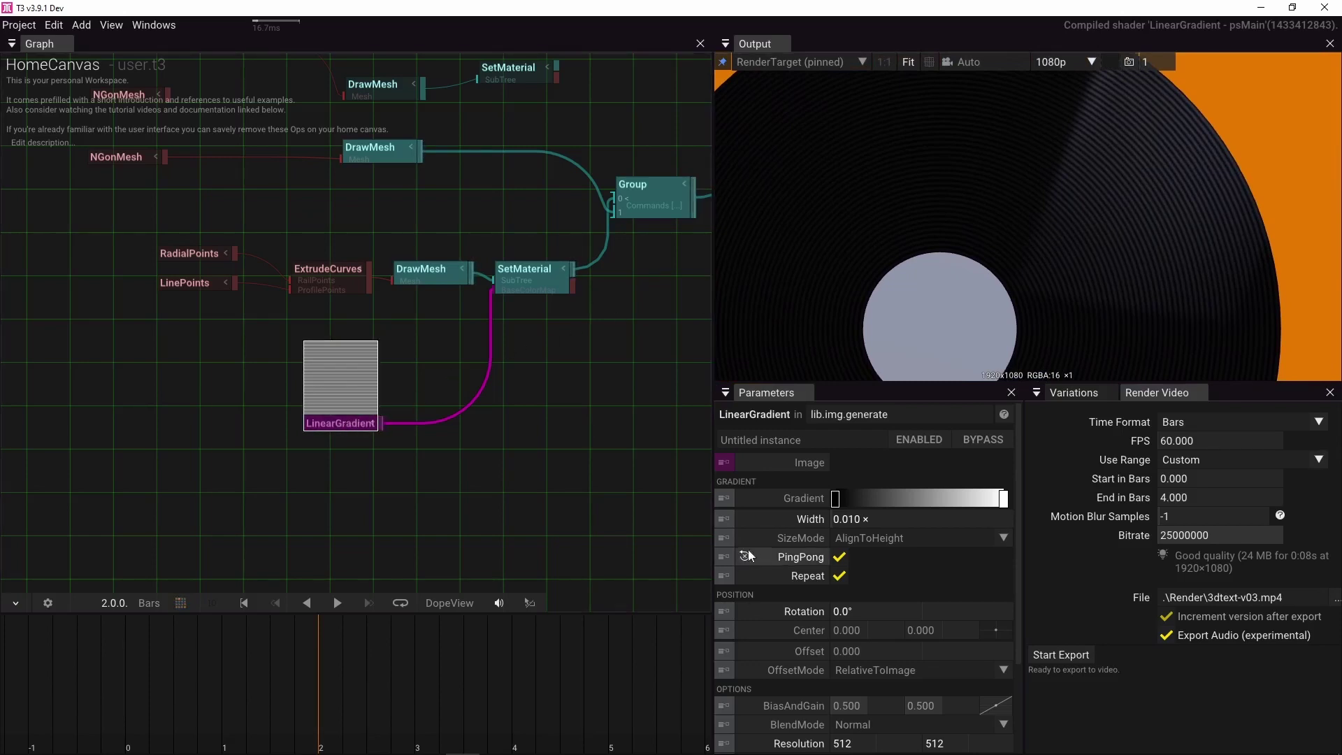
Open the LinearGradient's Width for editing and reset it to its default.
left_click(874, 519)
left_click(850, 519)
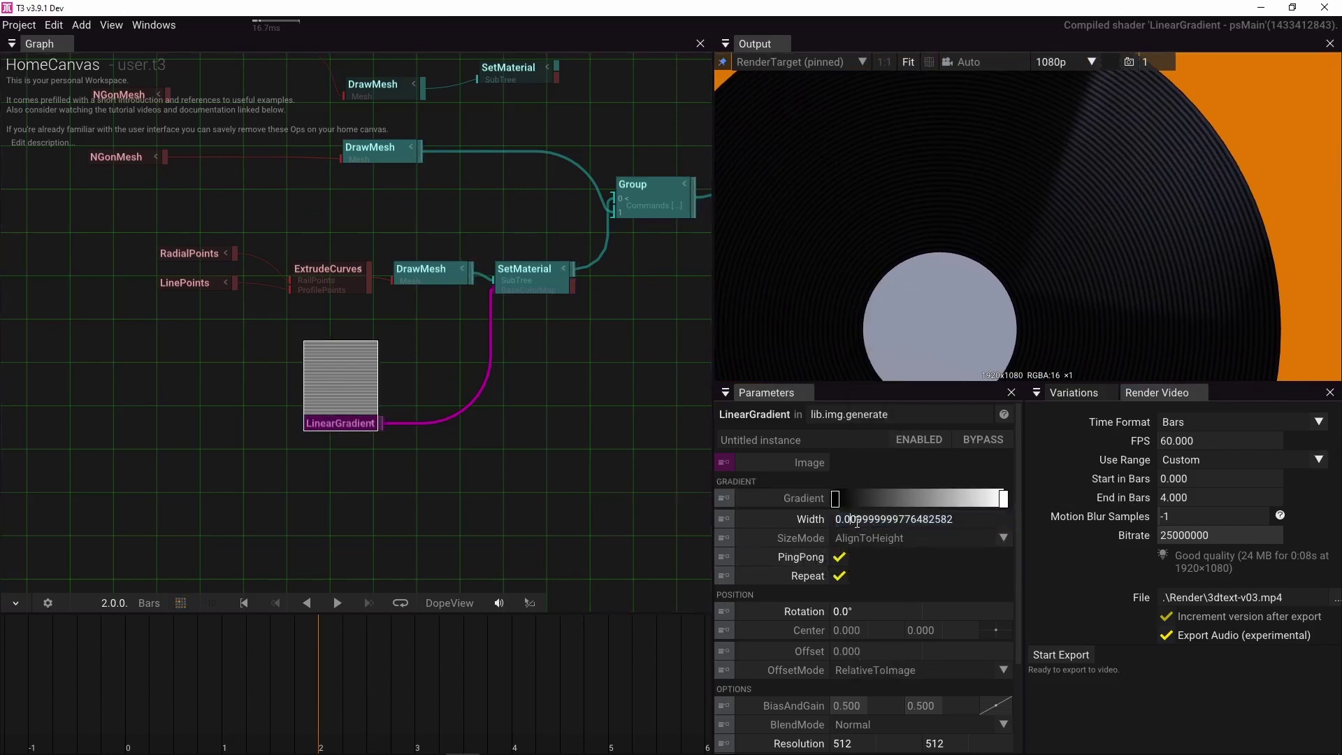
key("Return")
left_click(404, 425)
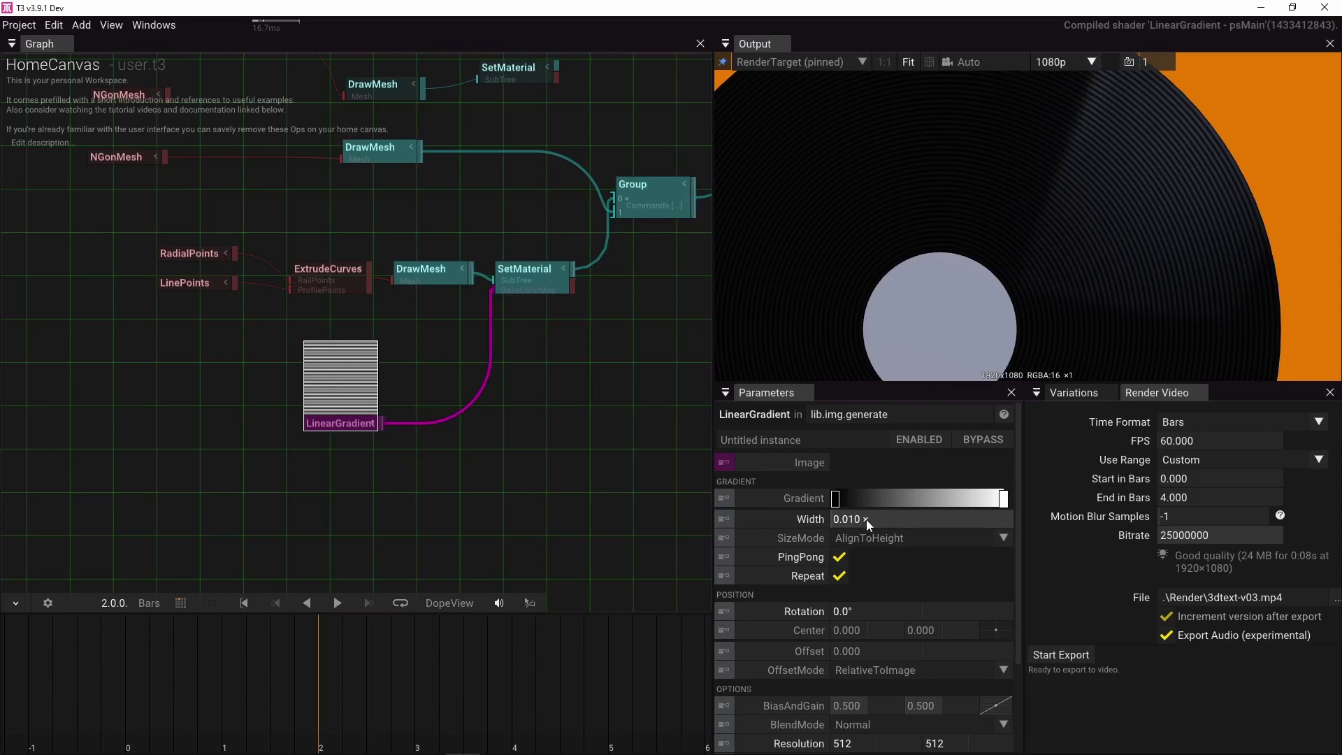
left_click(888, 521)
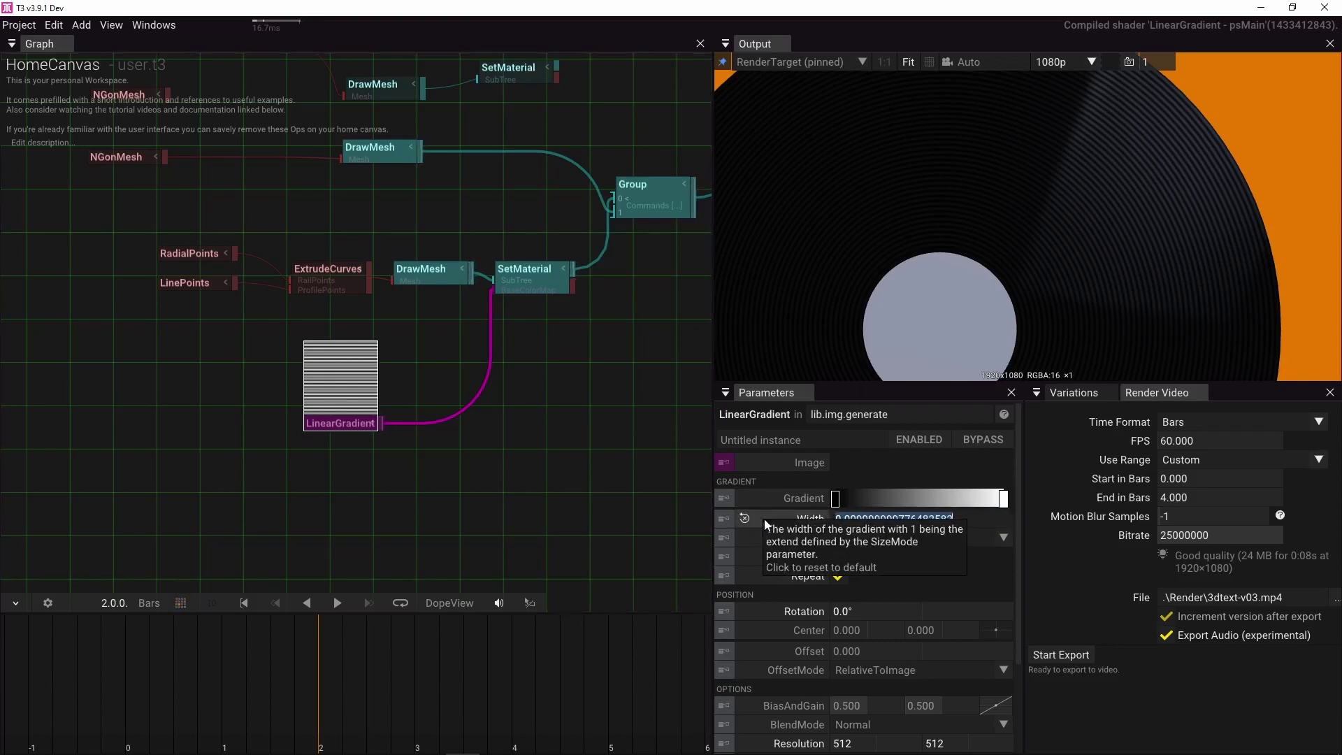
left_click(745, 518)
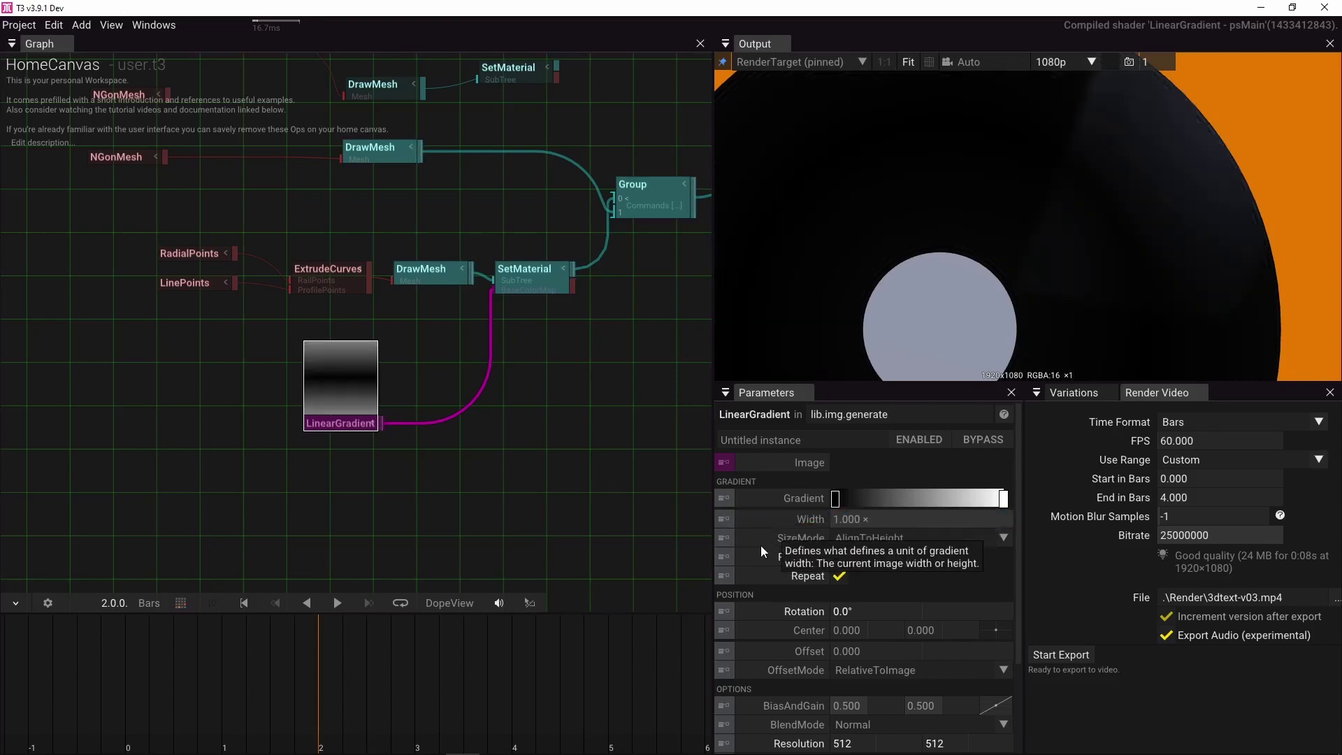
Reset the Custom Format in the parameter settings for Width and return to the LinearGradient's parameters.
right_click(770, 520)
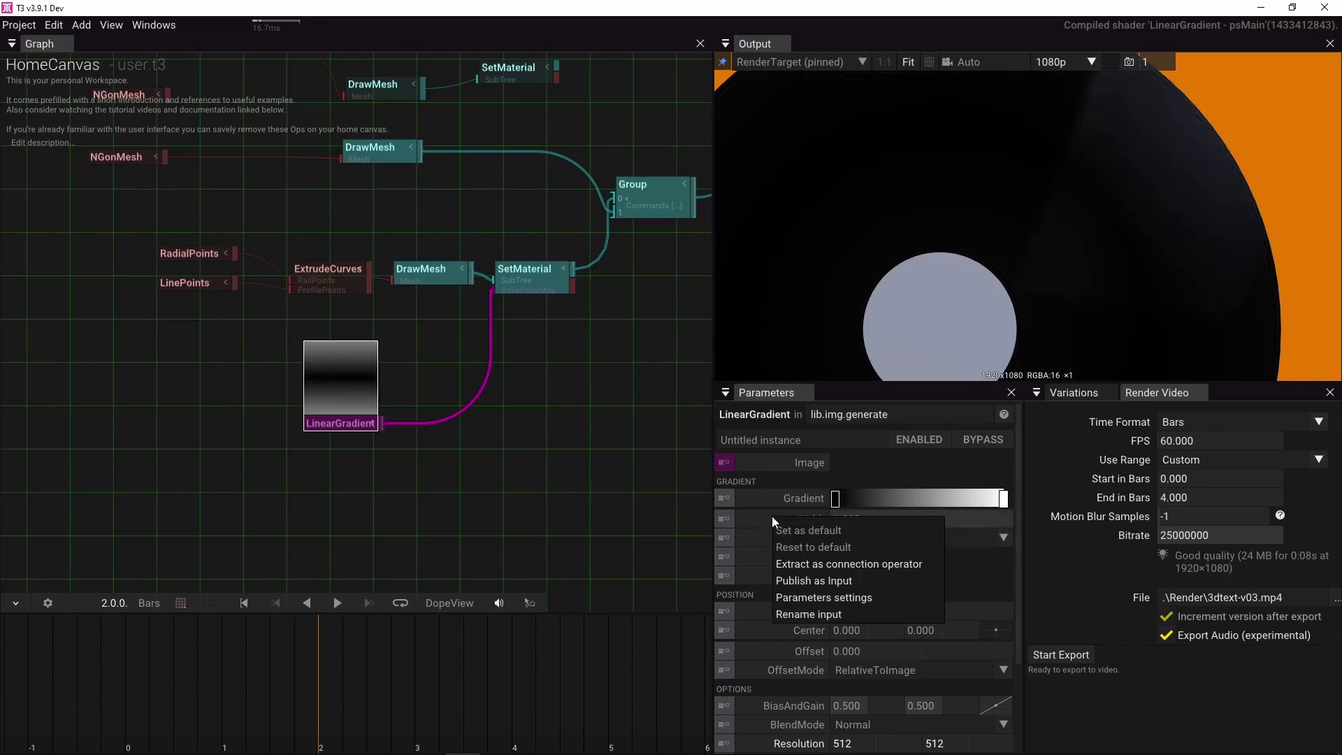
left_click(808, 603)
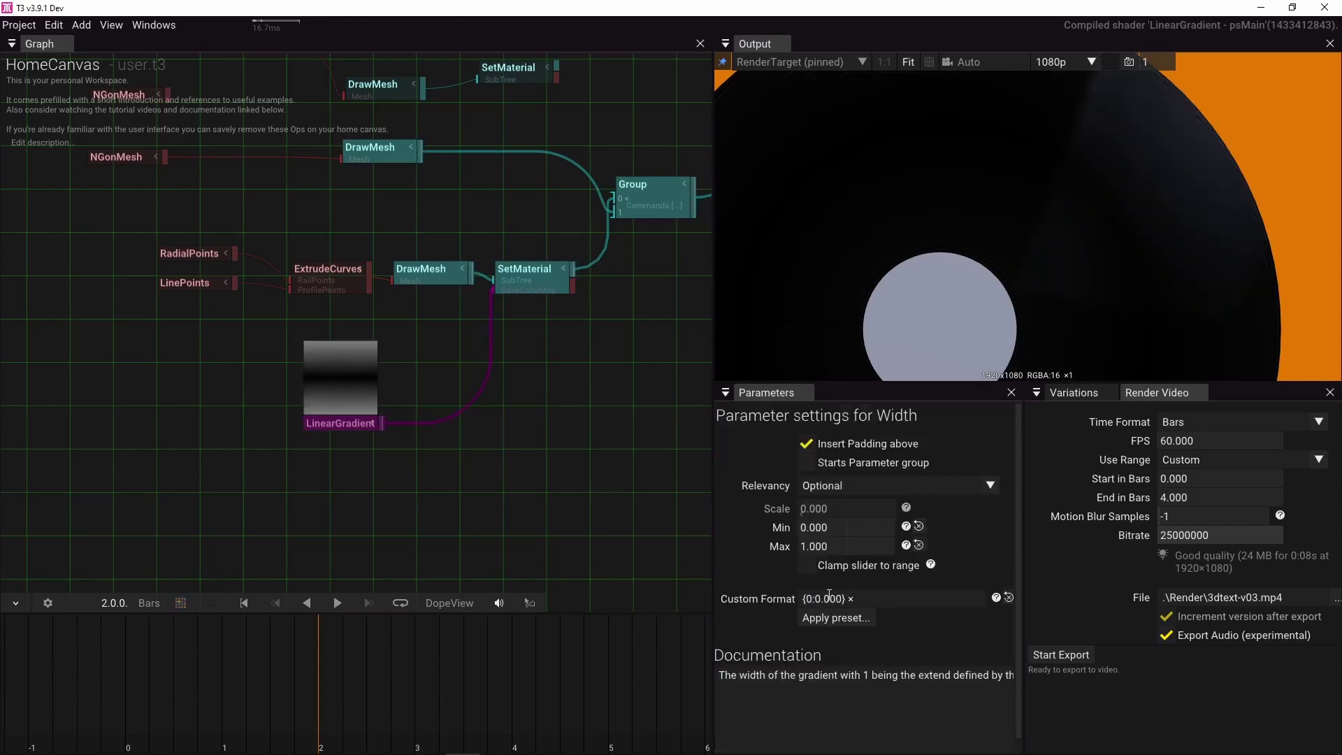
left_click(1009, 597)
left_click(376, 398)
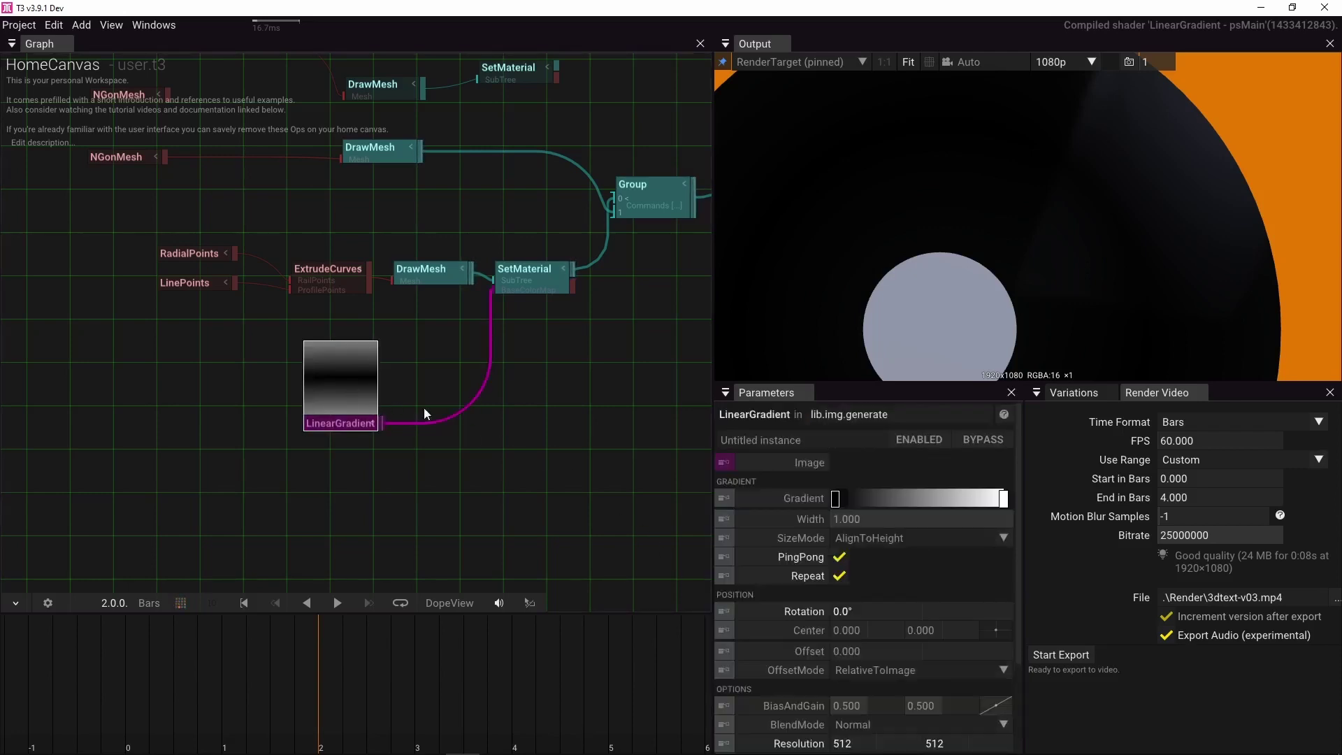
Reduce the LinearGradient's Width to 0.010 and halve it to 0.005.
left_click_drag(867, 518, 557, 515)
left_click(878, 515)
left_click(860, 518)
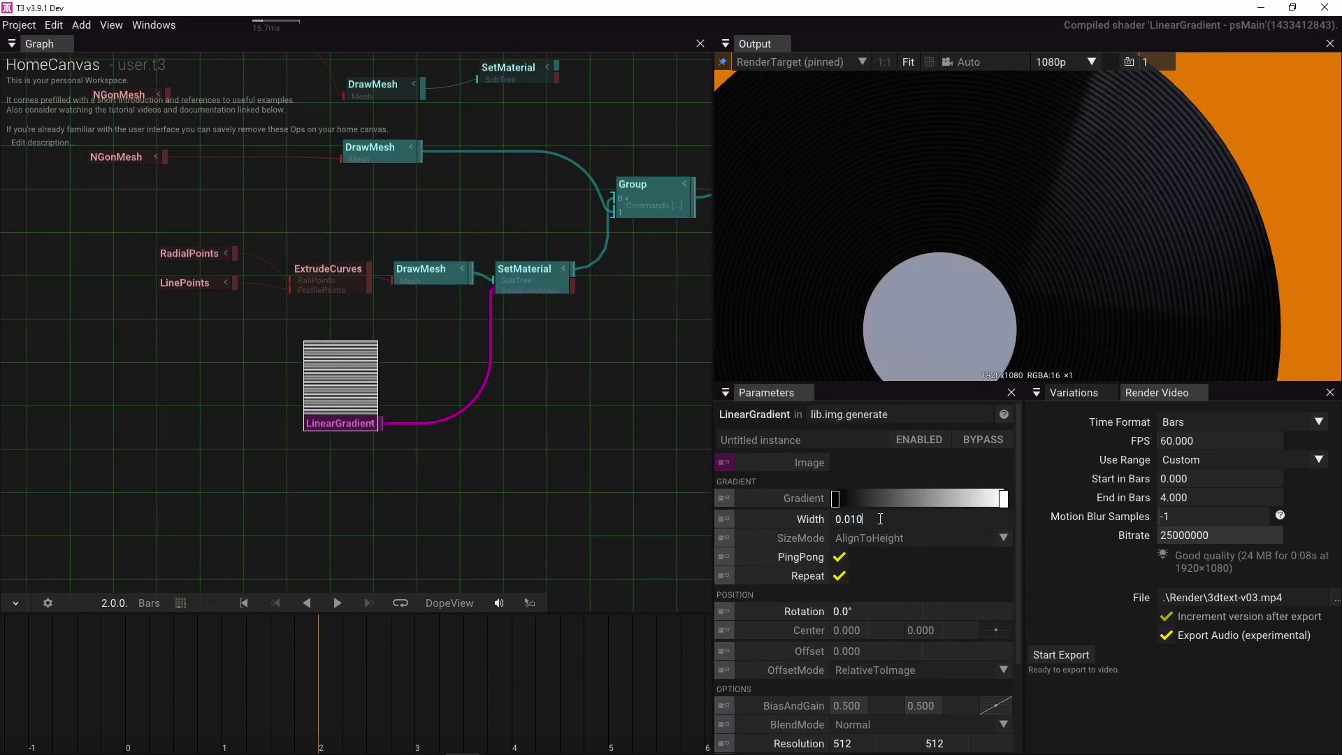
type("/2")
key("Return")
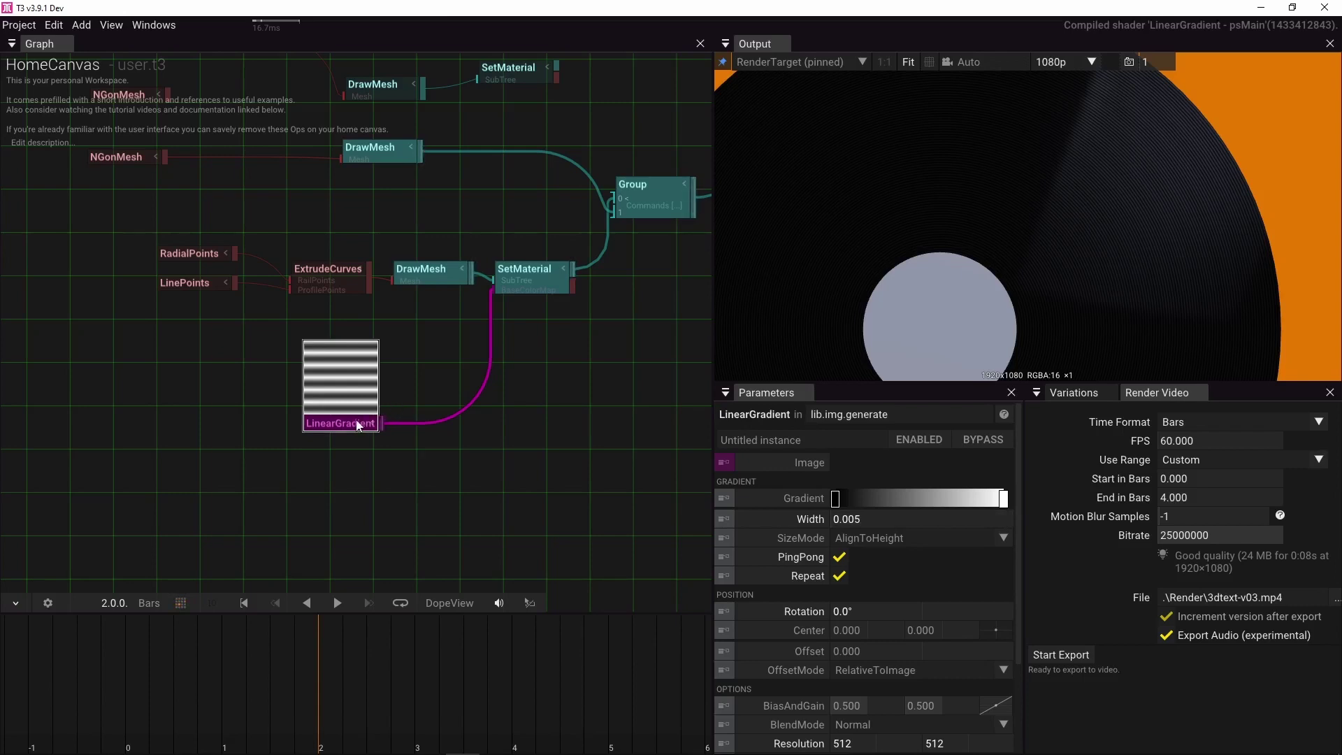
Move the LinearGradient aside and insert a second LinearGradient between it and the ring's SetMaterial.
left_click_drag(352, 423, 309, 434)
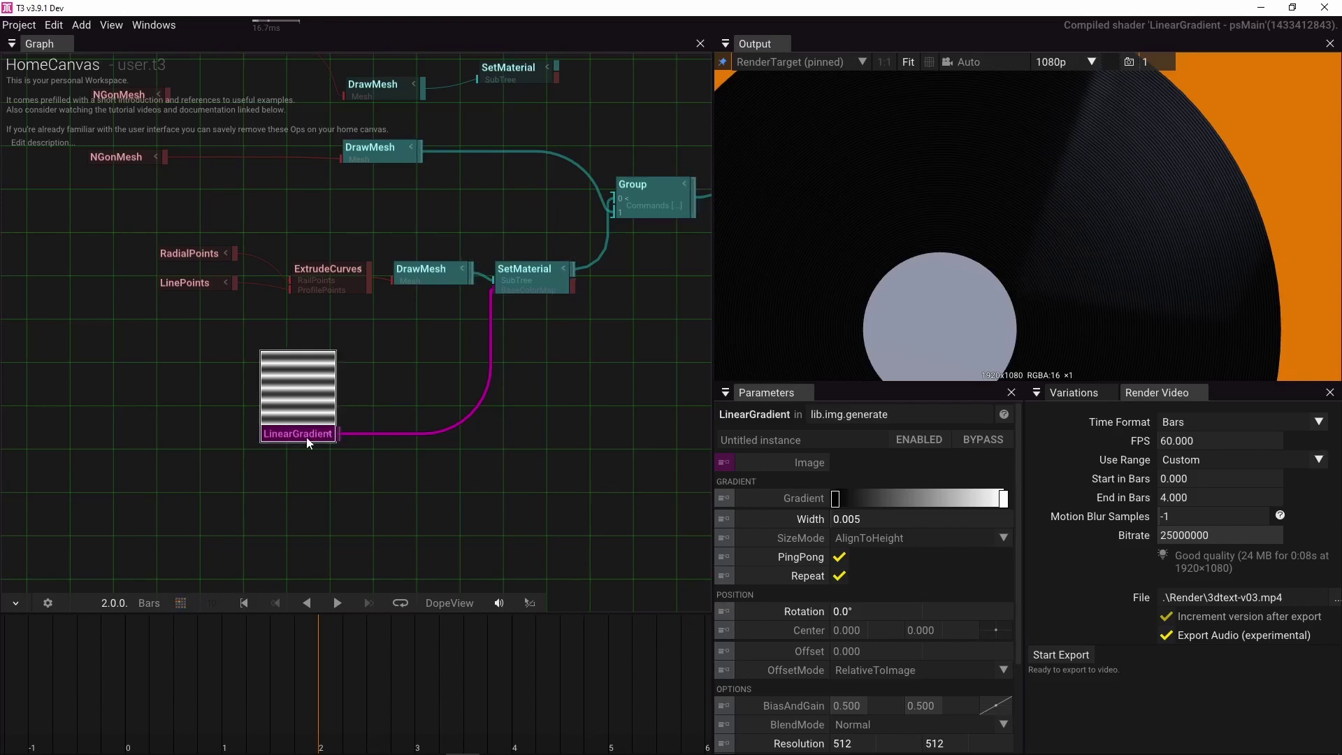
left_click(350, 463)
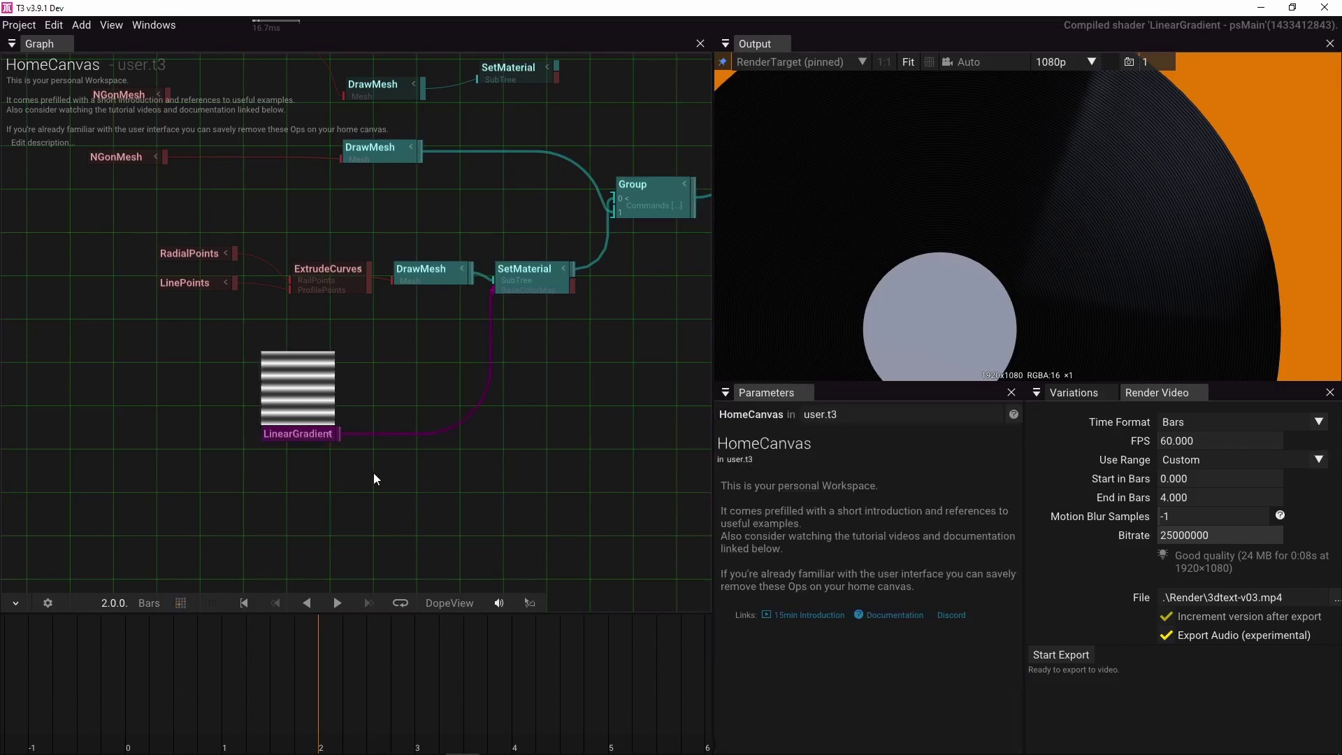
double_click(380, 474)
type("linea")
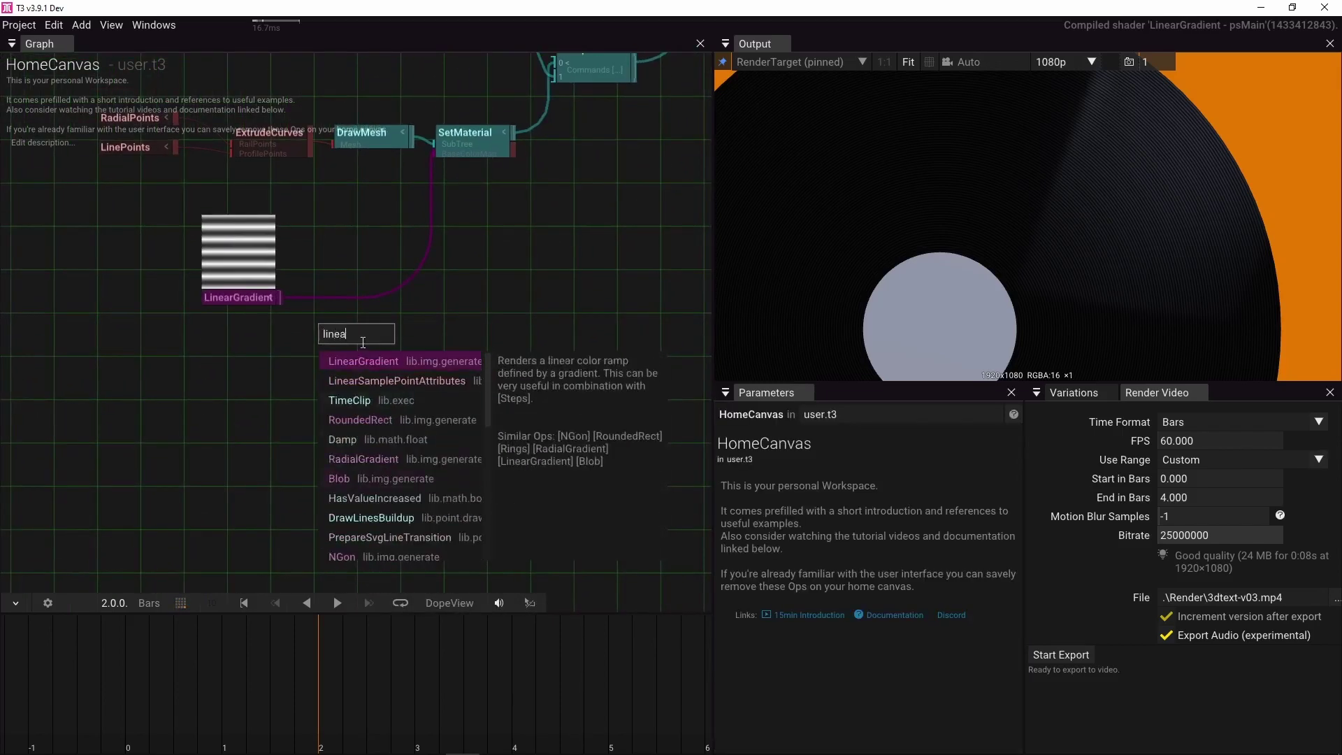
left_click(353, 369)
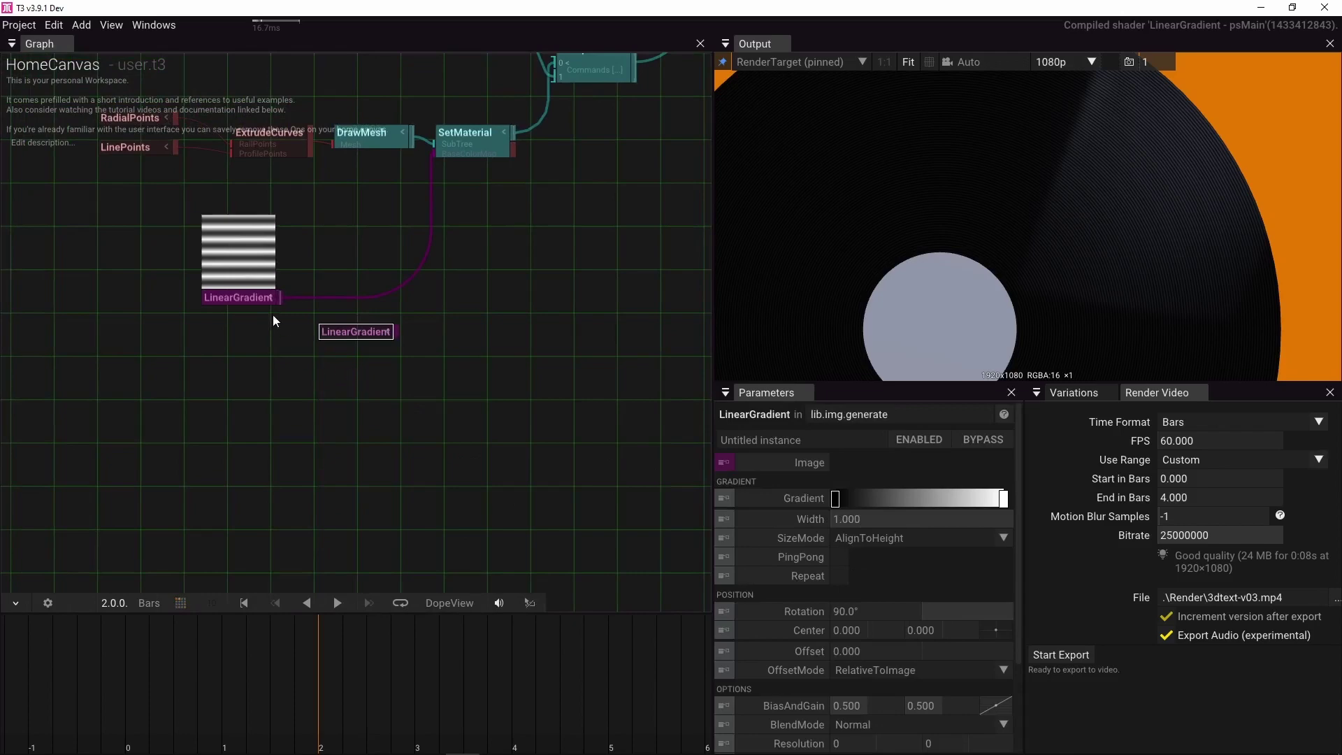
left_click_drag(280, 300, 425, 162)
left_click_drag(376, 326, 376, 260)
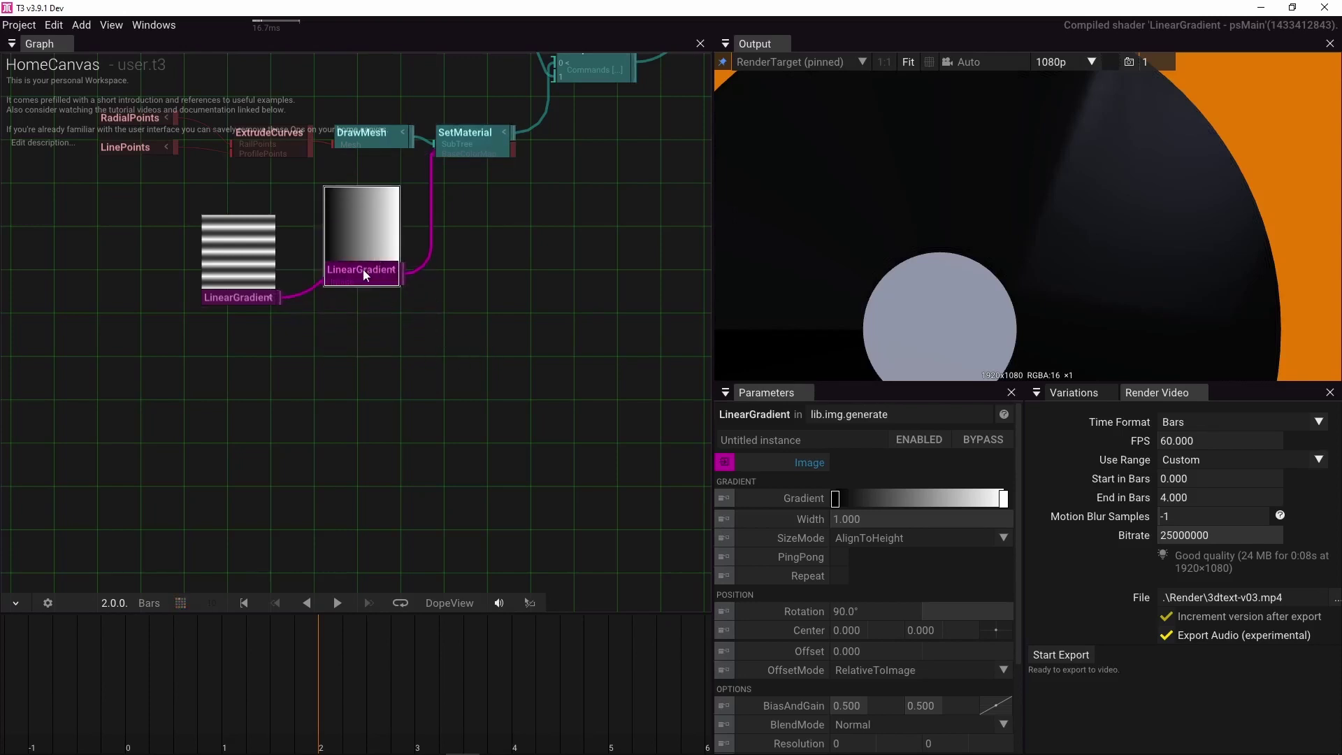
Make the end stop of the second LinearGradient's Gradient fully transparent black, with all values at 0.
left_click(871, 503)
left_click_drag(871, 503, 1004, 499)
left_click(1004, 498)
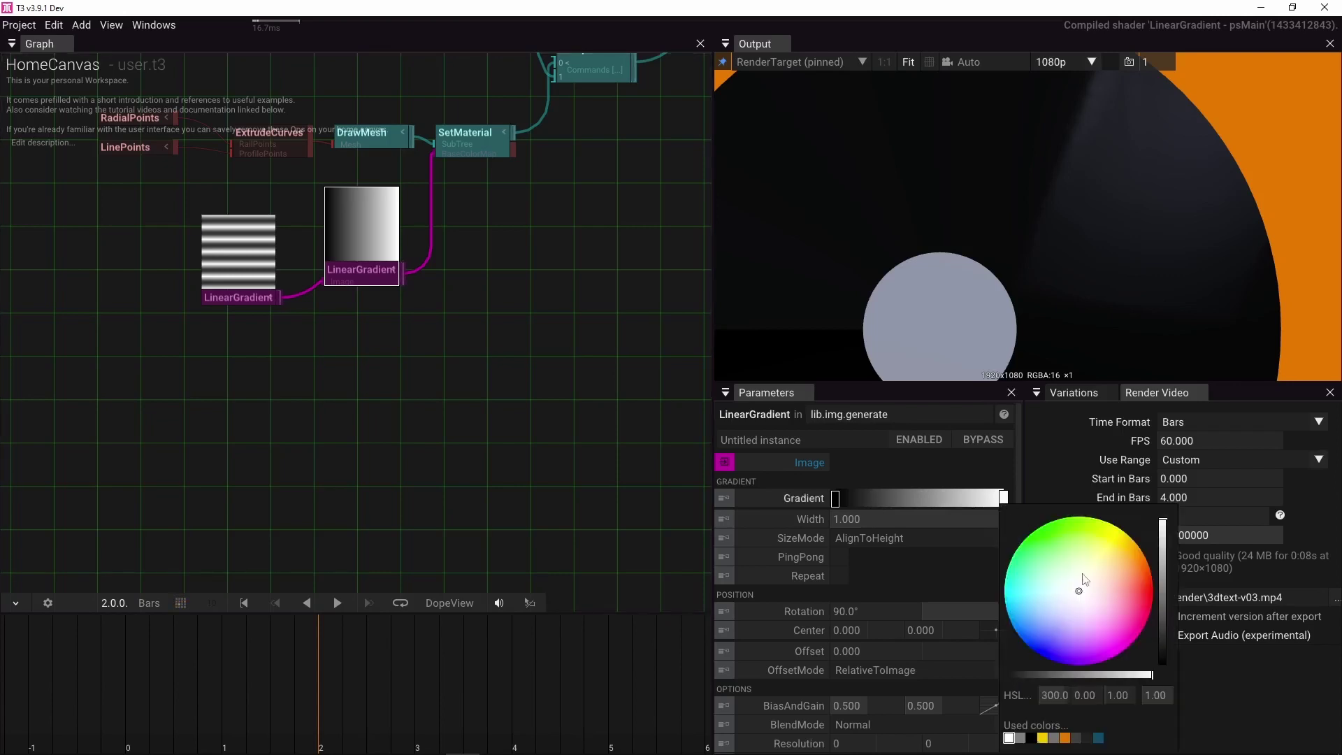
left_click_drag(1157, 656, 913, 669)
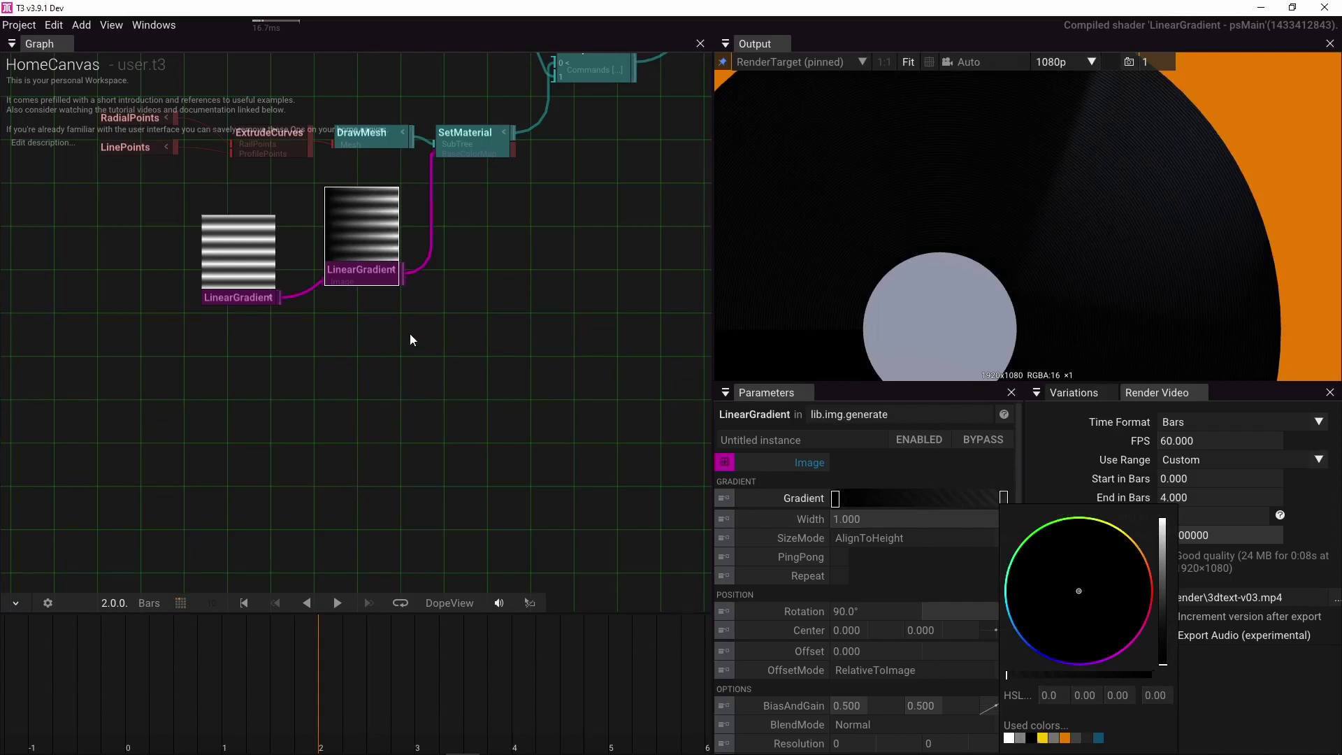
Set the second LinearGradient's Rotation to 0°.
left_click(869, 609)
type("0")
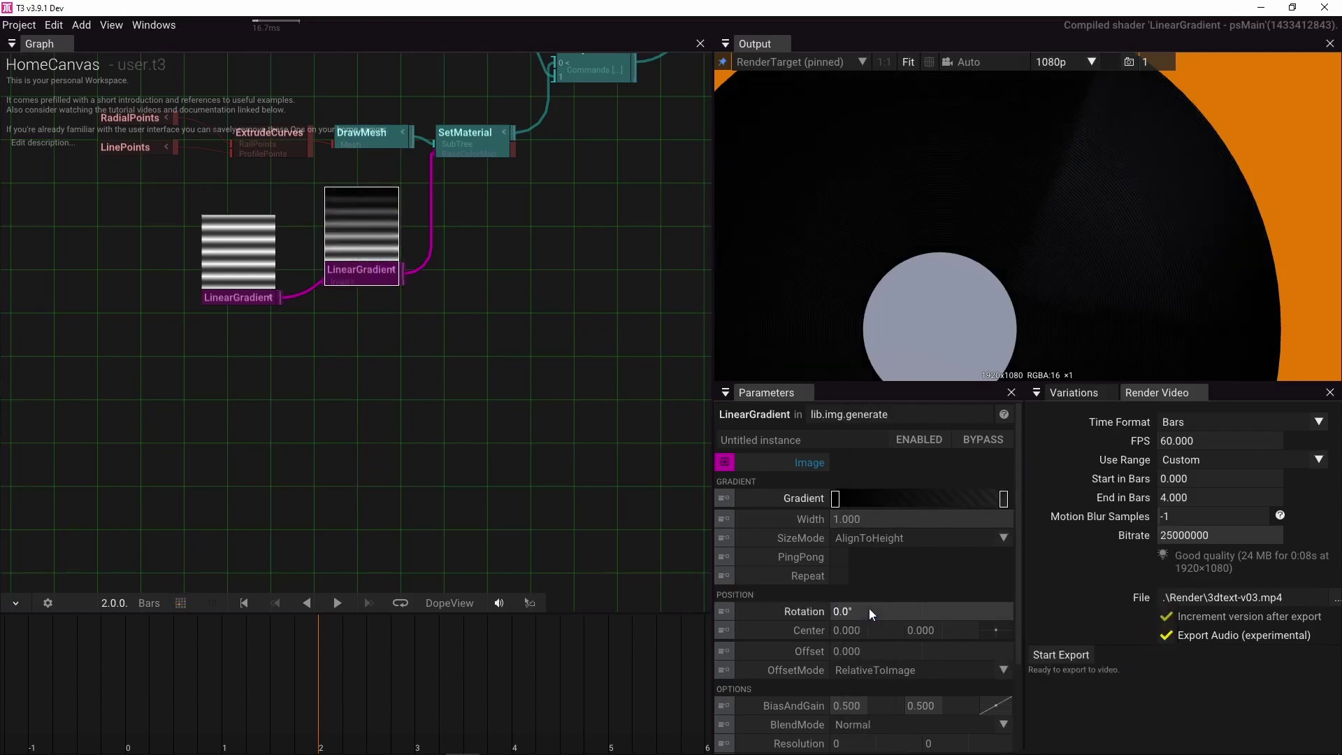
key("Return")
Move the transparent stop to about a third of the second LinearGradient's Gradient and set its interpolation to Hold.
left_click_drag(1002, 503, 891, 501)
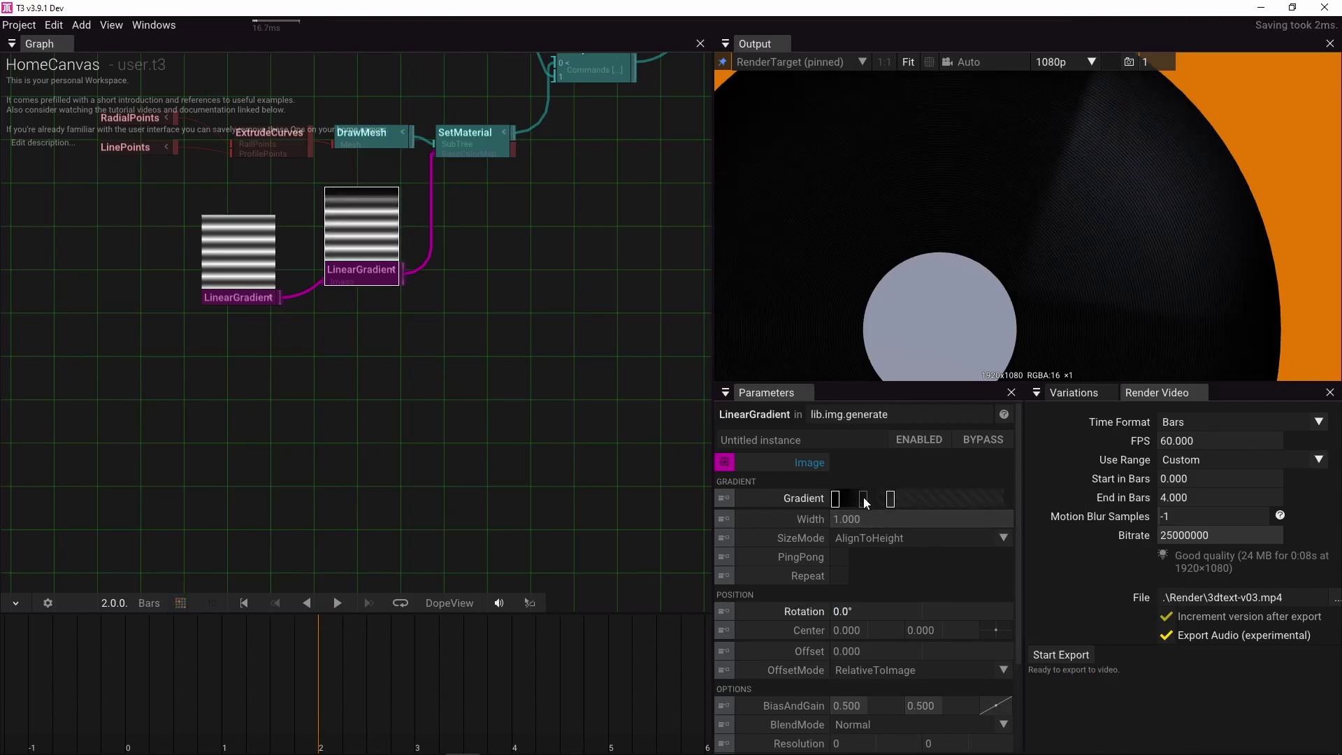
right_click(802, 498)
mouse_move(840, 681)
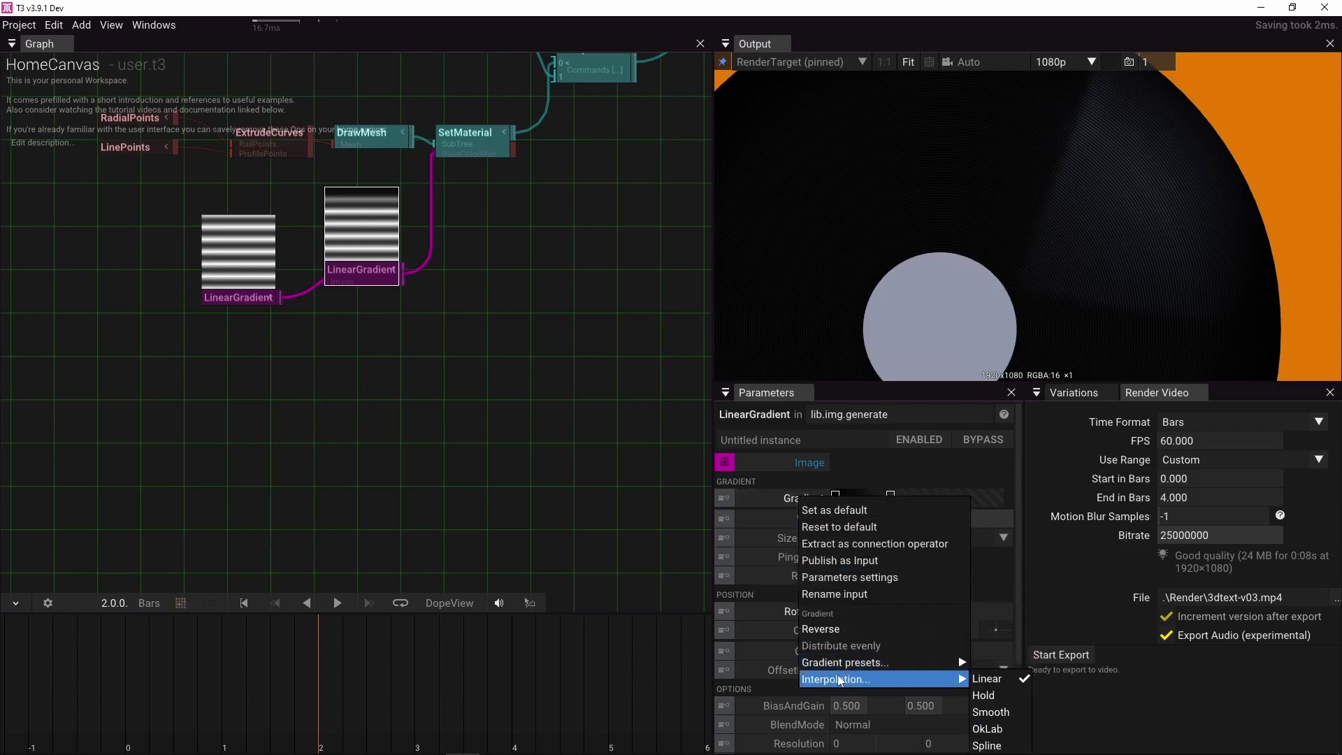
left_click(998, 695)
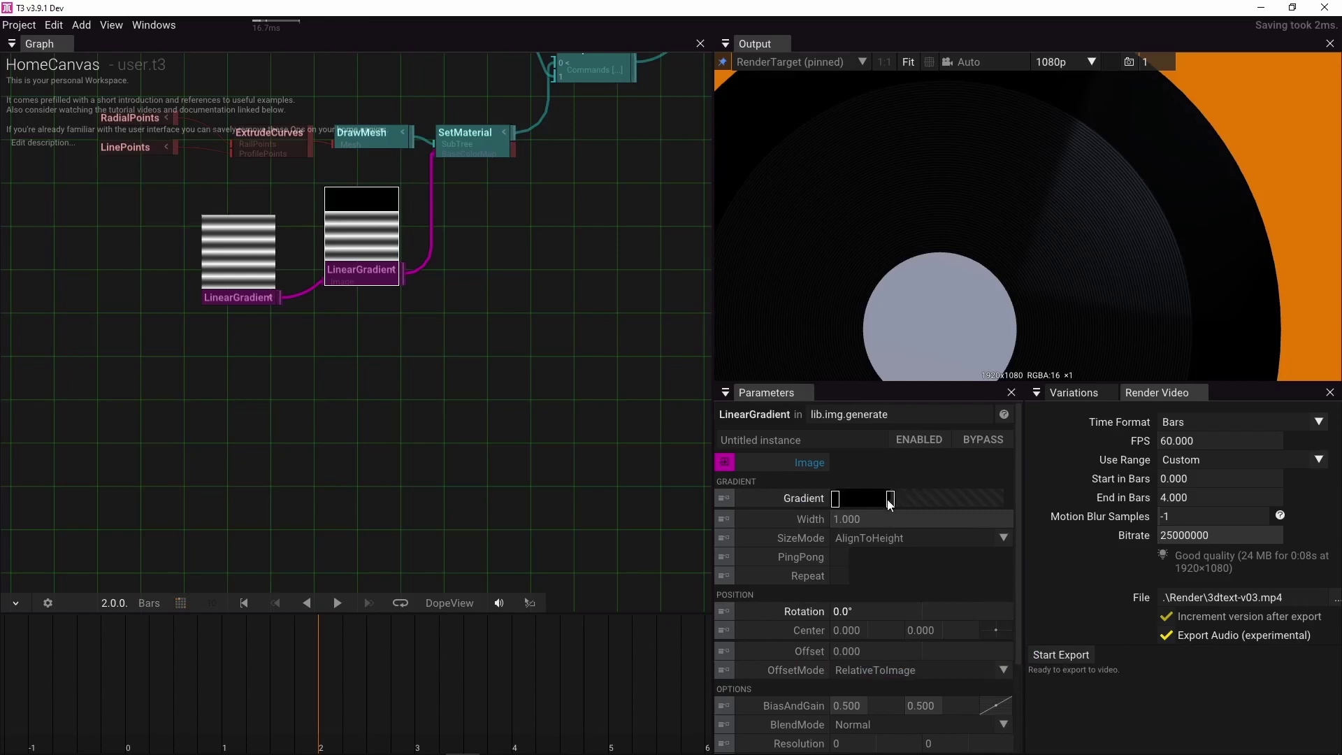
Move the transparent stop near the start of the second LinearGradient's Gradient and add an opaque black stop near its end.
left_click_drag(892, 504, 850, 498)
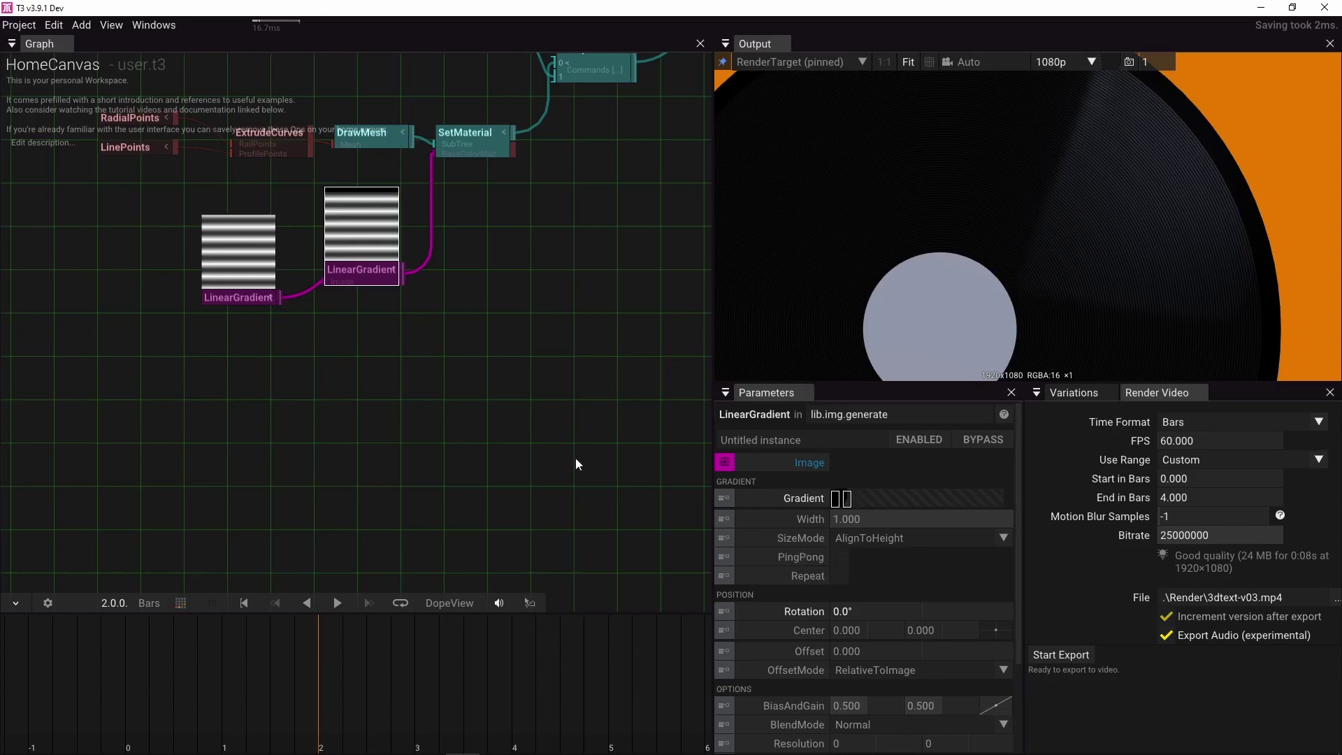
left_click(1004, 498)
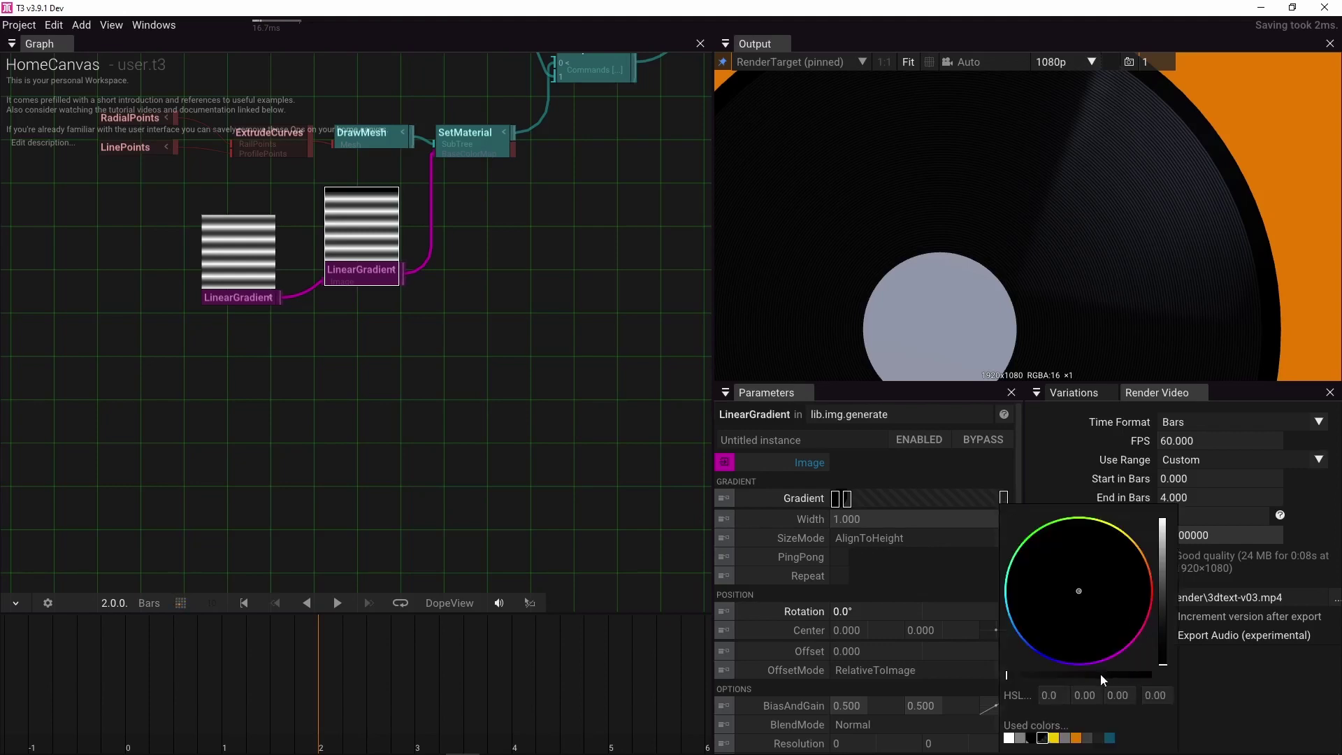
left_click_drag(1100, 674, 1220, 671)
left_click(958, 496)
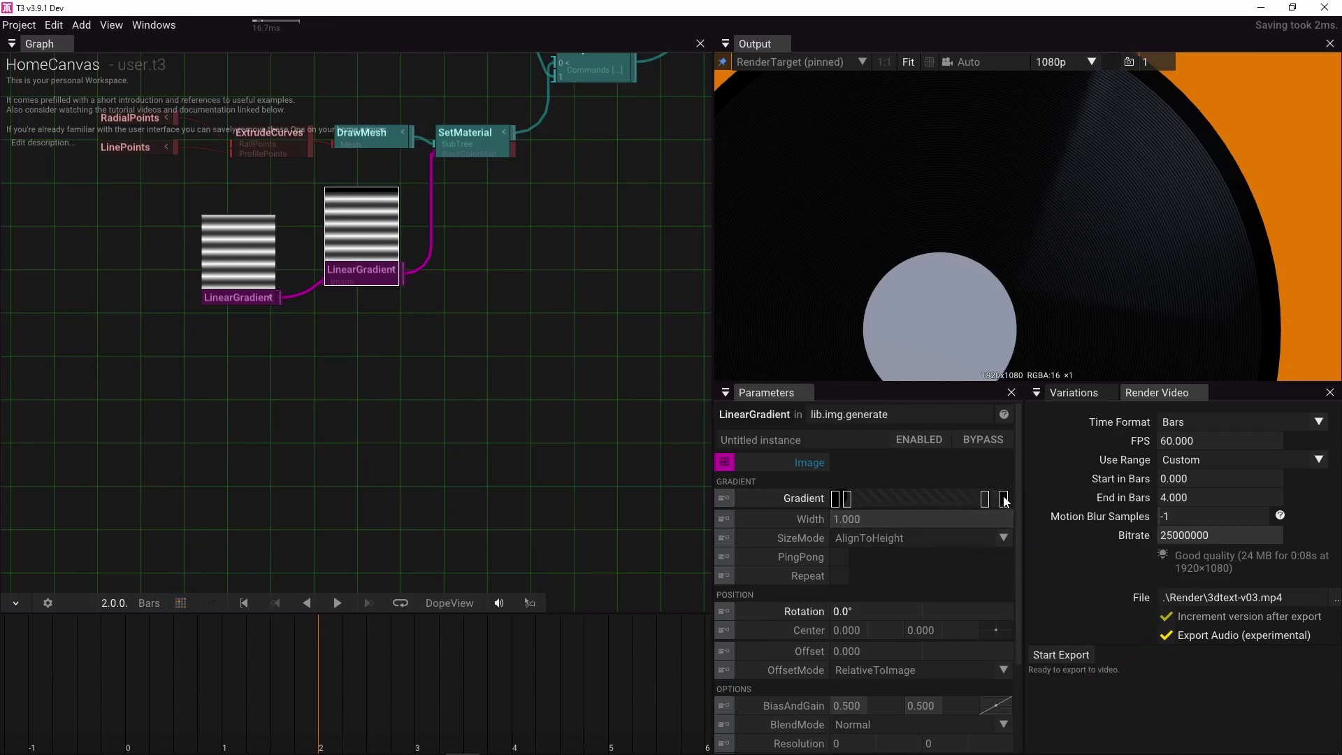
left_click_drag(983, 504, 954, 542)
mouse_move(1005, 504)
left_mouse_down()
mouse_move(968, 500)
mouse_move(988, 498)
left_mouse_up()
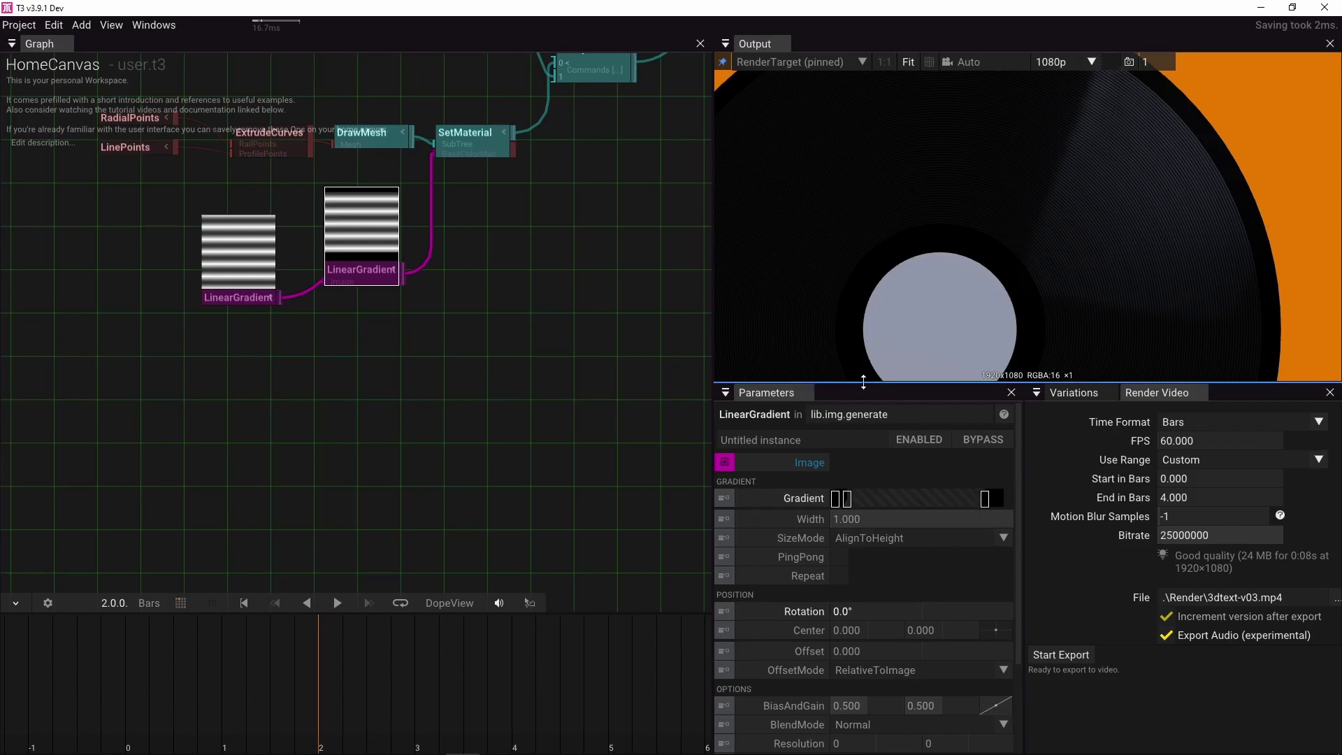
Add a NormalMap node fed by the second LinearGradient and connect its output to the ring SetMaterial's NormalMap input.
left_click(235, 299)
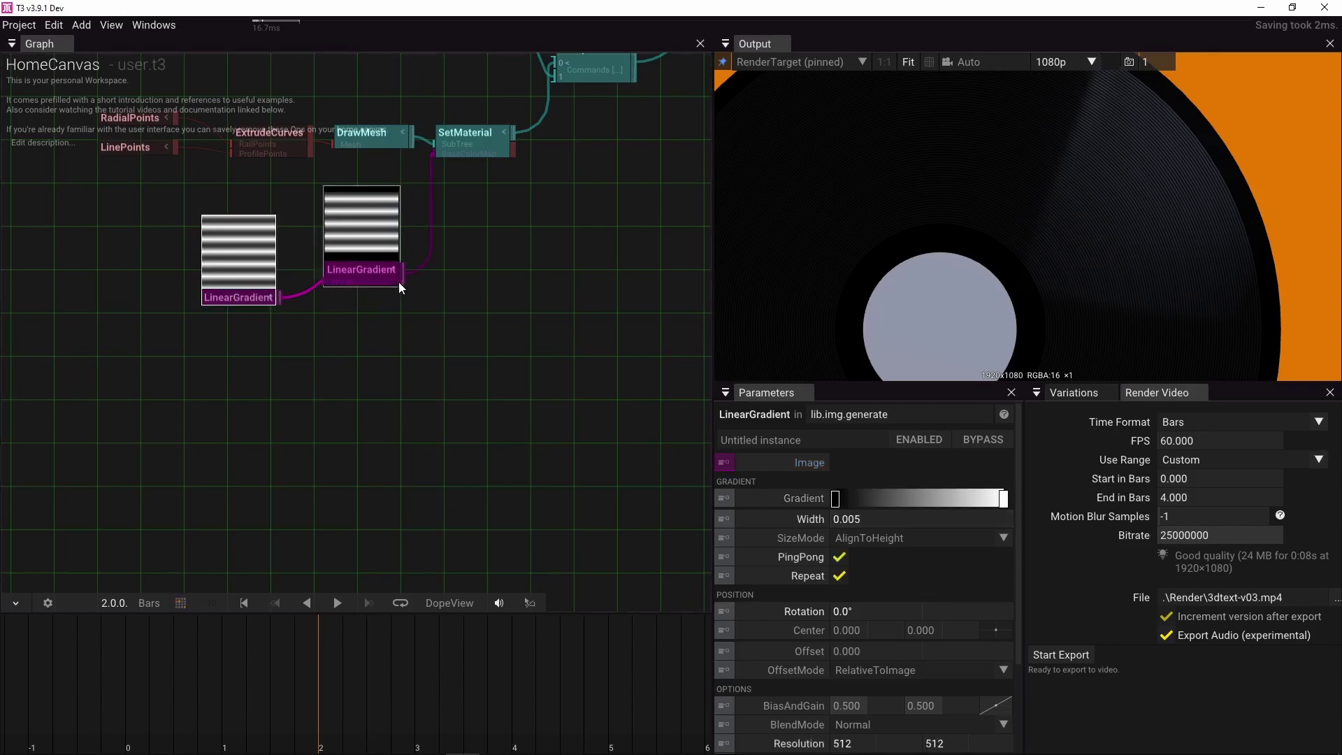
left_click_drag(400, 277, 430, 321)
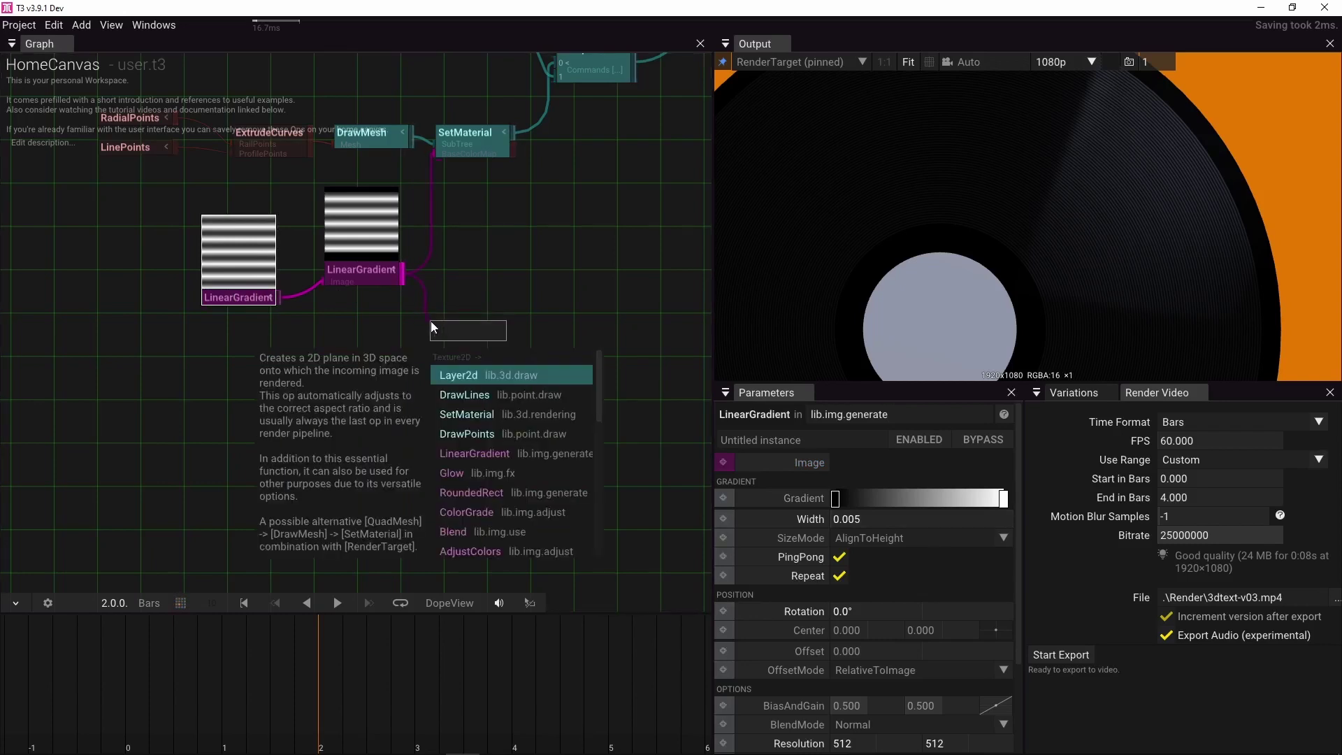
type("no")
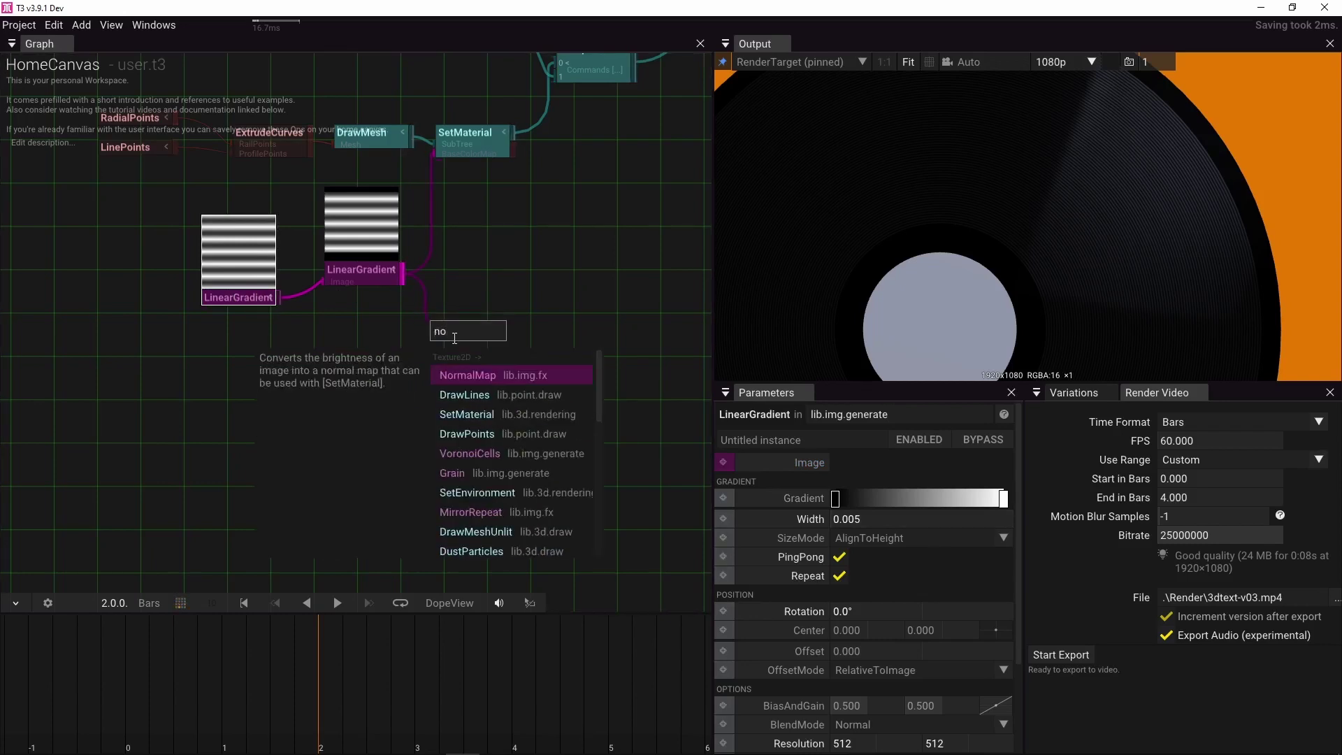
left_click(455, 373)
left_click_drag(508, 335, 429, 167)
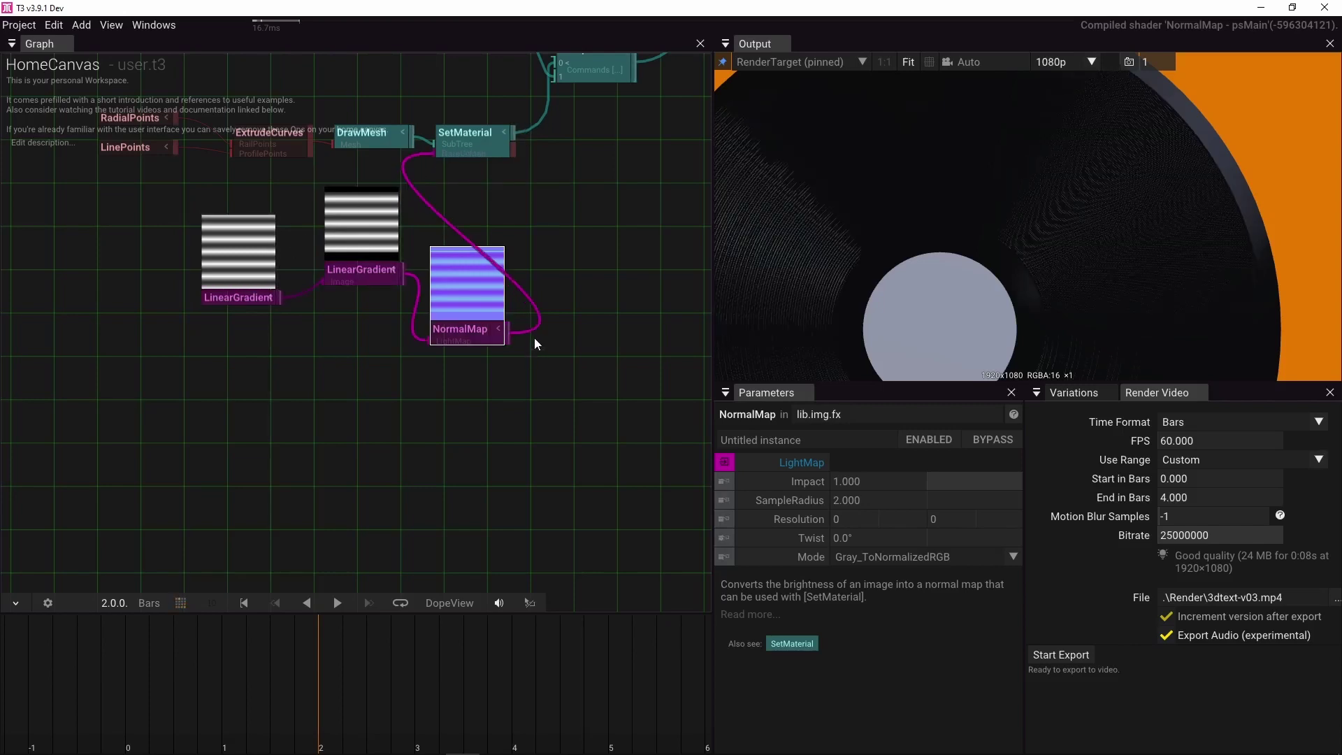
Arrange the two LinearGradient nodes and the NormalMap in a row below the mesh nodes.
left_click_drag(239, 299, 124, 331)
left_click_drag(382, 282, 237, 338)
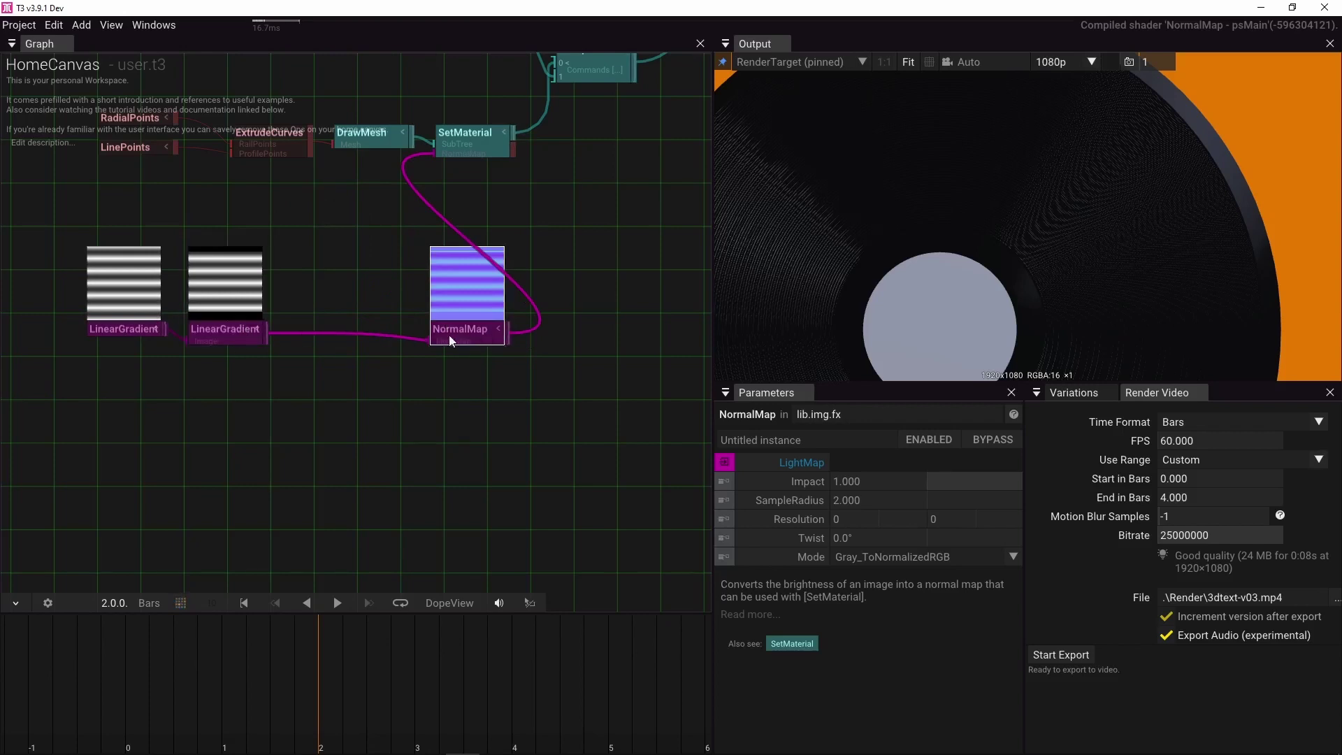
left_click_drag(479, 335, 352, 330)
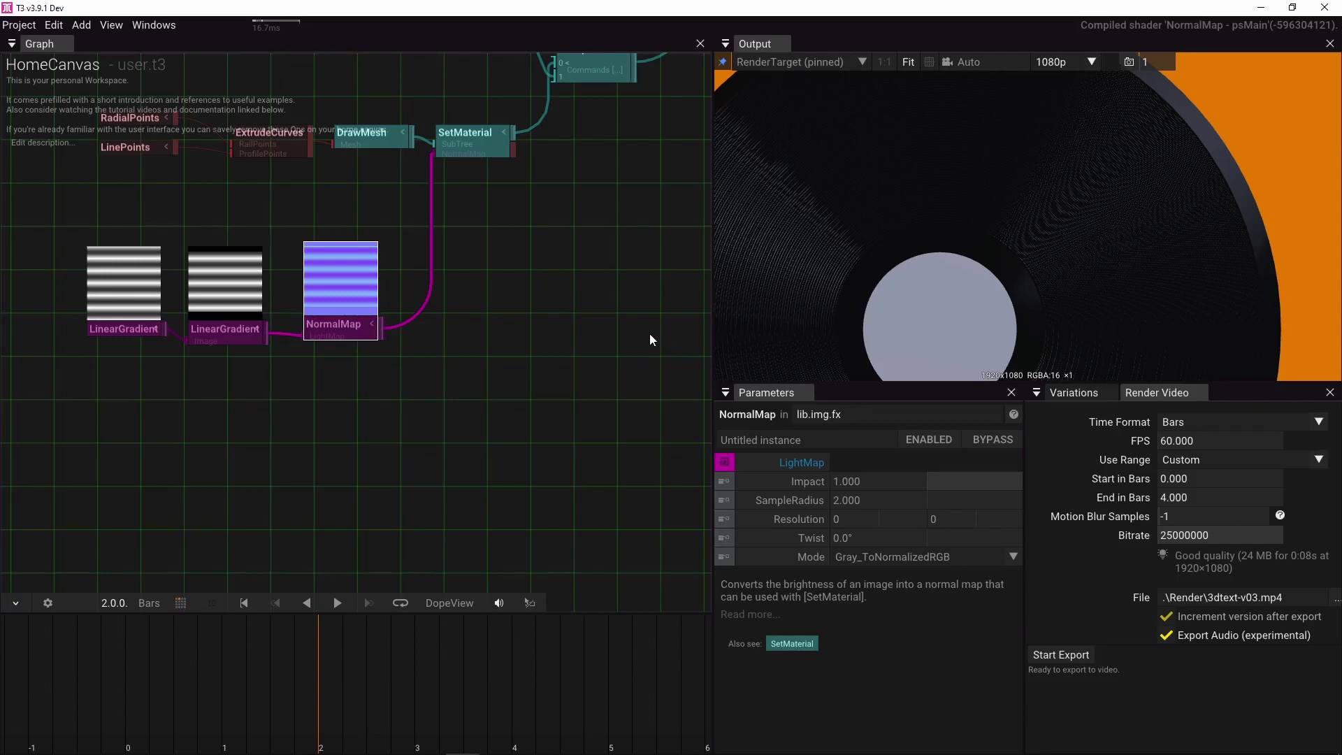
Lower the NormalMap's Impact to 0.5 and finally to 0.25.
left_click(895, 481)
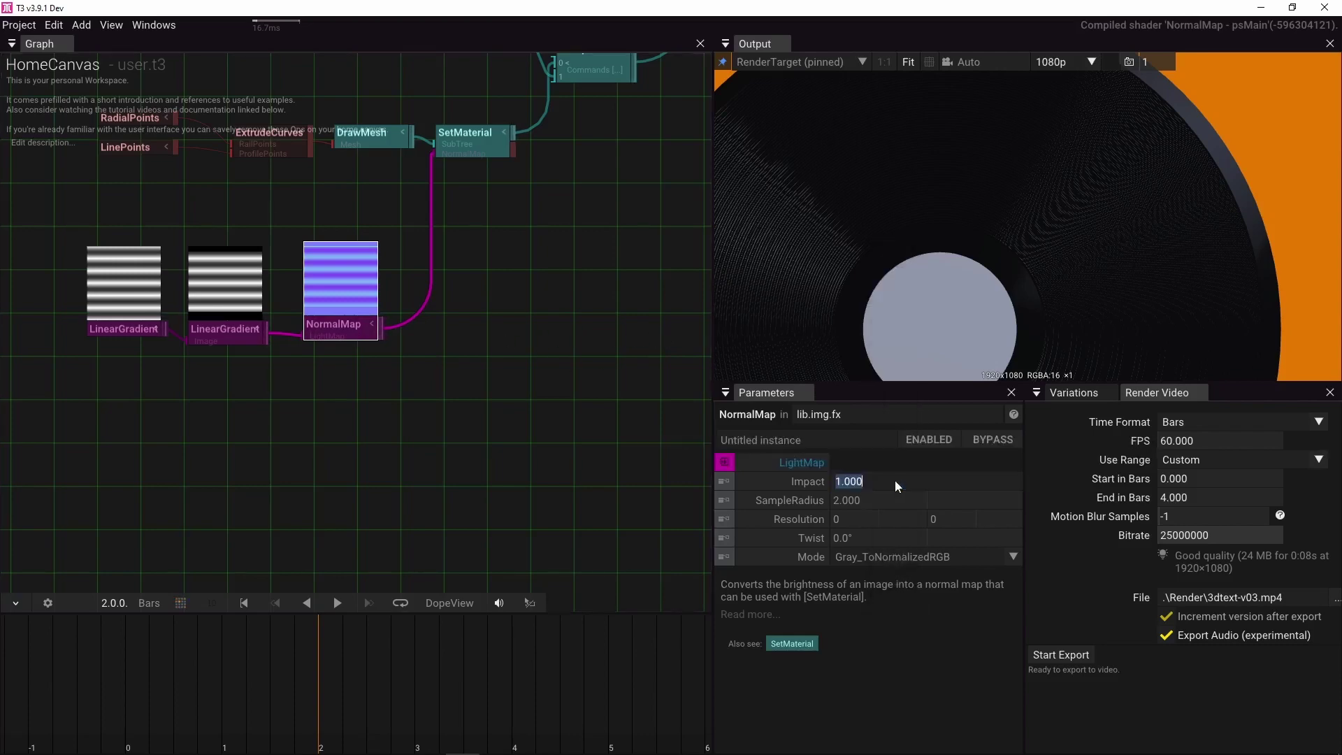
type(".5")
key("Return")
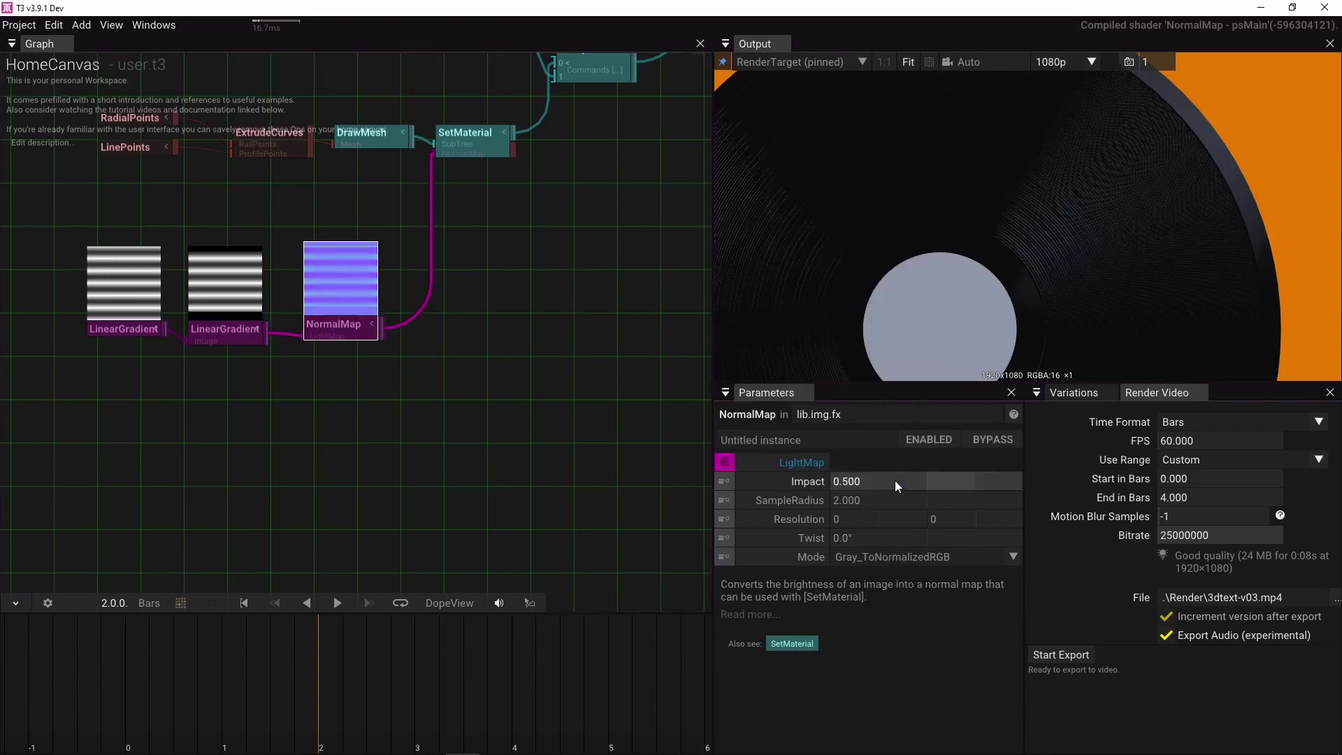
left_click(895, 481)
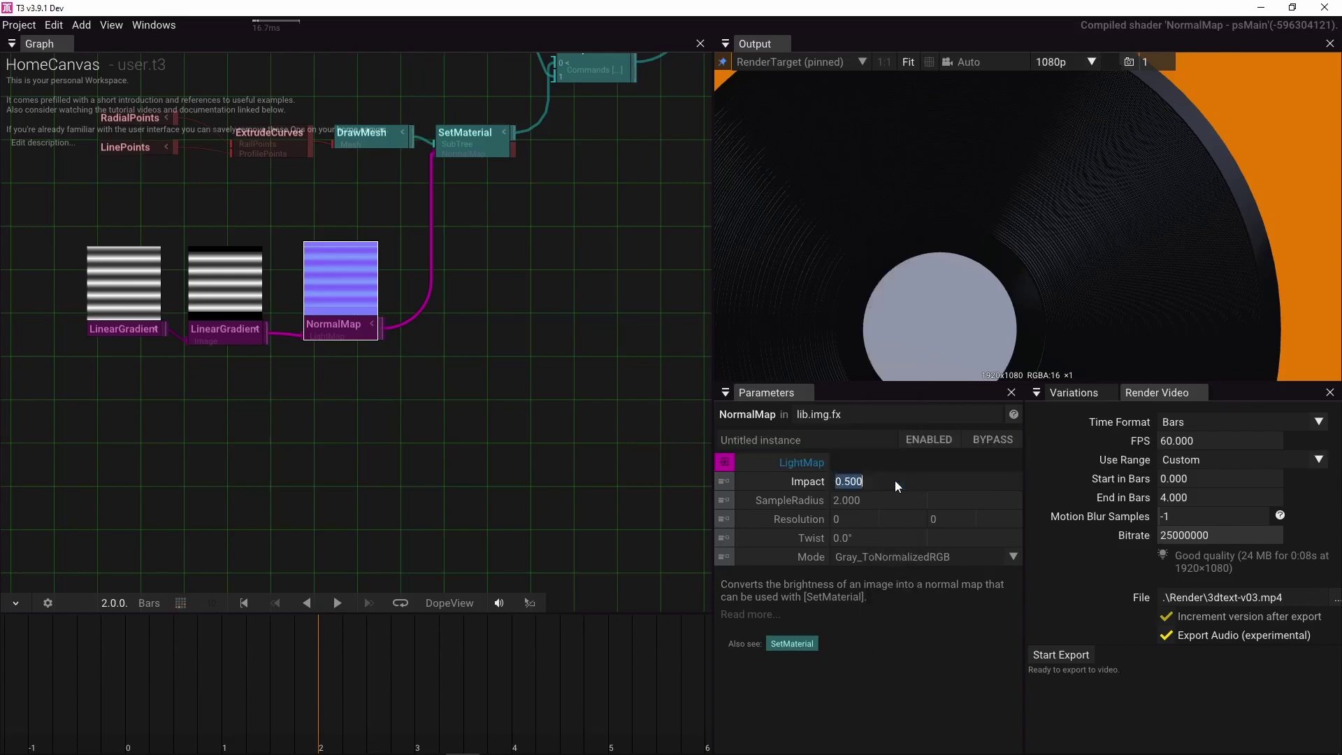
type(".25")
key("Return")
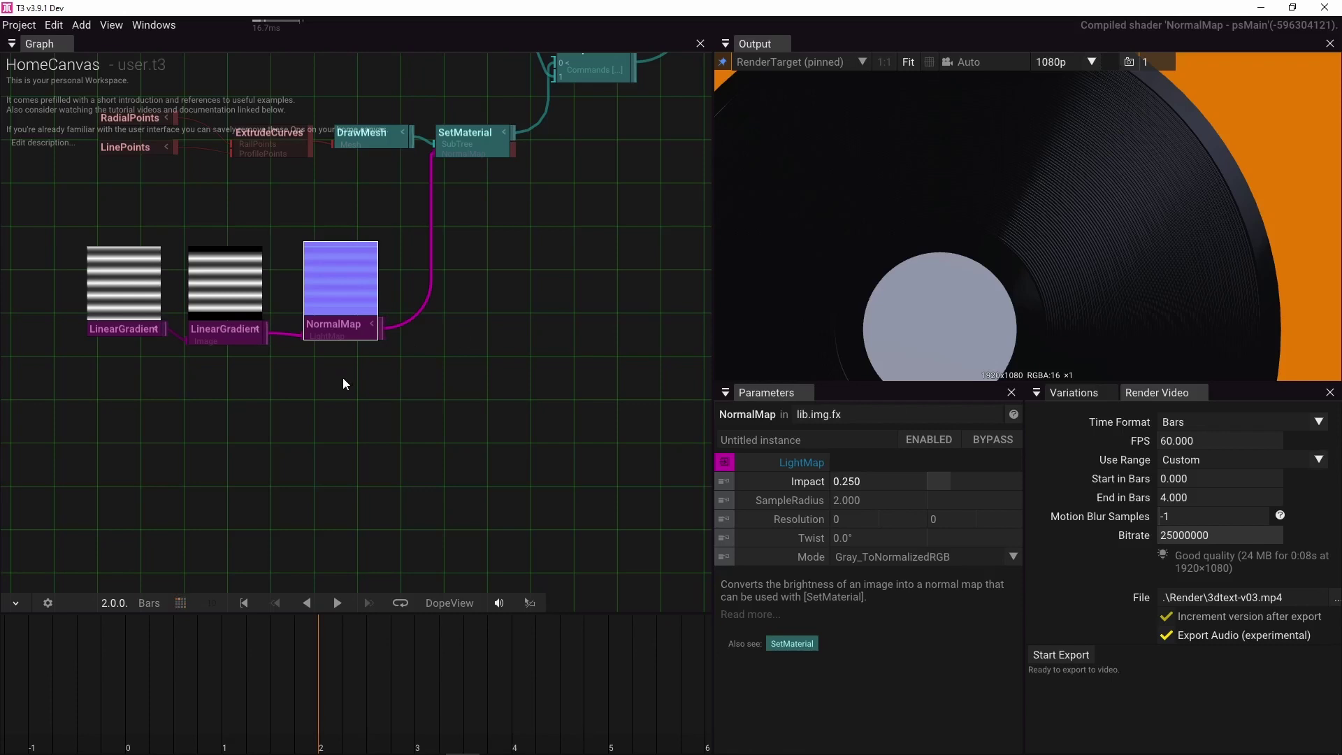
Adjust the closing black stop of the second LinearGradient's Gradient to about three quarters of its length.
scroll(339, 371, "up", 2)
left_click(302, 334)
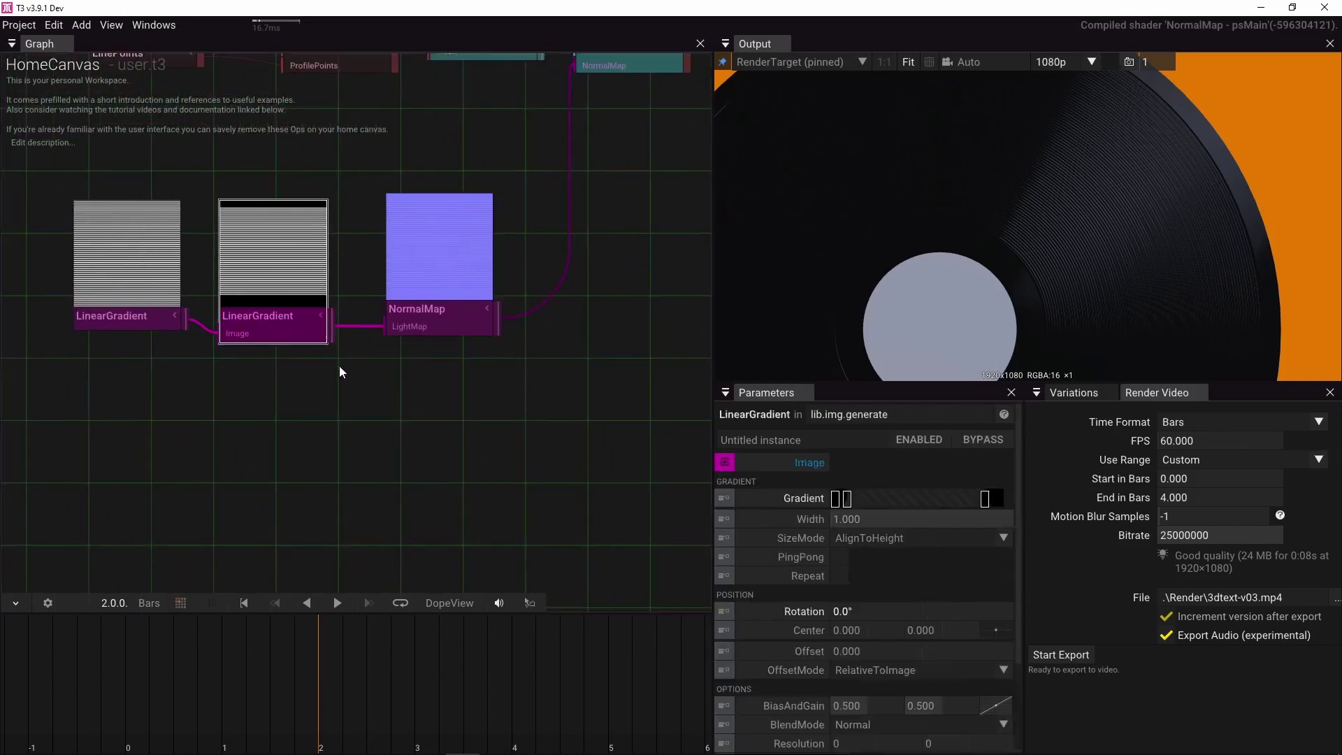
mouse_move(976, 505)
left_mouse_down()
mouse_move(946, 499)
mouse_move(991, 498)
left_mouse_up()
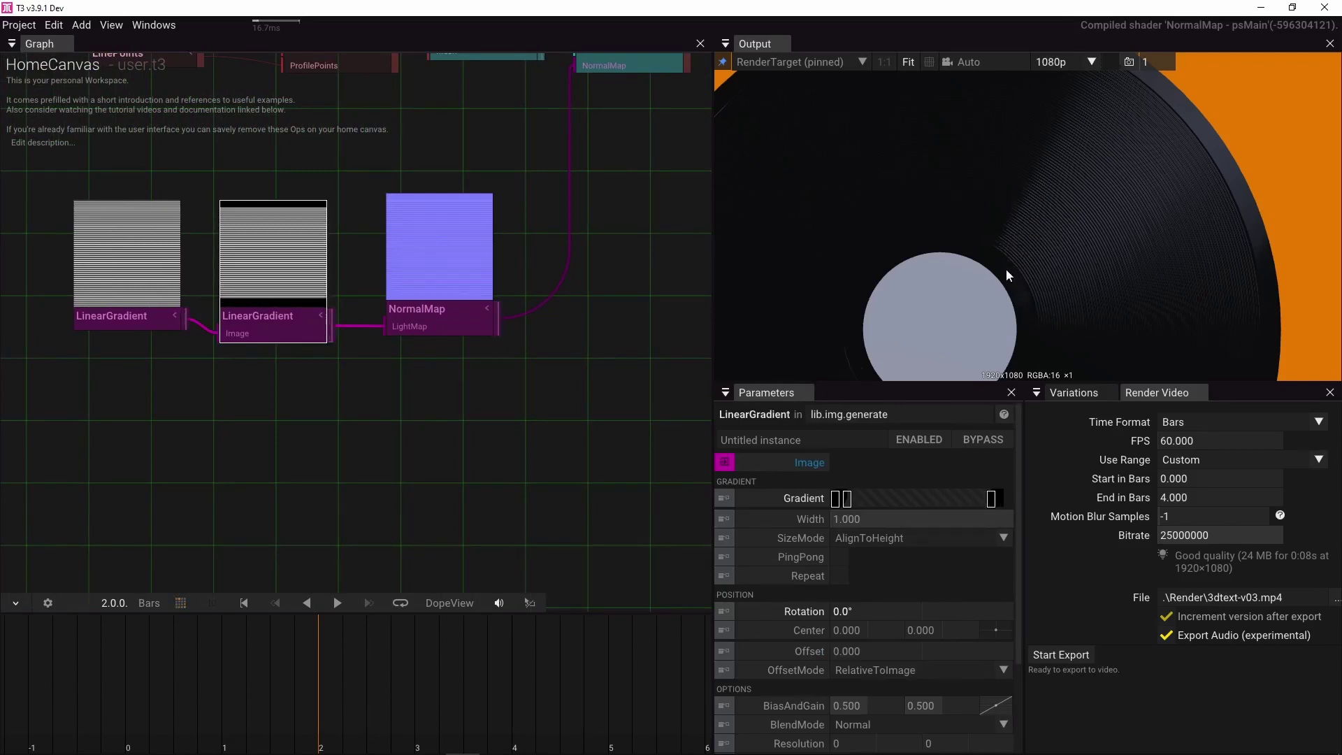
left_click_drag(949, 502, 976, 505)
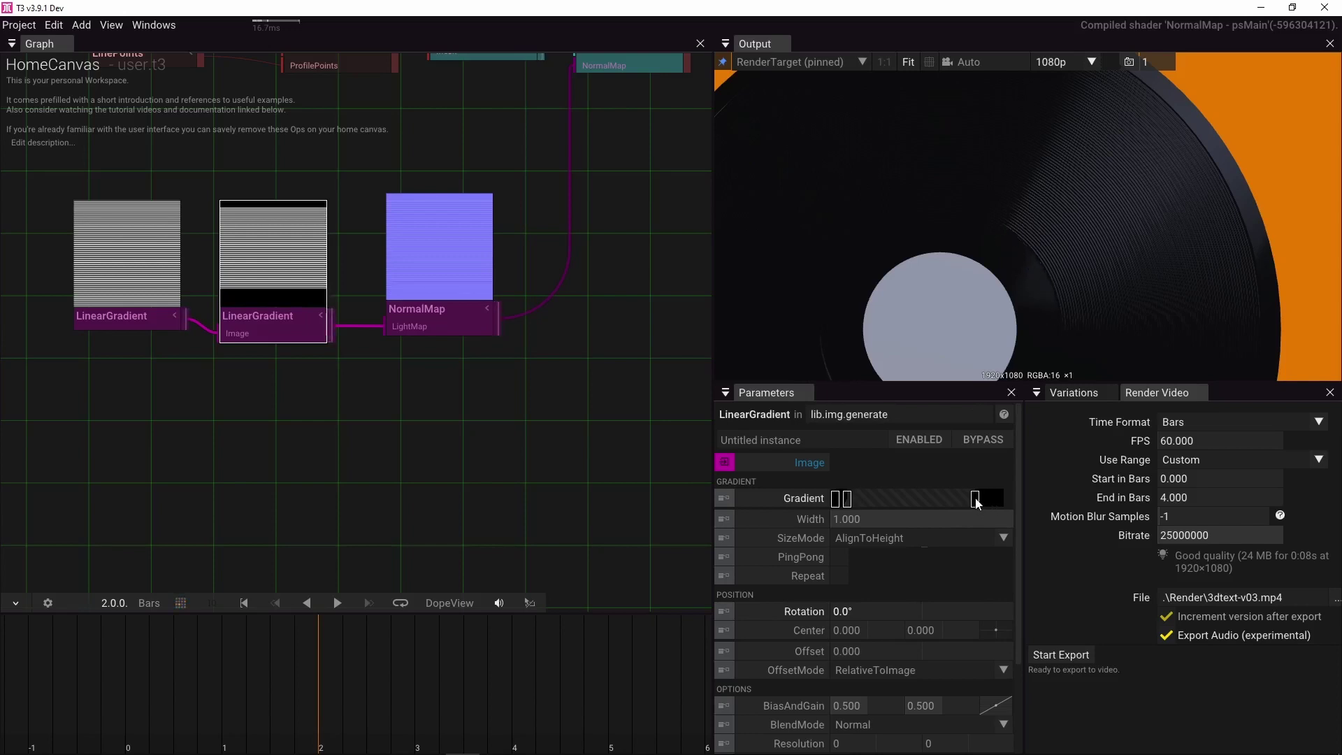
left_click_drag(977, 504, 986, 505)
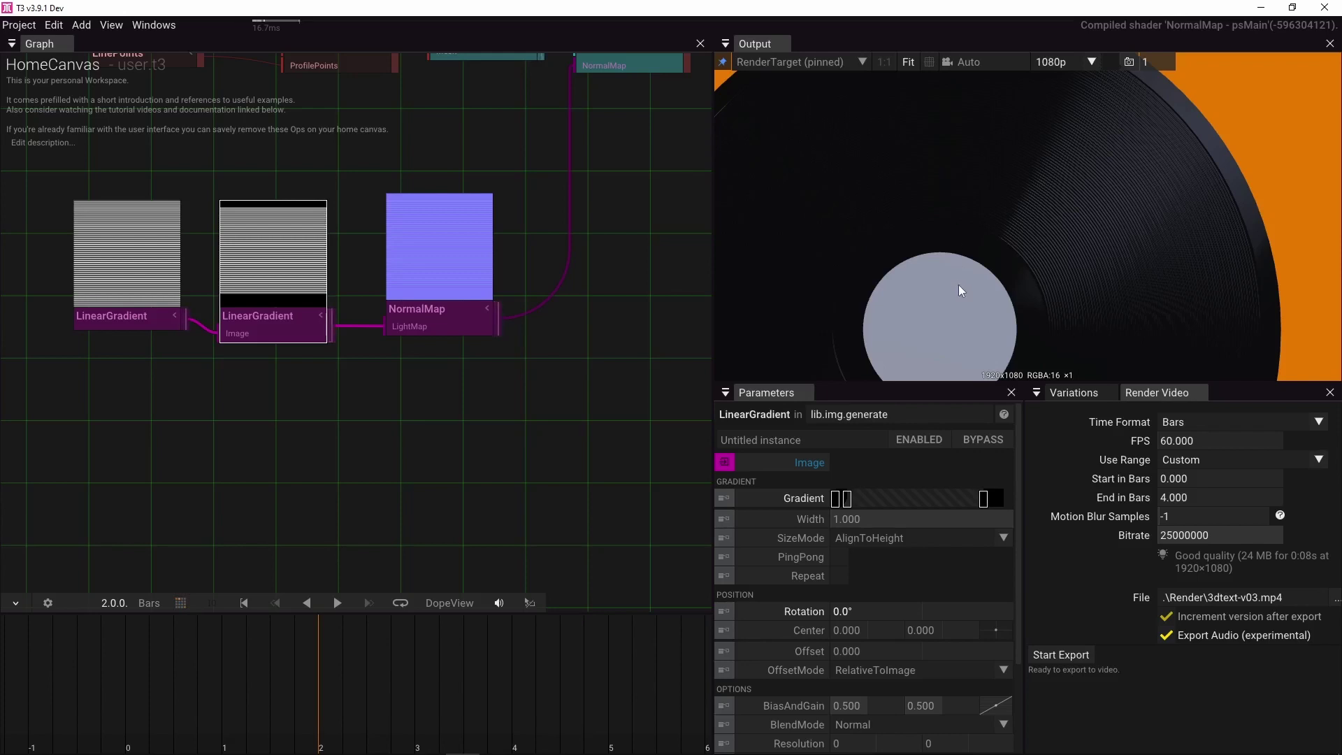
left_click_drag(984, 501, 961, 499)
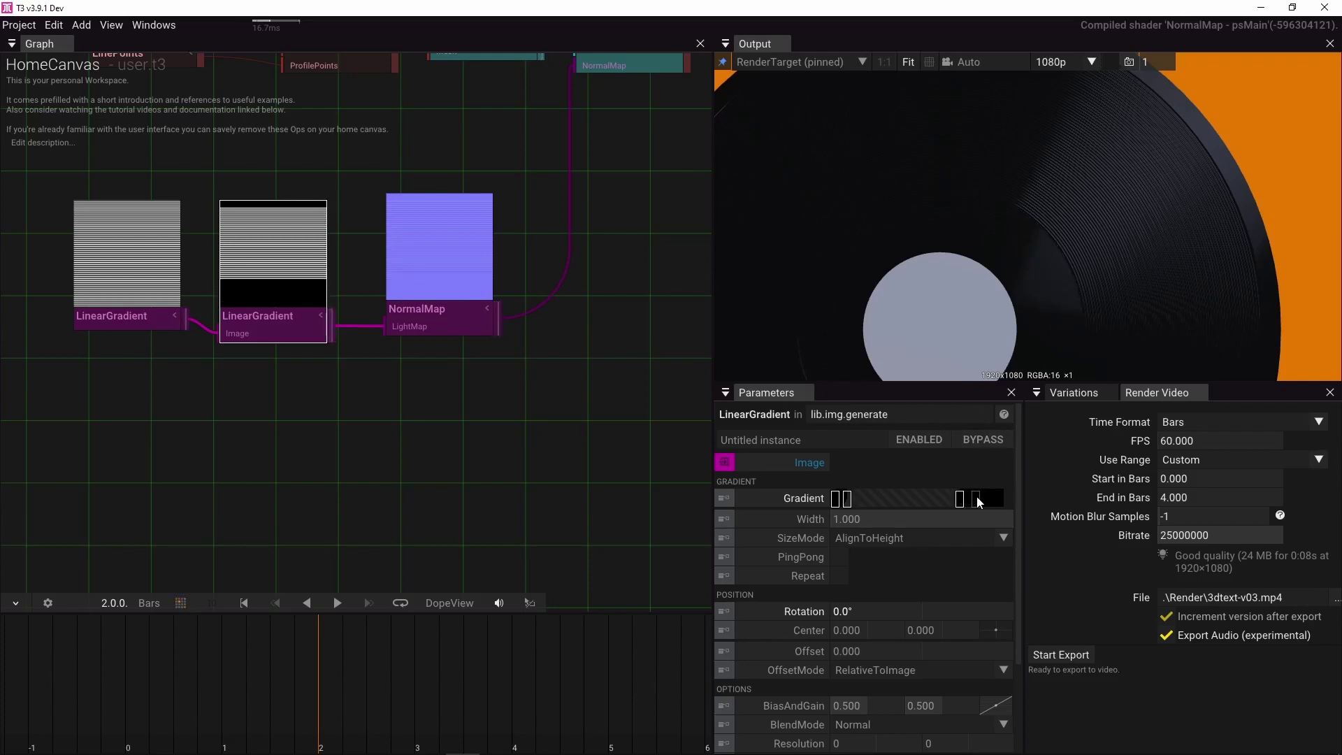
Add a fully transparent stop after the second LinearGradient's closing black stop and an opaque black stop closer to the end.
left_click(977, 500)
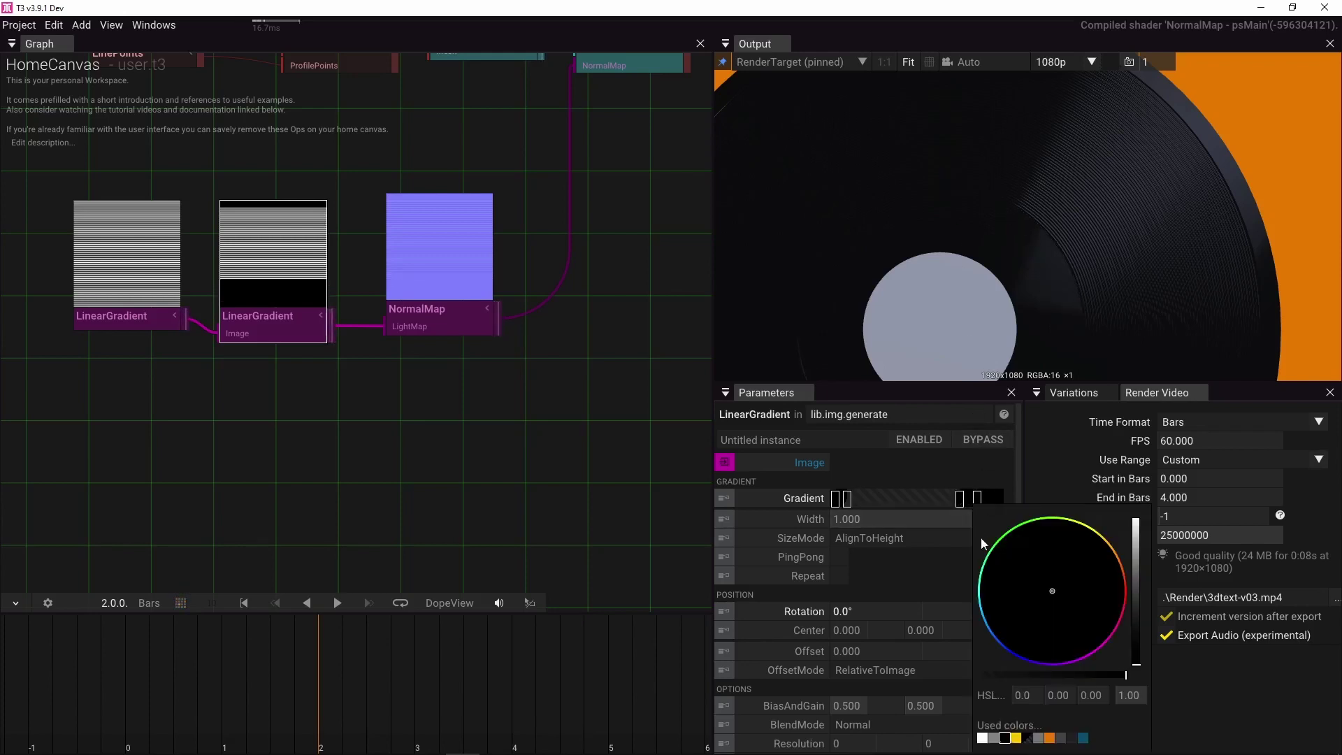
left_click_drag(1122, 676, 948, 673)
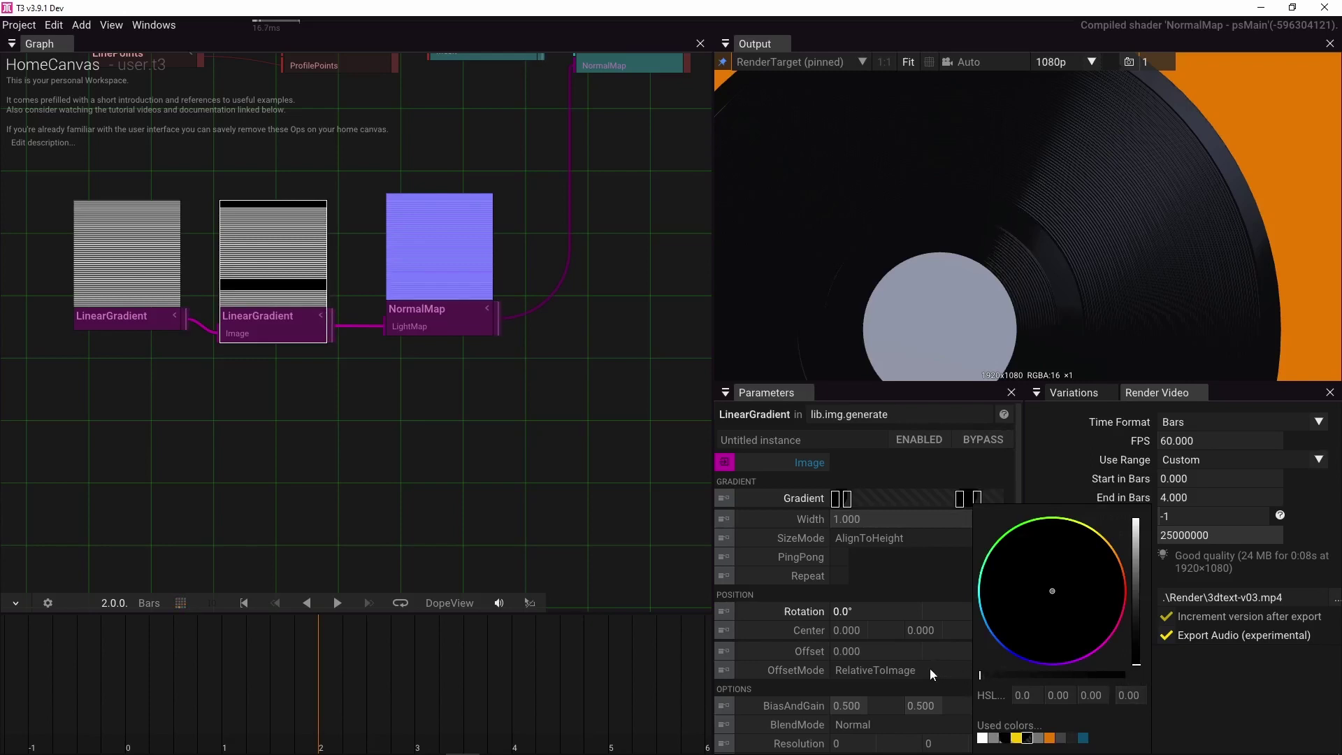
left_click(994, 497)
left_click(993, 497)
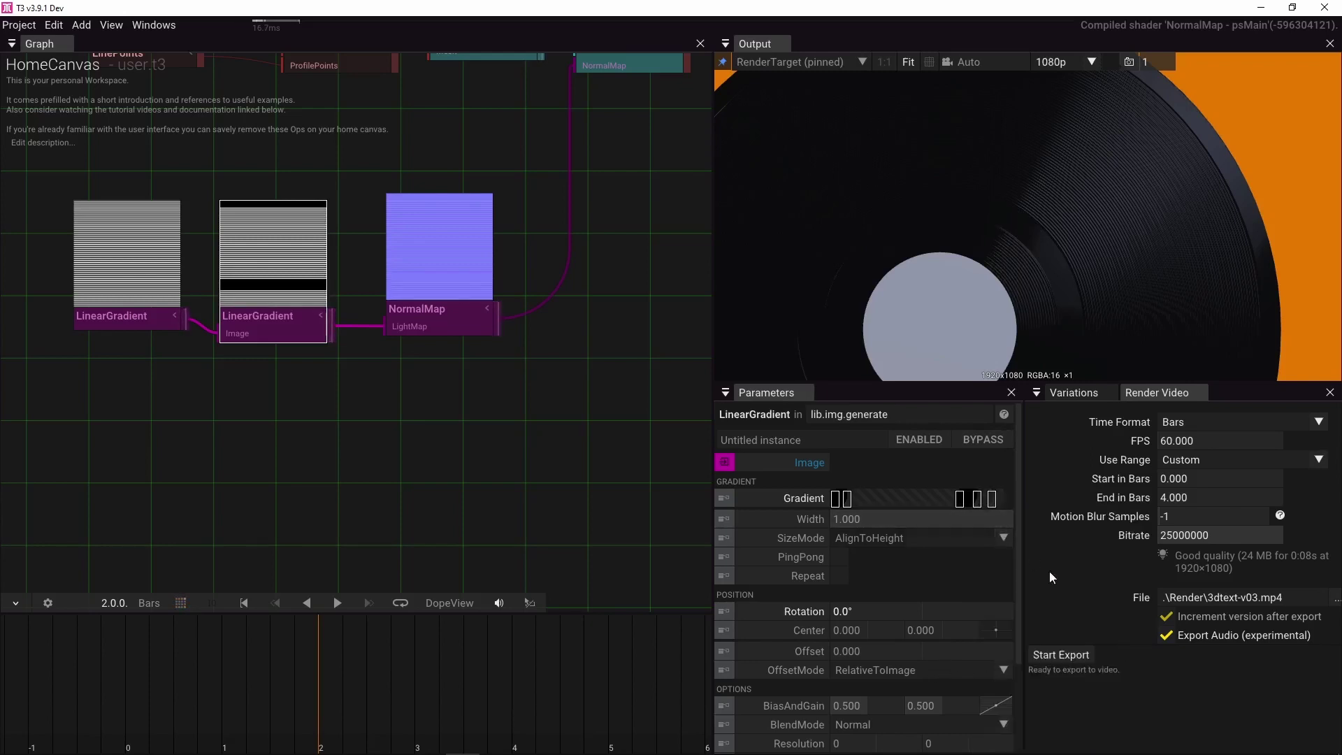
left_click(993, 499)
left_click_drag(996, 675, 1133, 652)
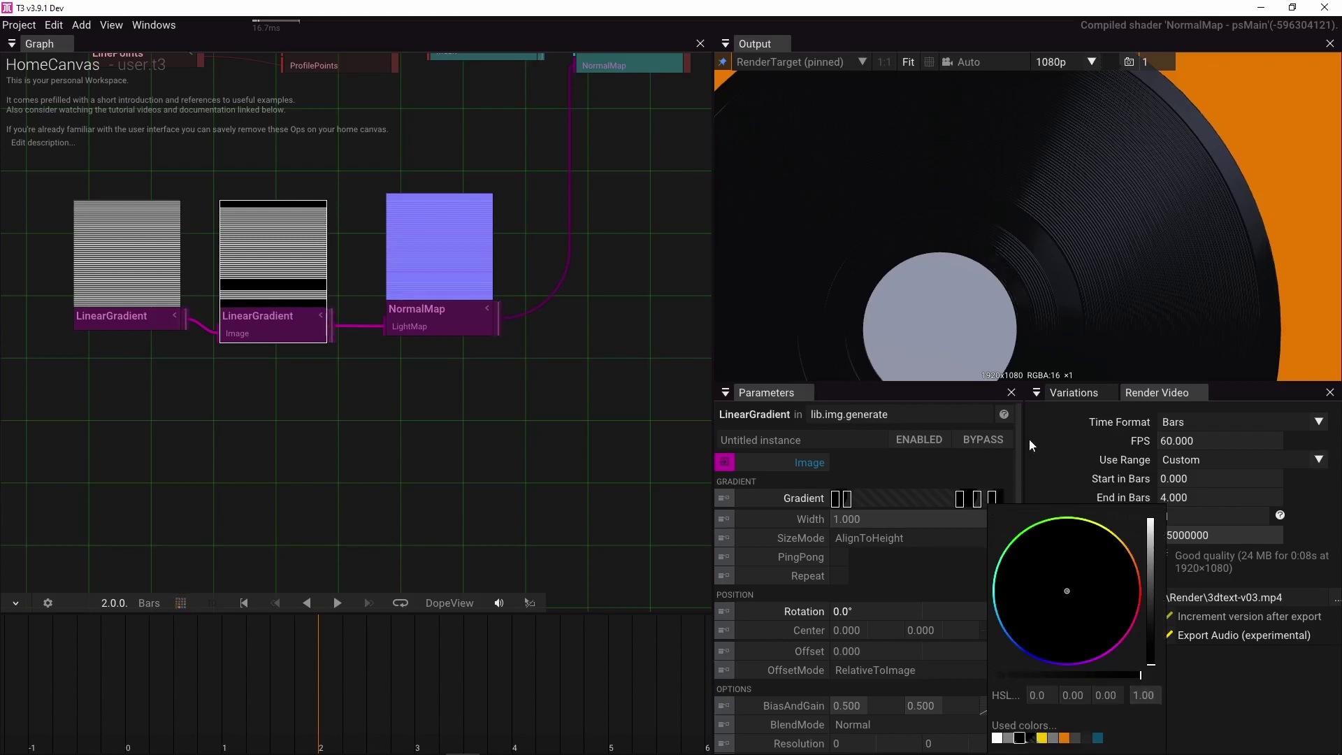
left_click(932, 460)
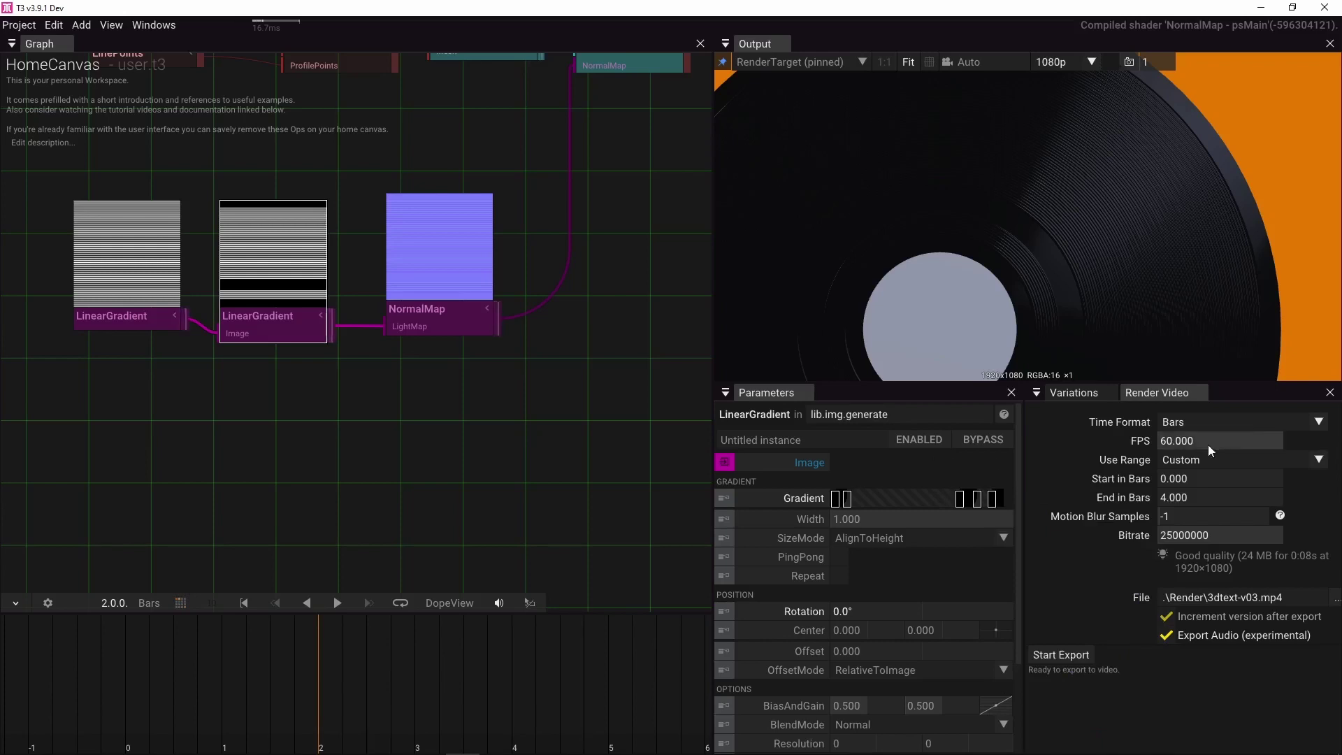
With Render Video closed, remove the second LinearGradient's last transparent stop and move the preceding black stop to about 90% of the Gradient.
left_click(1330, 393)
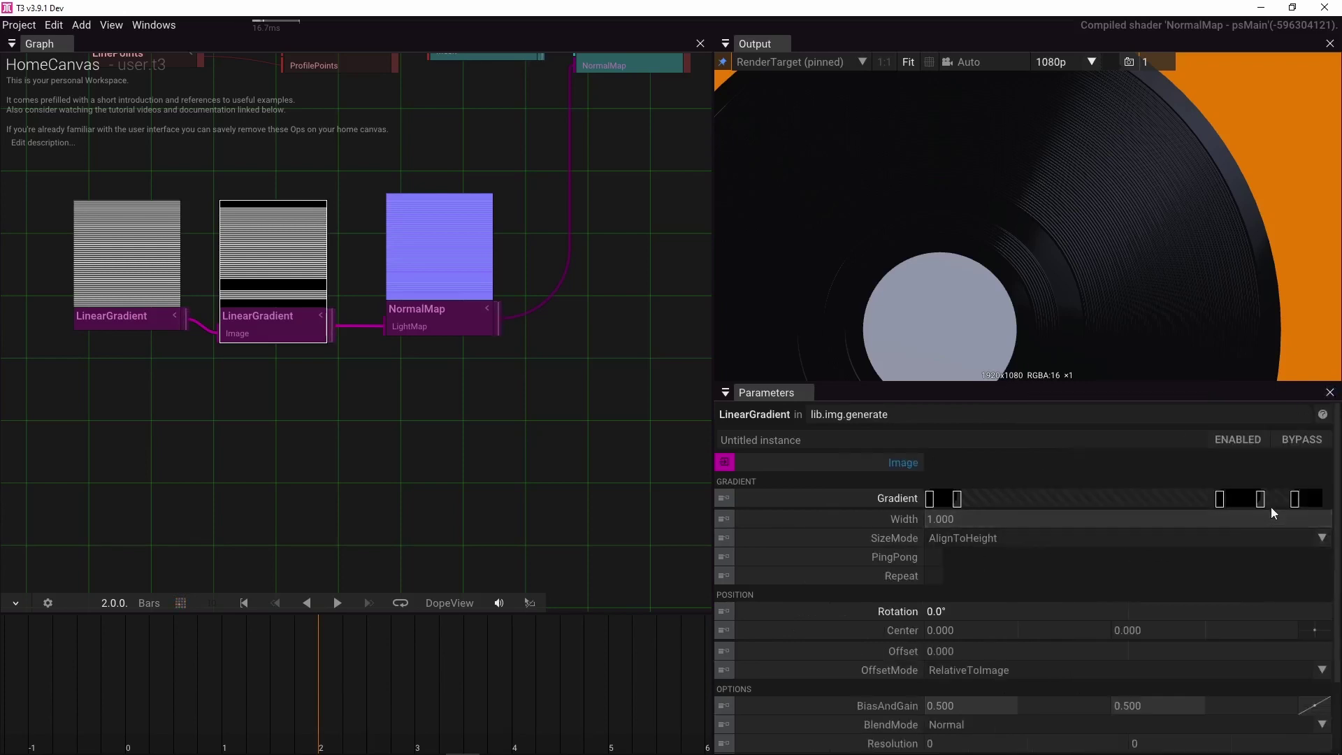
left_click_drag(1263, 501, 1292, 503)
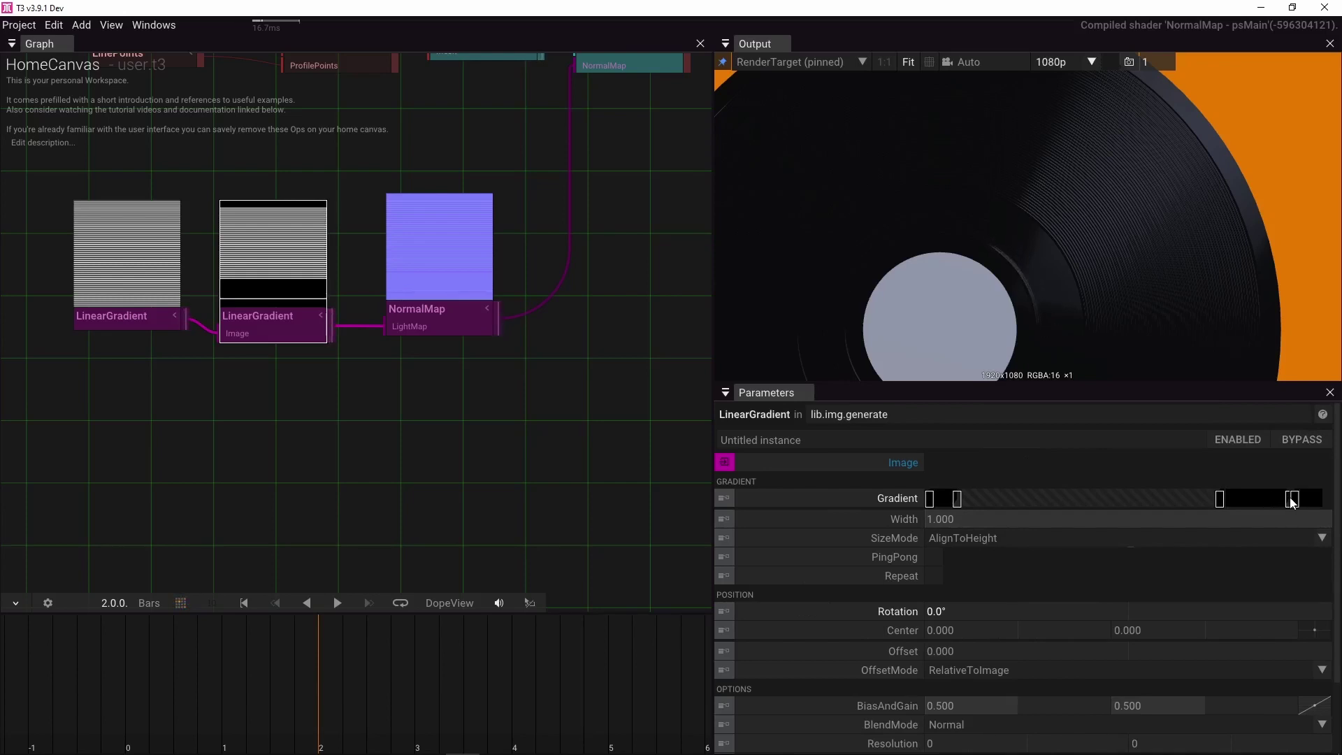
left_click_drag(1293, 502, 1295, 504)
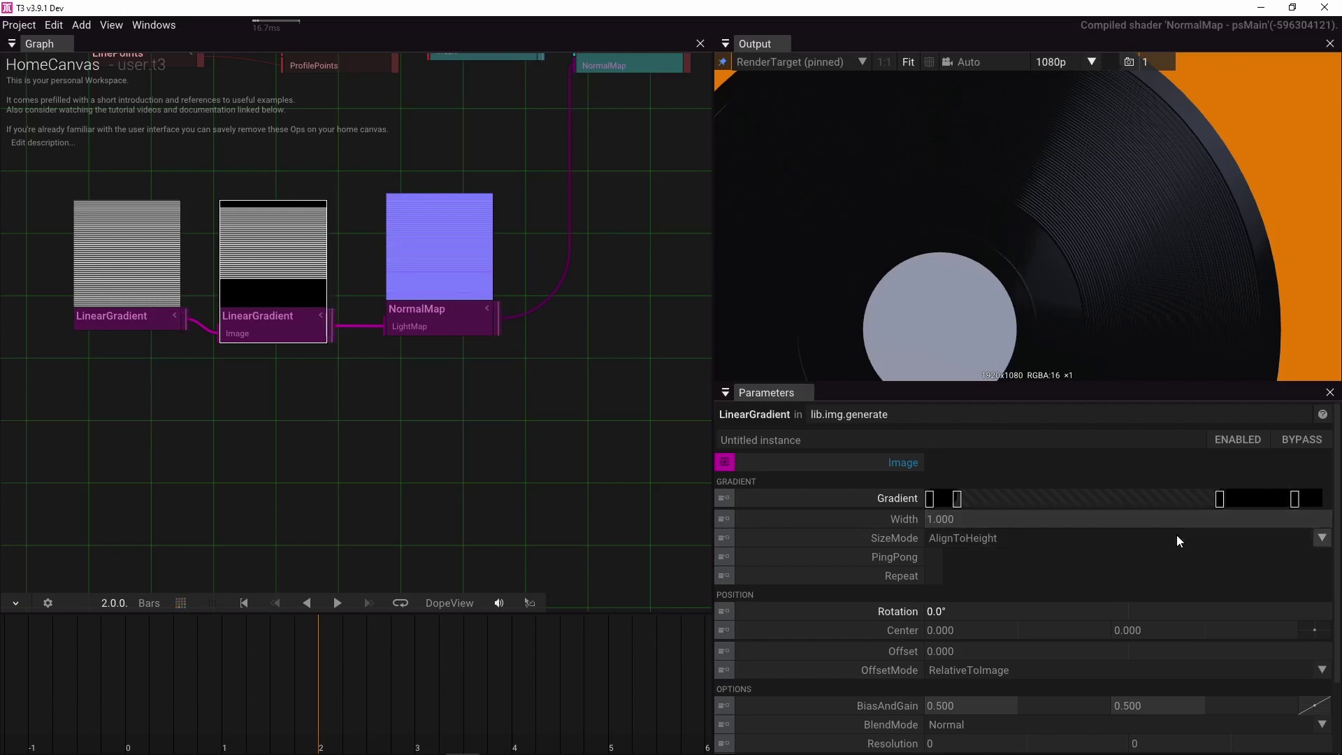
left_click_drag(1222, 507, 1281, 504)
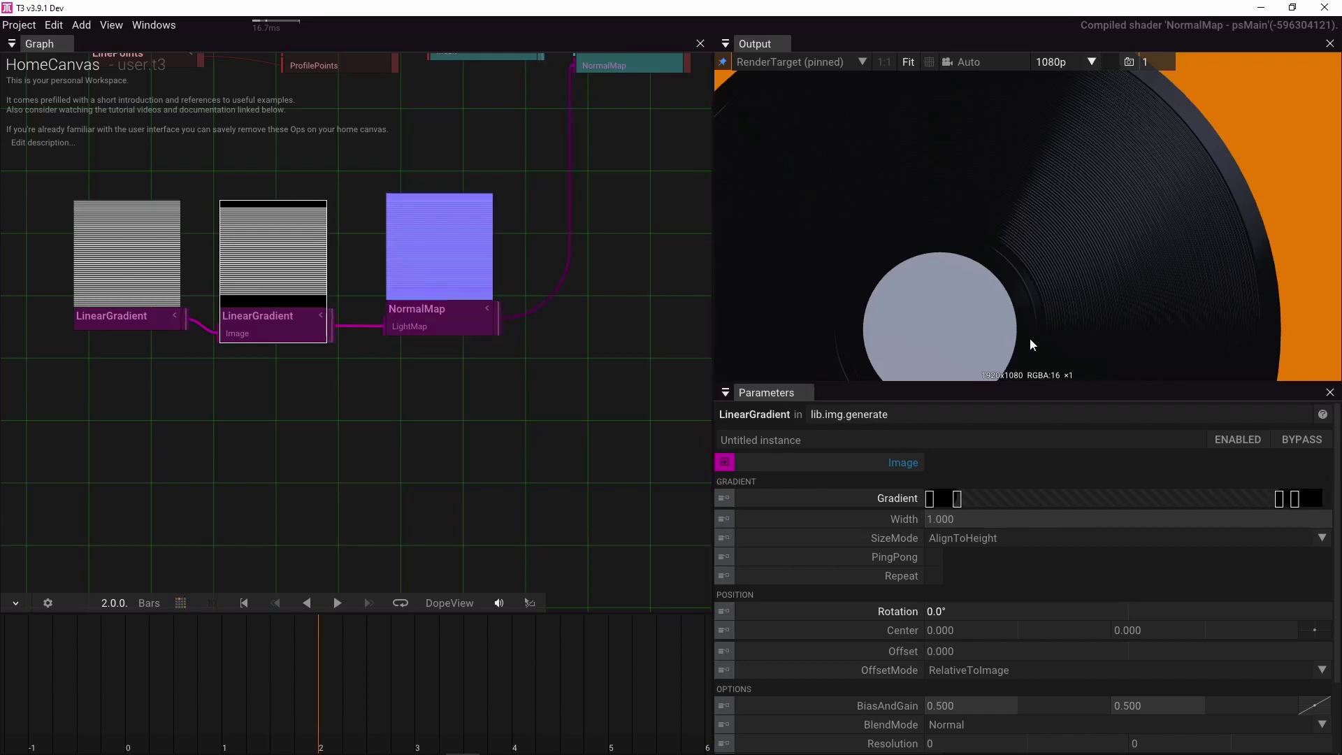
Invert the NormalMap's relief by setting its Impact to -0.25.
left_click(424, 316)
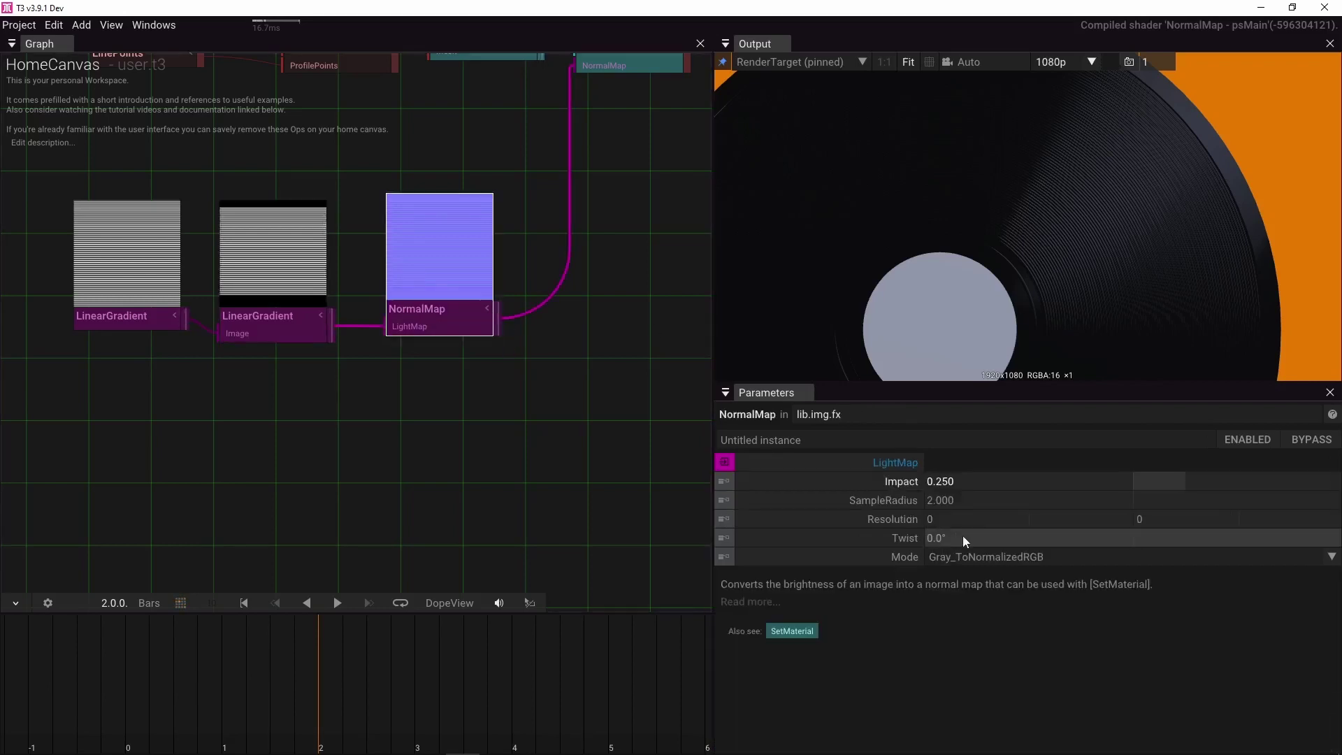
left_click(996, 489)
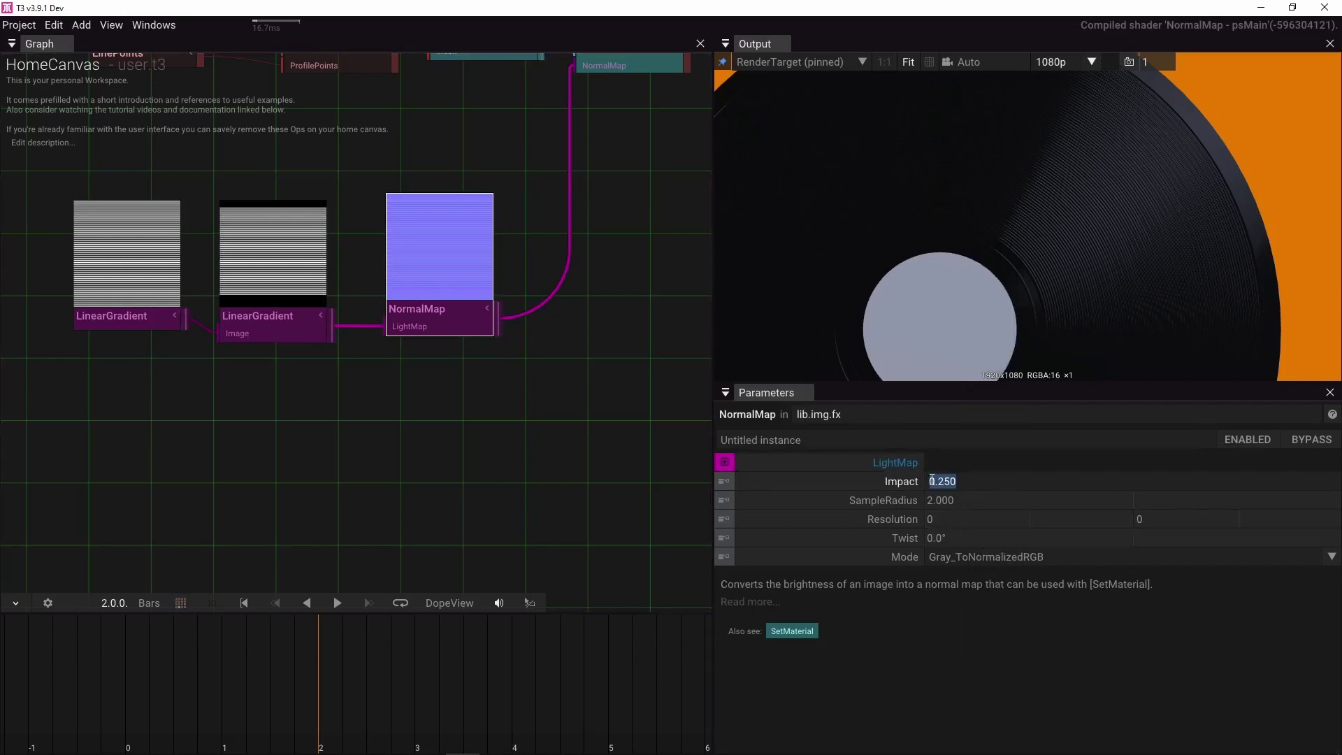
key("Home")
type("-")
key("Return")
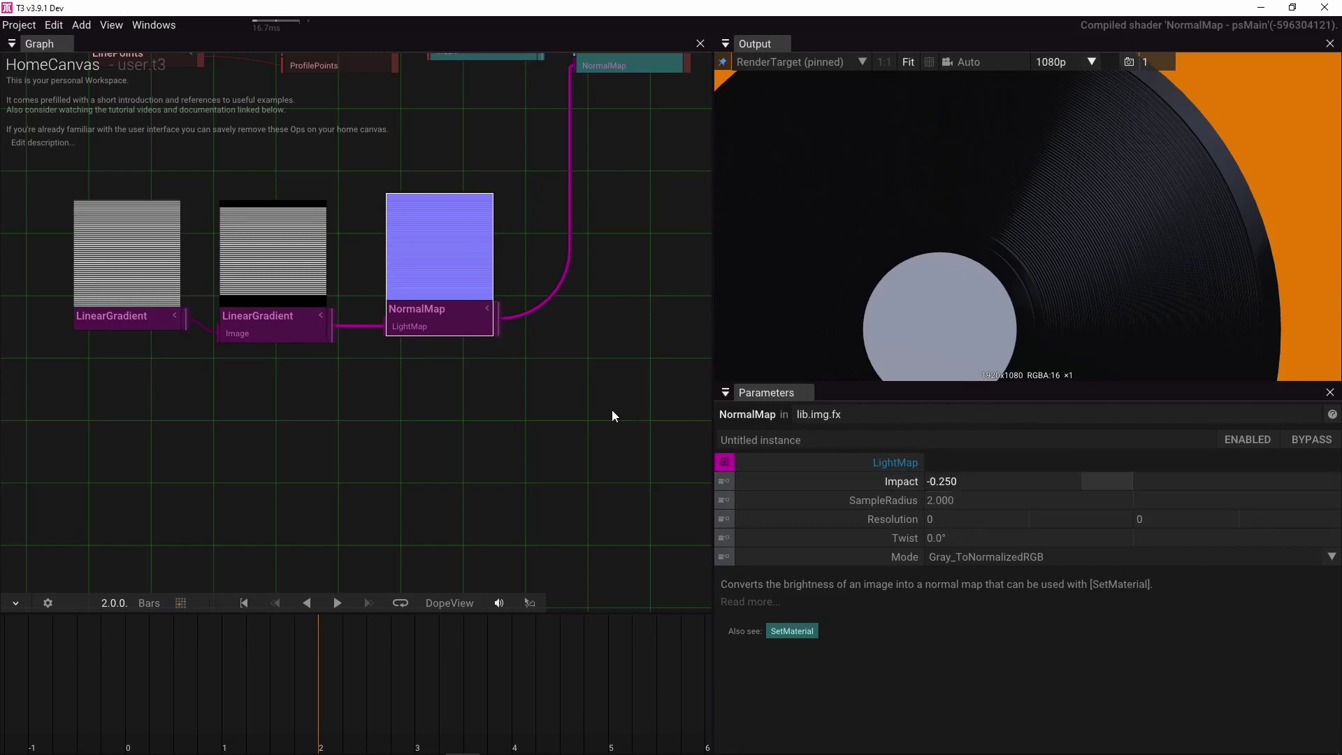
Add a stop at about 40% of the second LinearGradient's Gradient and a fully opaque black stop right after it.
left_click(279, 330)
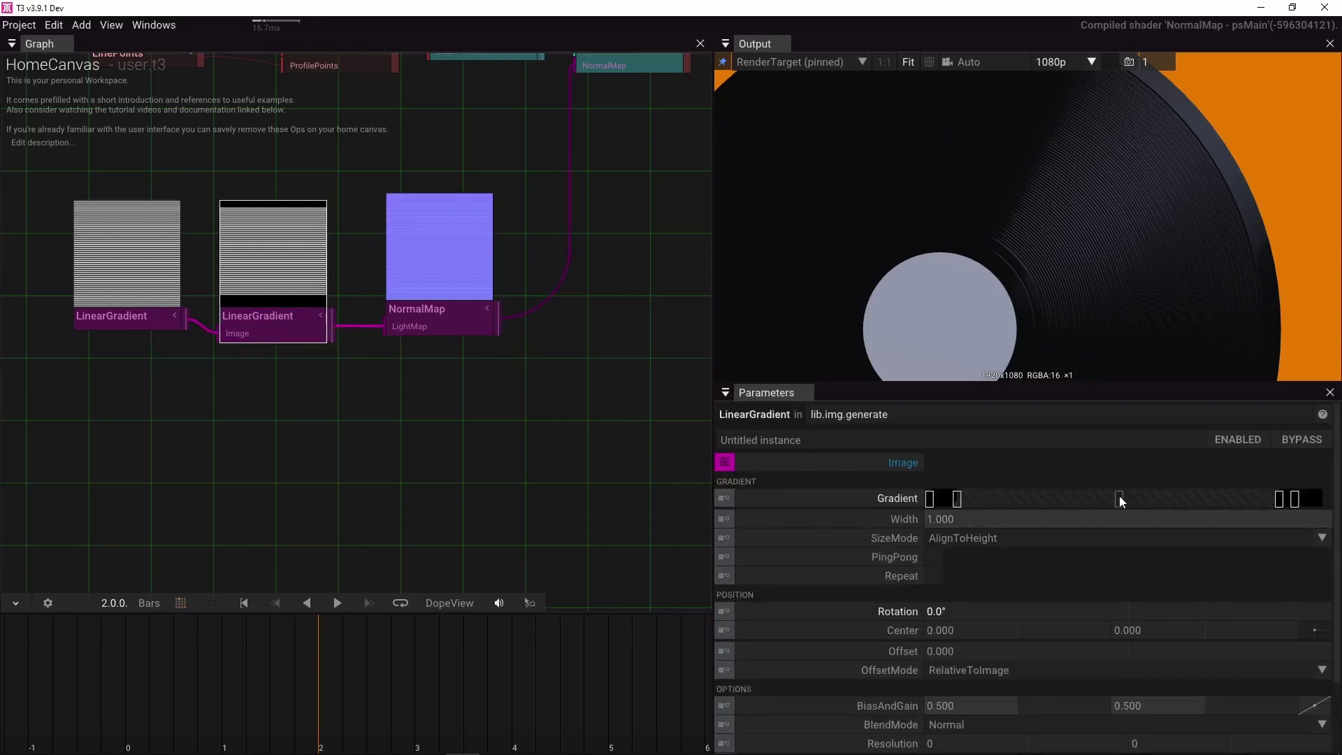
left_click(1191, 499)
mouse_move(1157, 500)
left_mouse_down()
mouse_move(1061, 499)
mouse_move(1106, 499)
mouse_move(1086, 500)
left_mouse_up()
left_click(1101, 499)
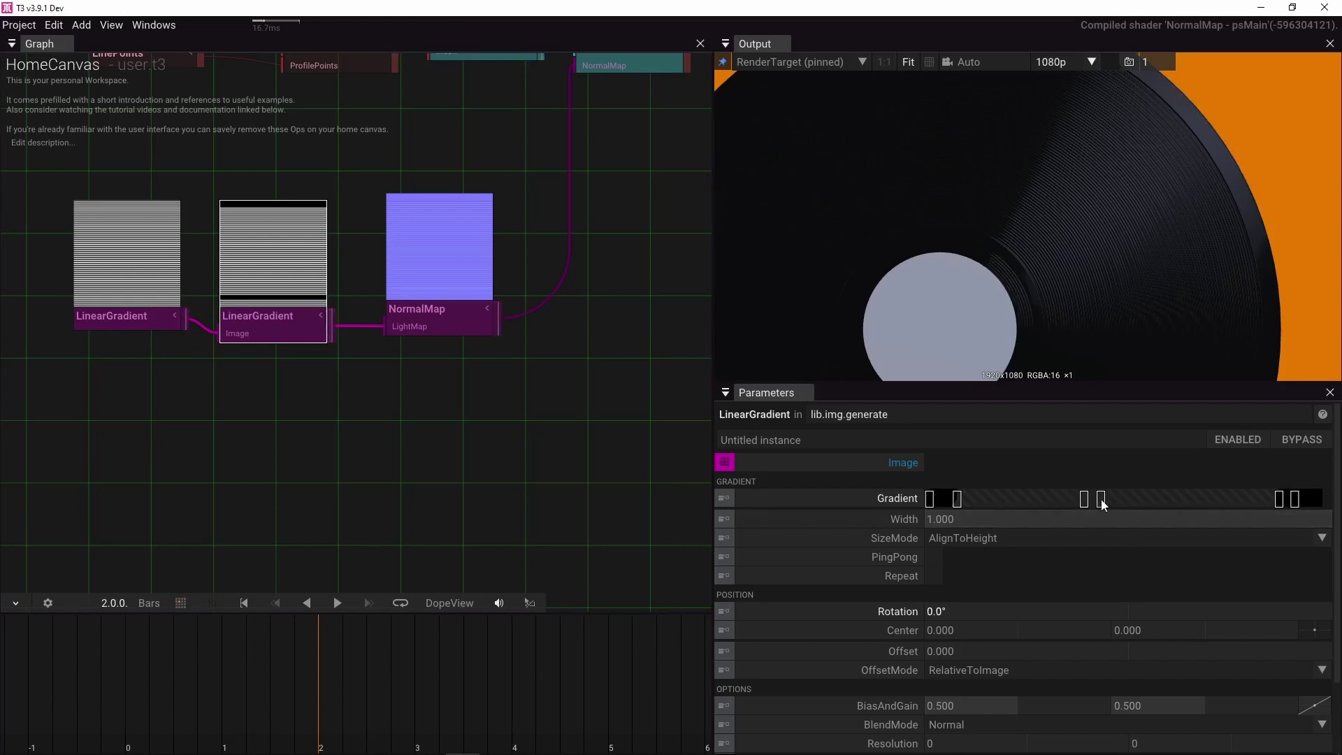
left_click(1101, 499)
left_click_drag(1109, 675, 1262, 676)
Add a stop at about 48% of the second LinearGradient's Gradient and make it fully transparent.
left_click(1118, 498)
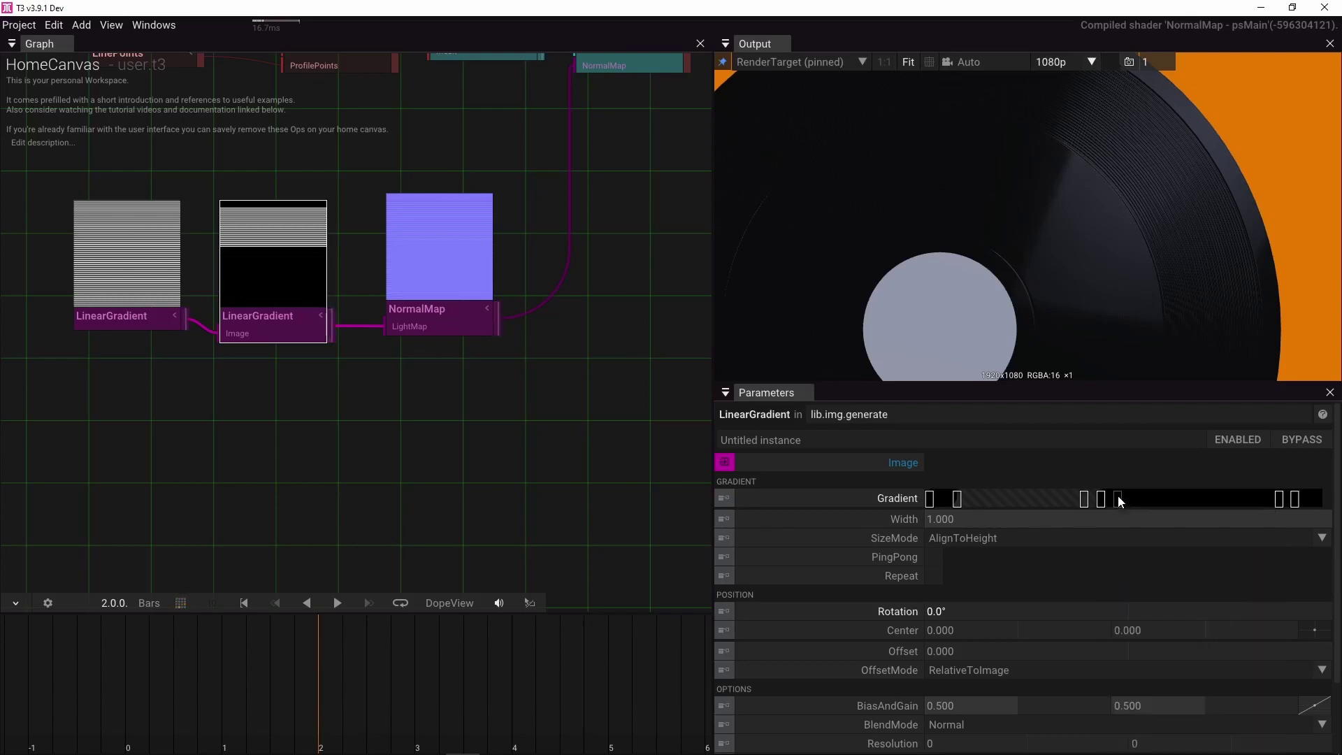
left_click(1118, 499)
left_click(1118, 500)
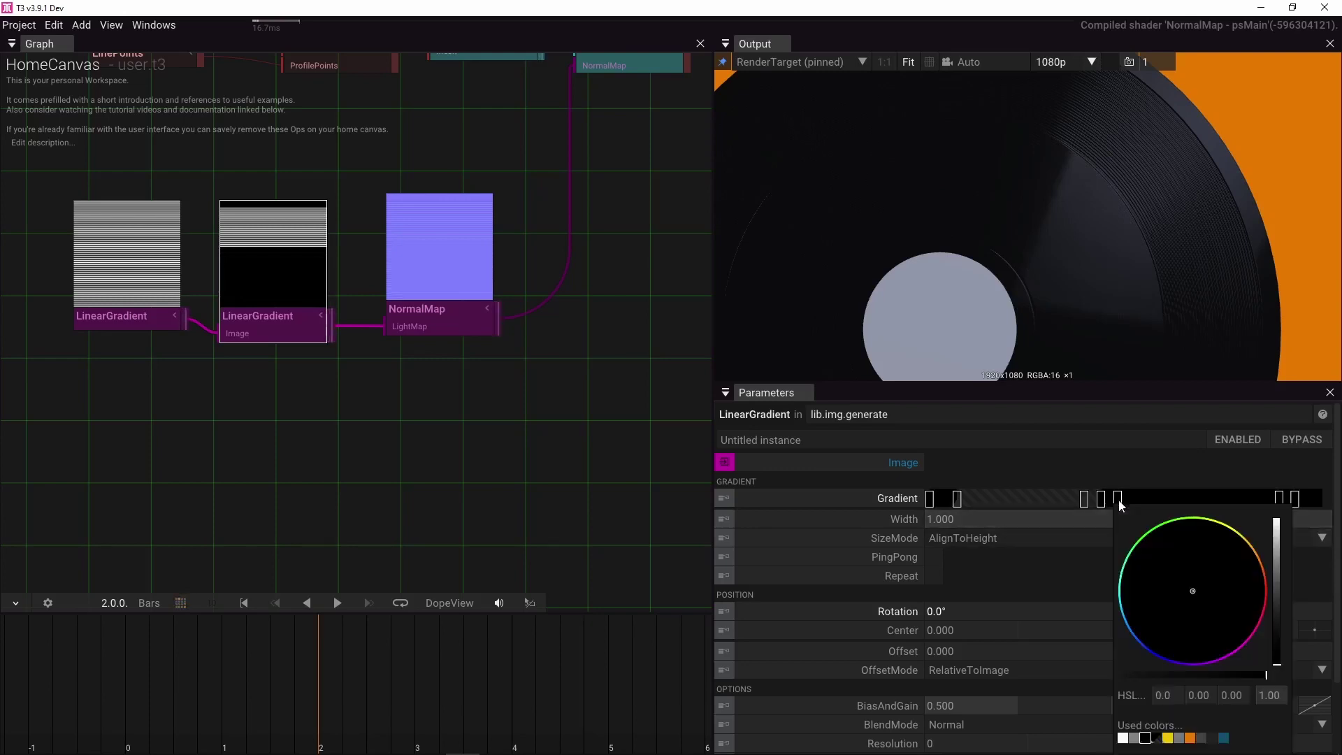
left_click_drag(1200, 678, 1048, 672)
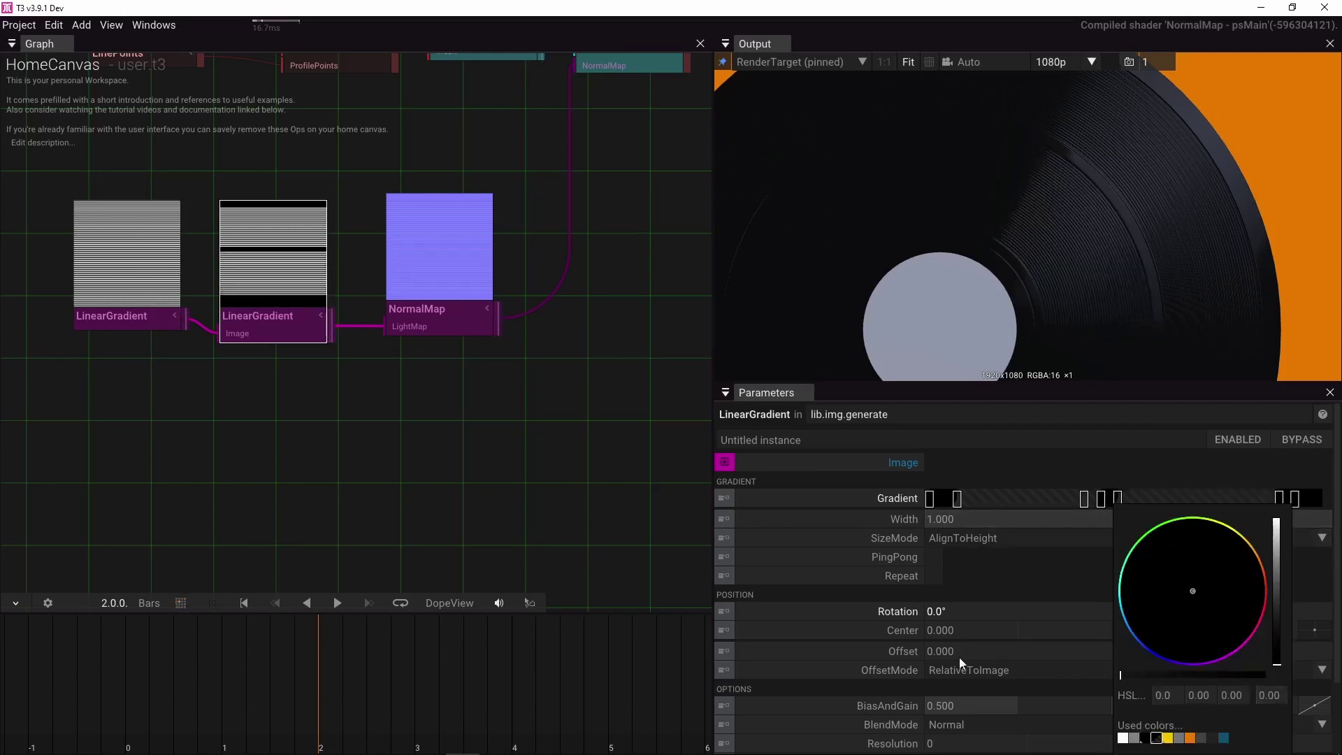
left_click(1160, 497)
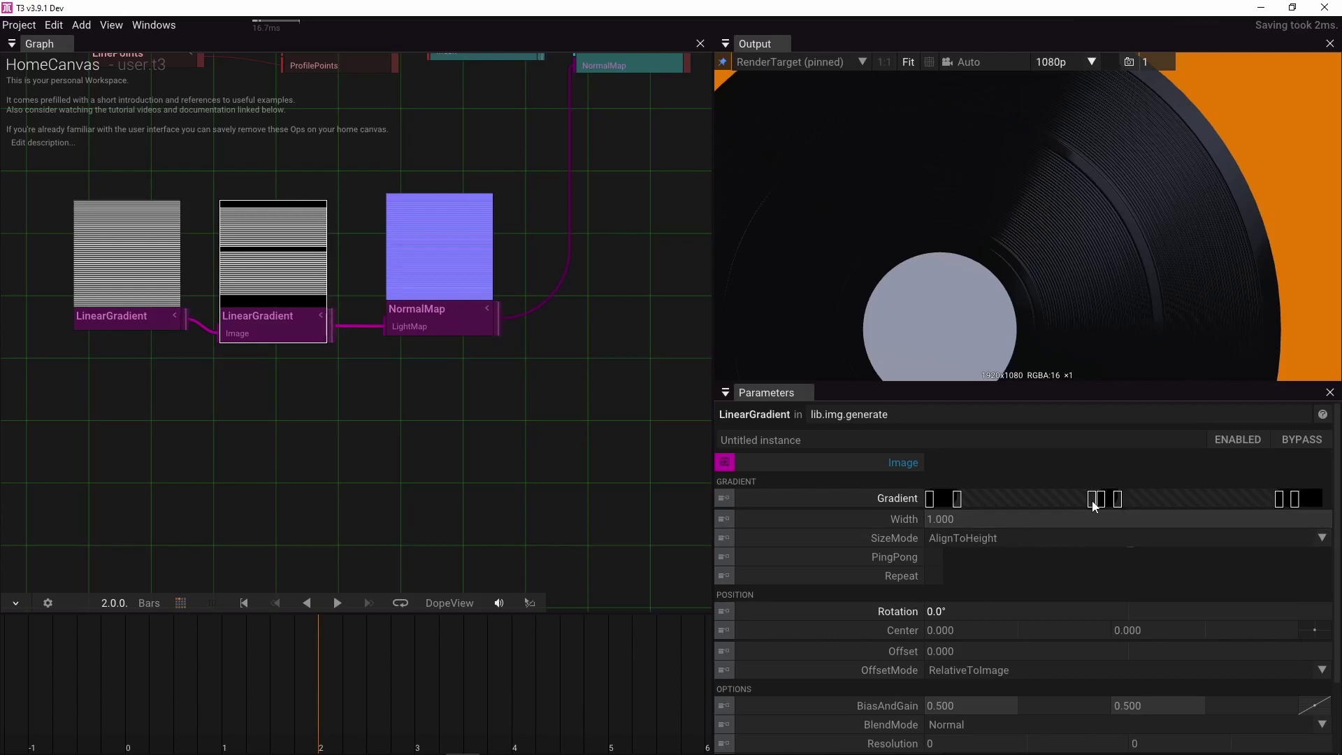
Narrow the middle black band by removing the transparent stop before it and moving its black stop to about 47% of the Gradient.
left_click_drag(1093, 503, 1047, 503)
left_click_drag(1060, 572, 1062, 568)
left_click_drag(1100, 503, 1115, 505)
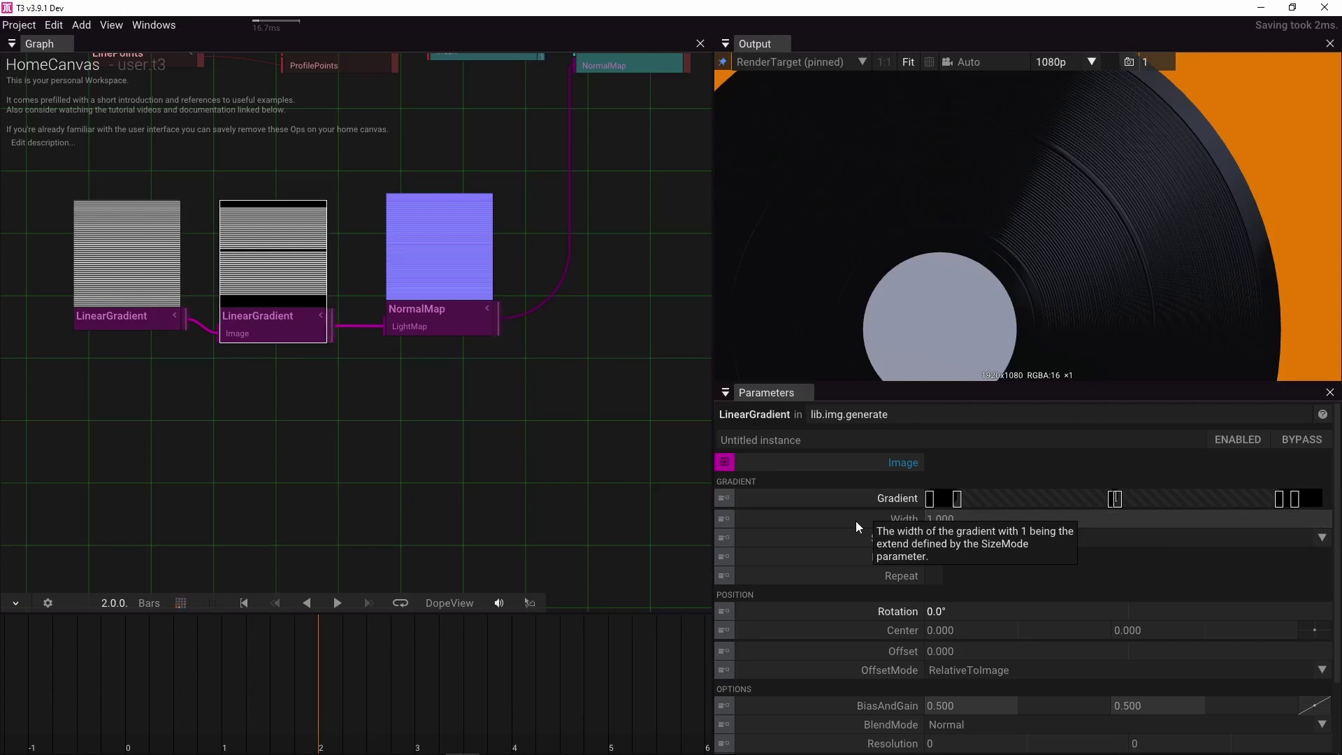
Set the interpolation of the second LinearGradient's Gradient to Linear.
right_click(857, 497)
mouse_move(900, 678)
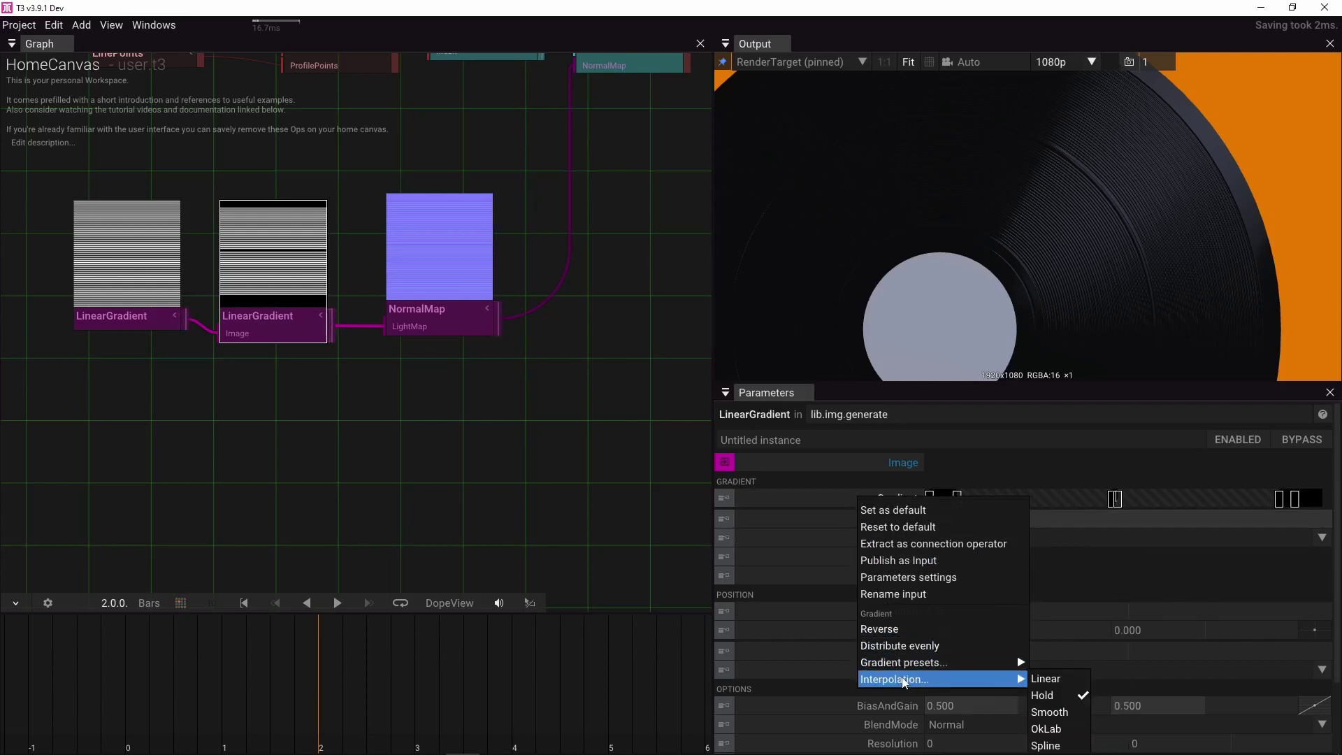
left_click(1047, 680)
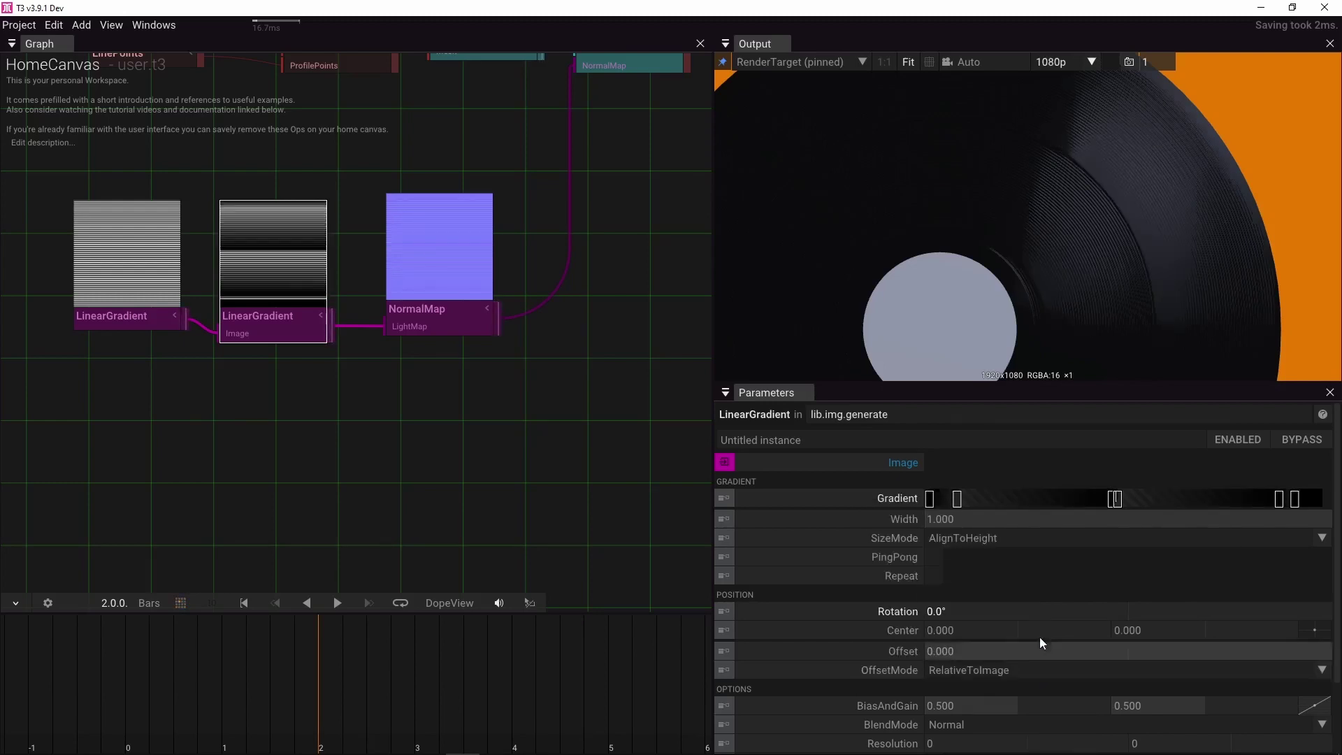
Add a transparent stop at about 45%, just before the middle black stop, and shift the transparent stop after it to about 49%.
left_click_drag(972, 499, 1103, 506)
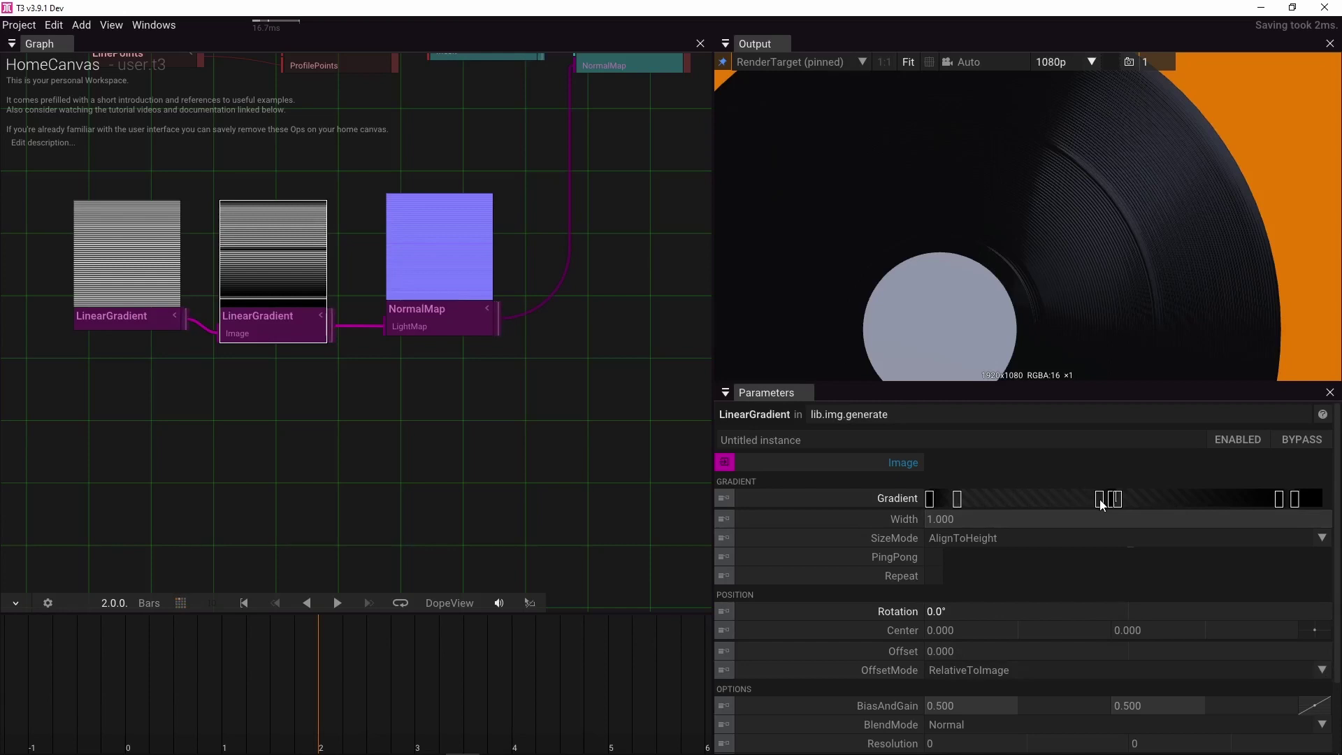
left_click_drag(1101, 504, 1110, 506)
mouse_move(1121, 501)
left_mouse_down()
mouse_move(1150, 498)
mouse_move(1124, 497)
left_mouse_up()
Add a transparent stop just before the Gradient's closing black stops and shift the closing stops slightly toward the end.
left_click_drag(1130, 501, 1278, 501)
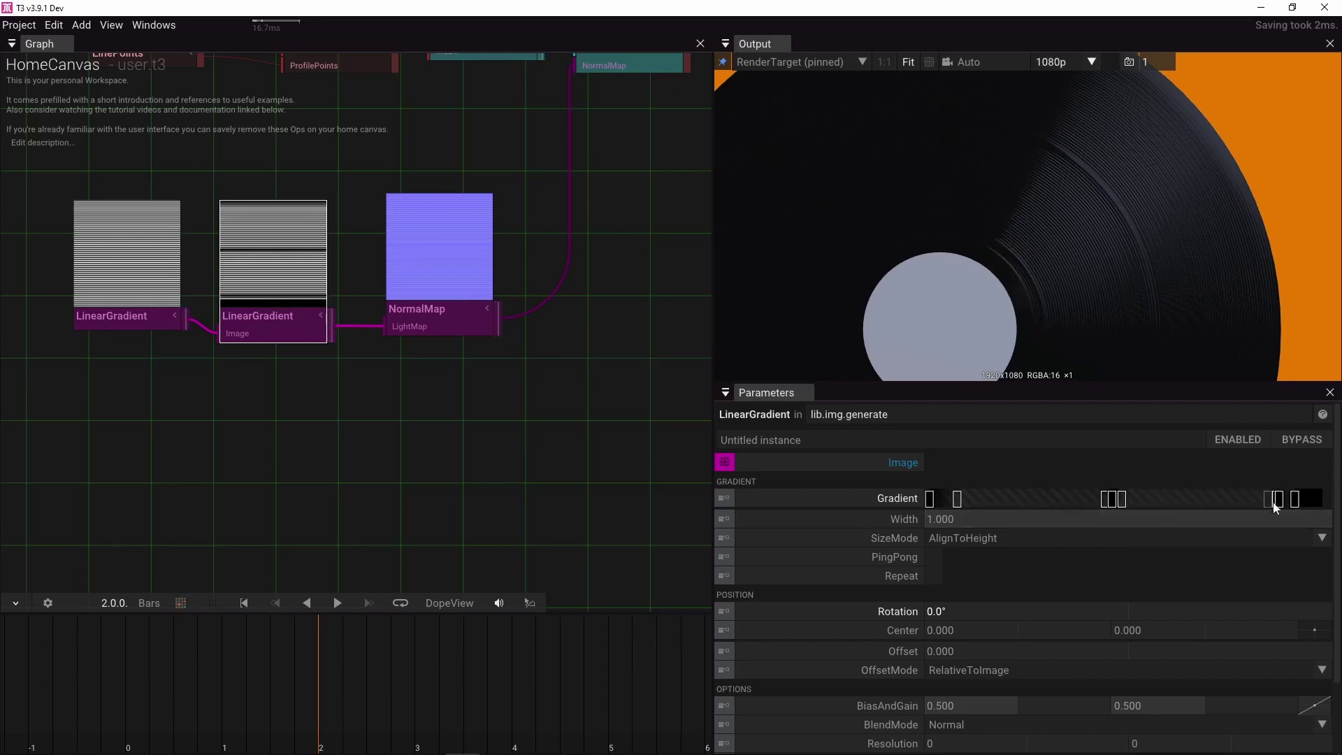
mouse_move(1294, 505)
left_mouse_down()
mouse_move(1311, 504)
mouse_move(1290, 507)
left_mouse_up()
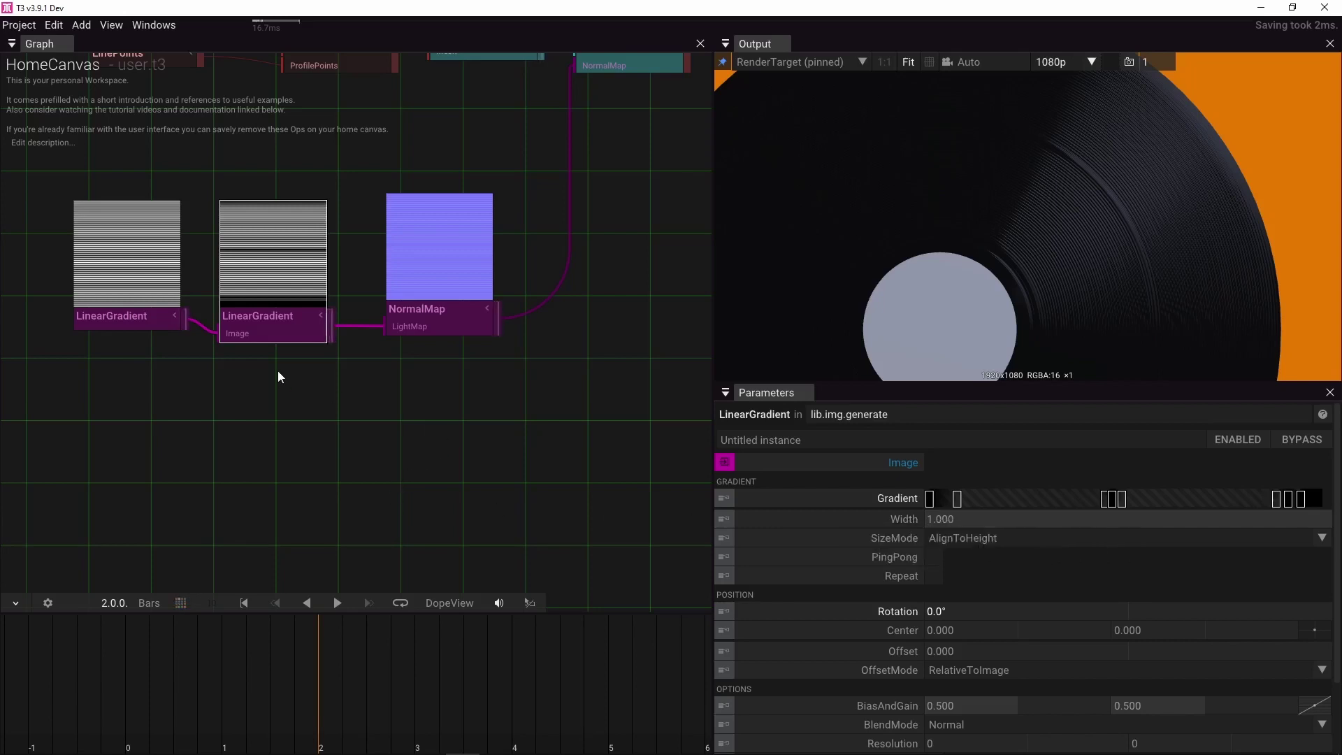
Move the transparent stop before the closing black stops to about 86% of the Gradient for a longer fade.
scroll(278, 374, "up", 3)
scroll(359, 420, "up", 3)
scroll(359, 418, "up", 1)
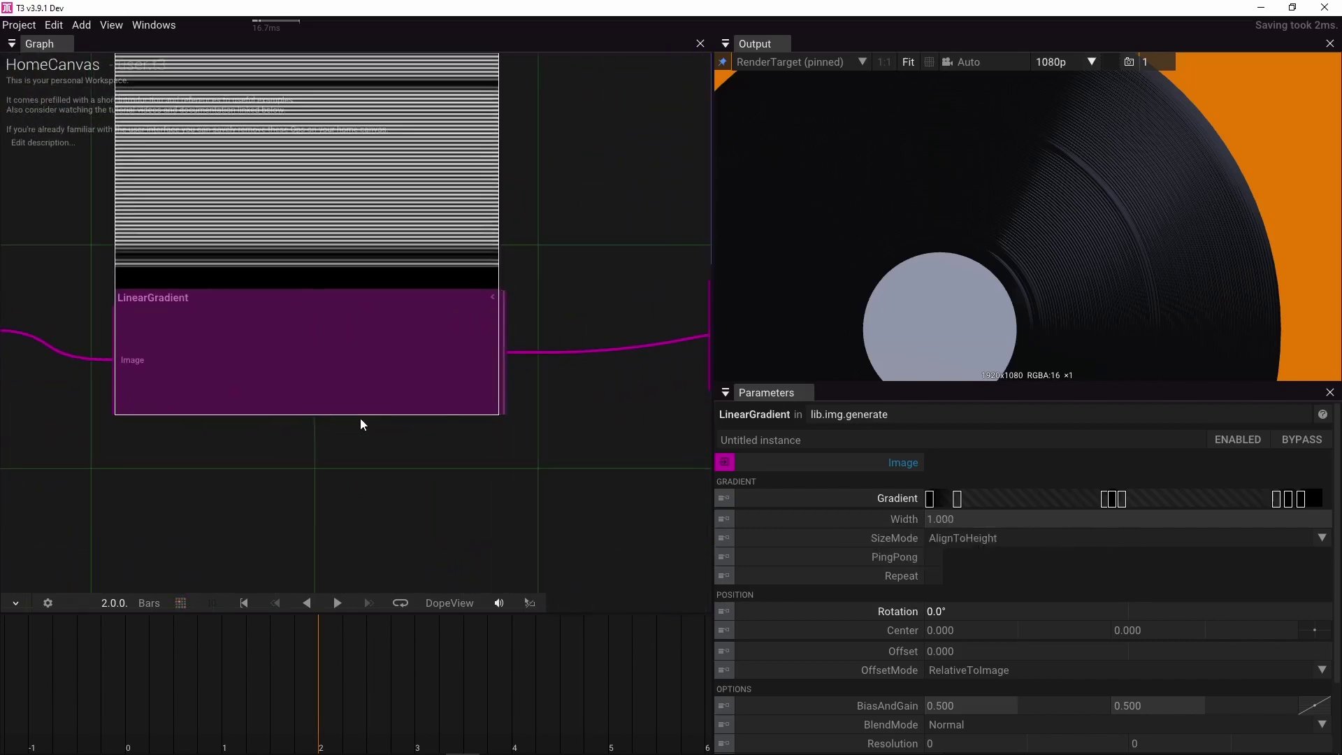
left_click_drag(586, 292, 576, 372)
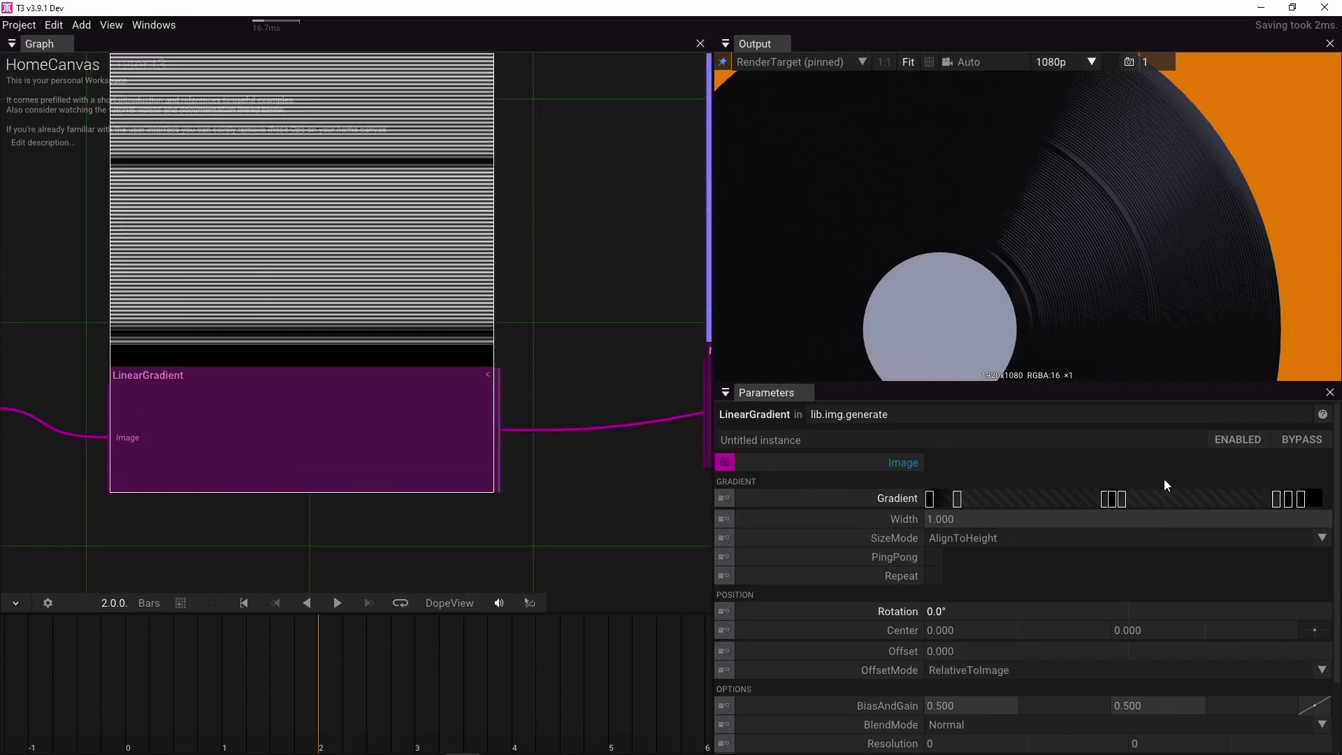
mouse_move(1278, 498)
left_mouse_down()
mouse_move(1218, 501)
mouse_move(1288, 498)
left_mouse_up()
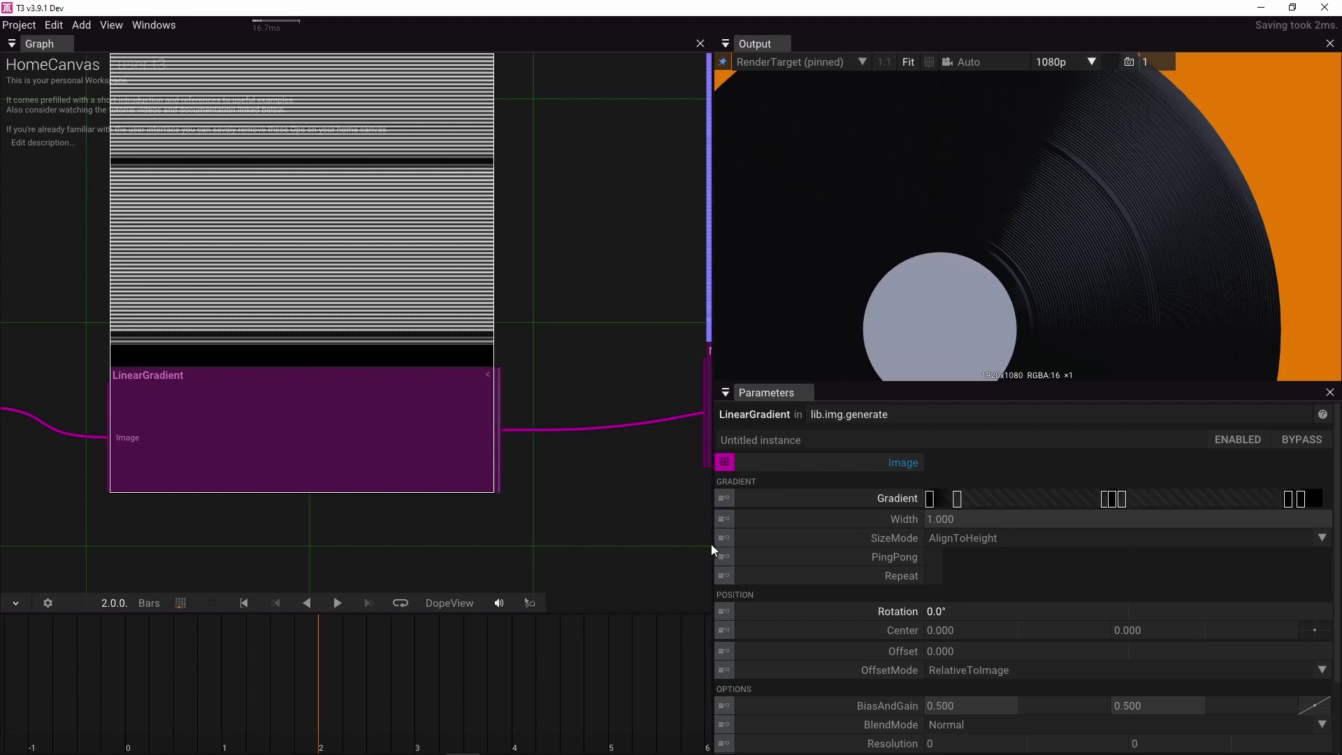
left_click_drag(711, 544, 343, 540)
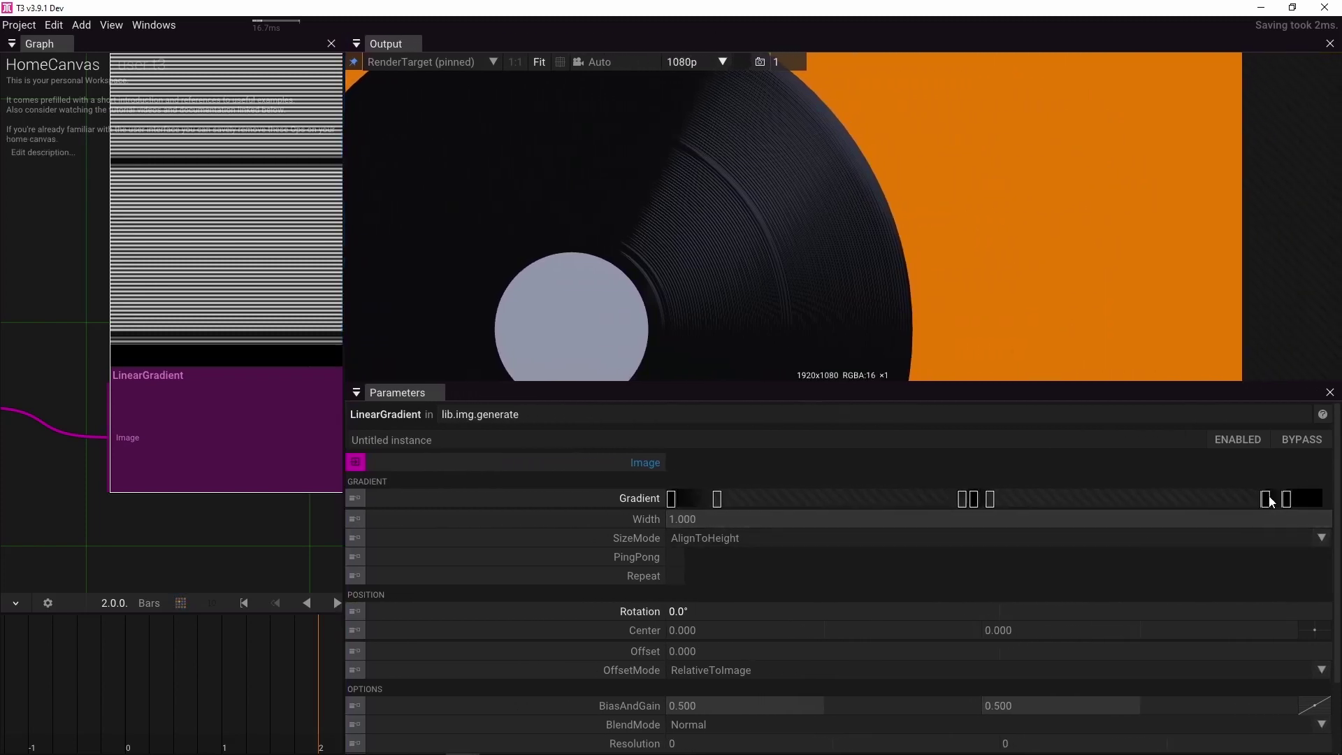
left_click_drag(1269, 501, 1229, 505)
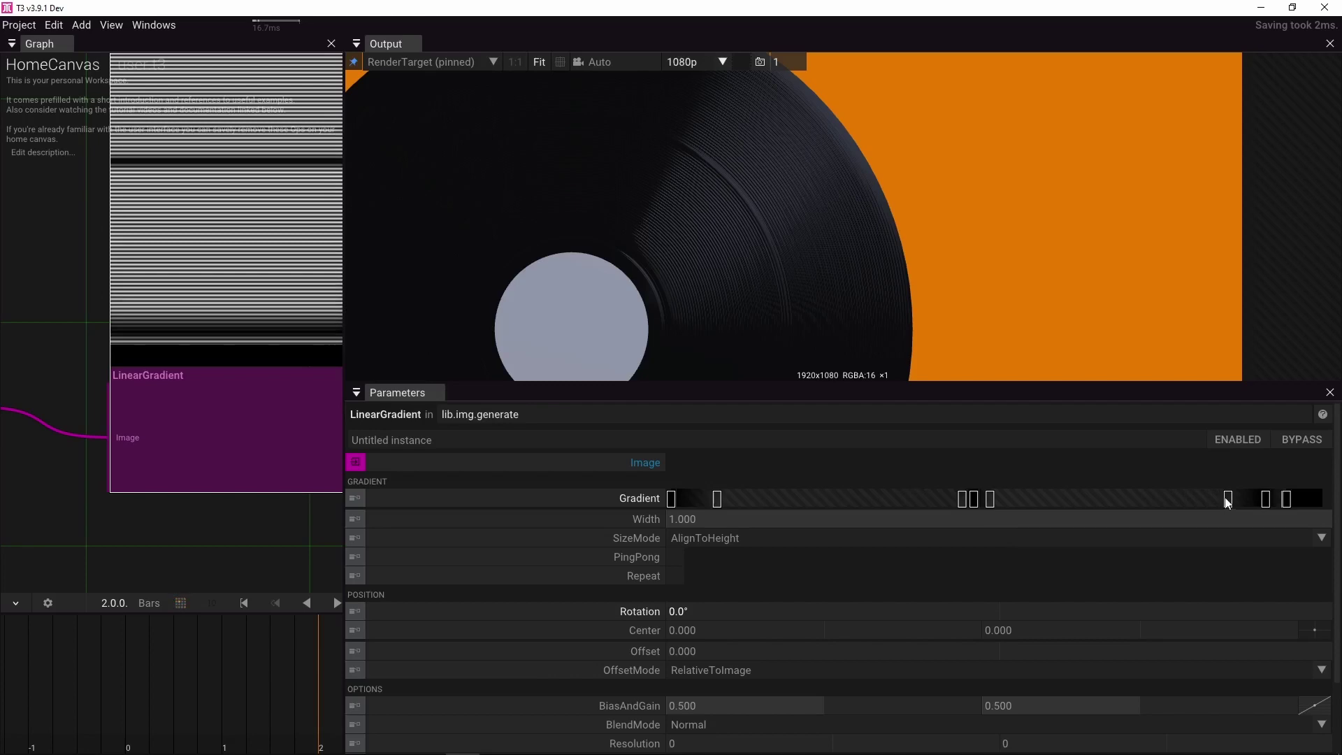
Add a black stop with 0.47 alpha at about 63% of the Gradient and a fully transparent stop at about 70%.
left_click(1083, 499)
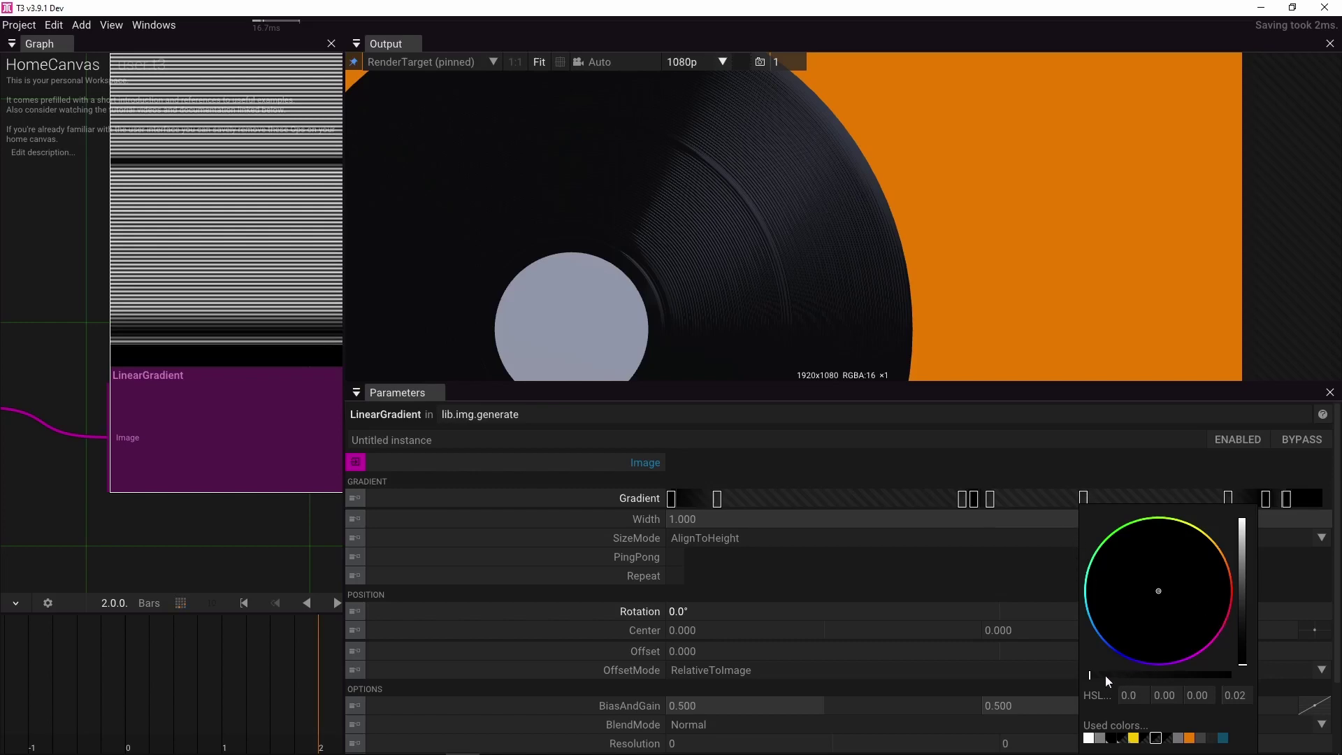
left_click_drag(1094, 677, 1155, 674)
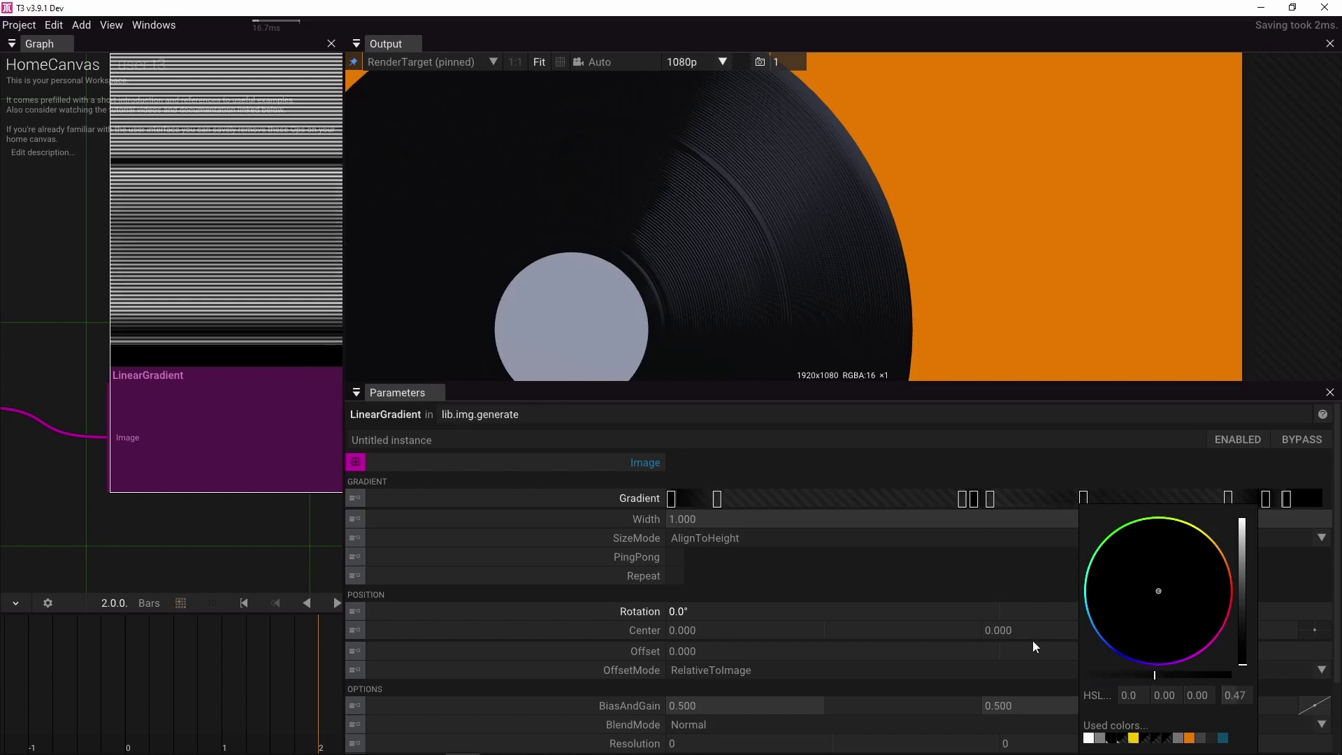
left_click(1106, 498)
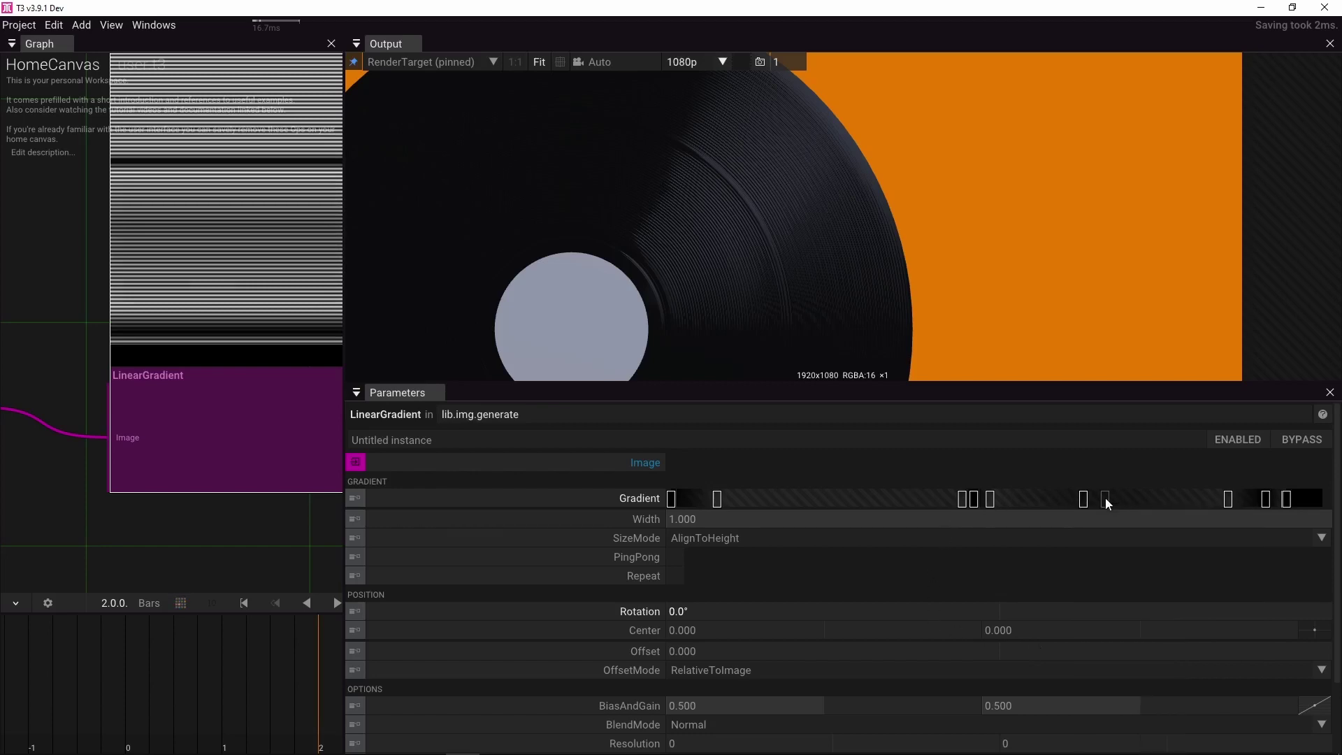
mouse_move(1108, 503)
left_mouse_down()
mouse_move(1154, 500)
mouse_move(1127, 504)
left_mouse_up()
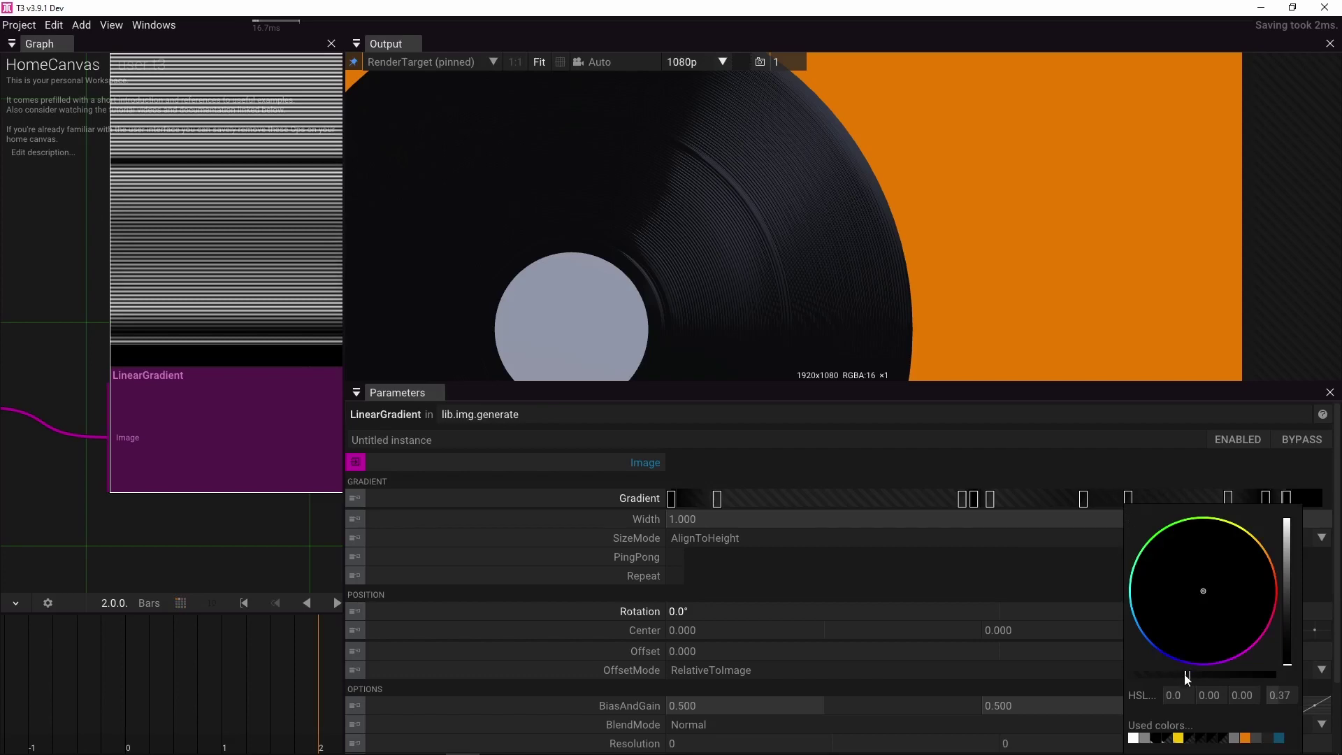
left_click_drag(1186, 677, 1116, 680)
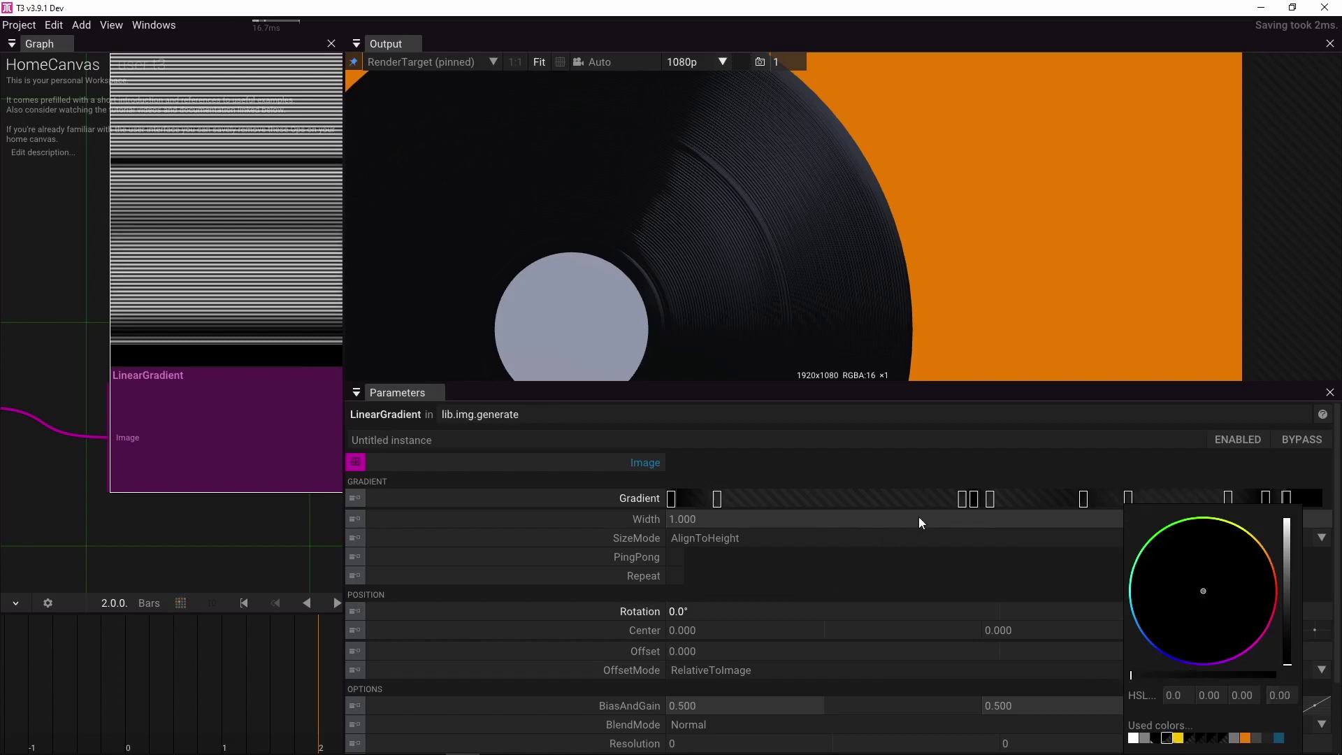
Add a black stop with 0.55 alpha at about 22% of the Gradient and a fully transparent stop at about 26%.
left_click(816, 496)
left_click(816, 499)
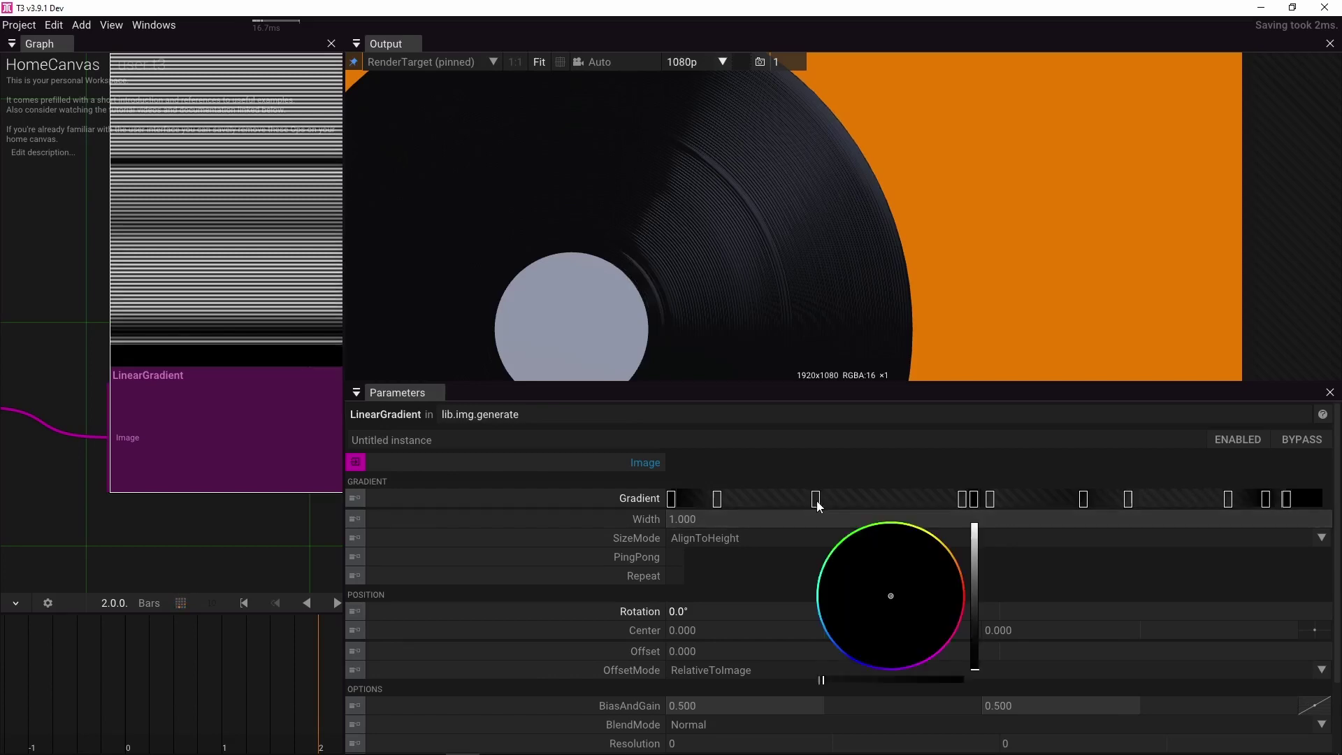
left_click_drag(860, 680, 889, 676)
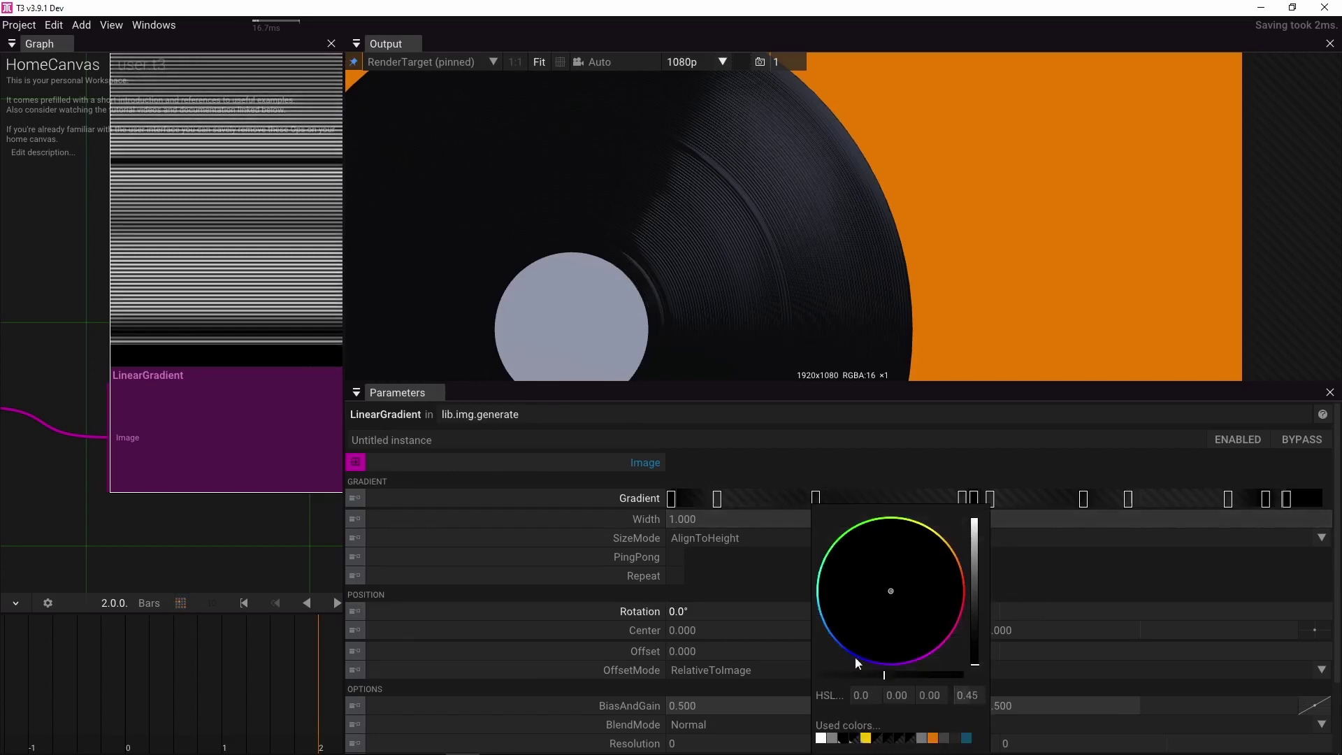
left_click(838, 497)
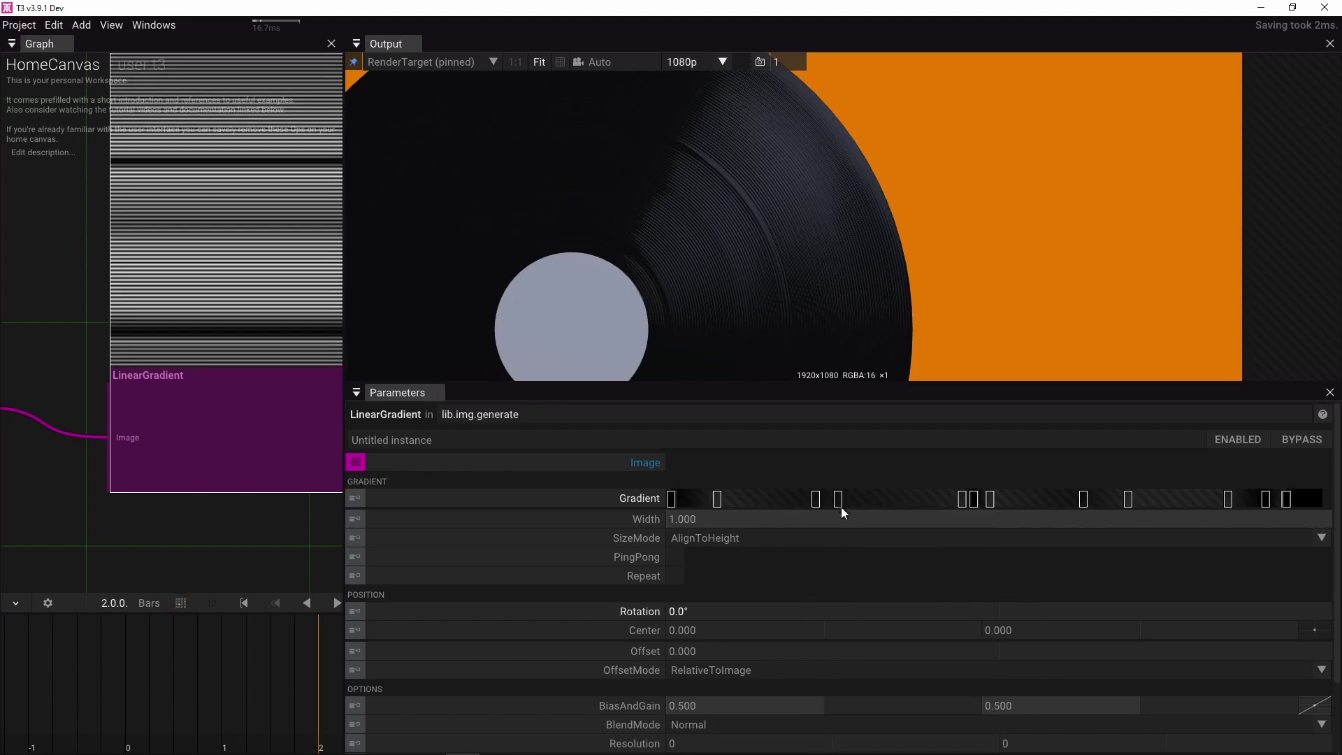
left_click(838, 499)
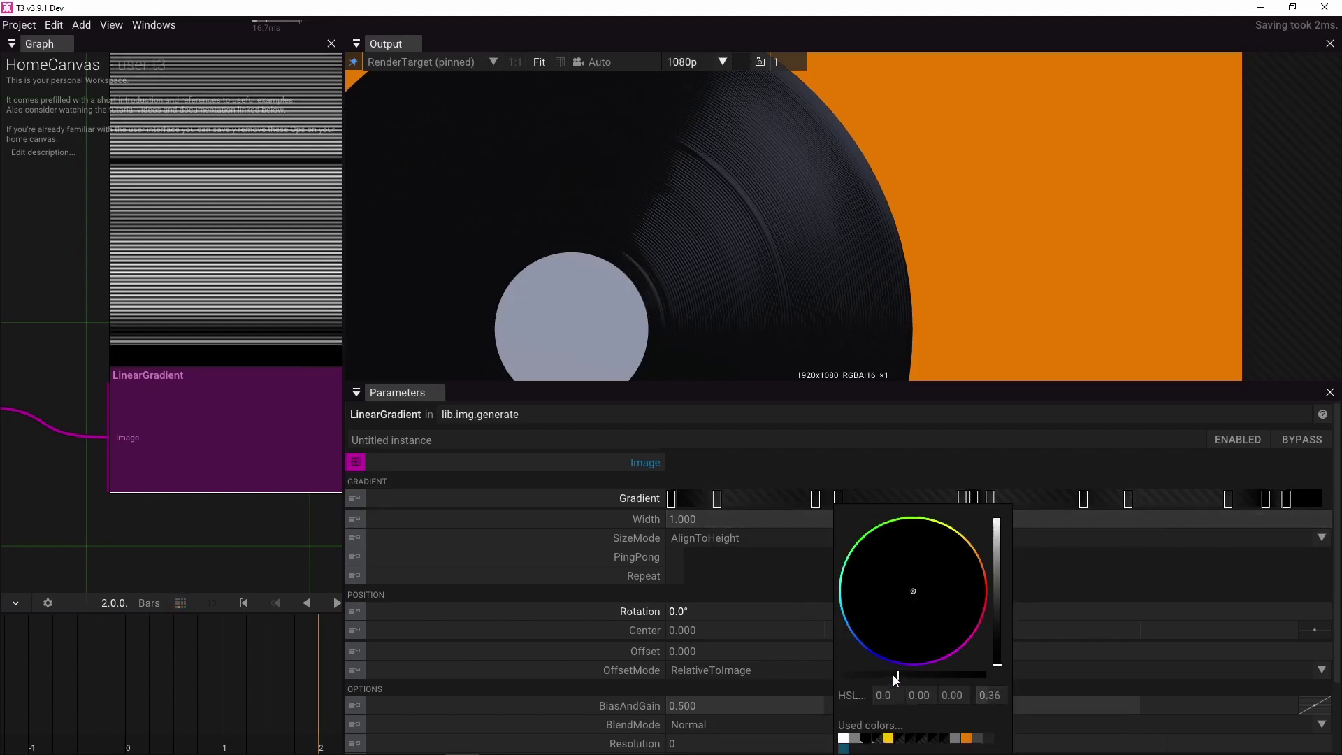
left_click_drag(895, 676, 825, 676)
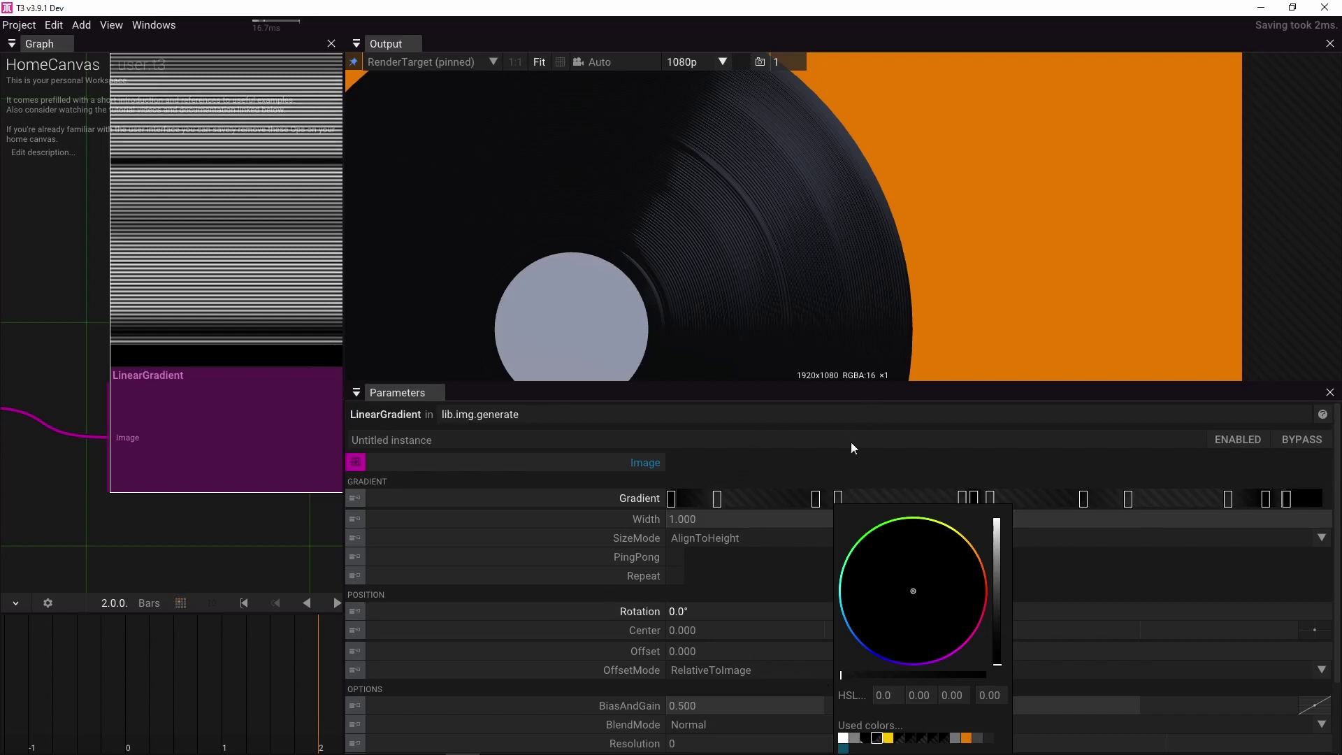
left_click(818, 500)
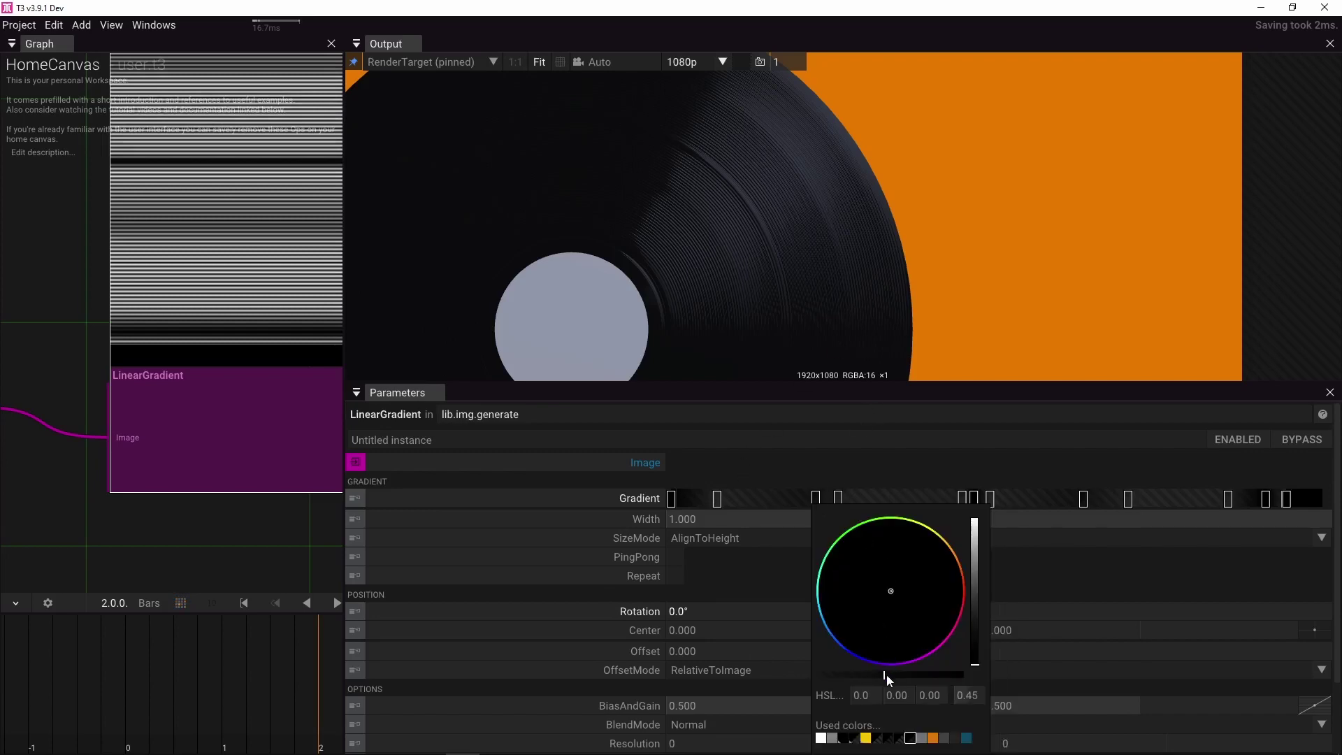
mouse_move(886, 673)
left_mouse_down()
mouse_move(866, 672)
mouse_move(901, 677)
left_mouse_up()
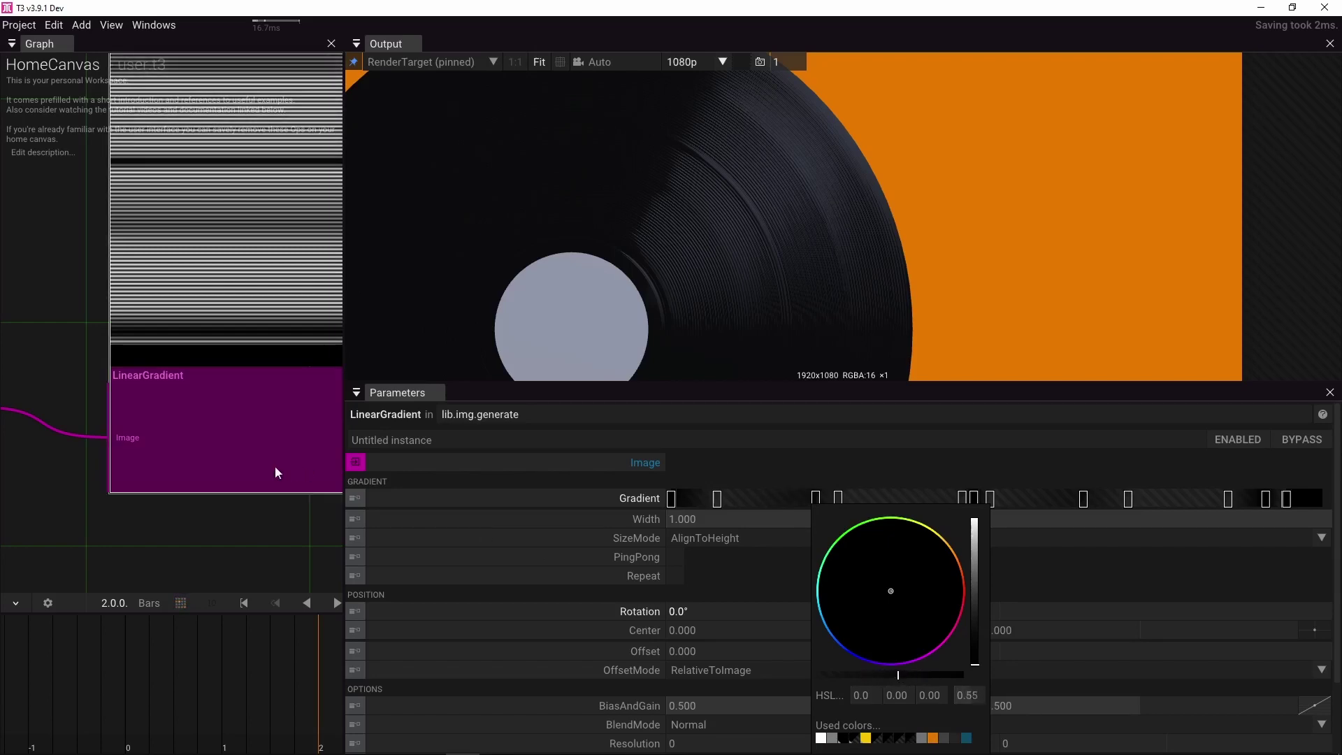
Show the render at 1:1 and move the Gradient's opening black stop to about 4%.
scroll(237, 443, "down", 1)
scroll(757, 264, "down", 3)
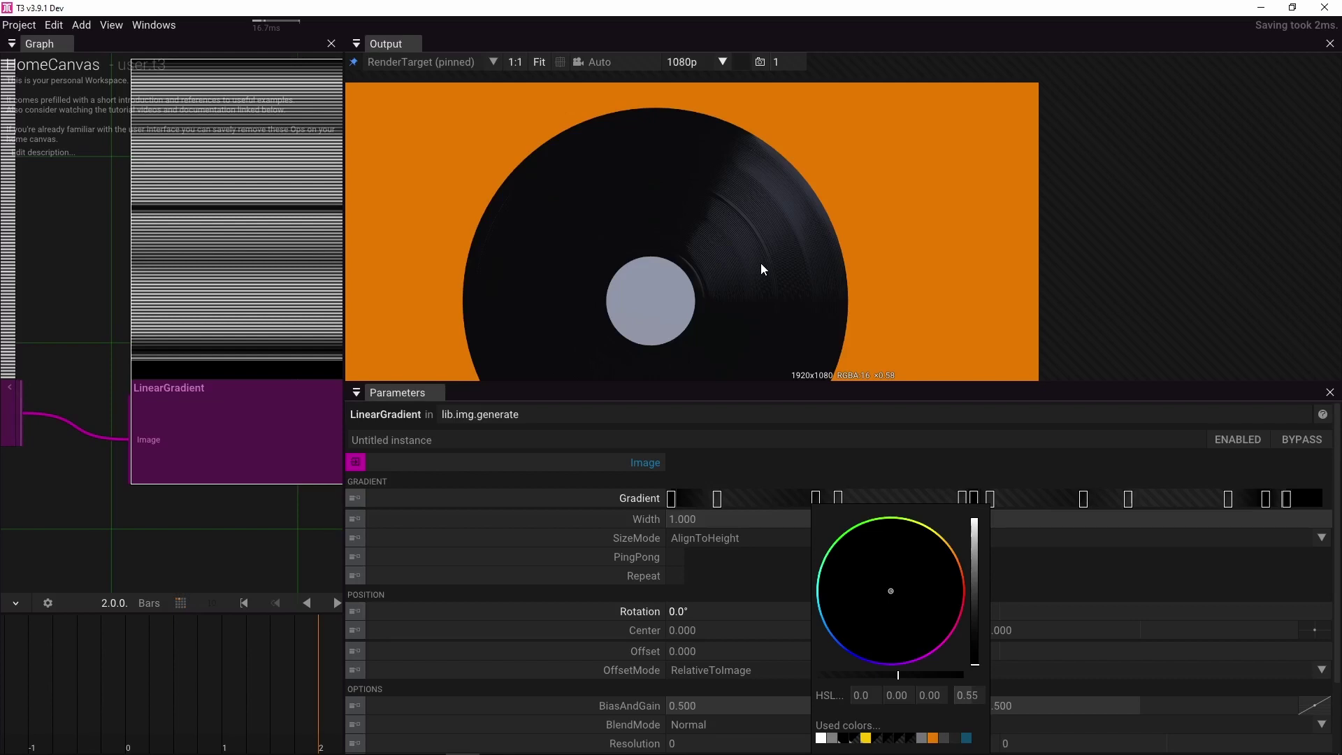
left_click_drag(648, 263, 867, 228)
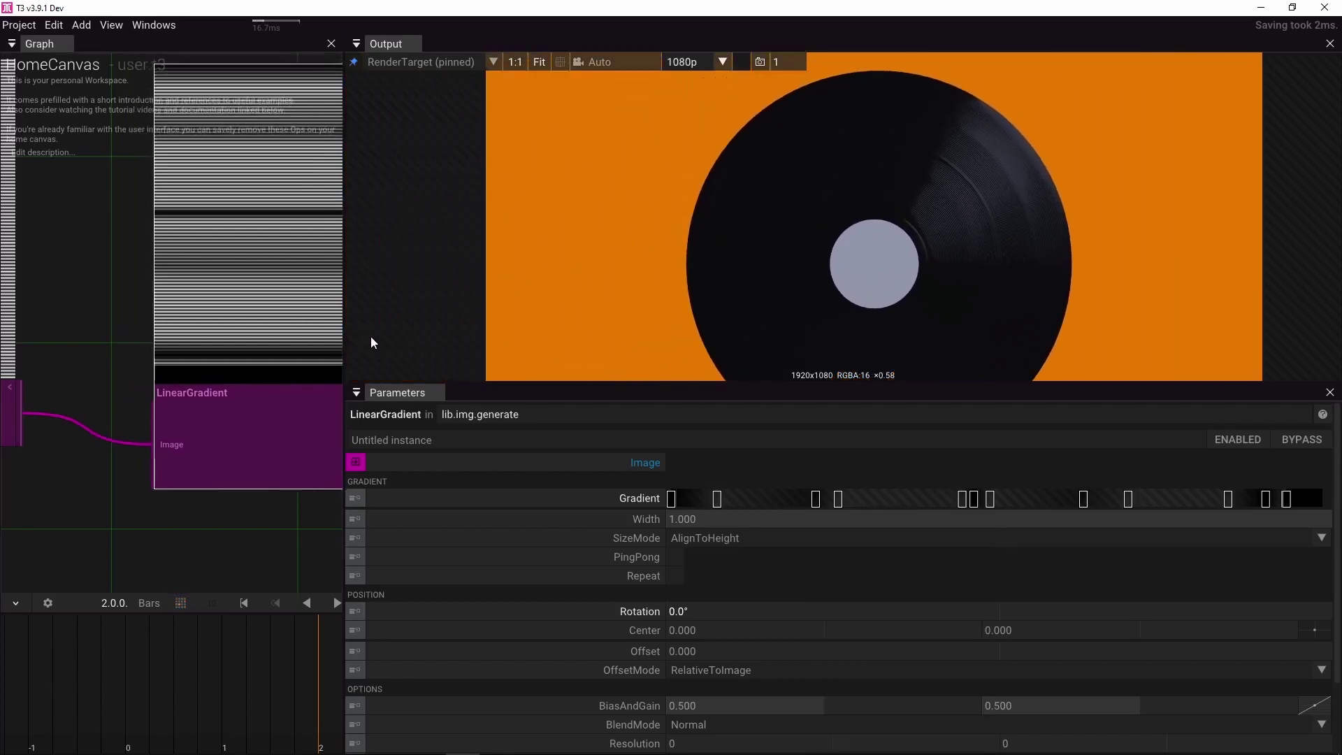
left_click_drag(348, 341, 681, 293)
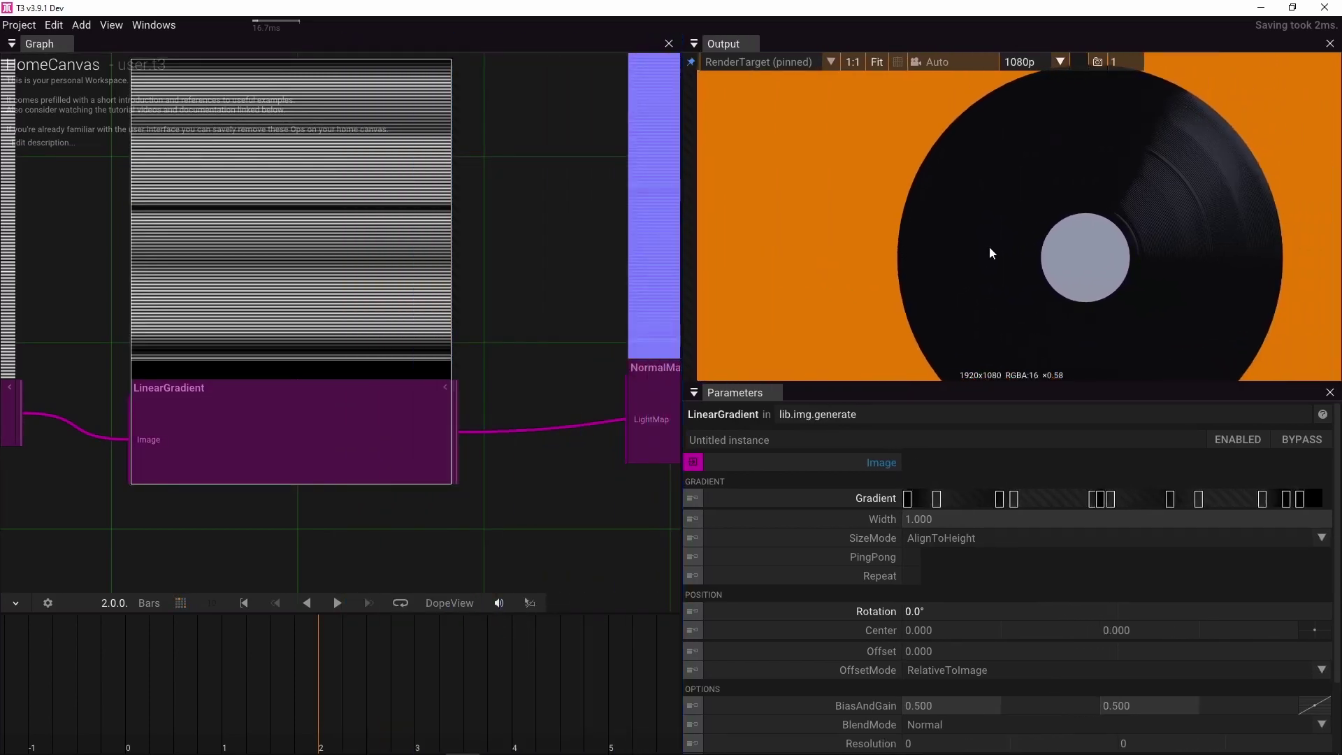
left_click(854, 61)
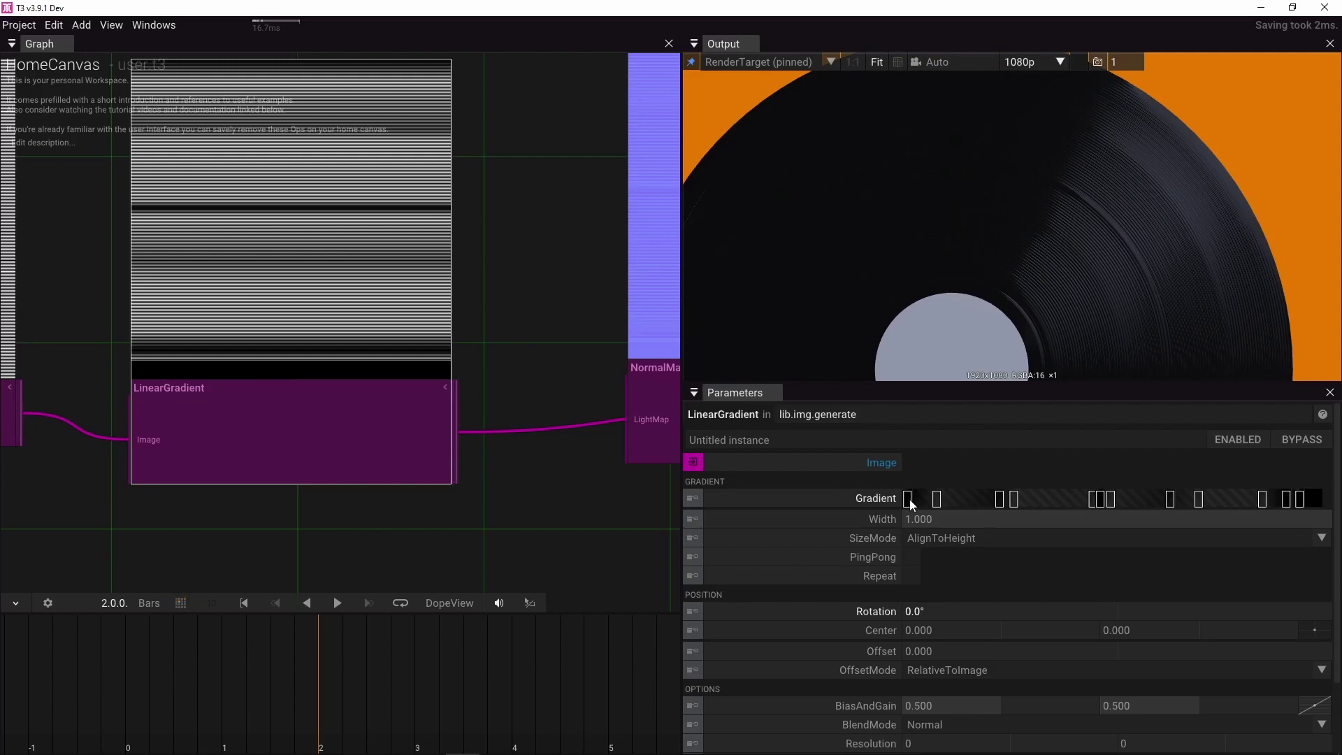
mouse_move(910, 502)
left_mouse_down()
mouse_move(934, 505)
mouse_move(912, 509)
mouse_move(924, 509)
left_mouse_up()
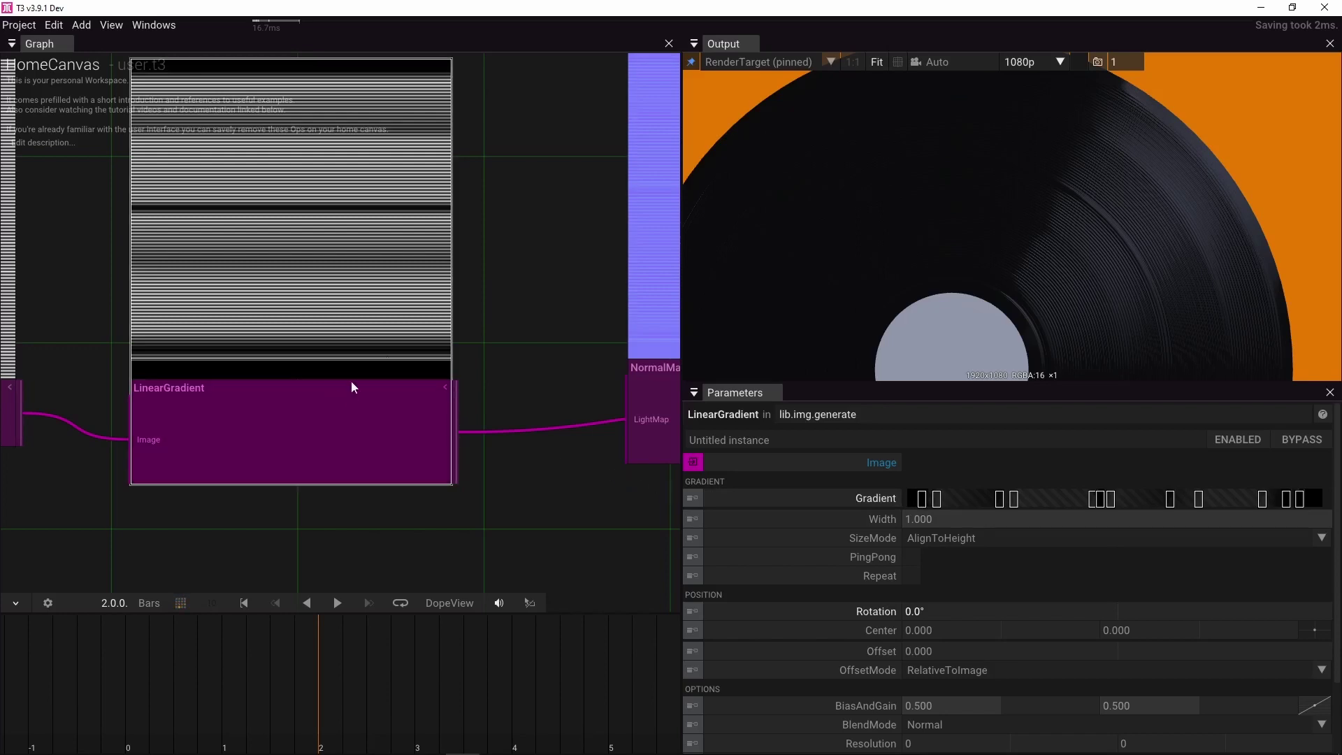
Deselect the second LinearGradient so that no node in the graph is selected.
scroll(562, 273, "down", 3)
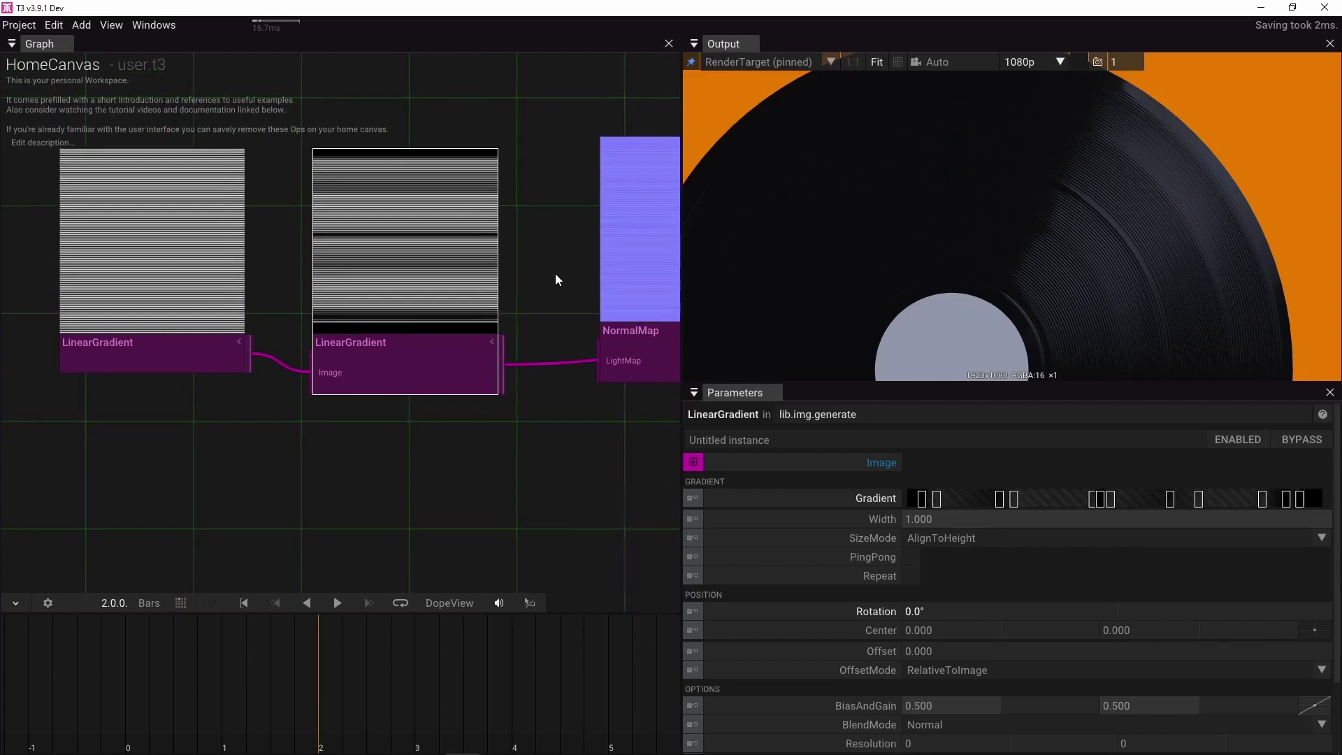
left_click_drag(555, 274, 379, 299)
scroll(379, 299, "down", 2)
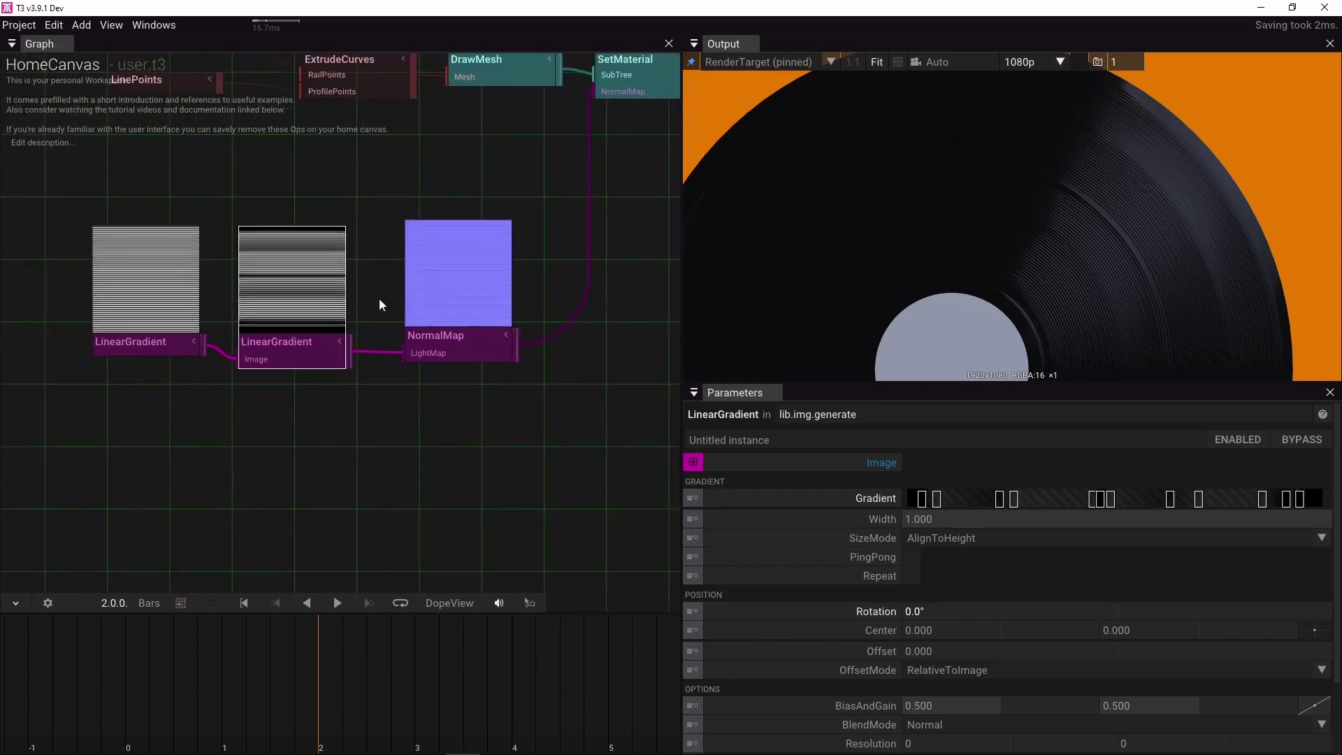
scroll(489, 371, "down", 2)
left_click(590, 454)
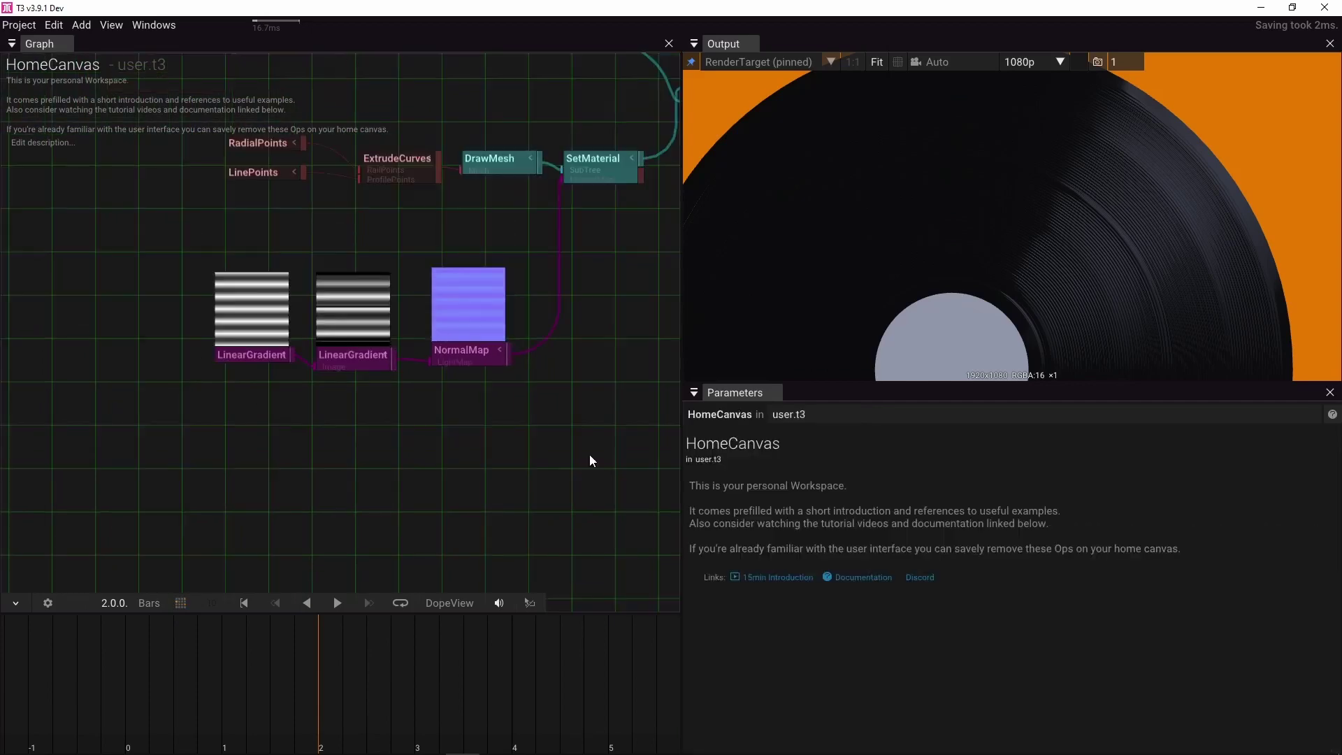
Try rotating the Group about its Y axis by -2° and about its Z axis, and reset the rotation.
left_click_drag(495, 419, 281, 556)
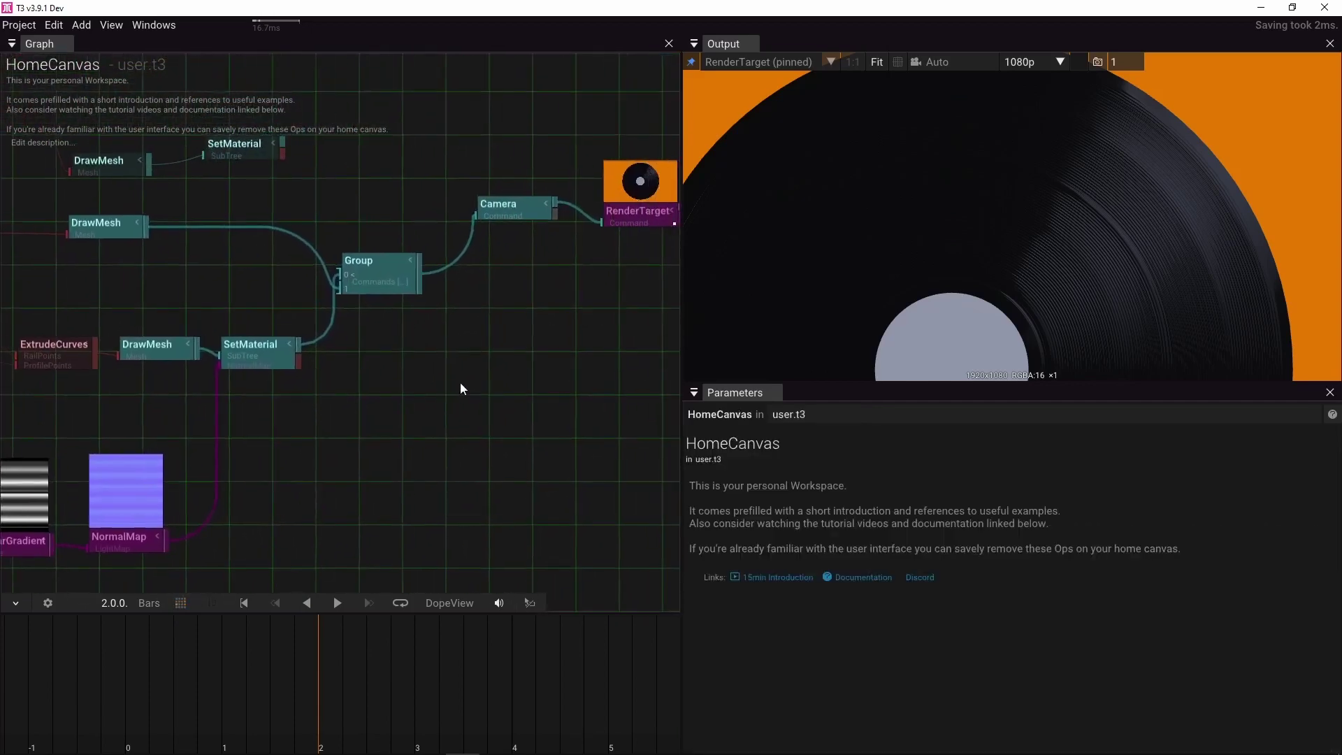
left_click_drag(462, 387, 450, 447)
scroll(502, 349, "up", 2)
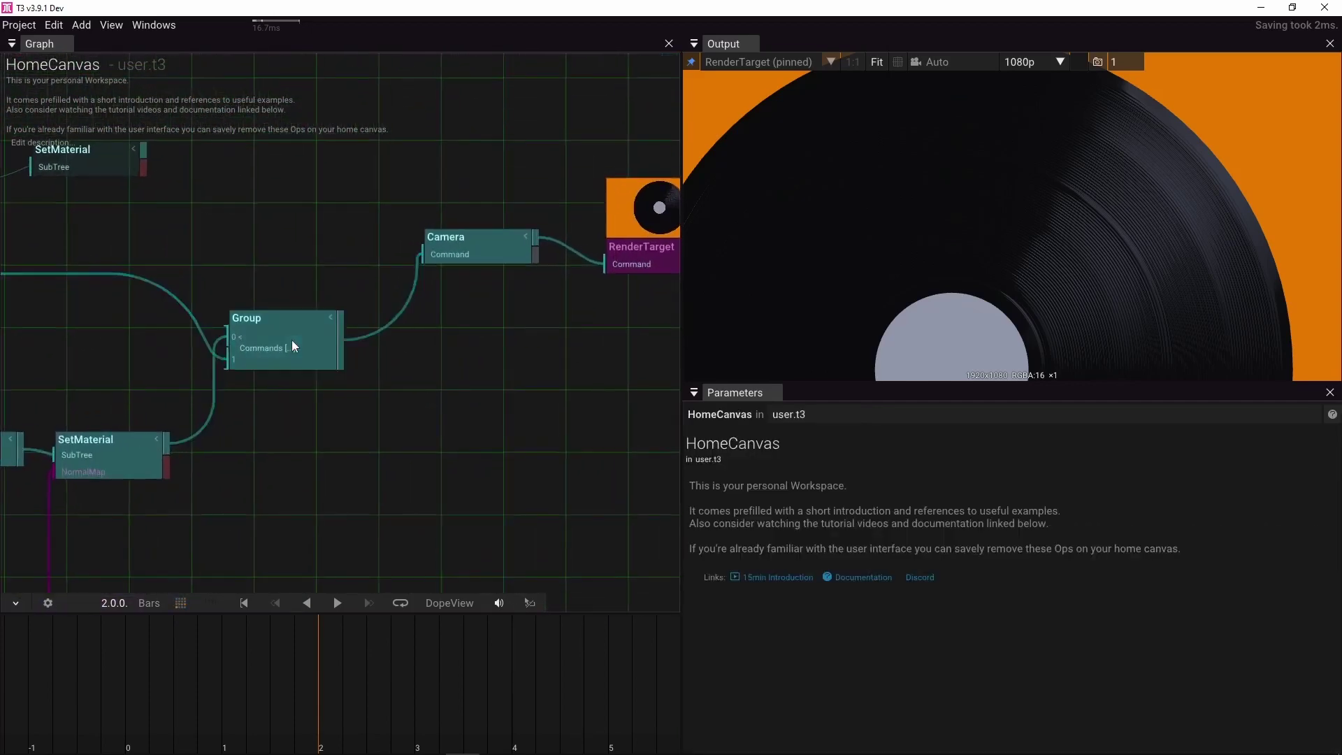
left_click(292, 340)
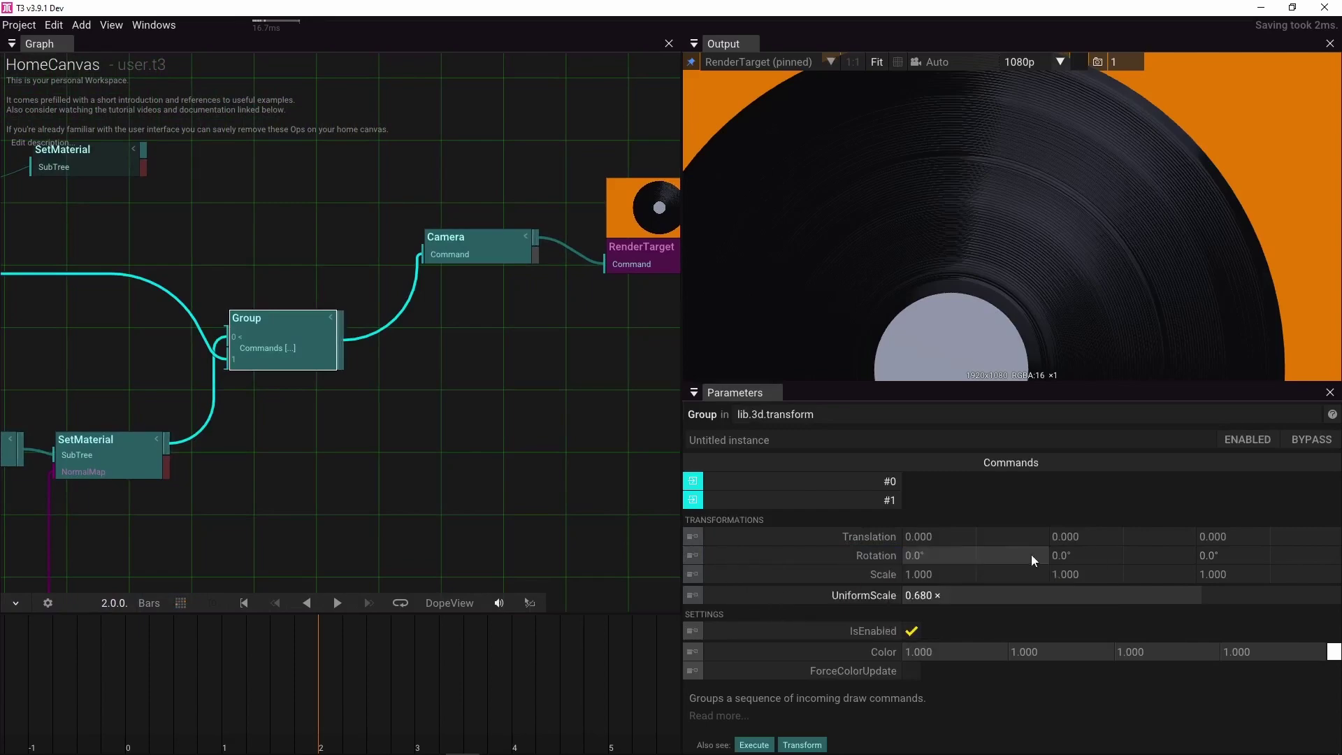
mouse_move(1069, 557)
left_mouse_down()
mouse_move(1094, 560)
mouse_move(1067, 556)
mouse_move(1086, 577)
left_mouse_up()
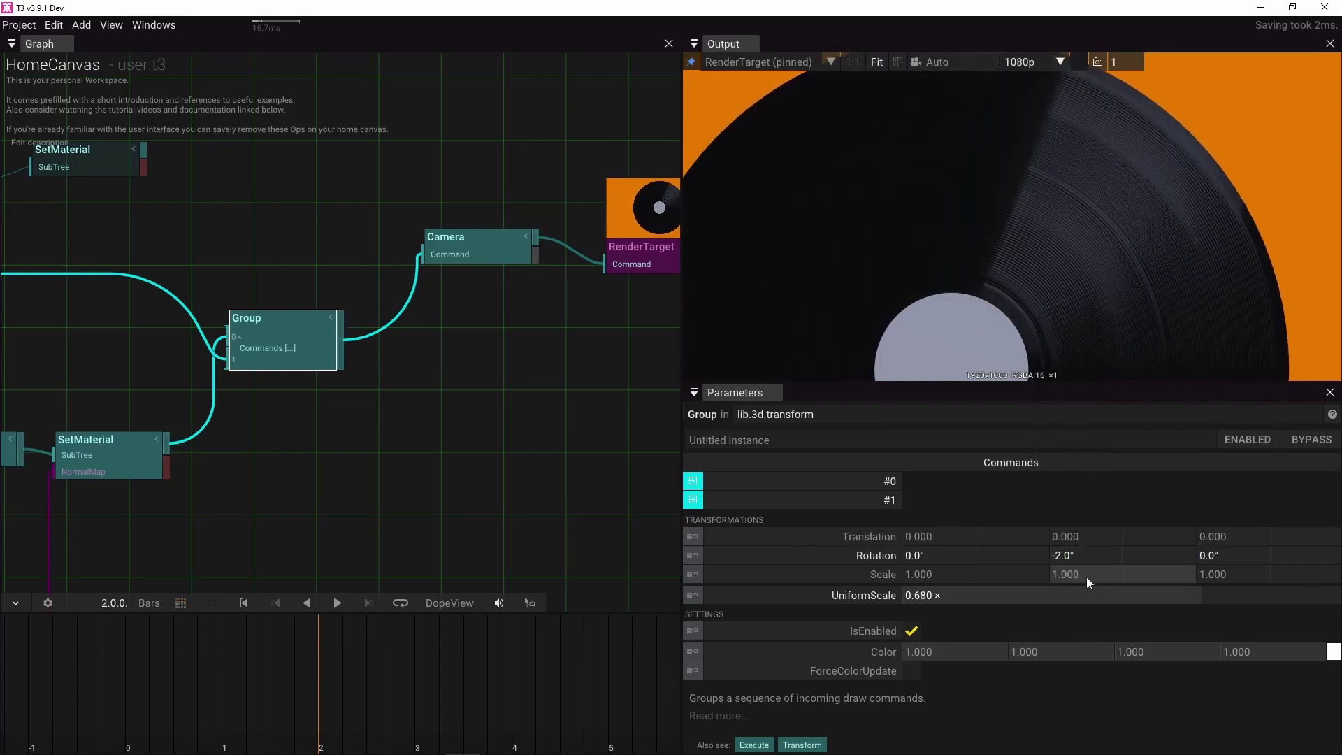
left_click_drag(1251, 553, 1300, 552)
left_click(714, 555)
Try a Group rotation of 5° on X and -25° on Z, and reset it to the default.
left_click_drag(930, 555, 968, 558)
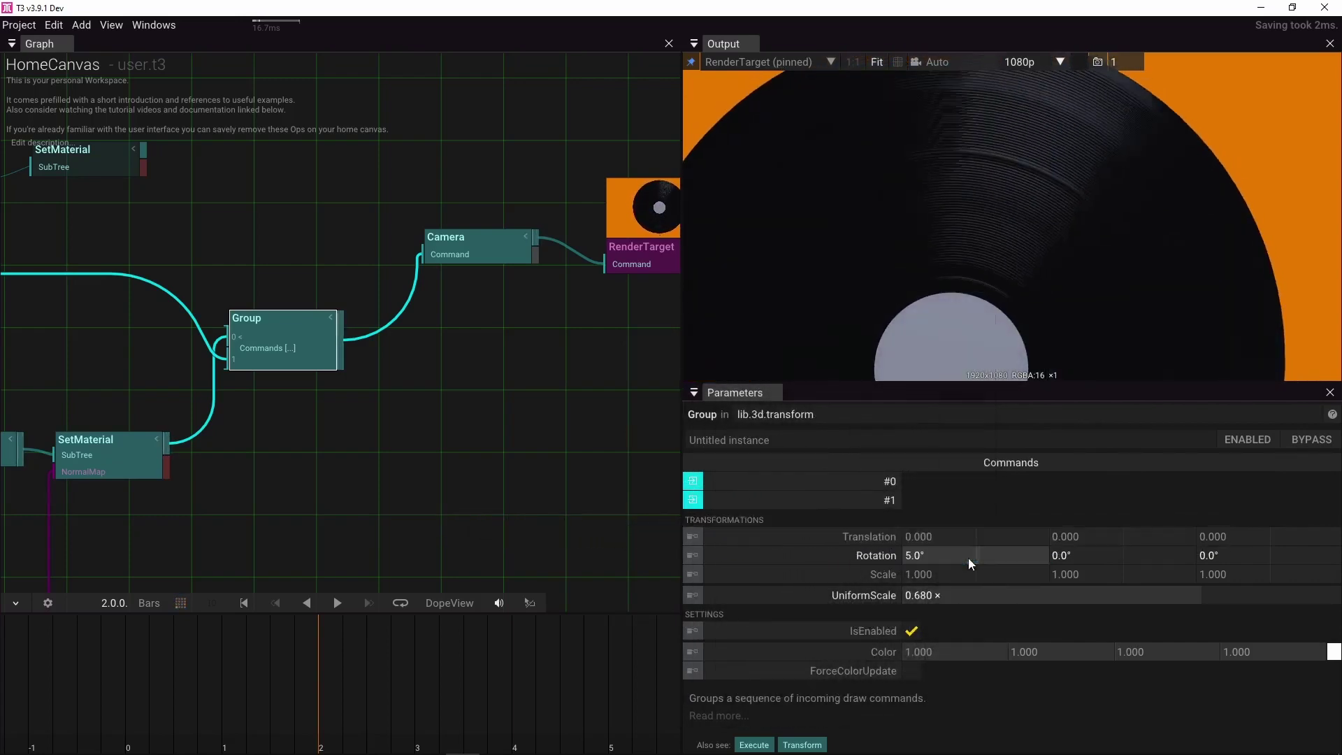
left_click_drag(1273, 563, 1220, 566)
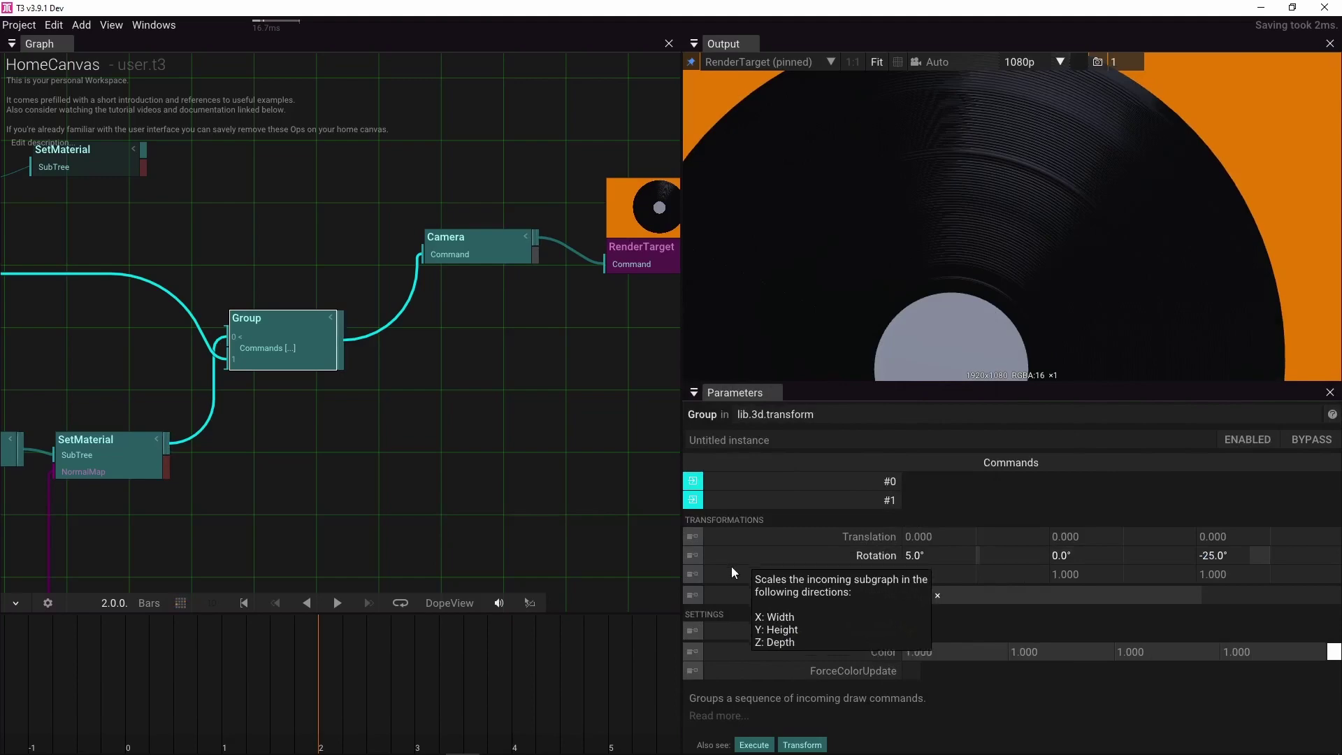
left_click(713, 555)
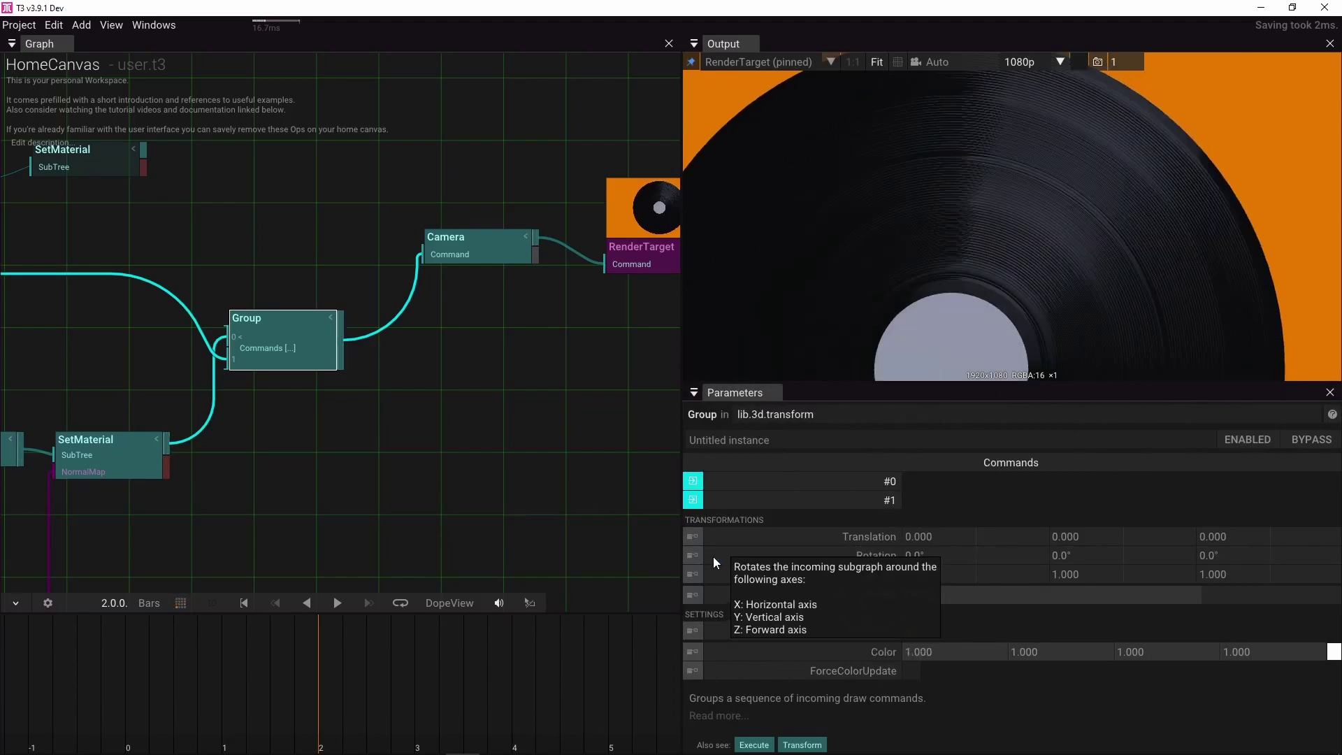
Move both LinearGradient nodes farther away from the NormalMap node to widen the gap before it.
left_click_drag(301, 563, 442, 421)
scroll(442, 421, "down", 3)
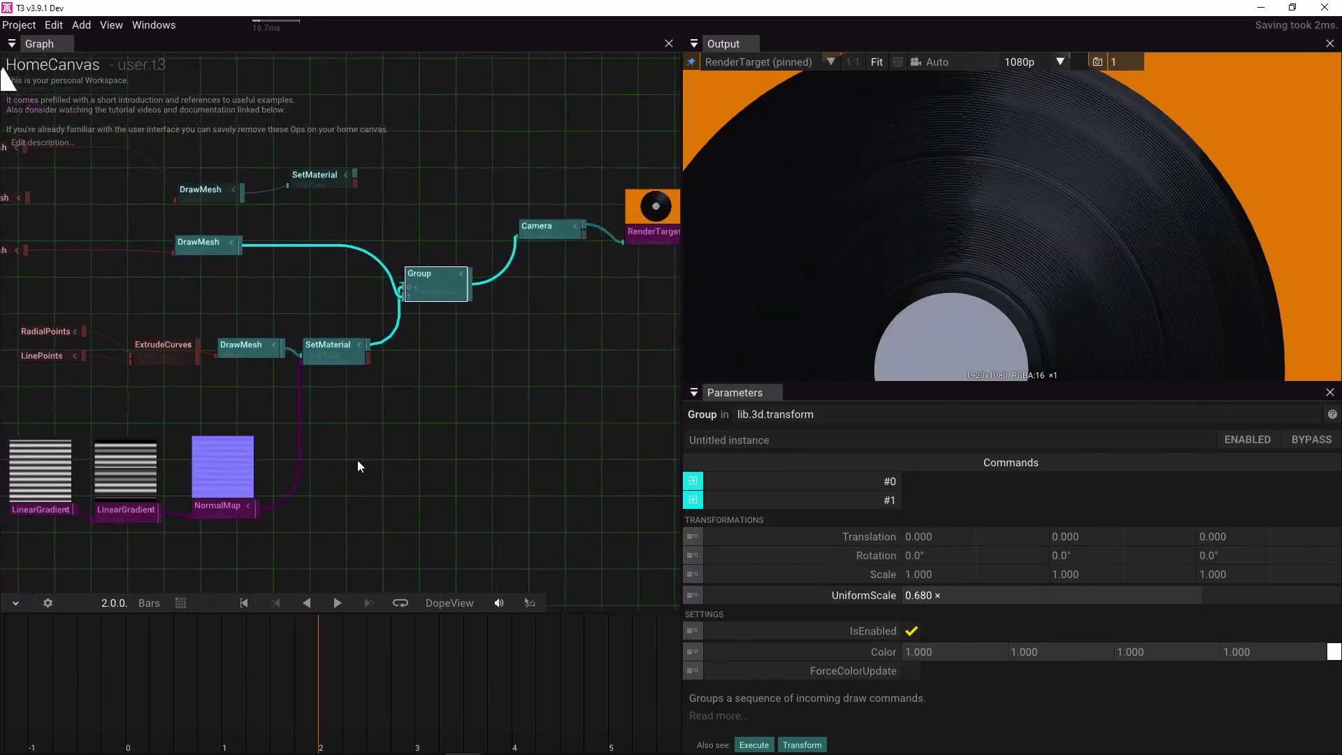
left_click_drag(295, 500, 445, 452)
scroll(445, 452, "up", 2)
left_click_drag(281, 514, 443, 508)
scroll(459, 502, "up", 2)
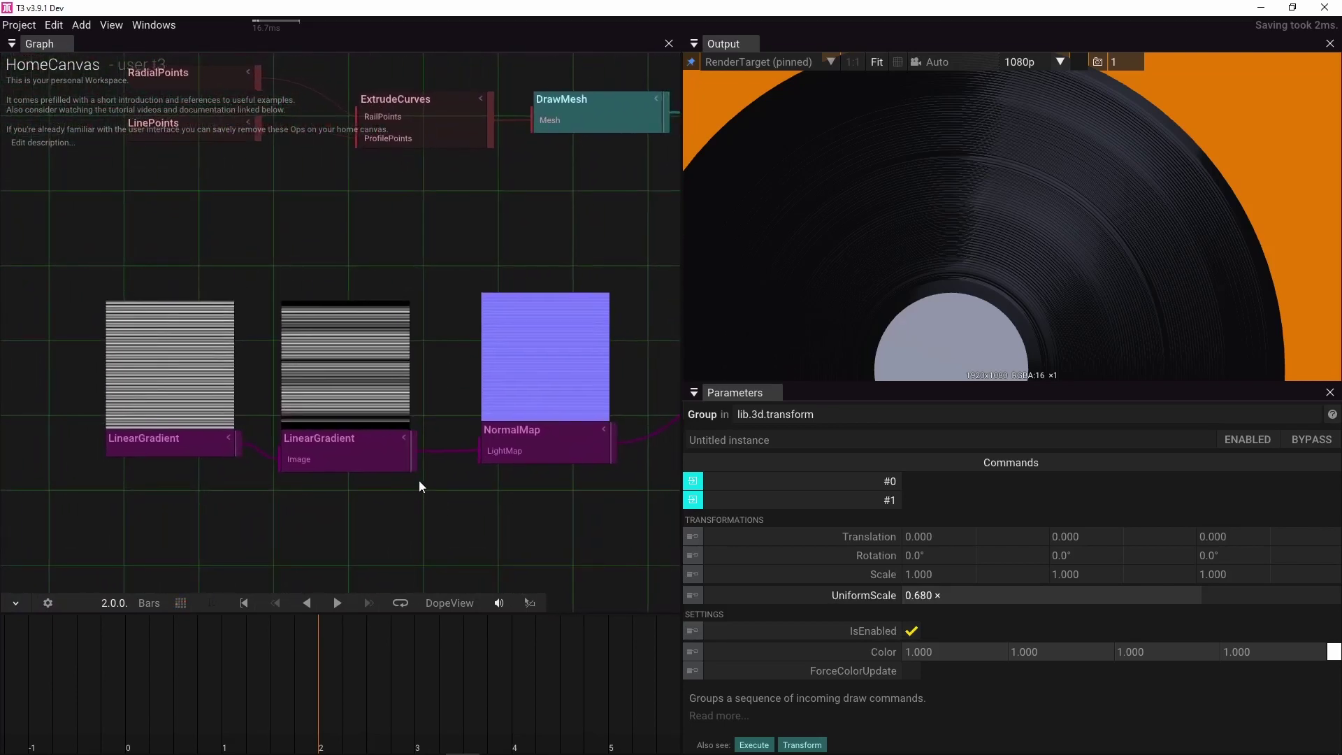
left_click_drag(190, 442, 84, 445)
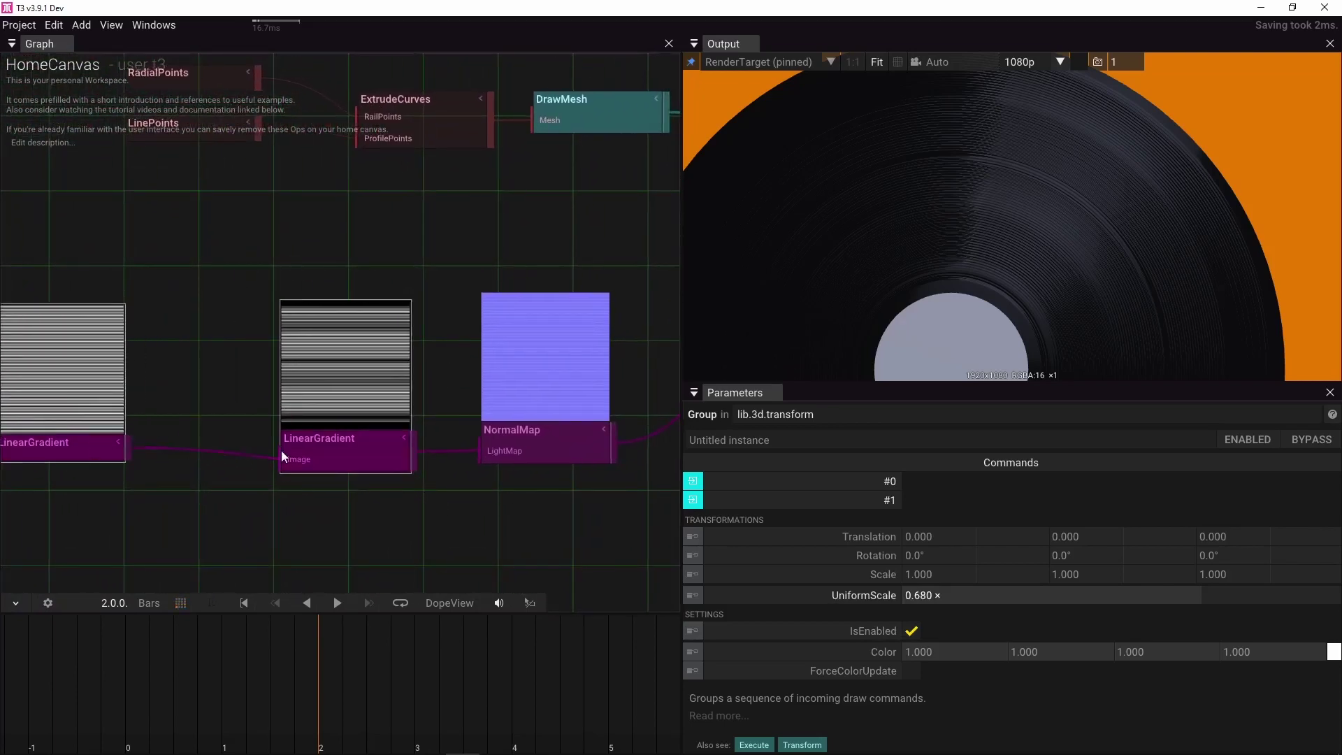
left_click_drag(339, 451, 229, 458)
Add a _FractalNoiseOld node and connect it to the Image input of the first LinearGradient.
double_click(272, 505)
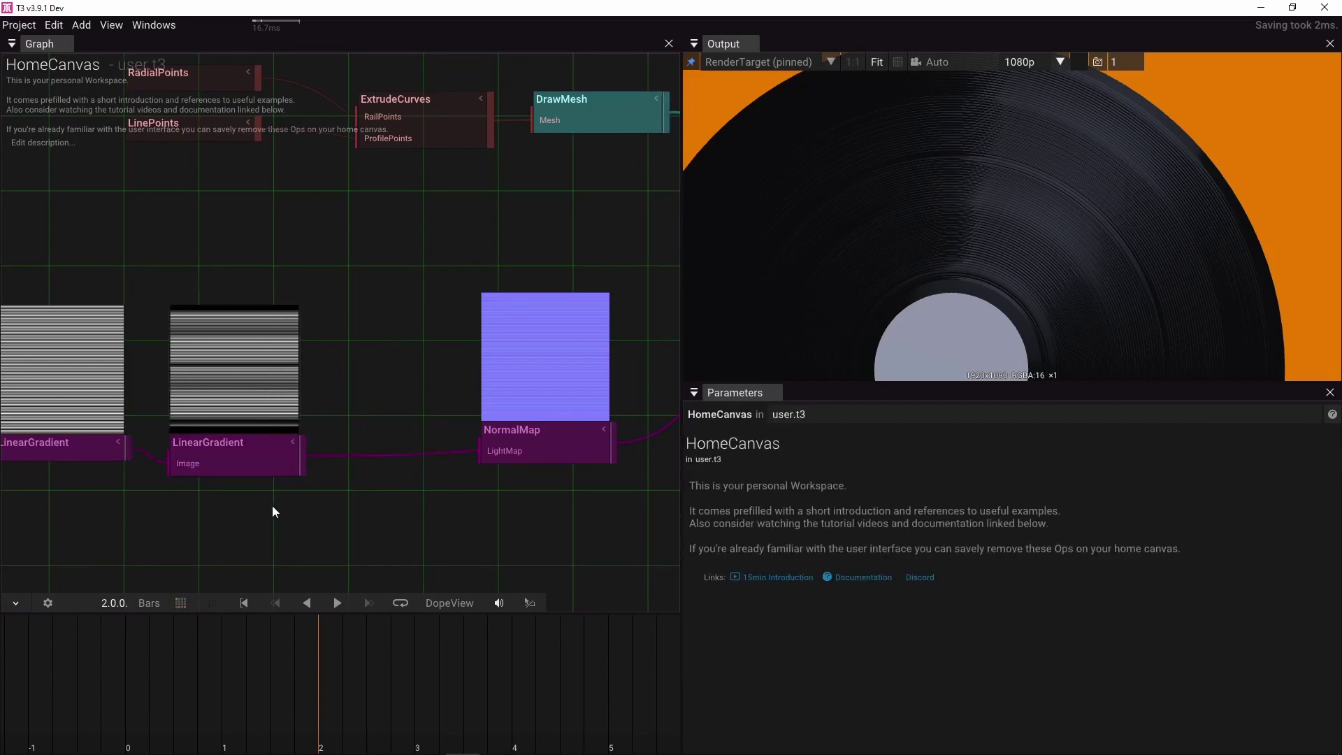
type("f")
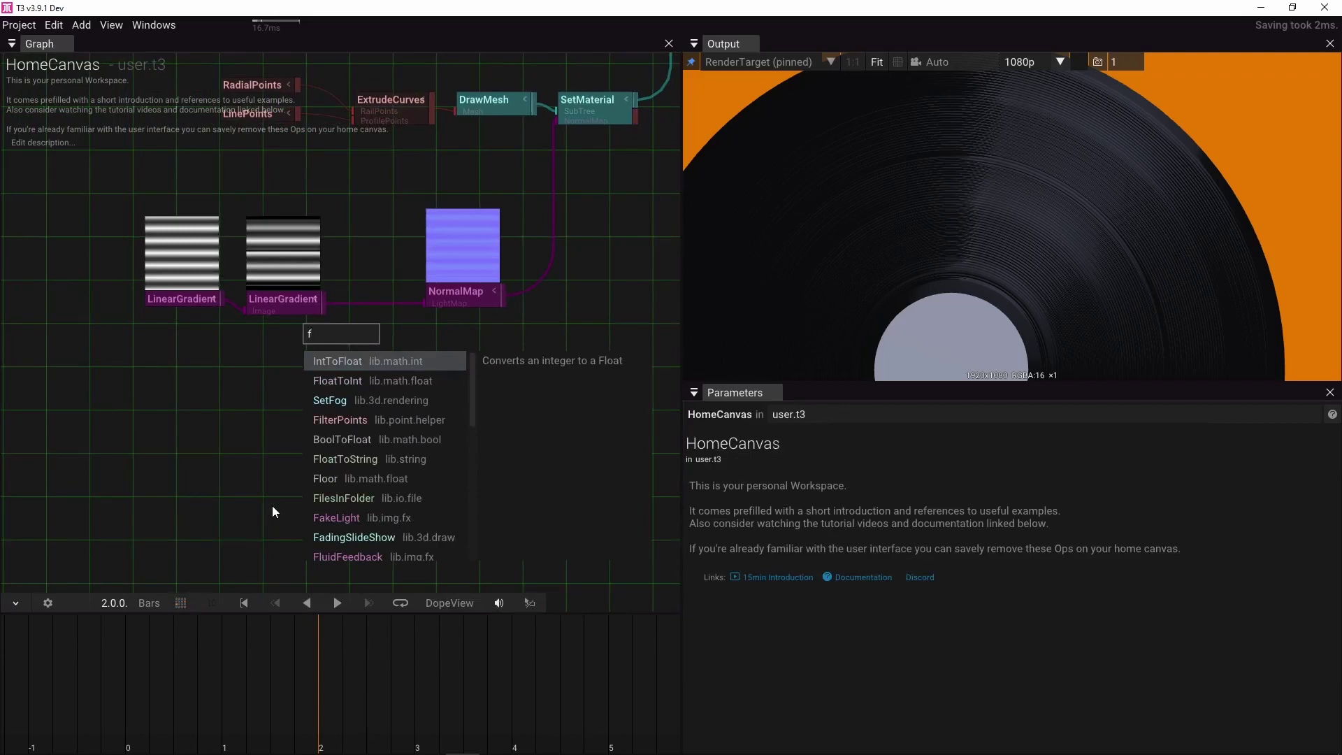
type("ra")
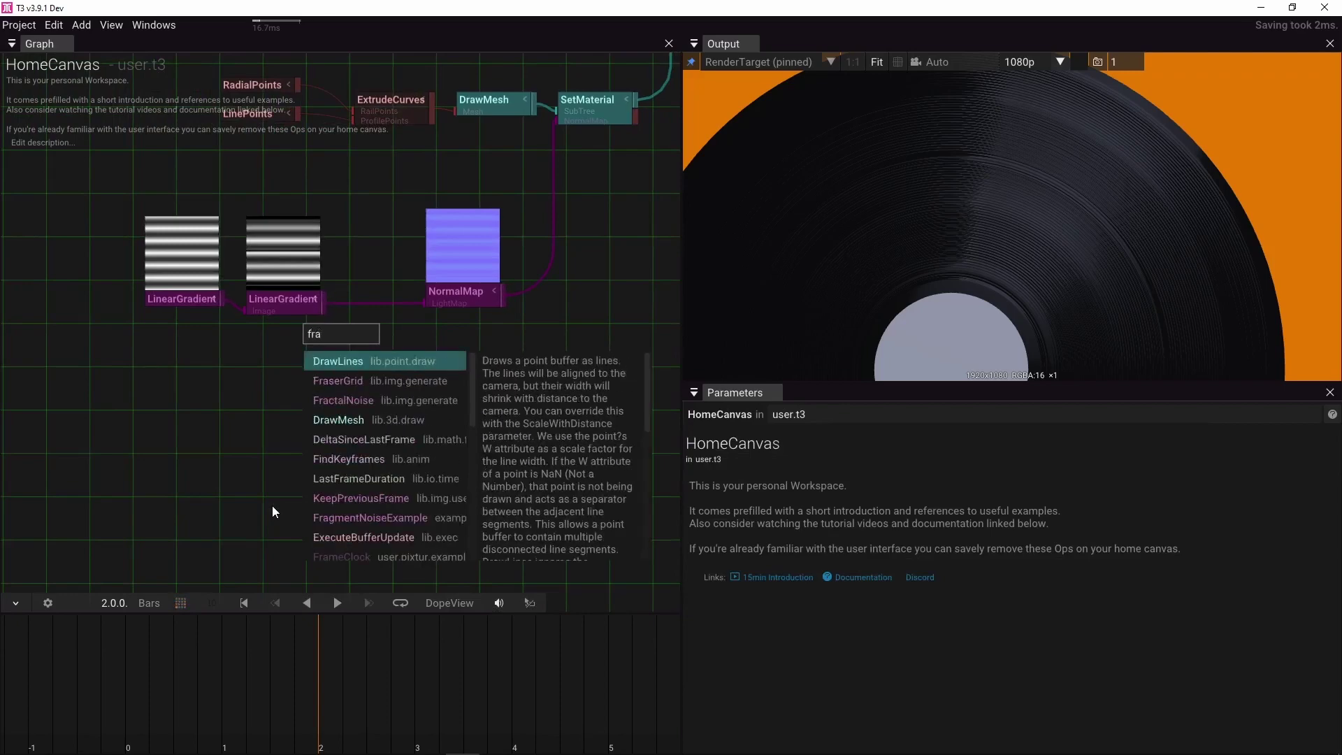
type("c")
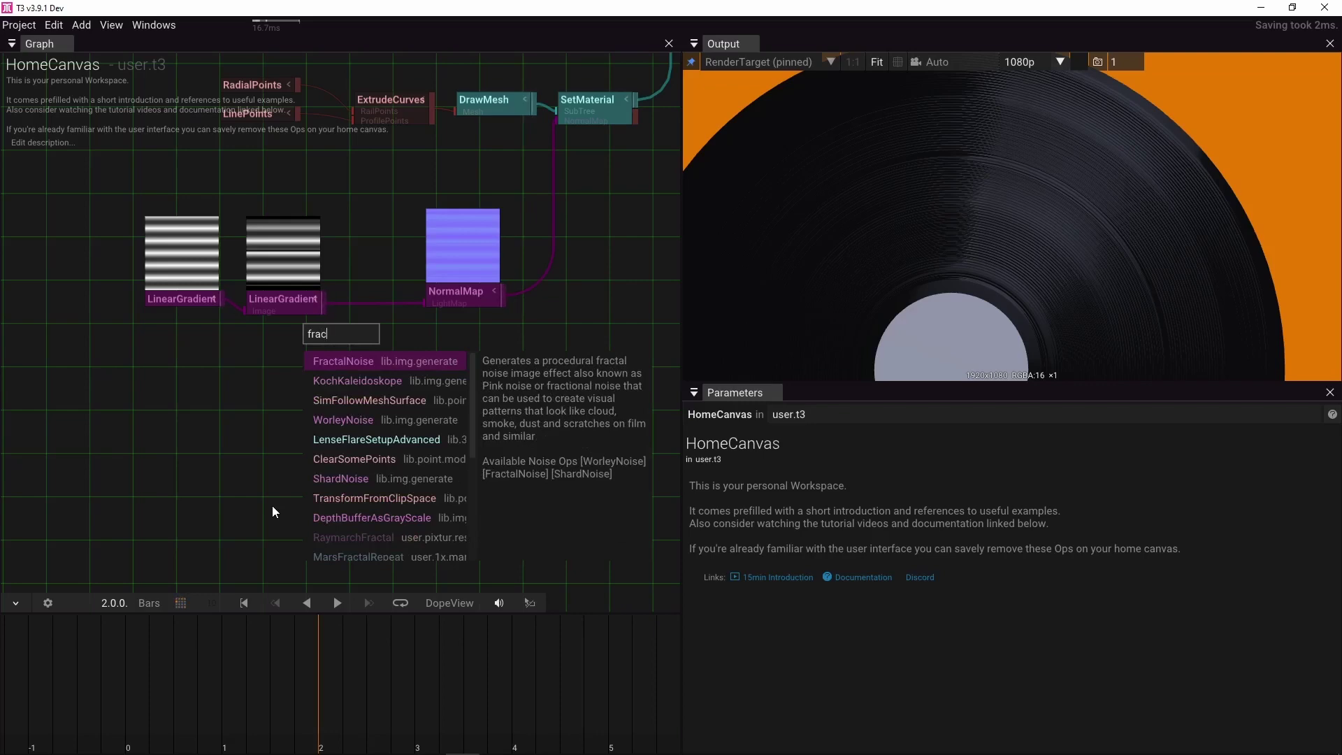
type("tal")
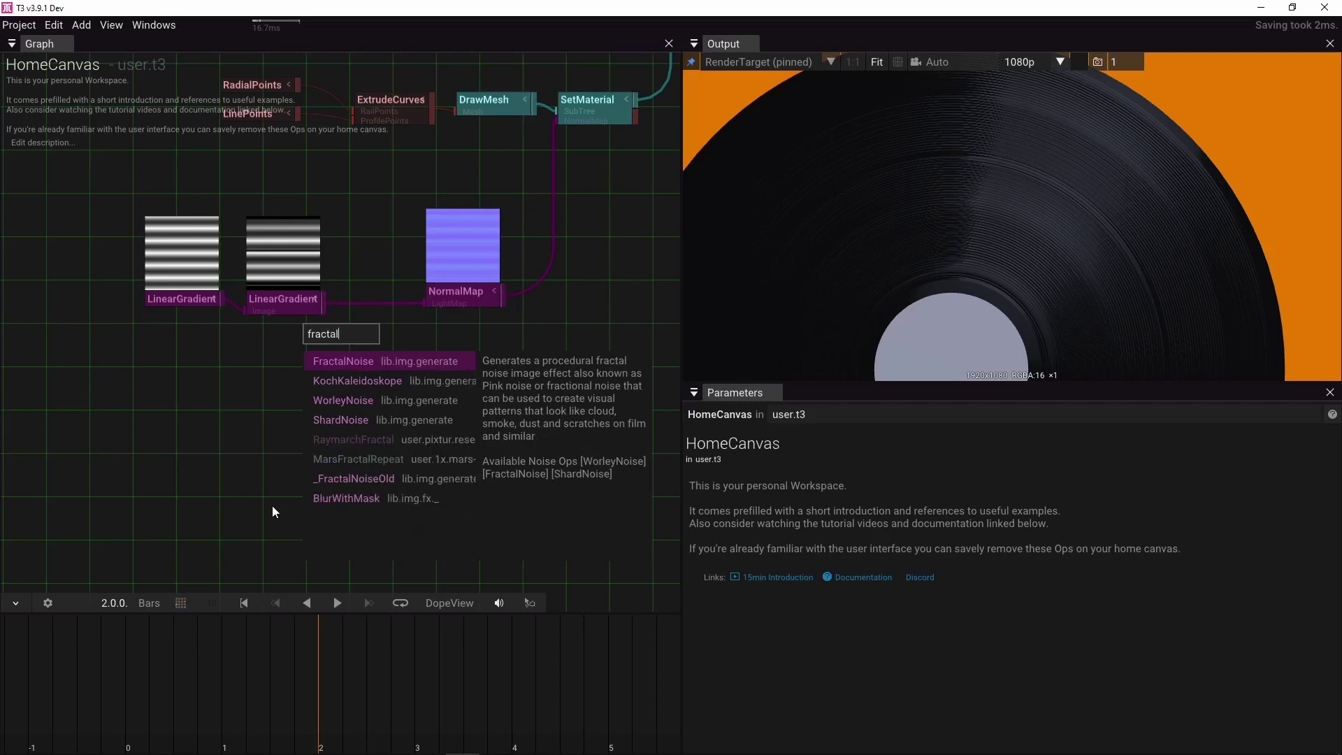
left_click(343, 484)
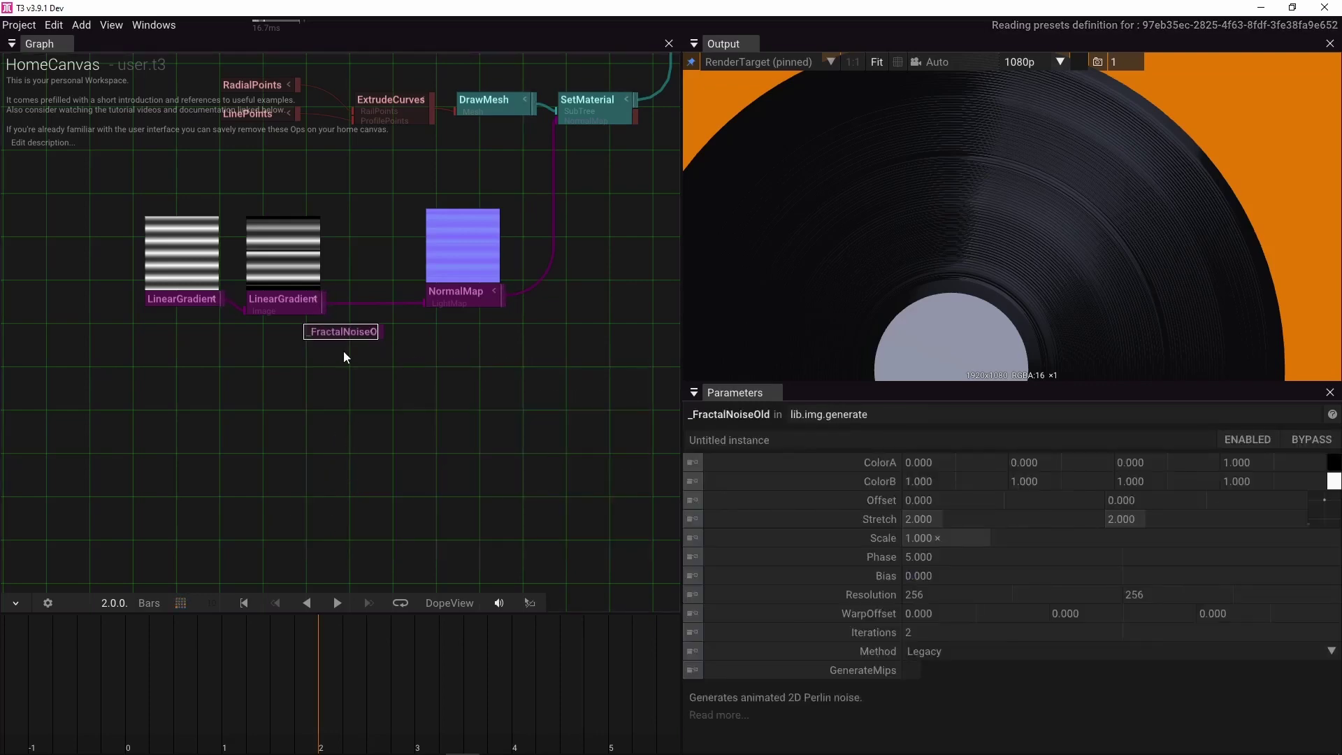
left_click_drag(347, 337, 233, 375)
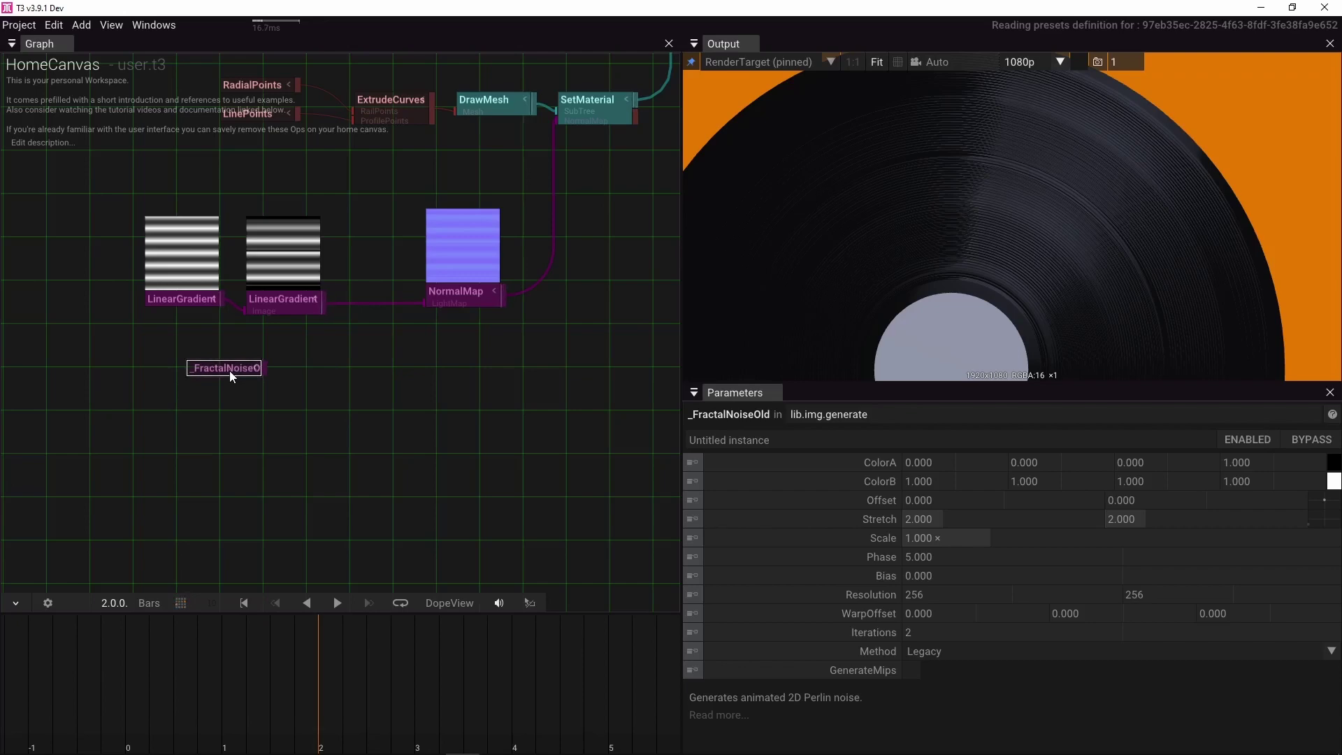
left_click_drag(232, 376, 311, 322)
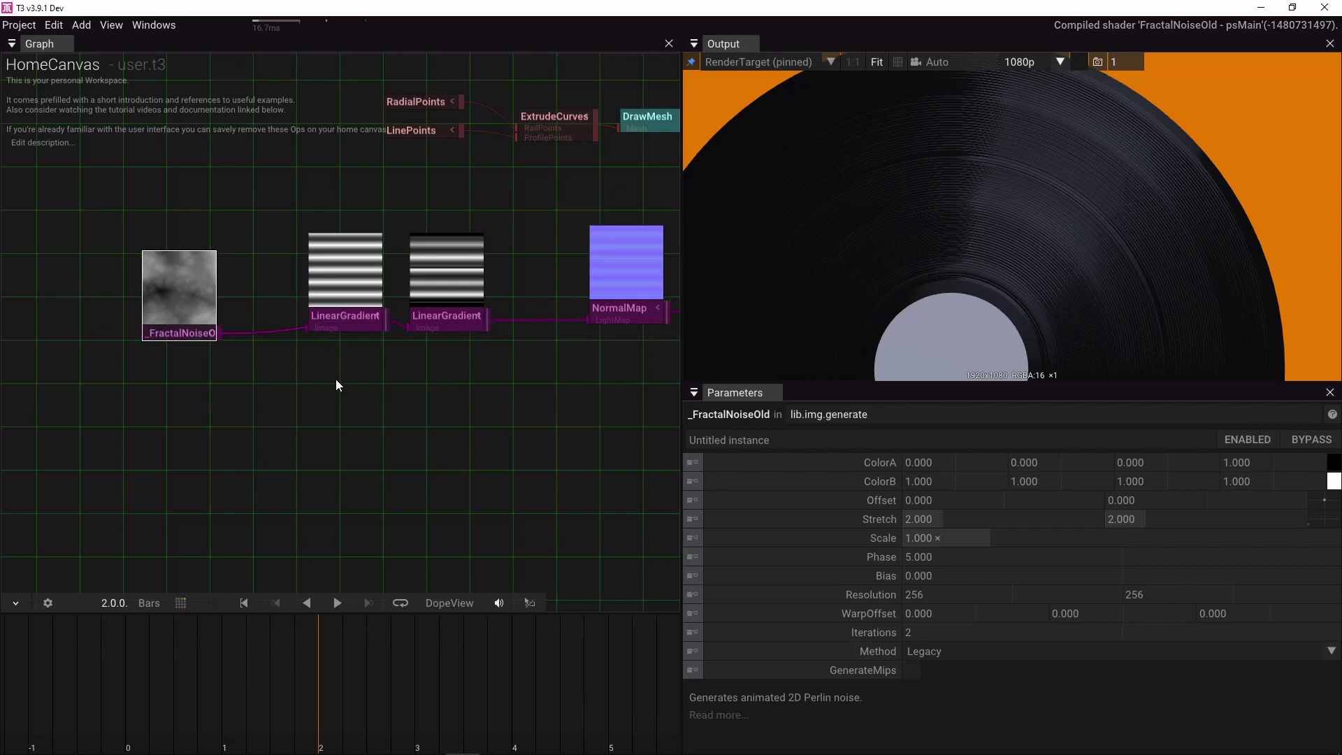
Set the BlendMode of the first LinearGradient to Multiply.
left_click(338, 327)
scroll(1045, 619, "down", 3)
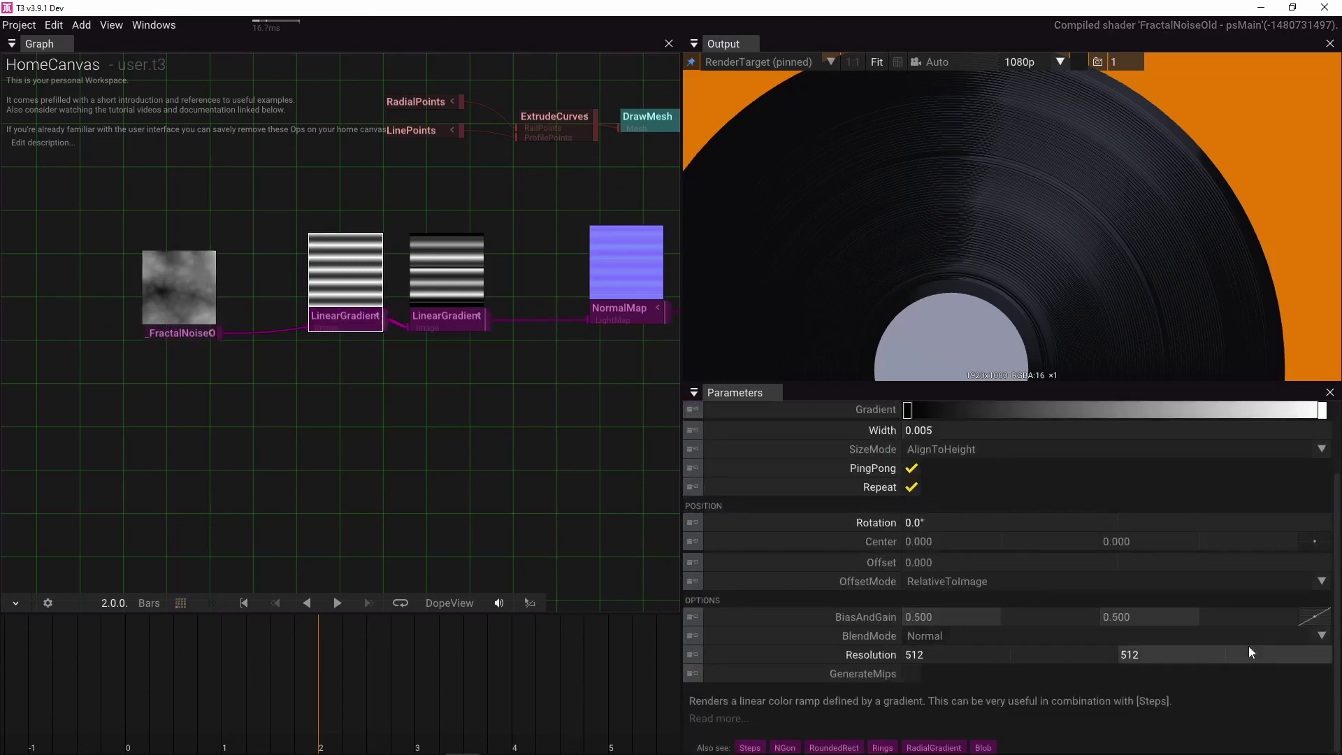
left_click(1322, 640)
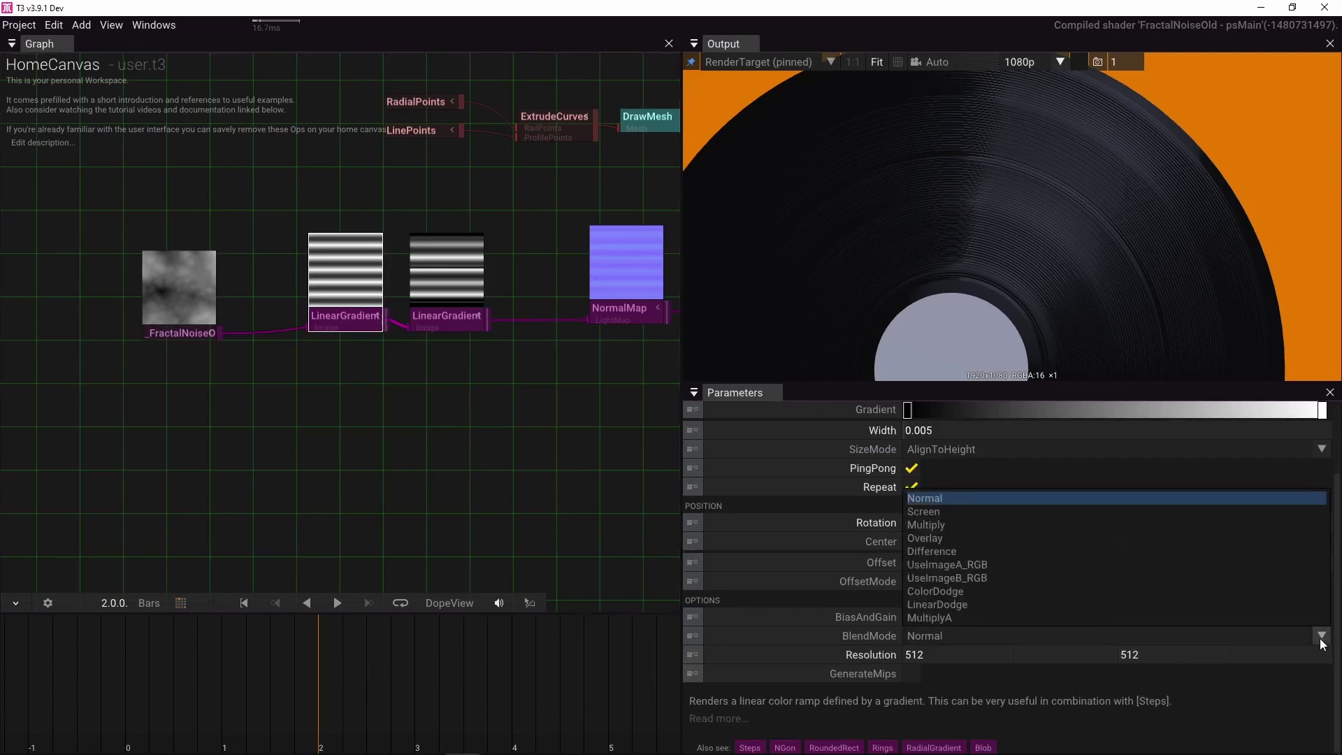
left_click(1105, 527)
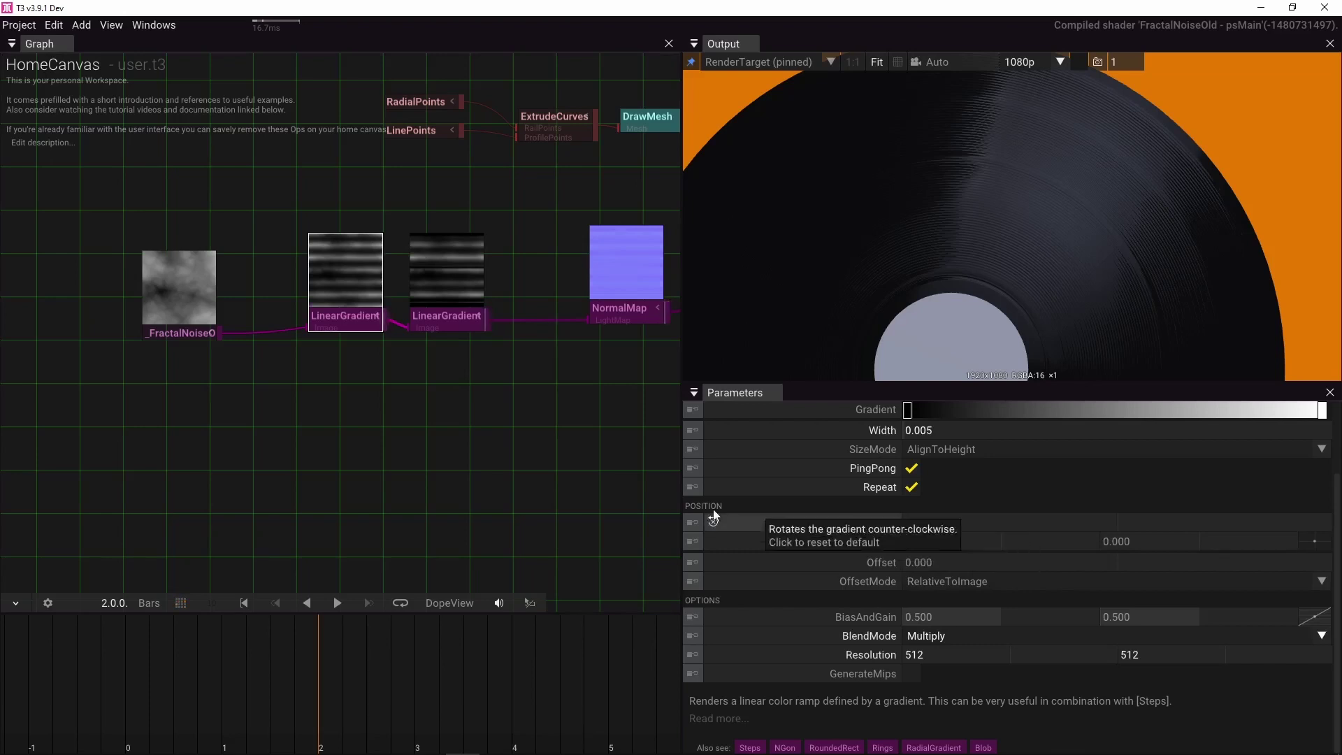
Examine the noise texture, the blended gradient previews, and the parameters of _FractalNoiseOld and the second LinearGradient.
left_click_drag(558, 430, 470, 439)
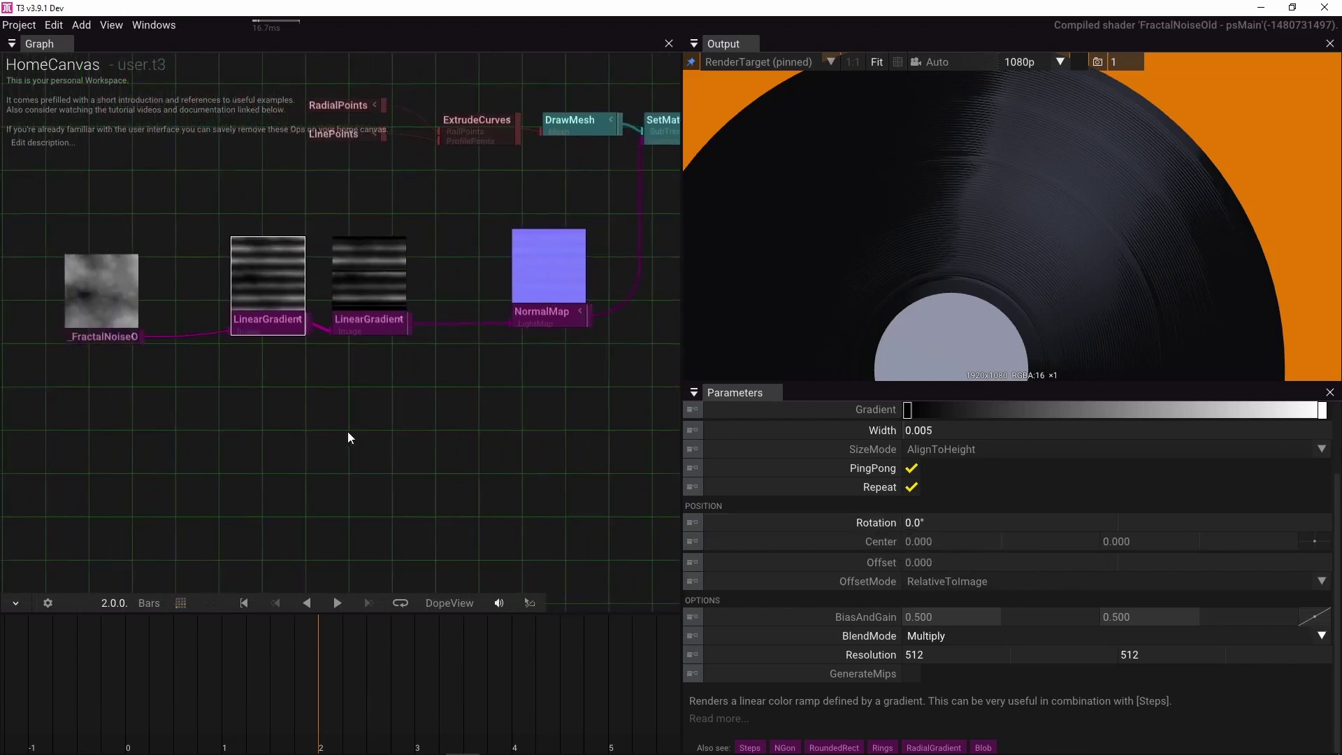
scroll(264, 322, "up", 5)
left_click_drag(312, 443, 359, 556)
left_click_drag(266, 365, 503, 374)
left_click(156, 509)
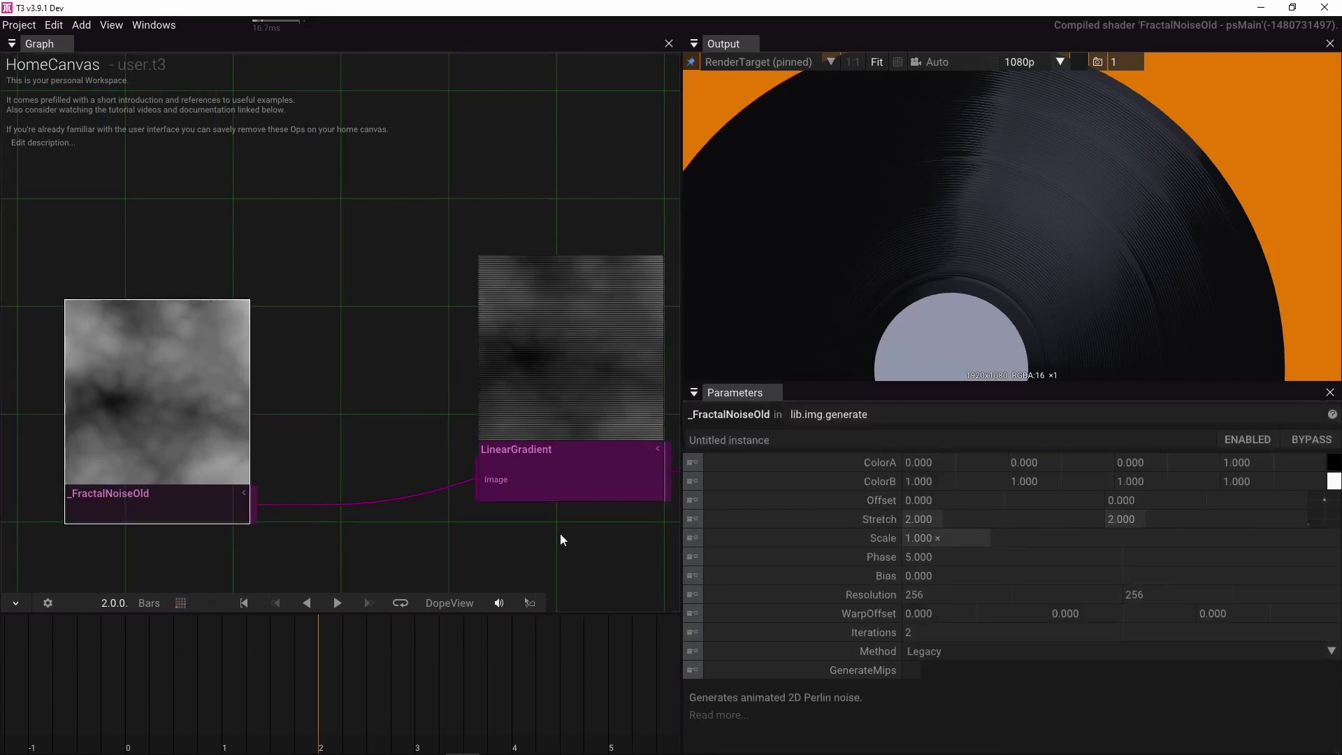
scroll(560, 535, "down", 3)
left_click_drag(573, 536, 375, 536)
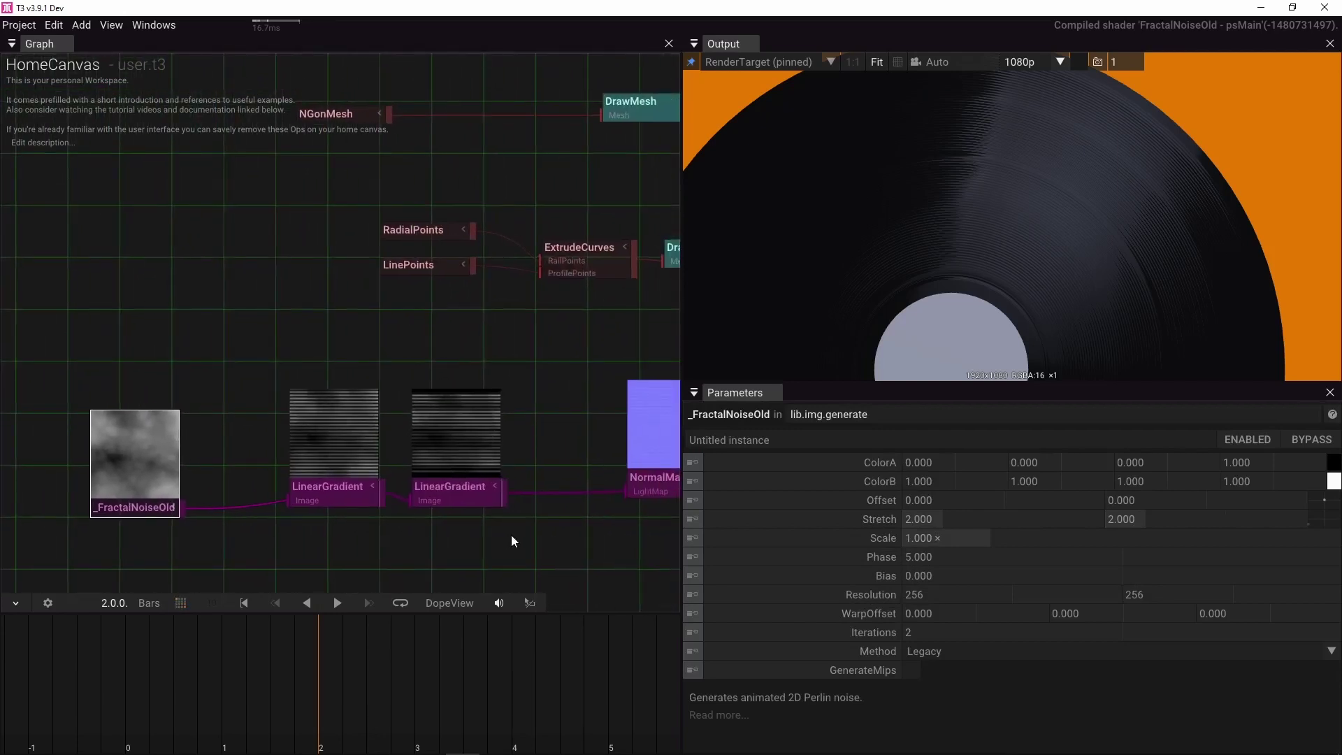
scroll(354, 530, "down", 2)
scroll(356, 497, "up", 2)
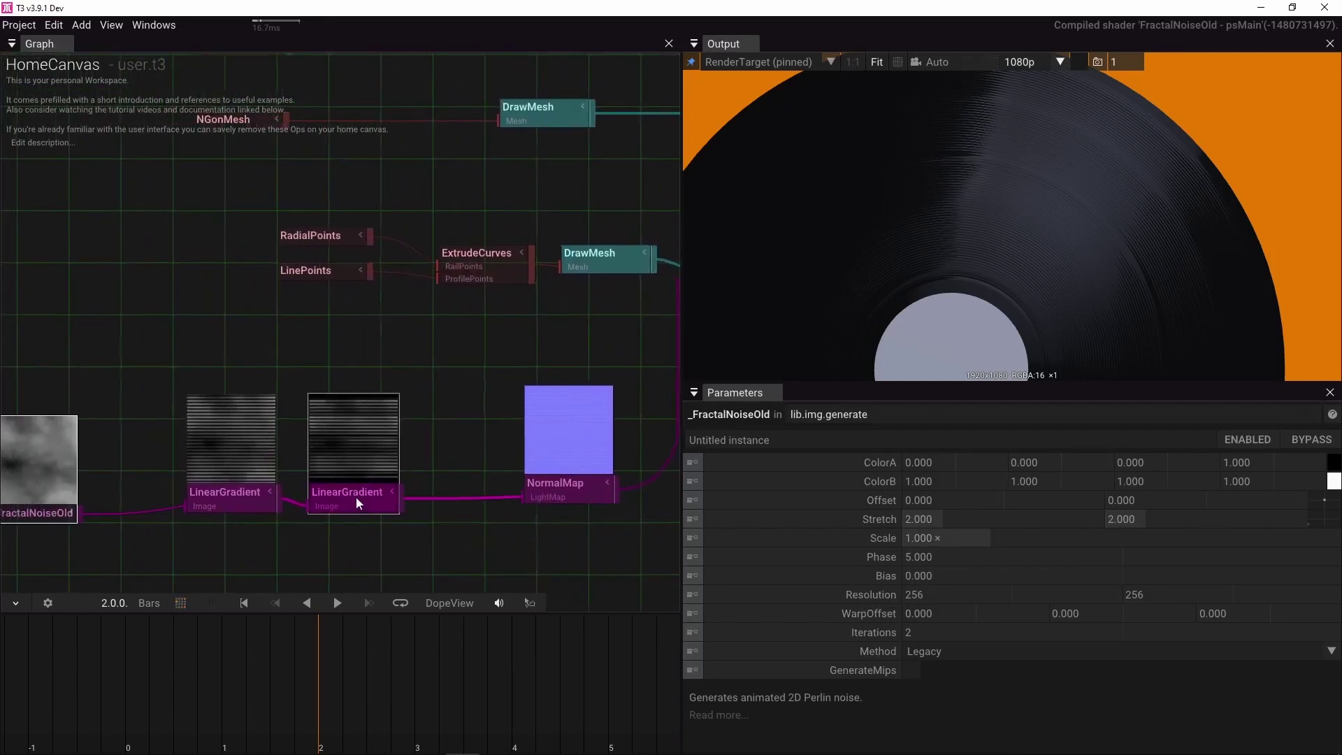
left_click(355, 496)
scroll(958, 593, "down", 2)
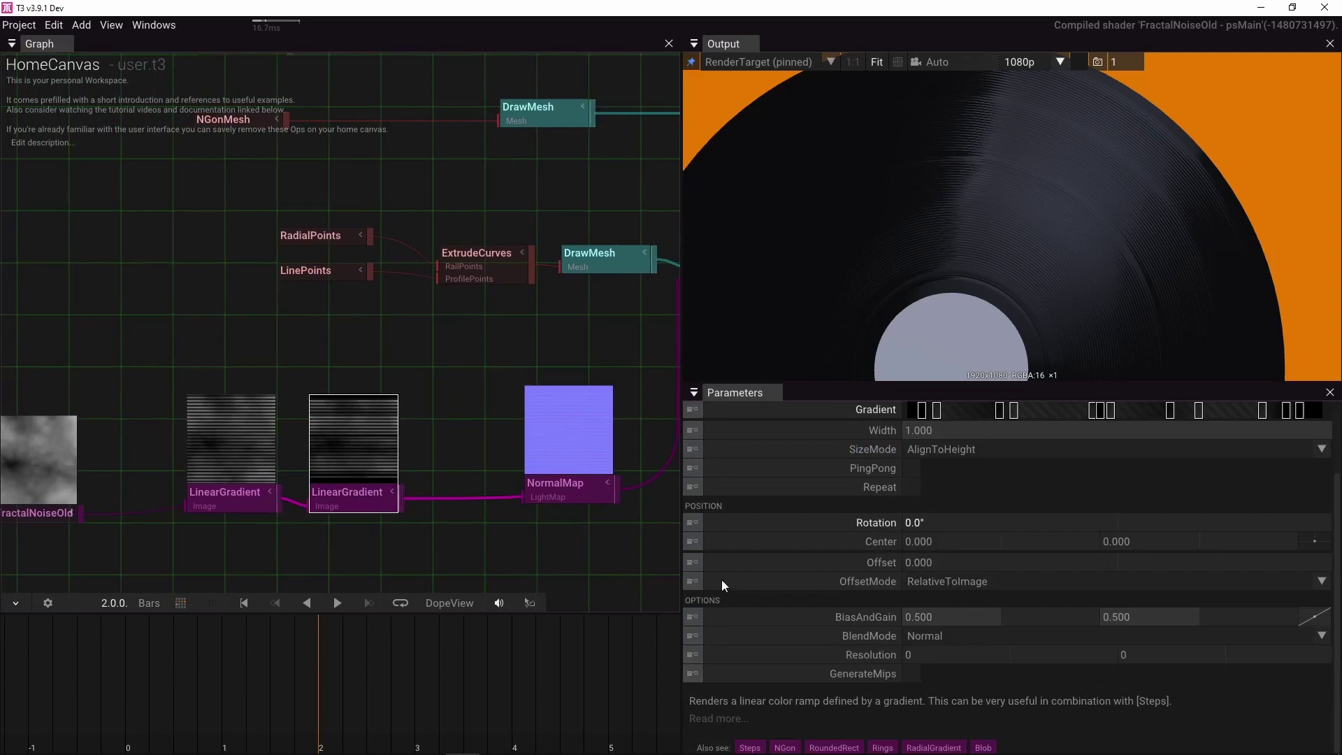
Set the first LinearGradient's Resolution to 1024 × 1024.
left_click(224, 490)
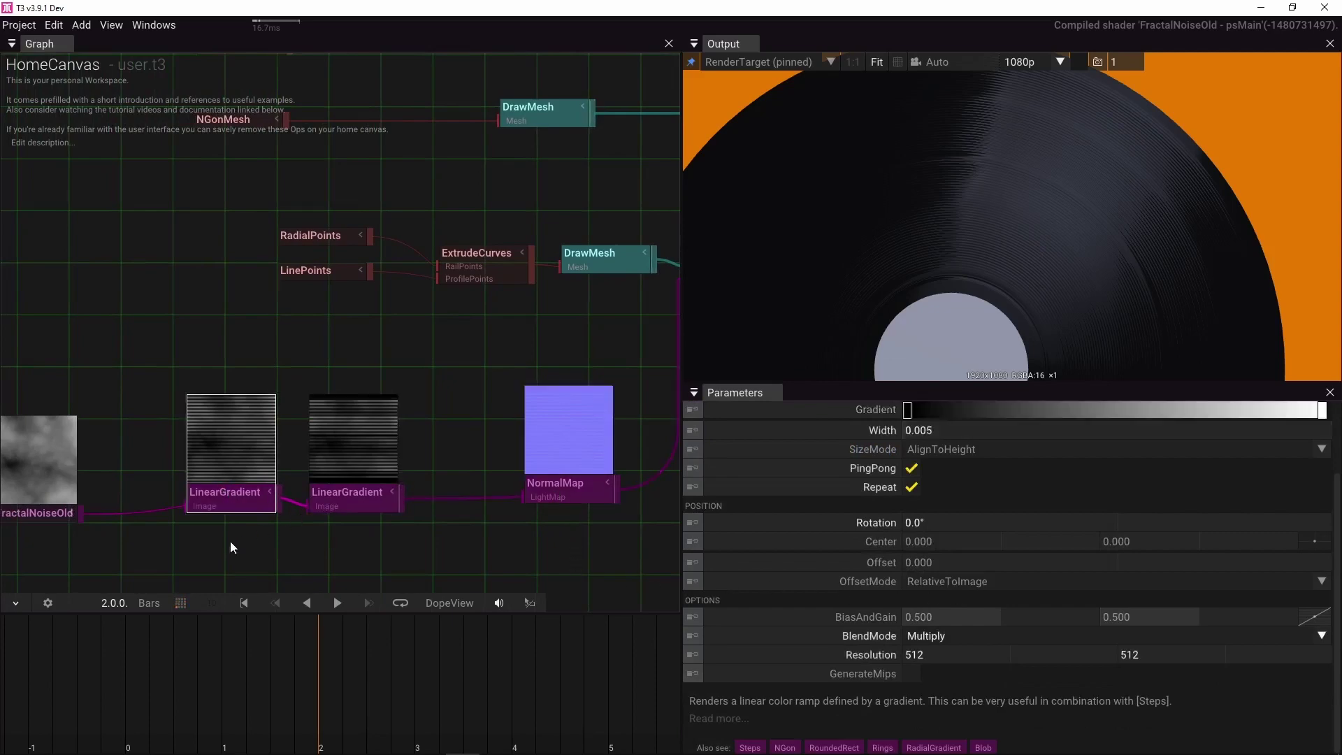
left_click_drag(230, 541, 458, 546)
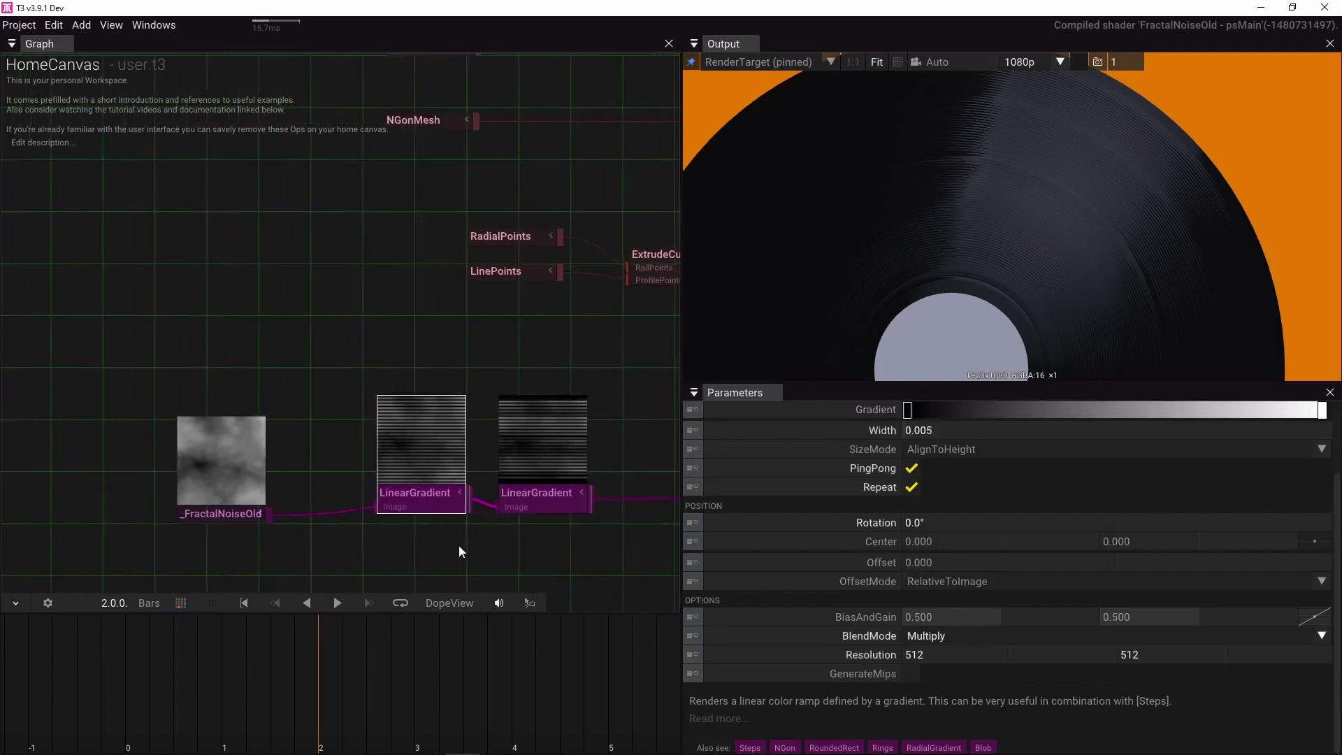
left_click(940, 654)
type("1024")
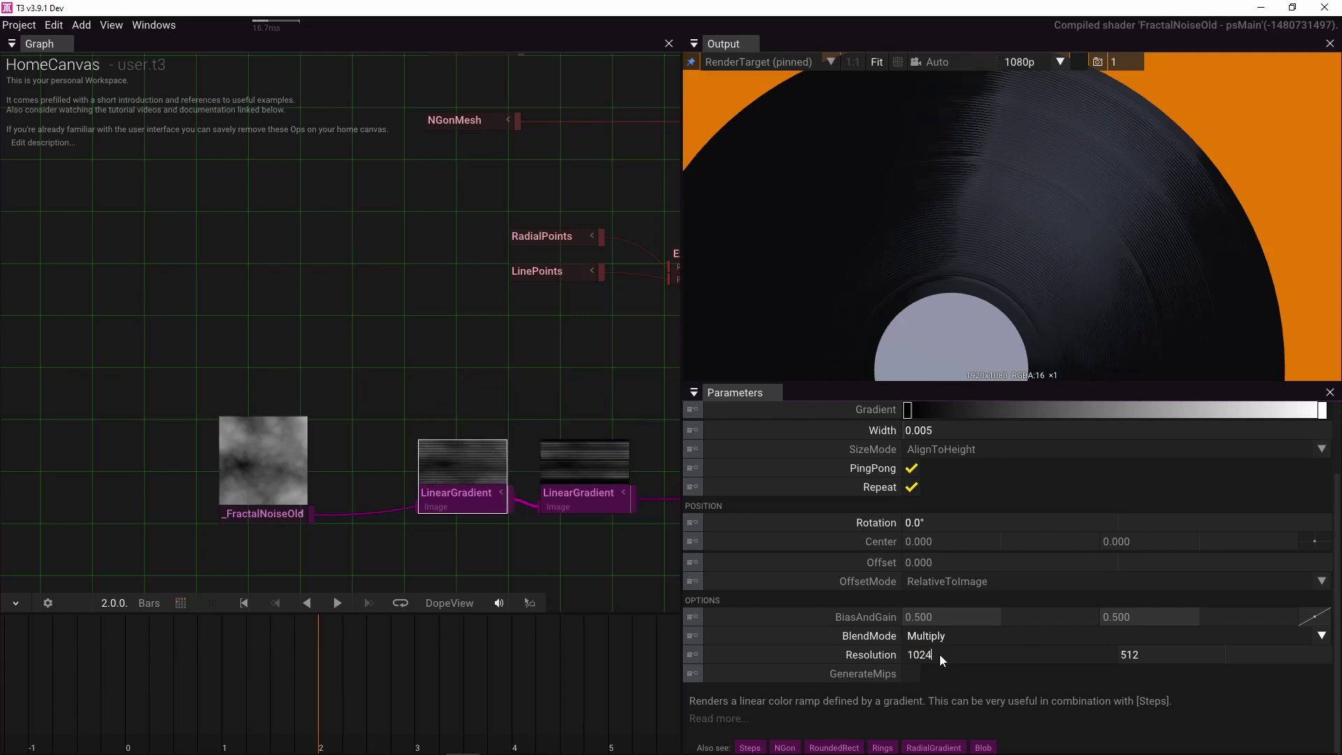
left_click(1177, 659)
type("1024")
key("Return")
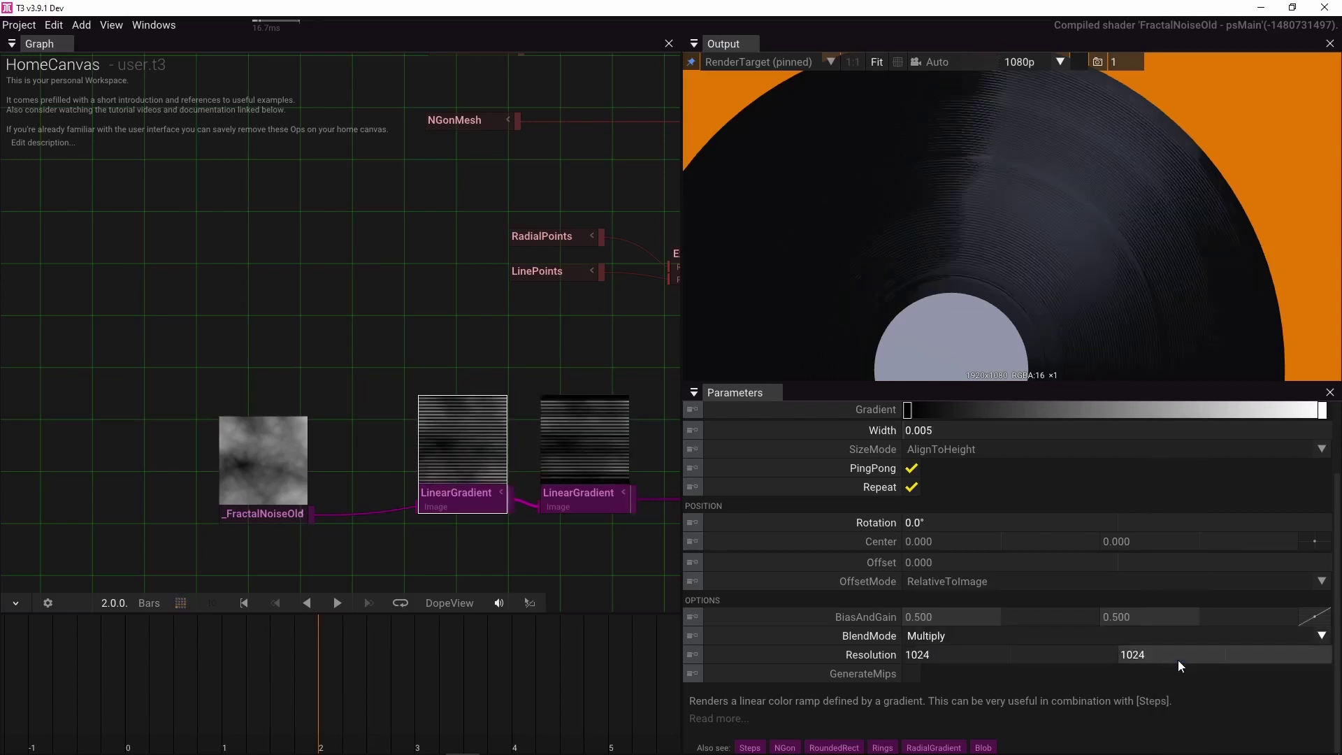
Set the Resolution of the _FractalNoiseOld node to 1024 × 1024.
left_click(263, 475)
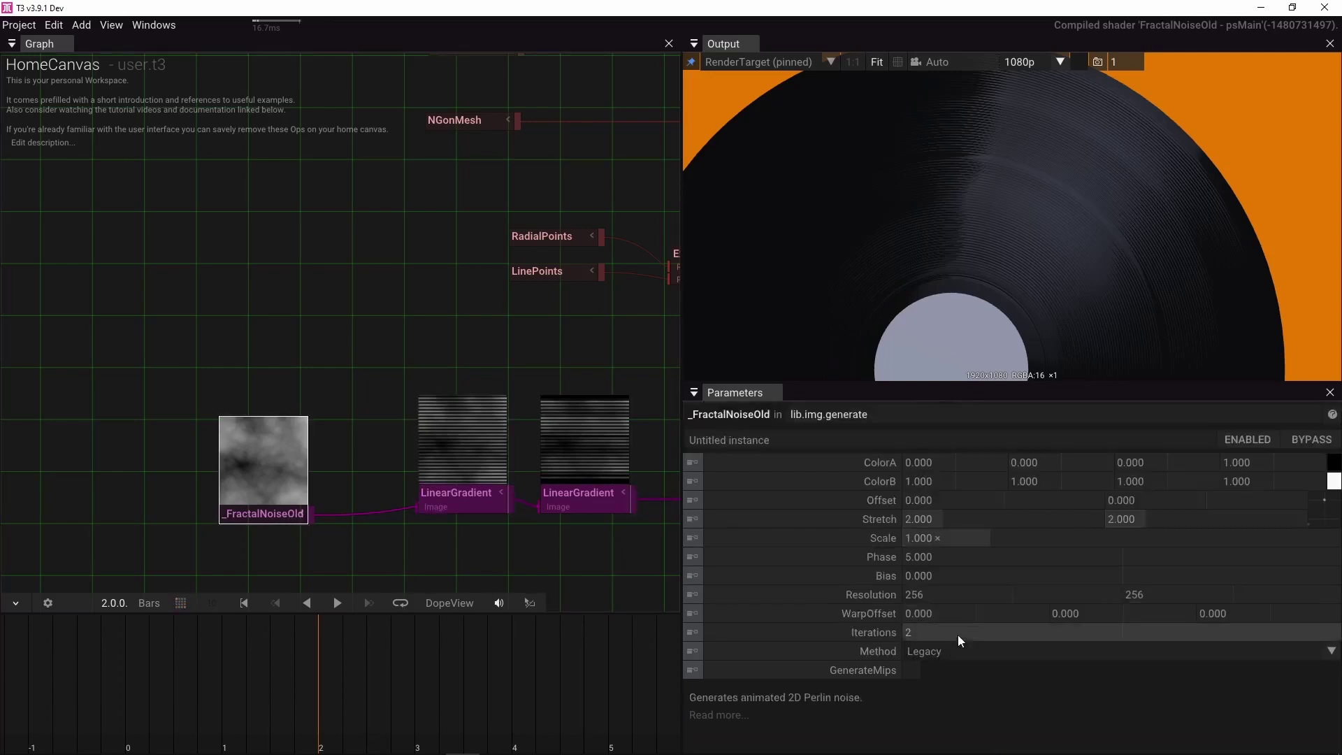
left_click(954, 594)
type("20")
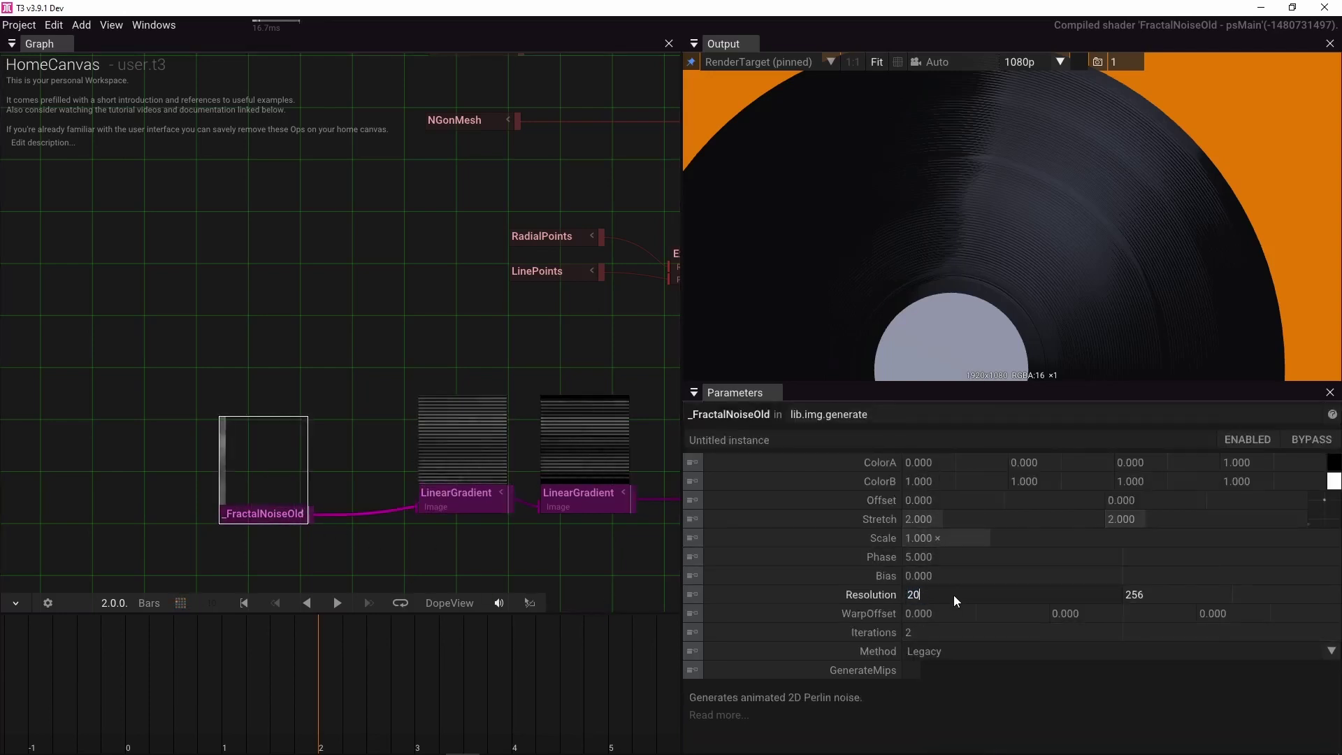
key("BackSpace")
key("BackSpace")
type("1024")
left_click(1202, 589)
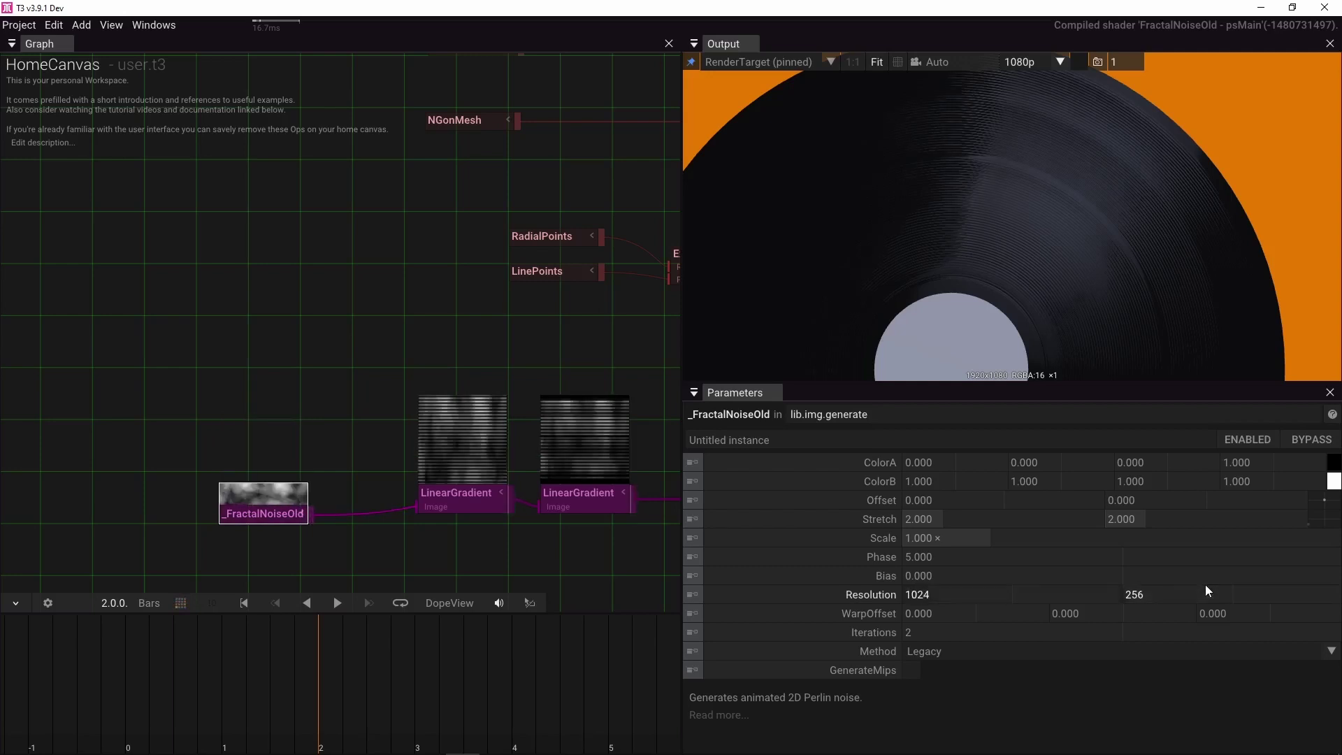
type("1024")
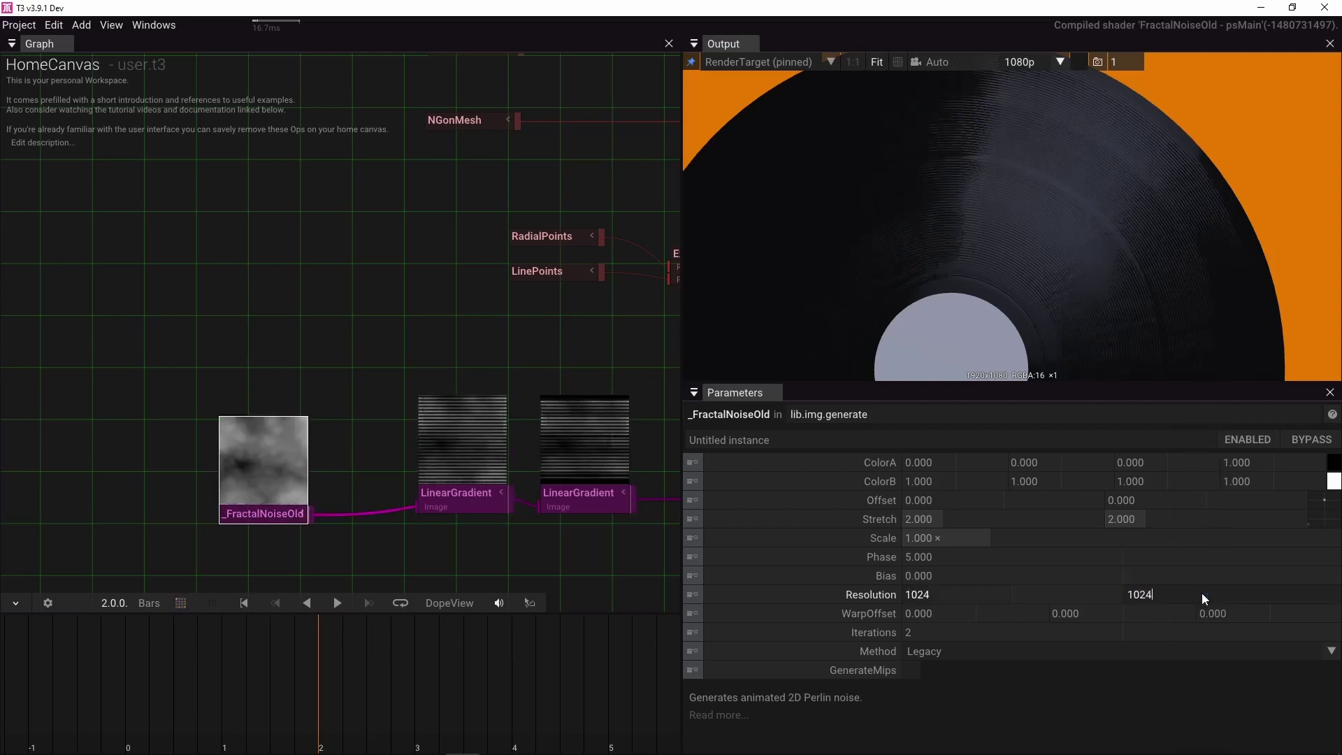
key("Return")
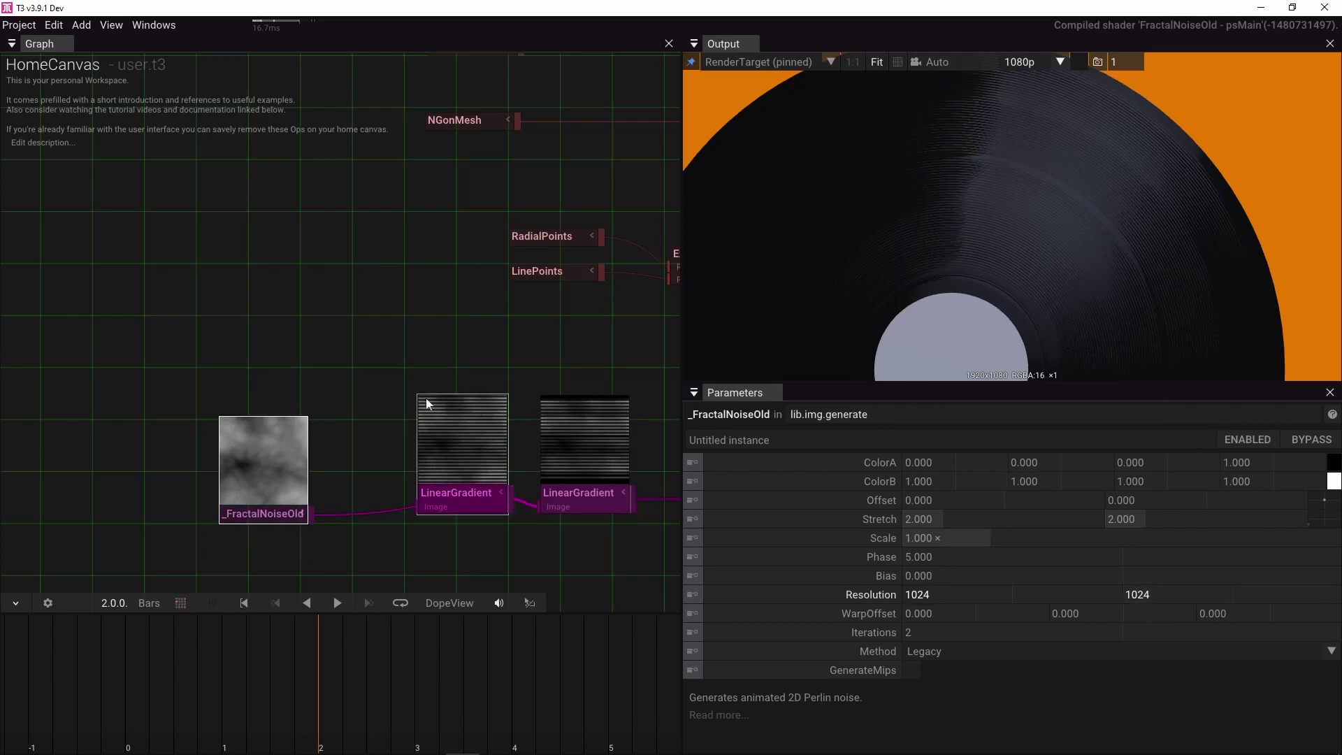
Move the _FractalNoiseOld node level with the first LinearGradient and set its ColorA to a mid grey of 0.388.
left_click_drag(267, 493, 267, 498)
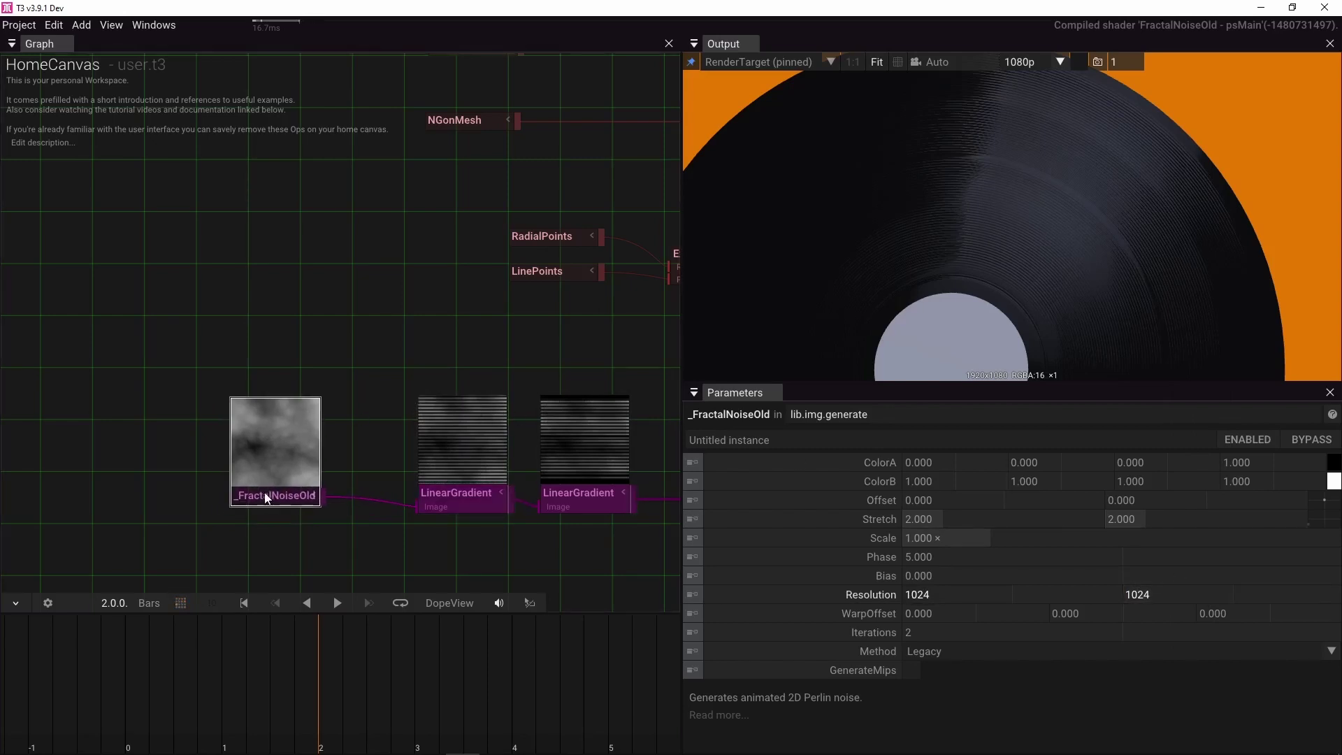
left_click(1333, 466)
left_click(1328, 584)
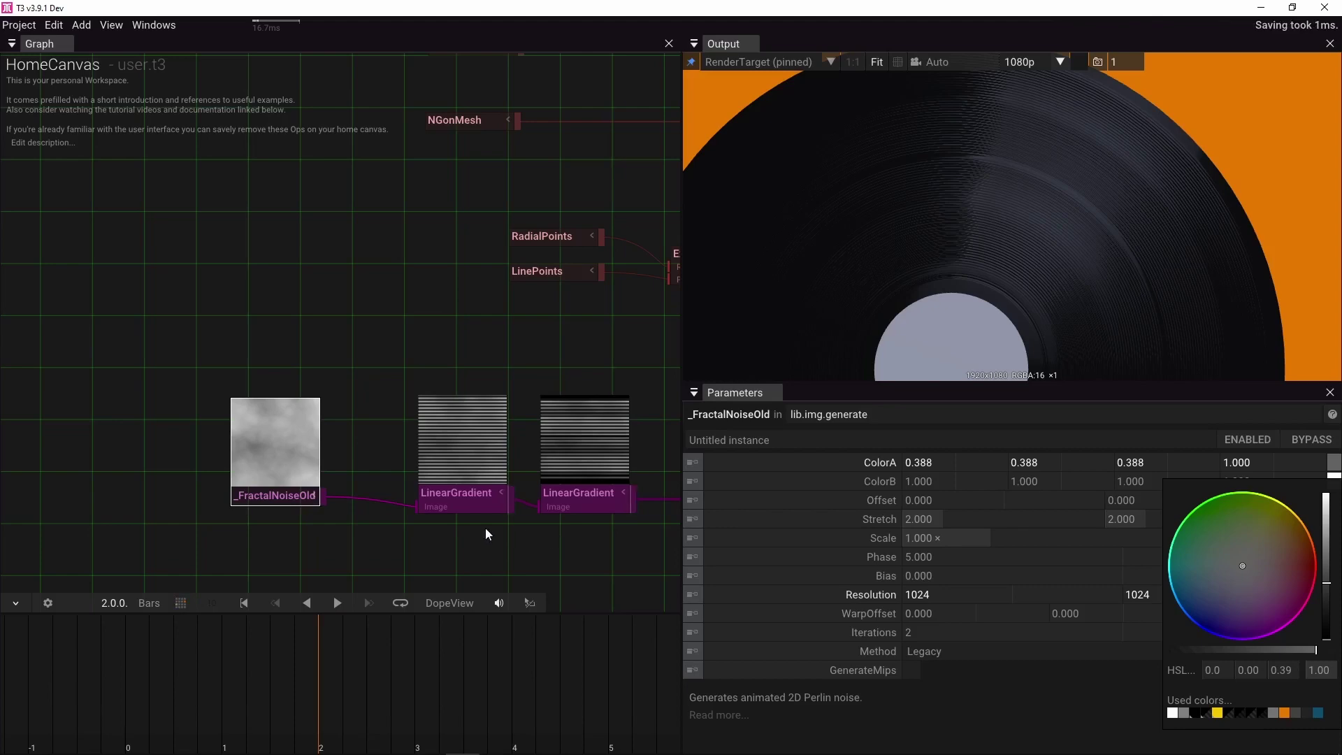
left_click(391, 546)
Set the Iterations of the _FractalNoiseOld node to 1.
left_click(248, 501)
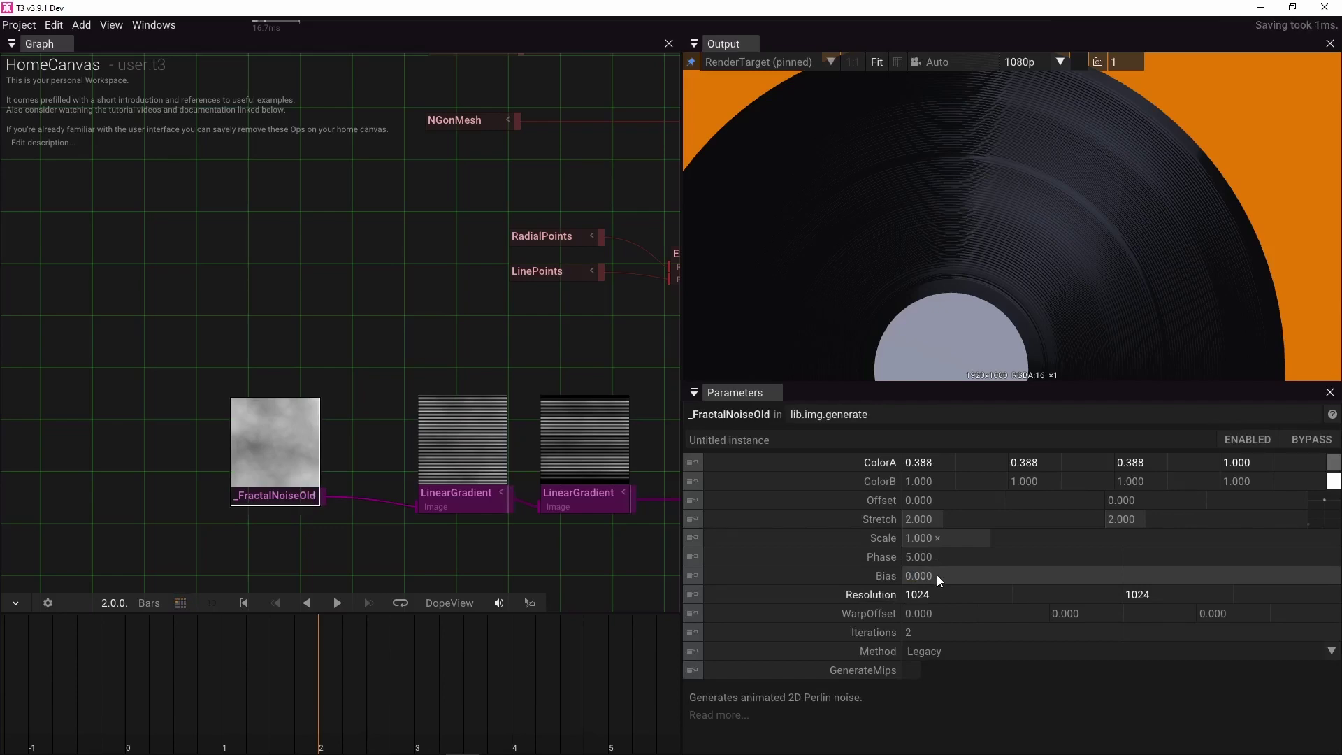
left_click(921, 628)
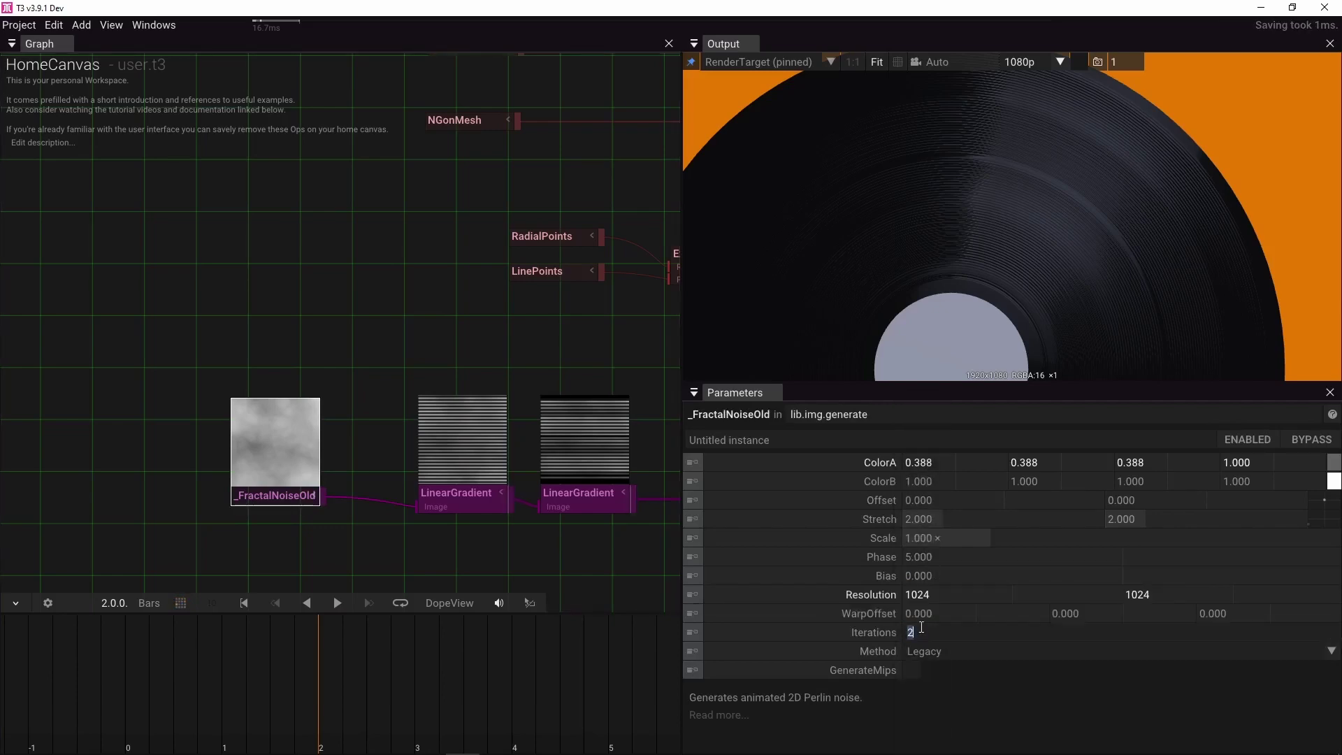
type("1")
key("Return")
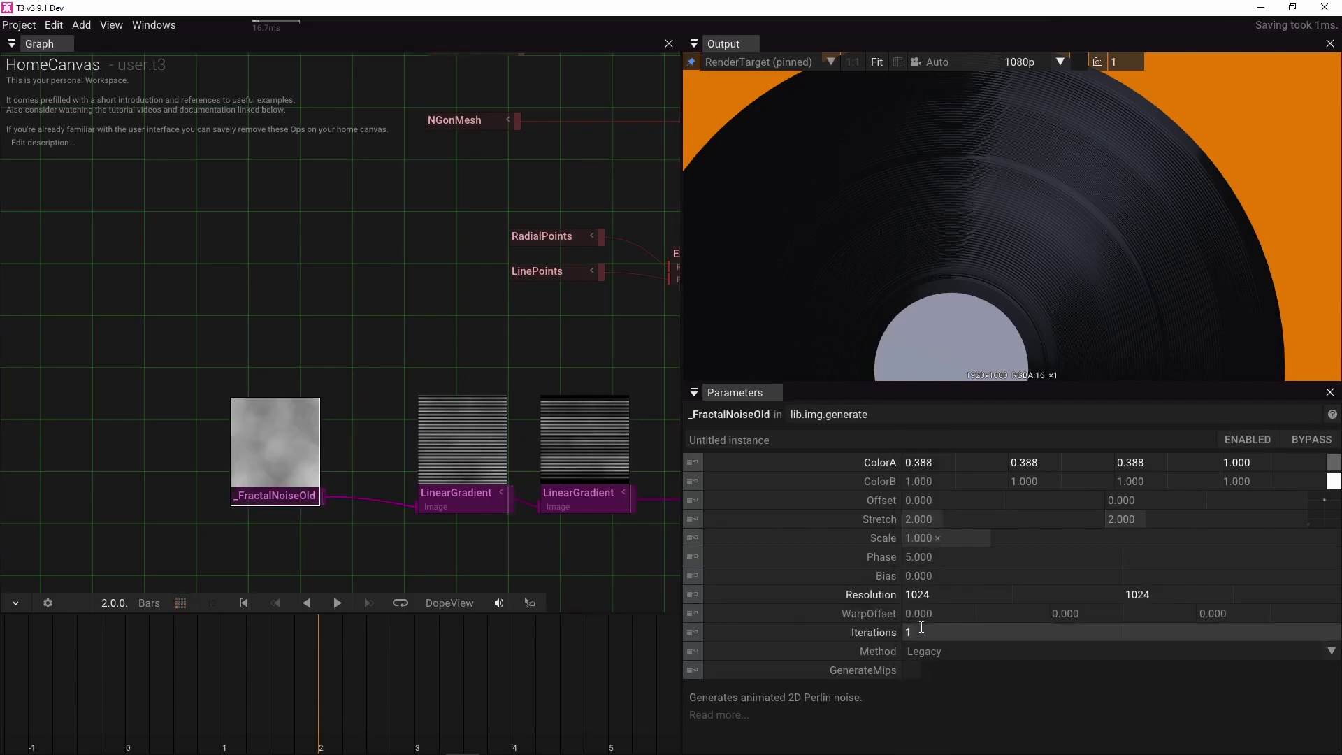
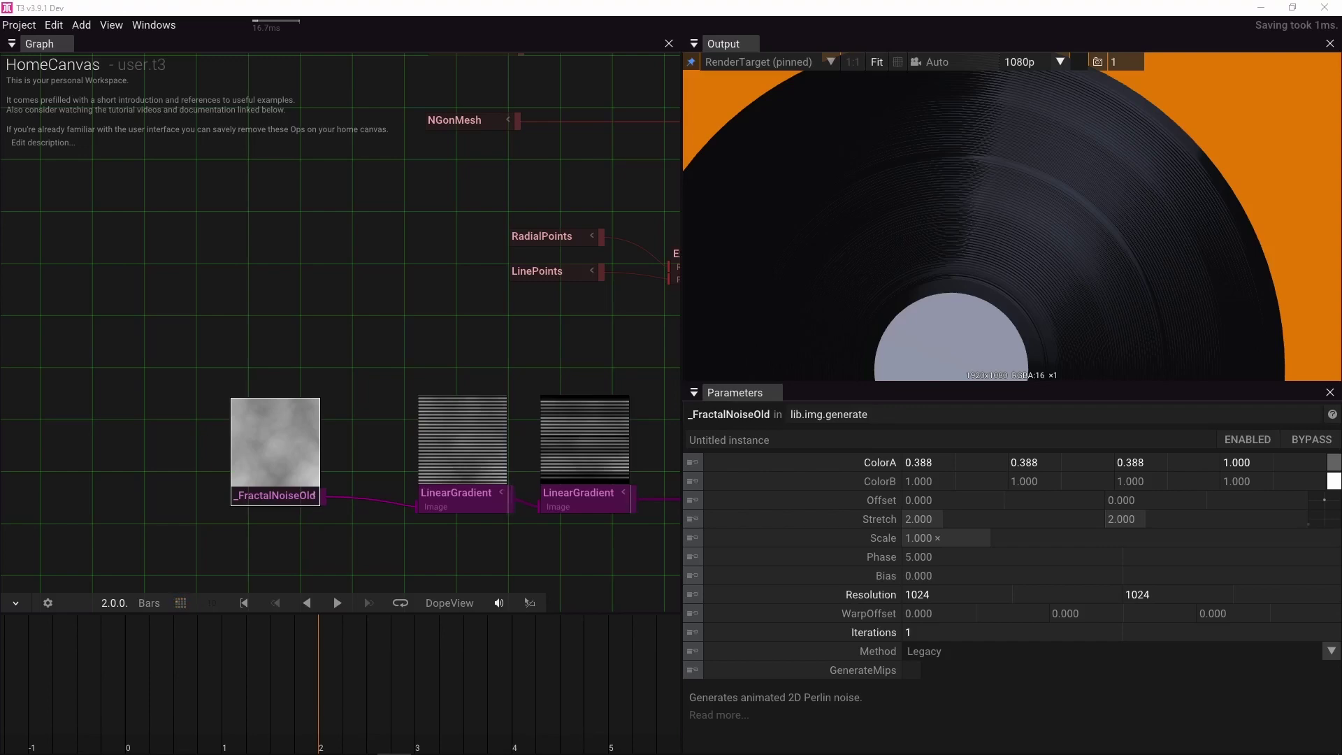
Move the _FractalNoiseOld node close beside the first LinearGradient.
left_click(504, 347)
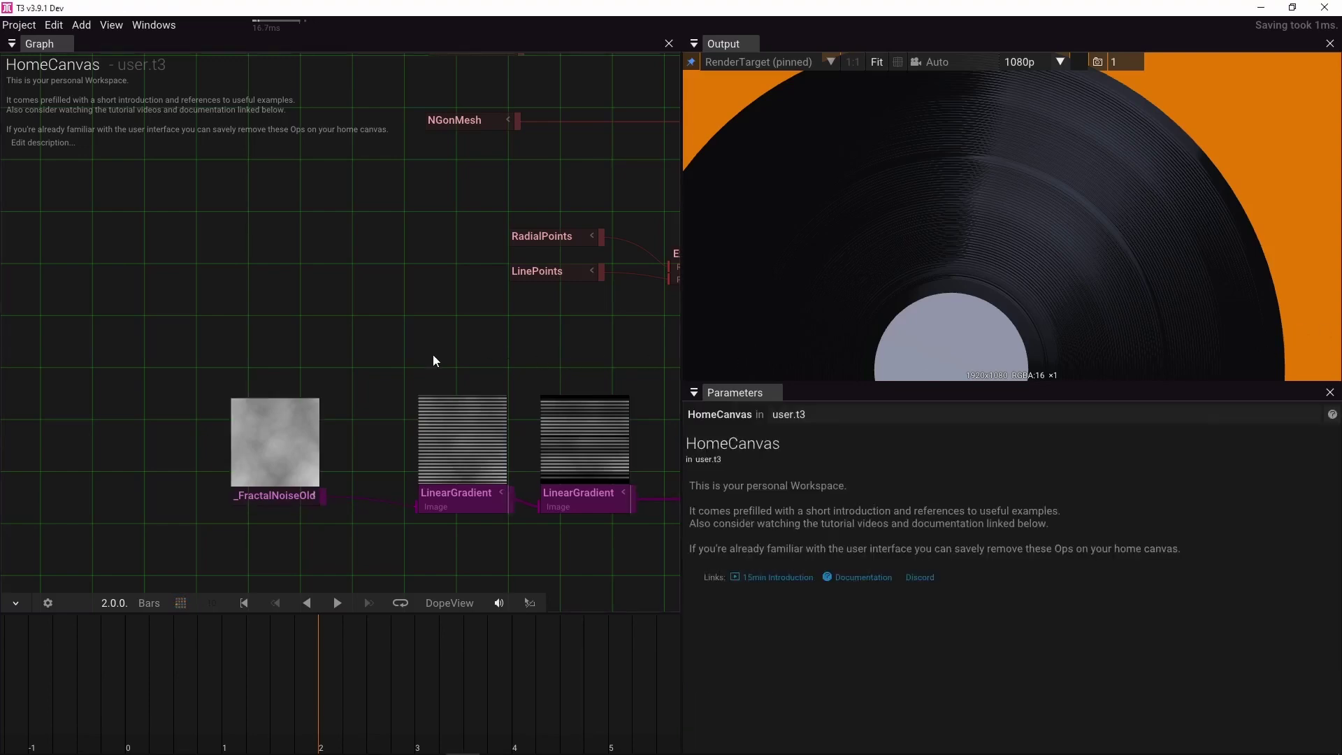
left_click(235, 497)
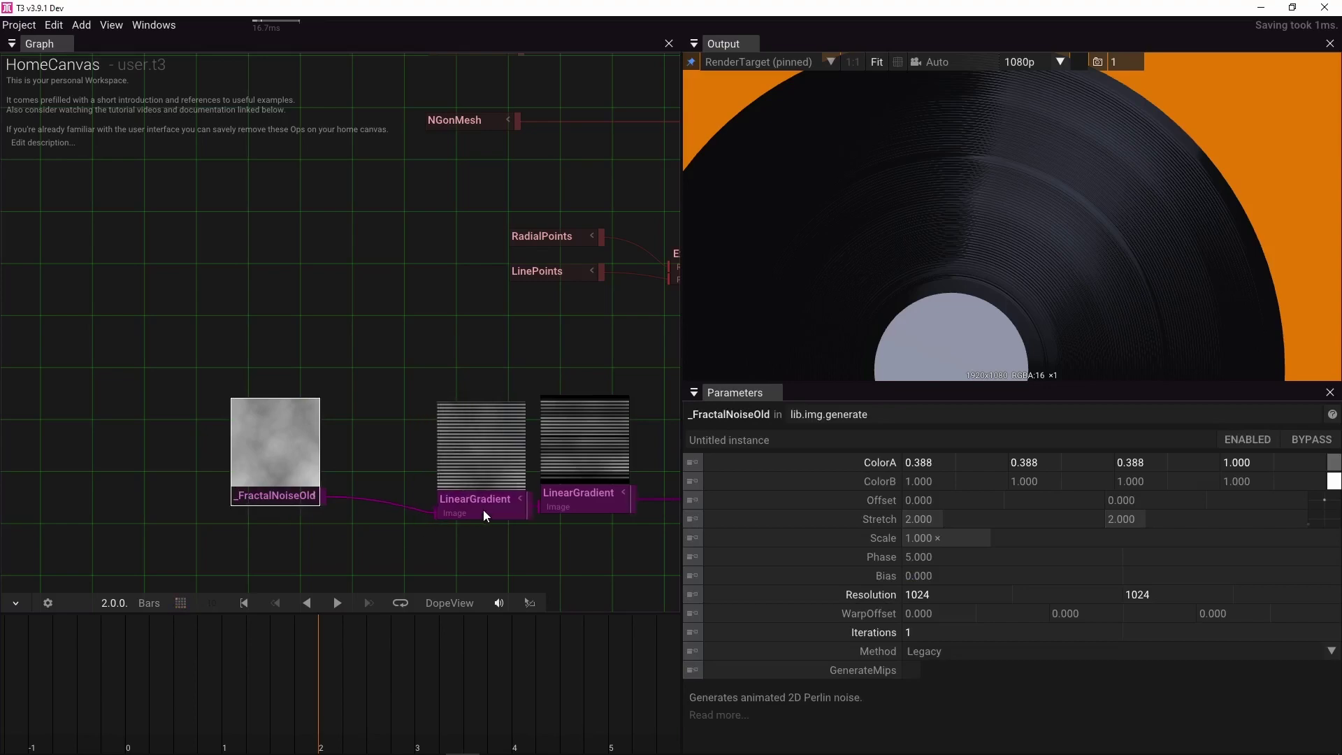
left_click_drag(282, 501, 363, 504)
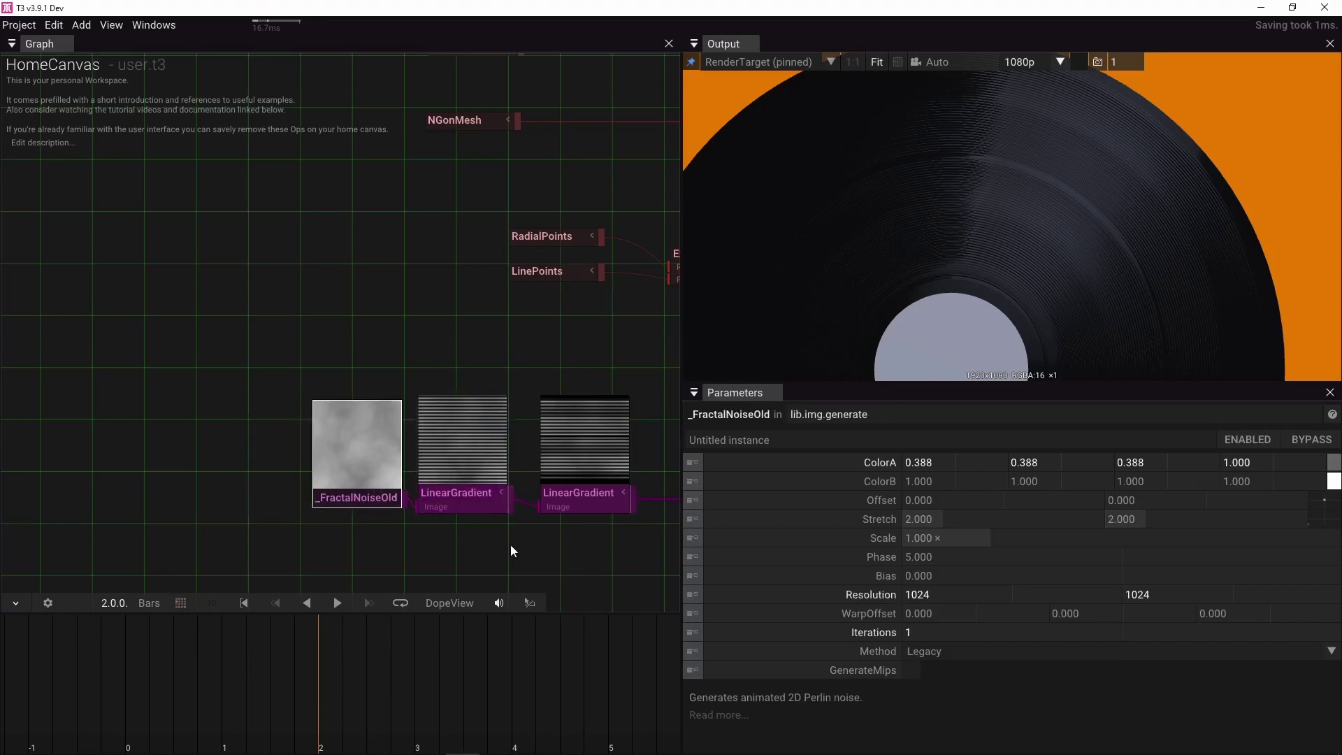
Set the Z Rotation of the Group node to -137.0°.
left_click_drag(510, 544, 359, 534)
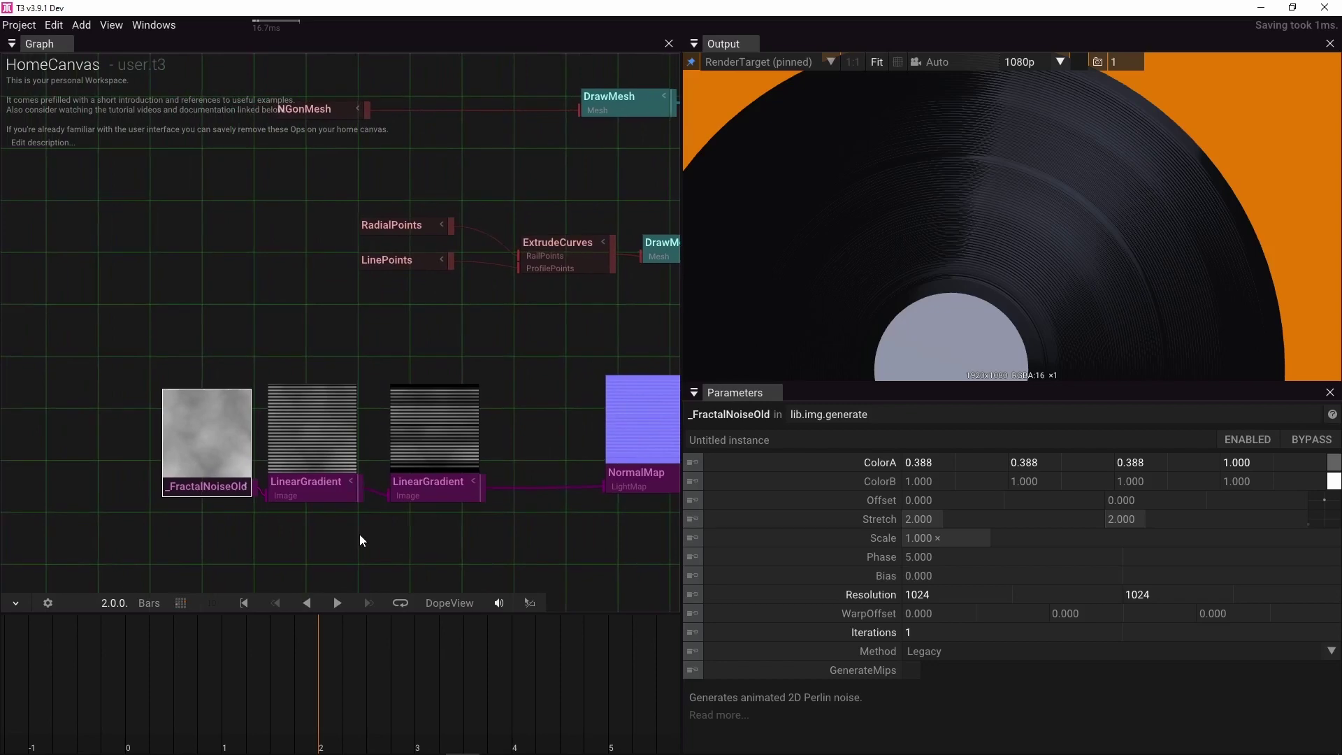
left_click_drag(572, 385, 219, 376)
scroll(315, 348, "down", 3)
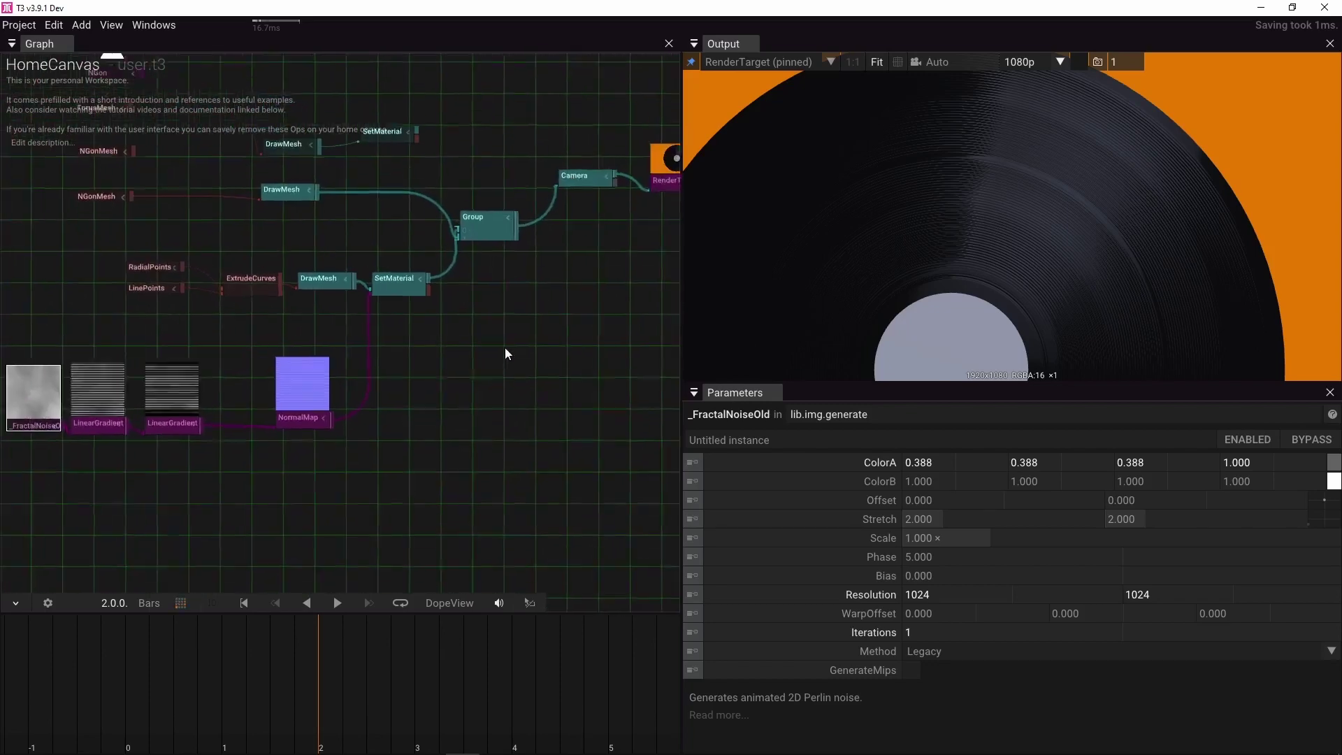
left_click_drag(505, 353, 246, 396)
left_click(246, 396)
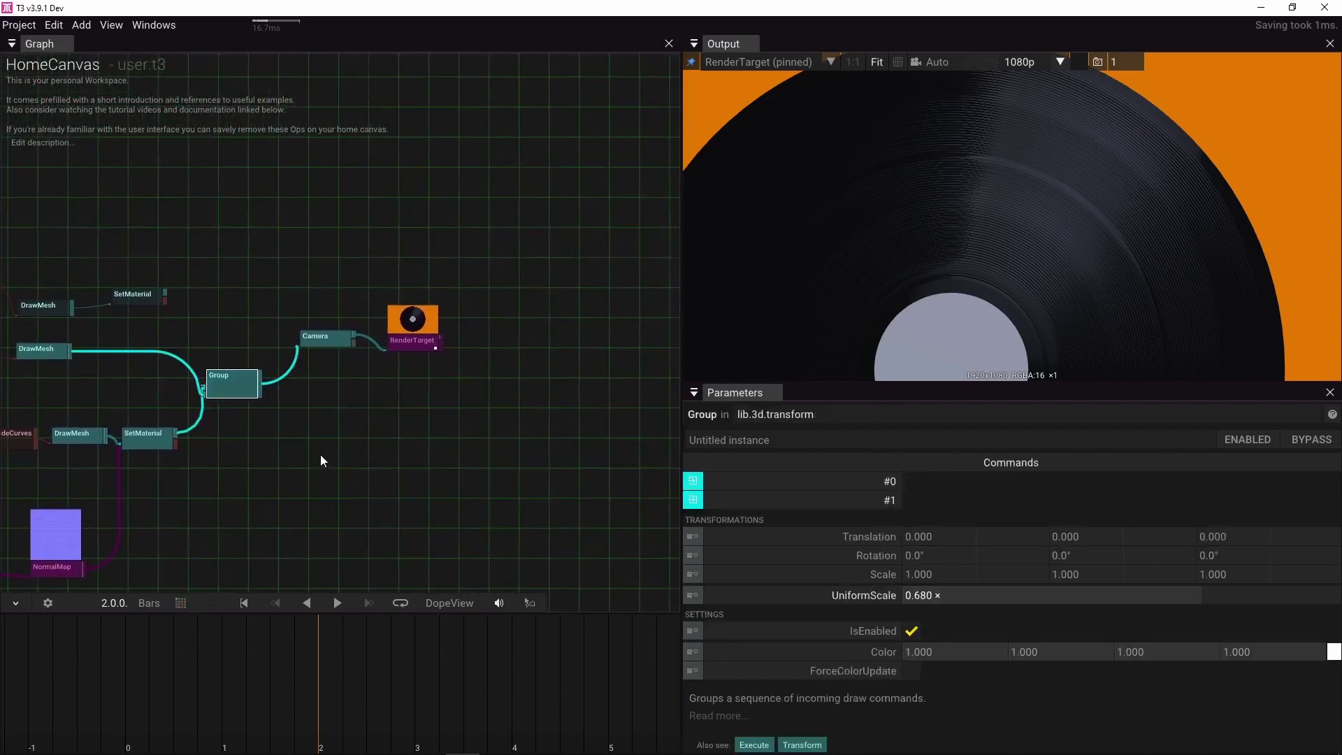
left_click_drag(320, 458, 476, 471)
left_click_drag(1229, 564, 967, 559)
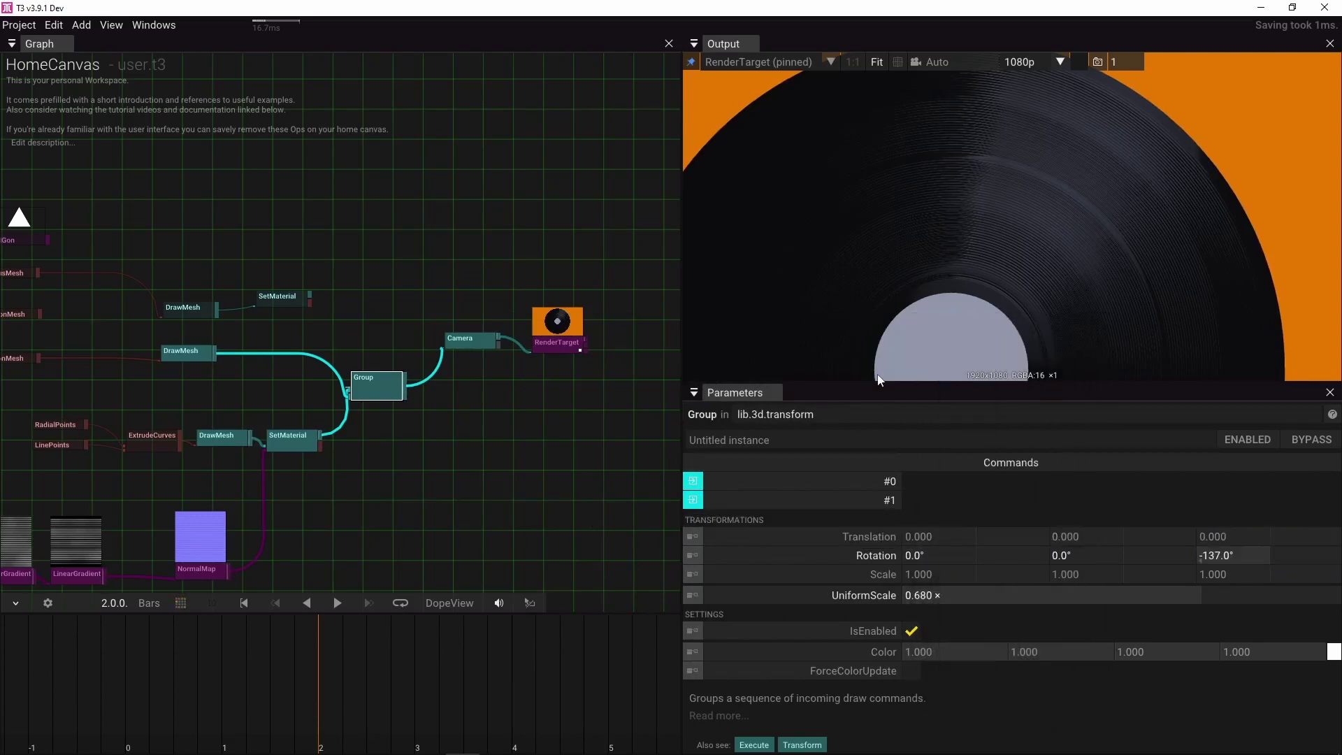
Move the _FractalNoiseOld node away from the first LinearGradient to make room between them.
left_click_drag(474, 489, 584, 379)
scroll(214, 527, "up", 3)
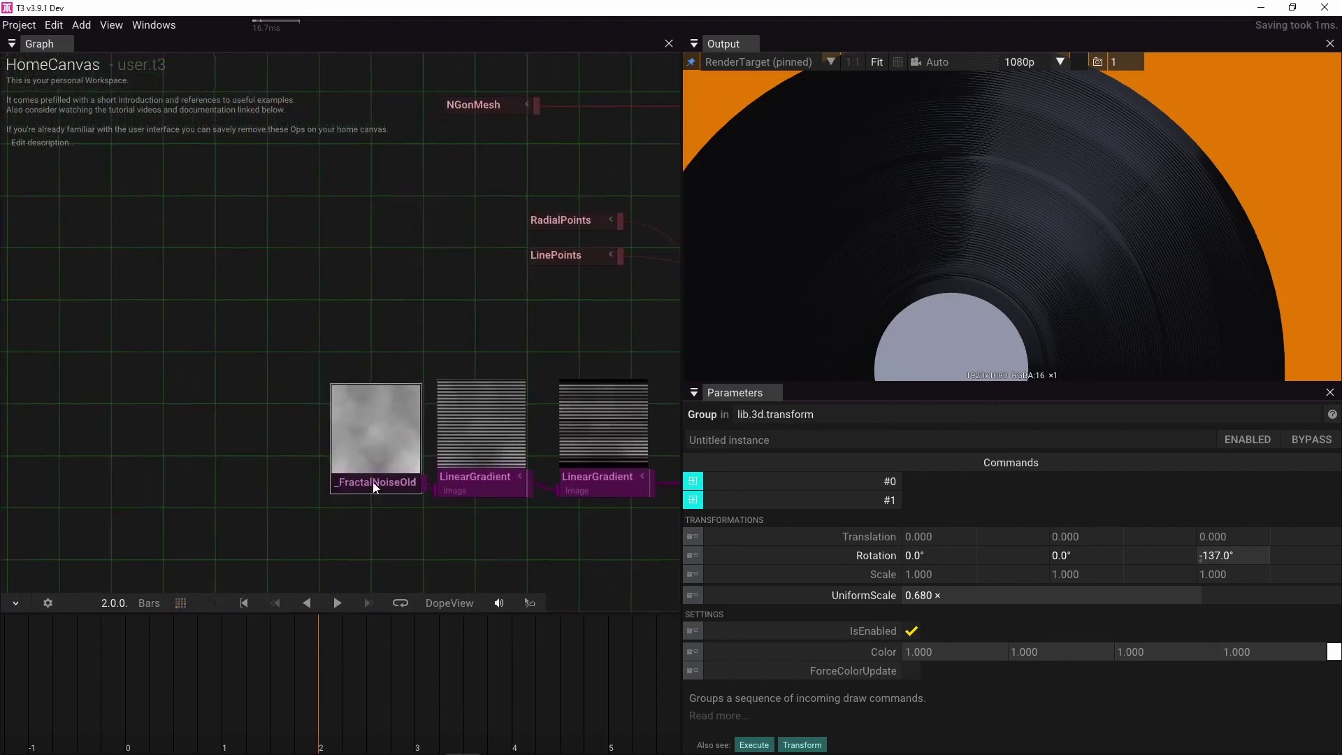
left_click_drag(374, 479, 218, 484)
left_click(253, 502)
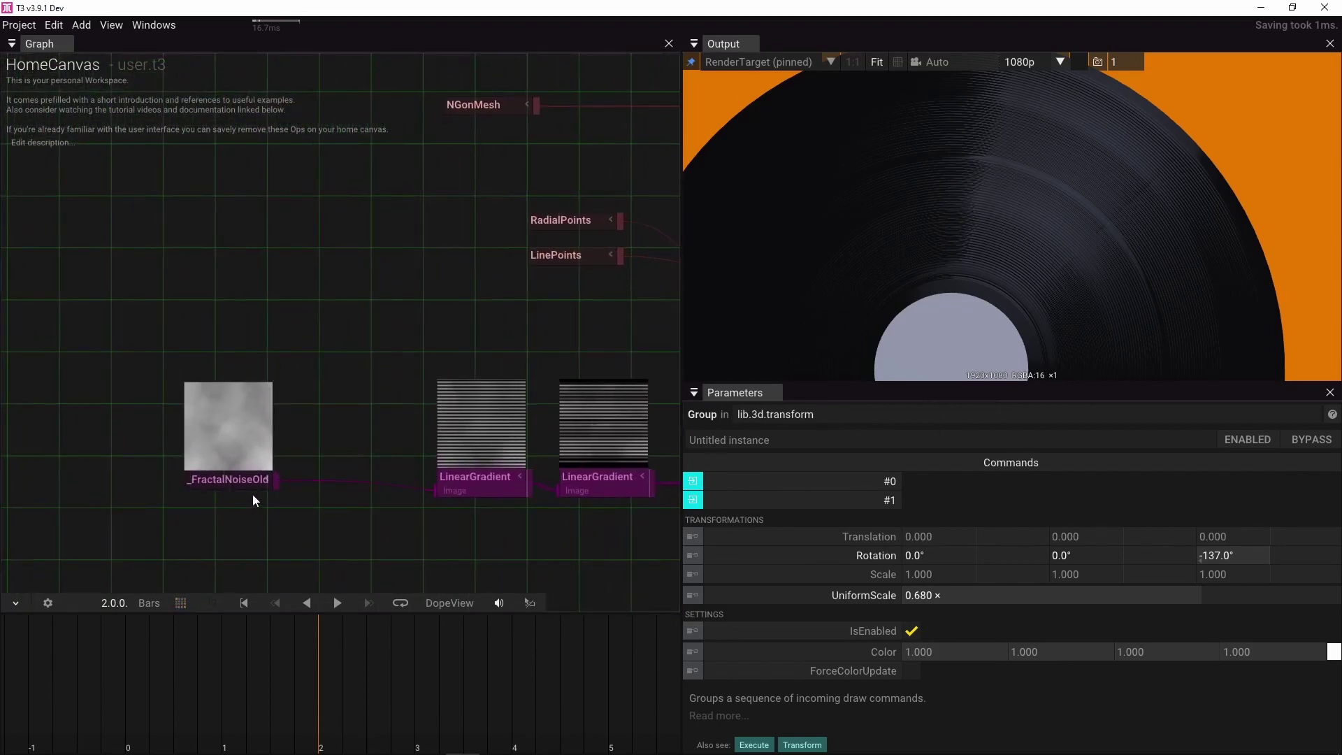
left_click(237, 484)
Add a BlendWithMask node below the noise and connect the _FractalNoiseOld output to its ImageA input.
double_click(292, 519)
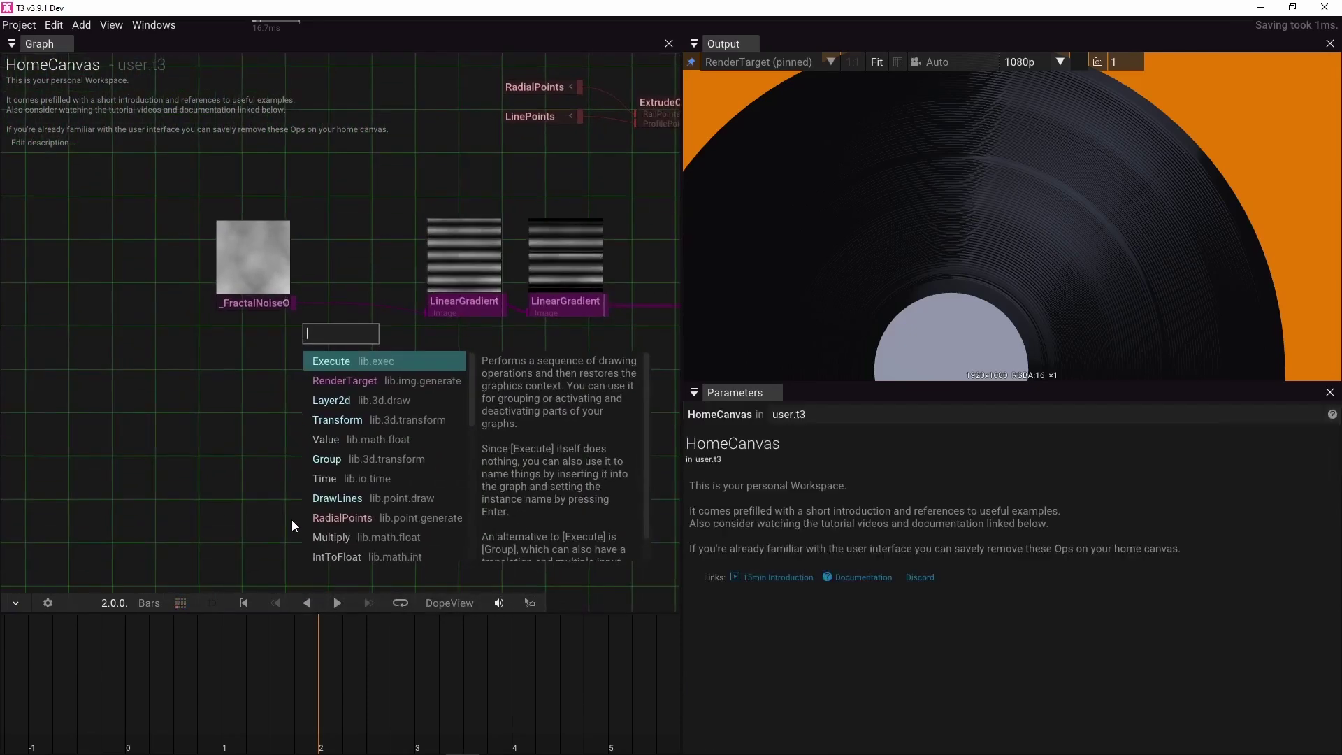
type("blend")
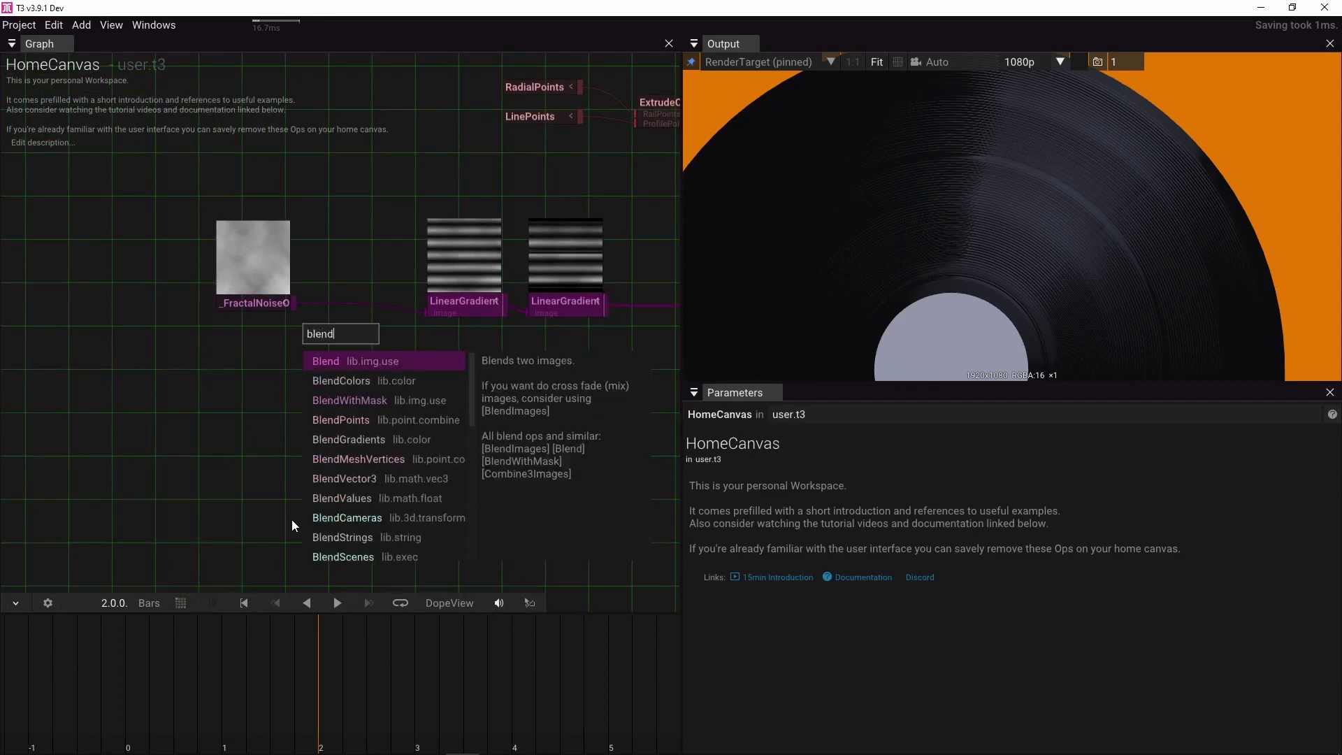
left_click(367, 400)
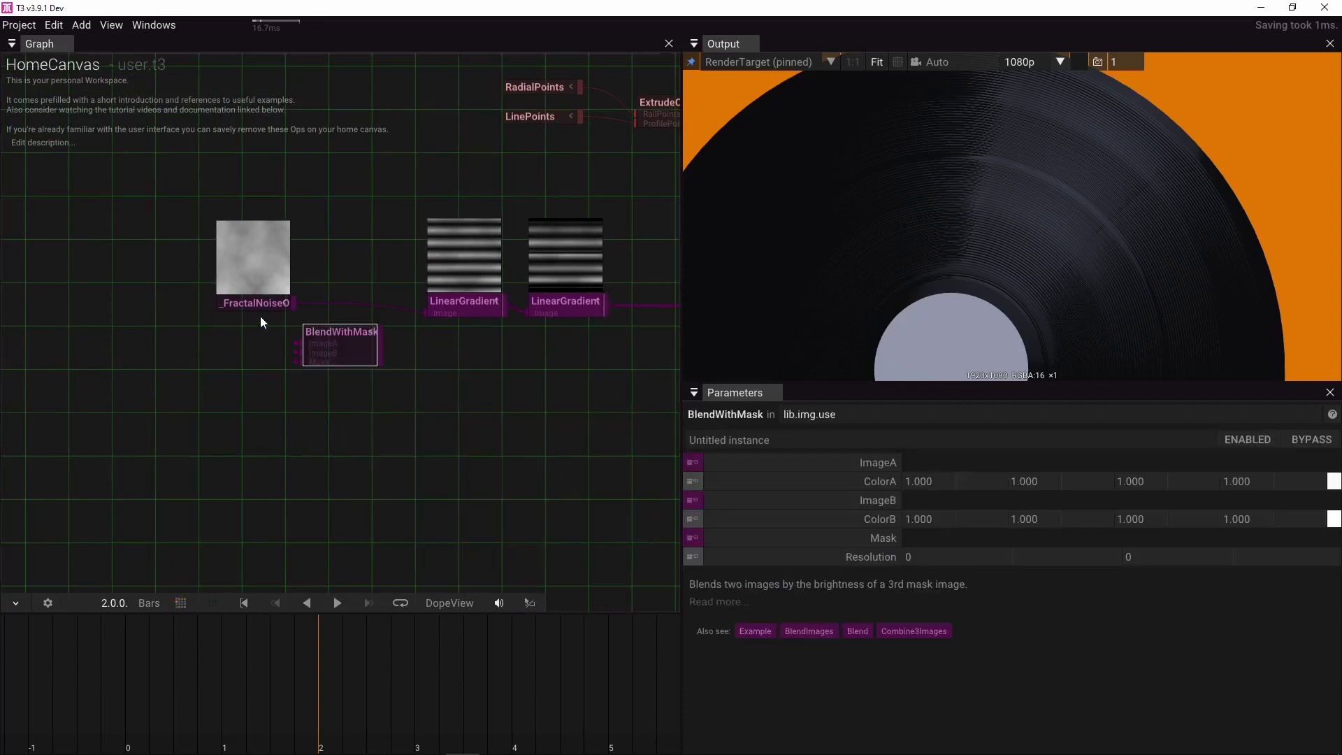
left_click_drag(252, 302, 285, 338)
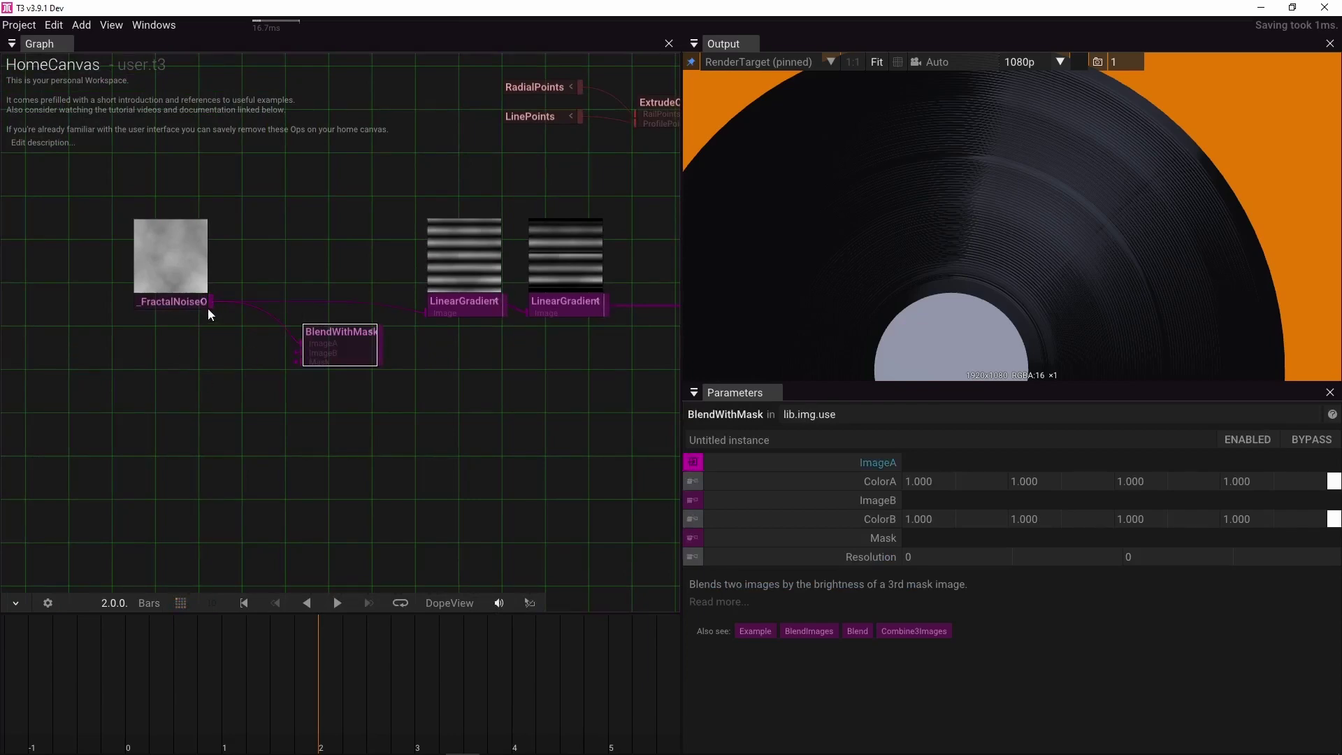
Add a TransformImage node fed by _FractalNoiseOld and place it below the noise node.
left_click_drag(210, 306, 213, 348)
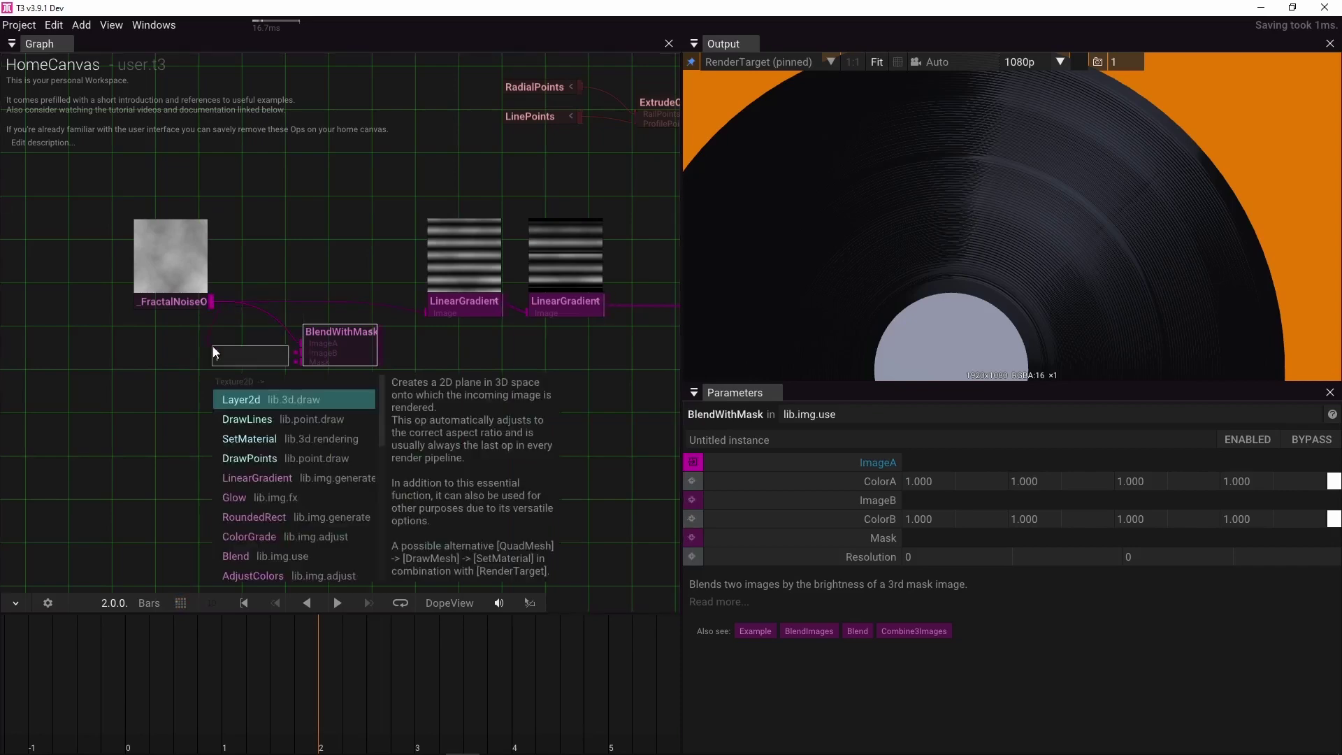
type("tr")
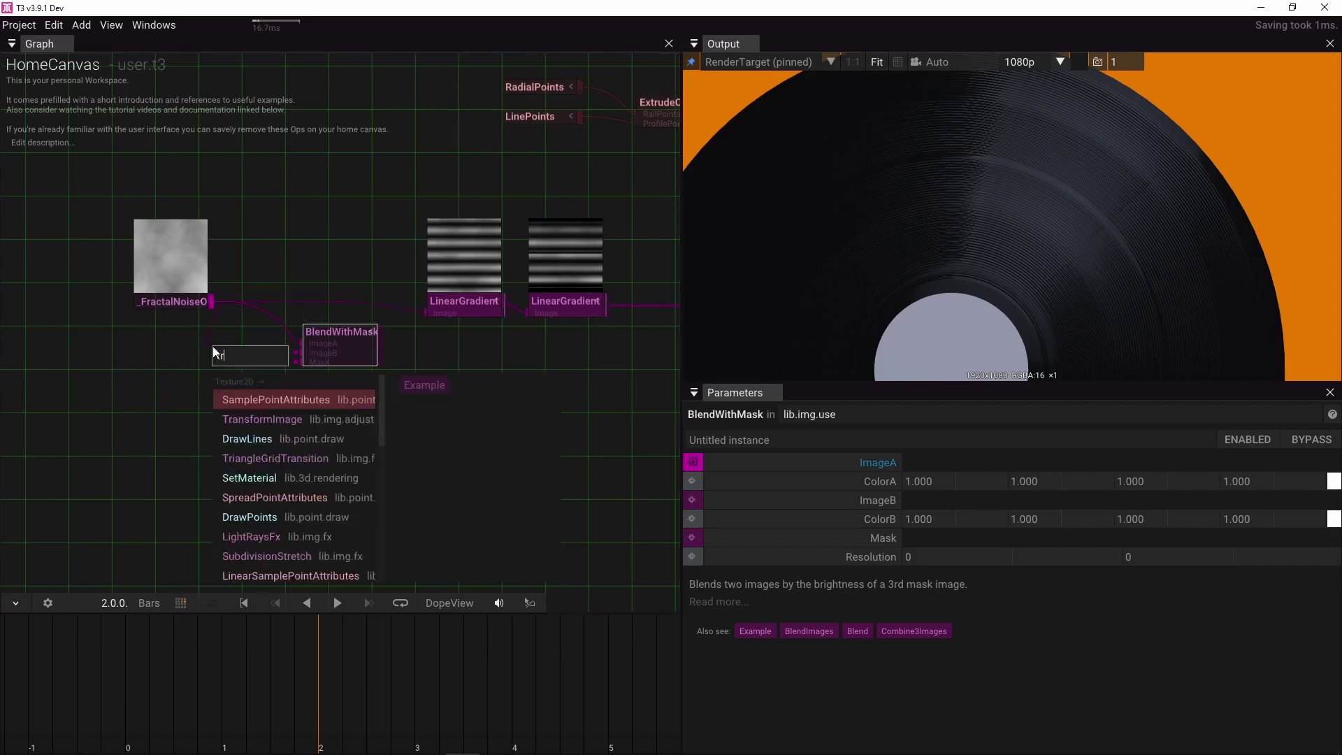
left_click(266, 418)
left_click_drag(255, 366, 217, 370)
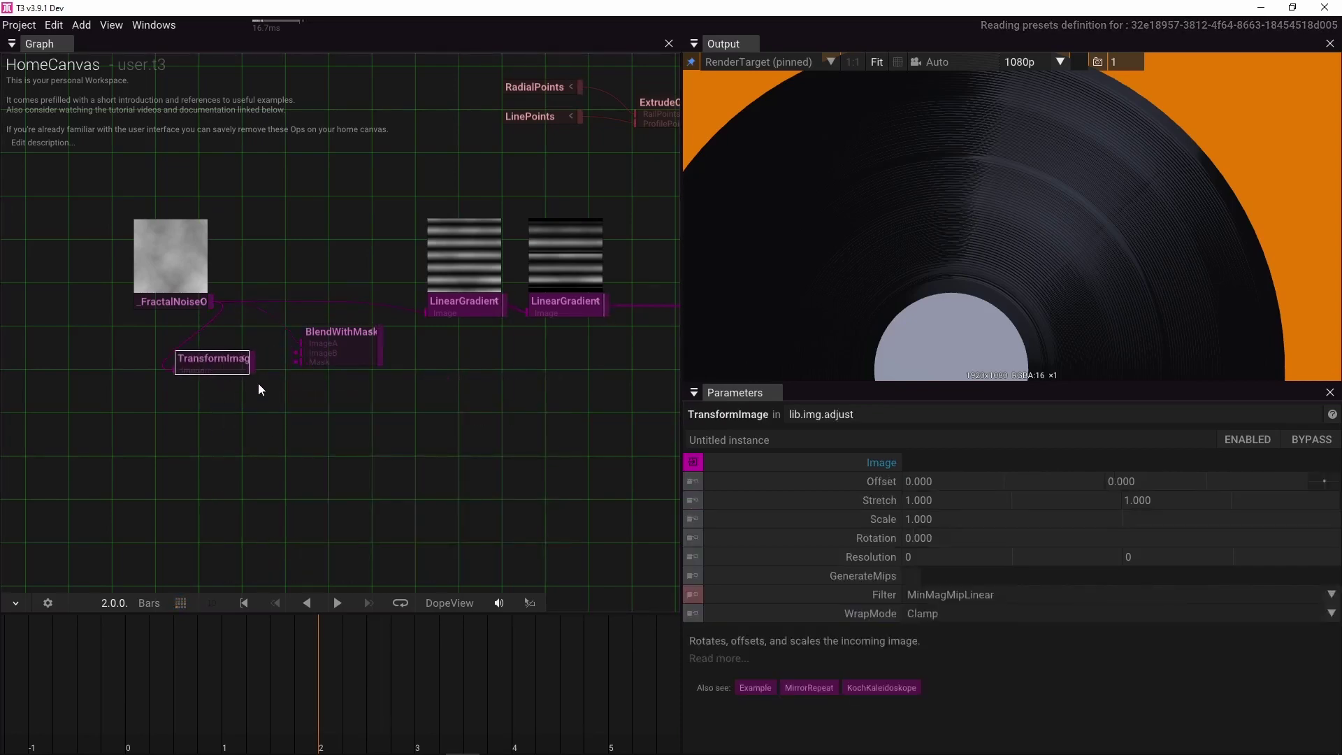
Set the TransformImage's X Offset to 0.5 and connect its output to ImageB of BlendWithMask.
left_click(939, 481)
type(".5")
key("Return")
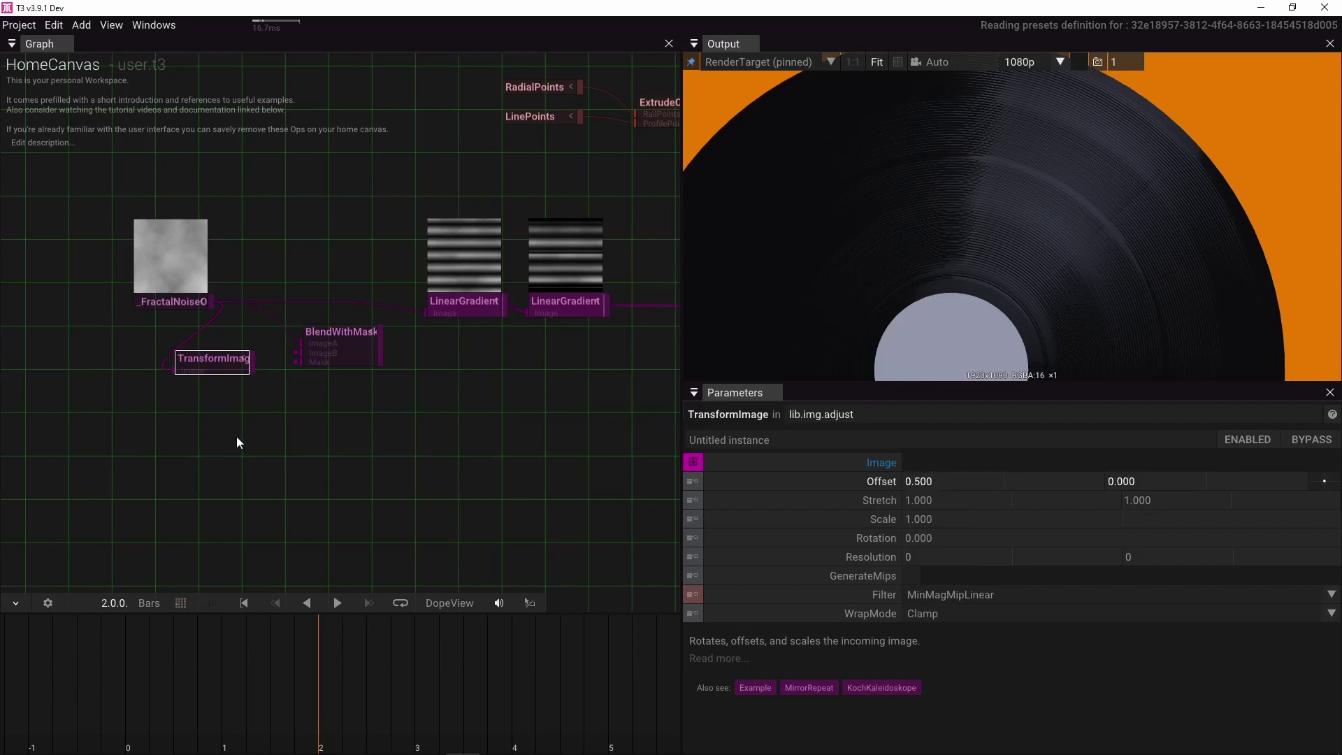
left_click_drag(253, 361, 323, 383)
Add a LinearGradient on BlendWithMask's Mask input and connect the BlendWithMask output to the first groove LinearGradient's Image.
left_click_drag(297, 369, 246, 427)
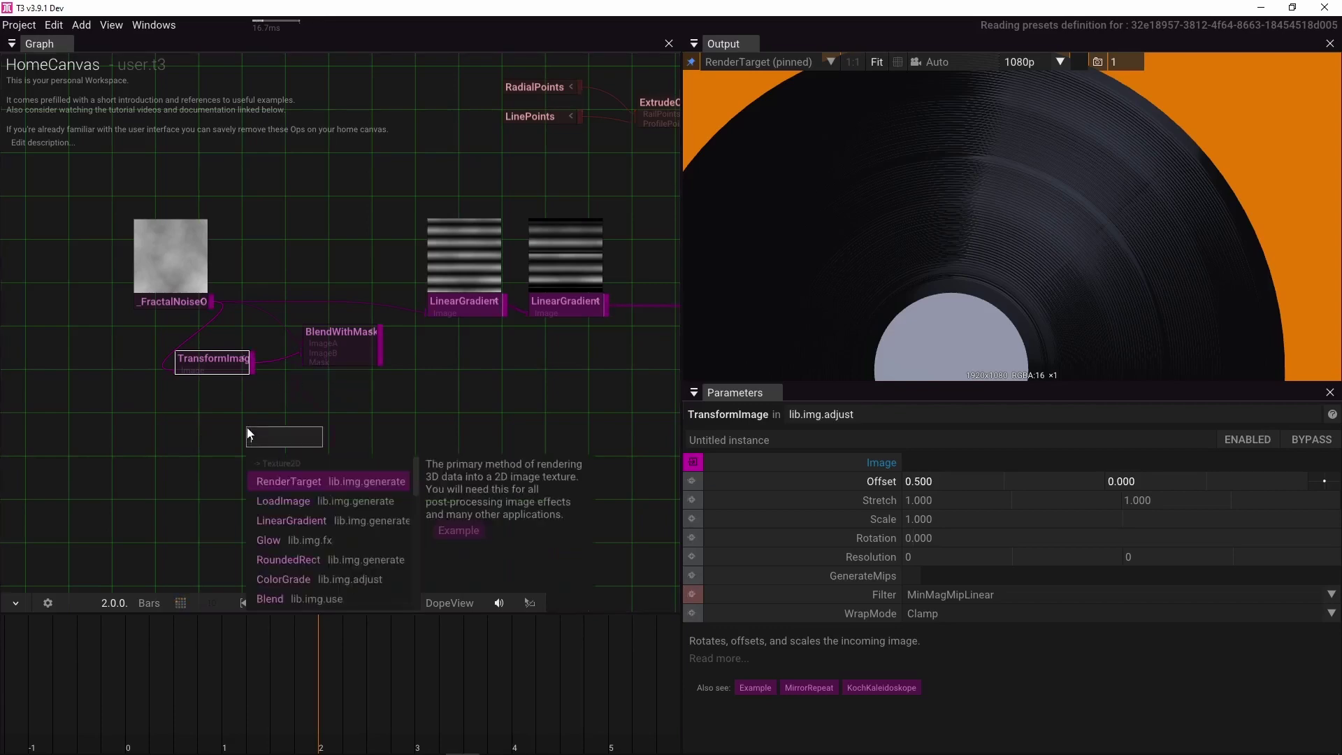
left_click(275, 521)
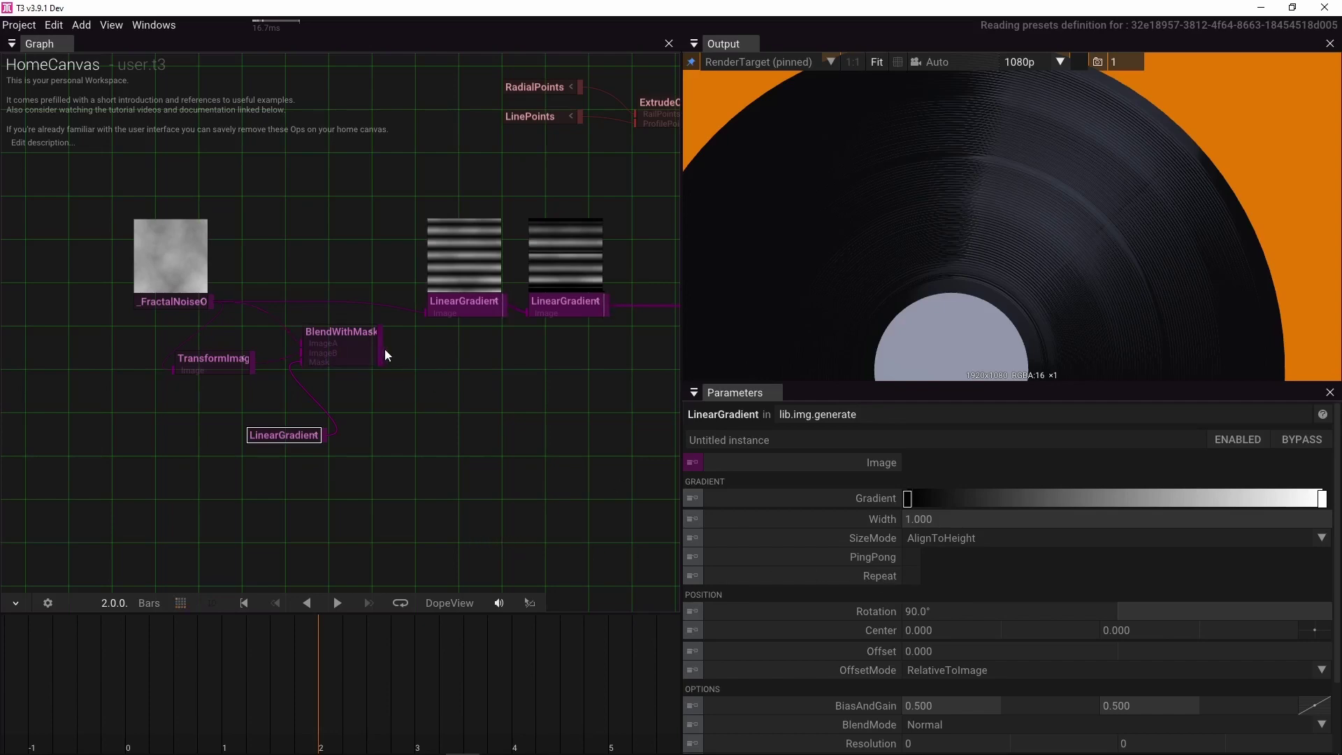
left_click_drag(383, 348, 427, 308)
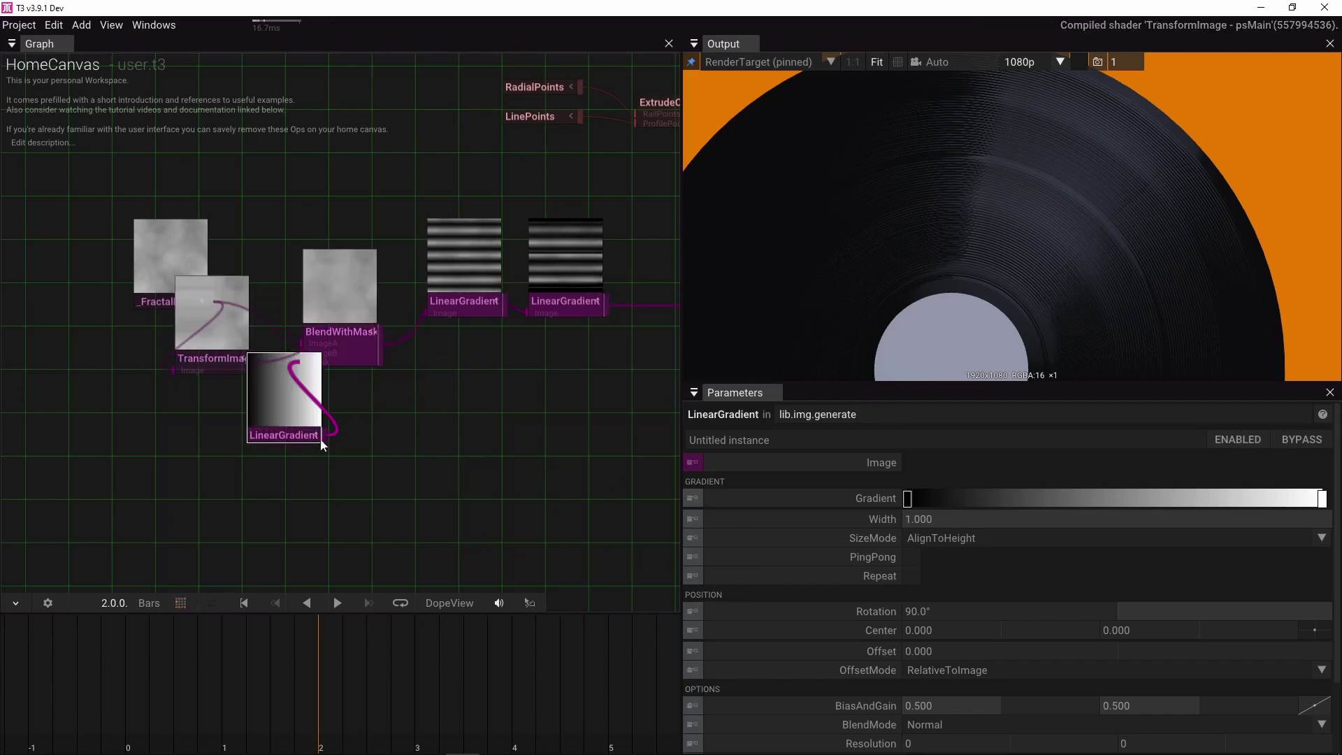
left_click_drag(292, 440, 280, 497)
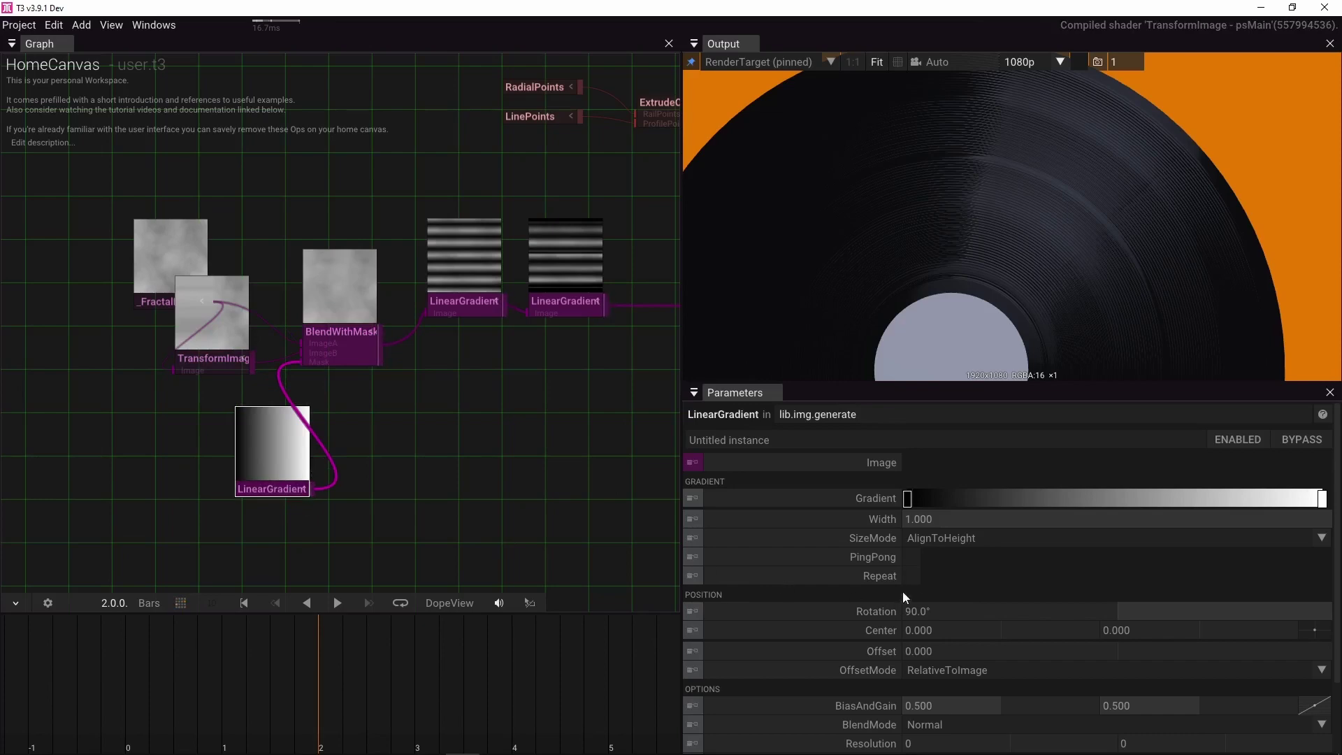
Enable PingPong on the mask LinearGradient and reverse its gradient.
left_click(913, 560)
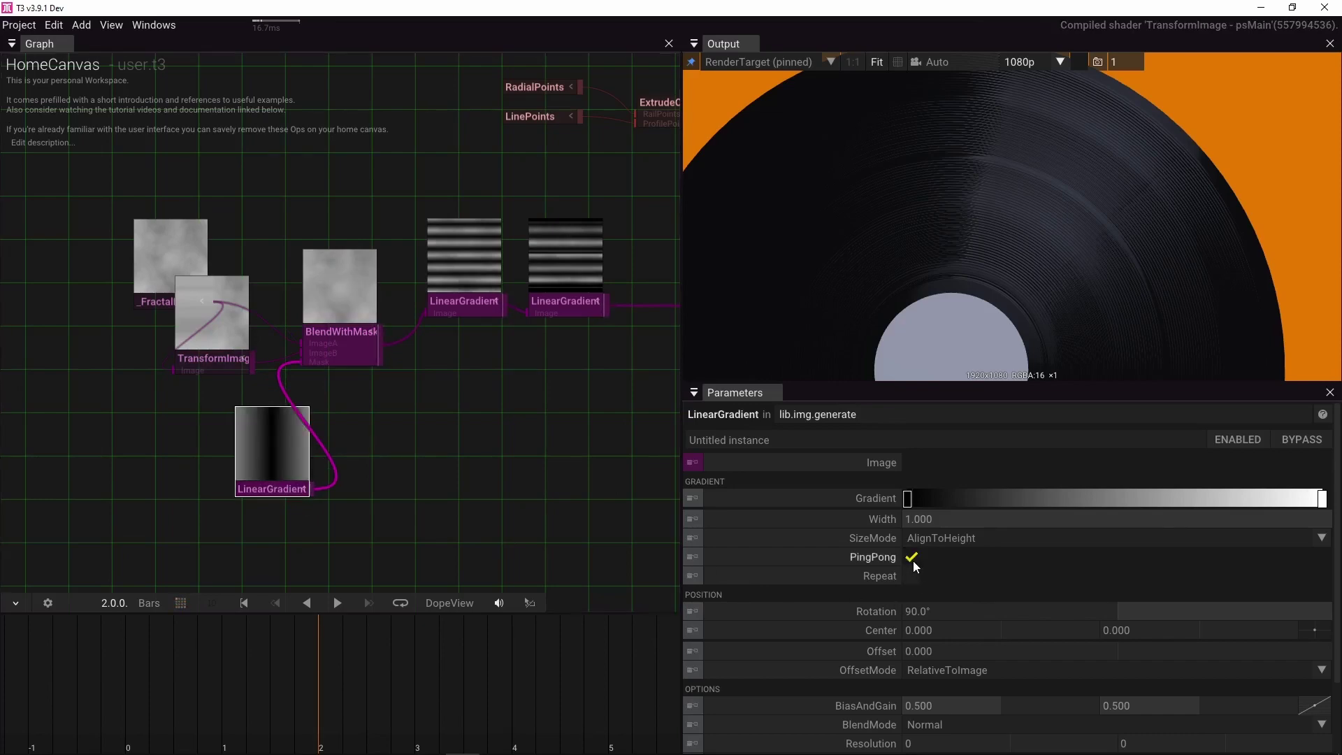
right_click(870, 498)
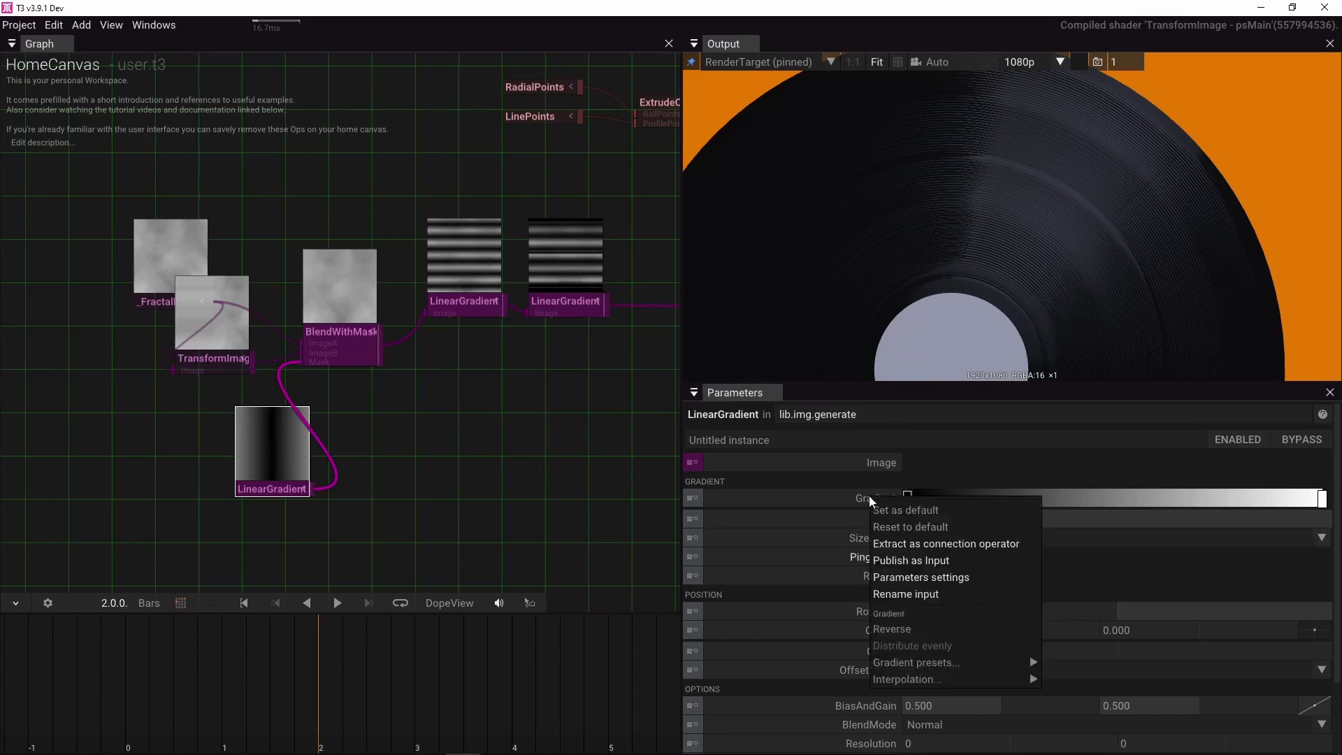
left_click(899, 628)
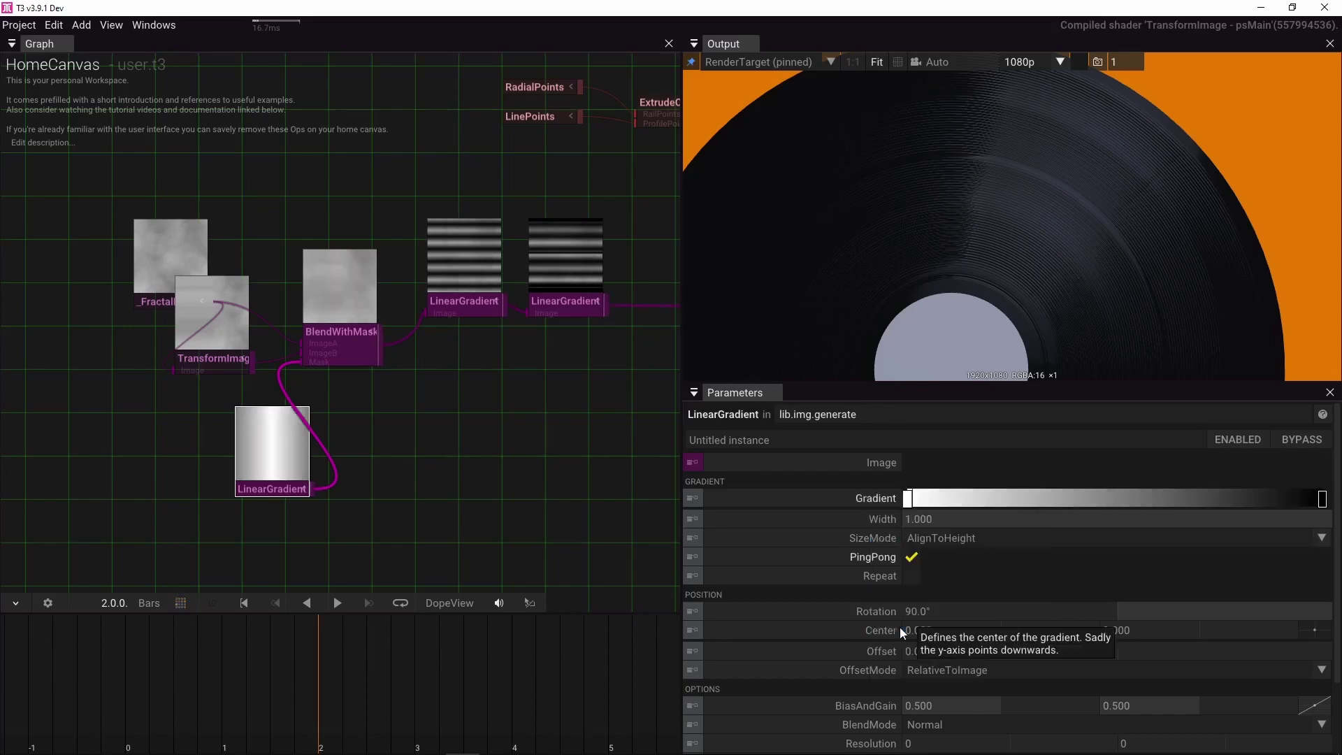
Set the mask LinearGradient's Width to 0.25.
left_click(955, 520)
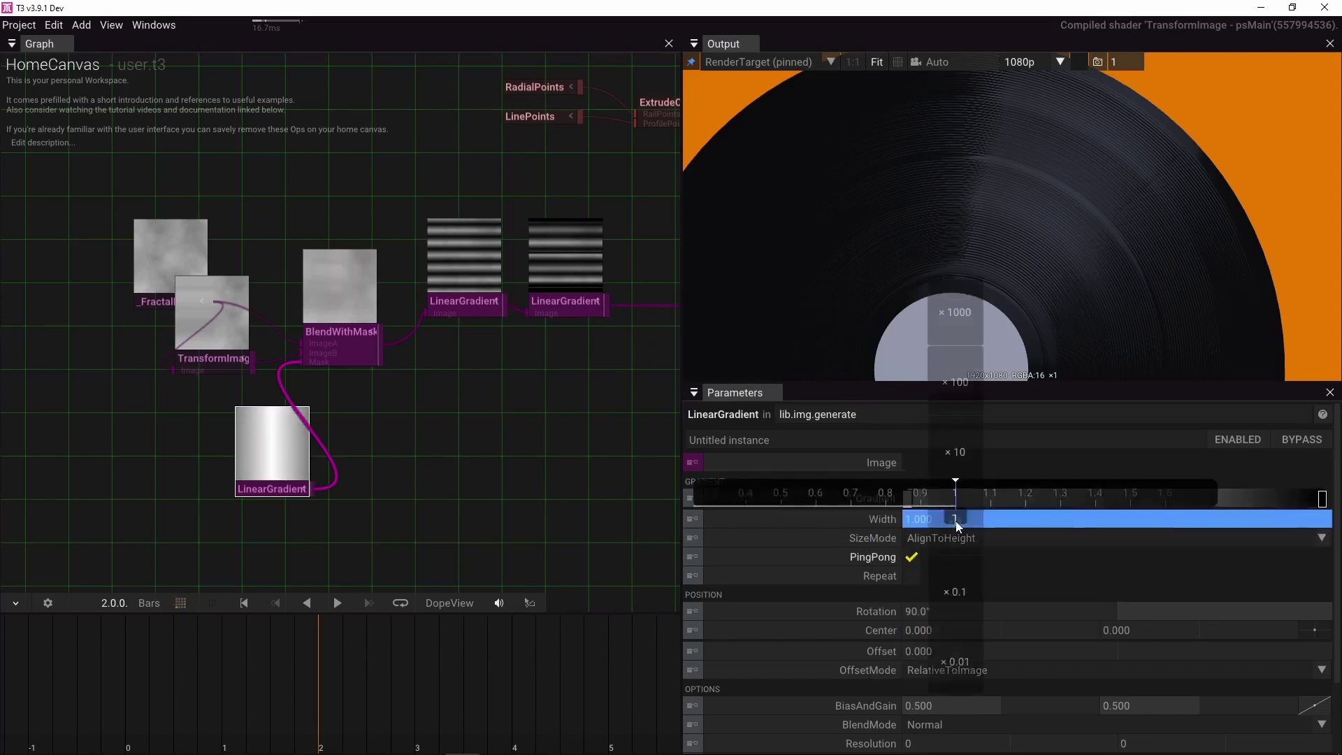
type("0.5")
key("Return")
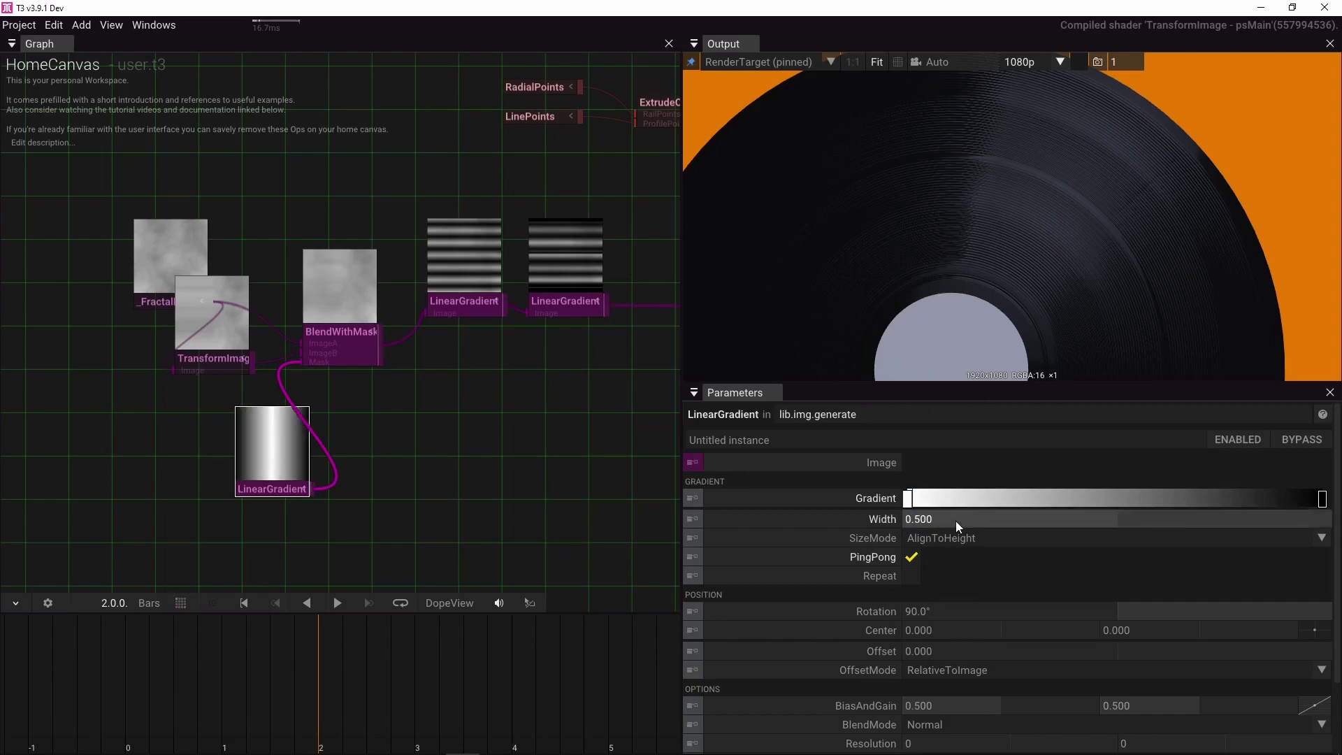
left_click(955, 522)
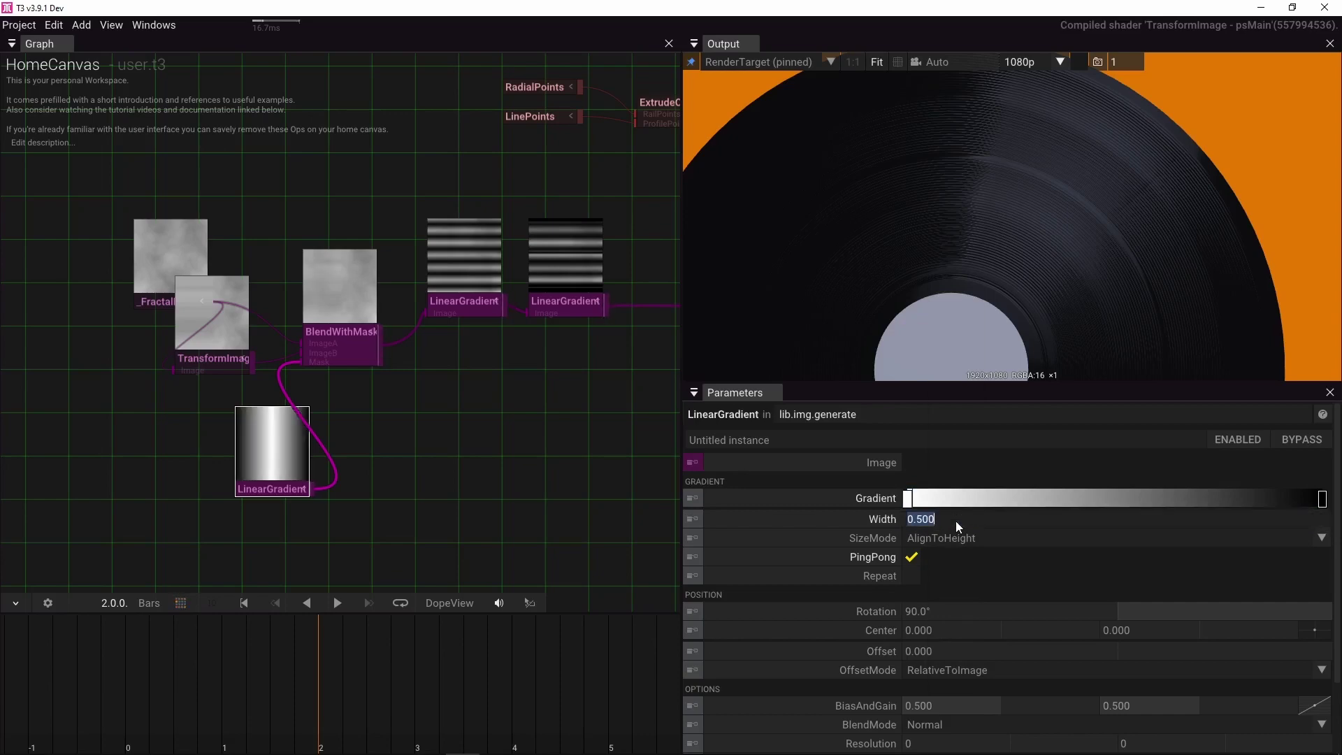
type("0.25")
key("Return")
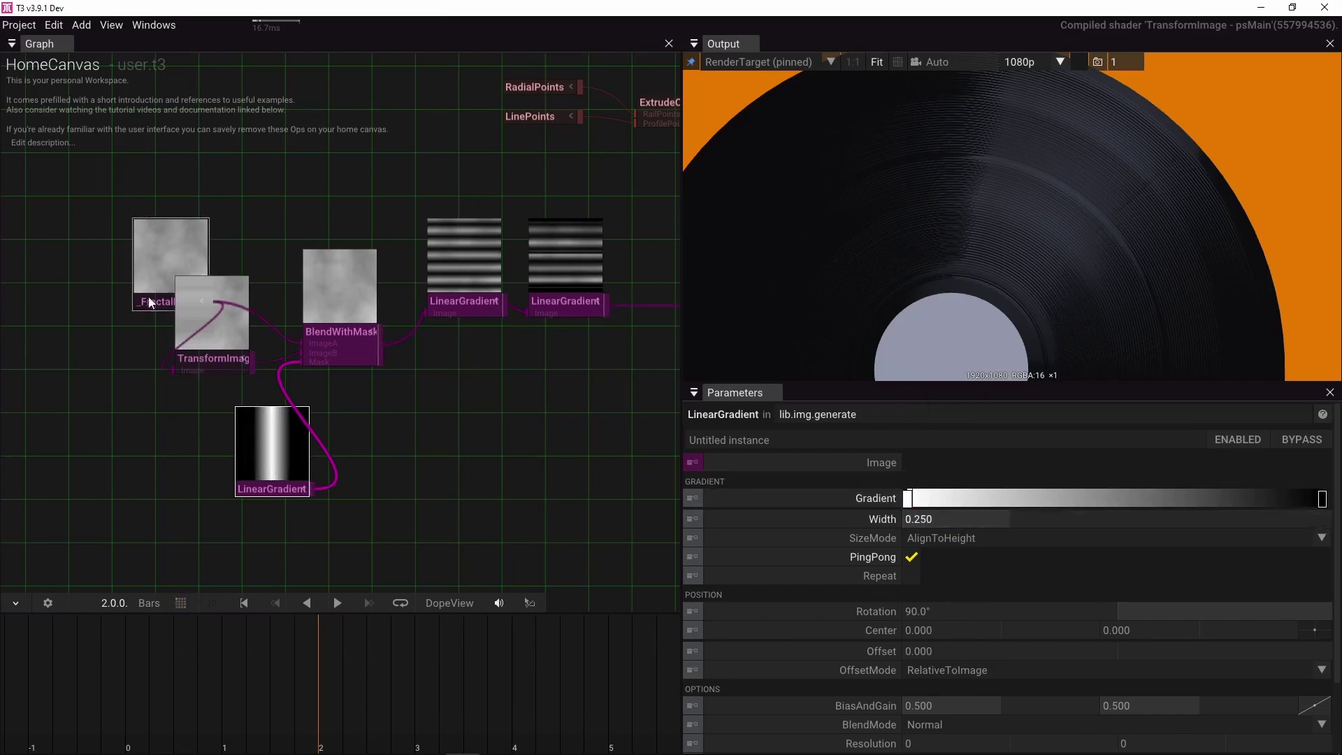
scroll(257, 271, "up", 4)
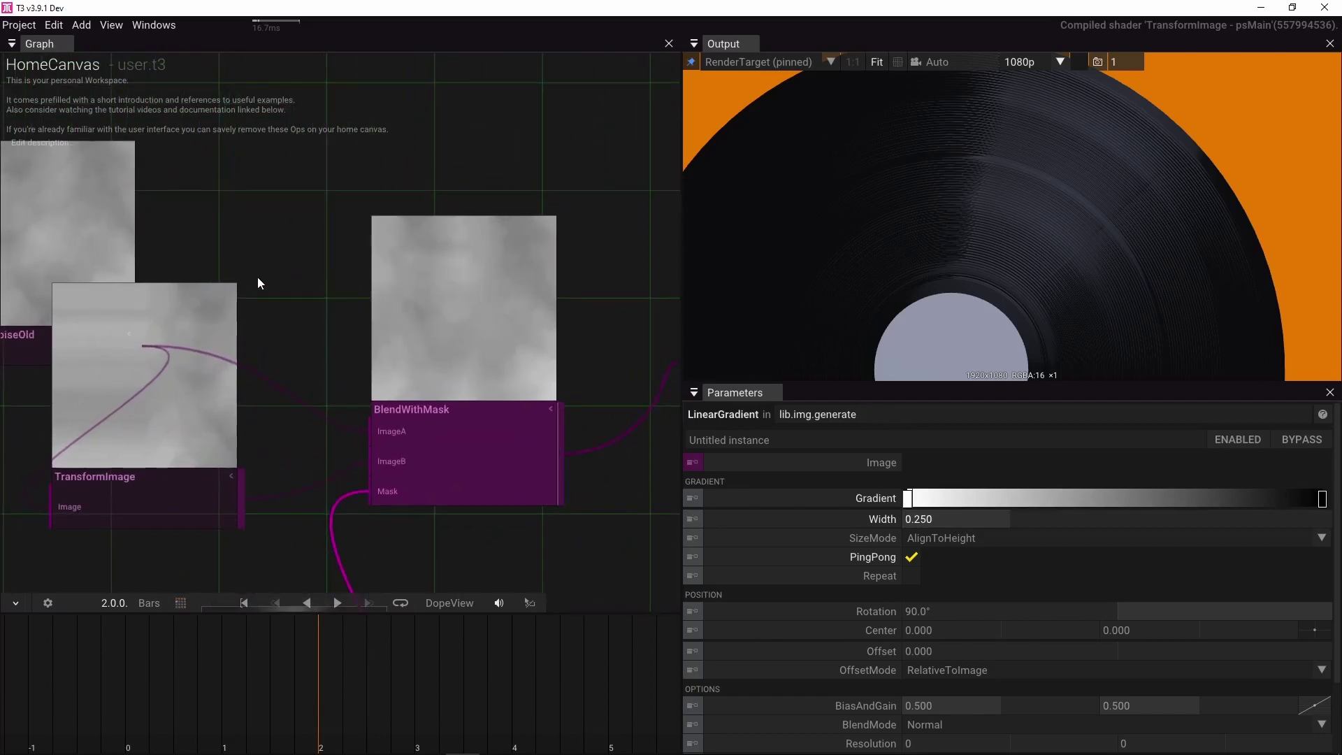
Set the TransformImage's WrapMode to Wrap.
scroll(258, 278, "down", 2)
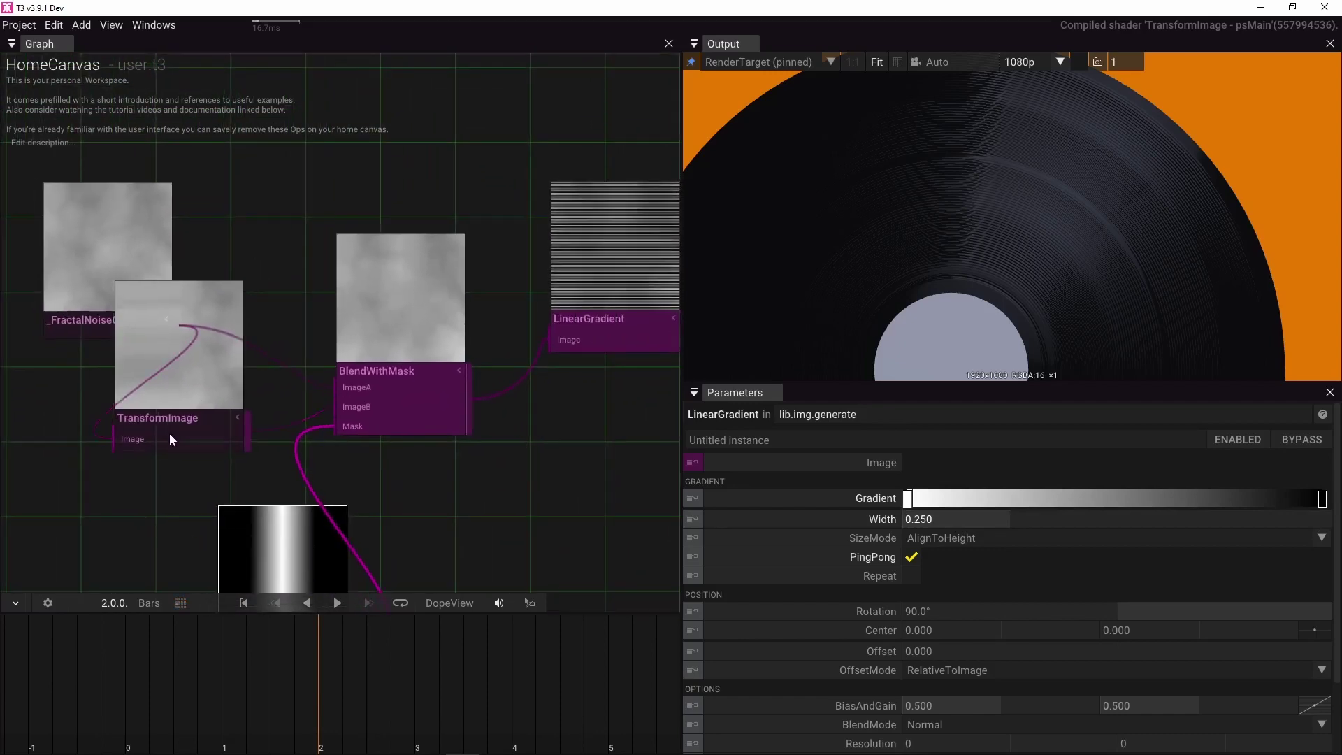
left_click(169, 433)
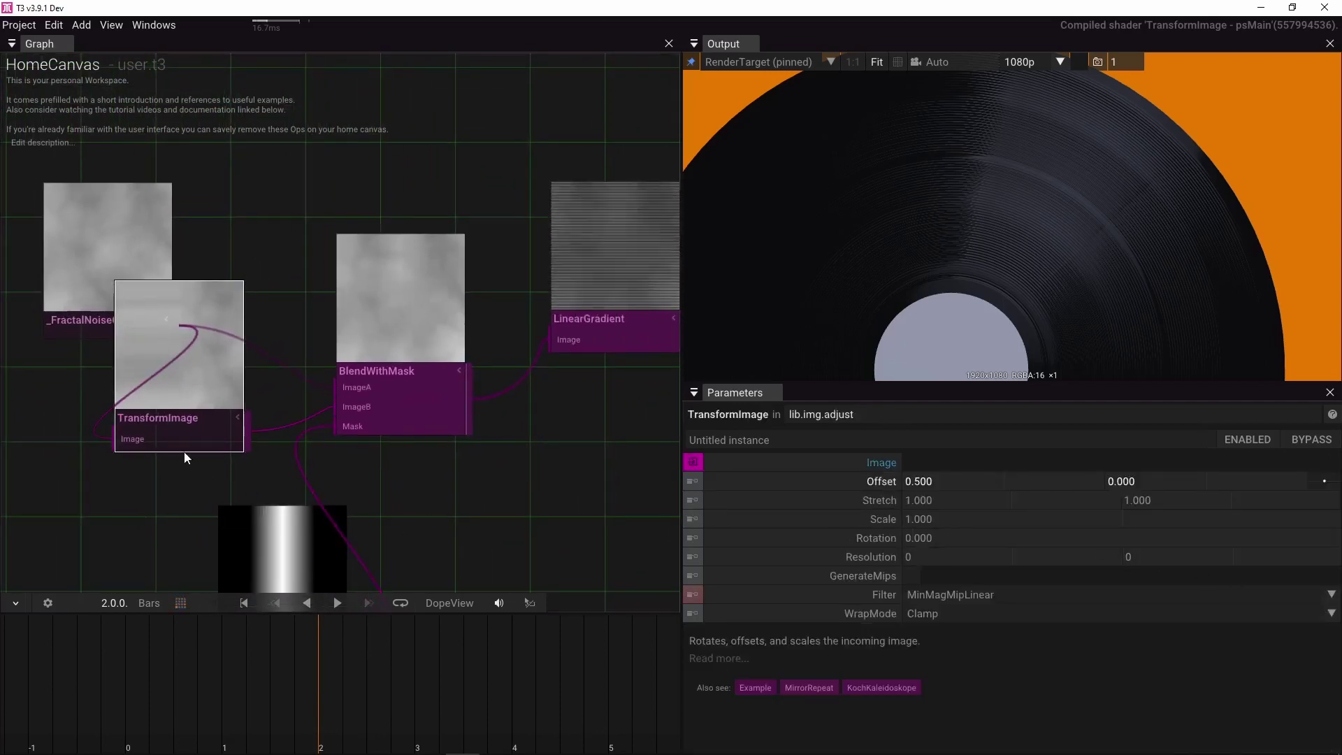
left_click(1326, 614)
left_click(1006, 633)
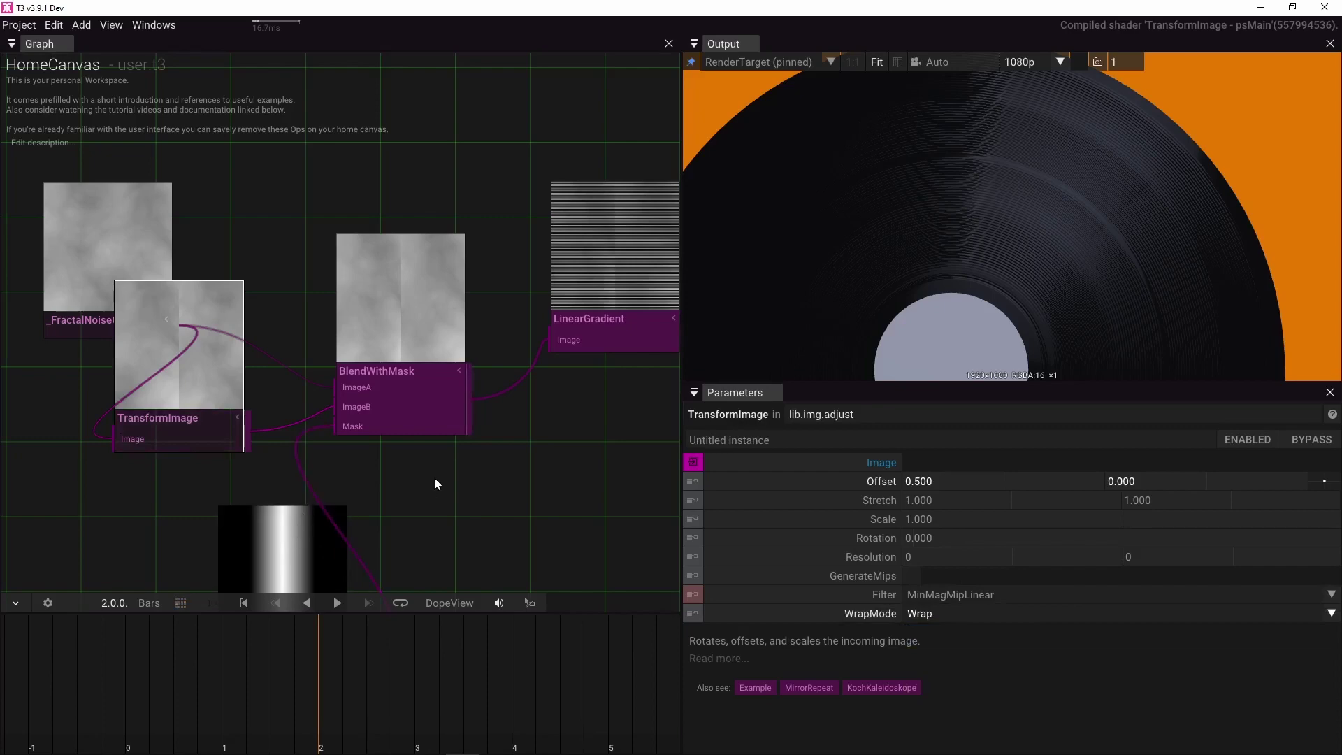
Reverse the gradient of the mask LinearGradient feeding BlendWithMask.
left_click(428, 380)
scroll(419, 349, "down", 3)
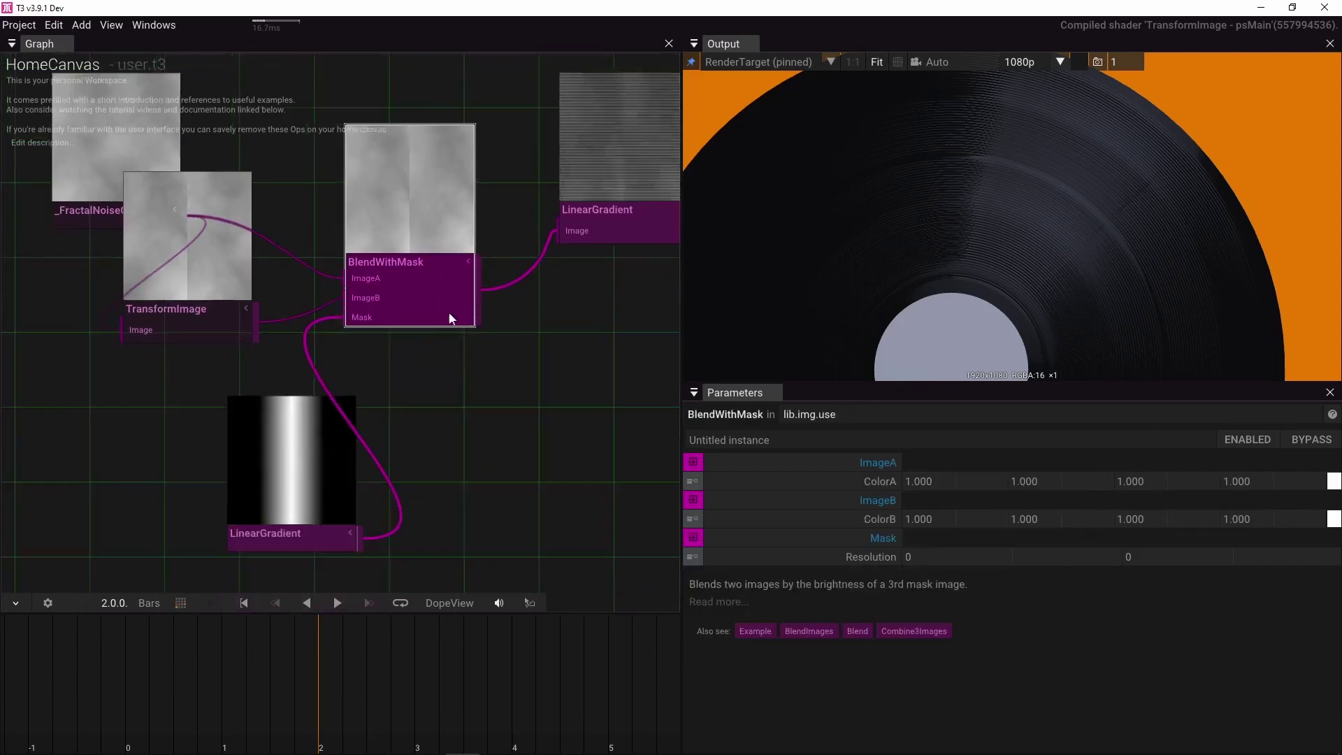
left_click(315, 451)
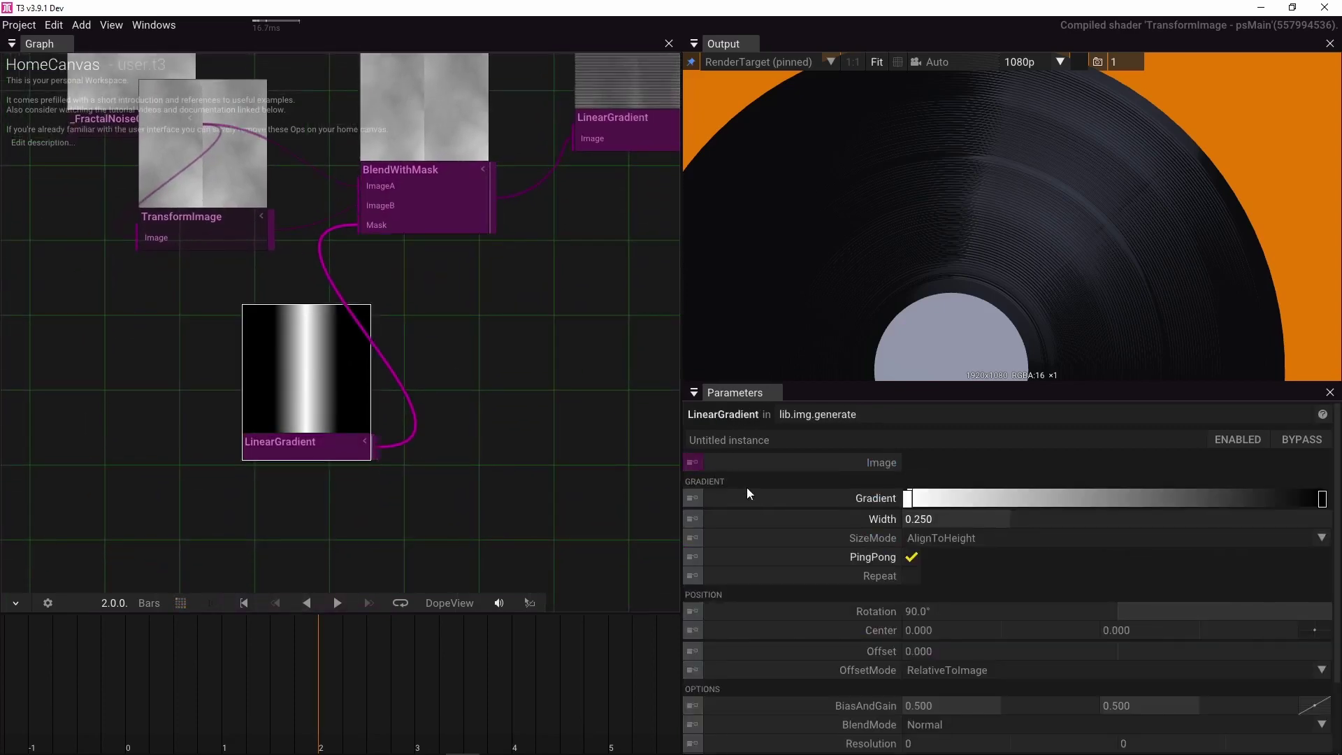
right_click(843, 498)
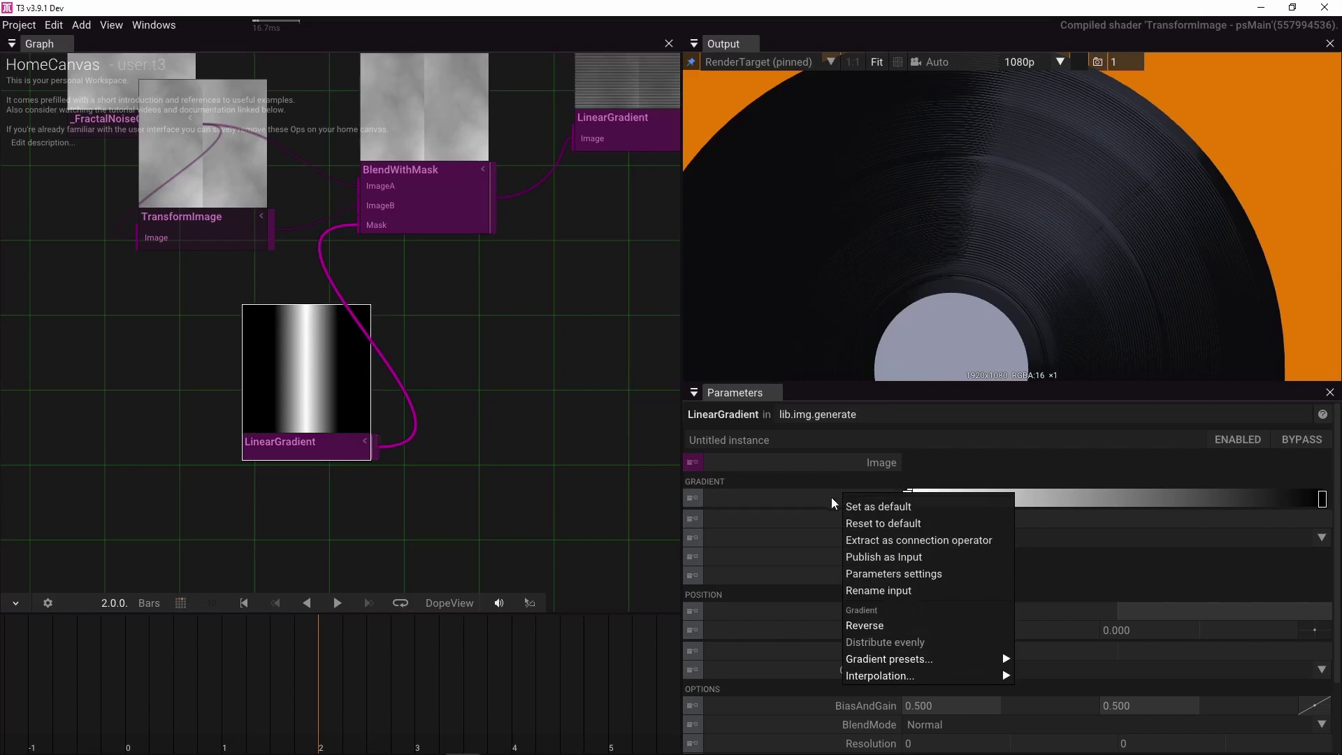
left_click(861, 625)
scroll(444, 439, "up", 2)
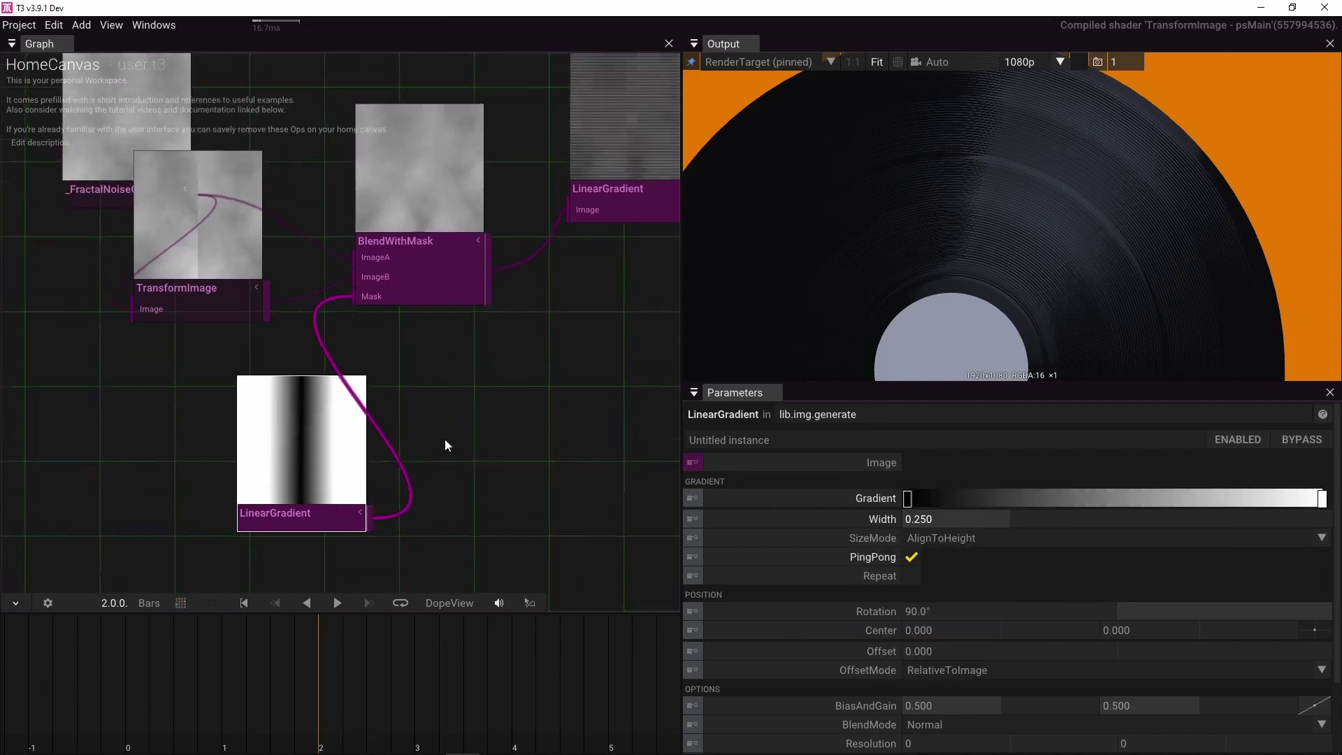
scroll(472, 430, "down", 3)
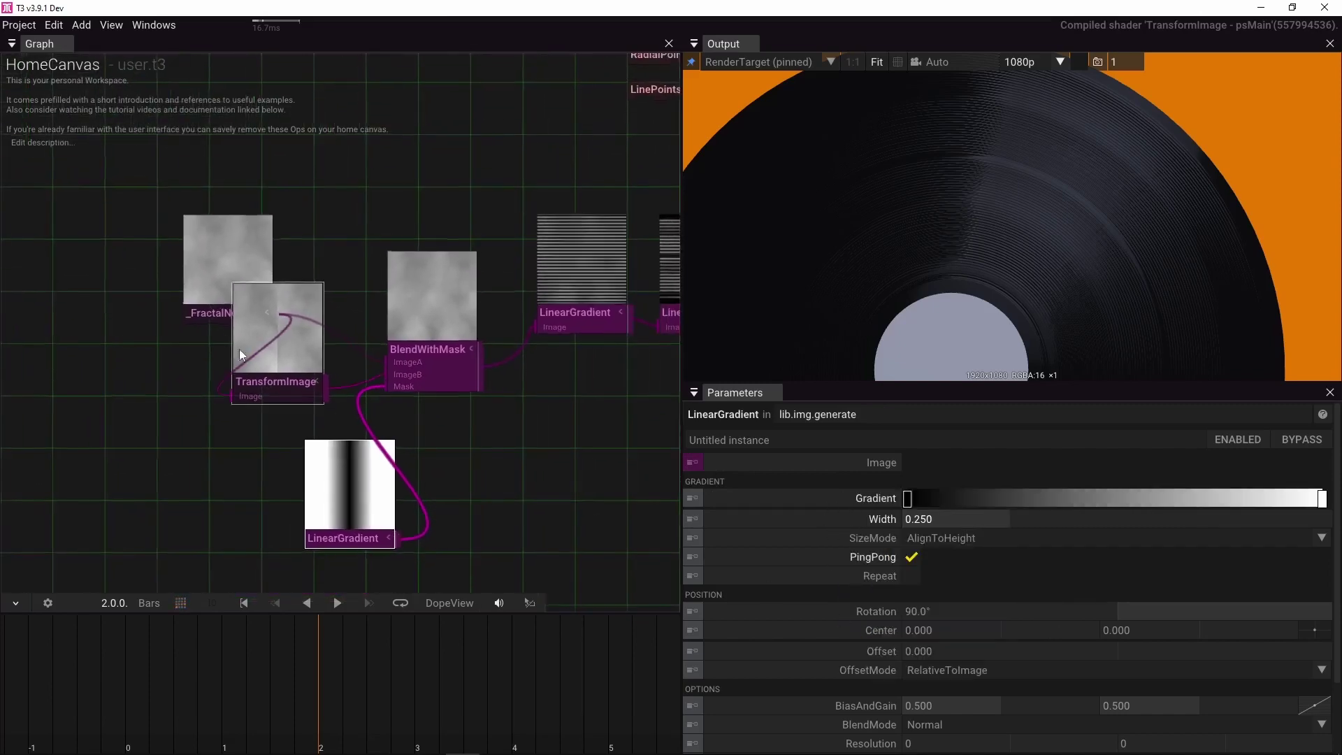
Rearrange the _FractalNoiseOld, TransformImage and mask LinearGradient nodes into a tidy, non-overlapping layout before BlendWithMask.
left_click_drag(210, 314, 184, 277)
left_click_drag(269, 392, 233, 422)
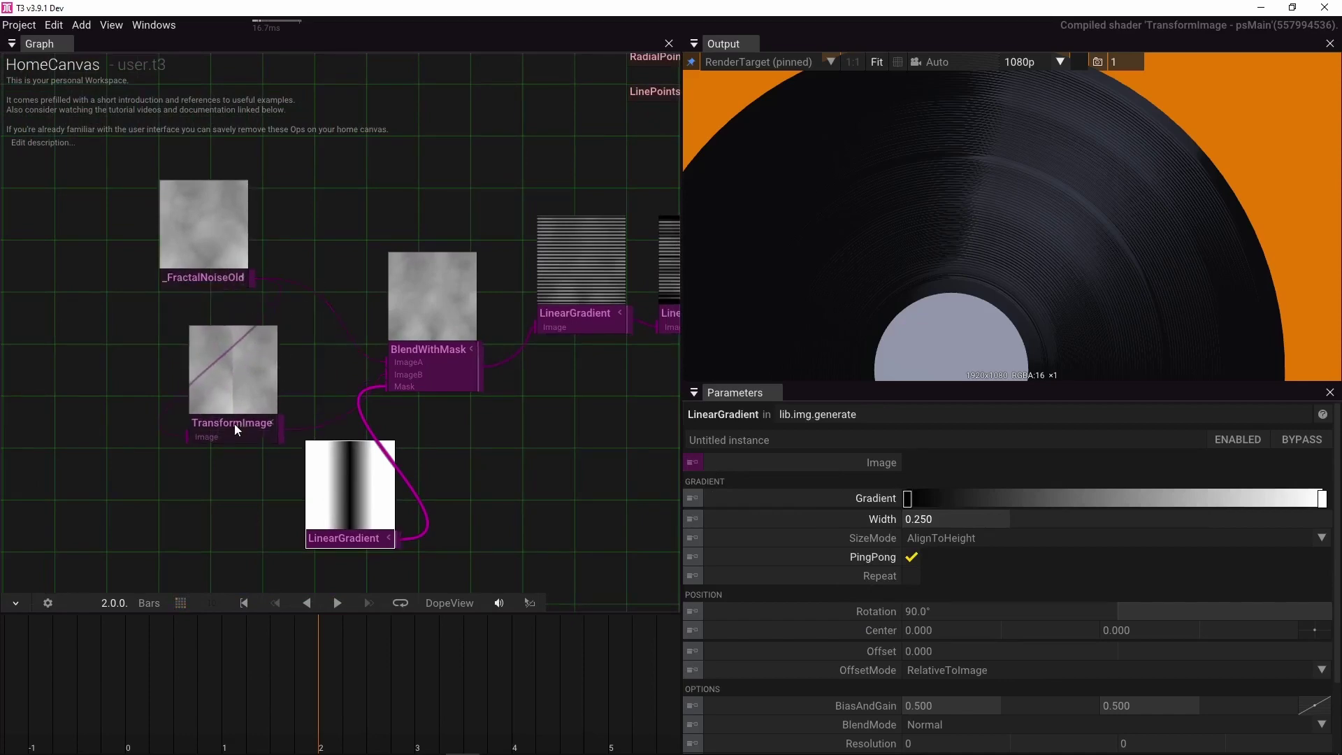
left_click_drag(204, 265, 75, 289)
left_click(267, 401)
left_click_drag(267, 401, 266, 353)
left_click_drag(345, 514, 229, 510)
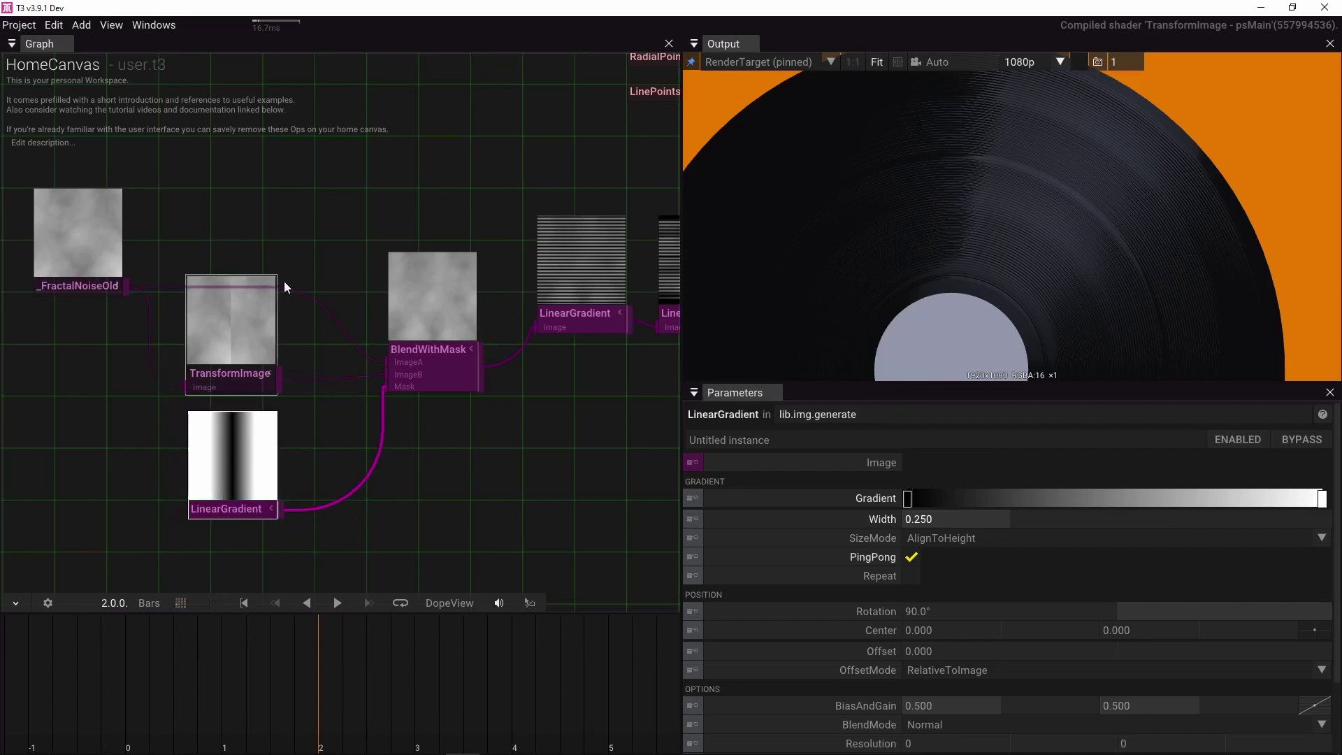
left_click_drag(284, 281, 414, 275)
left_click_drag(204, 305, 212, 273)
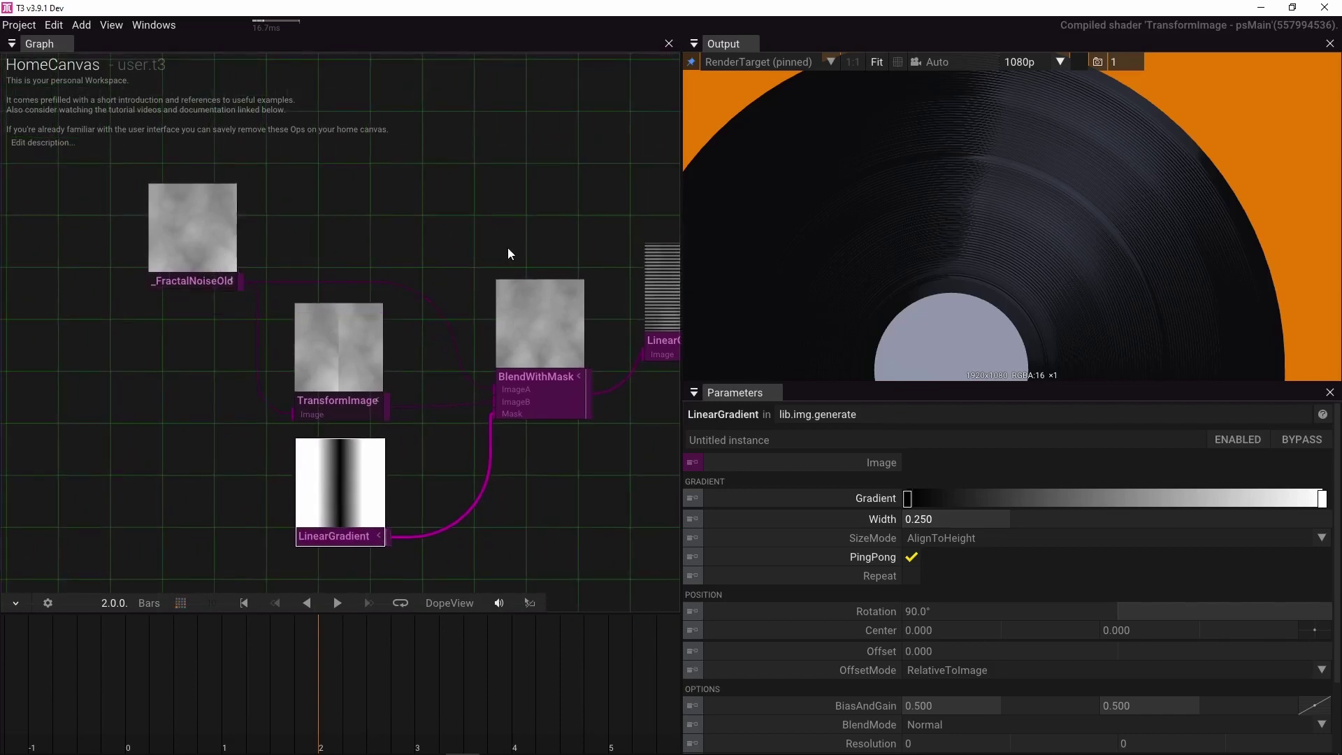
left_click_drag(508, 253, 354, 279)
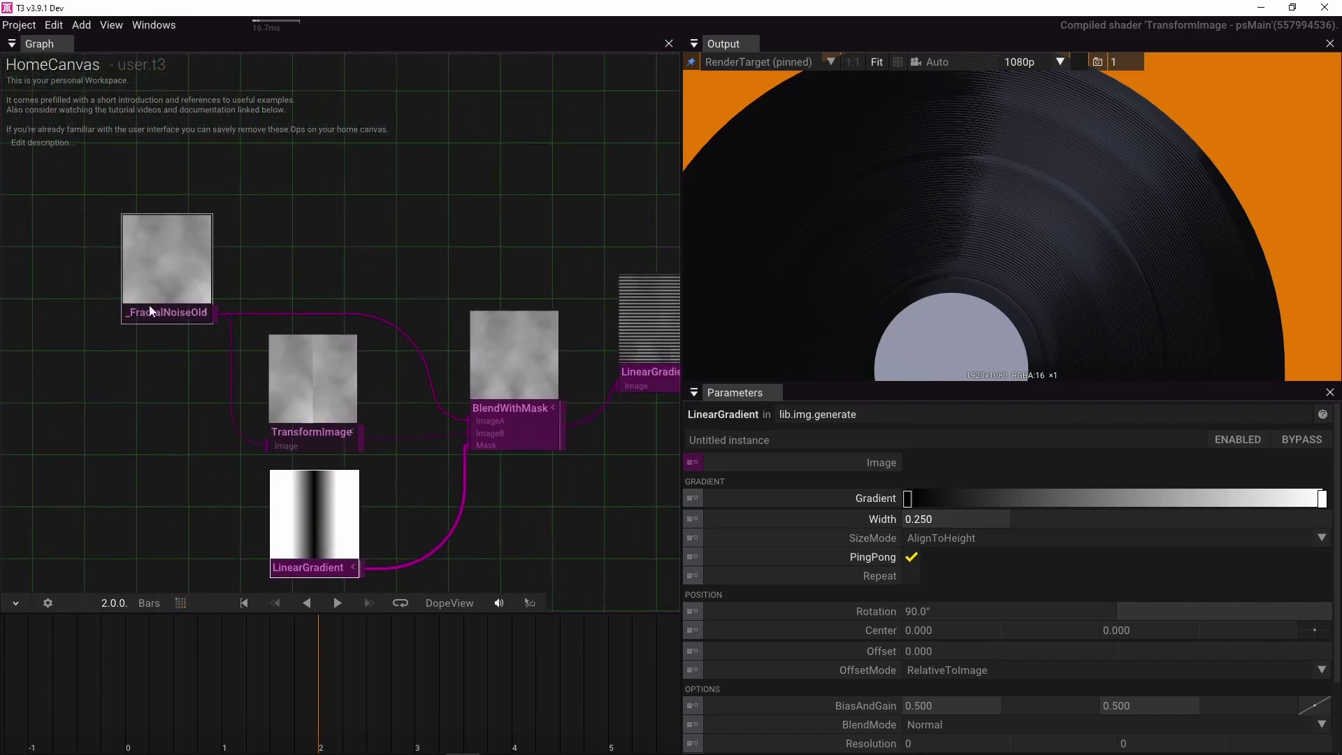
Lighten _FractalNoiseOld's ColorA to a grey of 0.474.
left_click(149, 312)
left_click(1333, 462)
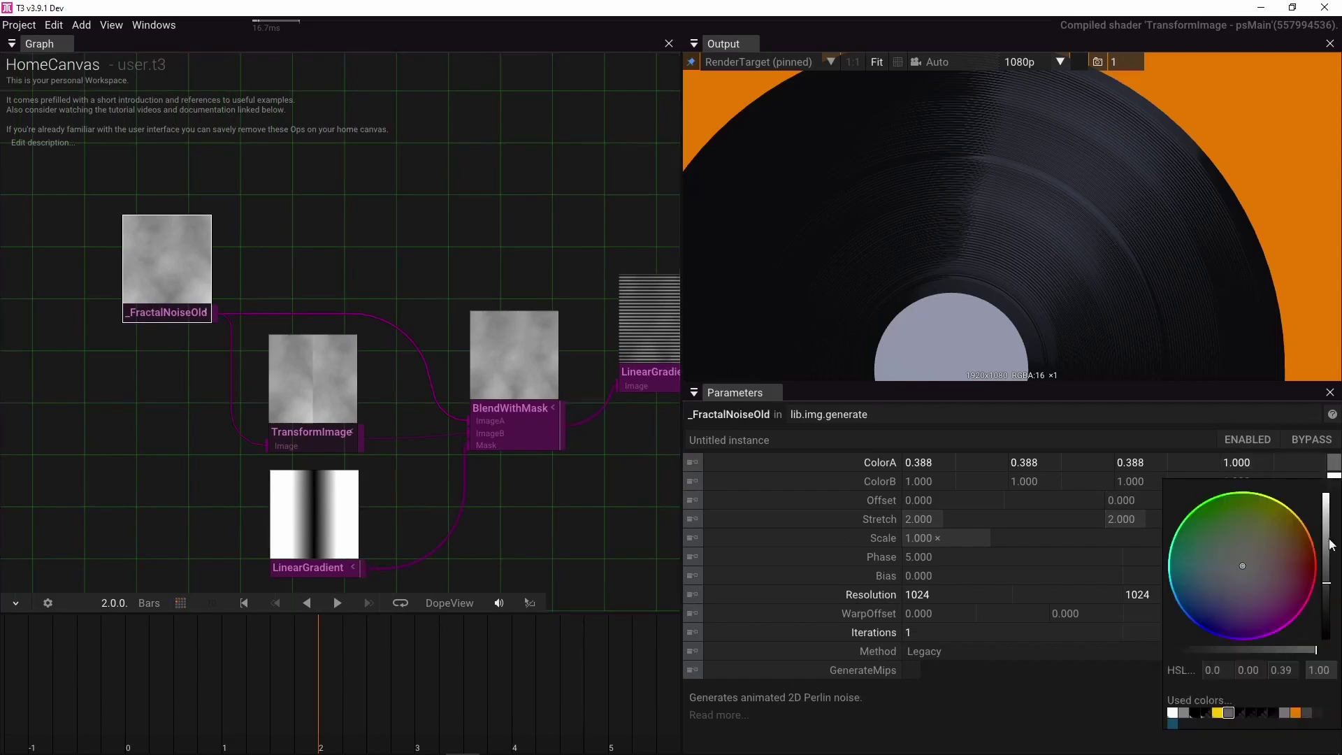
mouse_move(1329, 585)
left_mouse_down()
mouse_move(1327, 615)
mouse_move(1327, 540)
mouse_move(1327, 590)
mouse_move(1328, 574)
left_mouse_up()
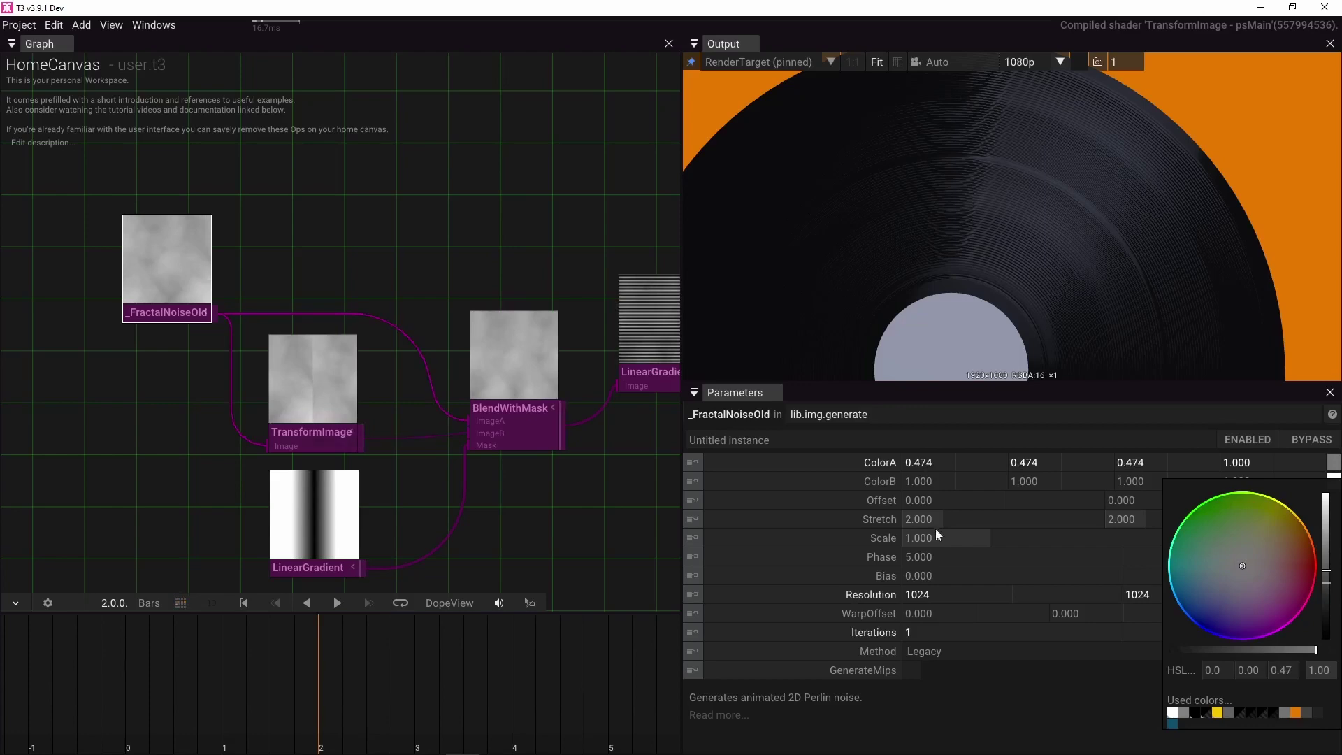
Try out different Z rotations on the Group feeding the Camera, ending at 57°.
scroll(489, 482, "right", 5)
scroll(420, 335, "right", 6)
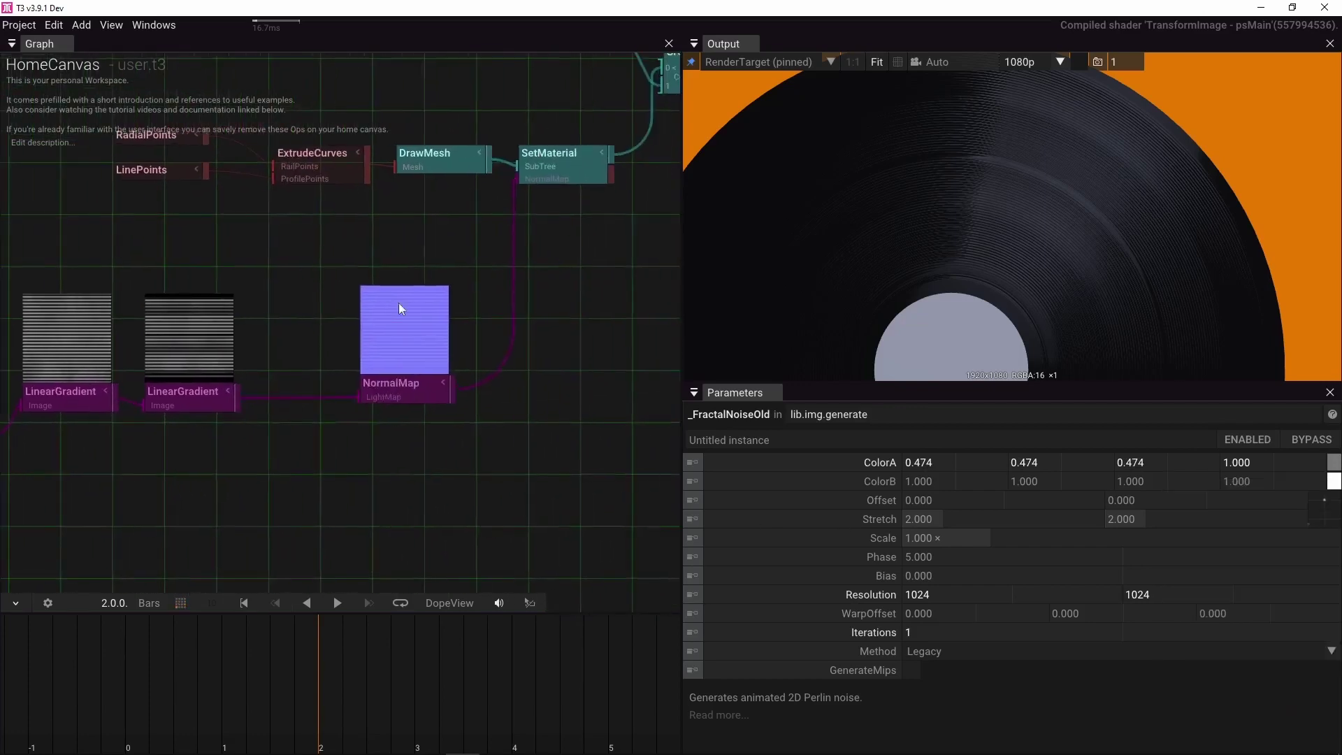
scroll(455, 328, "up", 3)
scroll(479, 348, "up", 3)
scroll(594, 288, "right", 6)
scroll(363, 411, "up", 2)
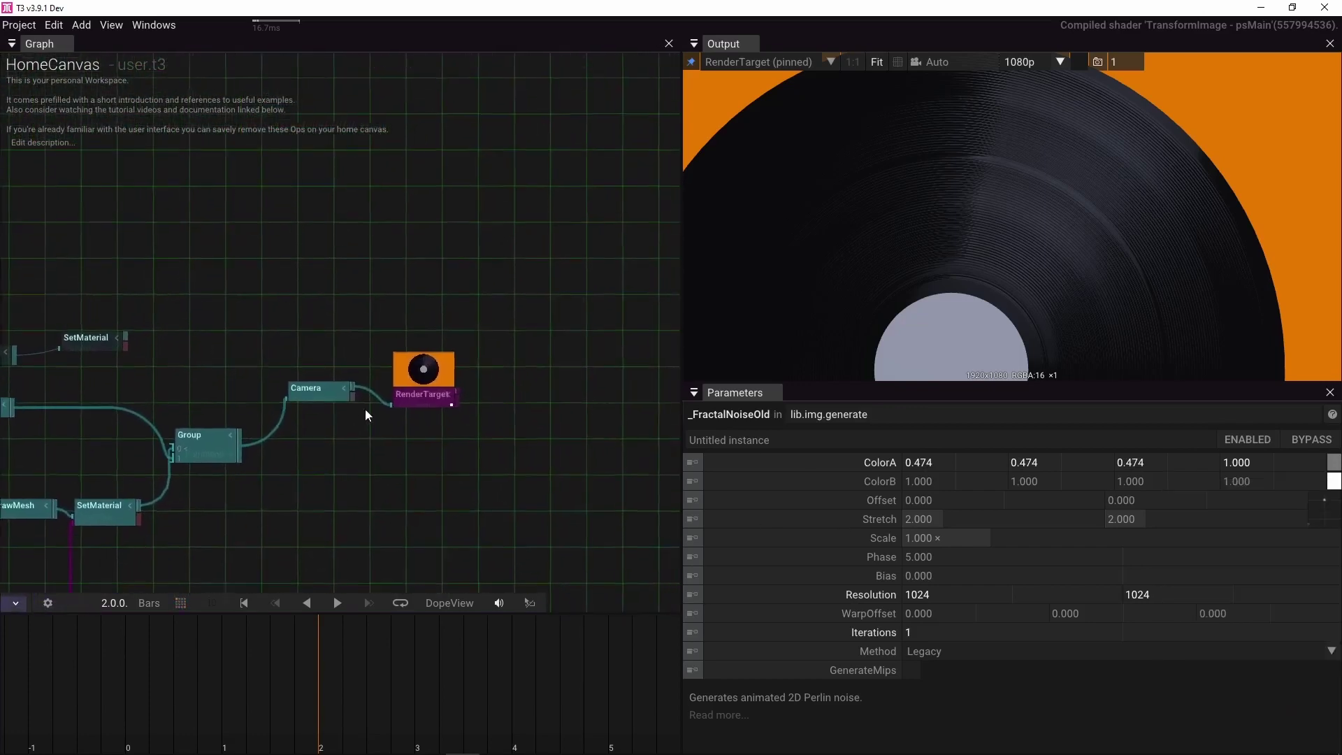
left_click(201, 442)
left_click_drag(1206, 560, 1123, 534)
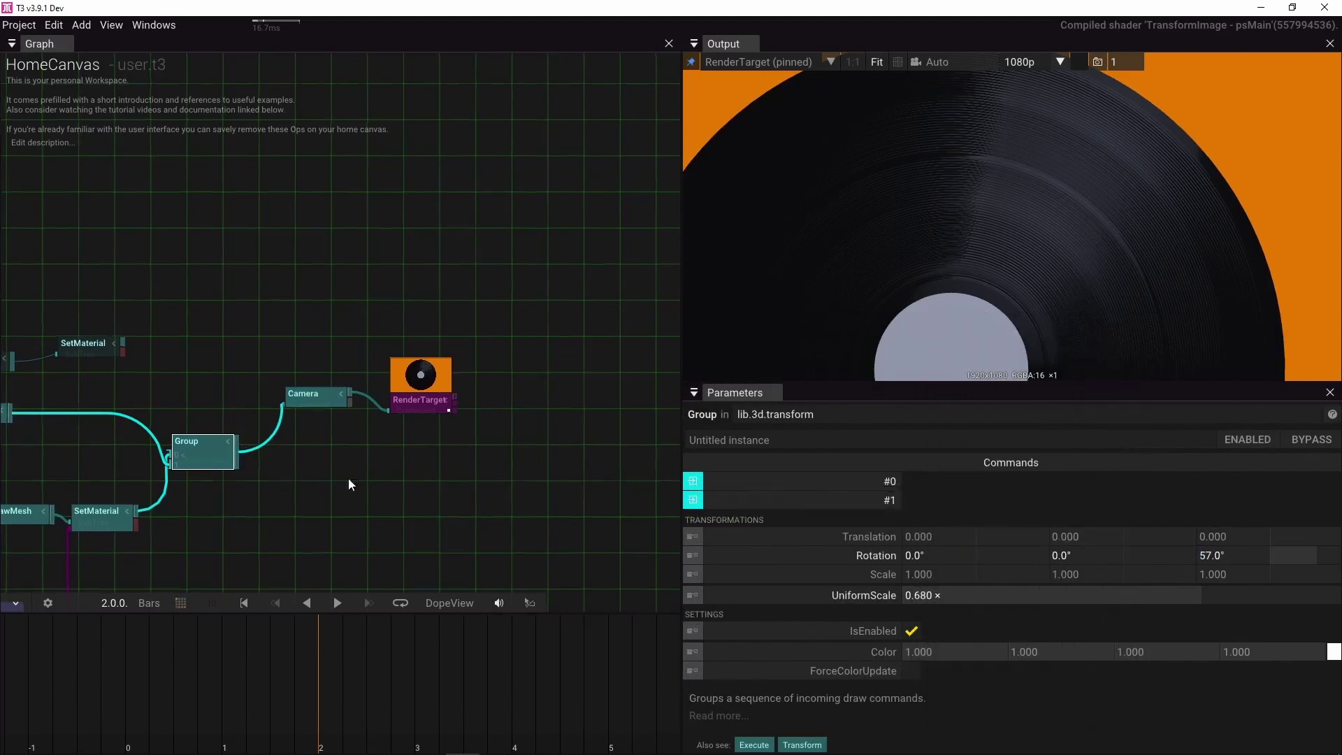
key("f")
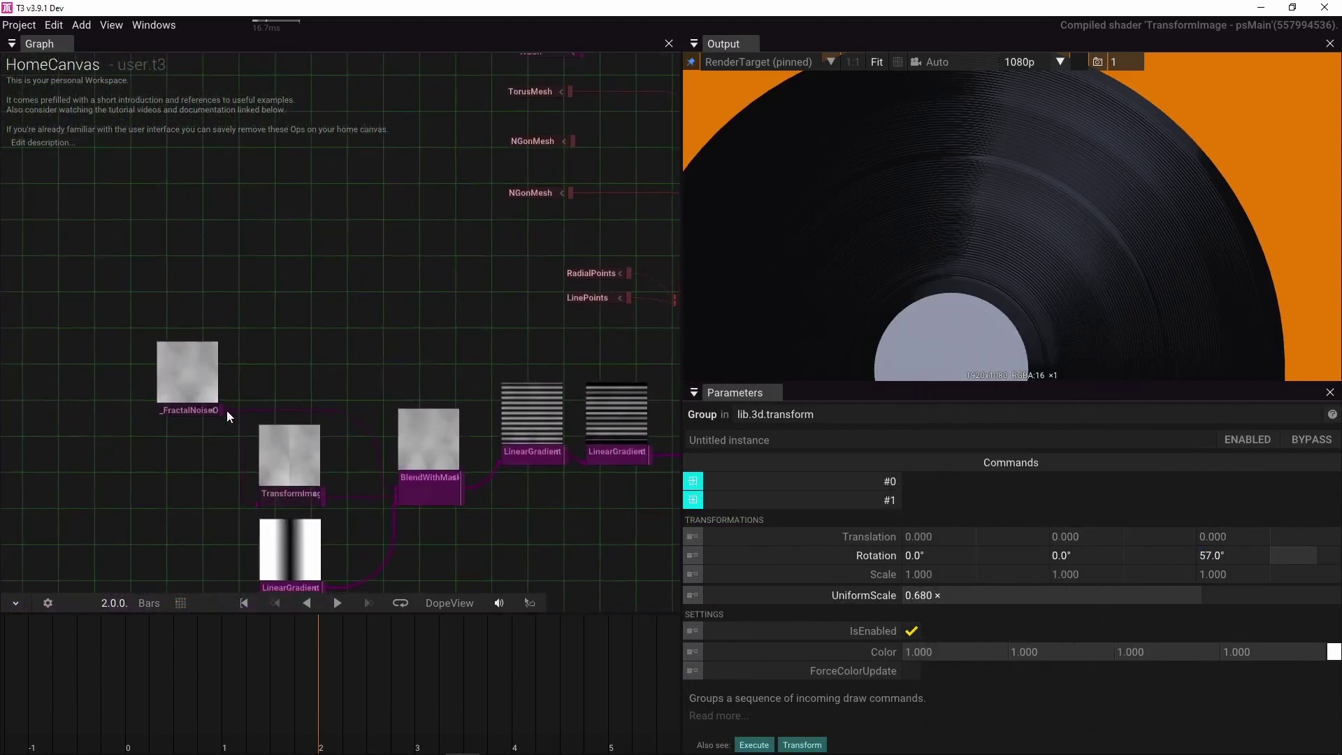
Darken _FractalNoiseOld's ColorA to a grey of 0.211.
left_click(183, 416)
left_click(1333, 462)
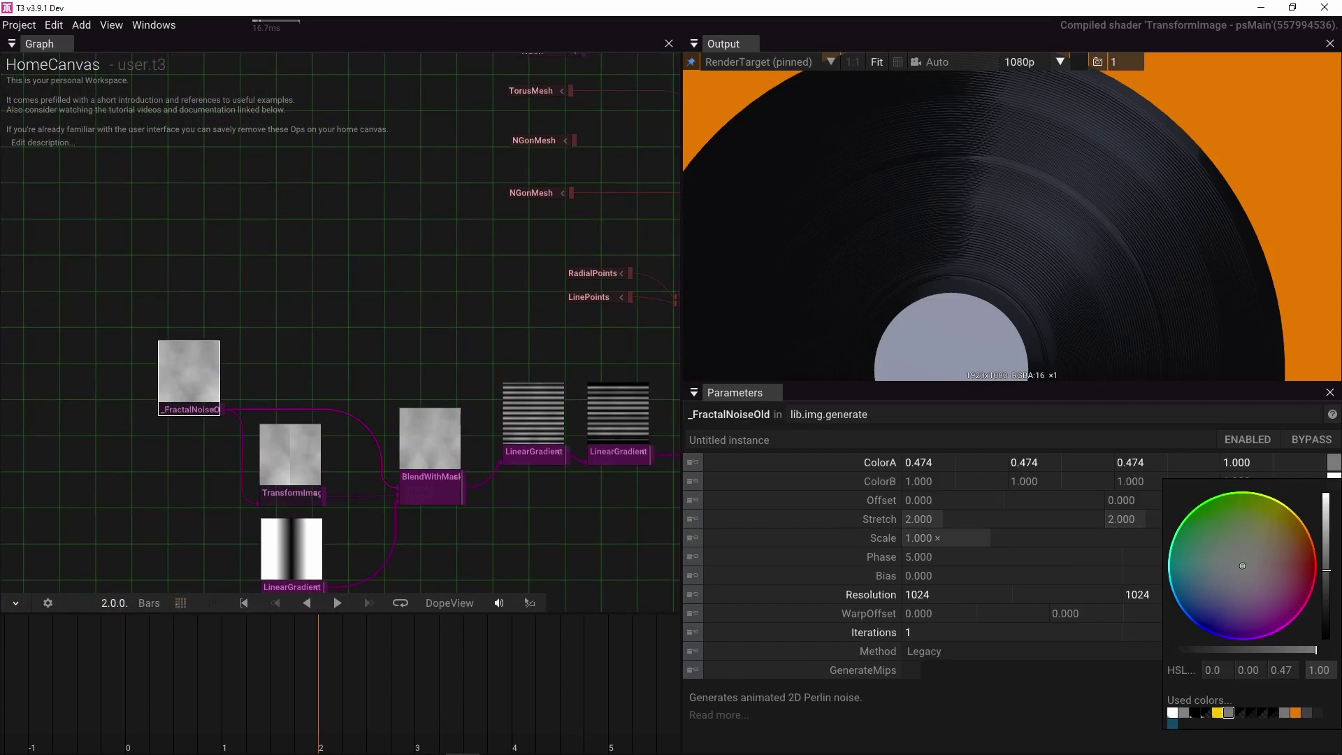
left_click_drag(1334, 606, 1327, 607)
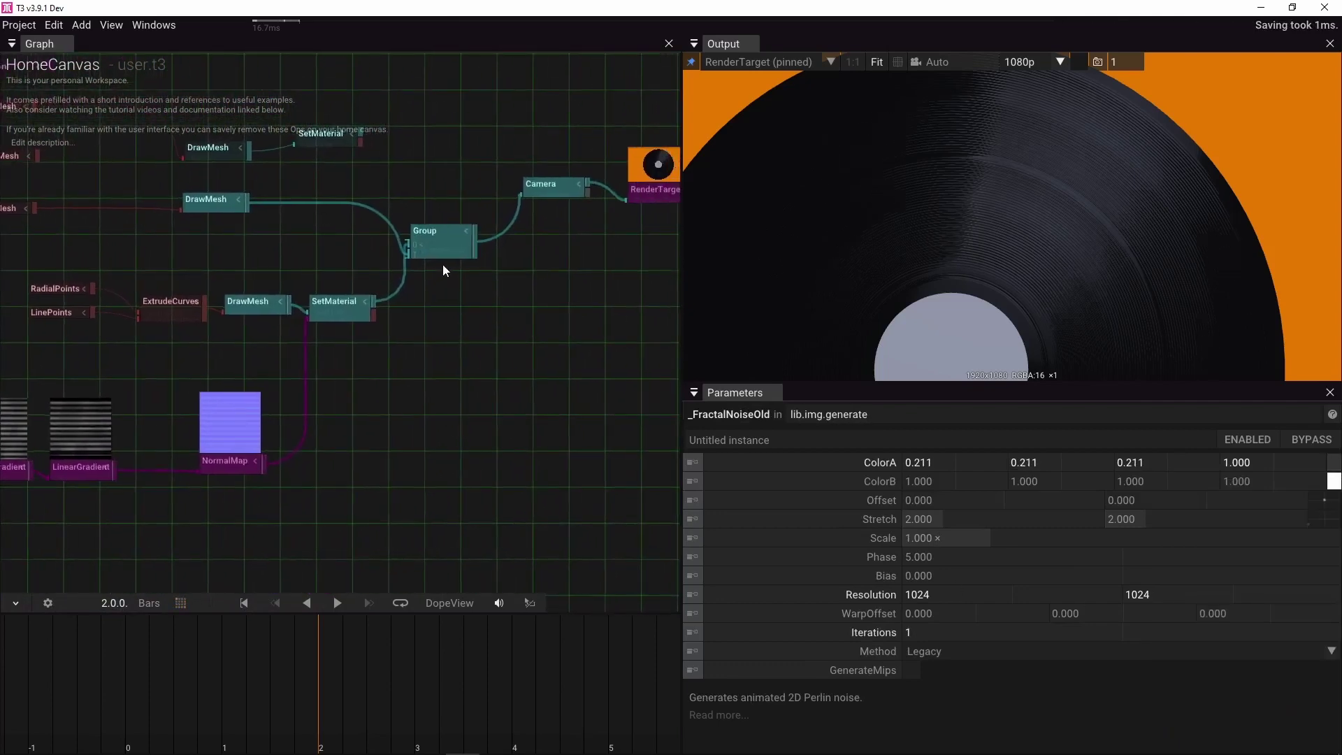
Add a Vector3 on the Group's Rotation input and place it between the upper DrawMesh and SetMaterial.
left_click(445, 257)
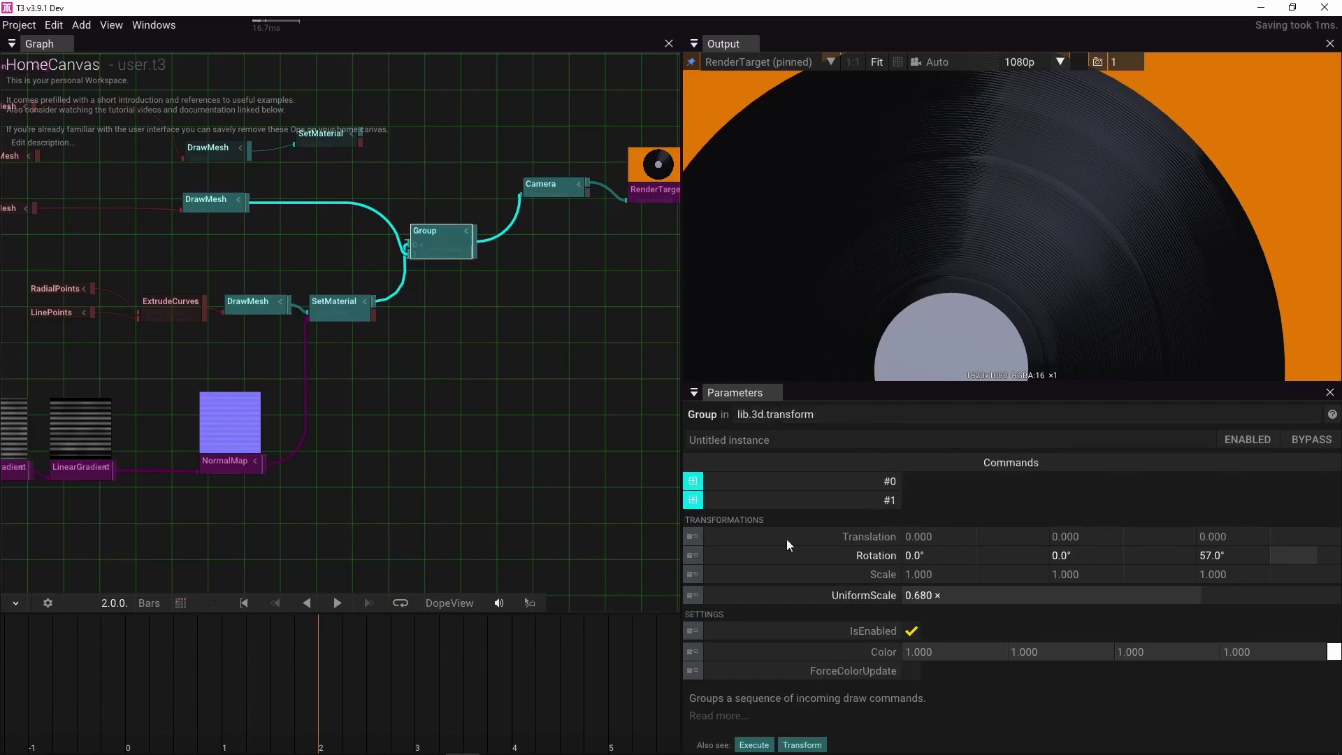
left_click(691, 555)
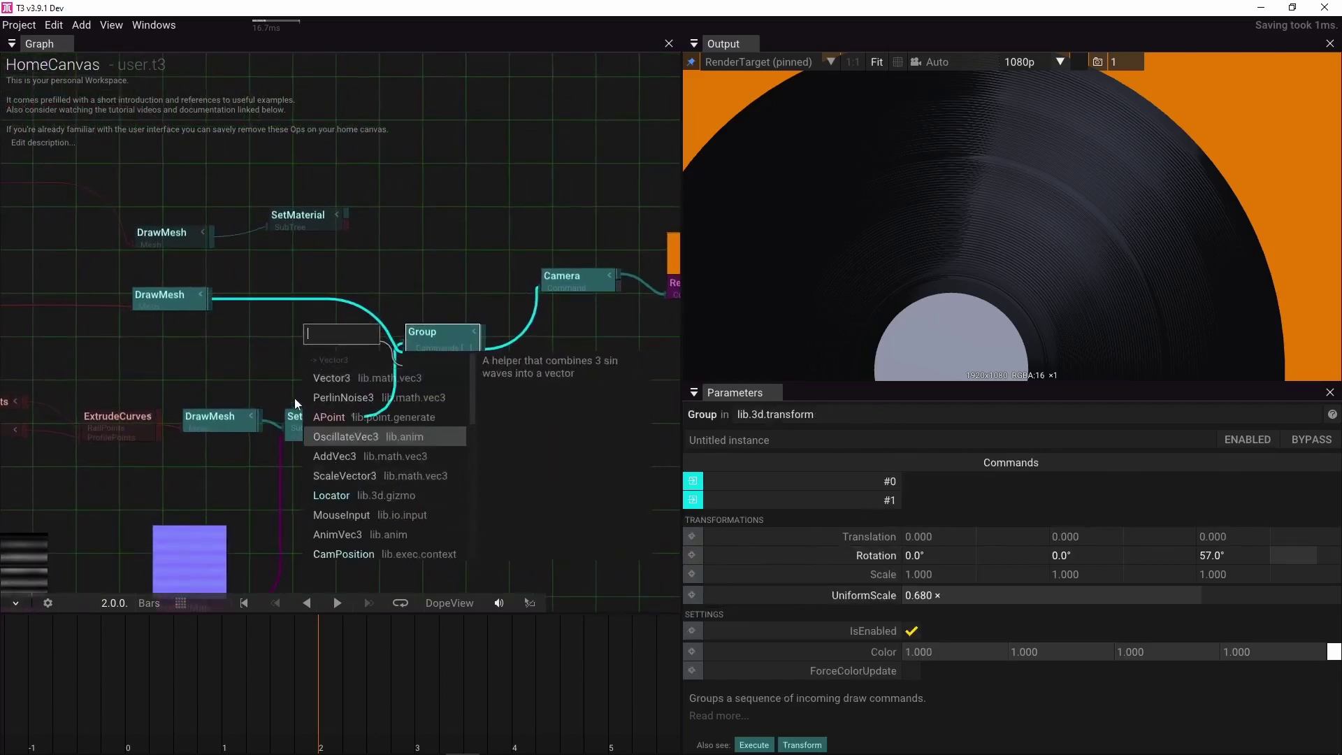
left_click(323, 373)
left_click_drag(343, 334, 315, 367)
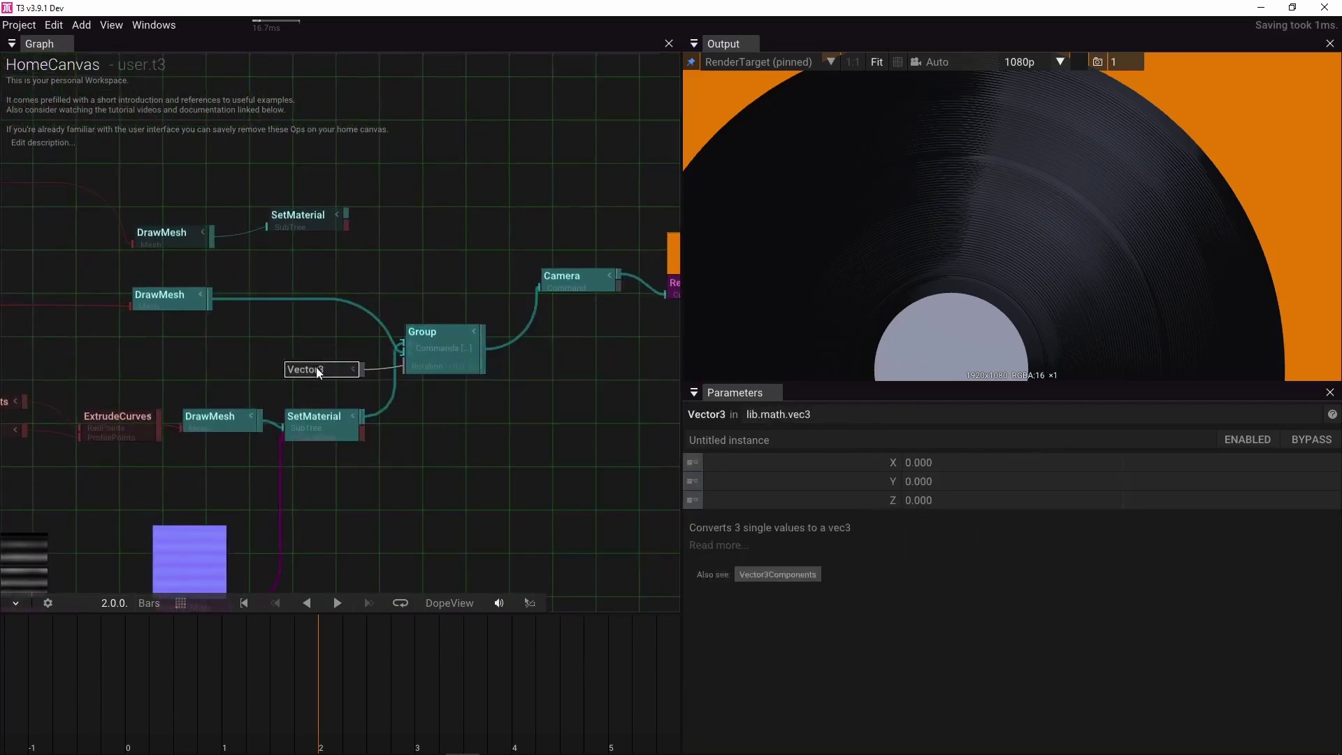
Drive the Vector3's Z input with an AnimValue and set its Amplitude to 360.
left_click(696, 502)
left_click(325, 456)
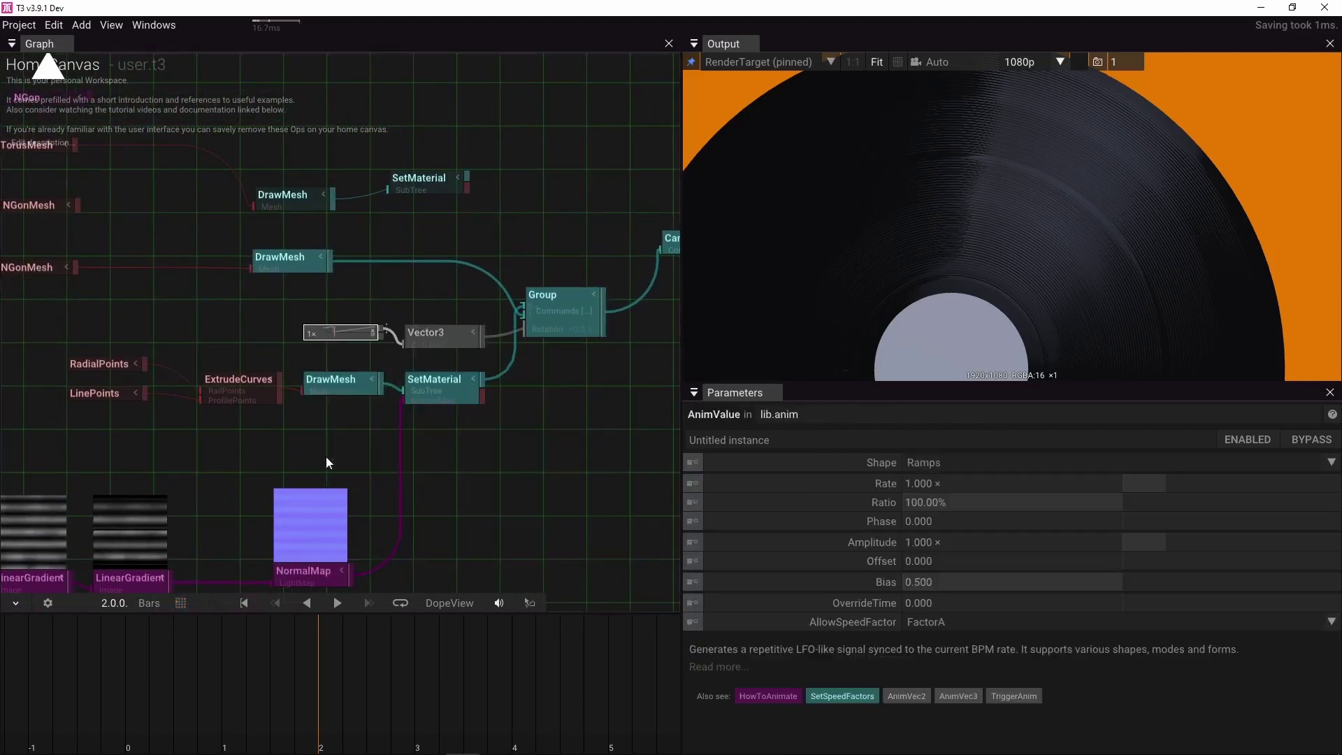
left_click(1014, 545)
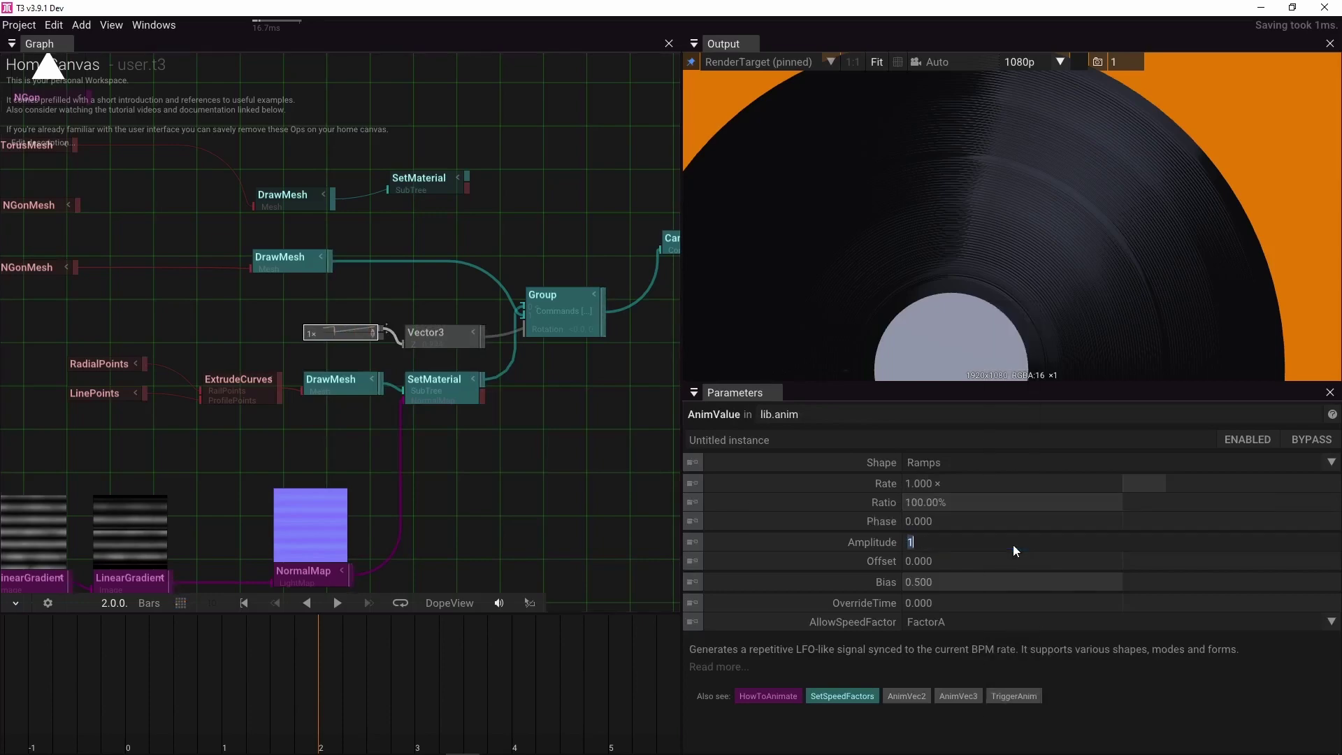
type("360")
key("Return")
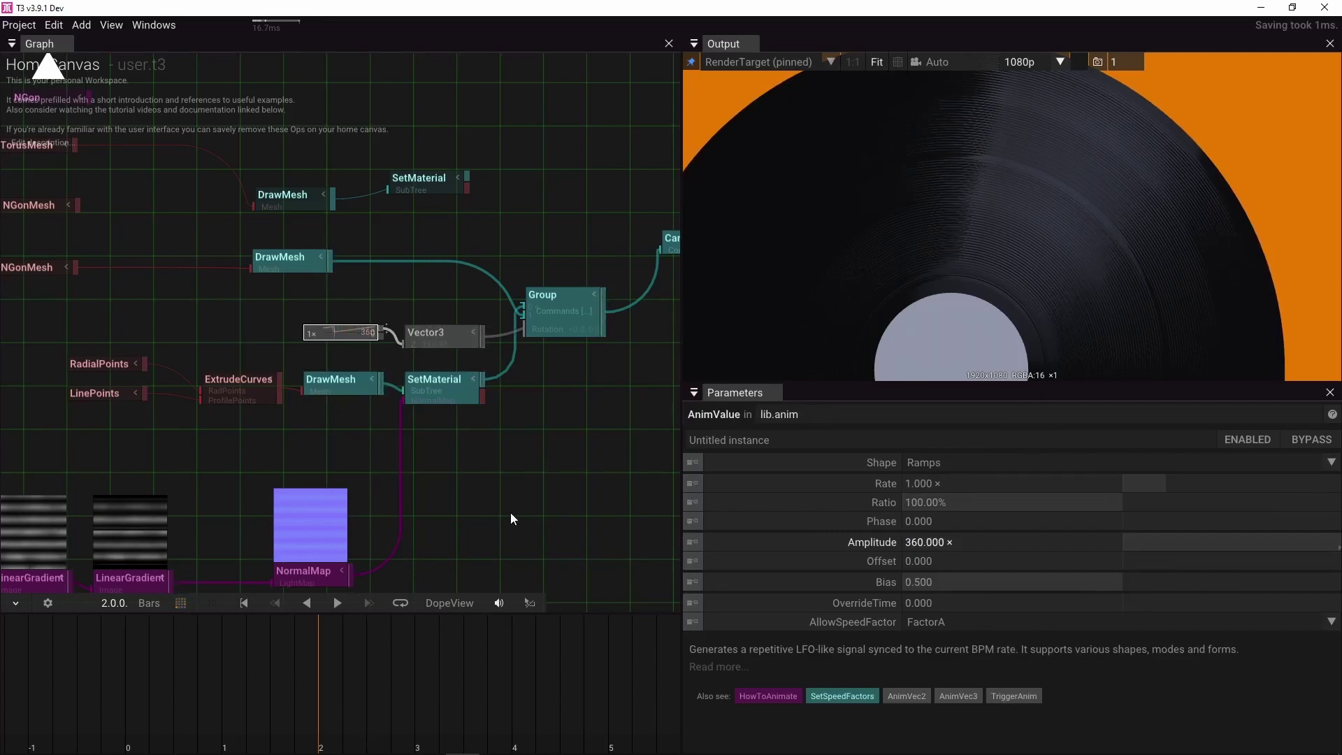
Halve the Width of the first groove LinearGradient after BlendWithMask.
left_click_drag(476, 510, 560, 448)
left_click_drag(106, 407, 472, 454)
left_click(541, 412)
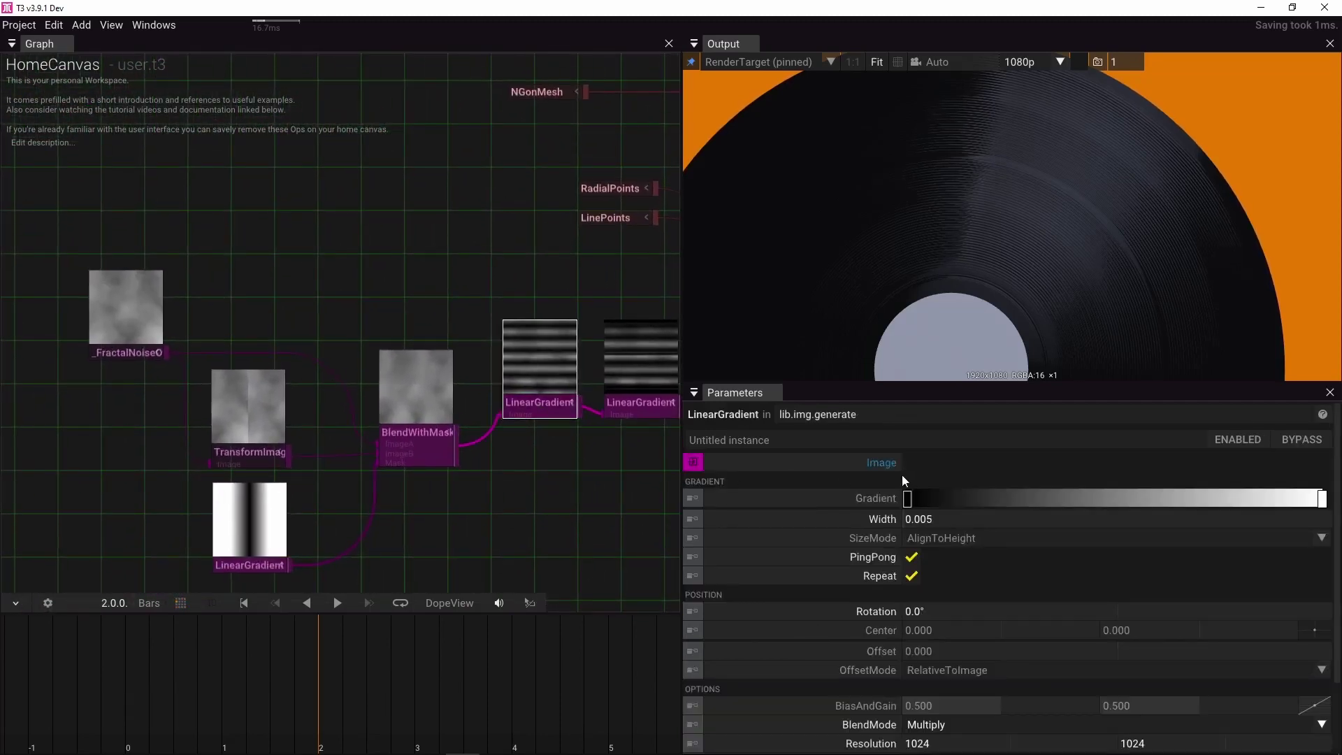
left_click(937, 517)
left_click(962, 519)
type("/2")
key("Return")
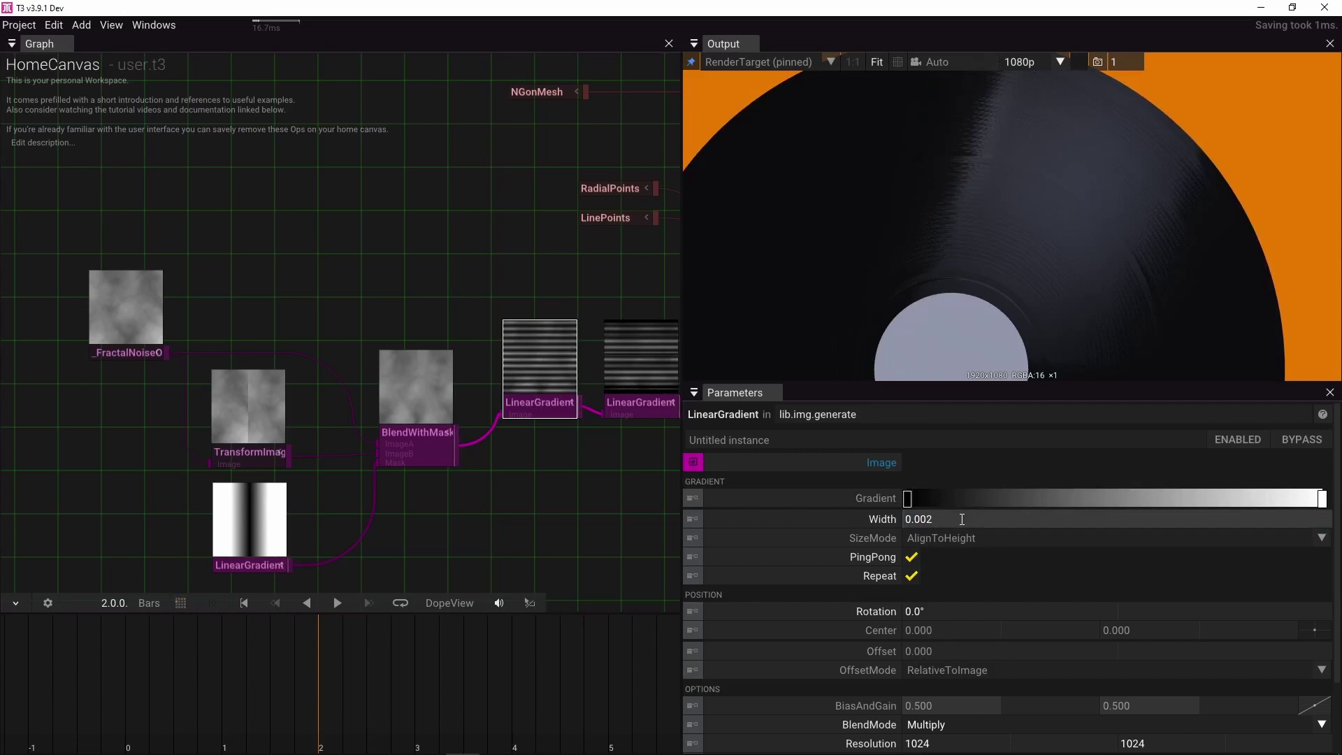
Set the first groove LinearGradient's Width to 0.03.
left_click(941, 520)
left_click(941, 520)
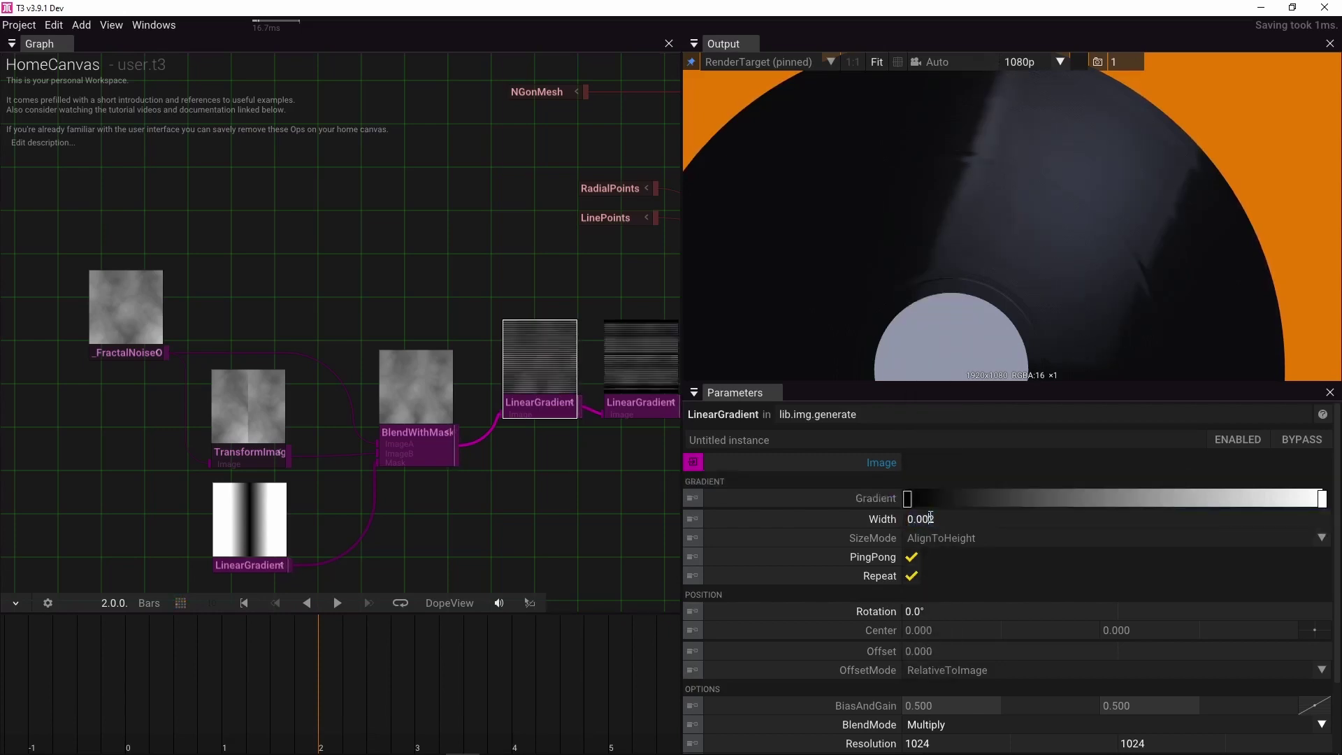
key("shift+Left")
type("3")
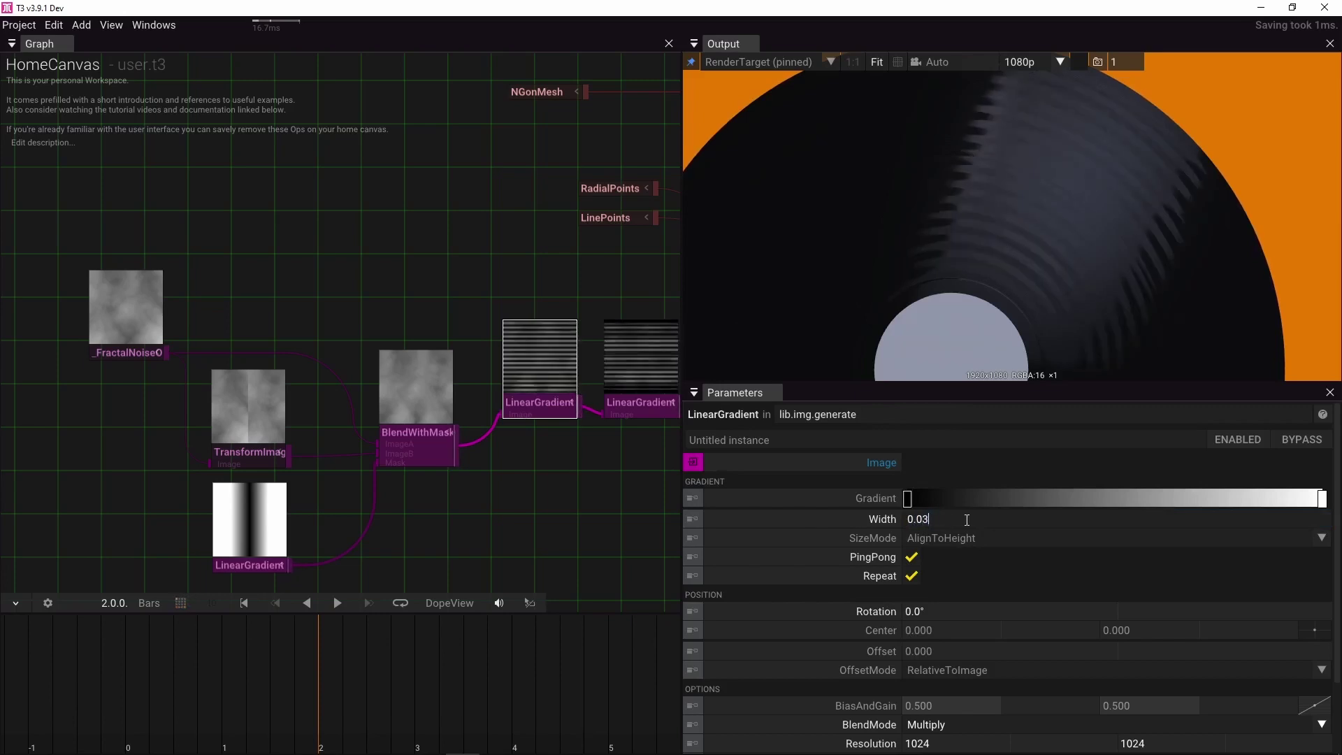
key("Return")
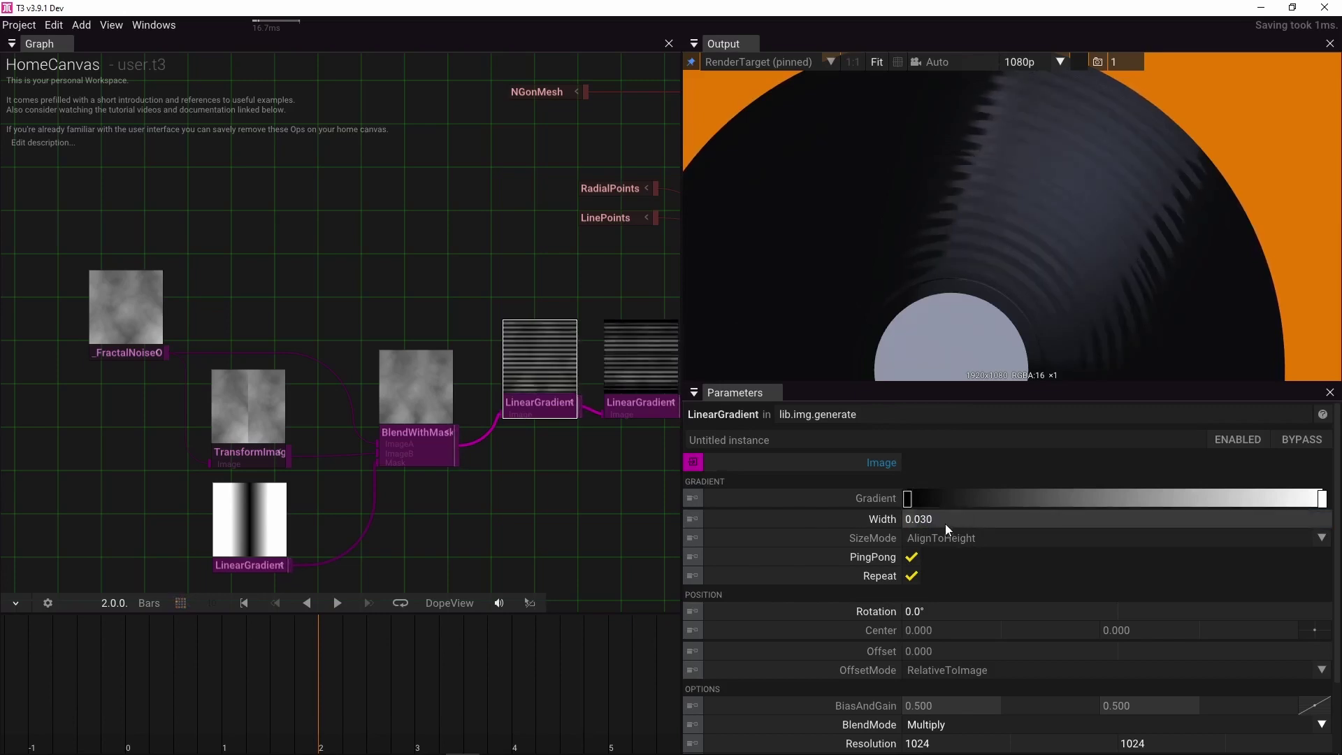
Set the first groove LinearGradient's Width to 0.005.
left_click(938, 524)
left_click_drag(921, 518, 969, 517)
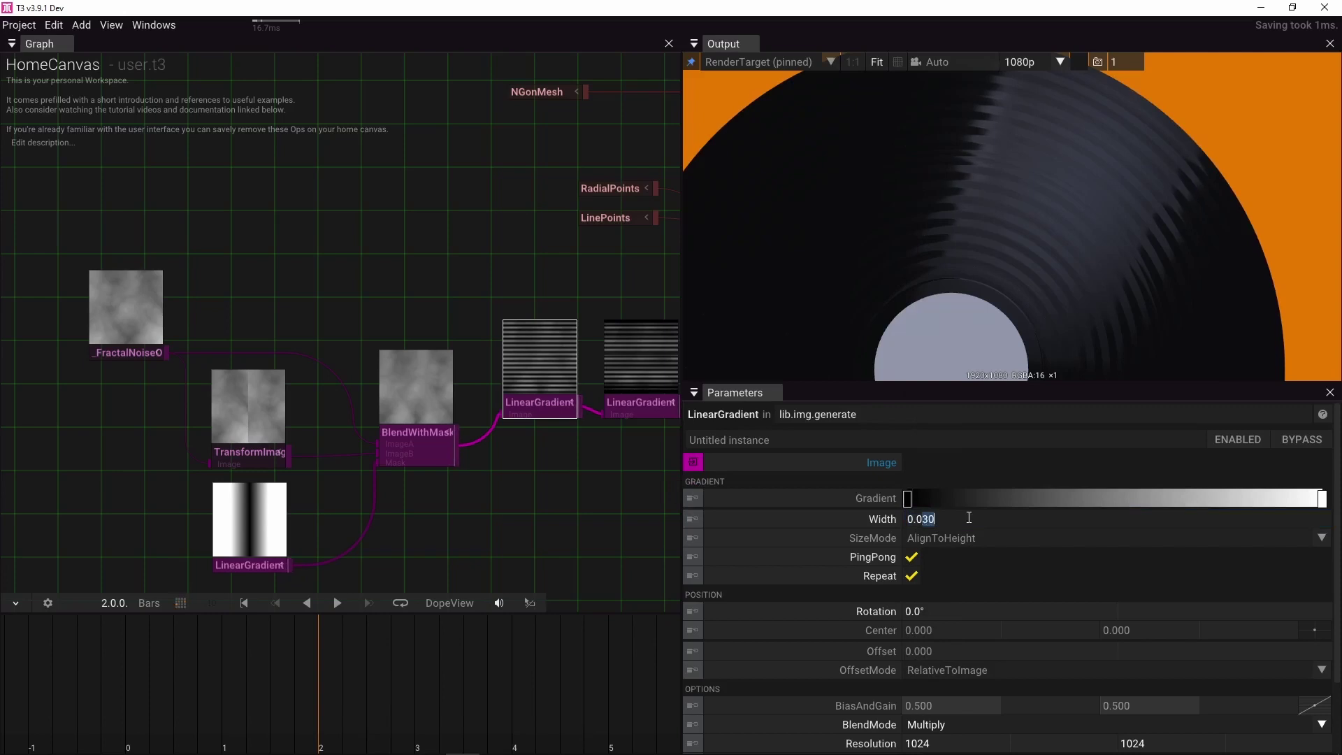
type("05")
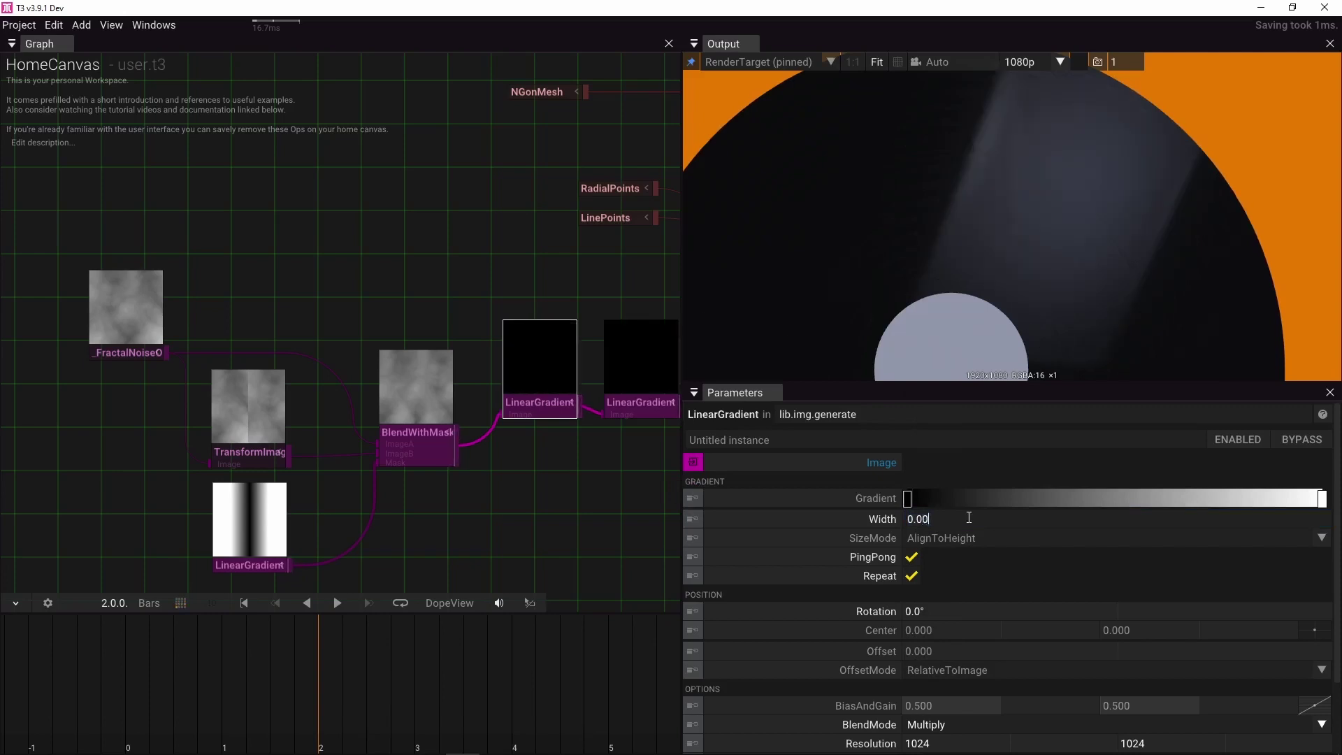
Set the width of the LinearGradient fed by BlendWithMask to 0.005.
key("Return")
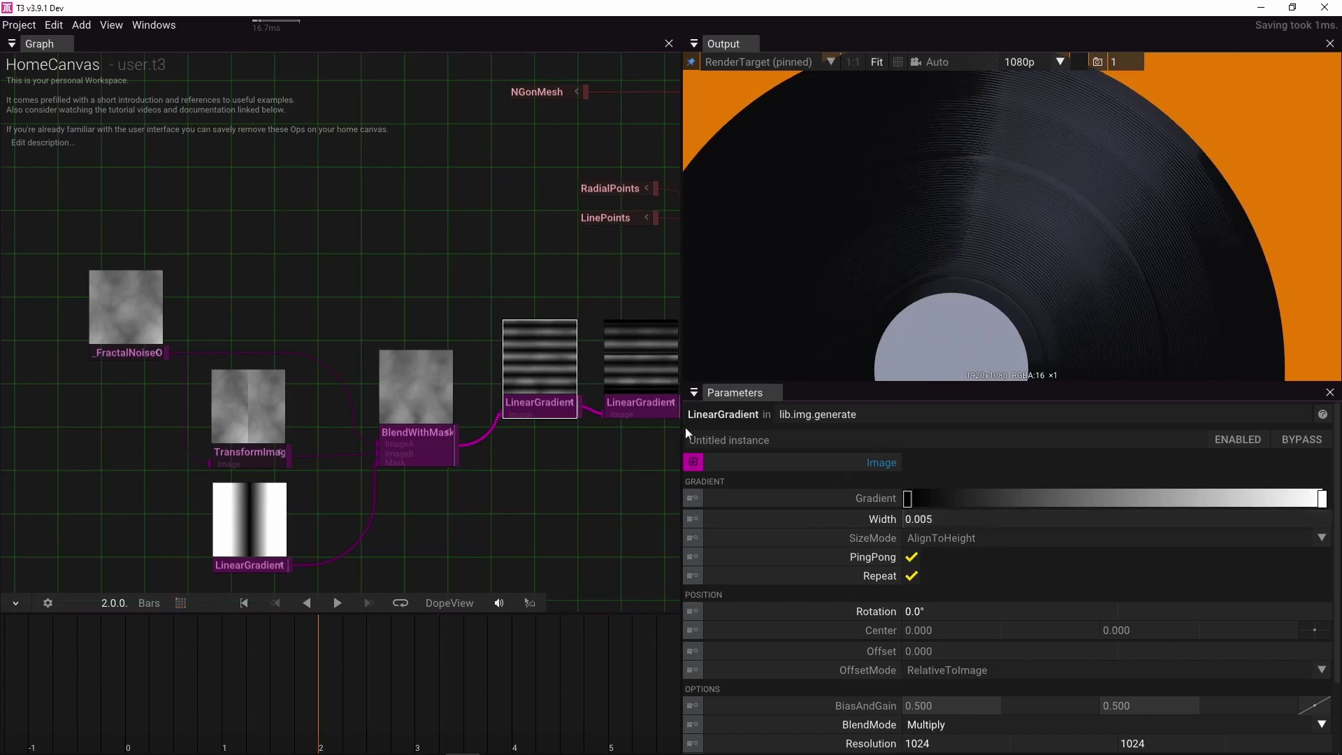
left_click_drag(526, 291, 275, 250)
scroll(516, 266, "down", 3)
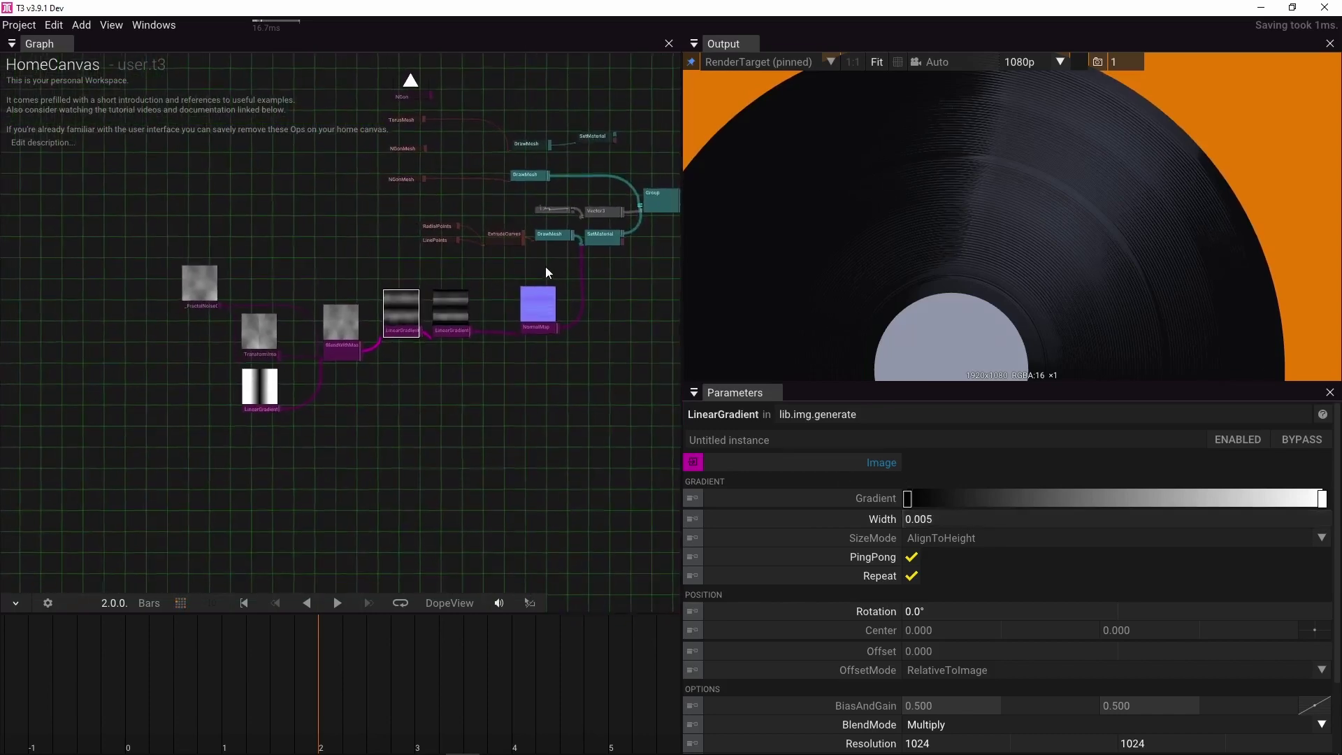
left_click_drag(545, 266, 507, 351)
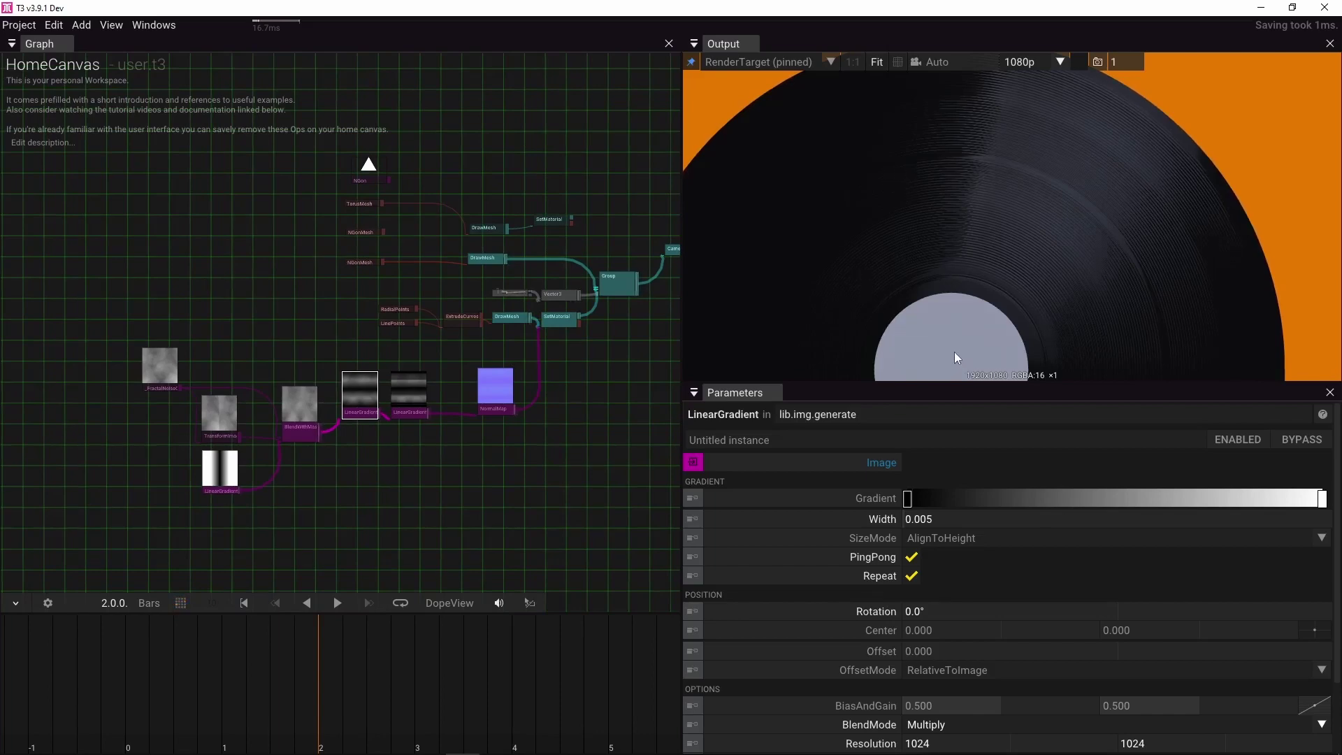
Inspect the record's groove texture in the rendered output, both fitted to the view and at 1:1 scale.
left_click_drag(949, 349, 992, 235)
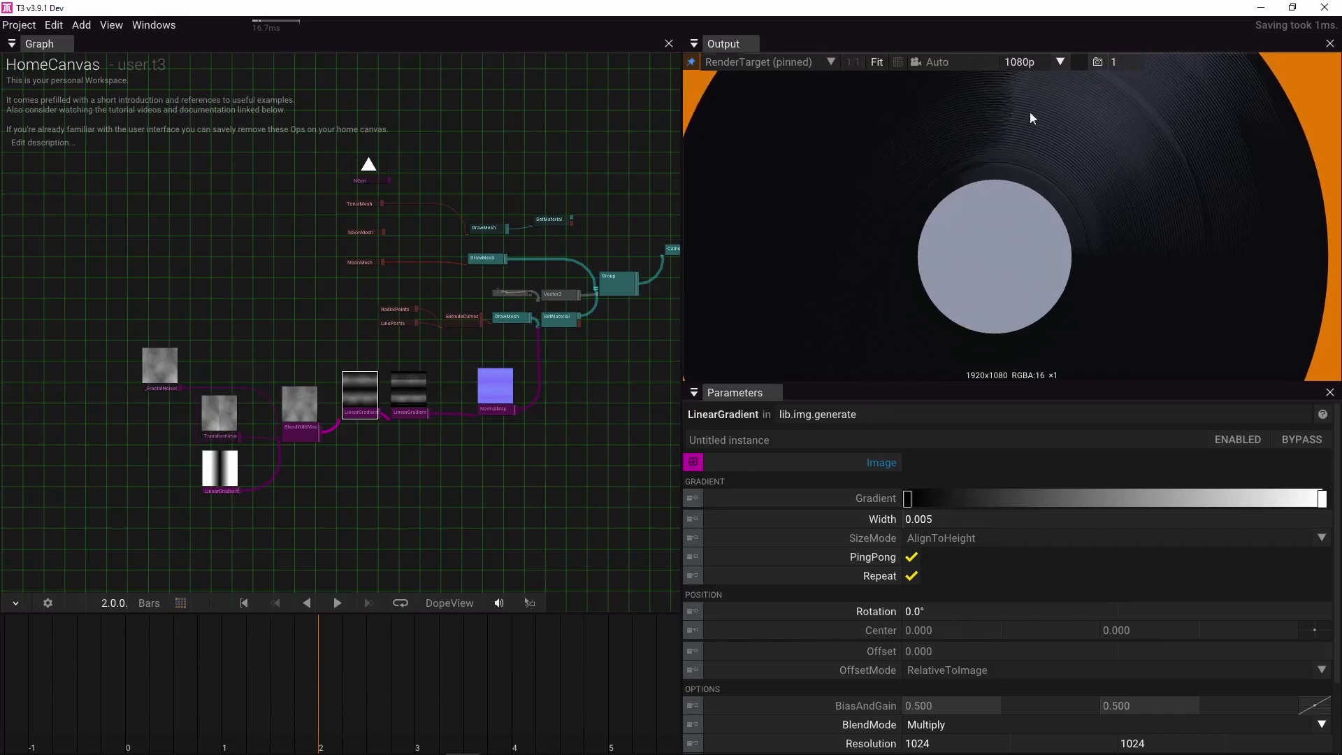
scroll(1029, 111, "up", 3)
left_click(878, 62)
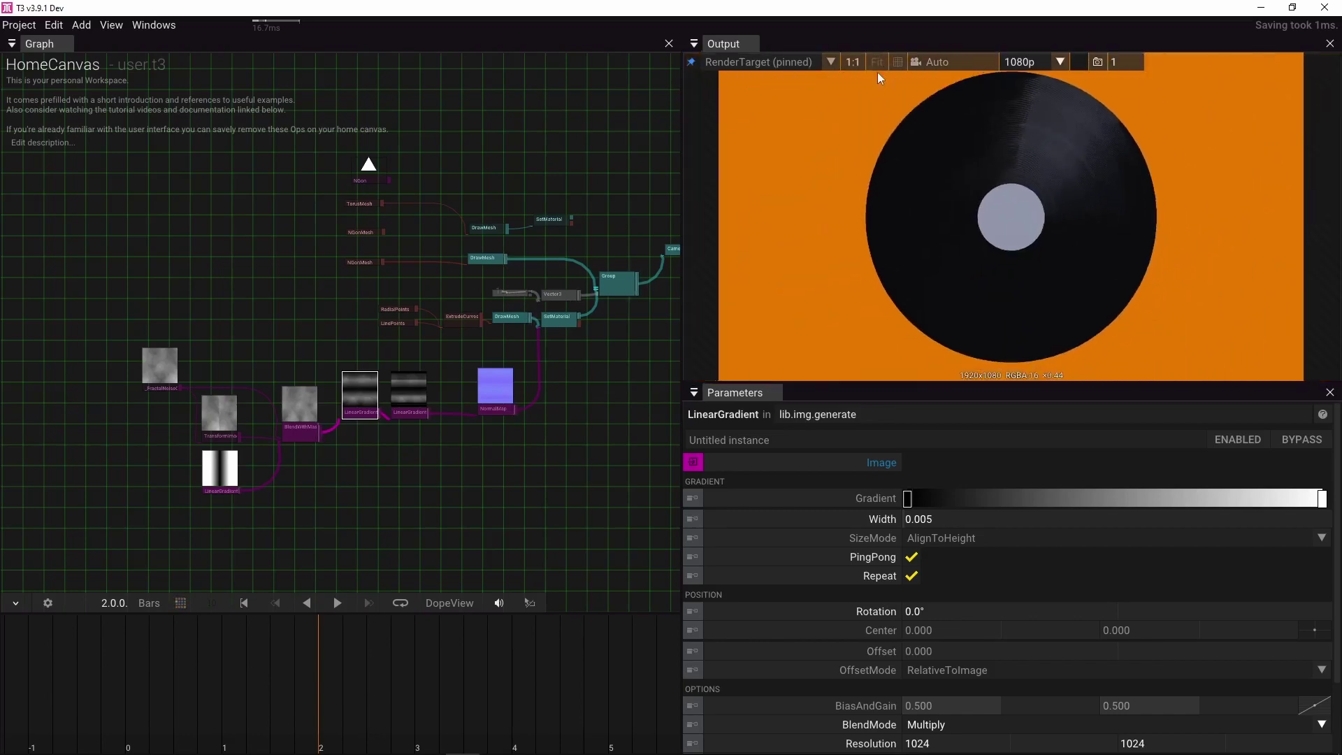
left_click(851, 62)
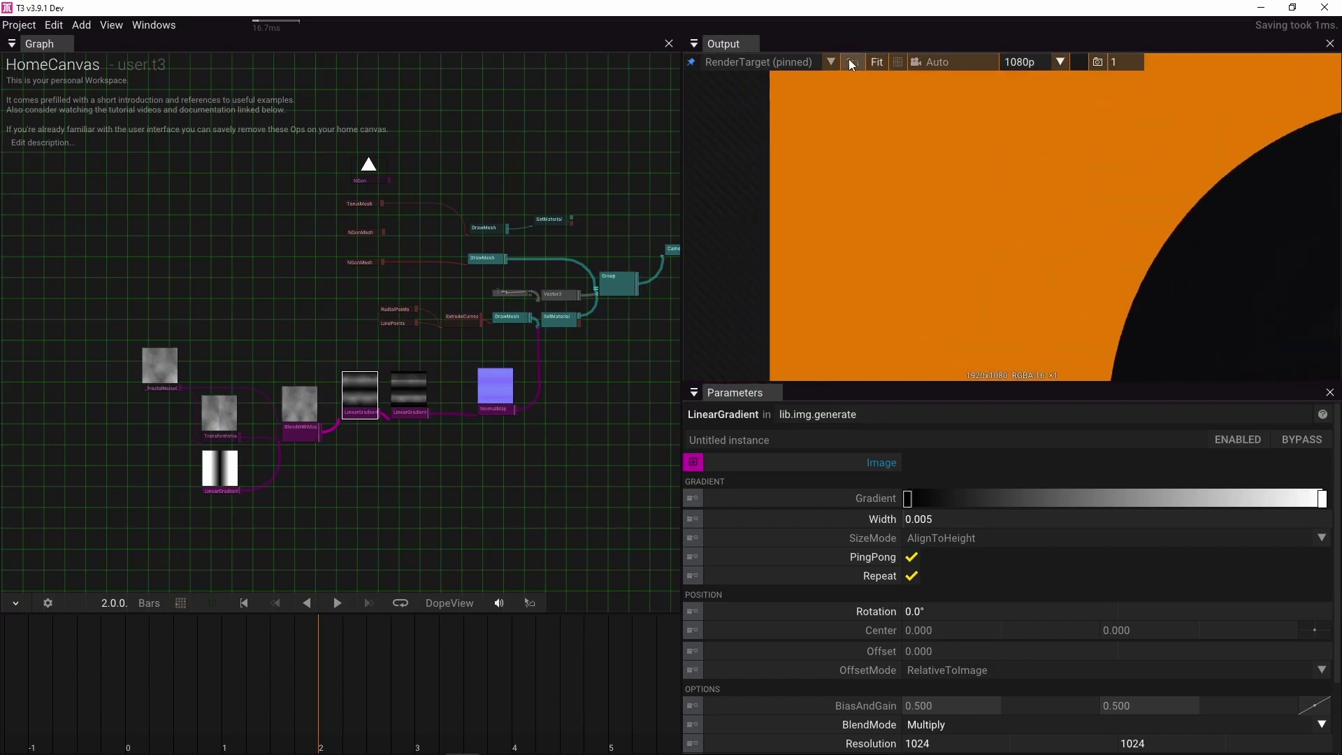
left_click_drag(1130, 223, 879, 227)
left_click_drag(1071, 246, 976, 271)
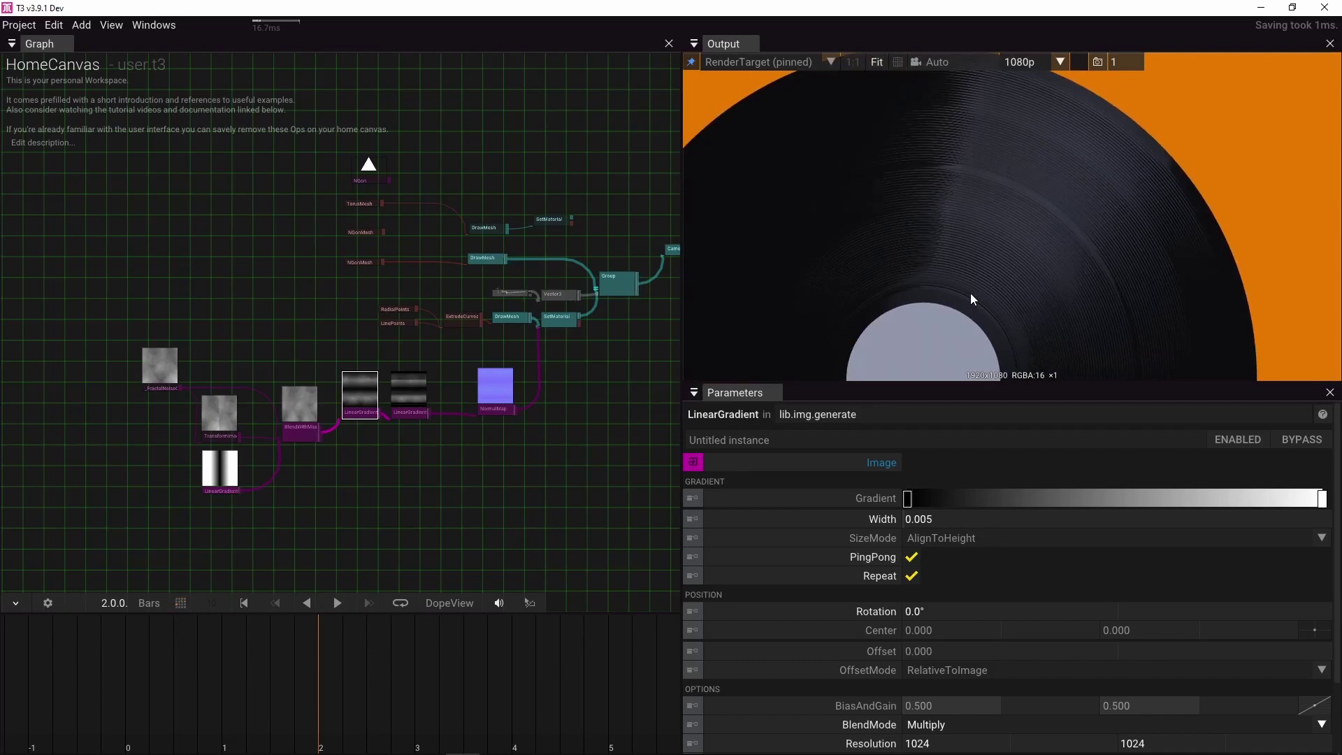
Duplicate the RadialPoints, LinePoints and ExtrudeCurves operators that generate the record's disc mesh.
scroll(333, 291, "up", 2)
left_click_drag(392, 284, 249, 305)
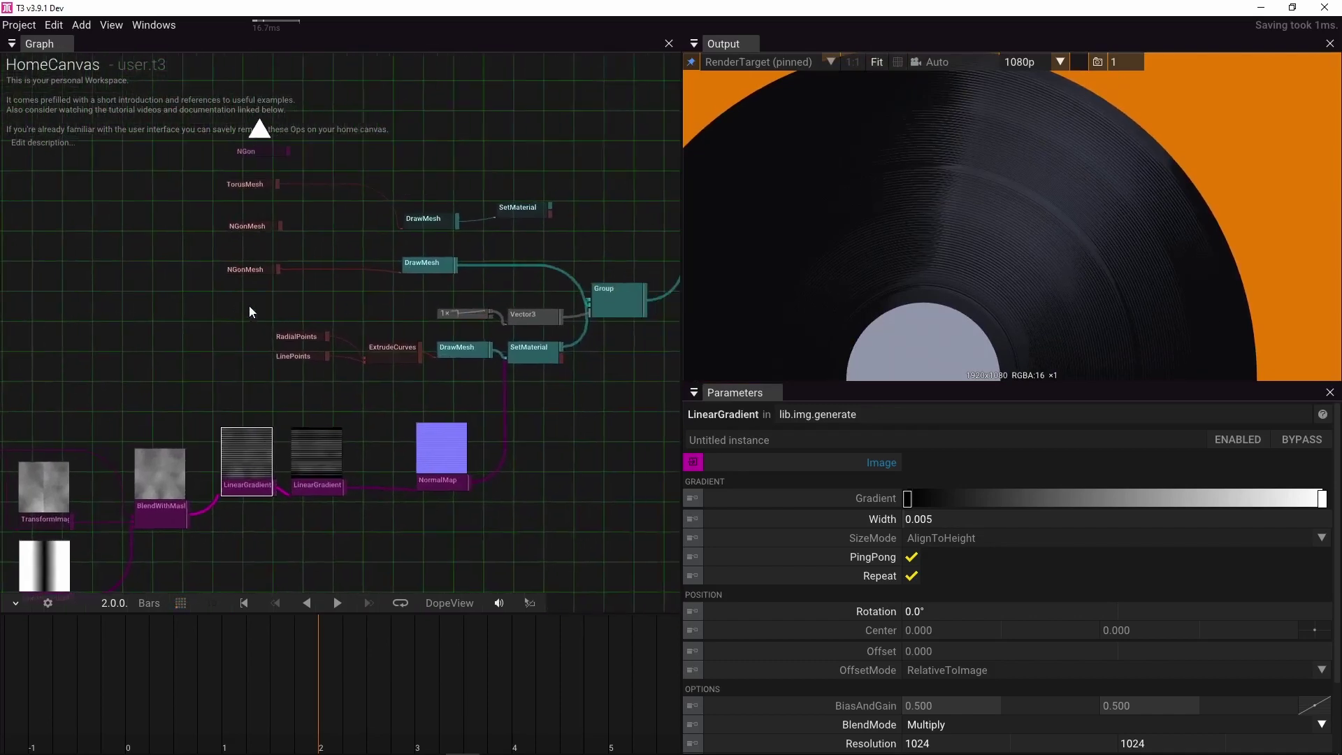
scroll(260, 309, "up", 5)
left_click_drag(425, 290, 318, 298)
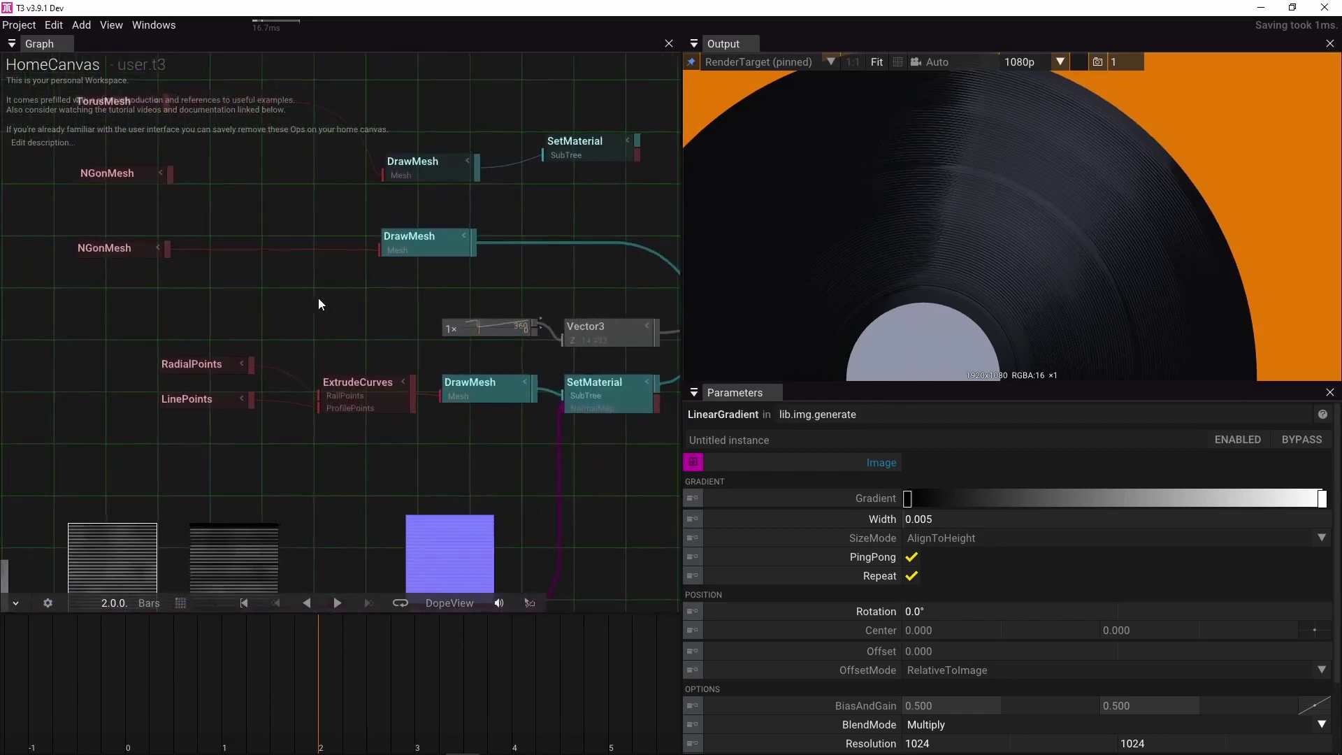
scroll(319, 300, "down", 3)
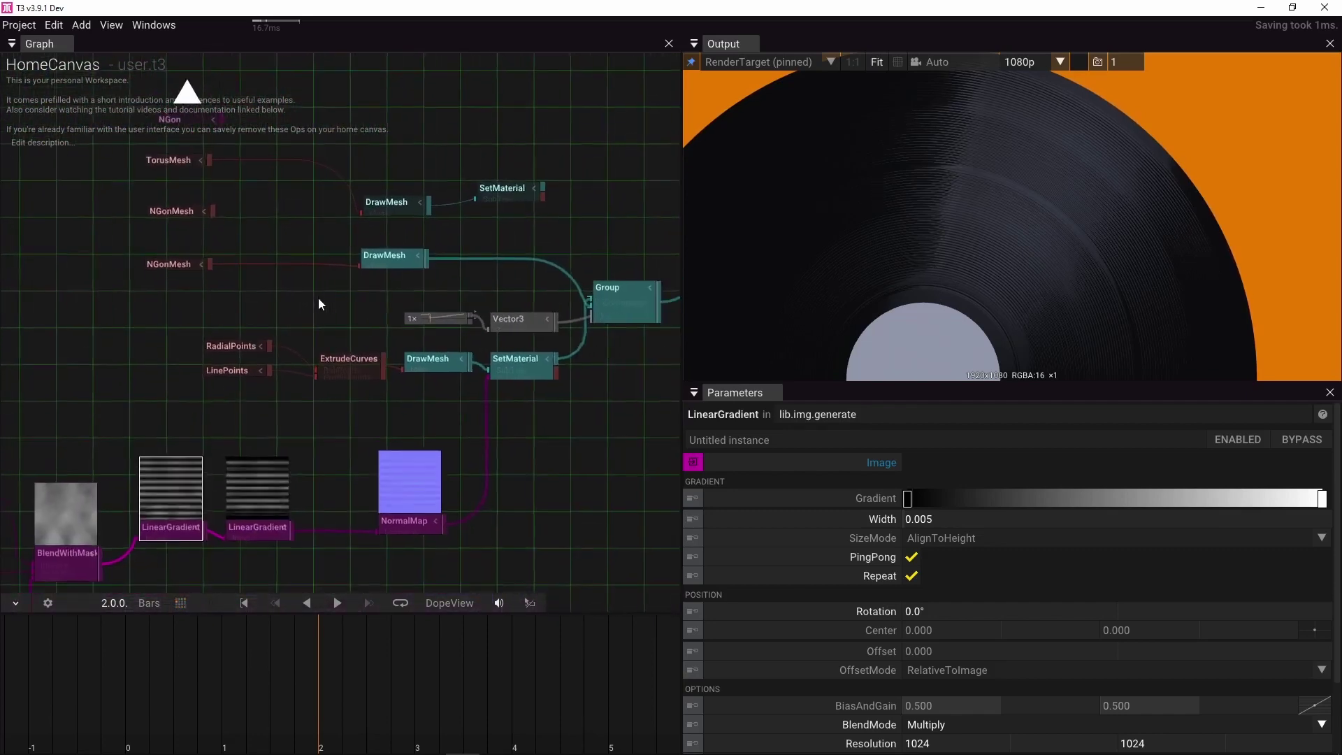
left_click_drag(328, 289, 329, 333)
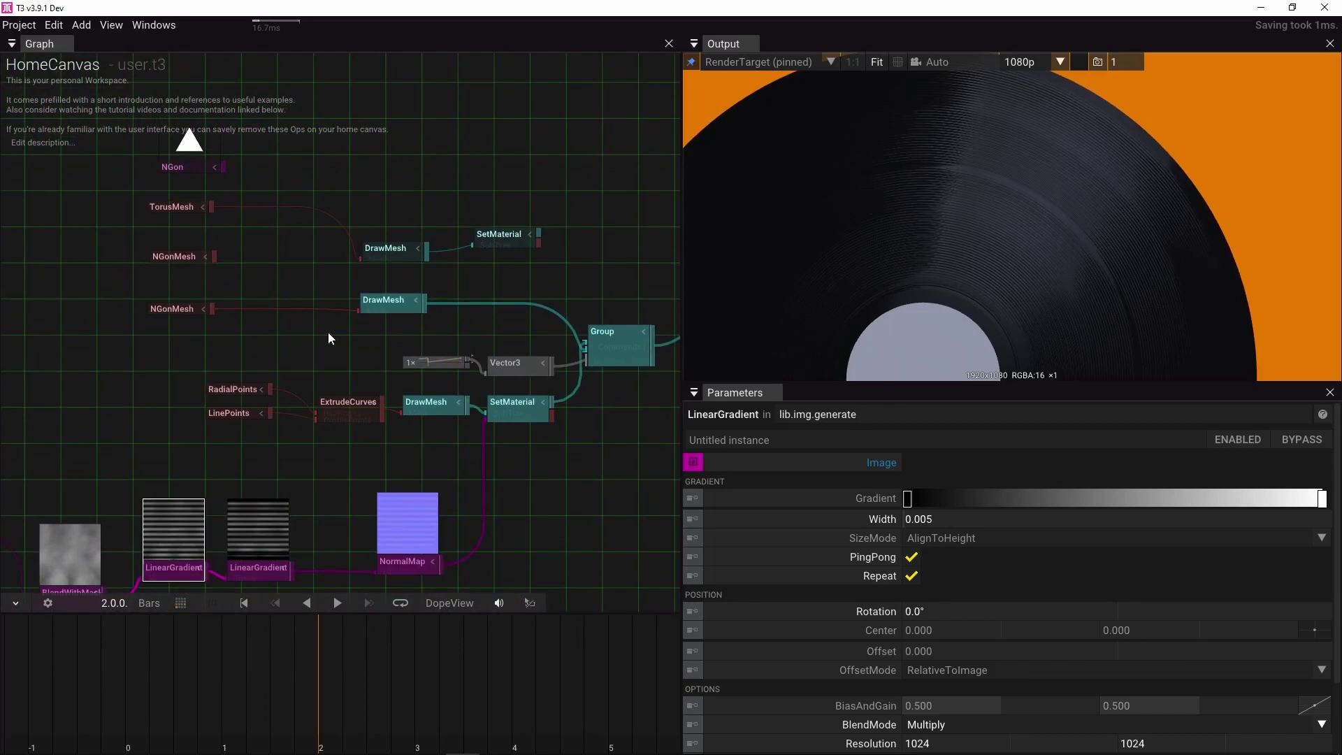
left_click(181, 314)
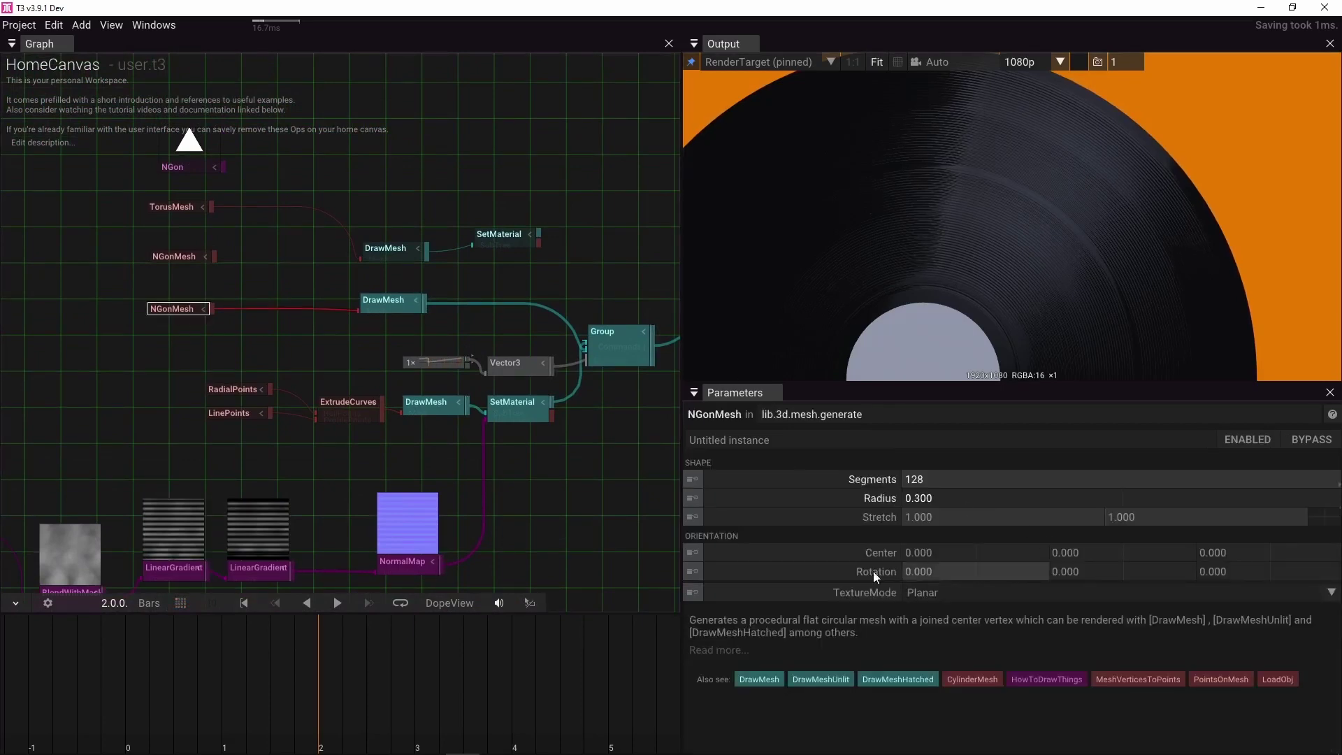
left_click(308, 411)
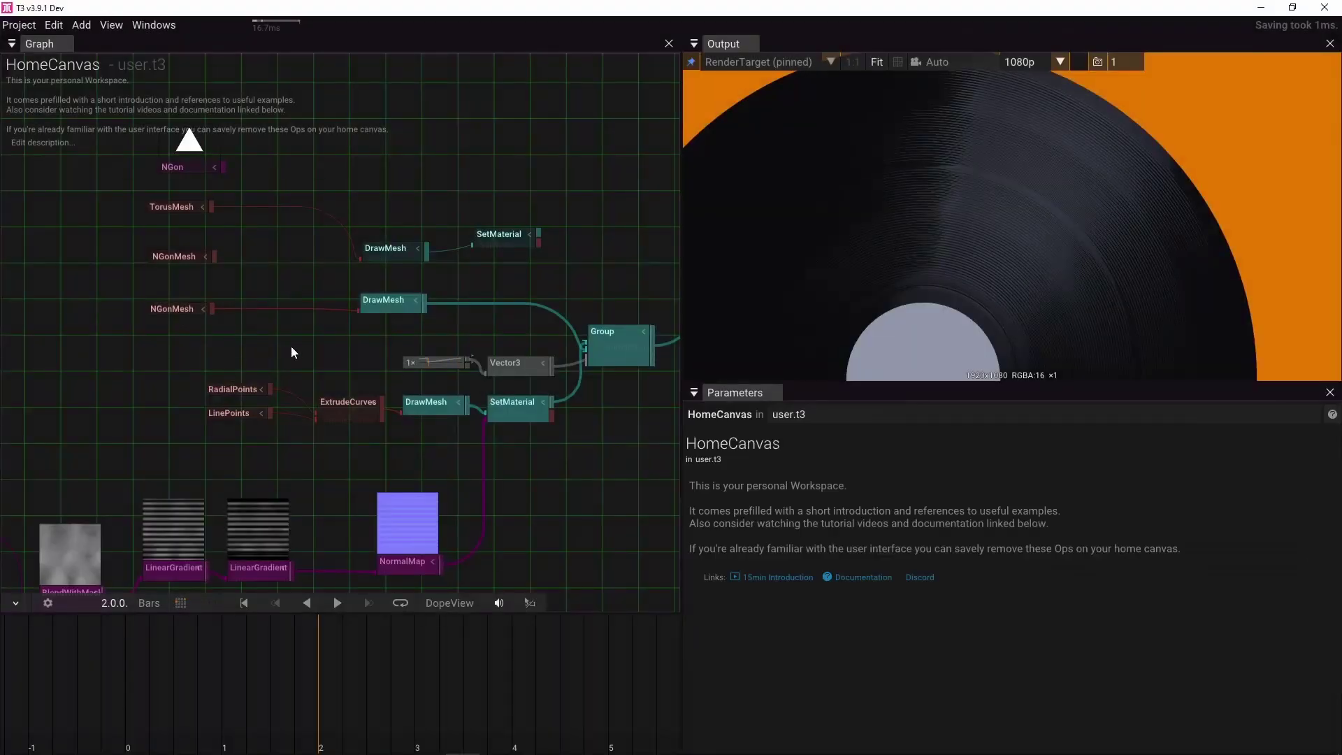
mouse_move(291, 346)
left_mouse_down()
mouse_move(296, 372)
mouse_move(311, 346)
left_mouse_up()
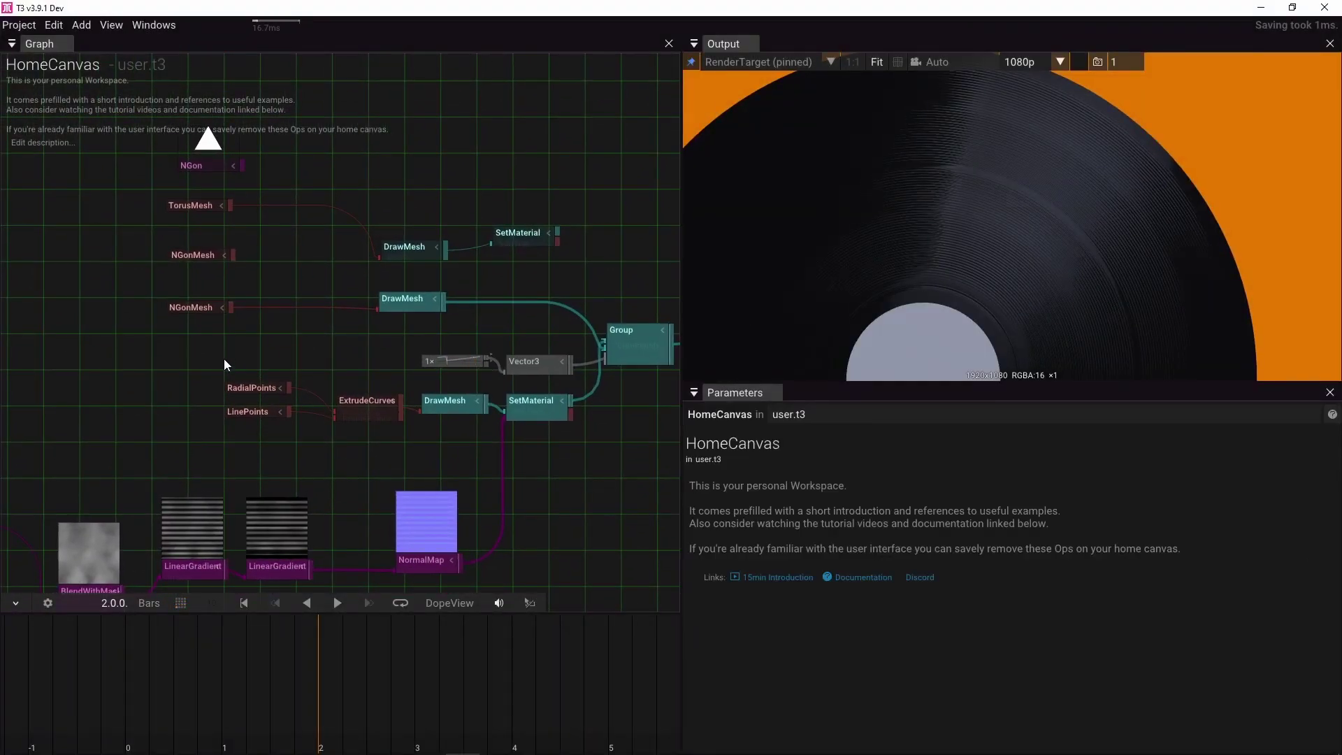
left_click_drag(224, 355, 374, 424)
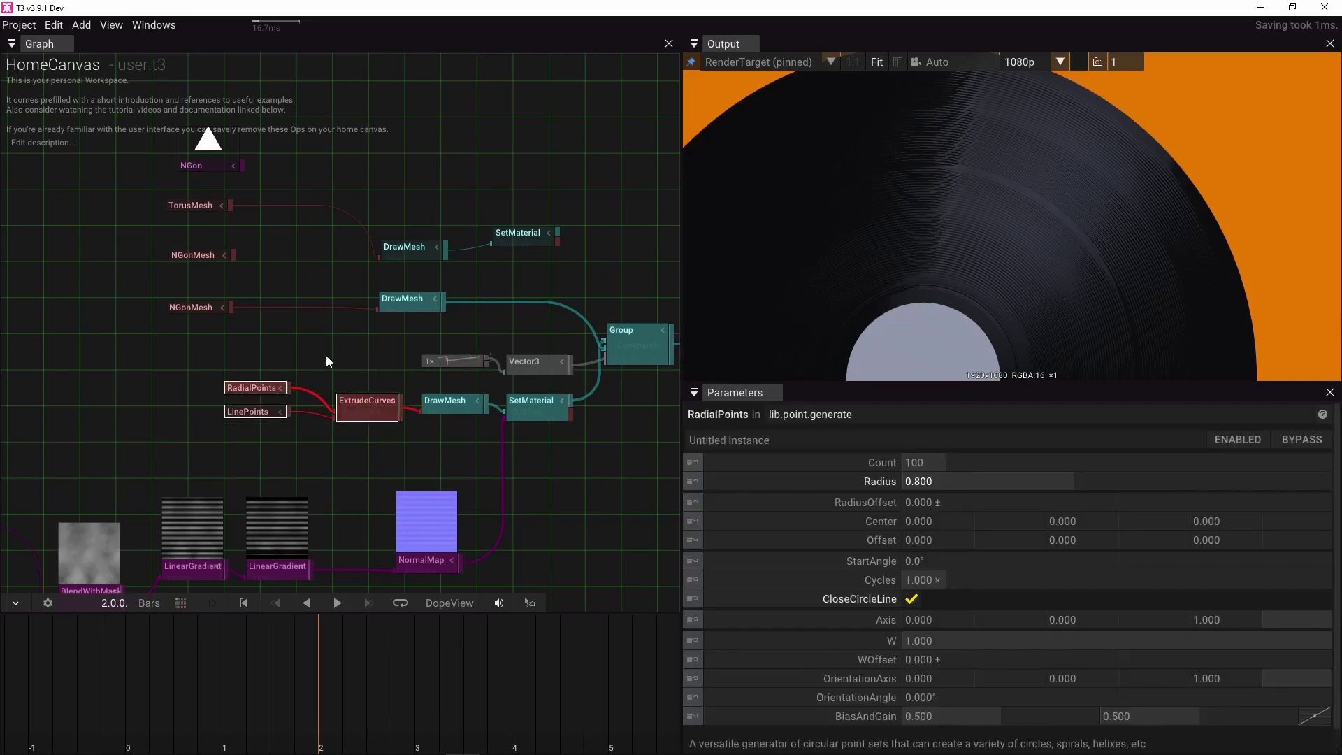
key("ctrl+d")
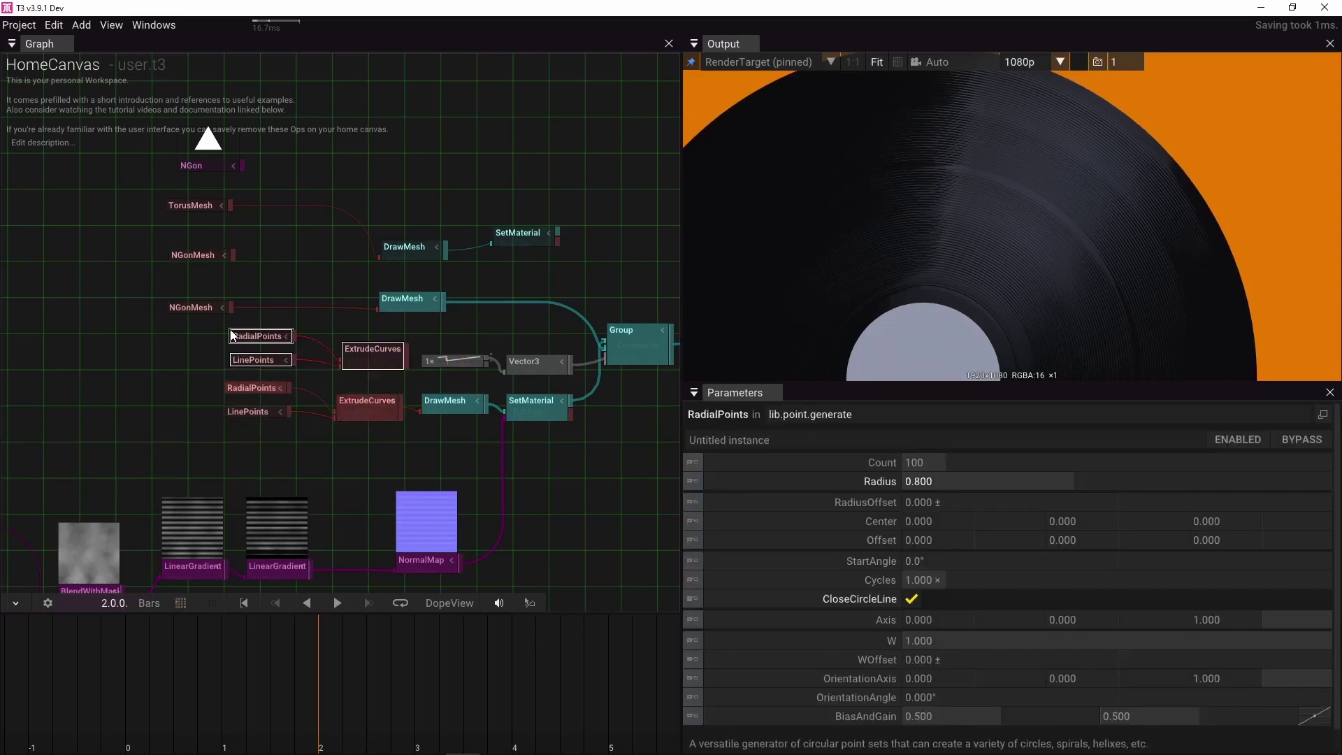
Delete the NGon, TorusMesh and both NGonMesh operators from the graph.
left_click_drag(181, 326, 526, 144)
left_click(298, 275)
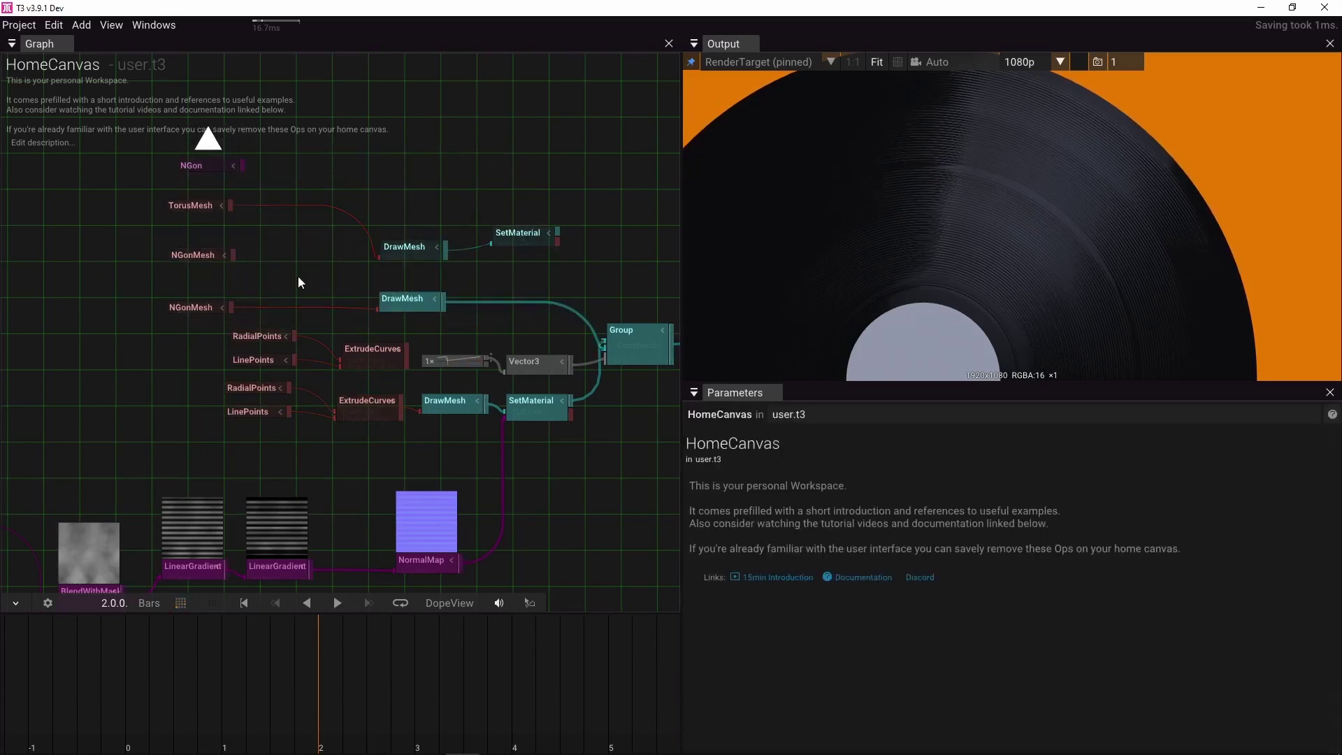
left_click_drag(287, 322, 132, 144)
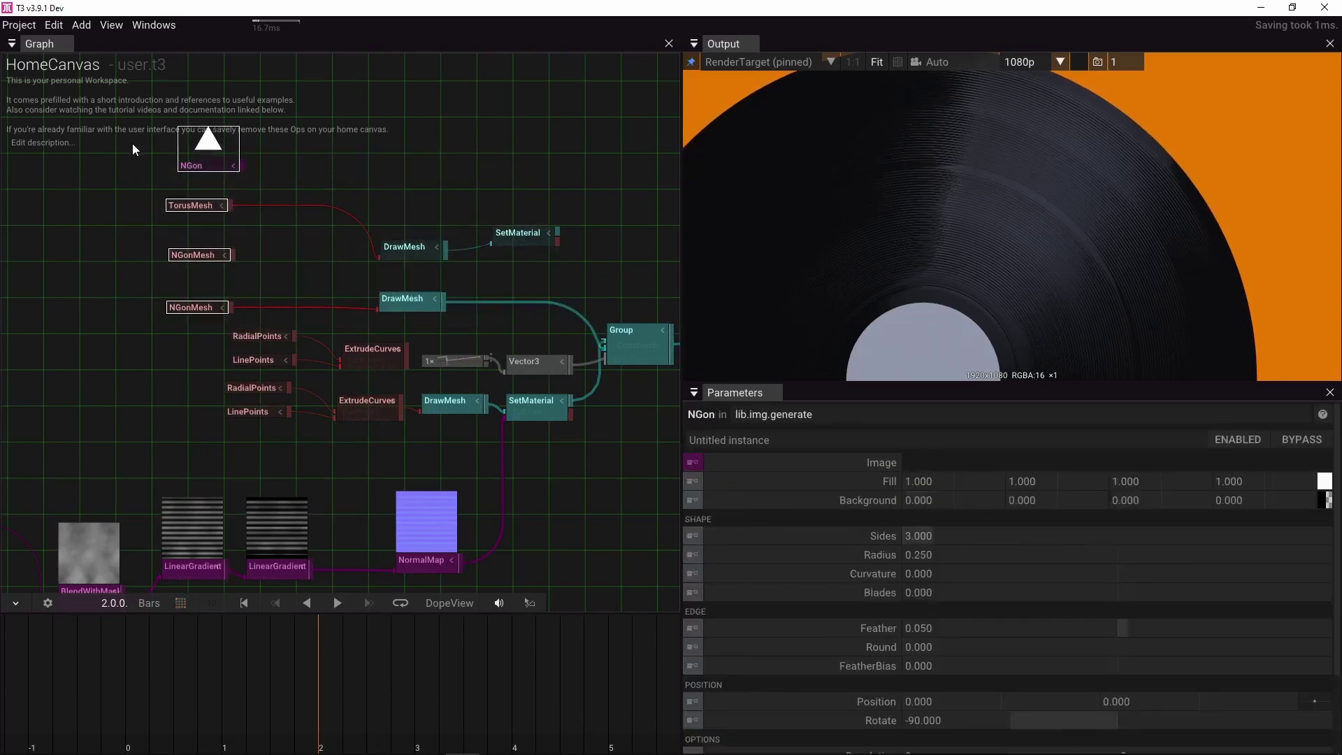
key("Delete")
Move the duplicated point and extrude operators into the freed space and connect their ExtrudeCurves to the label's DrawMesh.
left_click_drag(377, 350, 181, 259)
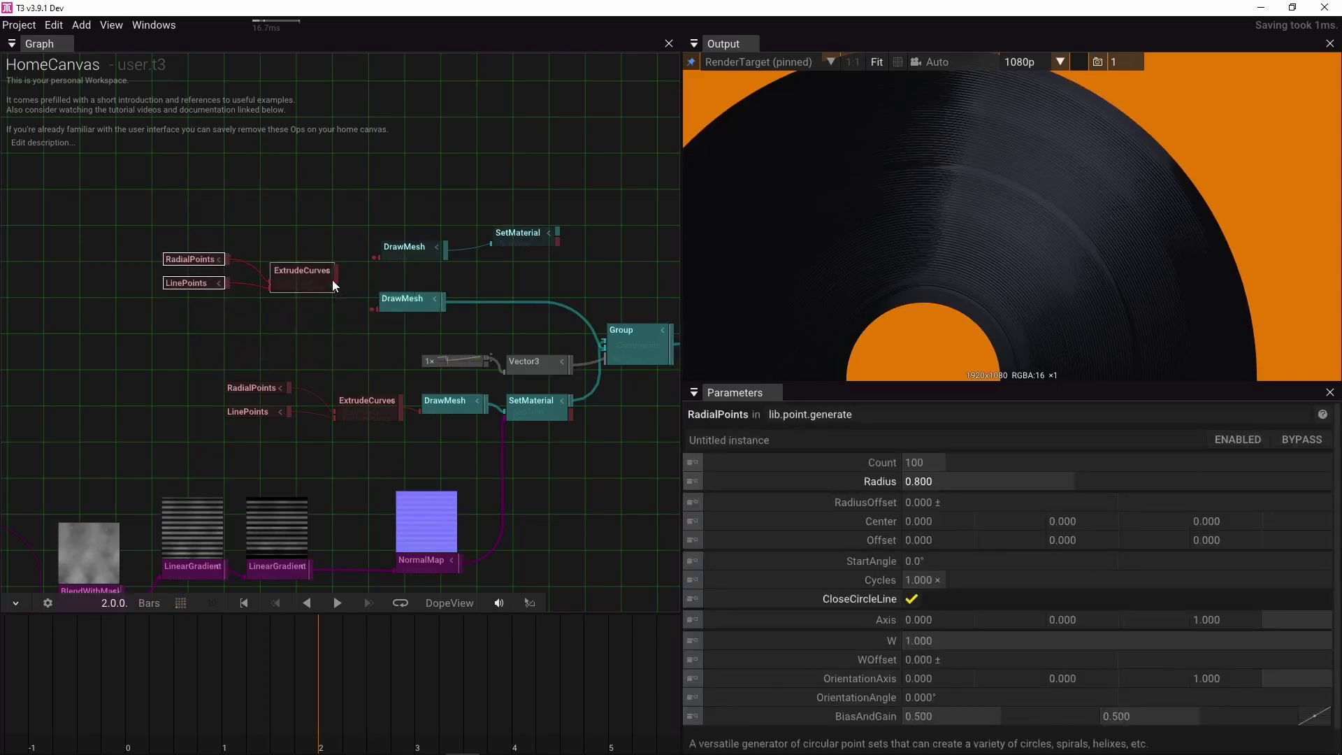
left_click_drag(335, 279, 375, 308)
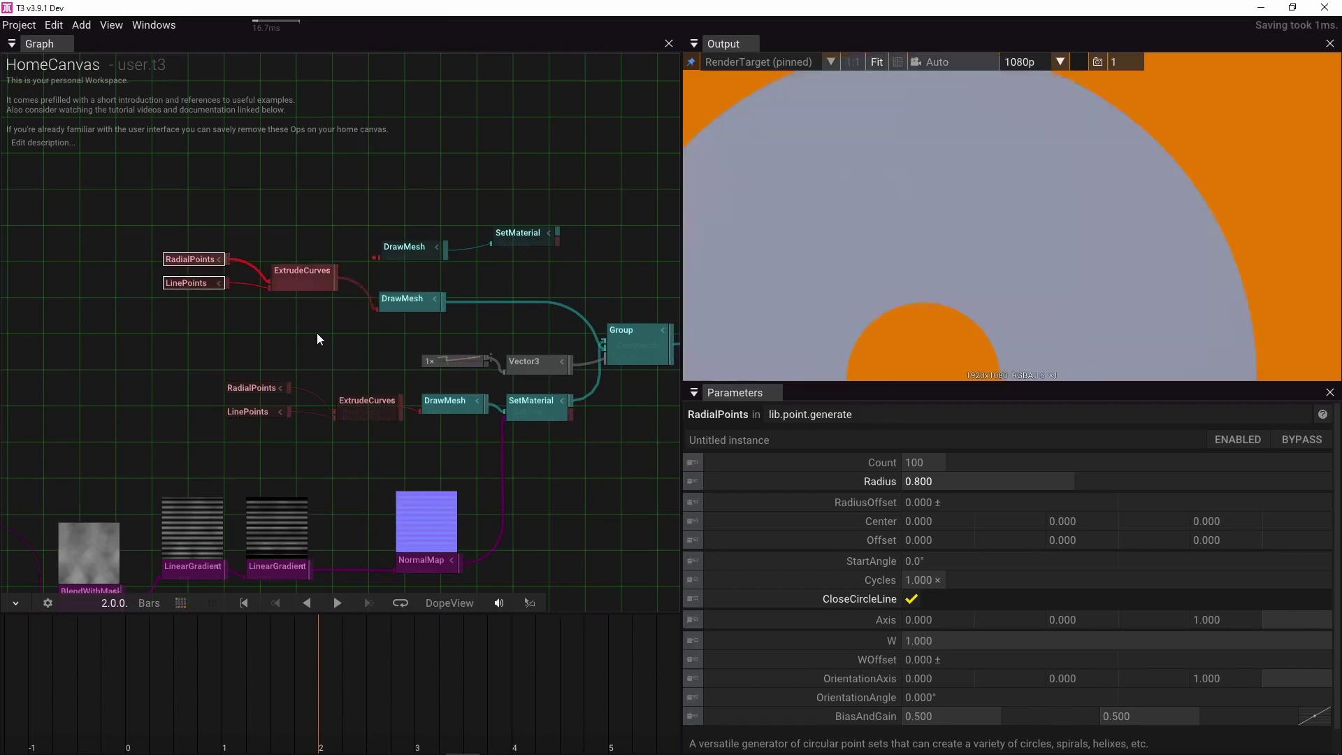
left_click(225, 321)
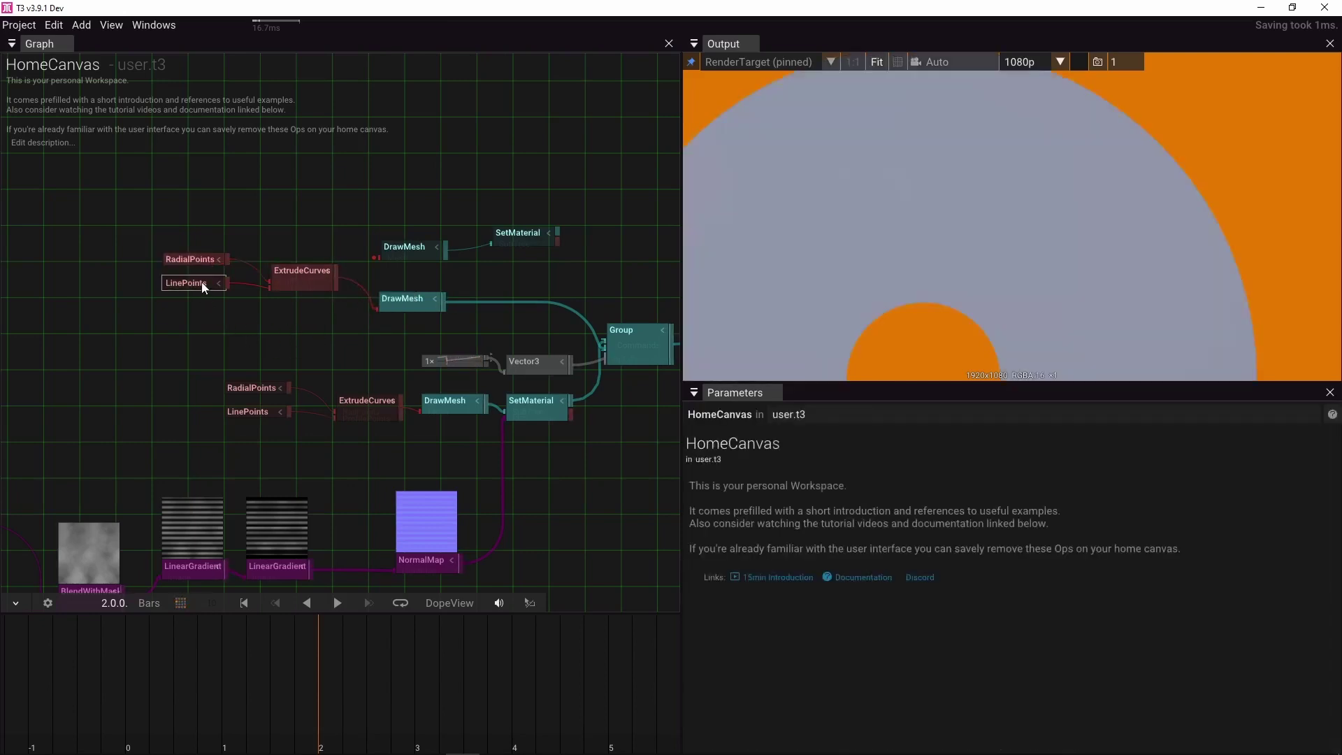
Try a LengthFactor of 0.230 and a Center X of -0.651 on the duplicated LinePoints, and reset its centre.
left_click(201, 283)
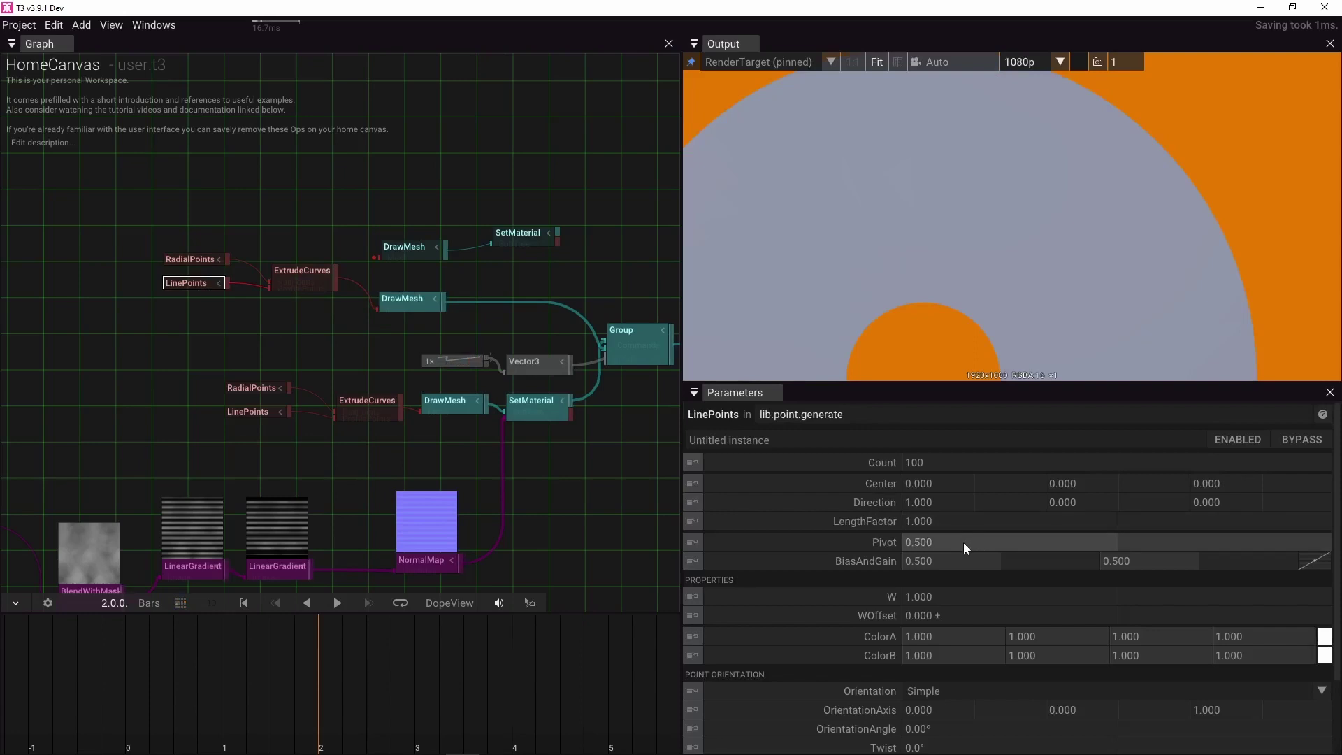
left_click_drag(987, 521, 697, 517)
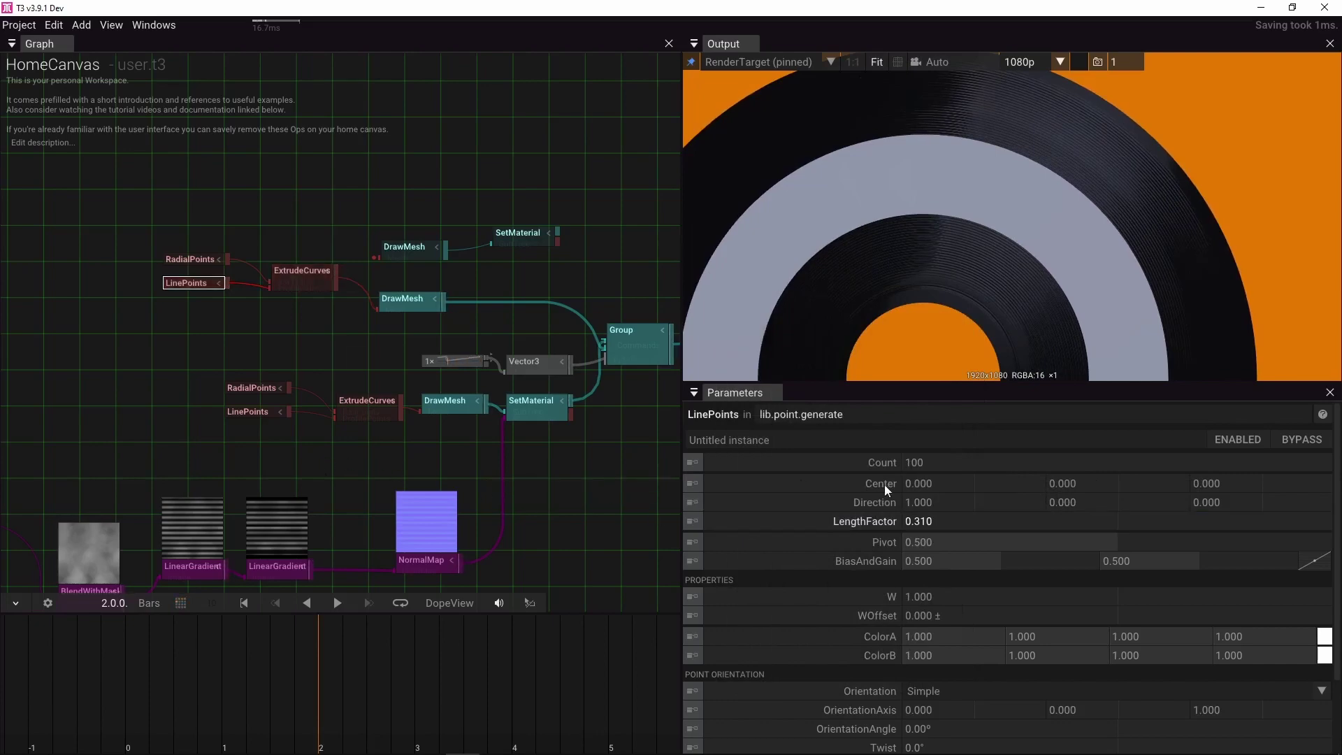
left_click_drag(925, 484, 661, 498)
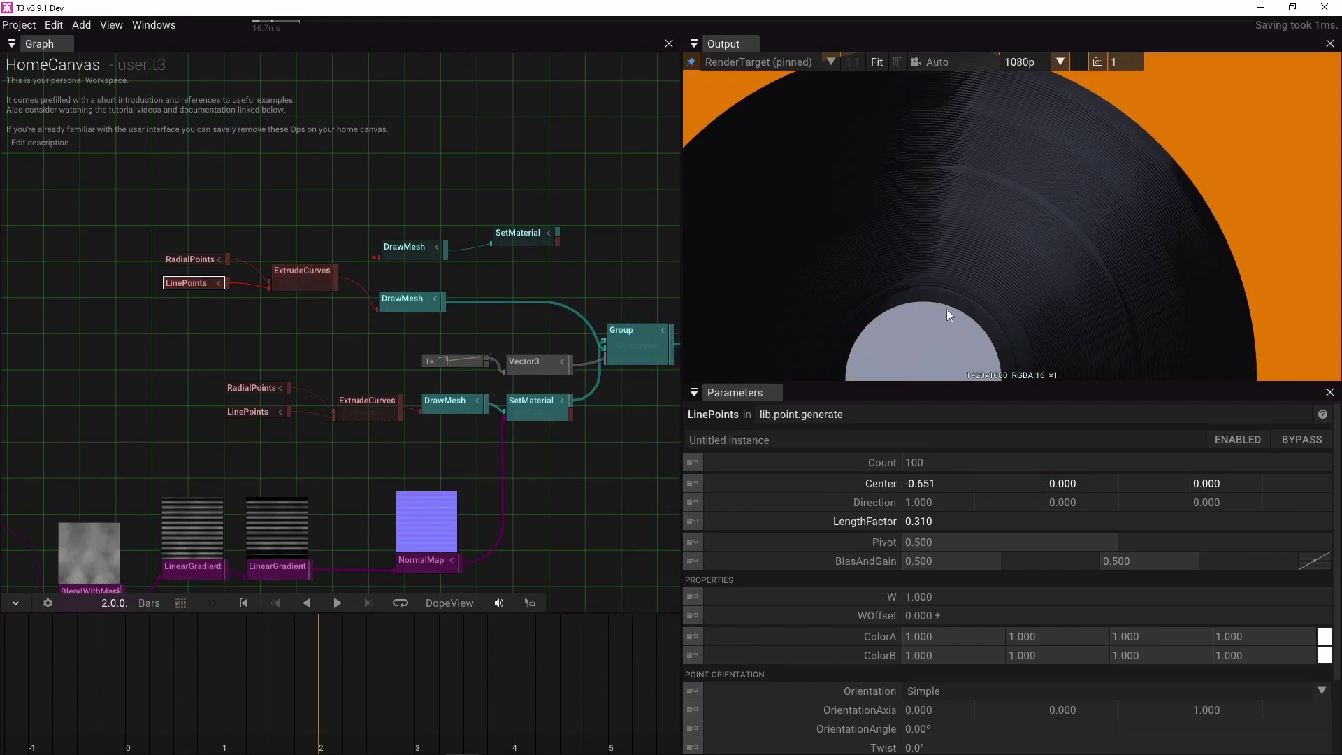
left_click_drag(946, 309, 975, 217)
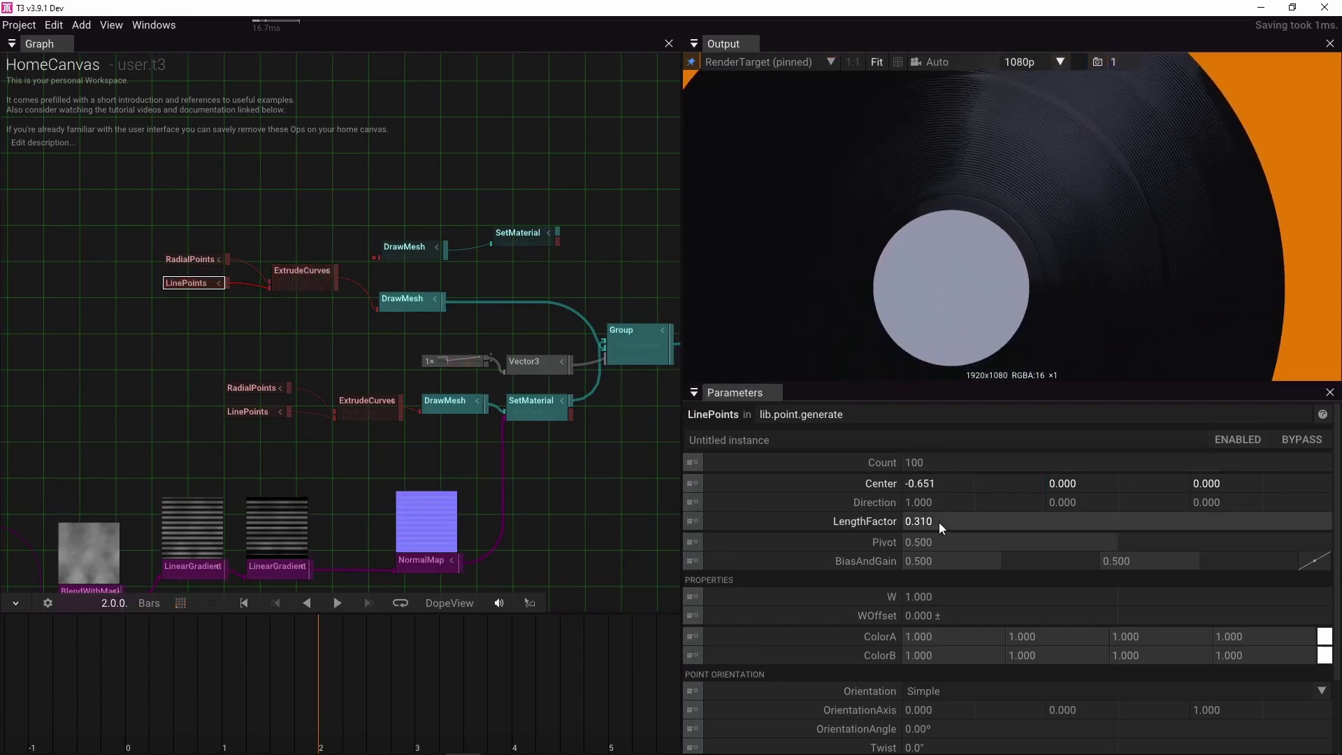
left_click_drag(939, 526, 878, 523)
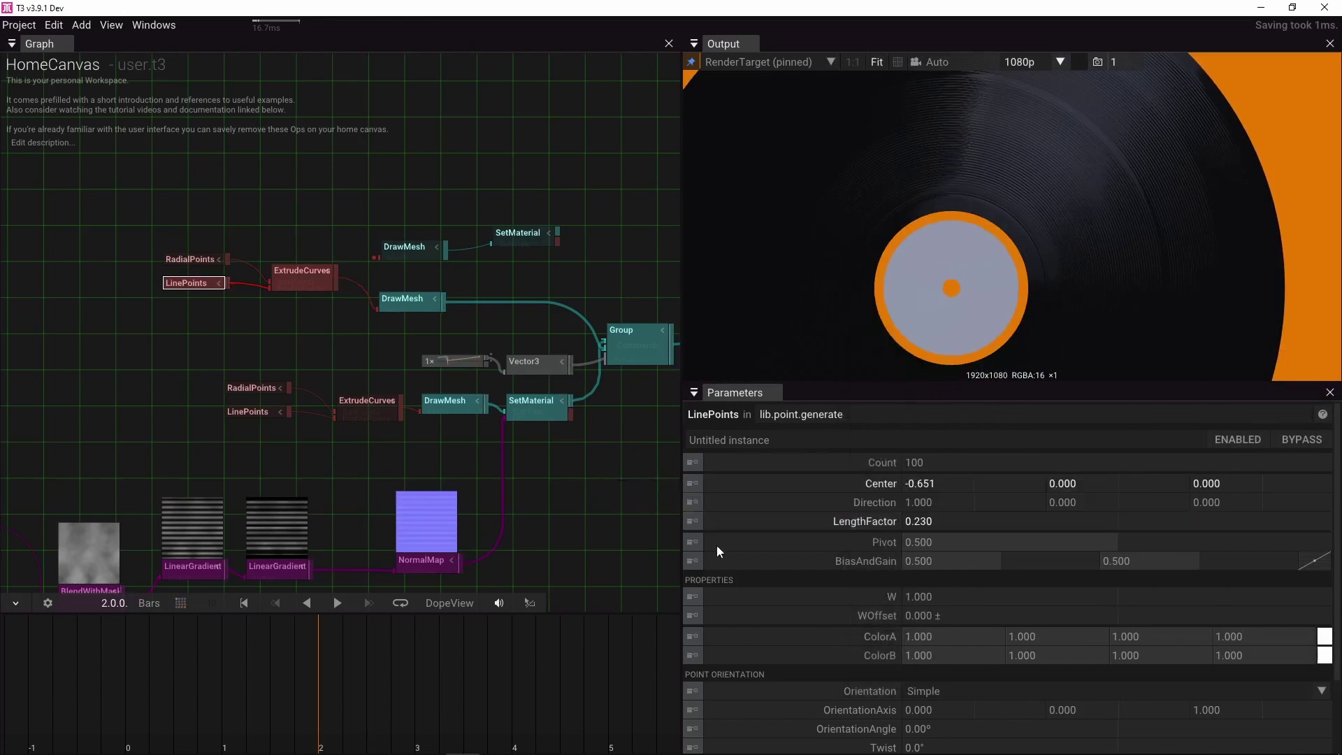
left_click(716, 485)
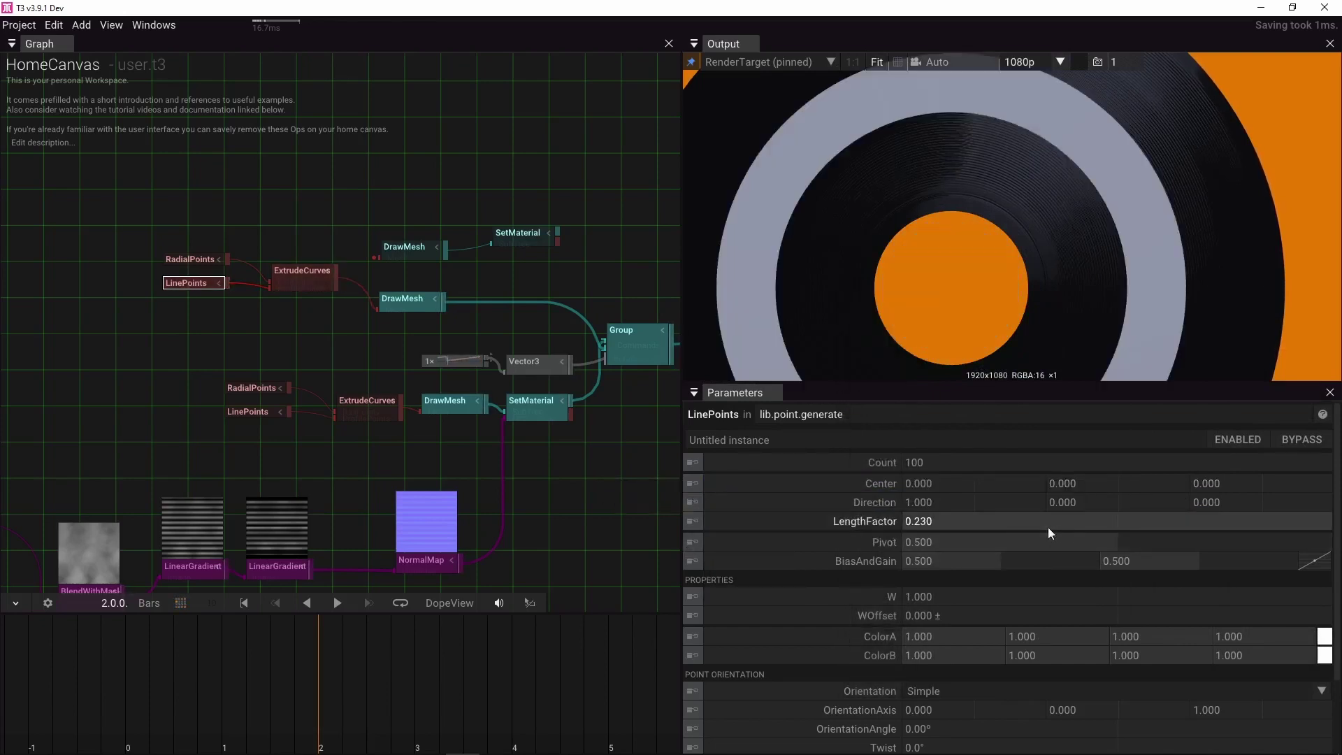
Set the duplicated RadialPoints radius to 0.190 and the duplicated LinePoints to a LengthFactor of 0.280 with Center X -0.030.
left_click(191, 258)
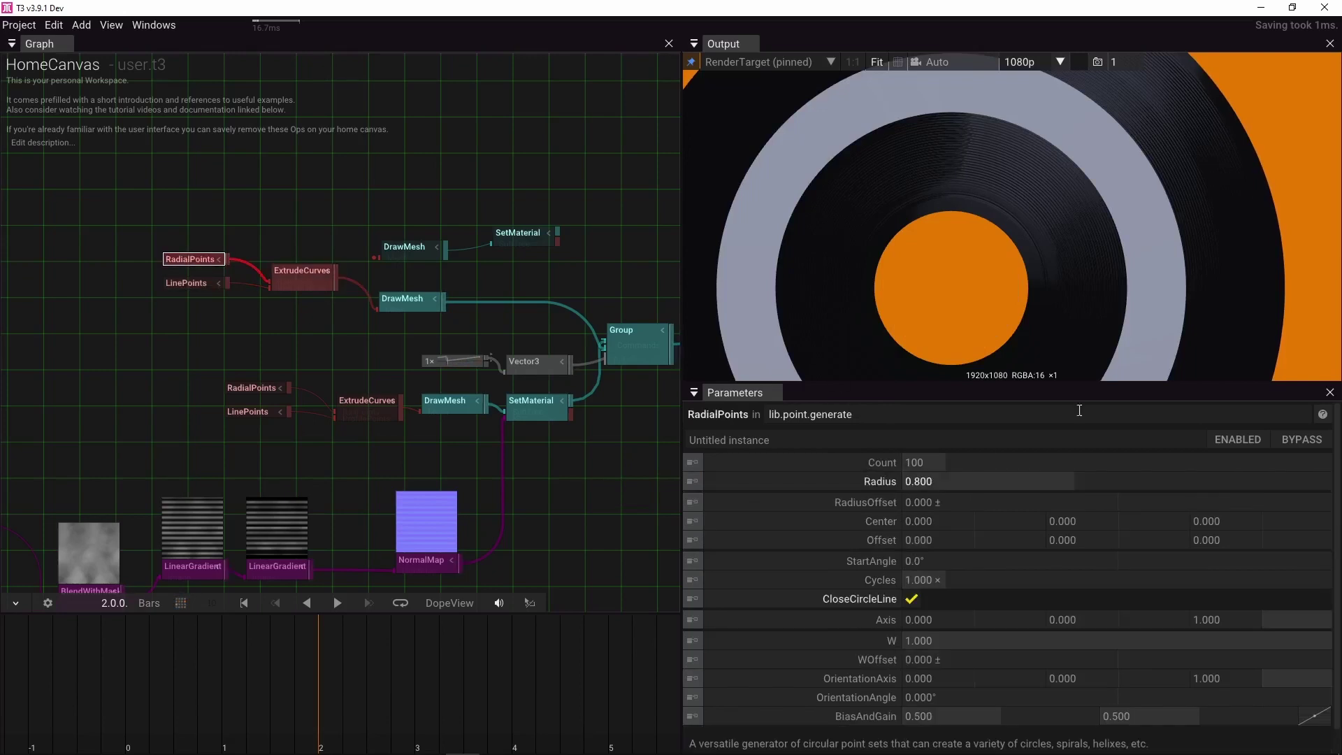
left_click_drag(952, 480, 853, 480)
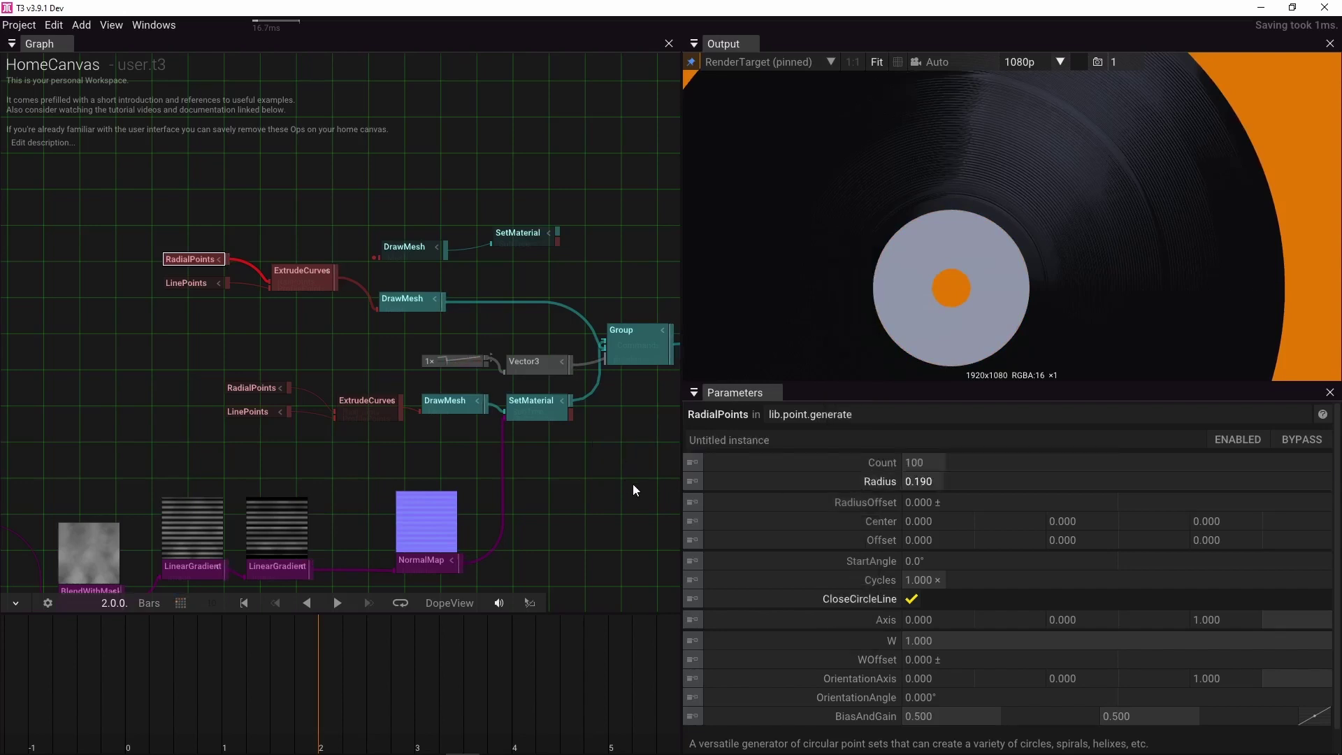
left_click(187, 283)
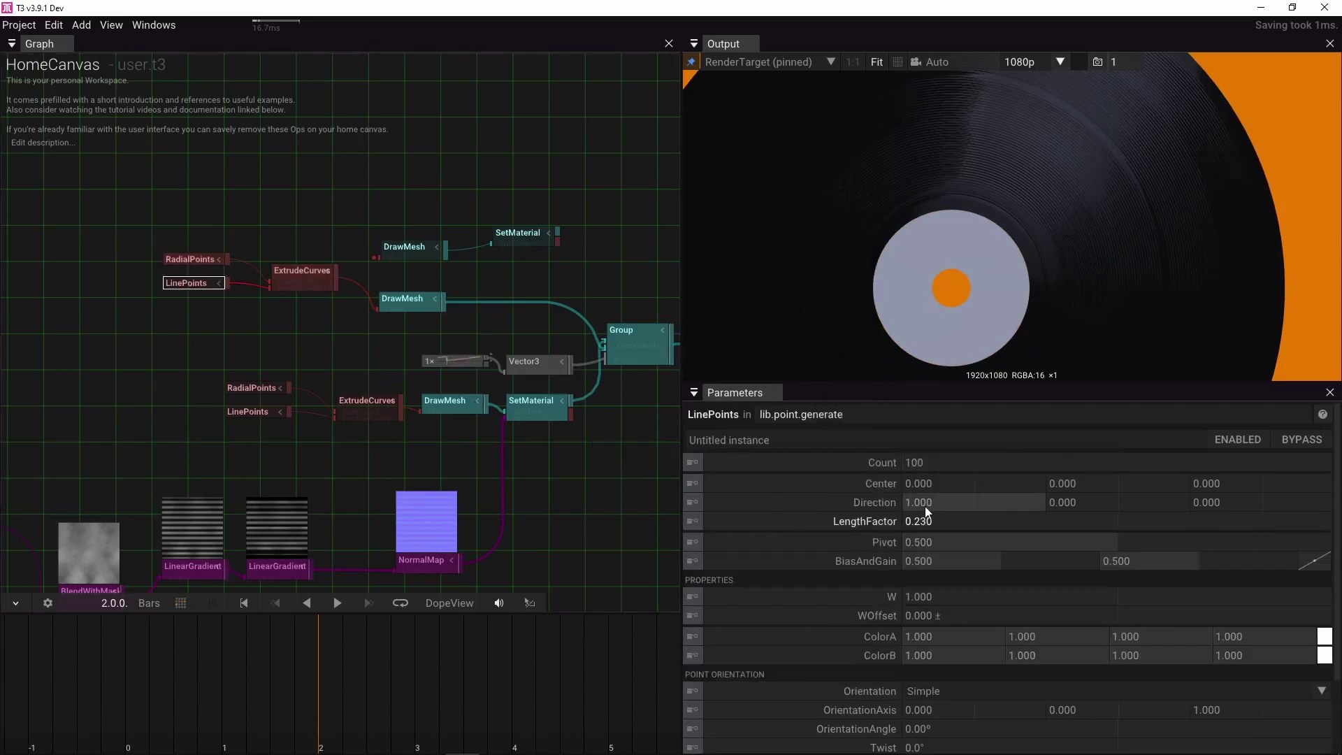
left_click_drag(935, 522, 935, 488)
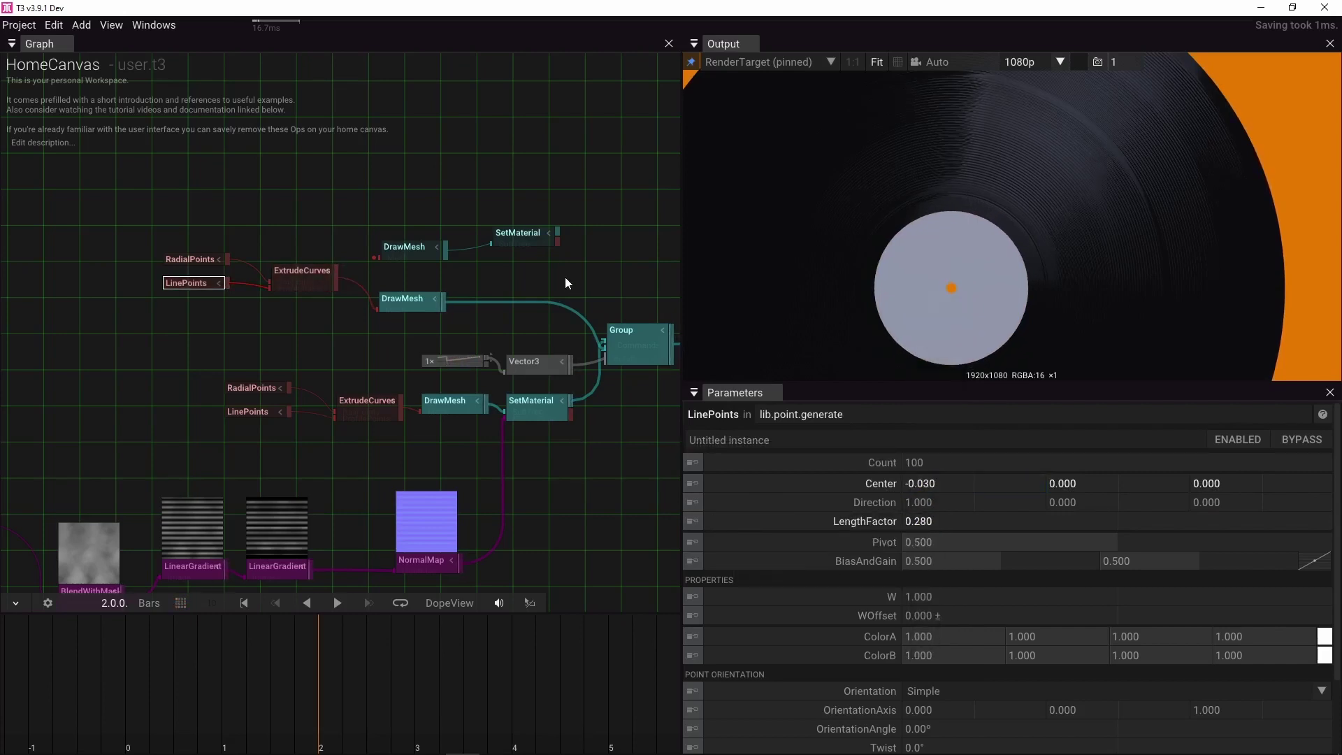
scroll(565, 277, "down", 3)
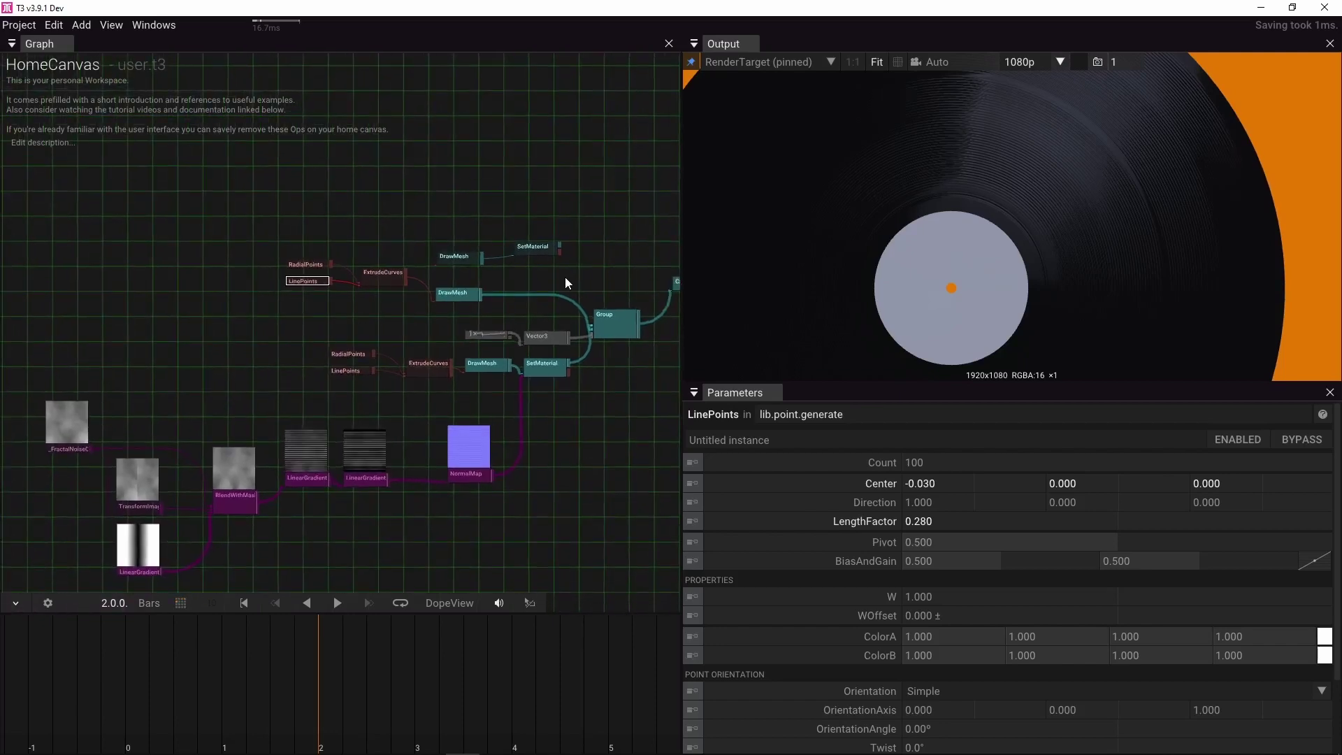
left_click_drag(908, 221, 976, 283)
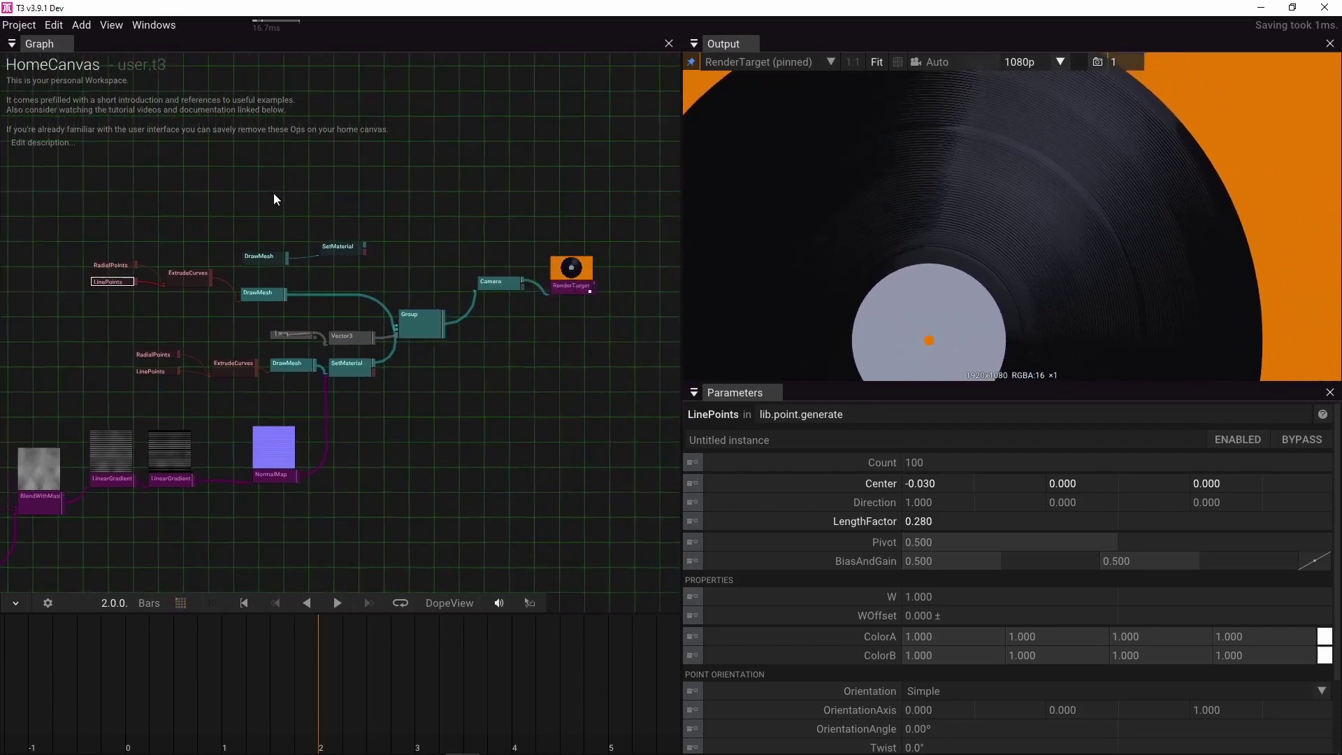
scroll(368, 297, "up", 5)
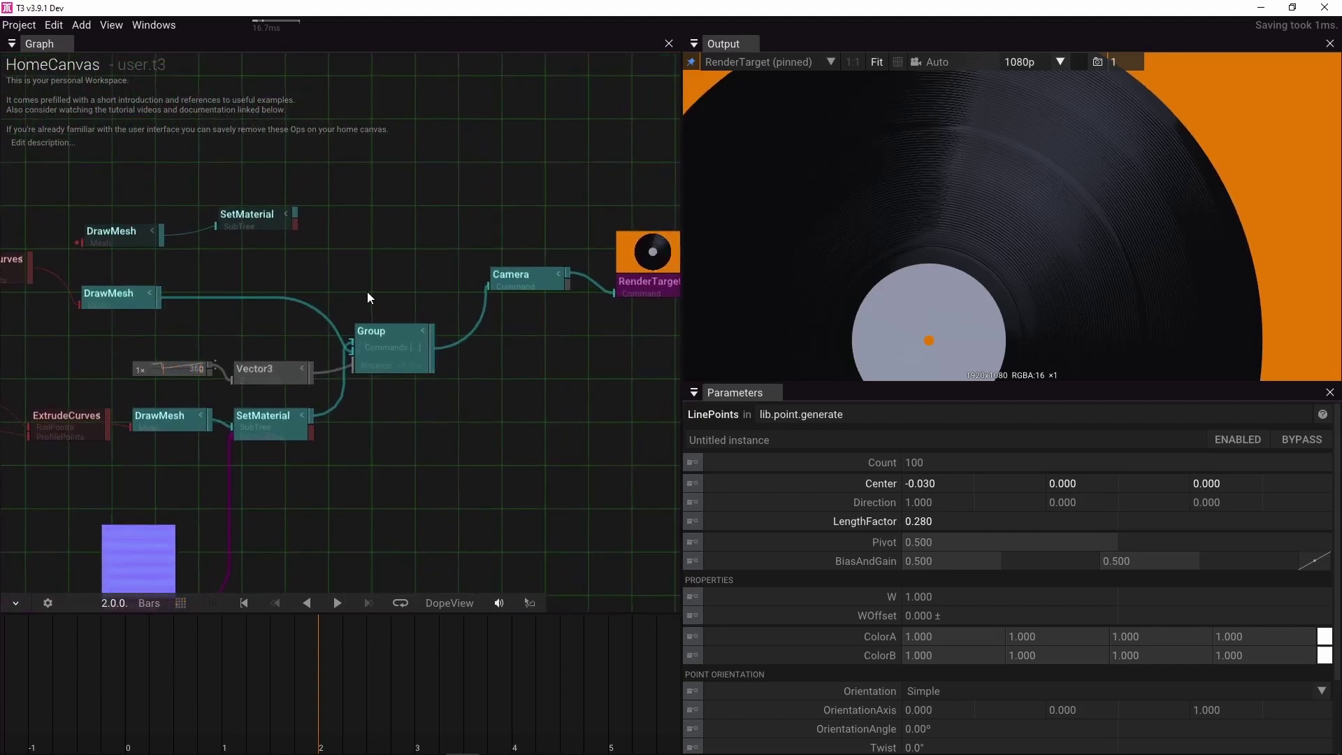
left_click_drag(340, 242, 436, 178)
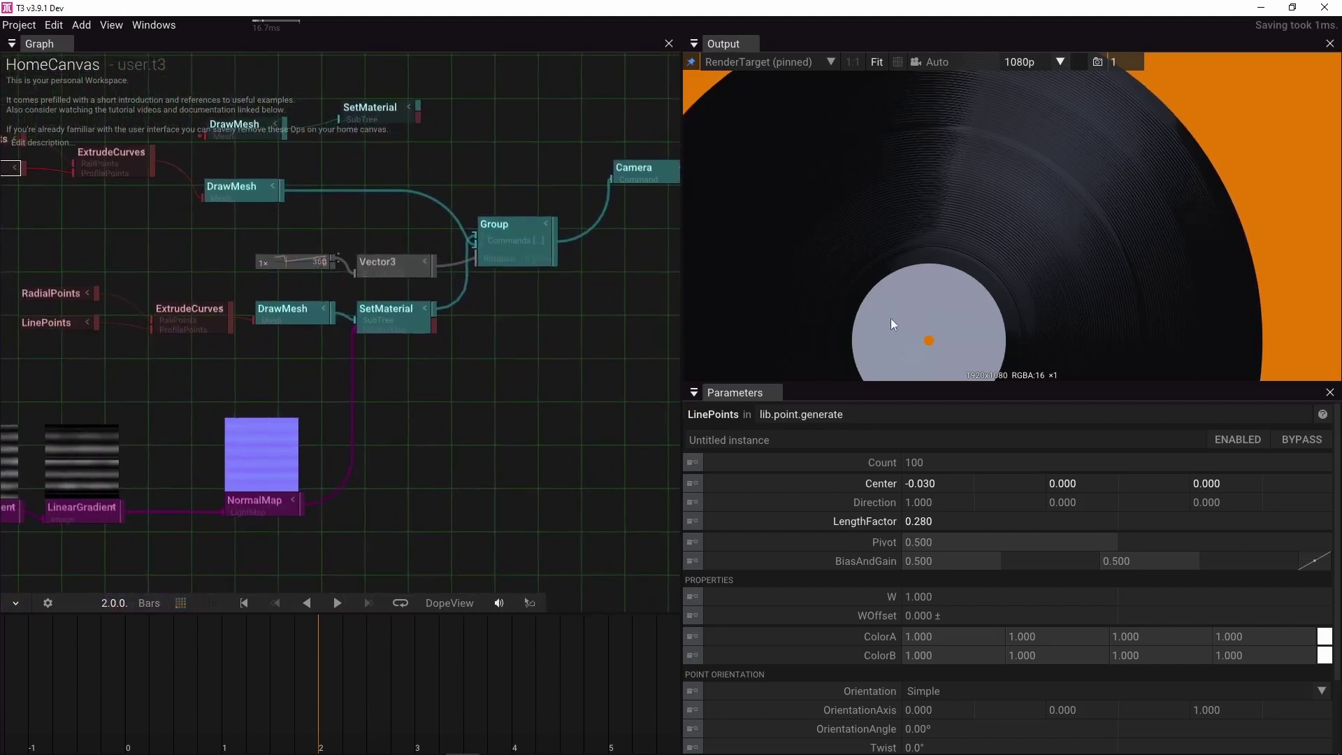
Add a Text operator below the label's point operators and feed it into a new RenderTarget.
left_click_drag(341, 358, 596, 369)
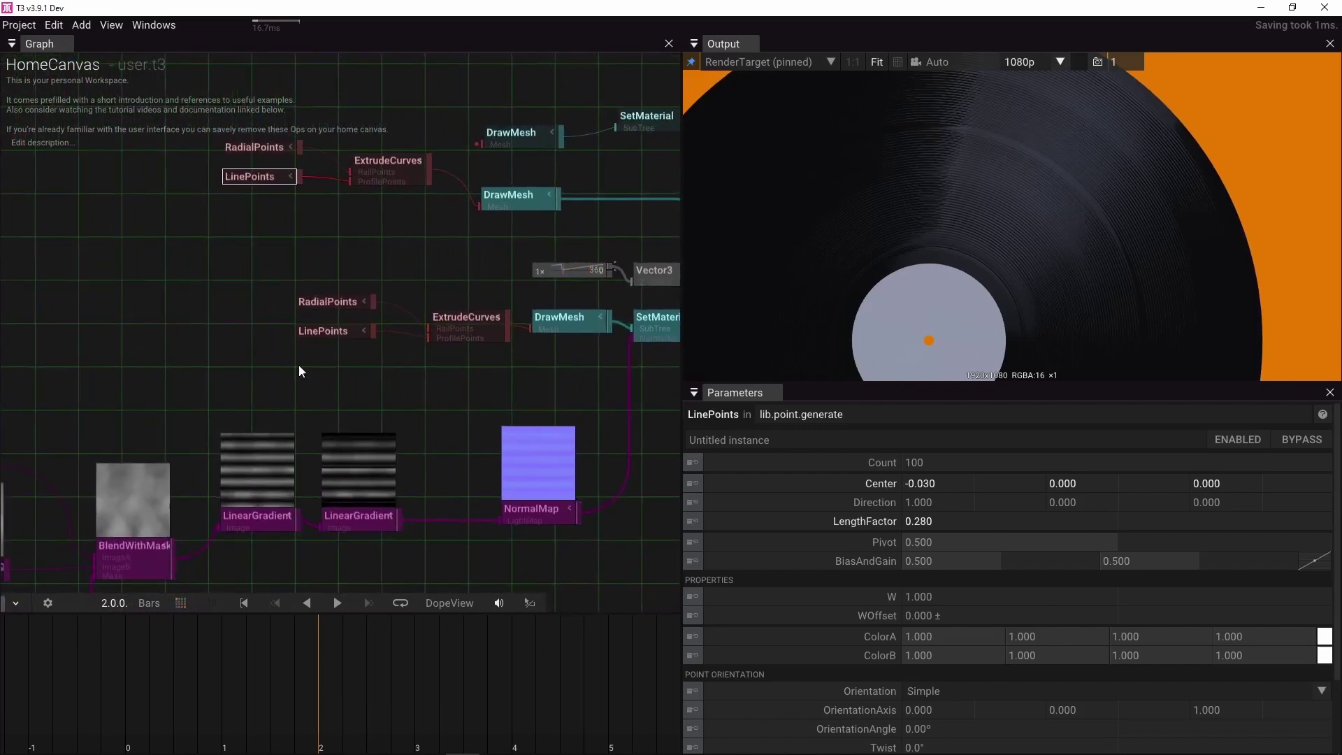
left_click_drag(225, 253, 328, 295)
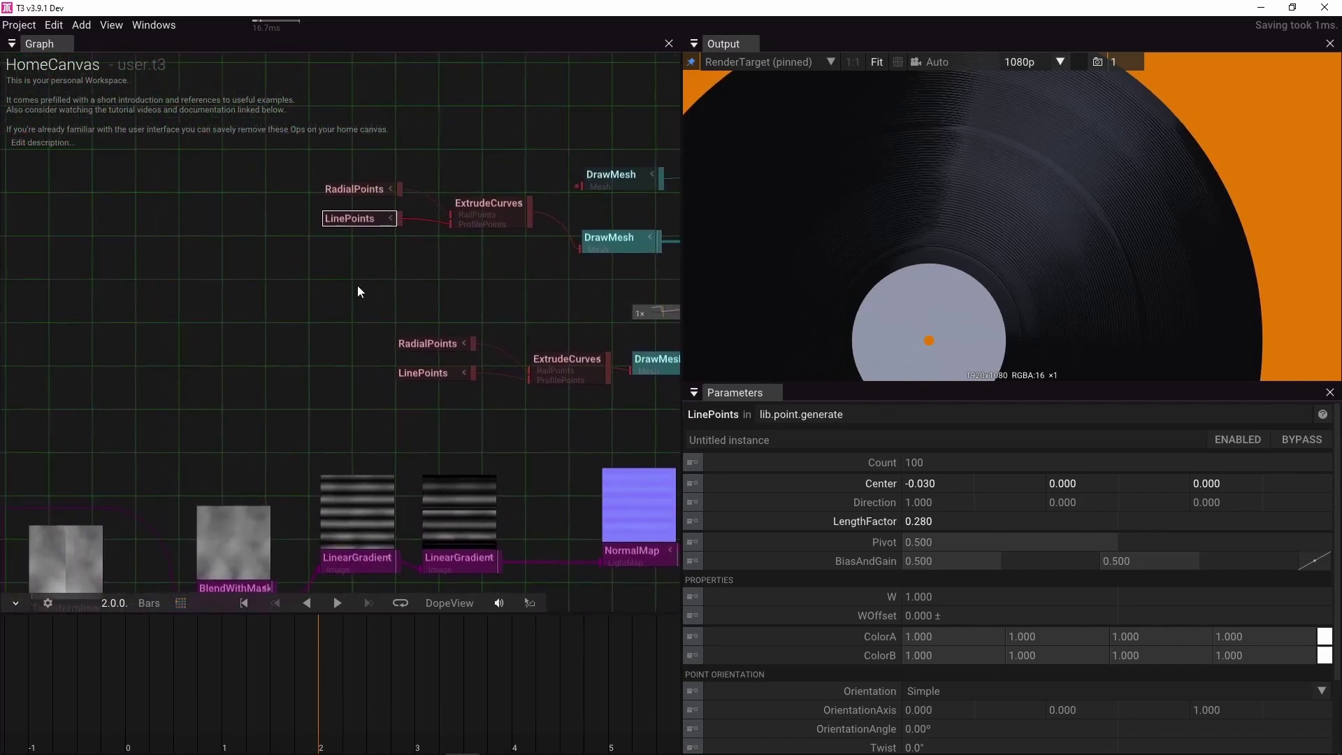
scroll(426, 270, "up", 2)
left_click_drag(426, 269, 330, 369)
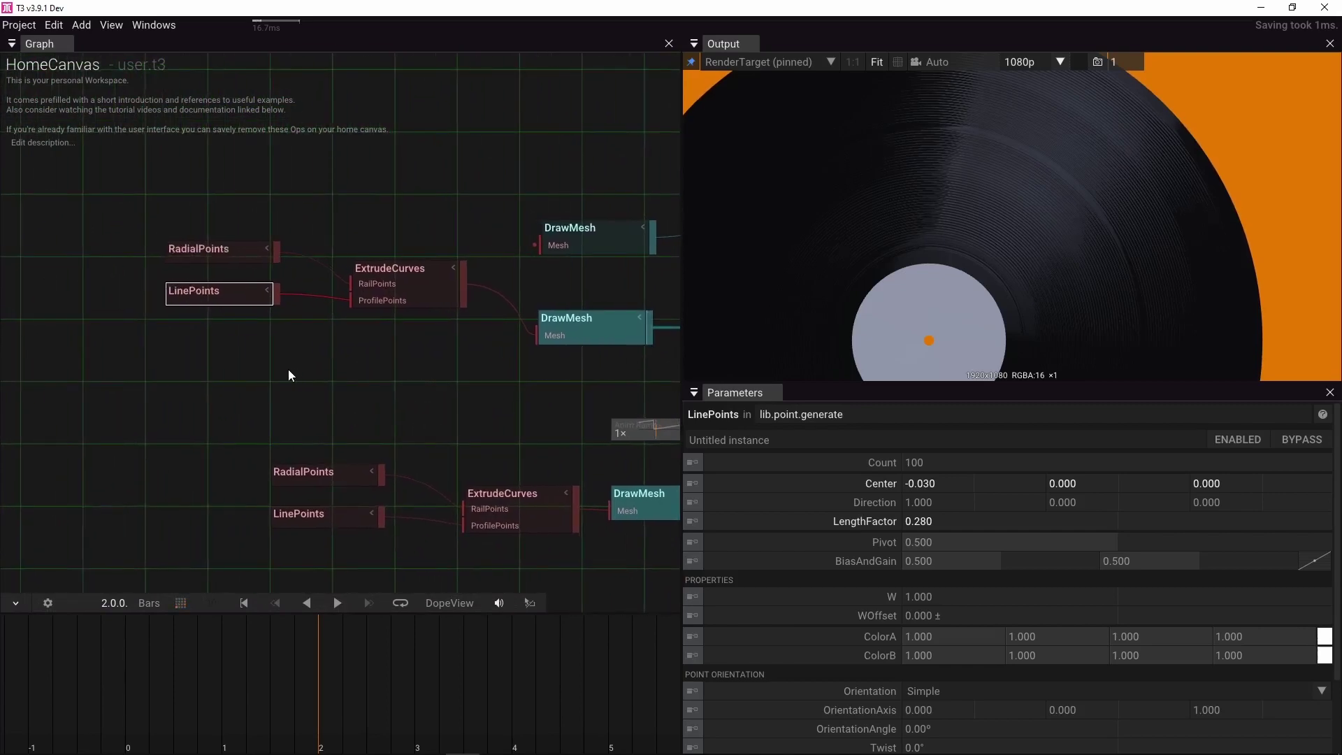
left_click(283, 372)
double_click(281, 369)
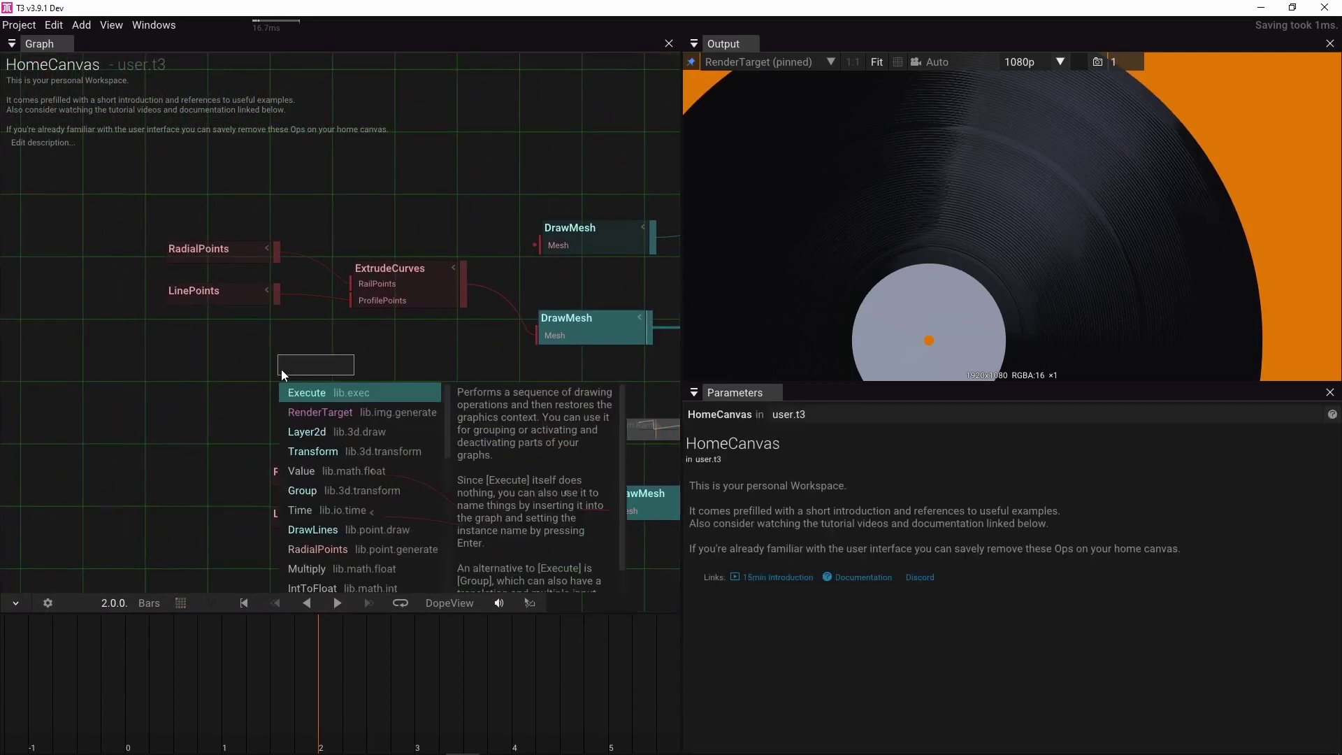
type("text")
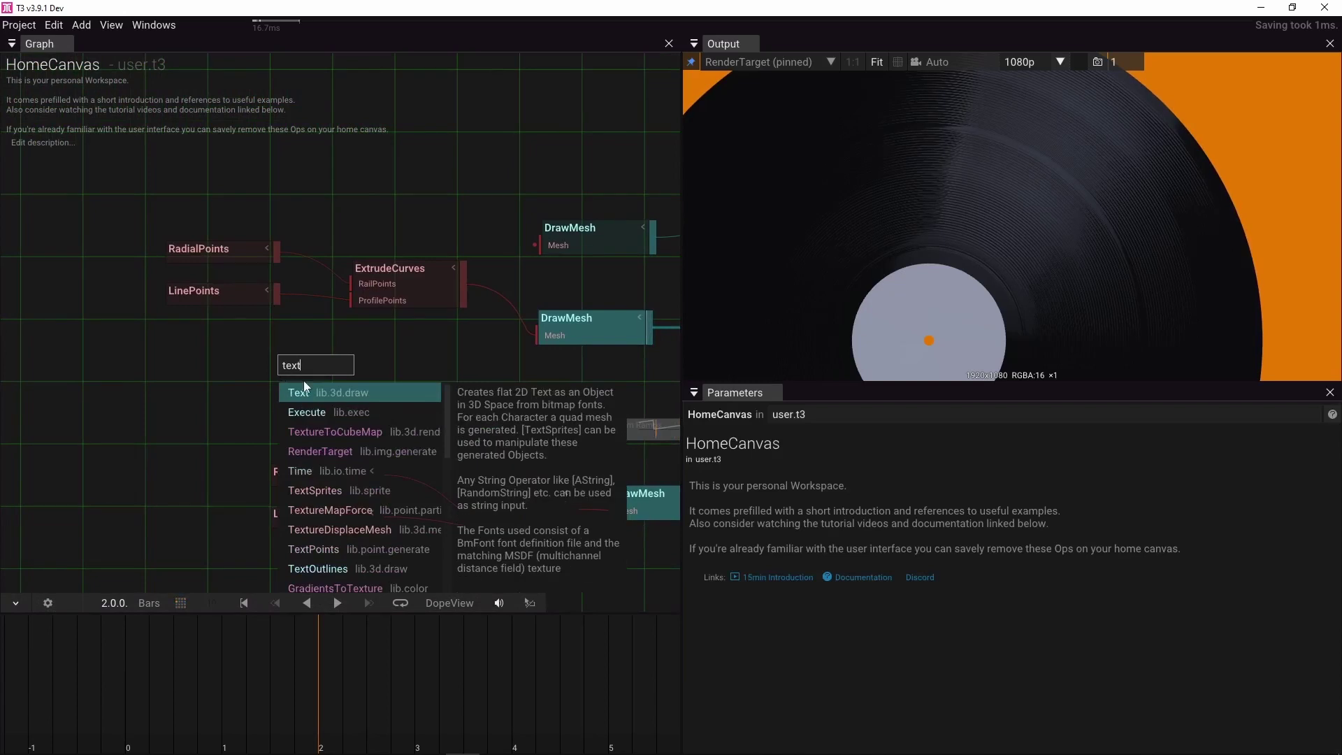
left_click(315, 389)
mouse_move(335, 382)
left_mouse_down()
mouse_move(206, 390)
mouse_move(344, 383)
left_mouse_up()
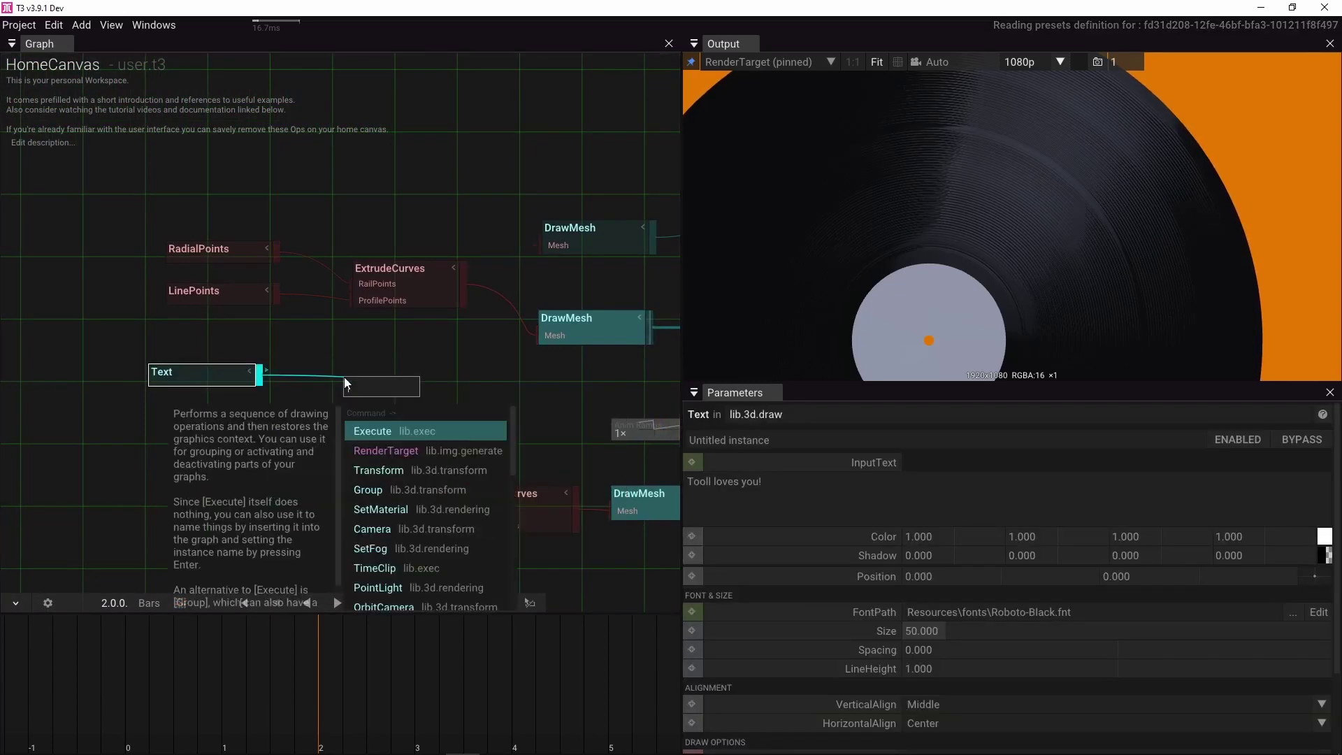
left_click(379, 450)
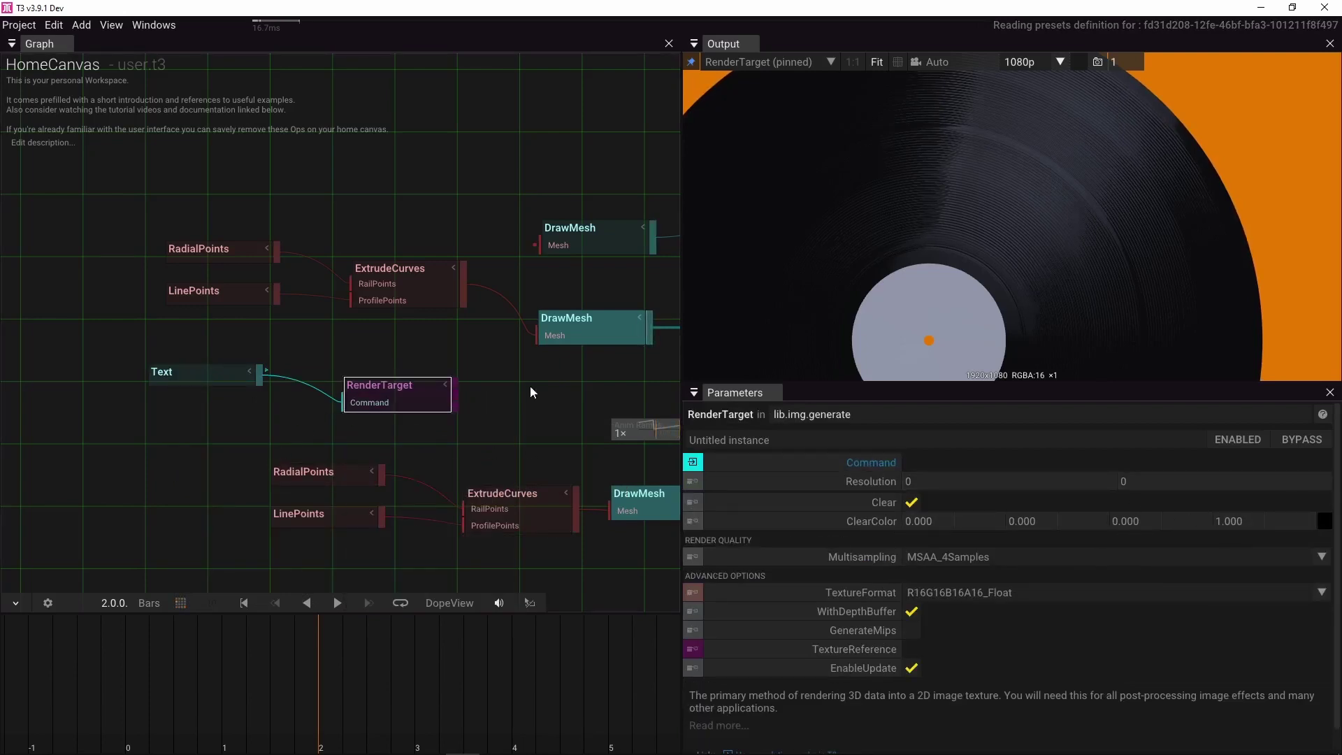
mouse_move(529, 386)
left_mouse_down()
mouse_move(318, 393)
mouse_move(396, 391)
left_mouse_up()
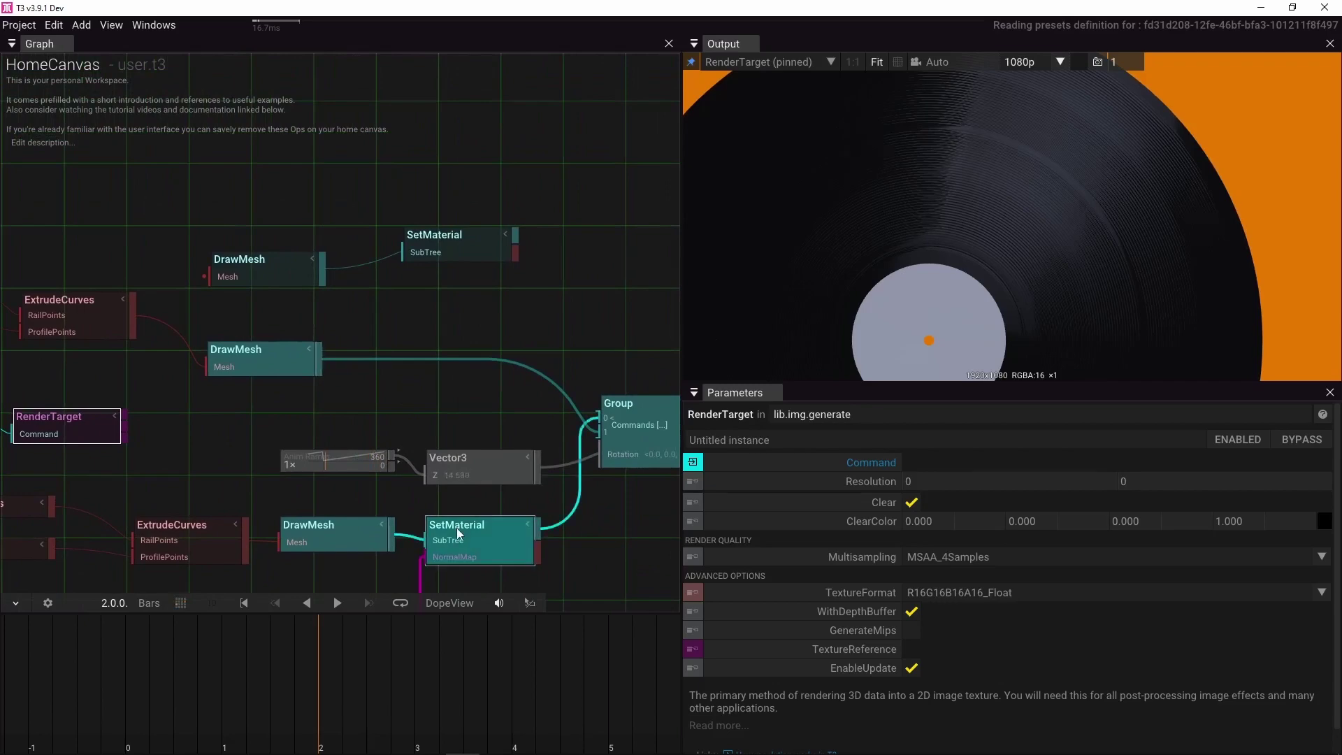
left_click_drag(320, 360, 400, 320)
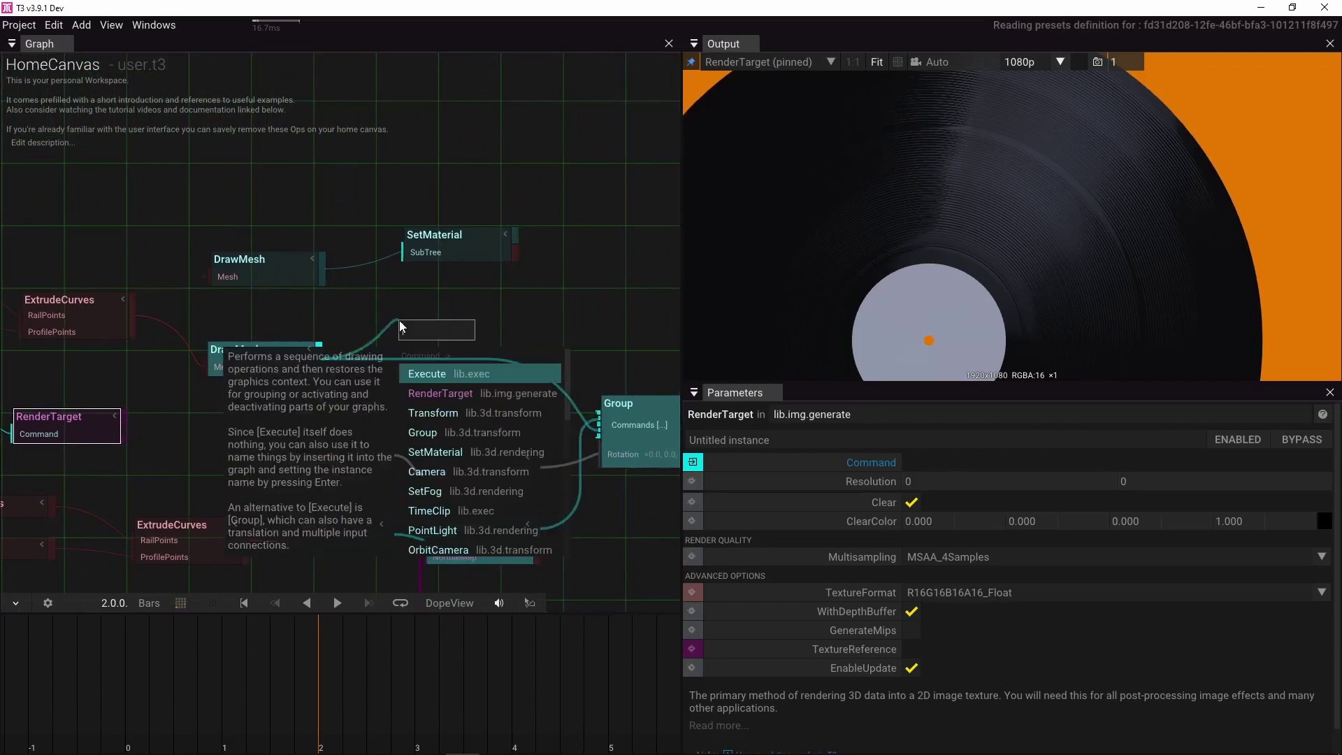
type("set")
left_click(313, 338)
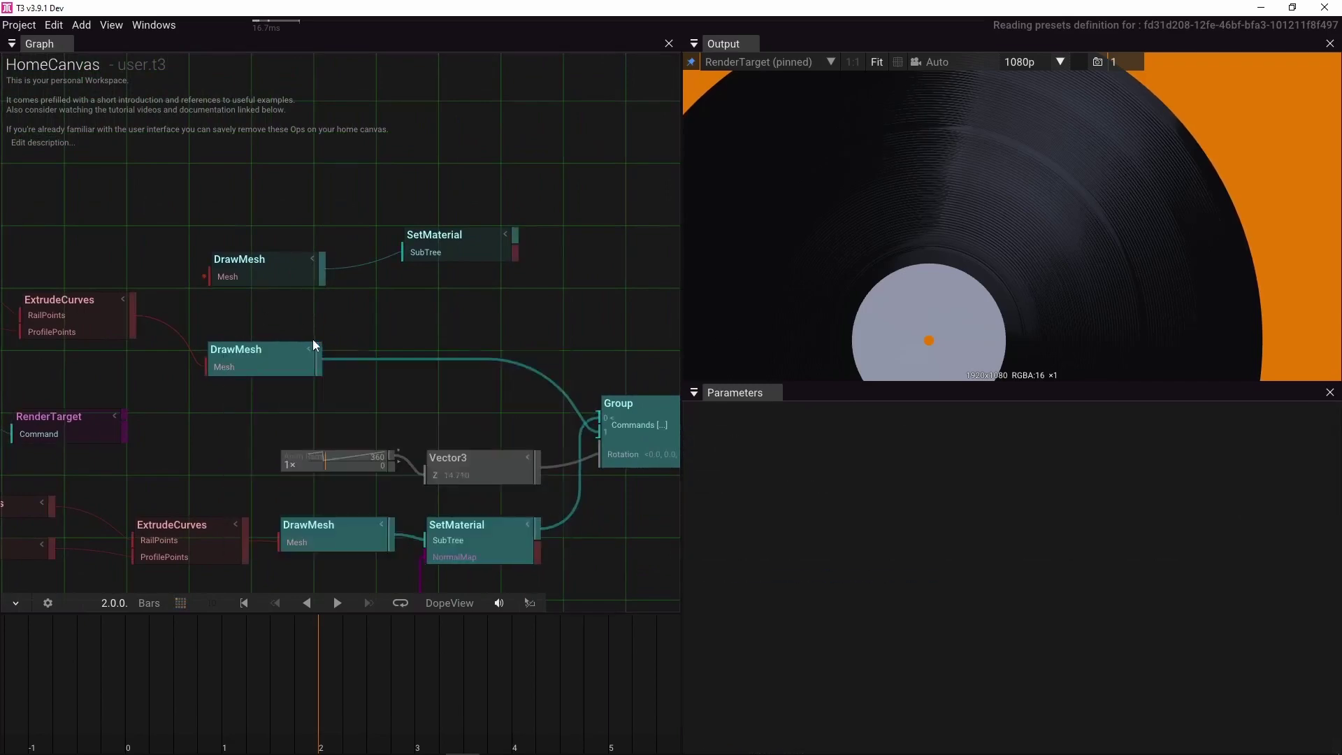
Insert a SetMaterial between the label's DrawMesh and the Group, and connect the RenderTarget to its BaseColorMap.
left_click(274, 349)
key("Tab")
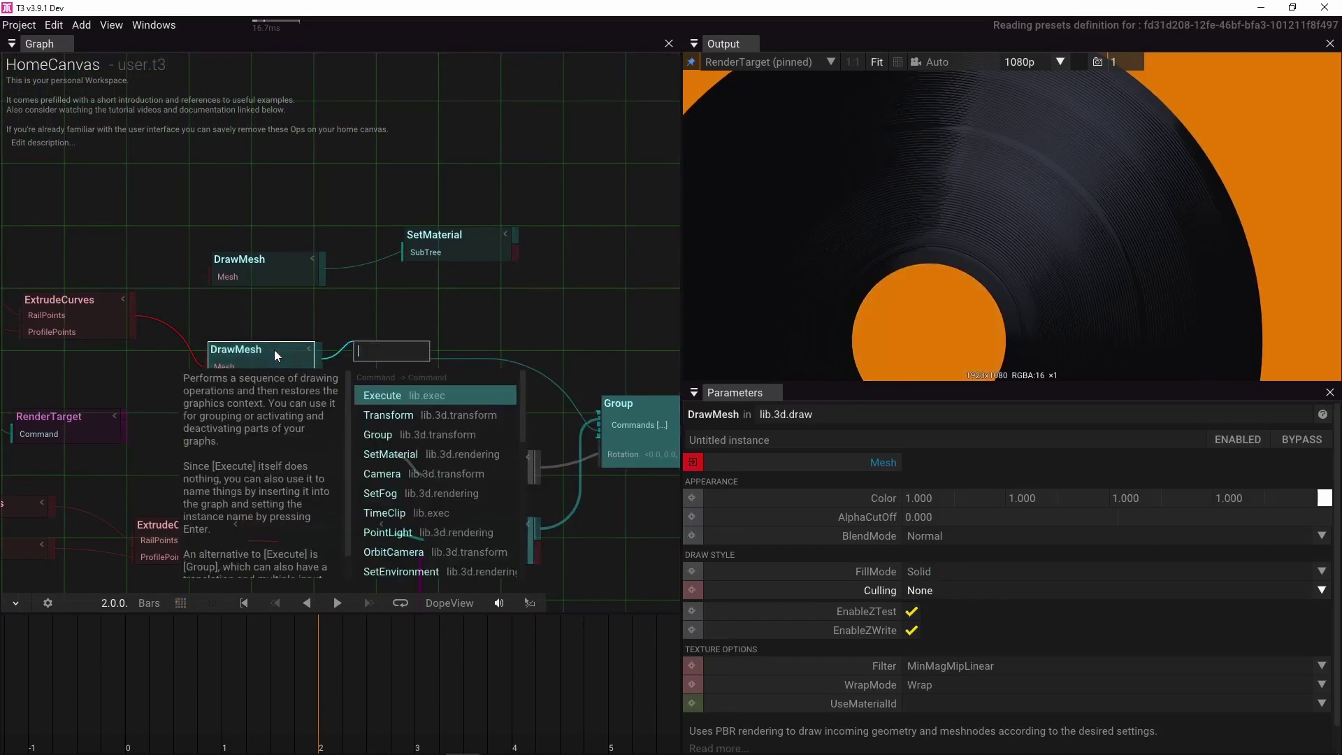
type("set")
left_click(390, 397)
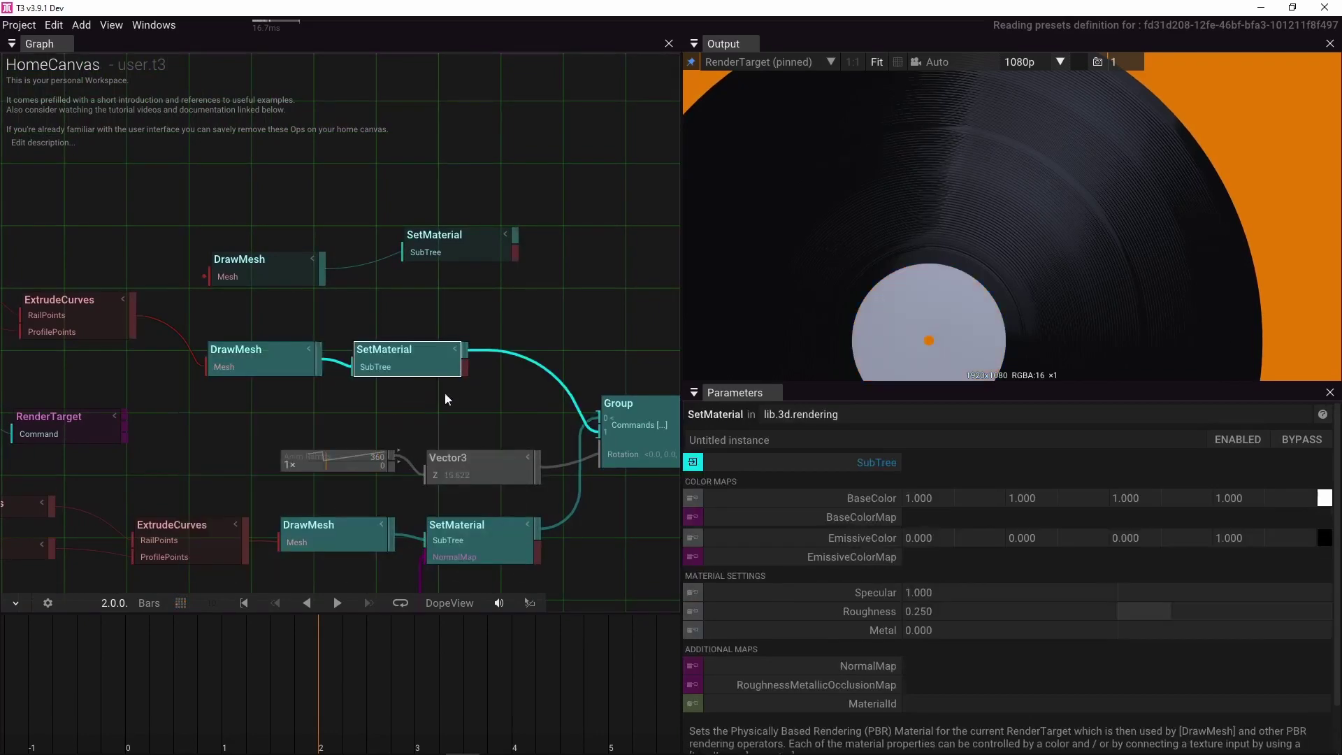
left_click_drag(297, 412, 448, 406)
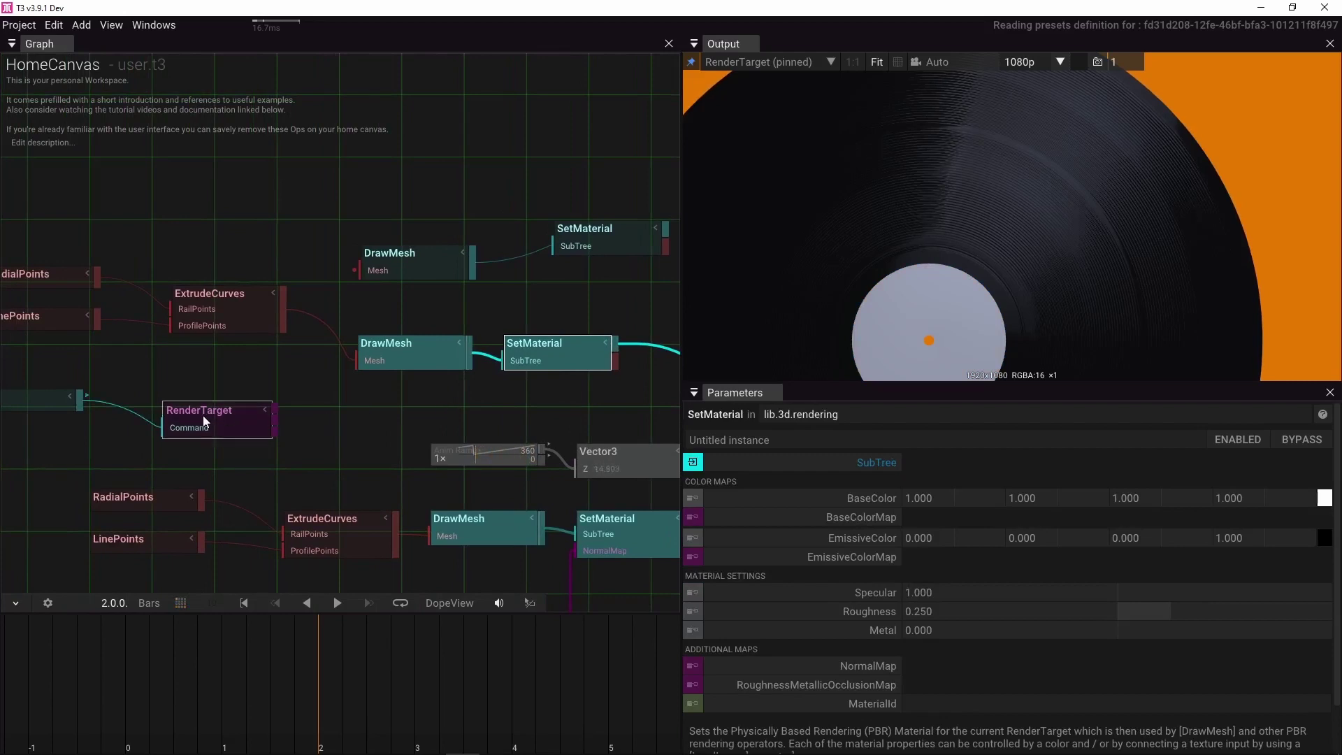
left_click_drag(202, 416, 533, 368)
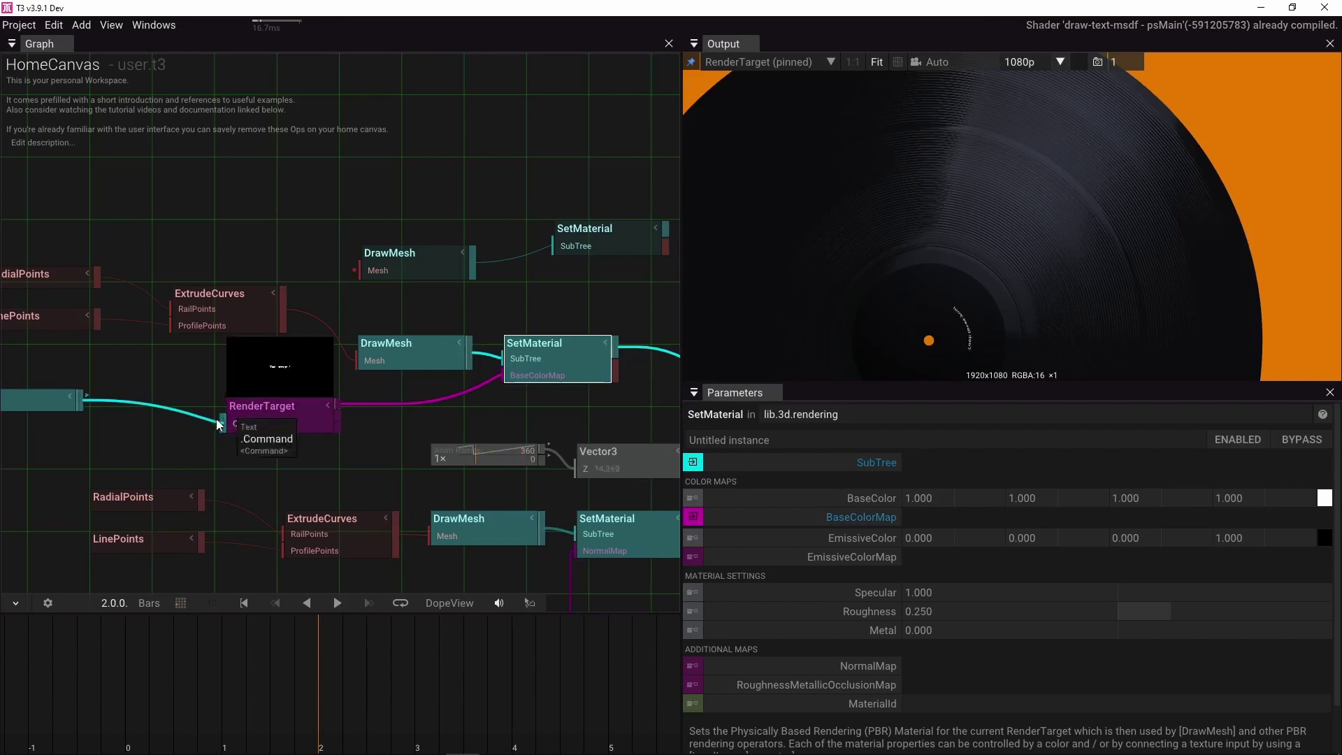
Set the RenderTarget's ClearColor to white.
left_click_drag(123, 425, 312, 431)
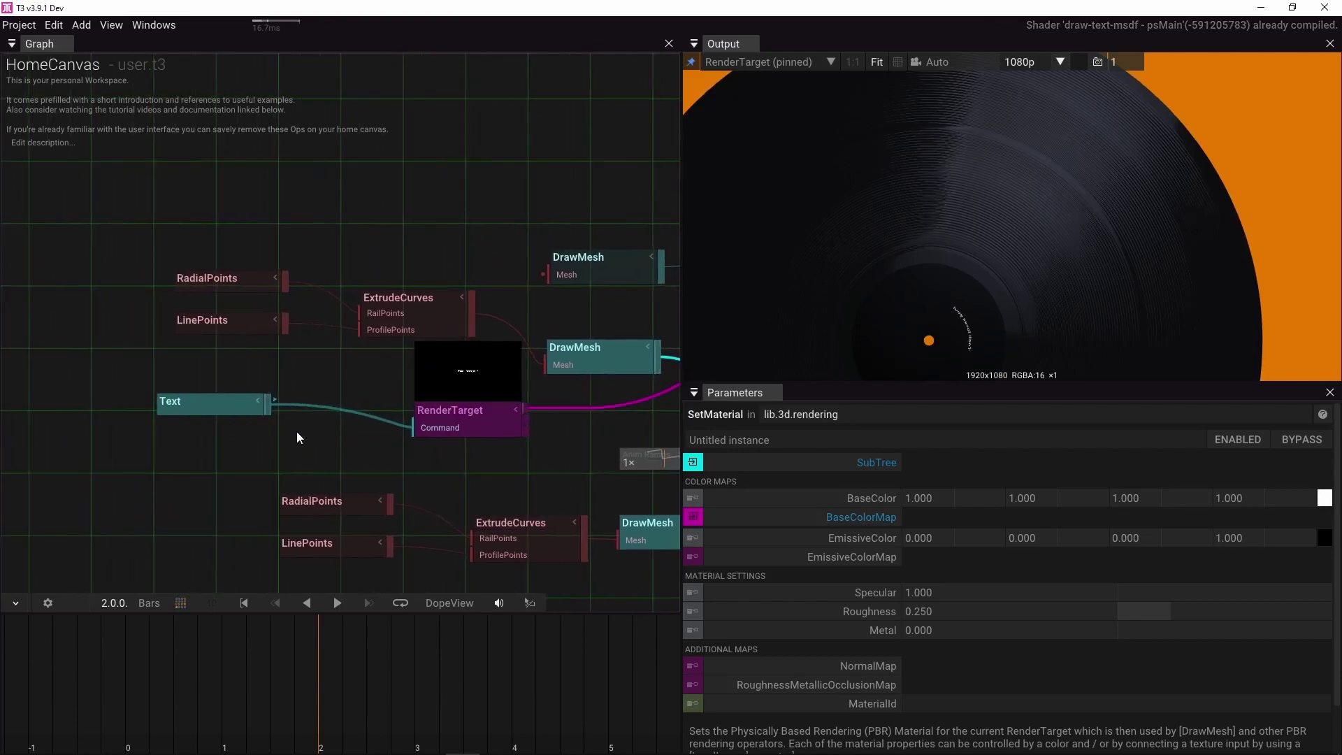
left_click(456, 417)
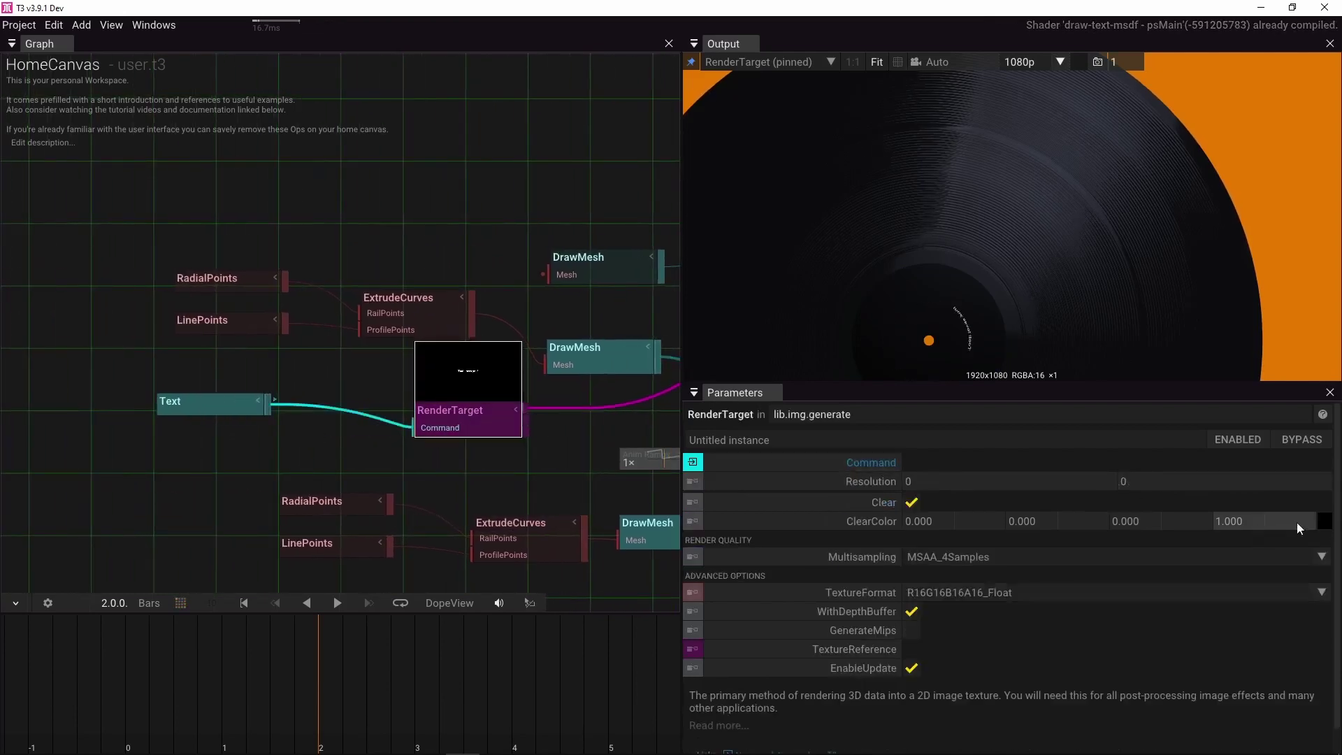
left_click(1325, 520)
left_click(1326, 450)
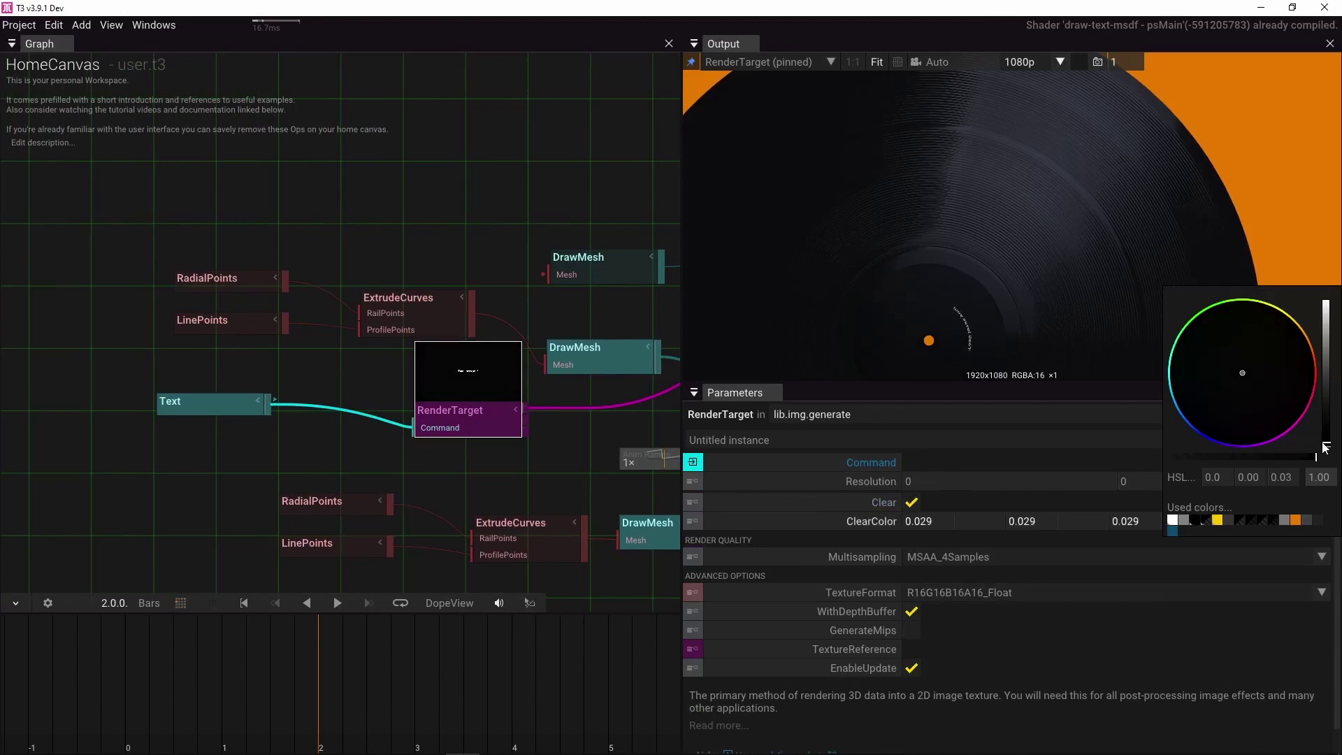
left_click_drag(1326, 450, 1326, 300)
left_click(468, 446)
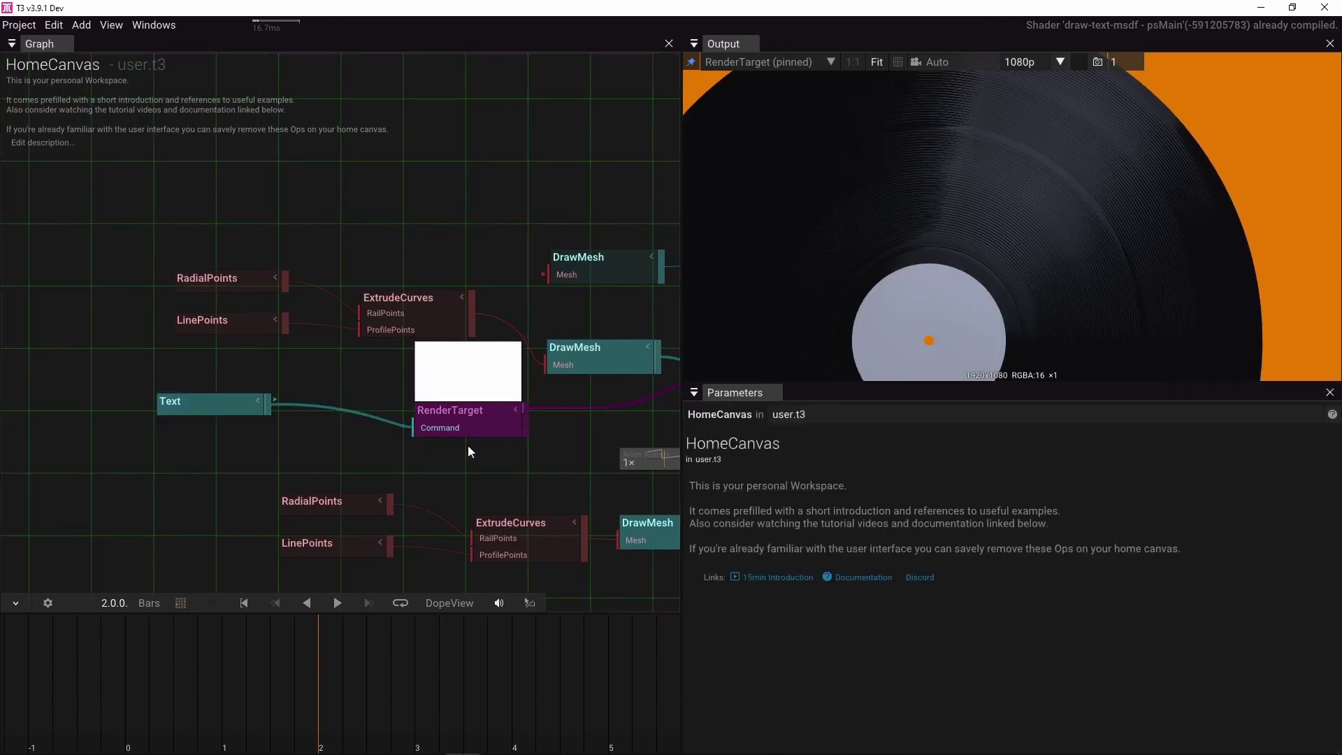
Set the Text operator's Color to black.
left_click(215, 405)
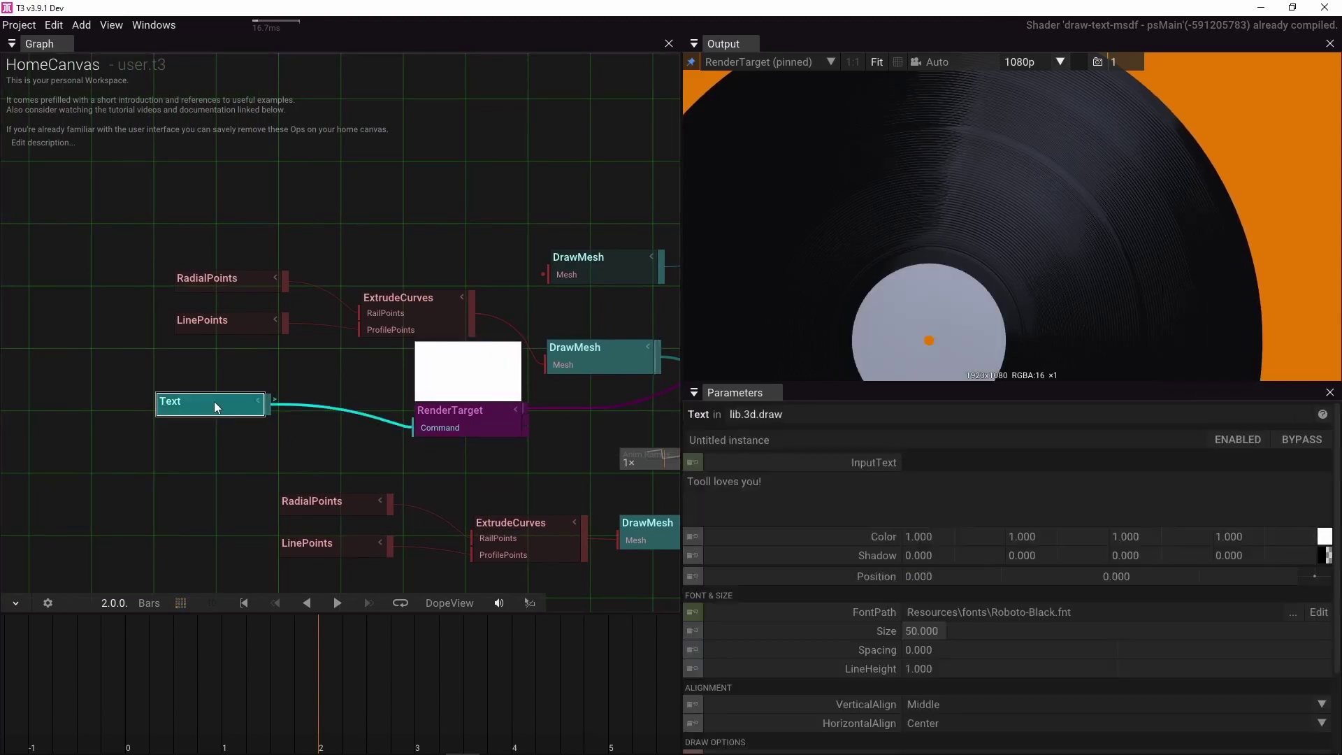
left_click(1327, 545)
left_click_drag(1327, 437, 1331, 504)
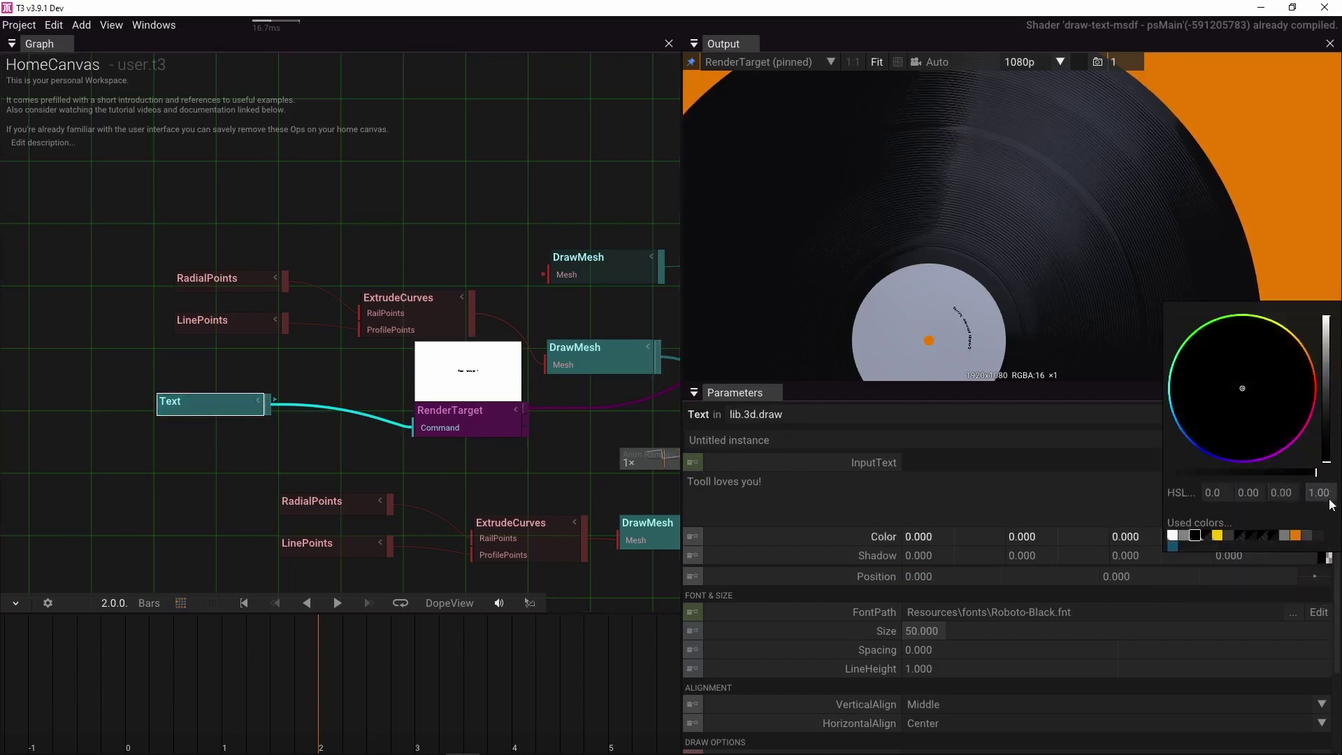
left_click(209, 441)
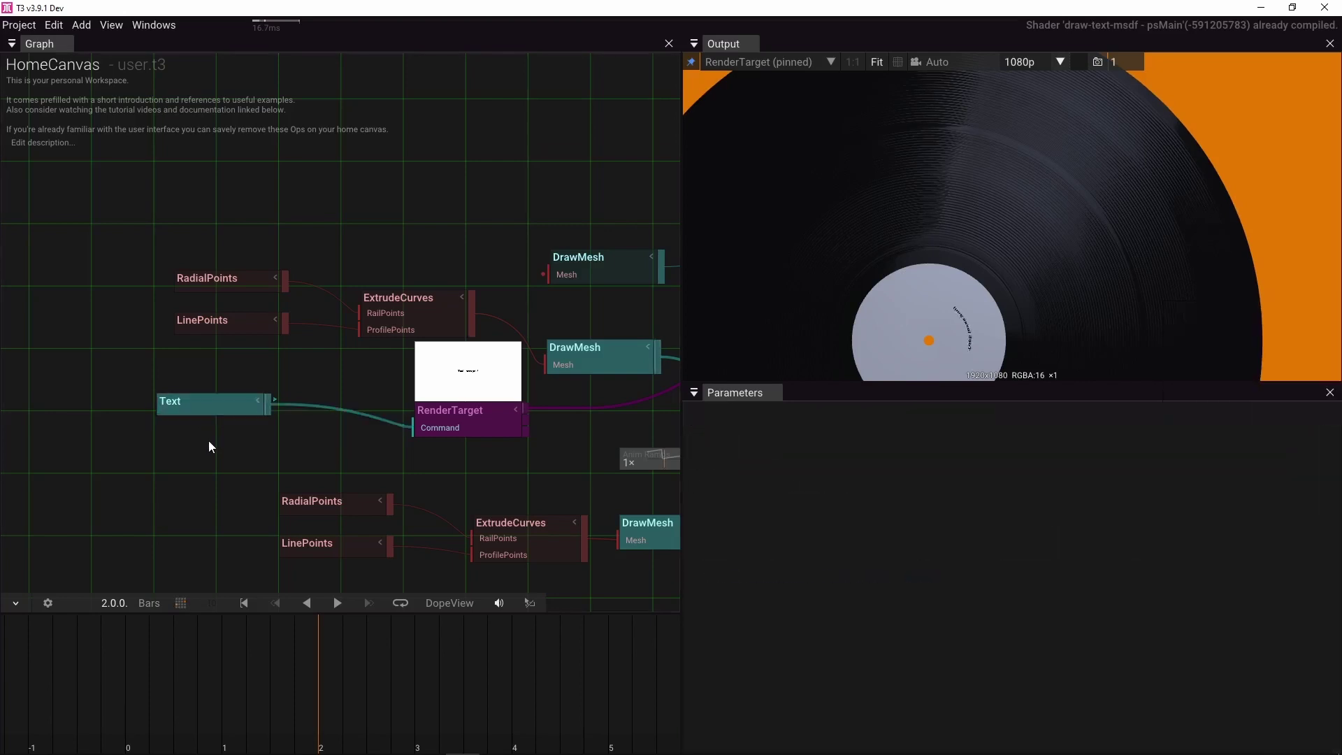
Set the Text operator's Size to 200.
left_click(199, 402)
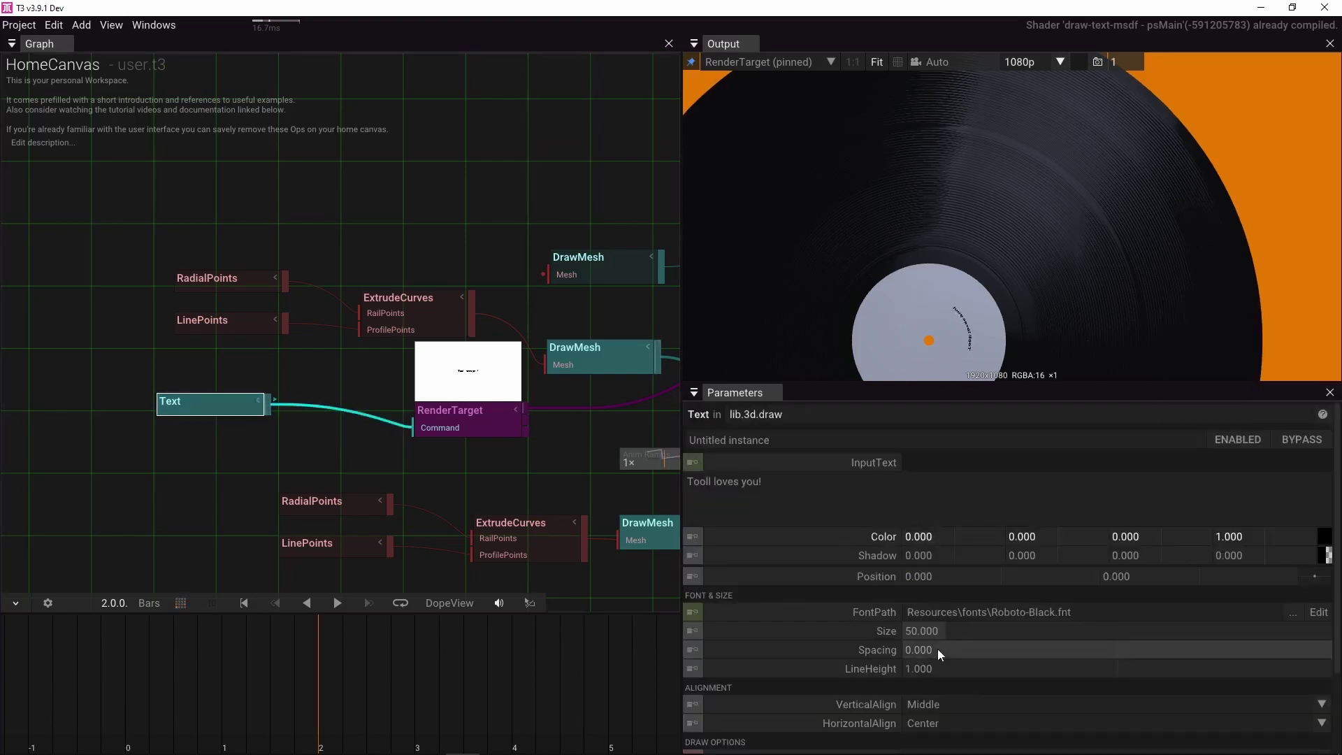
left_click(949, 632)
type("200")
key("Return")
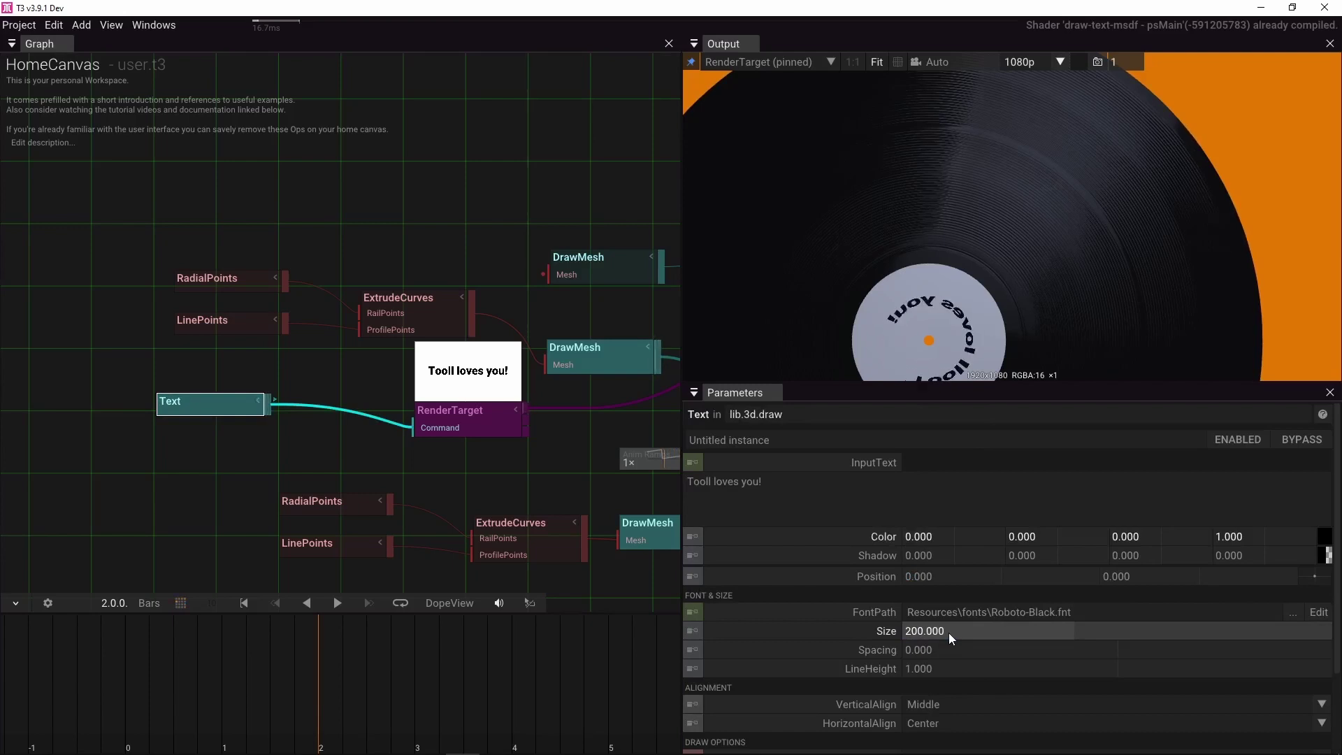
Set the RenderTarget's Resolution to 512 by 512 and reduce the Text operator's Size to 112.
left_click(454, 428)
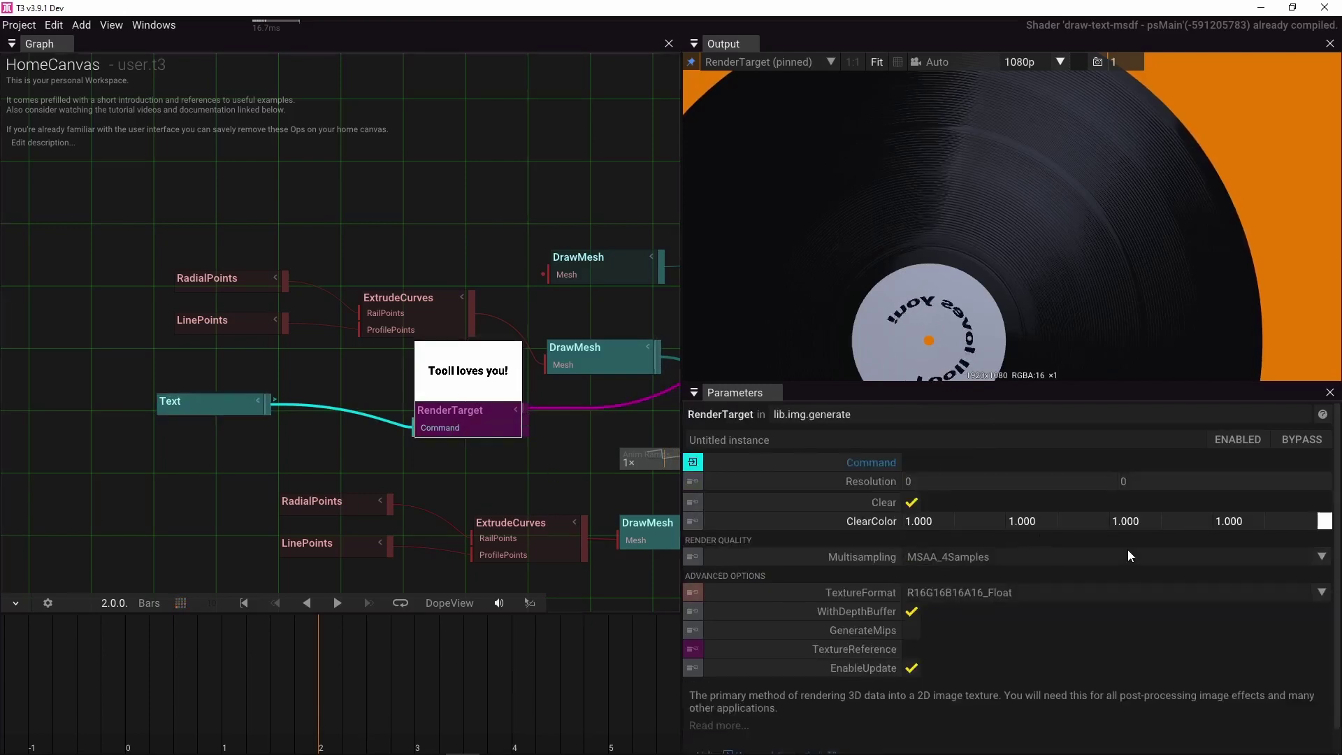
left_click(951, 474)
type("512")
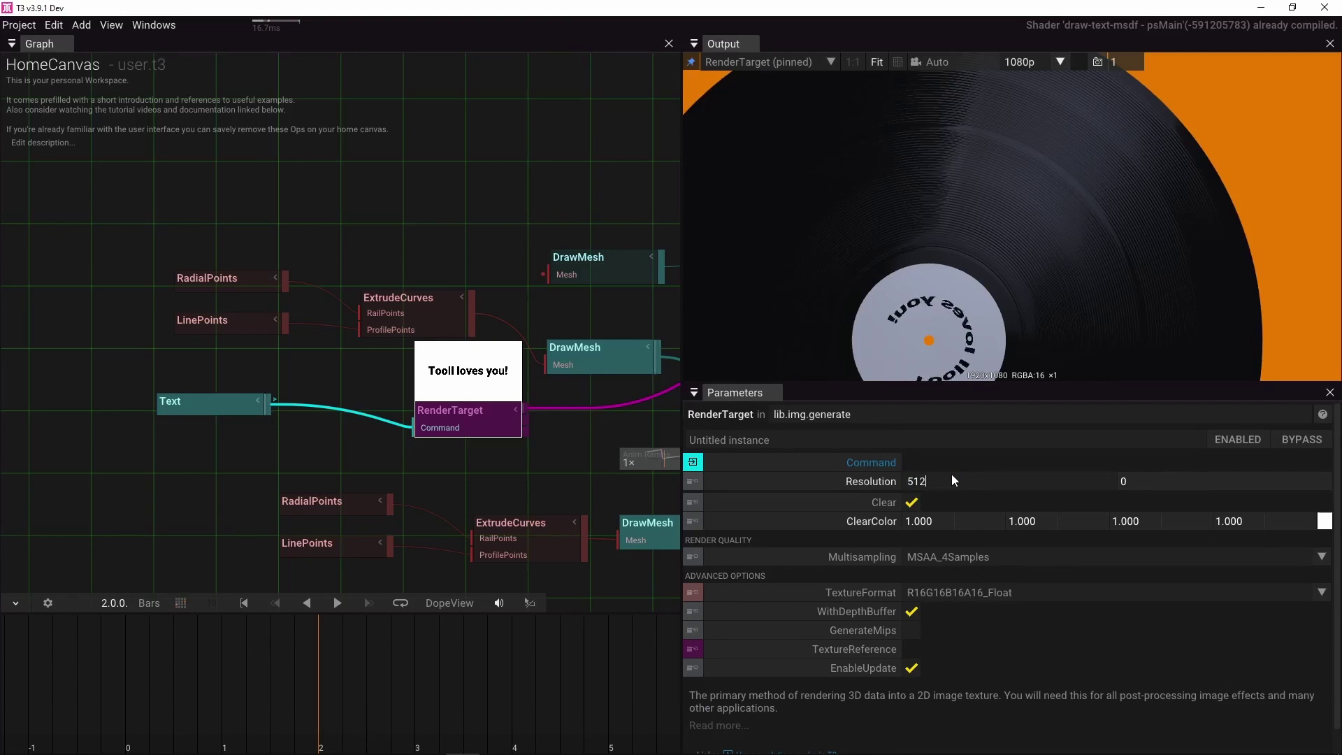
key("Tab")
type("512")
key("Return")
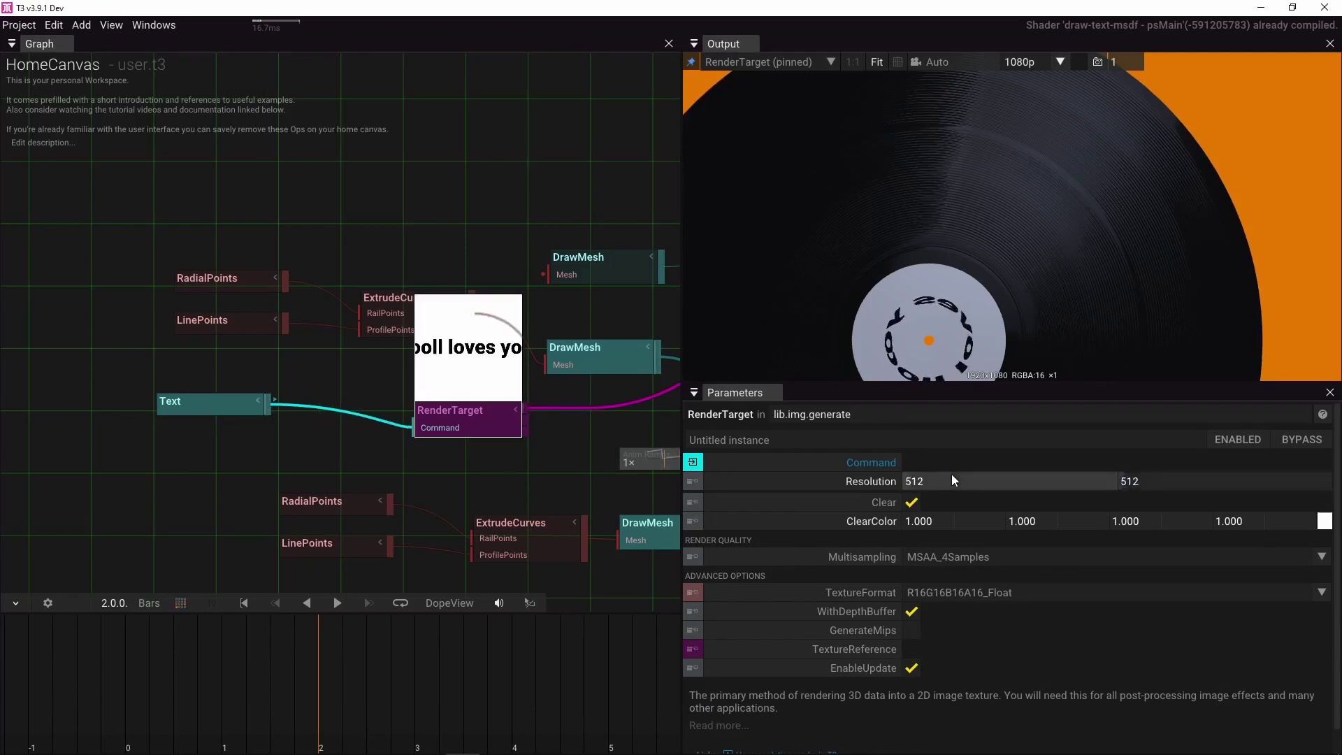
left_click(201, 408)
left_click_drag(945, 638, 623, 625)
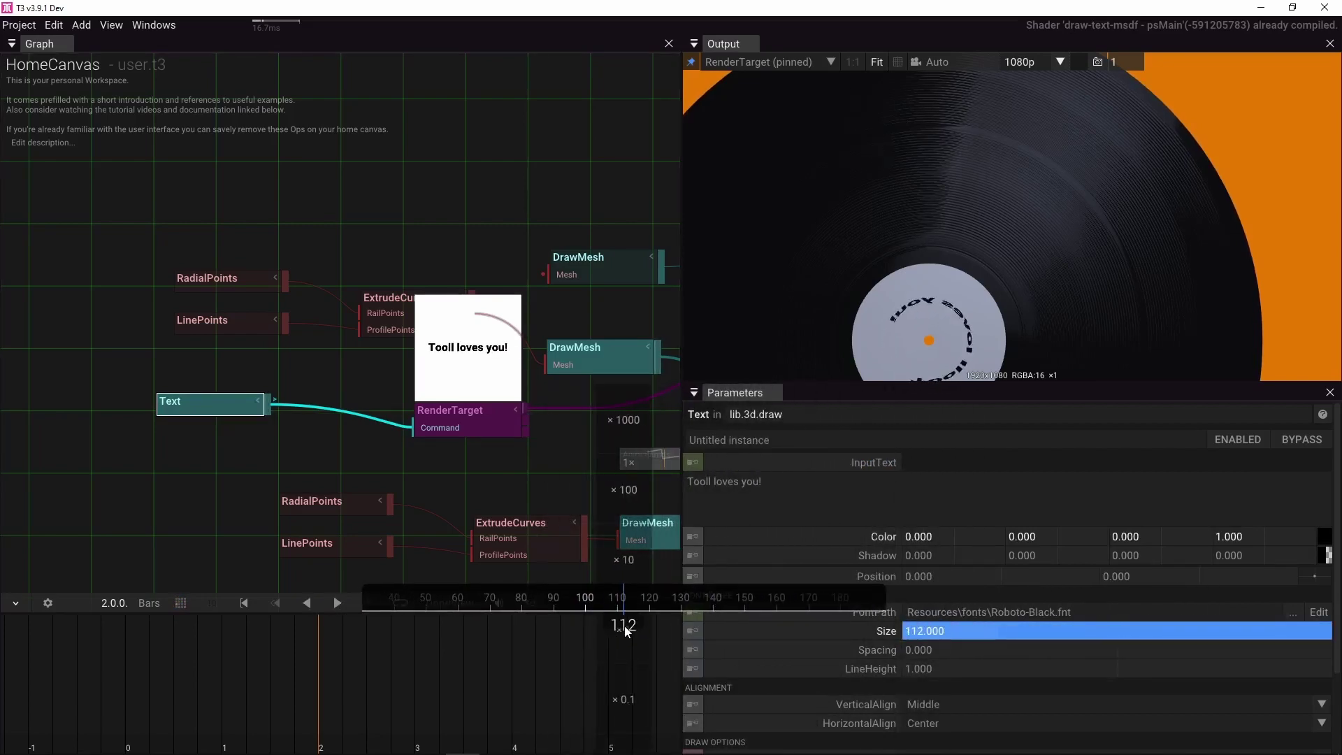
Try a Resolution height of 256 on the RenderTarget, and set it to 128.
left_click(485, 423)
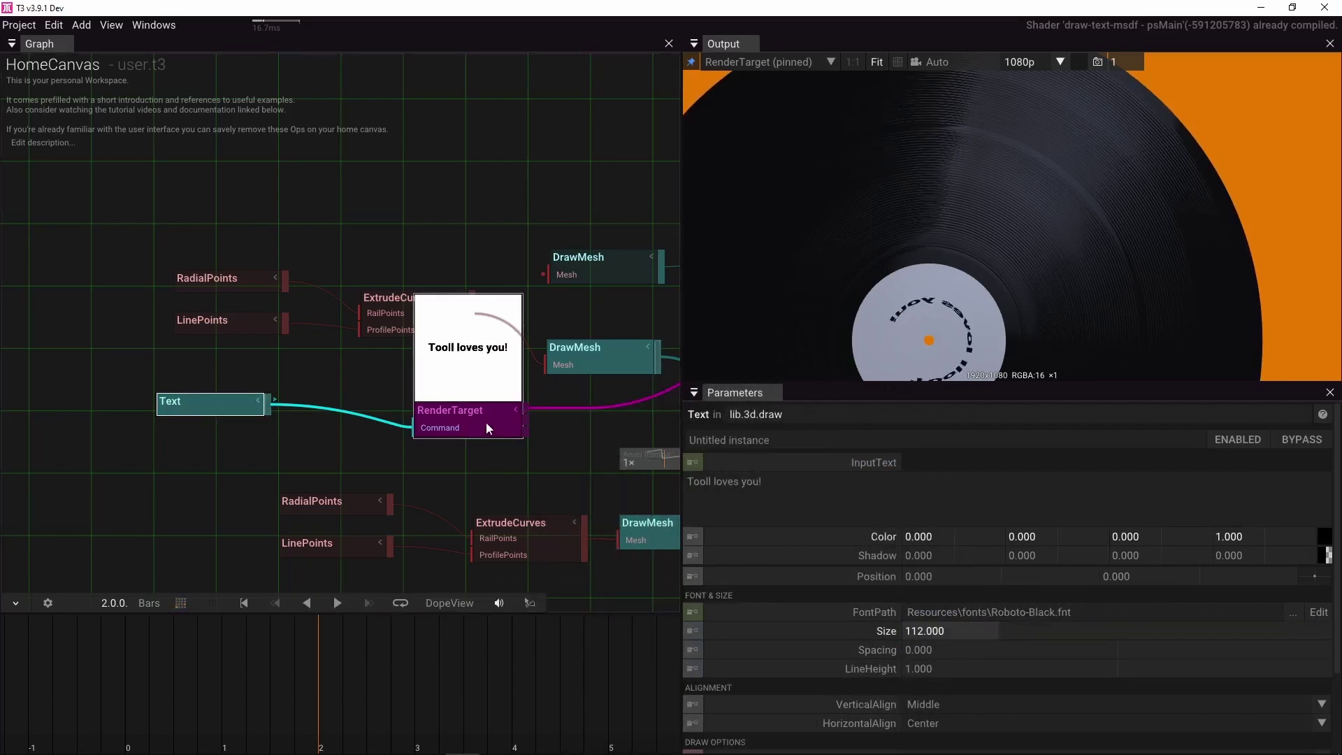
left_click(1147, 482)
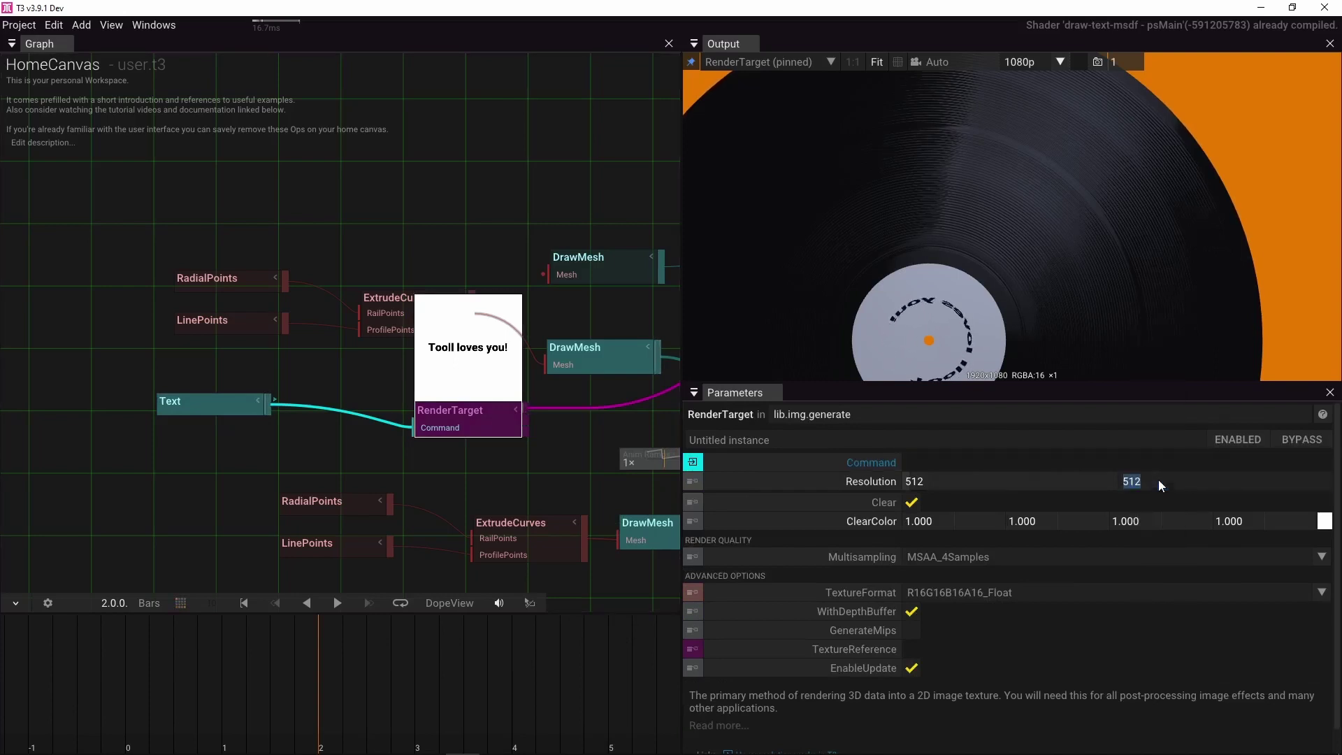
type("256")
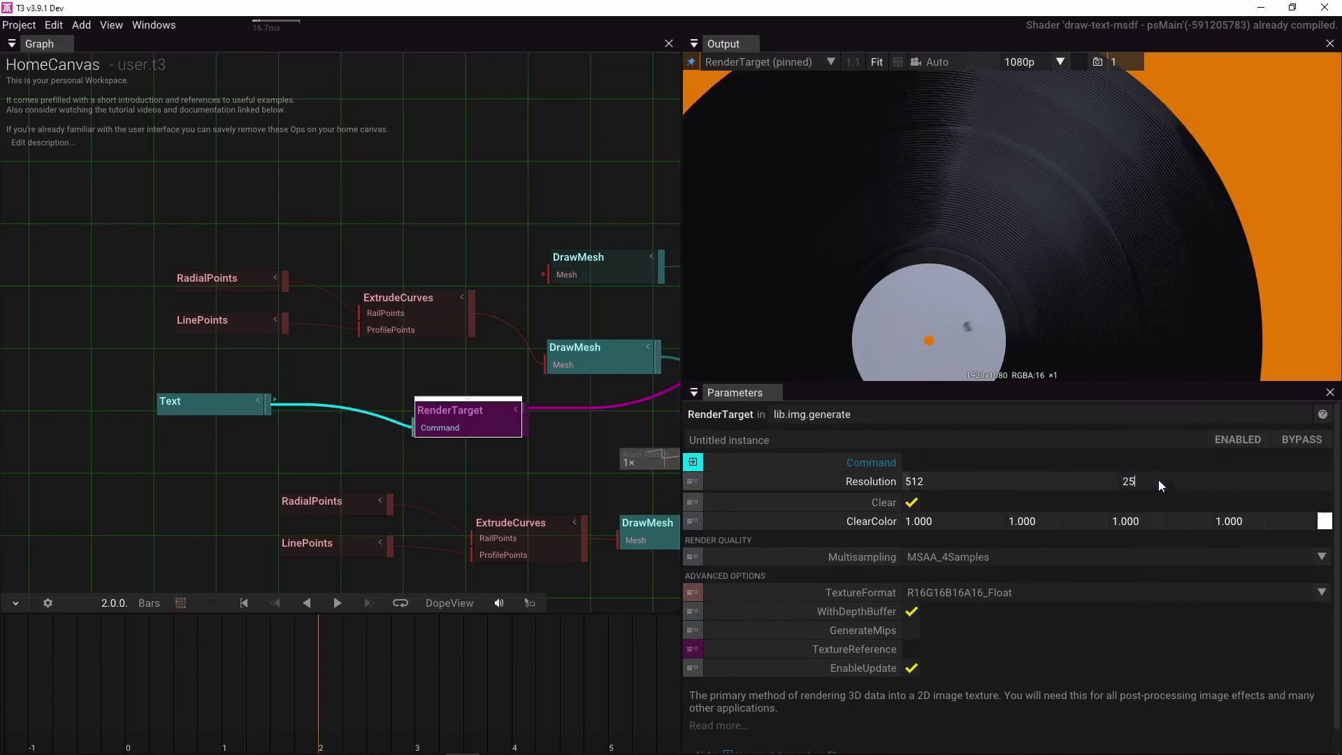
key("Return")
left_click(1159, 480)
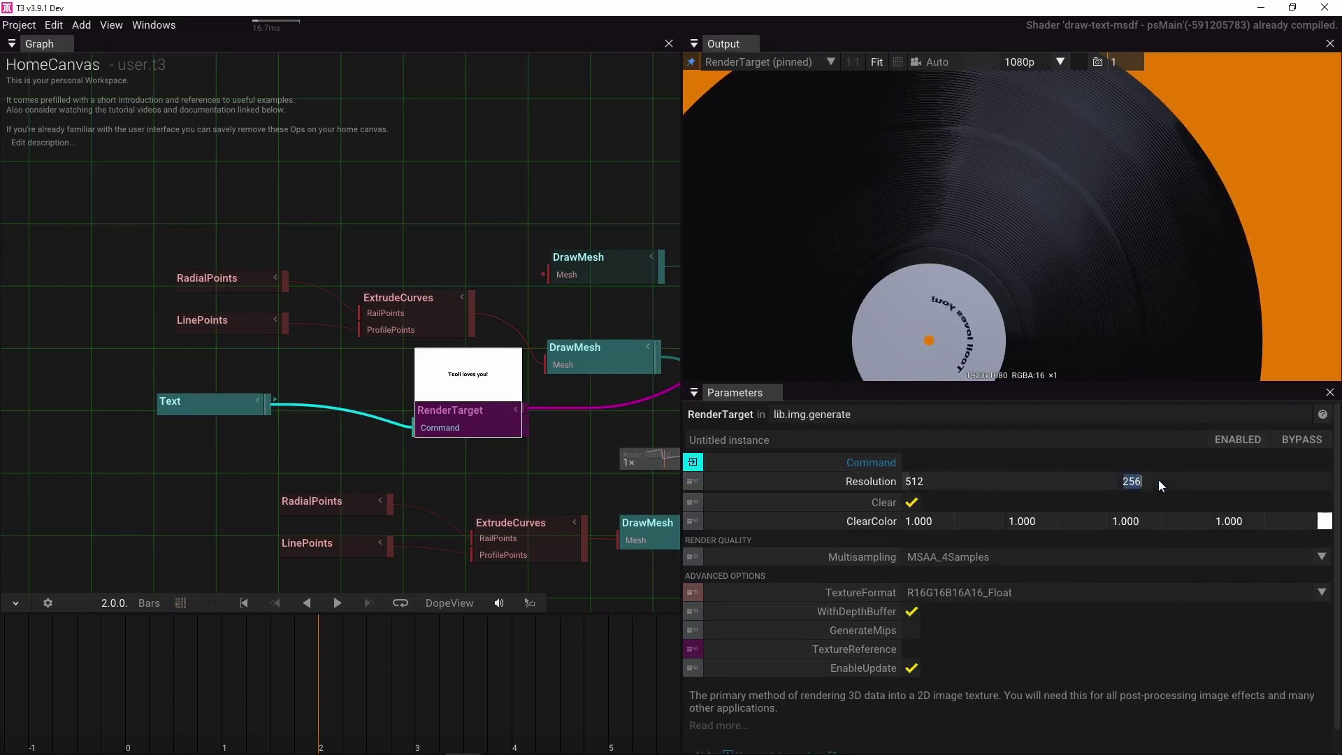
type("128")
key("Return")
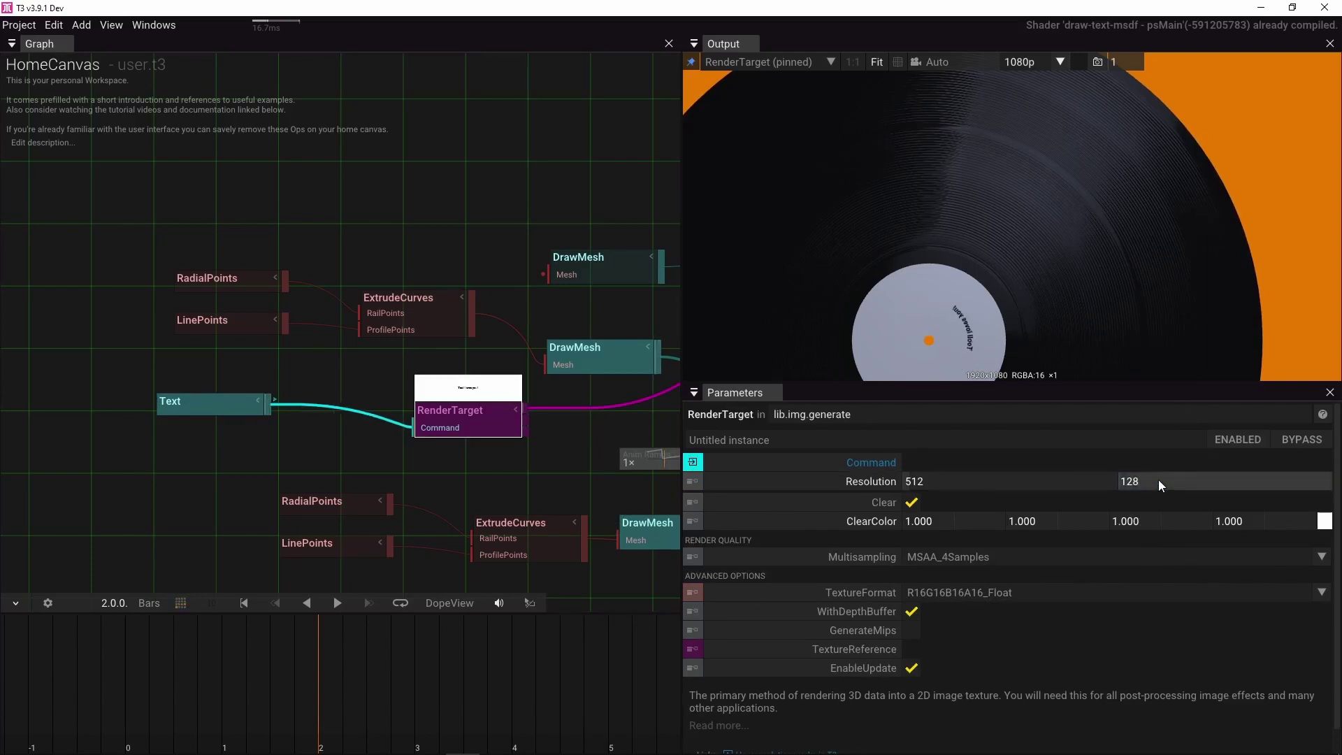
Enlarge the Text operator's Size to 288.
left_click(238, 405)
left_click_drag(928, 629, 1244, 623)
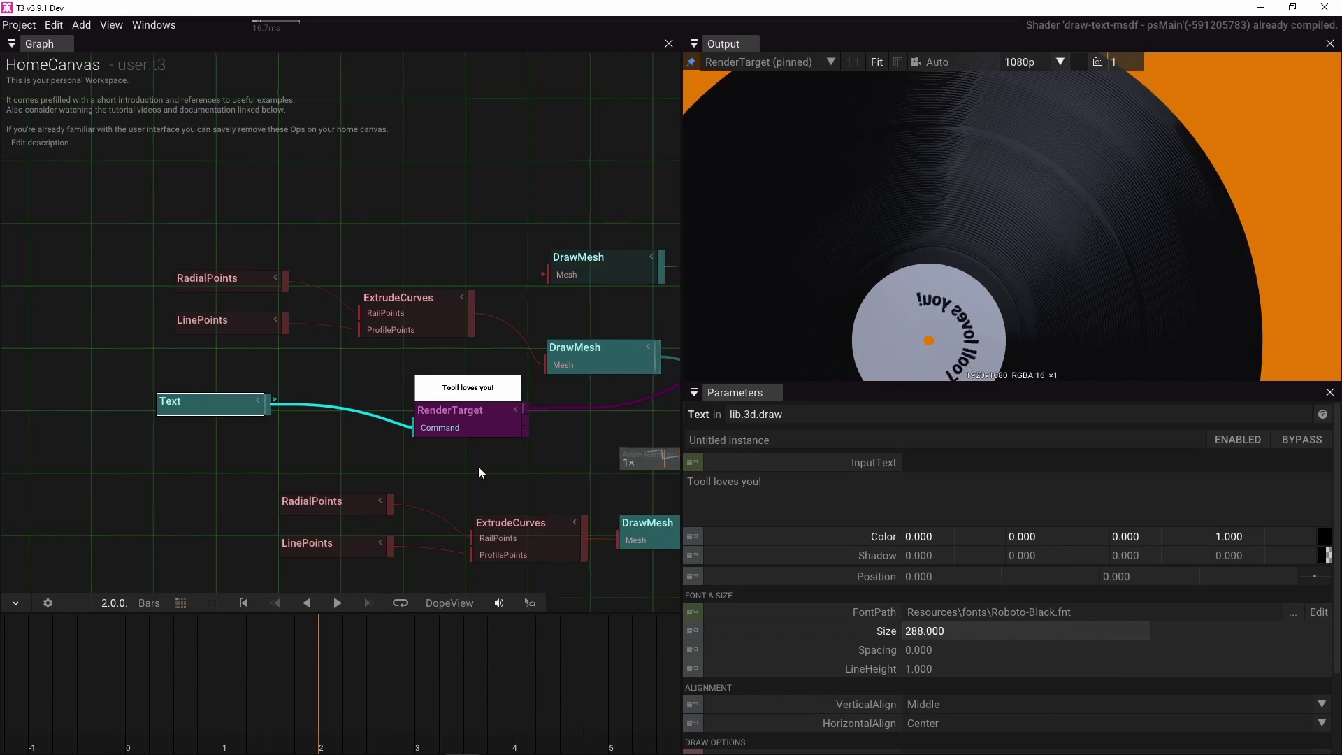
scroll(478, 465, "right", 5)
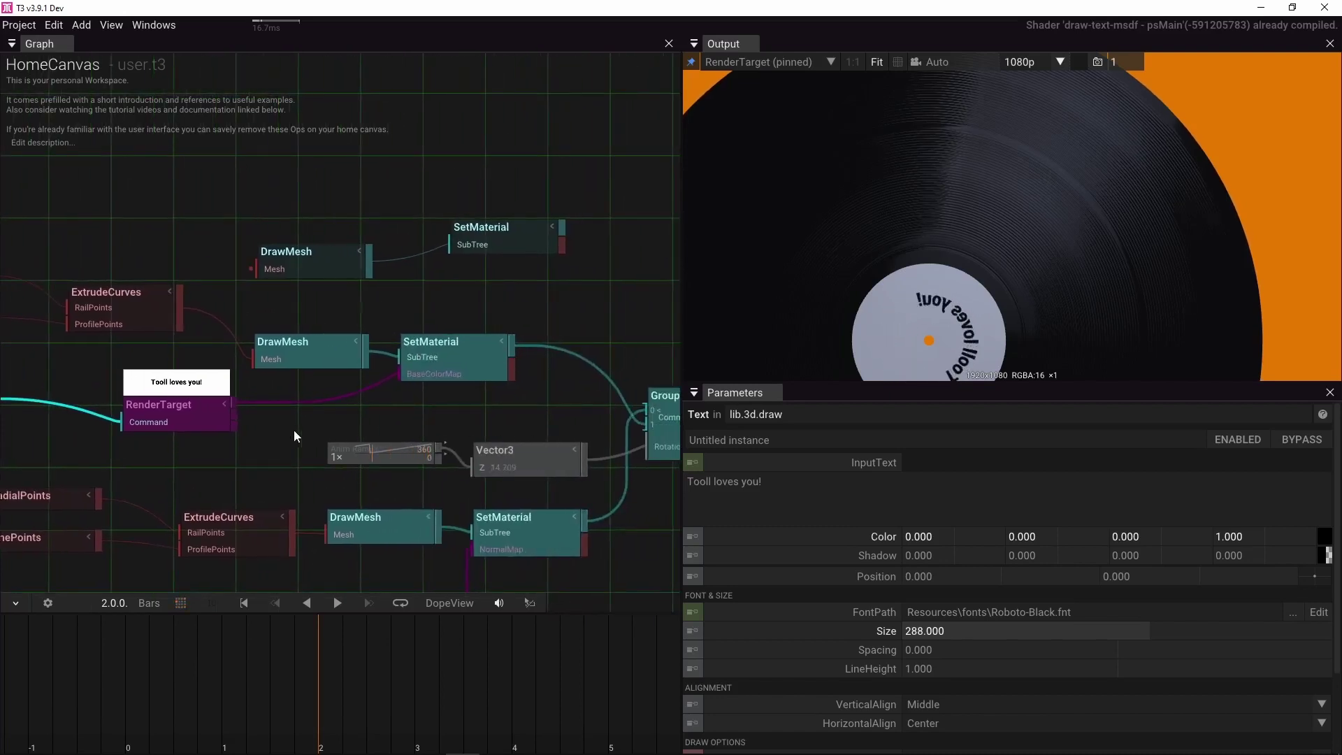
scroll(294, 429, "left", 5)
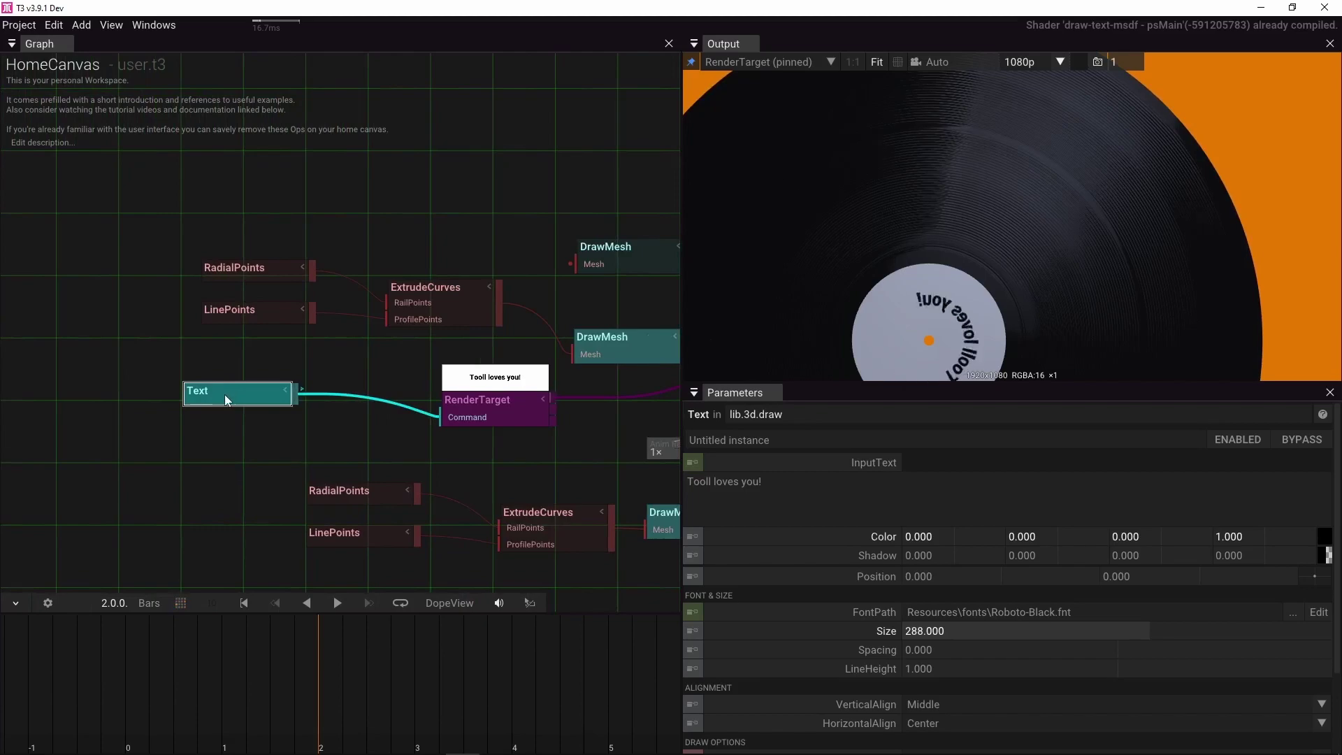
Set the LengthFactor of the centre label's LinePoints operator to -0.280.
left_click(242, 326)
left_click(246, 314)
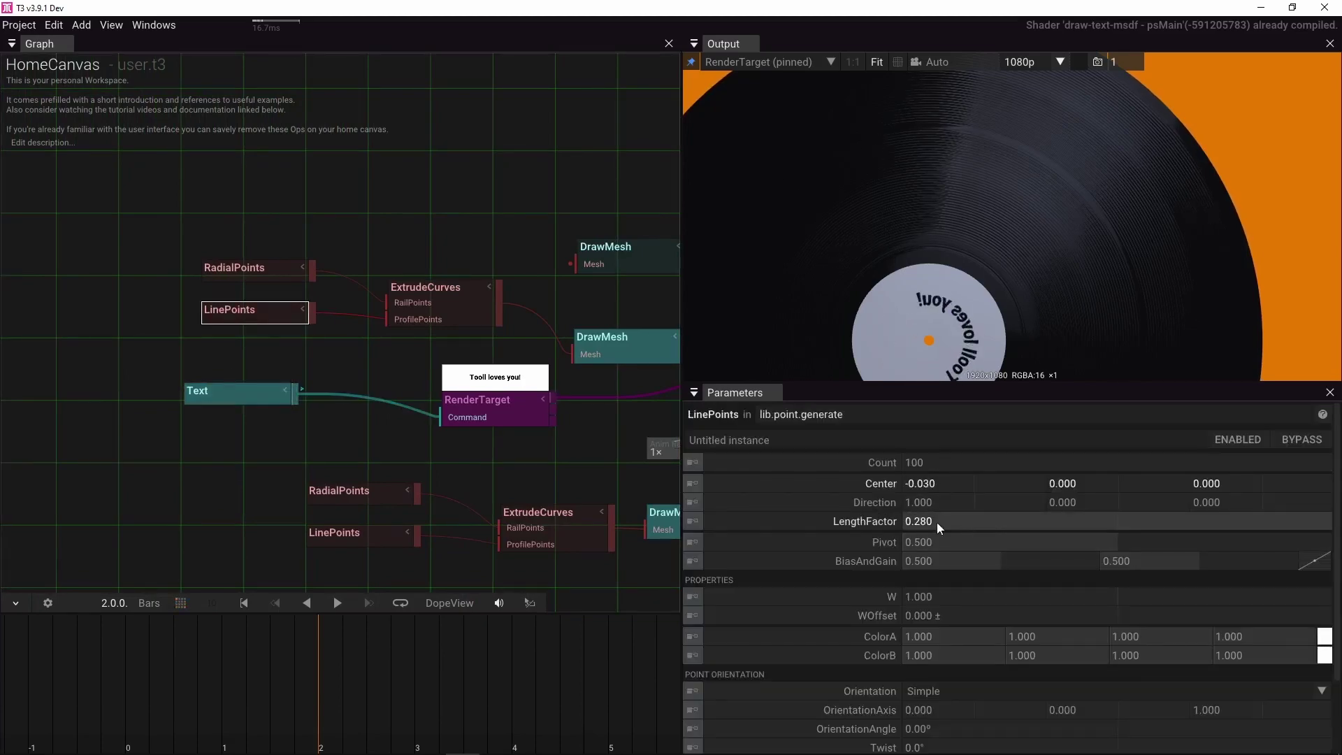
left_click(905, 522)
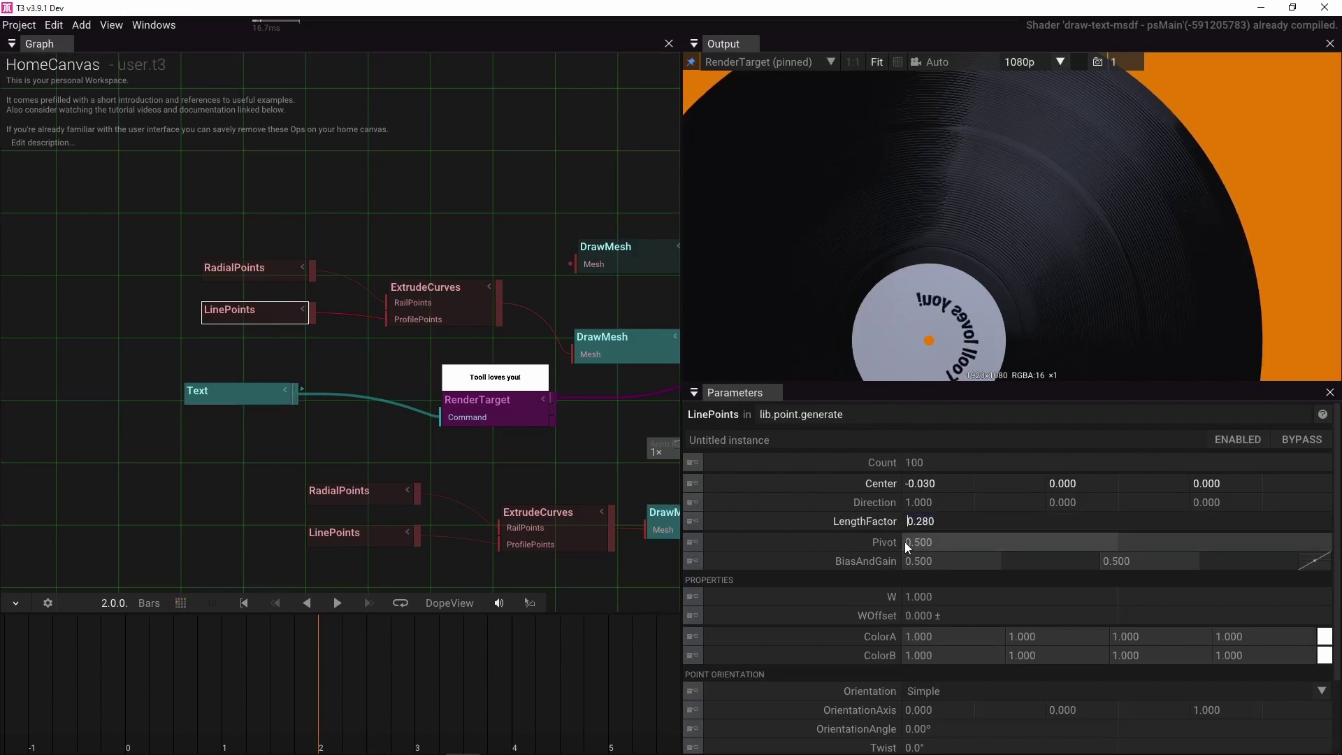
type("-")
key("Return")
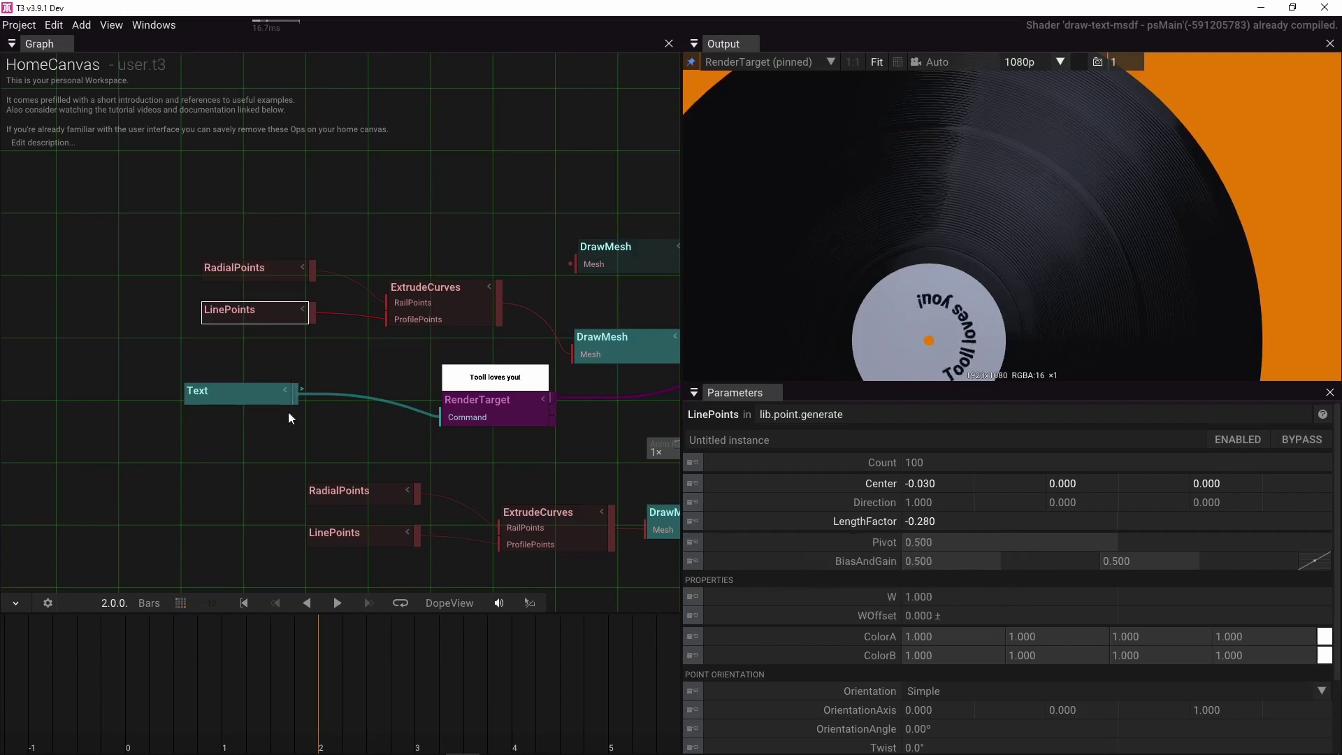
Add "Bootleg" as a line above "Tooll loves you!" in the Text operator and set its vertical Position to -0.400.
left_click(238, 393)
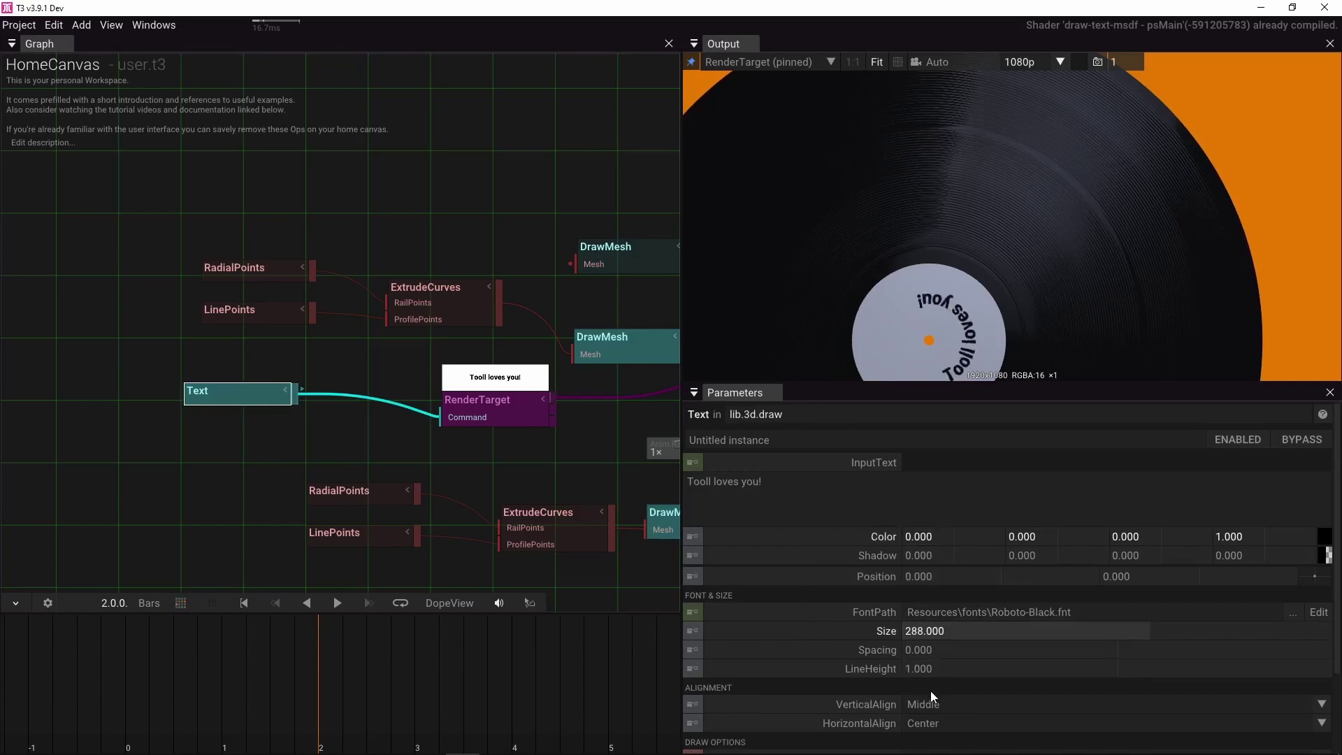
left_click_drag(1083, 577, 950, 586)
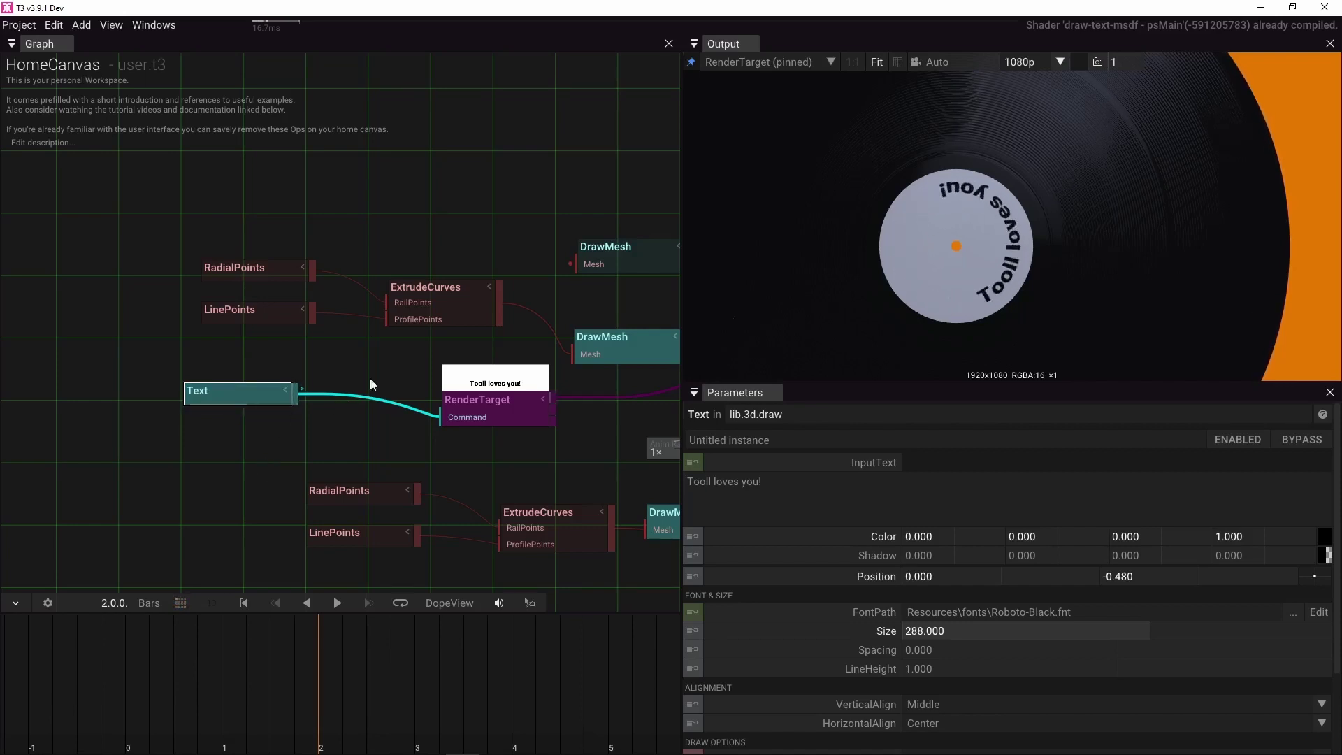
left_click_drag(371, 378, 270, 359)
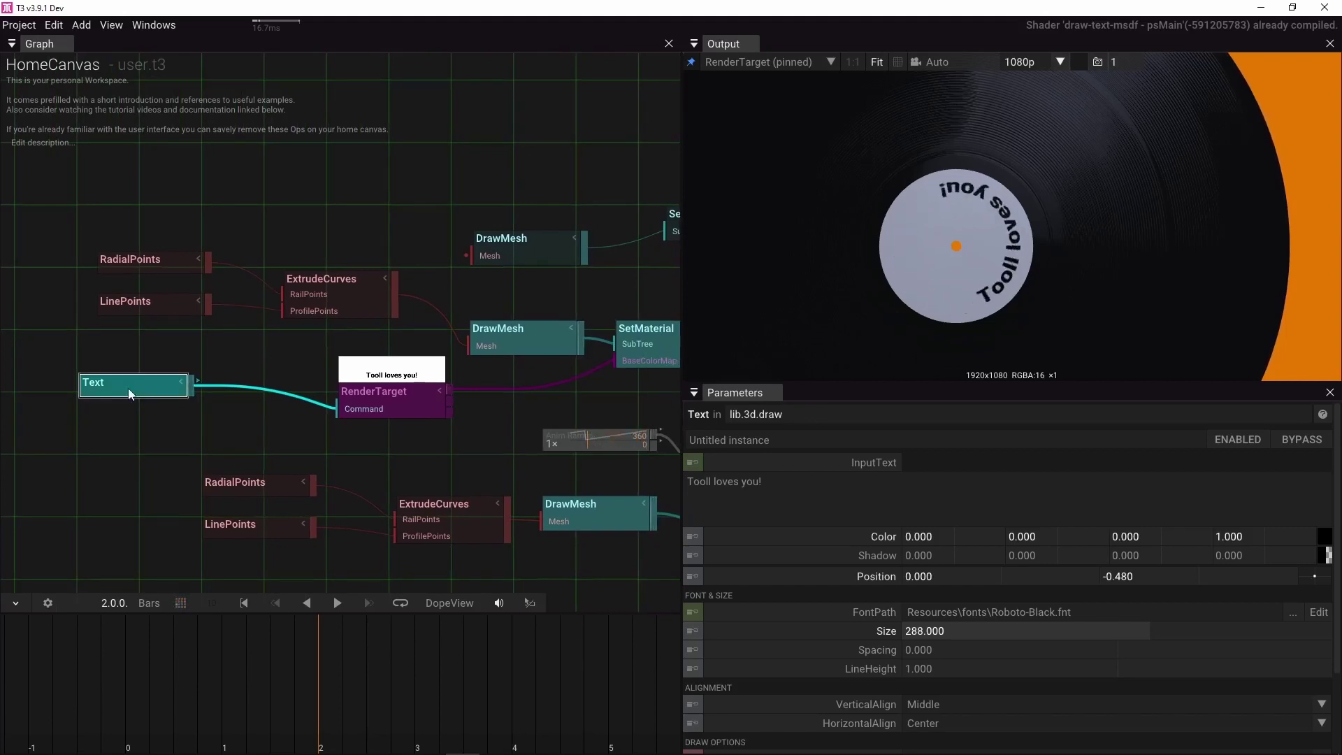
left_click(695, 482)
type("Boot")
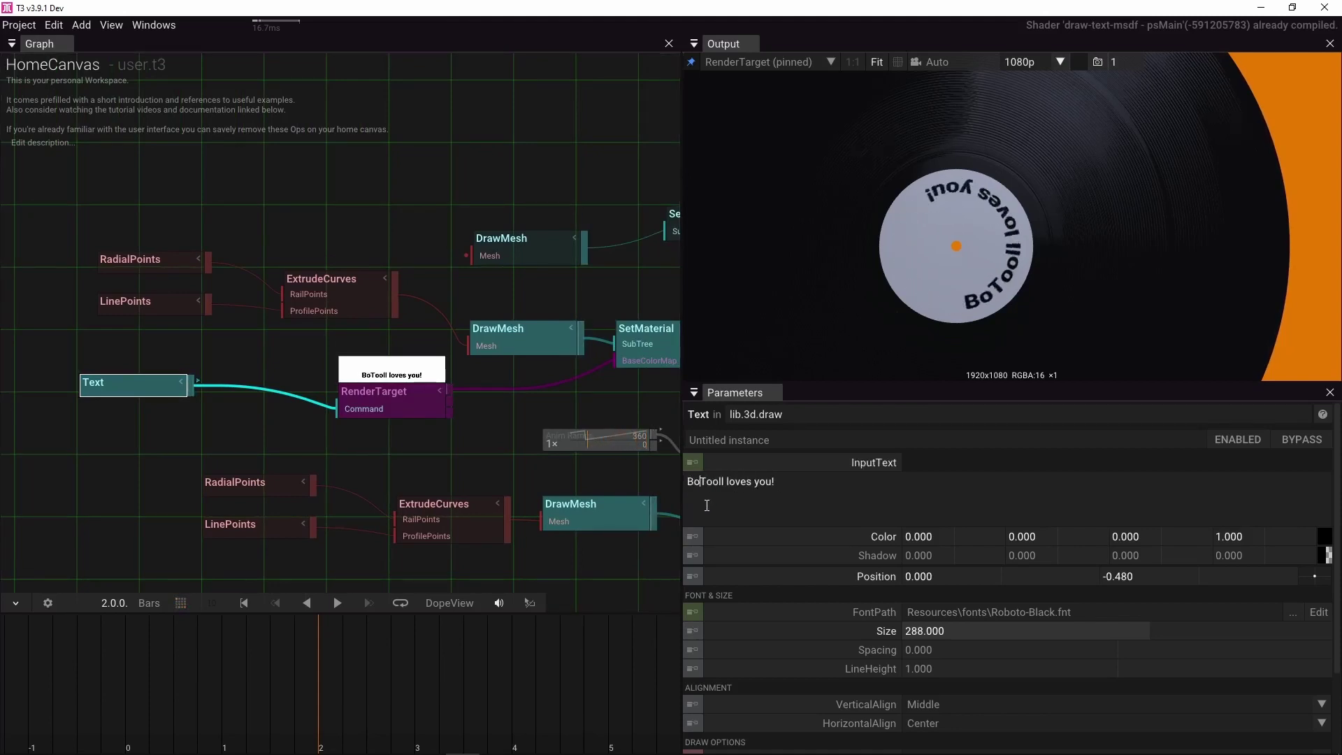
type("leg")
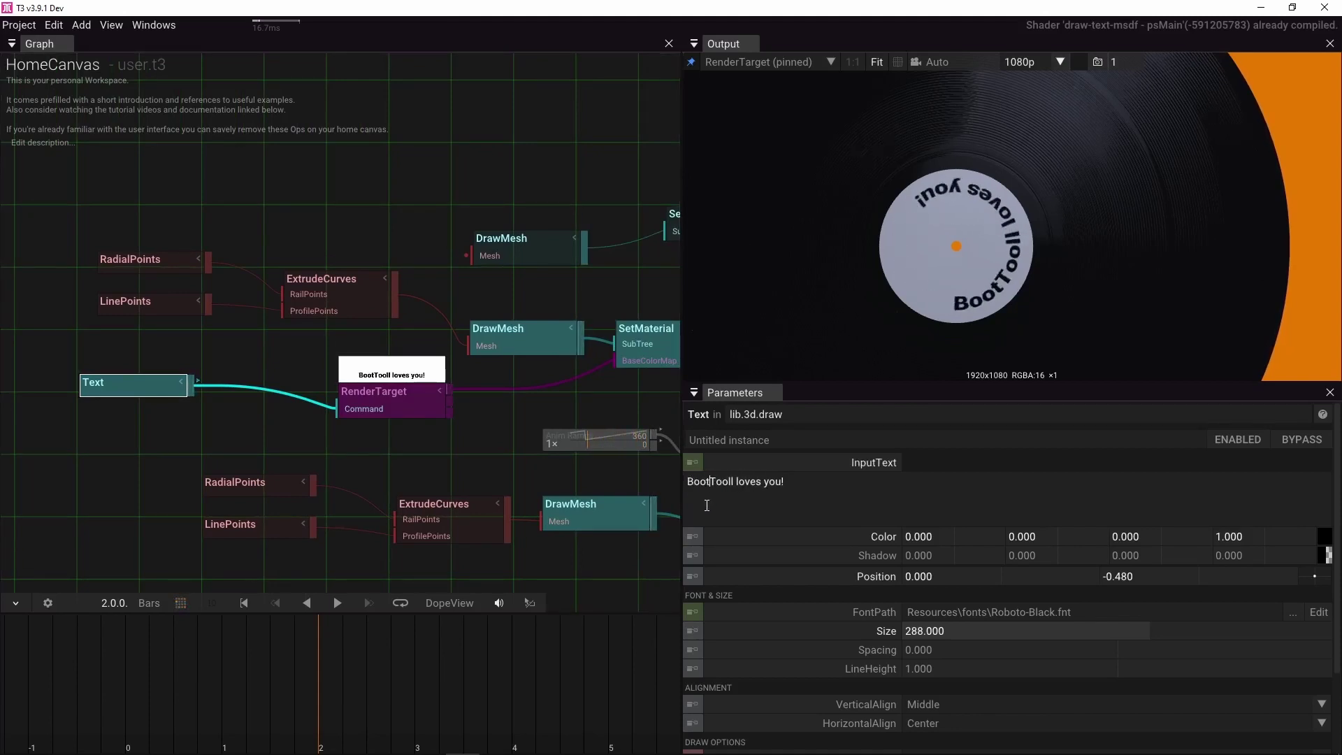
key("Return")
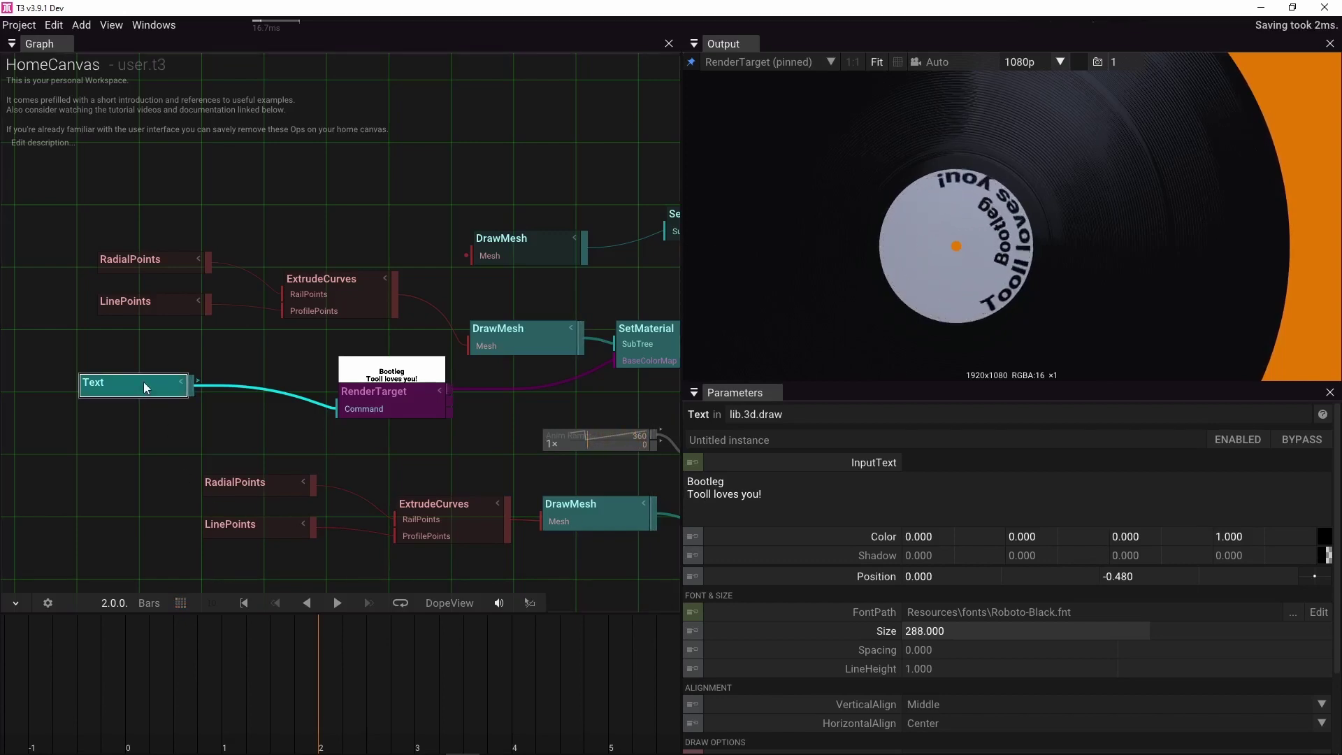
left_click_drag(1121, 576, 1164, 573)
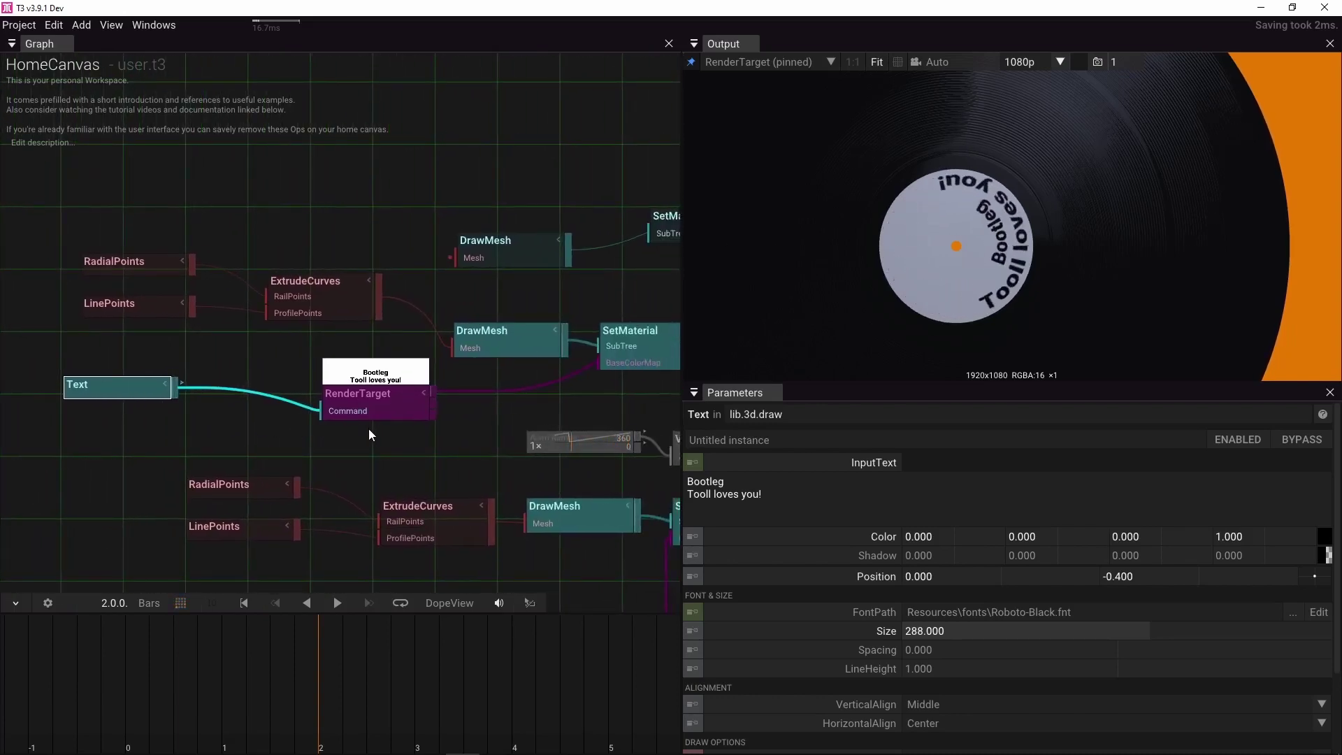
Delete the unused DrawMesh and SetMaterial pair that is not connected to the Group.
scroll(367, 429, "down", 3)
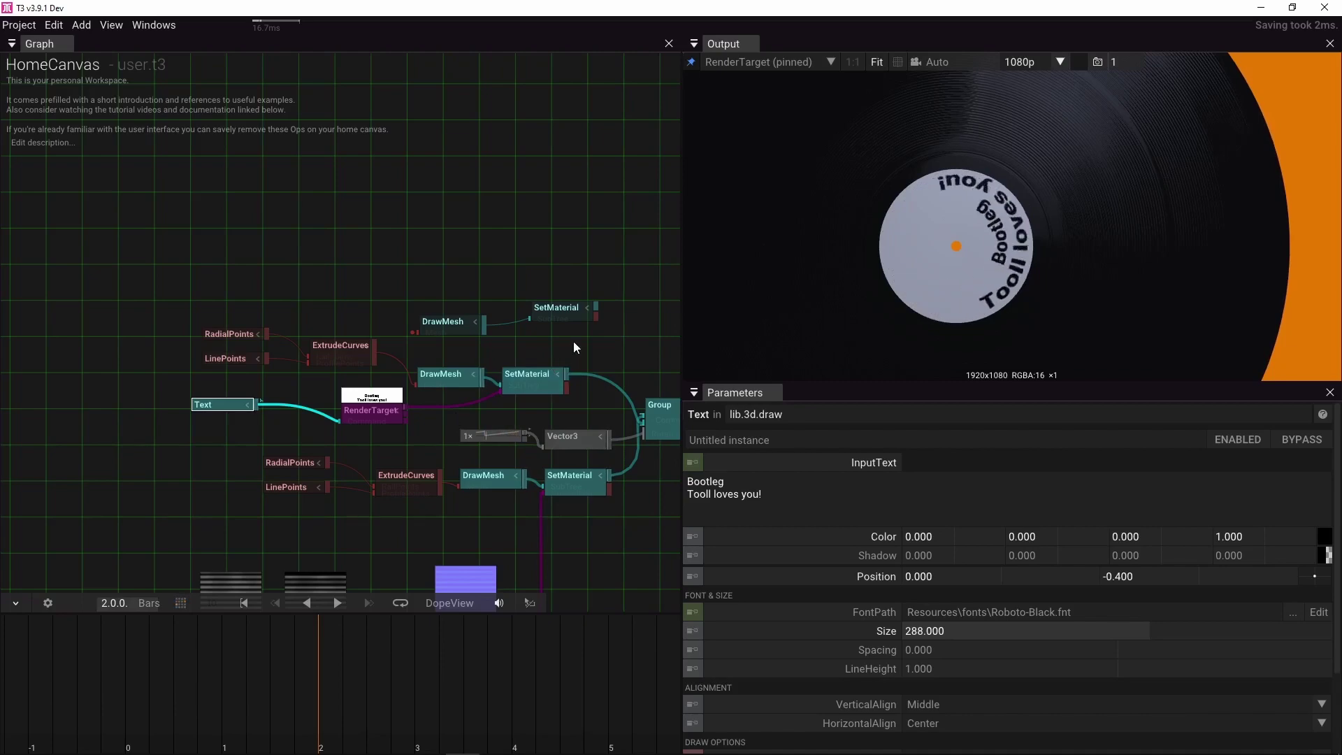
left_click_drag(573, 341, 453, 338)
left_click_drag(327, 340, 440, 208)
key("Delete")
Move the Camera and the final RenderTarget operators closer to the Group.
left_click_drag(467, 273, 439, 335)
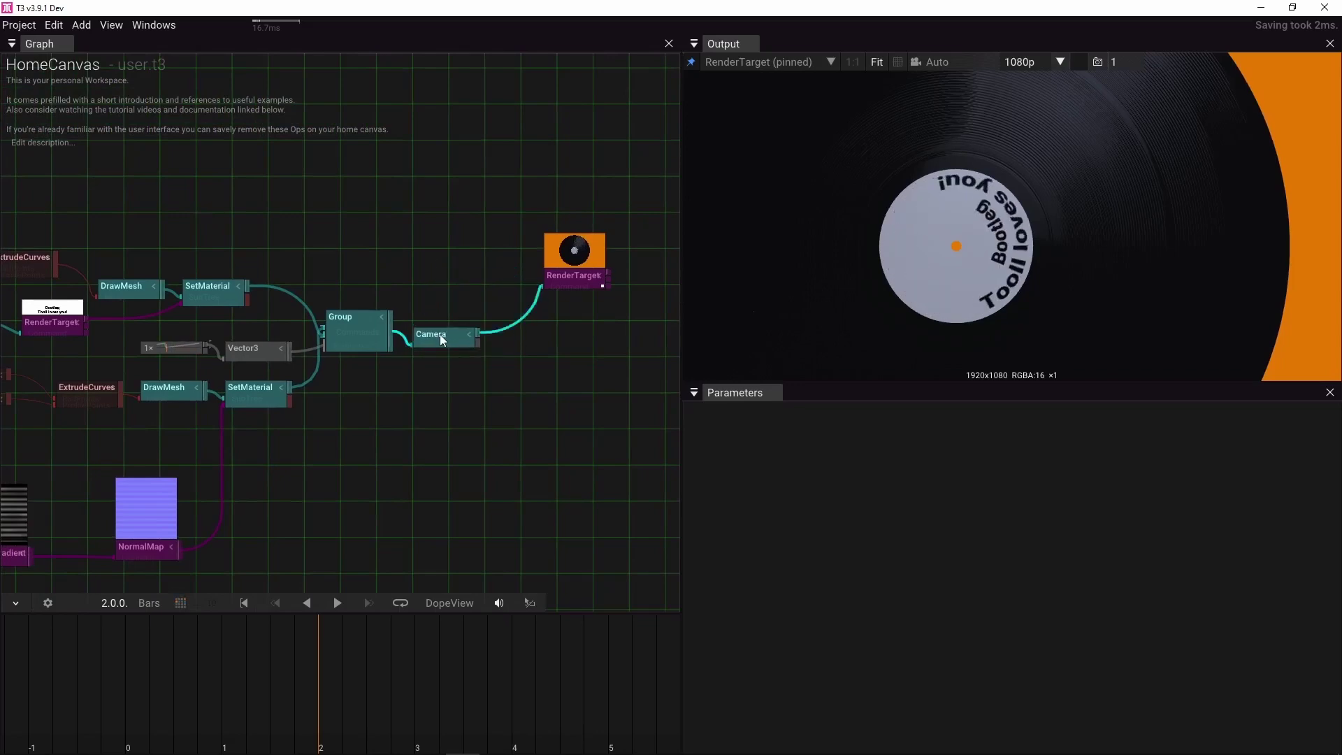
left_click_drag(566, 276, 530, 341)
left_click_drag(369, 238, 505, 186)
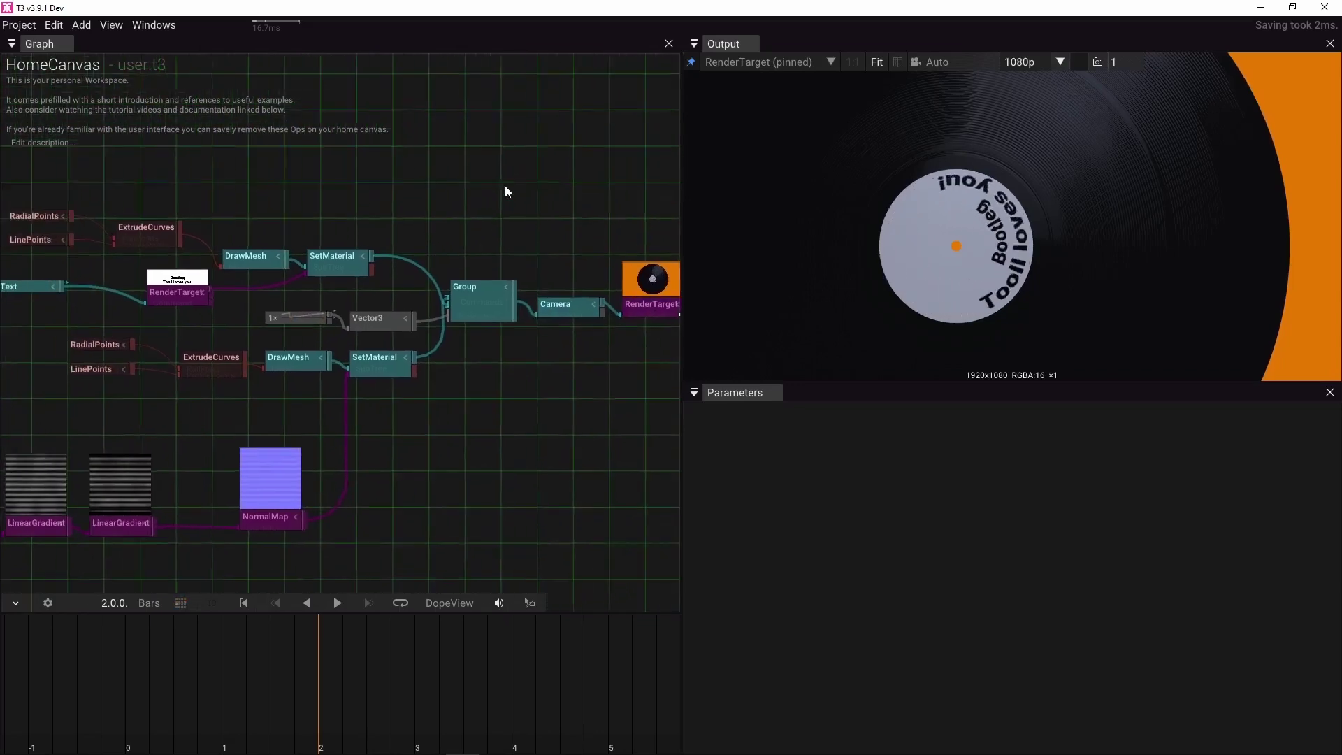
Tidy the fractal noise, TransformImage and mask LinearGradient operators into a compact arrangement before the BlendWithMask.
left_click_drag(161, 387, 379, 313)
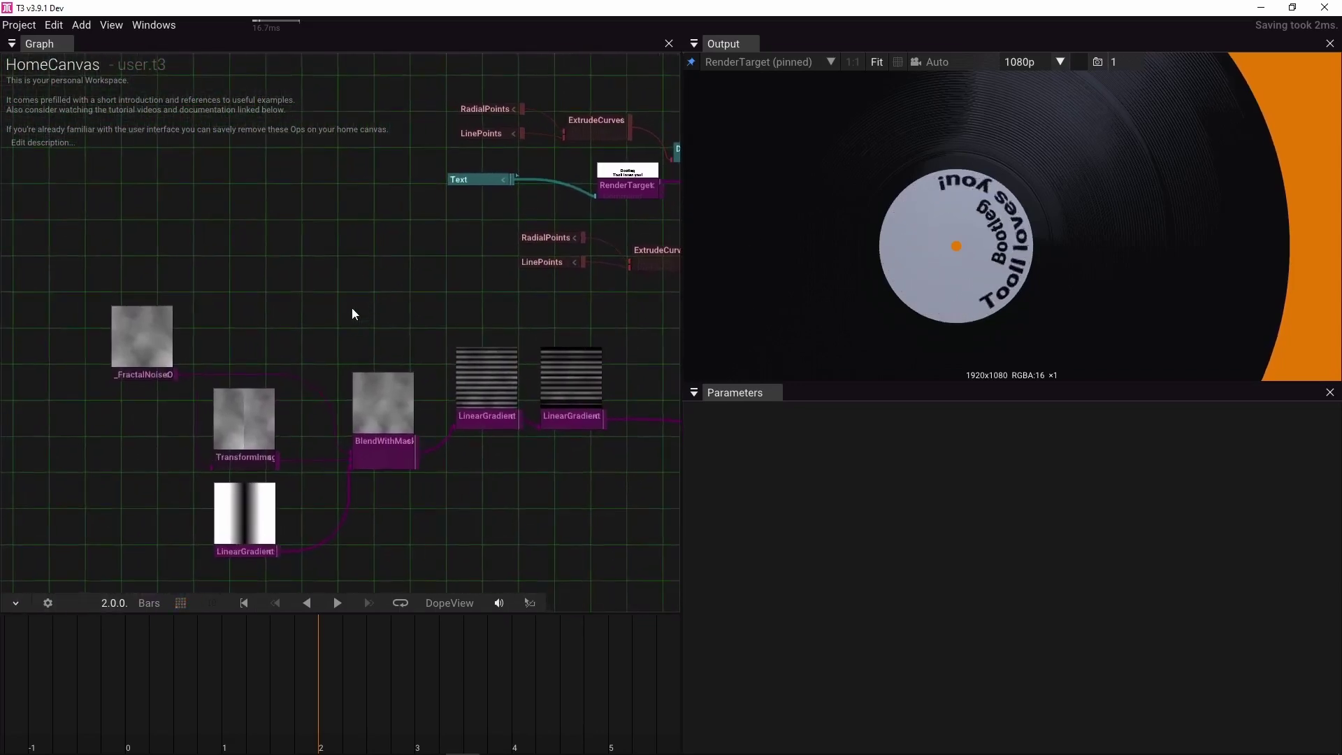
left_click_drag(137, 342, 162, 312)
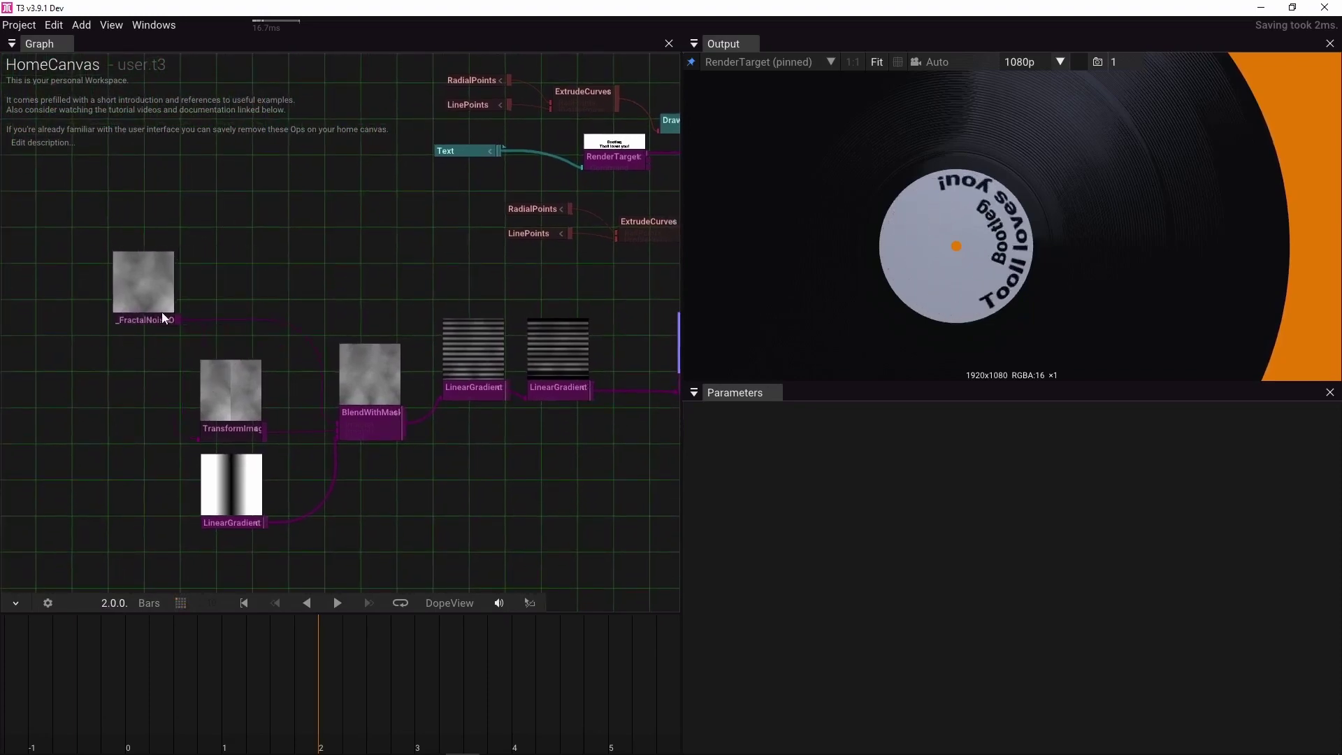
left_click_drag(232, 439, 233, 420)
left_click(232, 512)
left_click_drag(232, 517, 233, 485)
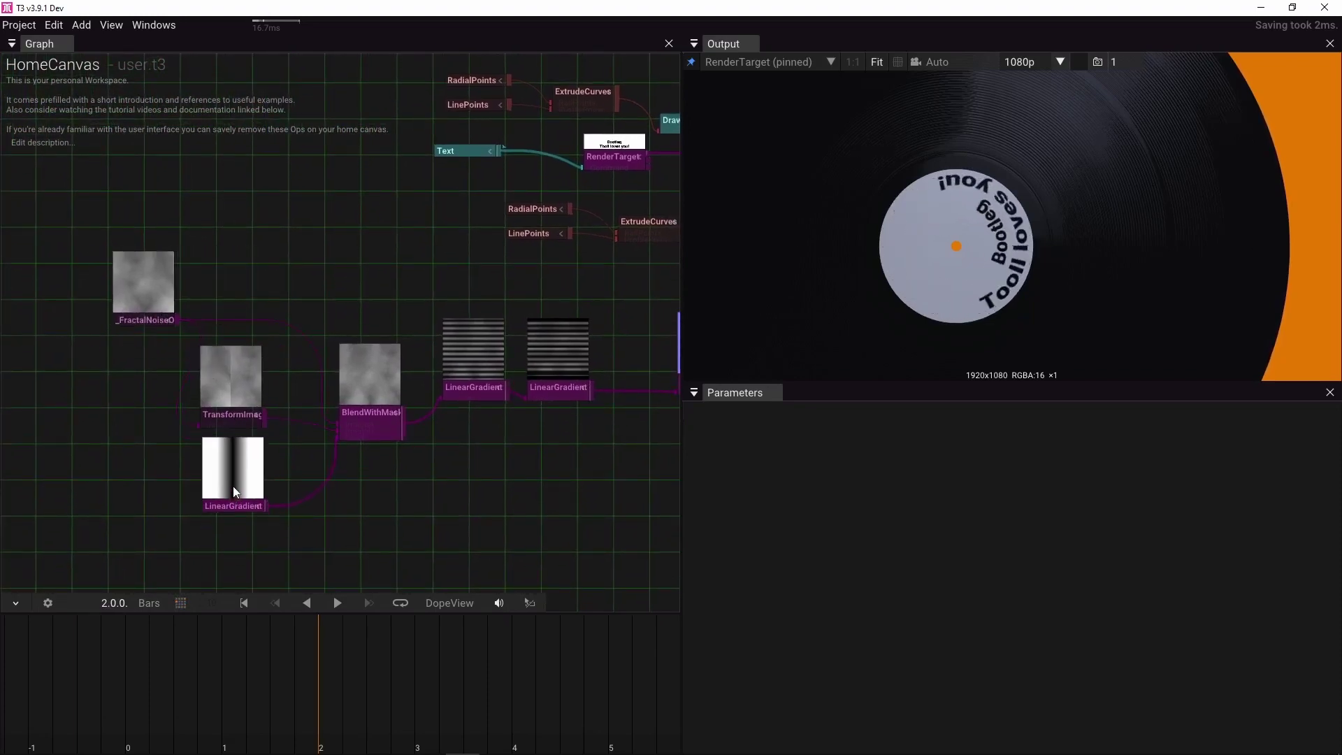
Line up the last LinearGradient and the NormalMap in one row after the first stripe LinearGradient.
left_click_drag(526, 479, 323, 425)
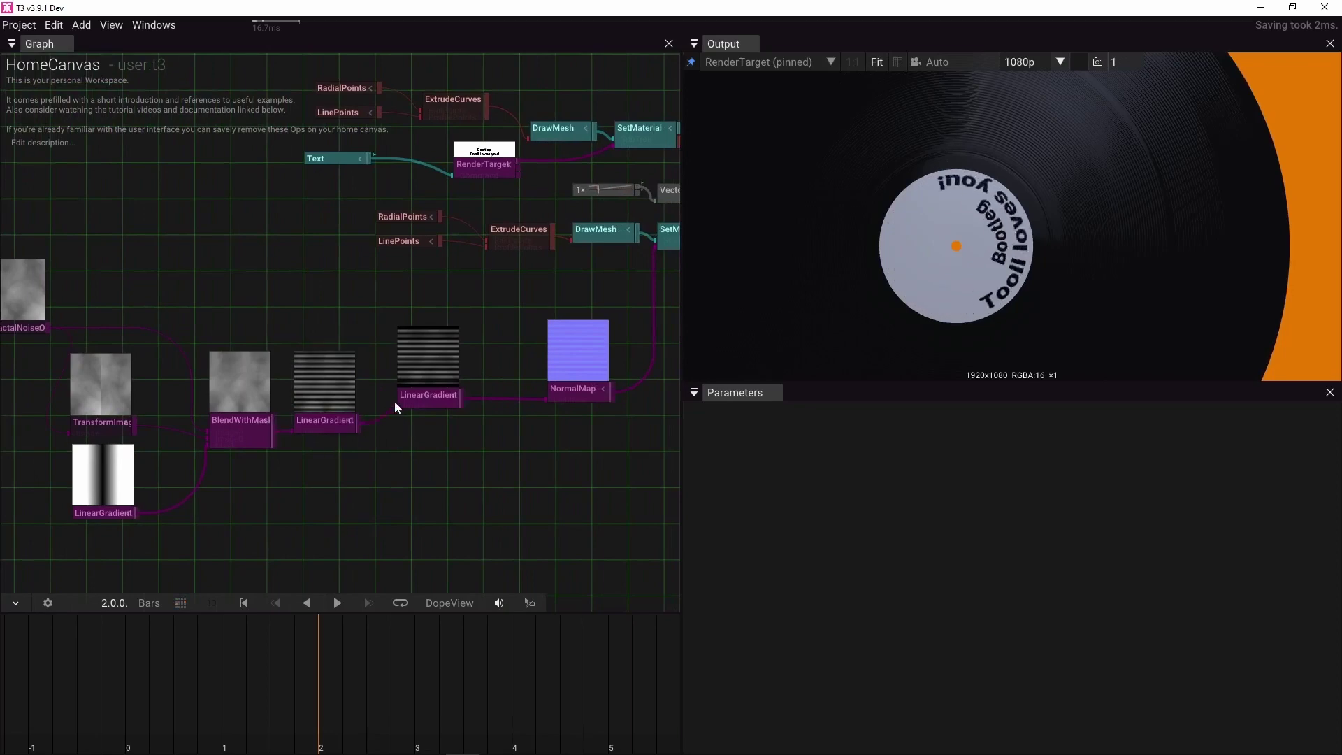
left_click_drag(394, 400, 396, 422)
left_click_drag(559, 391, 502, 421)
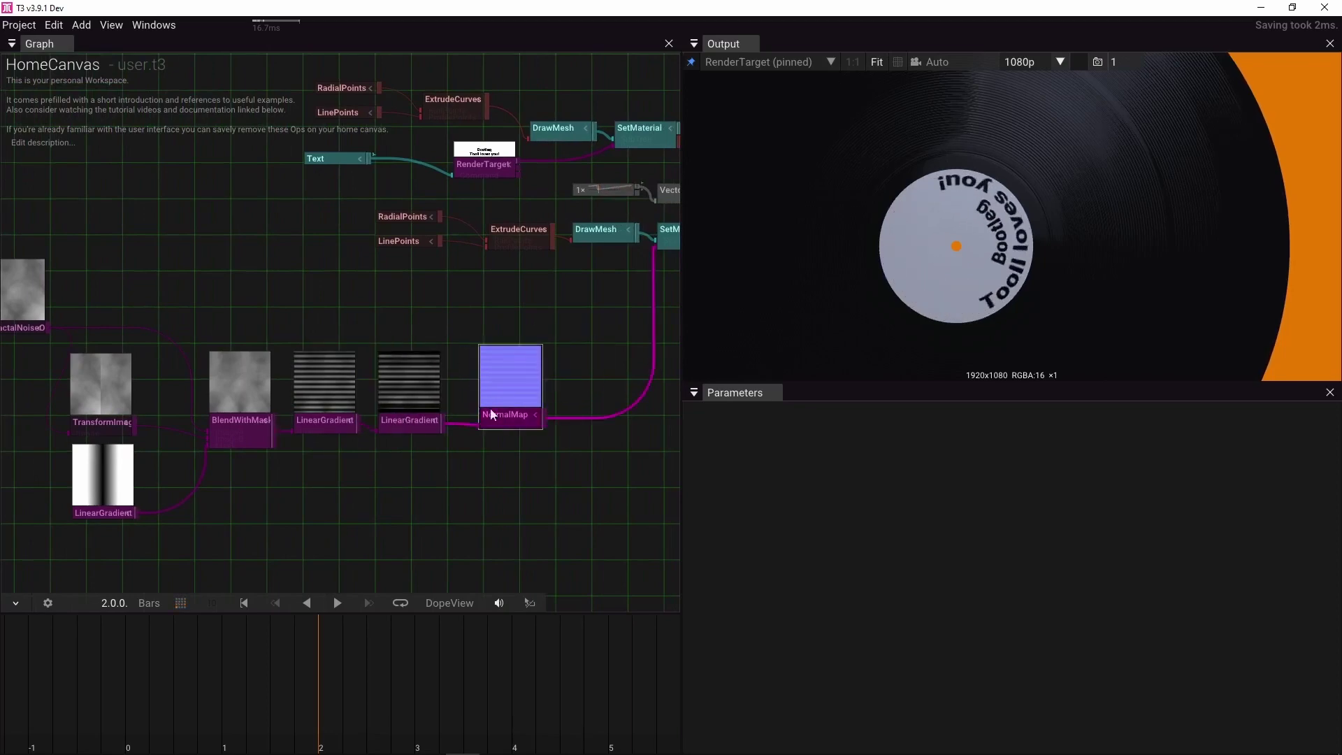
Review the operator graph from the noise textures through the materials to the final RenderTarget.
mouse_move(366, 292)
left_mouse_down()
mouse_move(519, 285)
mouse_move(362, 297)
left_mouse_up()
scroll(524, 283, "down", 2)
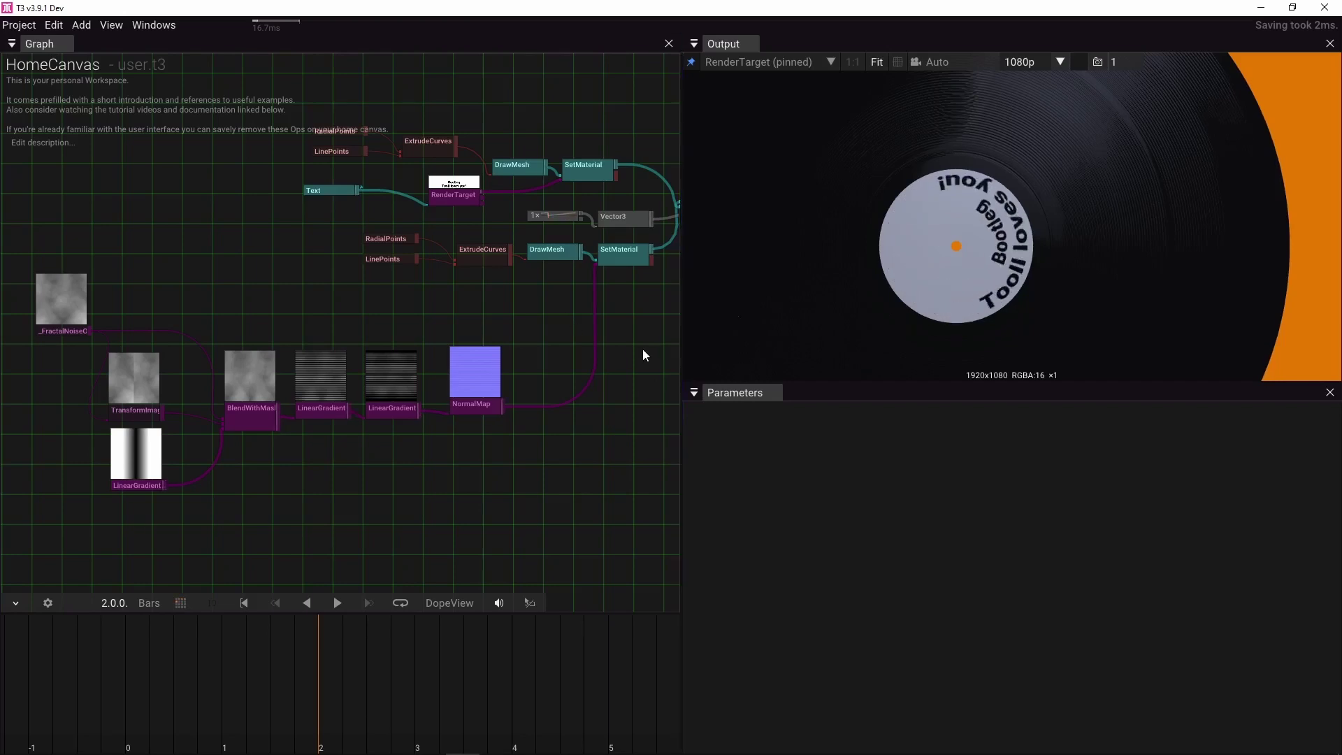
left_click_drag(643, 351, 372, 486)
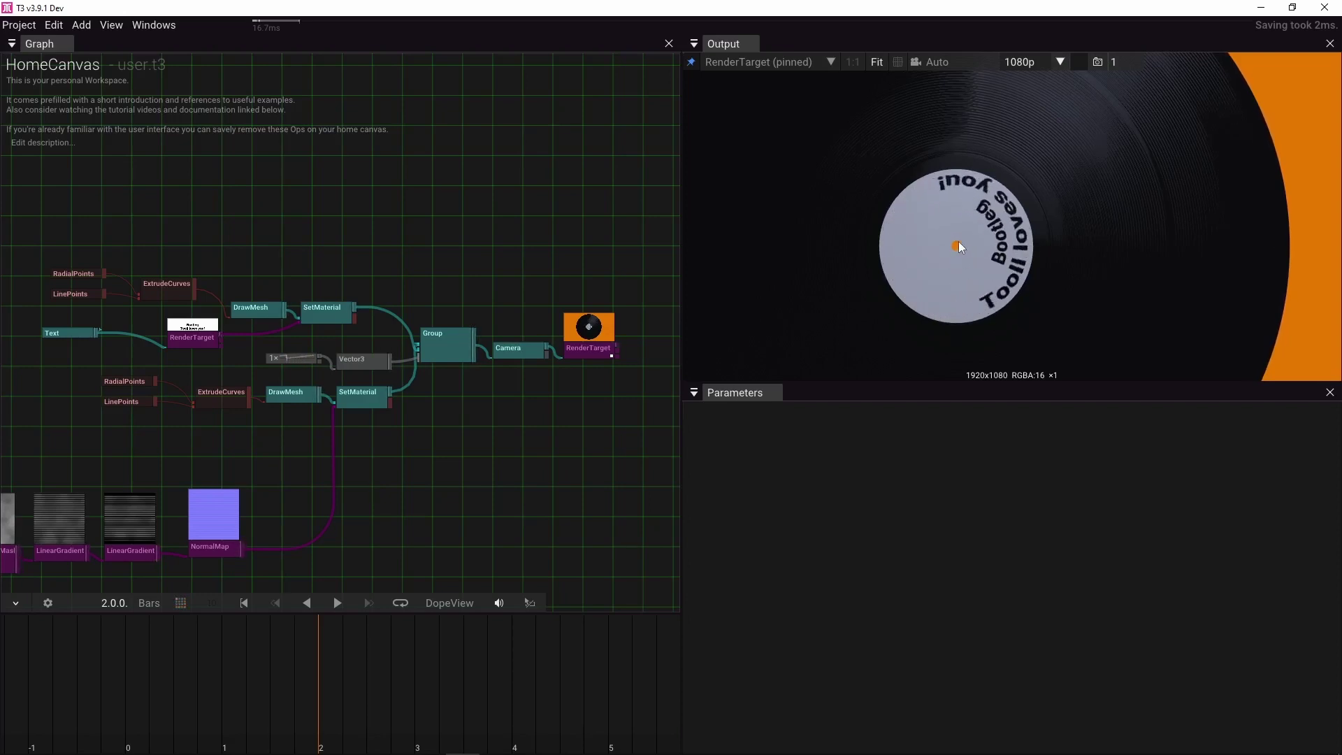
left_click_drag(92, 220, 359, 228)
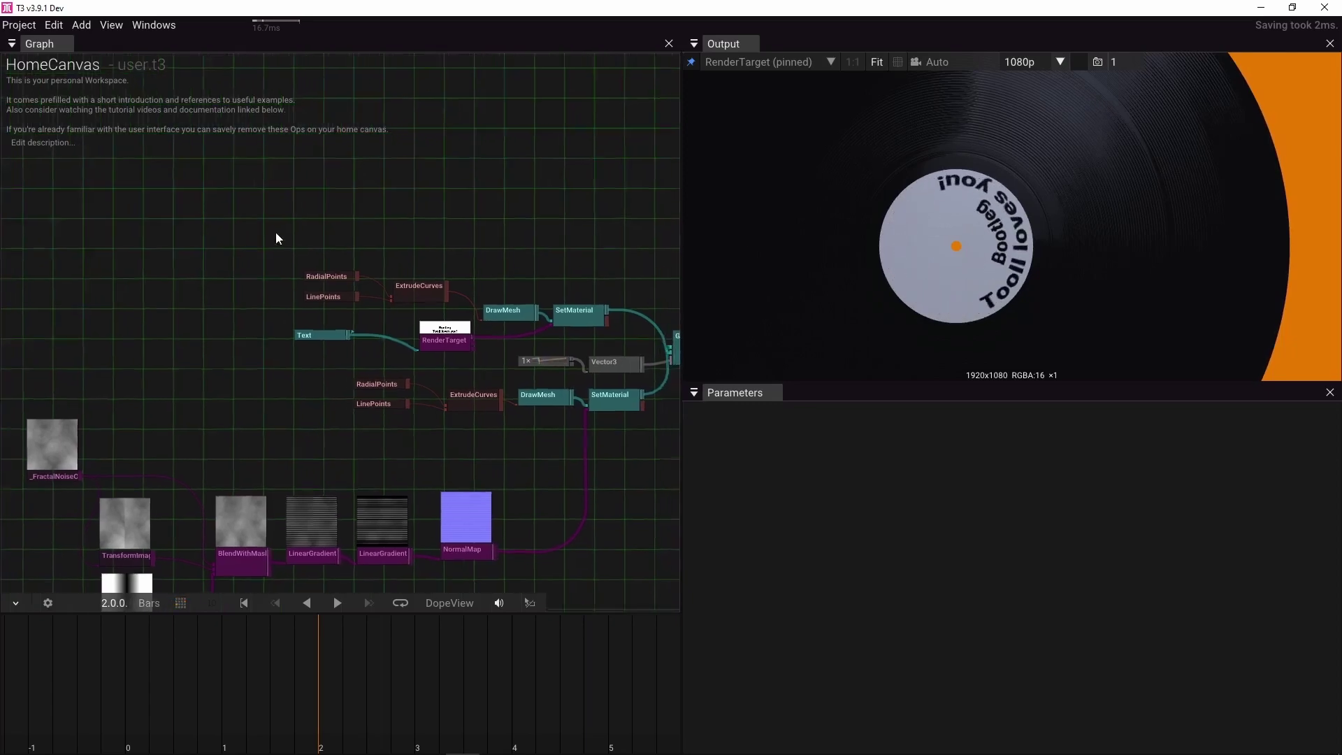
scroll(429, 244, "up", 3)
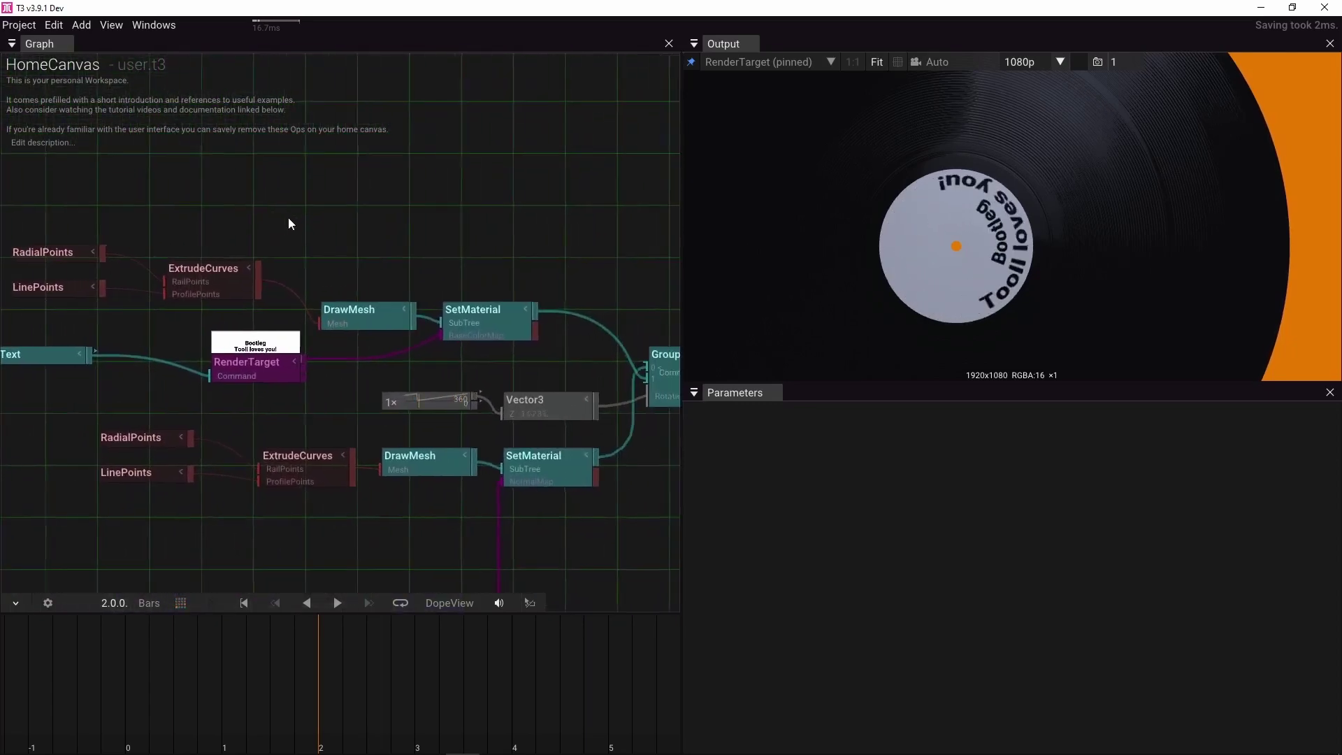
scroll(290, 221, "left", 5)
scroll(374, 246, "left", 5)
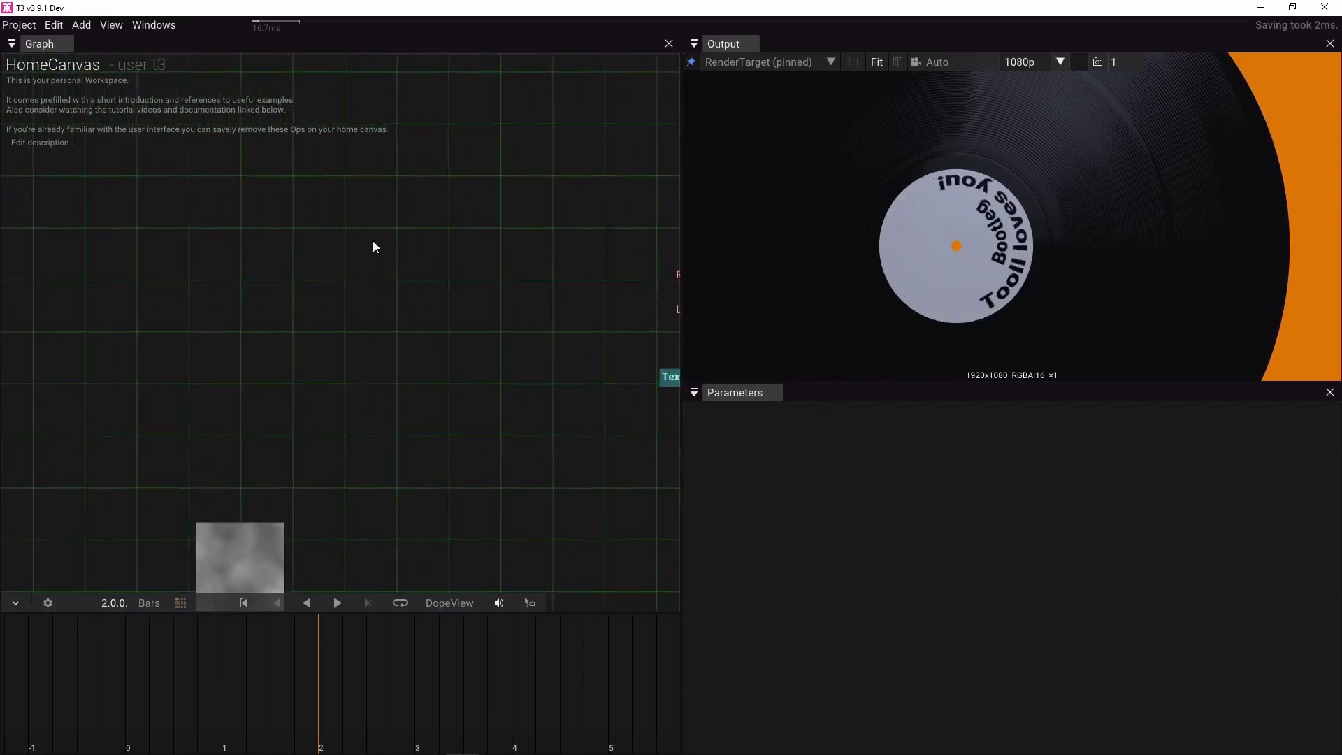
scroll(291, 186, "down", 2)
scroll(377, 264, "down", 4)
scroll(362, 228, "right", 8)
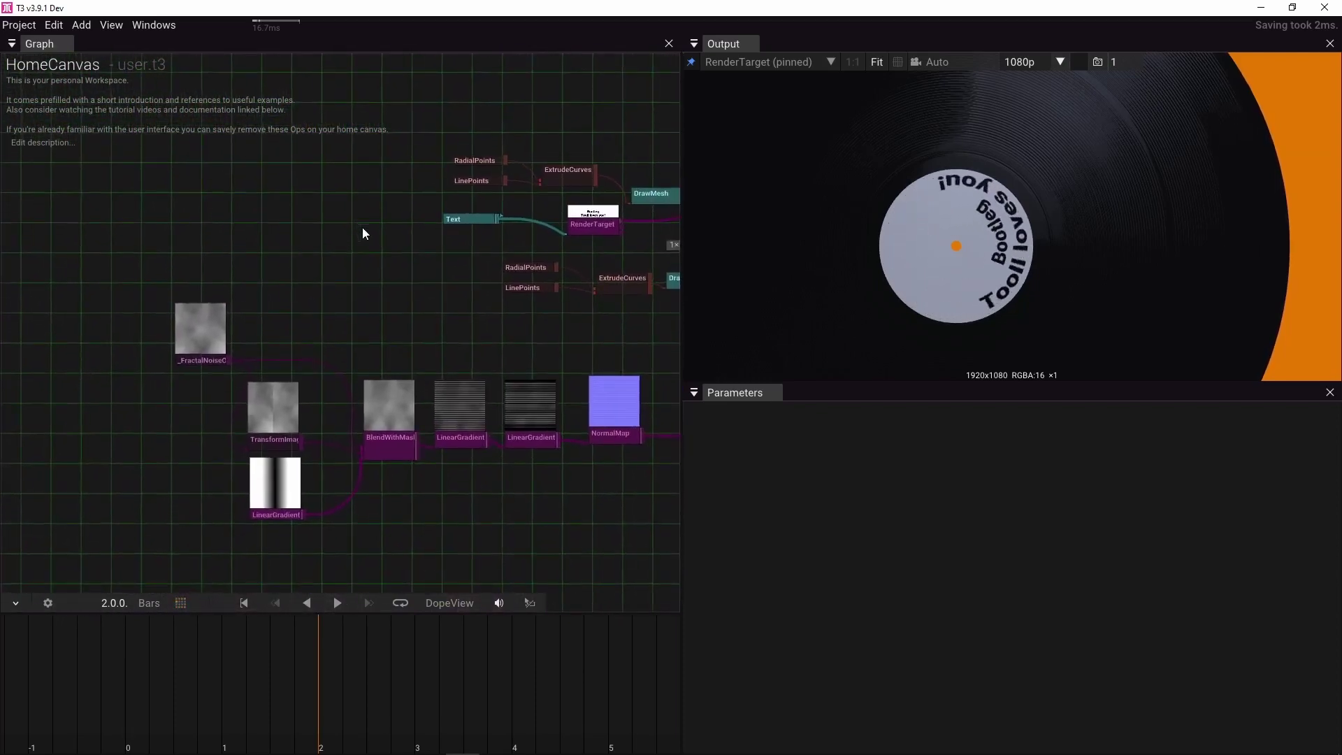
Add a SphereMesh operator above the label branch and connect its output to a new DrawMesh.
scroll(360, 305, "up", 5)
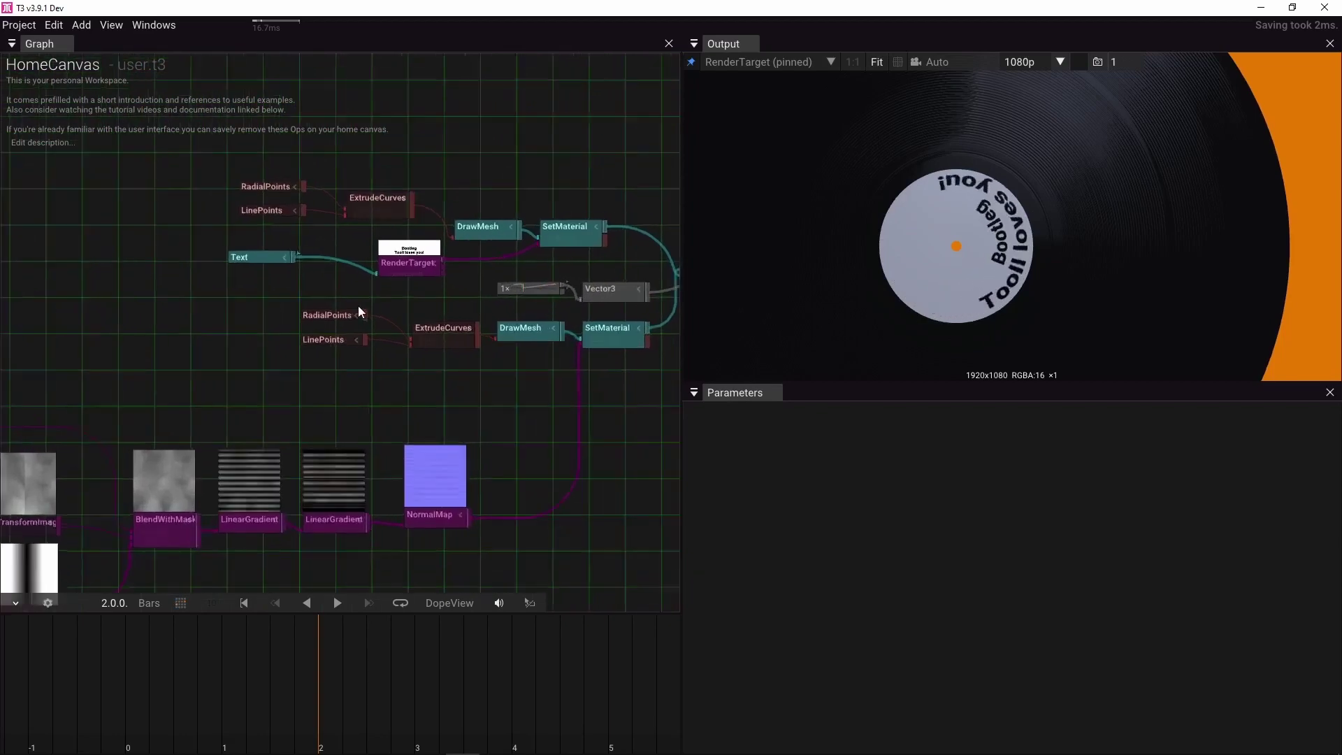
scroll(284, 351, "right", 1)
scroll(314, 266, "up", 3)
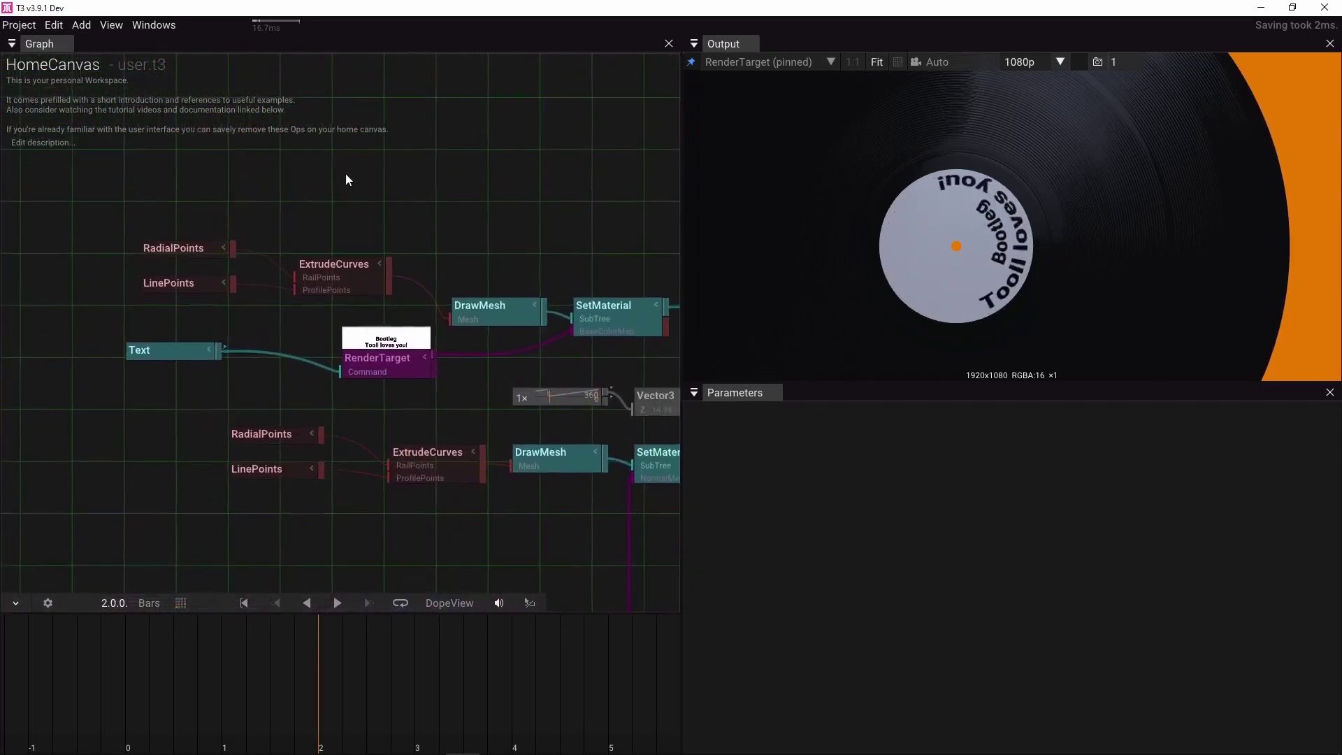
double_click(346, 172)
type("sphere")
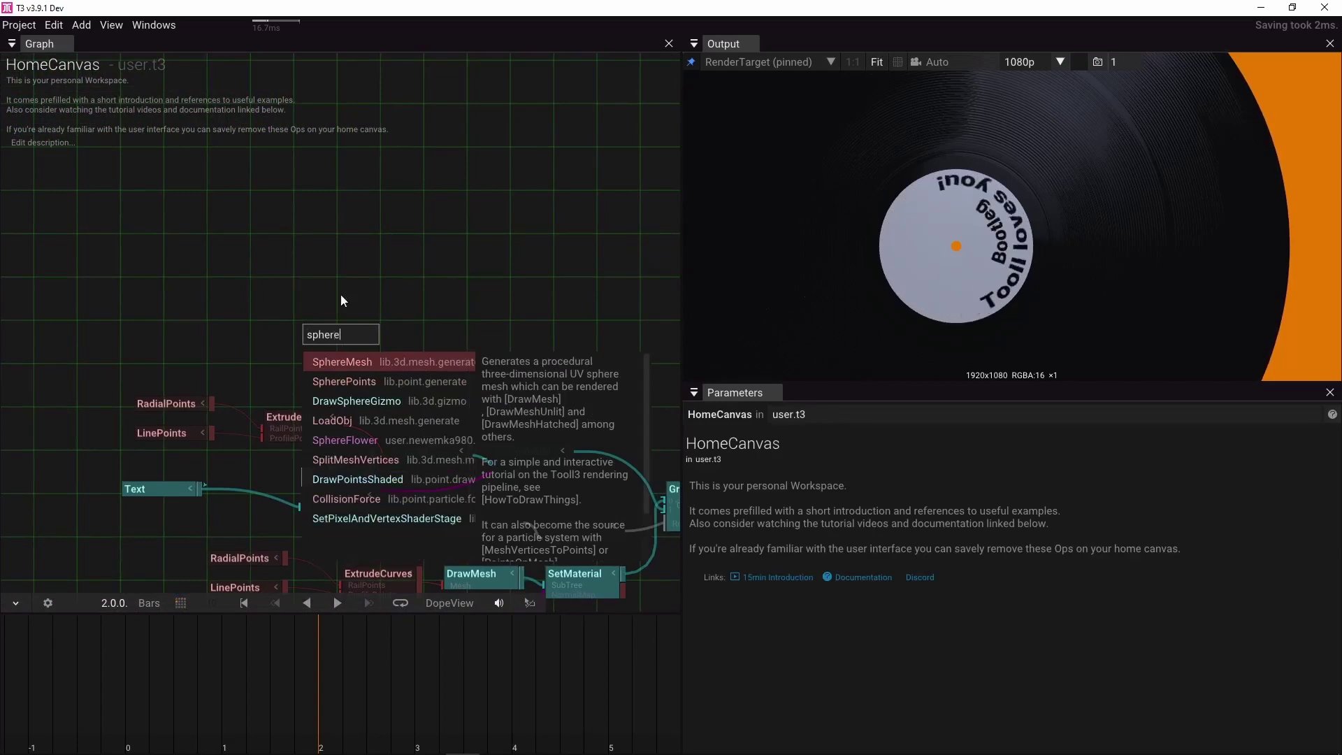
left_click(344, 363)
left_click_drag(380, 332, 456, 381)
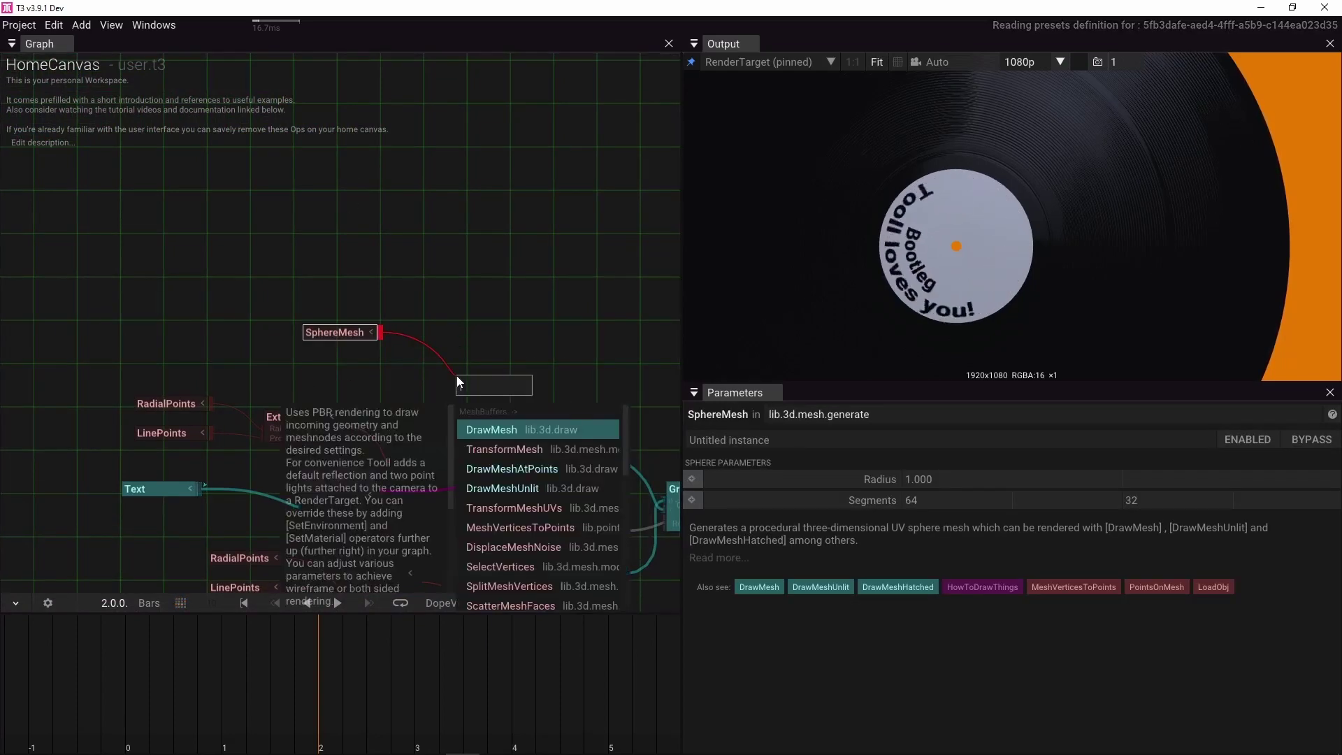
left_click(487, 430)
Attach a SetMaterial operator to the sphere's DrawMesh and connect it to the Group's Commands input.
left_click_drag(584, 403, 450, 392)
type("set")
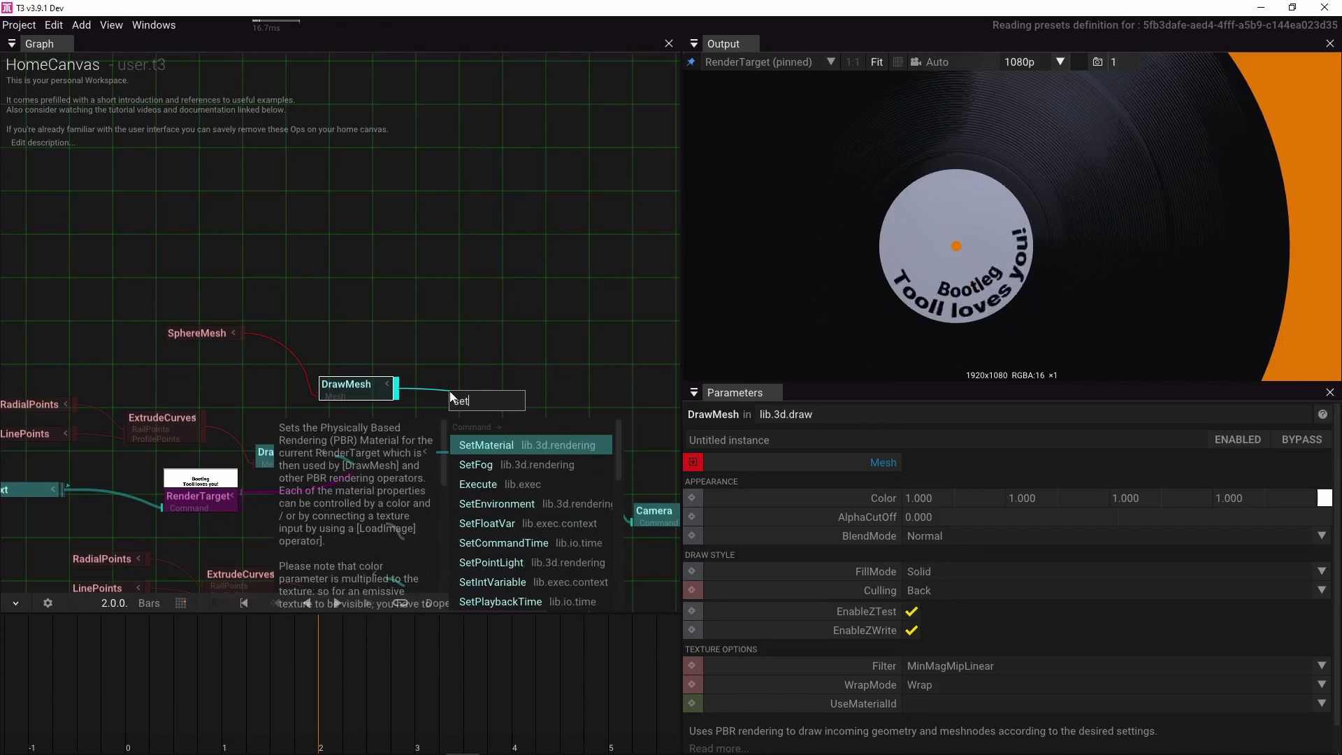
left_click(476, 446)
left_click_drag(527, 397, 527, 504)
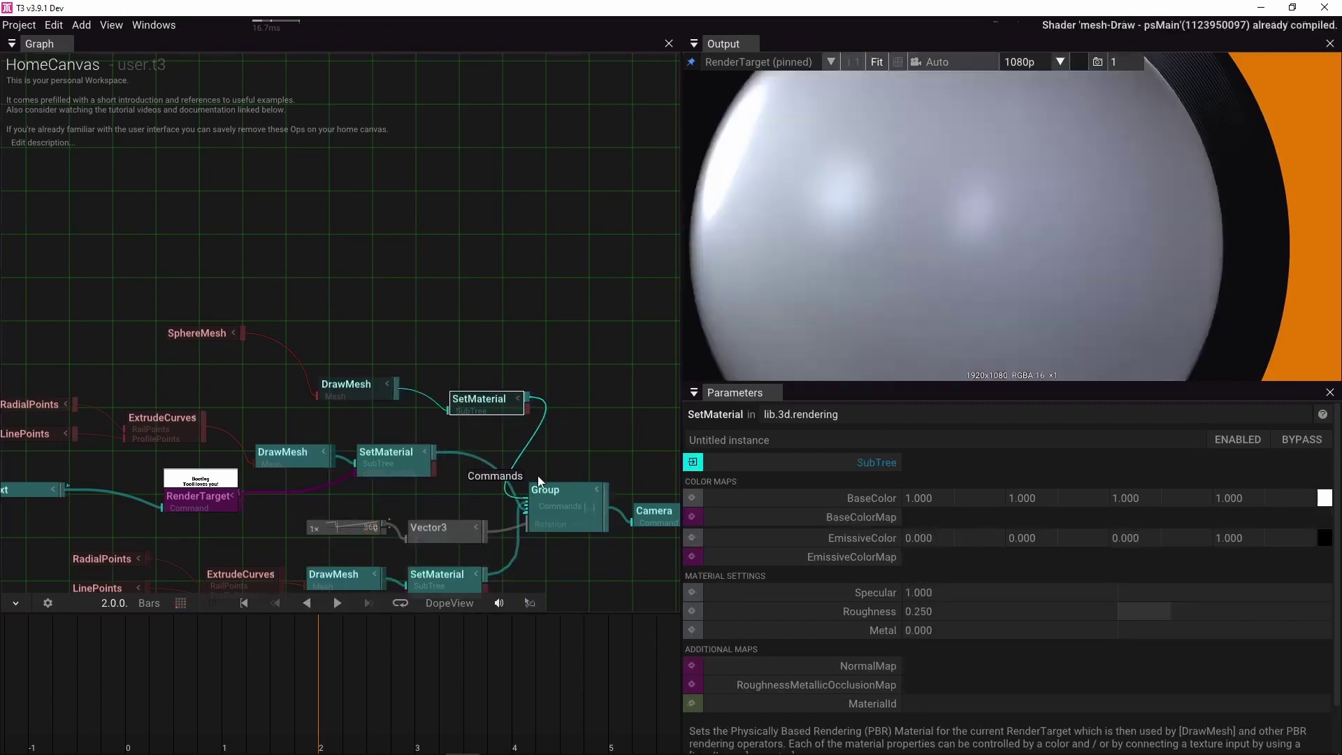
Make the sphere's material metallic by setting Metal to 1.000 and Roughness to 0.080 in its SetMaterial.
left_click(199, 333)
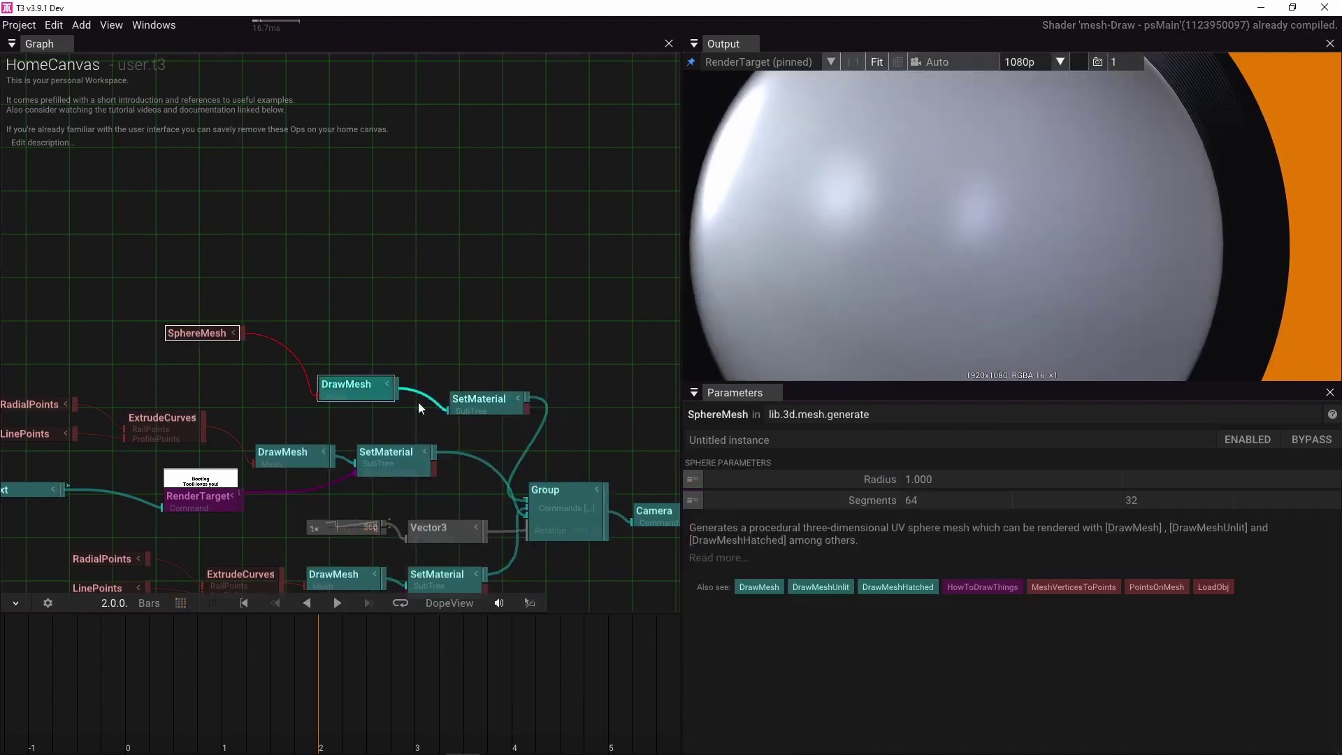
left_click(350, 389)
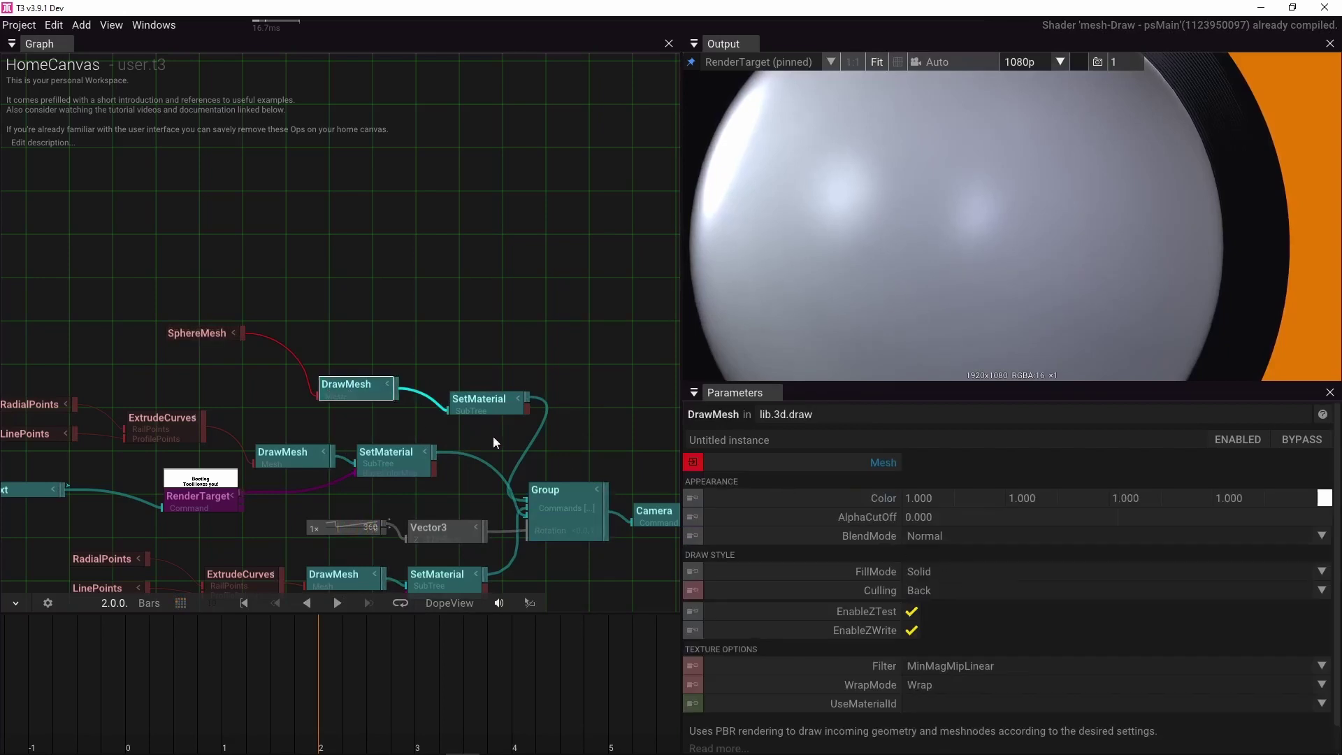
left_click(482, 402)
left_click_drag(916, 630, 959, 613)
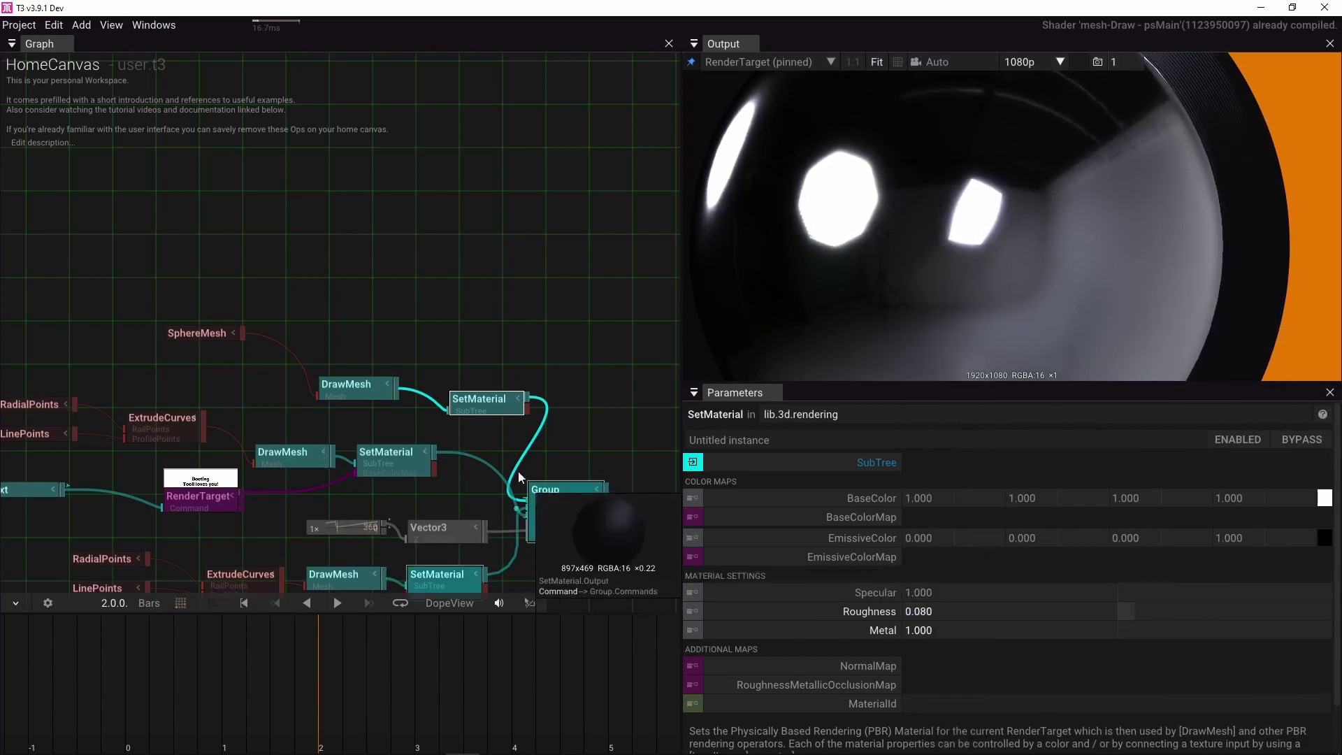
Set the sphere mesh's segments to 32 by 32 on the SphereMesh operator.
left_click(190, 336)
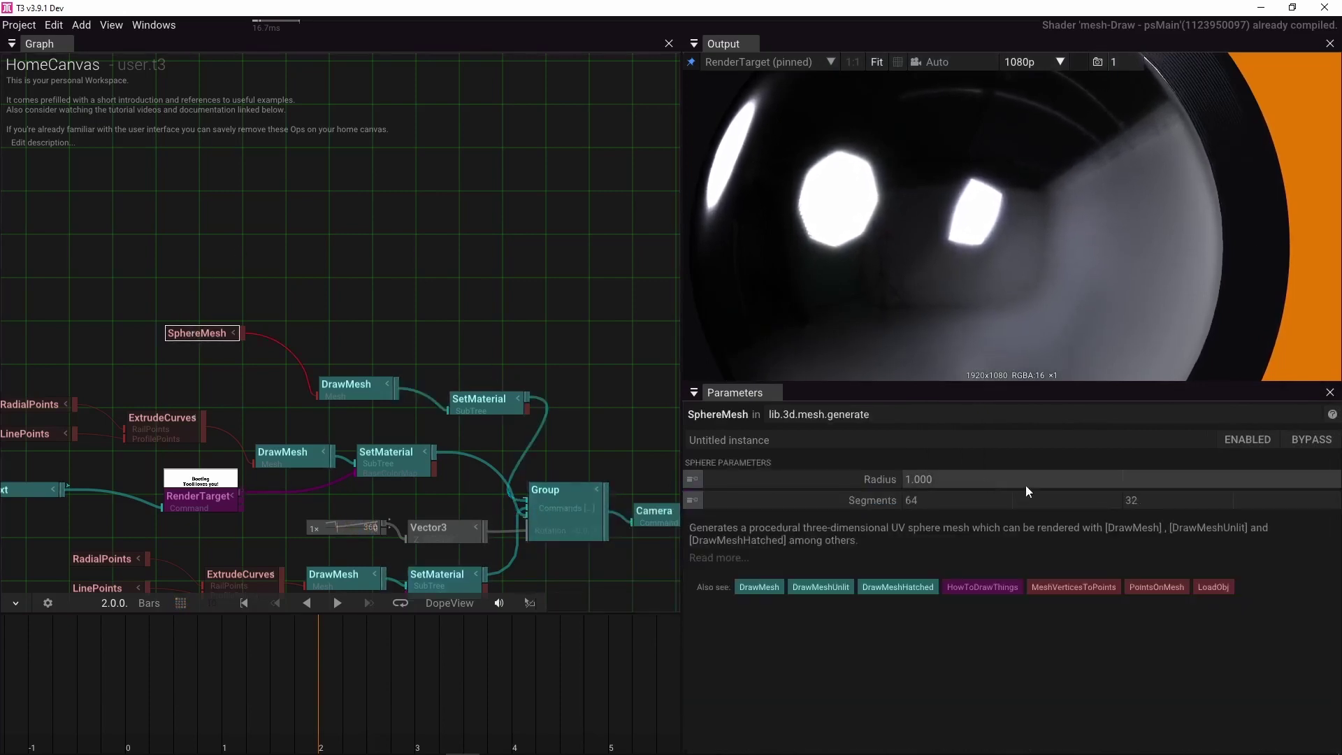
left_click(976, 494)
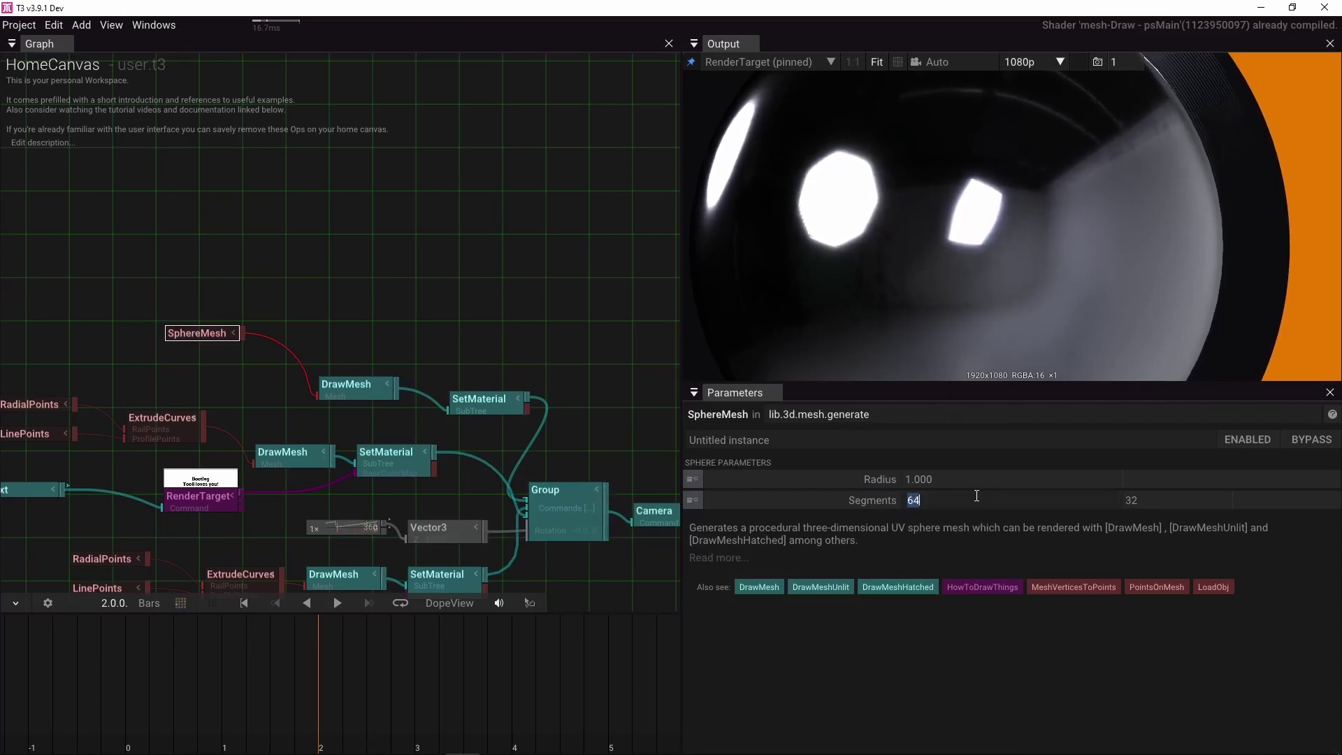
type("/2")
key("Return")
left_click(1206, 497)
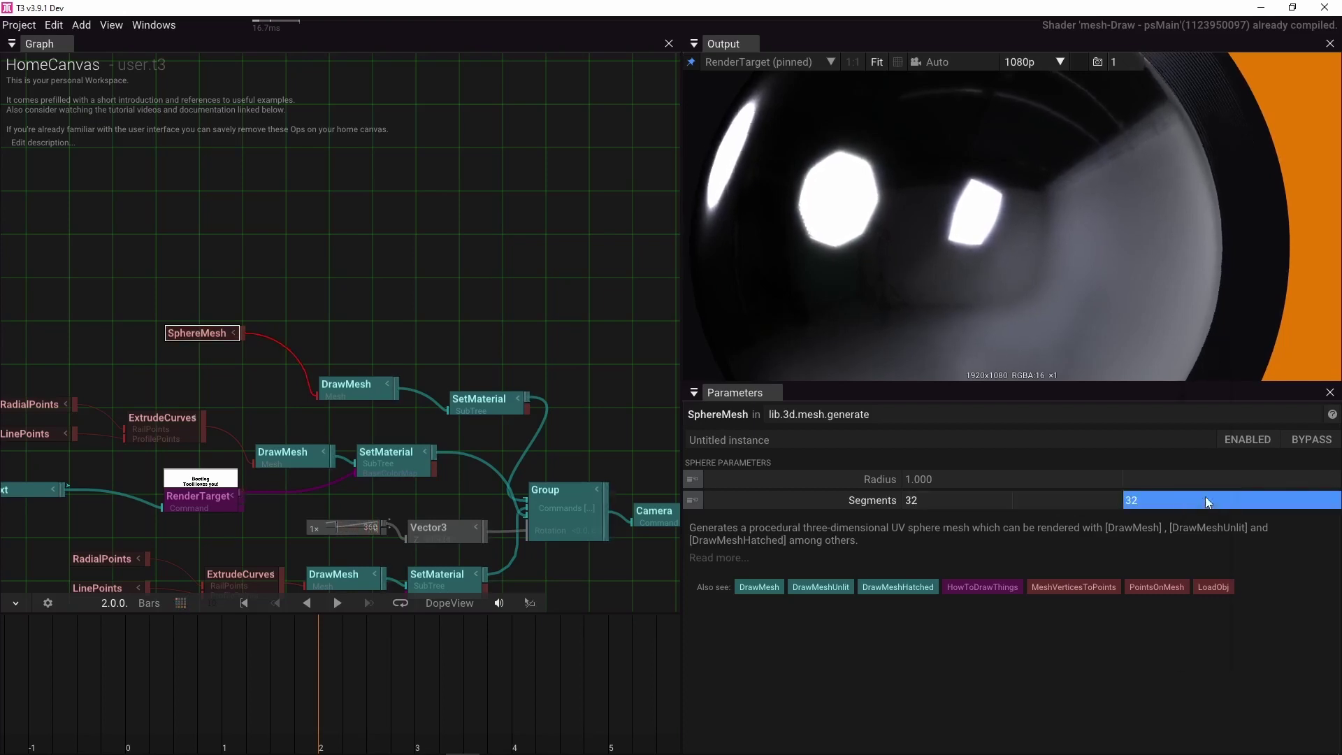
key("Return")
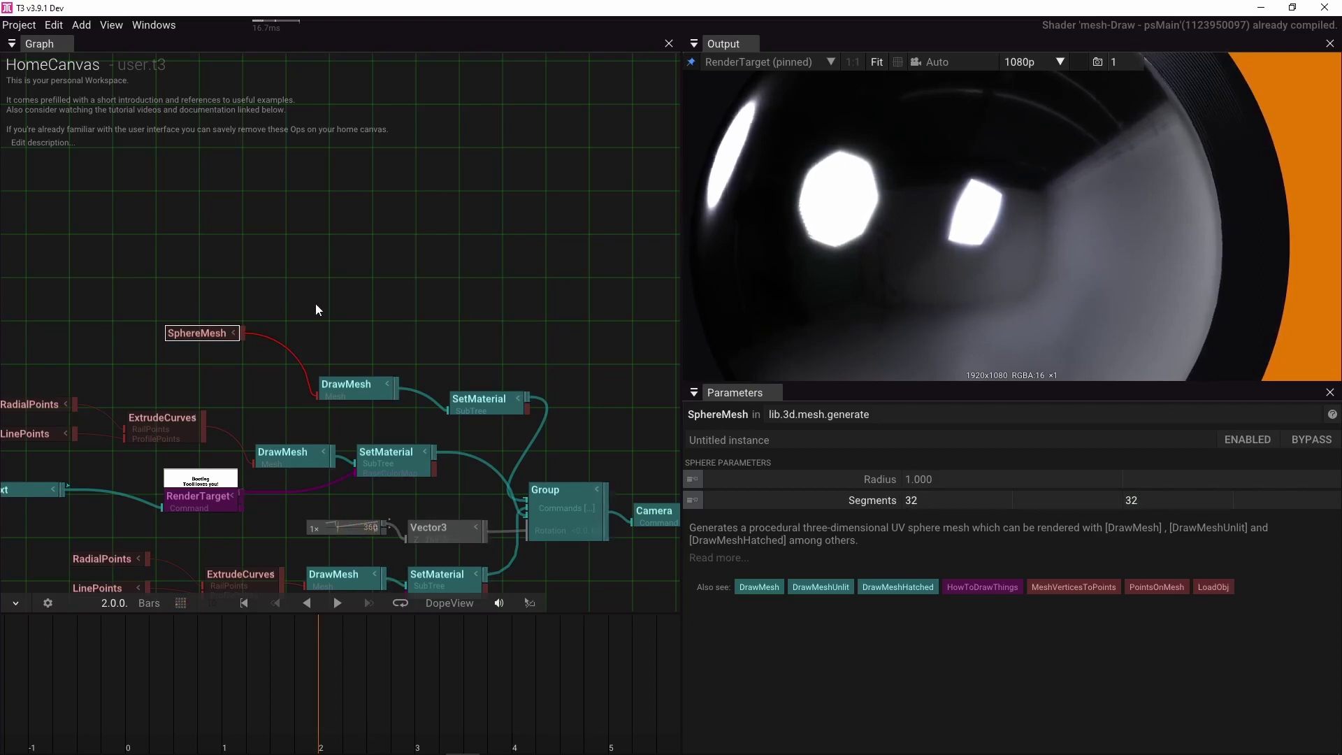
Shrink the SphereMesh to a radius of 0.025 so it fits the record's centre hole.
left_click_drag(940, 480, 669, 469)
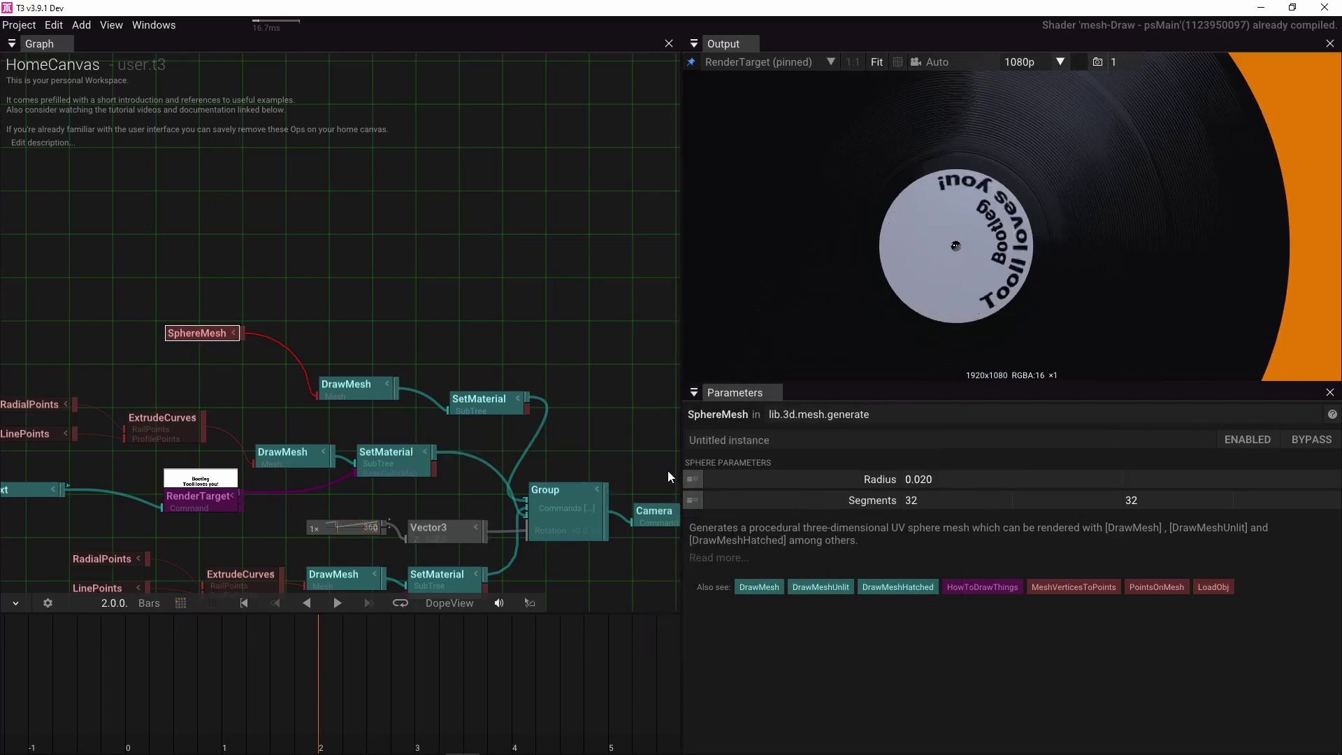
left_click_drag(931, 485, 936, 481)
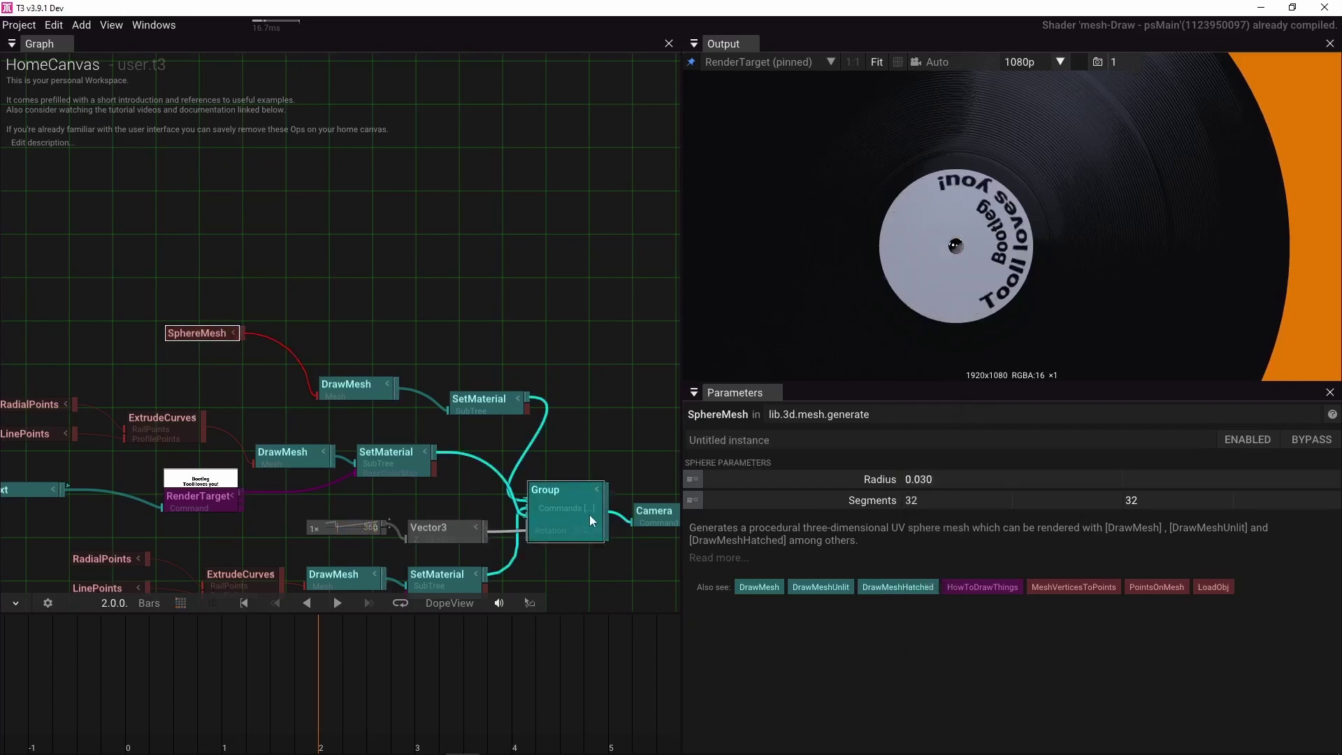
left_click(930, 480)
type("0.025")
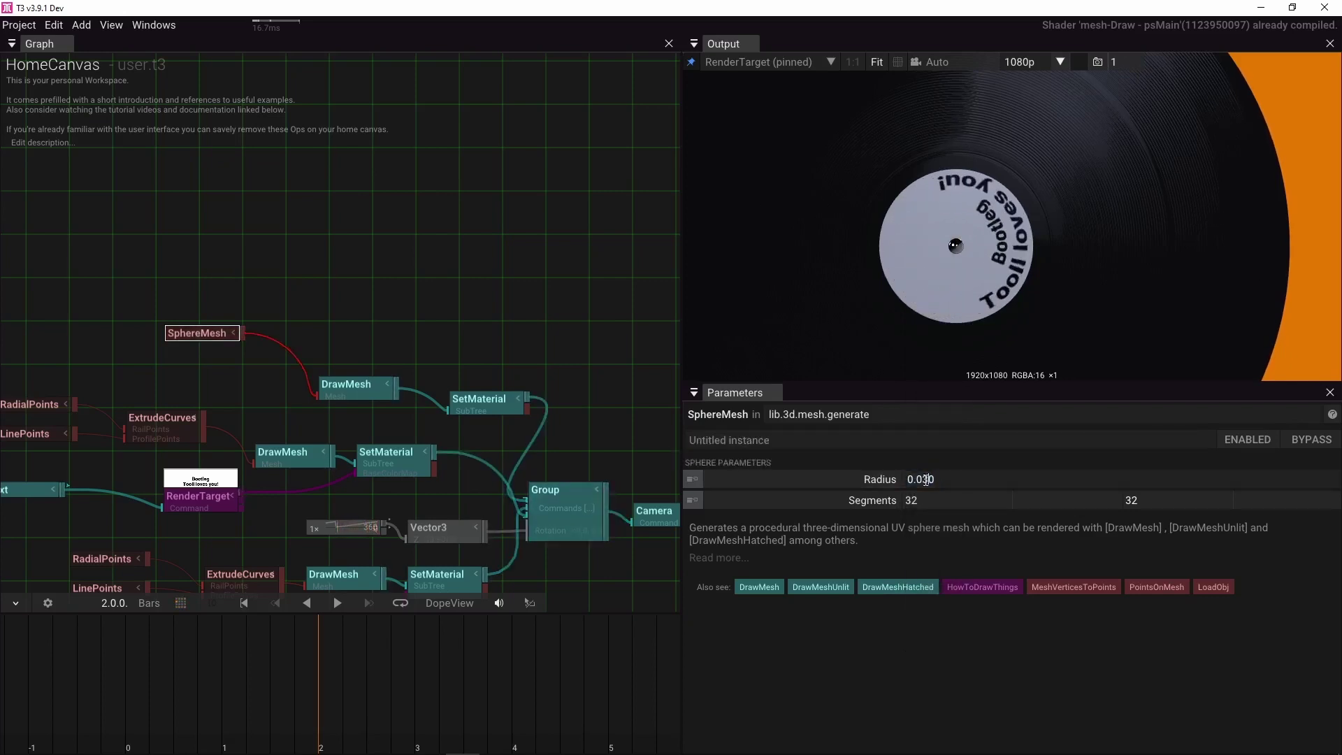
key("Return")
Enlarge the output view and display the rendered record at 1:1 scale.
left_click_drag(333, 278, 389, 270)
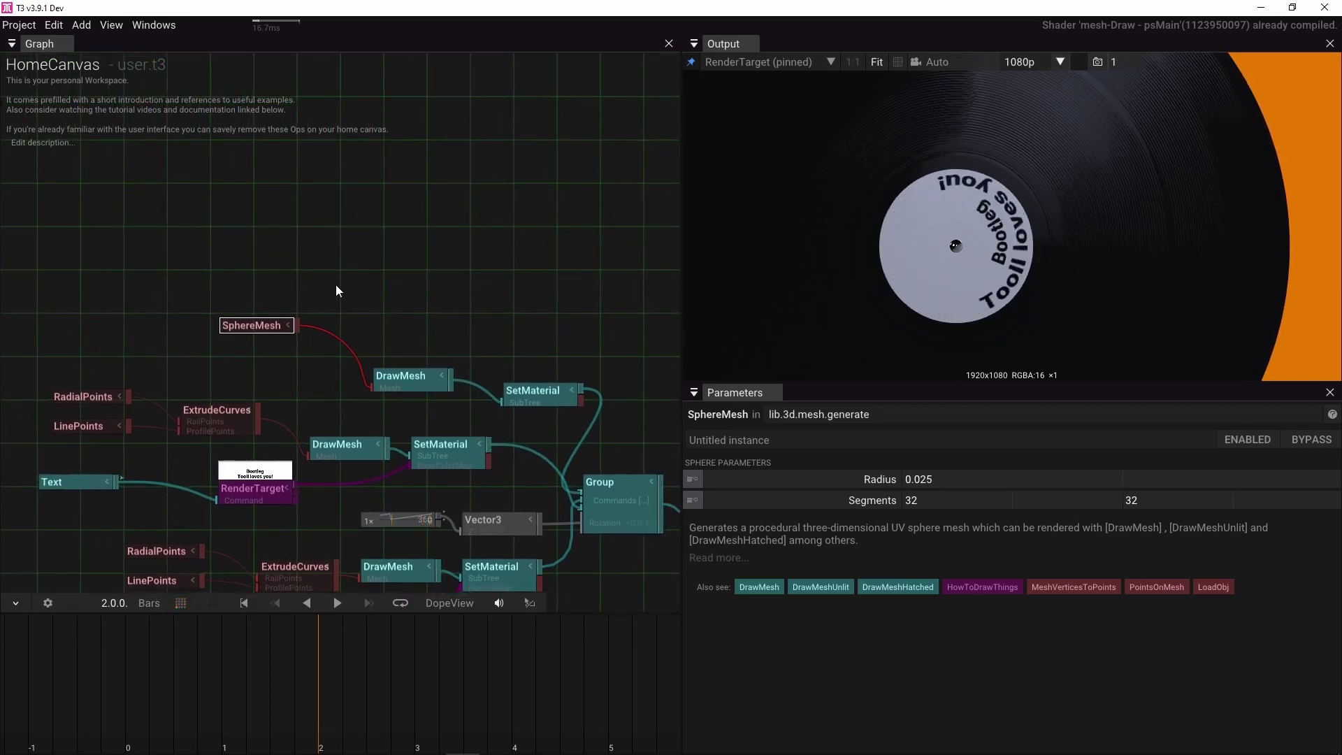
scroll(336, 291, "down", 5)
left_click_drag(347, 291, 345, 238)
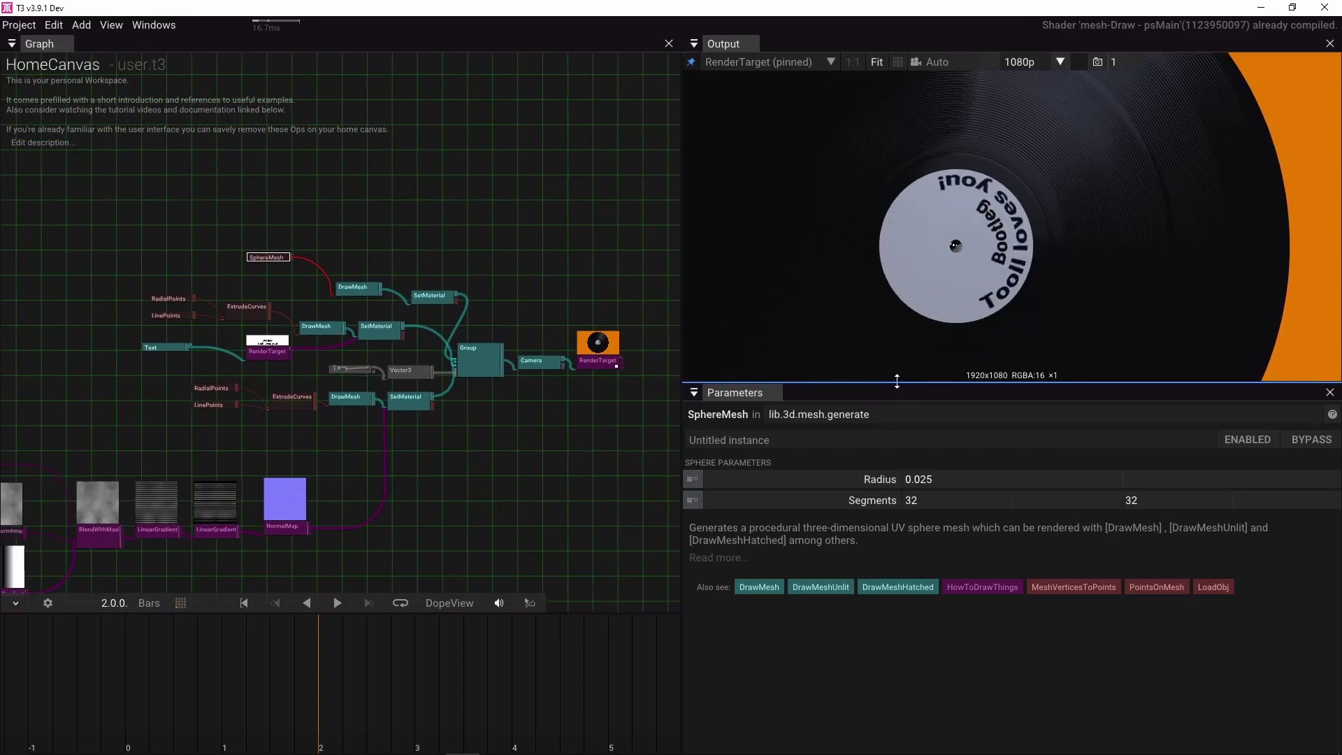
left_click_drag(901, 383, 895, 546)
key("f")
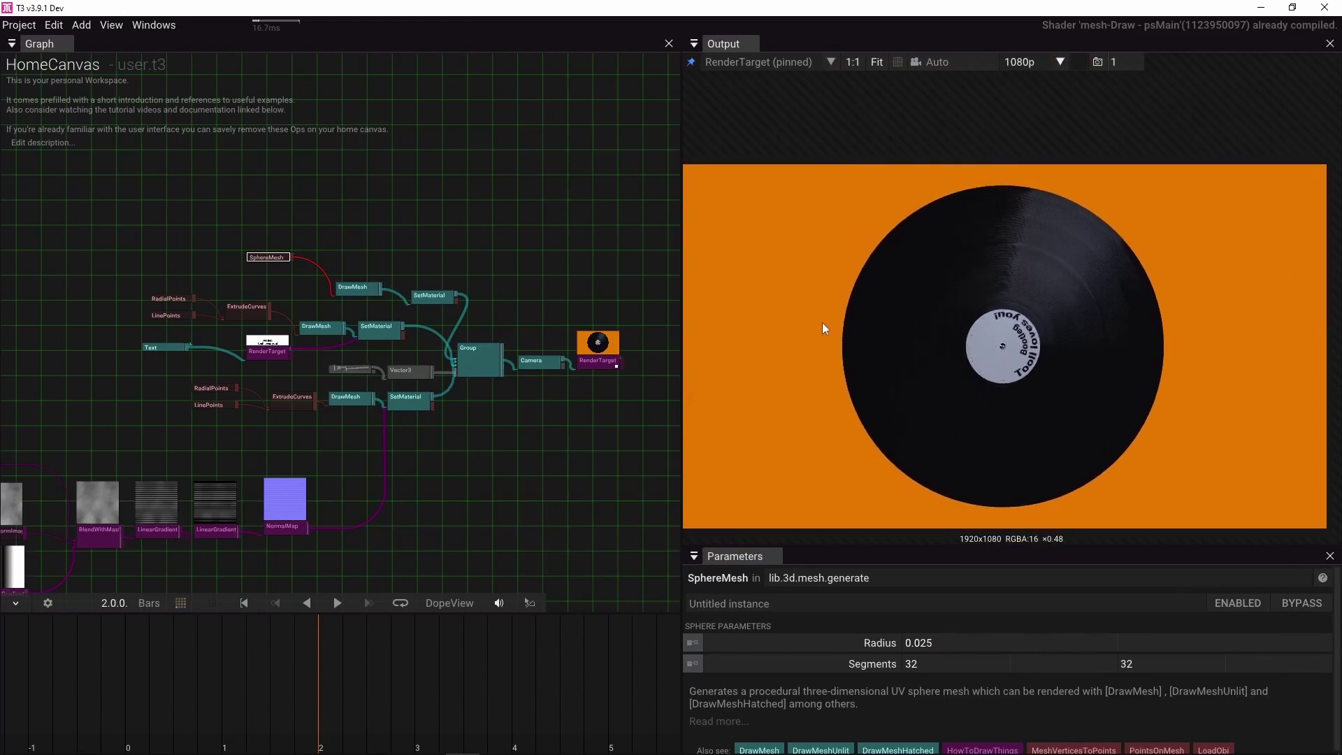
left_click(853, 61)
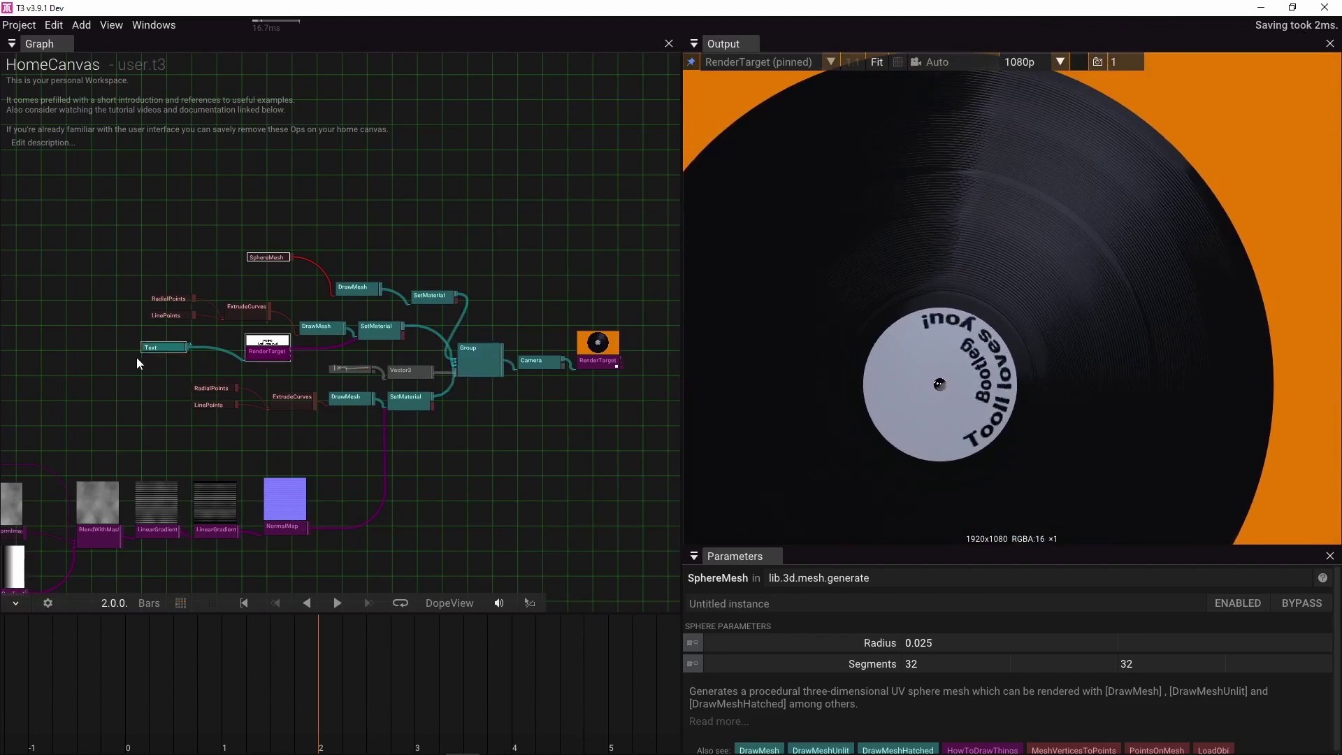
Darken ColorA of the _FractalNoiseOld texture to a grey of about 0.134.
left_click_drag(171, 349, 495, 319)
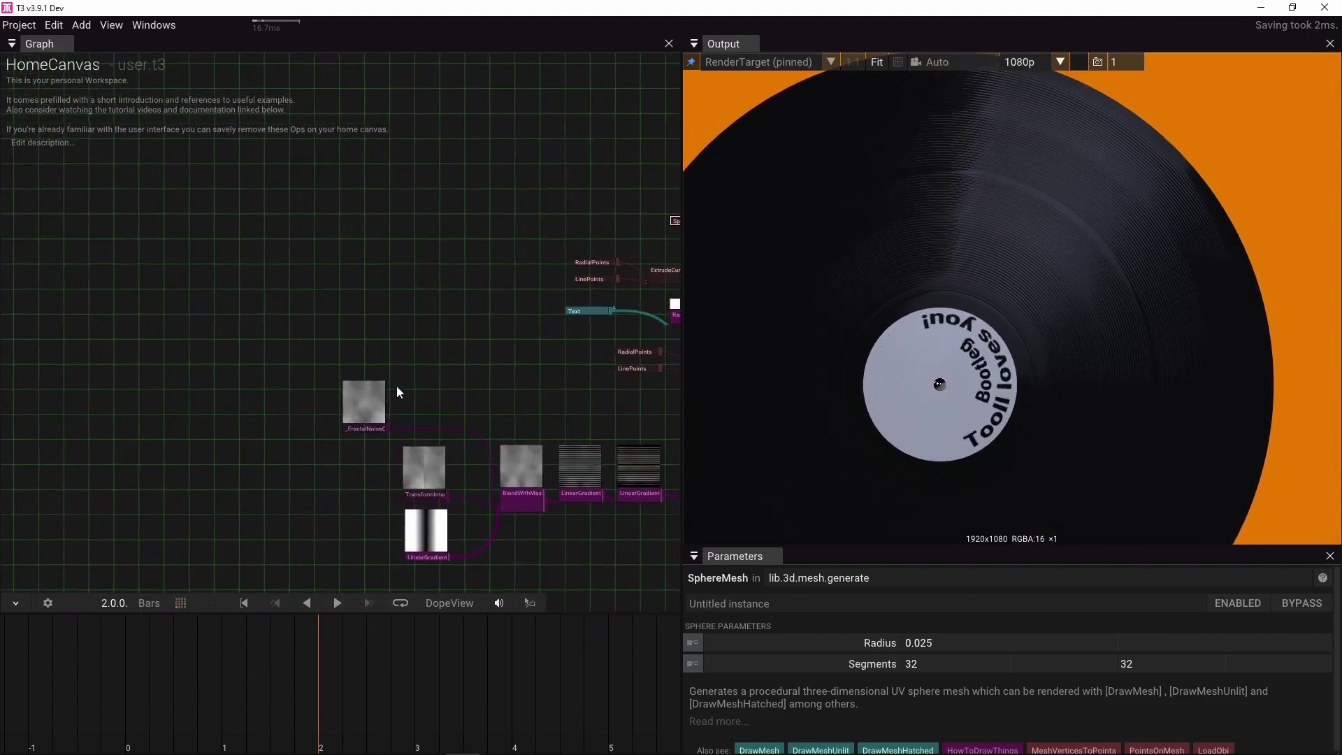
scroll(402, 388, "up", 3)
scroll(413, 392, "up", 3)
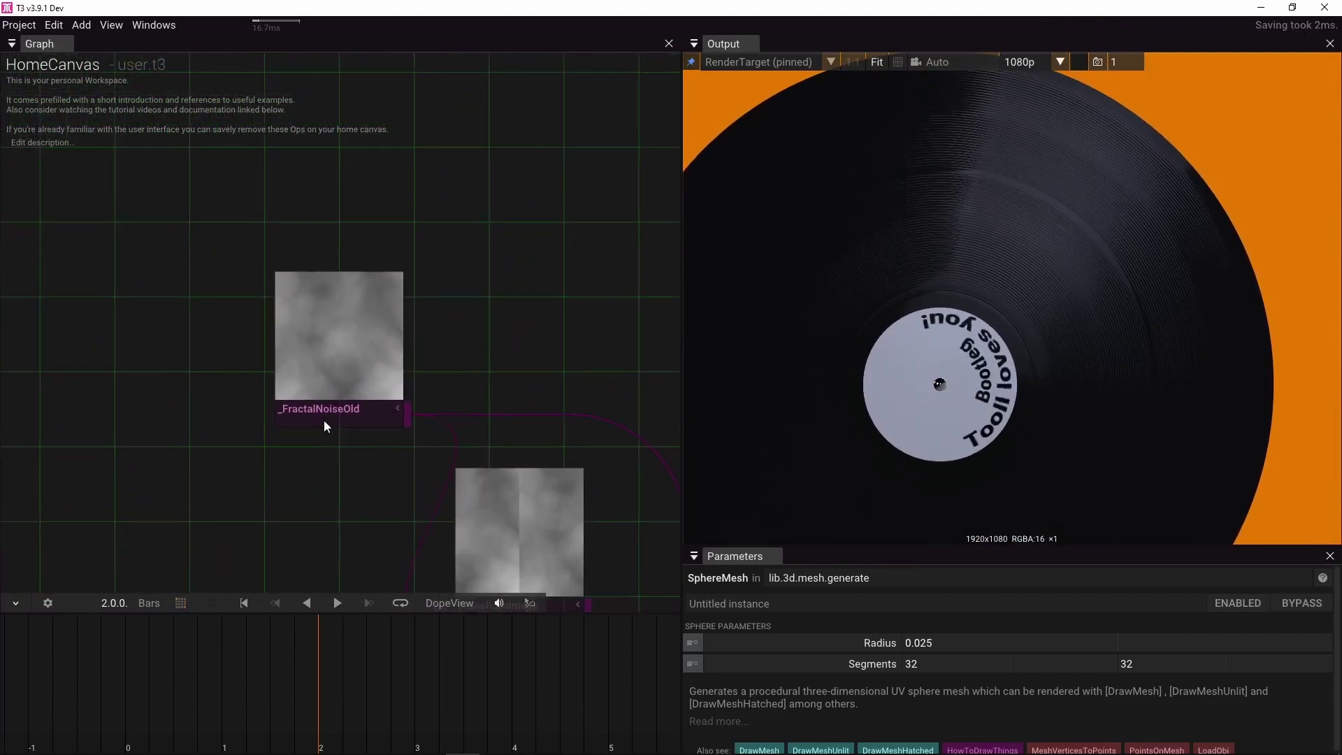
left_click(324, 420)
left_click(1325, 625)
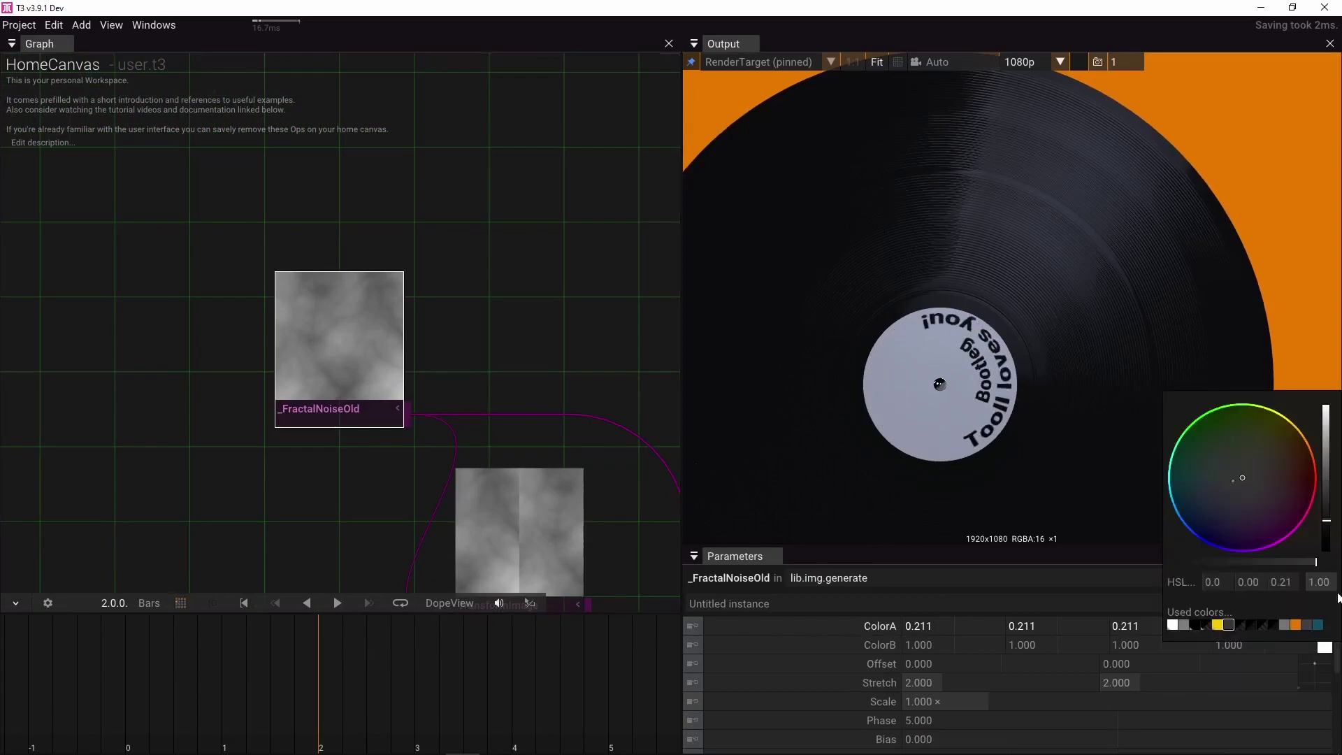
left_click_drag(1331, 537, 1328, 537)
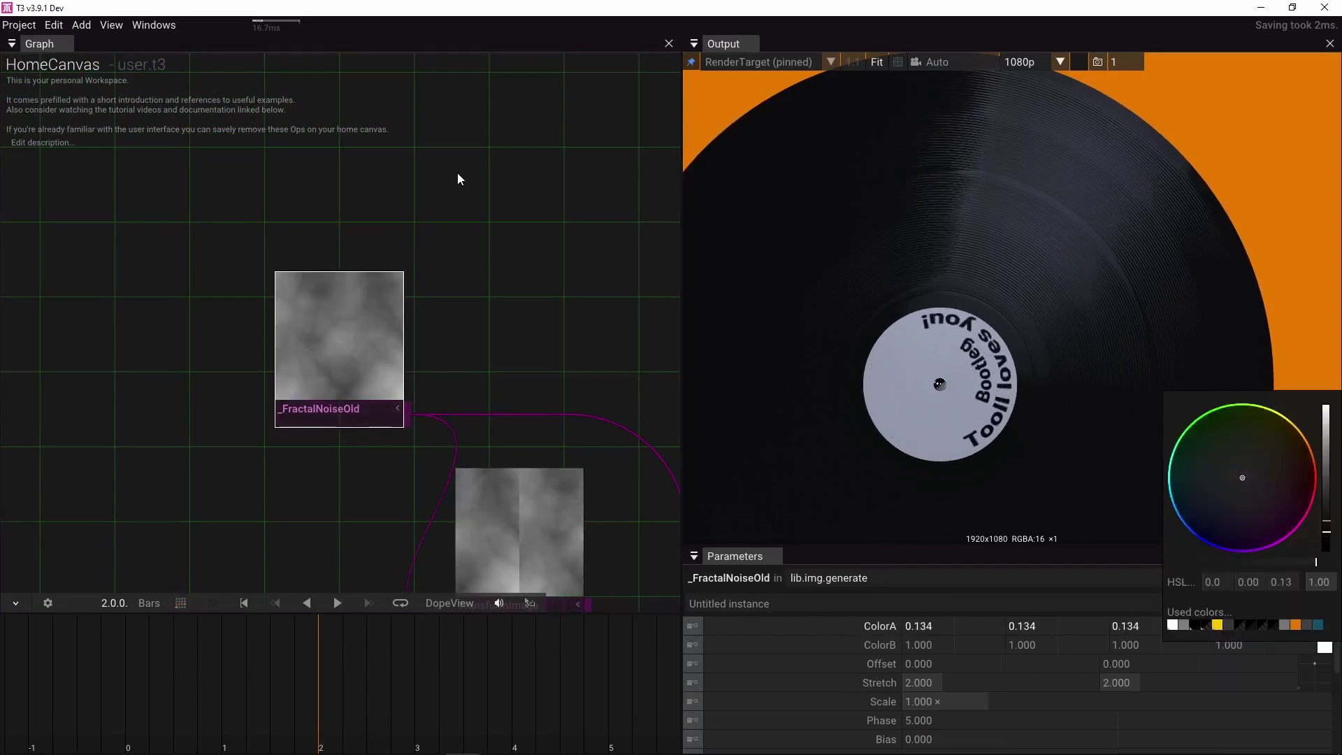
left_click(453, 196)
Review the graph from the noise textures to the final RenderTarget and inspect the Group's command inputs and rotation.
scroll(452, 236, "down", 2)
left_click_drag(476, 257, 264, 174)
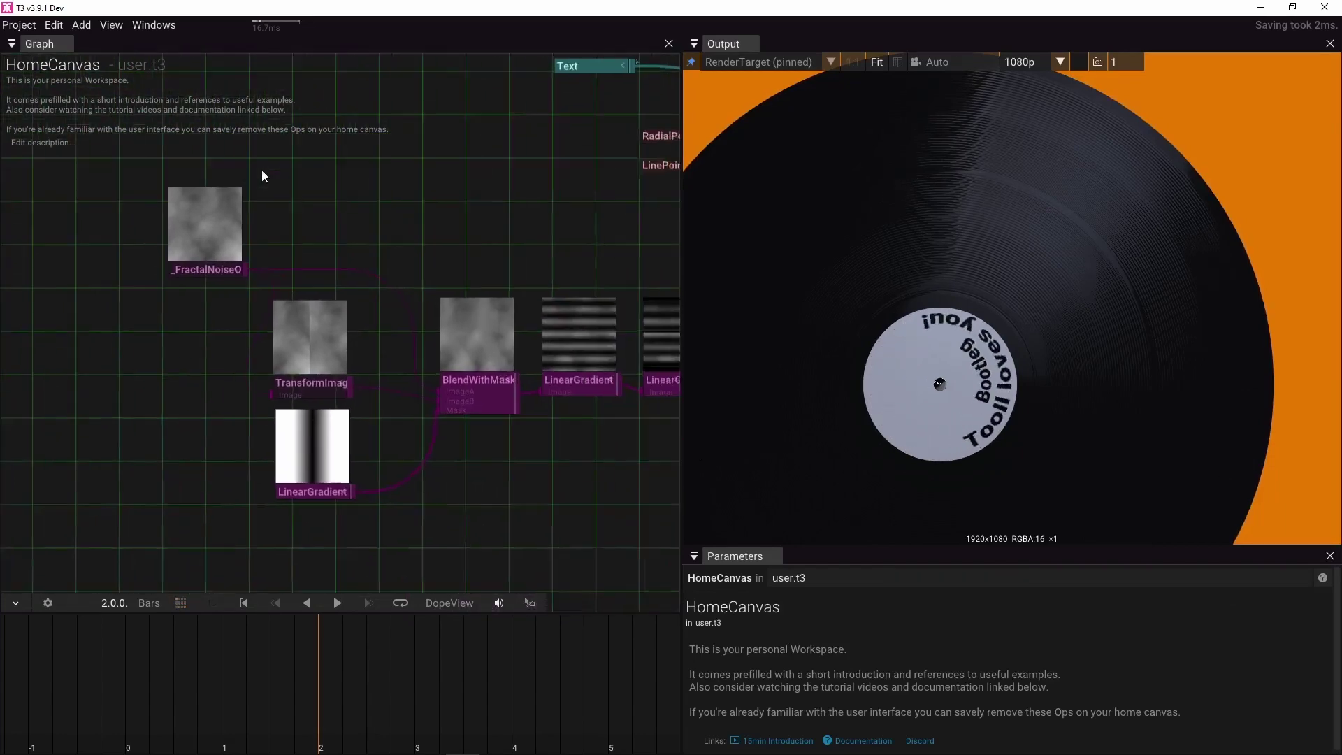
scroll(480, 237, "down", 2)
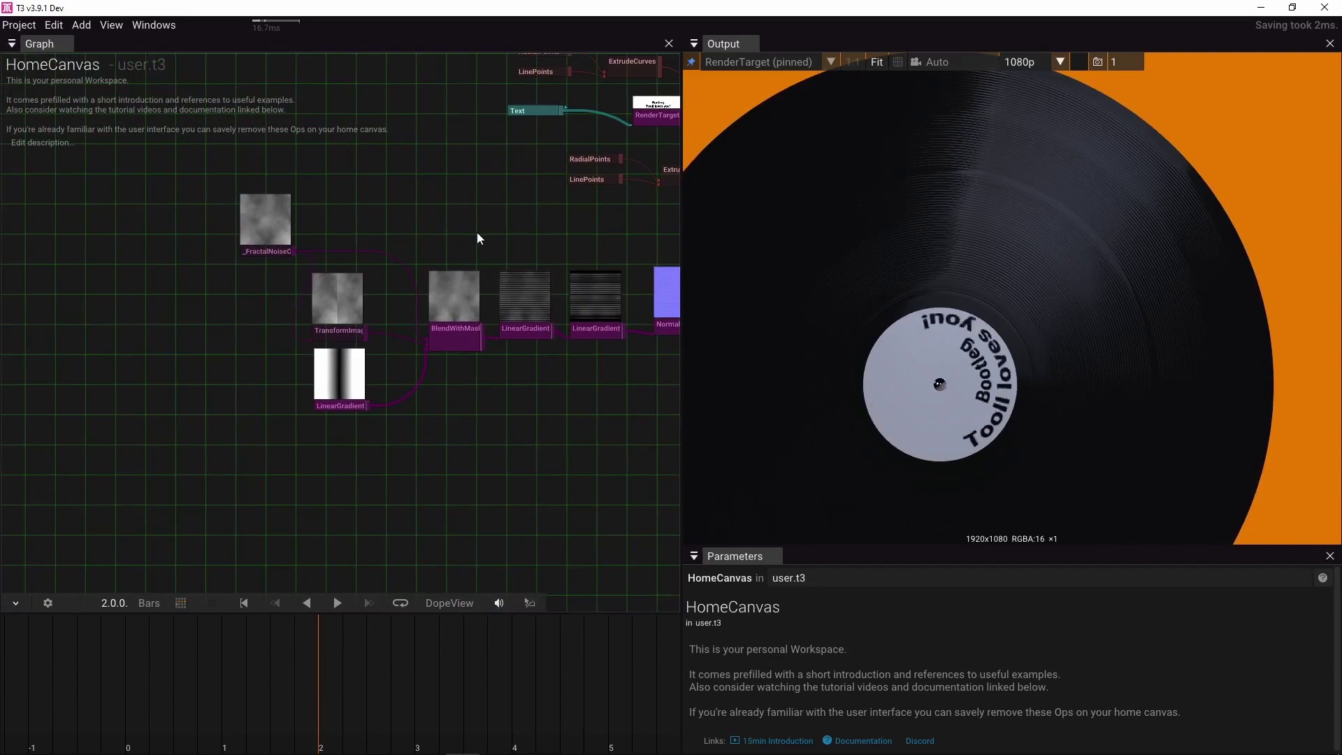
scroll(477, 232, "down", 2)
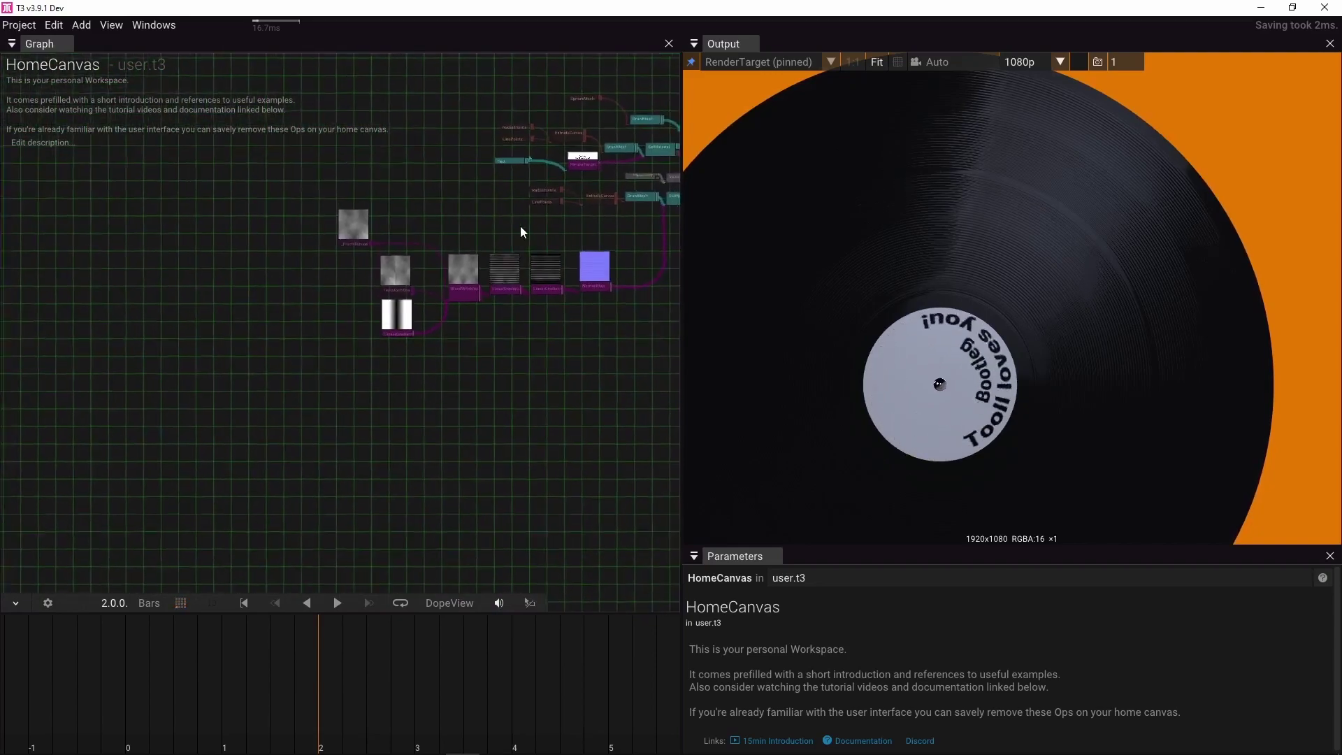
left_click_drag(521, 231, 290, 279)
scroll(443, 321, "up", 3)
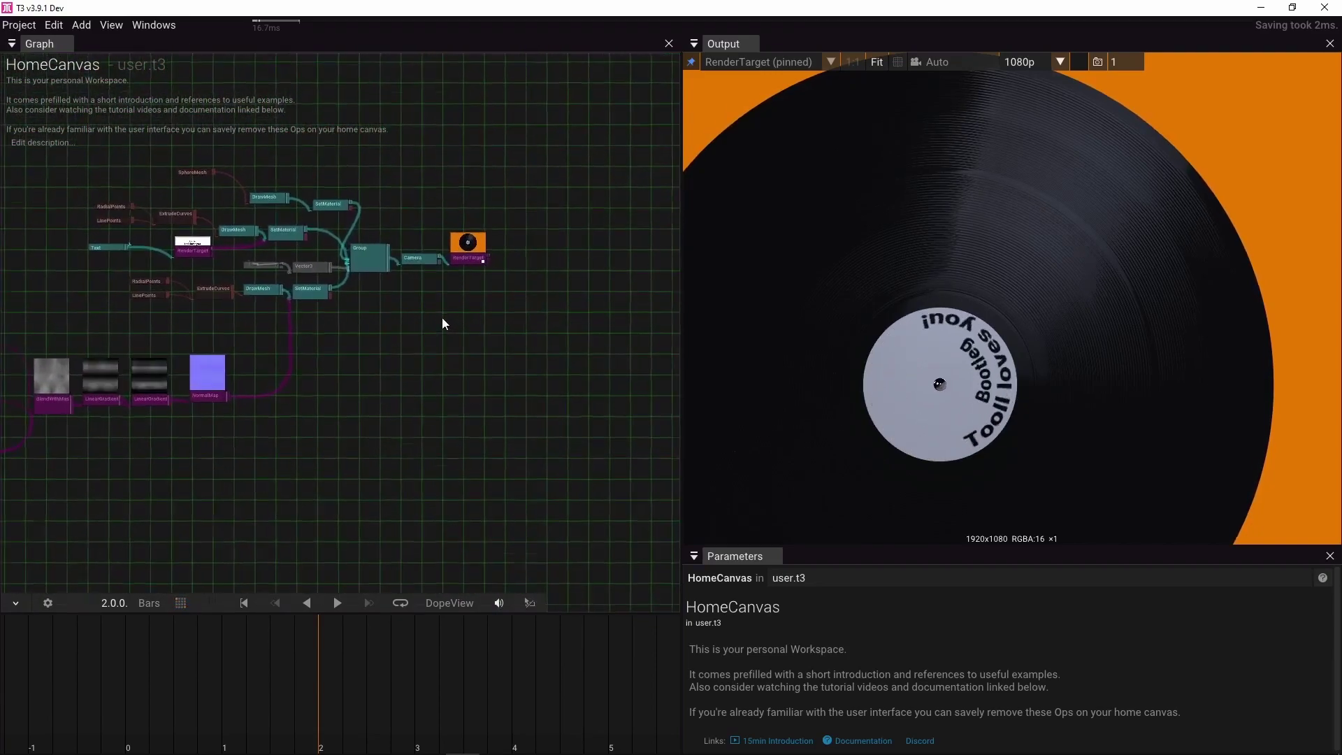
left_click_drag(371, 287, 450, 412)
scroll(499, 425, "up", 3)
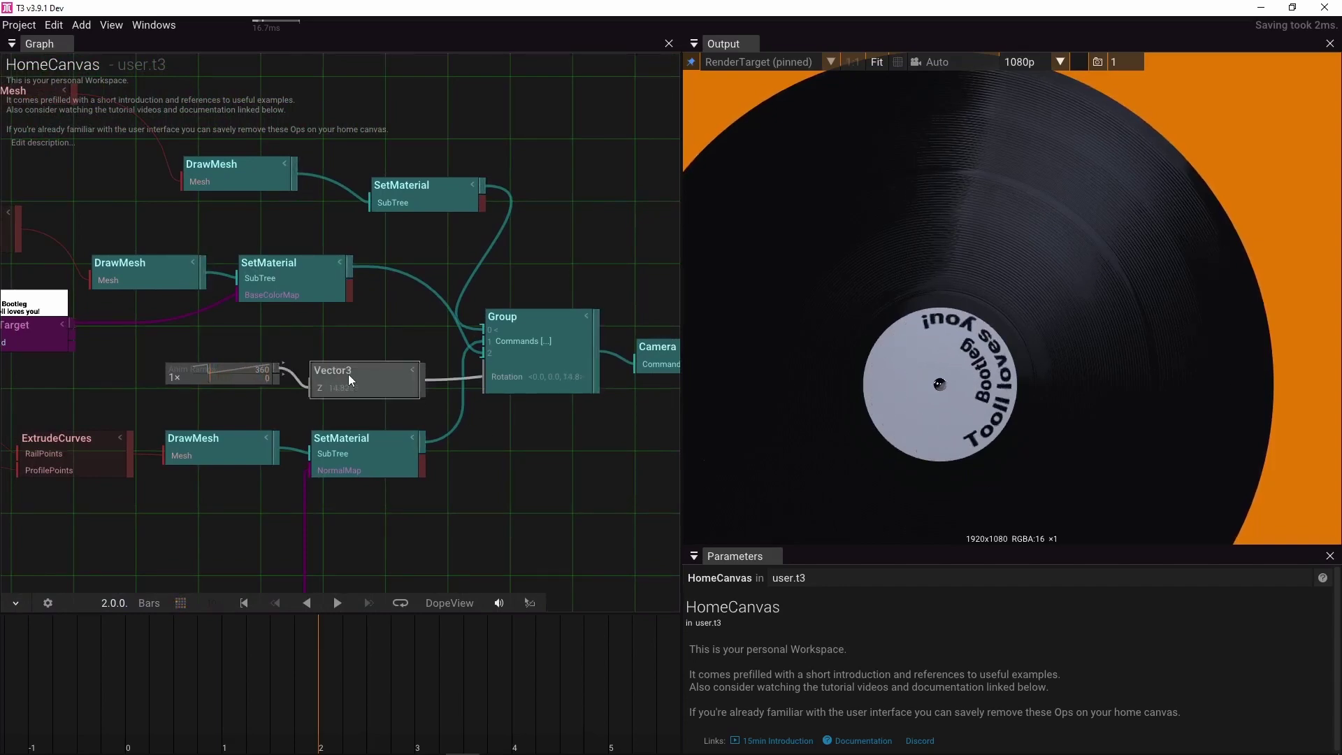
left_click(538, 376)
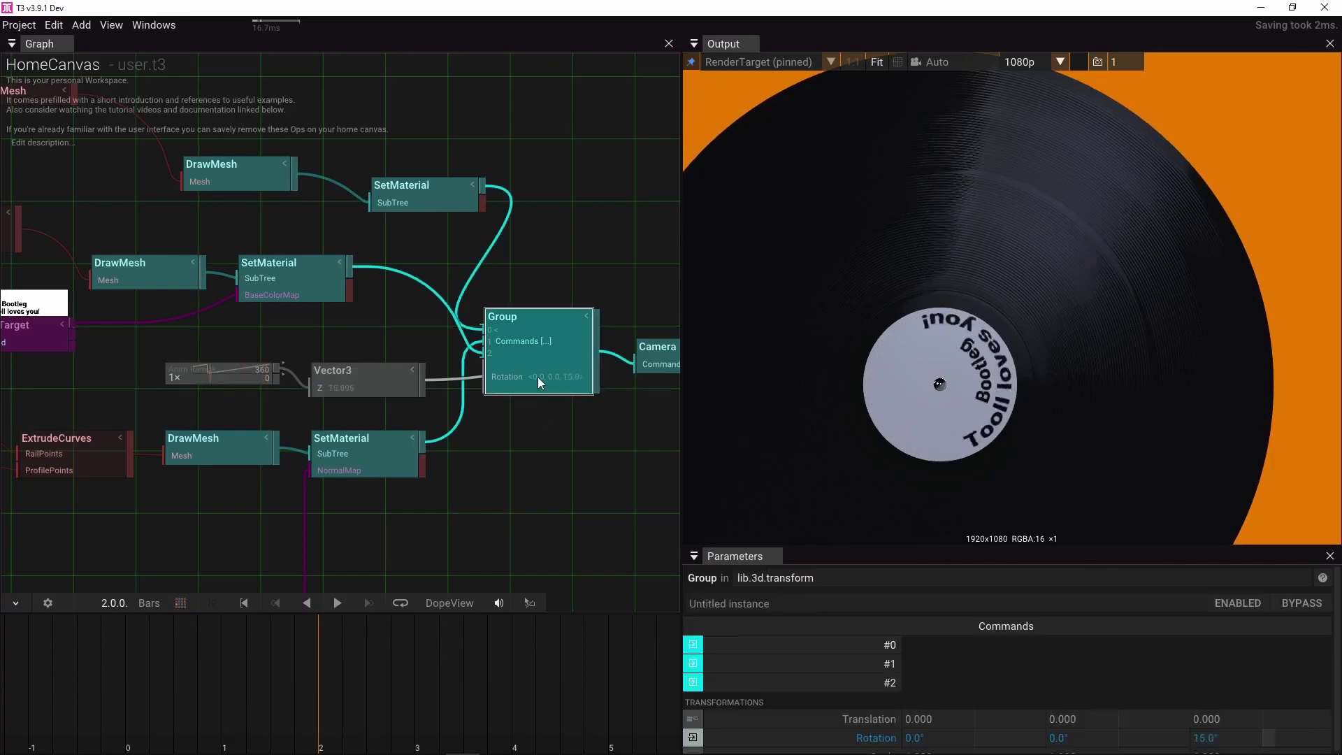
left_click_drag(533, 497, 548, 368)
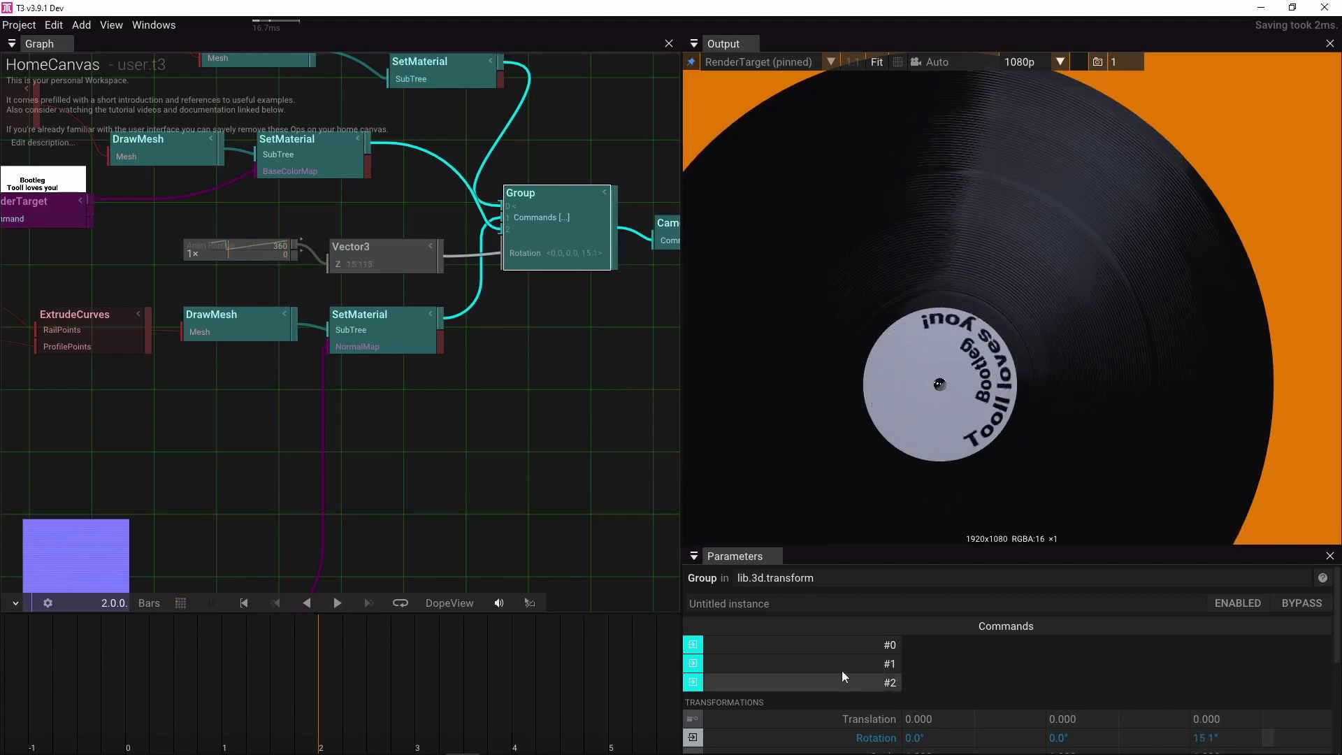
scroll(529, 335, "down", 3)
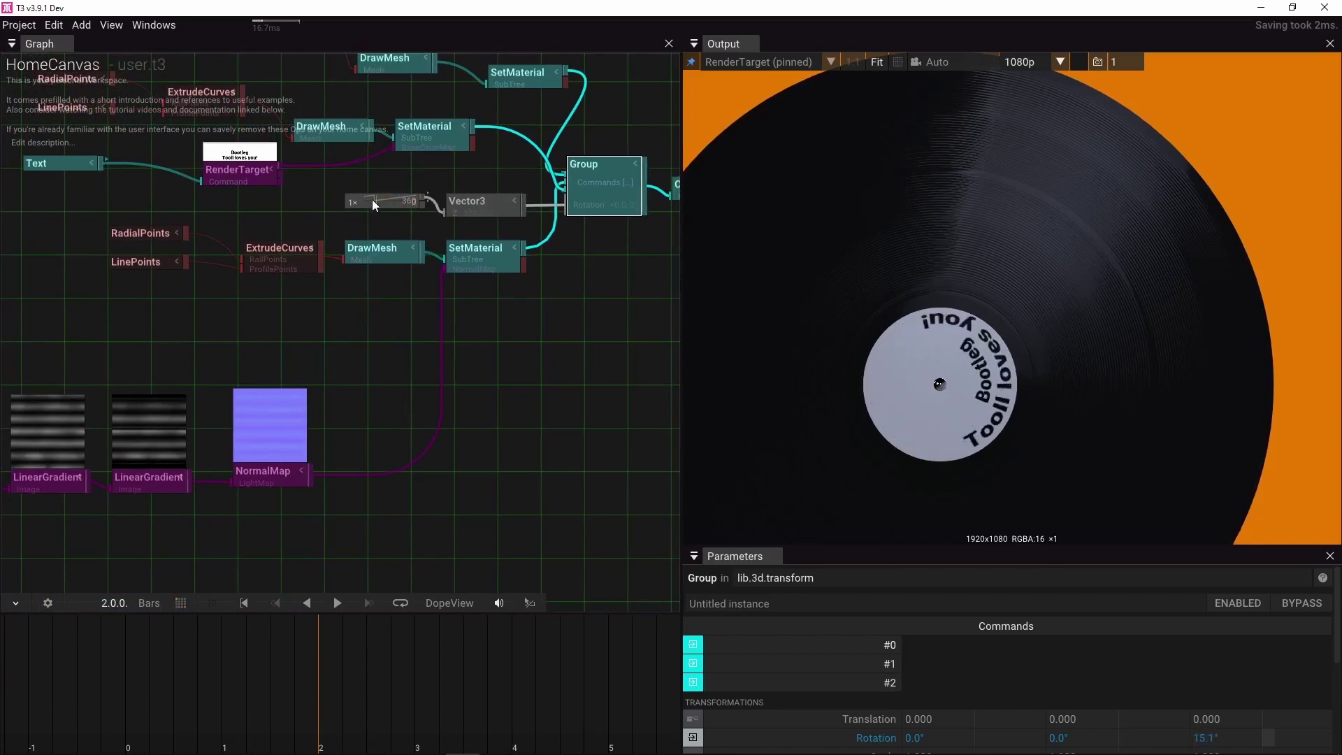
Move the Vector3 and its animation operator out of the way, and shift the record's mesh and material branch down towards its textures.
left_click_drag(484, 210, 535, 360)
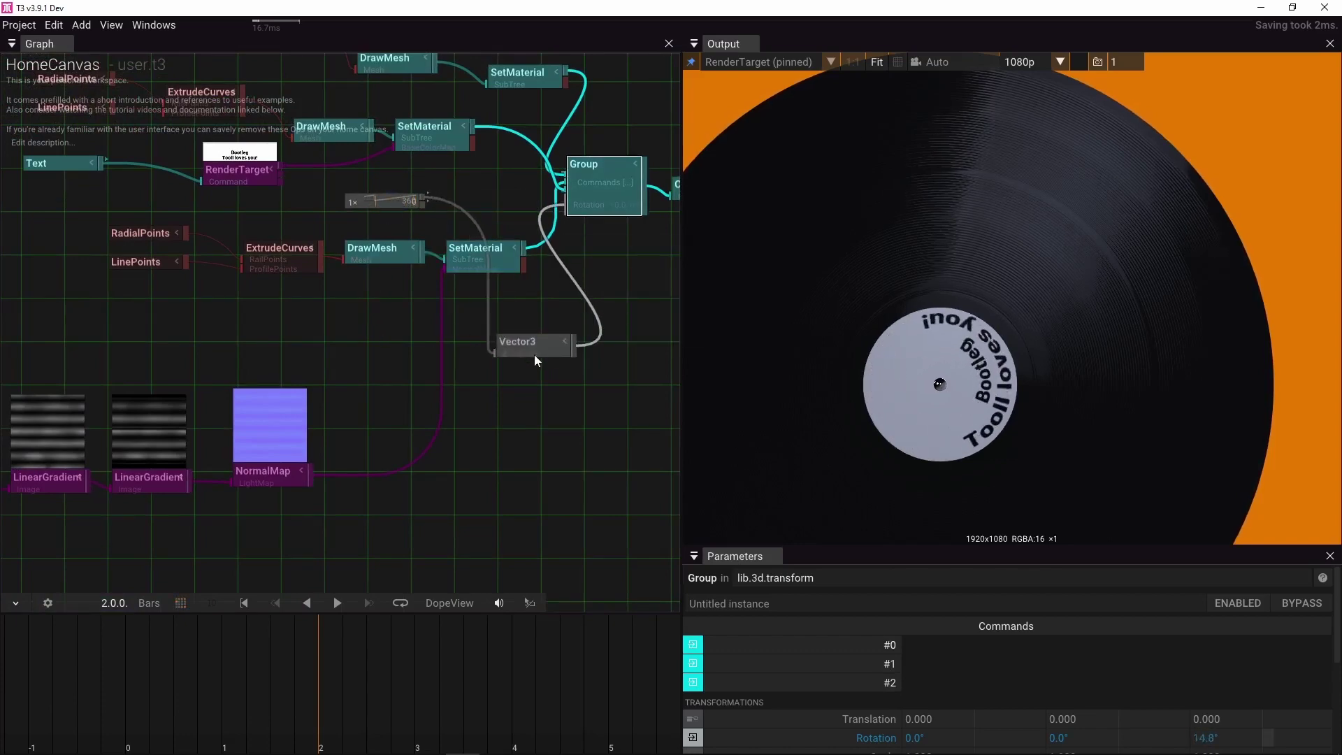
left_click_drag(418, 201, 418, 249)
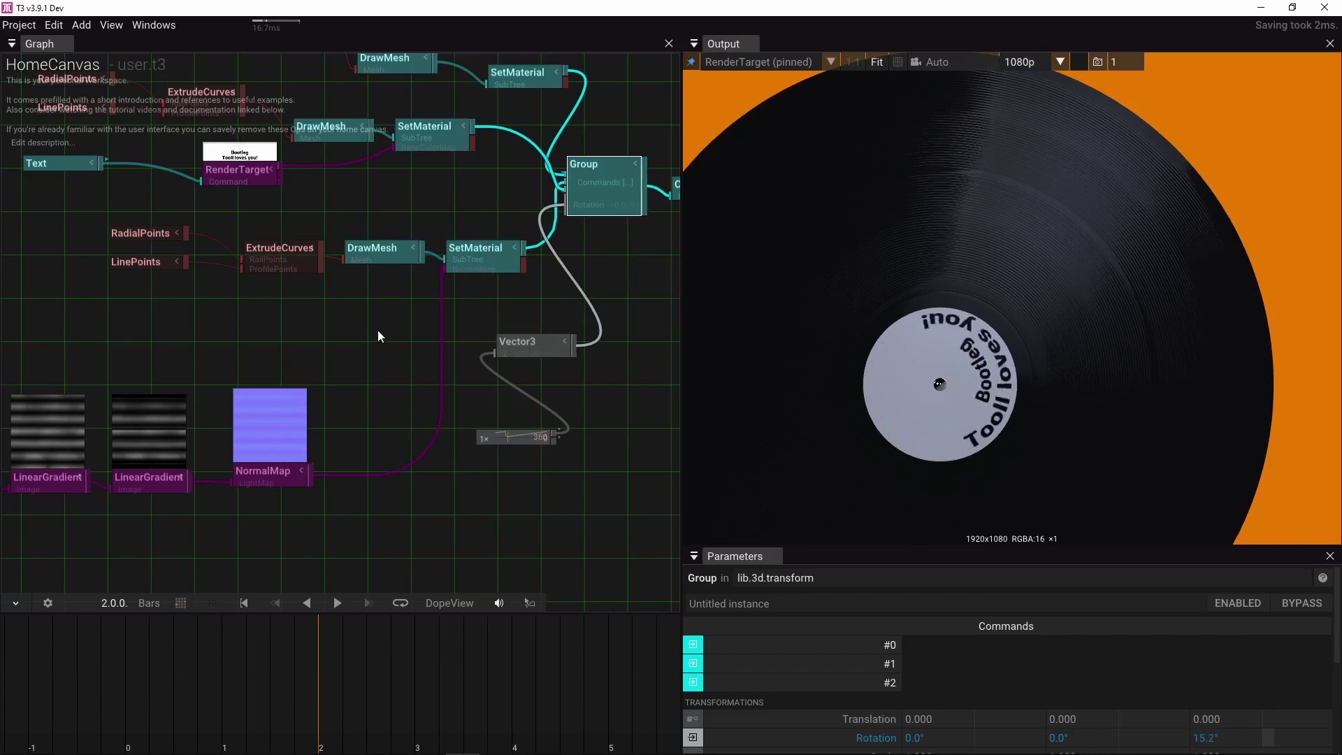
scroll(439, 301, "down", 6)
left_click_drag(393, 243, 613, 288)
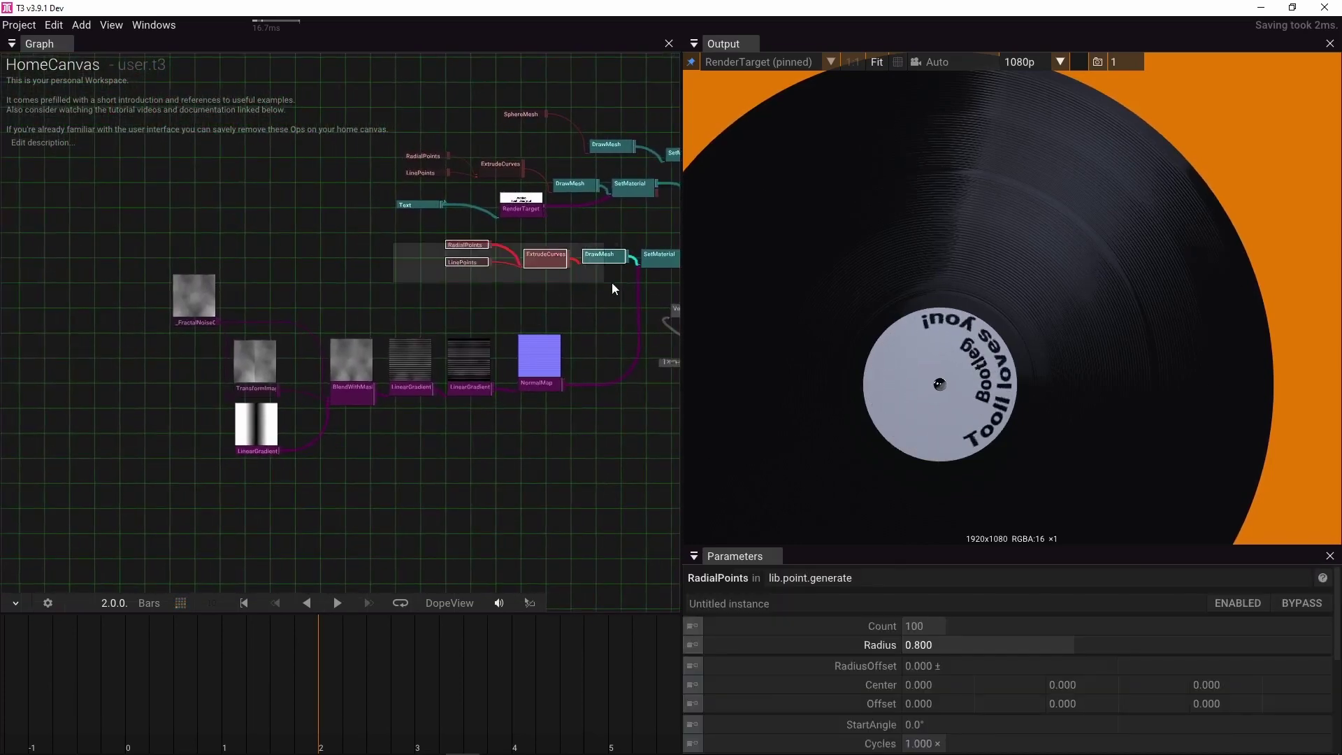
left_click(538, 282)
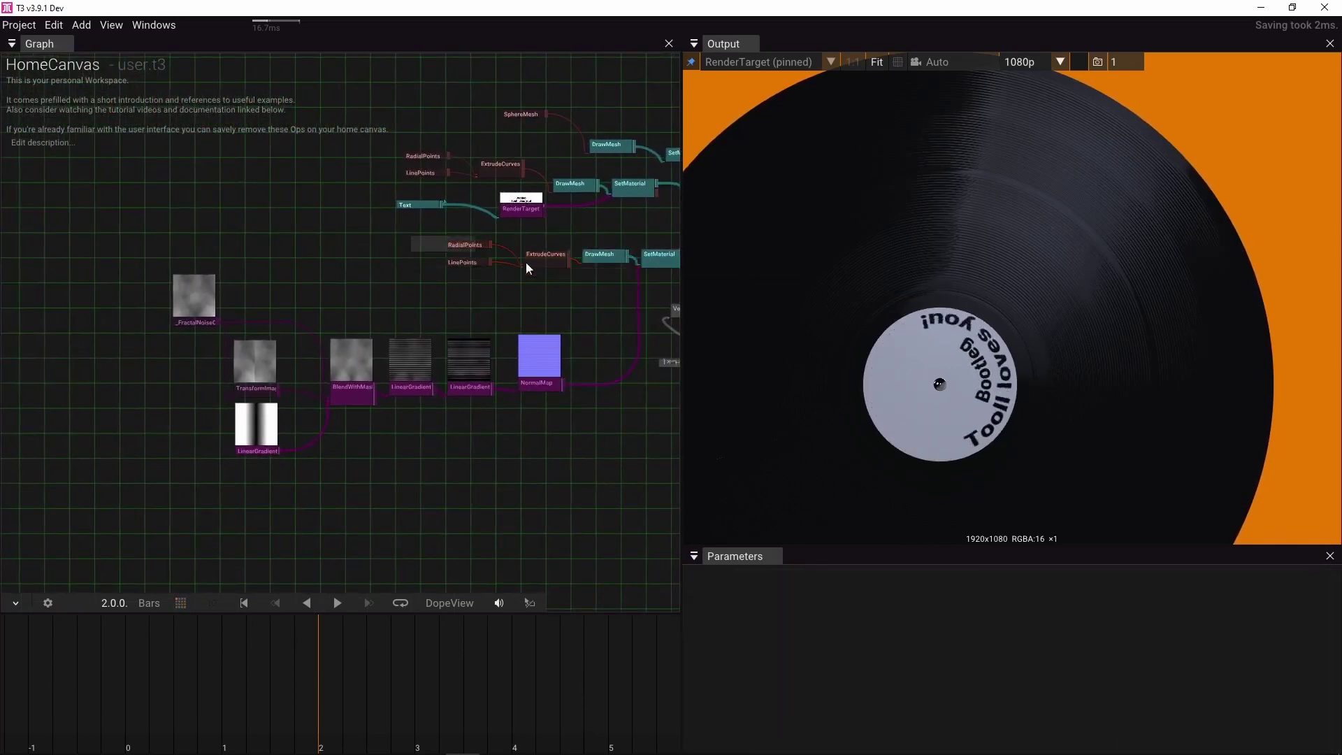
left_click_drag(525, 265, 582, 313)
left_click_drag(606, 268, 314, 274)
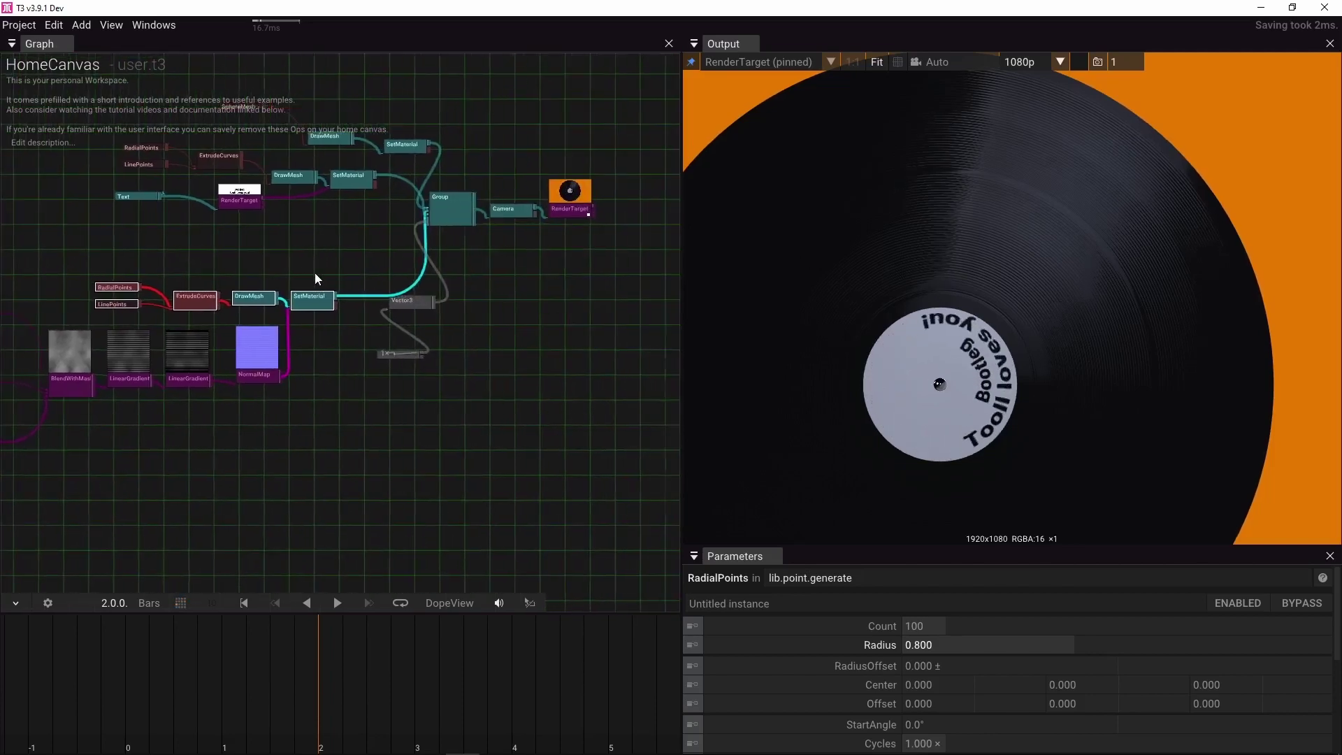
Place the Vector3 and its animation operator between the label branch and the record branch, beside the Group.
mouse_move(409, 332)
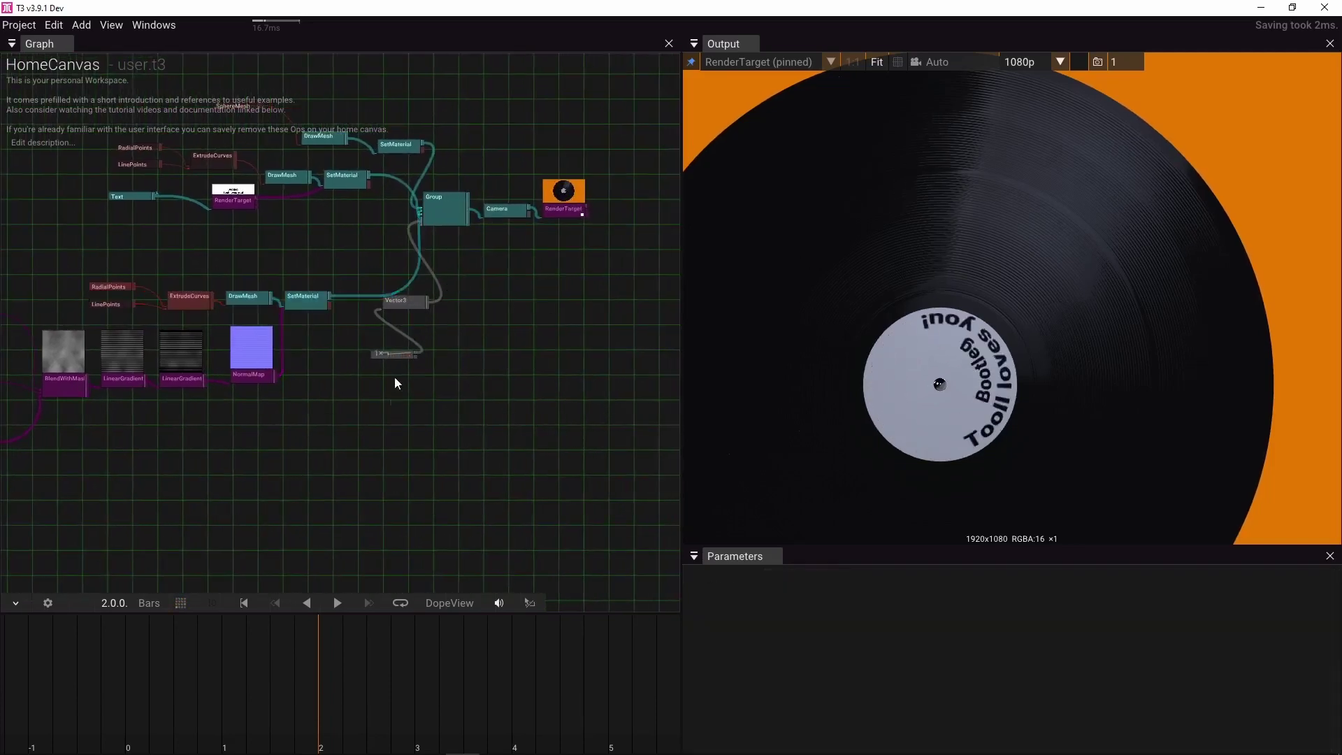
left_click_drag(396, 380, 329, 263)
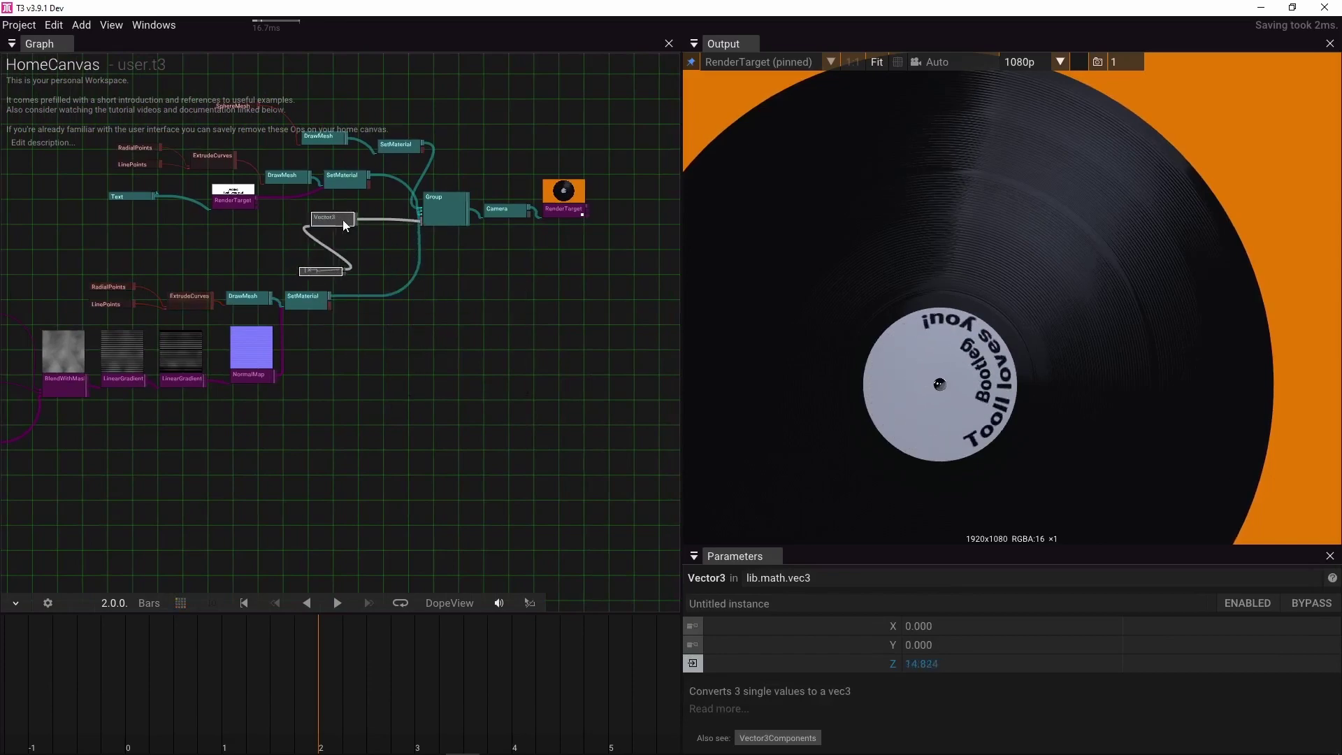
left_click(279, 249)
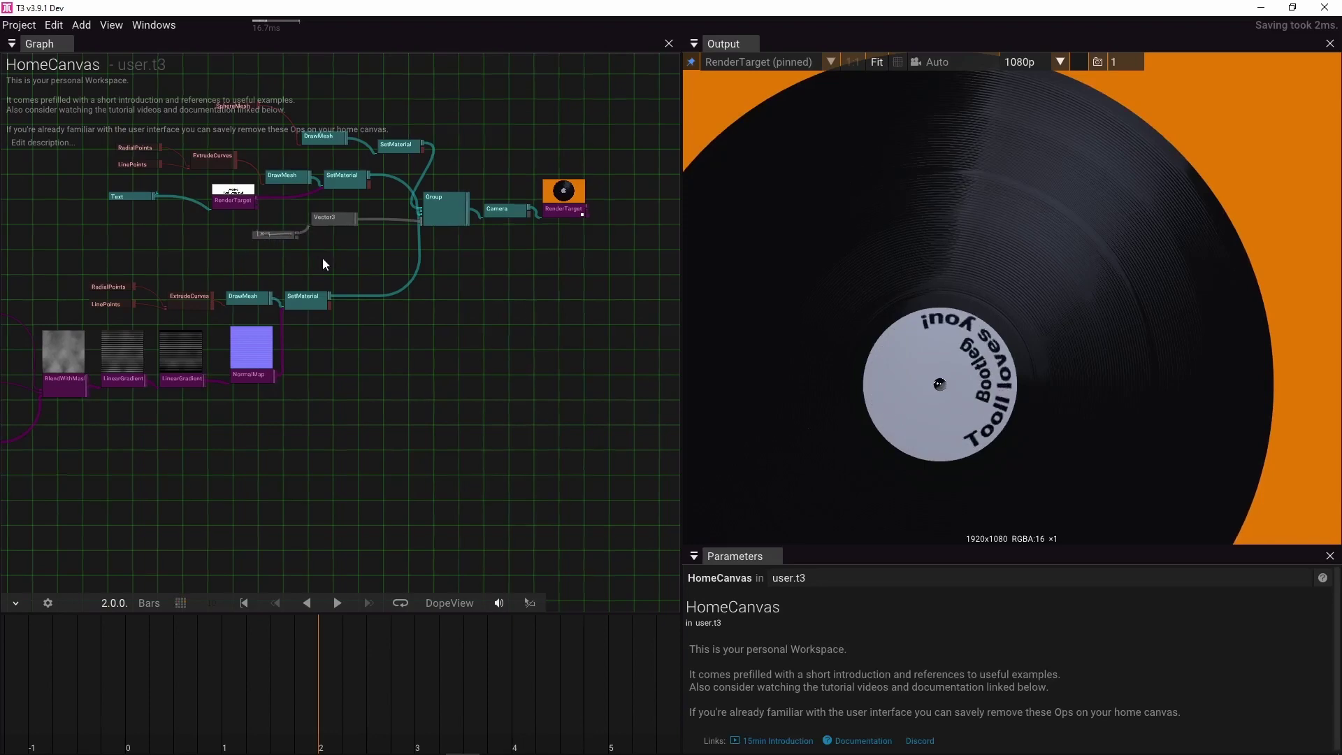
Move the sphere's SphereMesh, DrawMesh and SetMaterial above the label branch and line them up in a row.
left_click_drag(322, 257, 456, 354)
left_click_drag(331, 161, 526, 248)
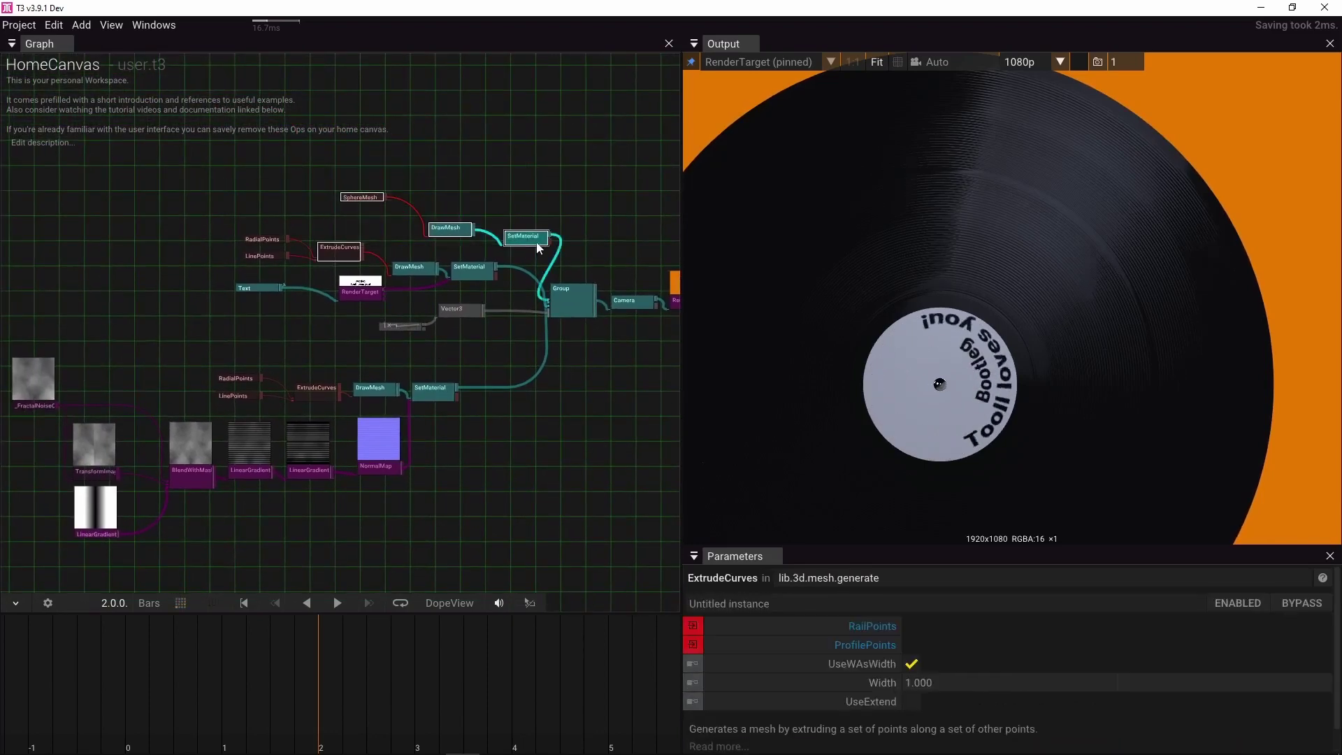
left_click(508, 196)
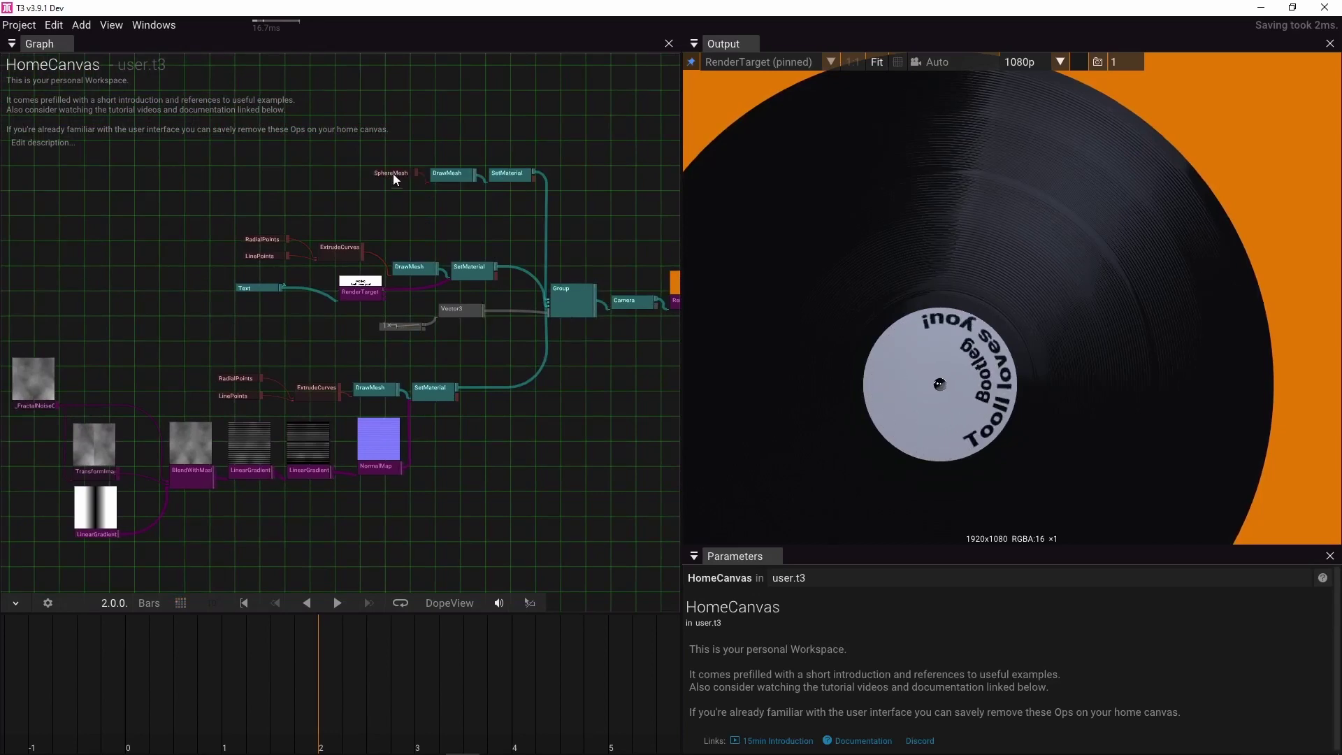
Move the label branch's ExtrudeCurves, RadialPoints and LinePoints closer to its DrawMesh.
scroll(339, 269, "up", 3)
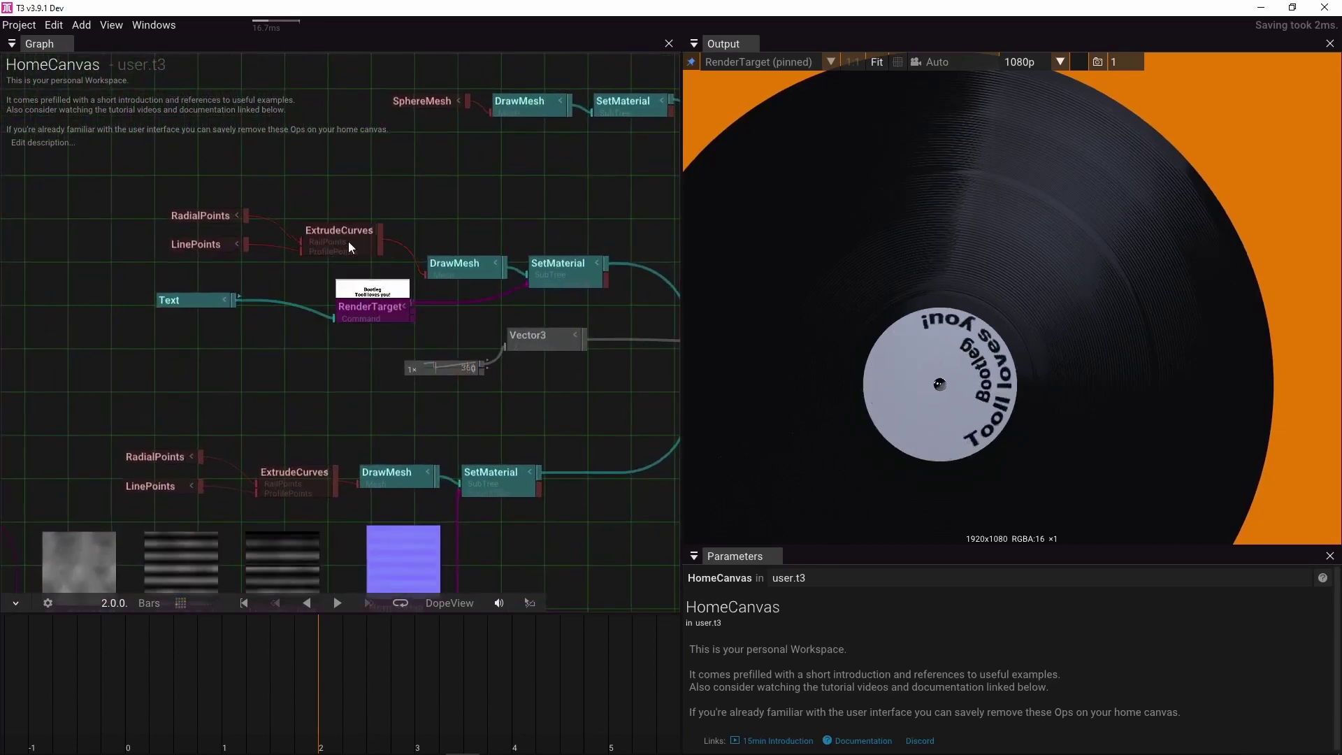
left_click_drag(329, 237, 365, 249)
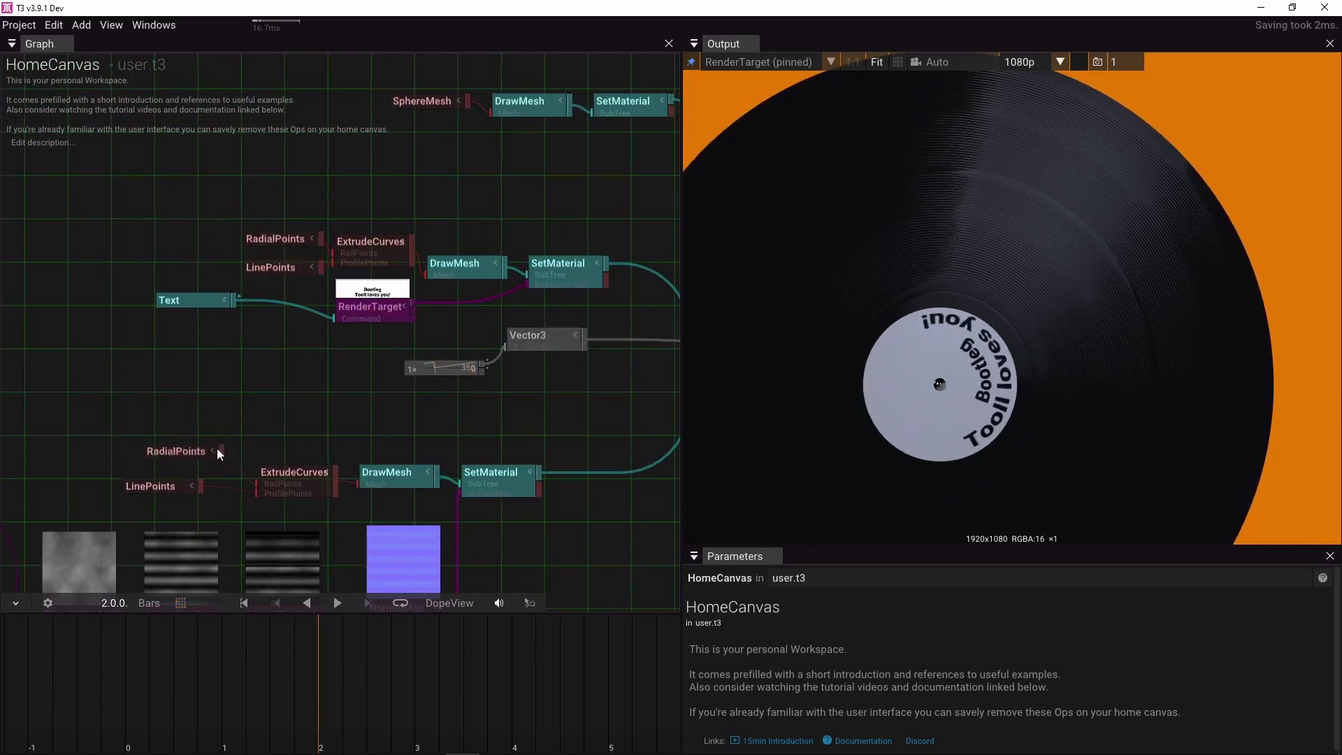
Move the record branch's RadialPoints and LinePoints next to its ExtrudeCurves and line them up with it.
left_click_drag(225, 459, 223, 488)
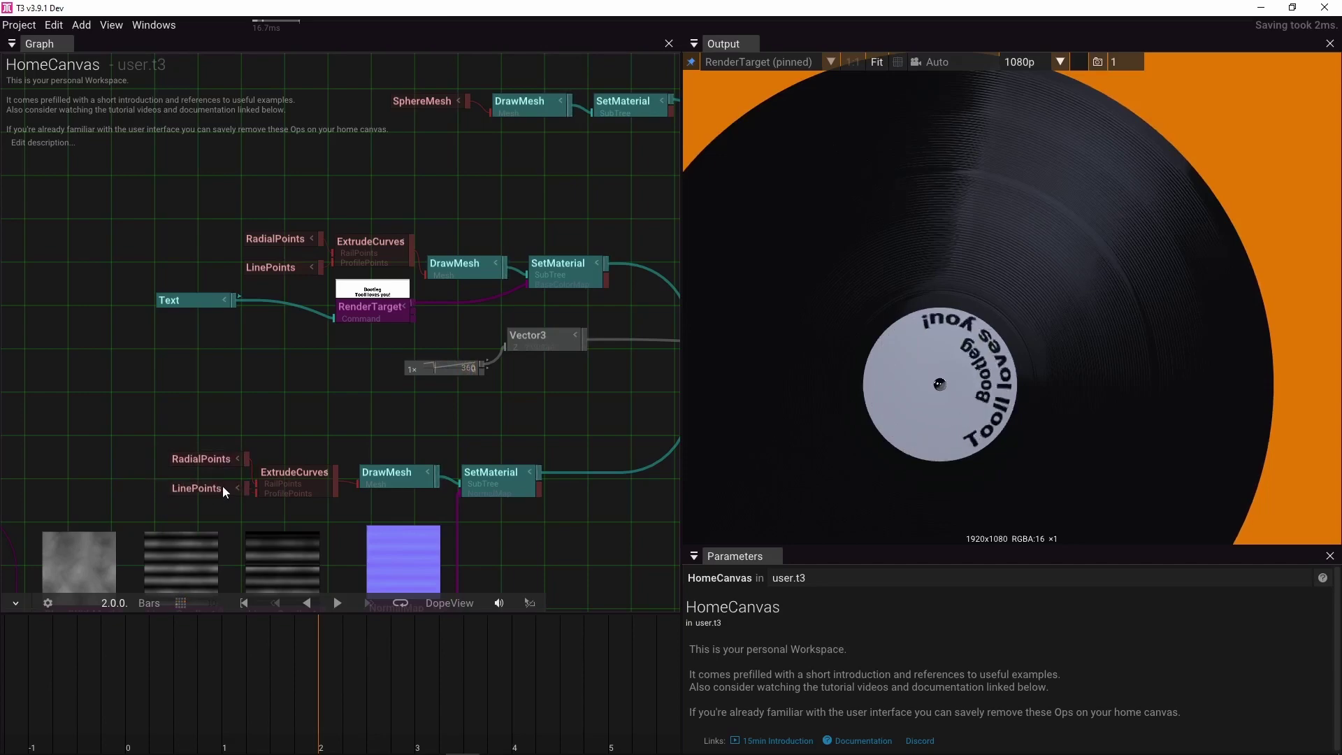
left_click_drag(173, 440, 217, 502)
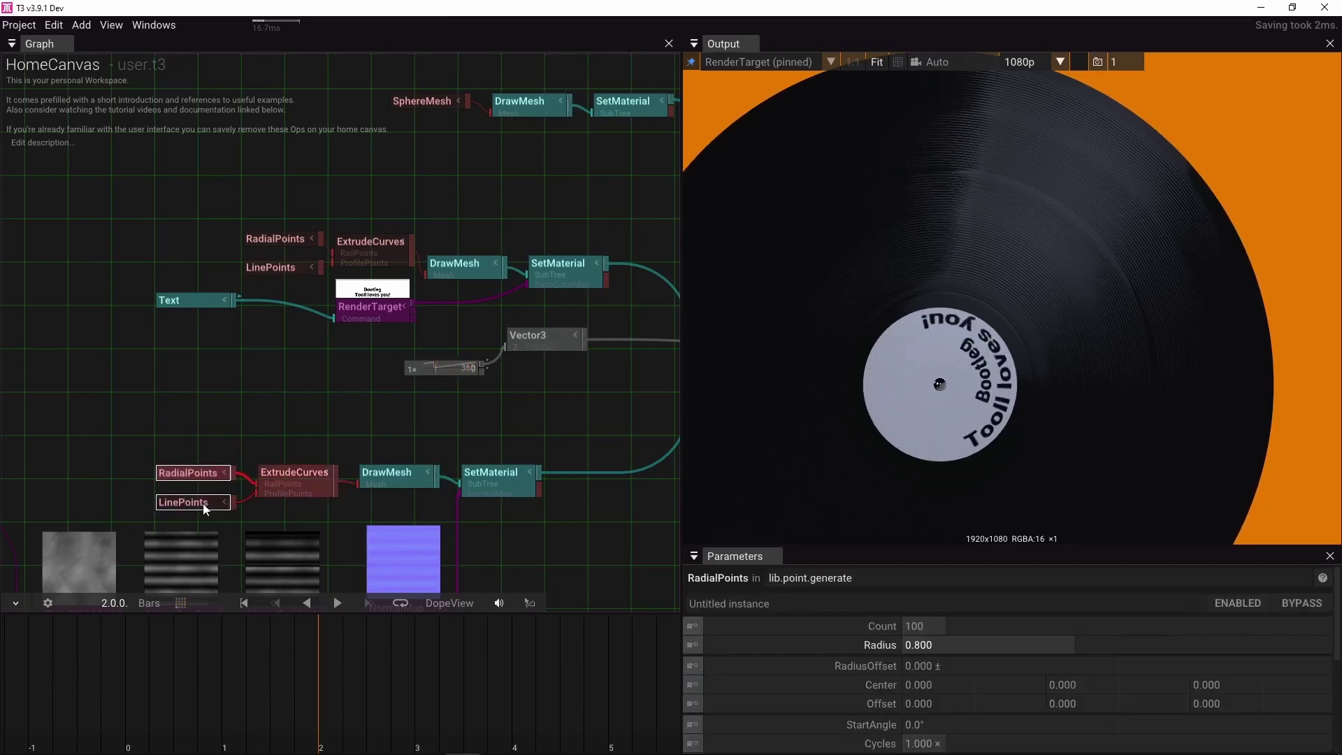
Align the animation operator beside the Vector3 and move both out of the way, below the Group.
left_click_drag(403, 450, 307, 400)
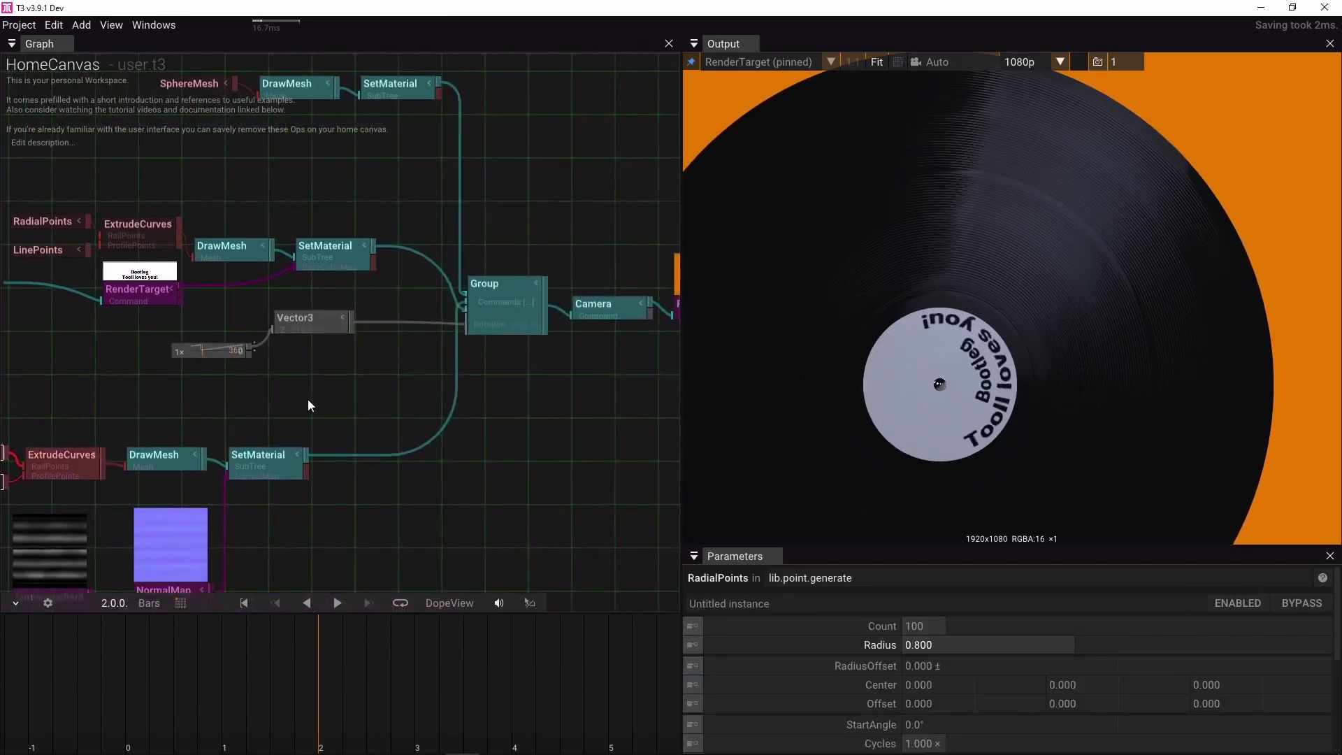
scroll(438, 505, "down", 4)
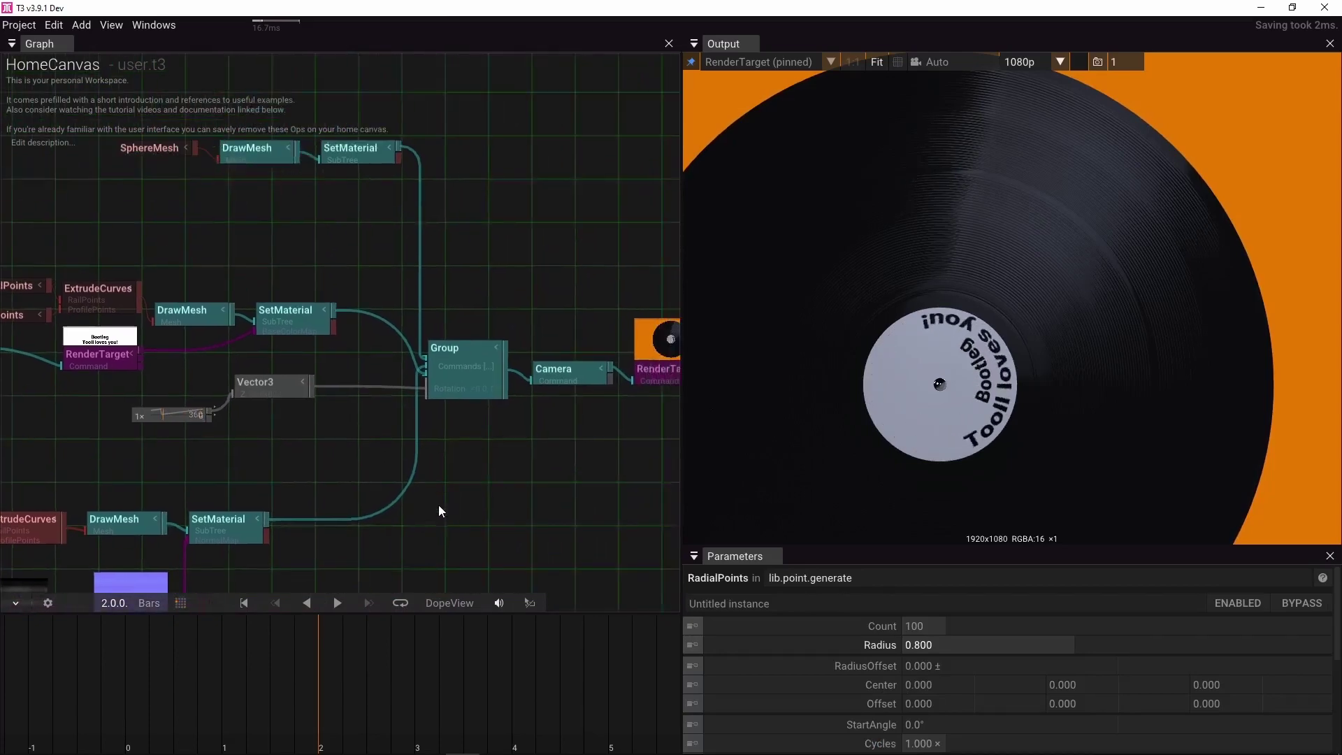
left_click_drag(509, 439, 519, 419)
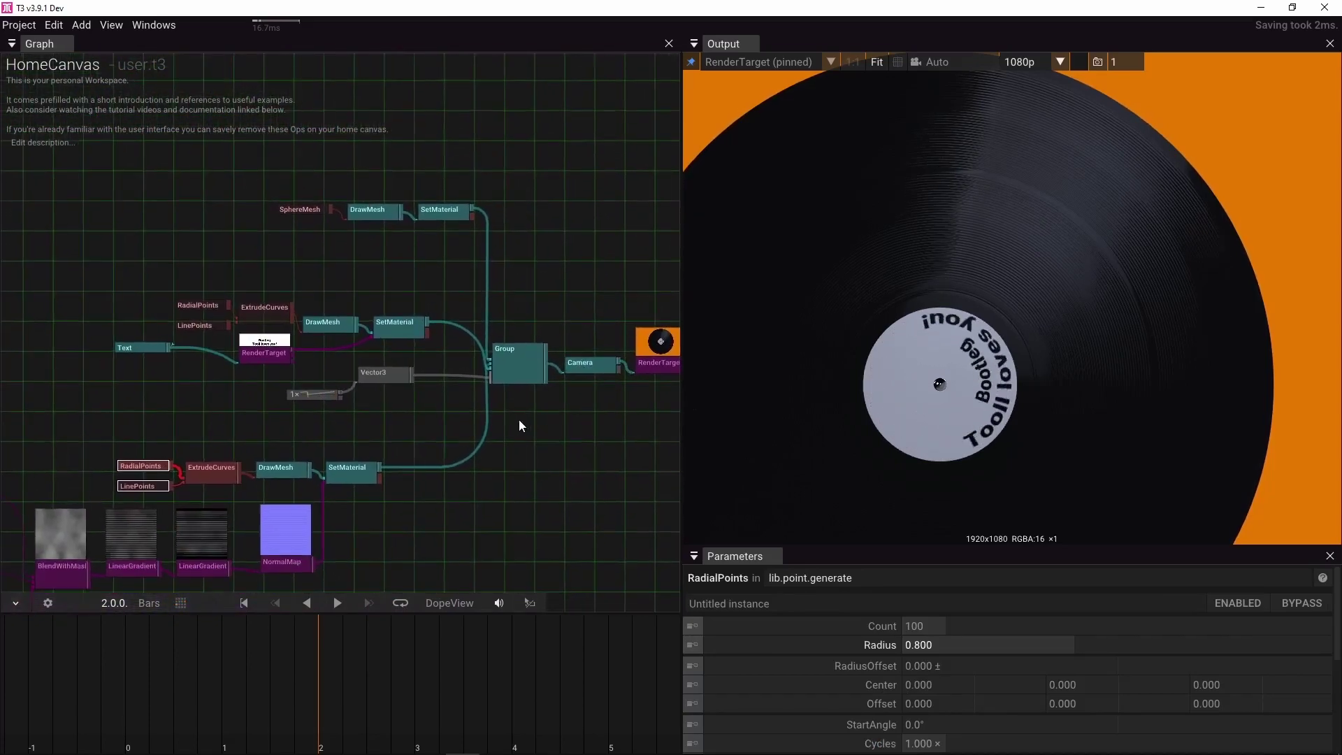
scroll(498, 443, "up", 3)
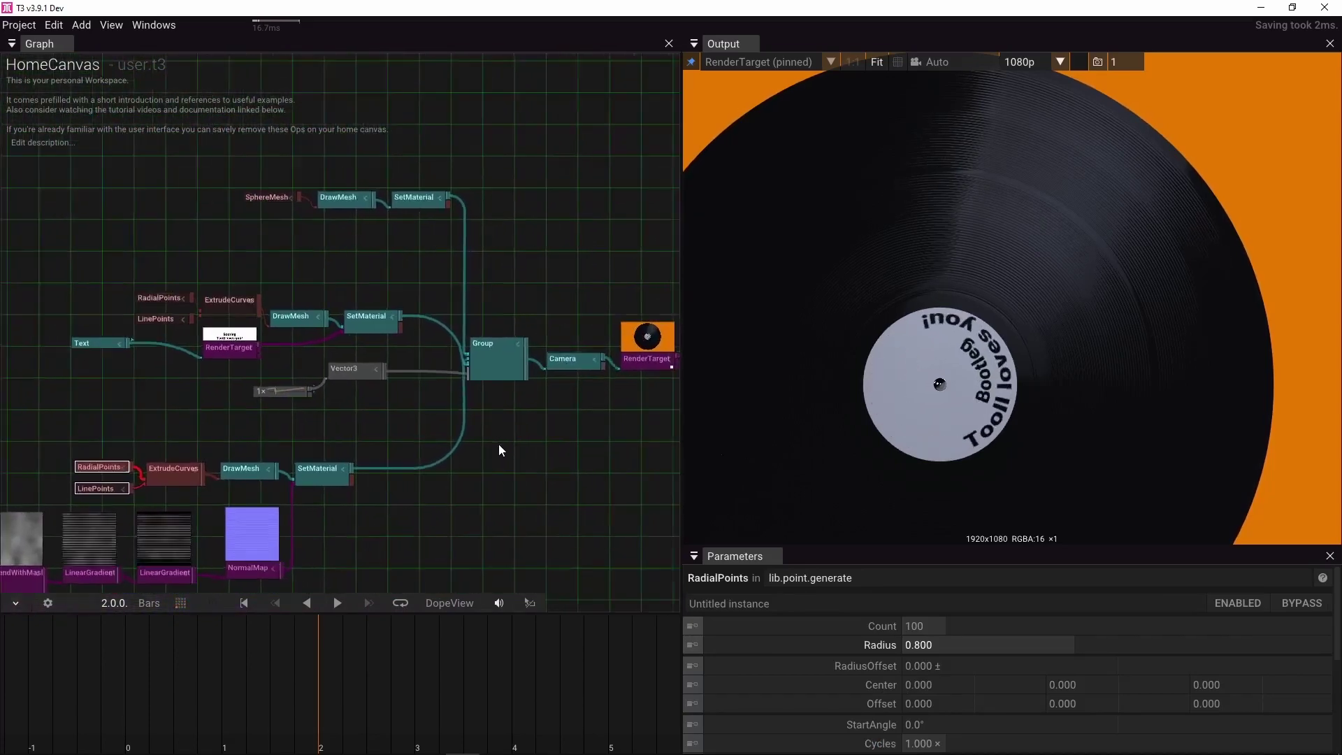
left_click_drag(303, 367, 312, 393)
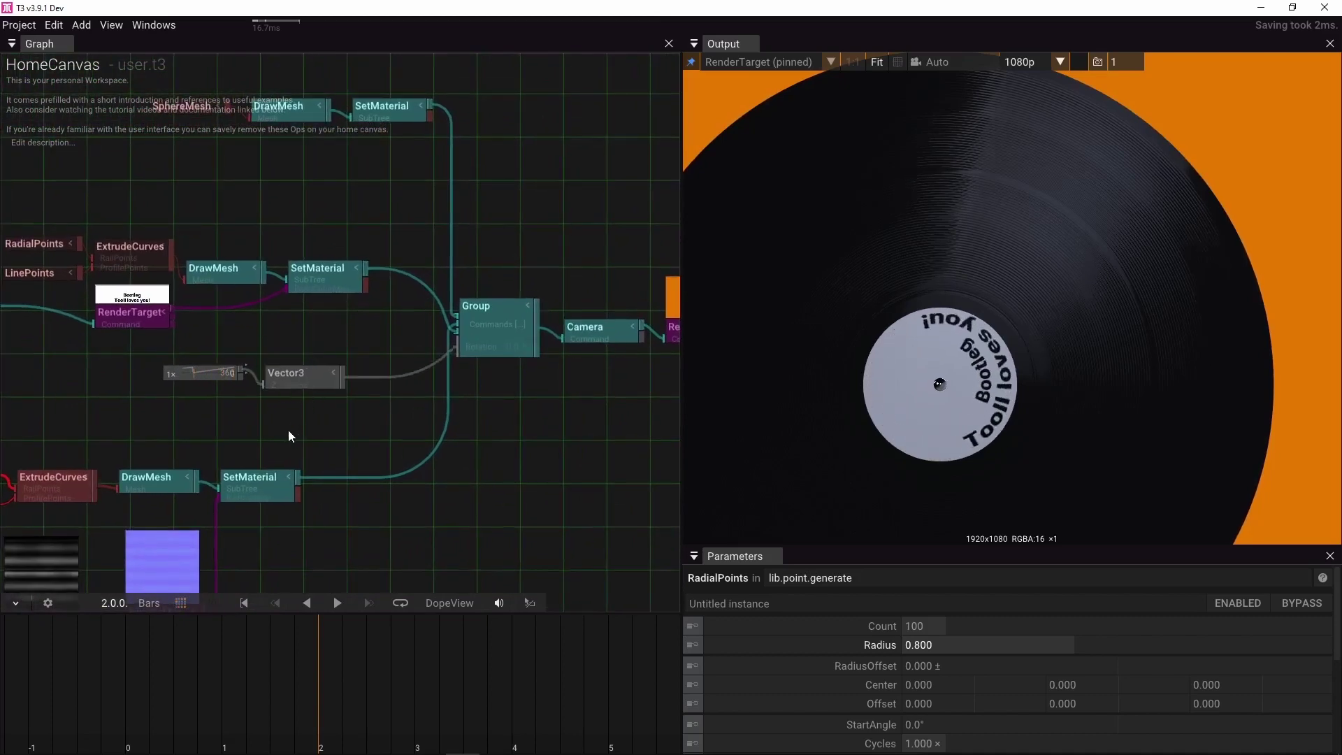
left_click_drag(205, 414, 480, 538)
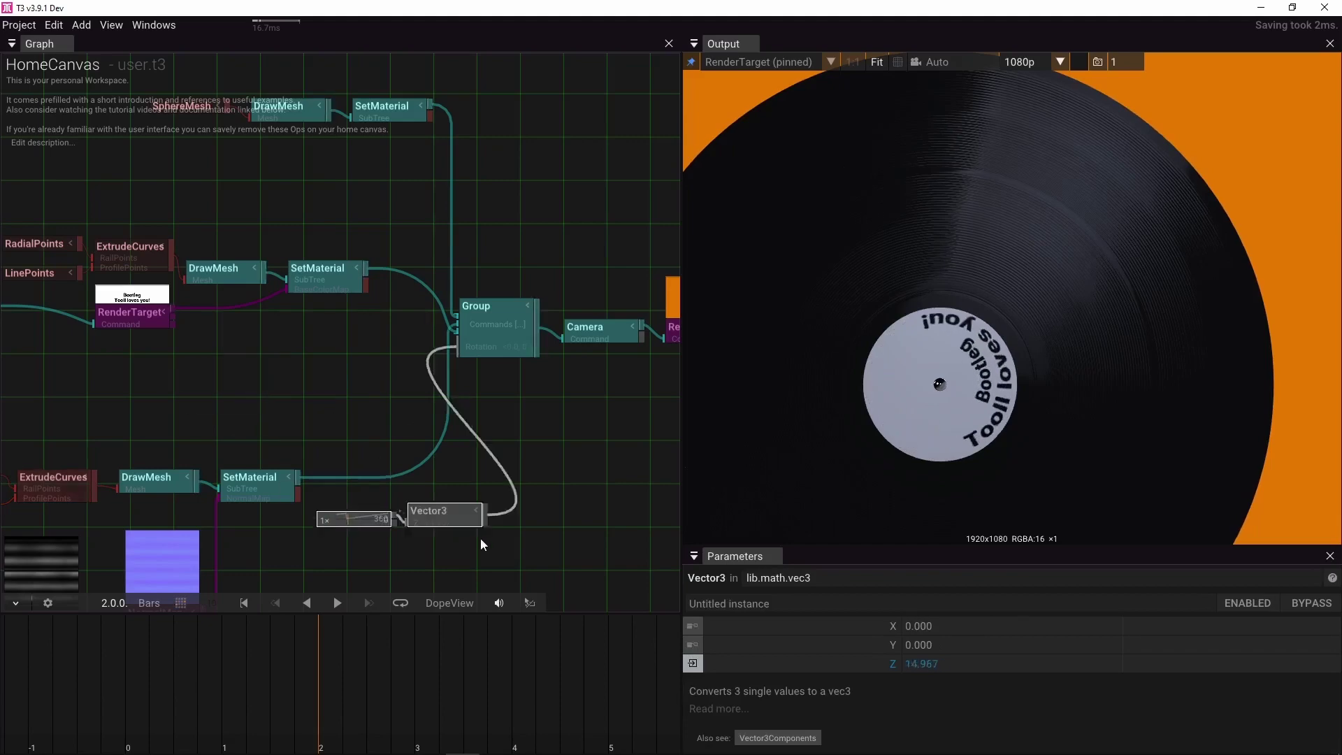
Select the record's mesh and material branch with all its textures and move it up beneath the label branch.
scroll(538, 279, "down", 4)
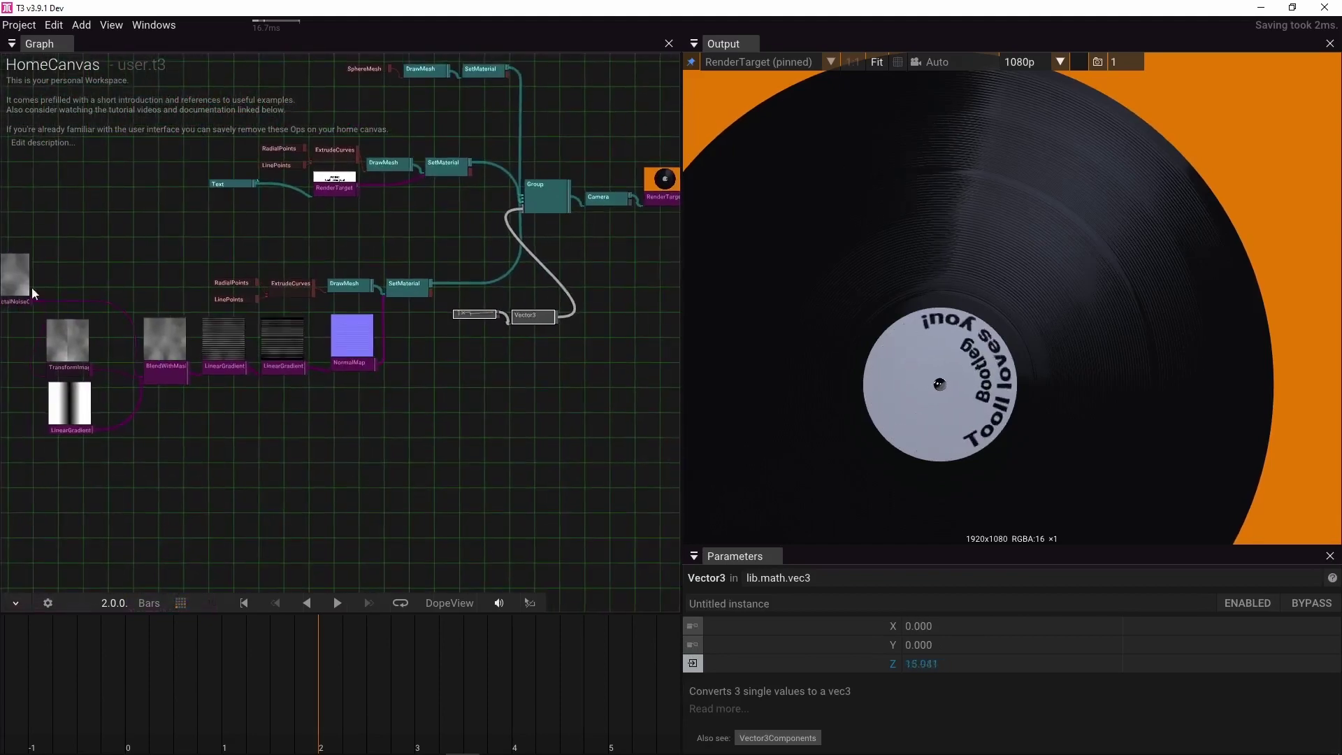
left_click_drag(31, 287, 186, 270)
left_click_drag(110, 235, 577, 506)
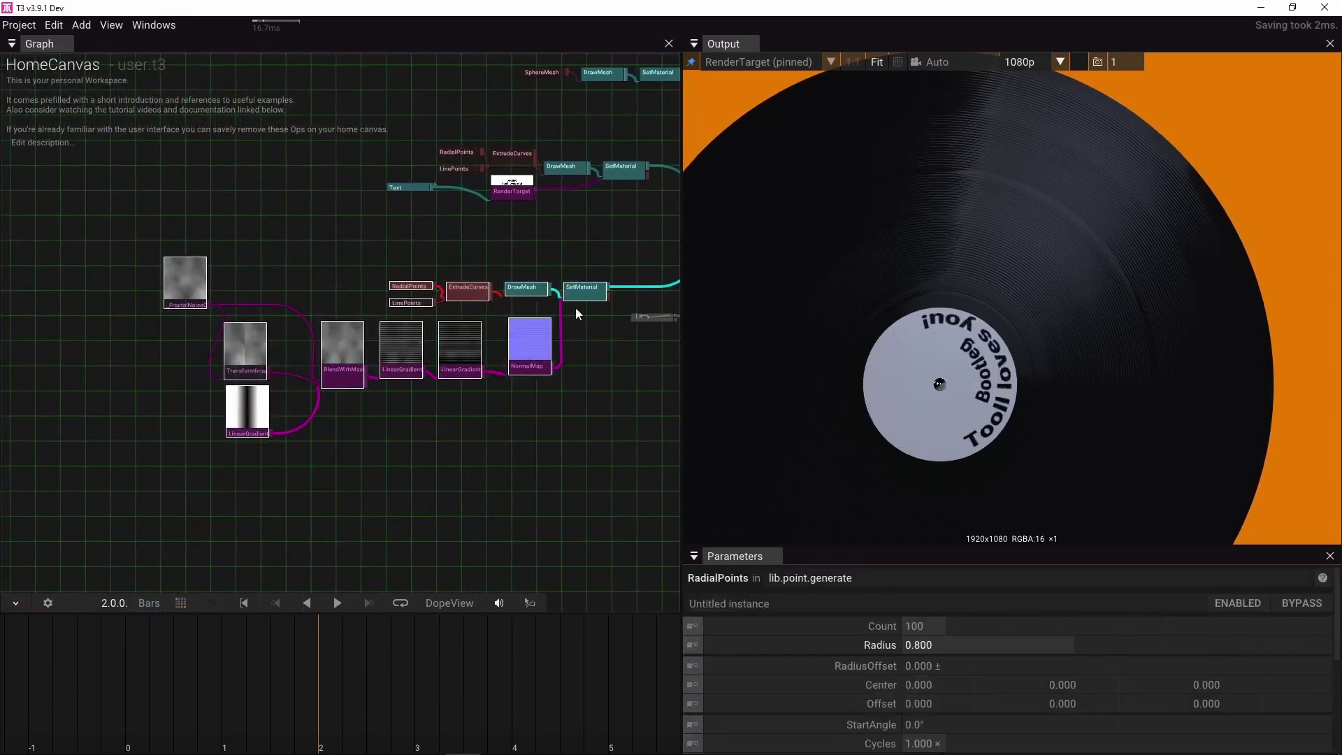
left_click_drag(576, 307, 576, 251)
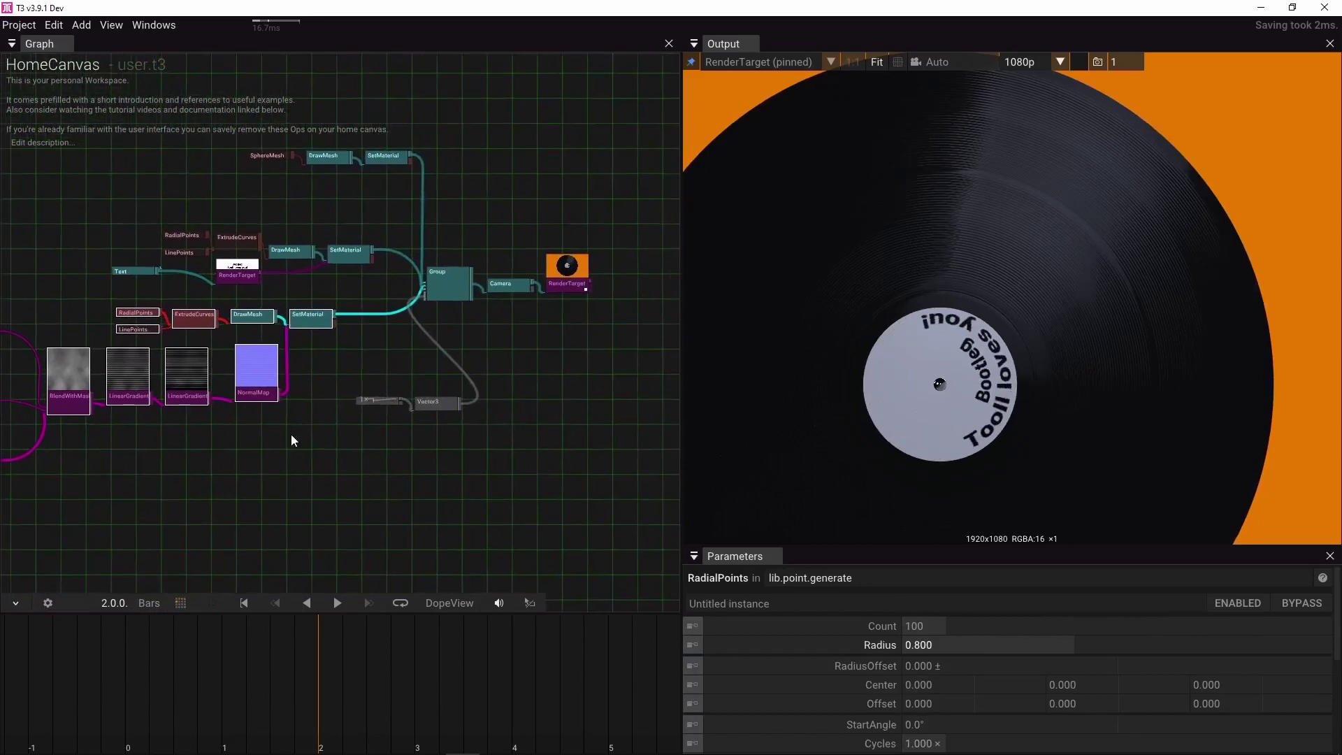
Move the Vector3 and its animation operator below the record's textures, with the animation operator slightly lower than the Vector3.
left_click_drag(402, 408, 334, 472)
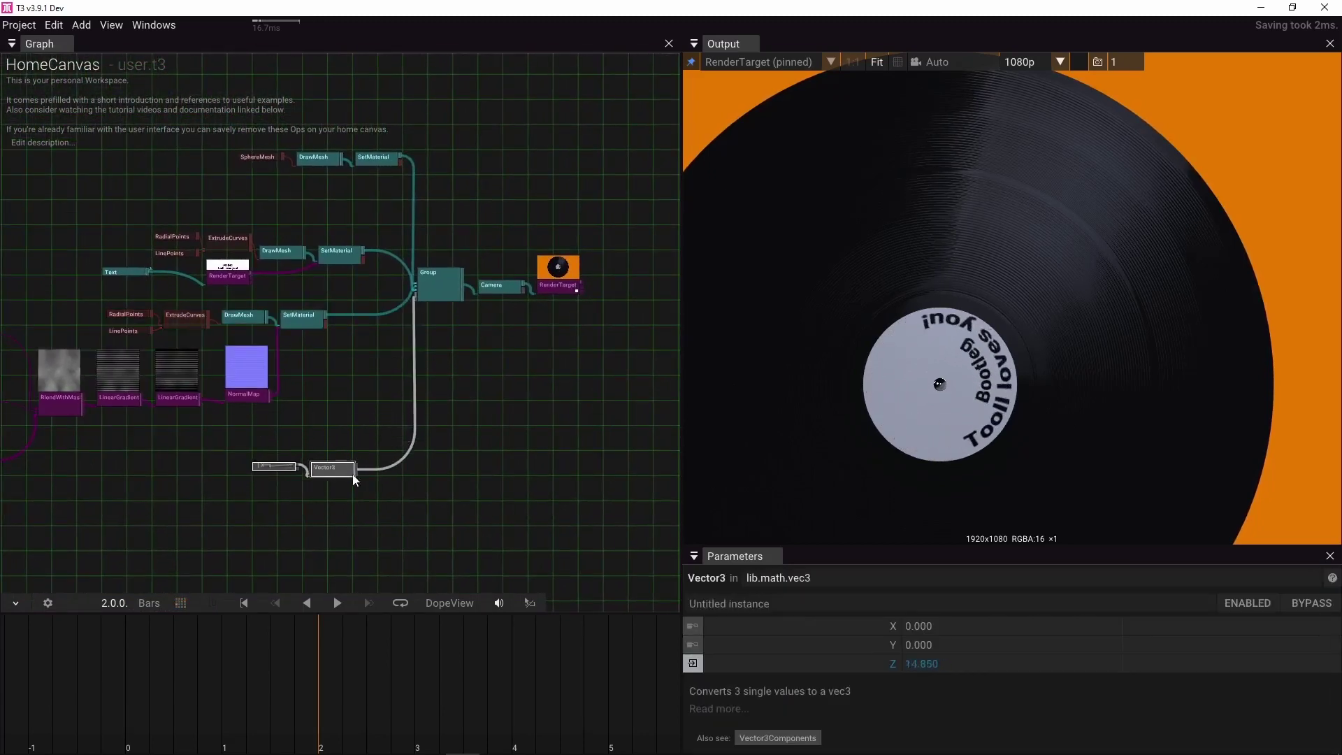
scroll(439, 493, "up", 5)
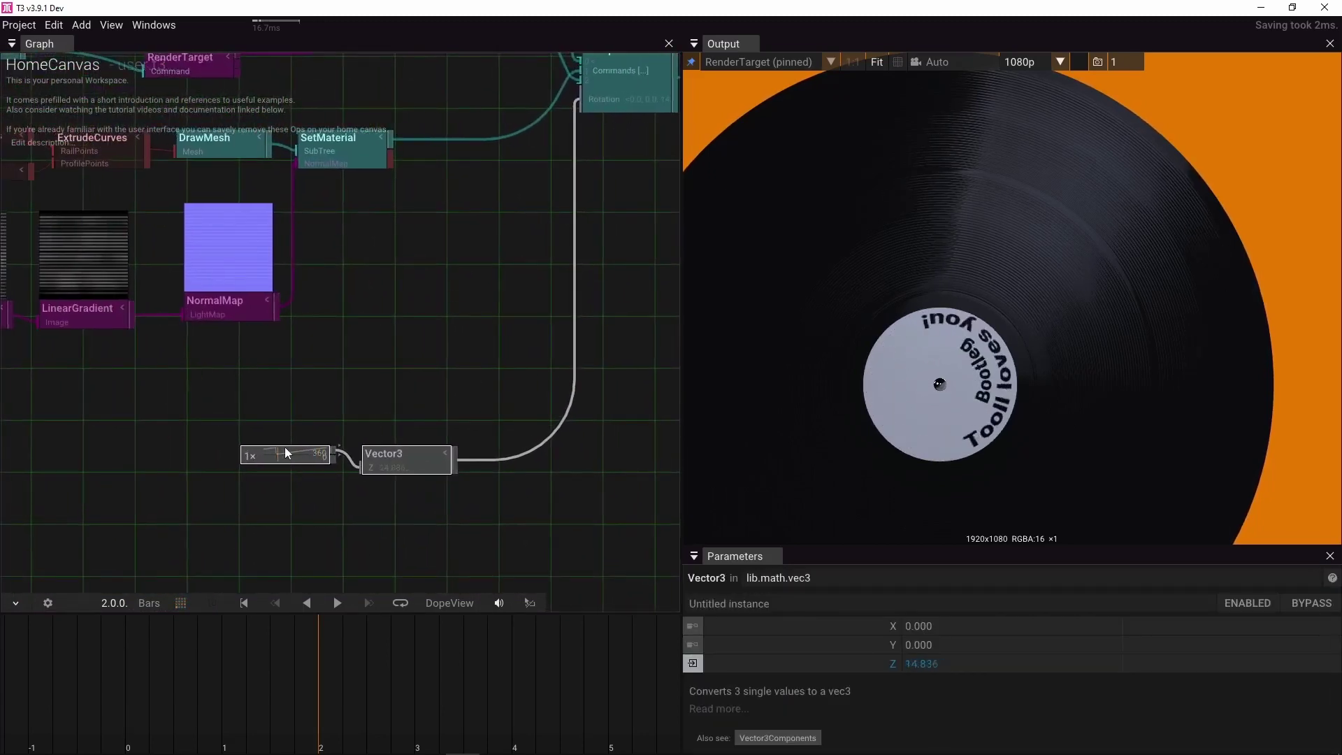
left_click_drag(284, 451, 293, 539)
left_click(288, 442)
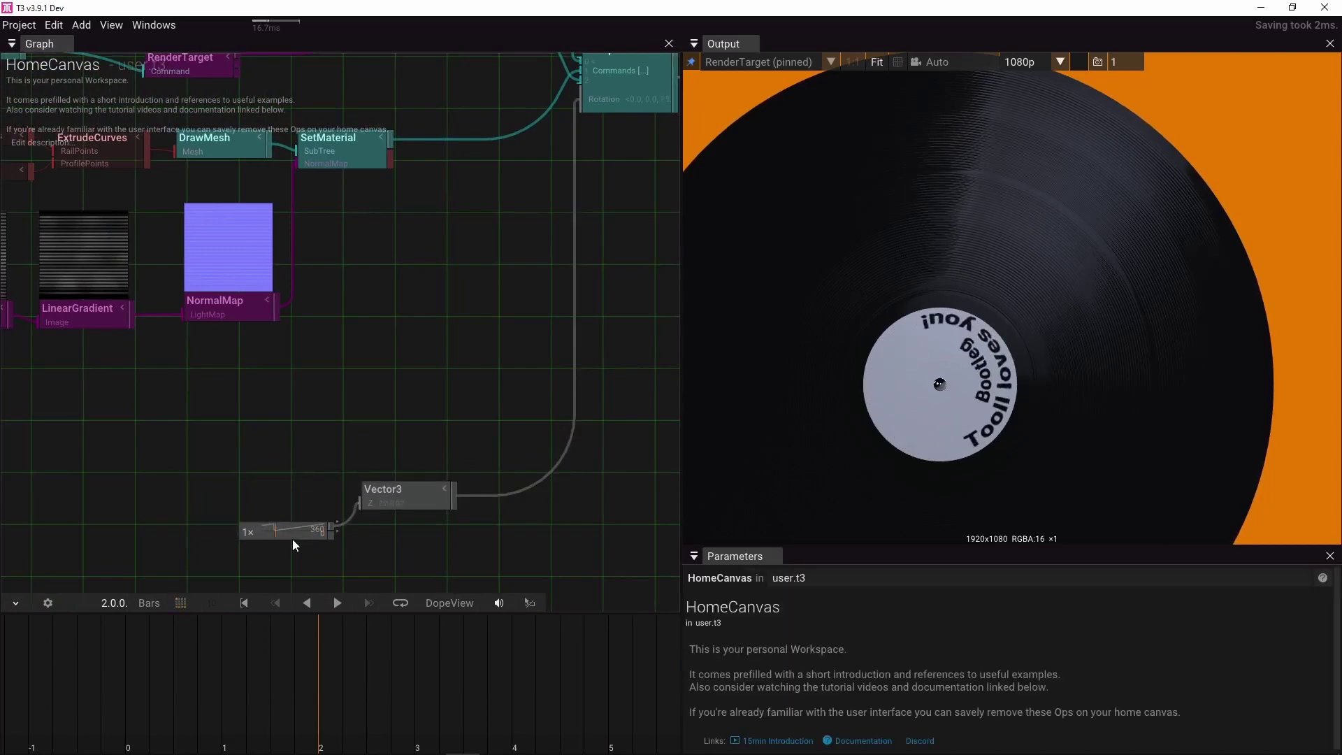
Add a PerlinNoise operator that drives the X input of the Vector3.
left_click(392, 501)
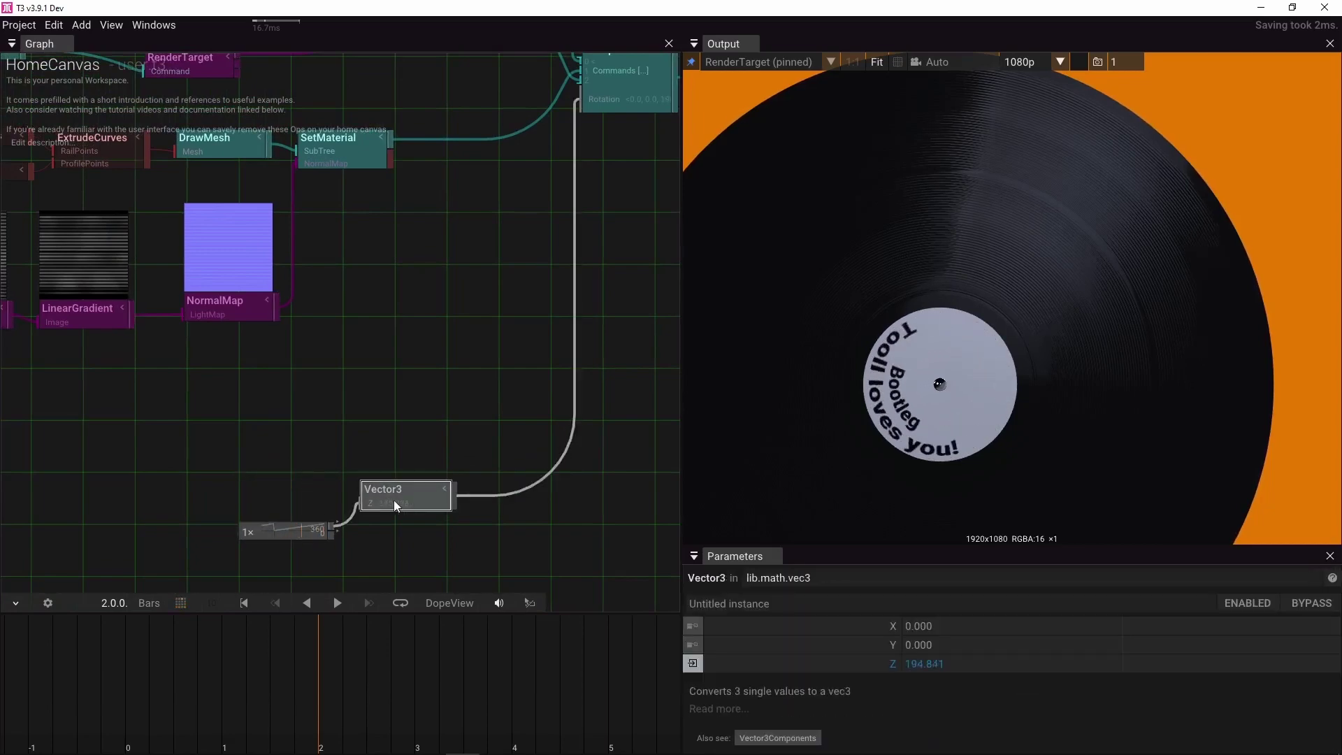
left_click(692, 626)
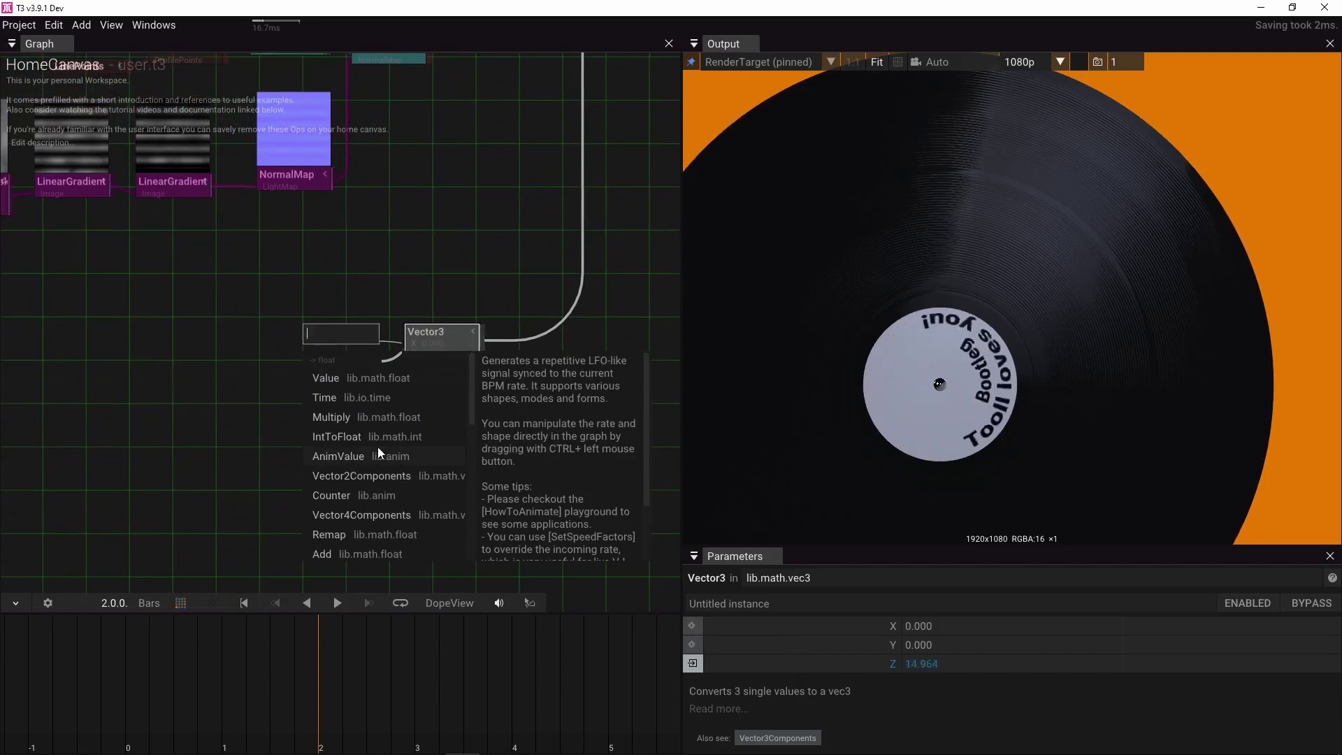
type("per")
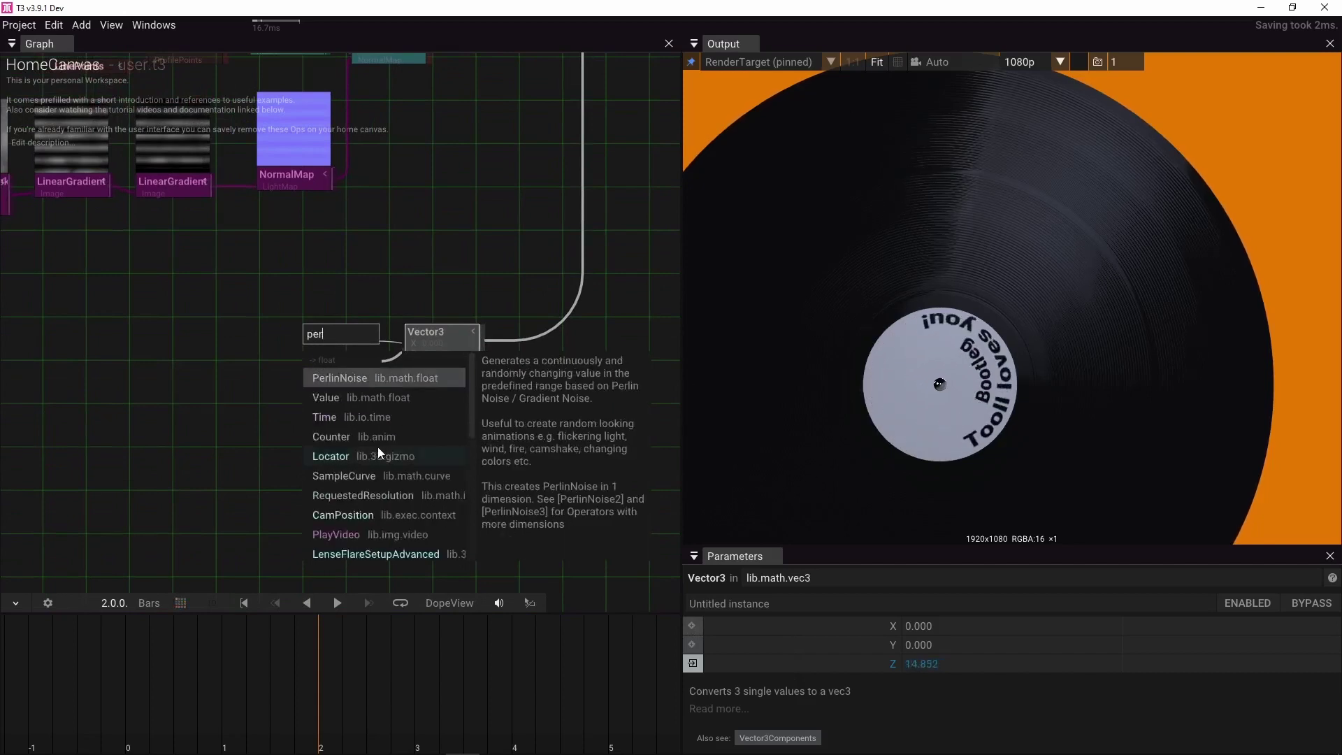
left_click(337, 377)
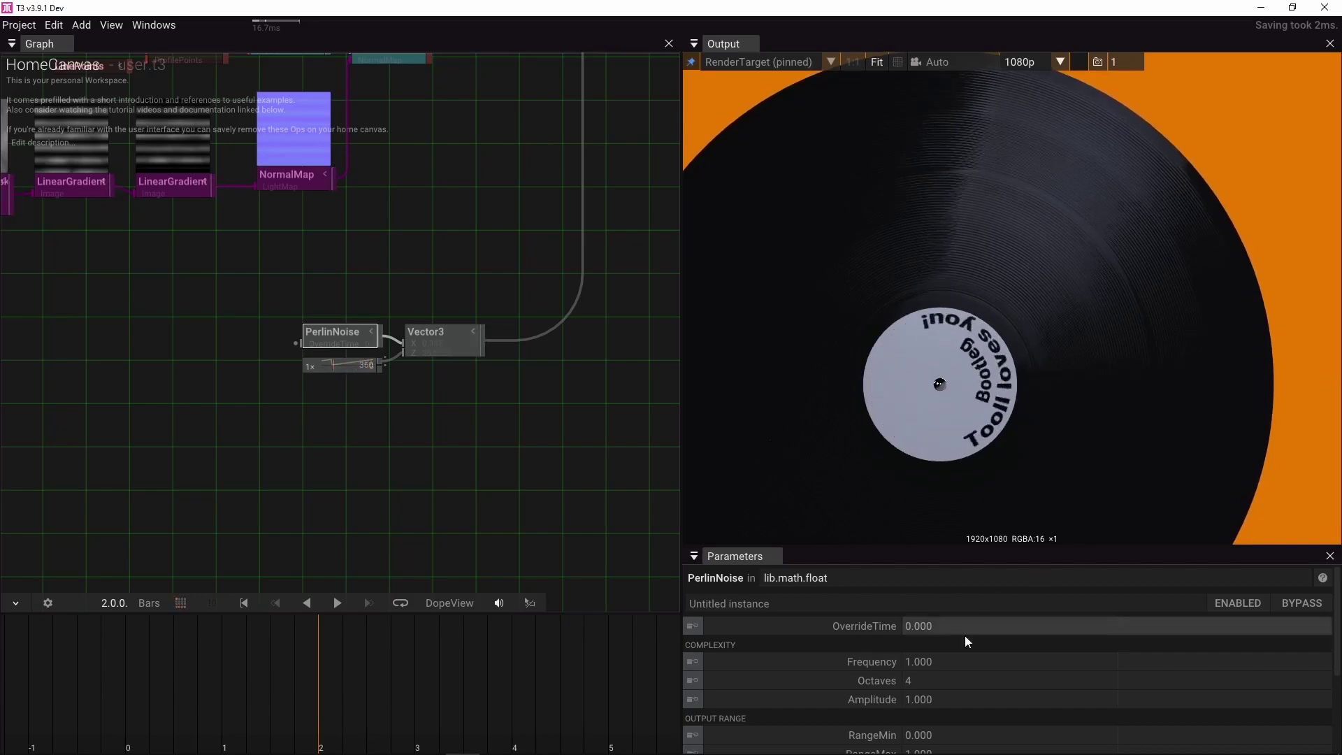
Set the PerlinNoise Amplitude to 5.
scroll(978, 678, "down", 2)
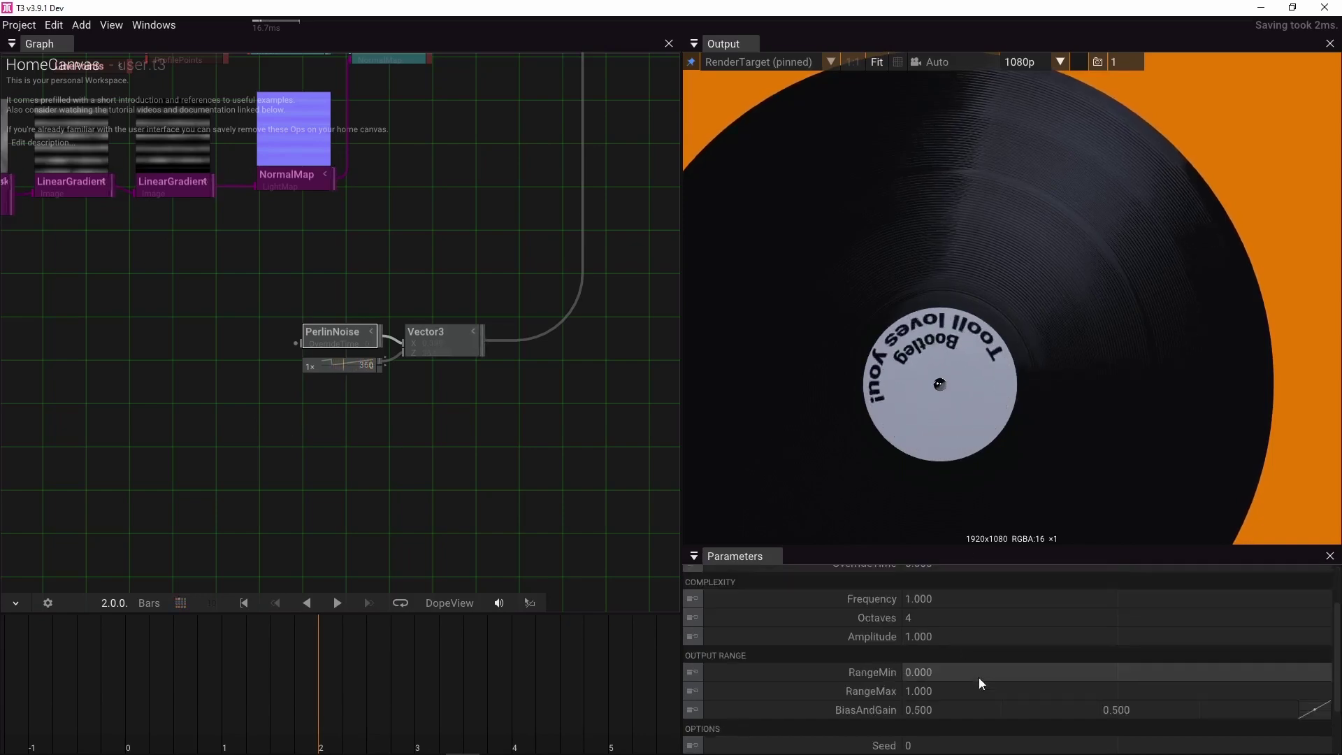
left_click(954, 635)
type("5")
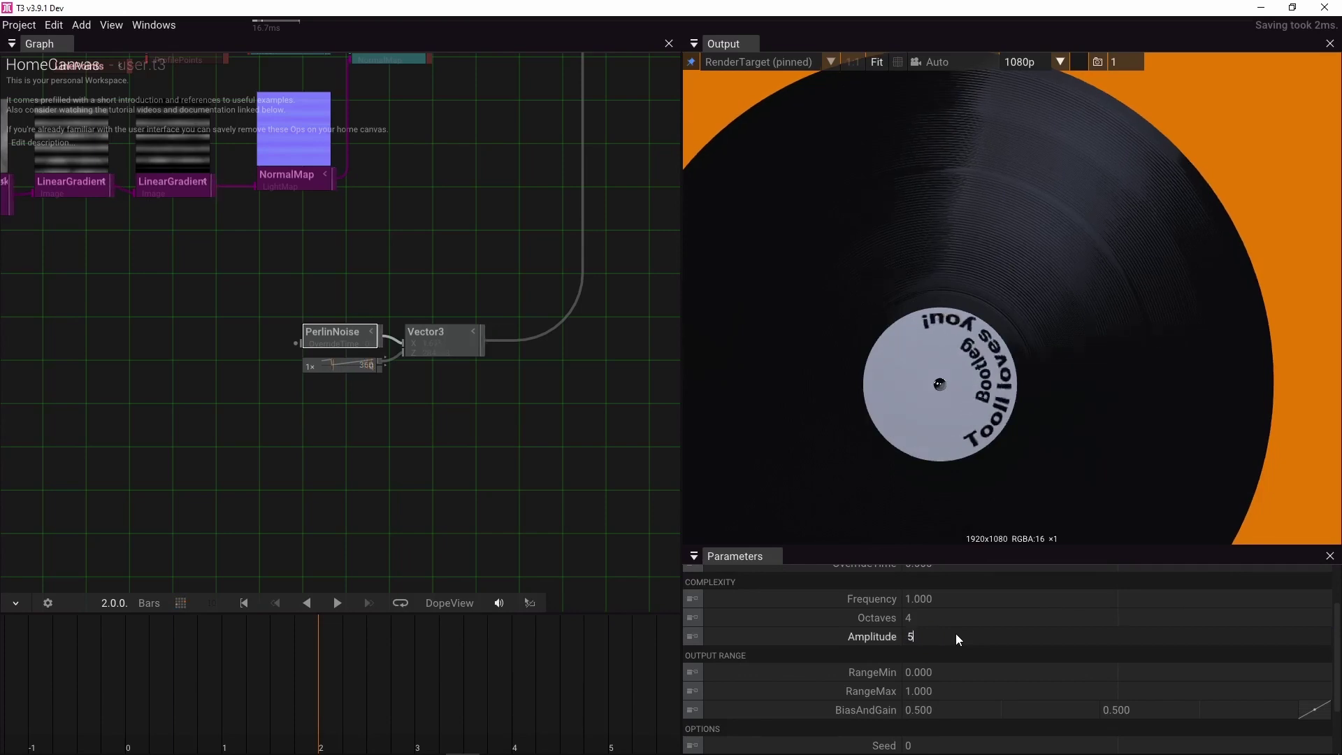
key("Return")
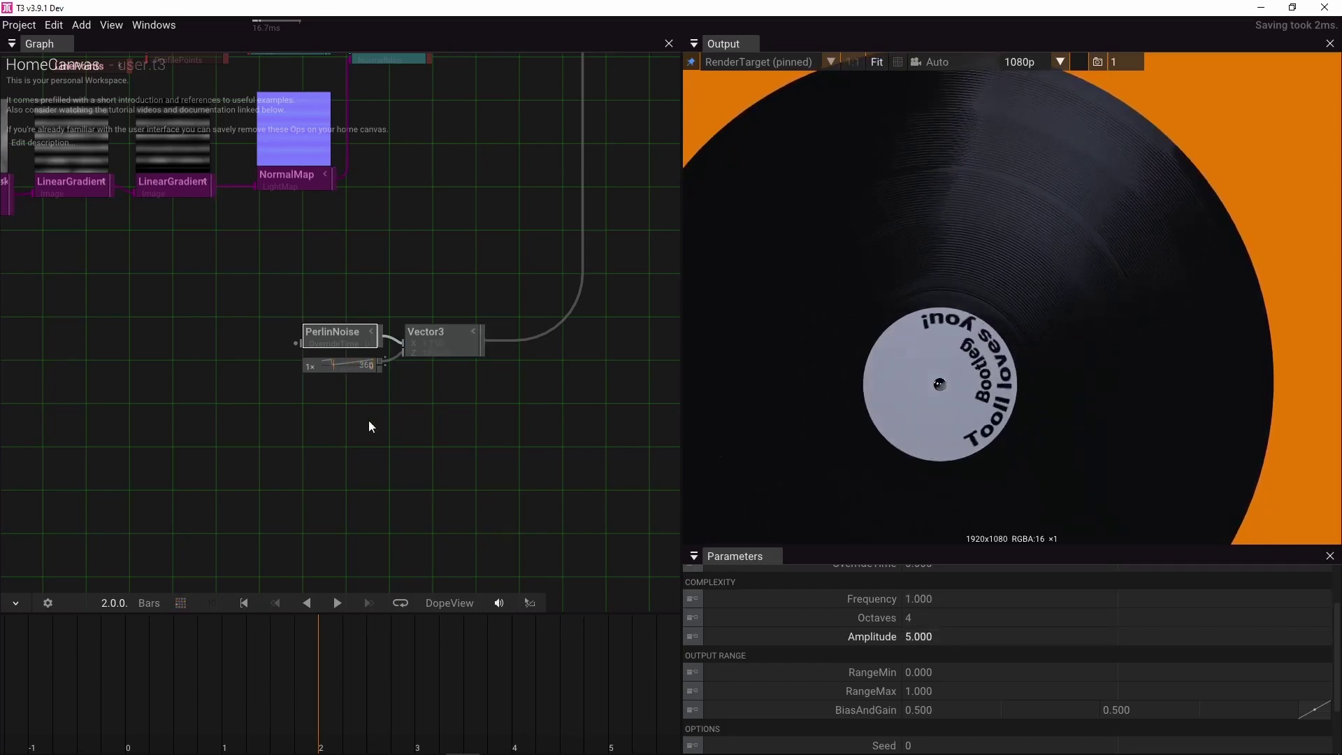
Space the PerlinNoise and the animation operator away from the Vector3, and connect the PerlinNoise to its Y input as well.
left_click_drag(329, 367, 332, 439)
left_click_drag(338, 346, 460, 347)
scroll(333, 348, "up", 2)
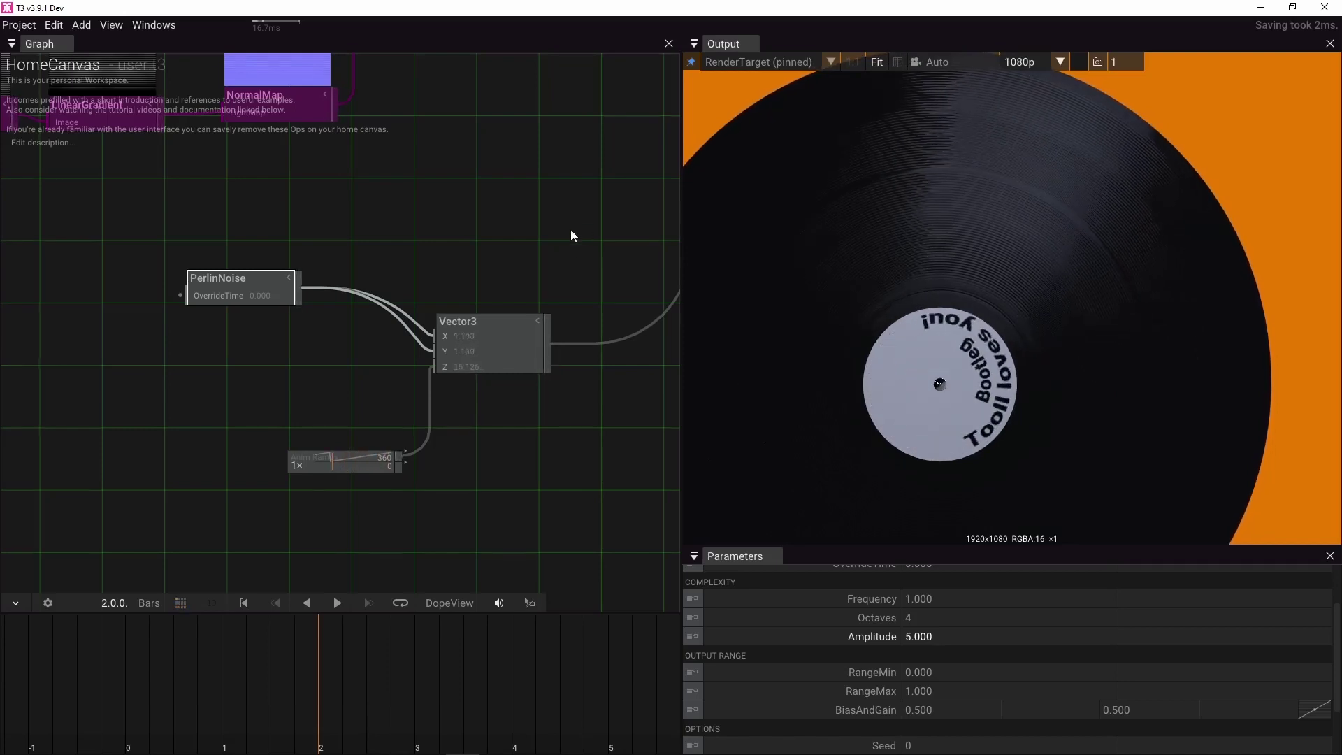
left_click_drag(570, 230, 450, 248)
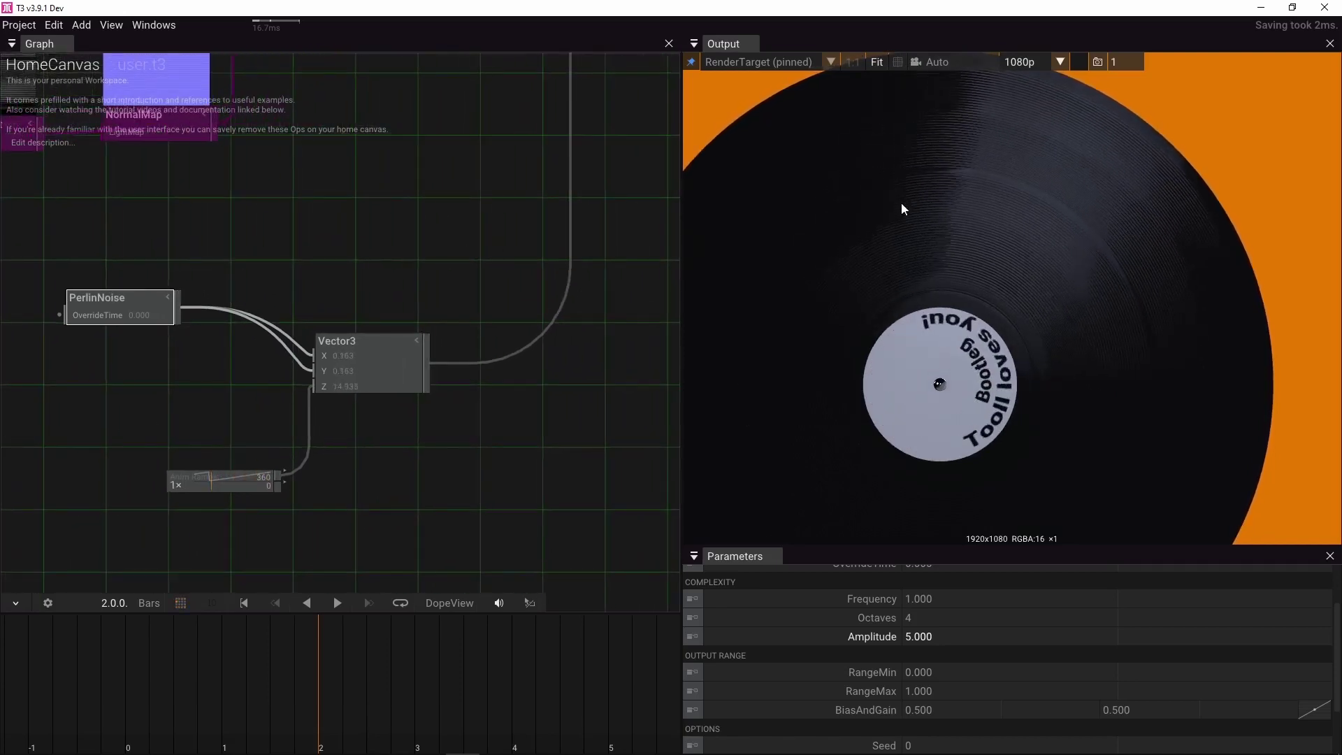
Fit the whole render in the output view and disconnect the PerlinNoise from the Vector3's Y input.
key("f")
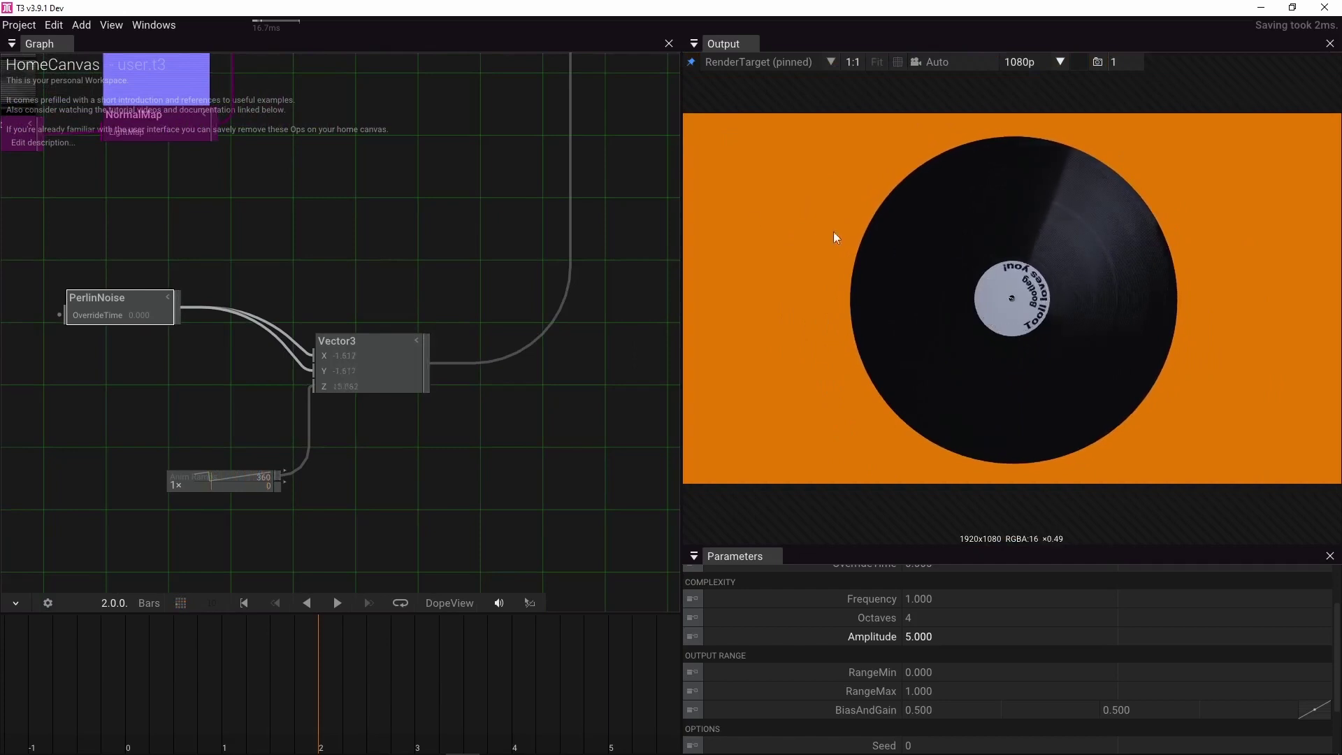
mouse_move(569, 187)
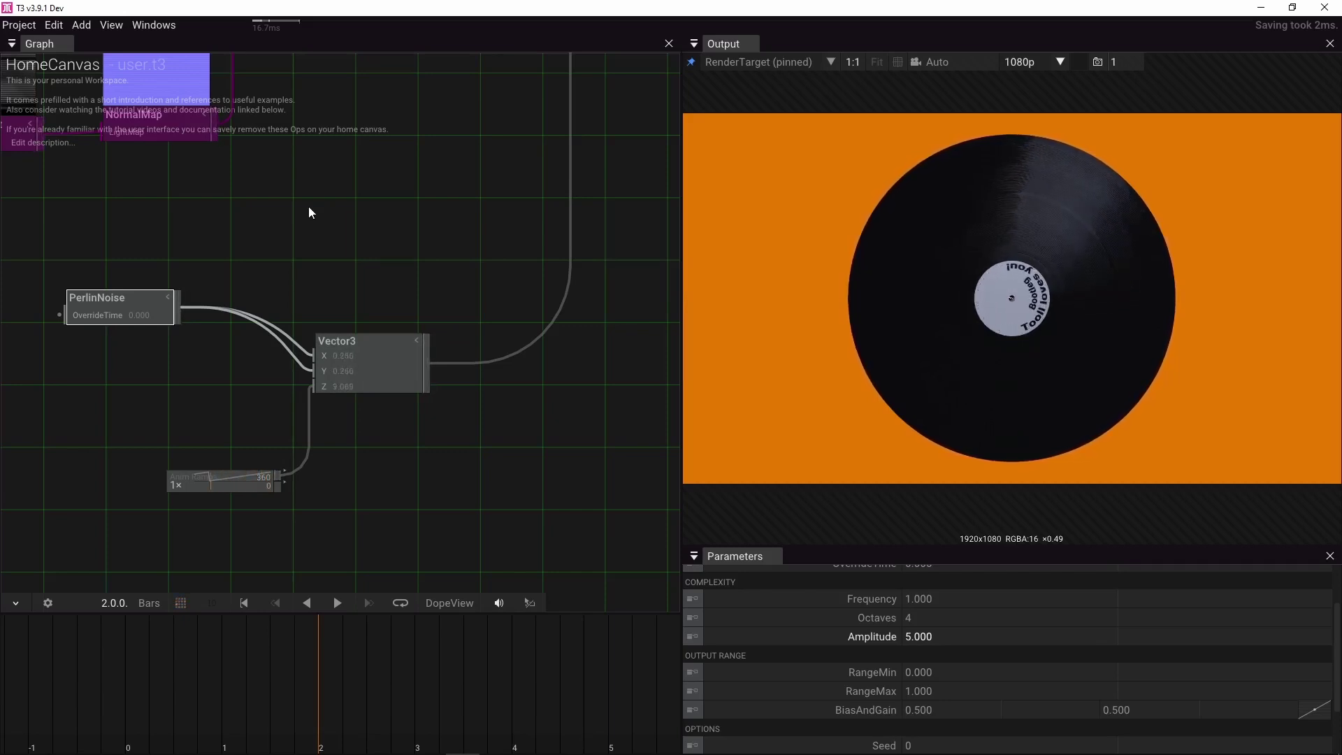
scroll(309, 207, "up", 3)
left_click_drag(317, 489, 266, 479)
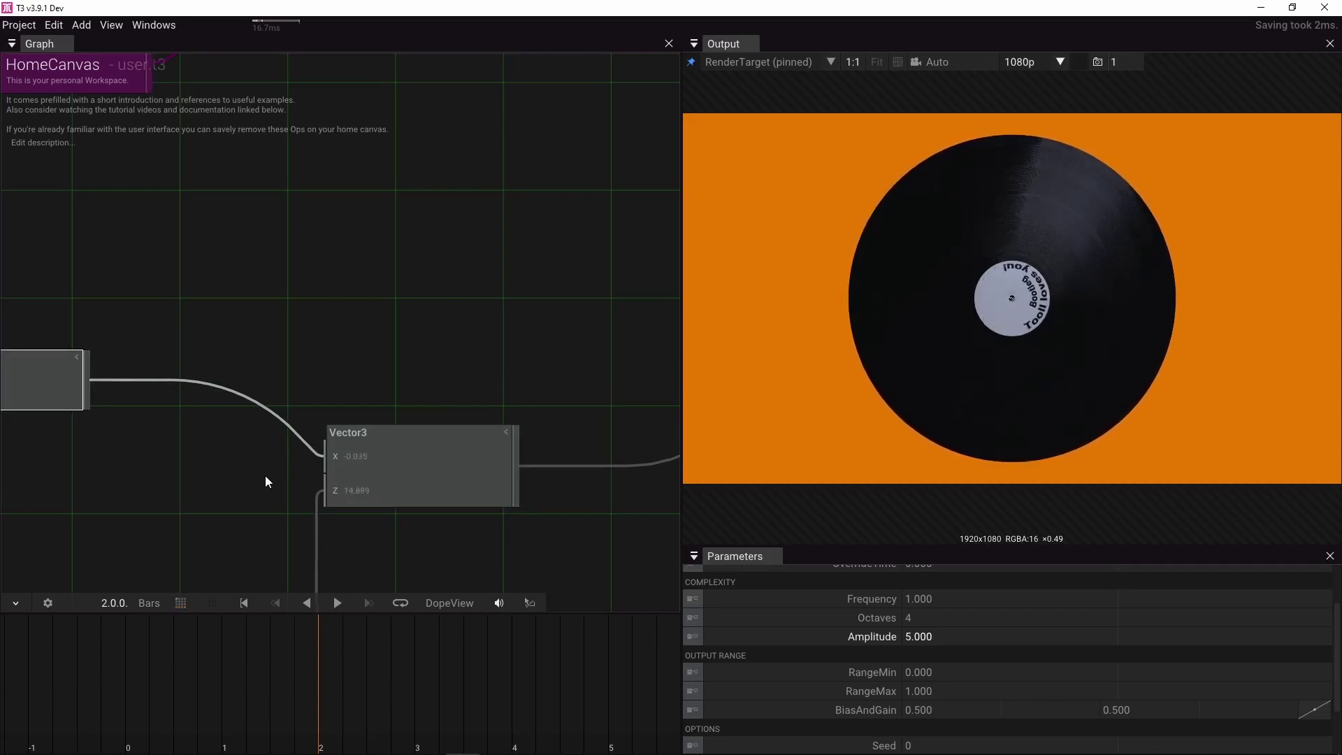
left_click_drag(223, 337, 441, 291)
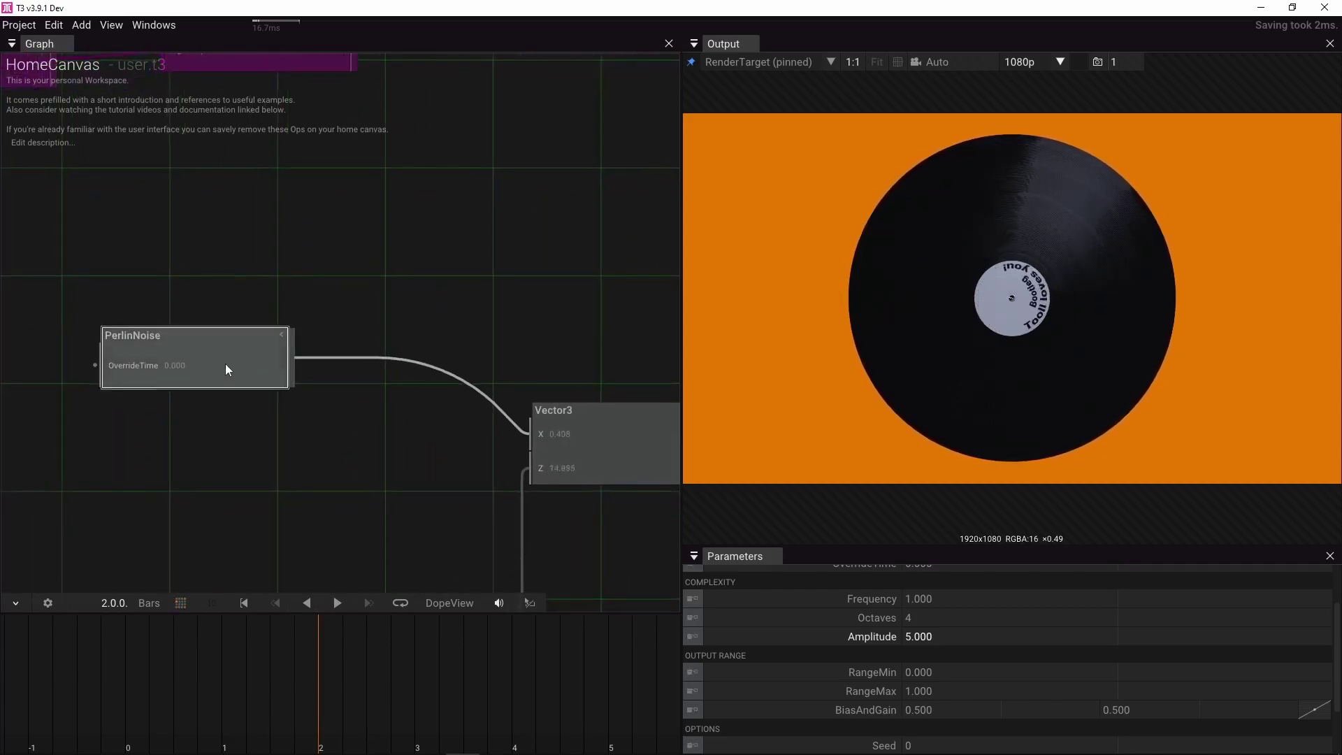
Try a PerlinNoise Amplitude of 30 for a stronger record wobble.
left_click(952, 633)
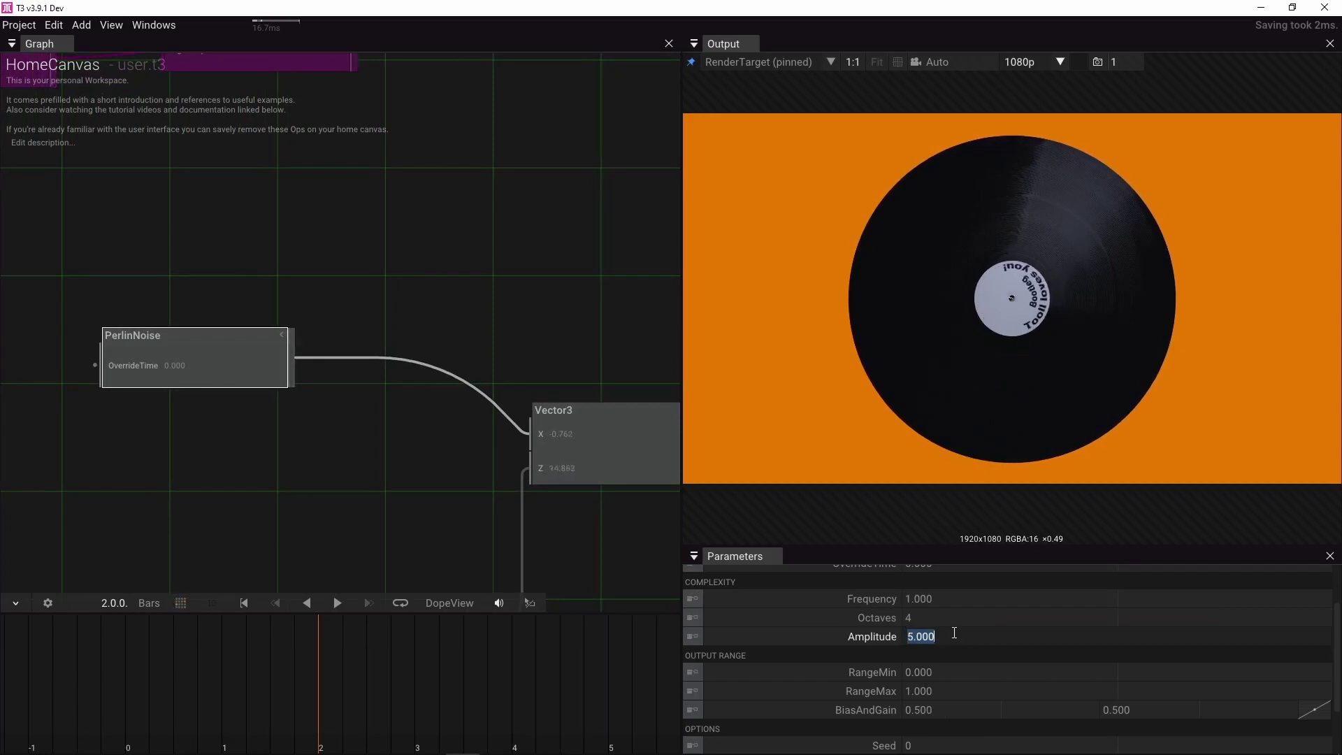
type("30")
key("Return")
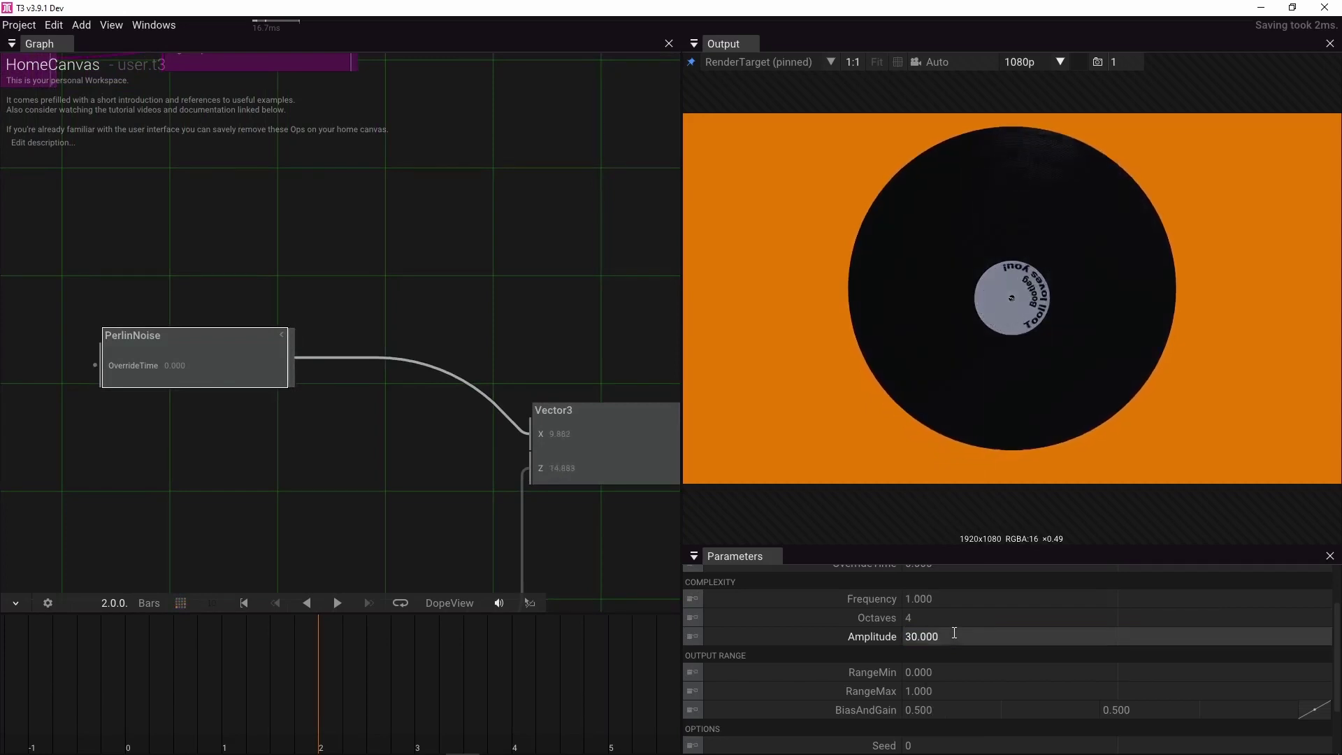
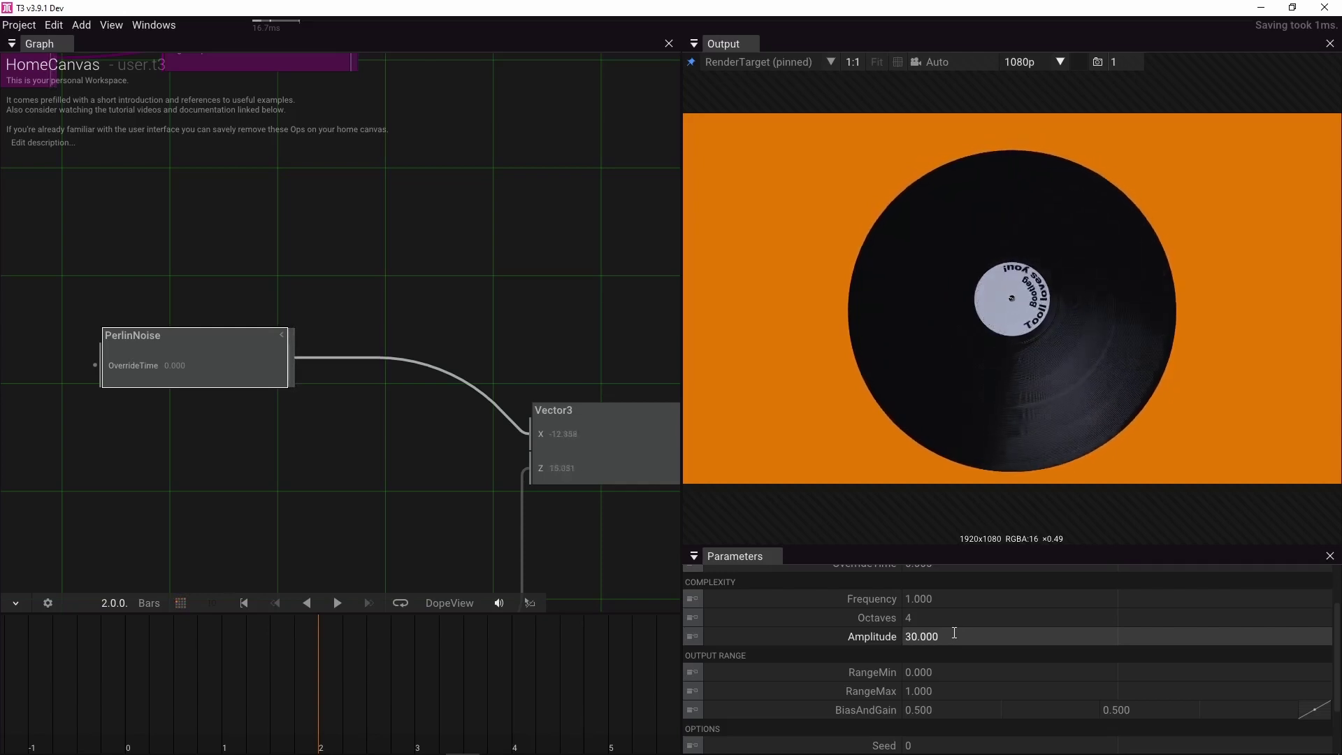
Reduce the PerlinNoise Amplitude to 2.
left_click(945, 635)
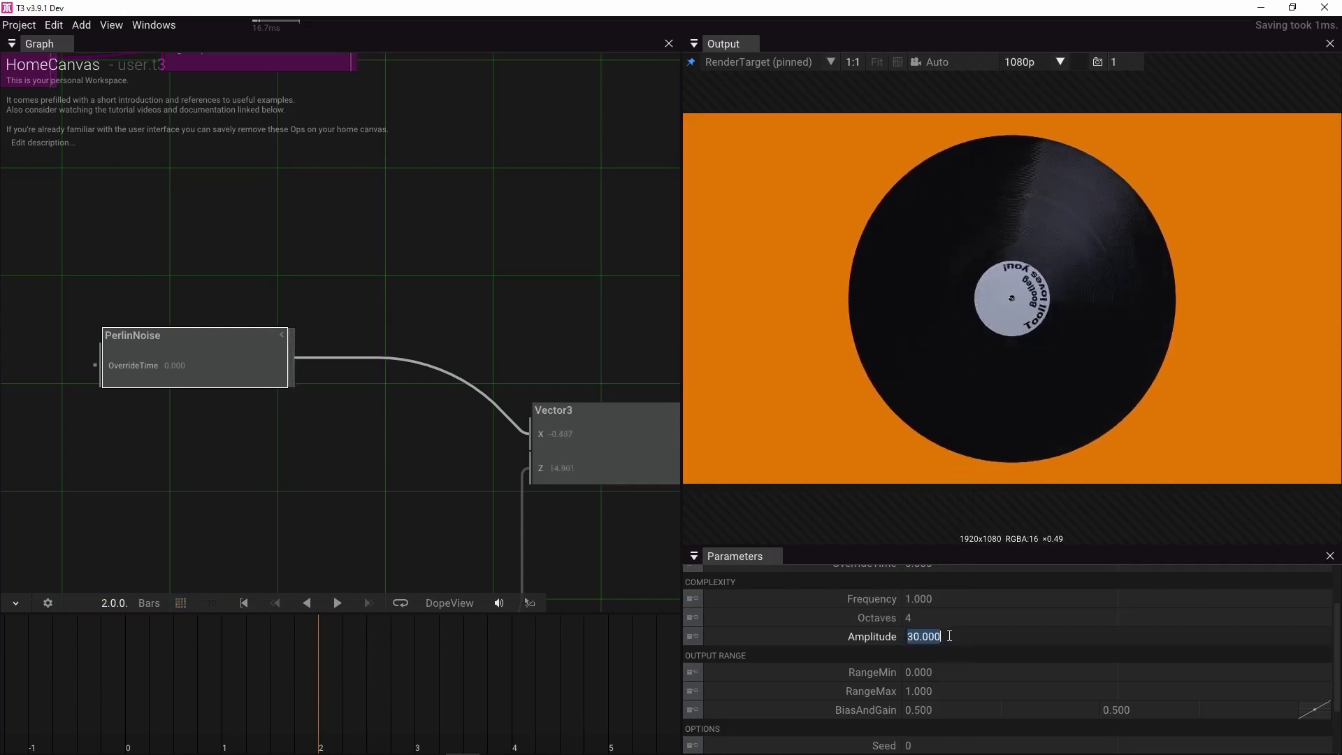
type("2")
key("Return")
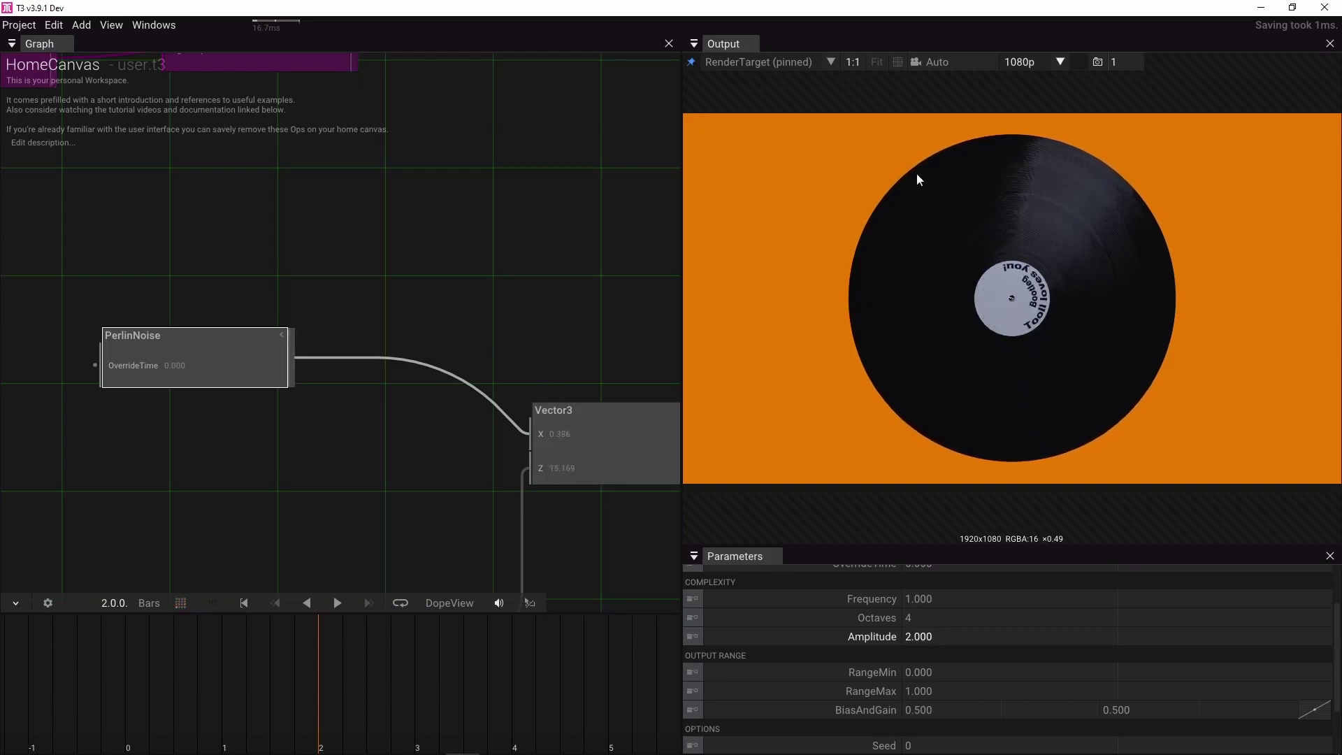
View the render at 1:1 scale and examine the record's grooves and label as it wobbles.
left_click(850, 63)
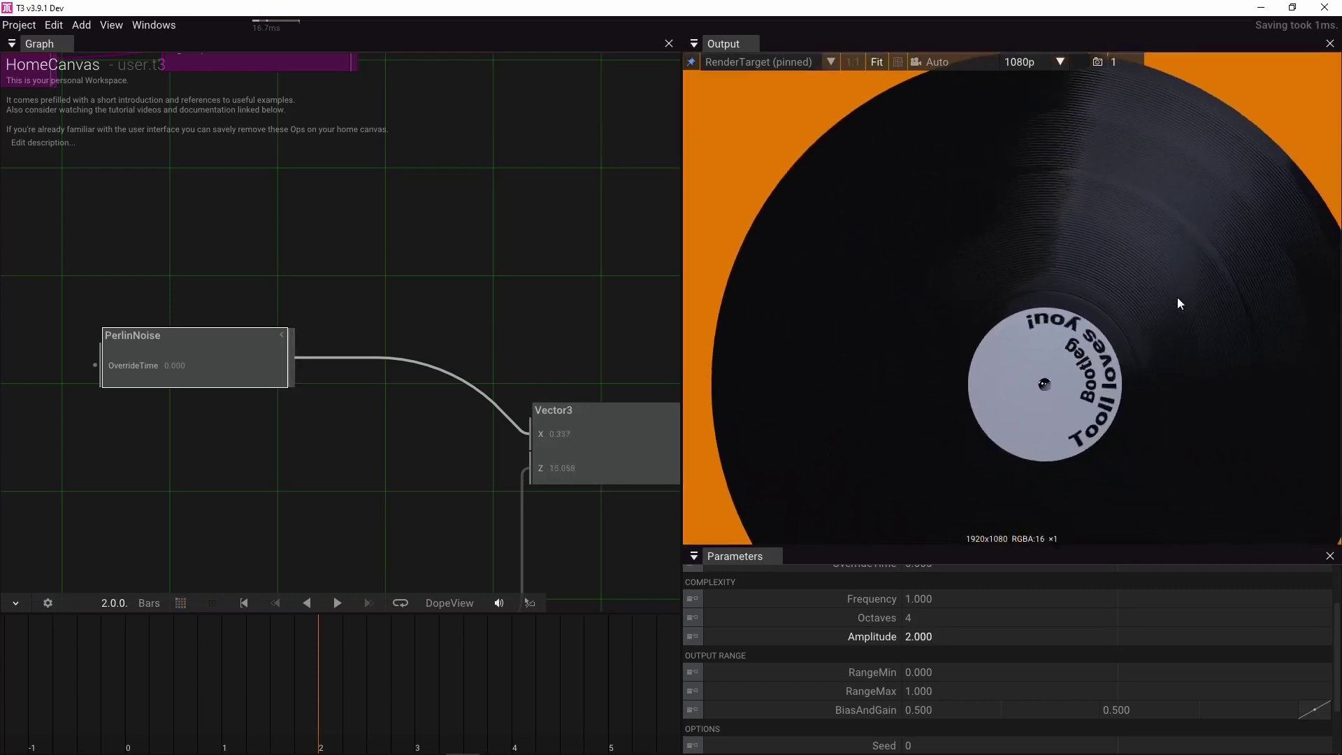
left_click_drag(1173, 301, 1100, 349)
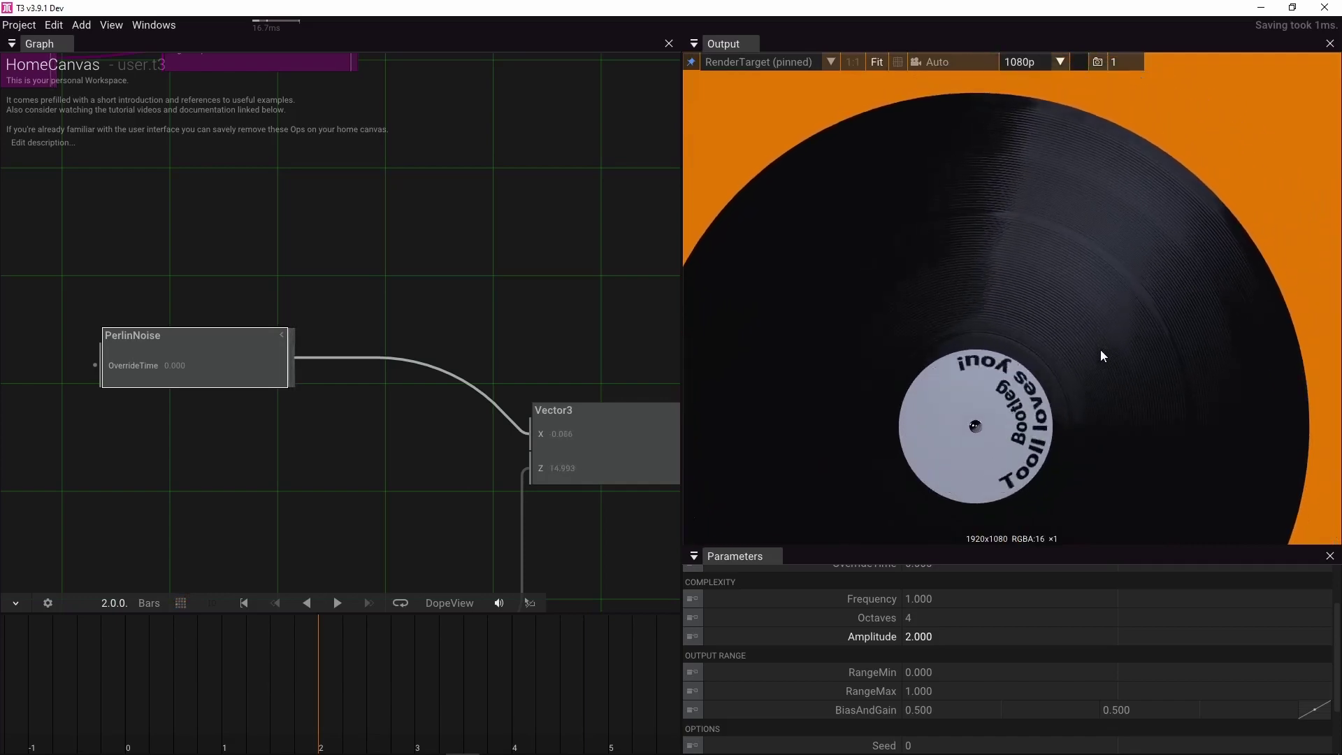
scroll(379, 288, "down", 4)
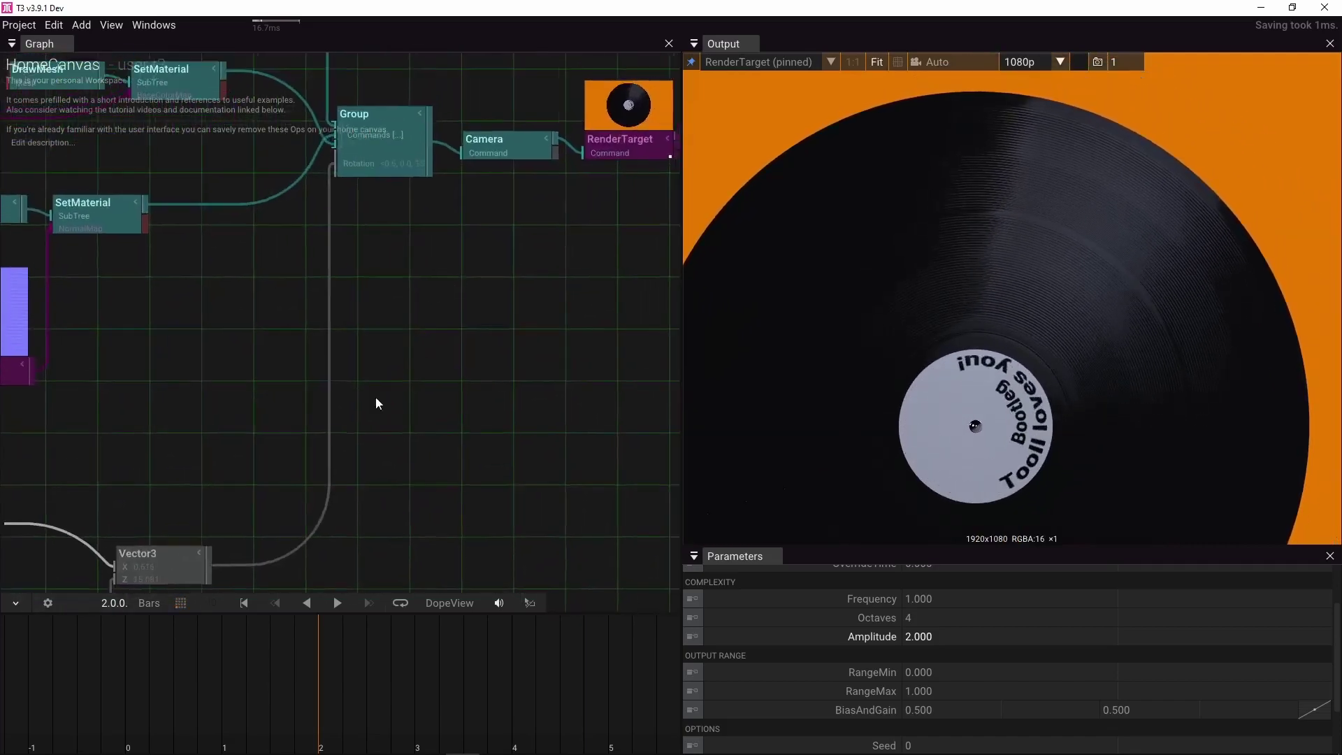
Set the final RenderTarget's Multisampling to MSAA_8Samples, comparing the result with MSAA_4Samples.
scroll(203, 459, "up", 4)
left_click(225, 318)
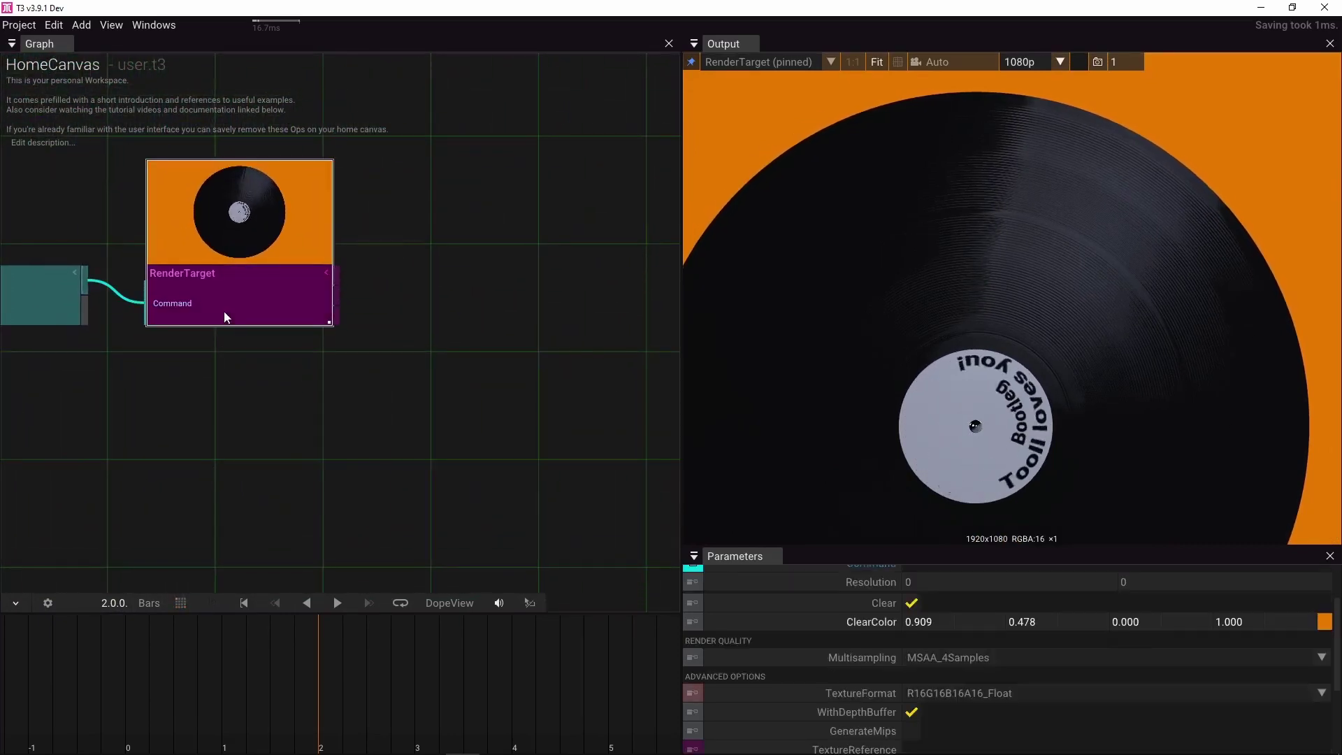
left_click(1310, 657)
left_click(1086, 723)
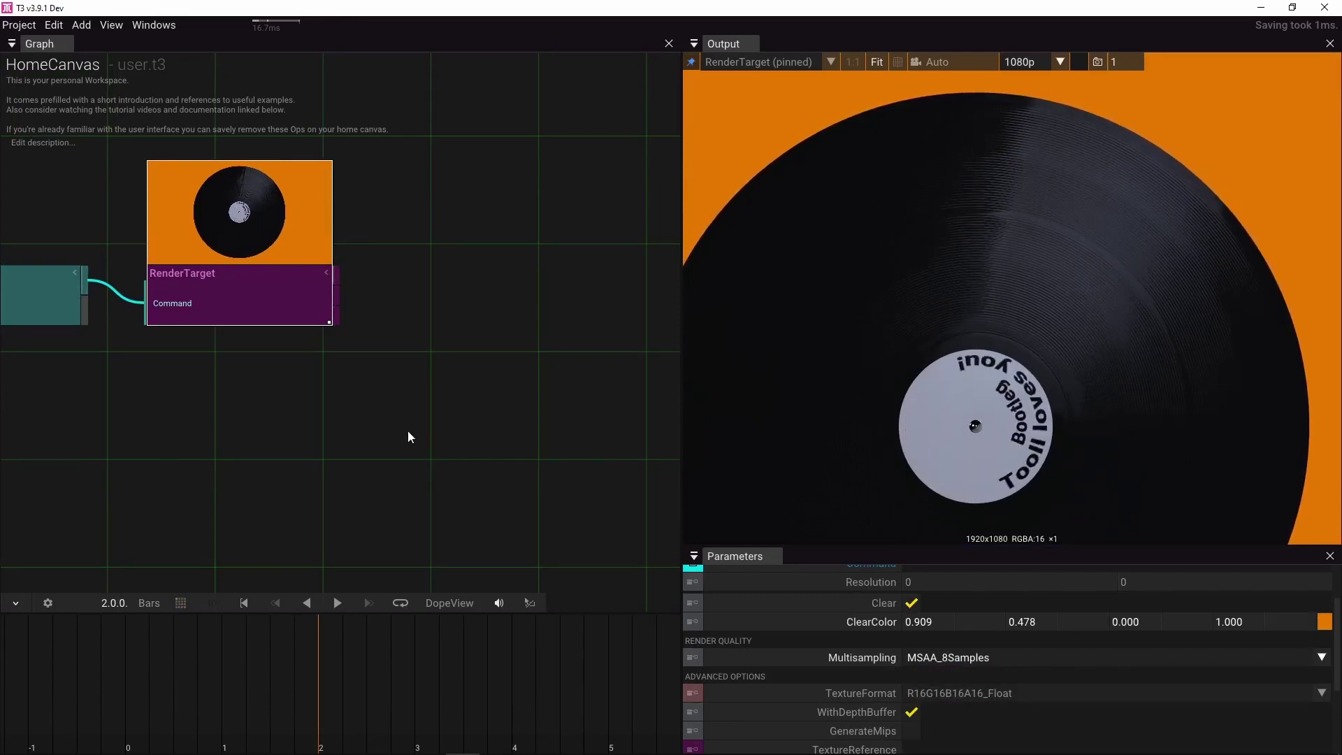
left_click(1029, 658)
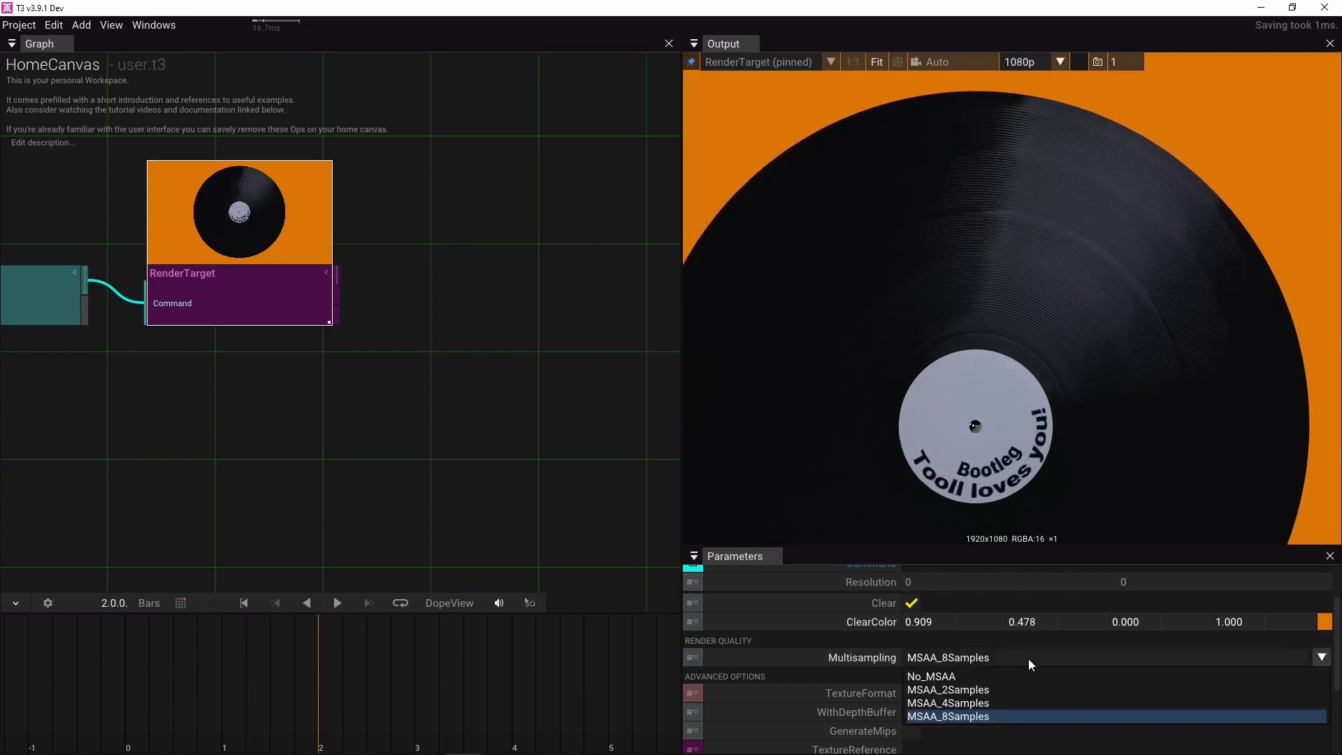
left_click(989, 701)
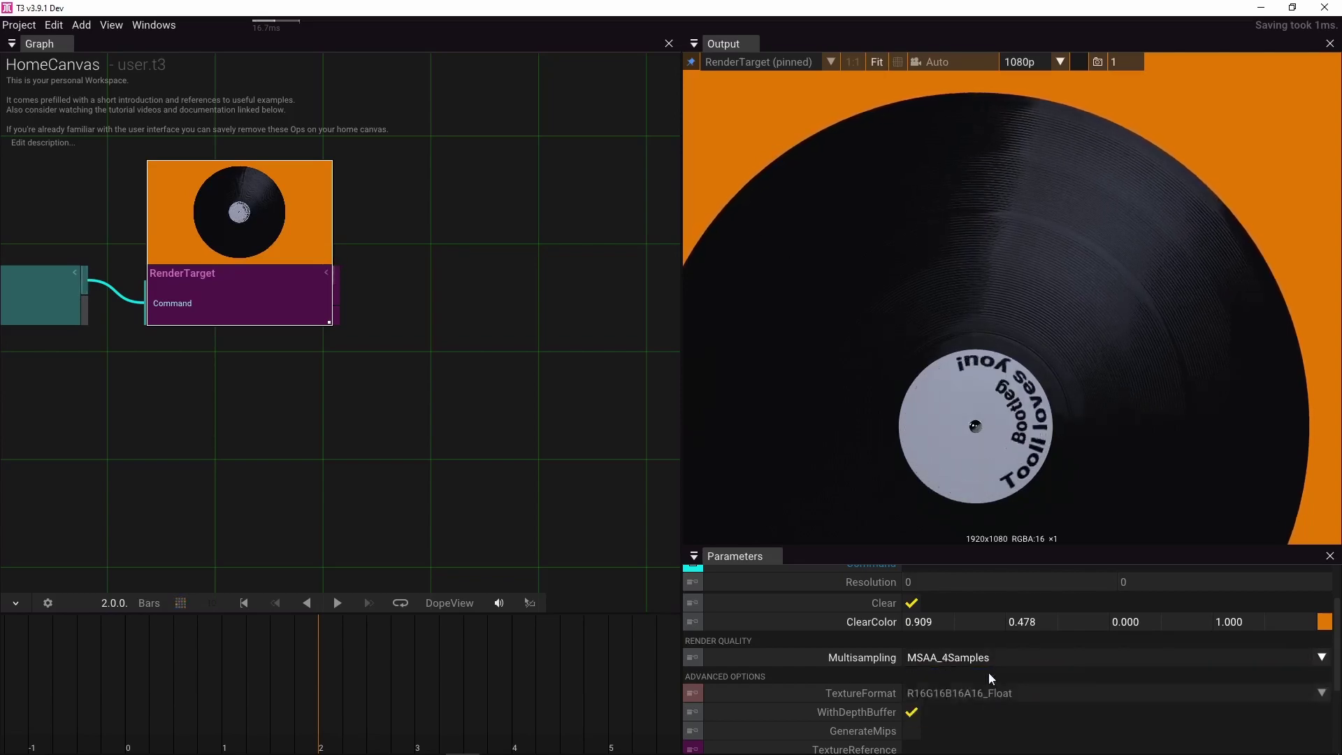
left_click(989, 658)
left_click(987, 717)
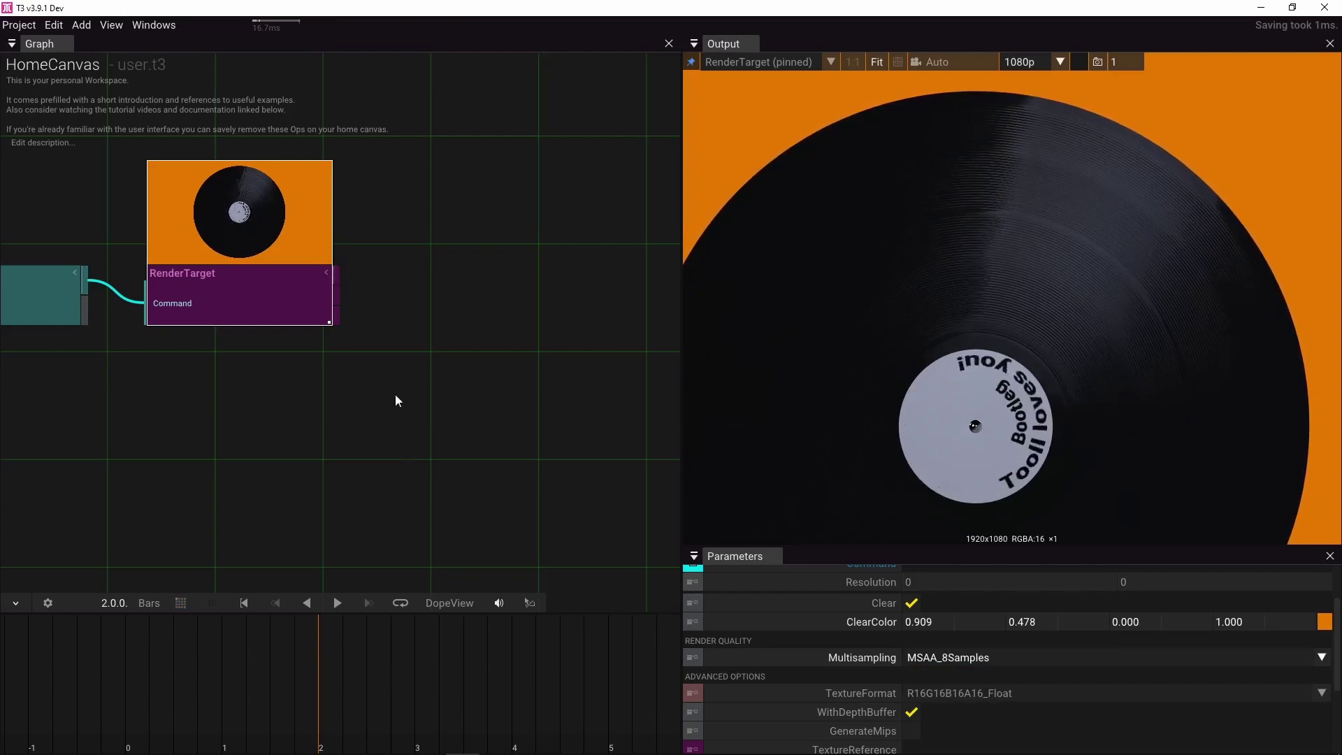
Look over the operator graph from the final RenderTarget back to the label, groove and noise texture branches.
mouse_move(262, 36)
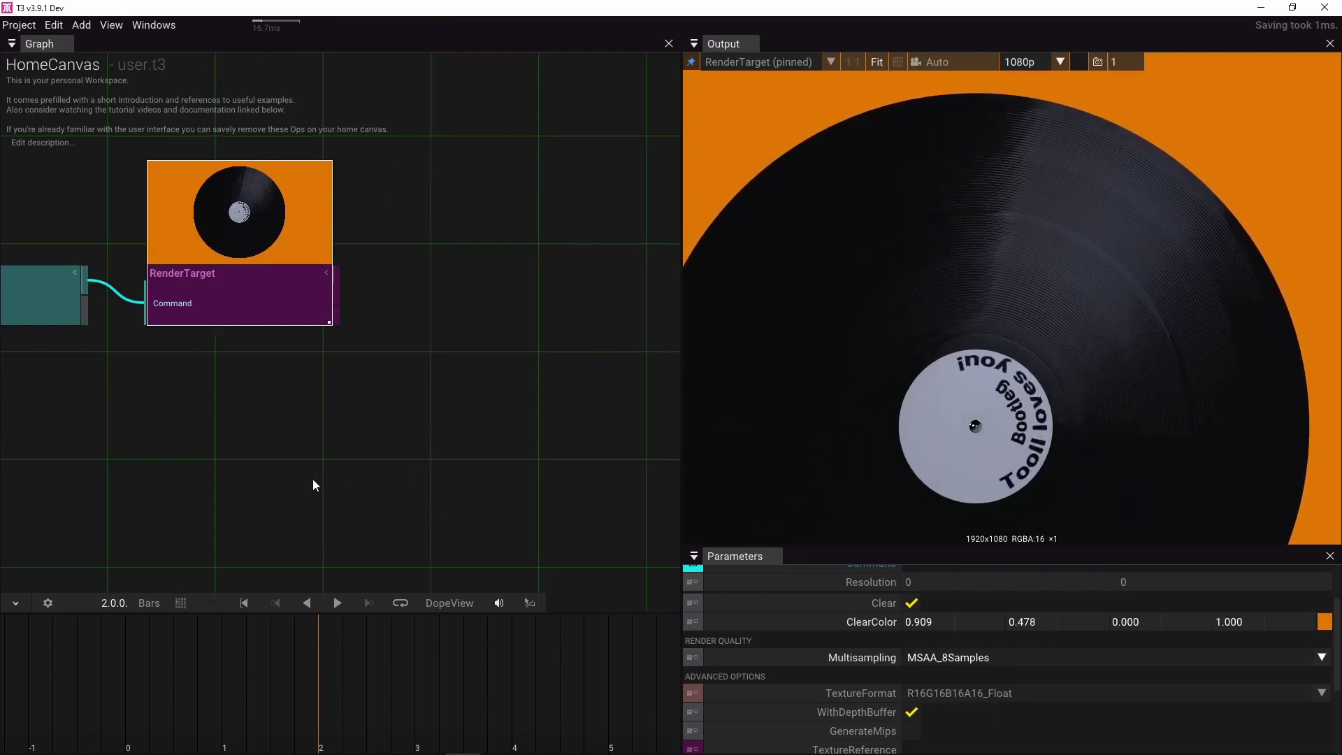
left_click_drag(313, 480, 467, 432)
scroll(467, 432, "down", 2)
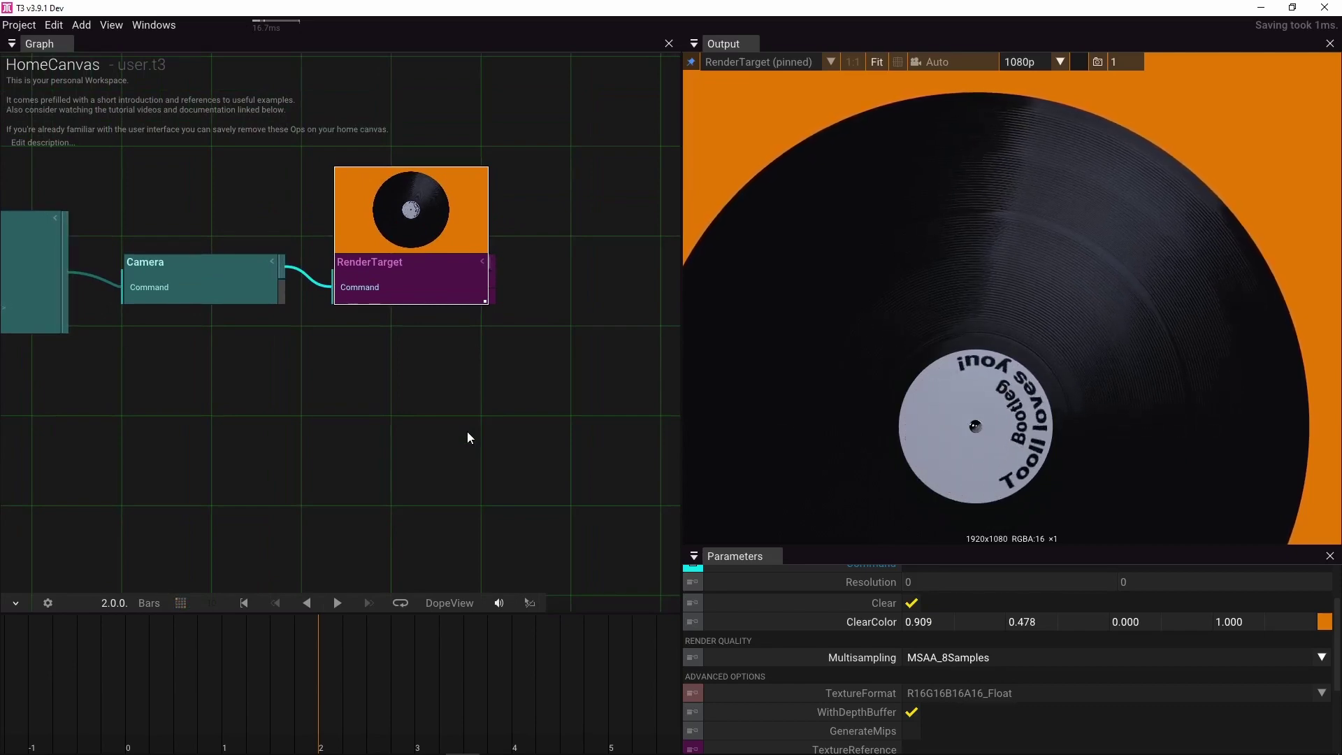
left_click_drag(341, 397, 475, 309)
scroll(475, 309, "down", 2)
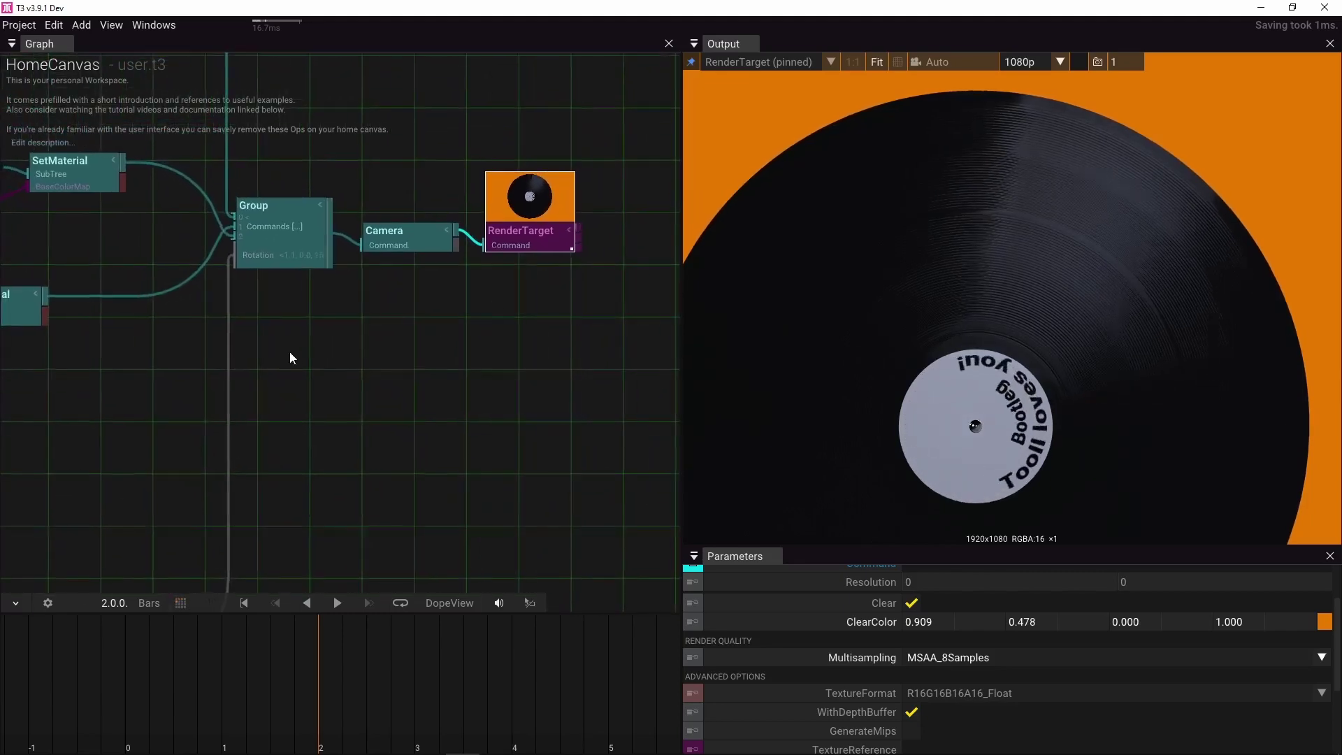
left_click_drag(292, 357, 440, 408)
left_click_drag(335, 435, 536, 456)
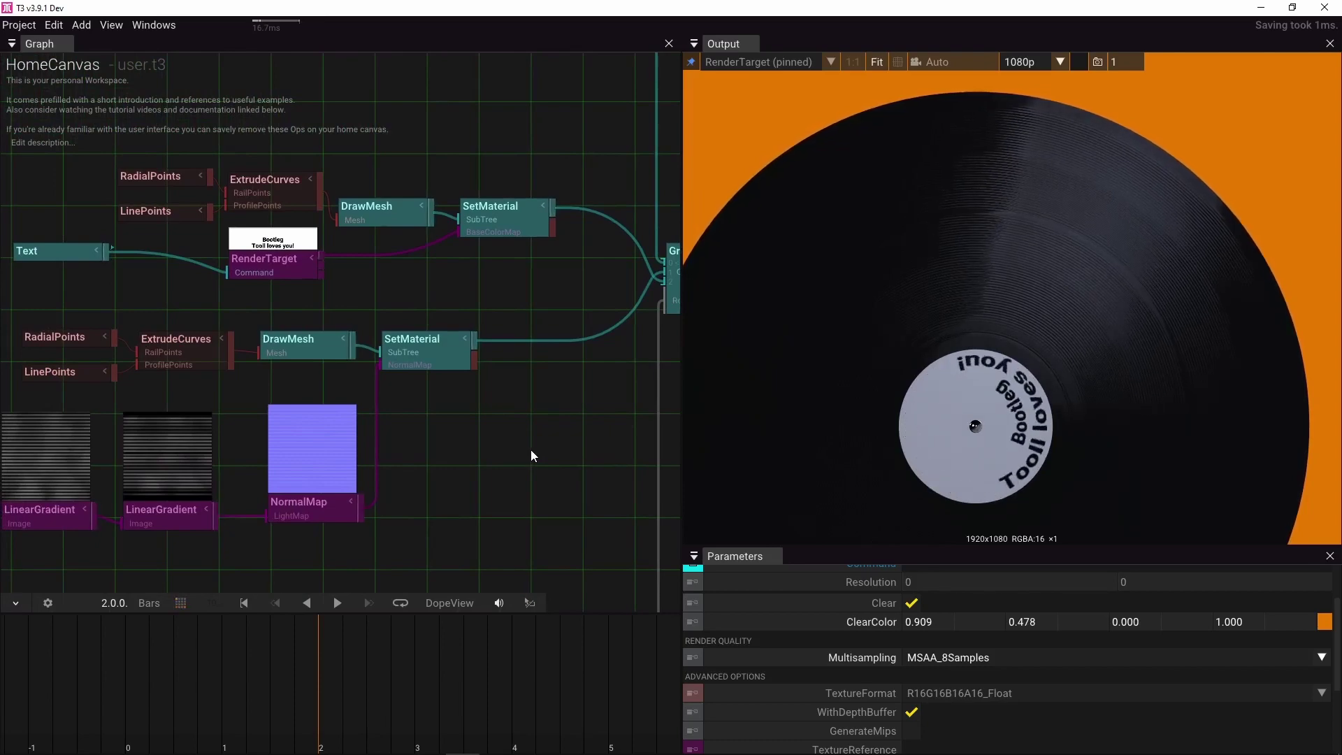
scroll(531, 450, "down", 3)
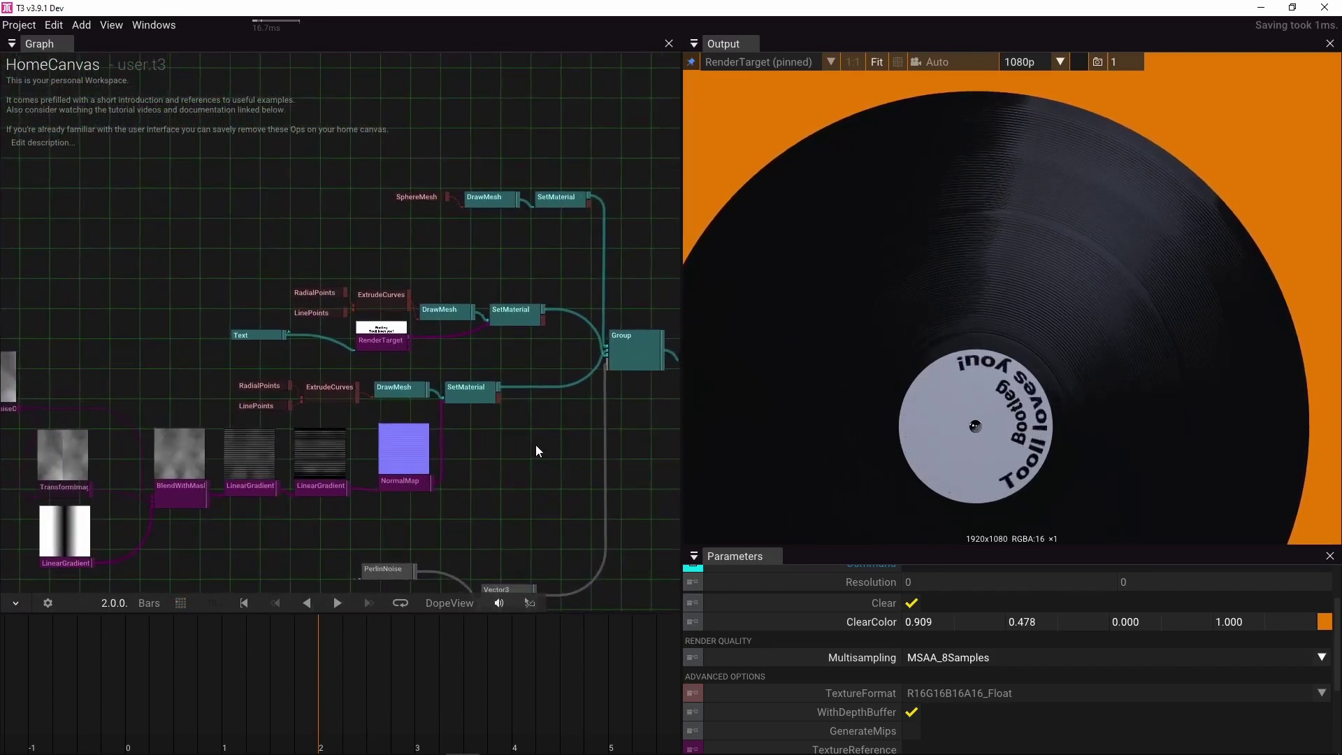
scroll(535, 444, "up", 3)
Move the Camera and final RenderTarget together away from the Group, leaving a gap for another operator.
left_click_drag(535, 443, 339, 458)
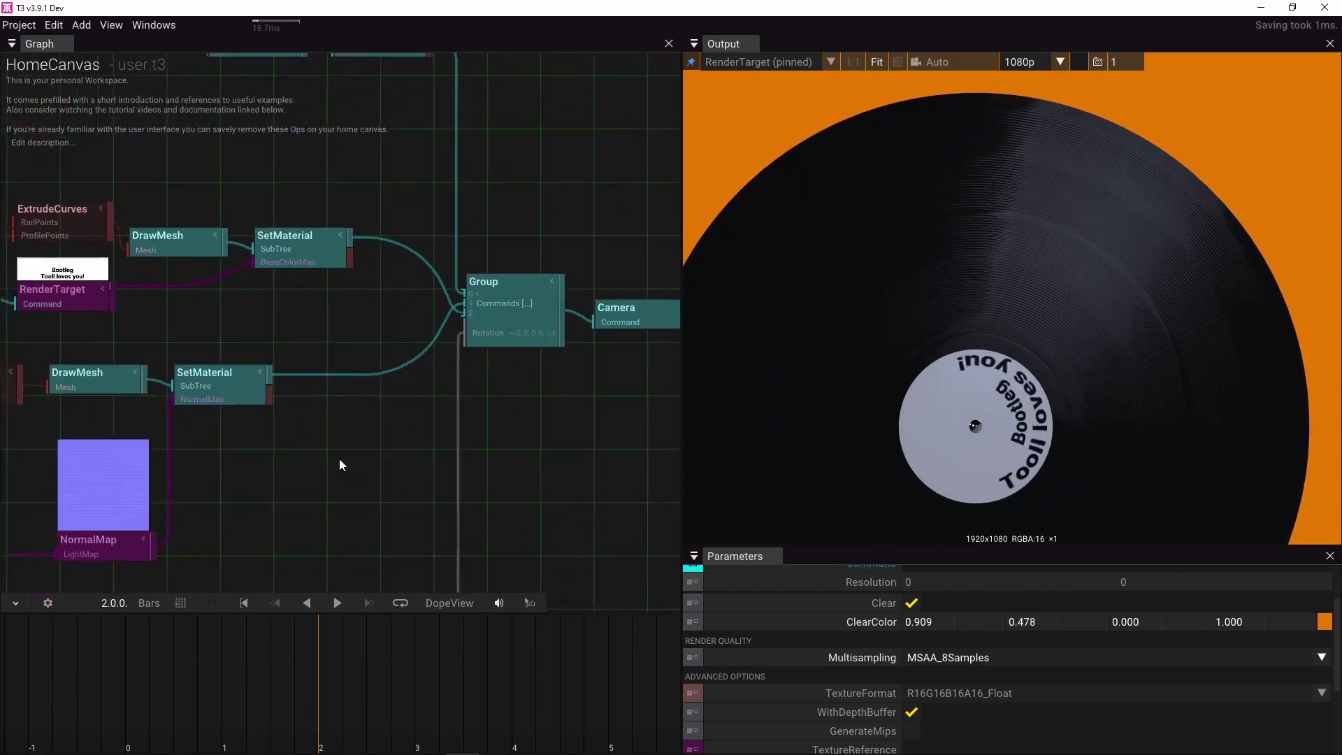
left_click_drag(447, 428, 233, 452)
left_click_drag(330, 459, 460, 320)
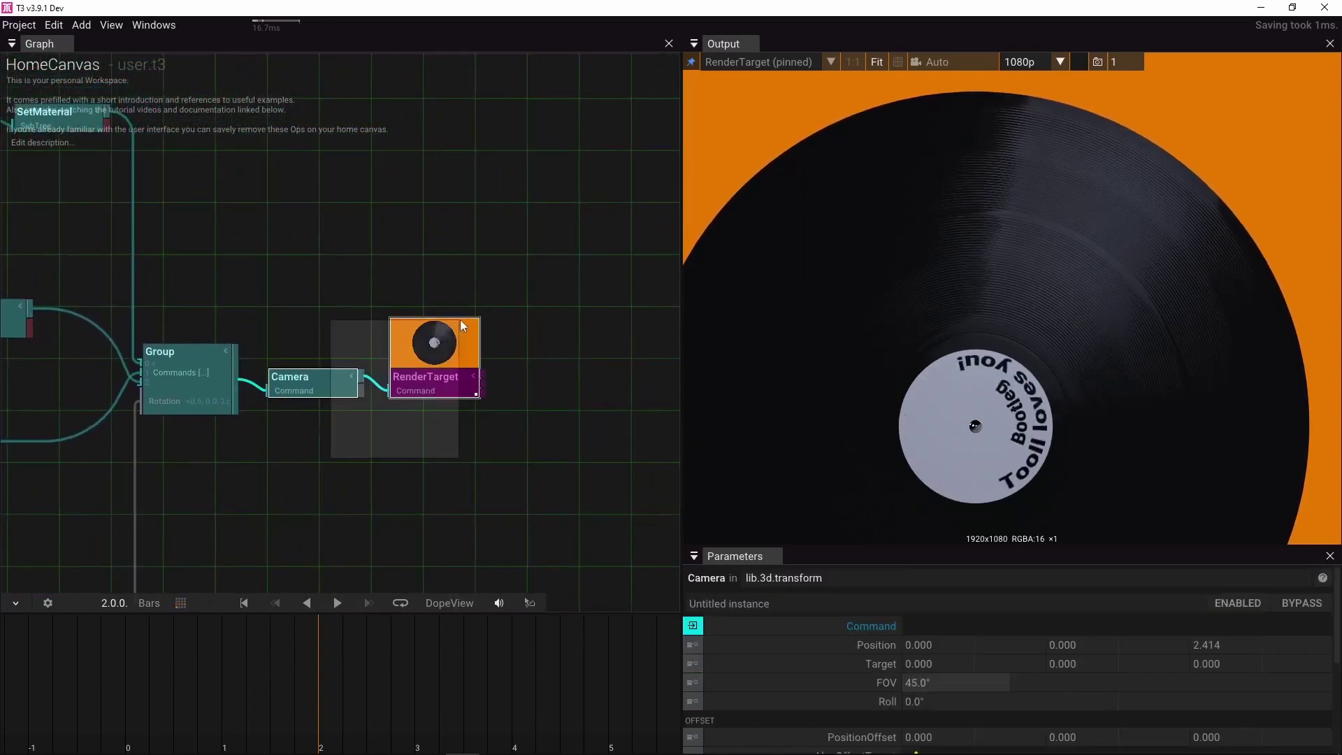
left_click_drag(343, 388, 529, 384)
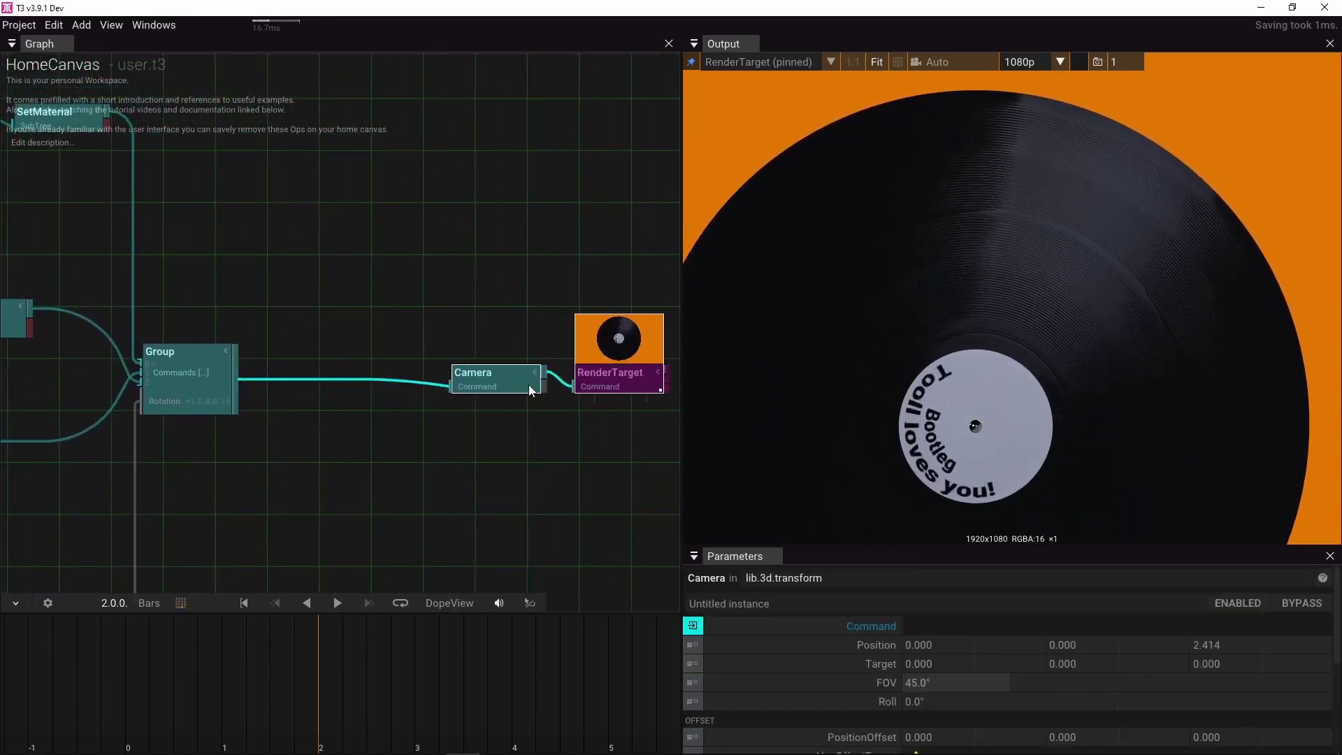
Insert a PointLight operator between the Group and the Camera.
left_click(194, 384)
key("Tab")
type("po")
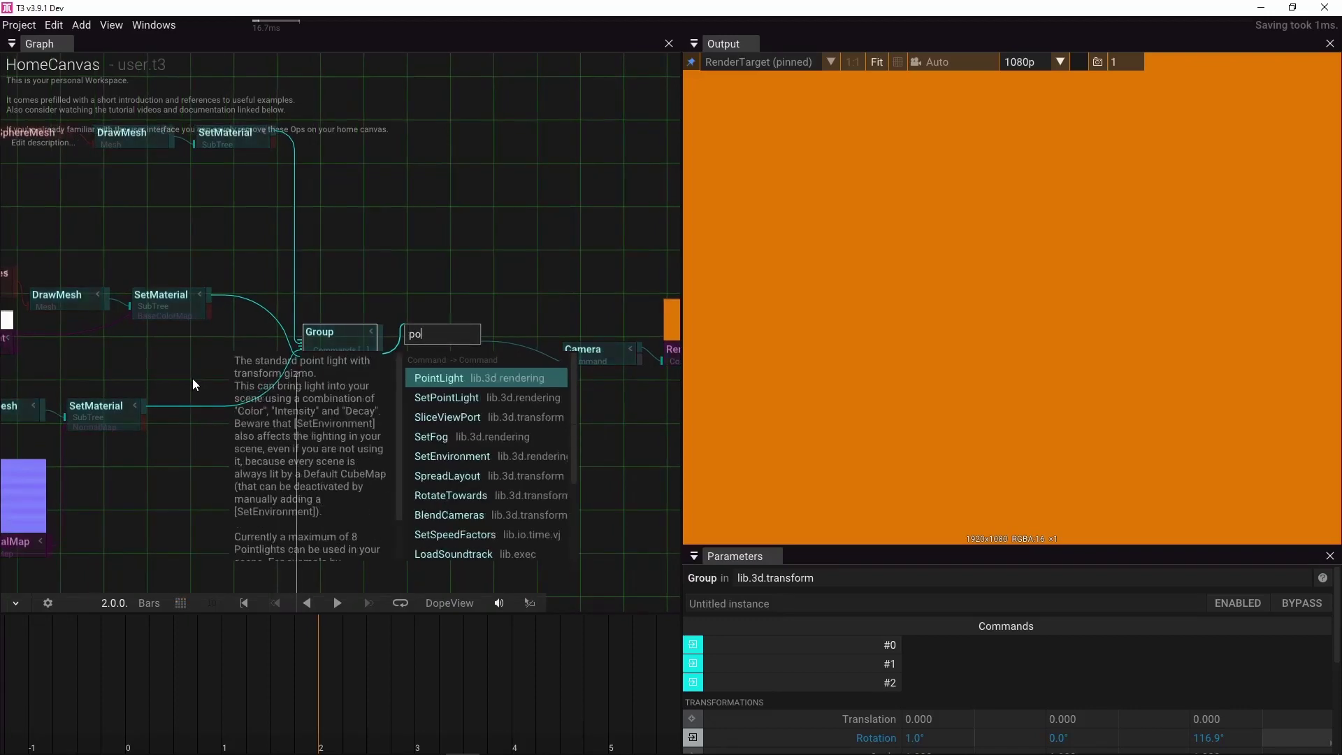
type("int")
left_click(418, 377)
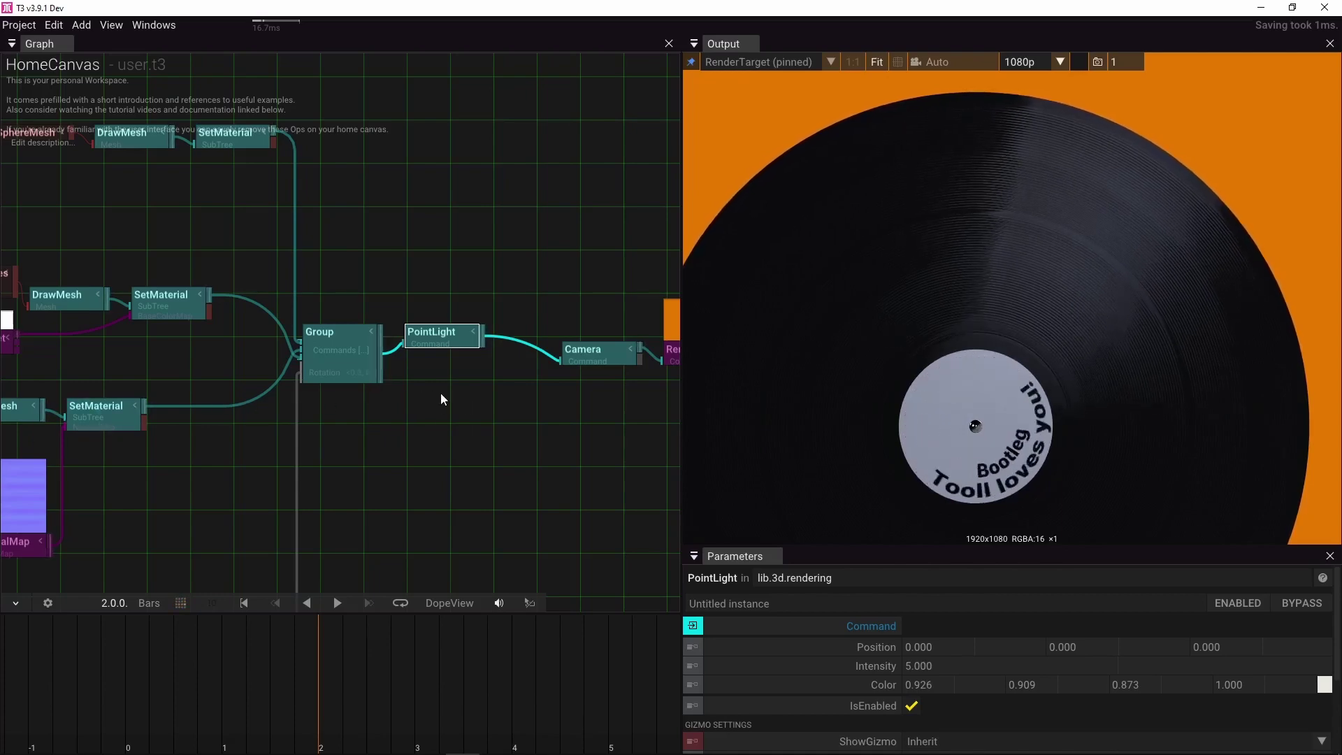
left_click_drag(444, 418, 414, 355)
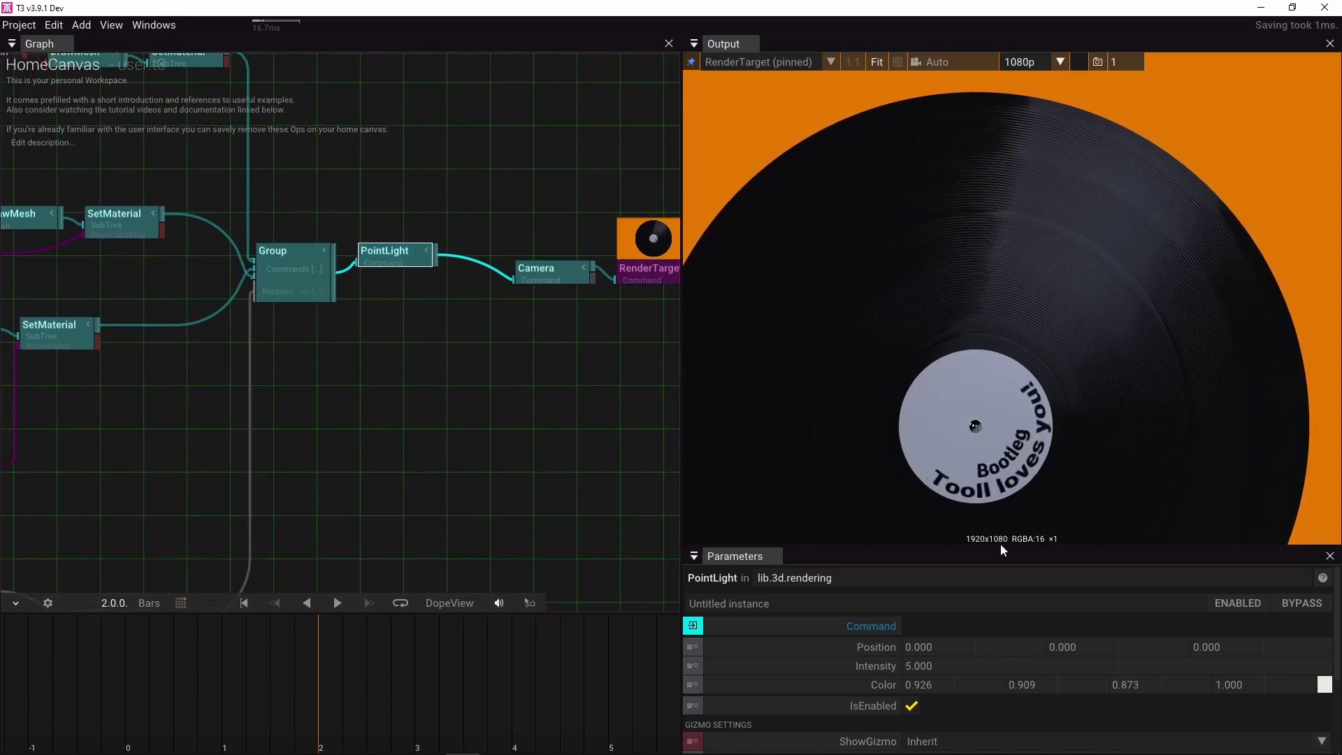
Try a Z position of 0.320 and an Intensity of 0.420 for the PointLight.
left_click_drag(1243, 644, 1295, 643)
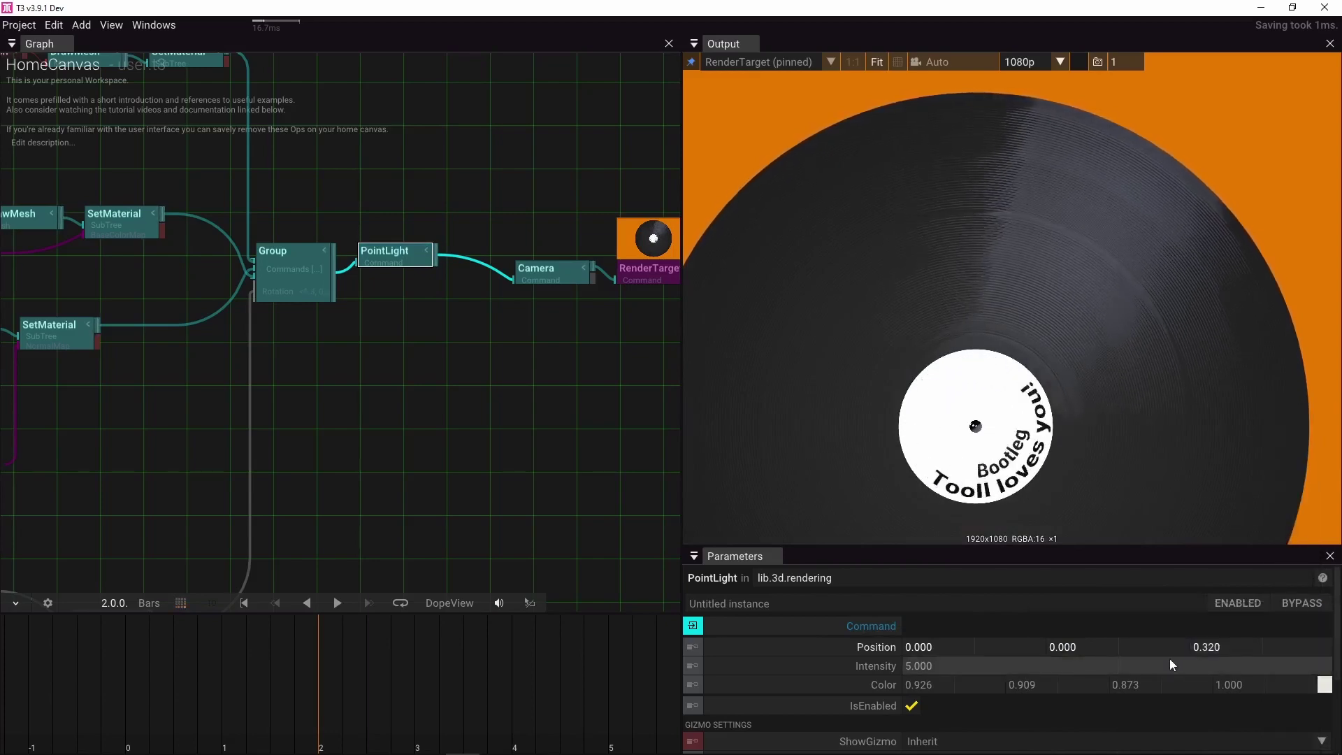
scroll(1015, 668, "down", 3)
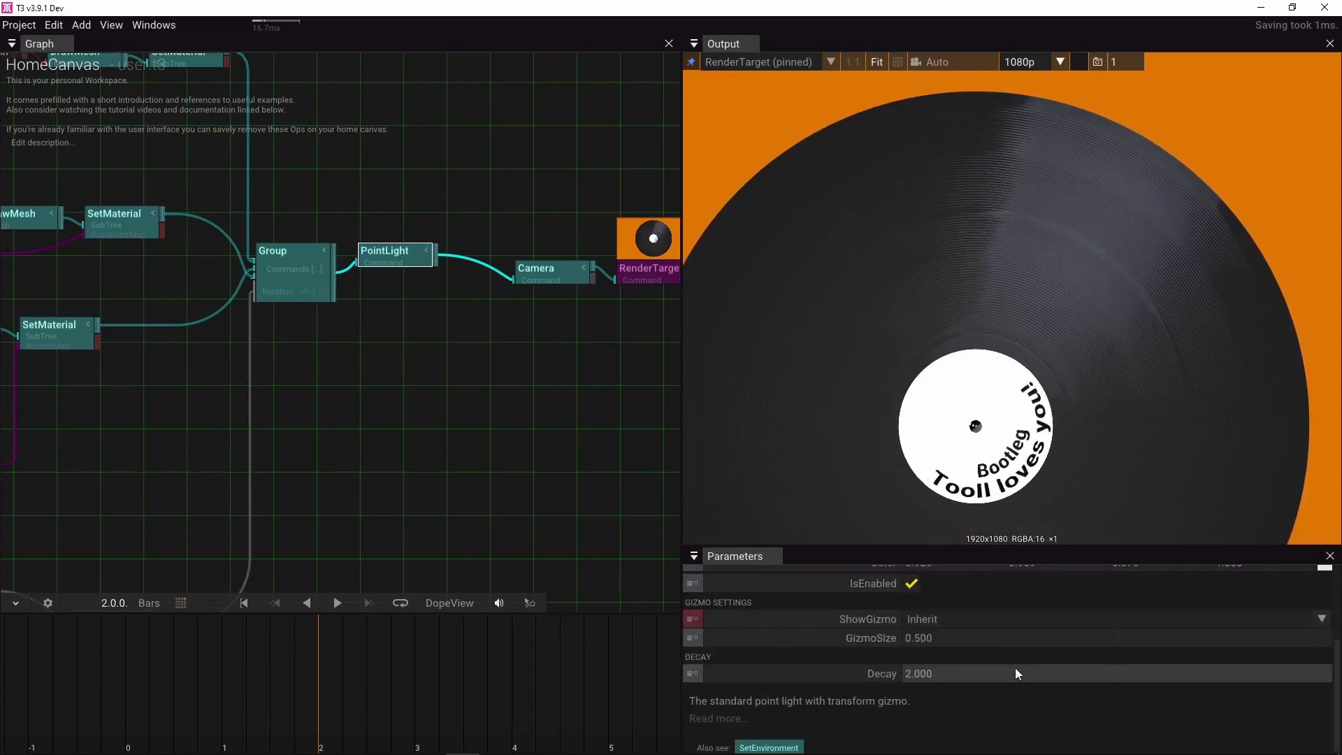
left_click(1011, 675)
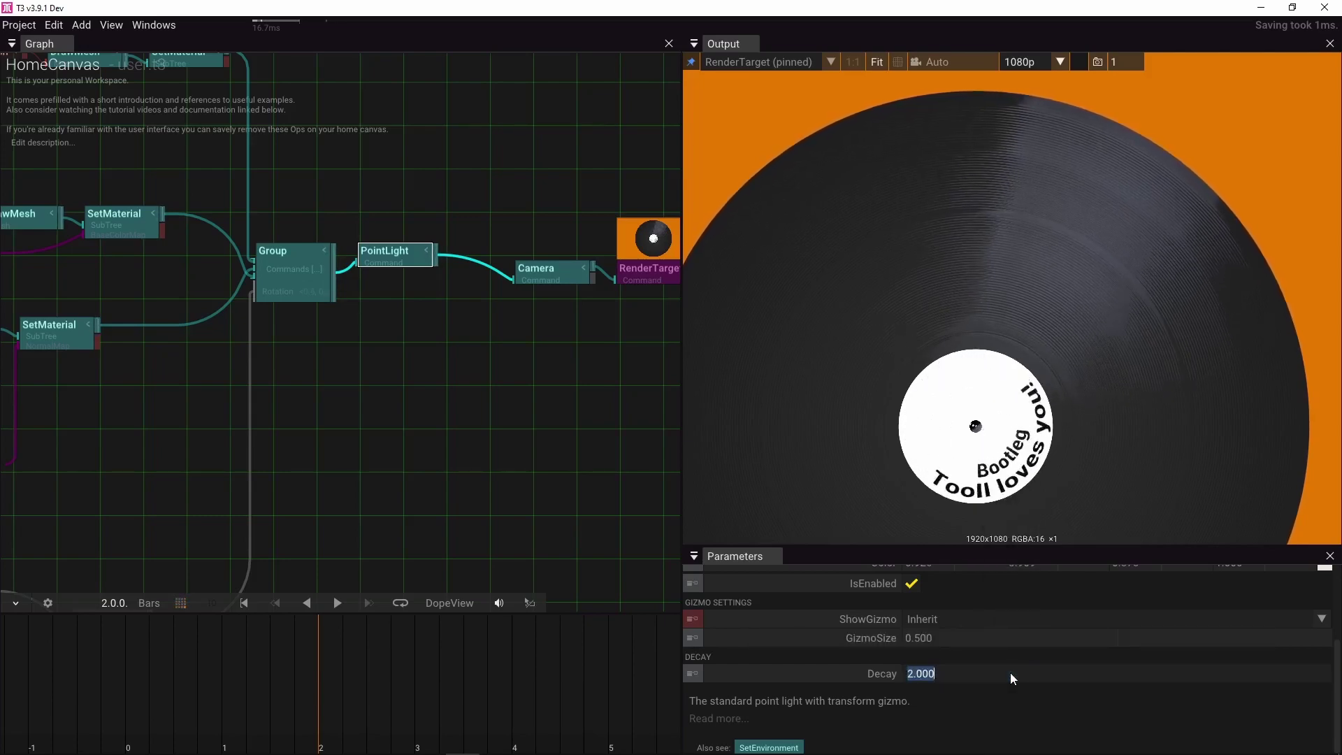
scroll(887, 648, "up", 2)
scroll(887, 648, "up", 2)
left_click(943, 665)
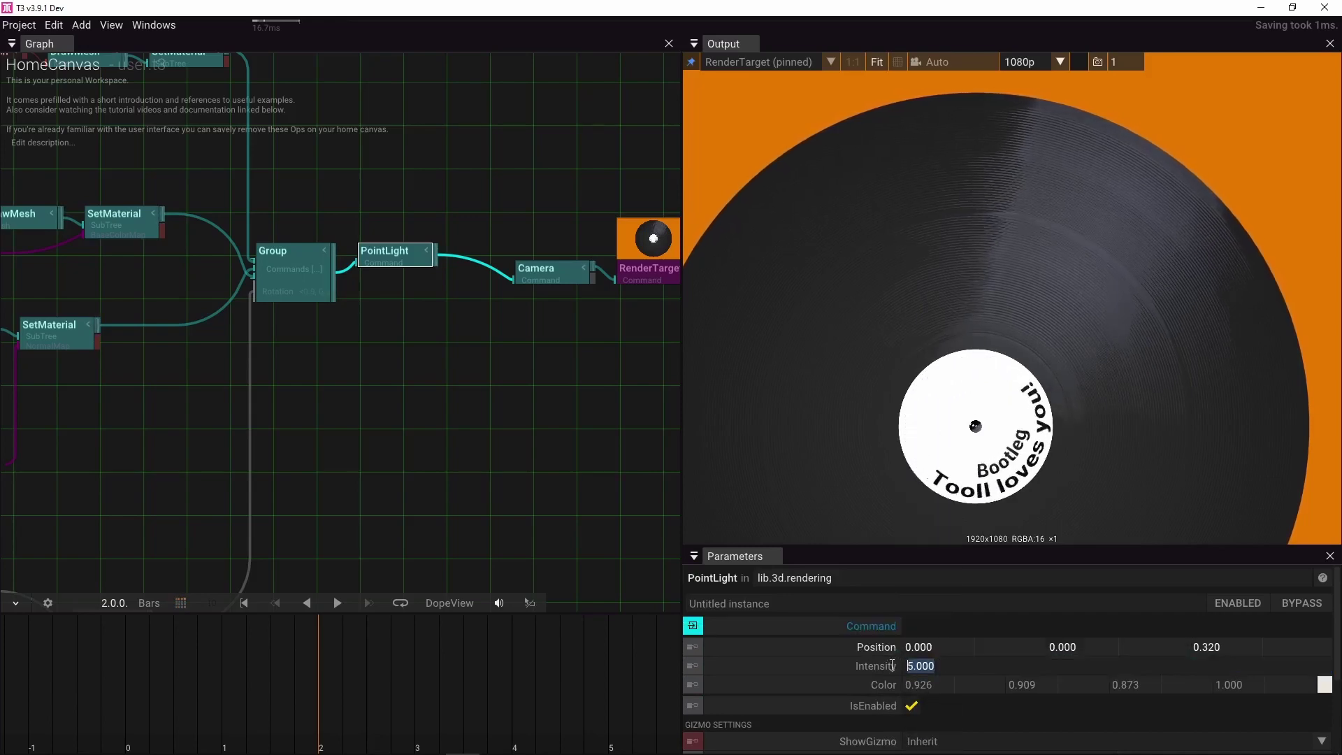
left_click_drag(908, 666, 194, 653)
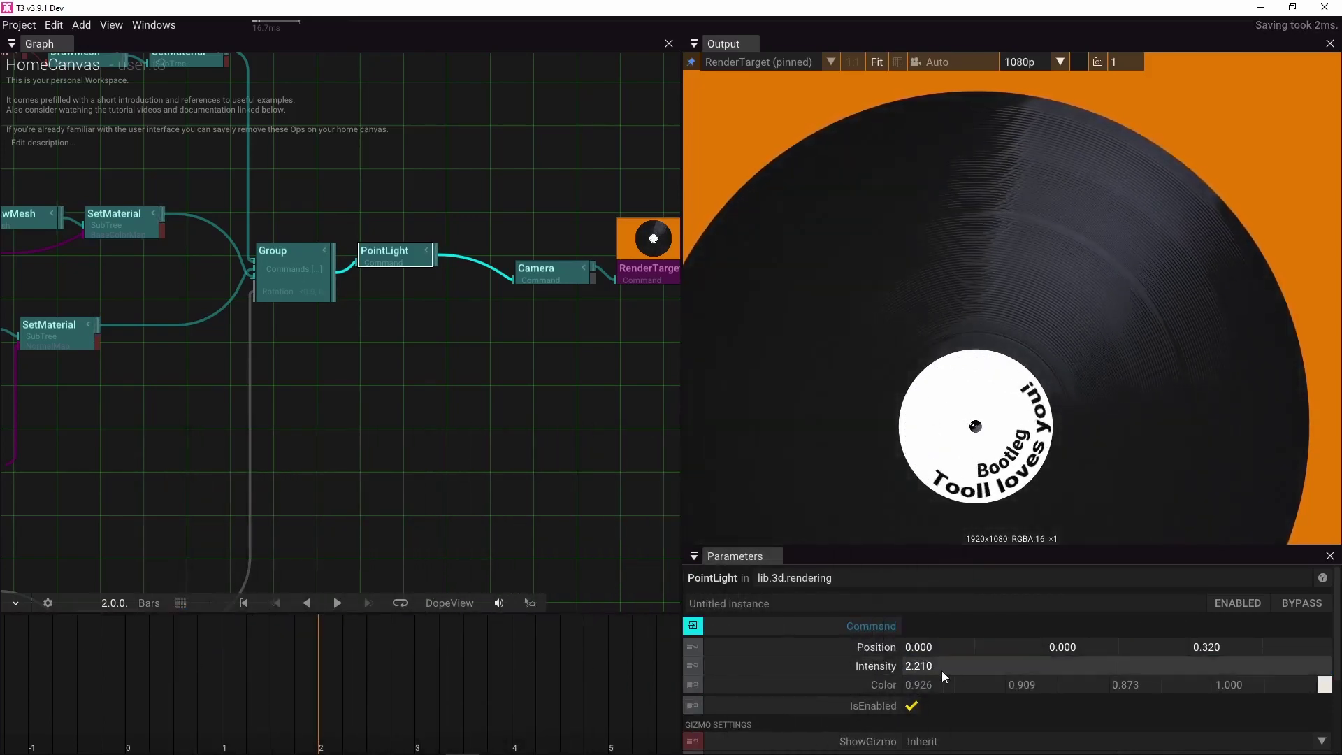
left_click_drag(941, 665, 557, 644)
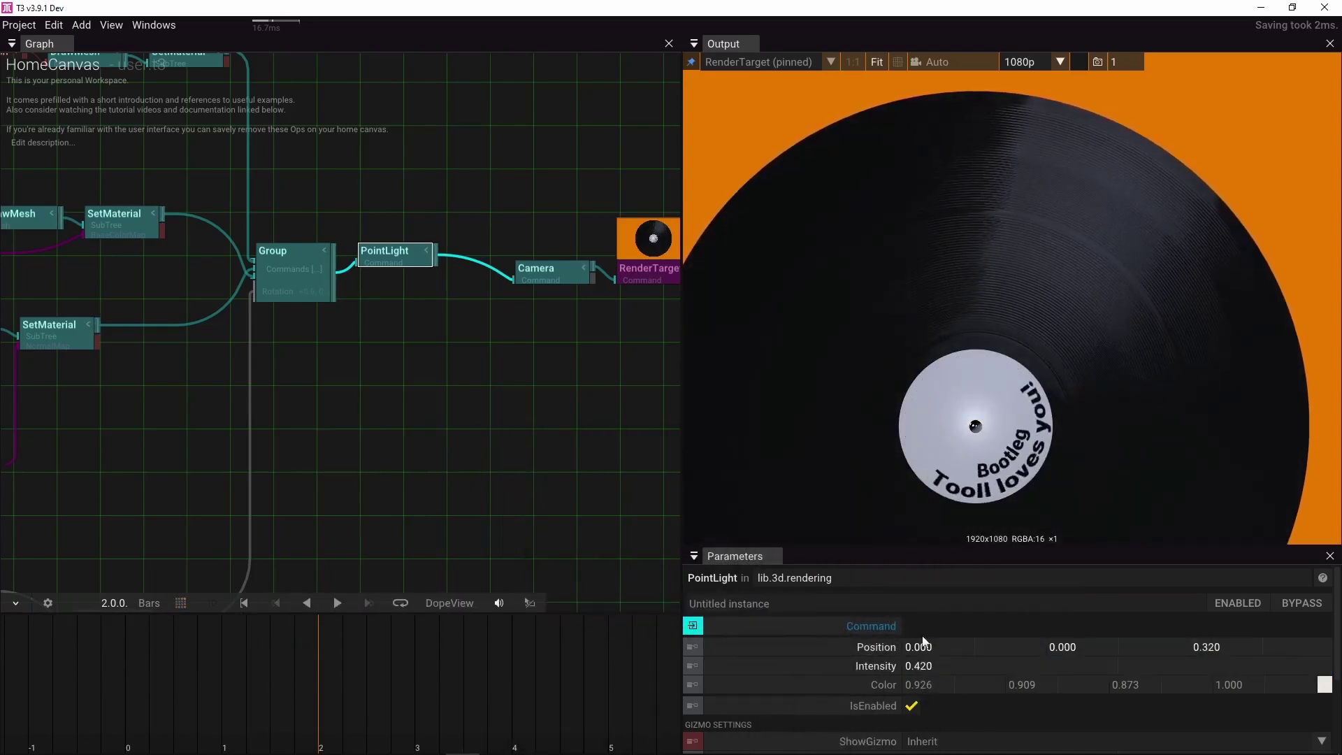
Set the PointLight's Position to X -0.880 and Y -0.400, and reset its Intensity to the default.
left_click_drag(989, 647, 762, 630)
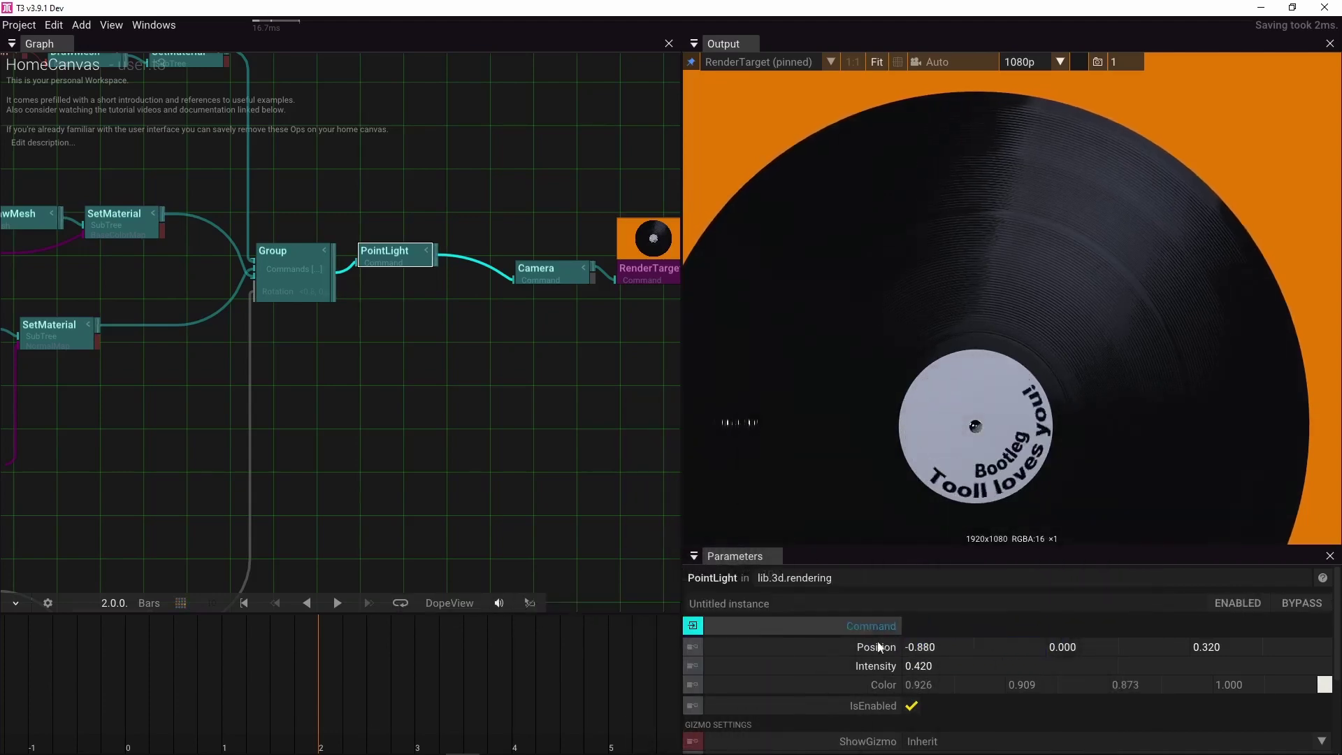
left_click_drag(1087, 647, 944, 633)
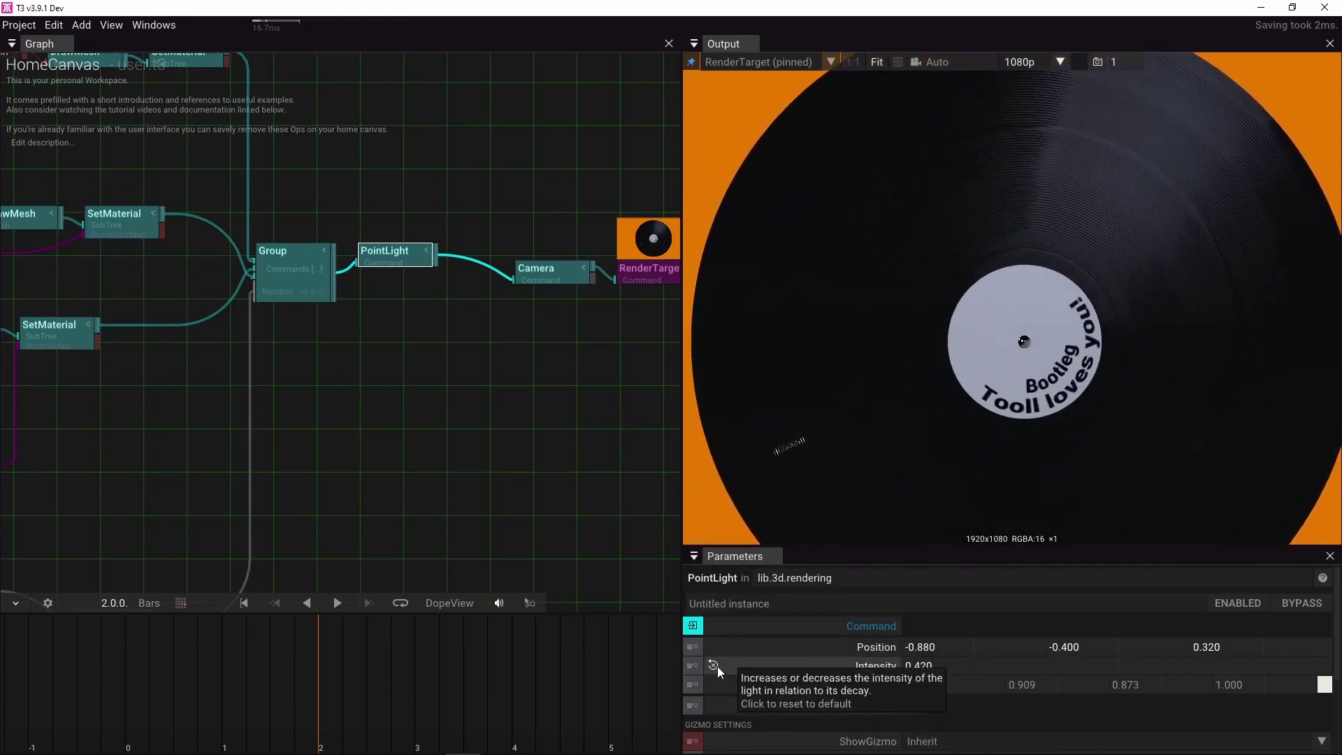
left_click(715, 665)
Try a PointLight Decay of 18.290 for a sharper light falloff across the record.
scroll(1068, 669, "down", 4)
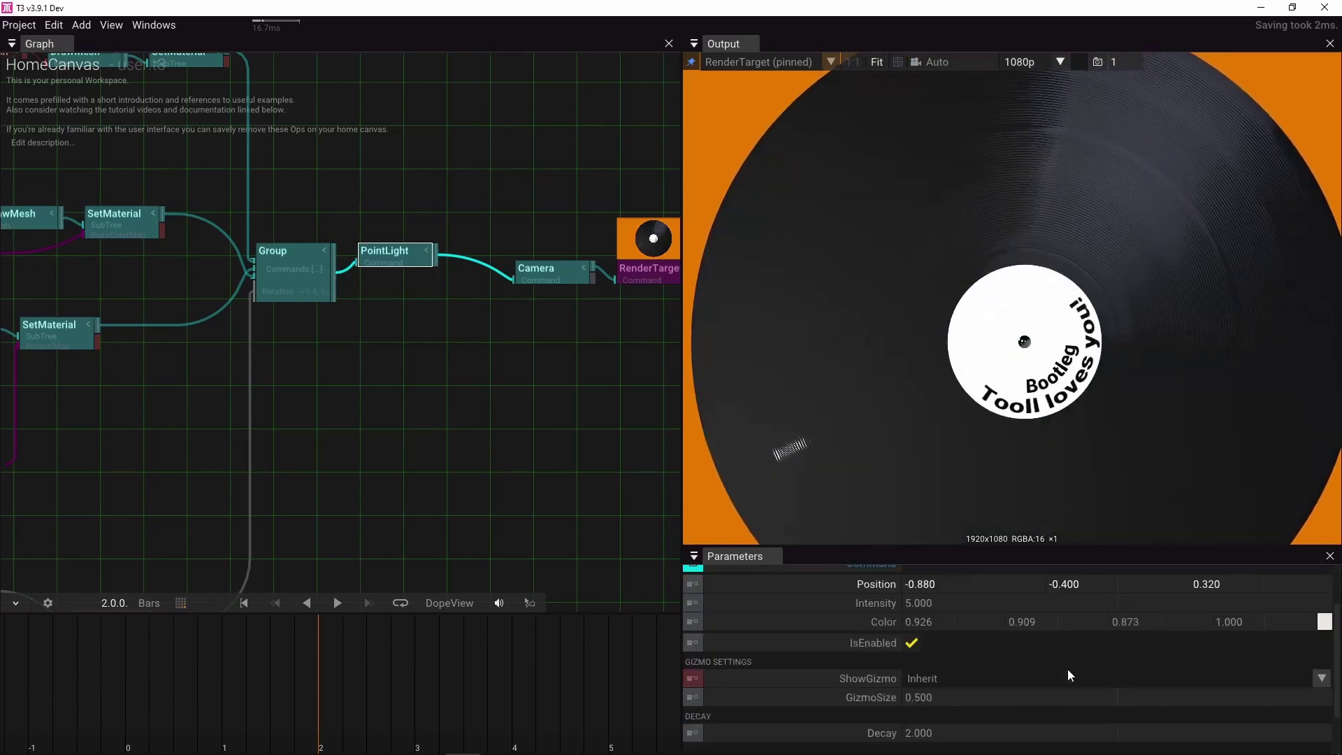
left_click_drag(966, 677, 1248, 639)
left_click_drag(928, 666, 1251, 660)
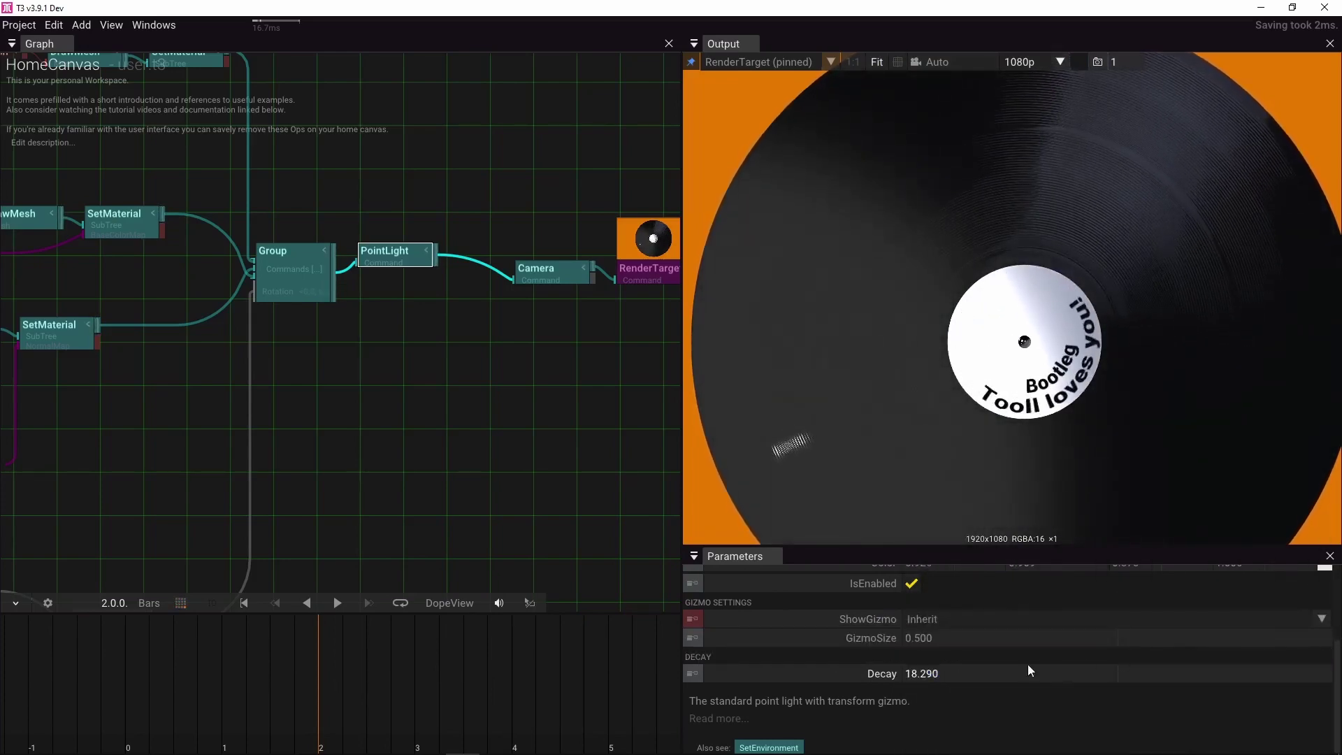
Set the PointLight's Z position to 9.420 and its Intensity to 2.180.
scroll(1111, 638, "up", 3)
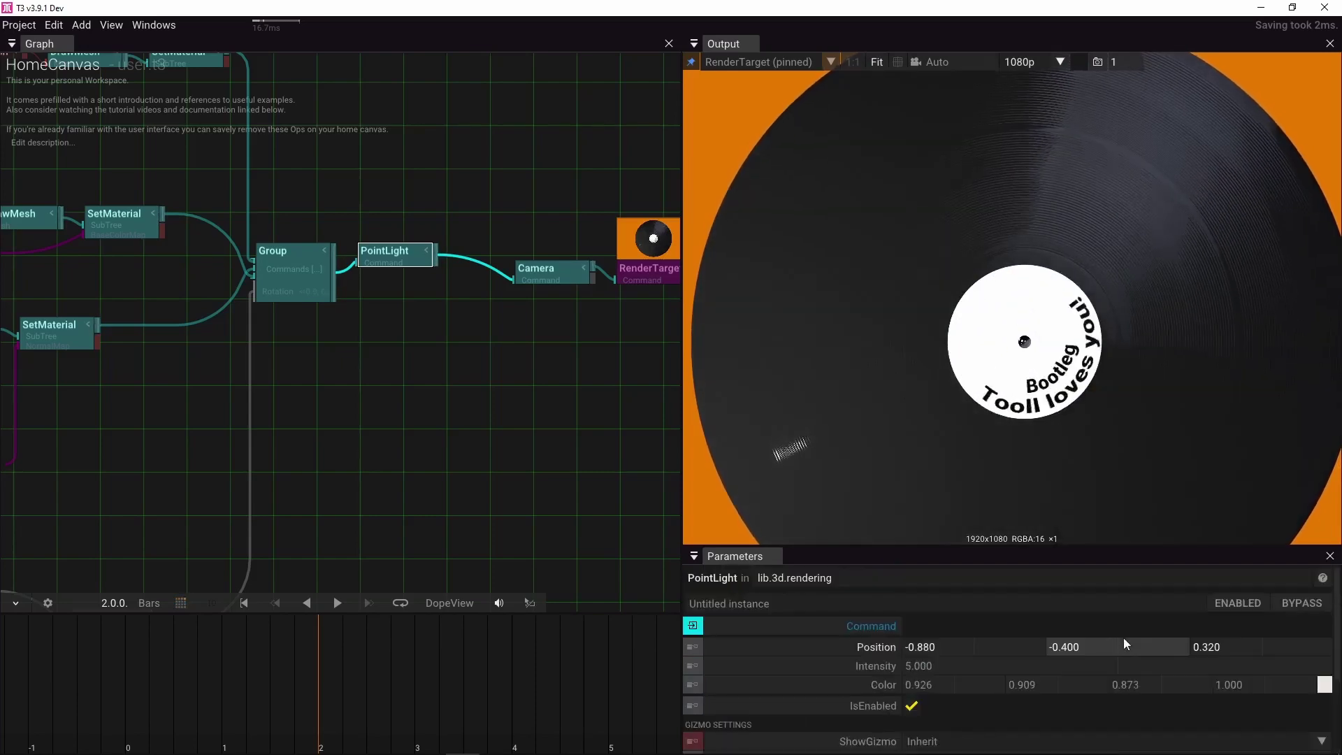
left_click_drag(1214, 648, 1318, 648)
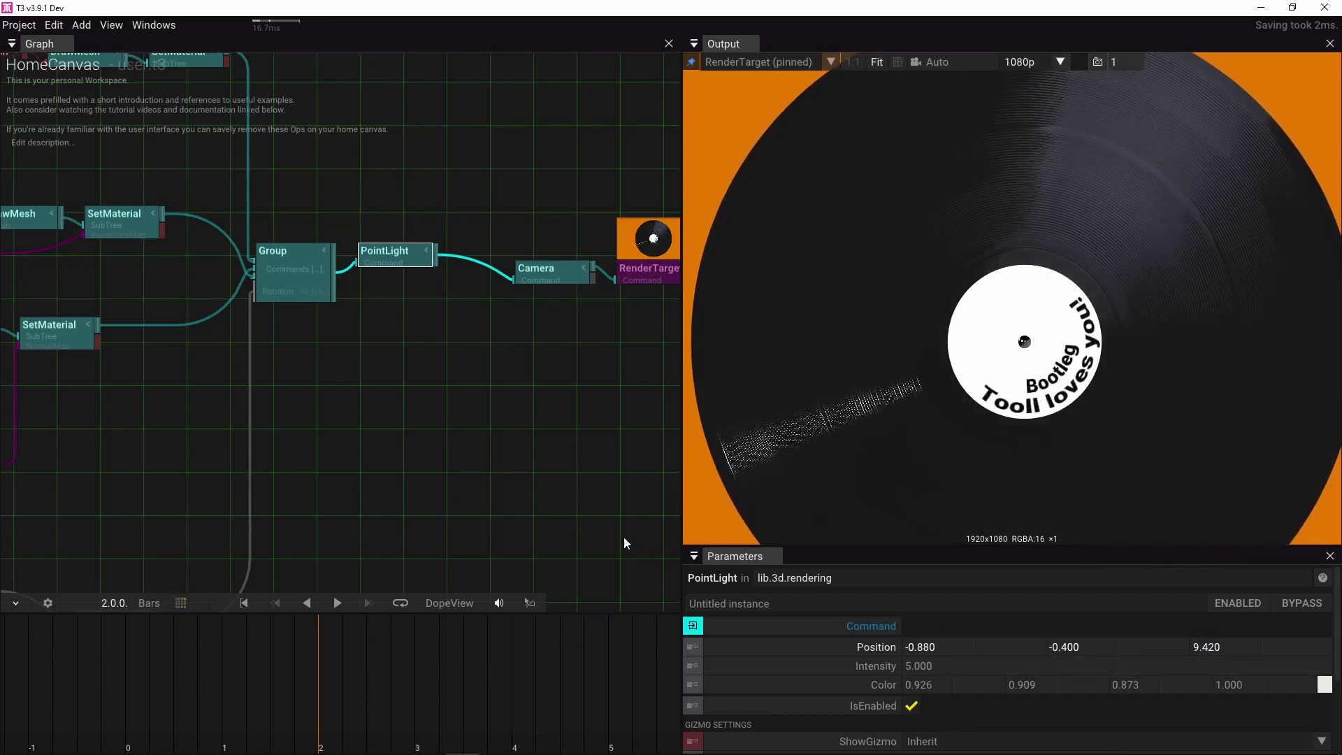
scroll(471, 396, "down", 4)
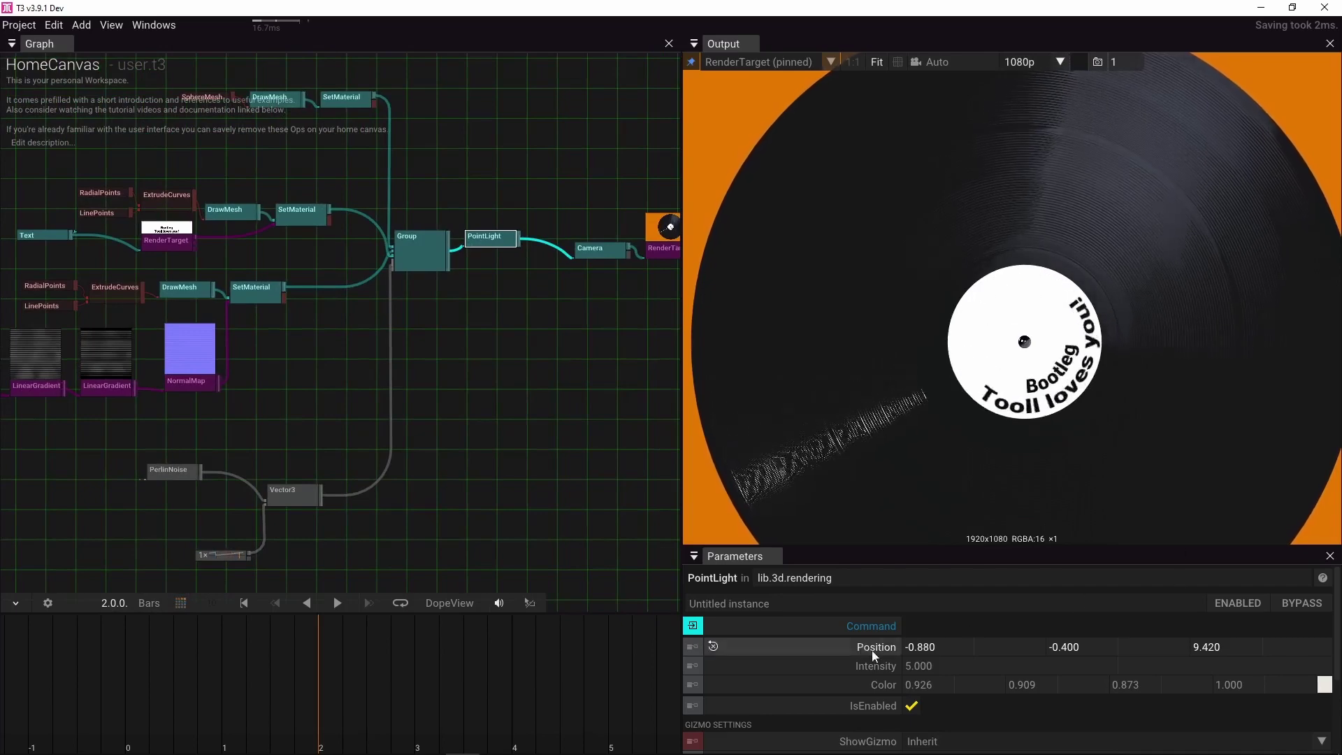
left_click_drag(930, 666, 165, 639)
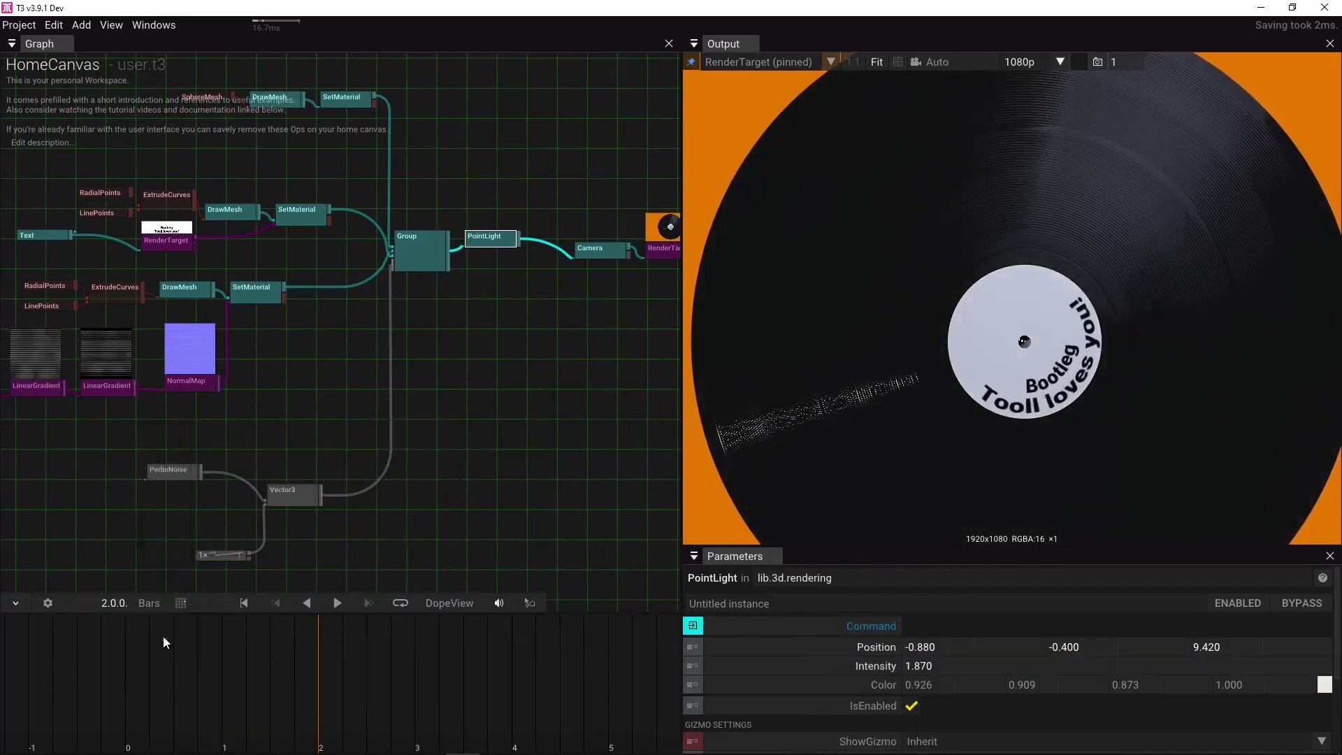
left_click_drag(965, 665, 874, 665)
Set the grooved record's SetMaterial to Roughness 0.150, Metal 0.570 and Specular 1.000.
scroll(562, 467, "up", 5)
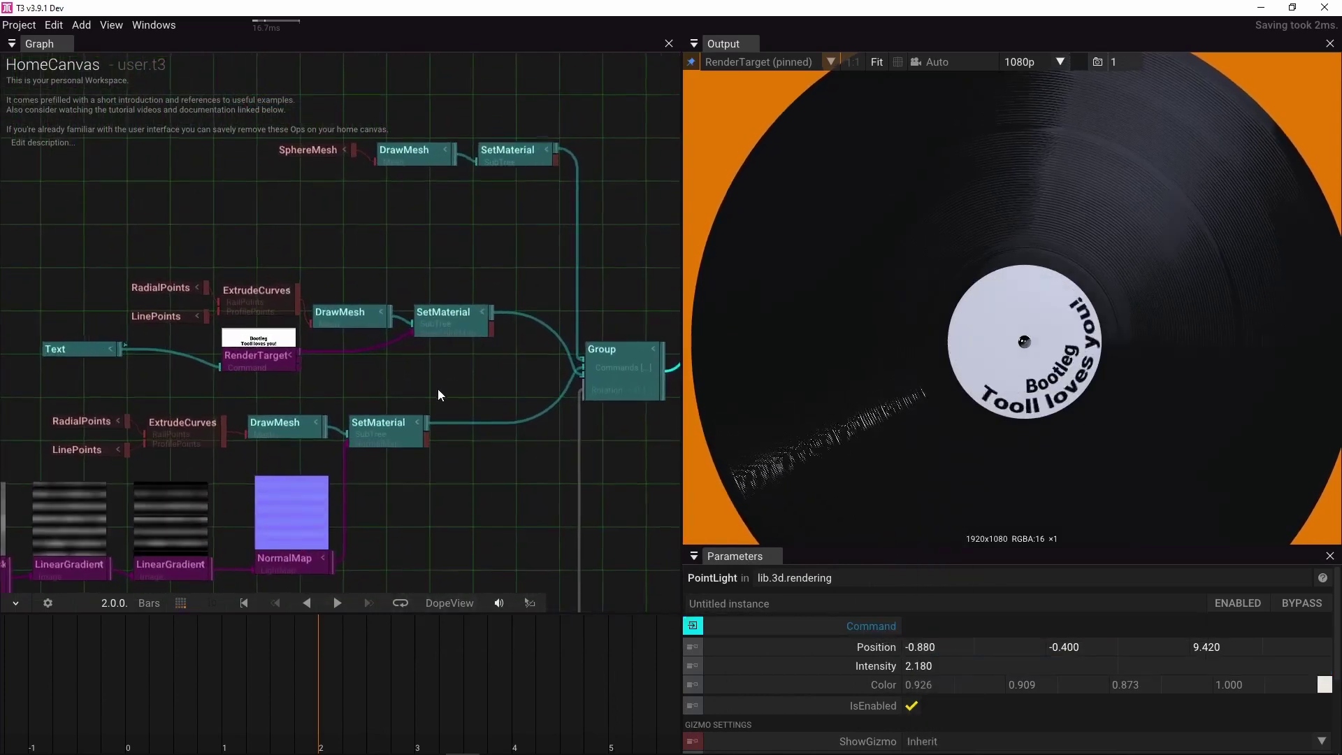
left_click(439, 390)
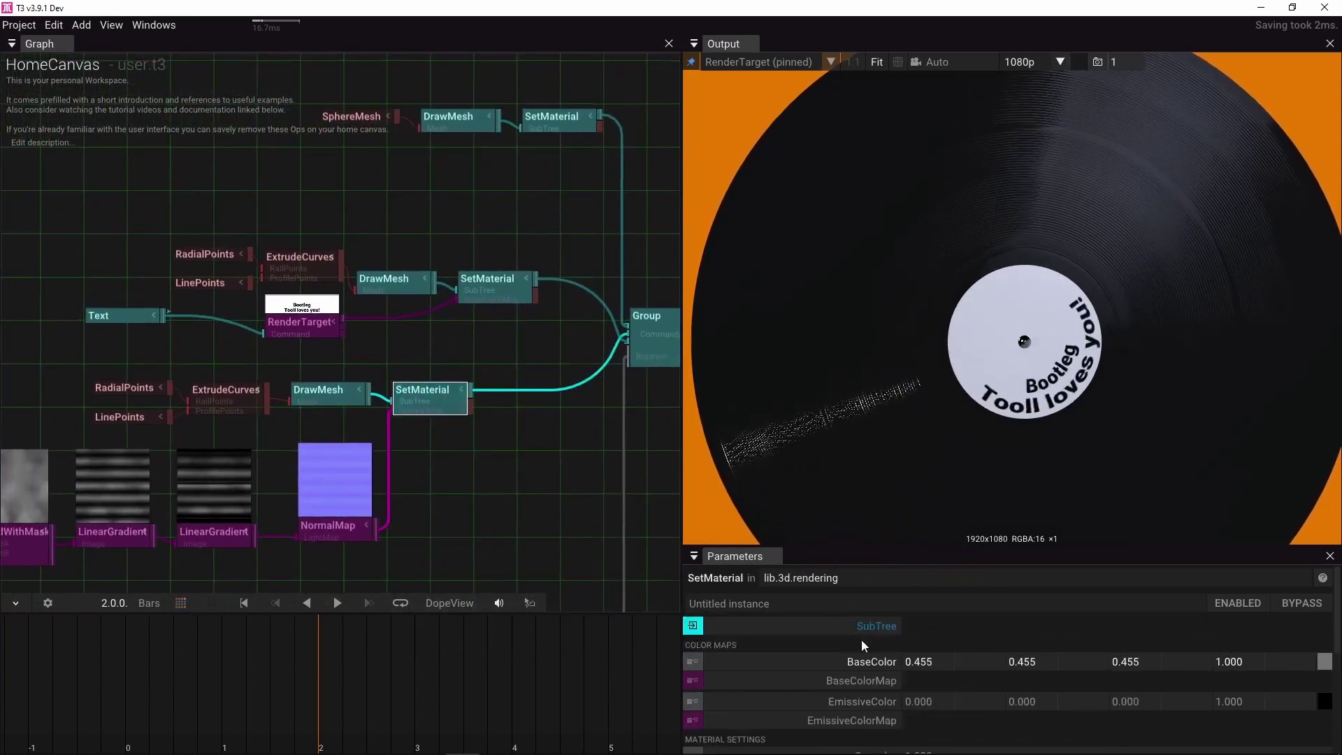
scroll(861, 640, "down", 2)
left_click_drag(951, 692, 989, 712)
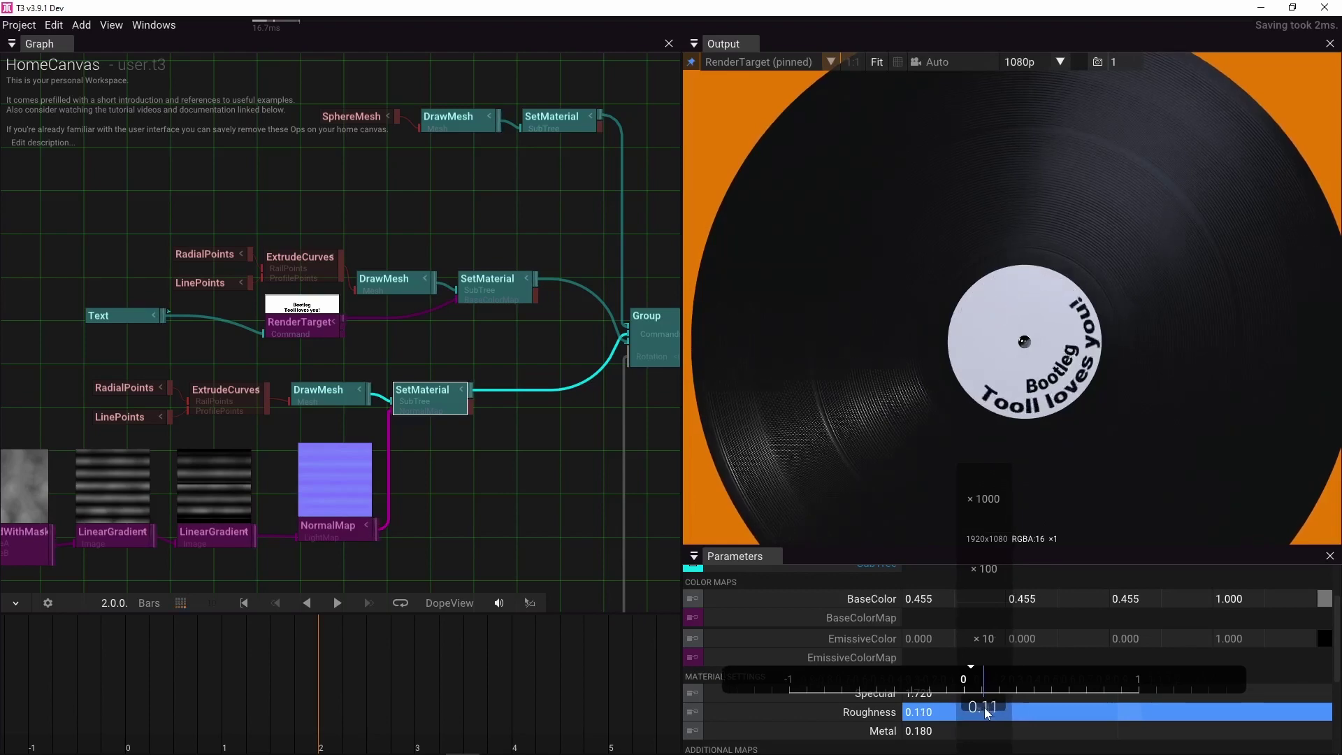
left_click_drag(991, 710, 963, 715)
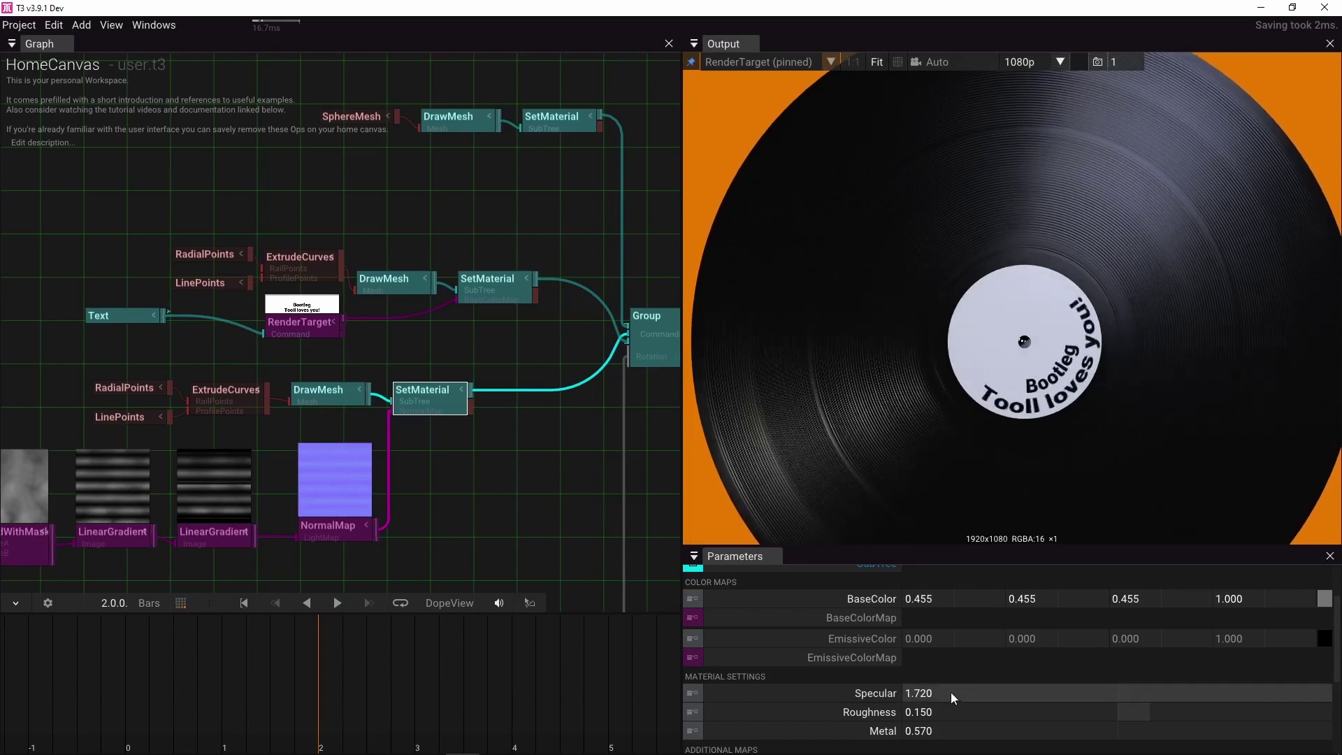
left_click_drag(951, 692, 733, 693)
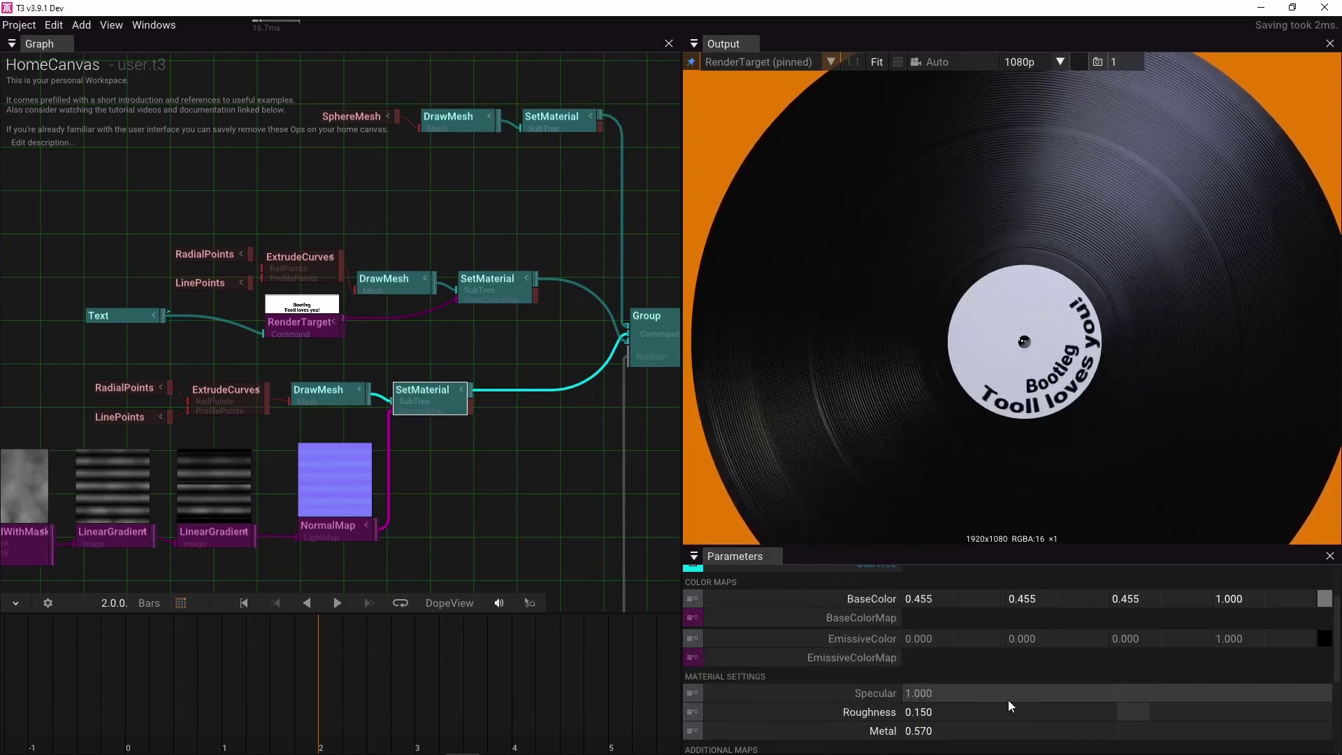
Set the grooved record's SetMaterial to Roughness 0.140 and Metal 0.740.
mouse_move(991, 712)
left_mouse_down()
mouse_move(970, 713)
mouse_move(1205, 726)
mouse_move(891, 727)
mouse_move(1123, 716)
mouse_move(938, 708)
left_mouse_up()
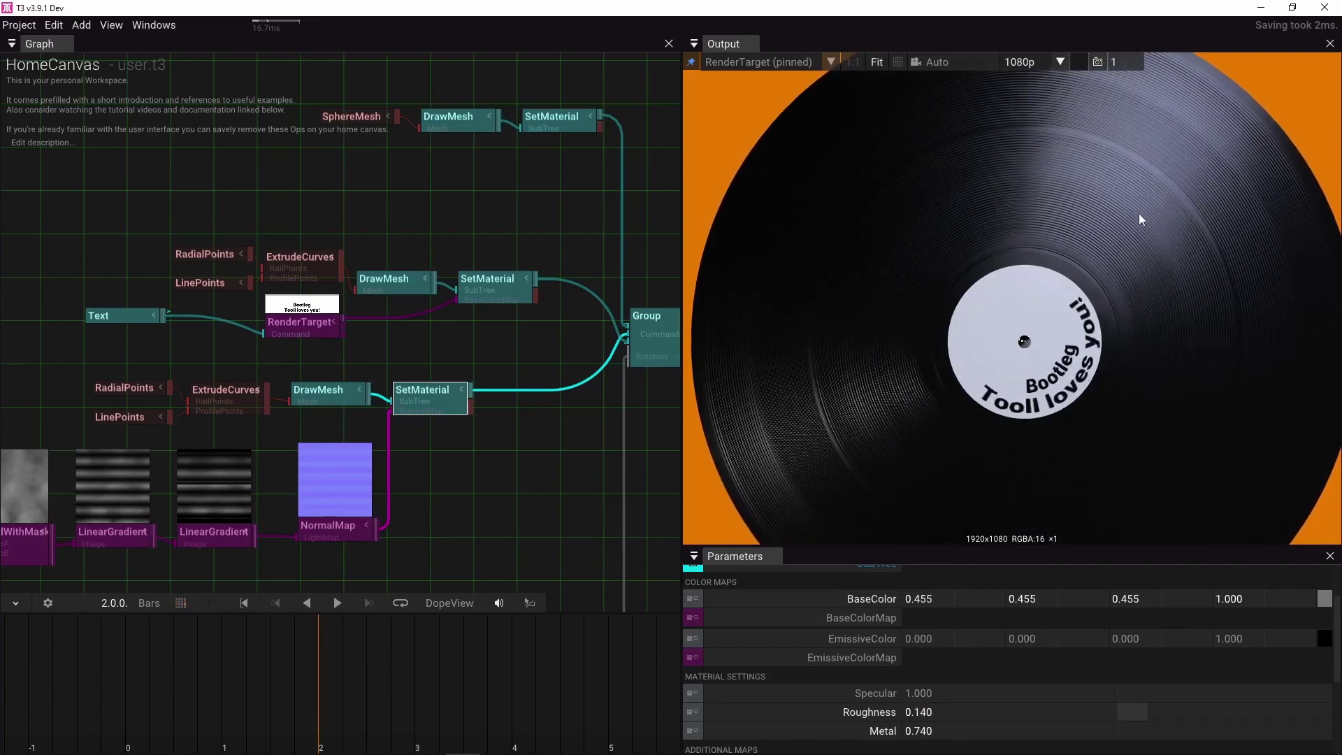
Move the PointLight aside and add a SetEnvironment operator after the Group, connecting its output to the Camera in place of the PointLight.
left_click_drag(567, 239, 105, 225)
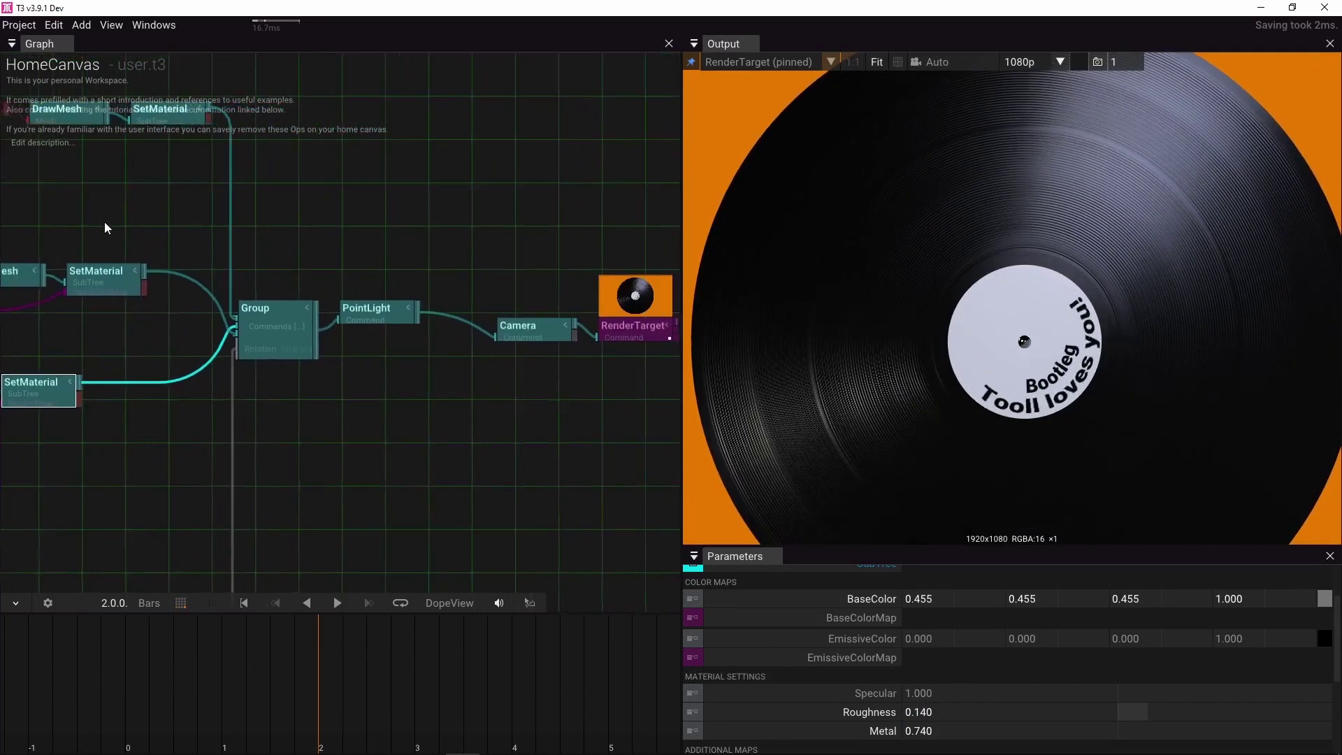
scroll(470, 270, "down", 3)
scroll(455, 227, "up", 3)
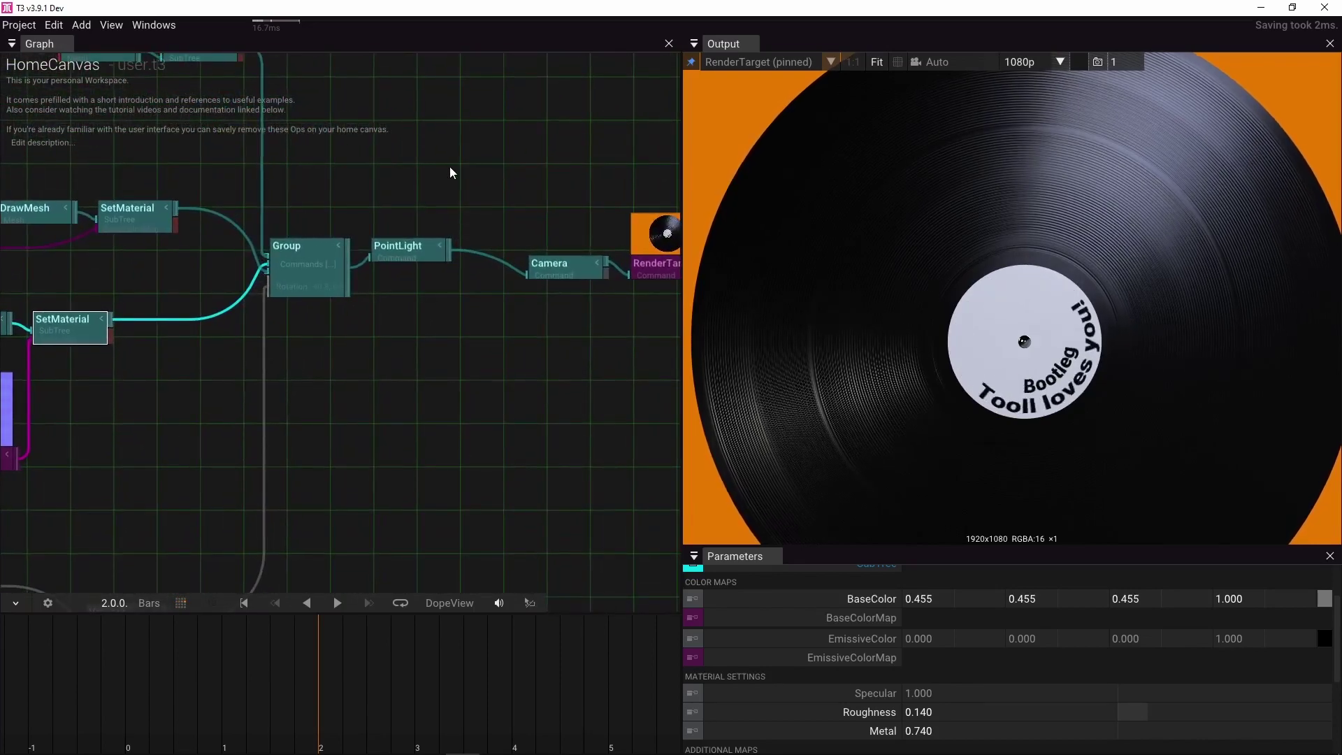
left_click_drag(414, 252, 437, 190)
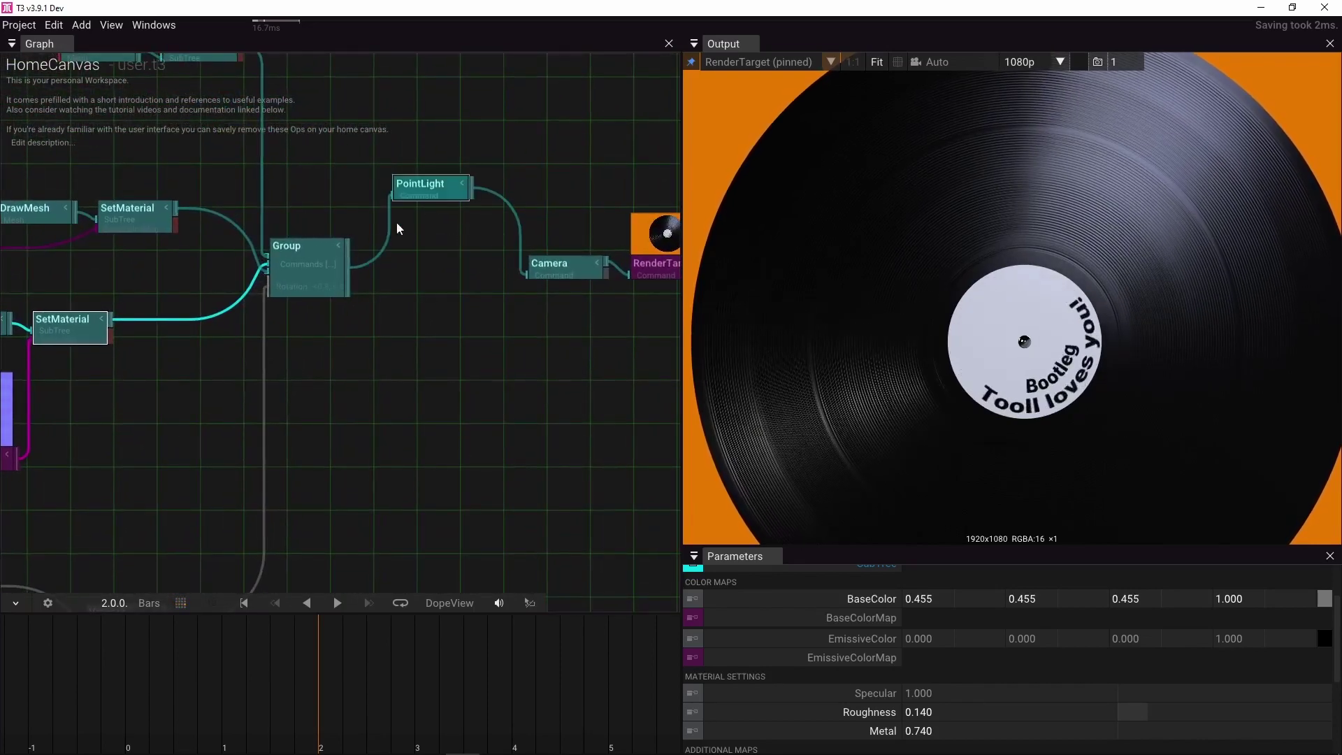
left_click_drag(350, 264, 421, 299)
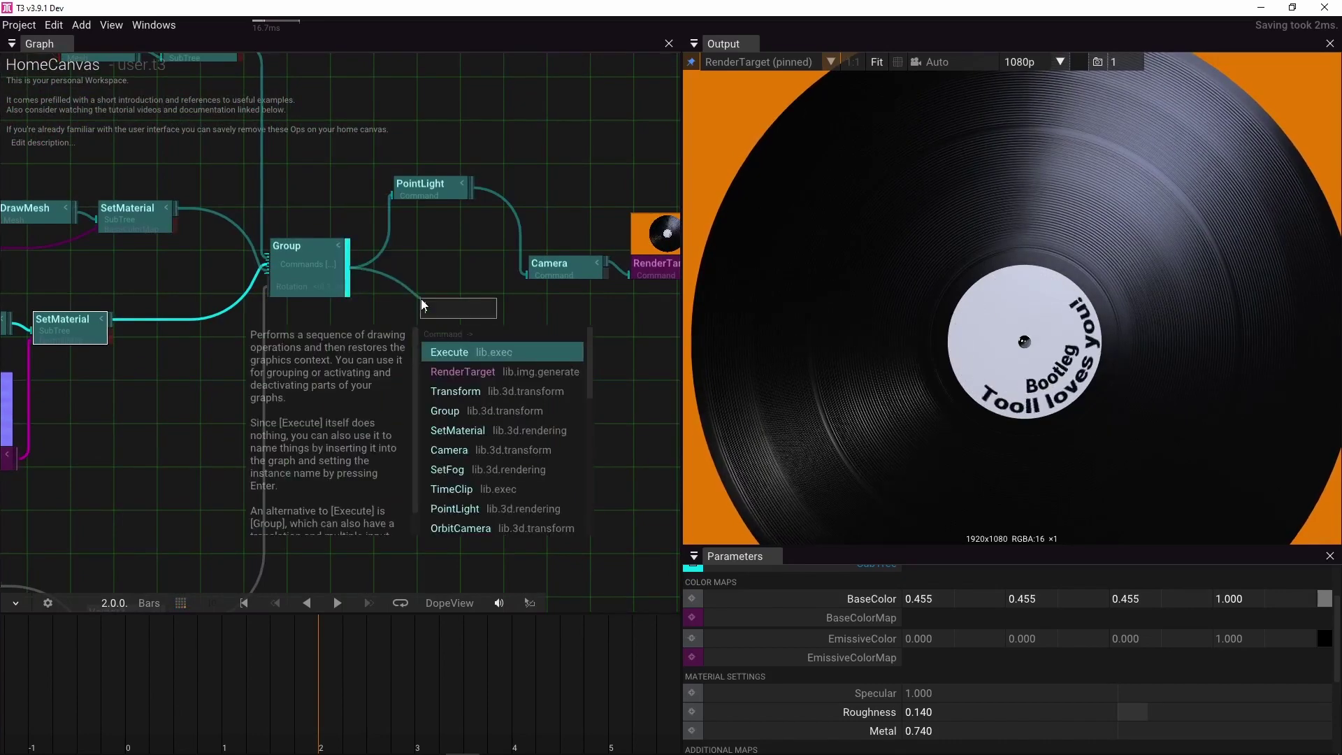
type("set")
left_click(500, 411)
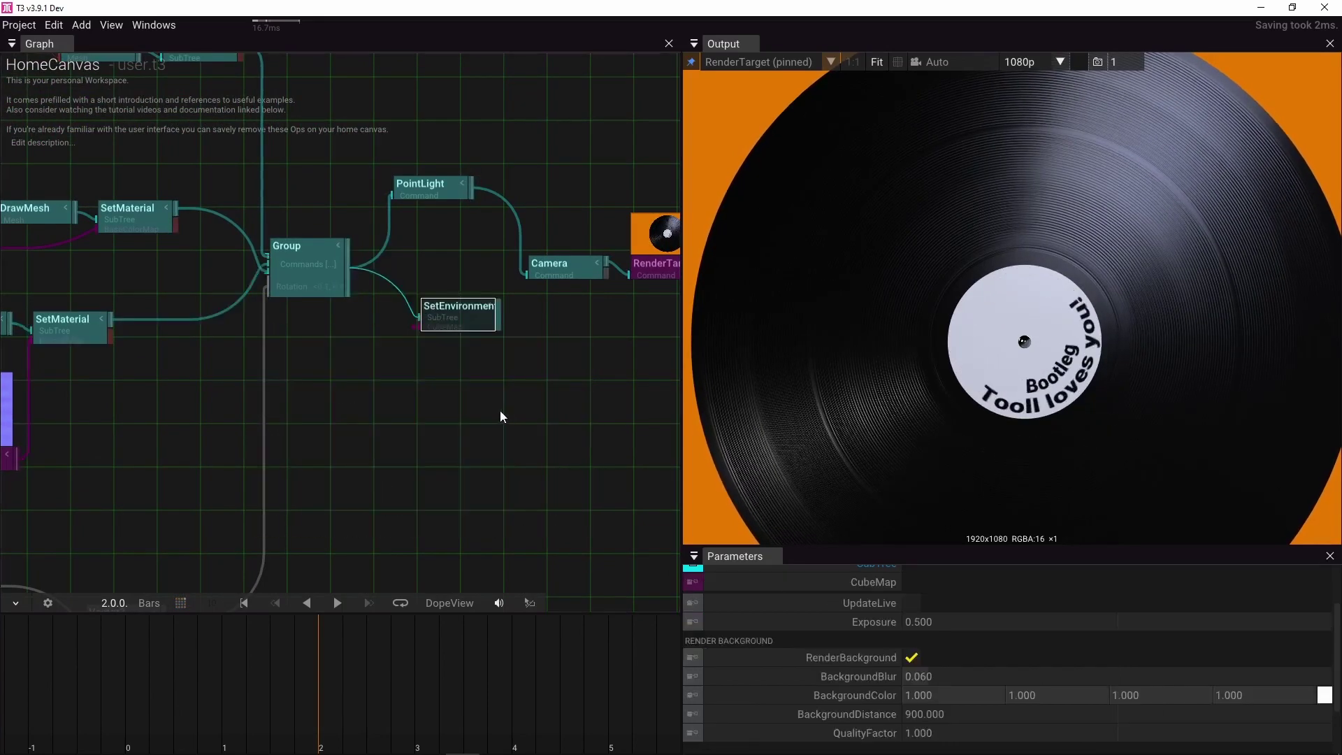
left_click_drag(499, 314, 527, 274)
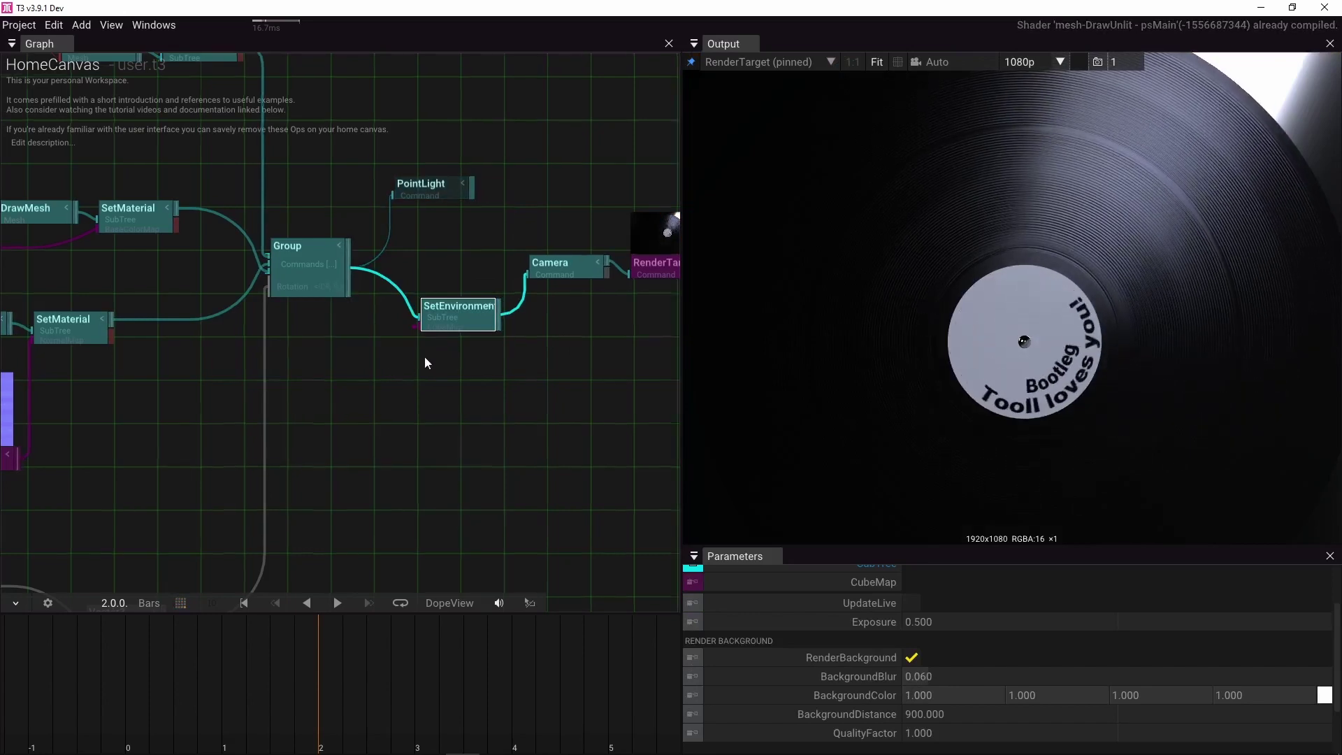
Add a TextureToCubeMap operator feeding the CubeMap input of SetEnvironment.
left_click_drag(425, 357, 442, 401)
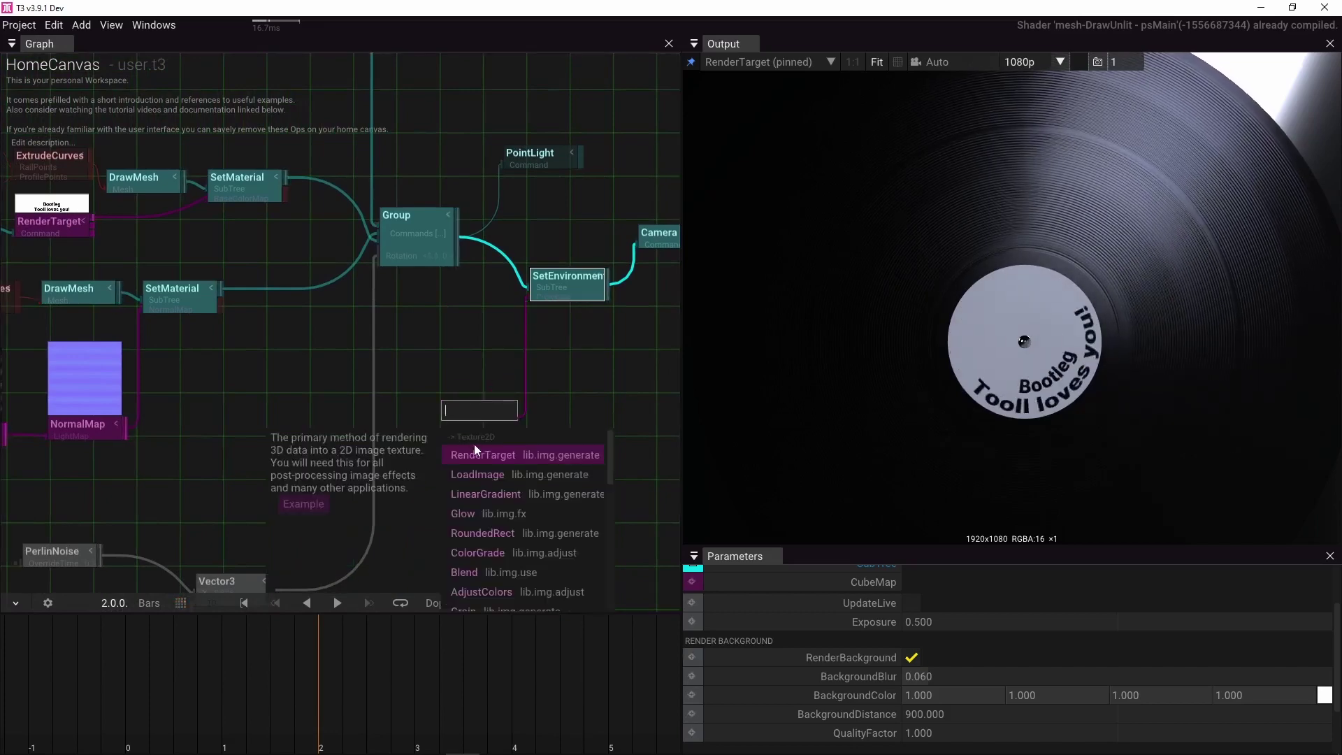
type("cube")
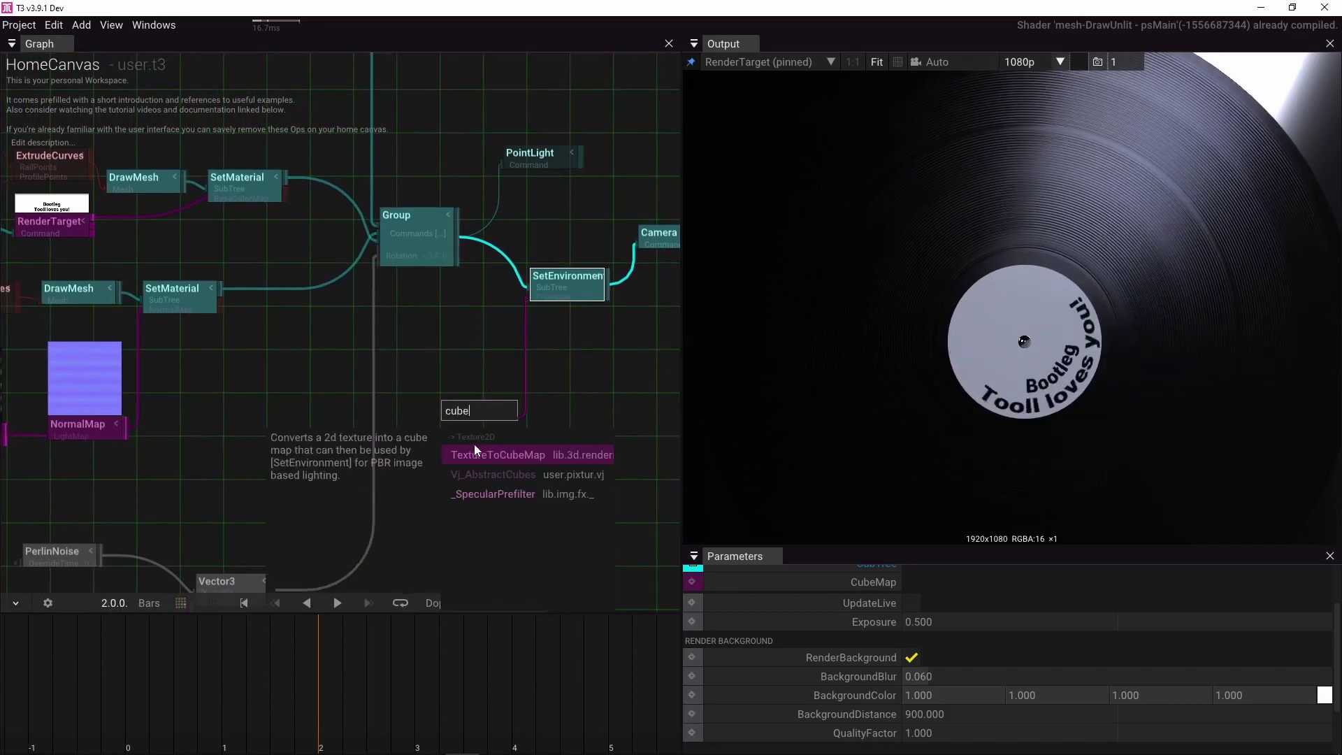
left_click(488, 455)
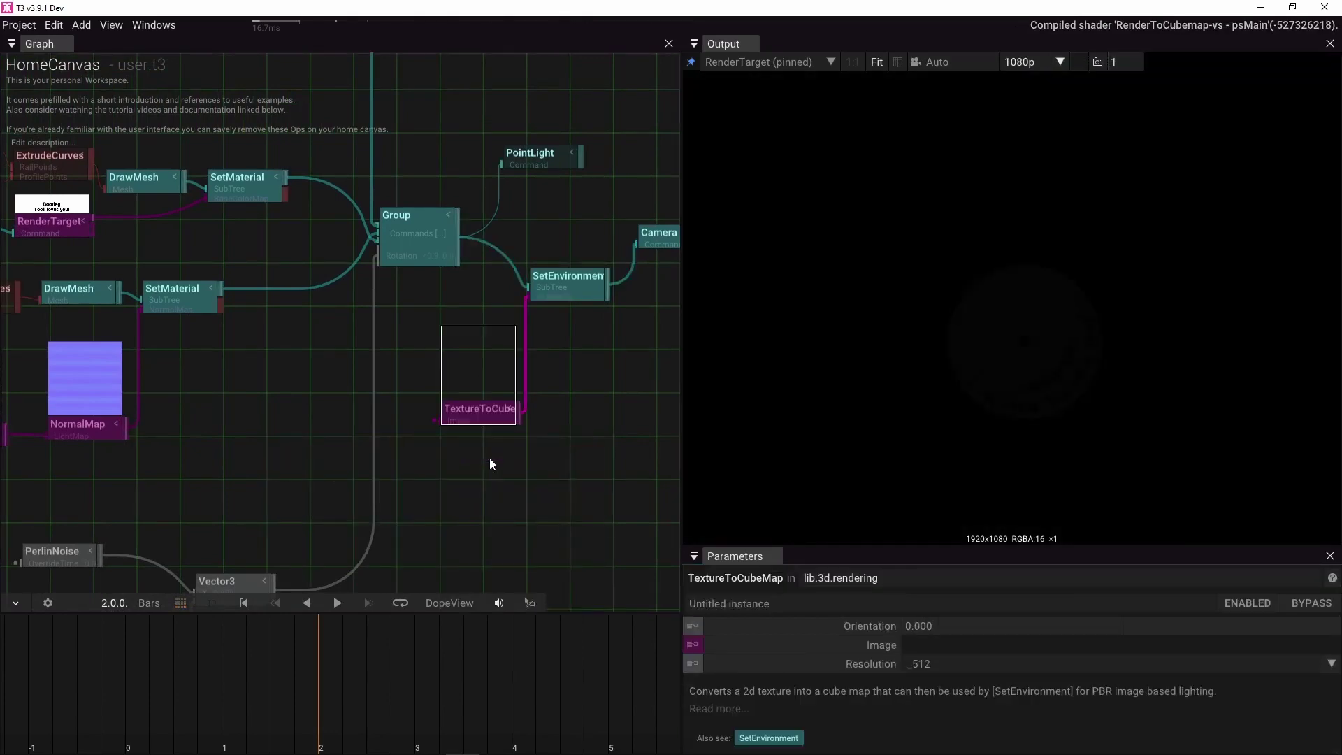
key("Tab")
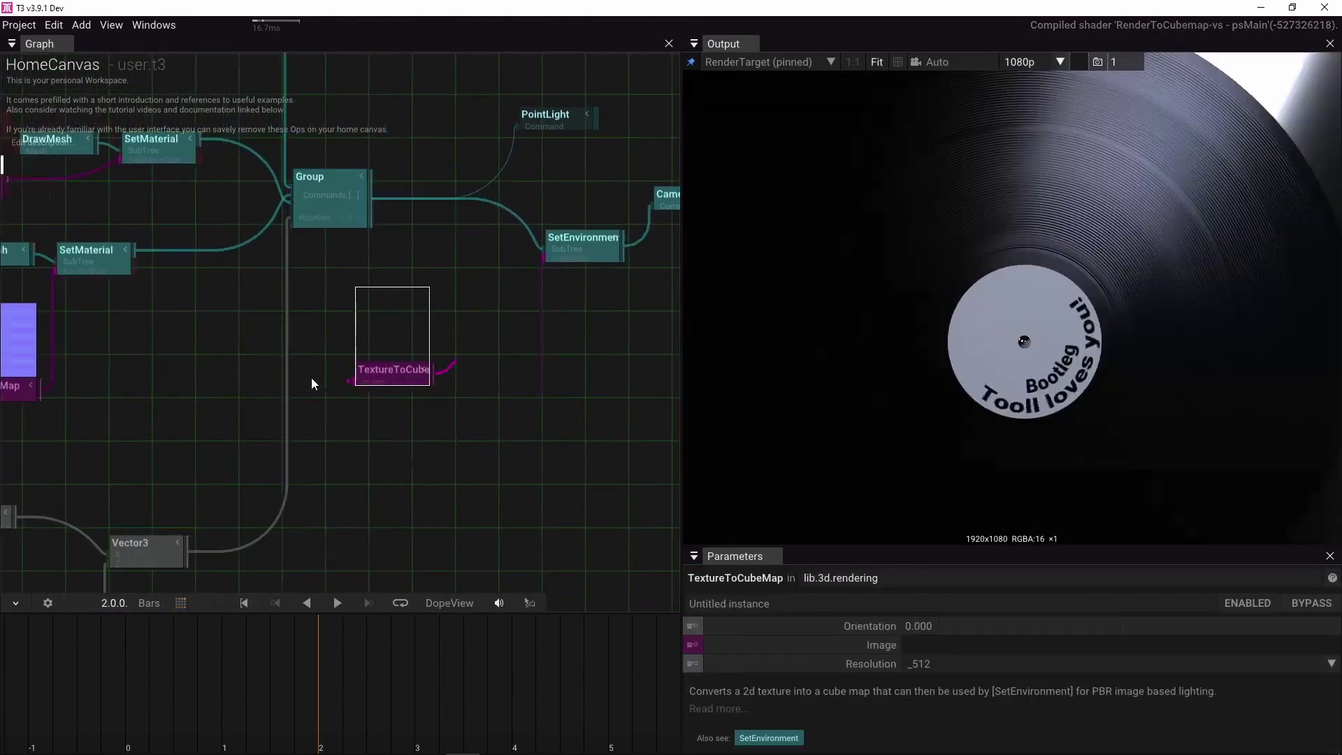
left_click(314, 364)
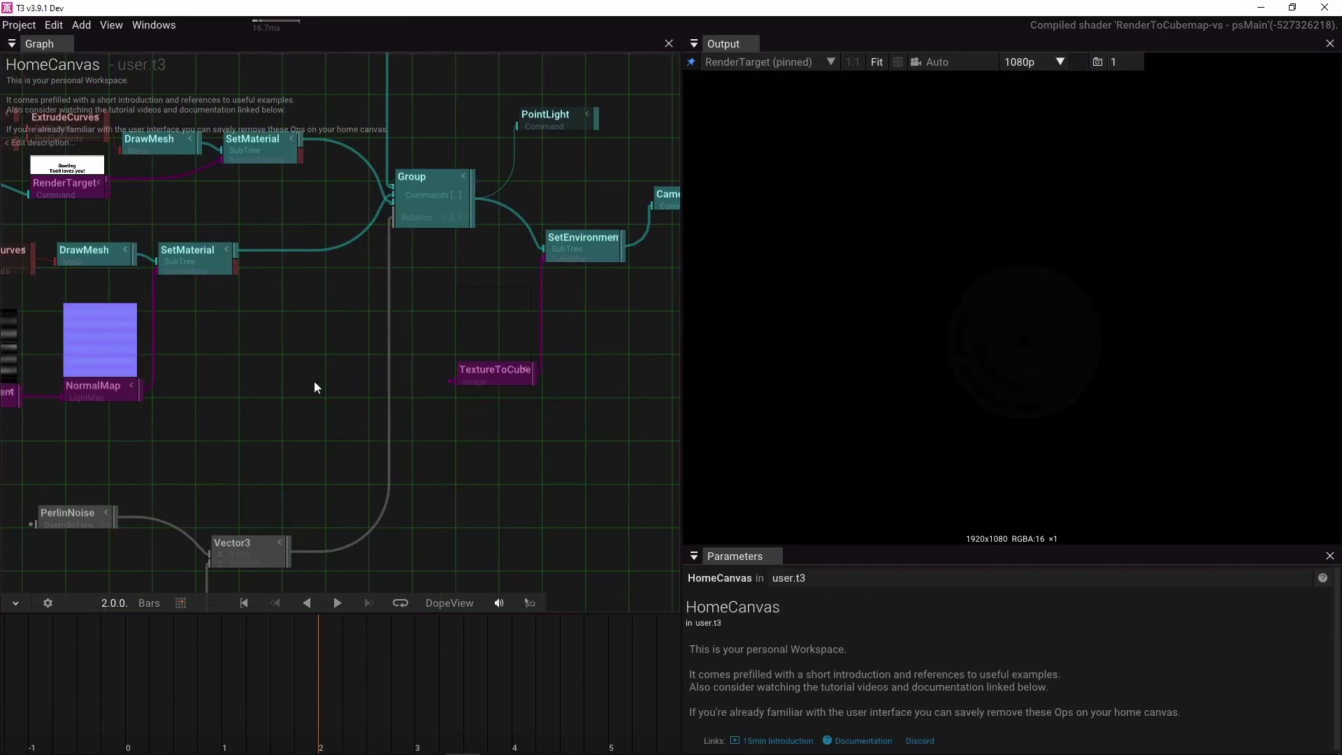
Add a RadialGradient image generator and connect it to the Image input of TextureToCubeMap.
double_click(265, 359)
type("ra")
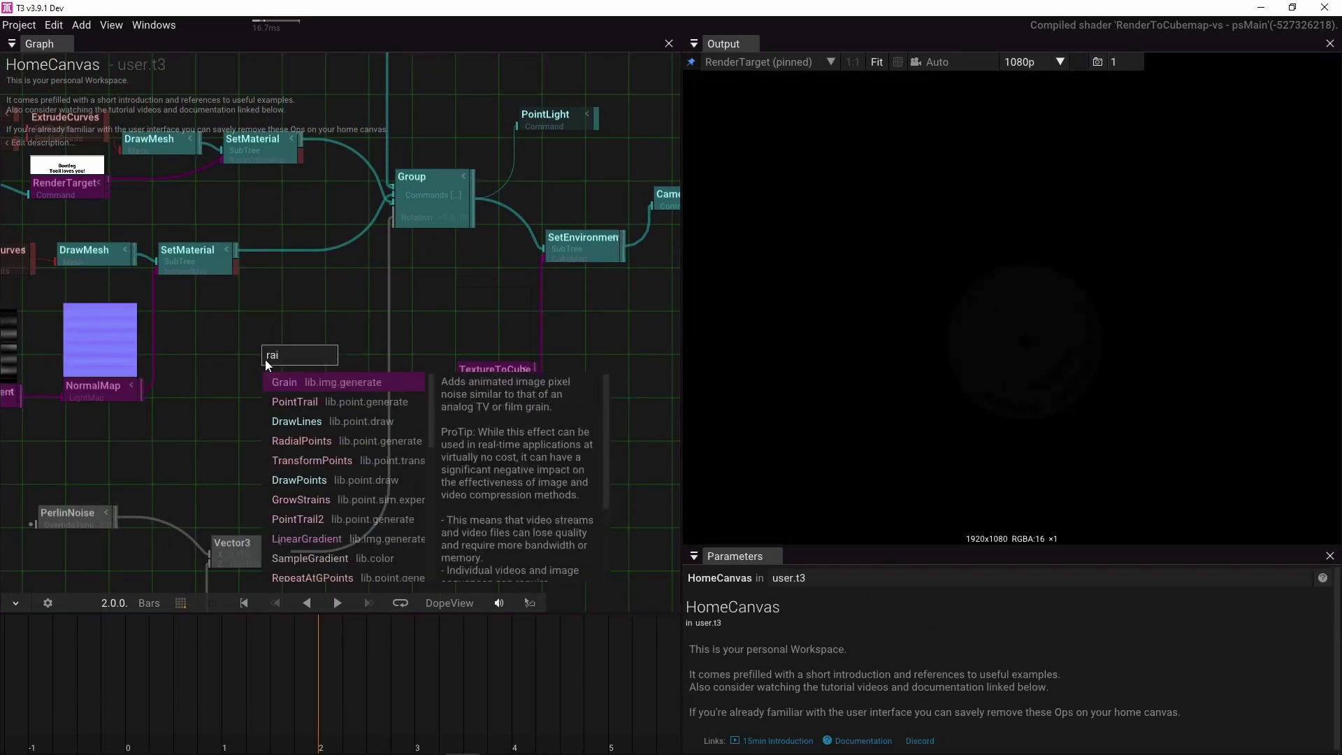
type("d")
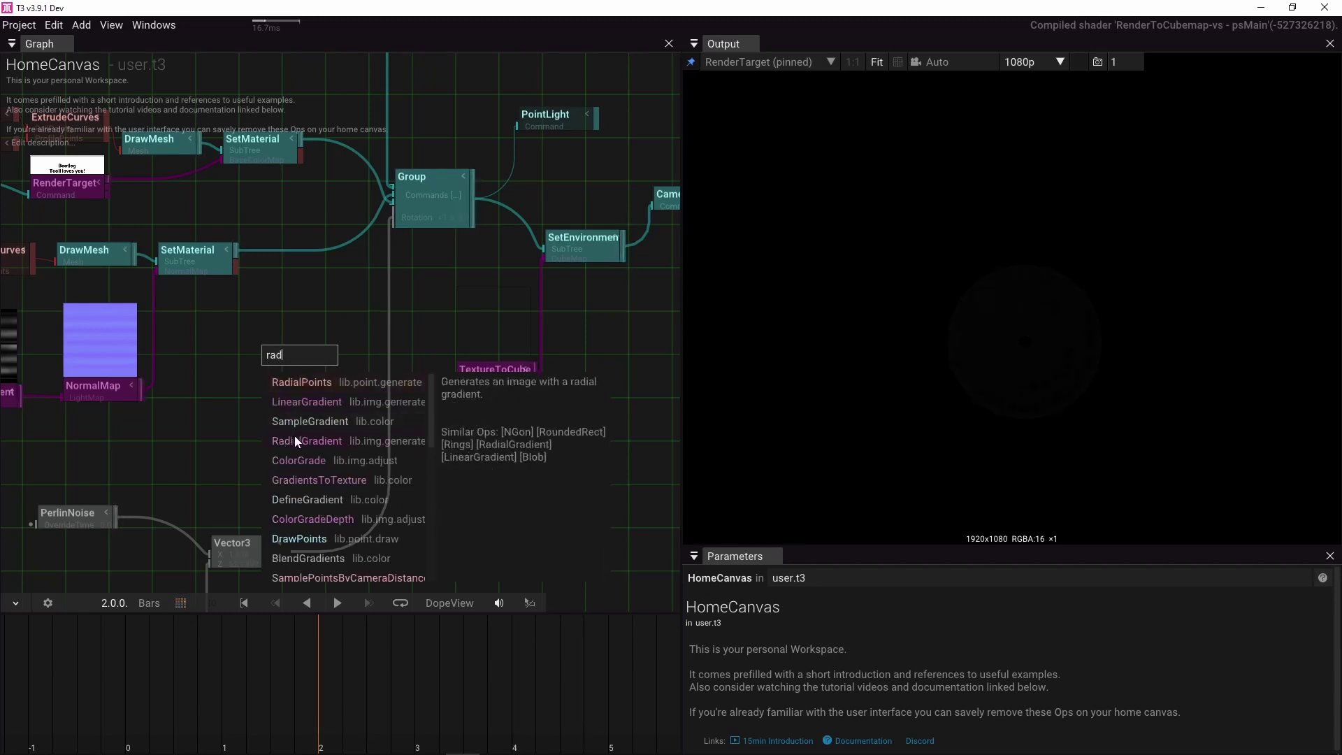
left_click(297, 439)
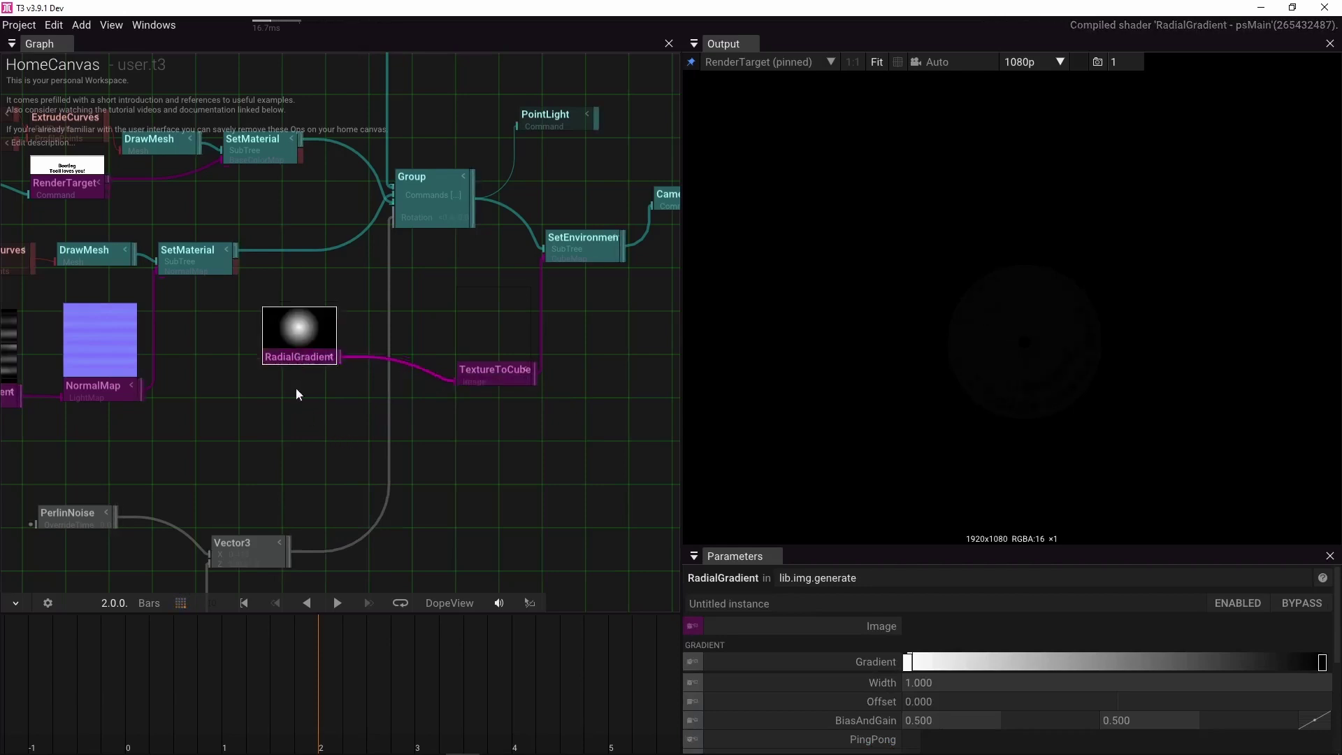
left_click_drag(300, 358, 296, 416)
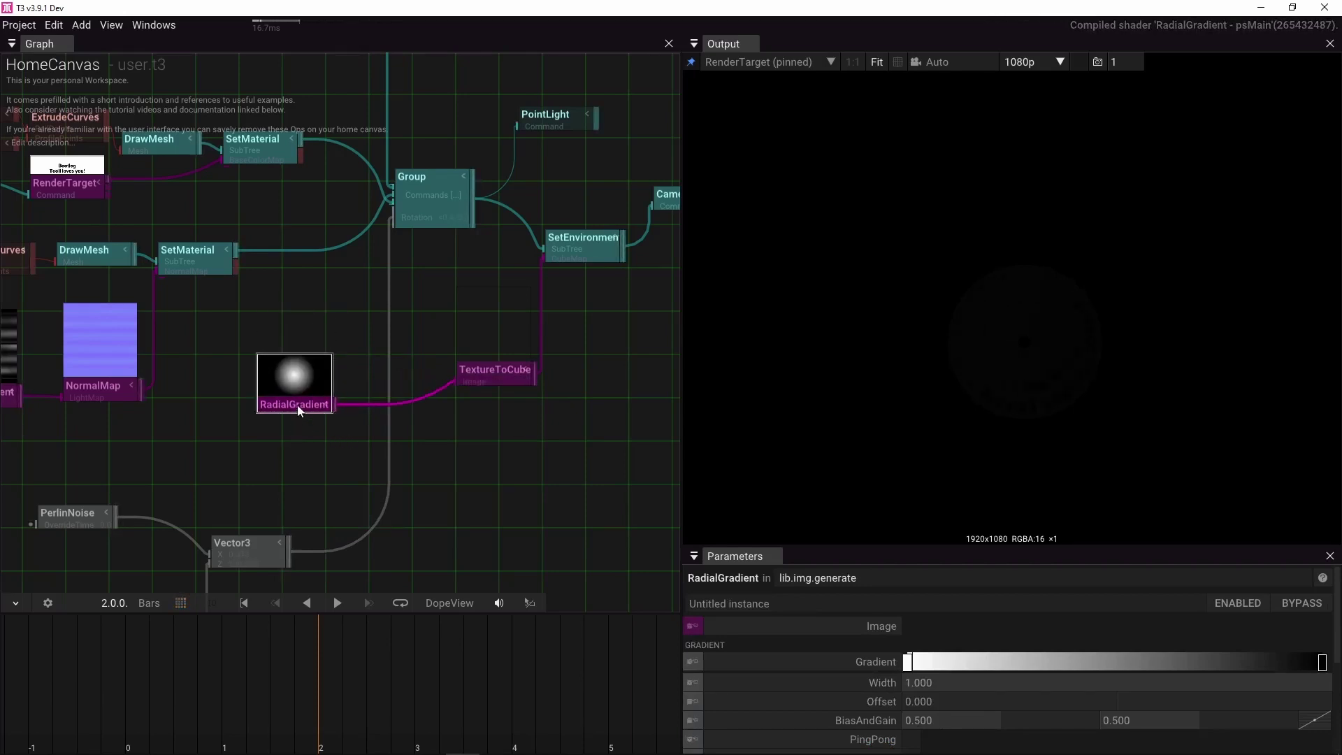
Enable UpdateLive on the SetEnvironment operator.
left_click(583, 253)
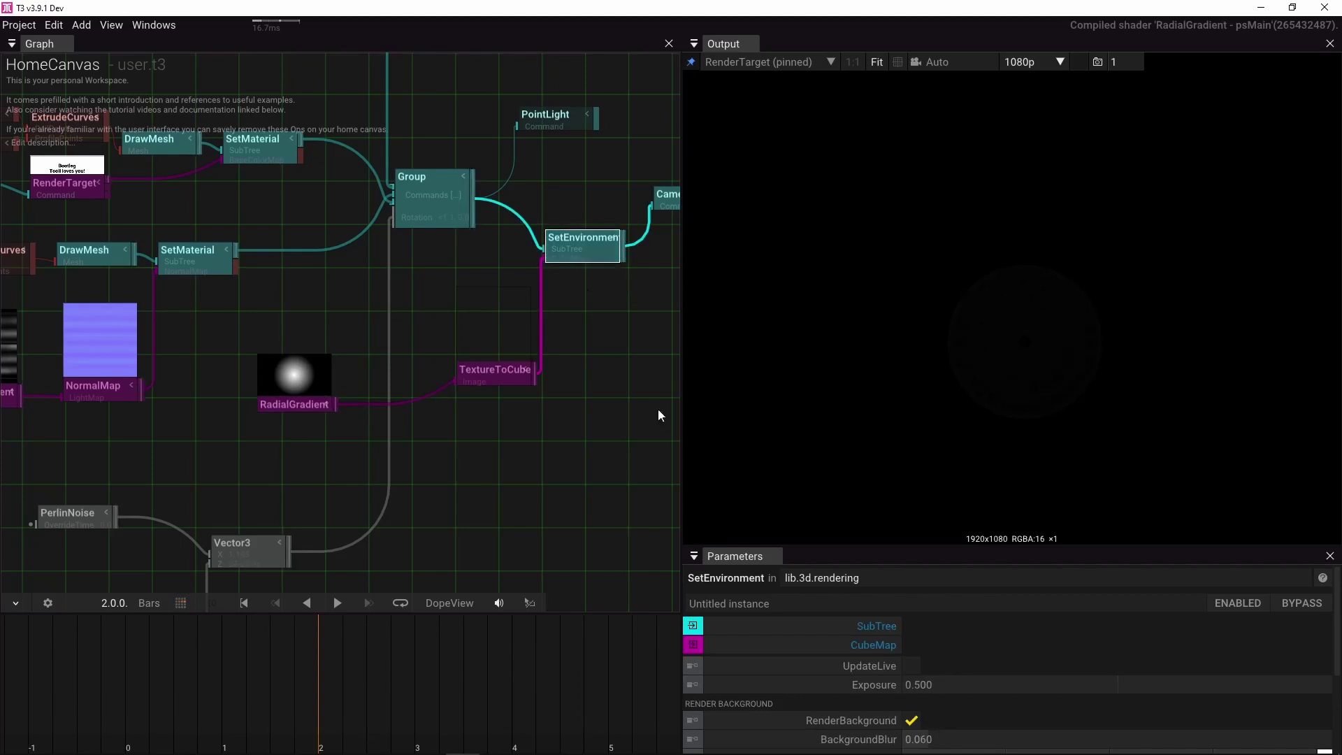
left_click(916, 664)
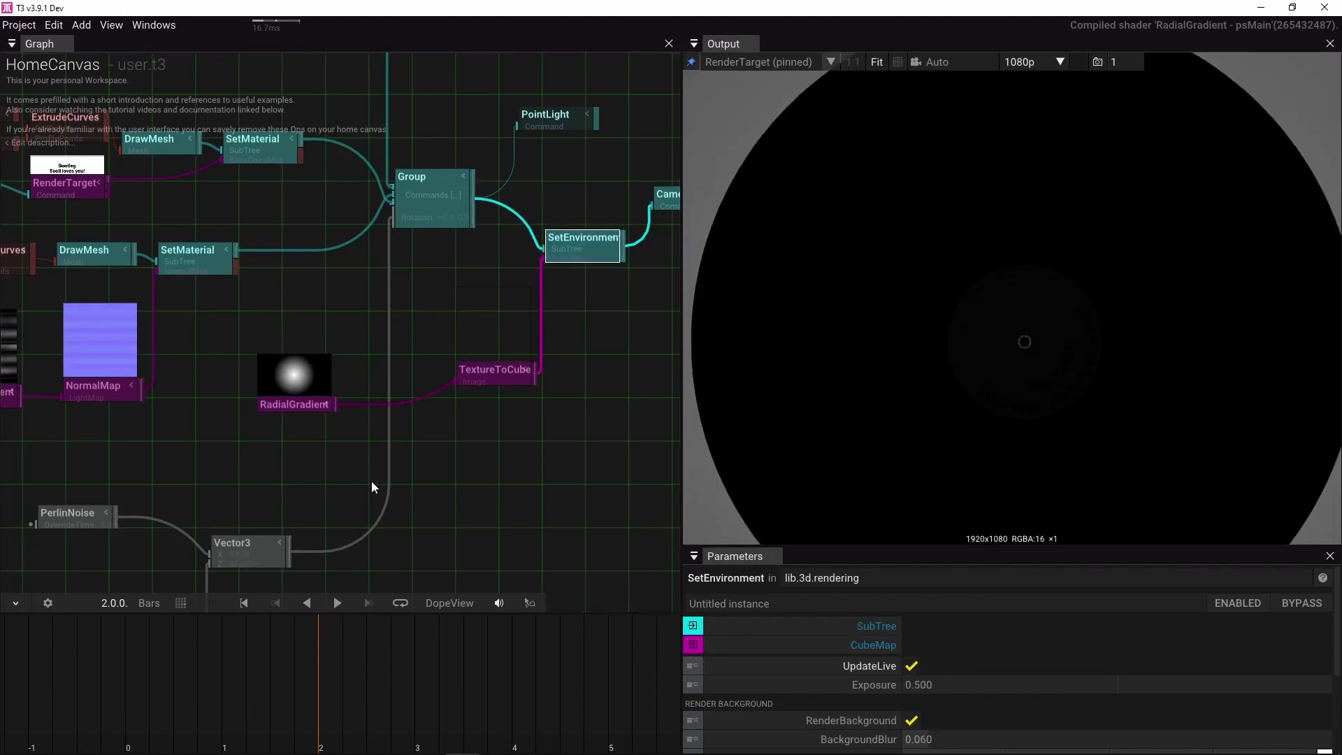
Enlarge the parameter area and shift the RadialGradient's Center to -0.465, 0.220.
left_click(300, 405)
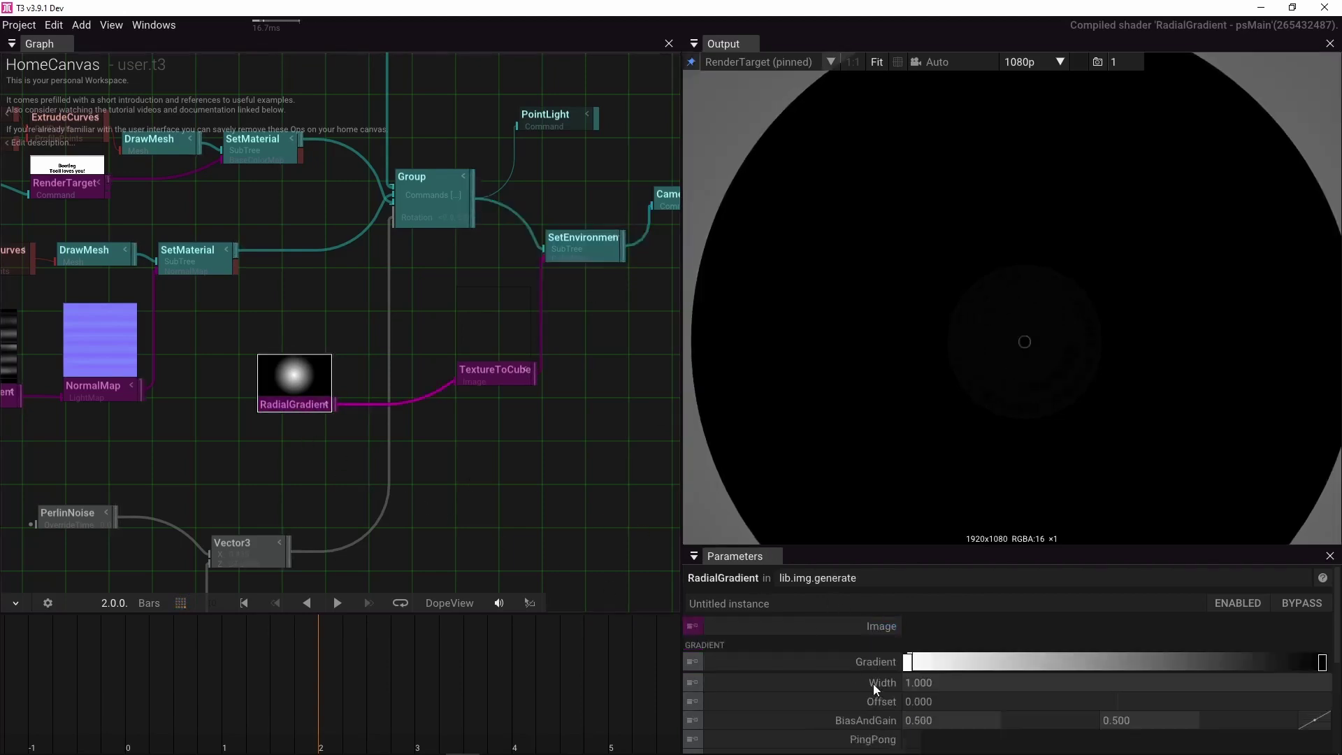
left_click_drag(833, 547, 846, 371)
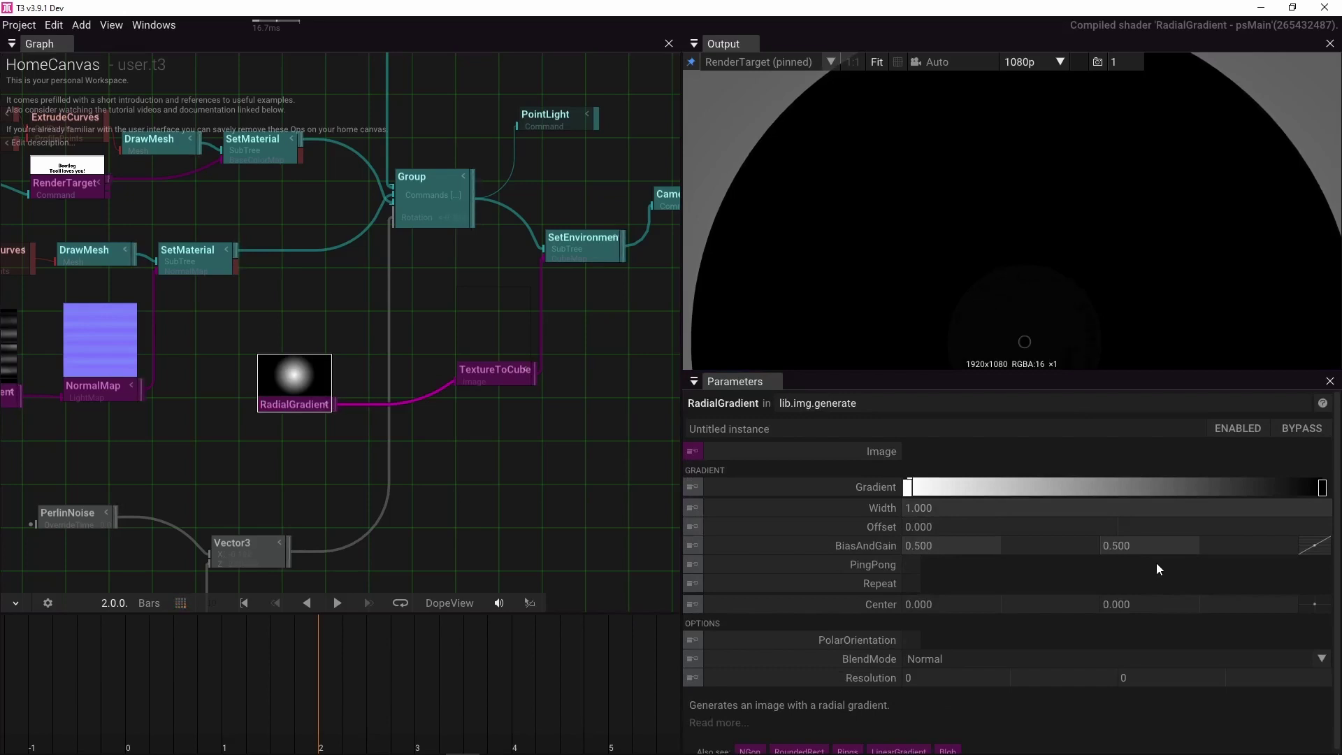
left_click_drag(1302, 605, 1302, 674)
left_click_drag(1314, 604, 1245, 572)
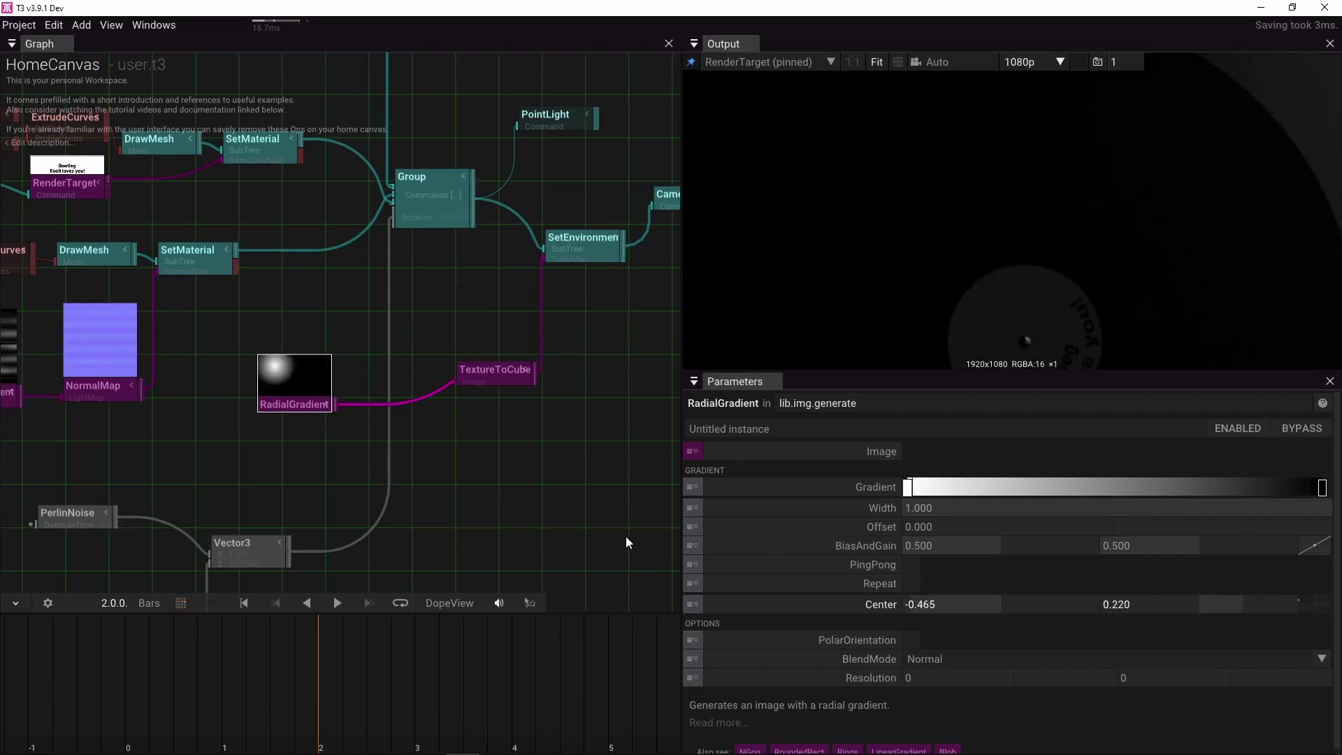
Add a ShardNoise image generator and connect it to TextureToCubeMap in place of the RadialGradient.
double_click(308, 466)
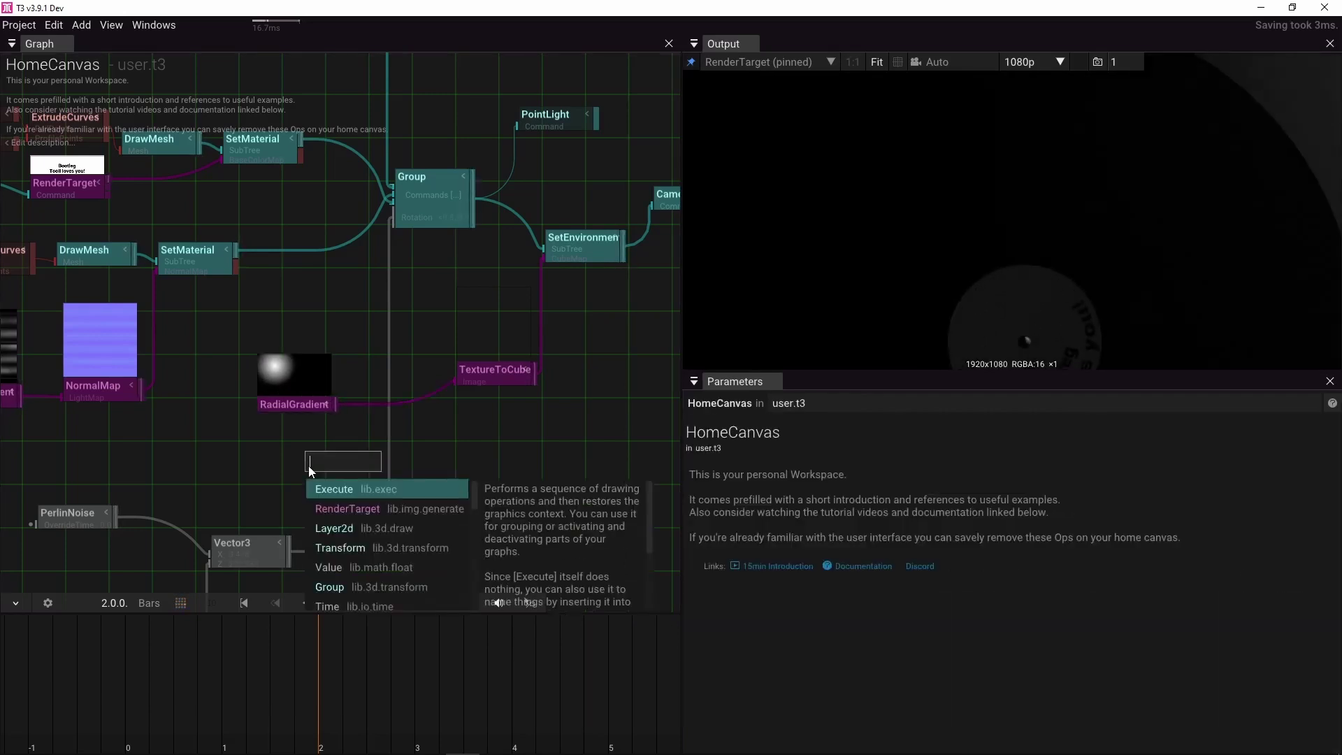
type("fra")
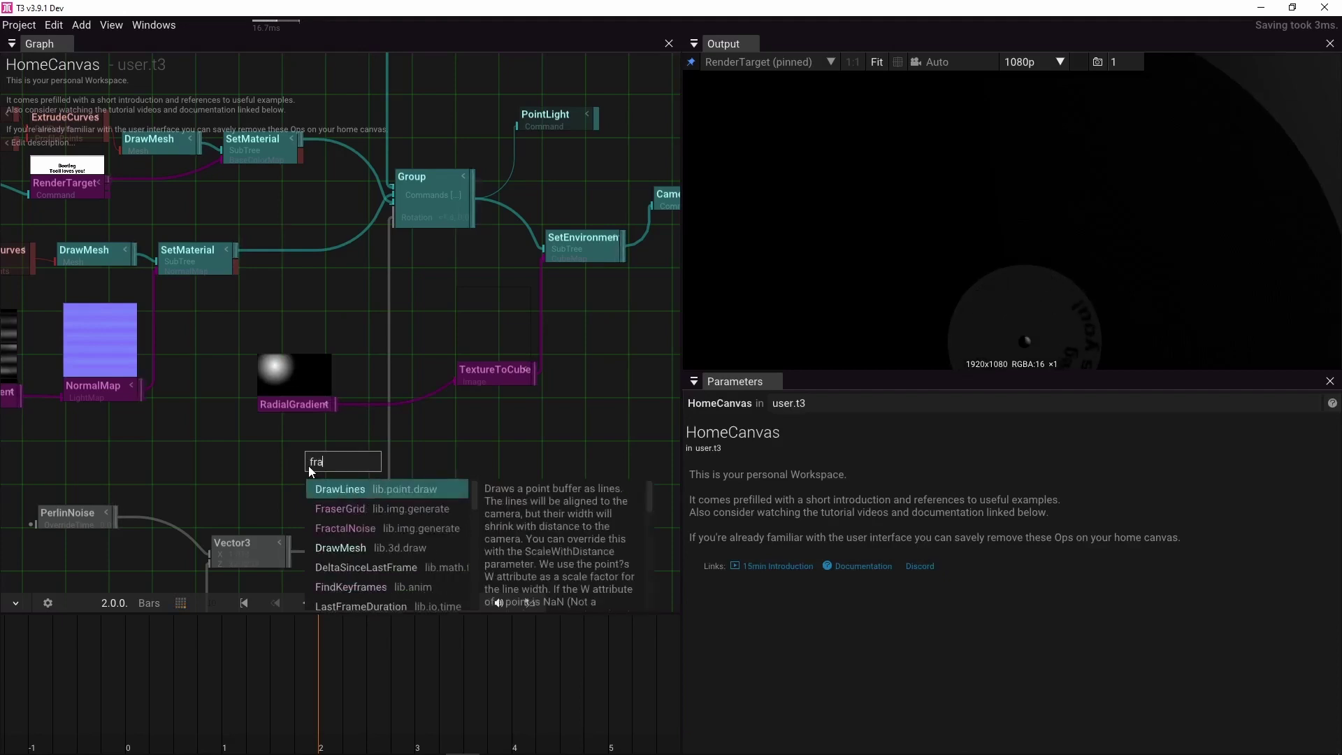
key("BackSpace")
key("BackSpace")
key("BackSpace")
type("s")
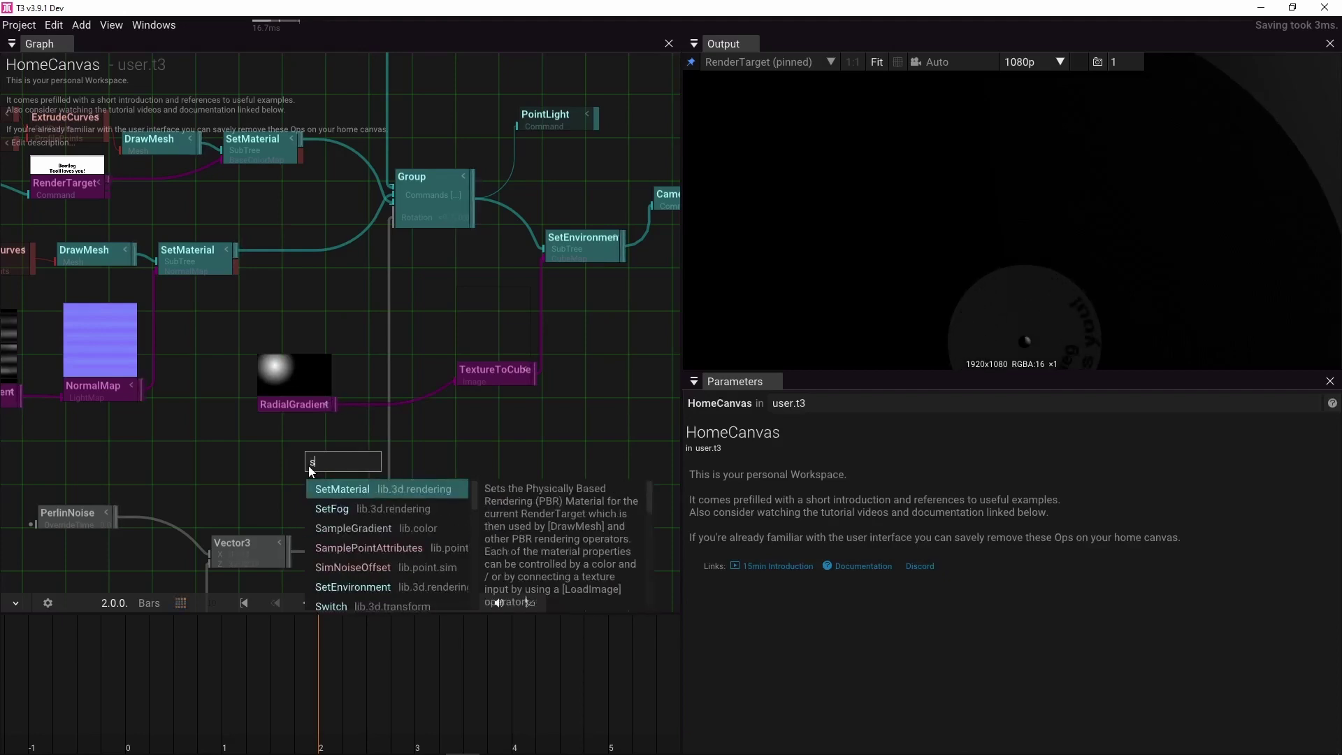
type("har")
left_click(342, 487)
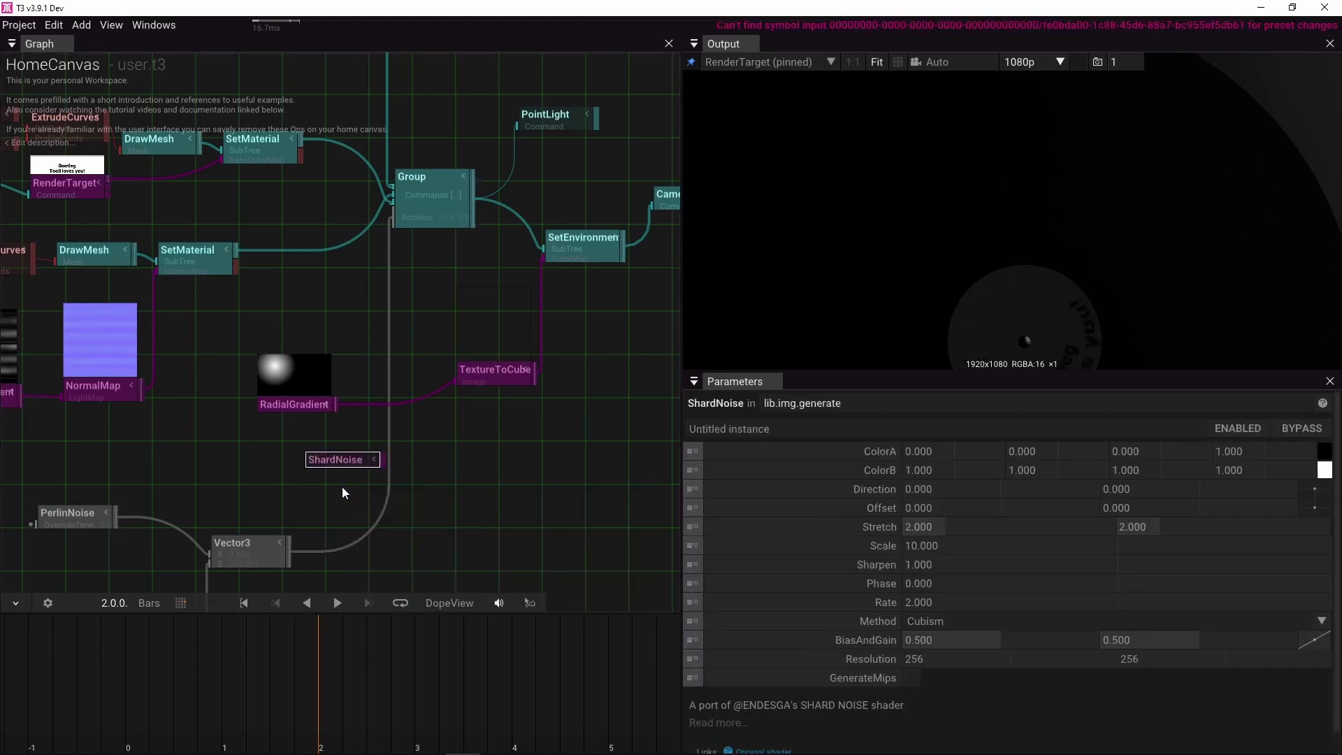
left_click_drag(360, 467, 456, 381)
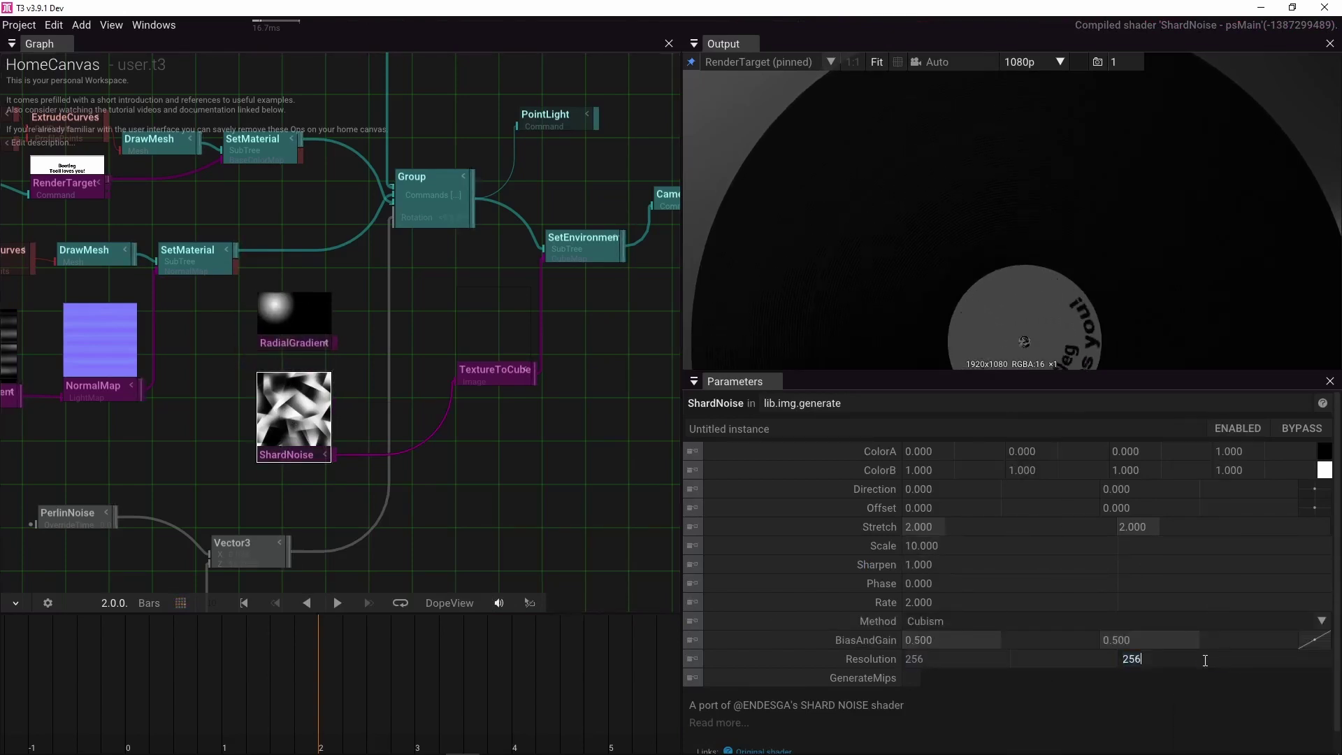
Set the ShardNoise to Resolution 256 x 128, Scale 4.800 and BiasAndGain 0.150, 0.625.
type("256")
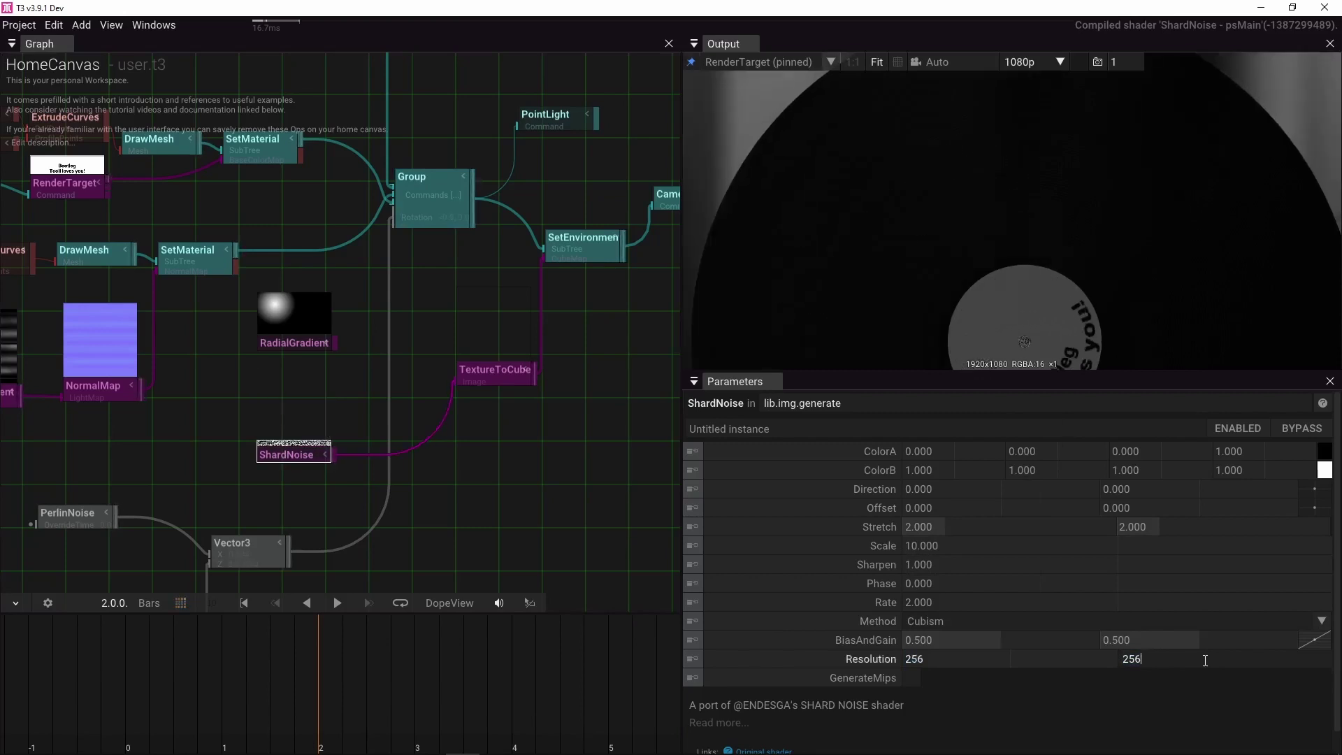
type("/2")
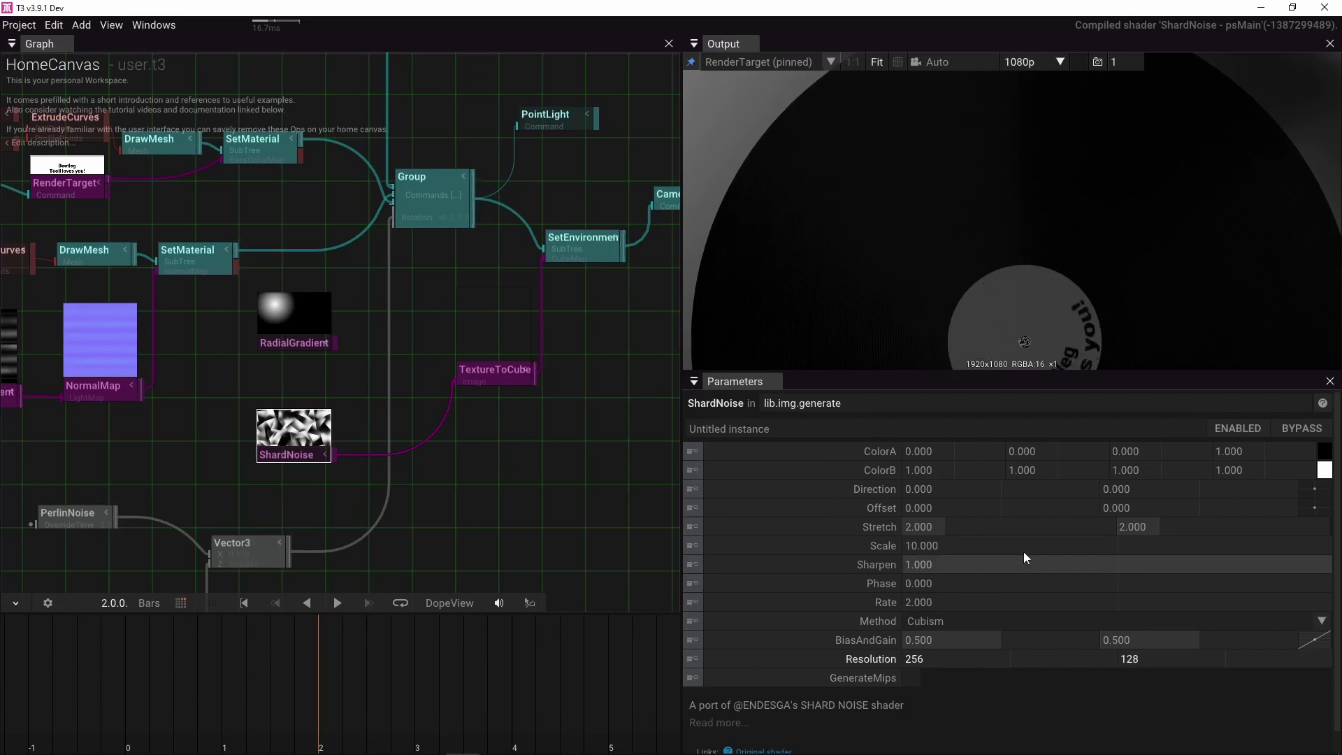
left_click_drag(1023, 551, 203, 538)
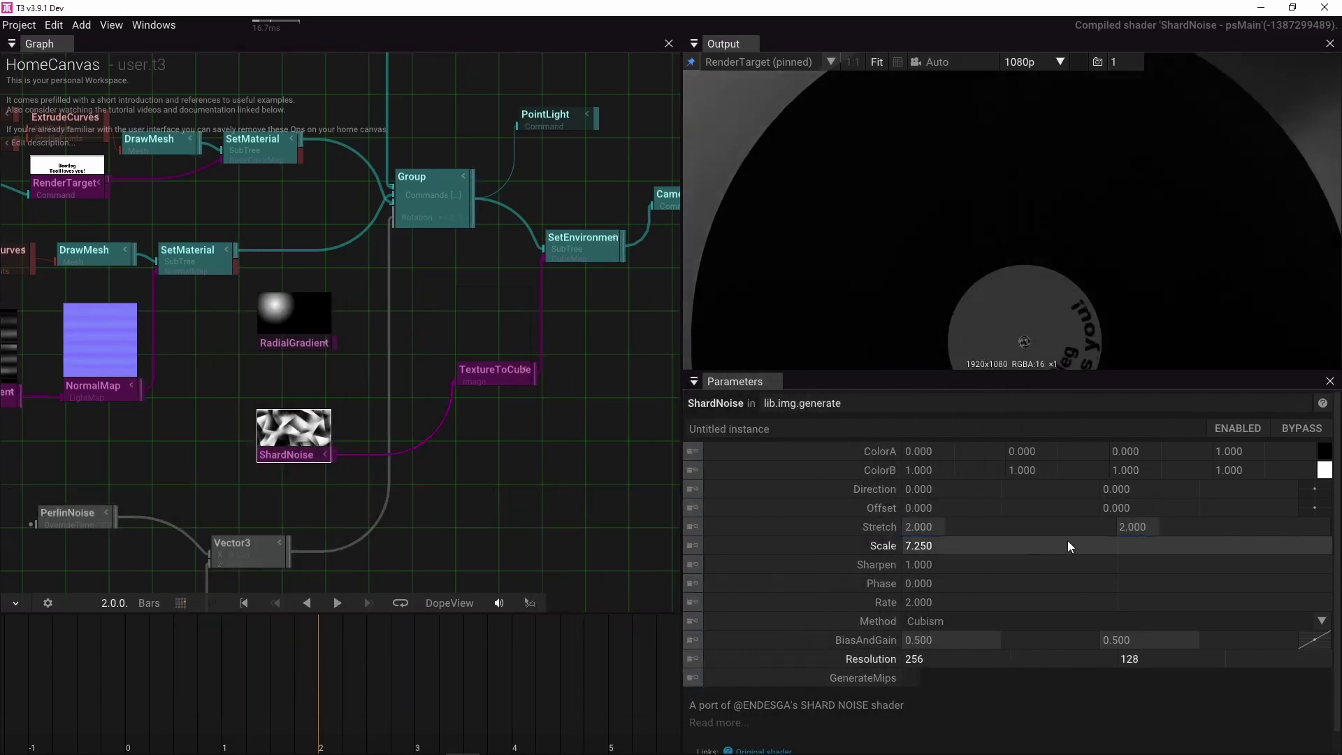
left_click_drag(1067, 543, 964, 484)
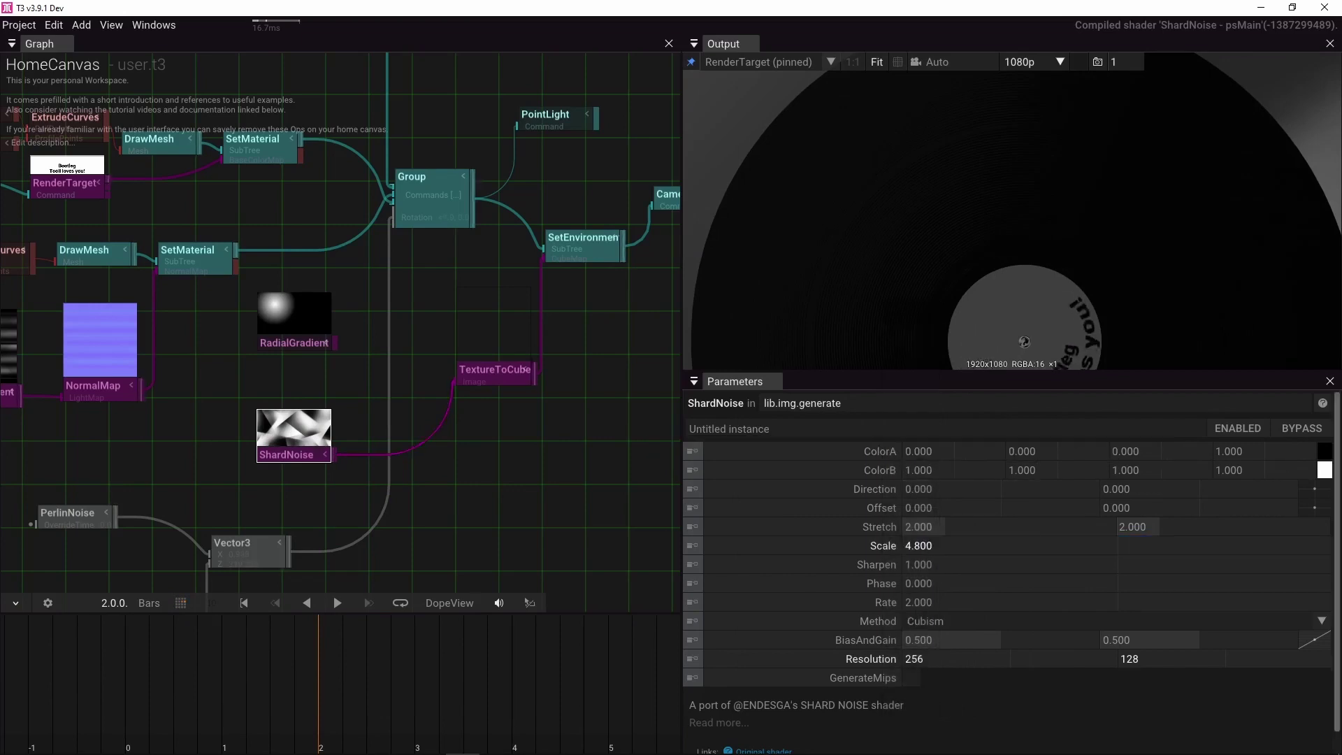
left_click_drag(1317, 638, 1268, 622)
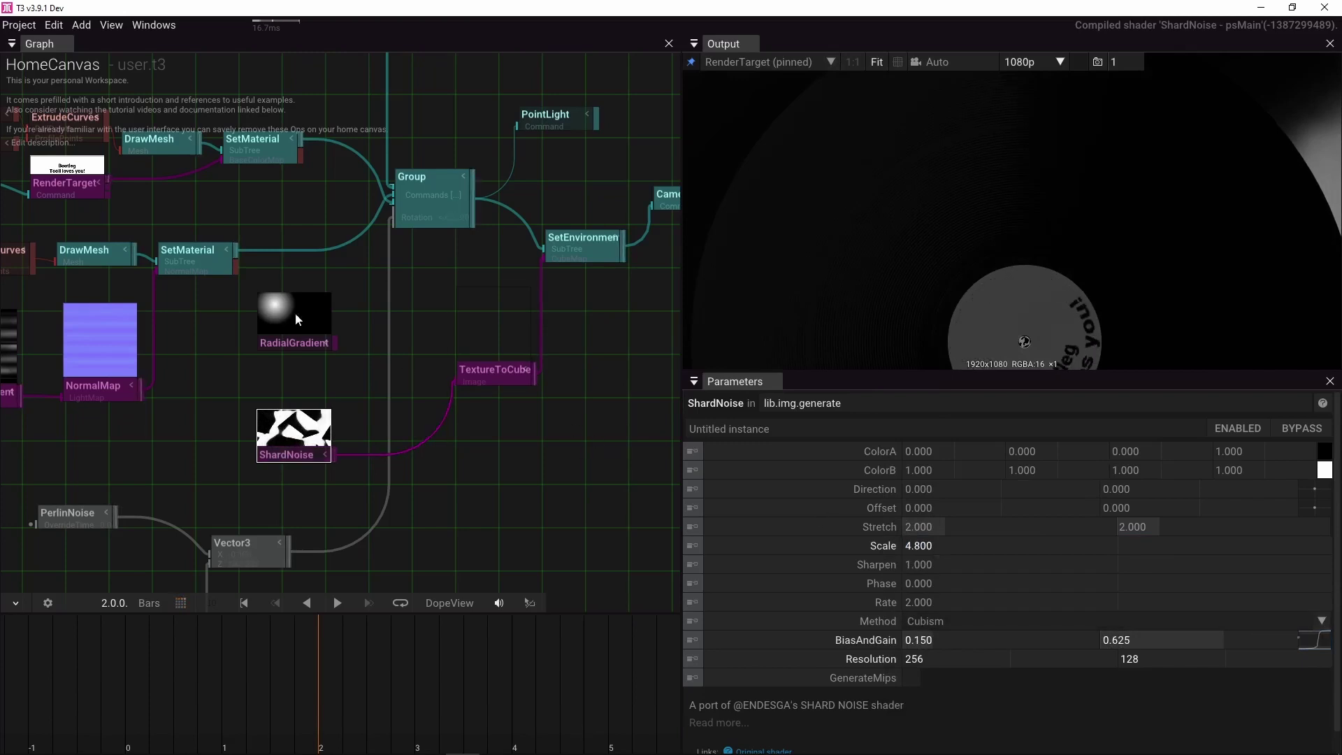
Raise the Metal value of the grooved record's SetMaterial to 0.990.
left_click(179, 262)
mouse_move(921, 618)
left_mouse_down()
mouse_move(1233, 624)
mouse_move(933, 629)
left_mouse_up()
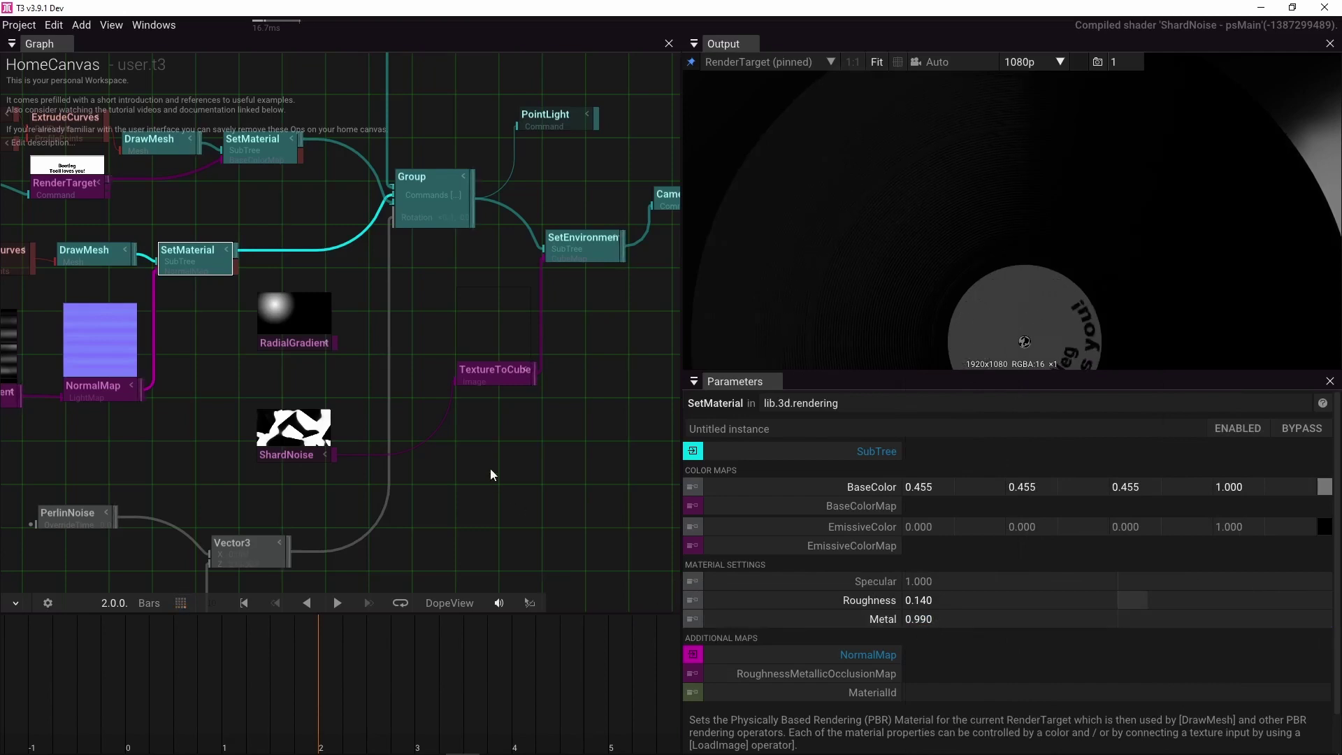
Set the Exposure of SetEnvironment to 2.000.
left_click(580, 246)
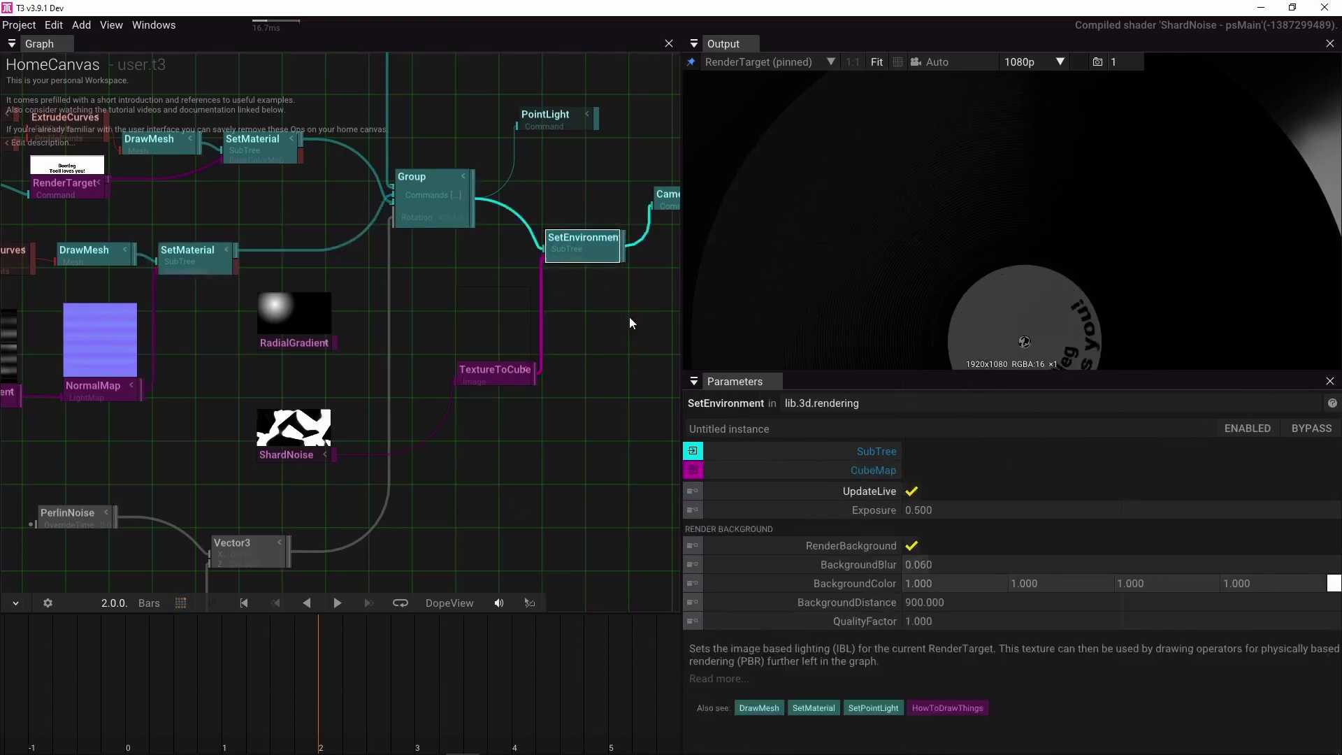
left_click(957, 510)
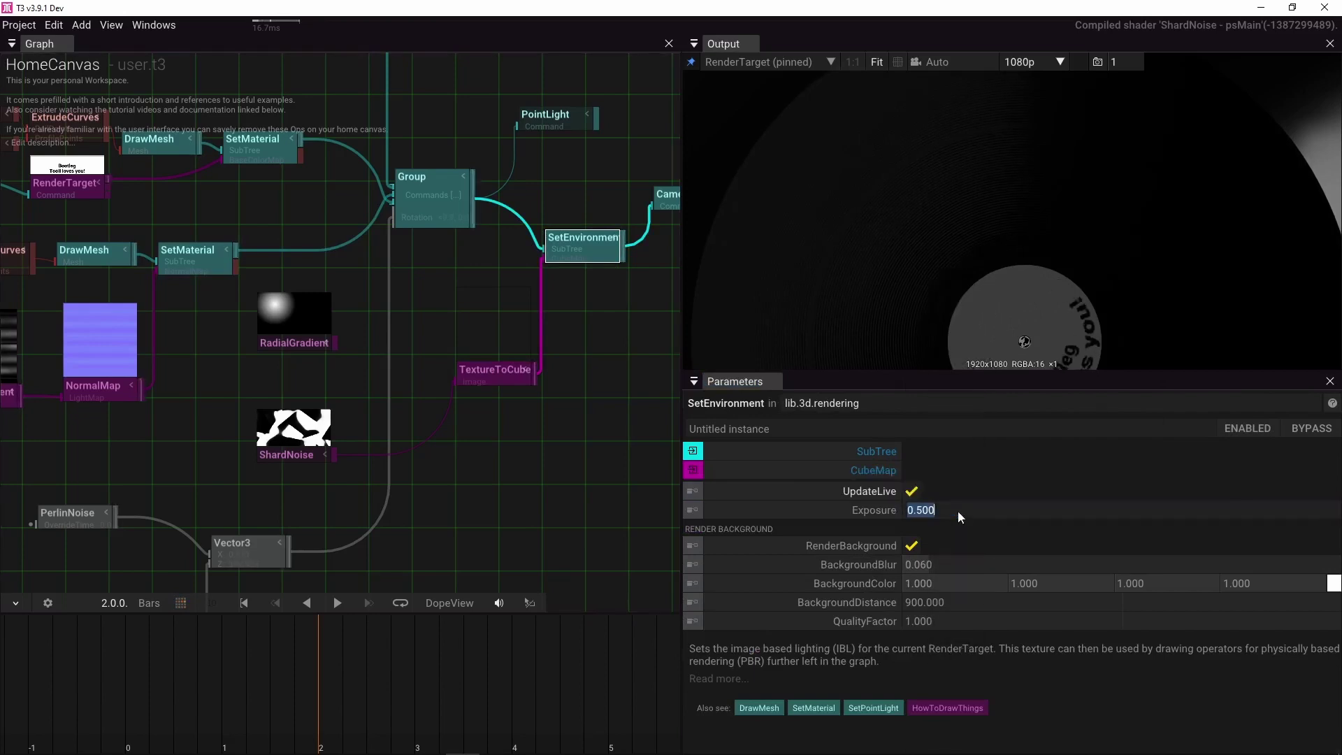
type("2")
key("Return")
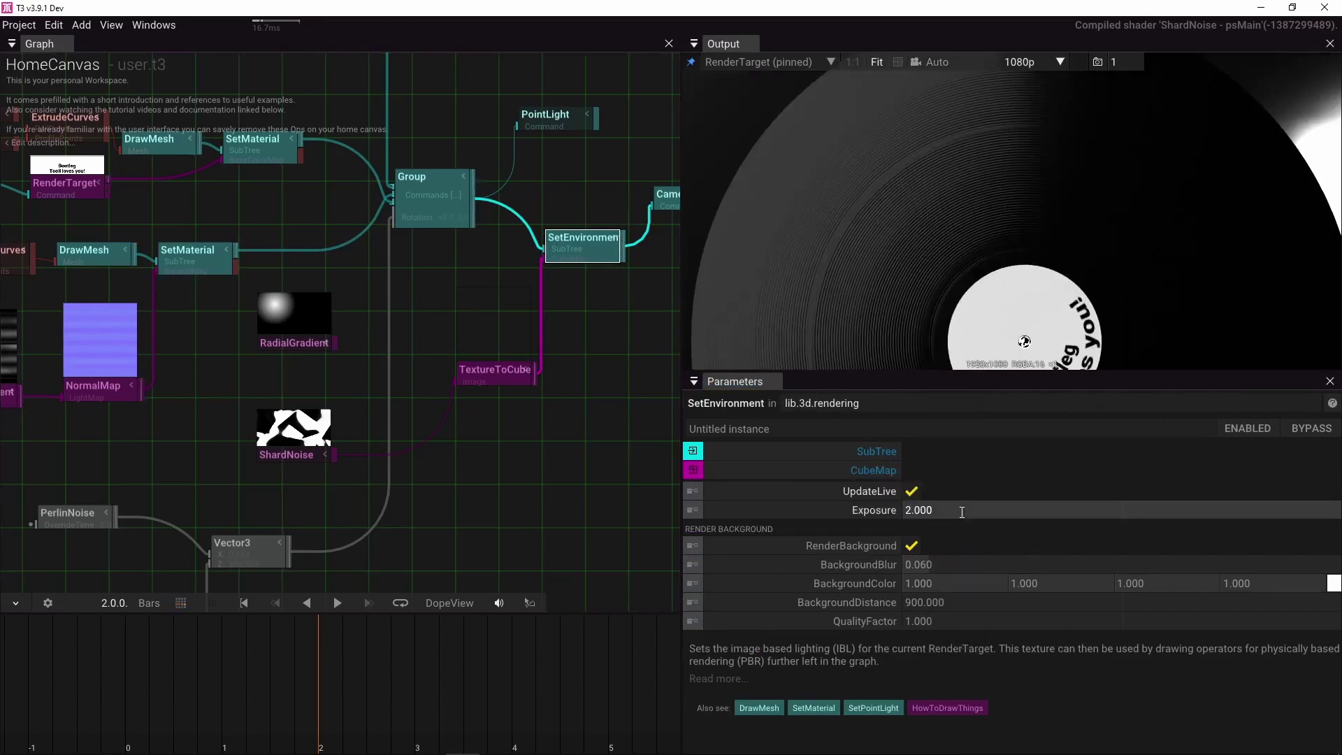
Raise the Scale of the ShardNoise image feeding TextureToCubeMap to 21.800.
left_click(302, 455)
left_click_drag(1003, 542, 1315, 545)
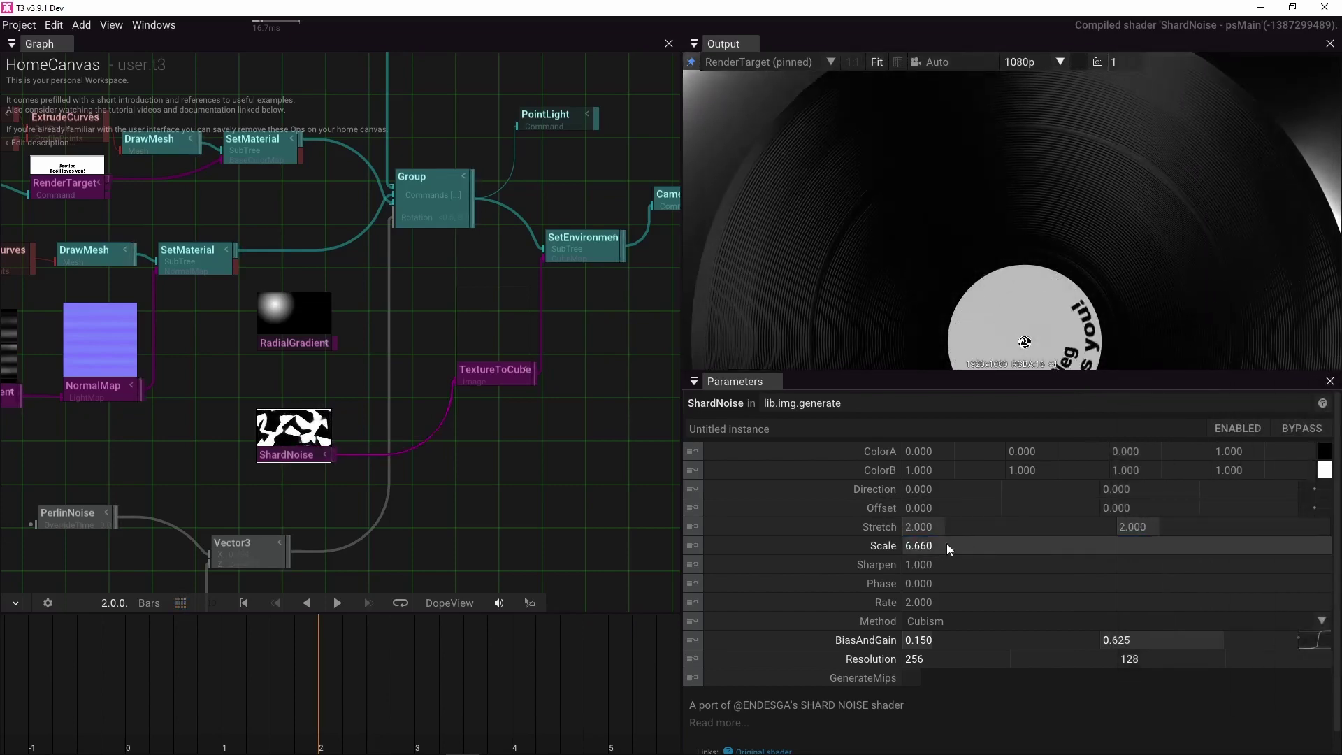
left_click_drag(1257, 546, 1328, 535)
left_click_drag(957, 541, 1183, 454)
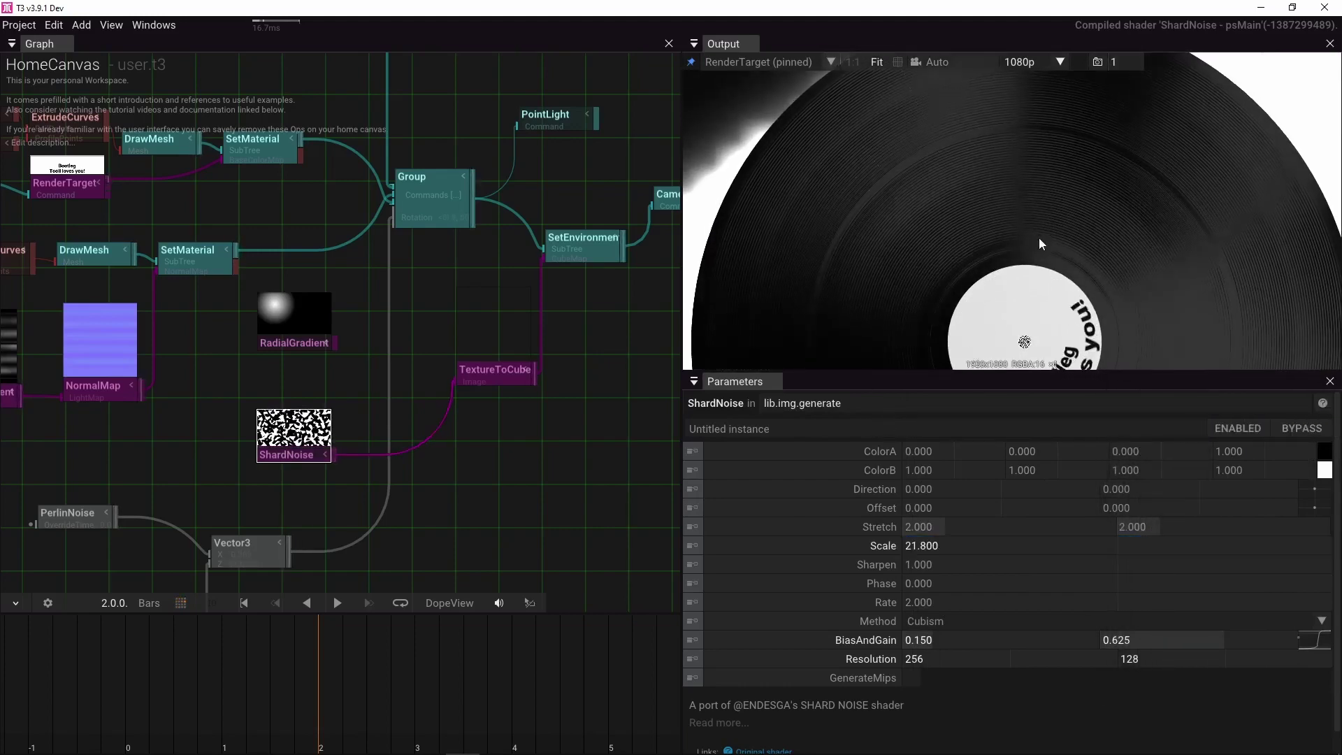
scroll(1046, 197, "down", 2)
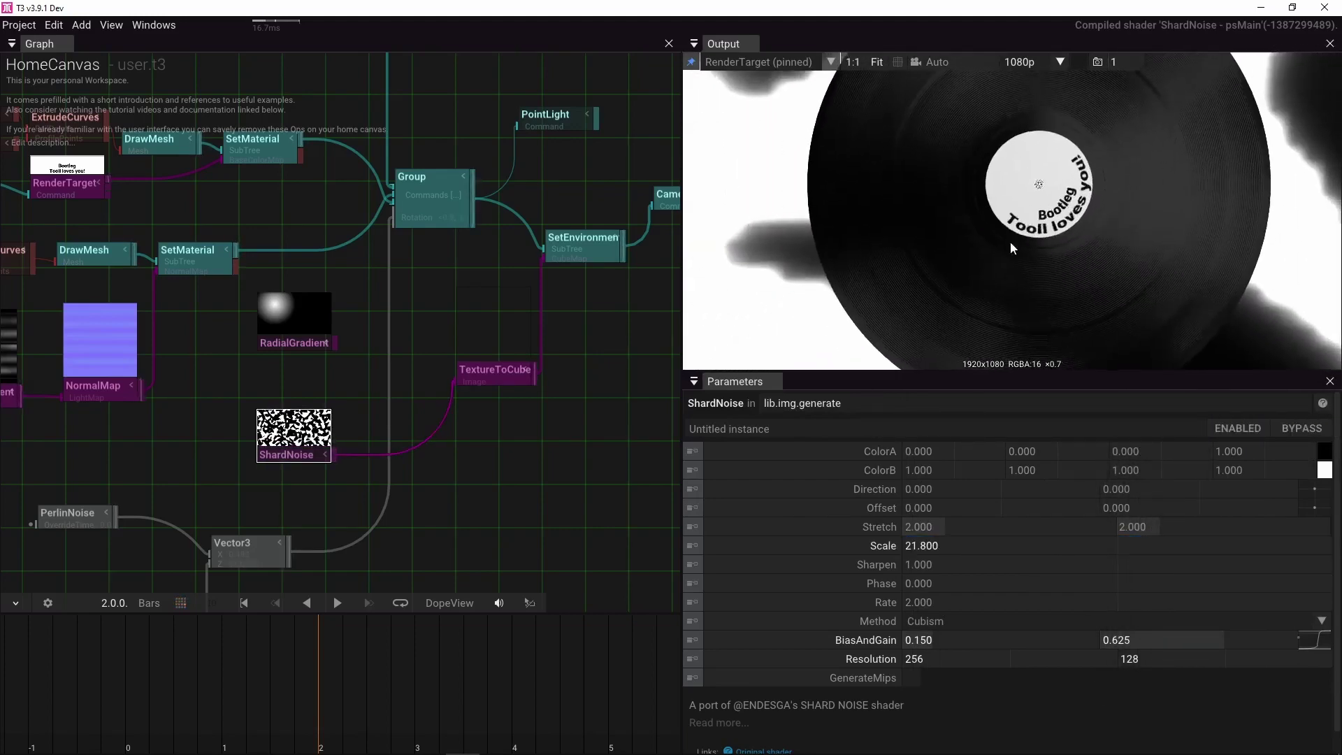
Turn off RenderBackground on the SetEnvironment operator.
left_click_drag(561, 305, 312, 355)
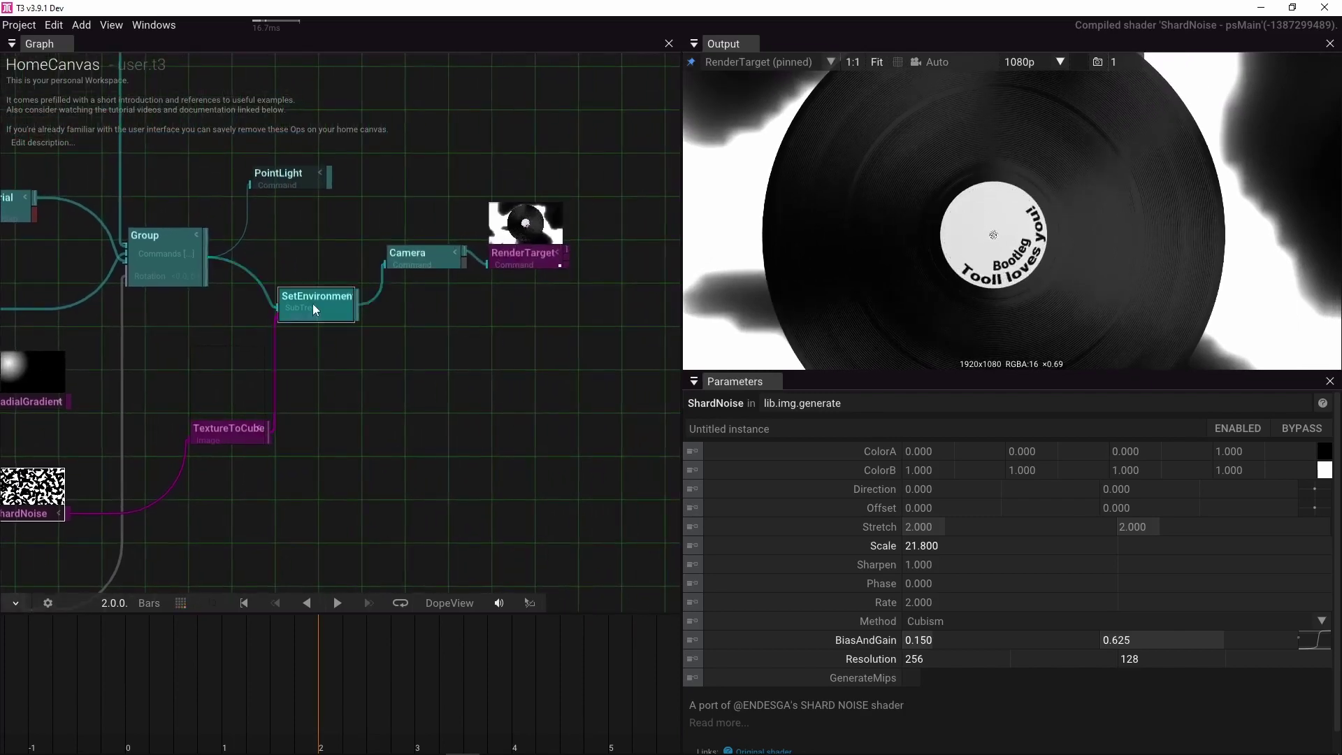
left_click(313, 304)
left_click(910, 545)
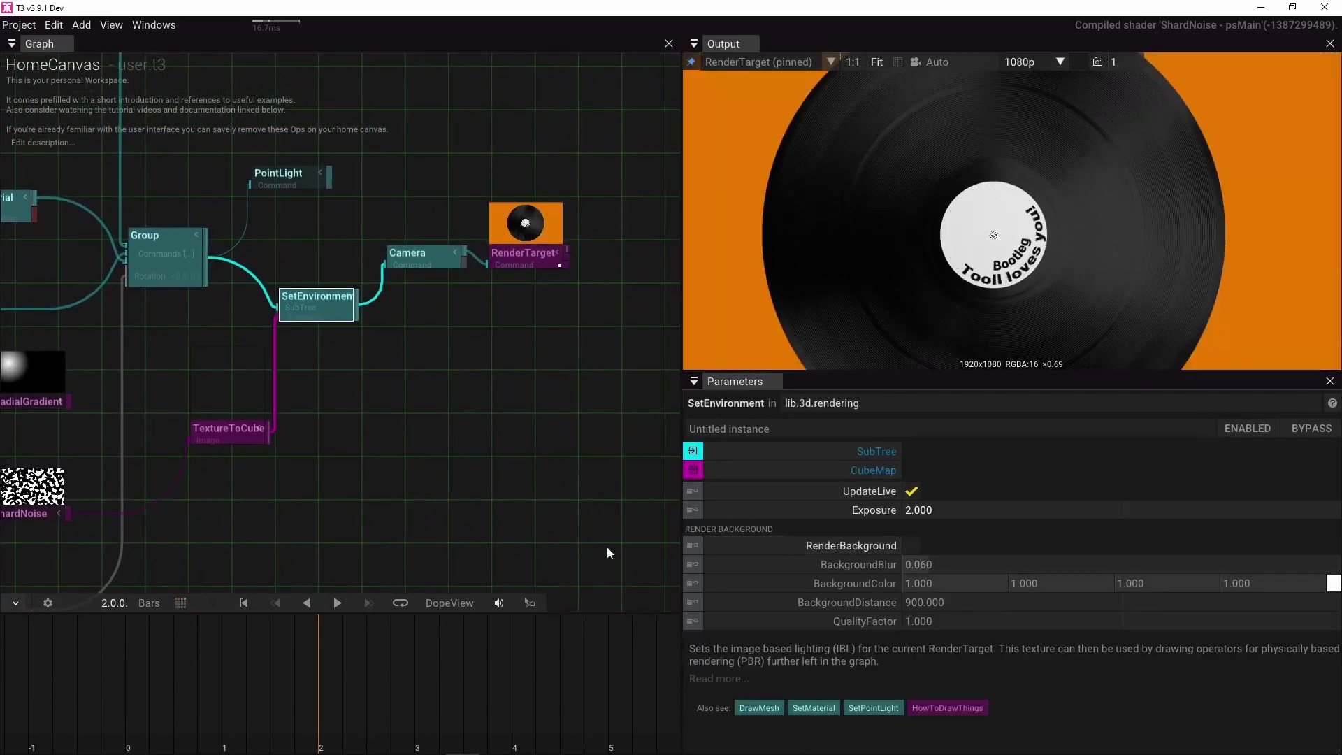
Set the Exposure of SetEnvironment to 4.000.
left_click_drag(513, 543, 494, 464)
scroll(270, 489, "up", 3)
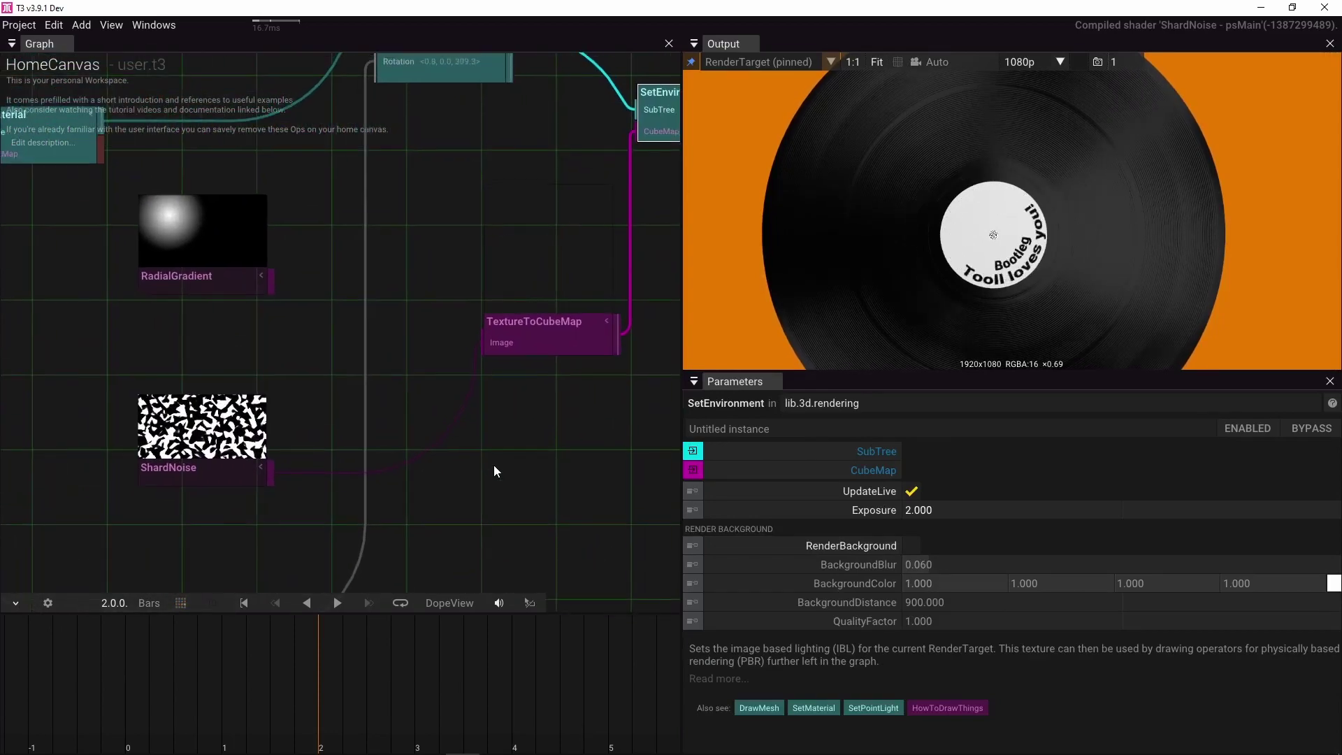
left_click(947, 510)
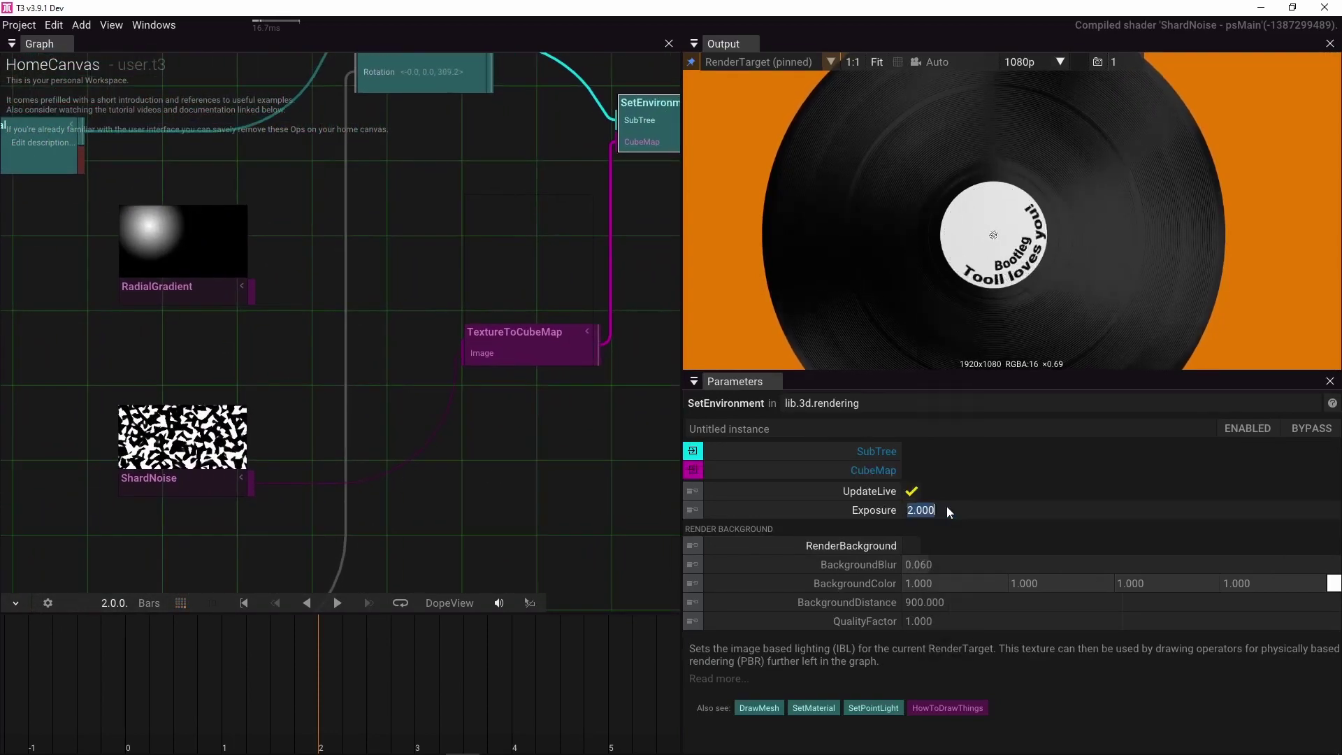
type("4")
key("Return")
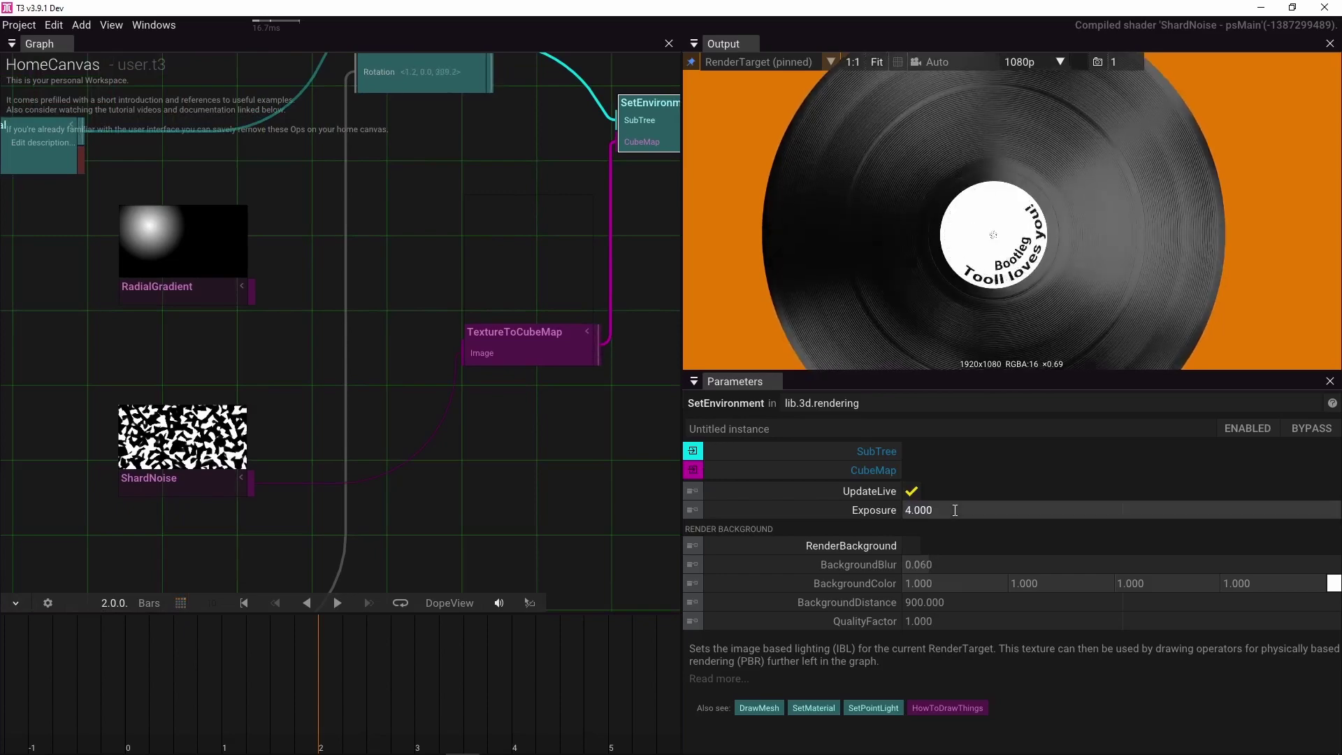
Set the ShardNoise Scale to 9.600 and its Phase to -2.690.
left_click(186, 476)
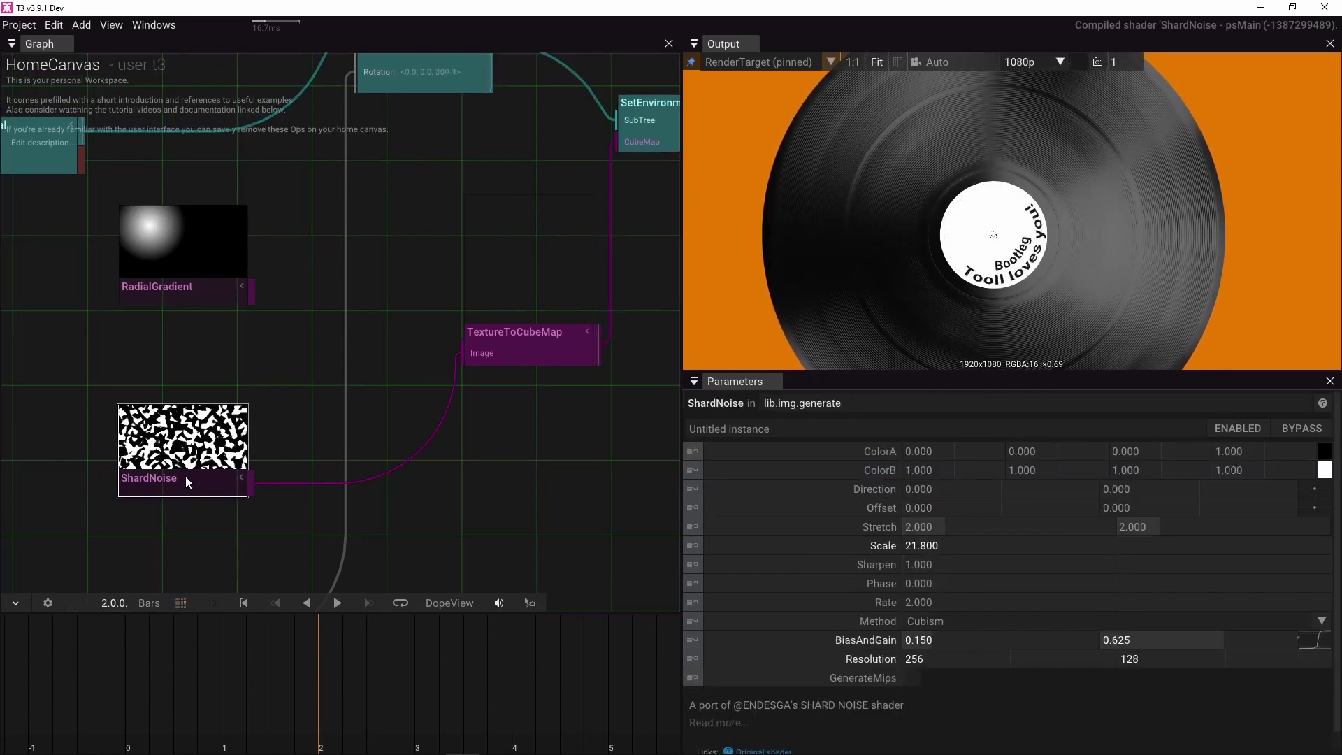
left_click_drag(968, 540, 912, 434)
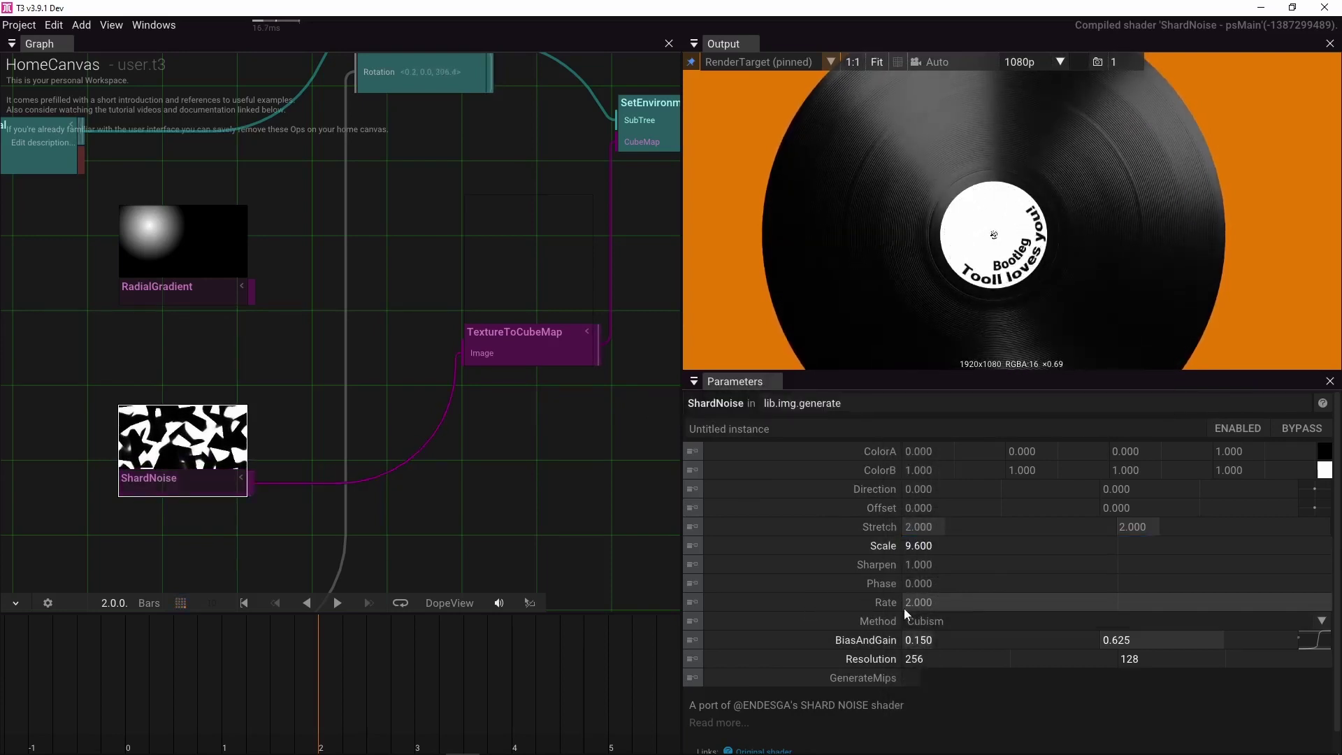
left_click_drag(915, 583, 464, 556)
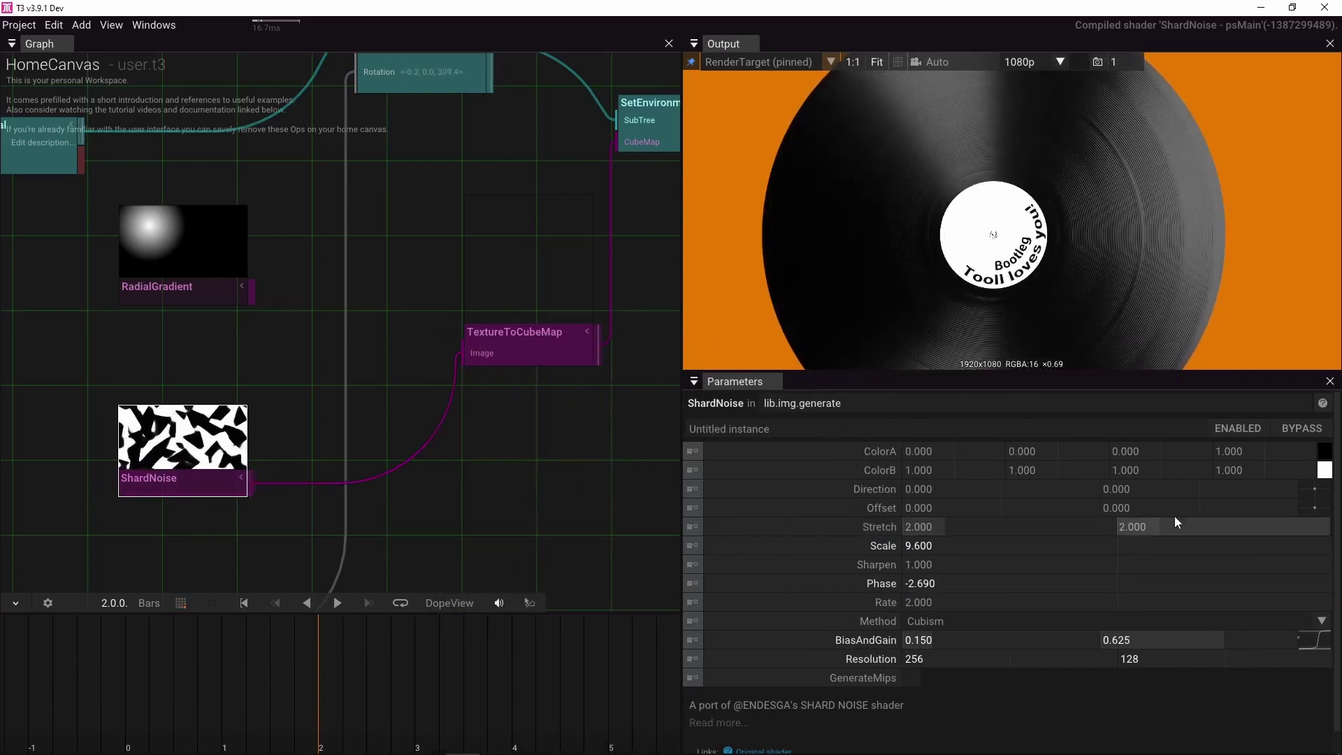
Raise the lightness of the ShardNoise ColorB to 2.00.
left_click(1324, 471)
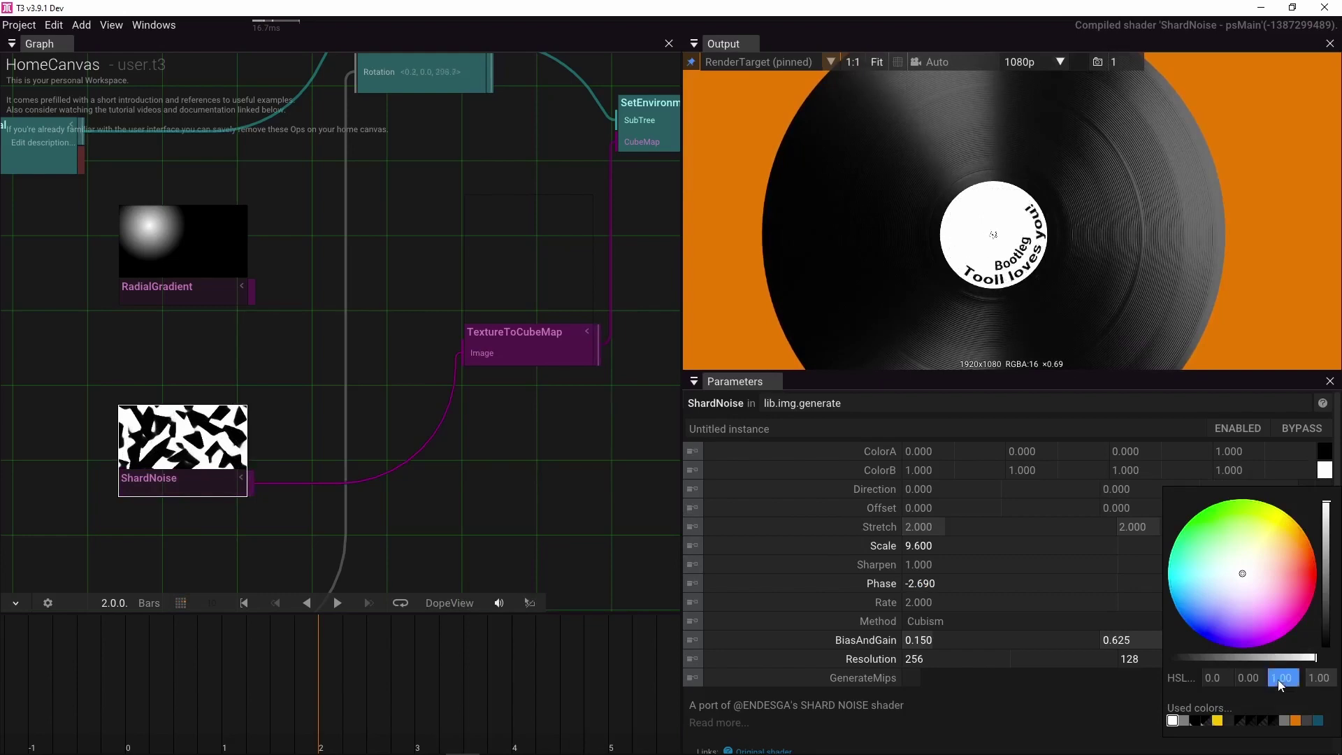
type("2")
key("Return")
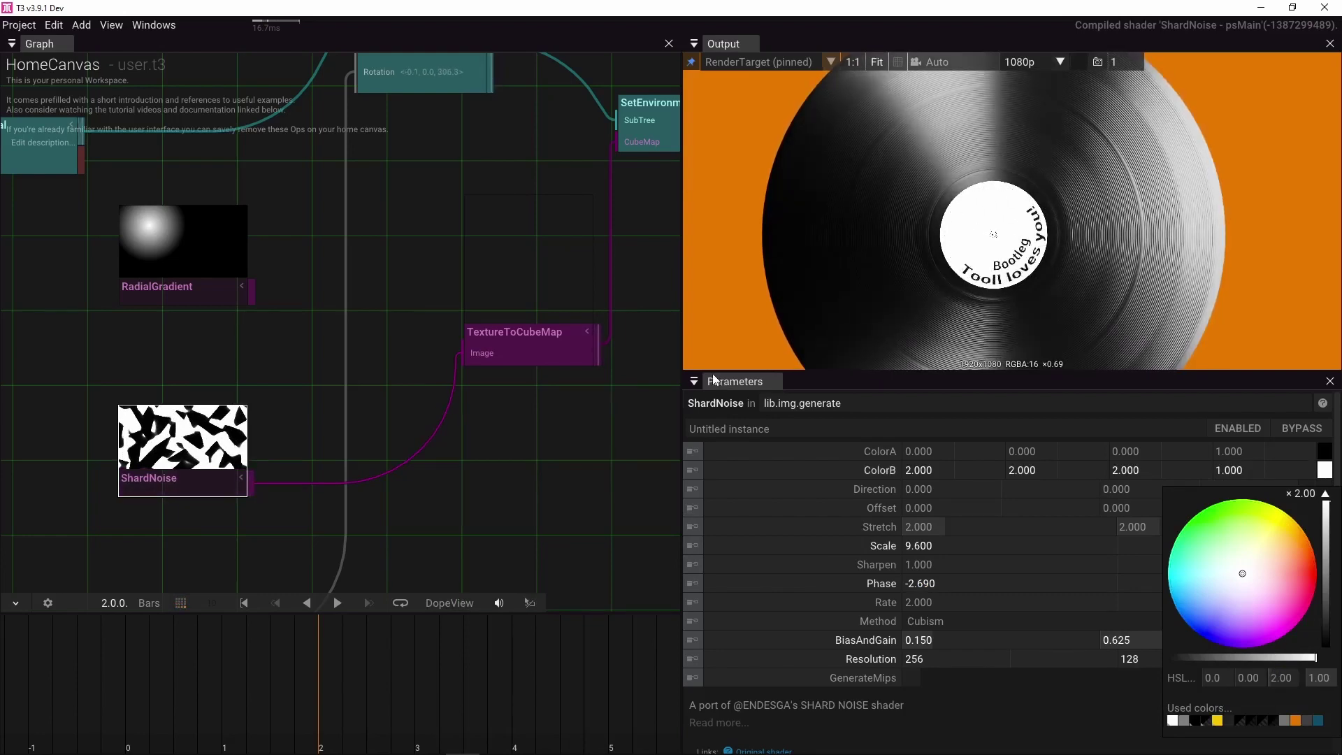
Set the Exposure of SetEnvironment back to 2.000.
left_click_drag(618, 239, 404, 305)
left_click(507, 224)
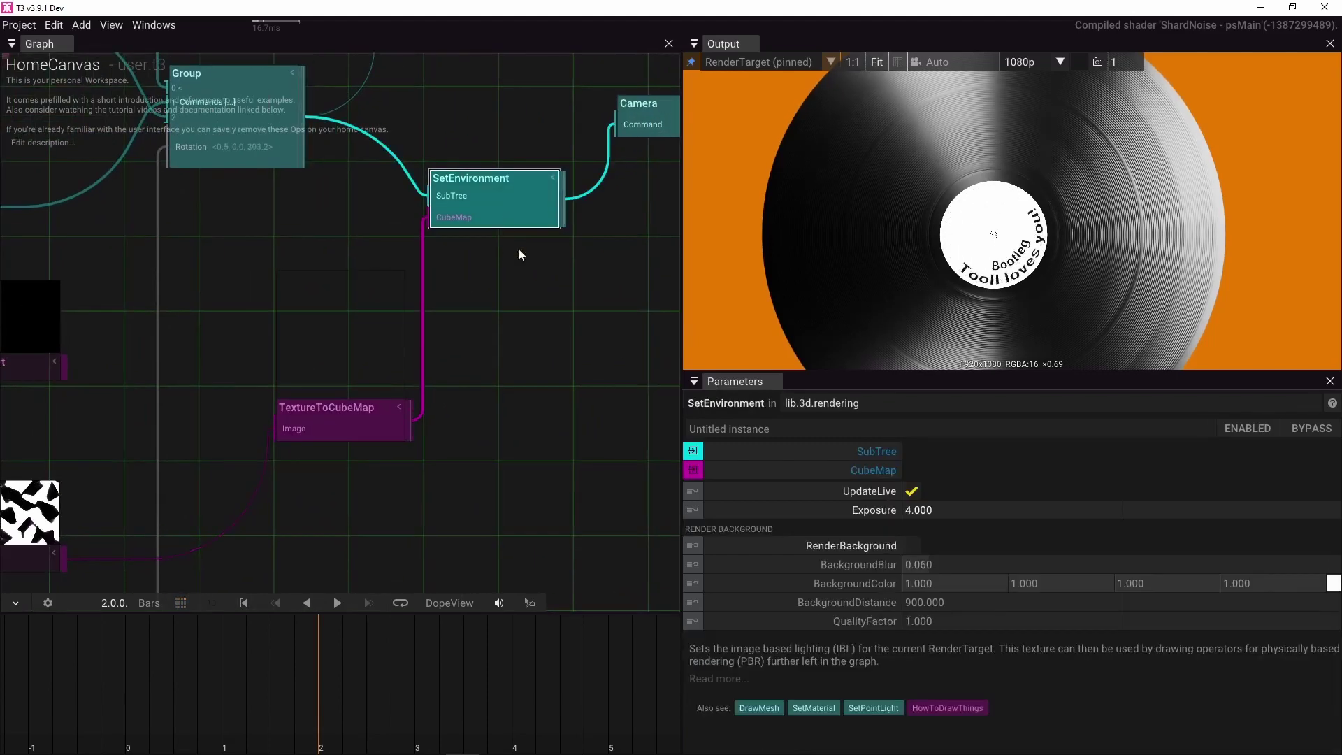
left_click(957, 519)
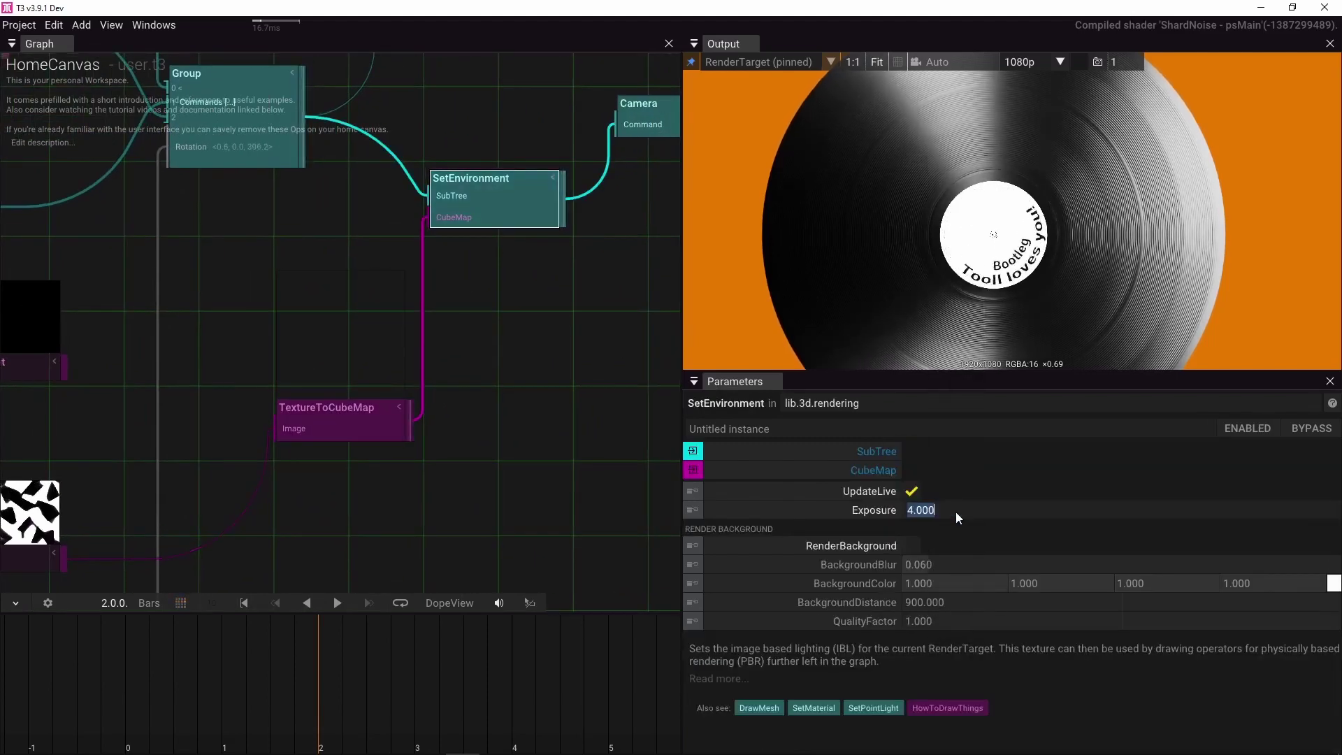
type("2")
key("Return")
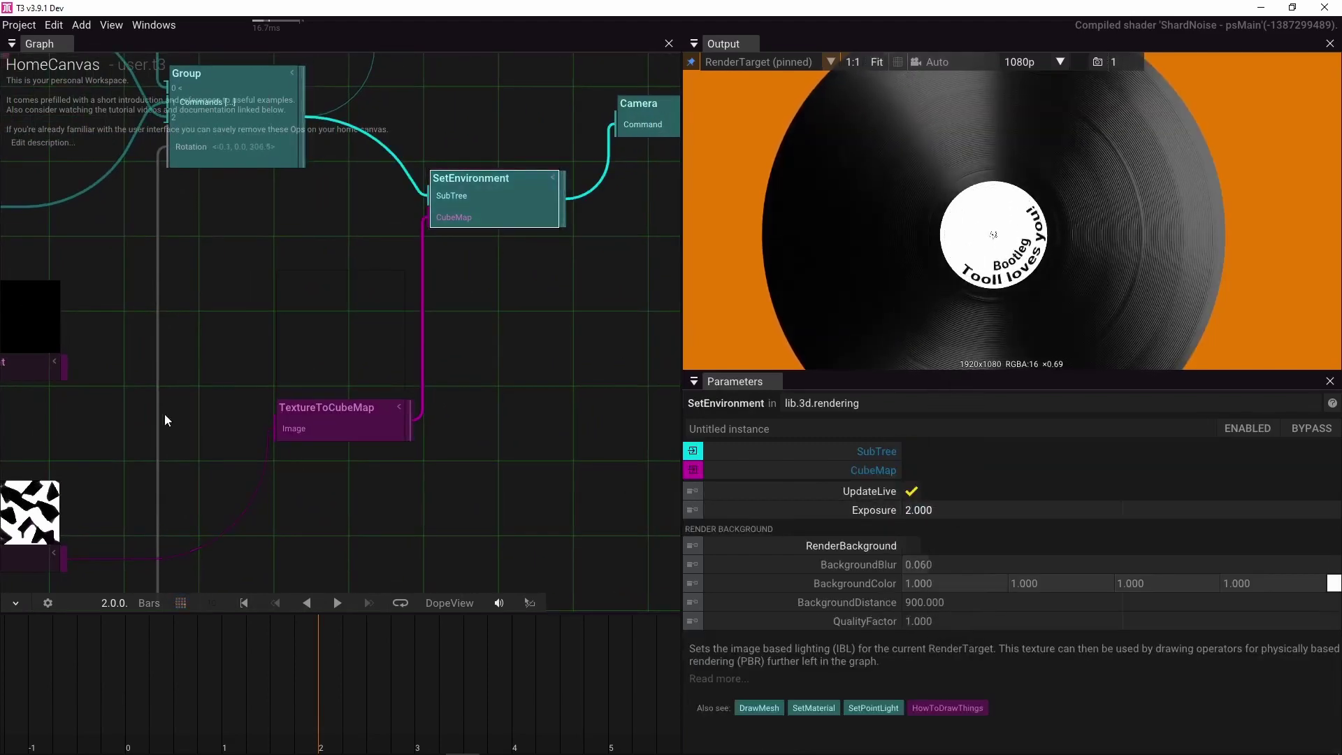
Set the BiasAndGain of ShardNoise to 0.000, 0.760.
left_click_drag(165, 414, 274, 435)
left_click(184, 506)
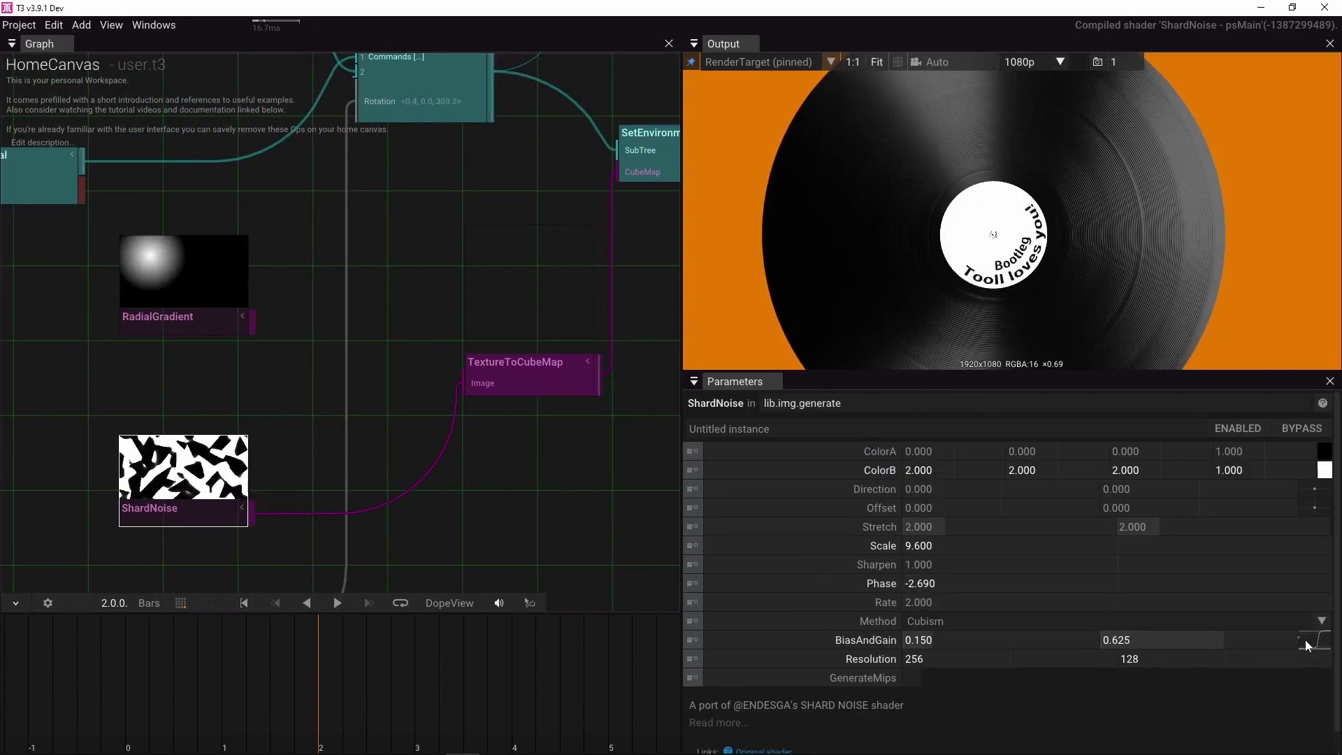
left_click_drag(1323, 647, 1273, 622)
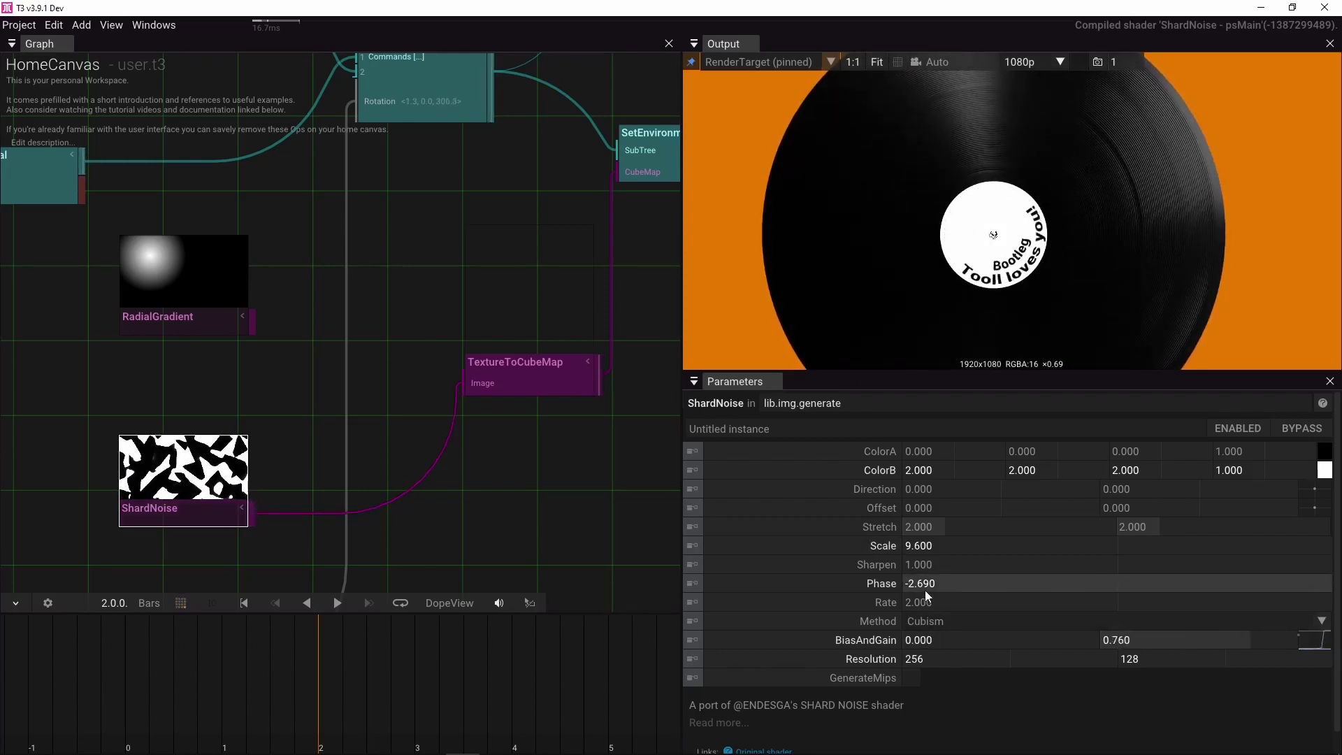
Set the ShardNoise Phase to -7.600 and the gain value of its BiasAndGain to 0.680, with the whole record fitted in the output.
left_click_drag(925, 590, 615, 537)
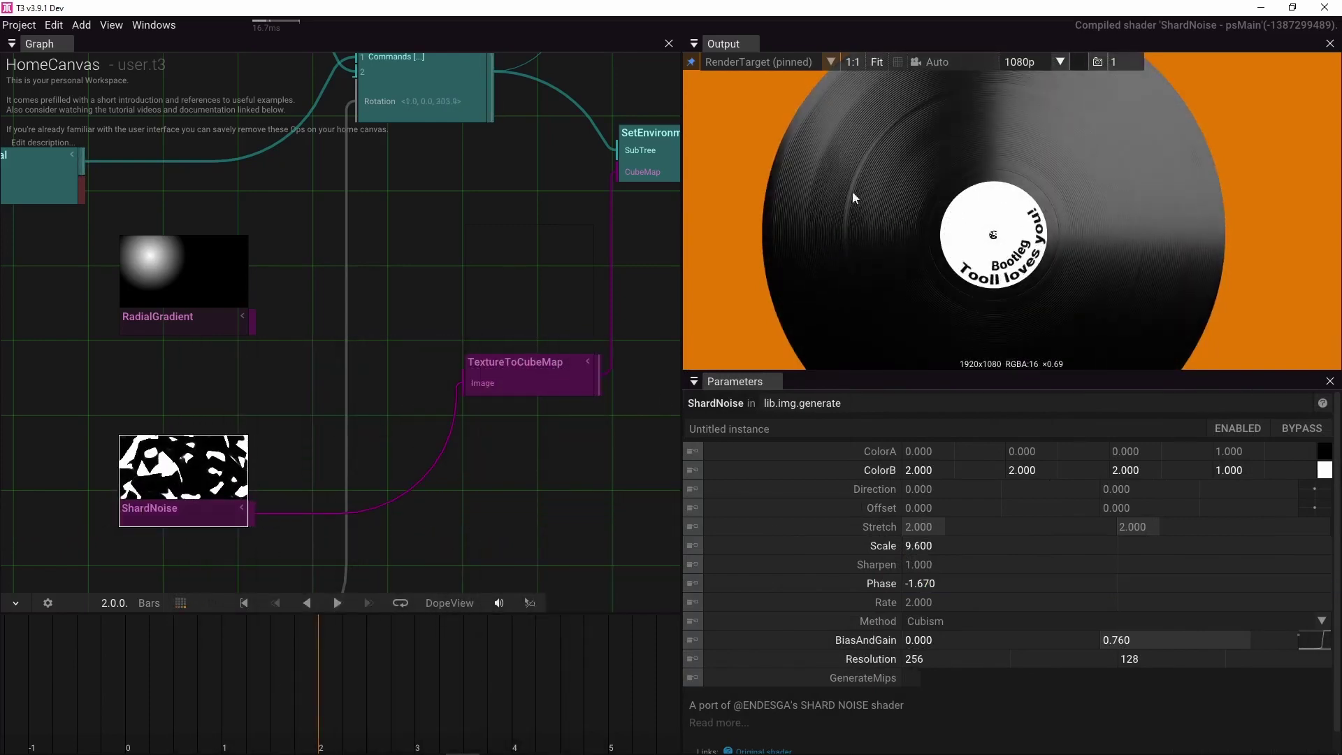
left_click(854, 62)
left_click(876, 63)
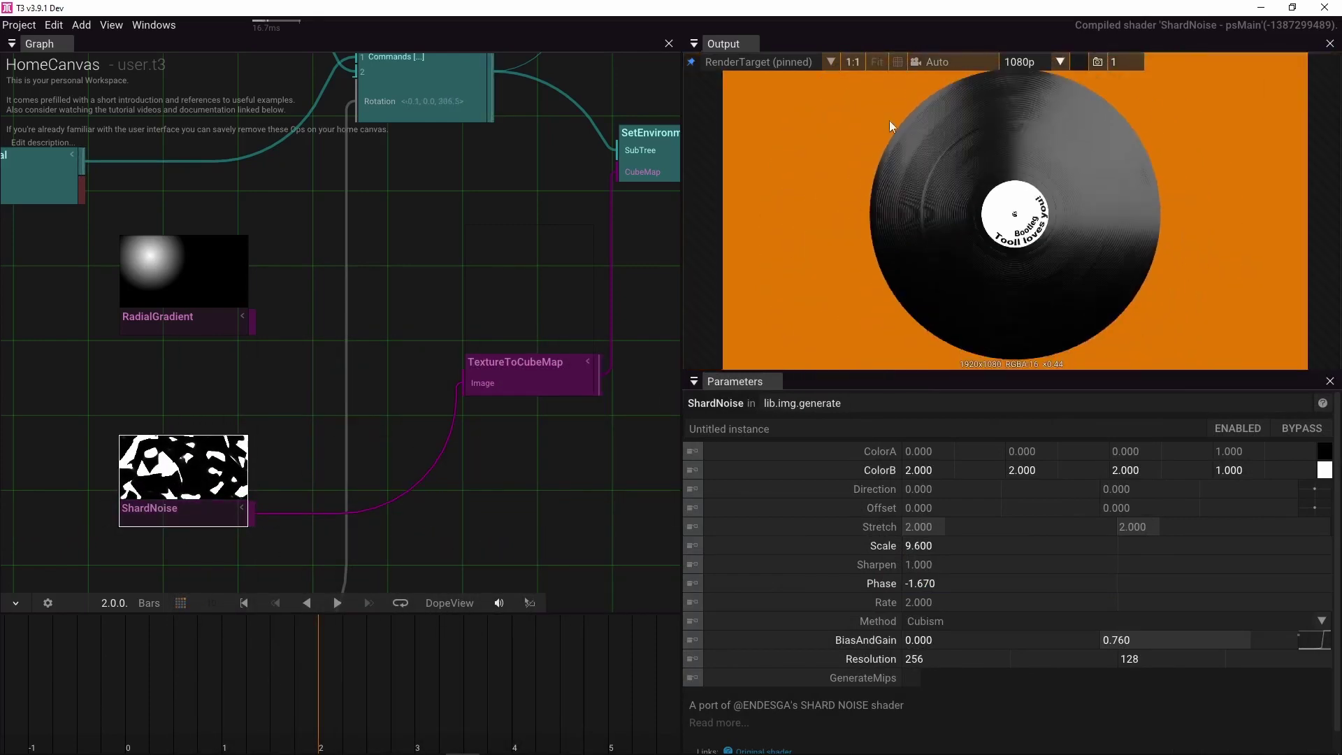
left_click_drag(1007, 585, 692, 519)
left_click_drag(1303, 648, 1293, 644)
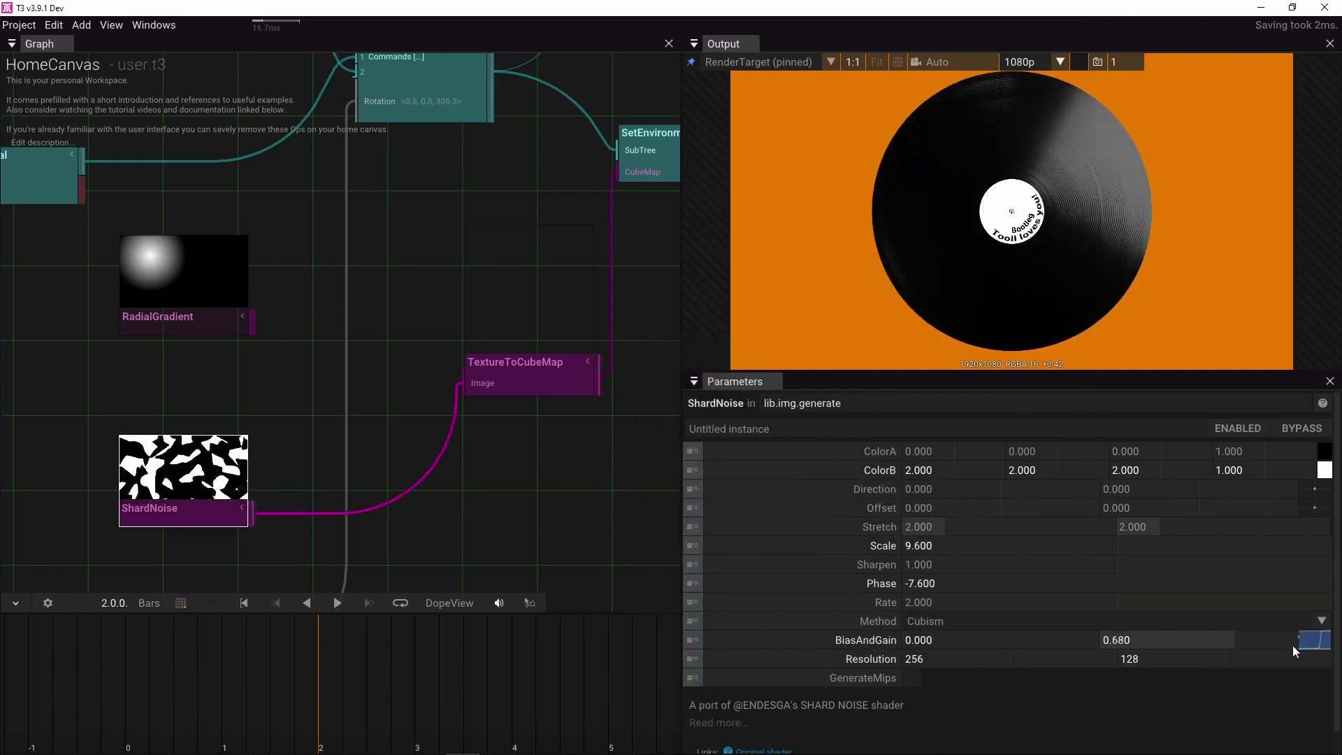
Reset the ShardNoise BiasAndGain to its default and lower Sharpen to 0.310.
left_click_drag(941, 569, 784, 564)
left_click(714, 640)
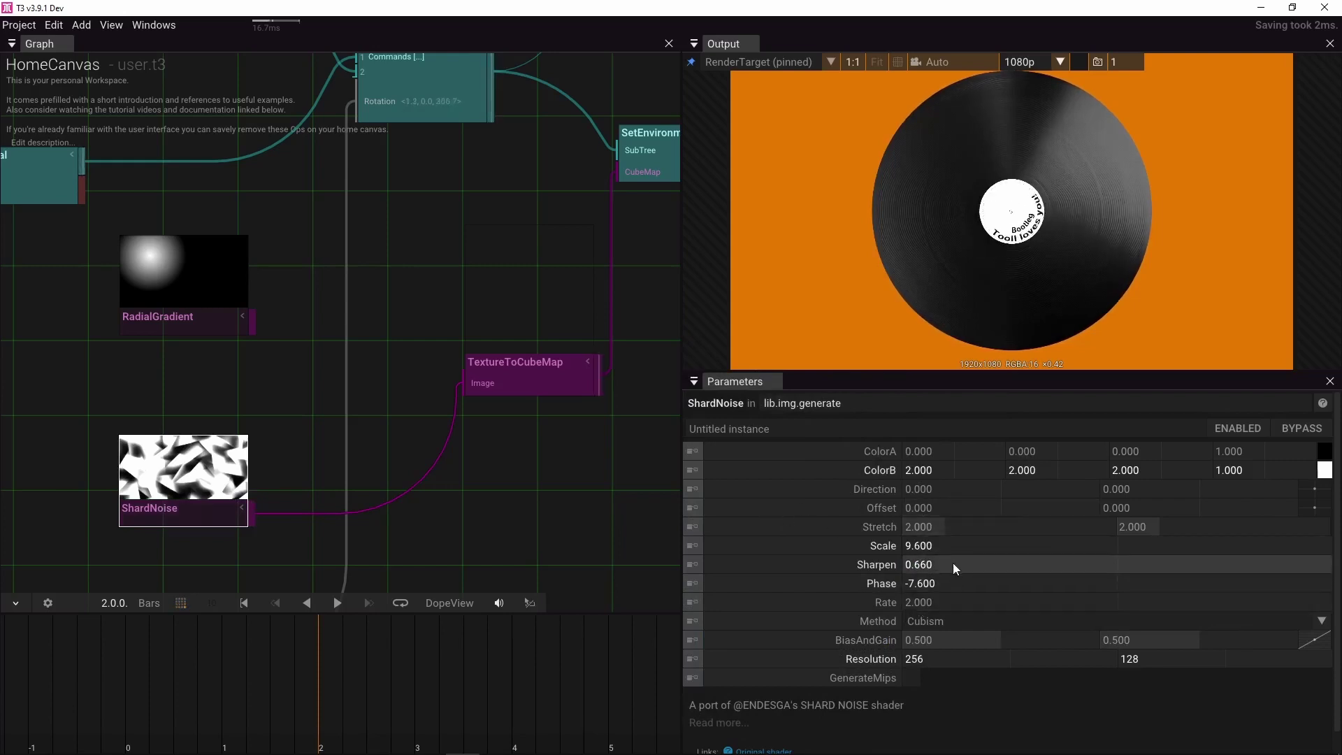
left_click_drag(954, 563, 818, 564)
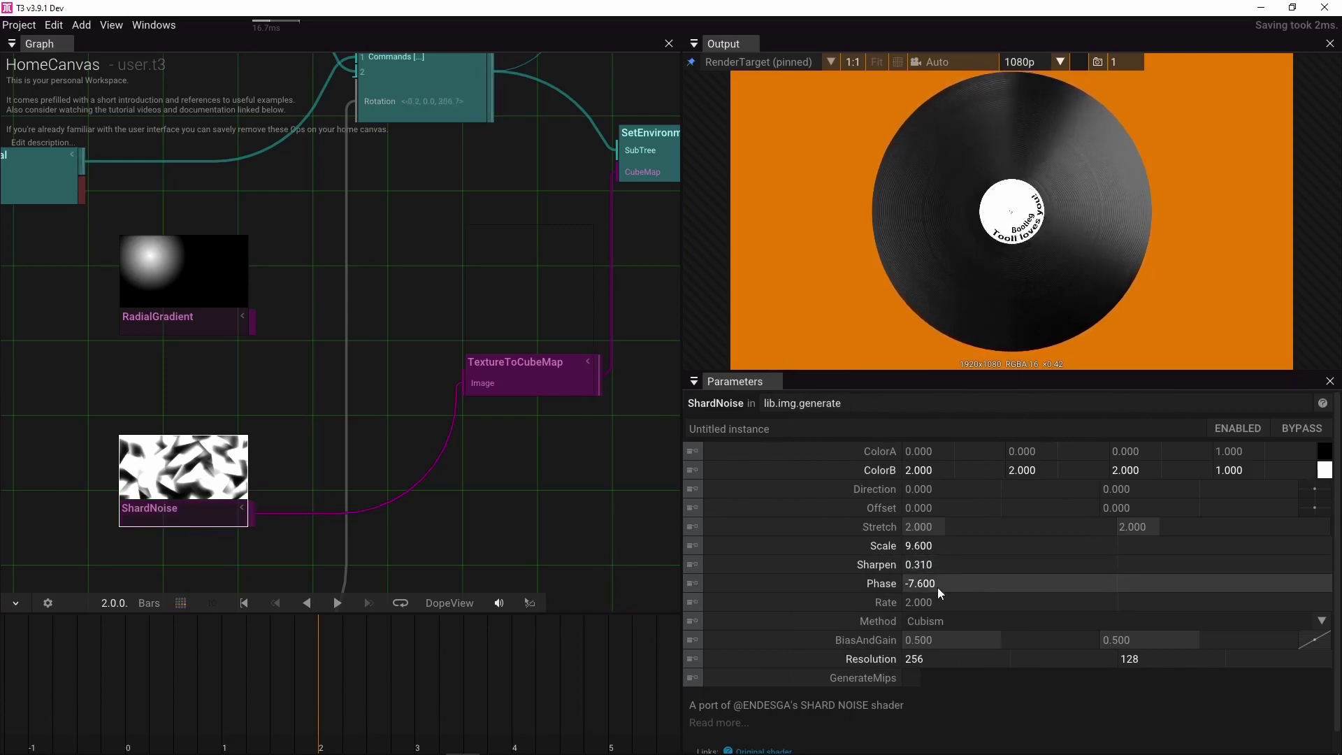
Set the ShardNoise Rate to 1.780 and Phase to -7.250, and reset Sharpen to its default.
left_click_drag(933, 602, 823, 591)
mouse_move(959, 585)
left_mouse_down()
mouse_move(622, 587)
mouse_move(479, 569)
mouse_move(1049, 570)
mouse_move(1028, 585)
mouse_move(937, 565)
mouse_move(768, 566)
mouse_move(1049, 561)
mouse_move(808, 568)
left_mouse_up()
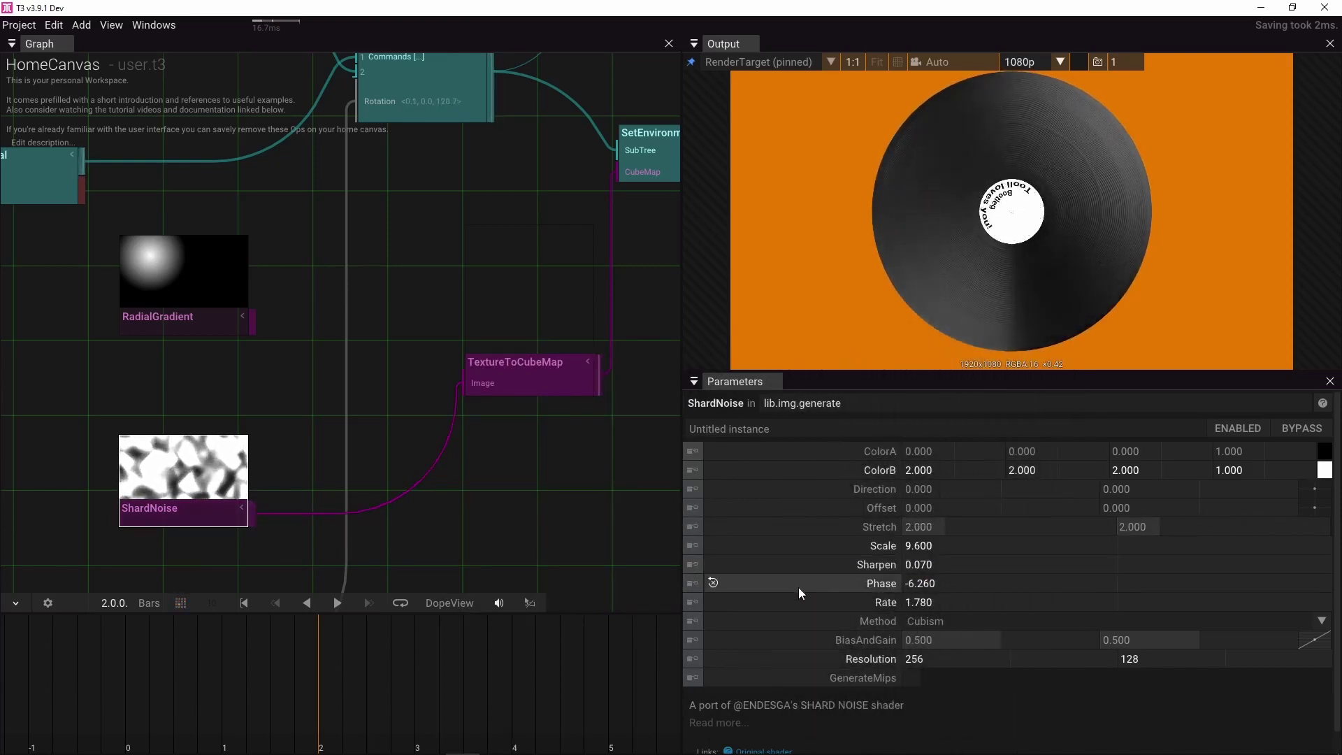
left_click(713, 564)
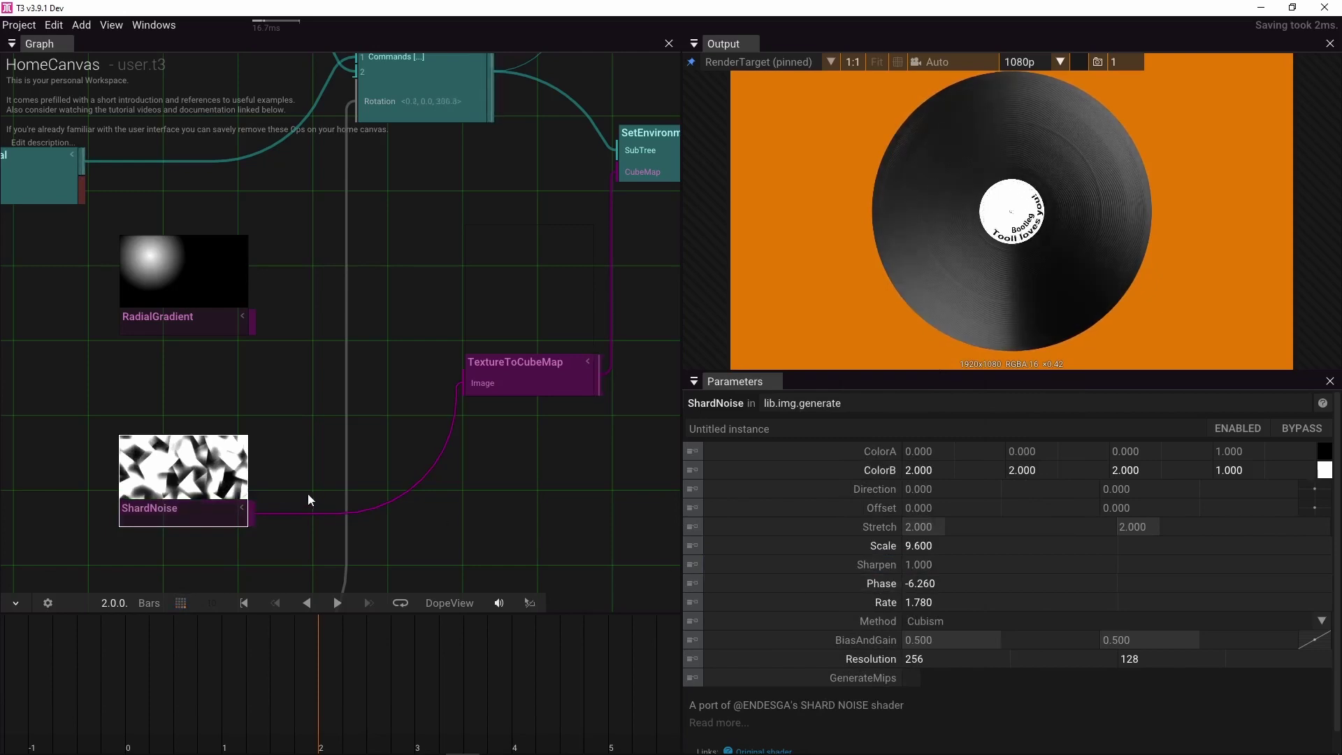
scroll(307, 493, "up", 3)
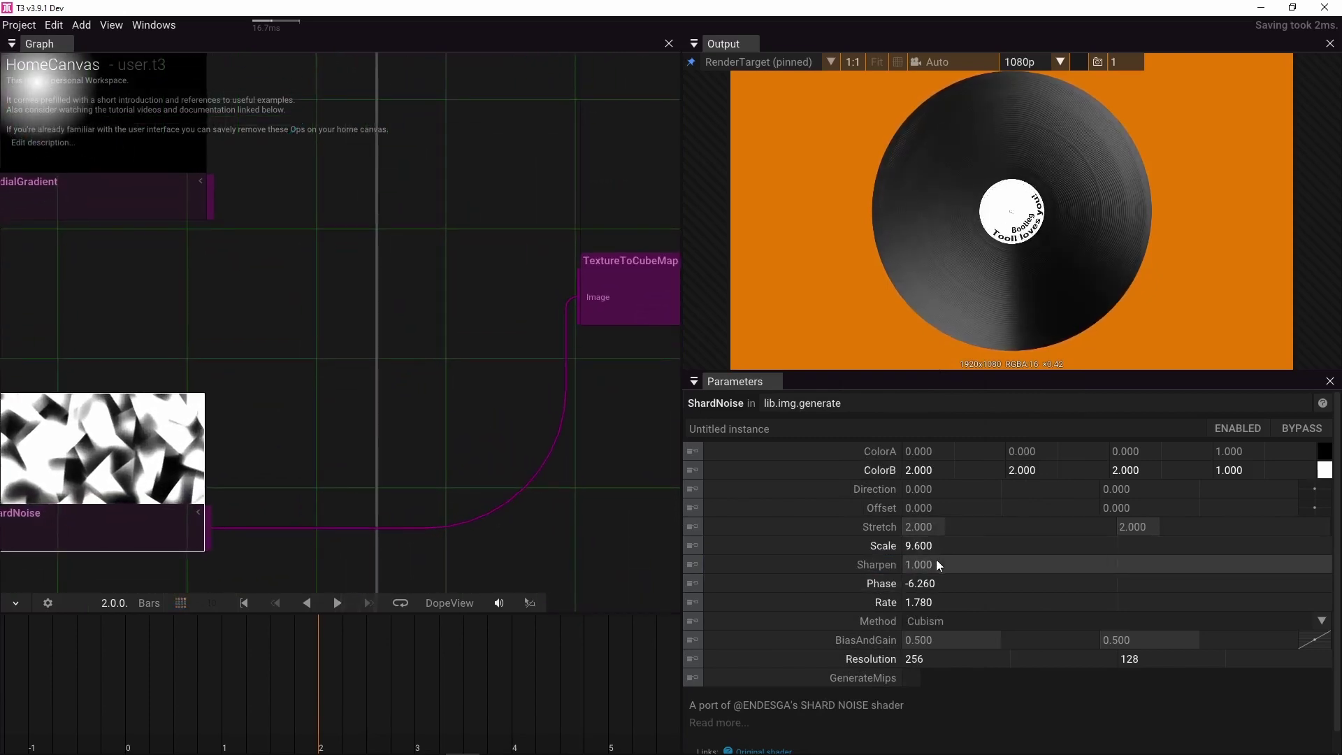
left_click_drag(944, 583, 633, 559)
mouse_move(303, 752)
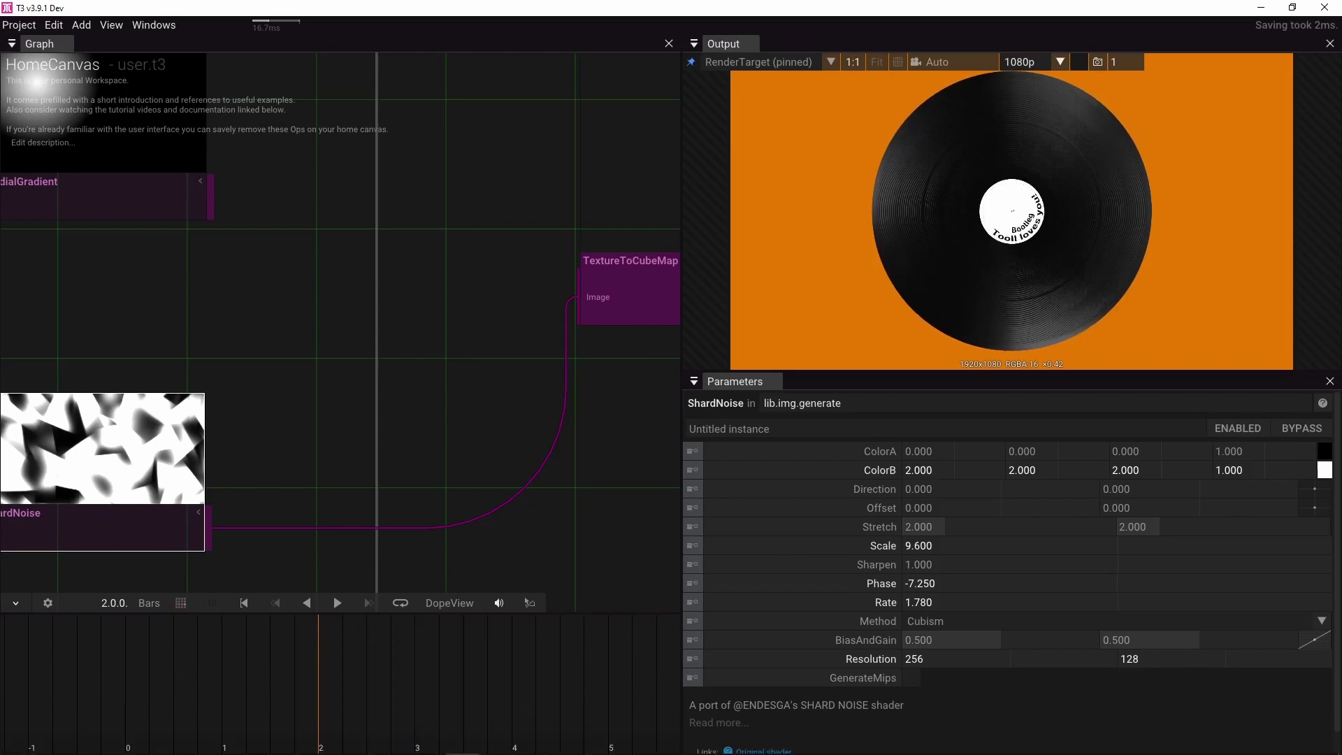
key("alt+Tab")
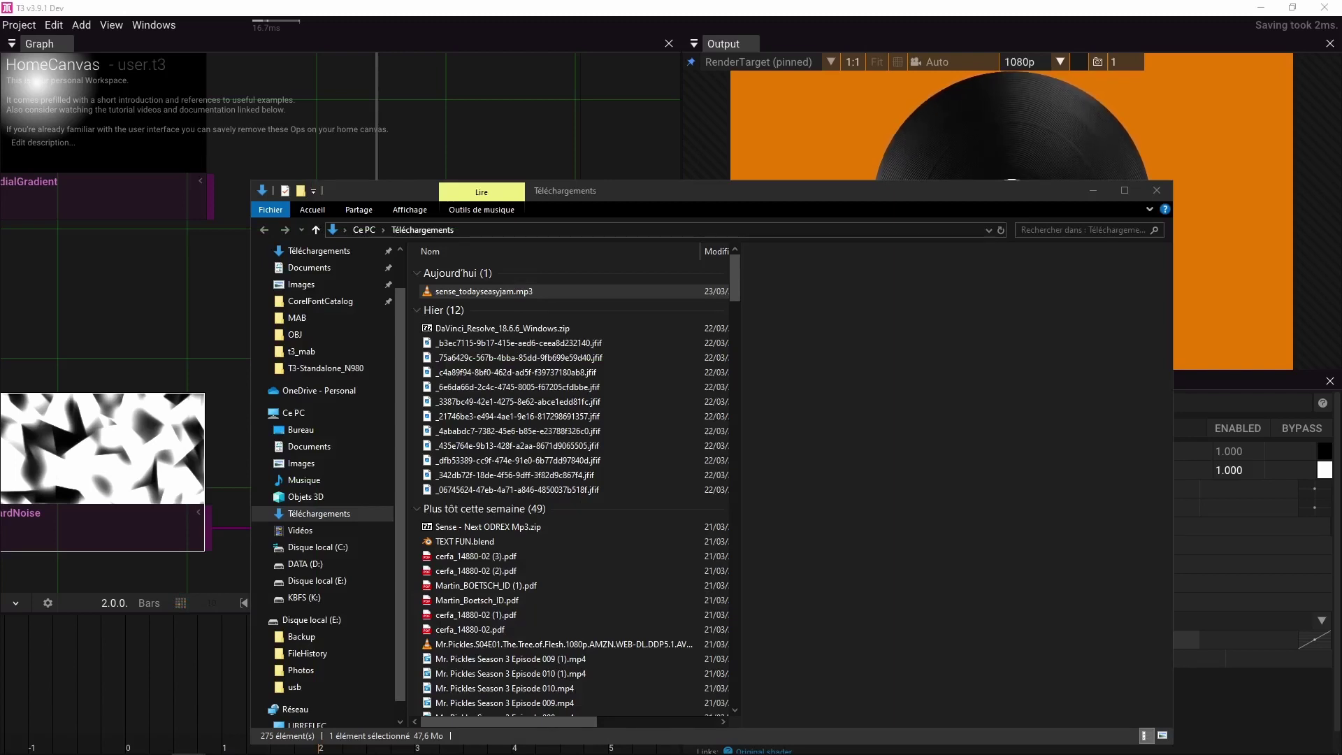
left_click(471, 132)
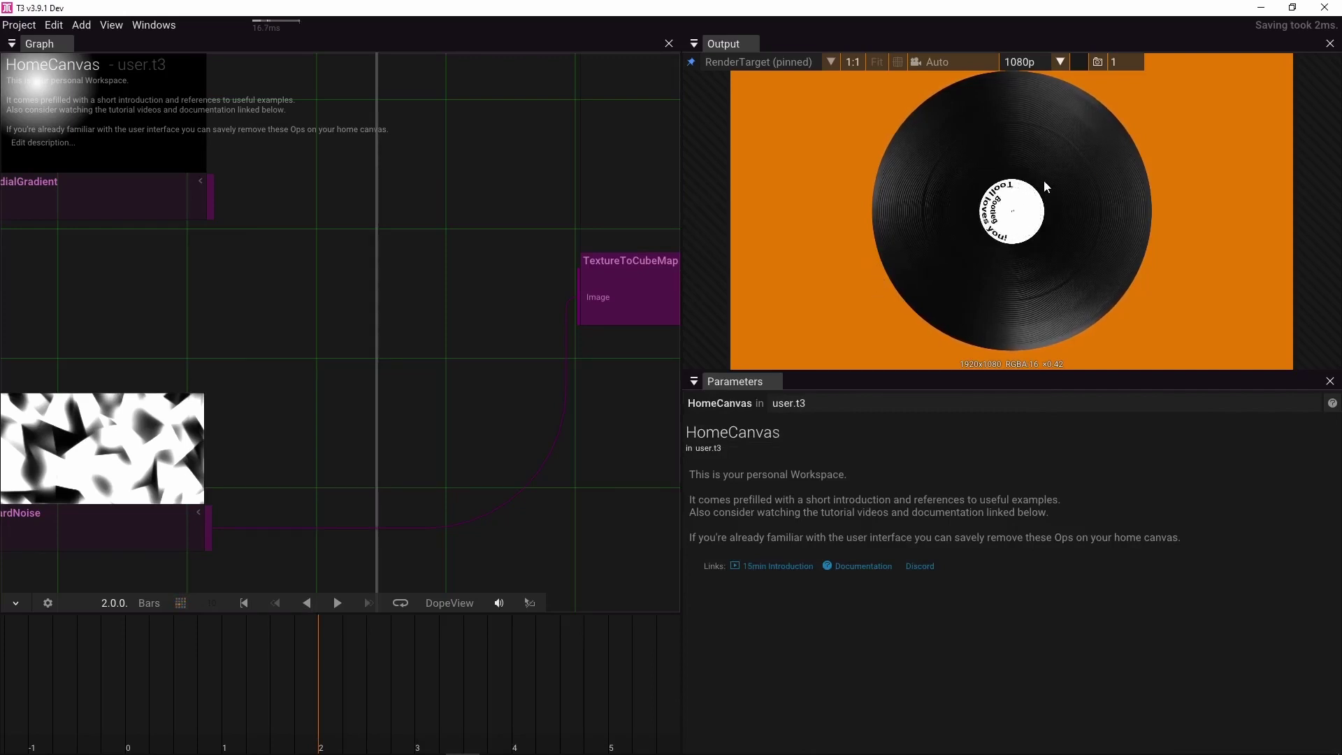
Darken the ShardNoise ColorB to pure black (0.000, 0.000, 0.000).
scroll(1045, 185, "up", 4)
left_click_drag(999, 206, 998, 284)
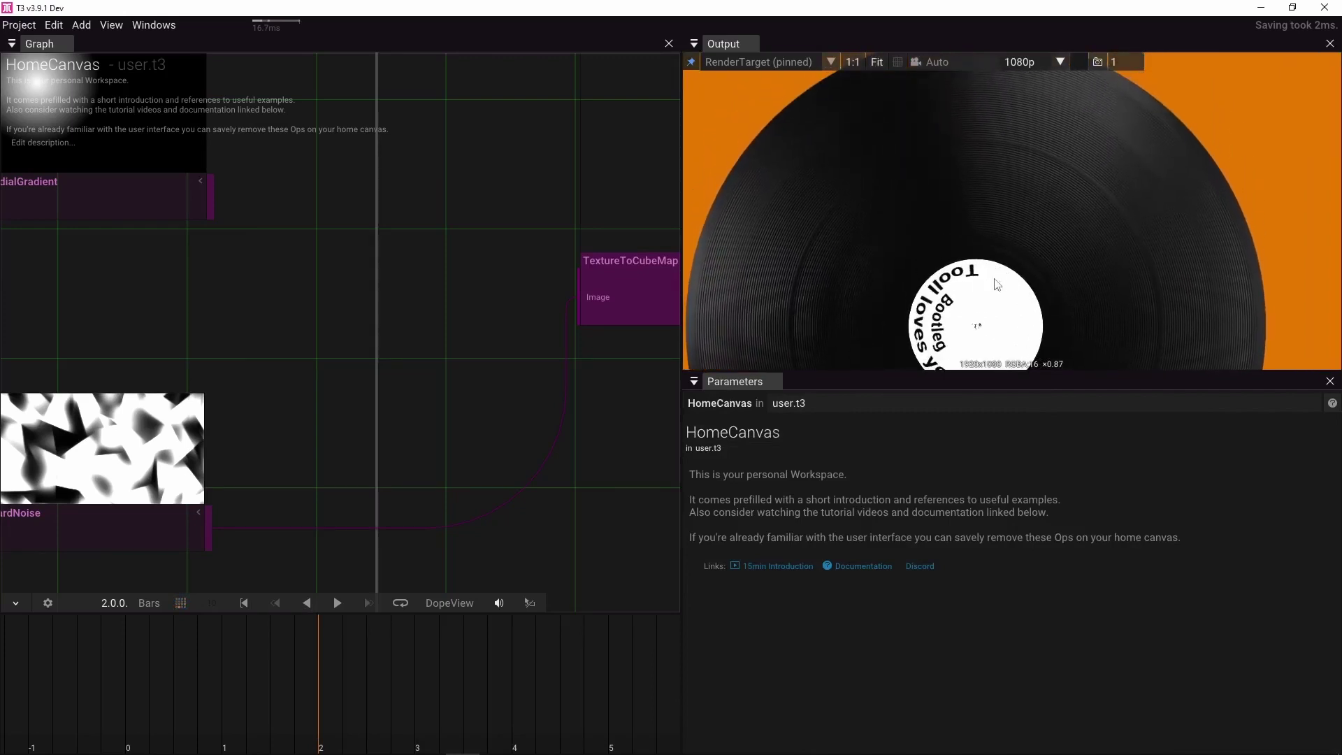
left_click_drag(90, 284, 377, 256)
left_click(376, 493)
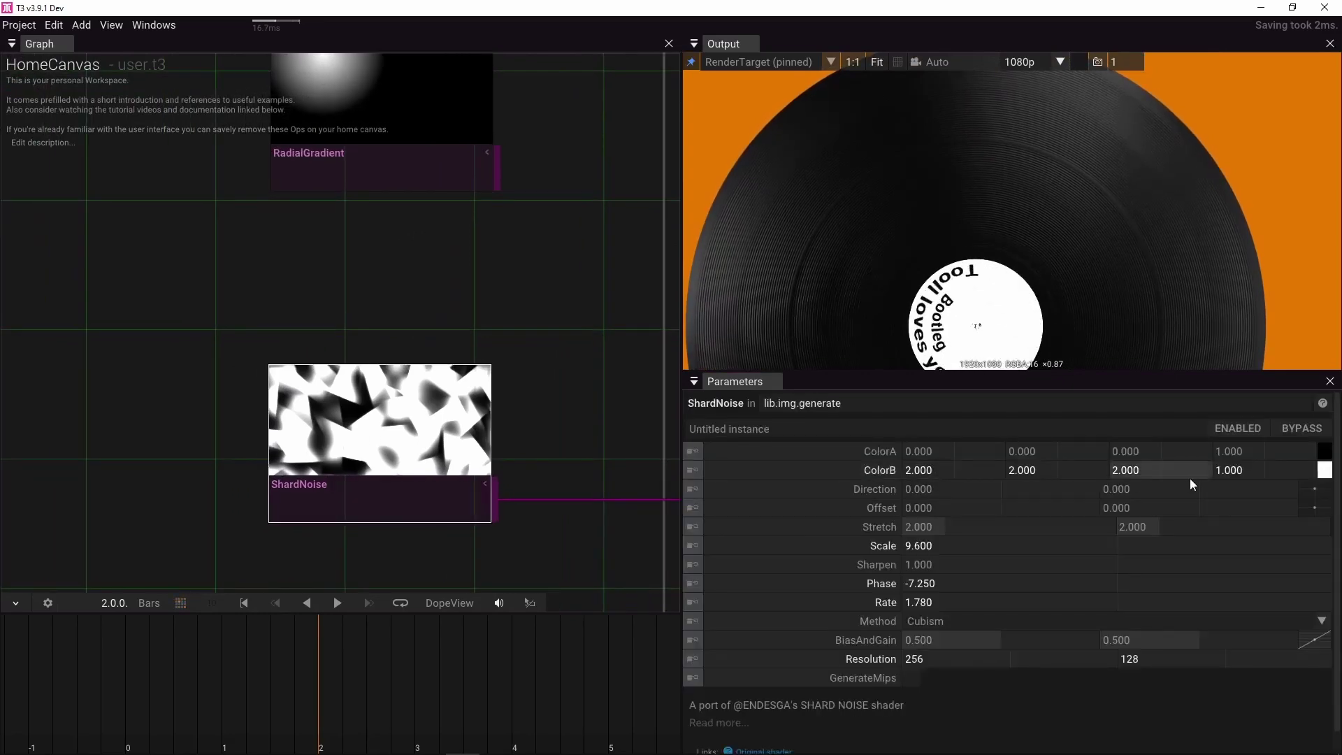
left_click(1324, 472)
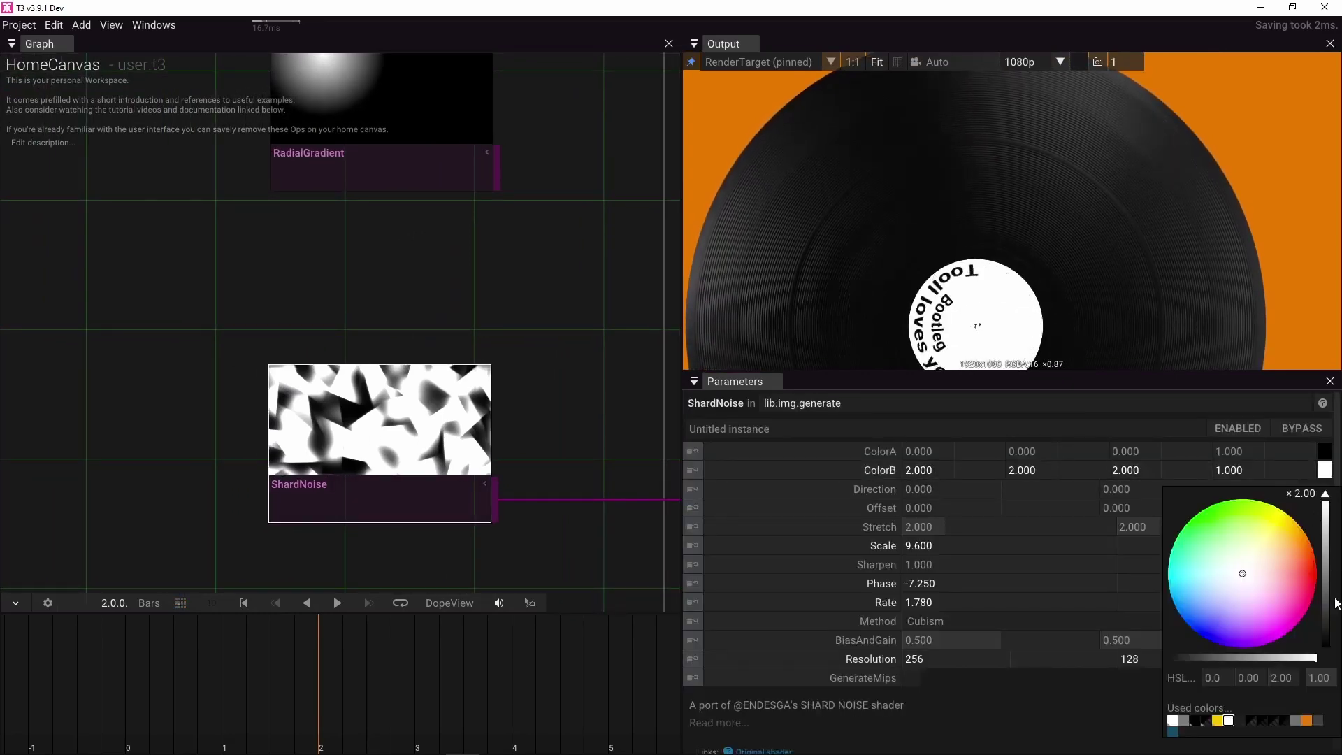
left_click_drag(1335, 600, 1328, 663)
Set the ShardNoise ColorA to white (1.000, 1.000, 1.000) and raise its Scale to 23.600.
left_click(1326, 453)
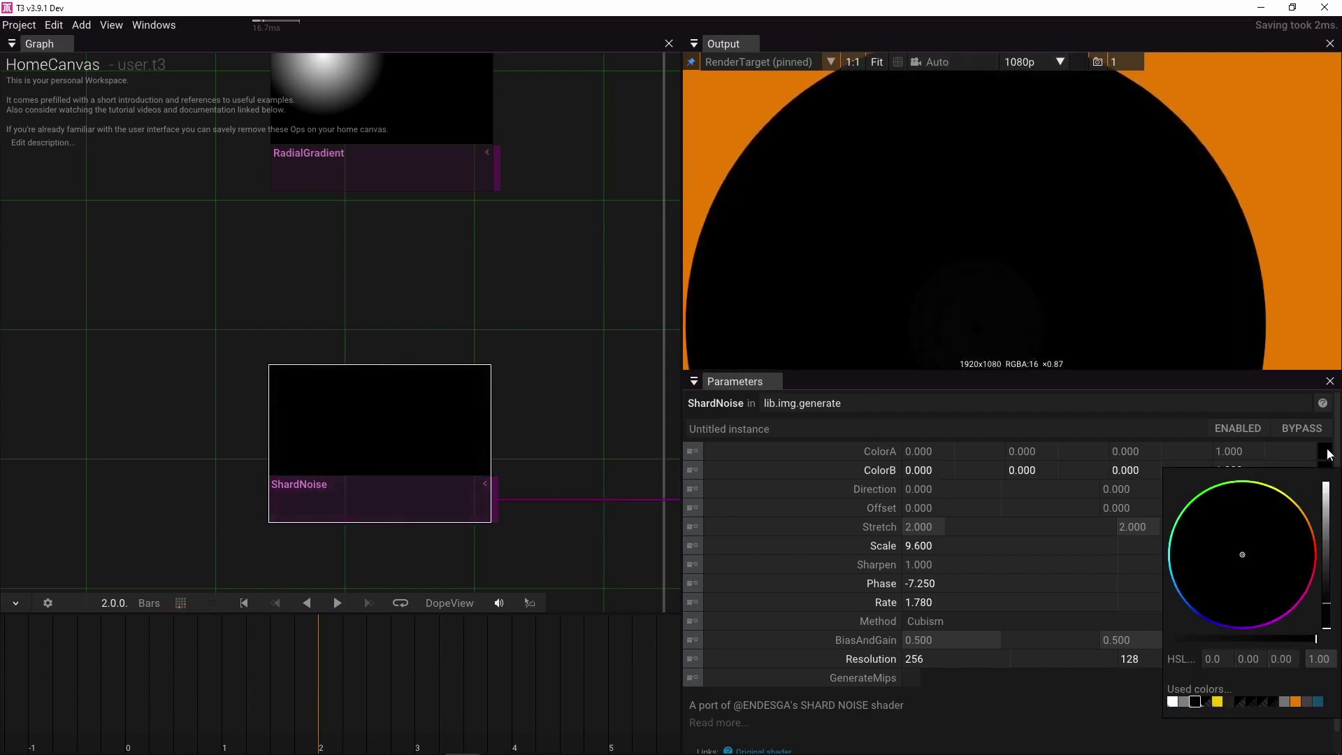
left_click_drag(1333, 529, 1325, 476)
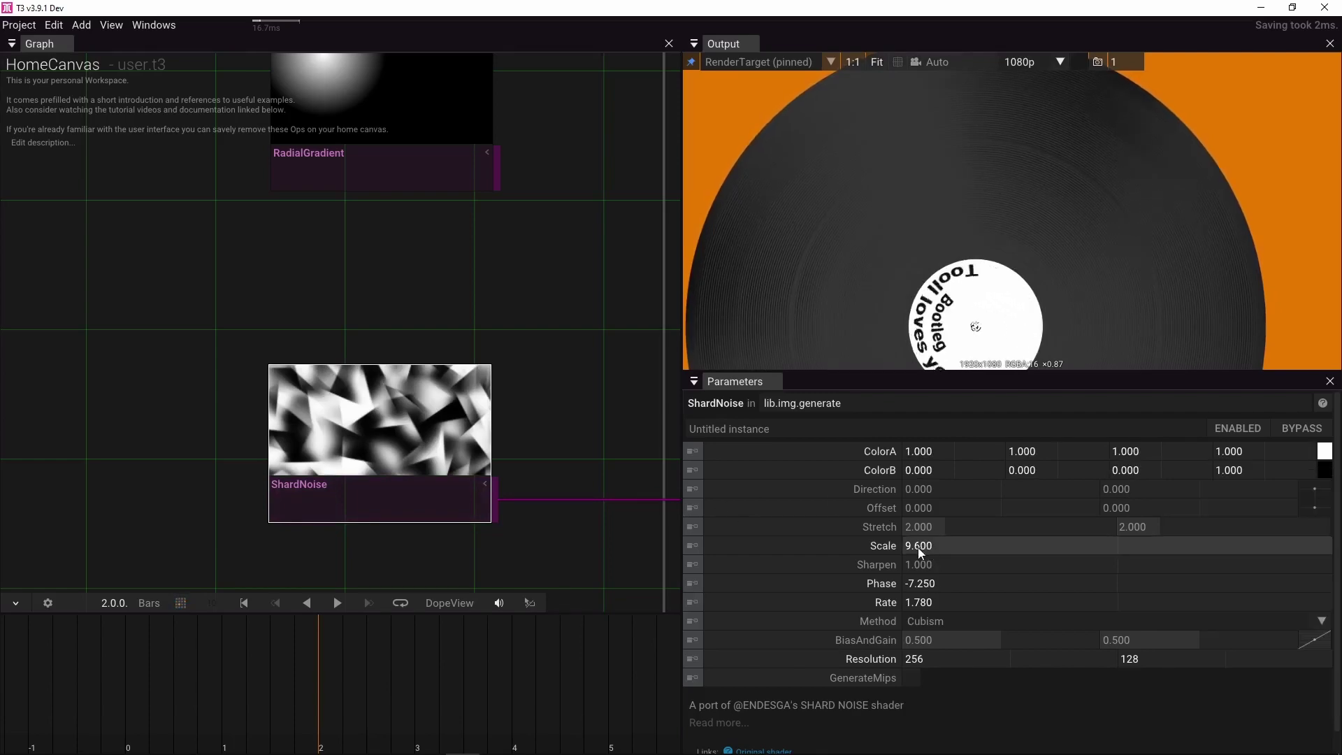
left_click_drag(917, 547, 1309, 477)
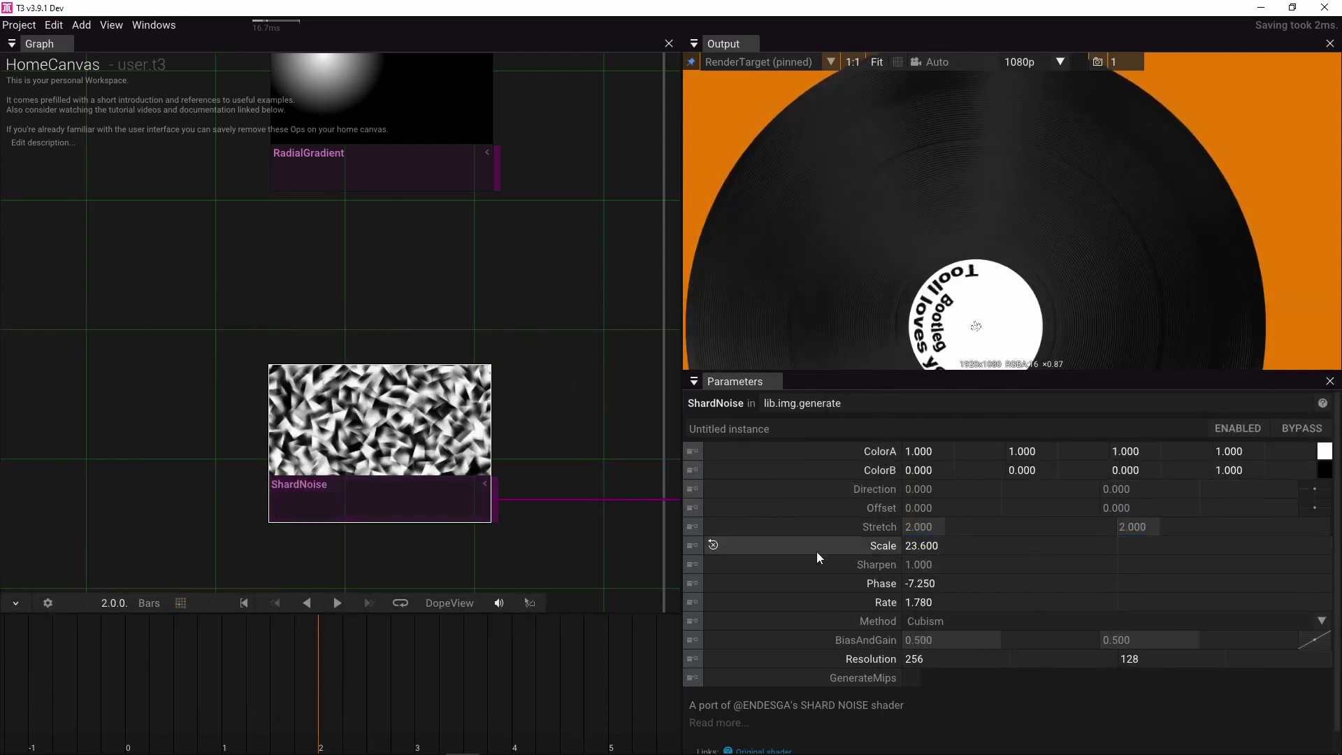
Reset the ShardNoise Scale to its default and set the vertical Resolution to 64.
left_click(713, 545)
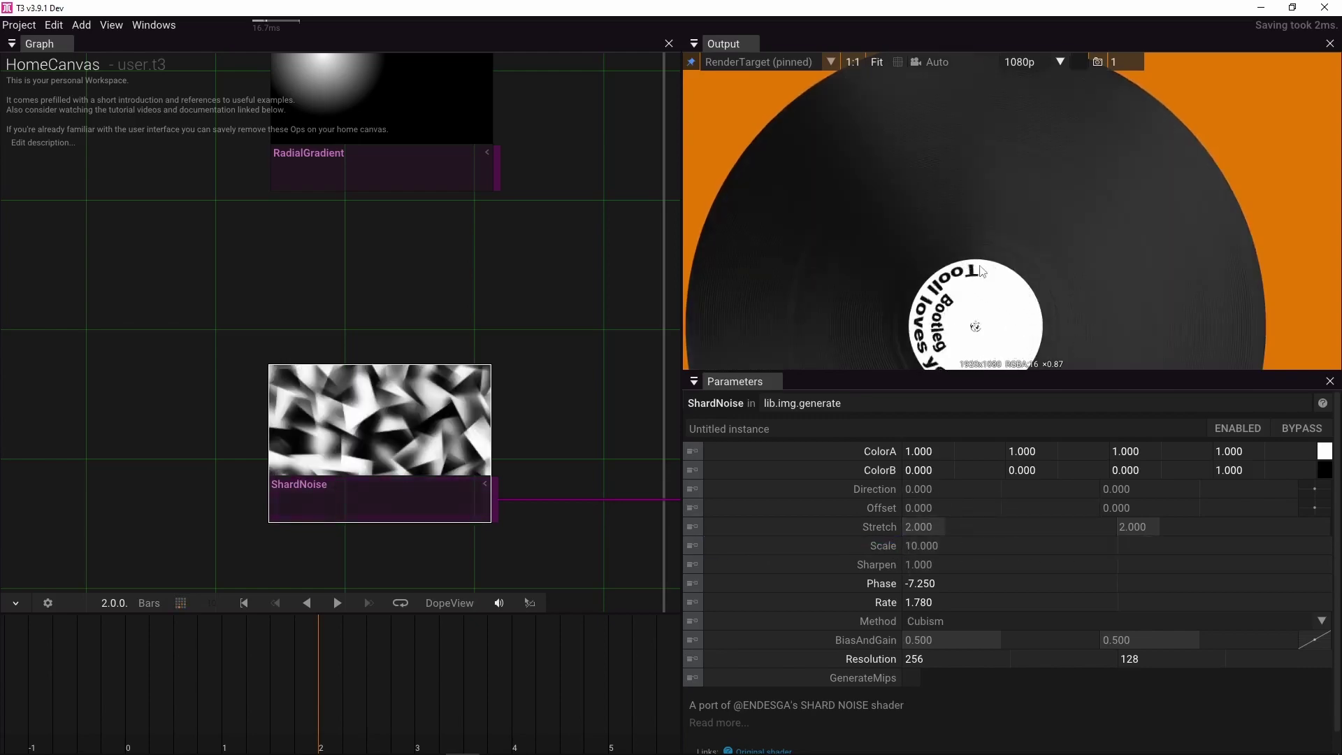
key("f")
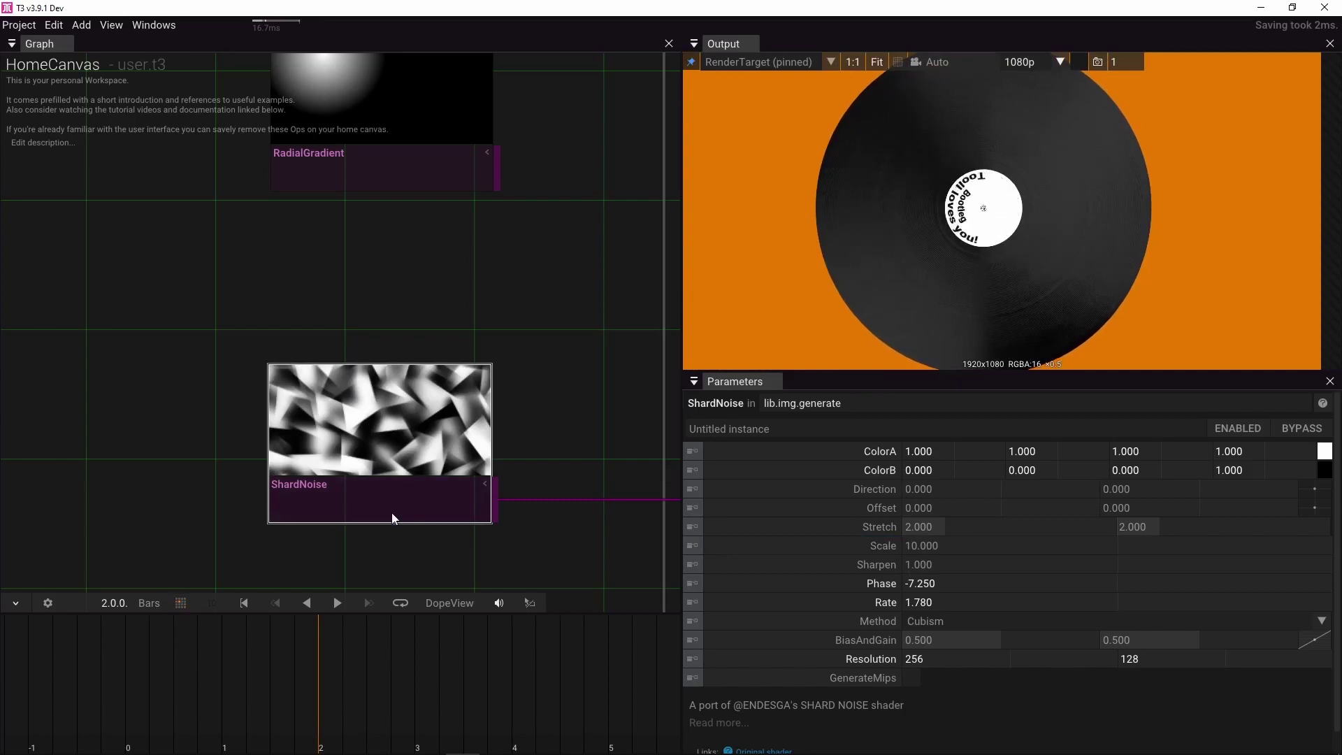
left_click(1175, 665)
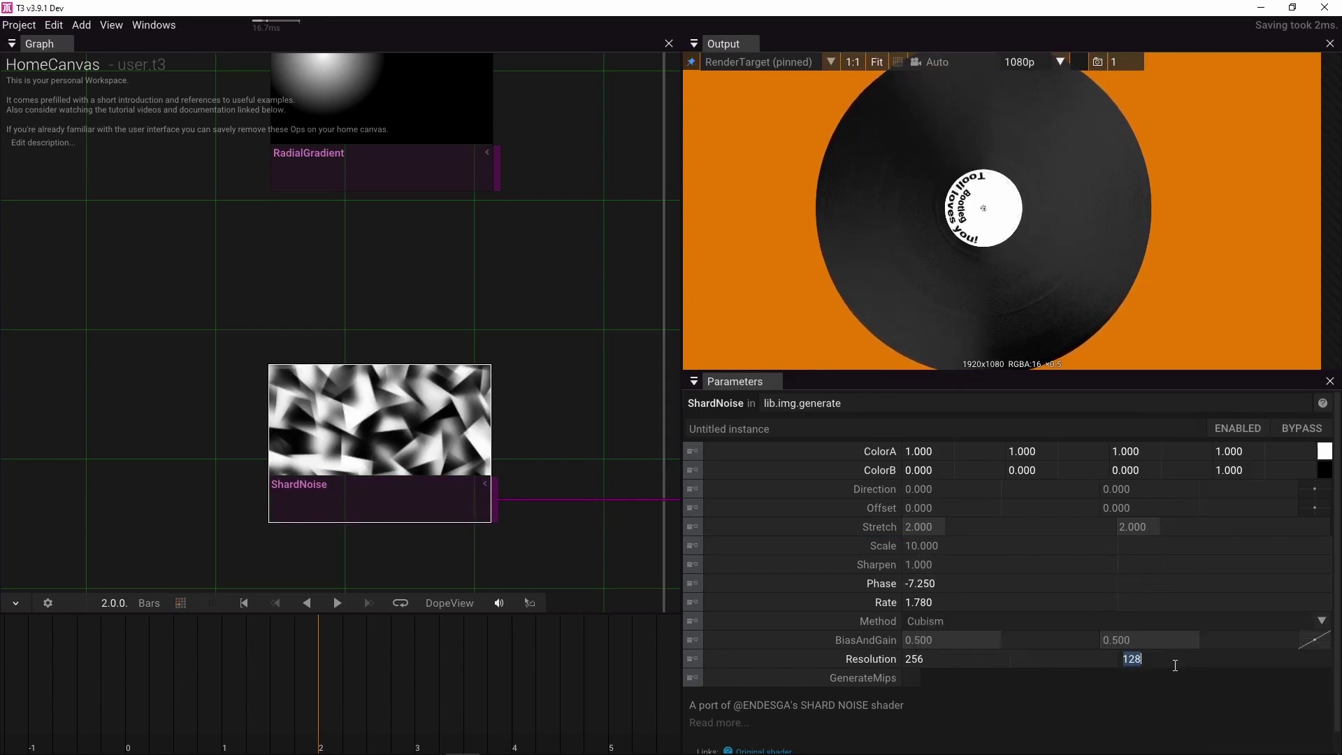
type("64")
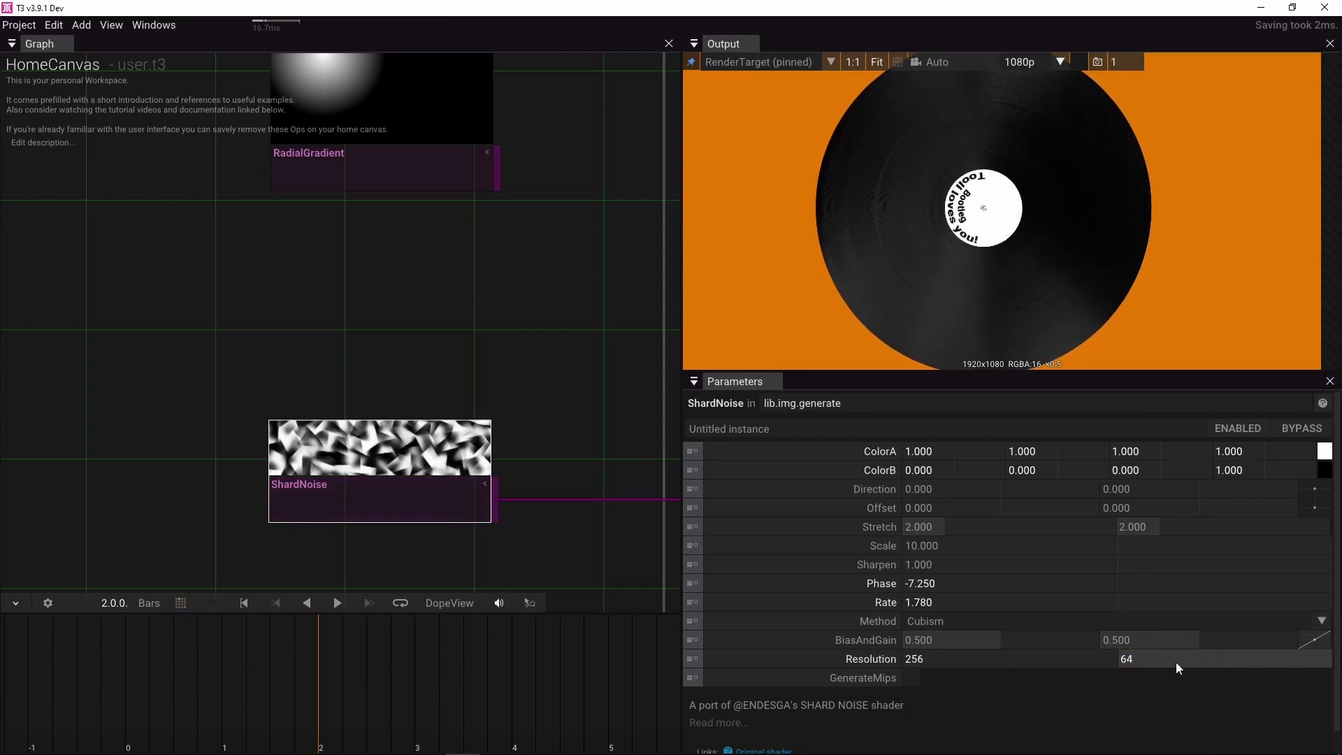
Brighten the ShardNoise ColorA to 3.000 in all three color channels and set Phase to -5.860.
left_click(1324, 451)
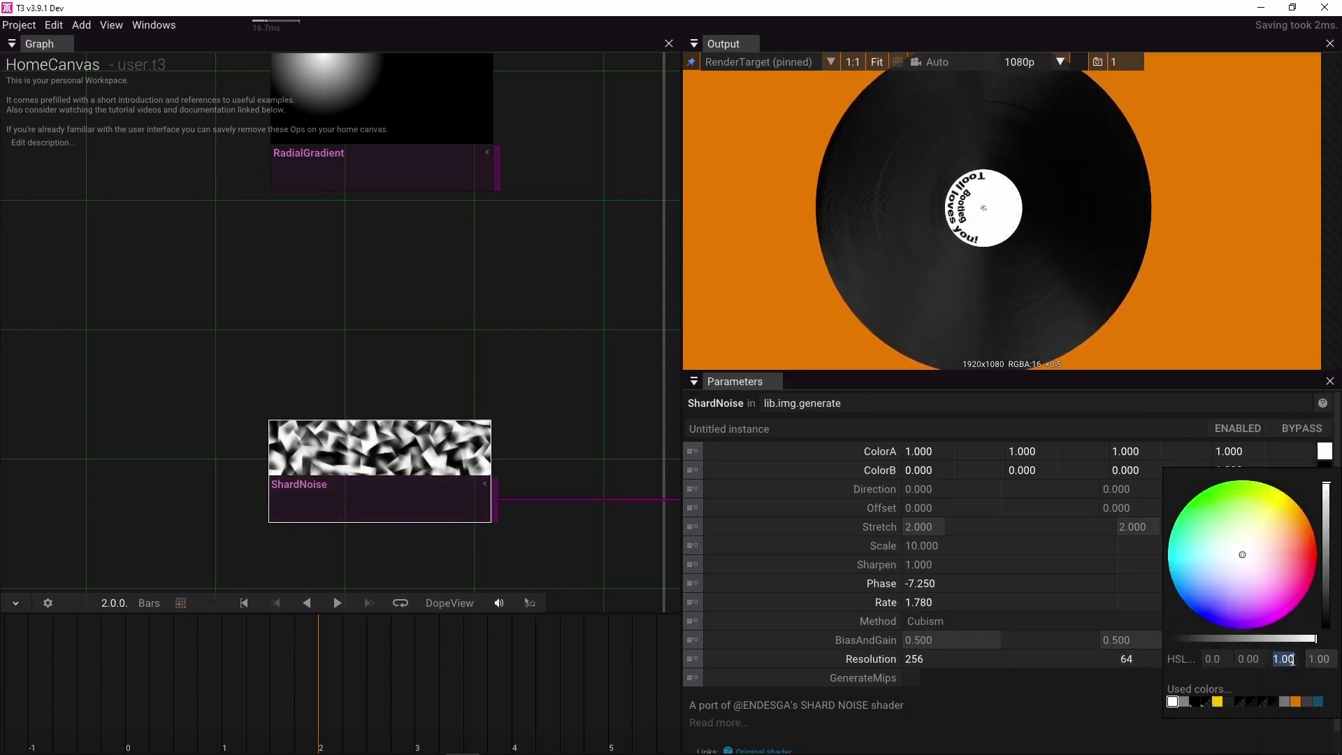
type("3")
key("Return")
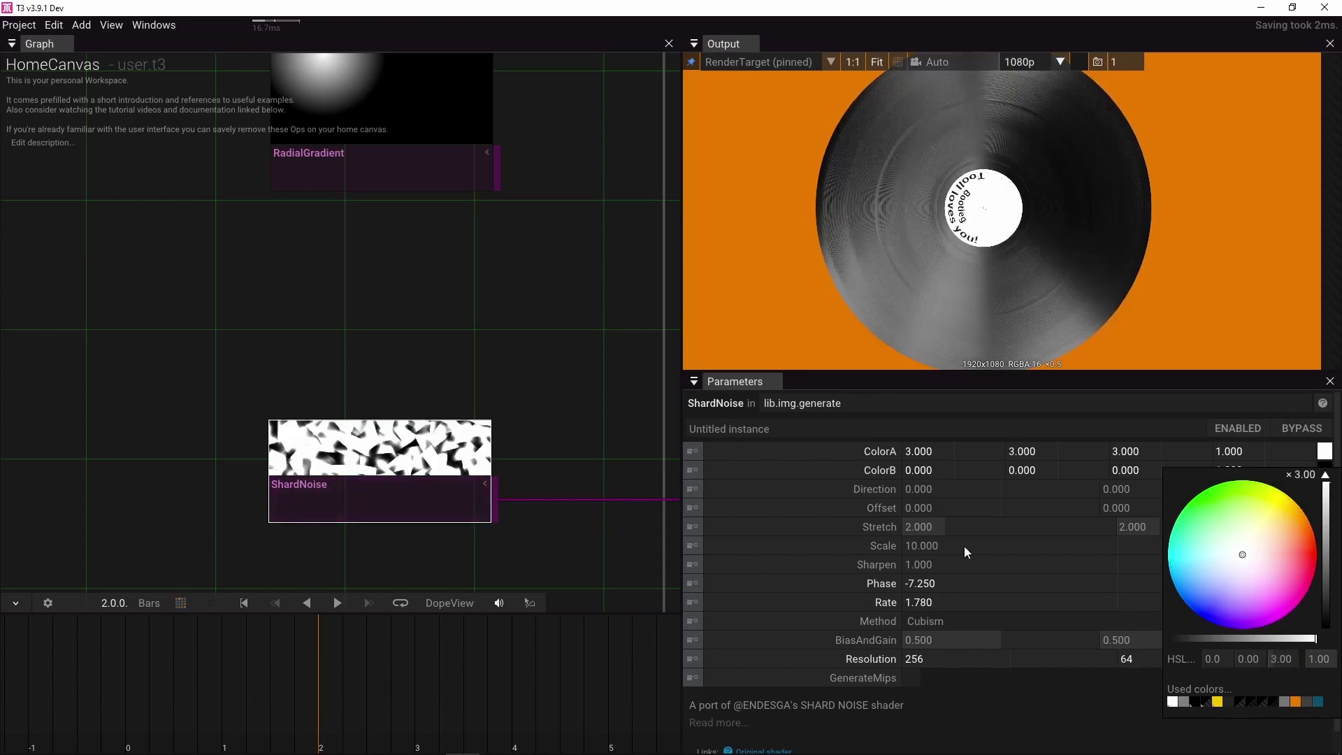
left_click(941, 580)
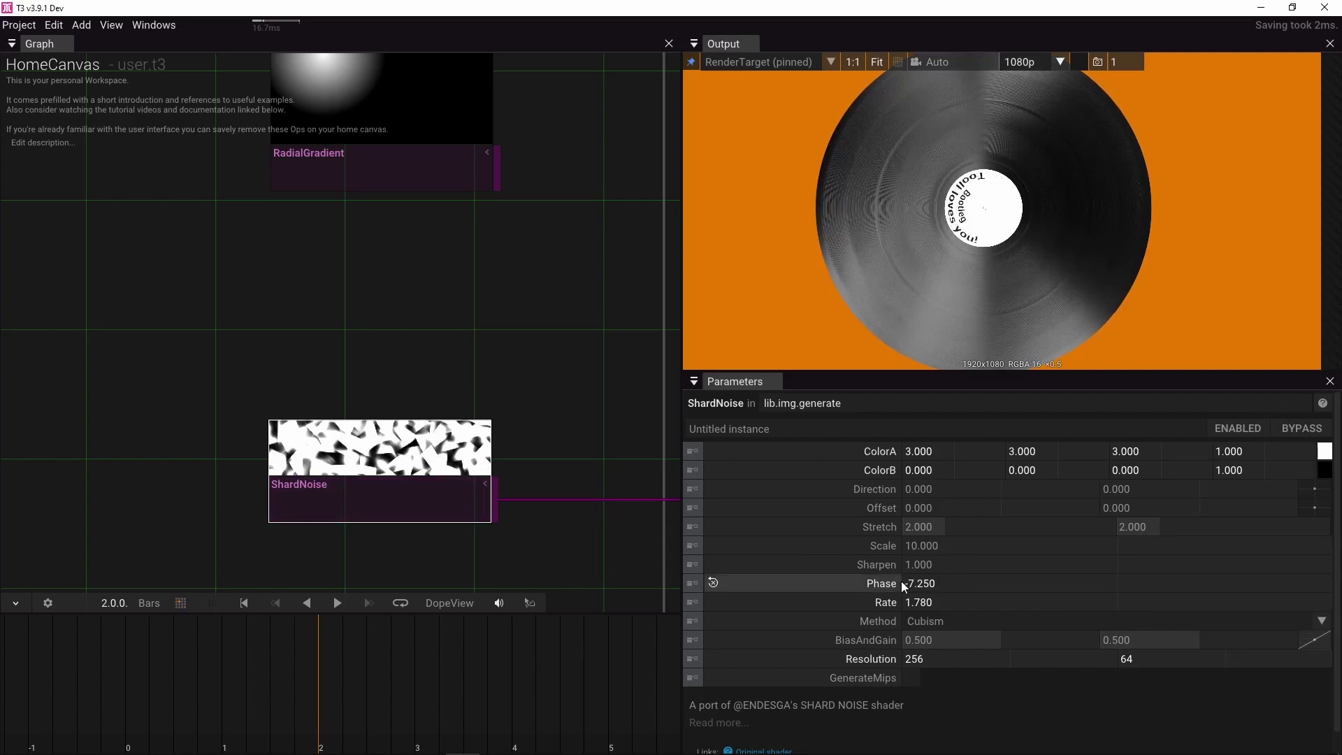
left_click_drag(918, 588, 1298, 572)
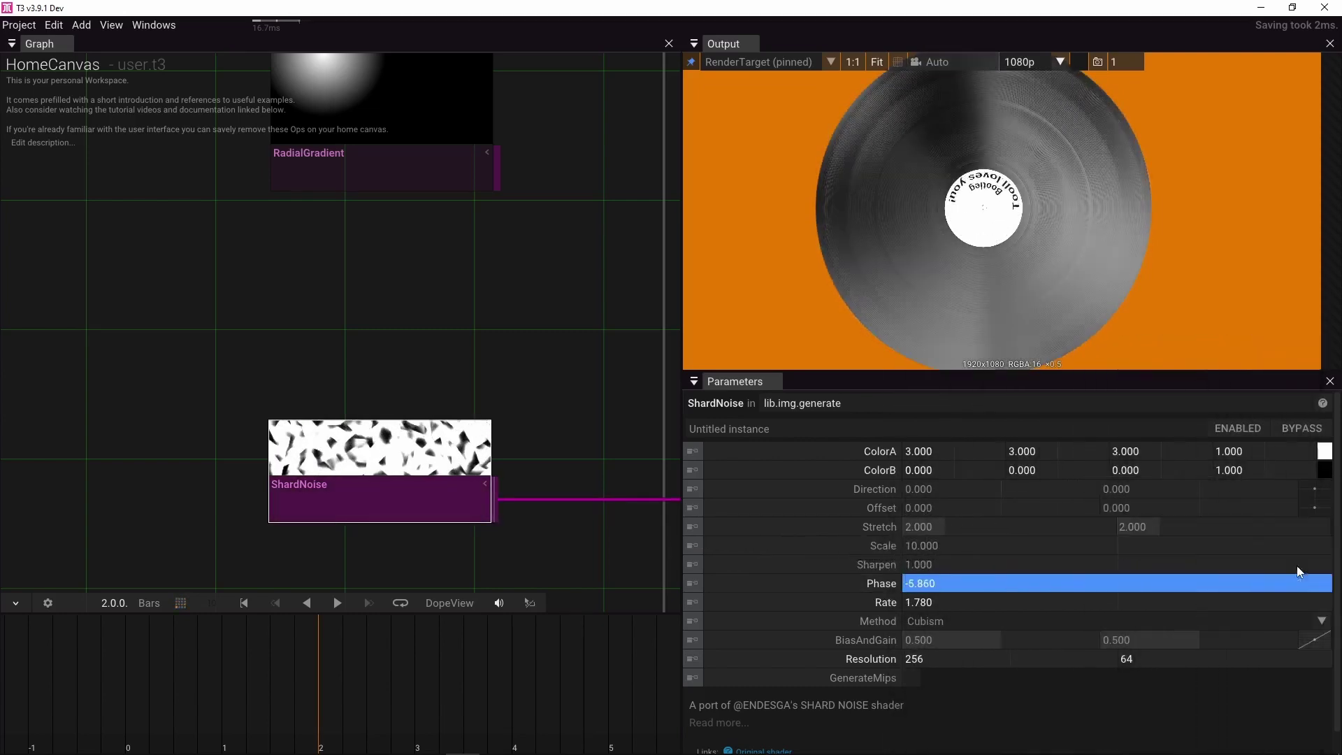
Set the ShardNoise vertical Resolution to 256 and reset both Rate and Phase to their defaults.
left_click(1159, 657)
type("256")
key("Return")
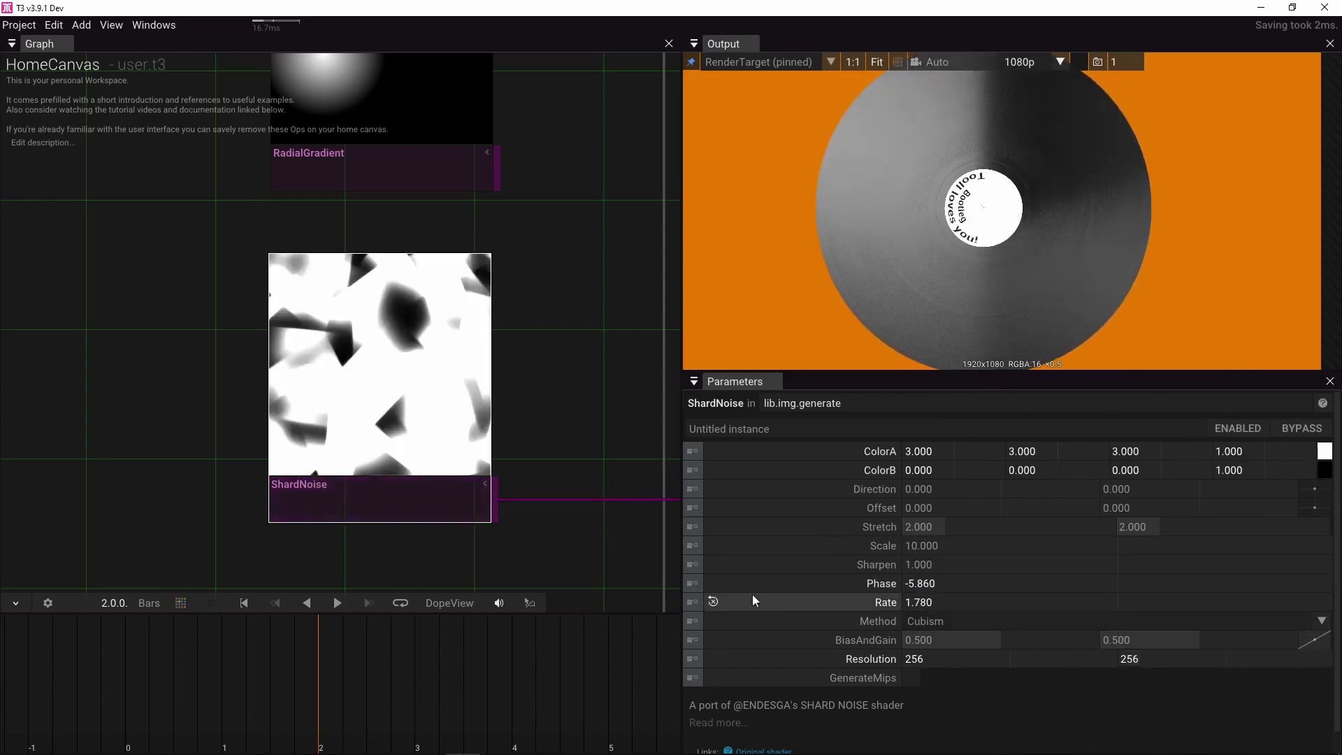
left_click(714, 602)
left_click(715, 585)
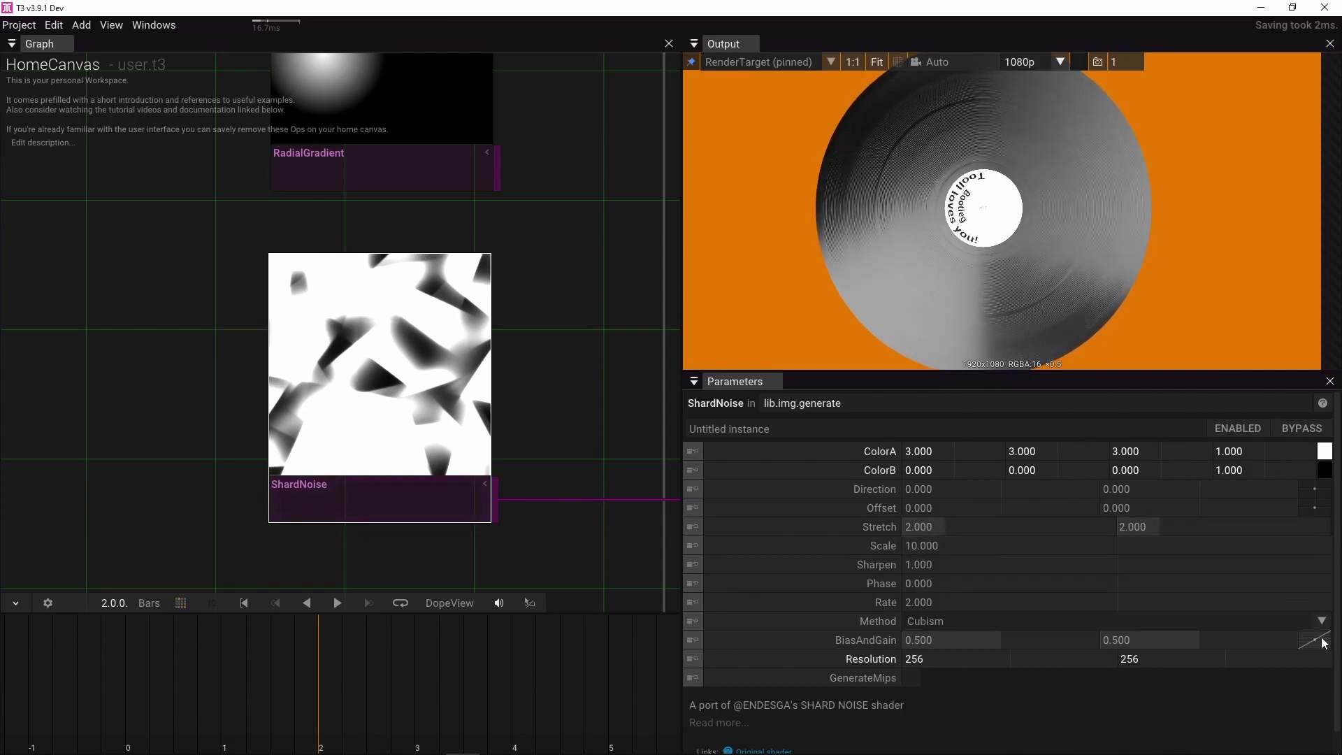
Set the ShardNoise BiasAndGain to 0.000 and 0.215, and raise Phase to 15.170.
left_click_drag(1311, 638, 1231, 676)
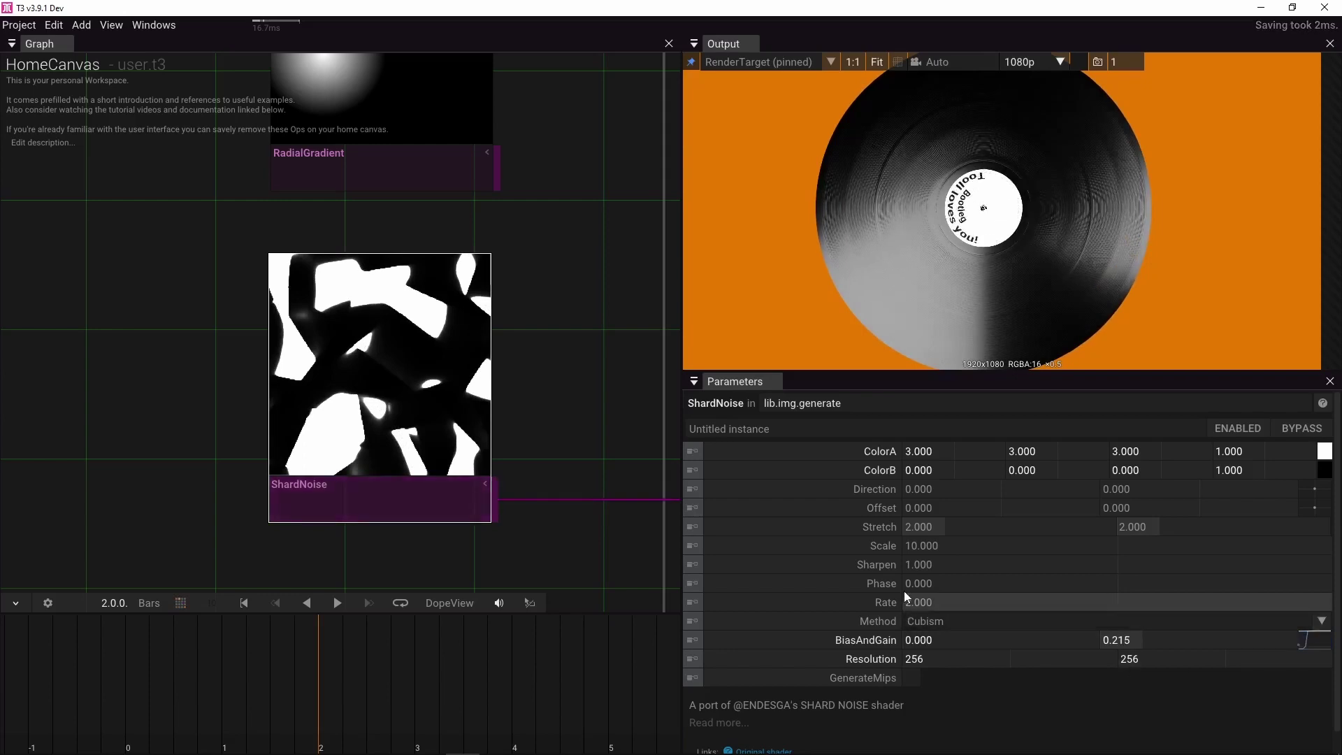
left_click_drag(916, 583, 1340, 545)
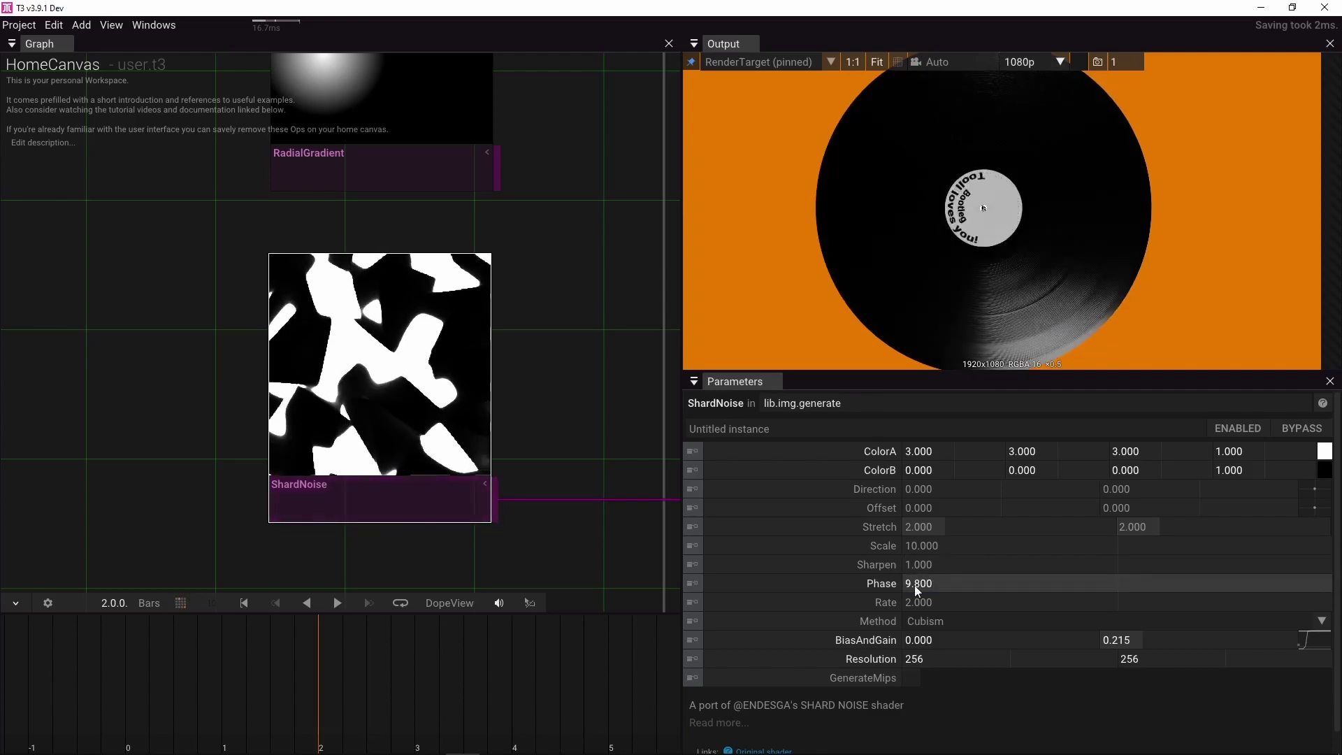
left_click_drag(914, 585, 1272, 564)
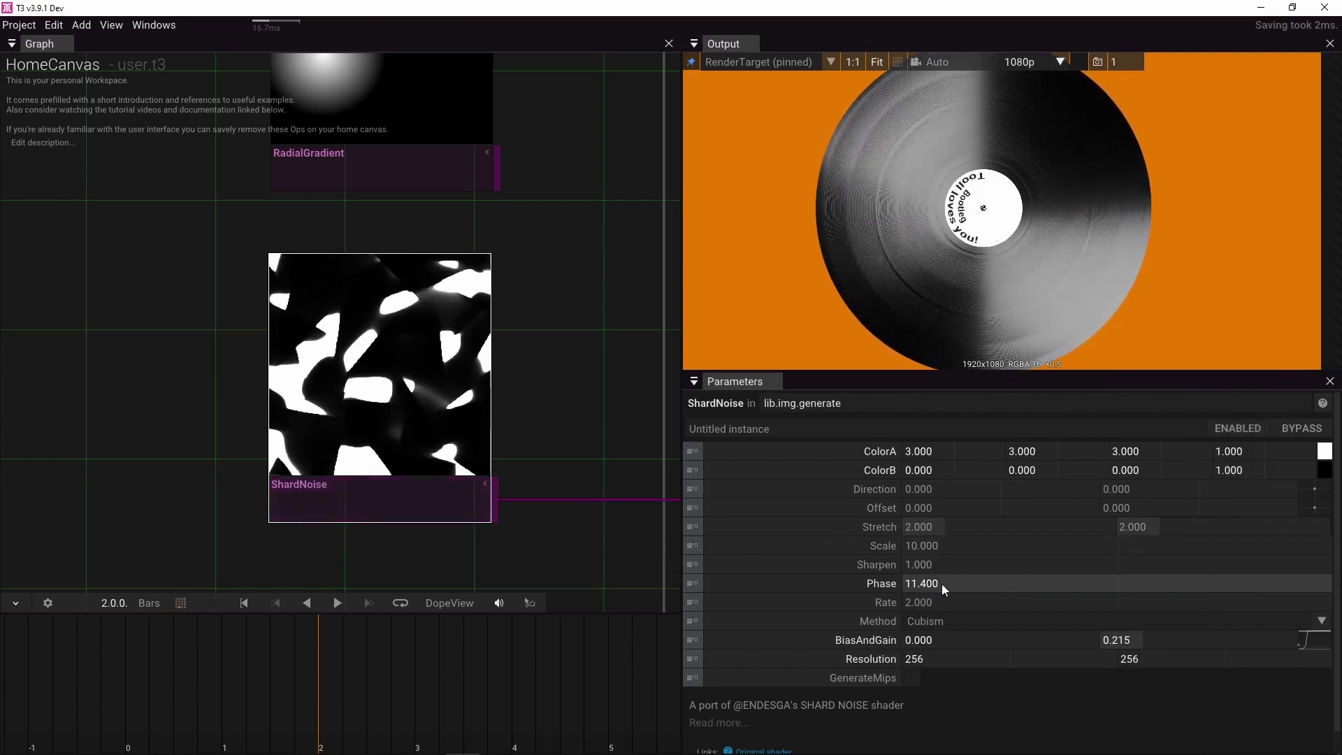
left_click_drag(942, 584, 1311, 539)
Try a ShardNoise Direction of 0.240, restore its default, and set the horizontal Offset to 0.930.
left_click_drag(921, 492, 1000, 486)
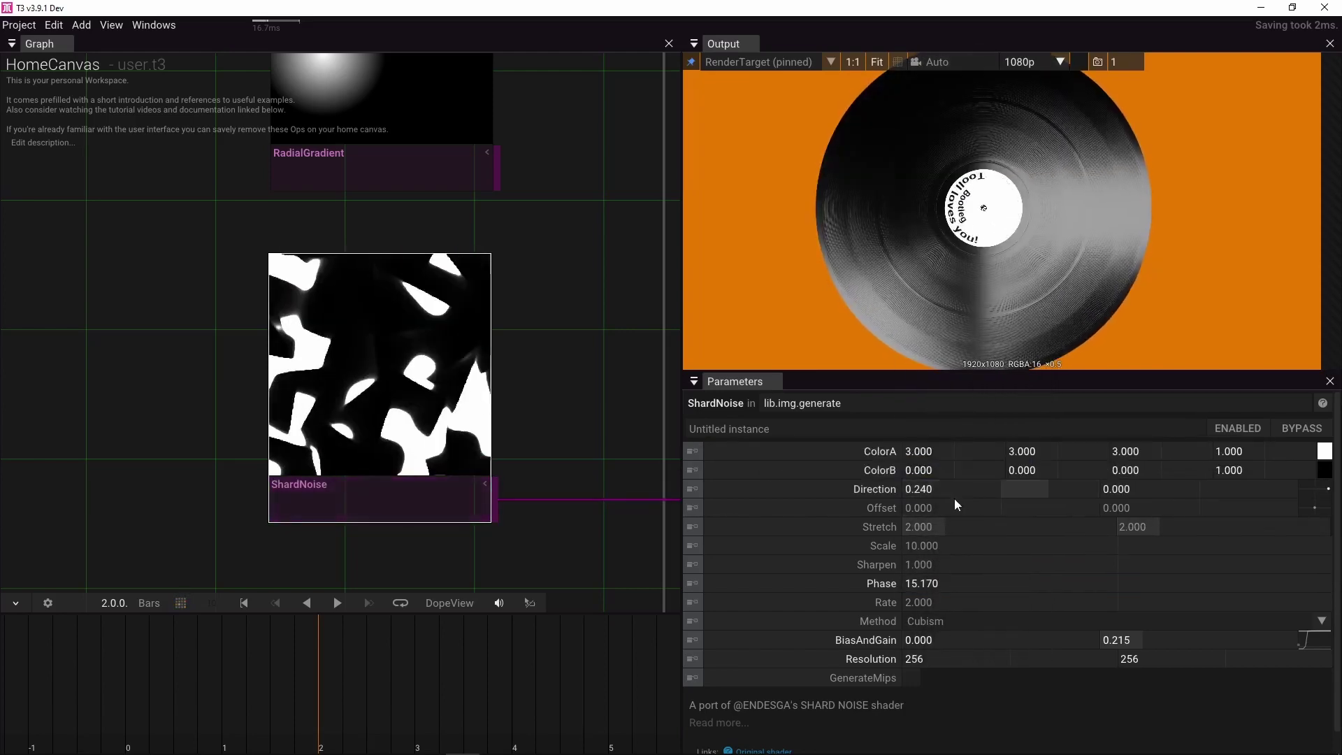
left_click(715, 488)
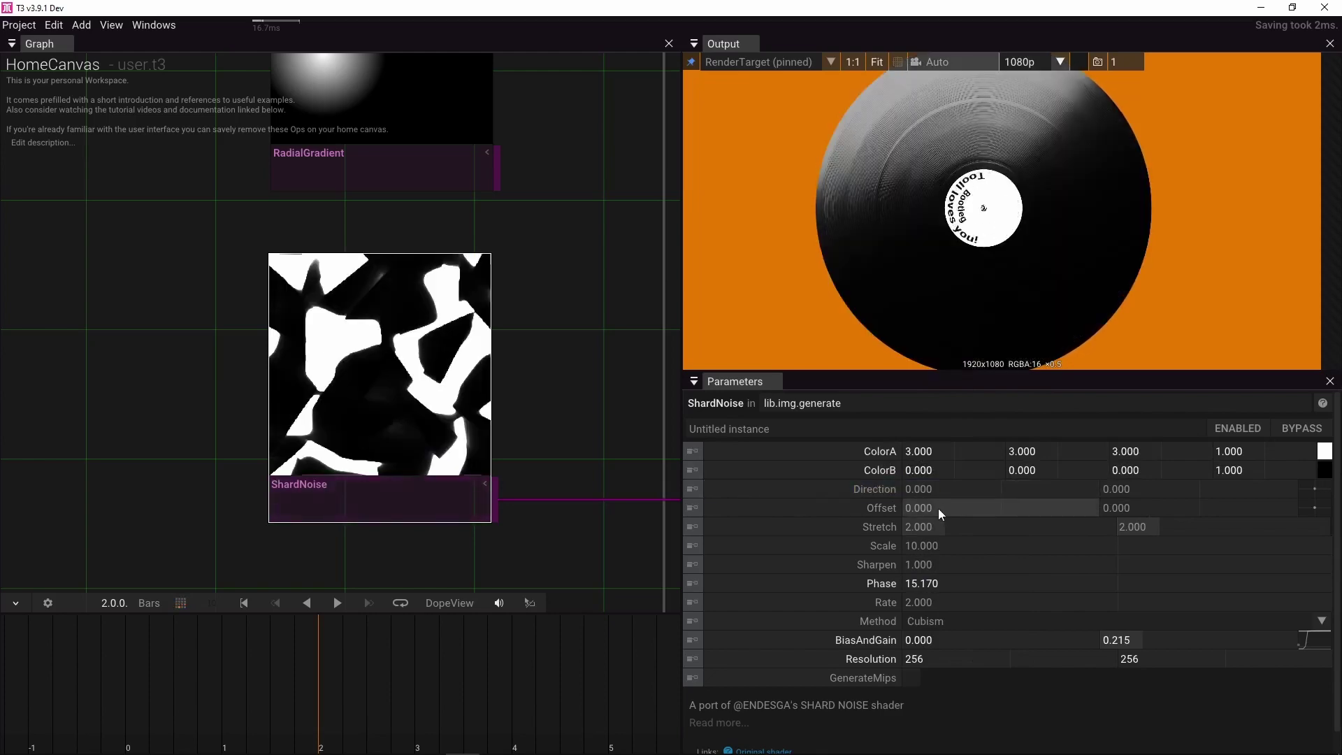
left_click_drag(938, 509, 1193, 504)
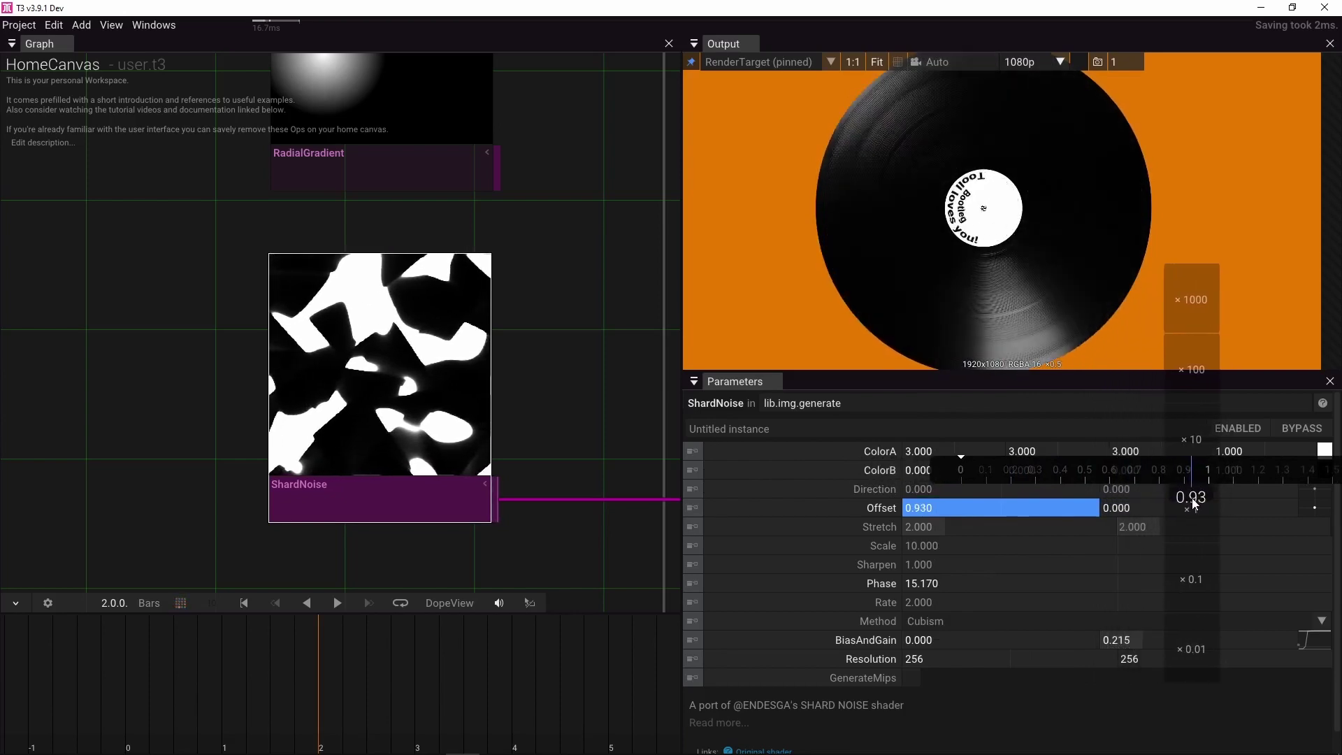
left_click_drag(1194, 503, 1194, 504)
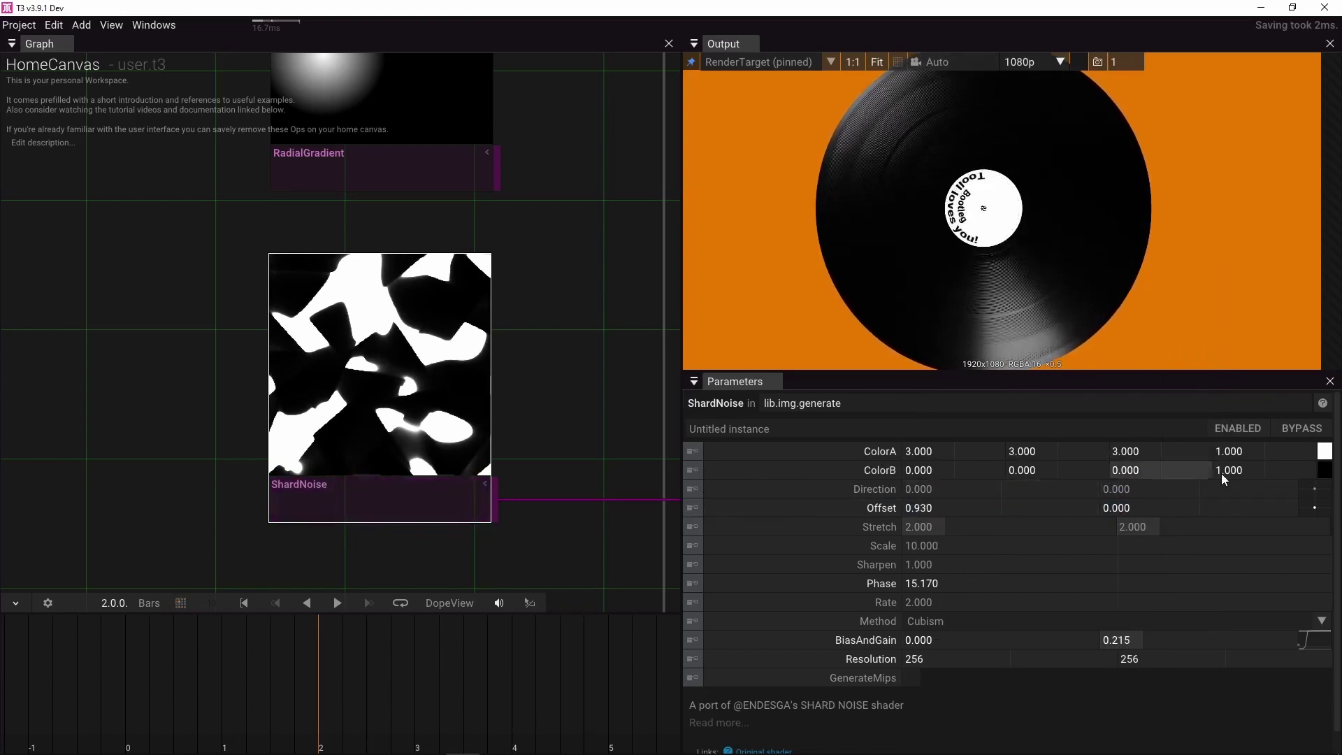
Examine the record's groove reflections, label and center hole up close in an enlarged render output.
left_click_drag(547, 424, 389, 512)
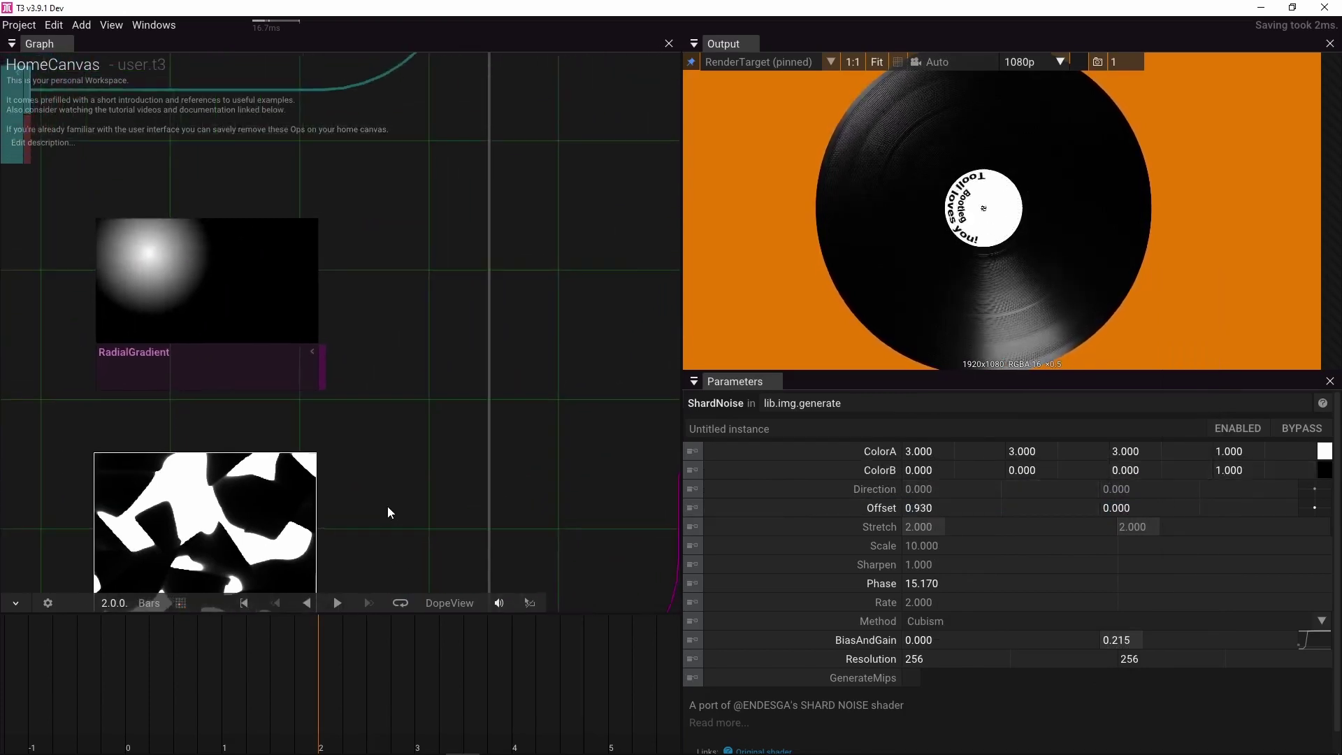
scroll(998, 221, "up", 5)
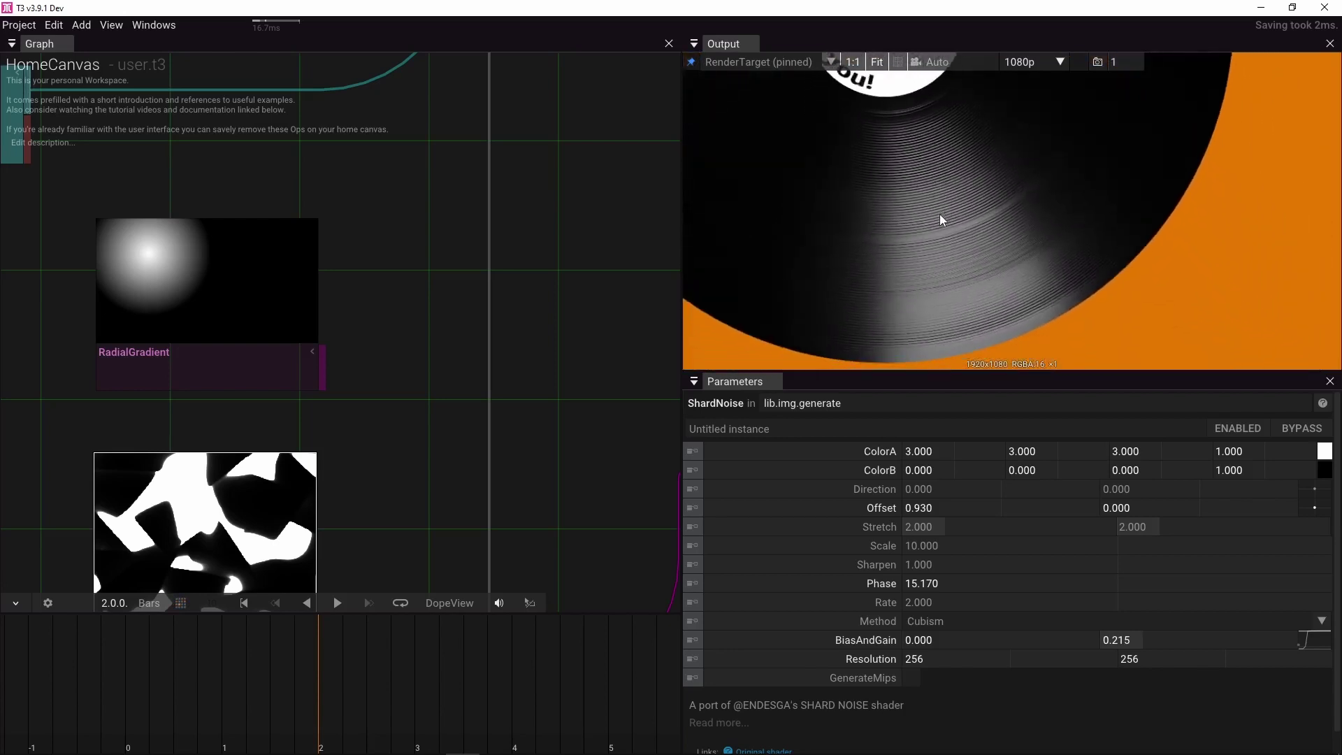
scroll(940, 214, "down", 6)
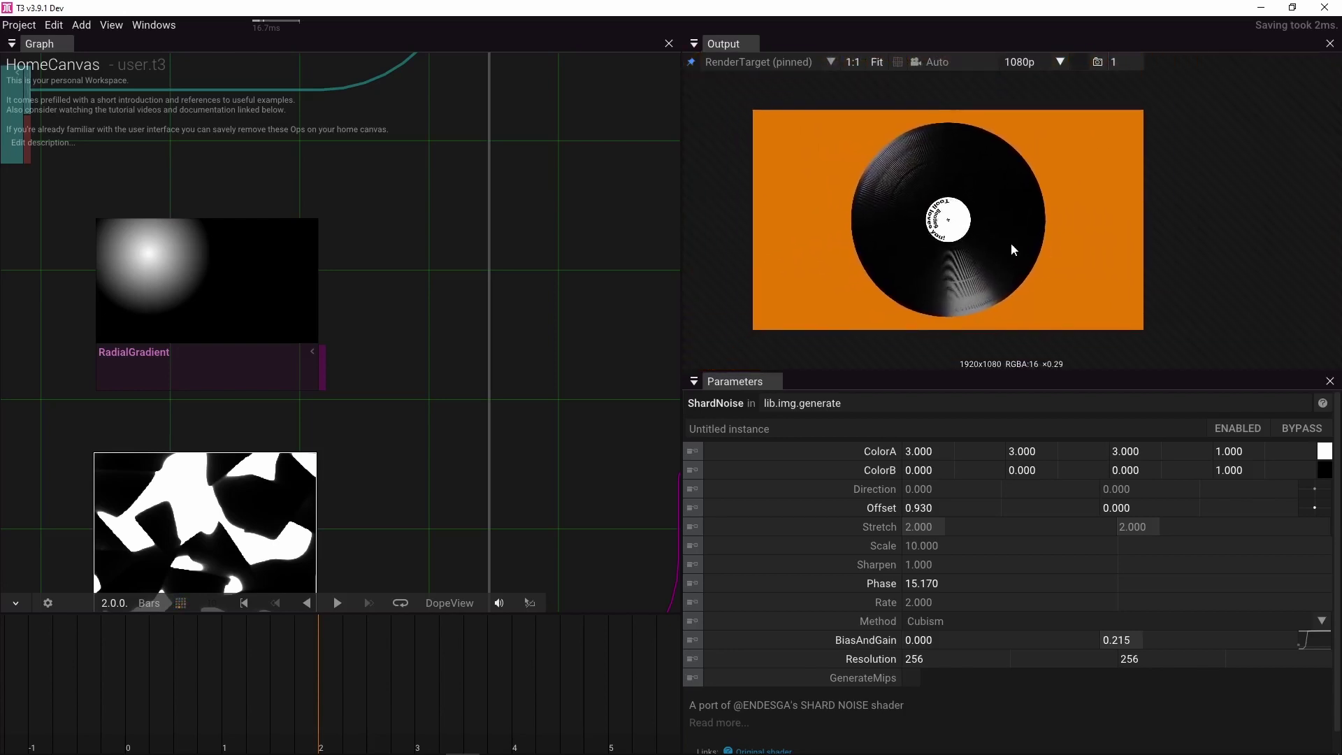
scroll(1011, 242, "up", 4)
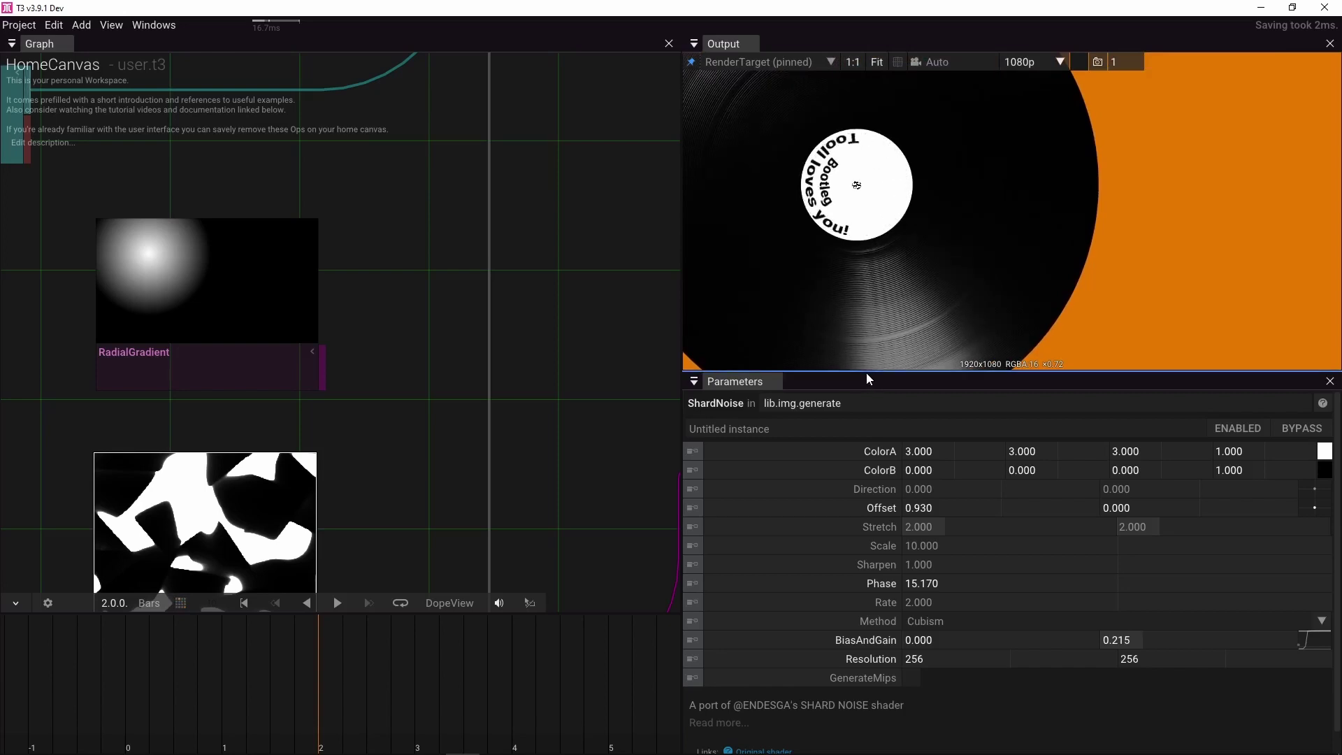
left_click_drag(866, 372, 857, 566)
left_click_drag(892, 320, 987, 441)
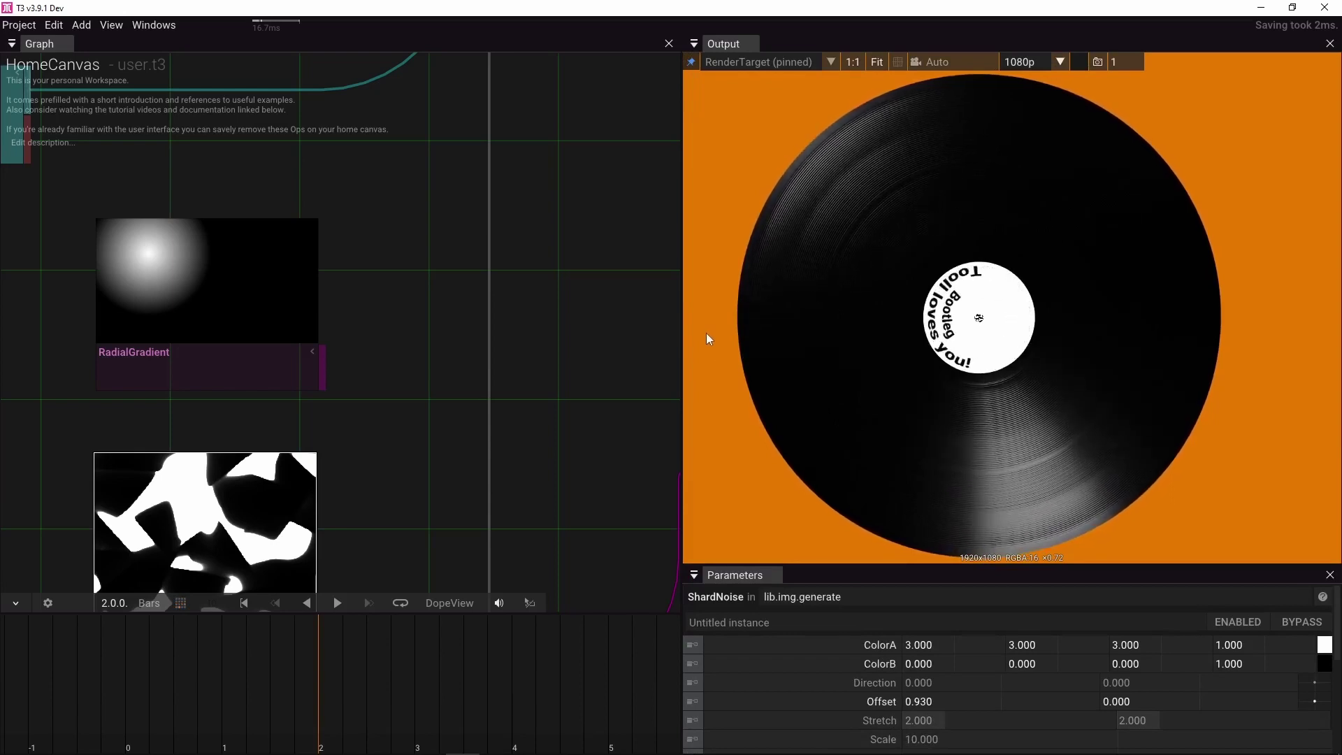
scroll(979, 321, "up", 6)
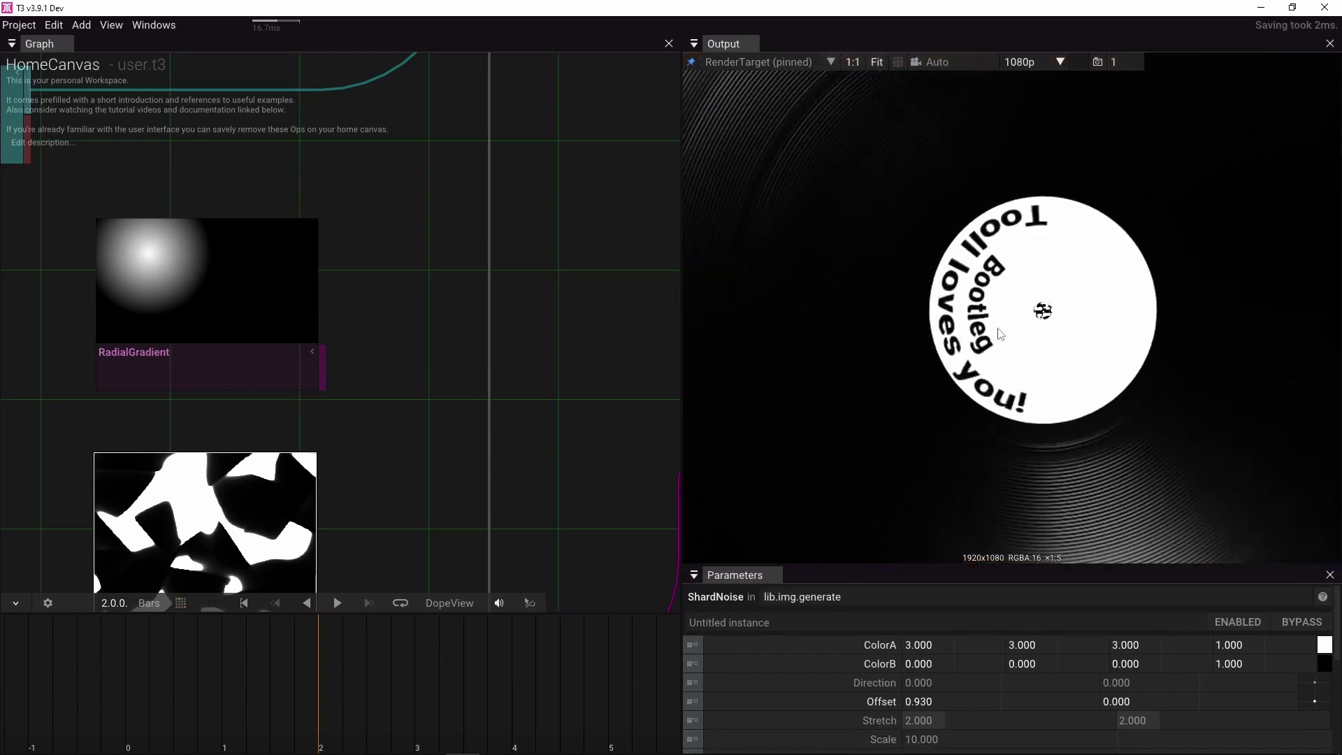
scroll(951, 330, "up", 3)
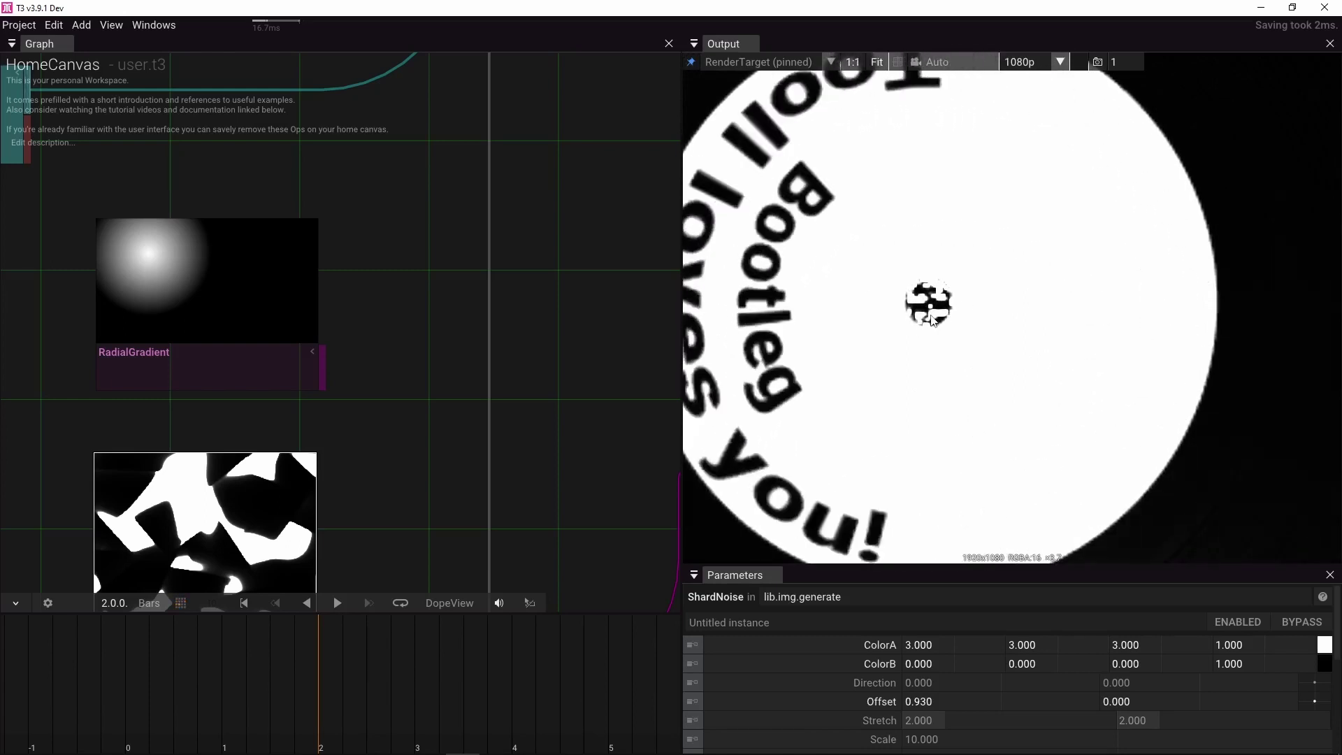
scroll(780, 315, "down", 1)
scroll(858, 300, "down", 4)
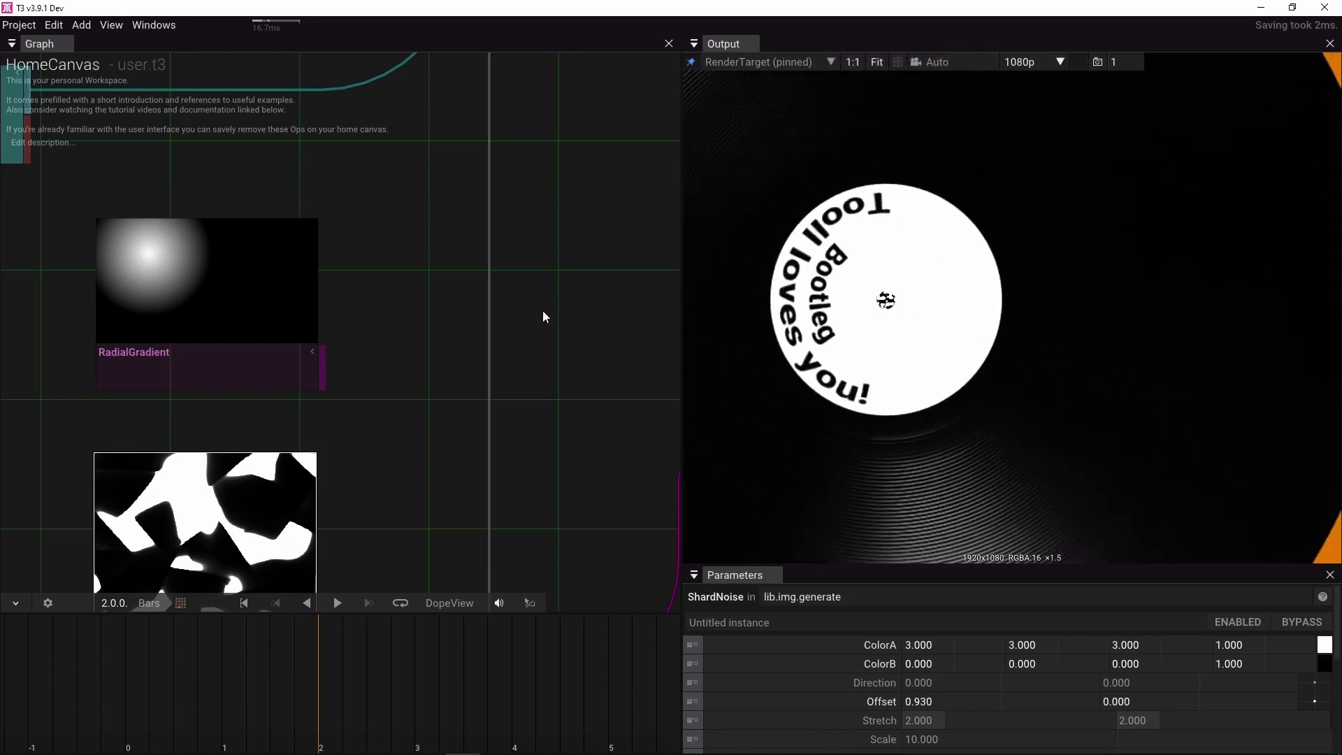
scroll(379, 192, "down", 3)
scroll(341, 306, "down", 2)
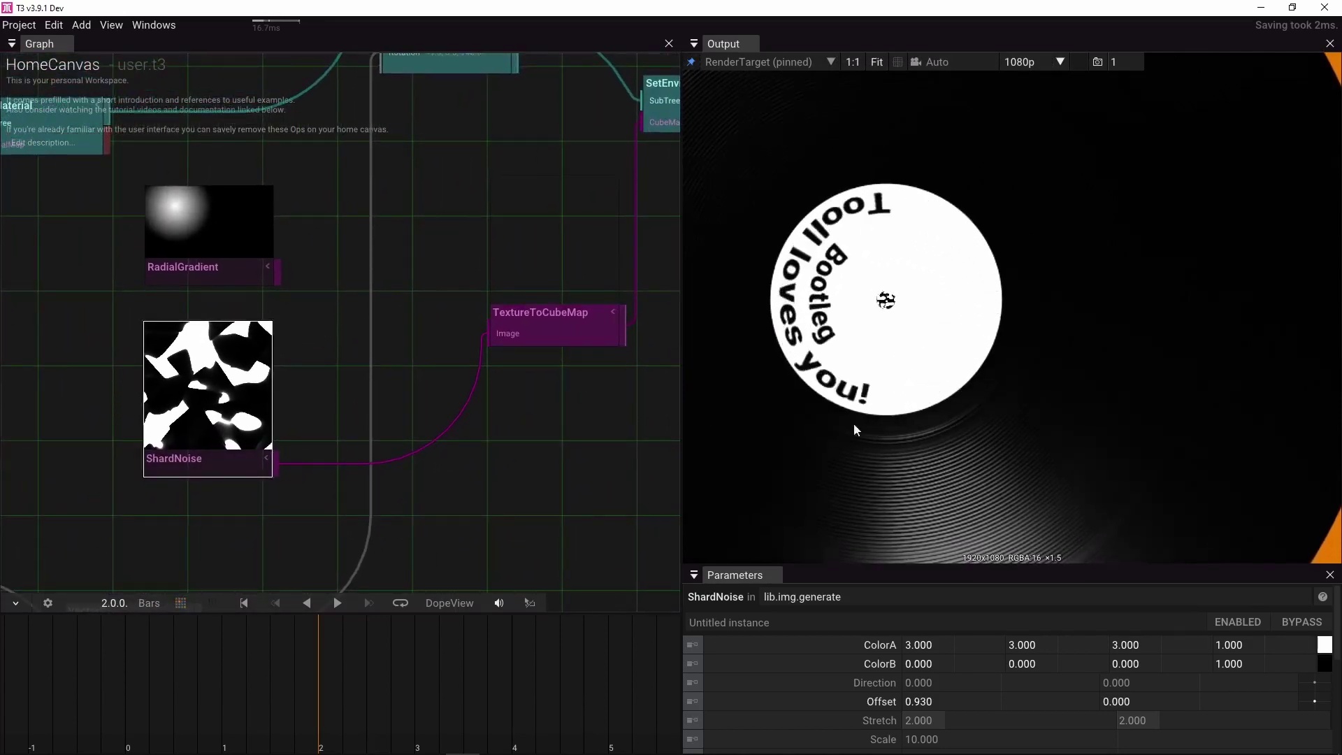
scroll(963, 428, "down", 2)
left_click_drag(946, 469, 1003, 267)
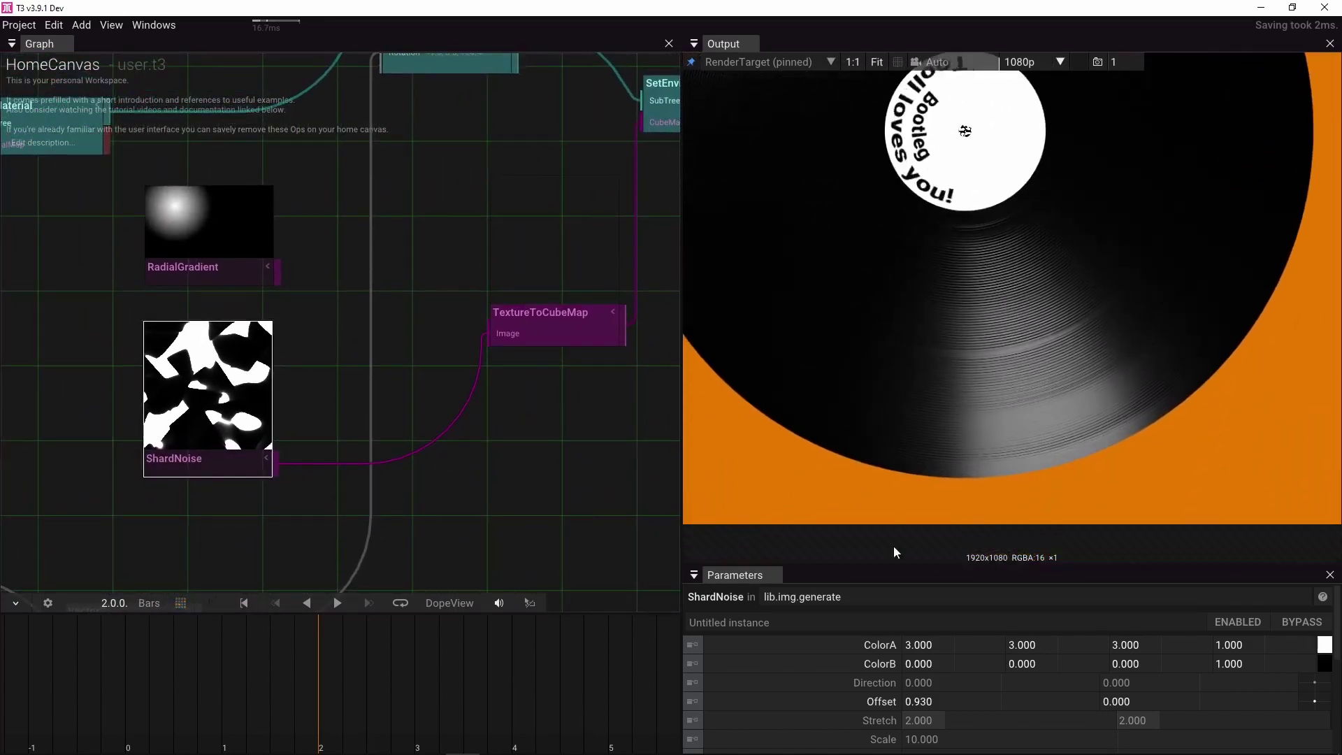
Enlarge the parameter area again and open the ShardNoise horizontal Resolution for editing.
left_click_drag(882, 565, 967, 258)
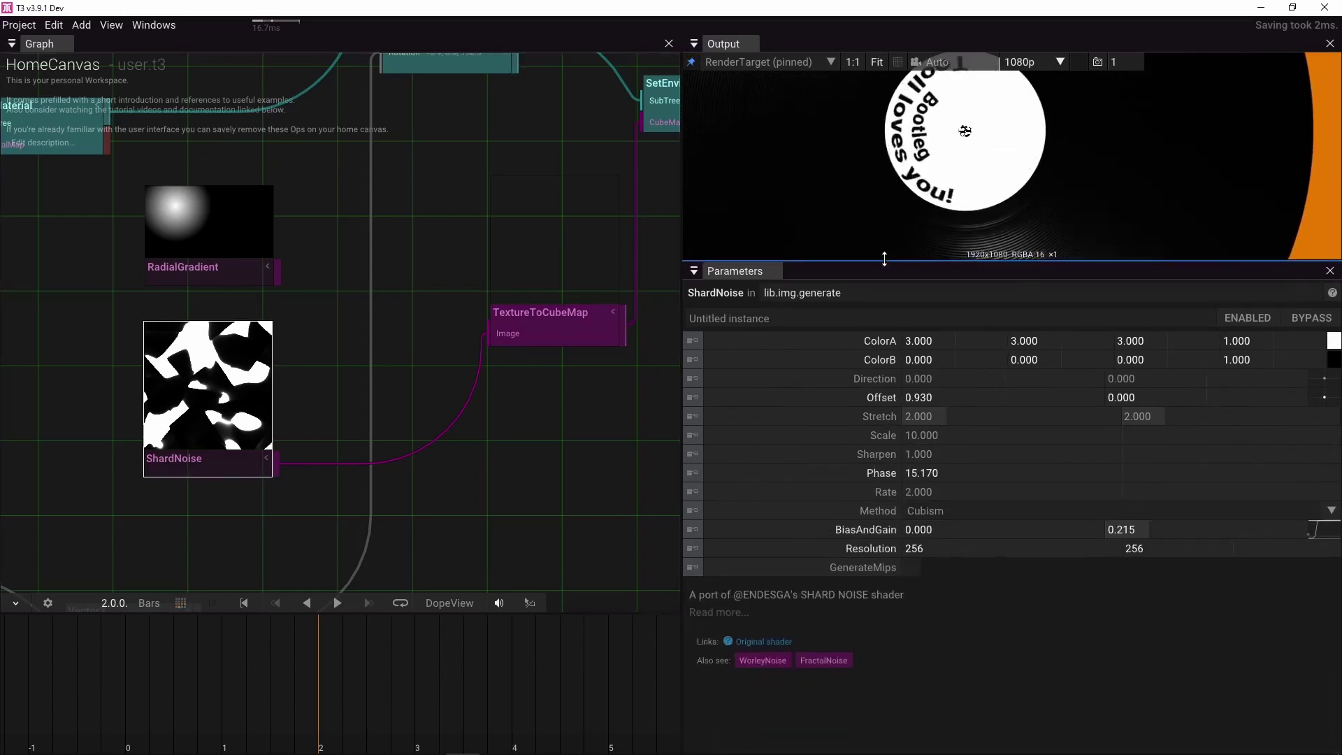
left_click(990, 550)
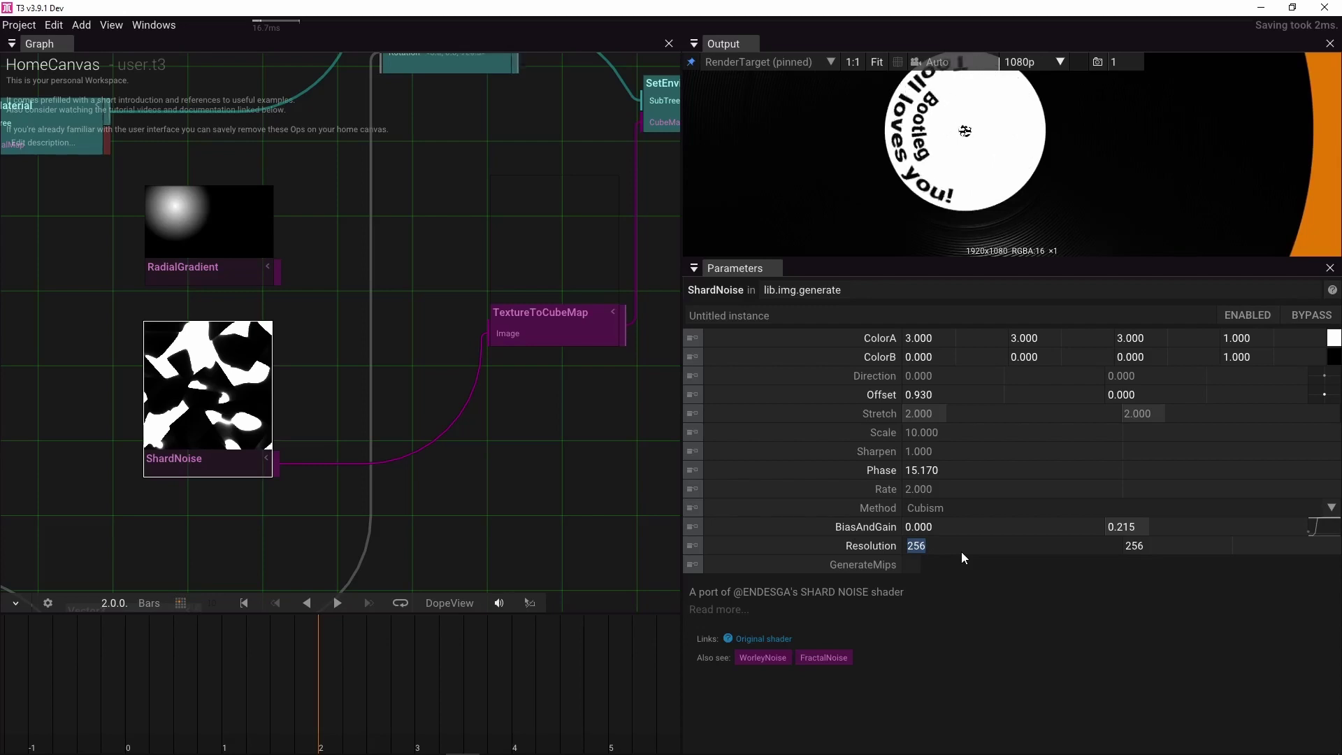
Set the ShardNoise resolution to 512 by 512.
type("512")
left_click(1180, 552)
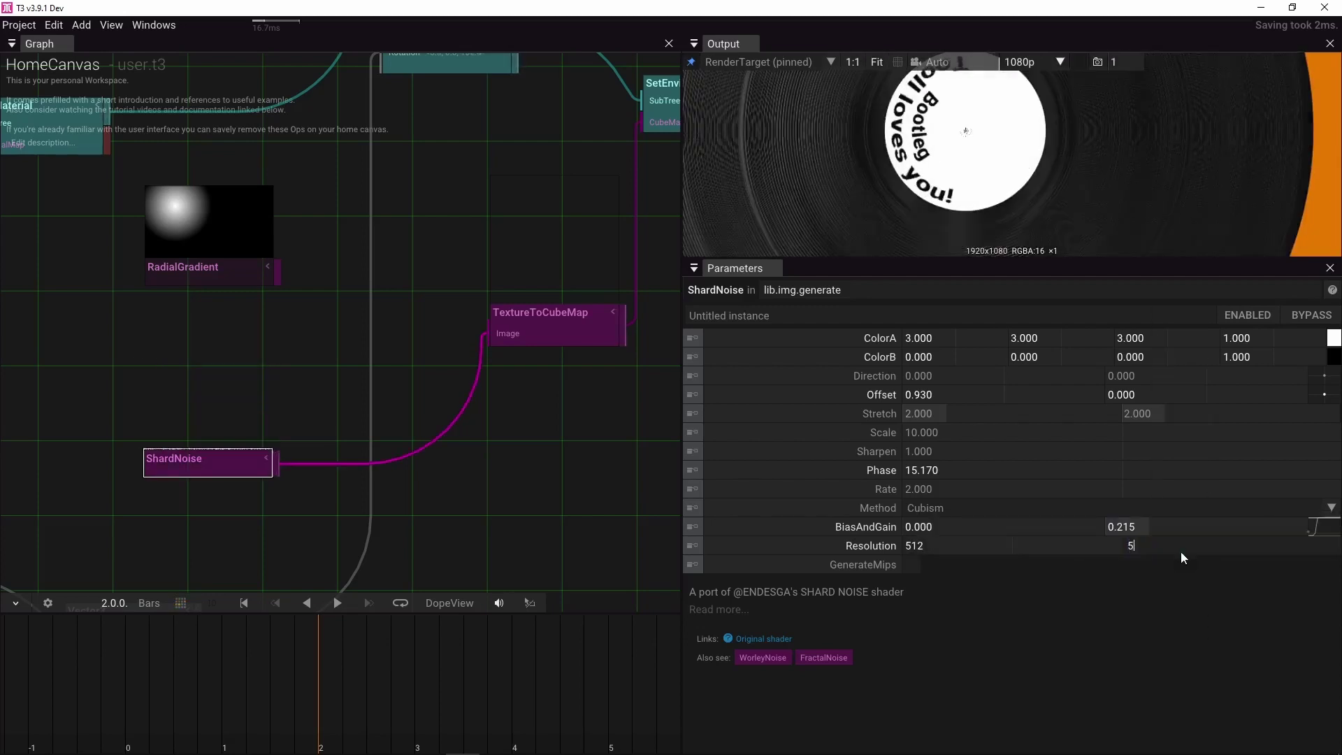
type("512")
key("Return")
Try _2048 and _1024 as the resolution of the TextureToCubeMap operator.
key("f")
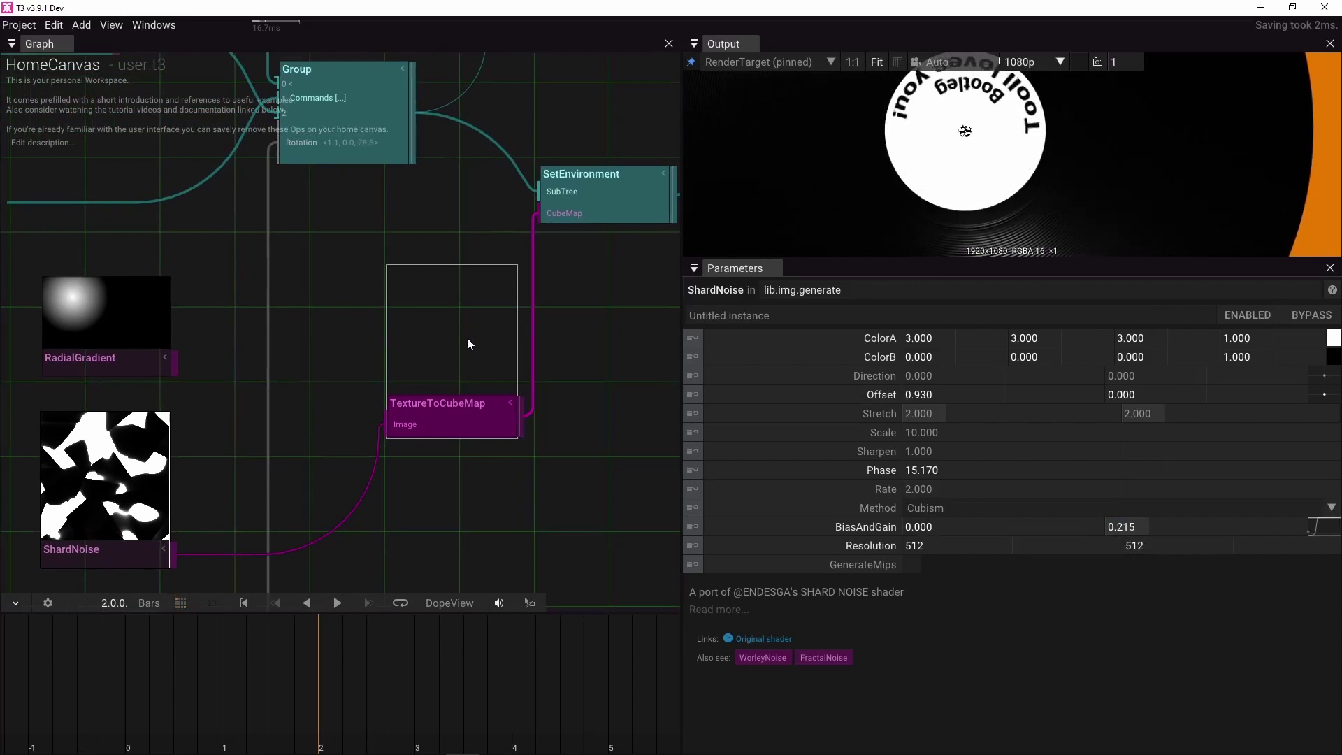
left_click(459, 404)
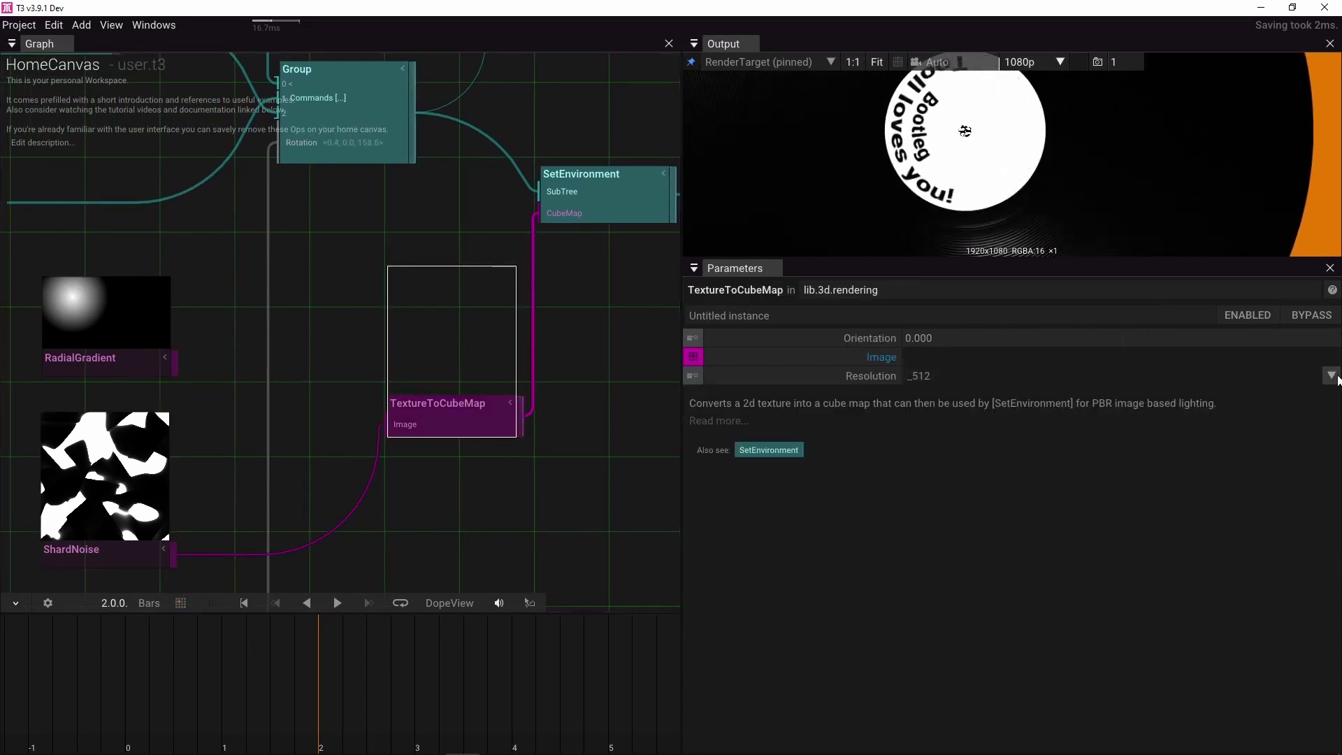
left_click(1336, 378)
left_click(993, 501)
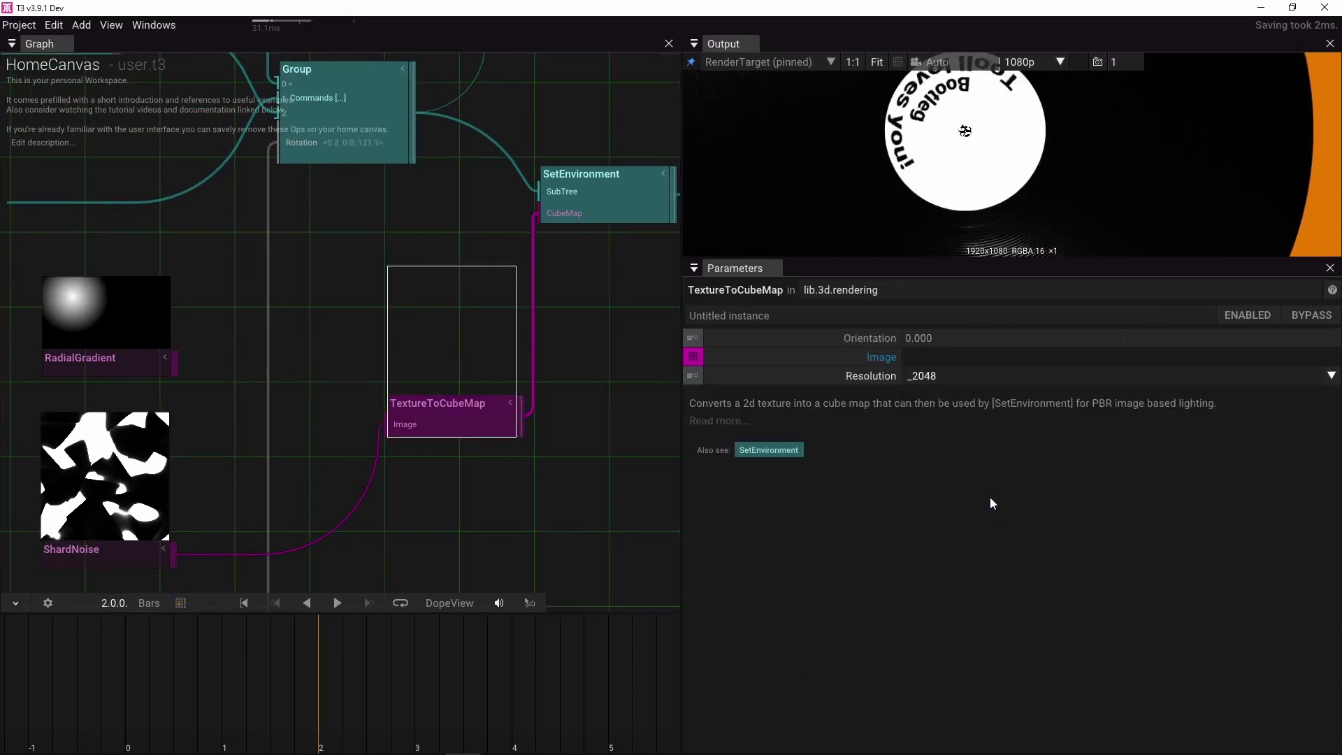
left_click(1331, 377)
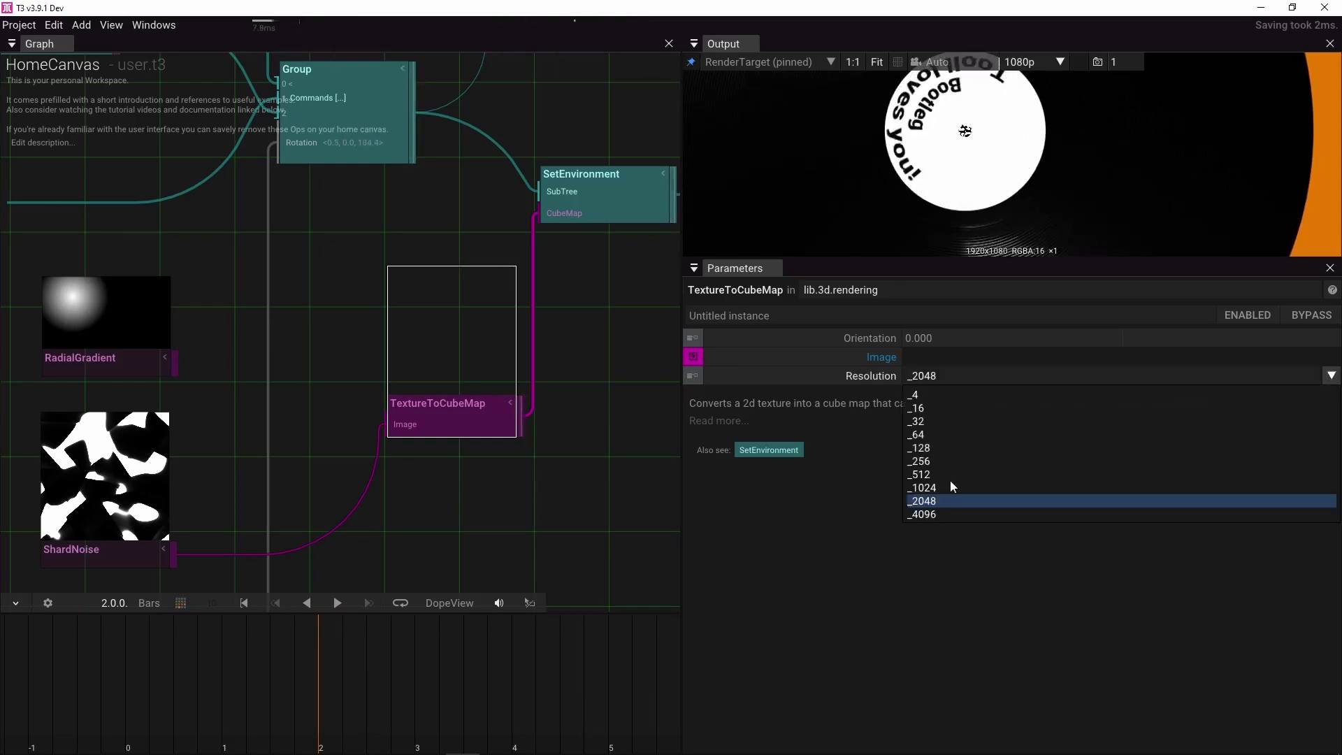
left_click(920, 487)
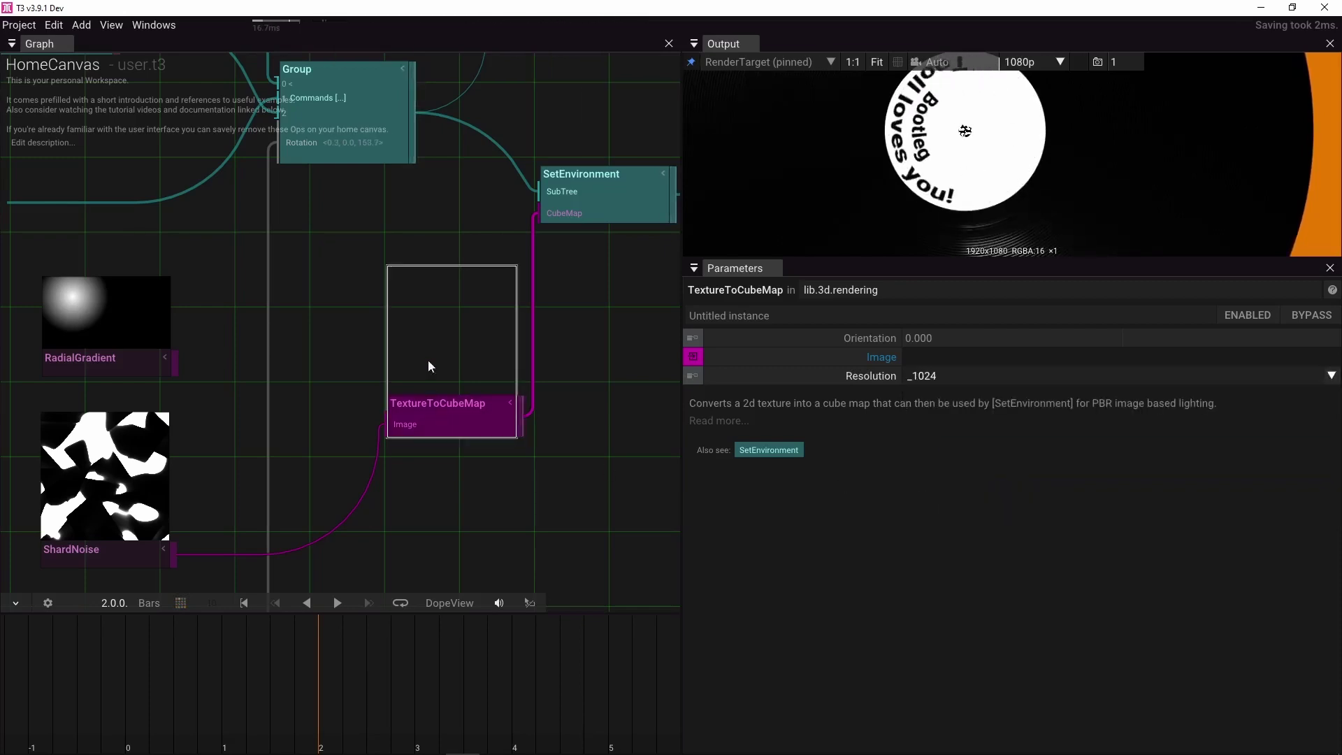
Toggle UpdateLive on the SetEnvironment operator to refresh the environment lighting.
key("w")
key("a")
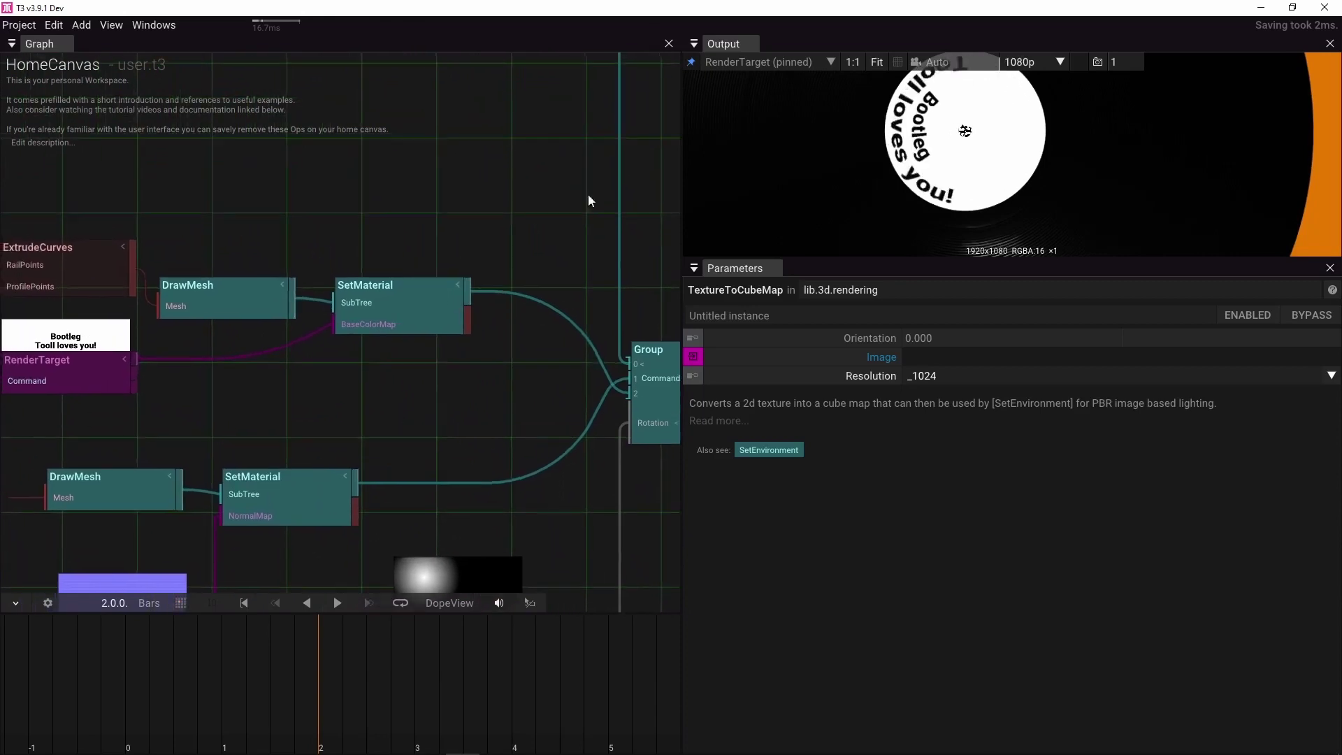
scroll(995, 135, "up", 4)
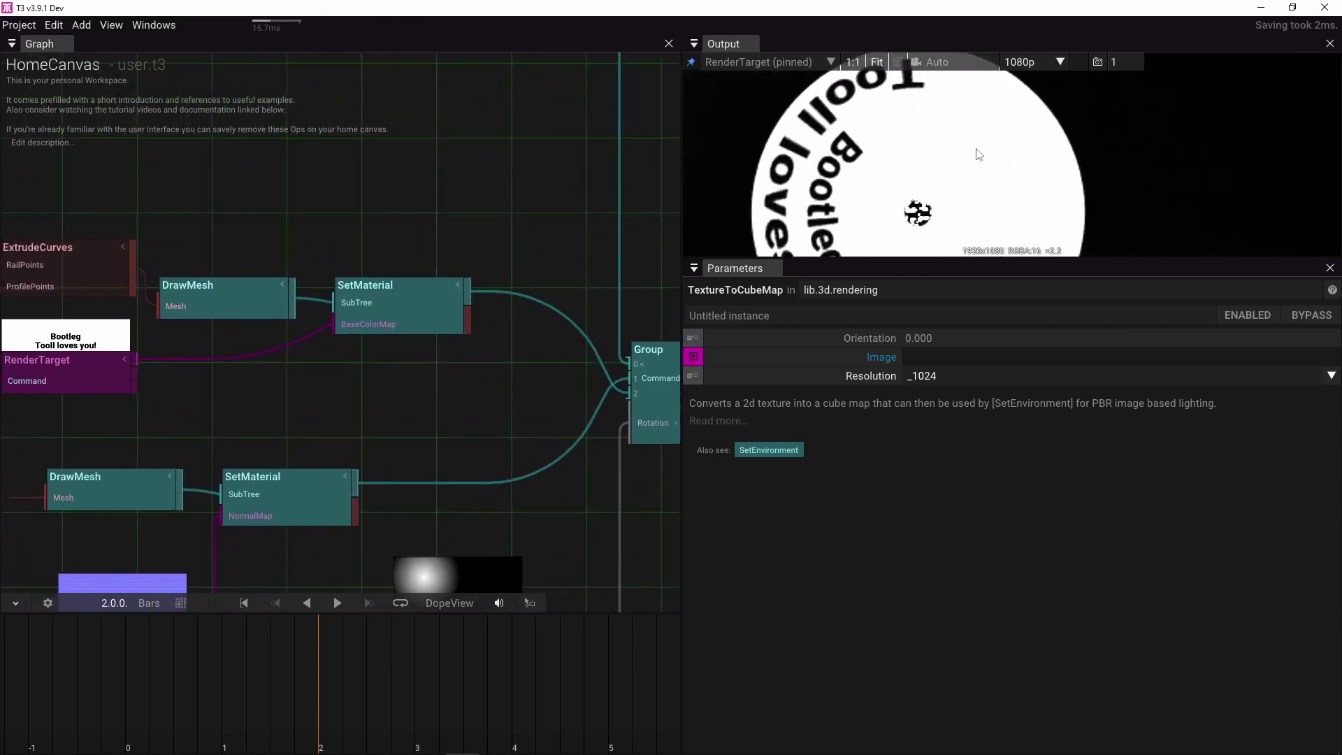
key("d")
key("s")
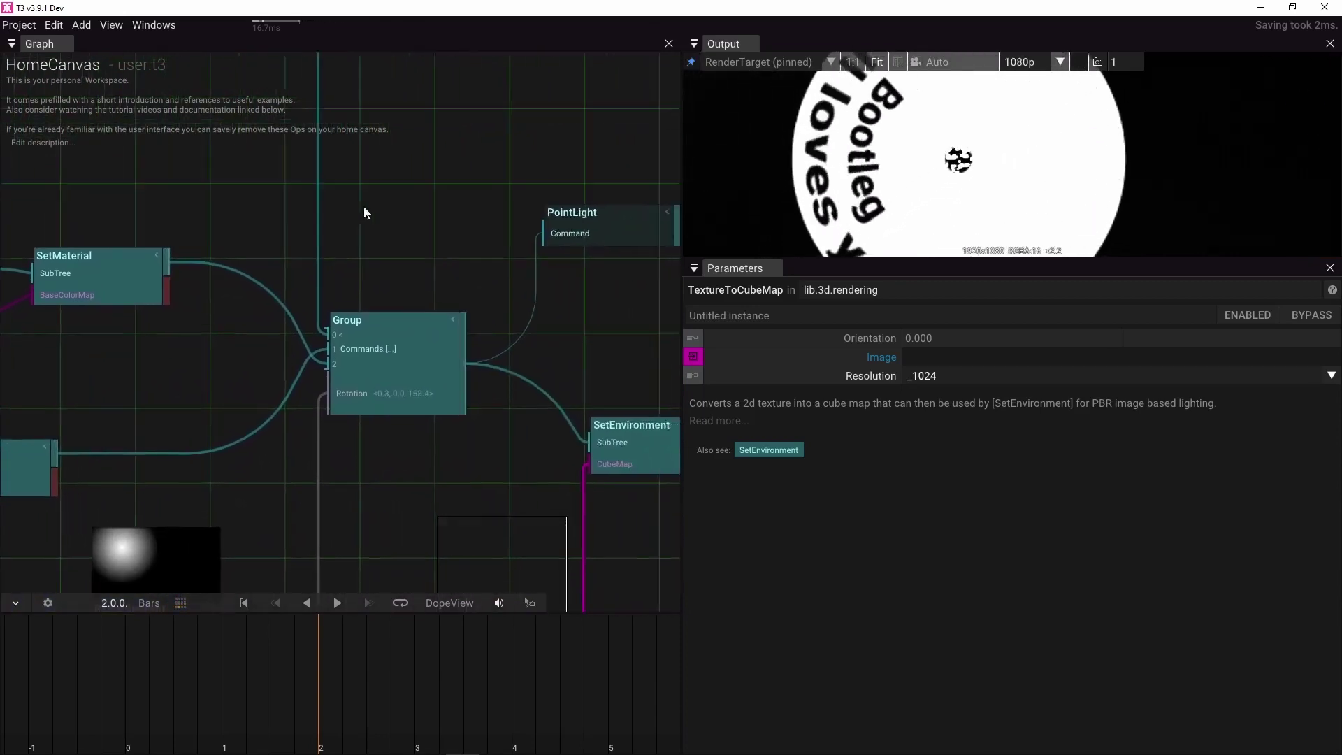
key("d")
key("s")
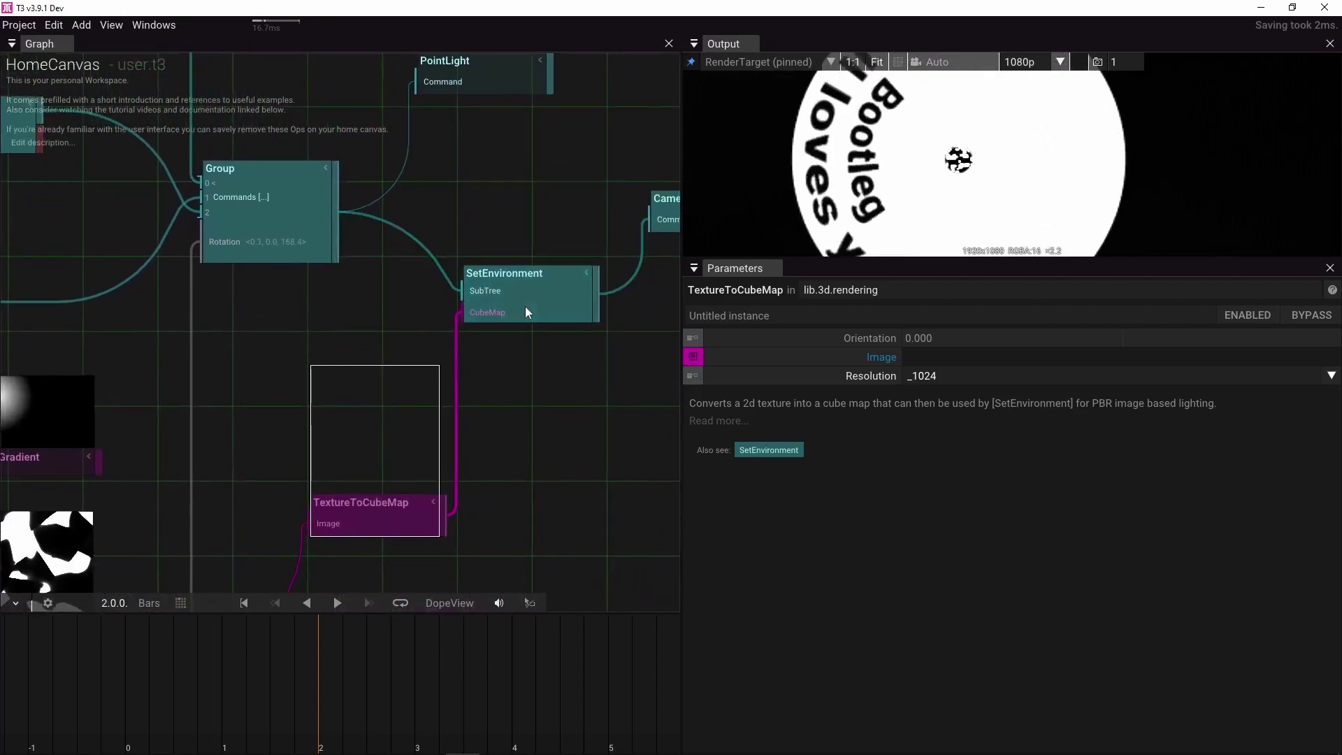
left_click(526, 306)
left_click(912, 377)
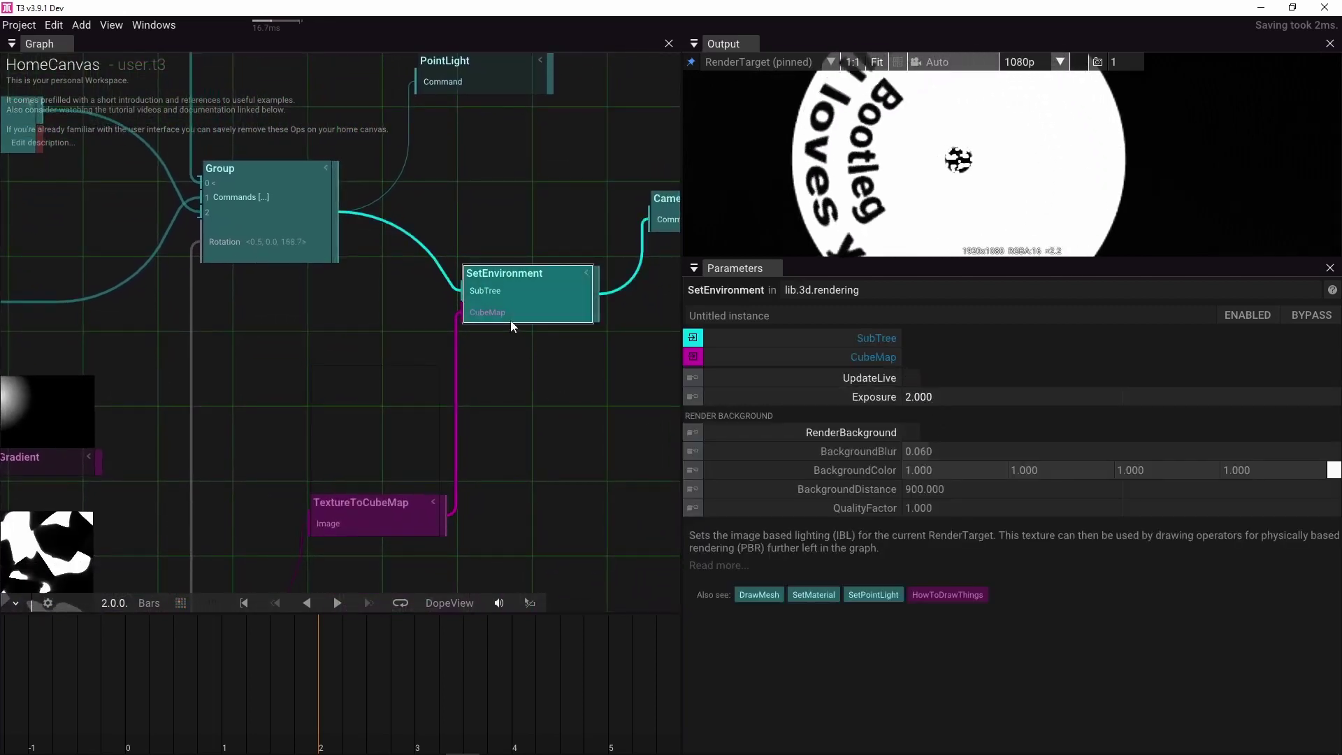
Set the roughness to 0.290 and the base color to gray 0.278 on the SetMaterial operator of the SphereMesh branch.
key("a")
key("w")
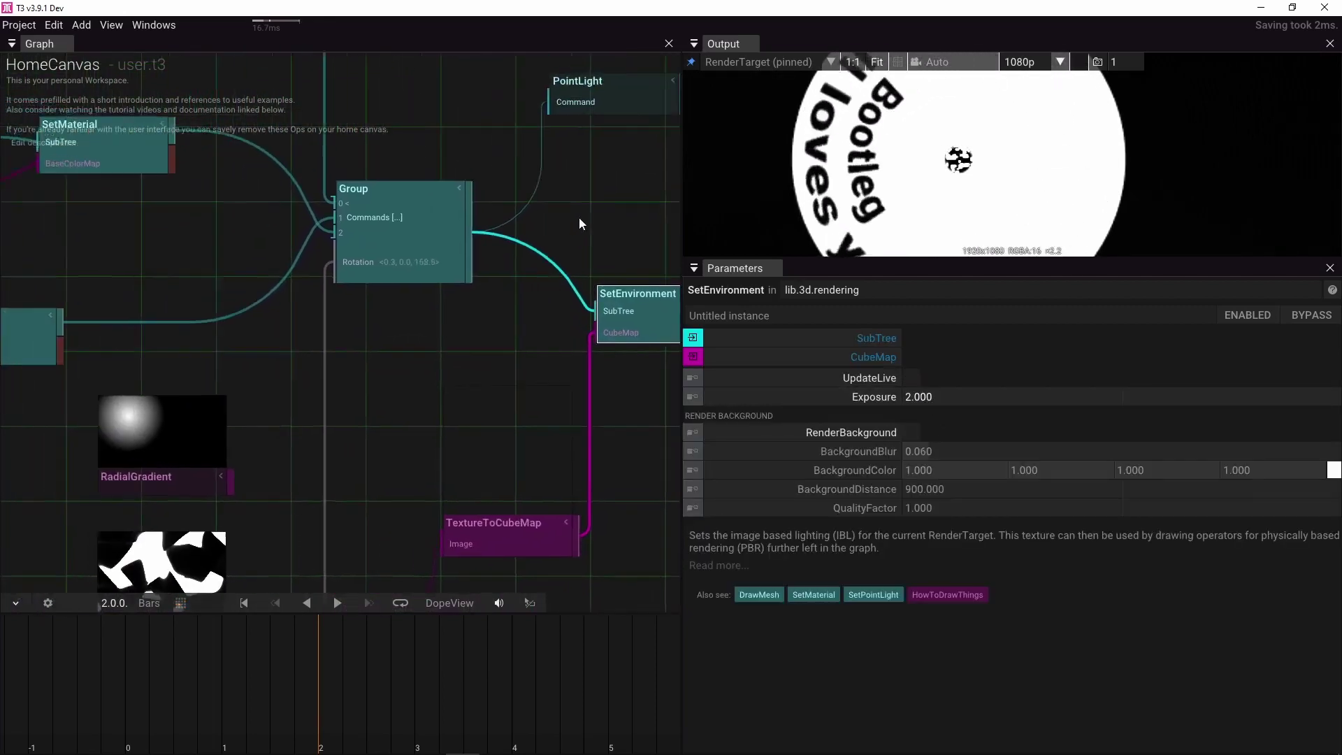
key("a")
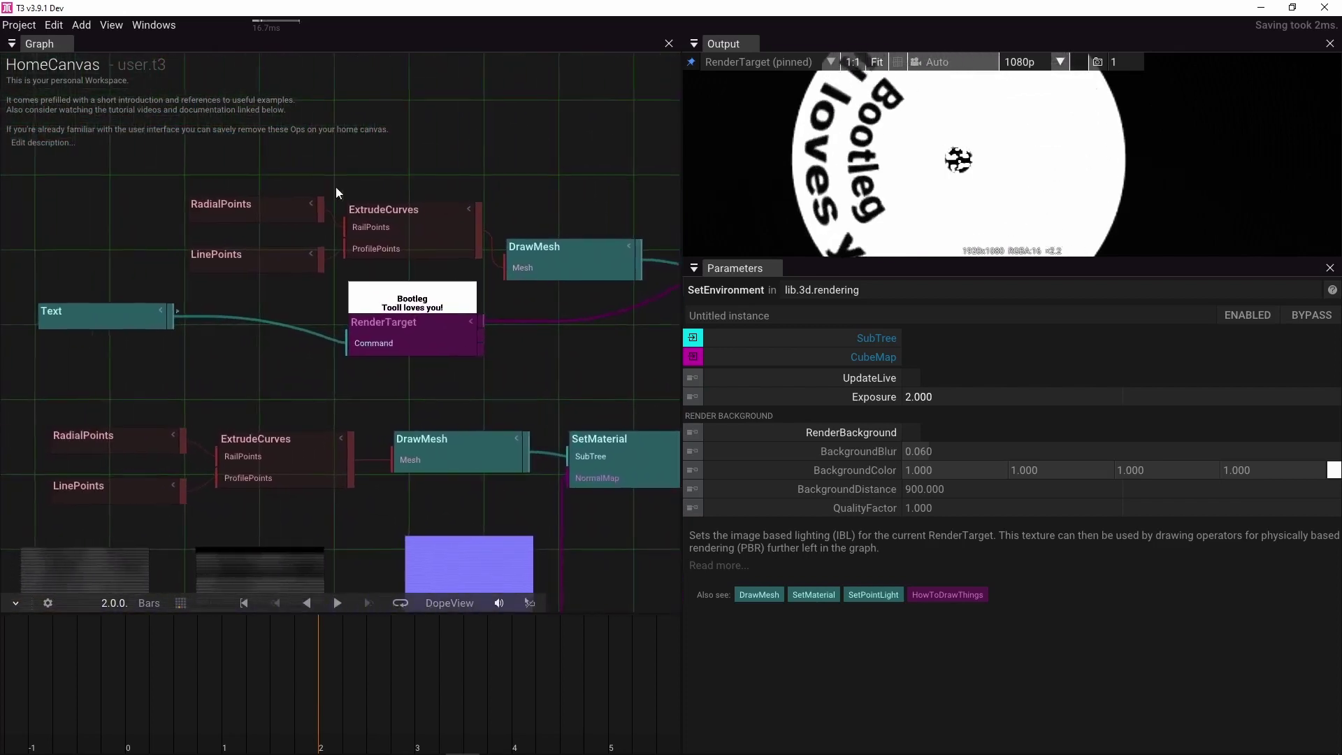
key("w")
key("d")
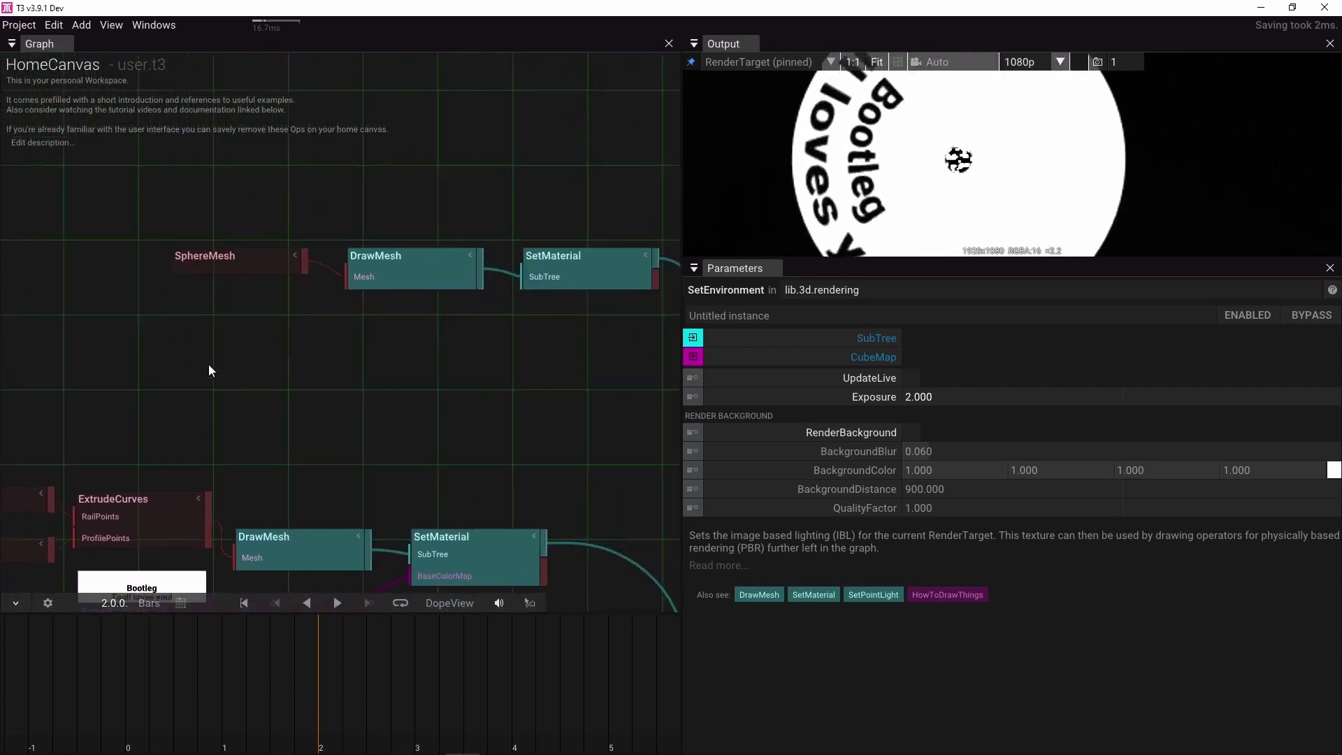
key("d")
left_click(381, 287)
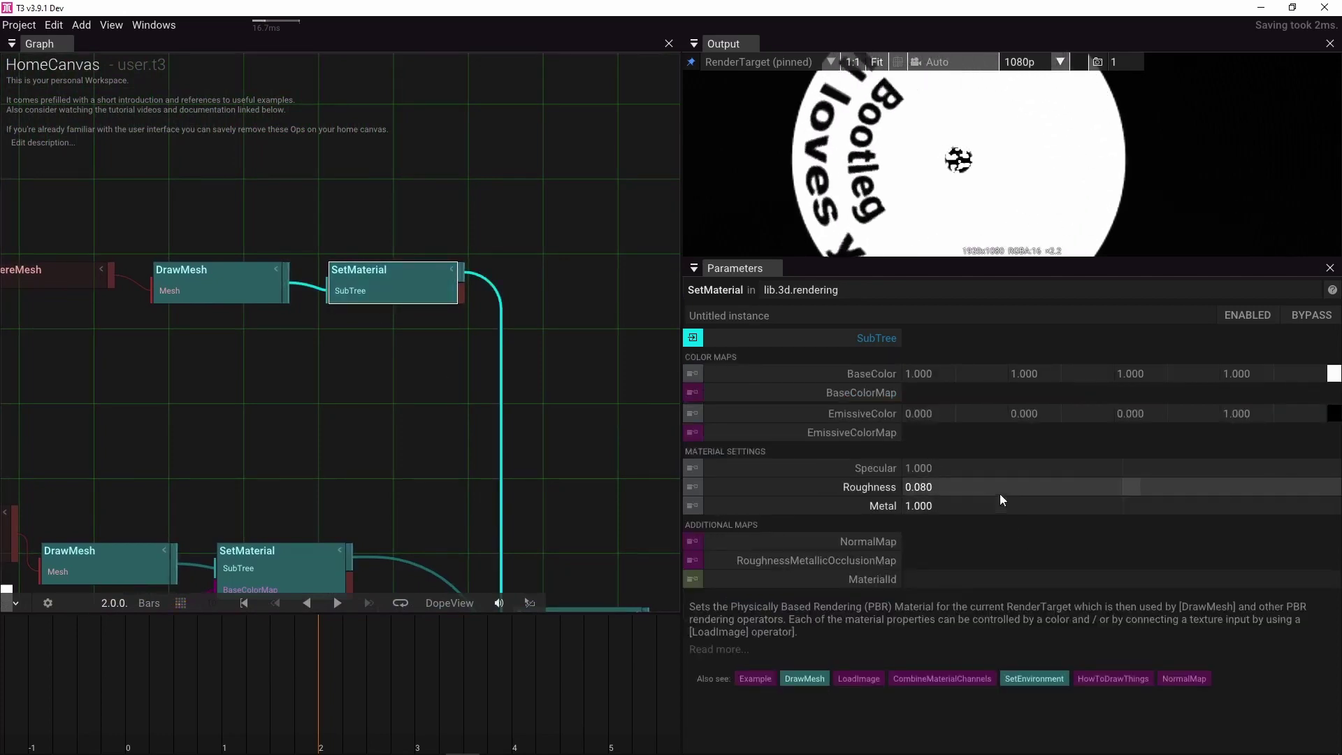
mouse_move(1010, 488)
left_mouse_down()
mouse_move(1056, 478)
mouse_move(1046, 473)
left_mouse_up()
left_click(1333, 374)
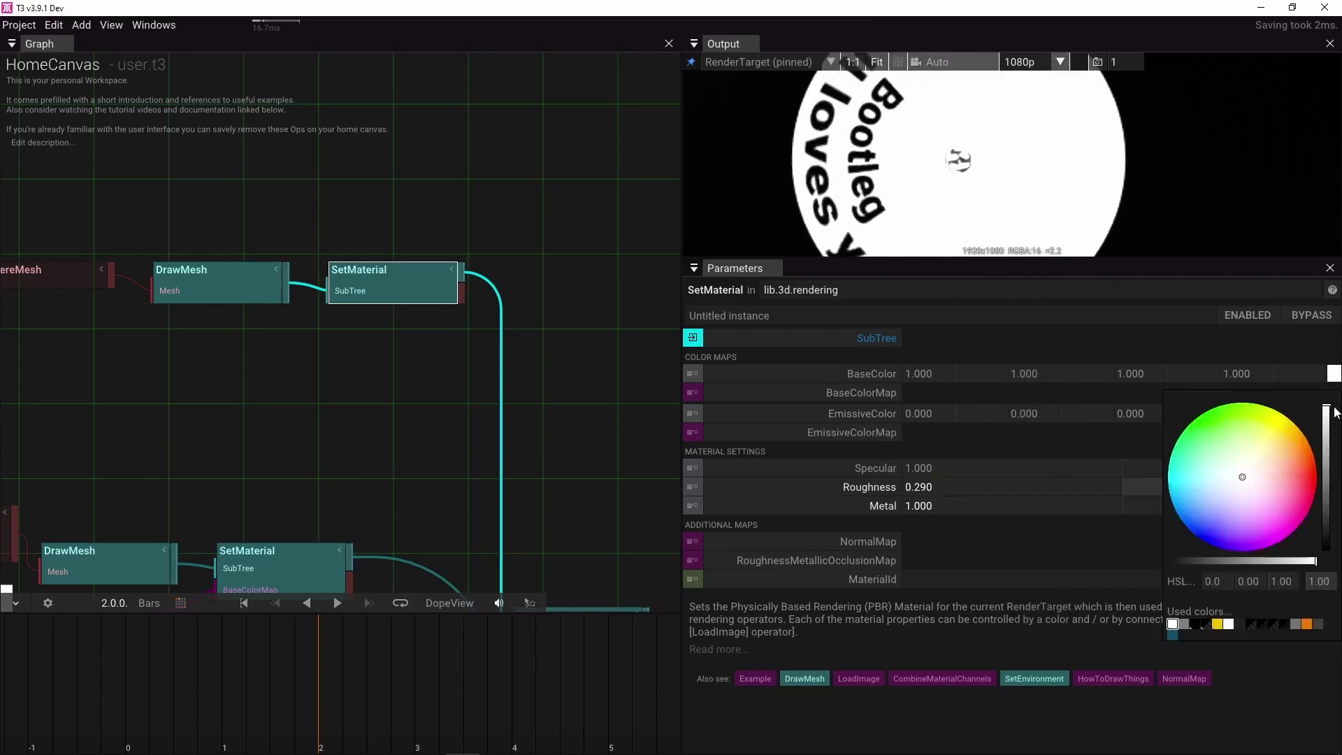
left_click_drag(1322, 470, 1335, 516)
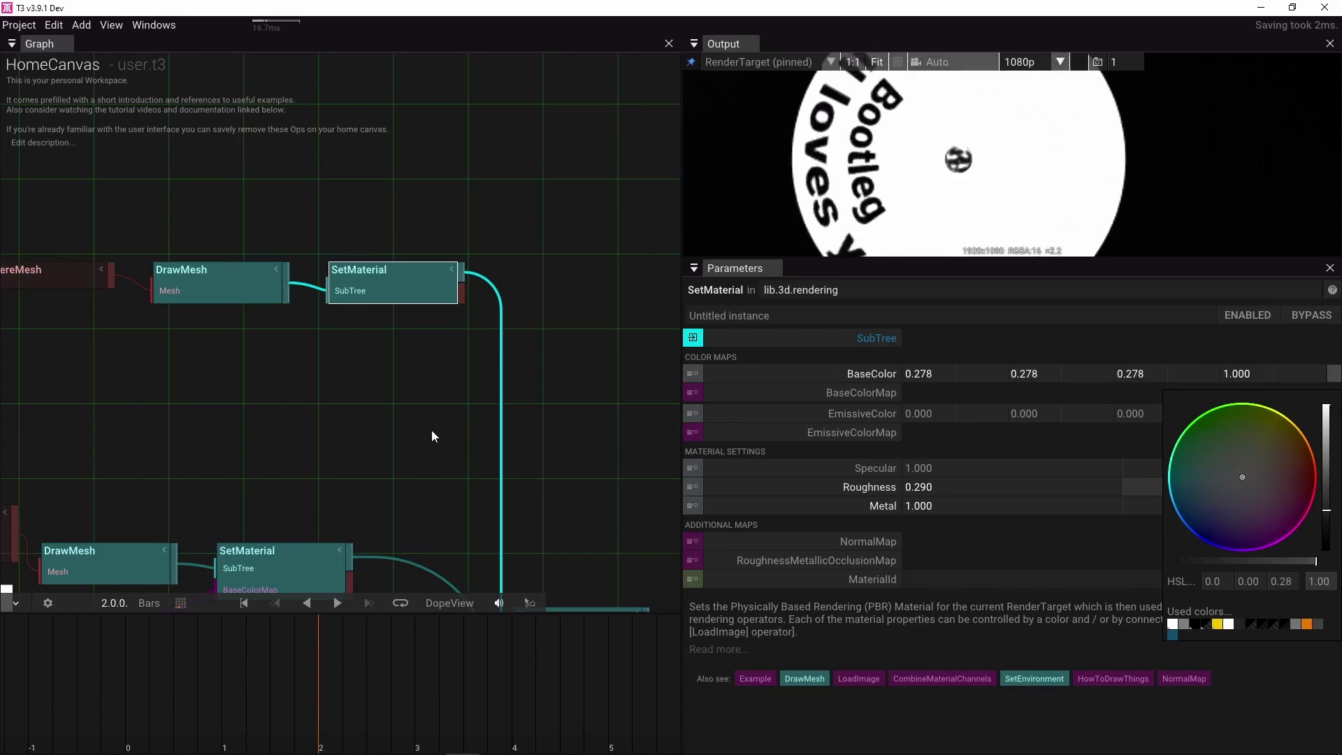
Enlarge the Output view vertically and frame the record in the preview.
scroll(451, 333, "down", 5)
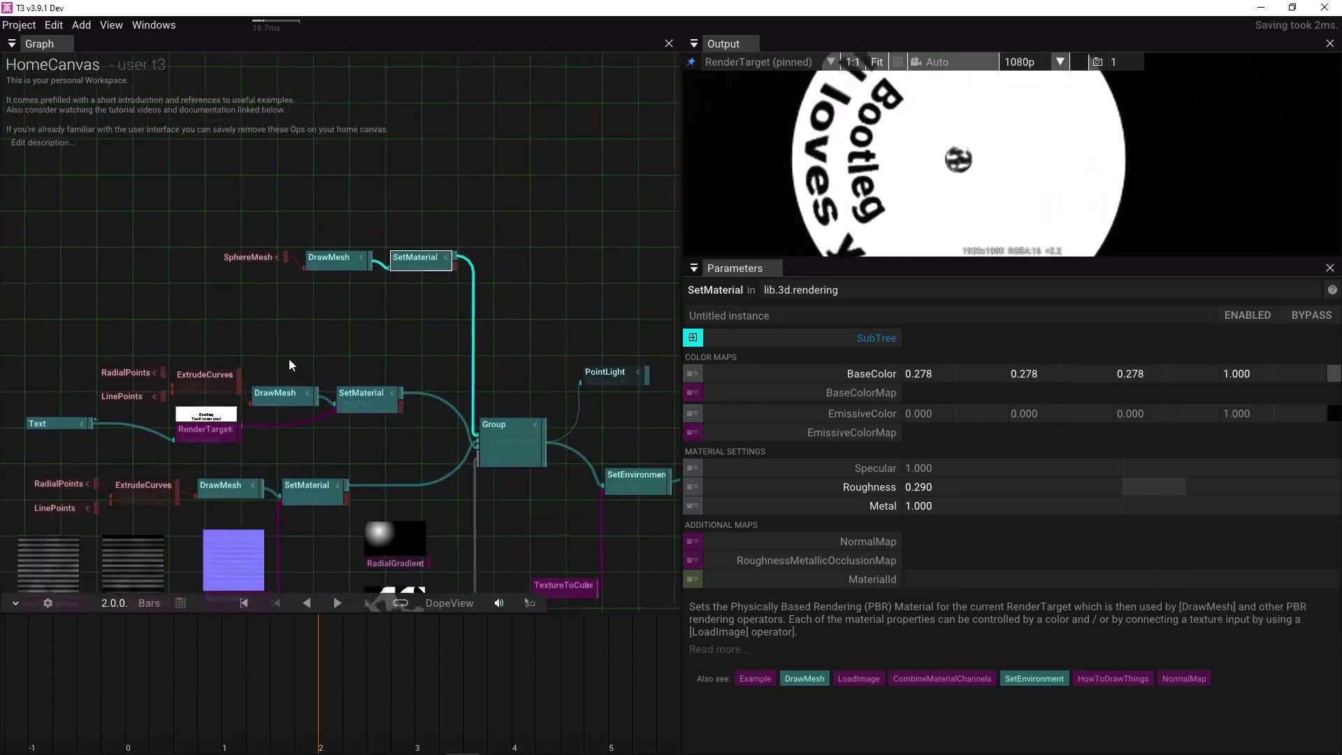
left_click_drag(290, 365, 127, 366)
scroll(1006, 223, "down", 5)
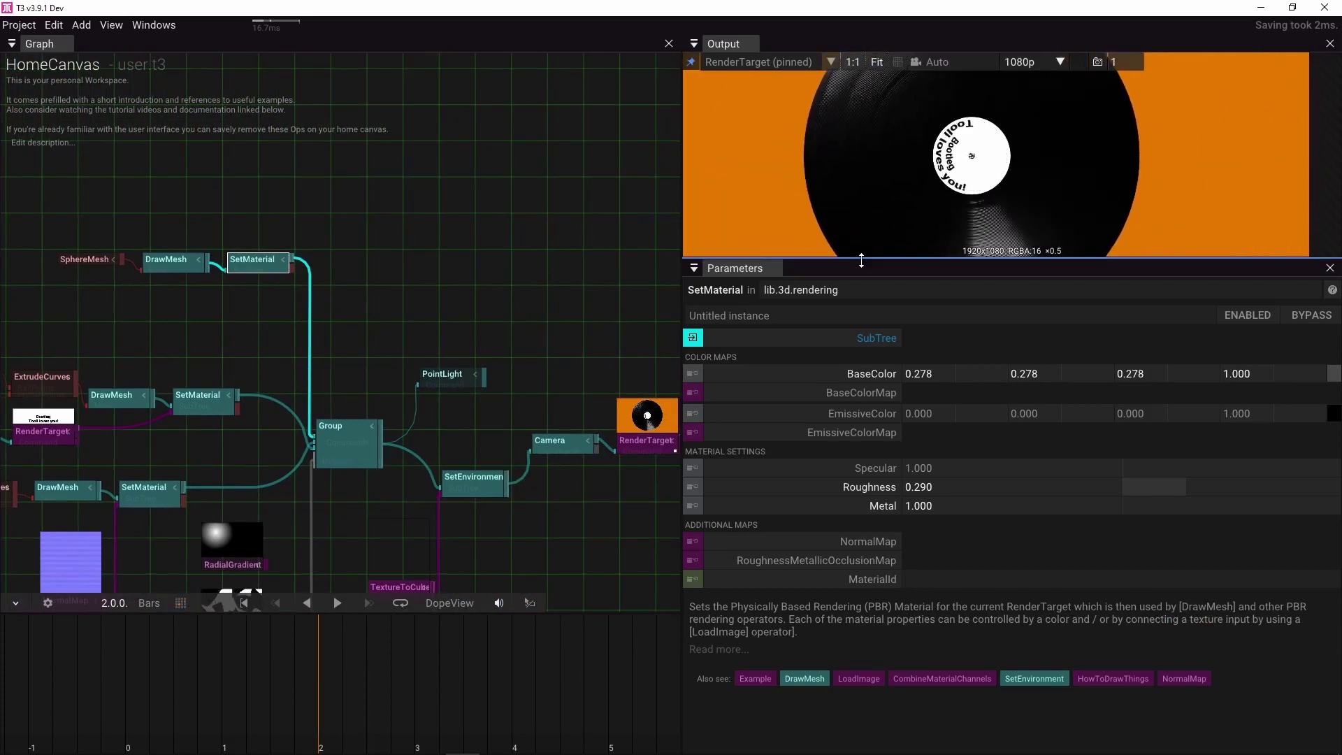
left_click_drag(861, 260, 868, 505)
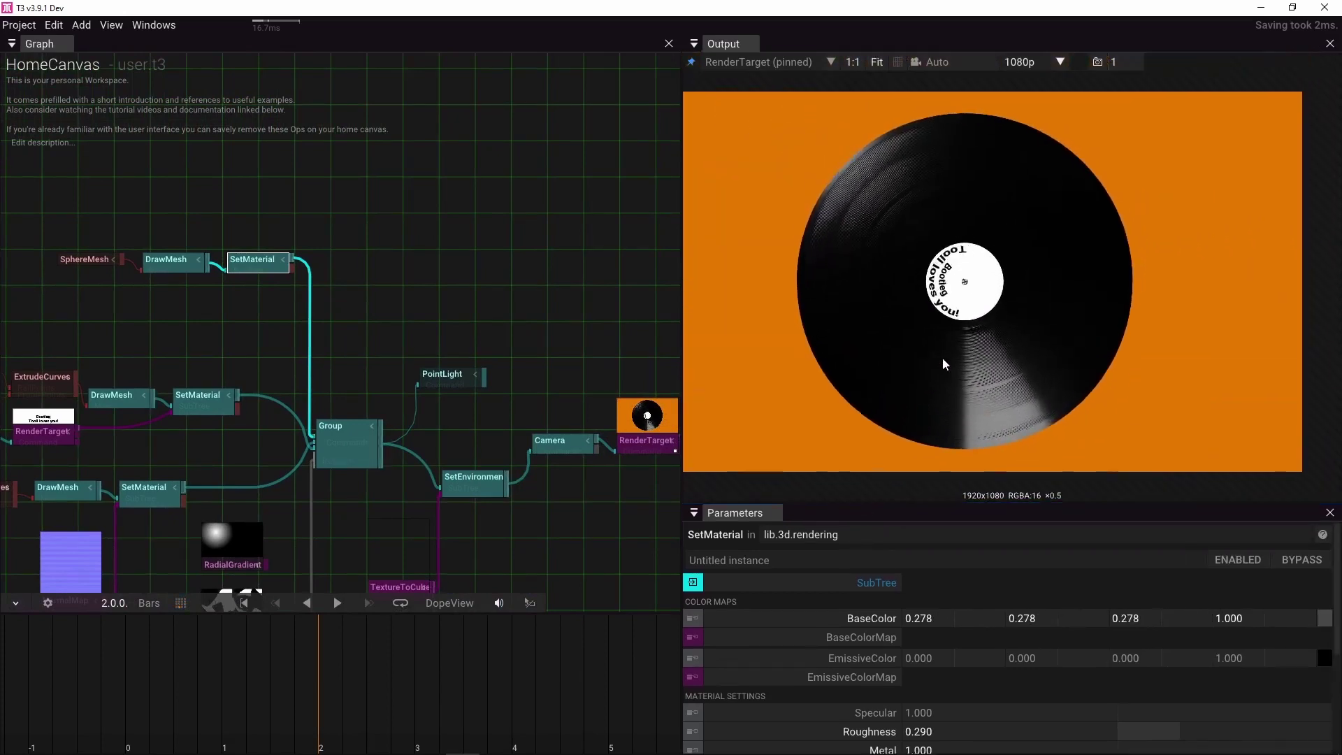
scroll(942, 358, "up", 4)
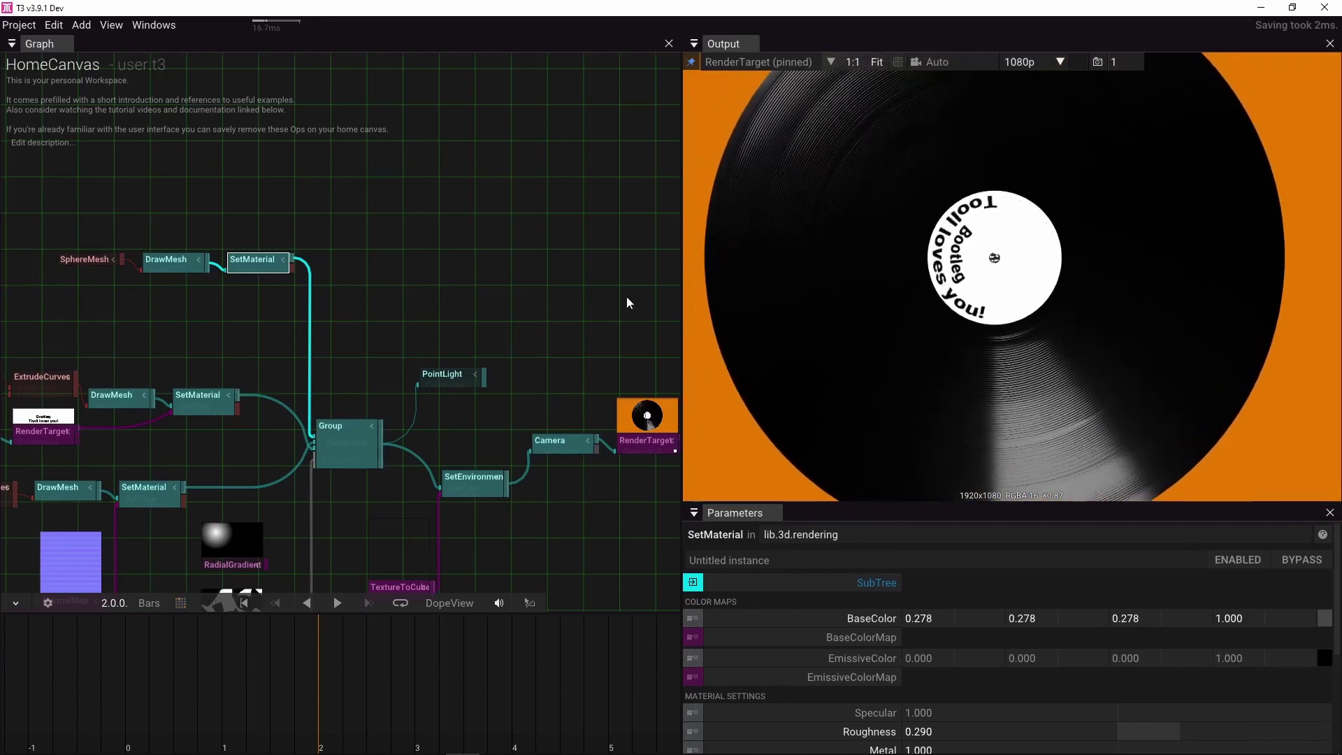
Set the TextureToCubeMap resolution to _512 and toggle UpdateLive on SetEnvironment to refresh the lighting.
left_click_drag(519, 401, 443, 308)
left_click(331, 490)
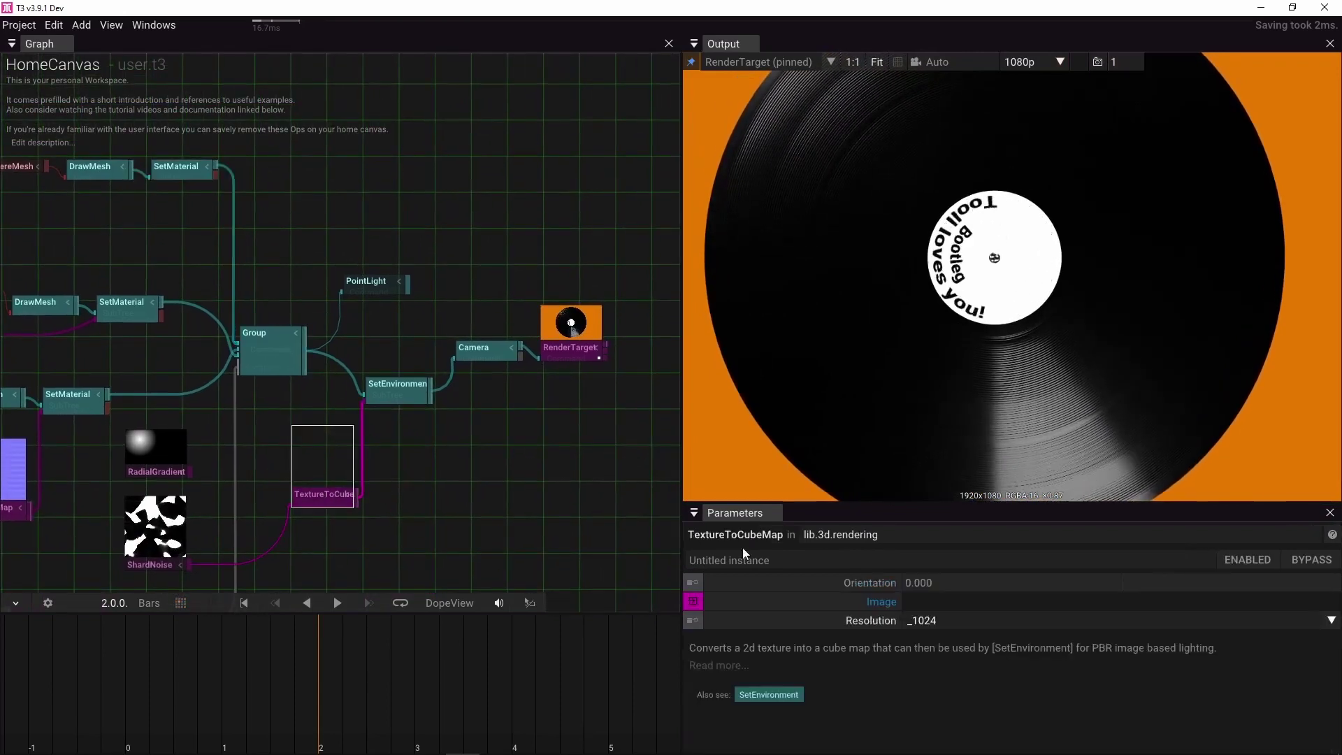
left_click(1330, 621)
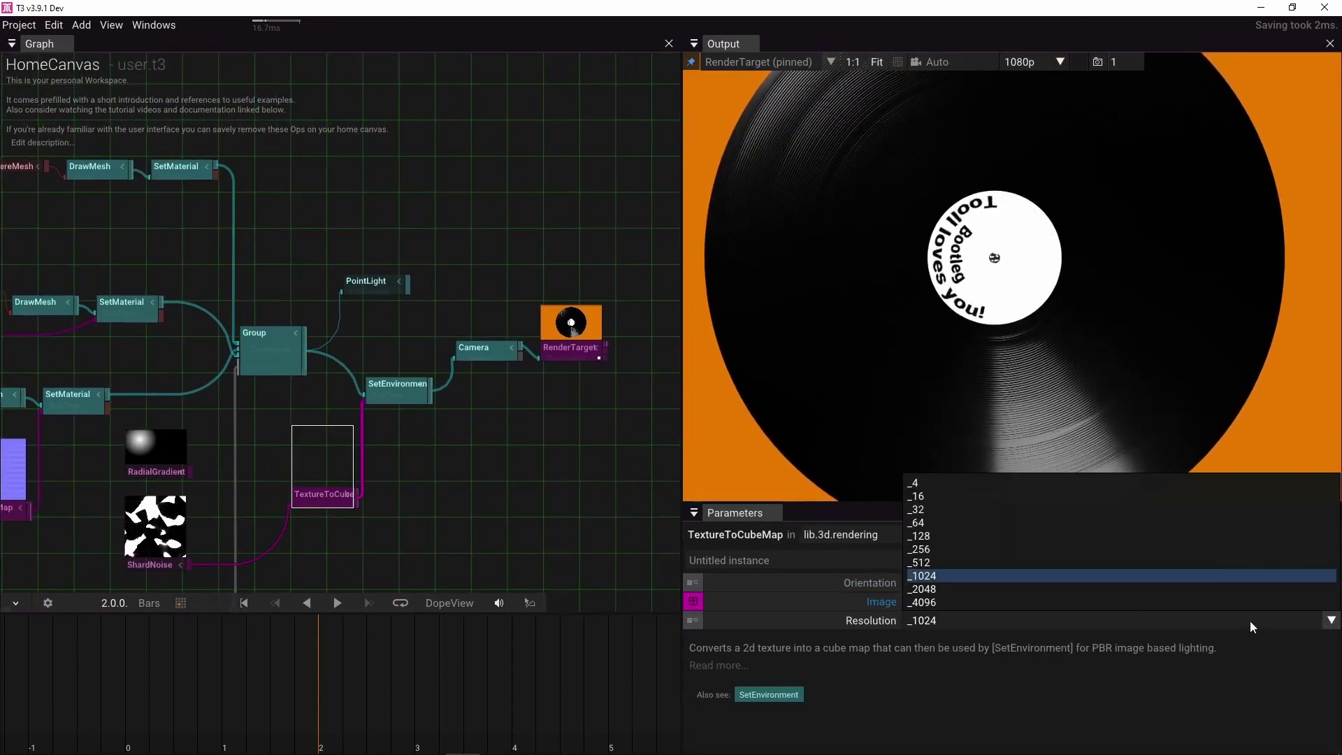
left_click(1003, 563)
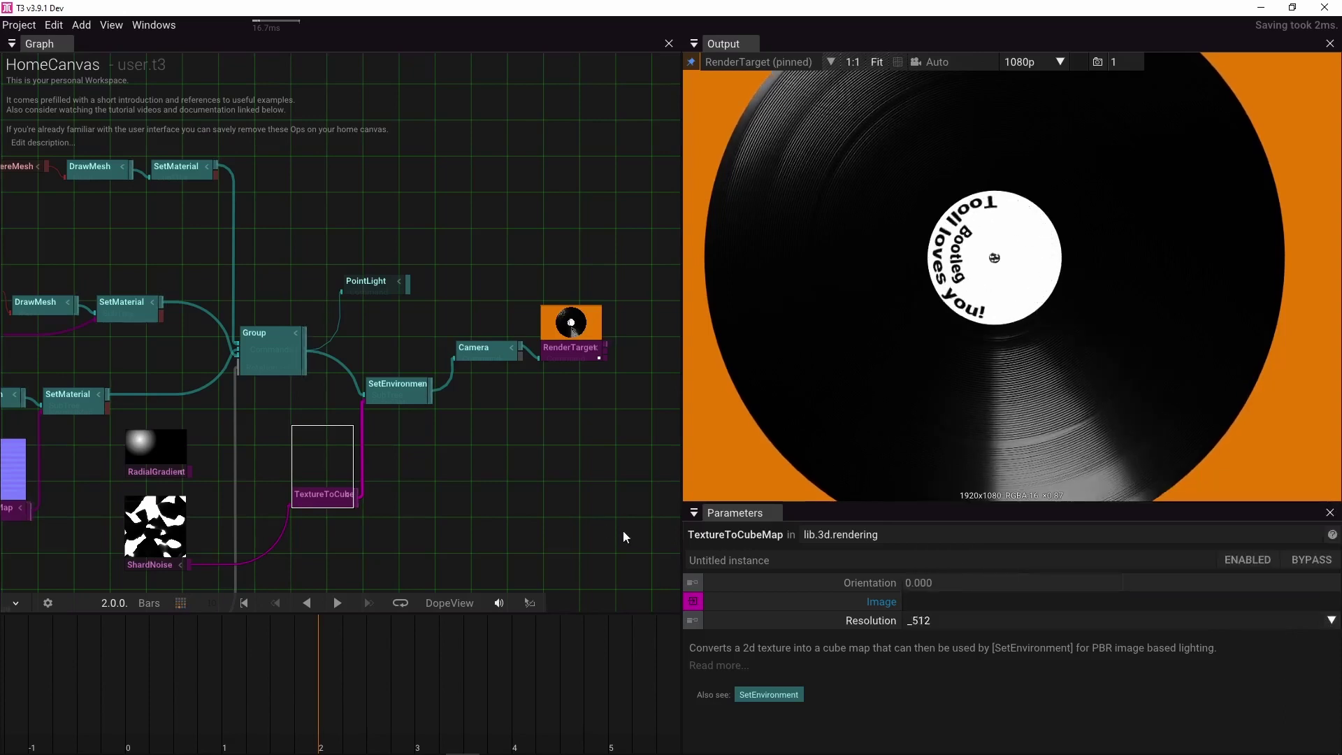
left_click(390, 395)
left_click(913, 623)
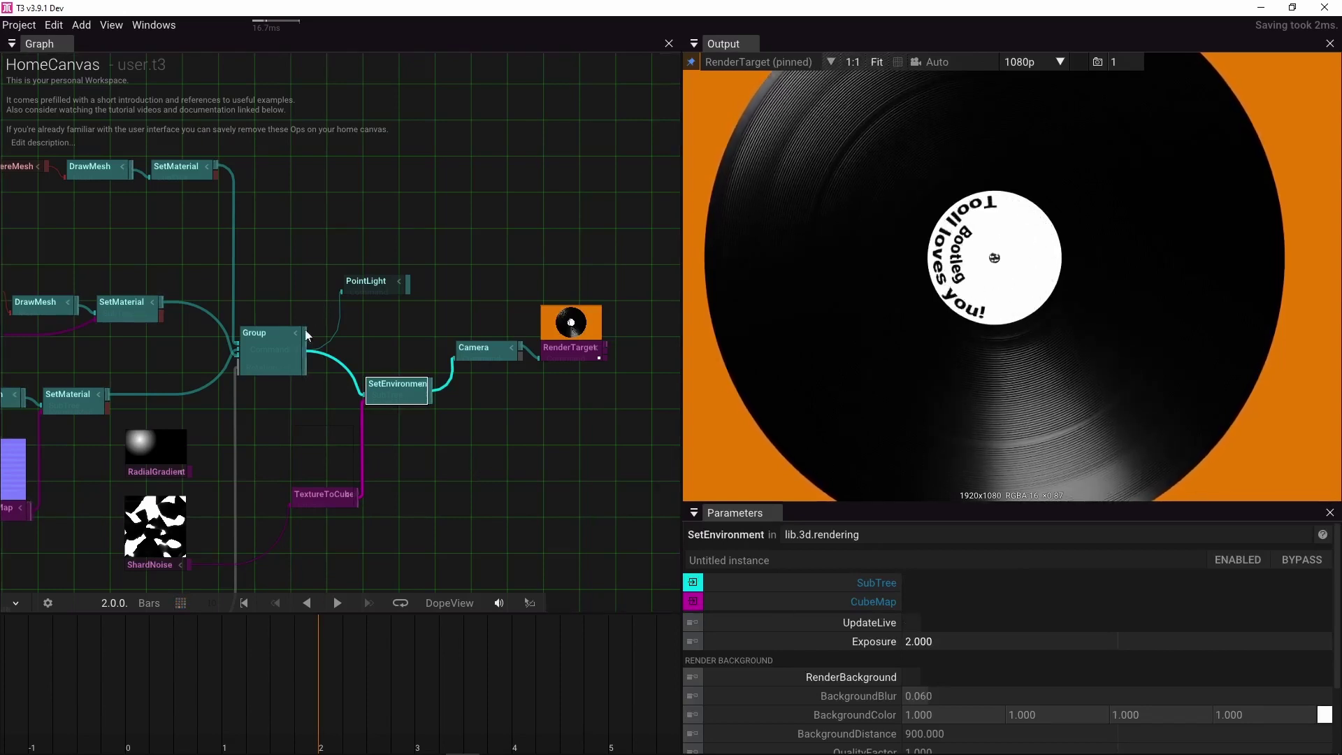
Set both segment counts of the SphereMesh operator to 16.
left_click_drag(305, 330, 450, 293)
scroll(286, 246, "up", 2)
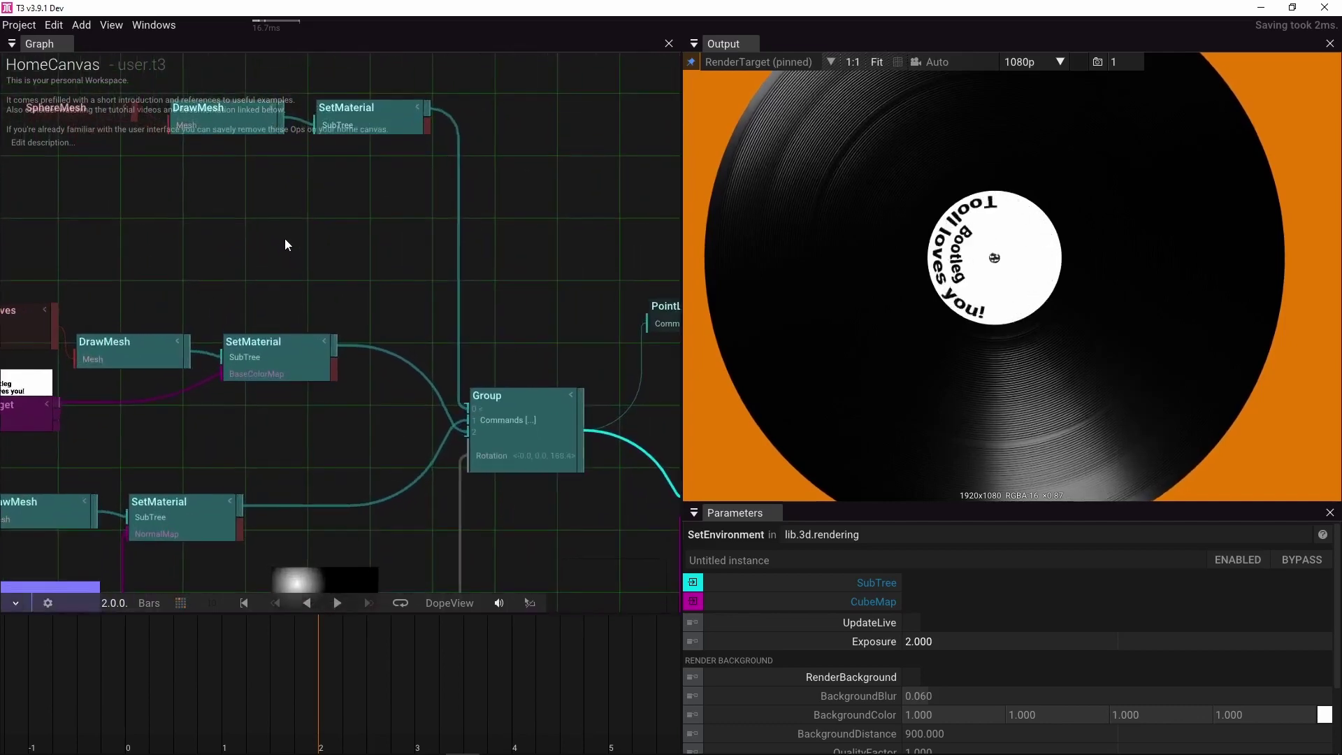
scroll(284, 238, "up", 2)
scroll(1017, 273, "up", 5)
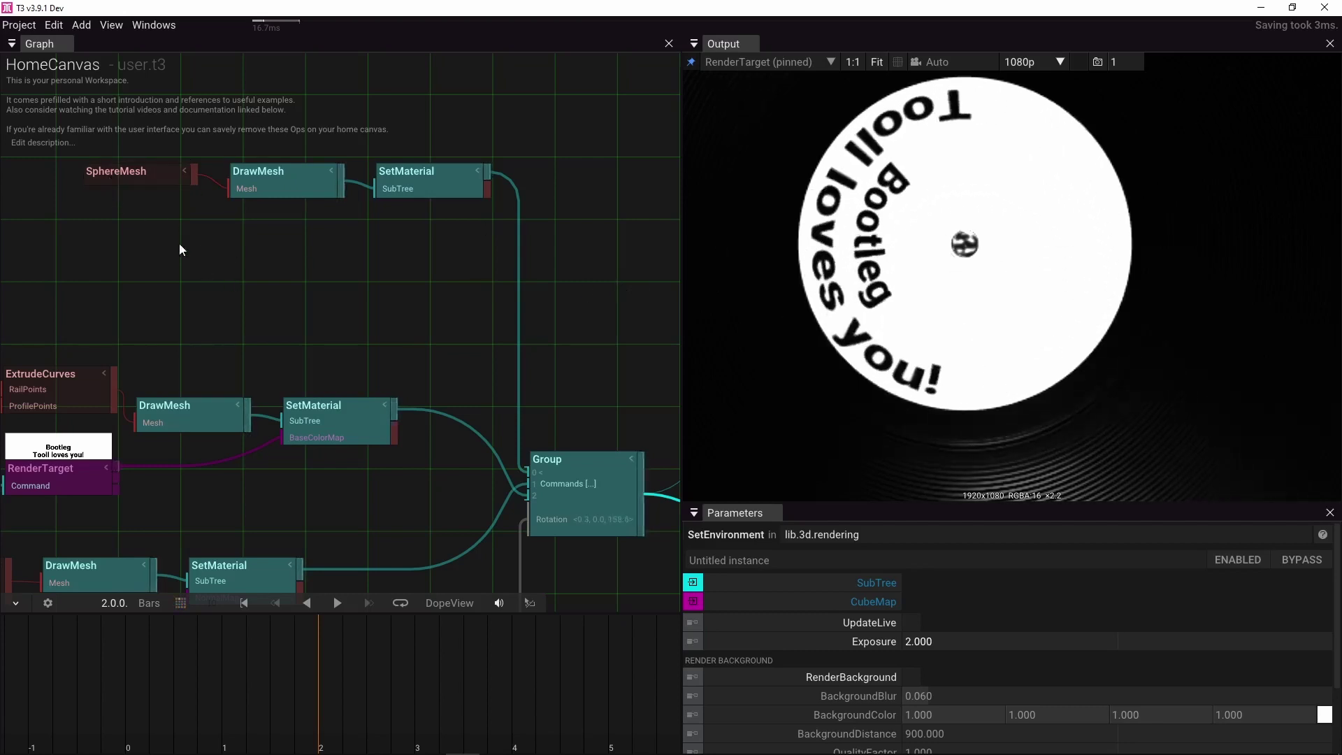
left_click(149, 178)
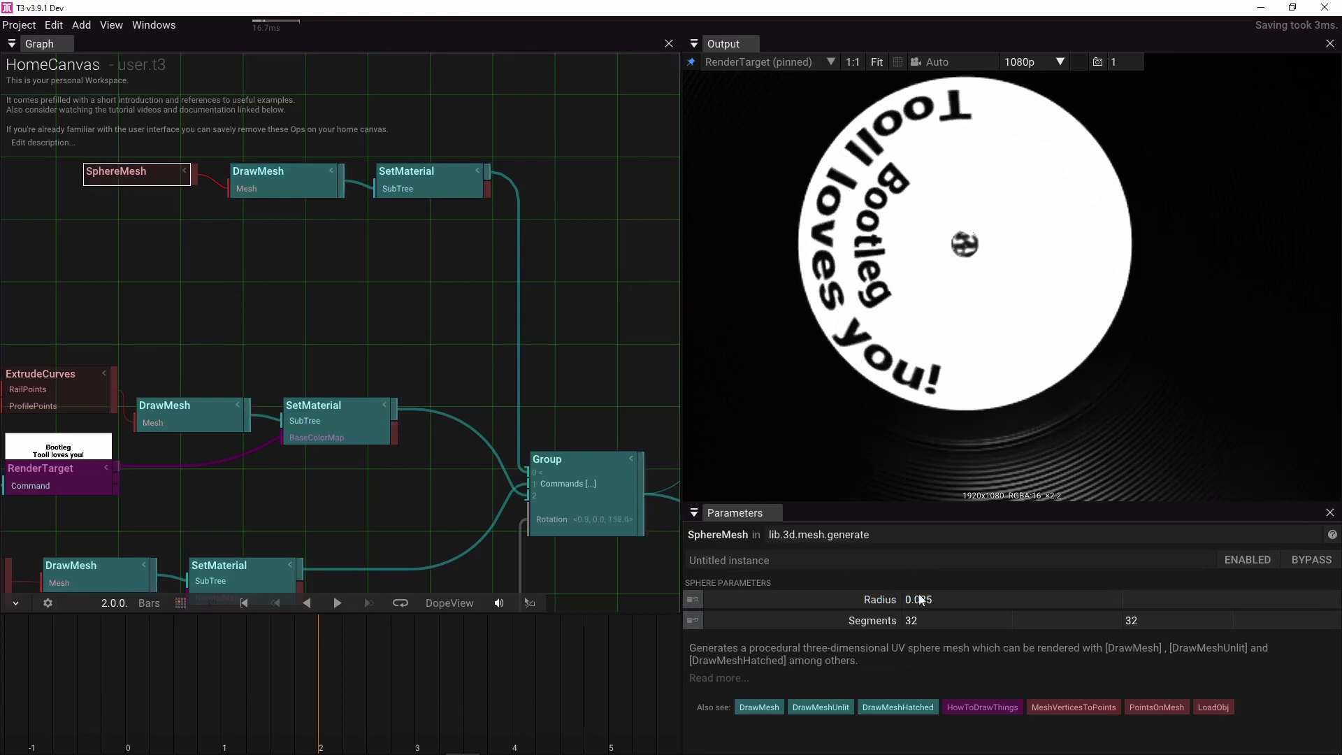
left_click(1157, 623)
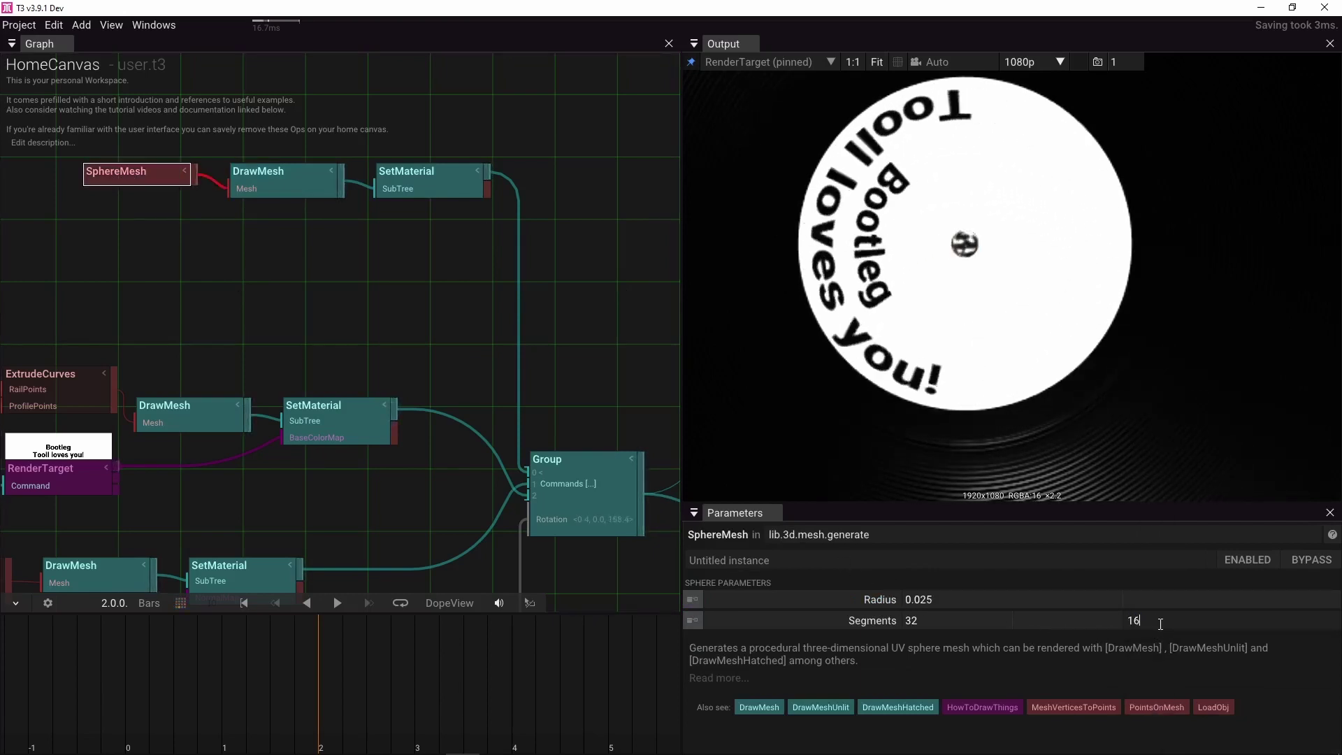
key("Return")
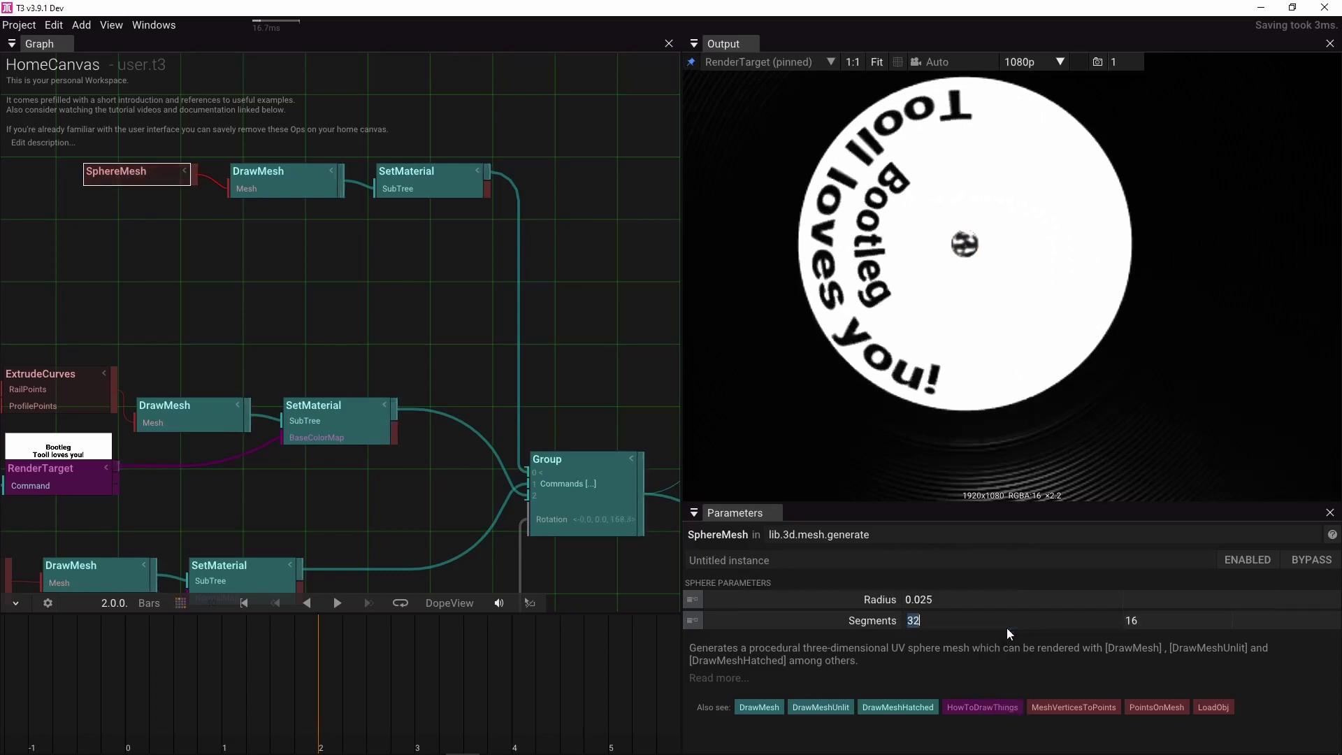
type("16")
key("Return")
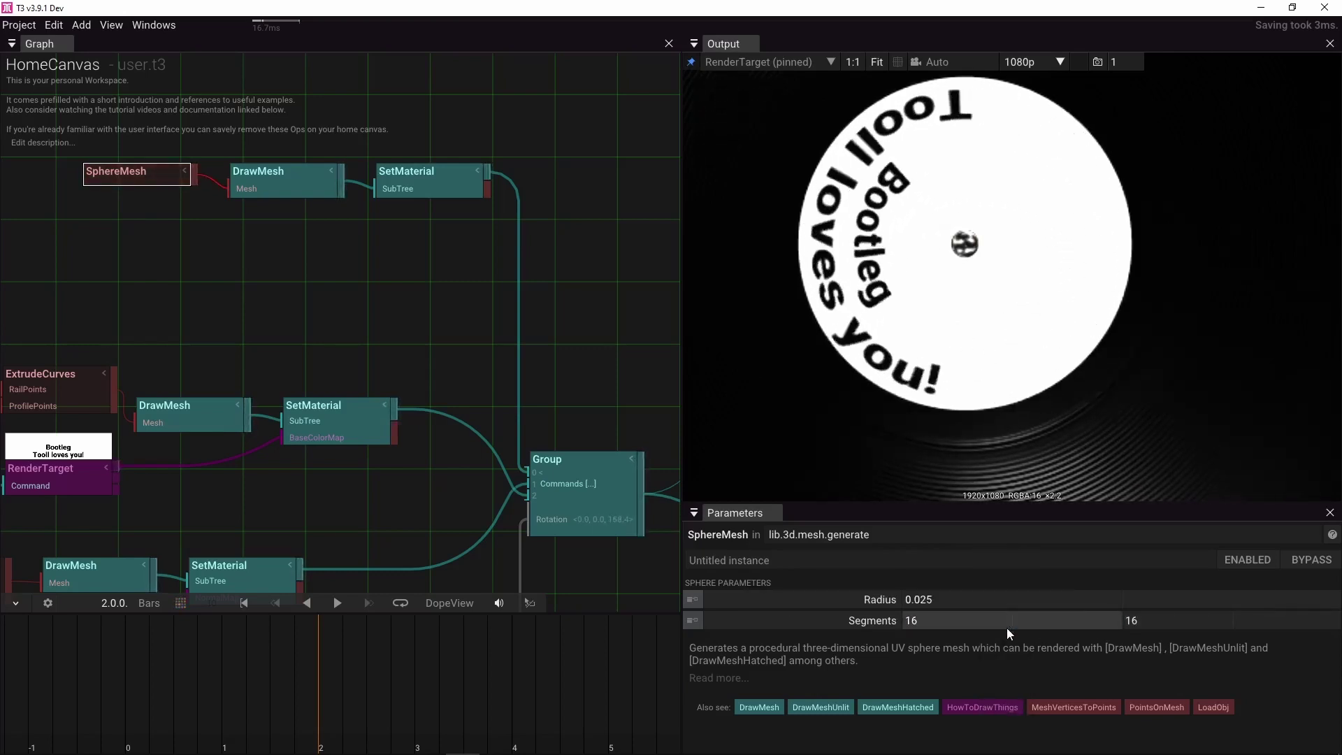
Reduce both SphereMesh segment counts to 8.
left_click(1007, 627)
type("8")
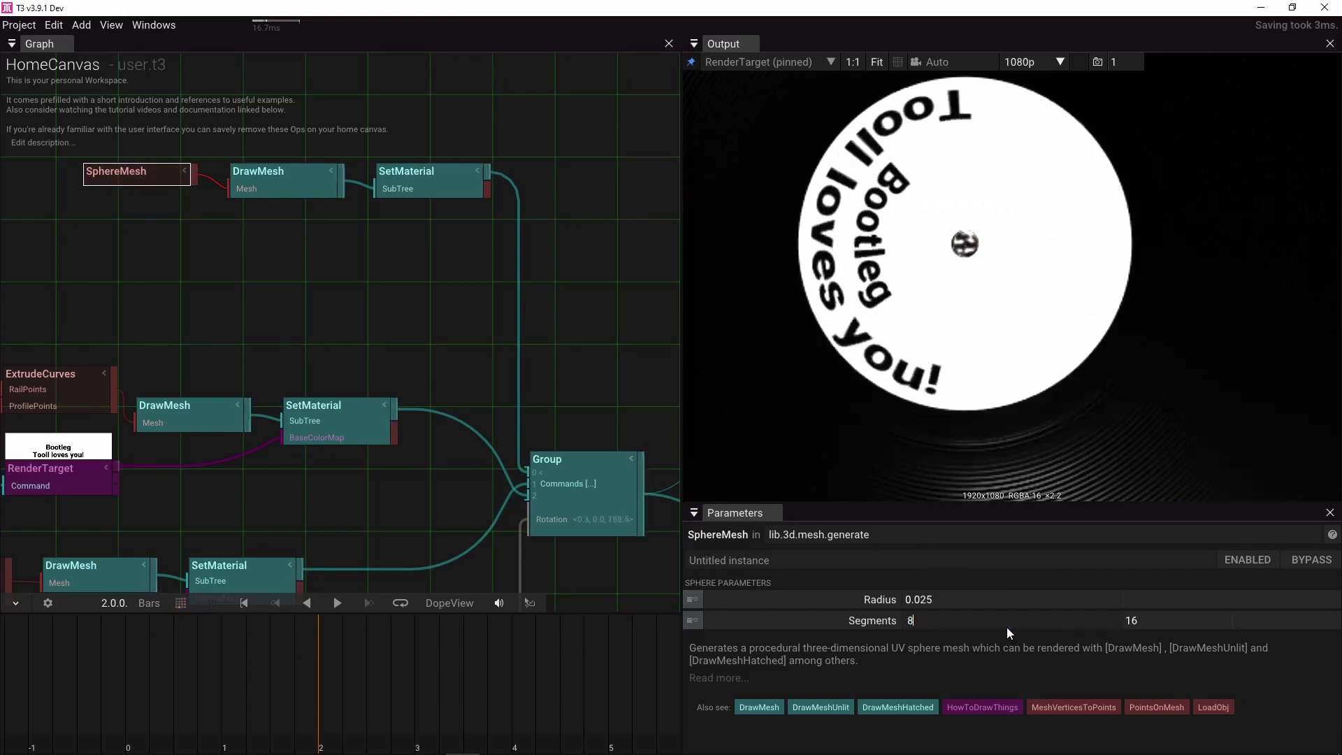
key("Return")
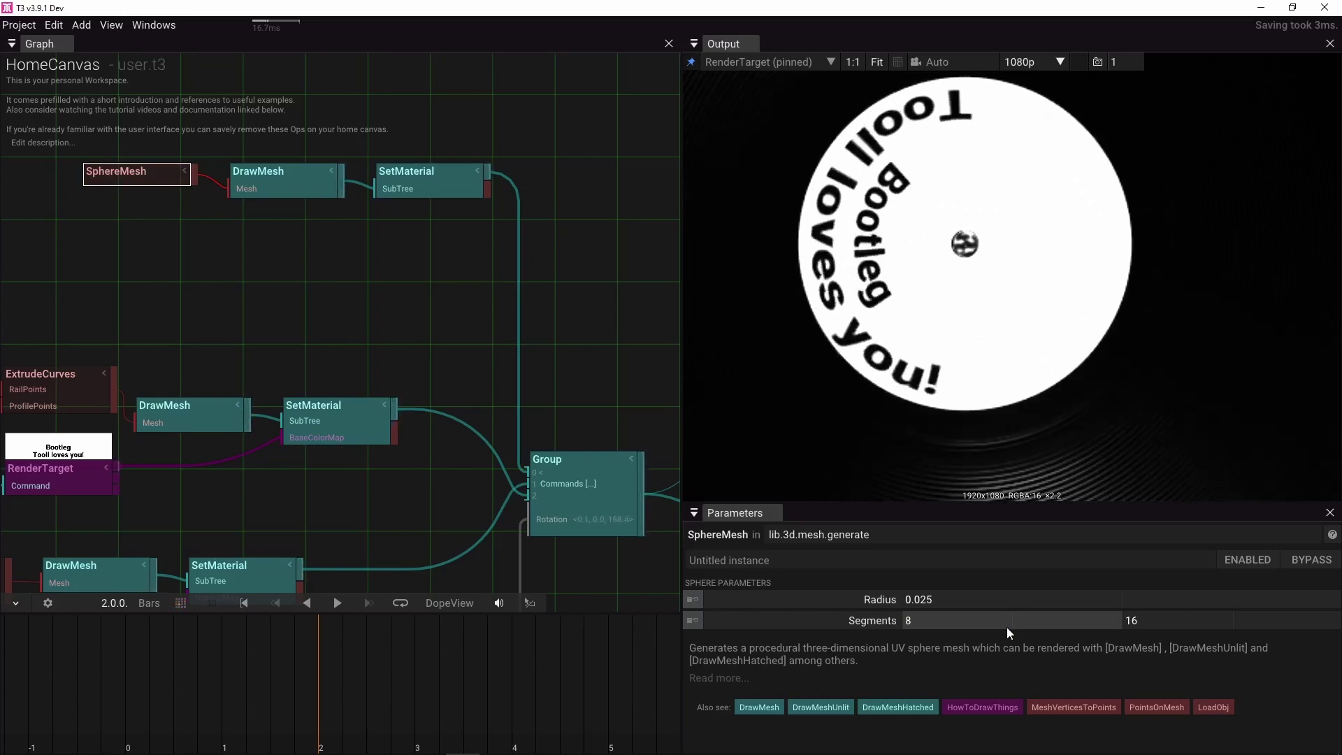
left_click_drag(1122, 621, 1148, 620)
left_click(1149, 620)
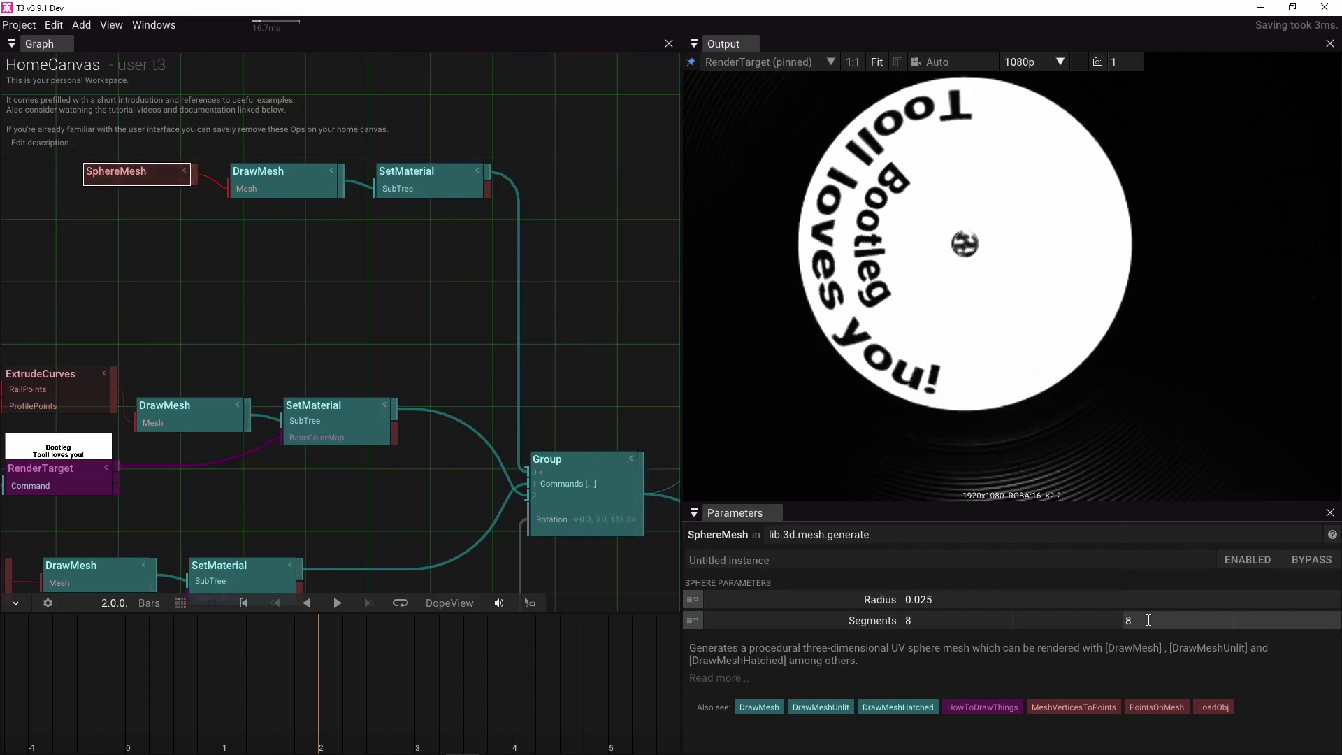
key("Return")
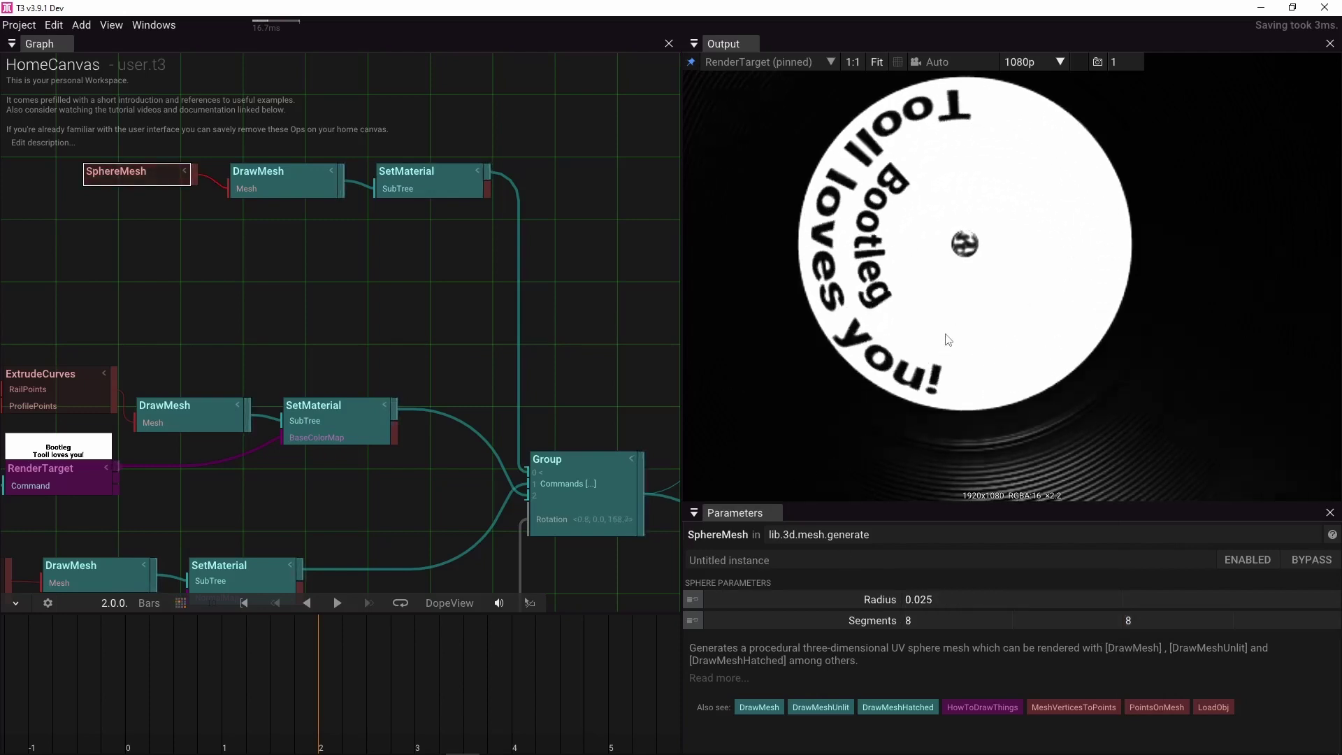
Try 4 as the second segment count of SphereMesh, and return it to 8.
left_click(1158, 621)
type("4")
key("Return")
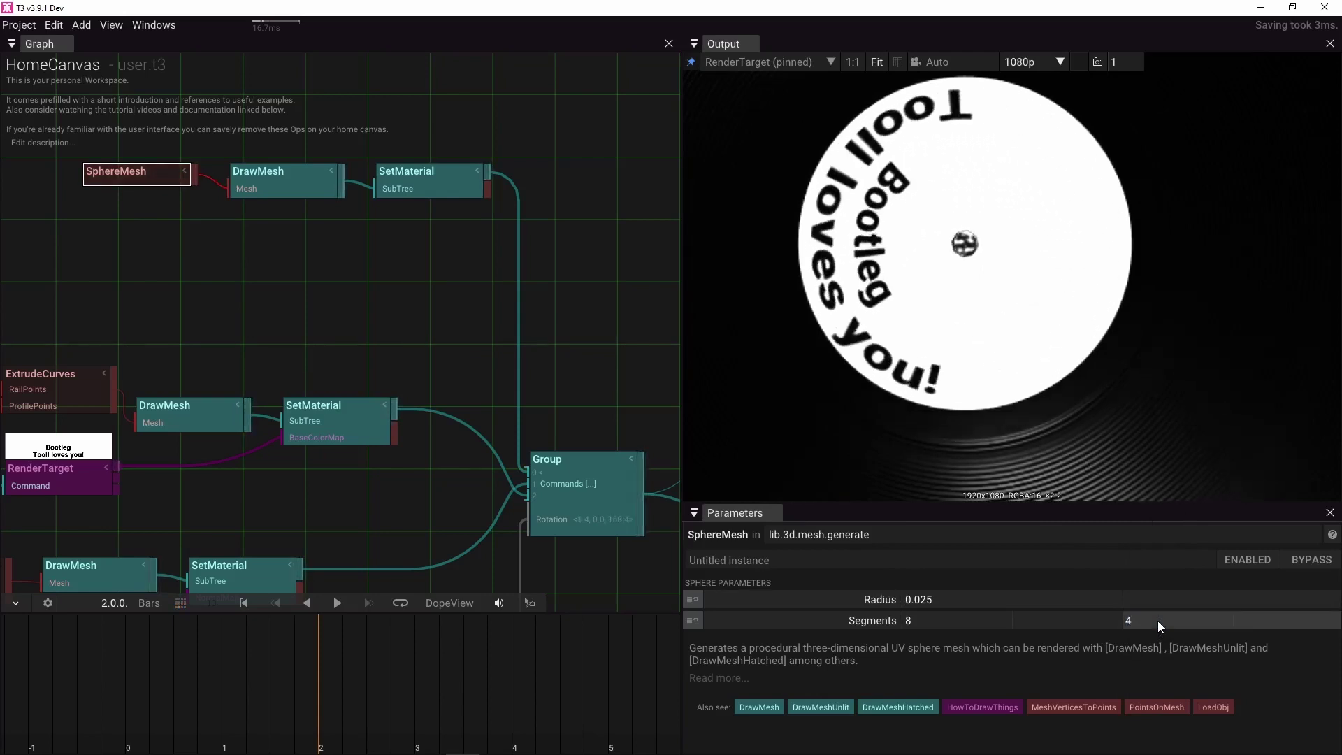
left_click(1176, 622)
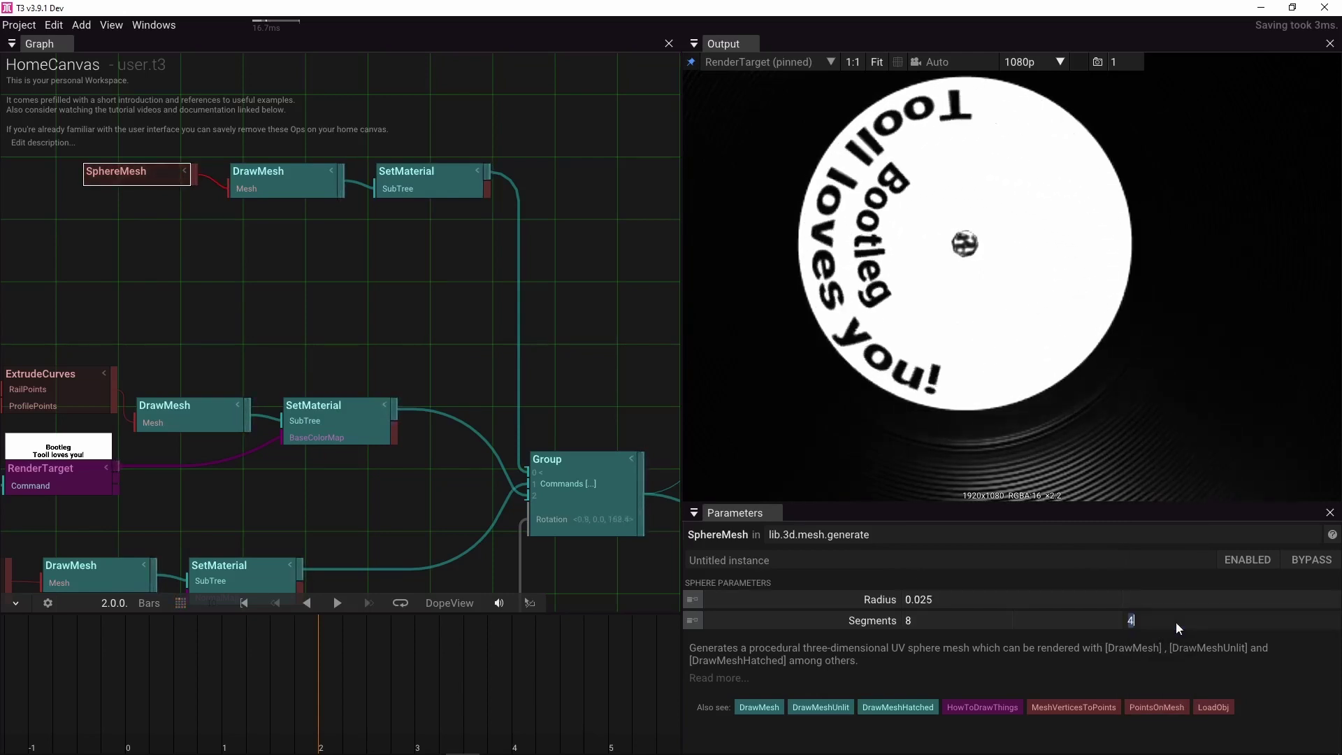
type("8")
key("Return")
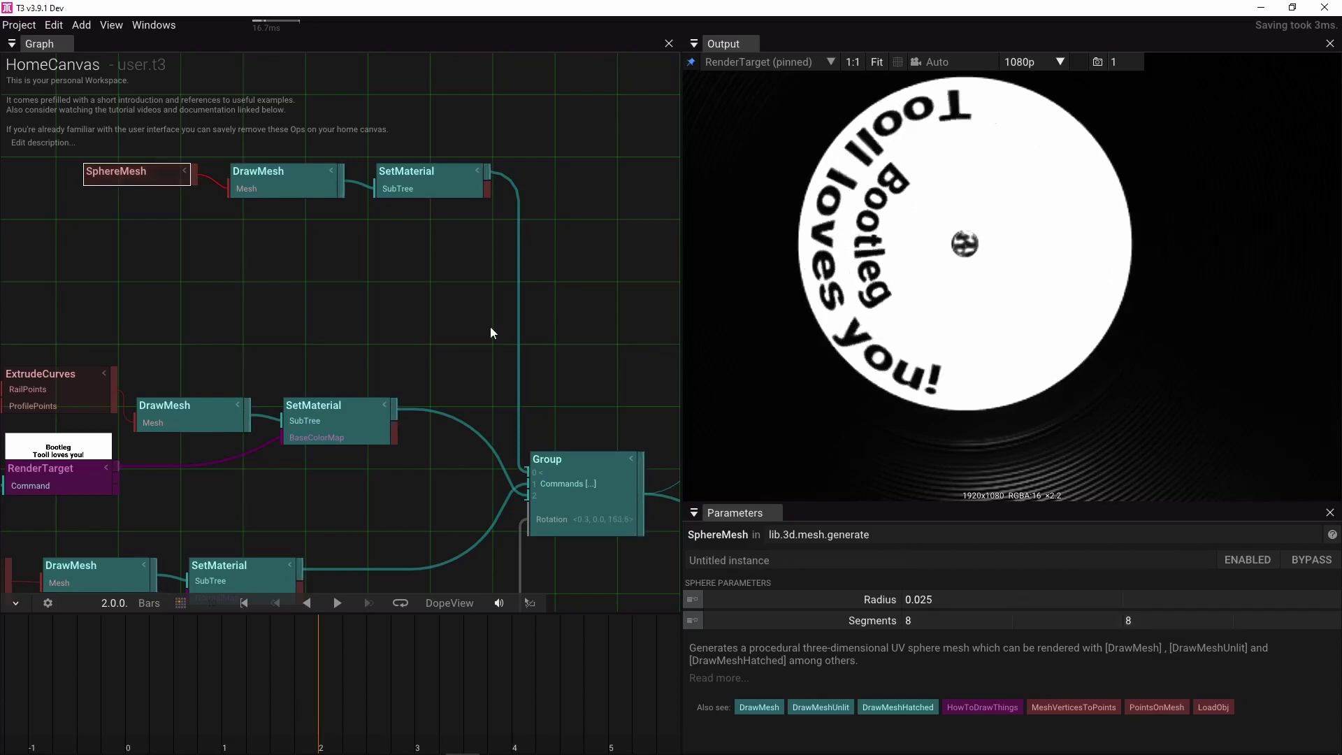
Widen the Output view, frame the whole record in it, and save a snapshot of the render.
scroll(489, 328, "down", 5)
left_click(859, 61)
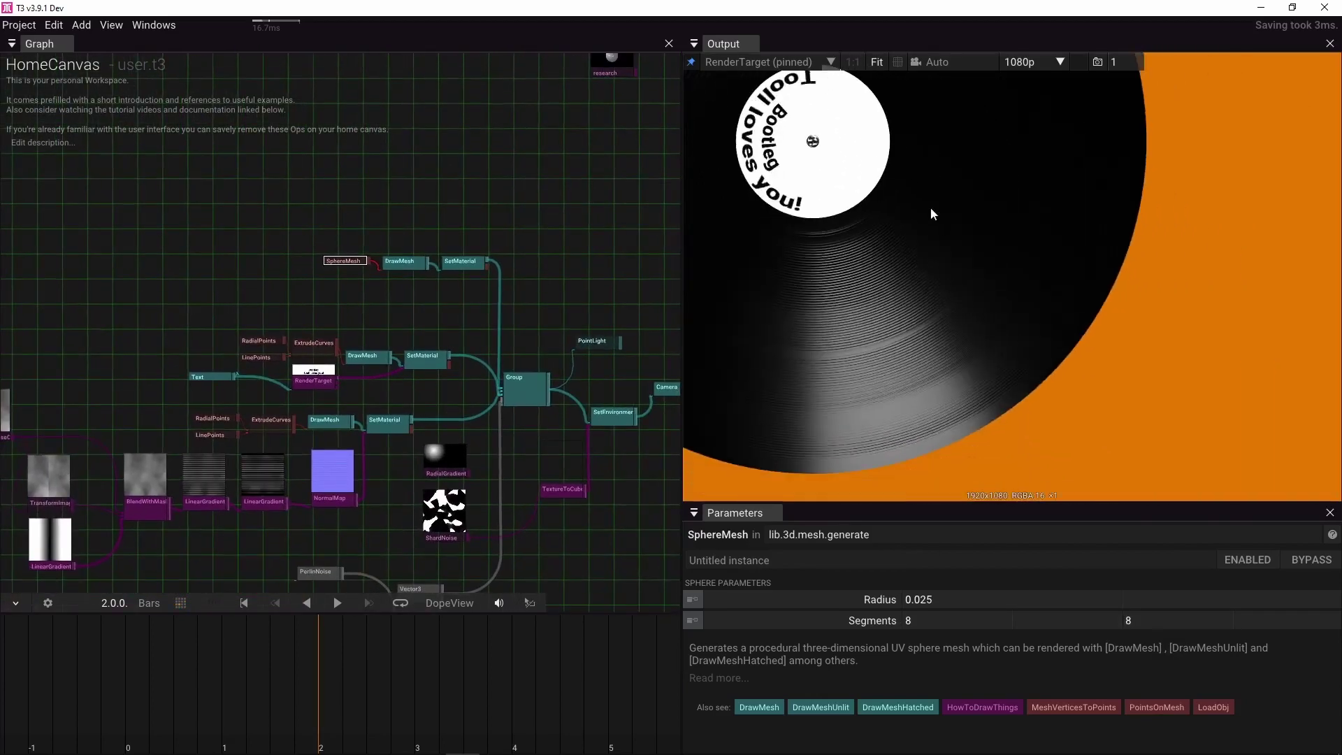
left_click_drag(938, 208, 1098, 325)
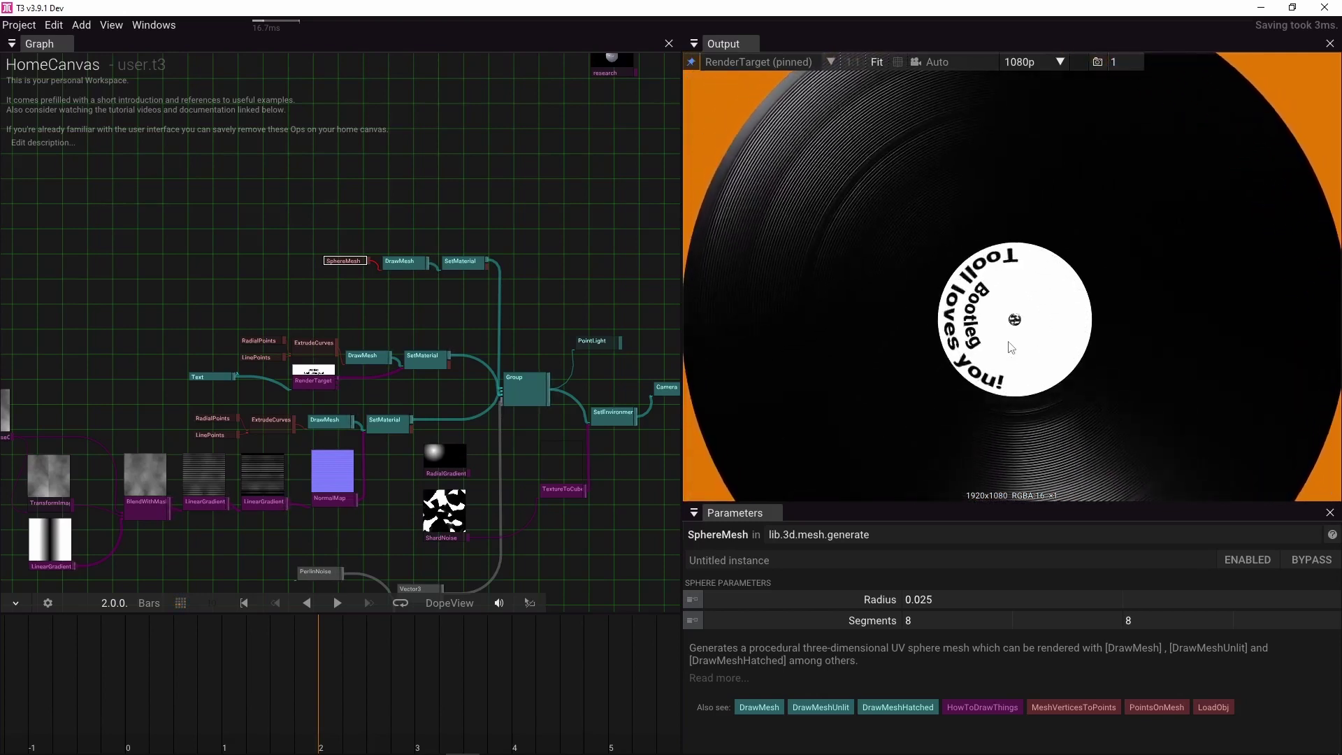
left_click_drag(455, 308, 401, 282)
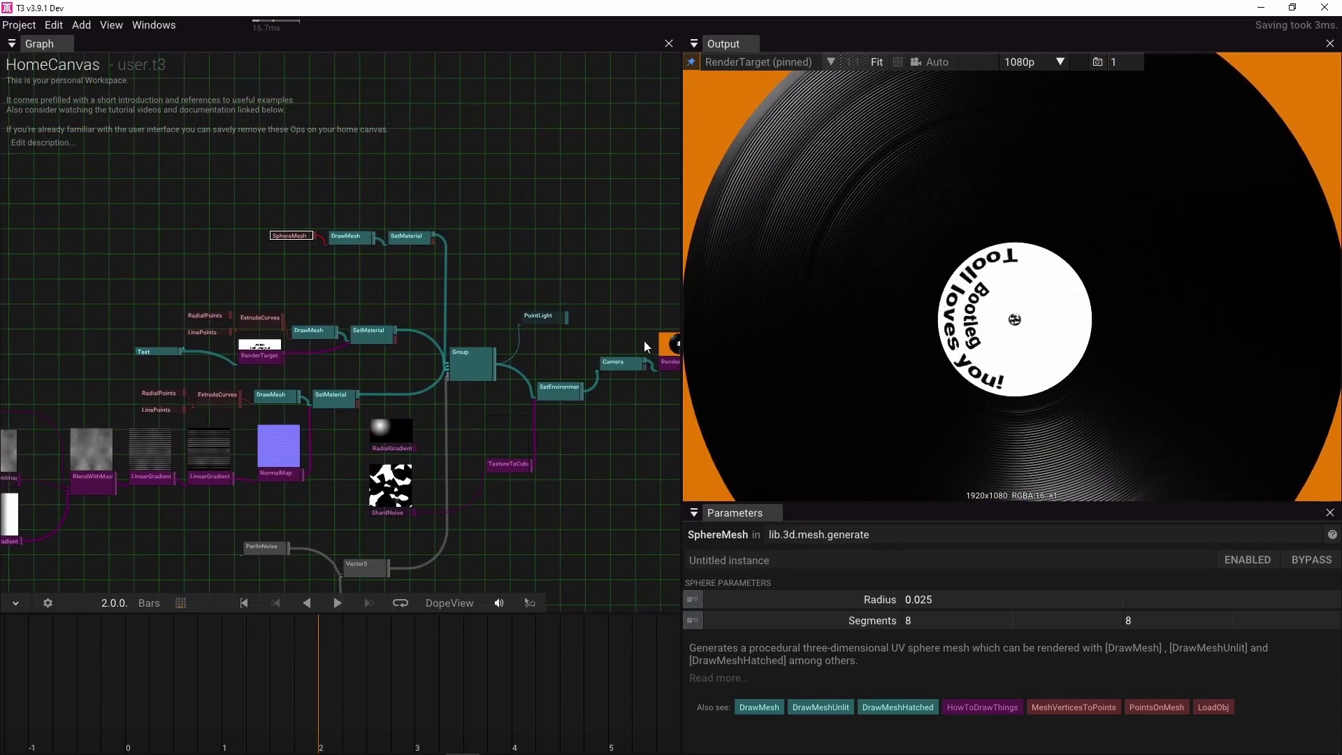
left_click_drag(683, 362, 524, 362)
scroll(873, 287, "down", 3)
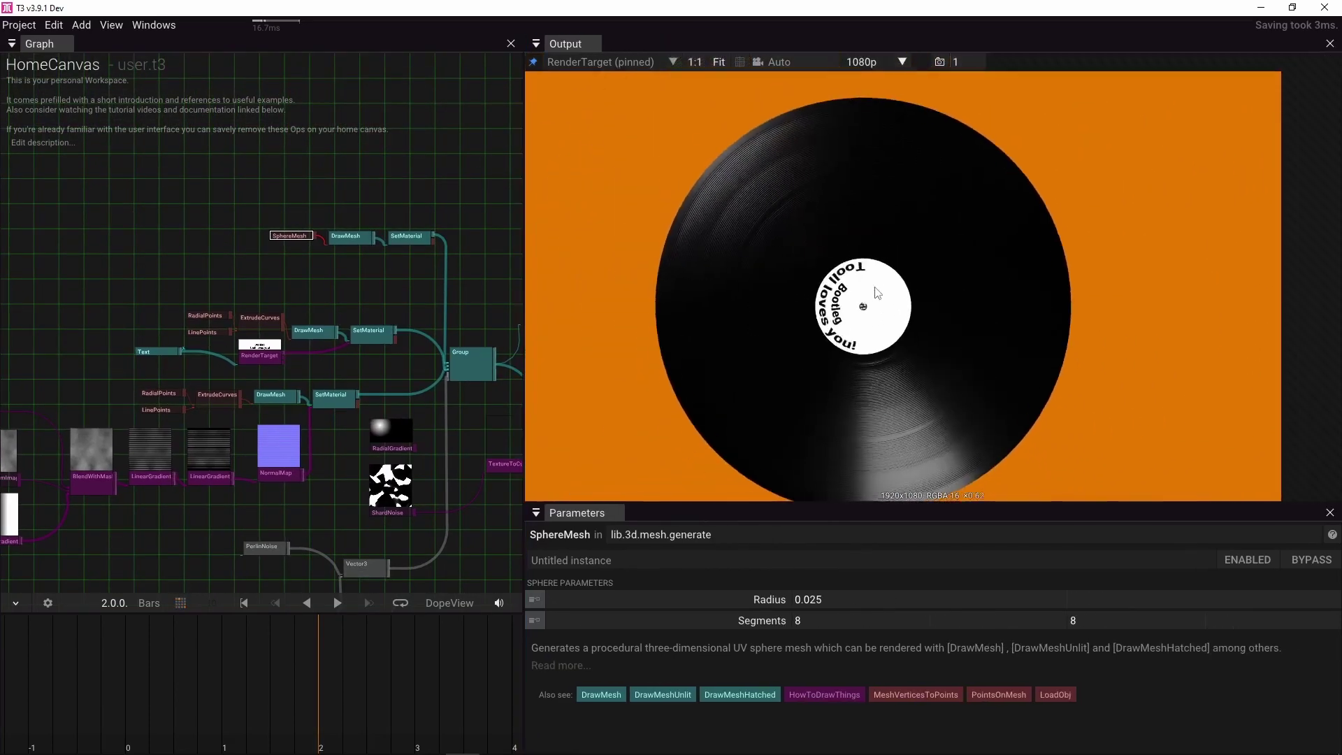
left_click_drag(873, 289, 938, 277)
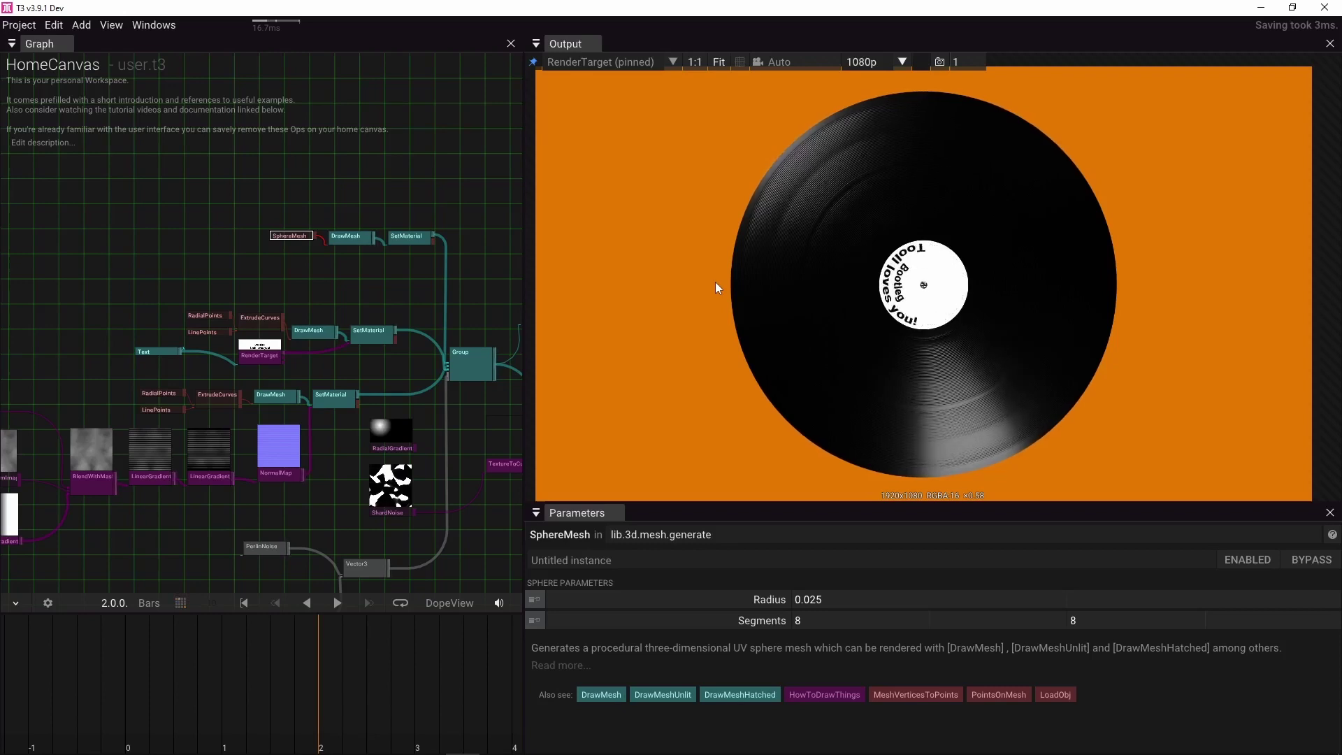
left_click(939, 62)
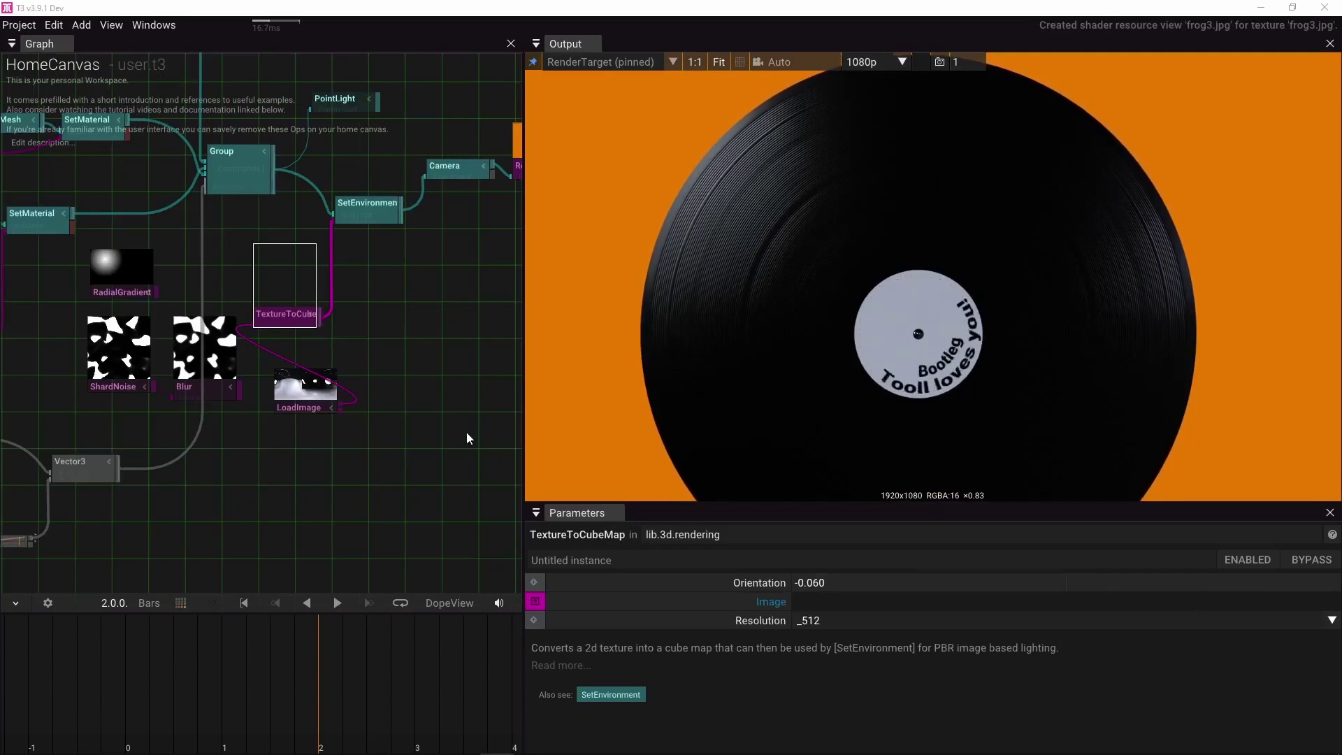
Move LoadImage next to RadialGradient and place TextureToCubeMap close beside it.
scroll(464, 413, "up", 4)
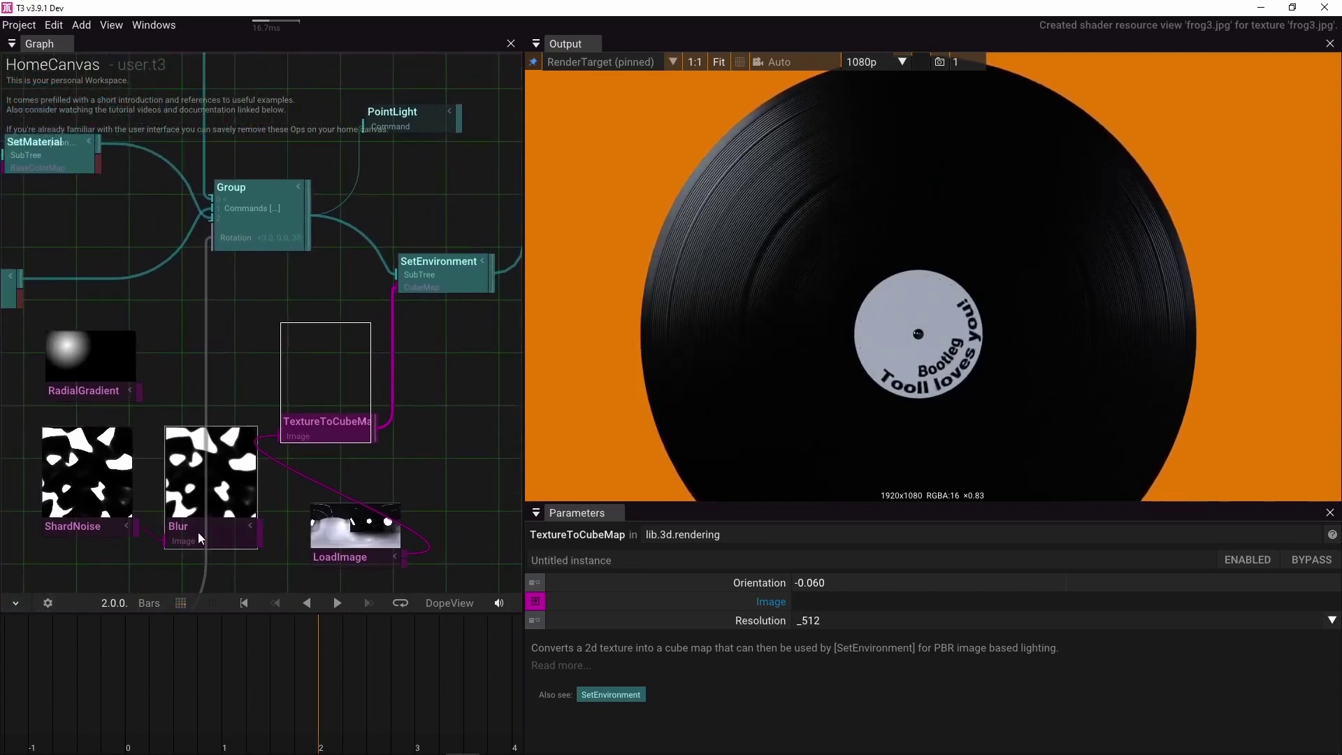
left_click_drag(362, 561, 202, 377)
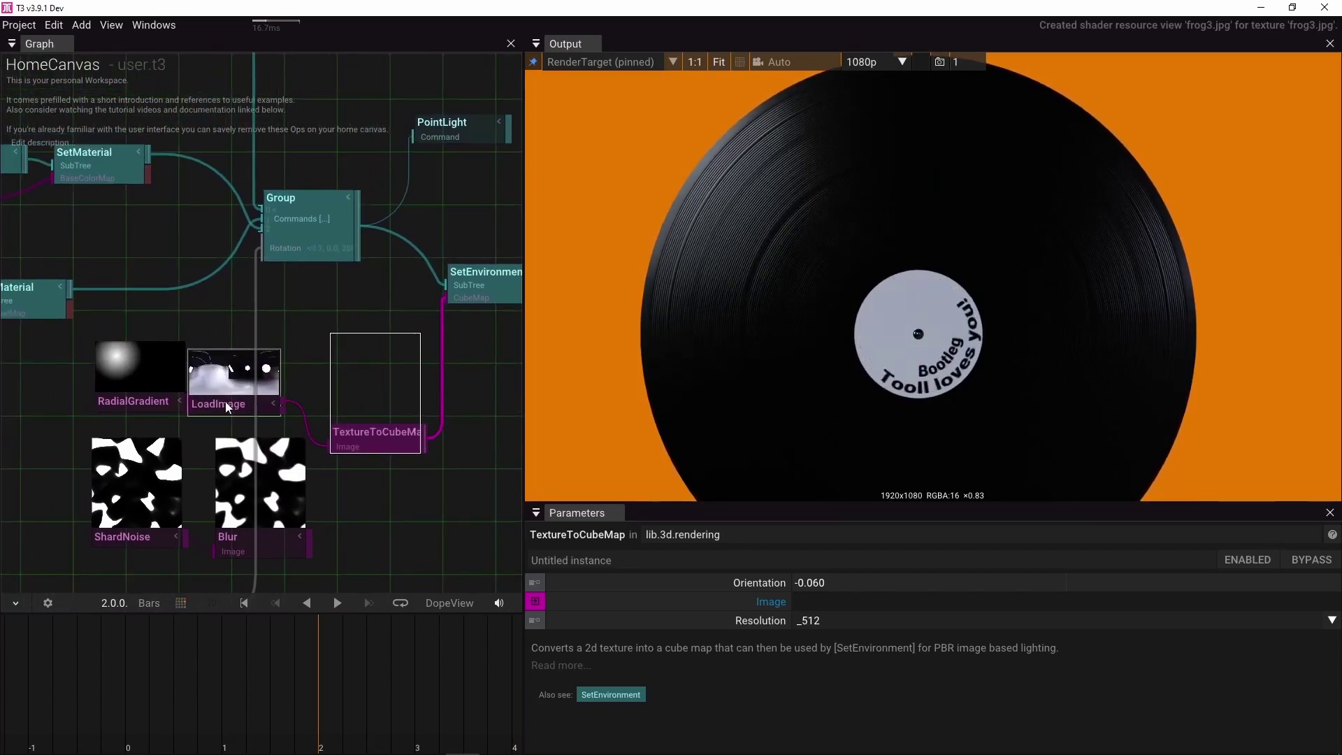
left_click_drag(295, 379, 249, 366)
left_click_drag(306, 403, 288, 373)
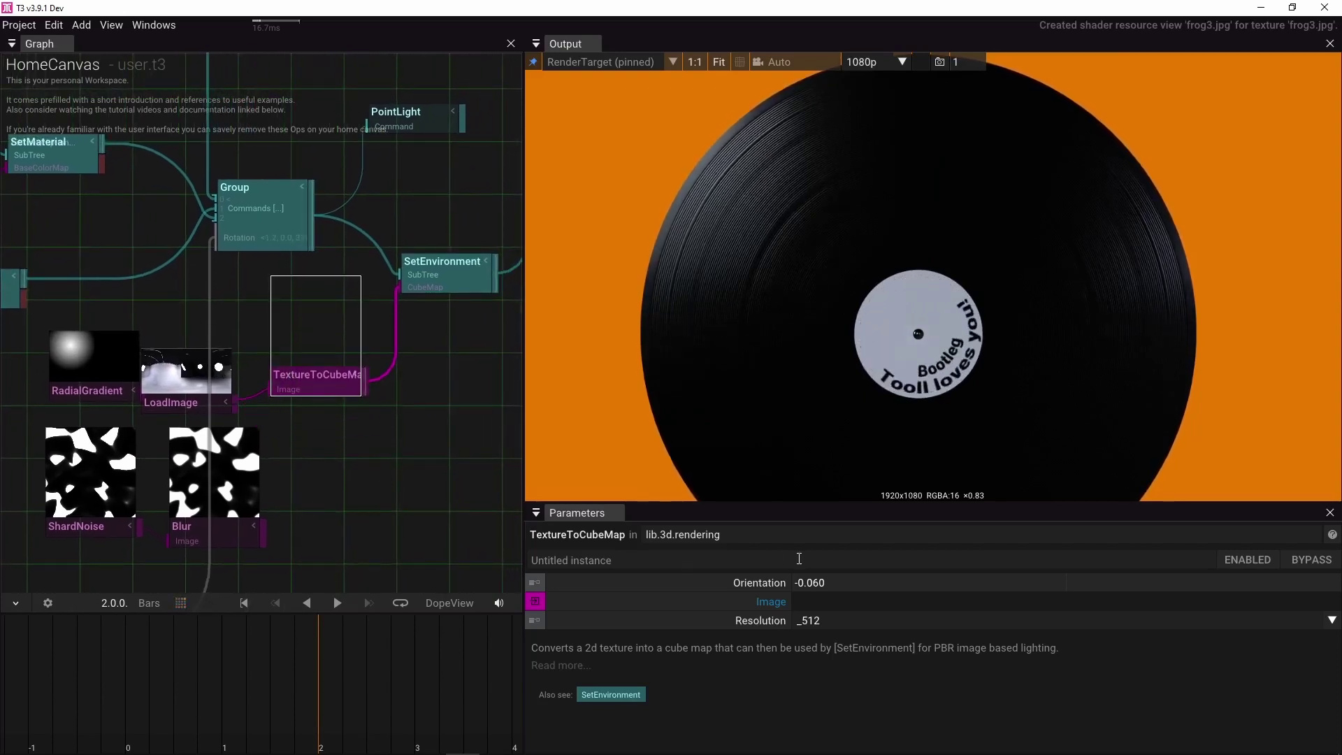
Set TextureToCubeMap's Orientation to -0.020 and nudge LoadImage into line beside it.
mouse_move(839, 580)
left_mouse_down()
mouse_move(815, 579)
mouse_move(862, 592)
left_mouse_up()
left_click_drag(509, 434, 401, 473)
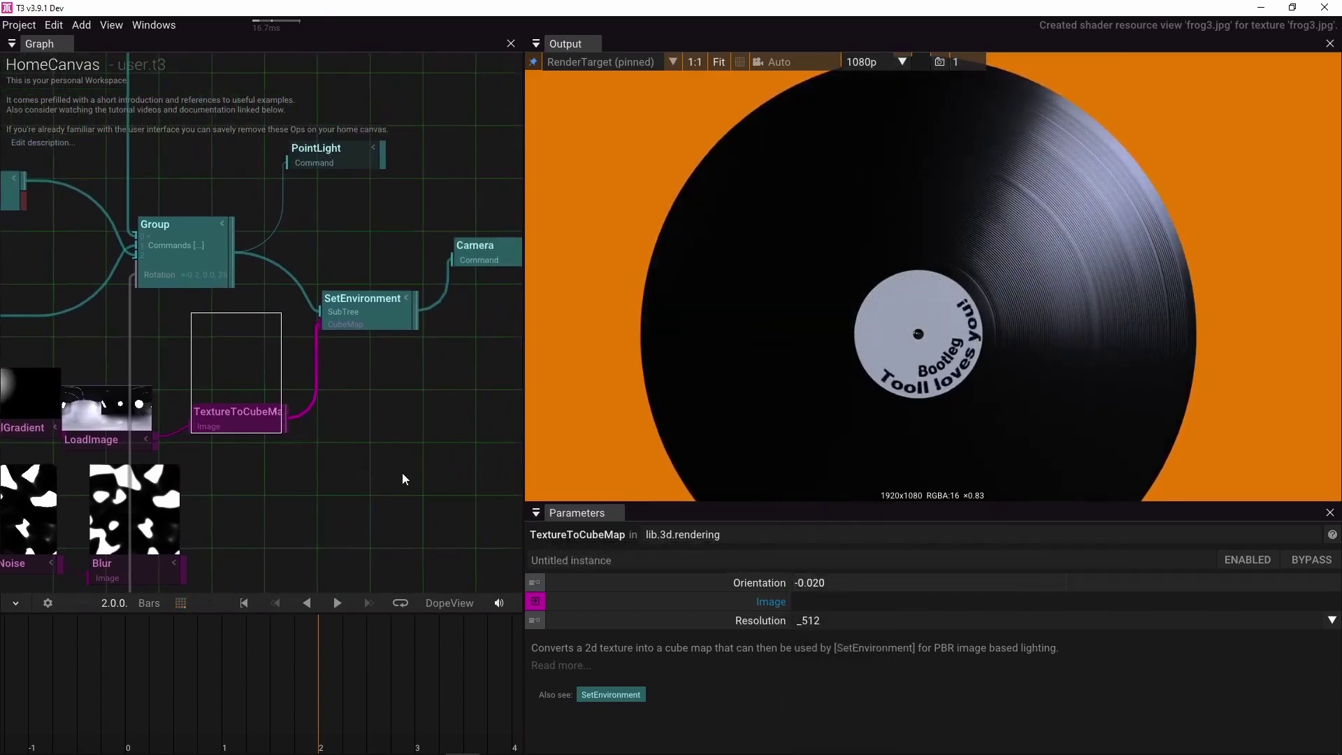
left_click_drag(93, 446, 93, 428)
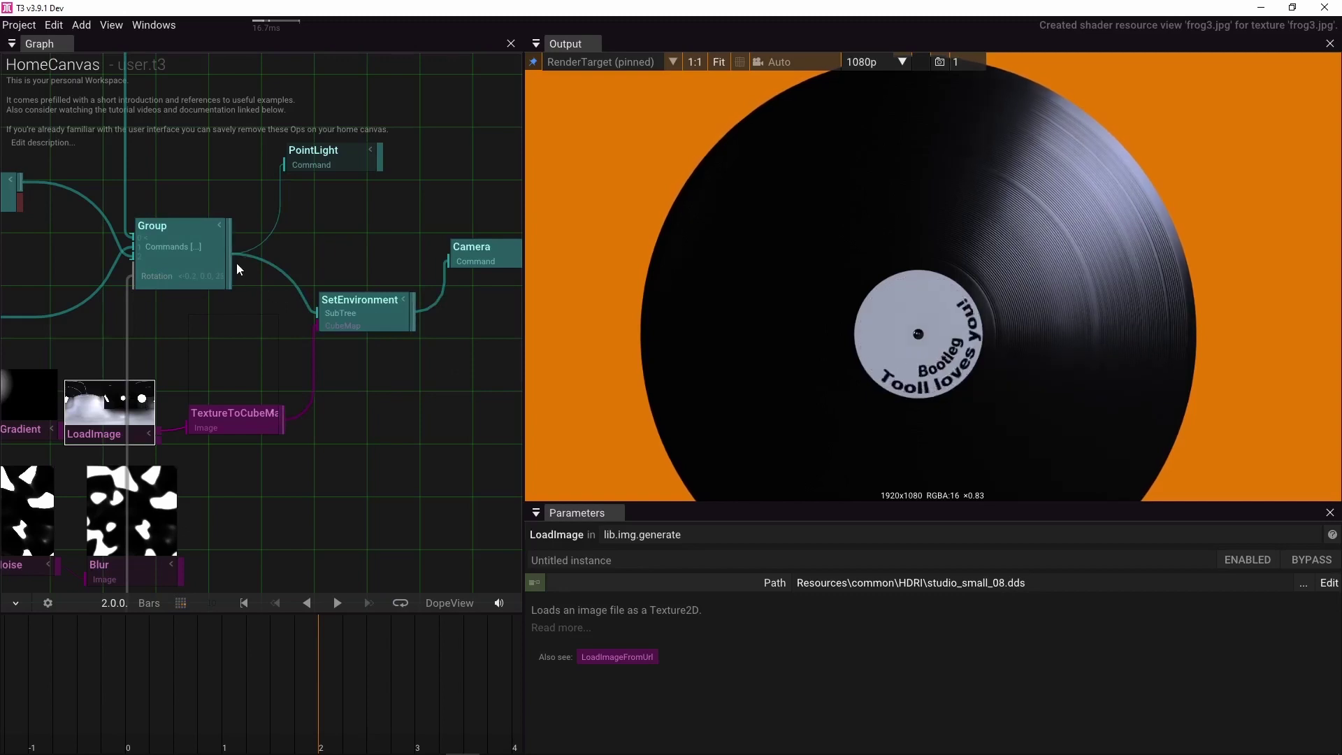
Bypass SetEnvironment by connecting Group directly to Camera, and disconnect its CubeMap input.
left_click_drag(231, 255, 448, 261)
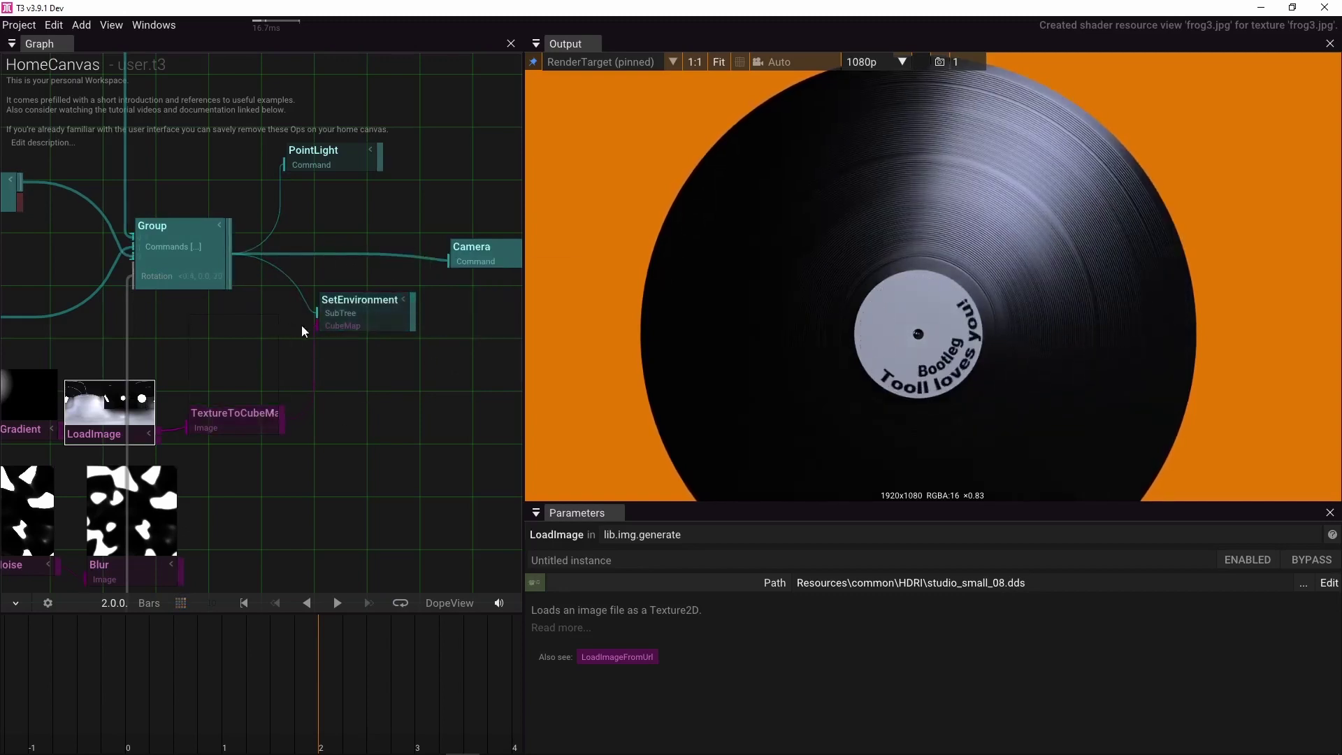
left_click_drag(316, 326, 271, 336)
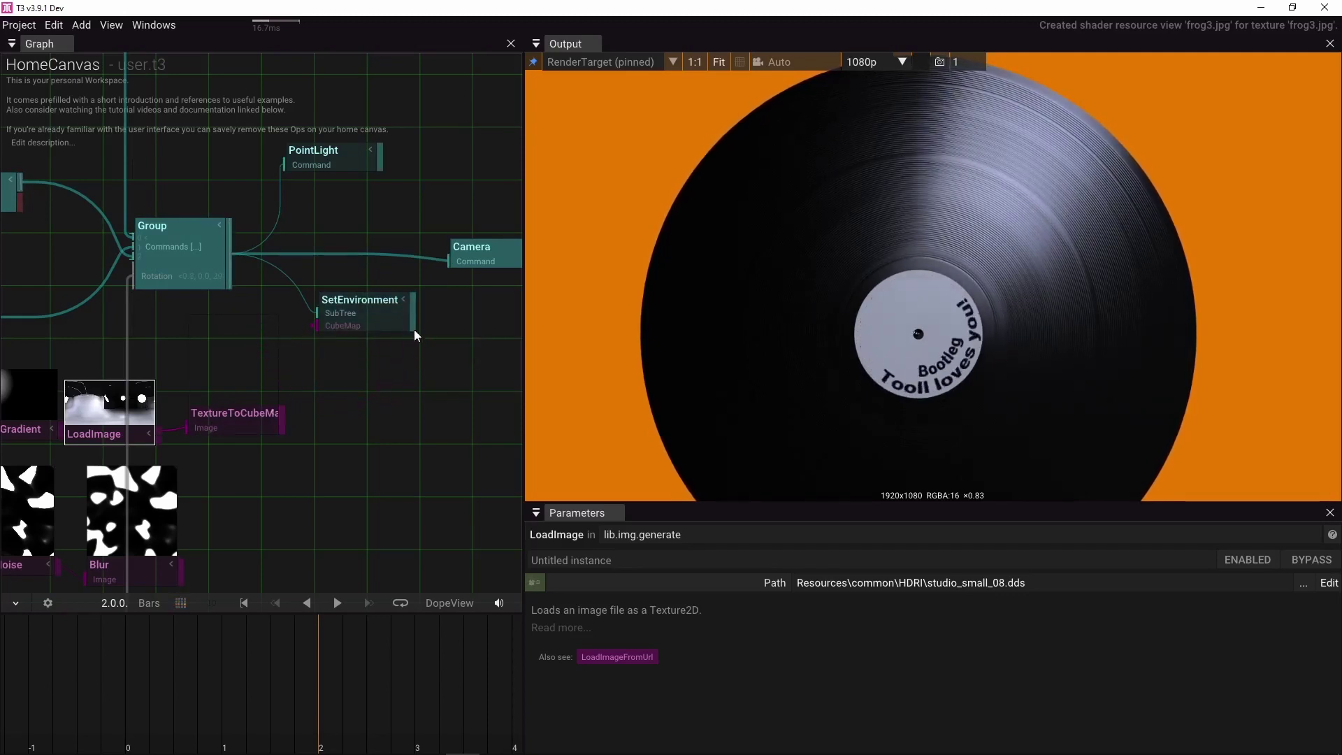
Reconnect SetEnvironment's output to Camera, align the operator between Group and Camera, and save the project.
left_click_drag(415, 319, 448, 260)
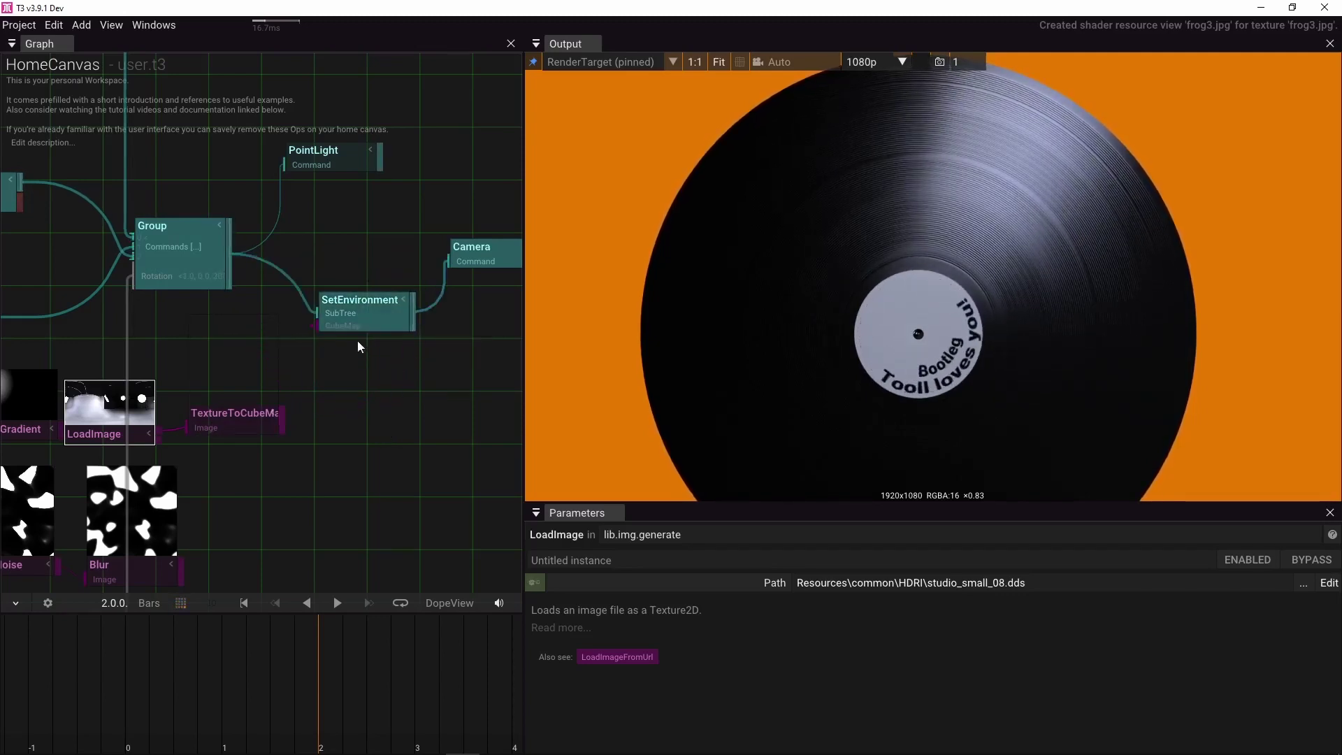
left_click_drag(342, 317, 351, 263)
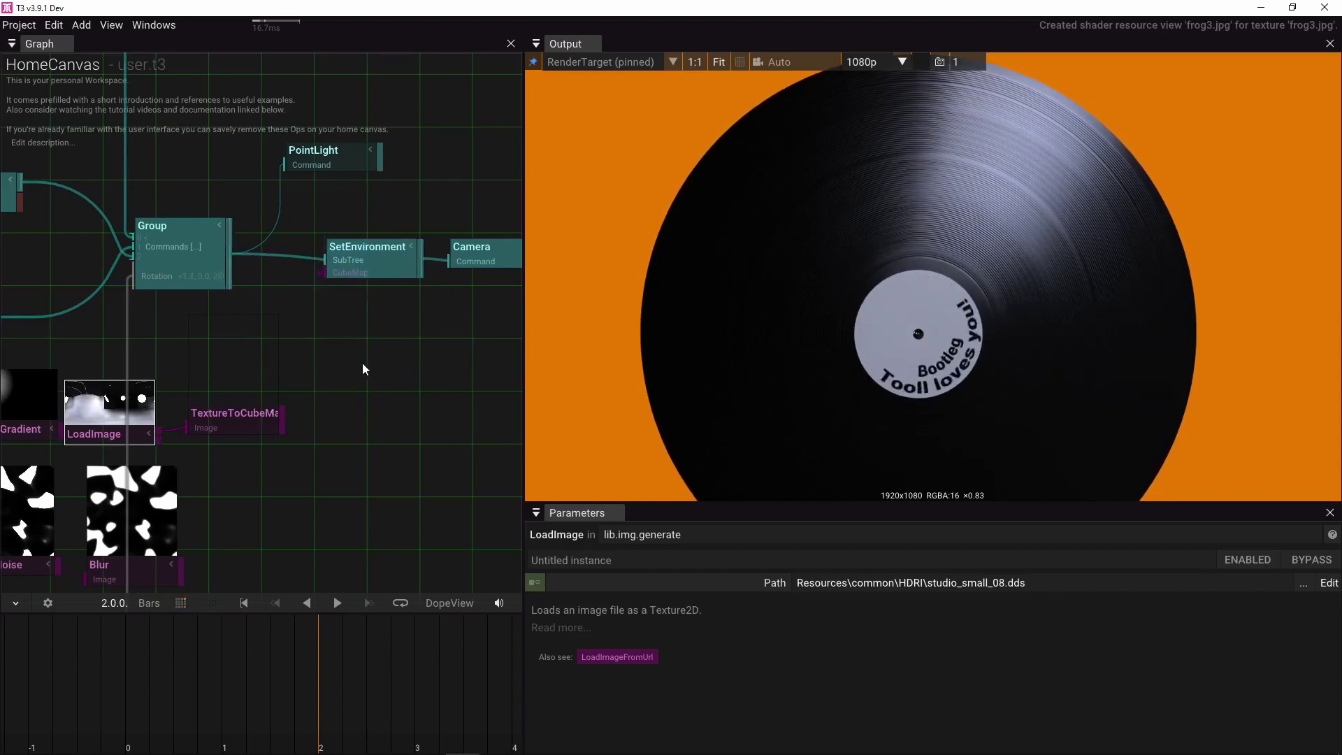
left_click(347, 274)
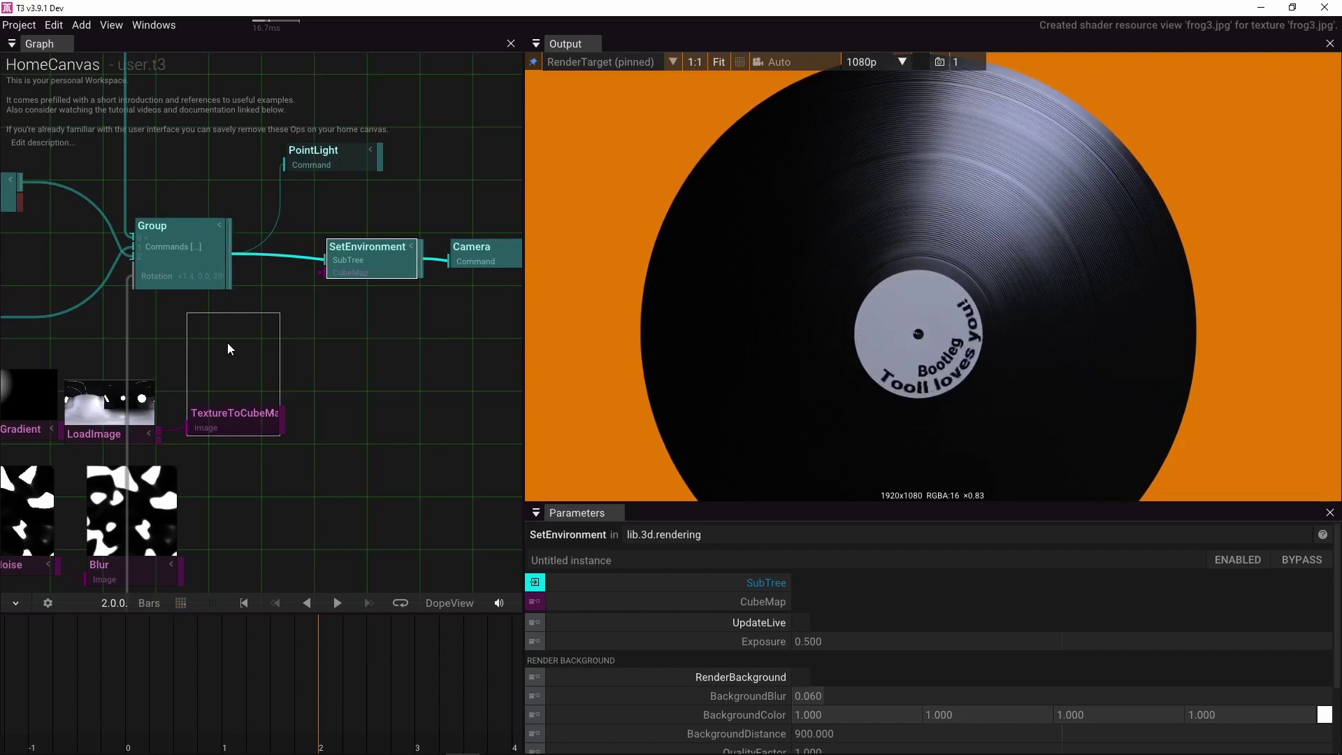
key("ctrl+s")
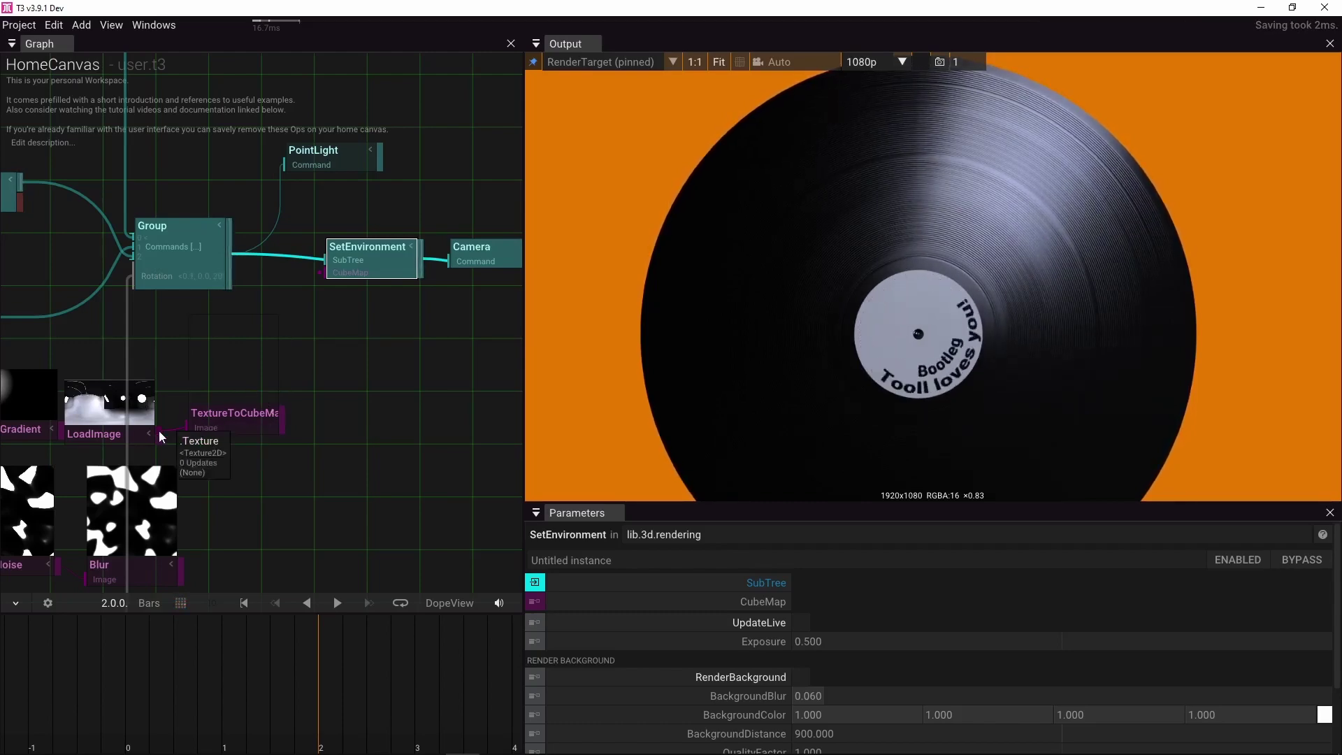
Connect TextureToCubeMap's output to SetEnvironment's CubeMap input and slightly adjust the cube map's Orientation.
left_click(108, 409)
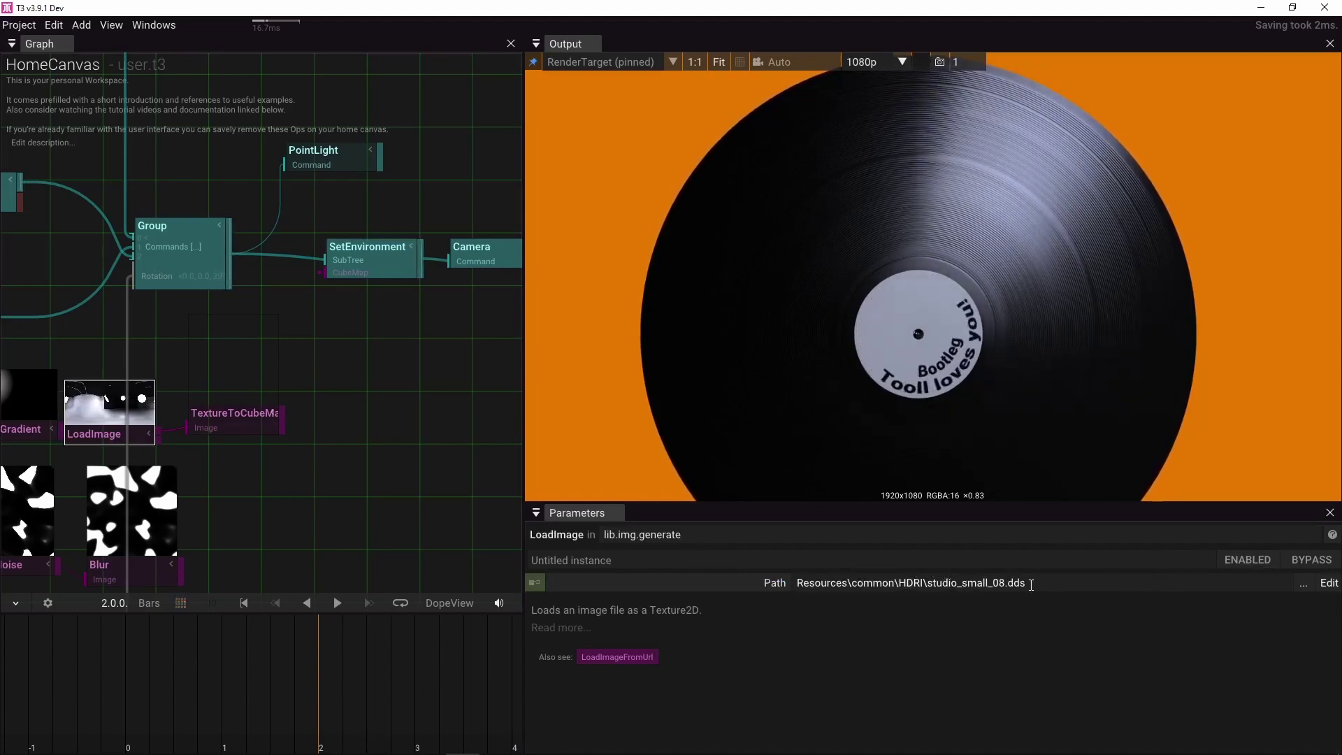
left_click_drag(282, 419, 323, 273)
left_click(258, 423)
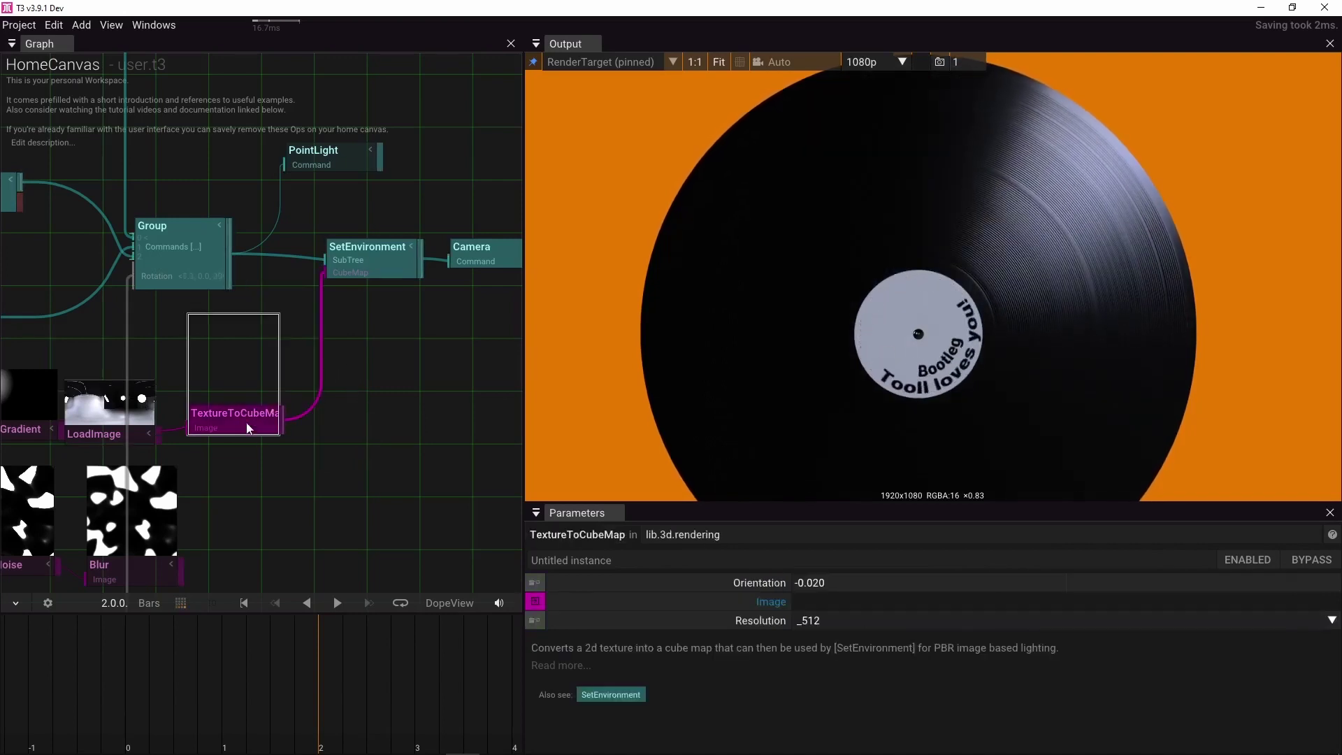
left_click_drag(841, 585, 847, 591)
Briefly preview RenderBackground on SetEnvironment, switch it off again, and enable UpdateLive.
left_click(369, 264)
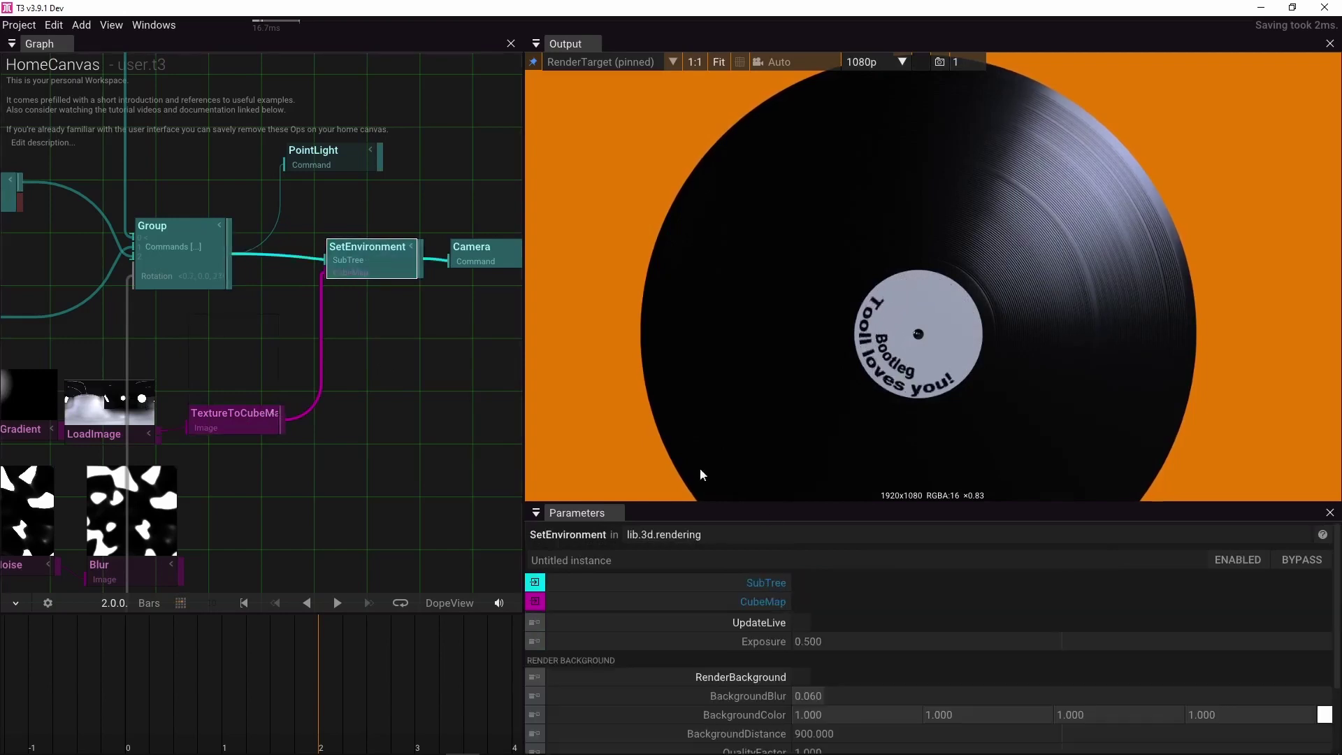
left_click(799, 677)
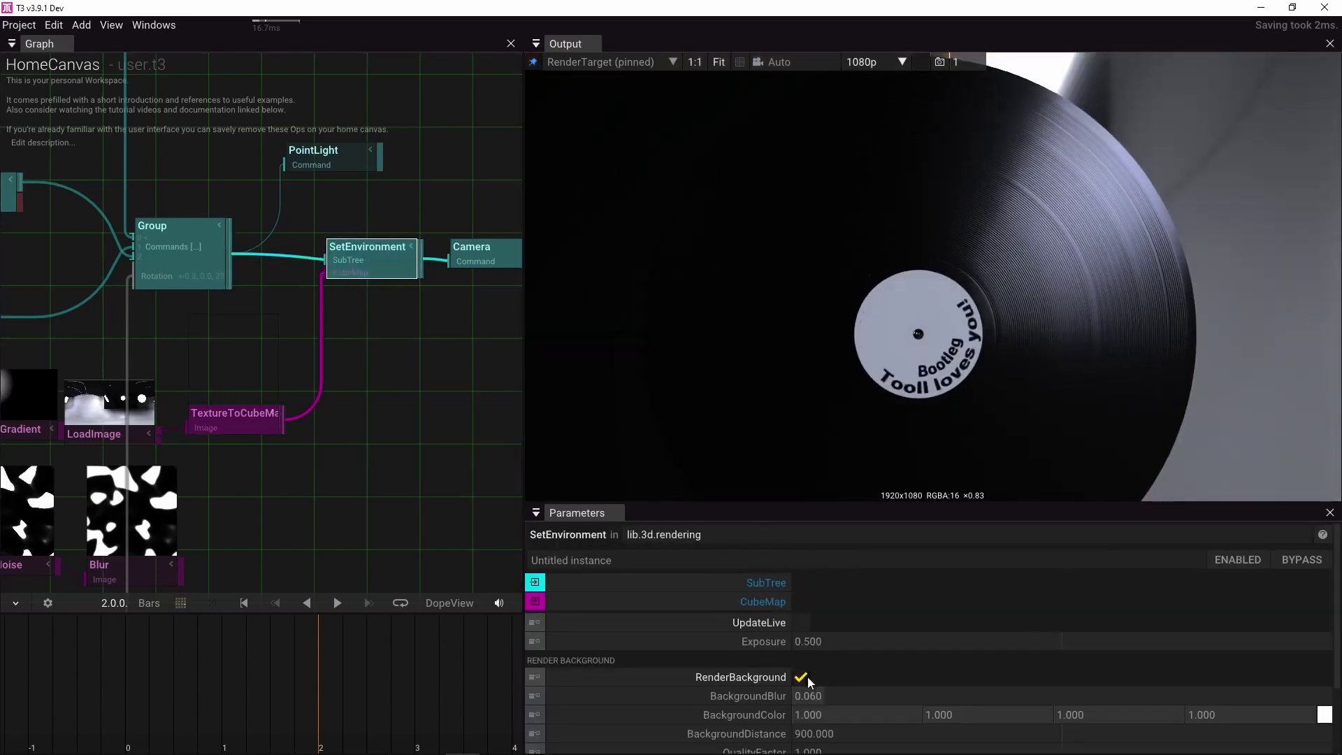
left_click(801, 677)
left_click(801, 622)
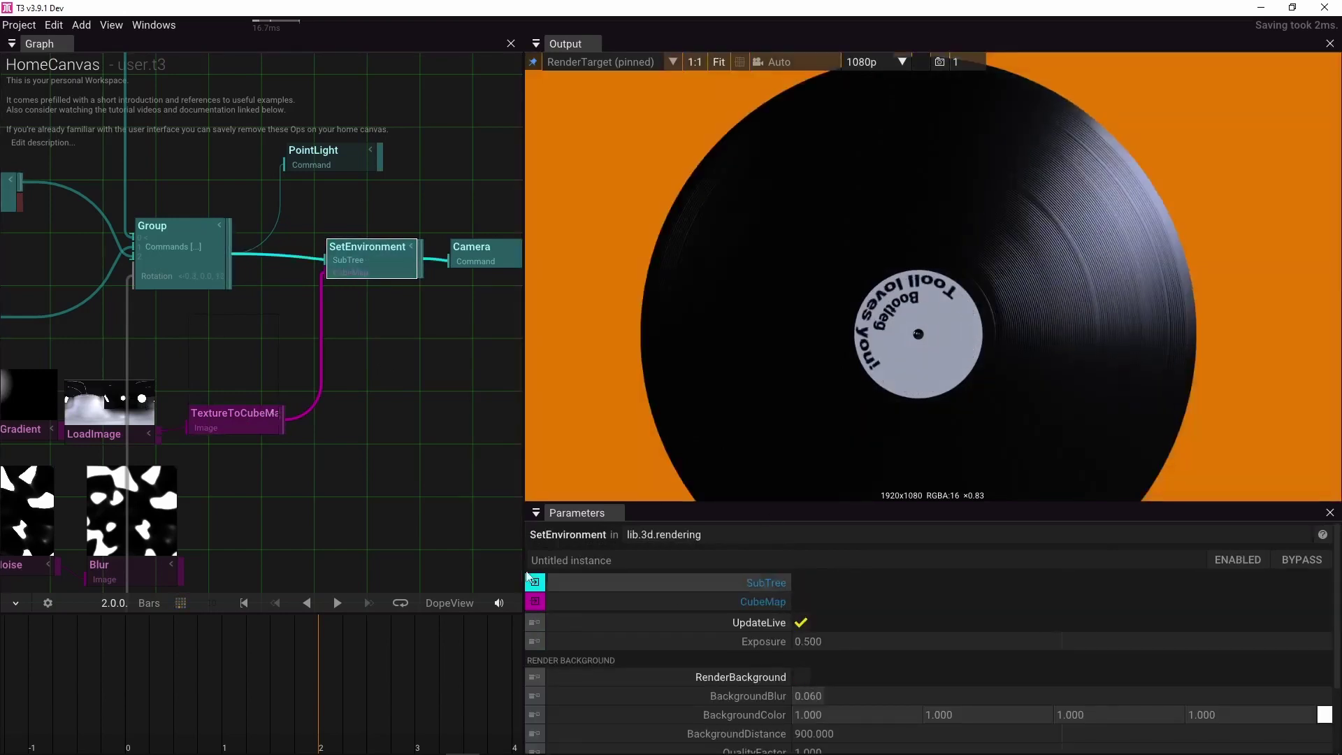
Set TextureToCubeMap's Orientation to -0.040 and show the output at 1:1 scale.
left_click(235, 418)
mouse_move(843, 590)
left_mouse_down()
mouse_move(805, 590)
mouse_move(843, 593)
left_mouse_up()
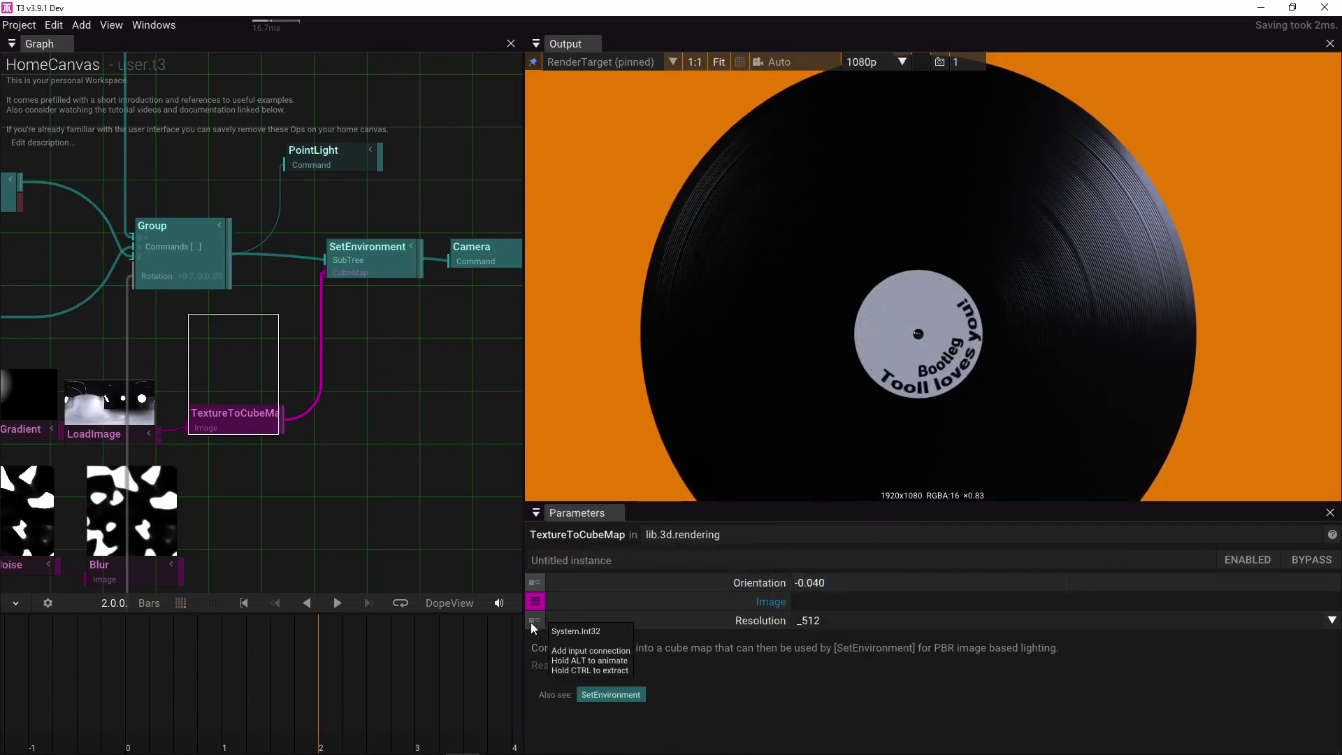
left_click(698, 64)
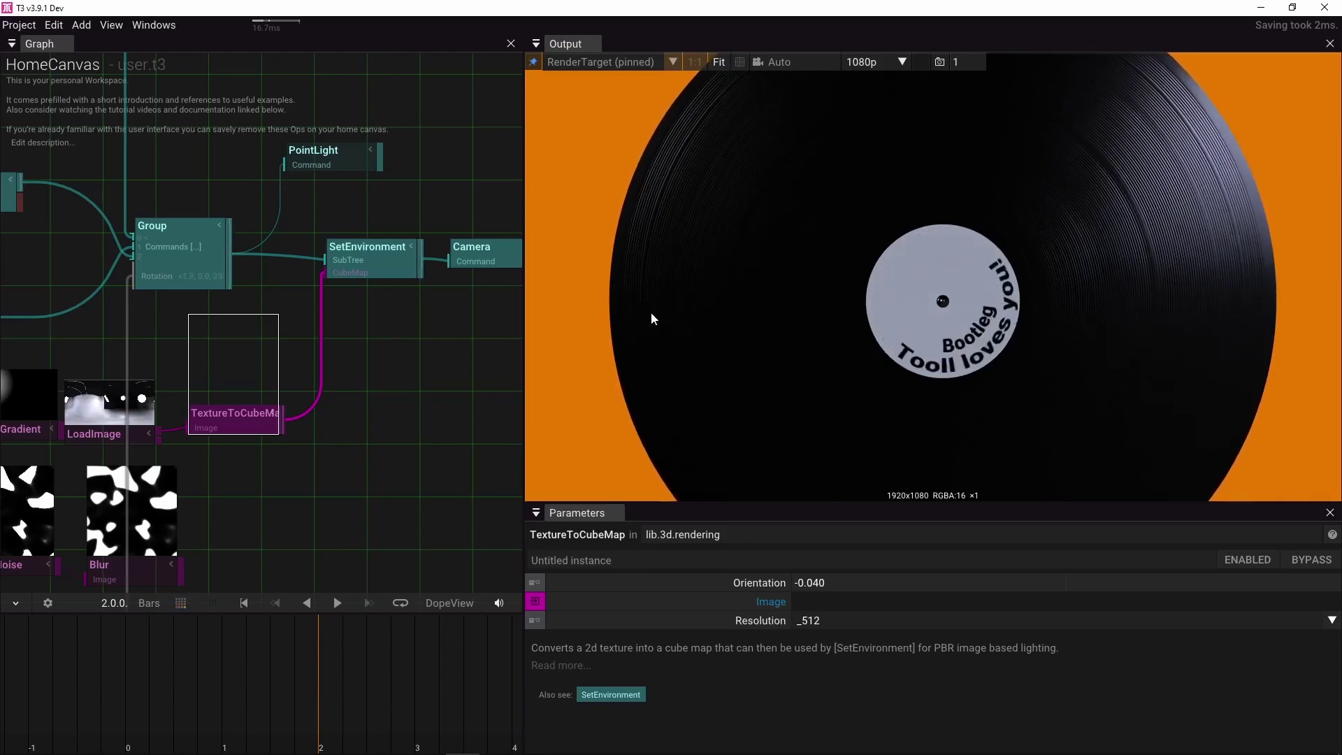
Delete the unused ShardNoise, Blur and RadialGradient operators from the graph.
scroll(372, 338, "down", 5)
left_click(245, 418)
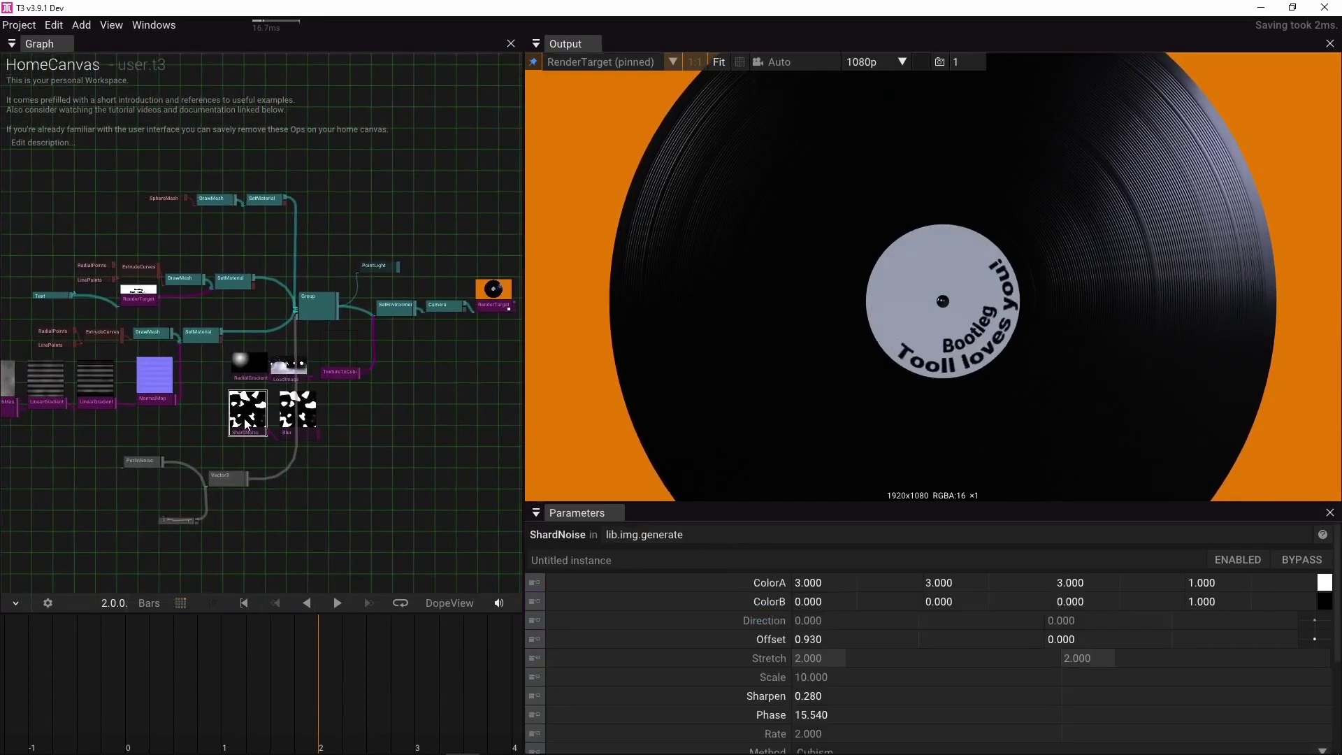
key("Delete")
left_click(313, 421)
key("Delete")
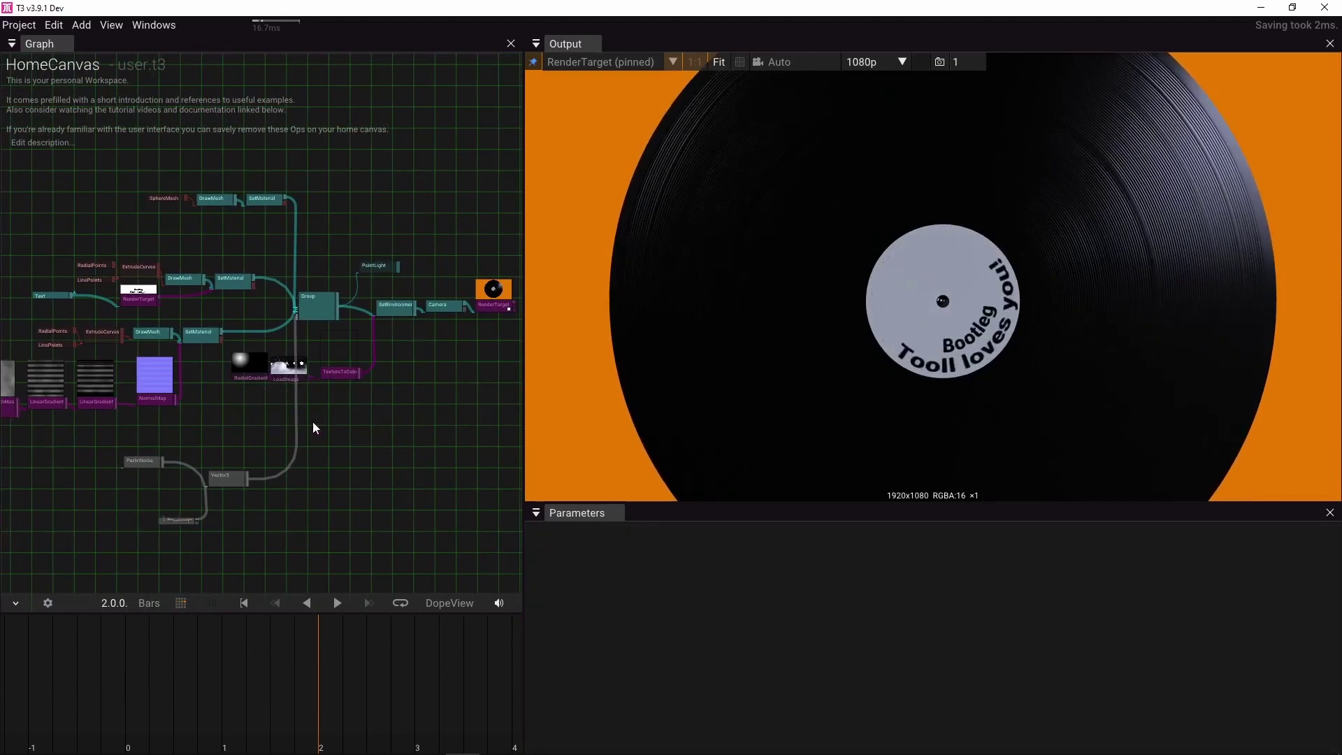
left_click(241, 378)
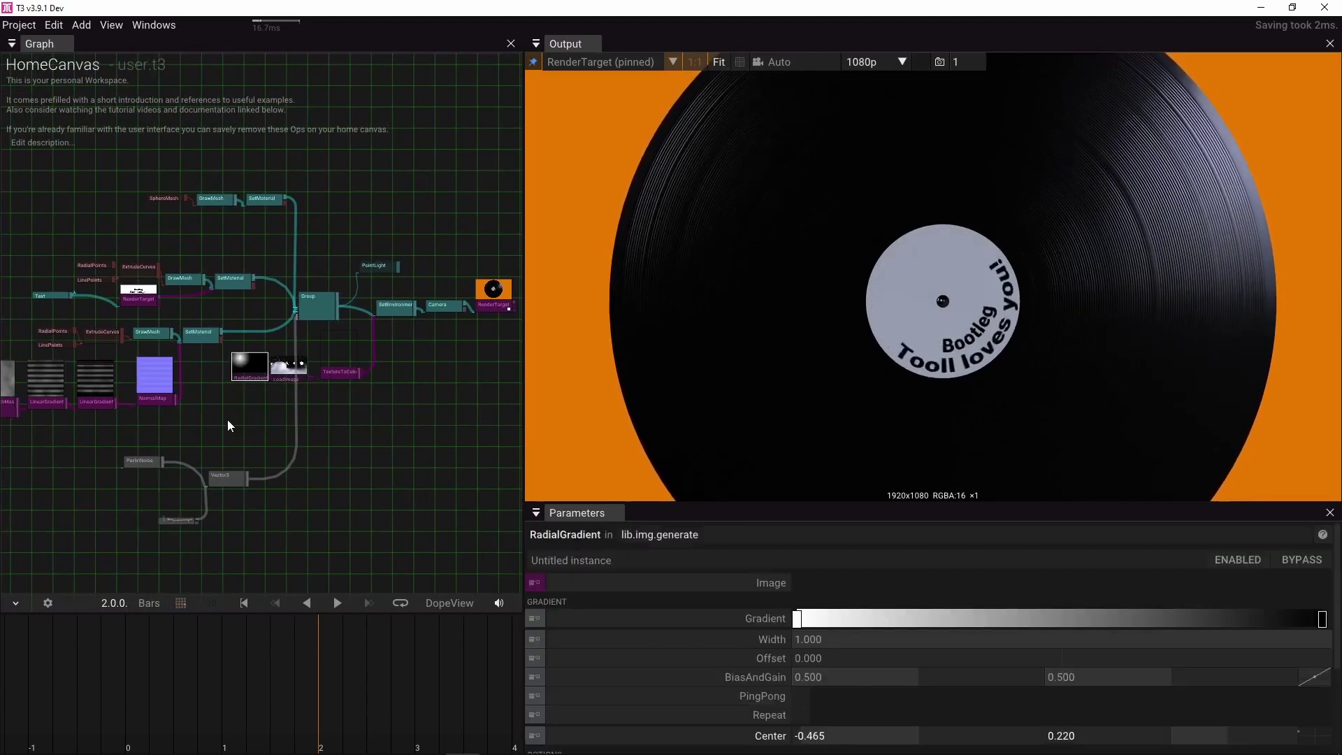
key("Delete")
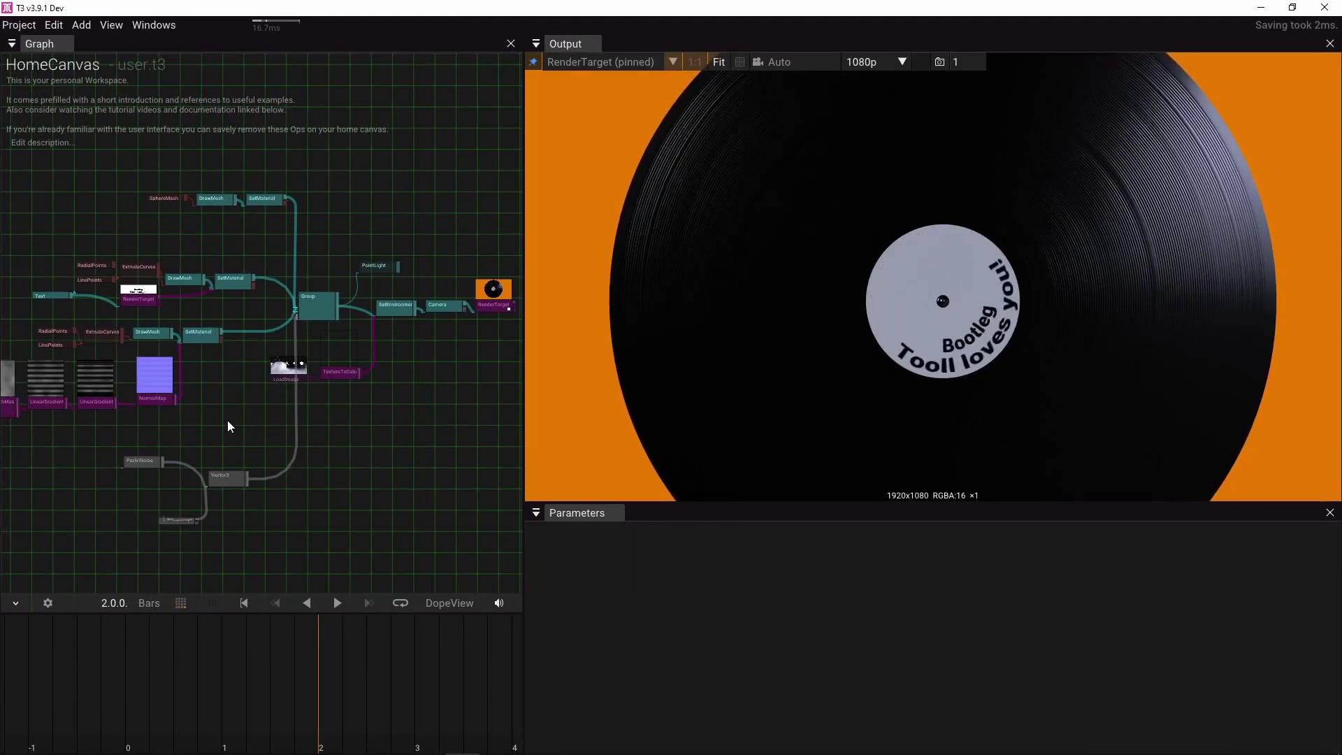
scroll(248, 396, "up", 3)
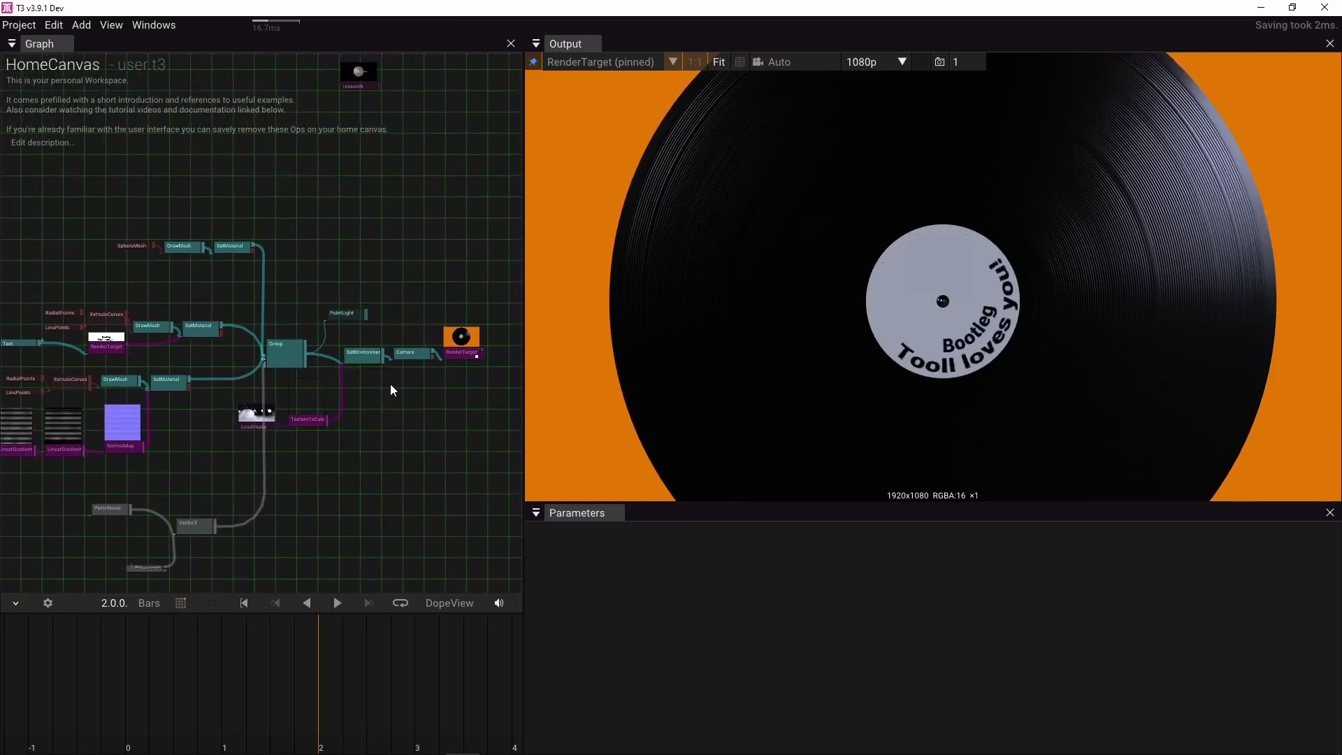
scroll(391, 384, "down", 5)
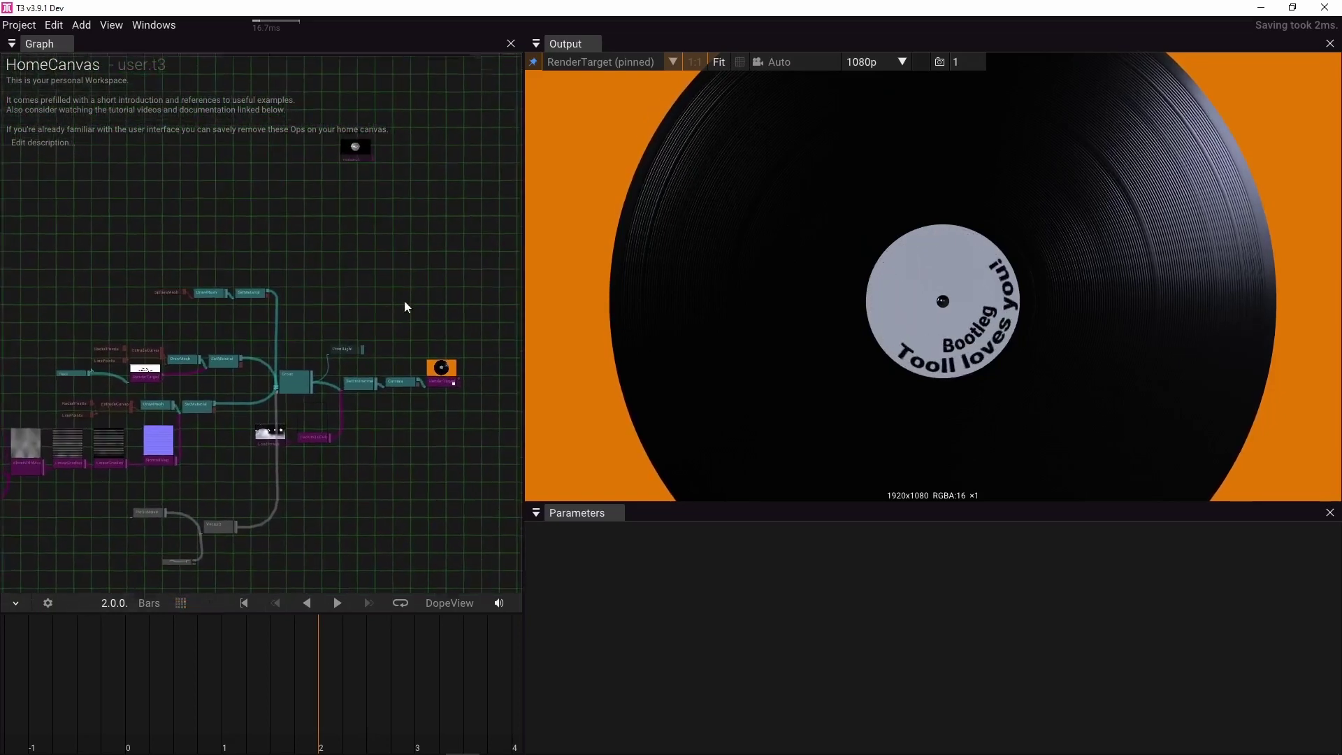
left_click_drag(455, 252, 204, 241)
left_click_drag(398, 231, 220, 243)
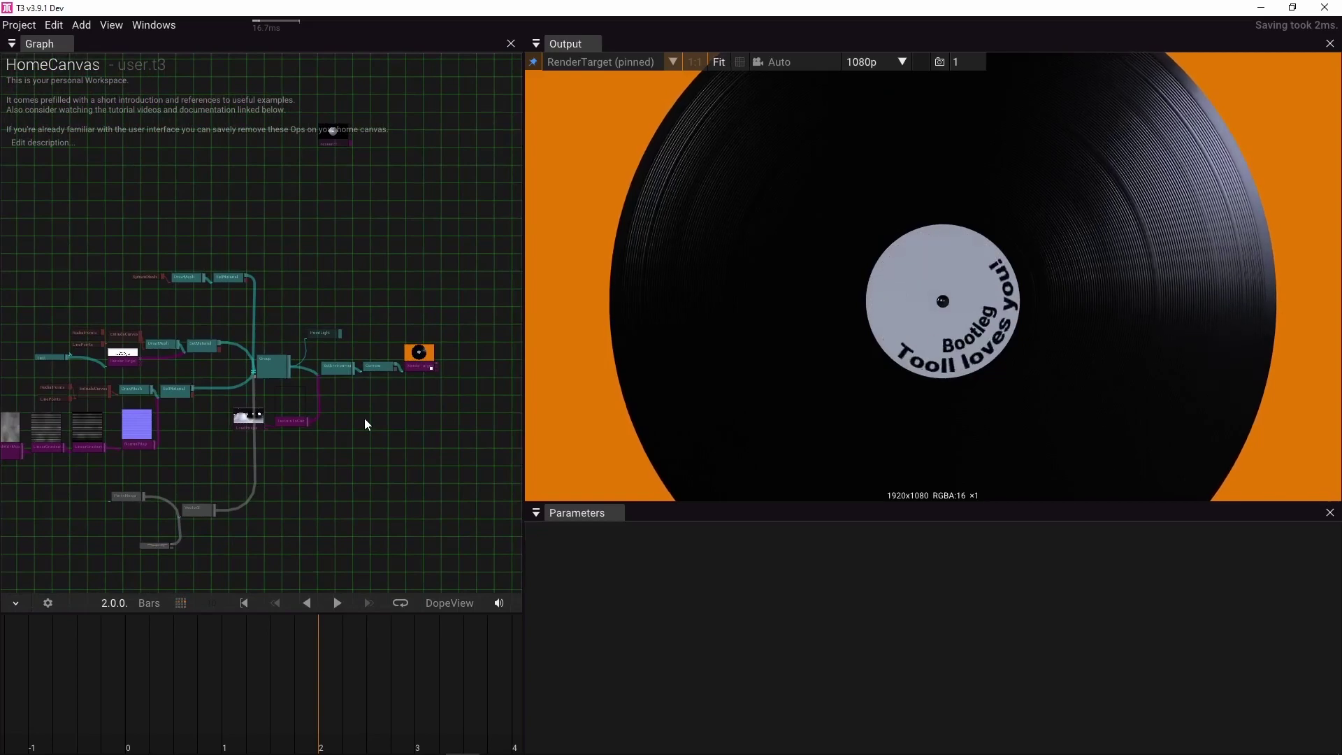
Open the video render settings and start exporting the animation from bar 0 to bar 4 as T3Vinyl-v01.mp4.
left_click(162, 31)
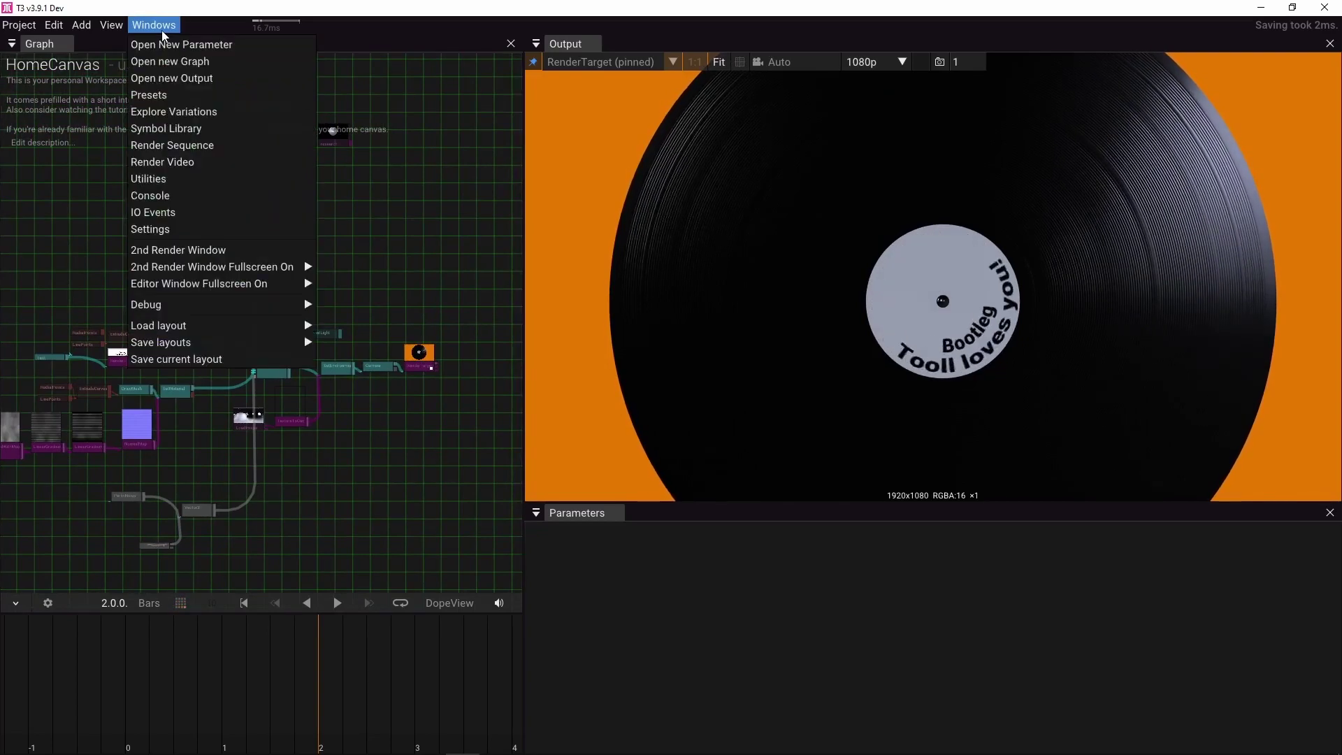
left_click(169, 165)
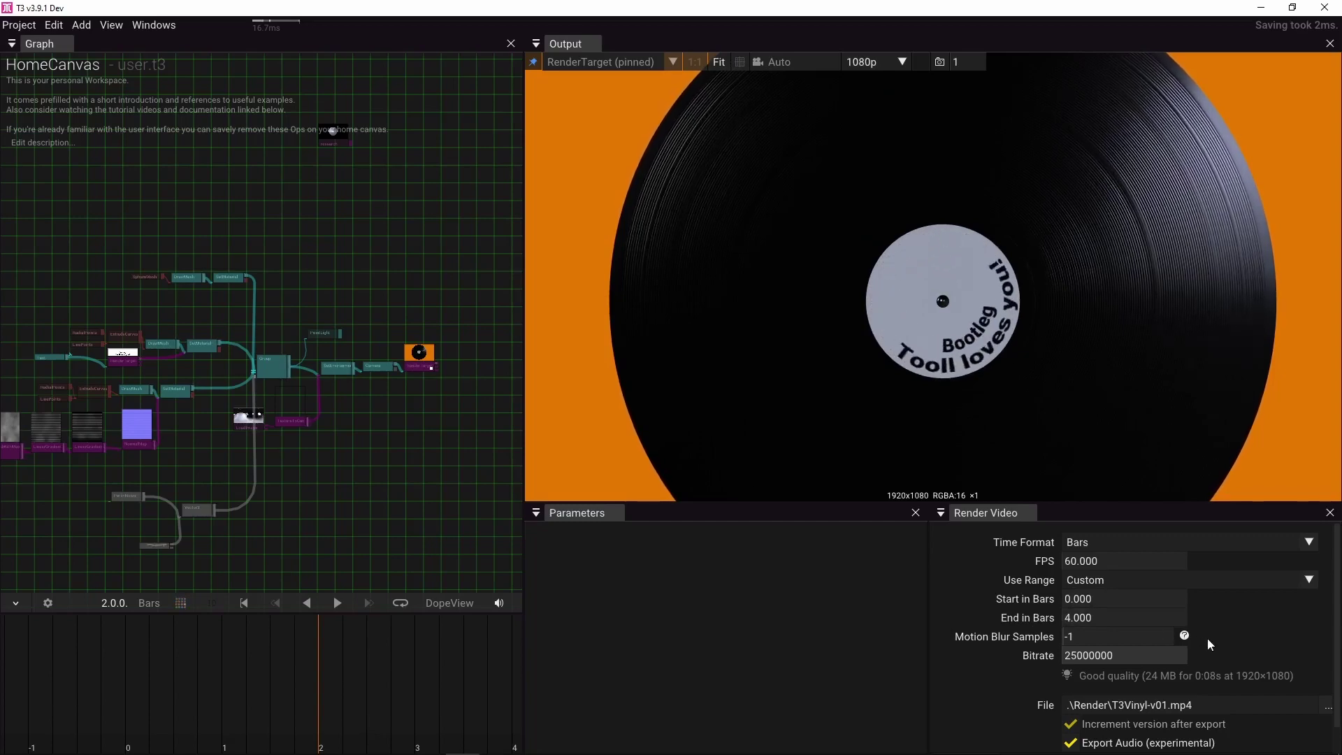
scroll(1207, 639, "down", 2)
left_click(950, 734)
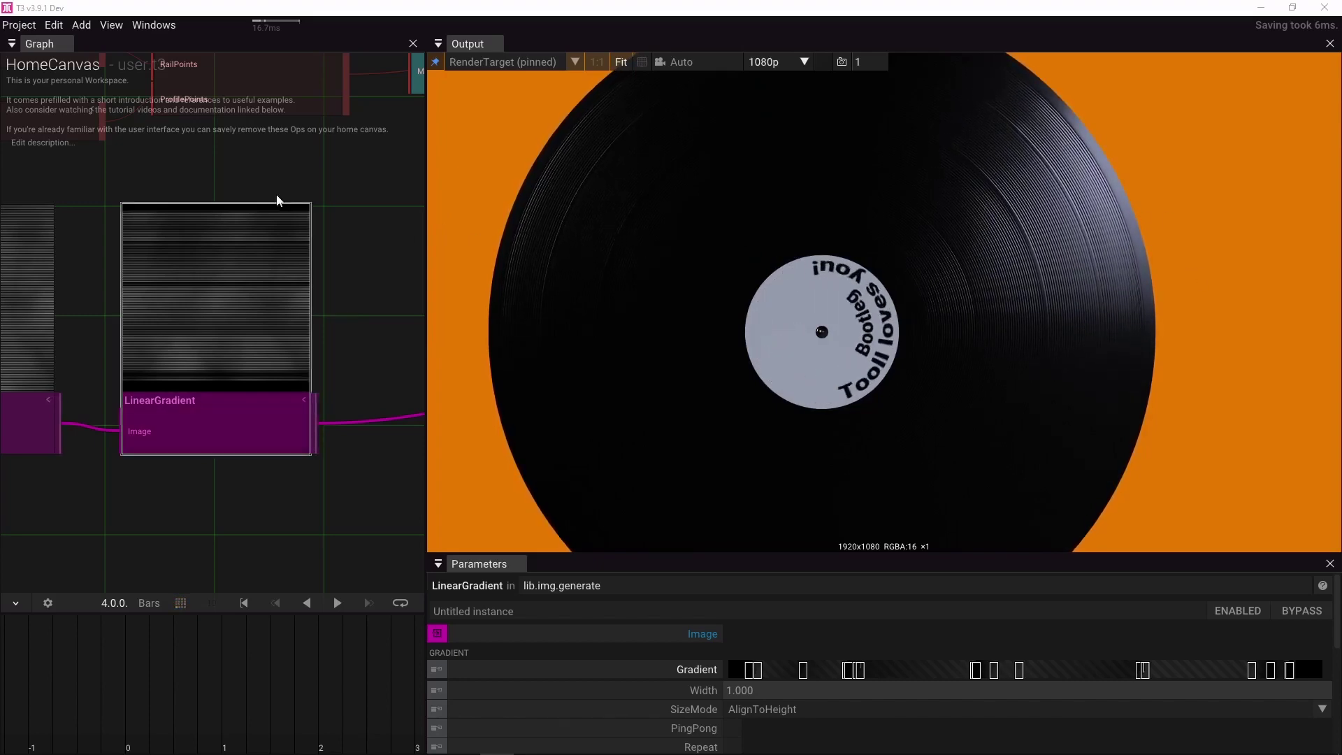
Examine the record label's part of the graph: its DrawMesh, SetMaterial and the RenderTarget holding the label text.
scroll(232, 304, "up", 5)
scroll(237, 429, "down", 3)
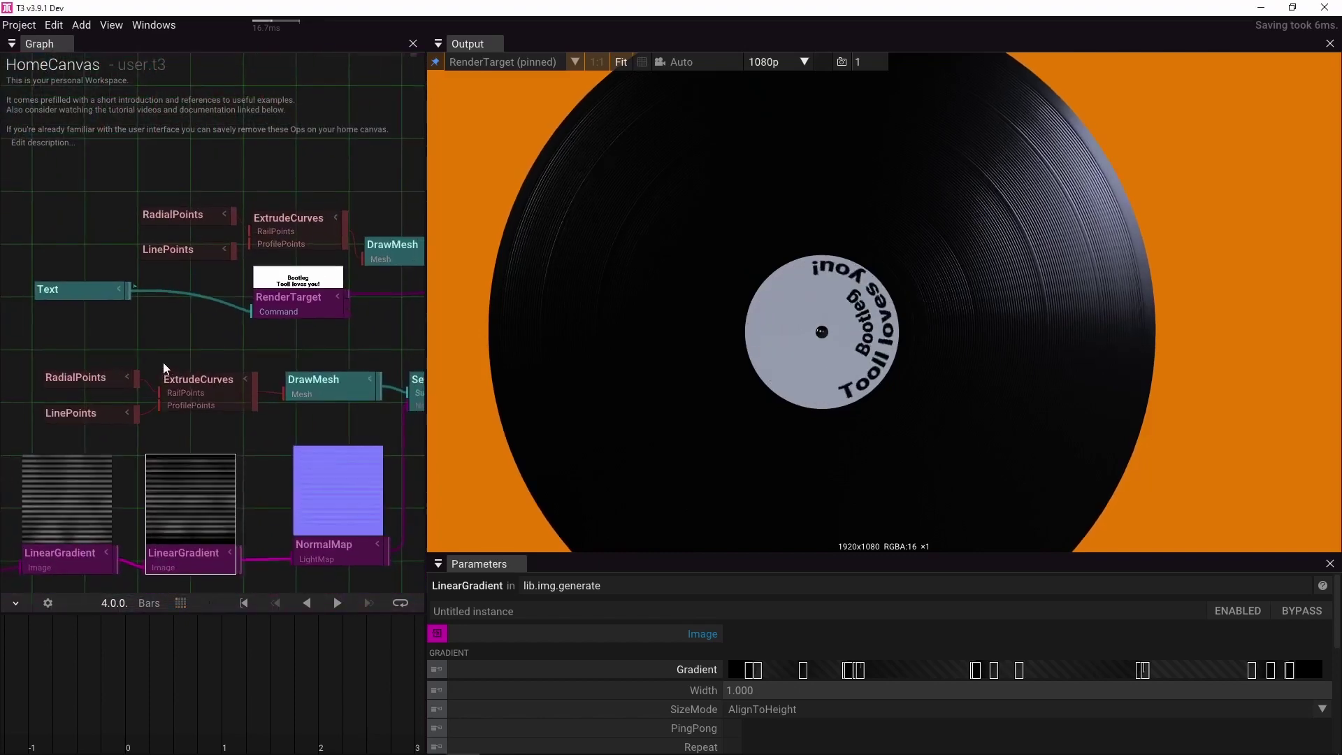
scroll(278, 360, "up", 4)
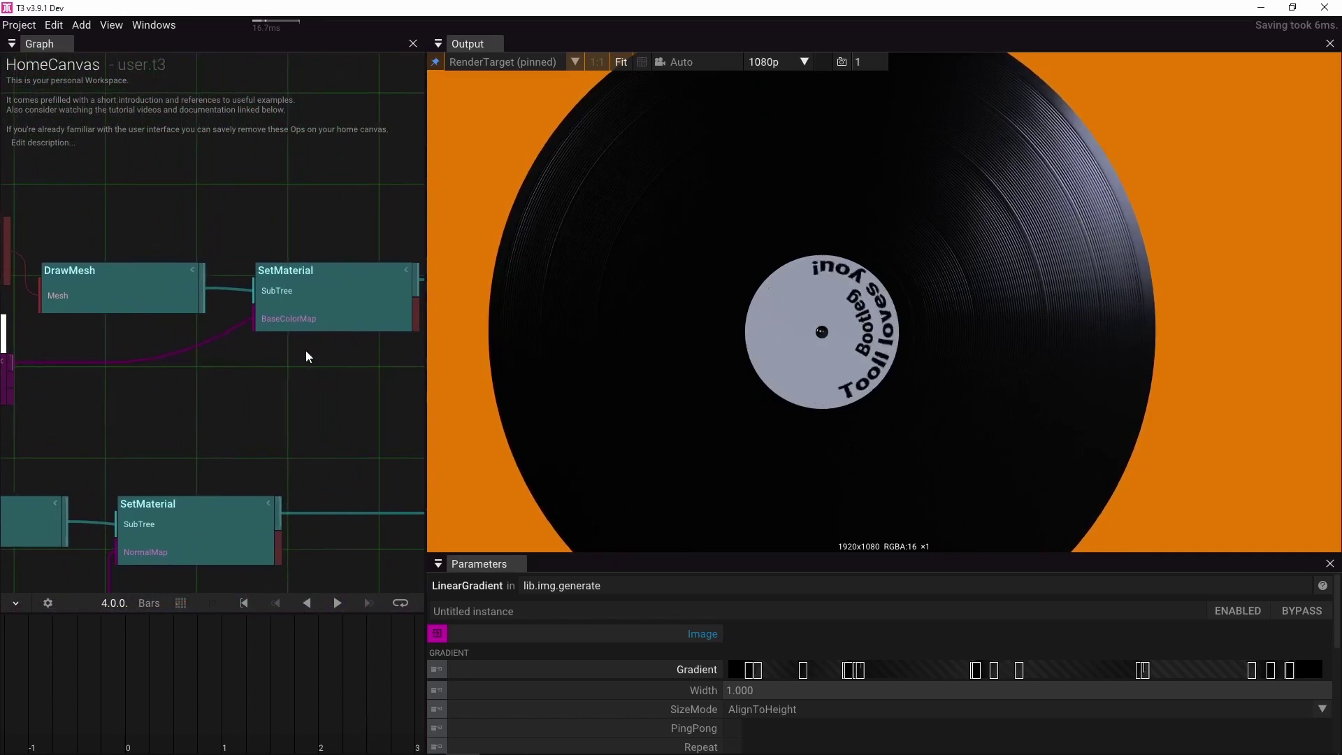
left_click(316, 323)
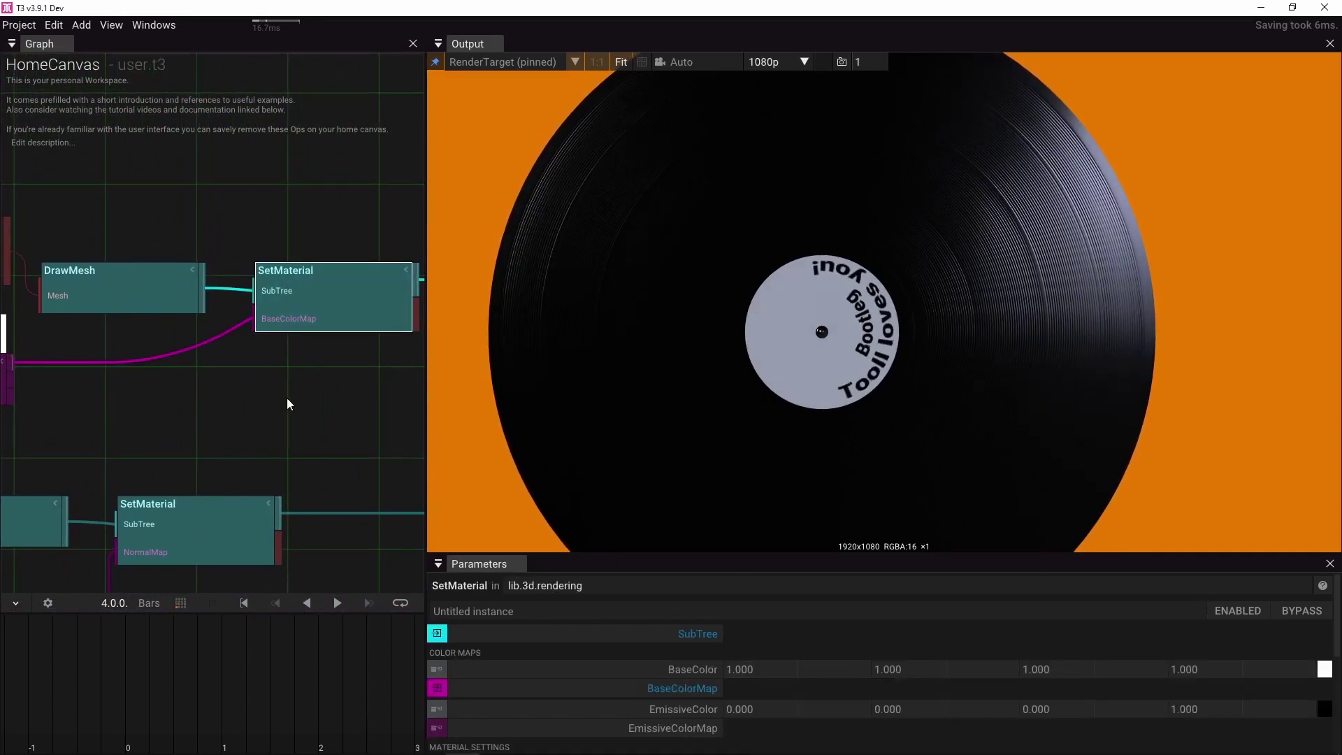
left_click(88, 286)
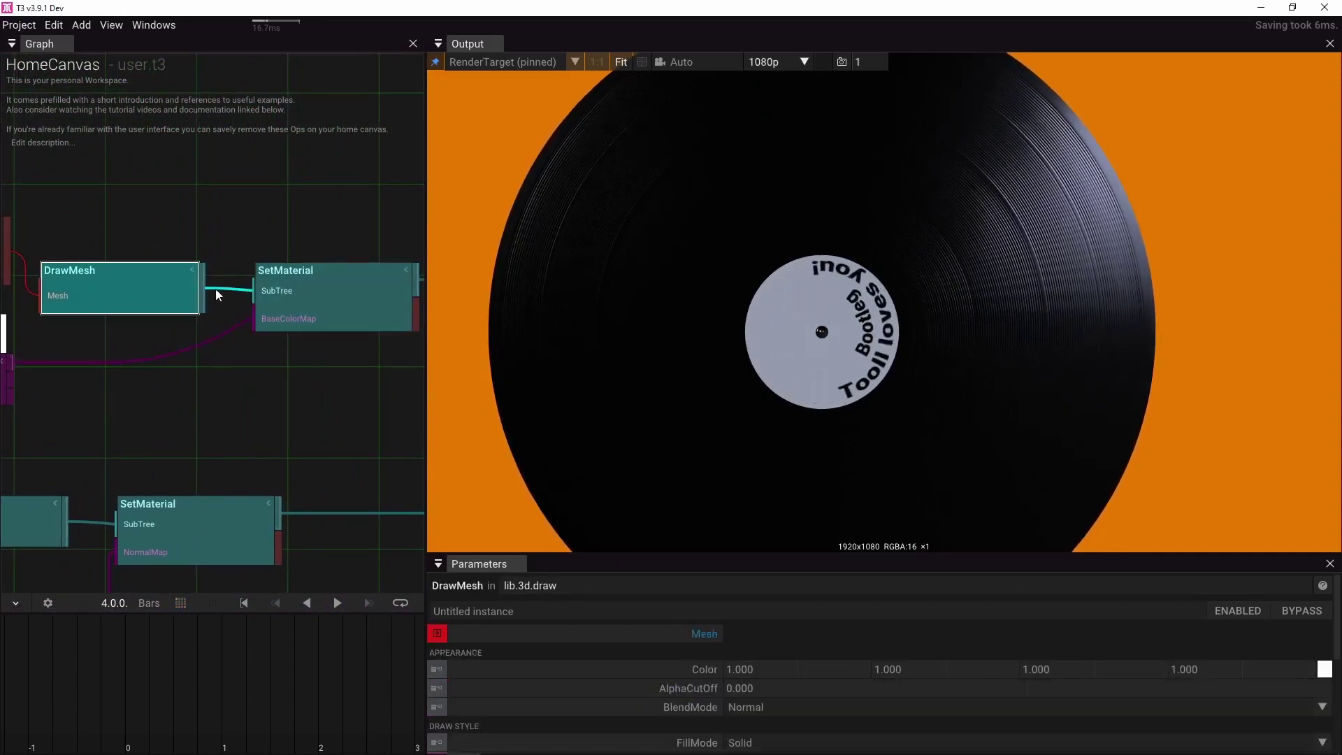
left_click(296, 291)
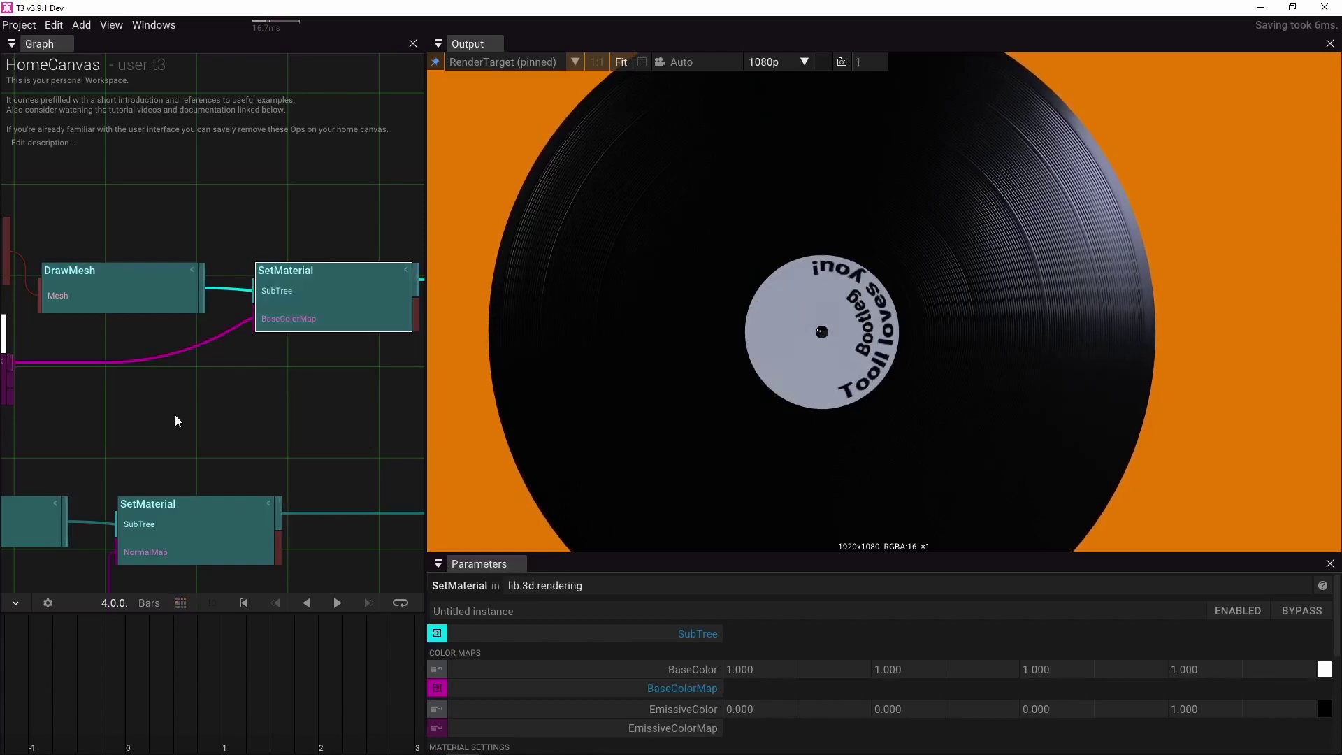
left_click(259, 370)
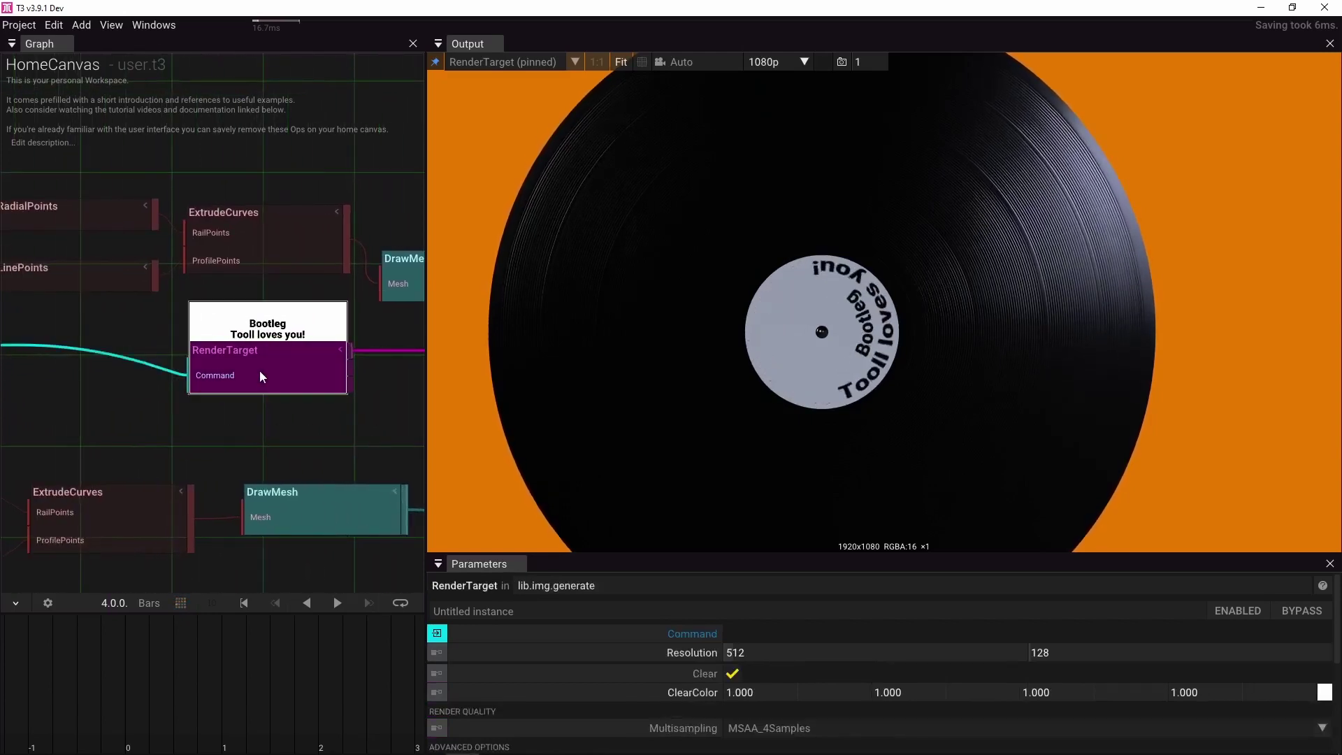
left_click_drag(128, 429, 10, 423)
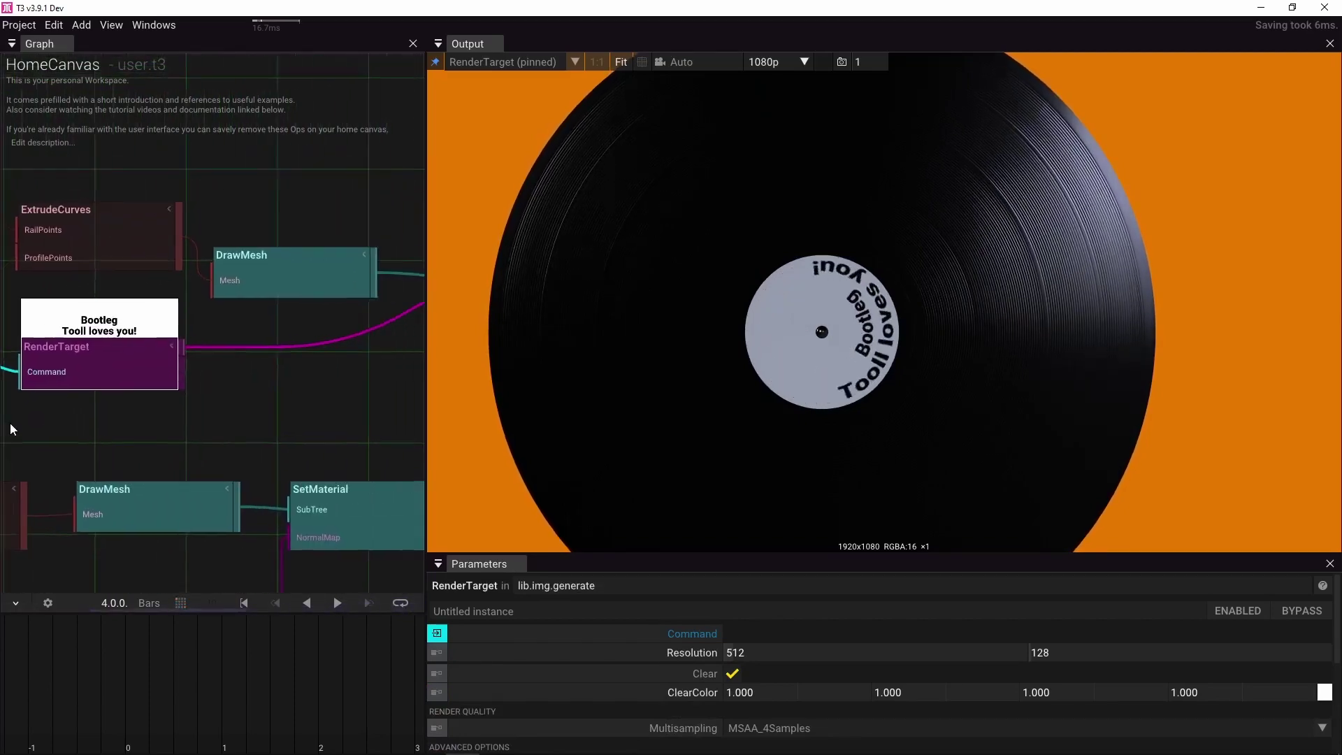
left_click_drag(384, 406, 17, 343)
Add a ToneMapping operator to the output of the final RenderTarget.
scroll(261, 309, "down", 2)
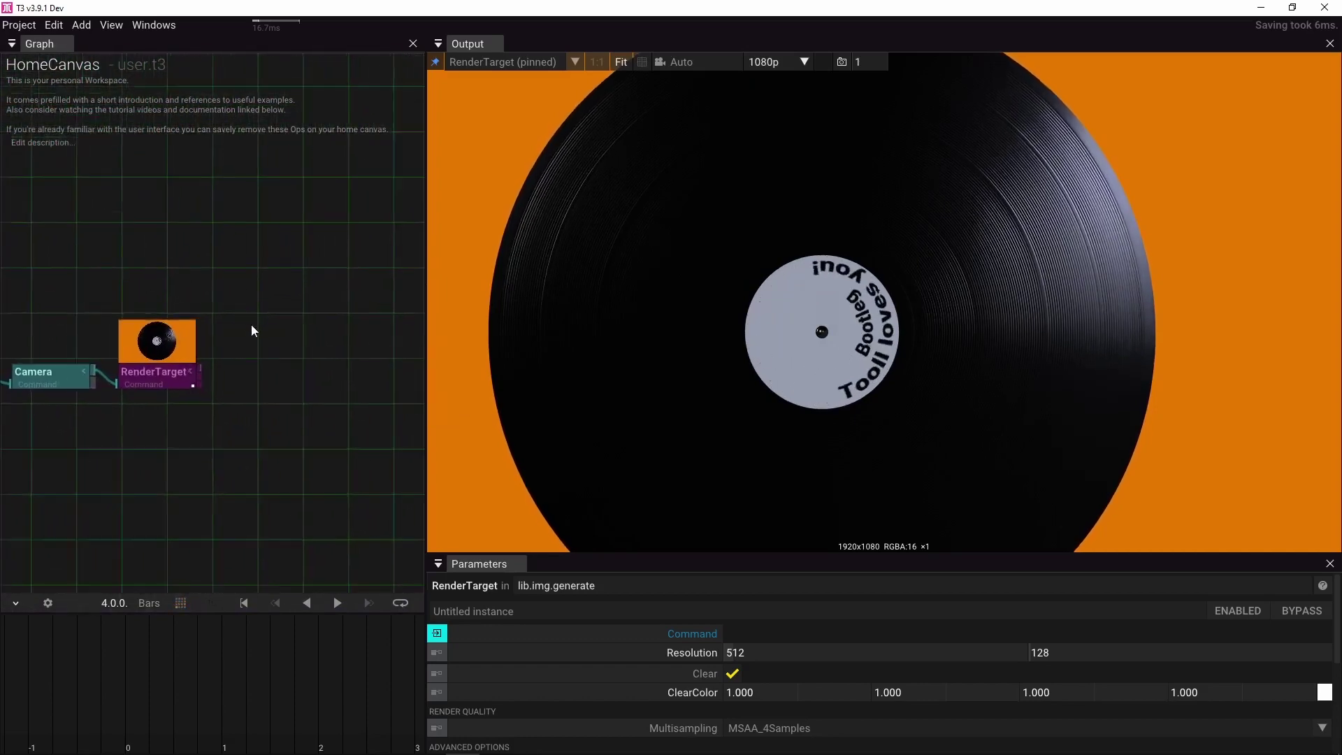
scroll(241, 323, "up", 3)
left_click(167, 396)
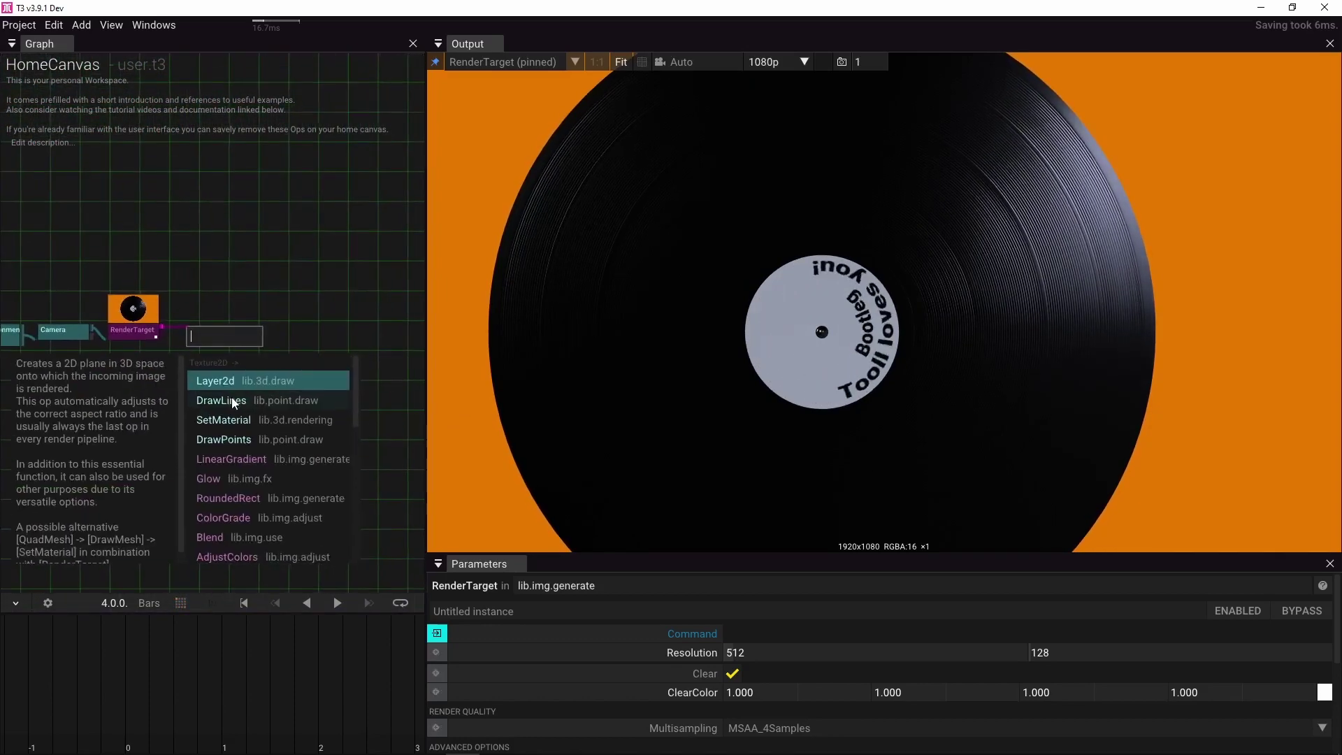
type("t")
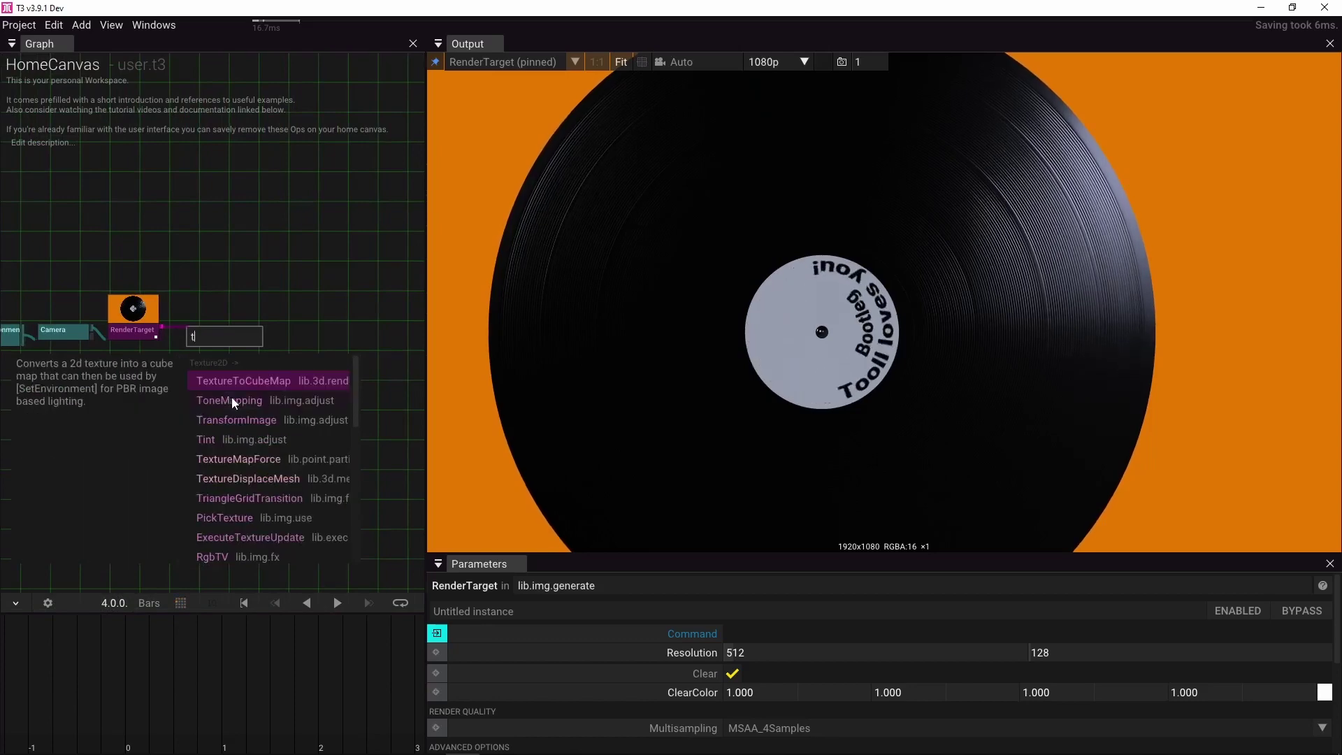
left_click(232, 400)
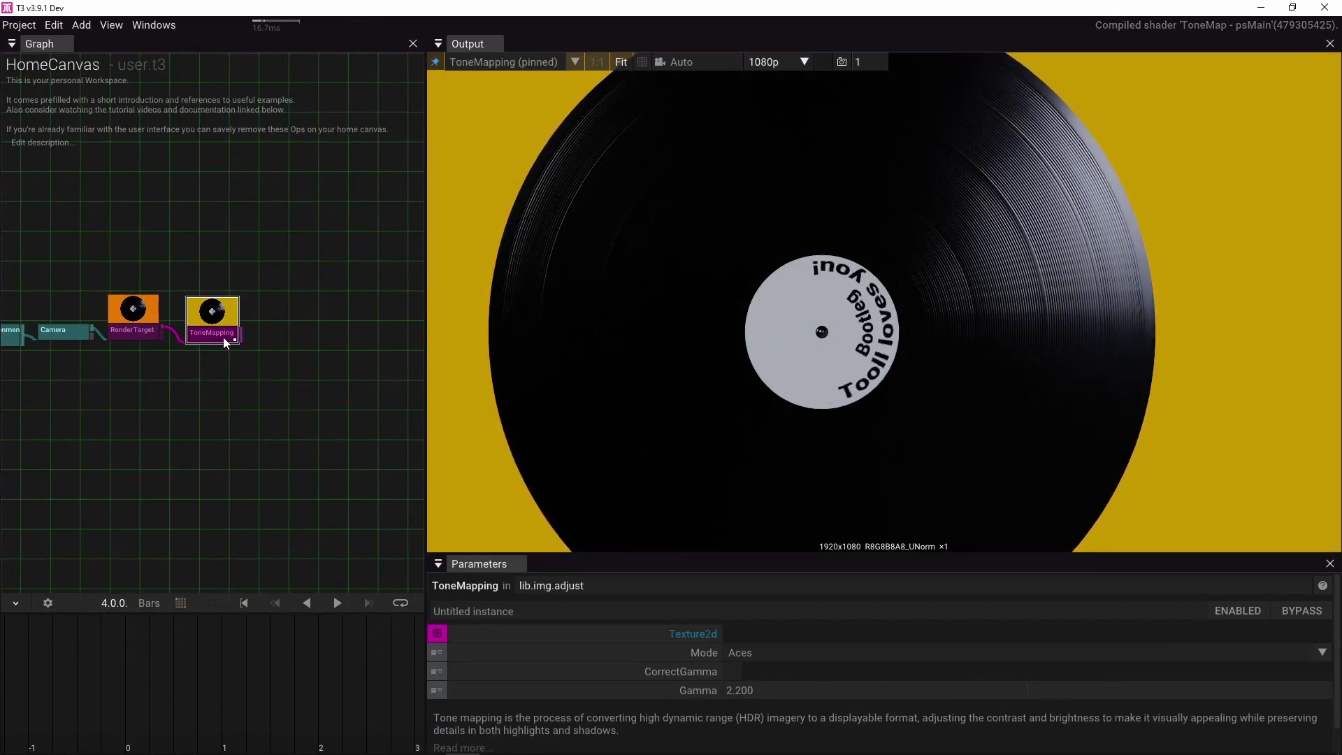
Try ToneMapping's Reinhard, Filmic and Uncharted2 modes in turn, and finally set its Mode to None.
left_click(824, 654)
left_click(776, 683)
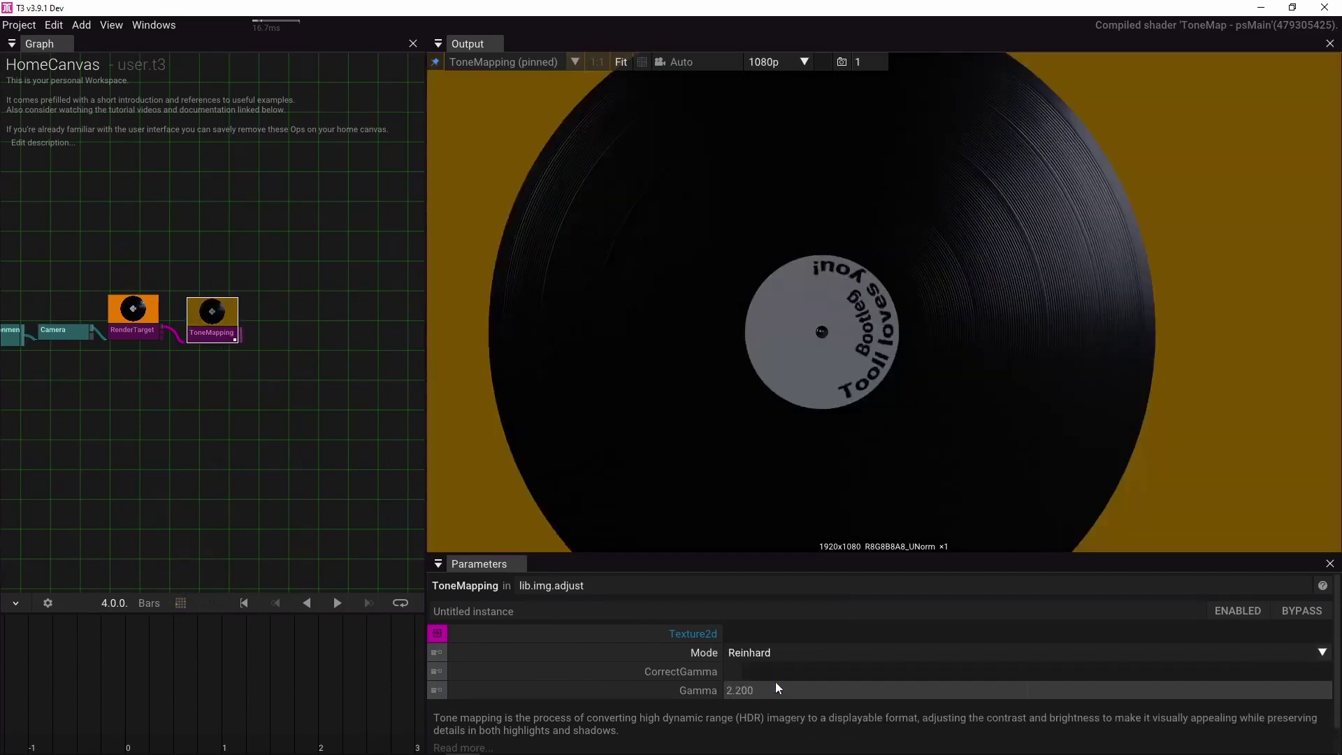
left_click(782, 654)
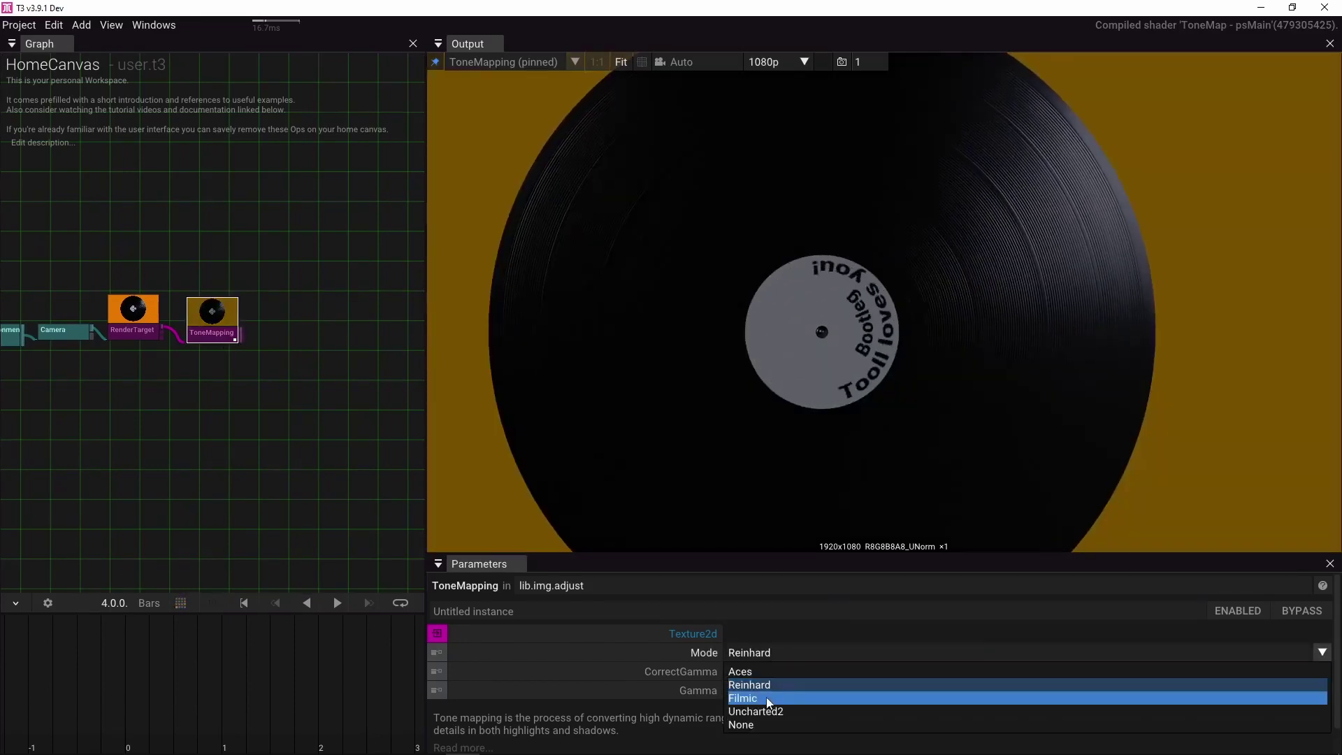
left_click(766, 698)
left_click(780, 654)
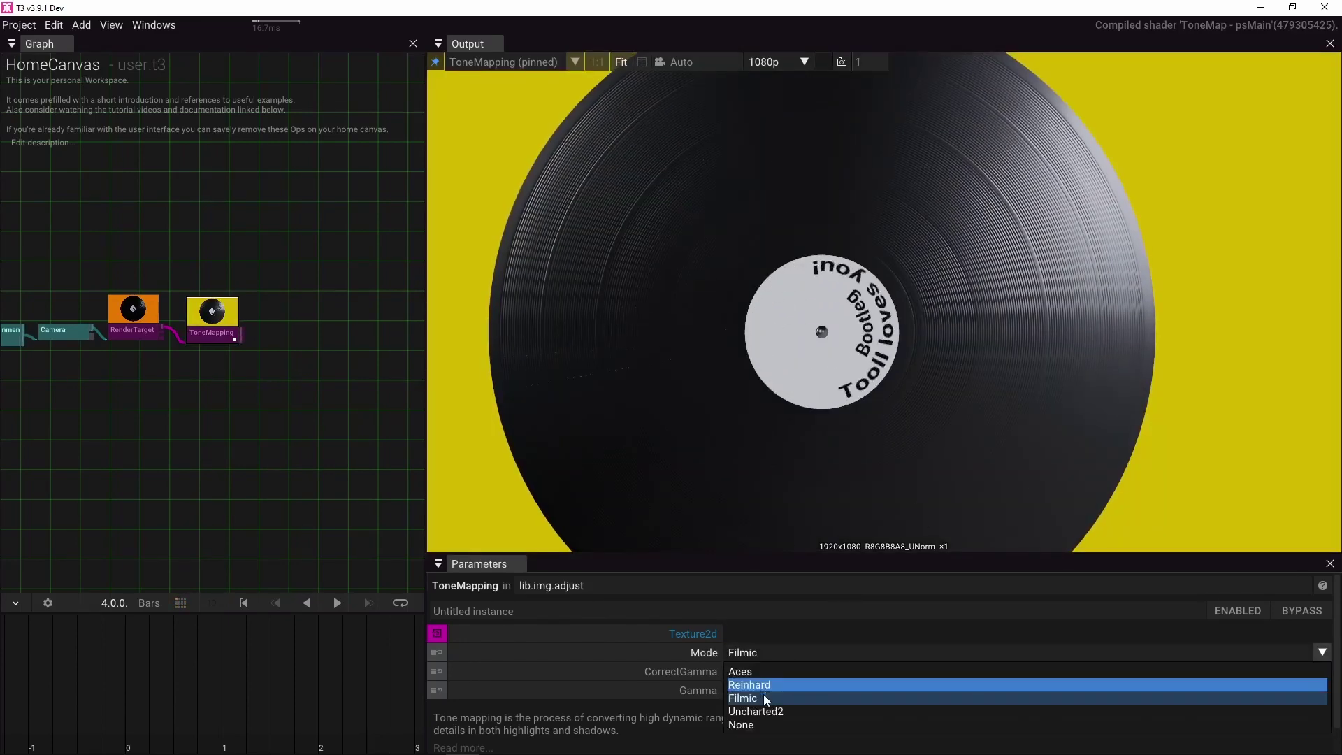
left_click(761, 711)
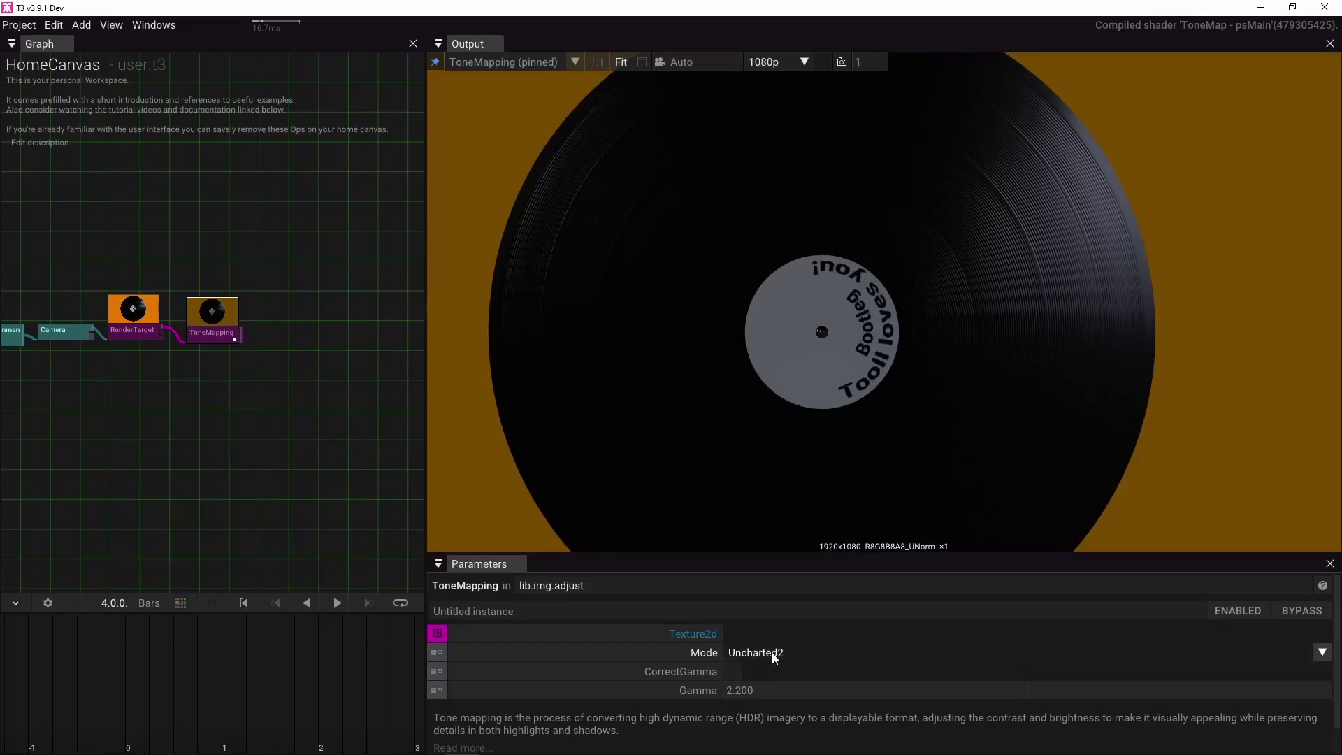
left_click(774, 654)
left_click(756, 726)
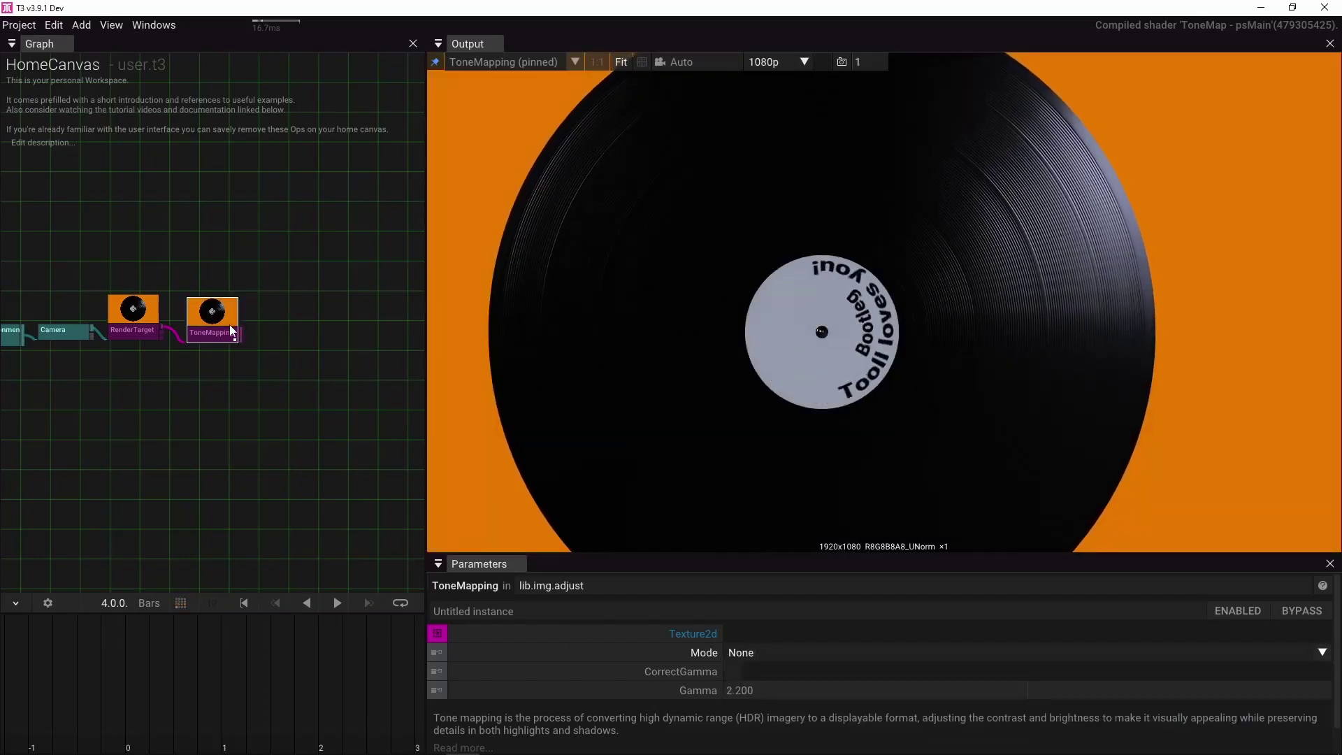
Move ToneMapping aside, connect a new ImageLevels operator to the final RenderTarget and set its vertical Center to -0.040.
left_click_drag(214, 327, 226, 261)
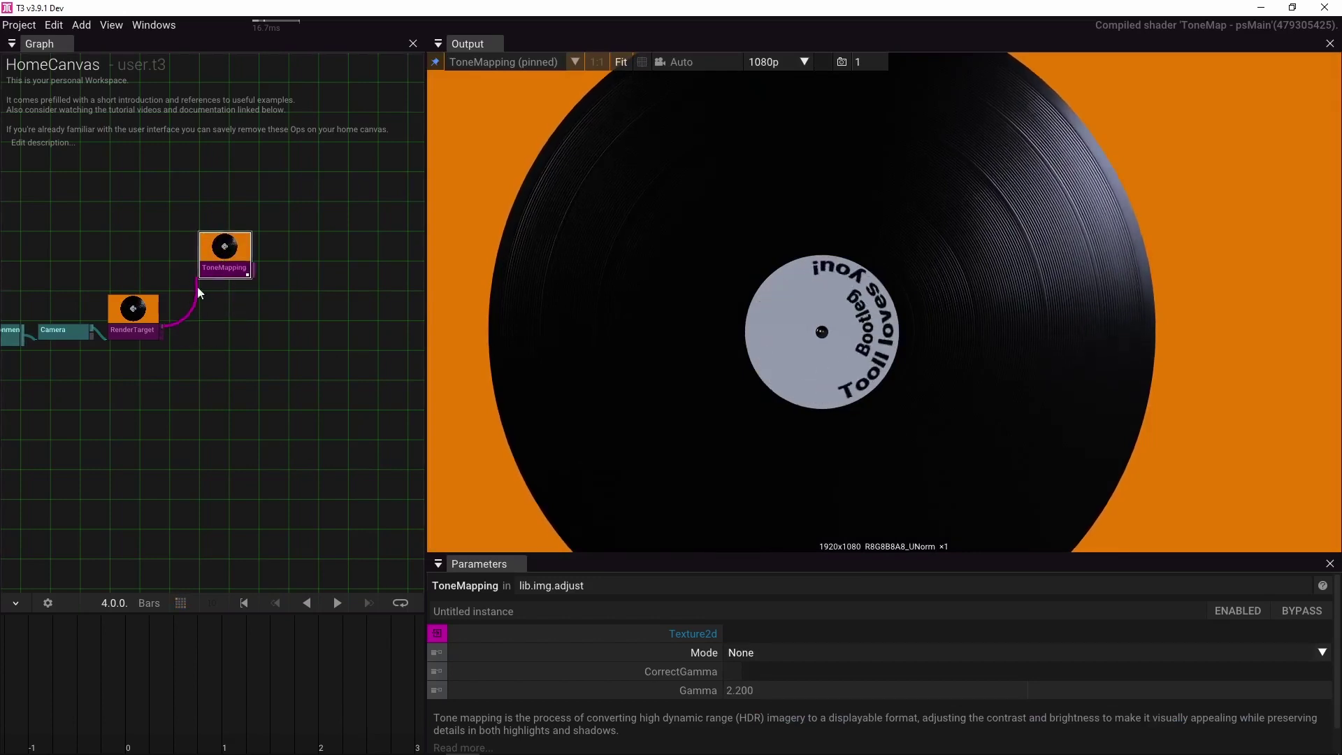
left_click_drag(163, 335, 238, 349)
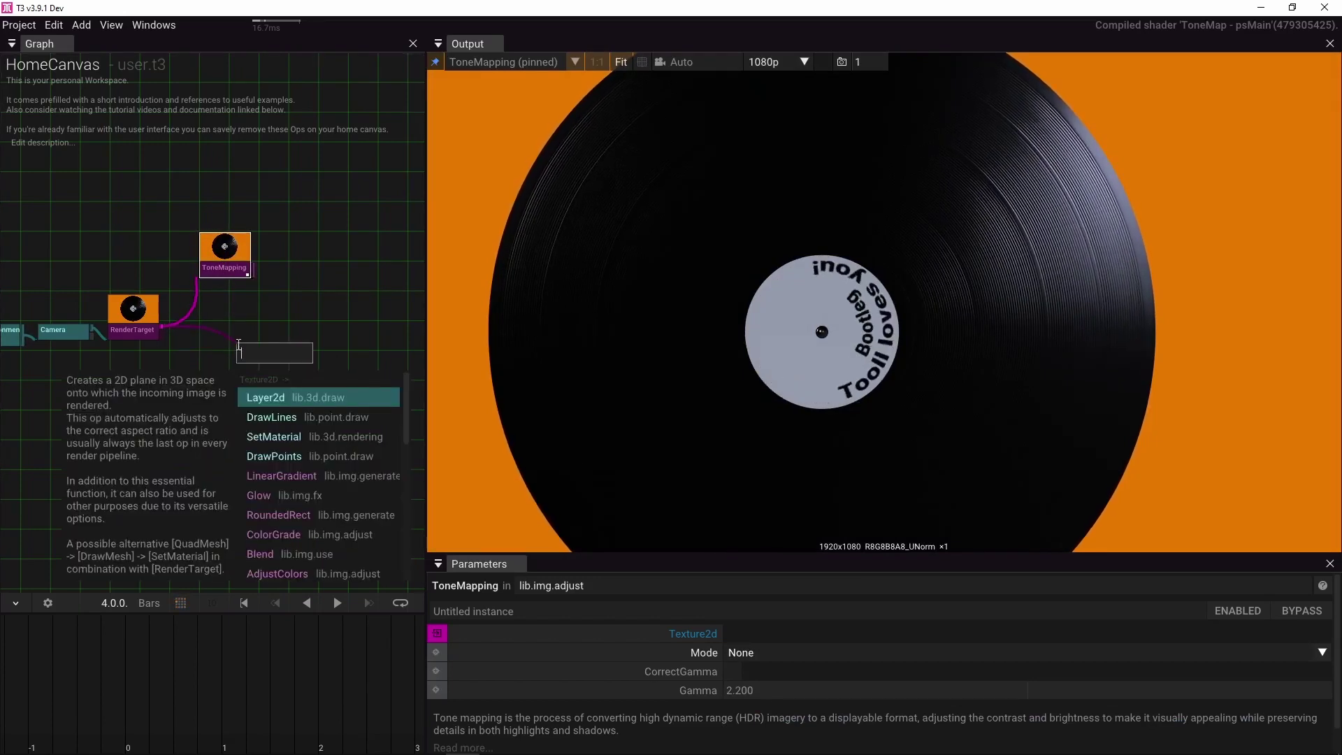
type("level")
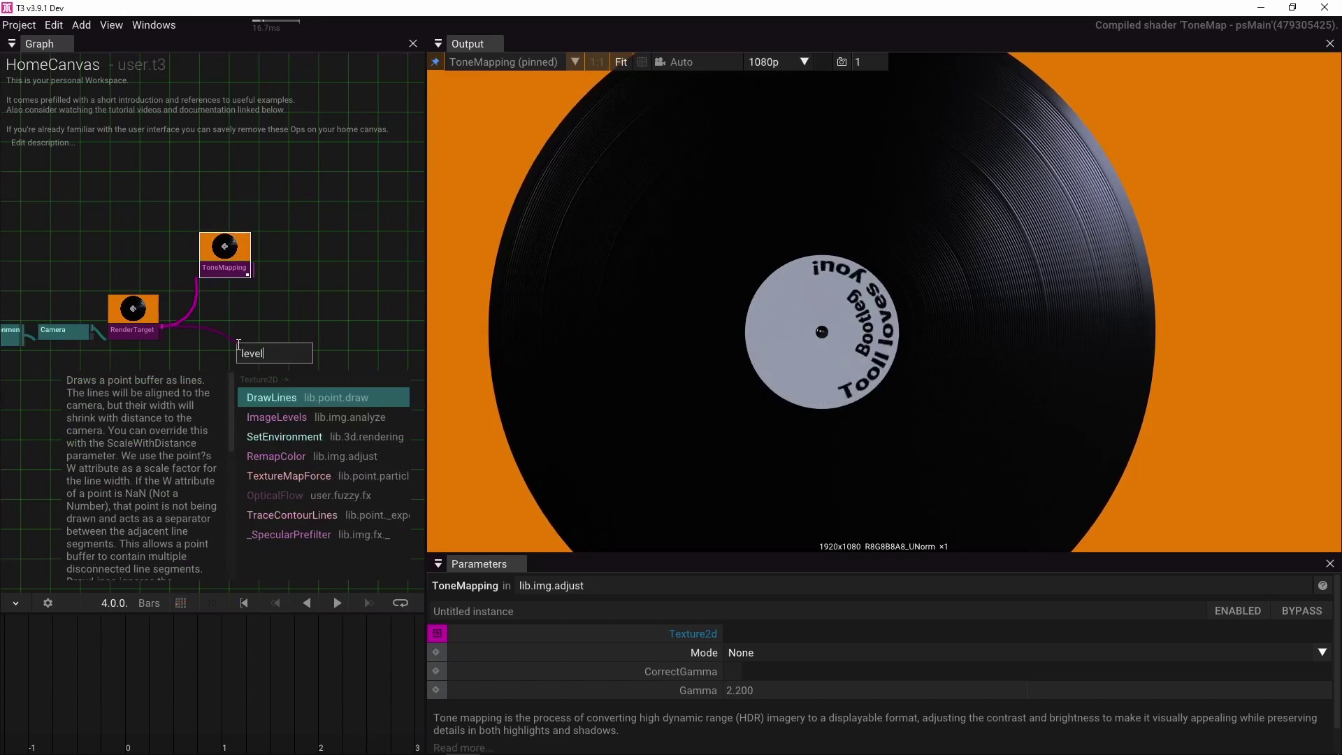
left_click(278, 418)
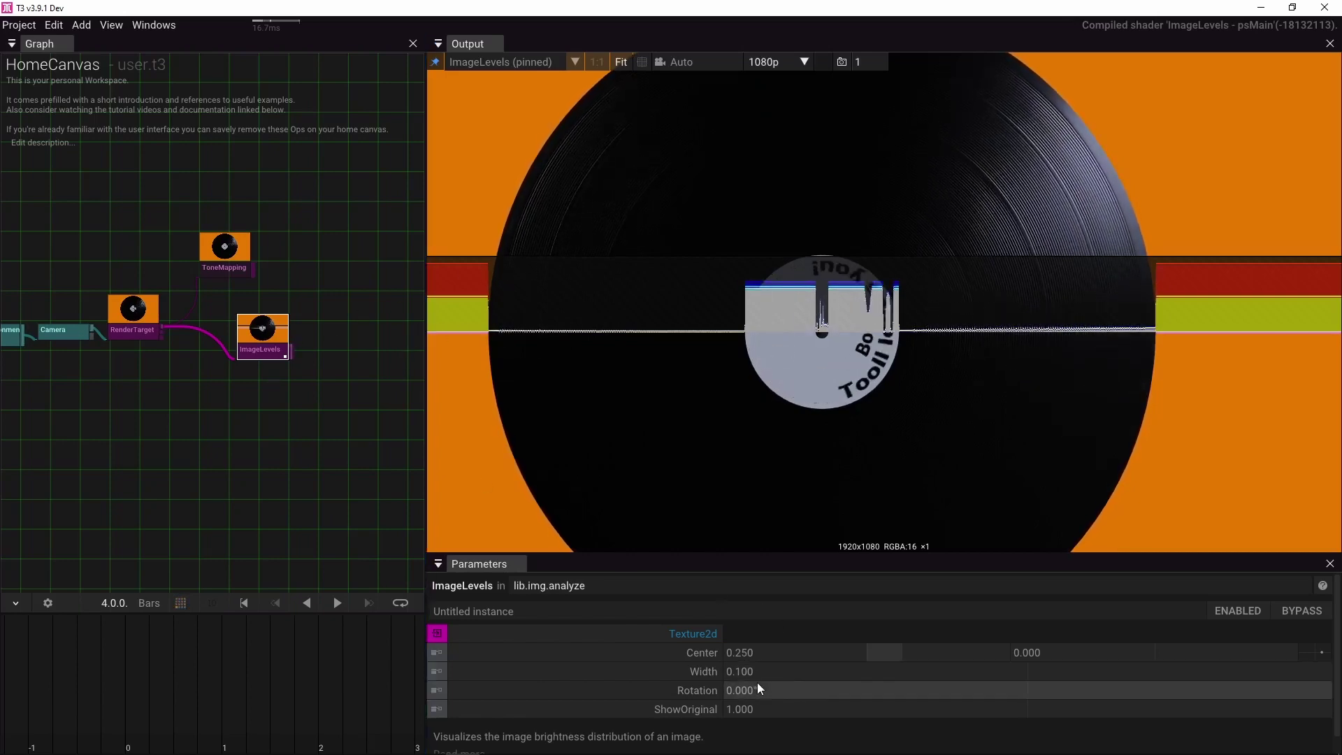
left_click_drag(1029, 655, 1066, 587)
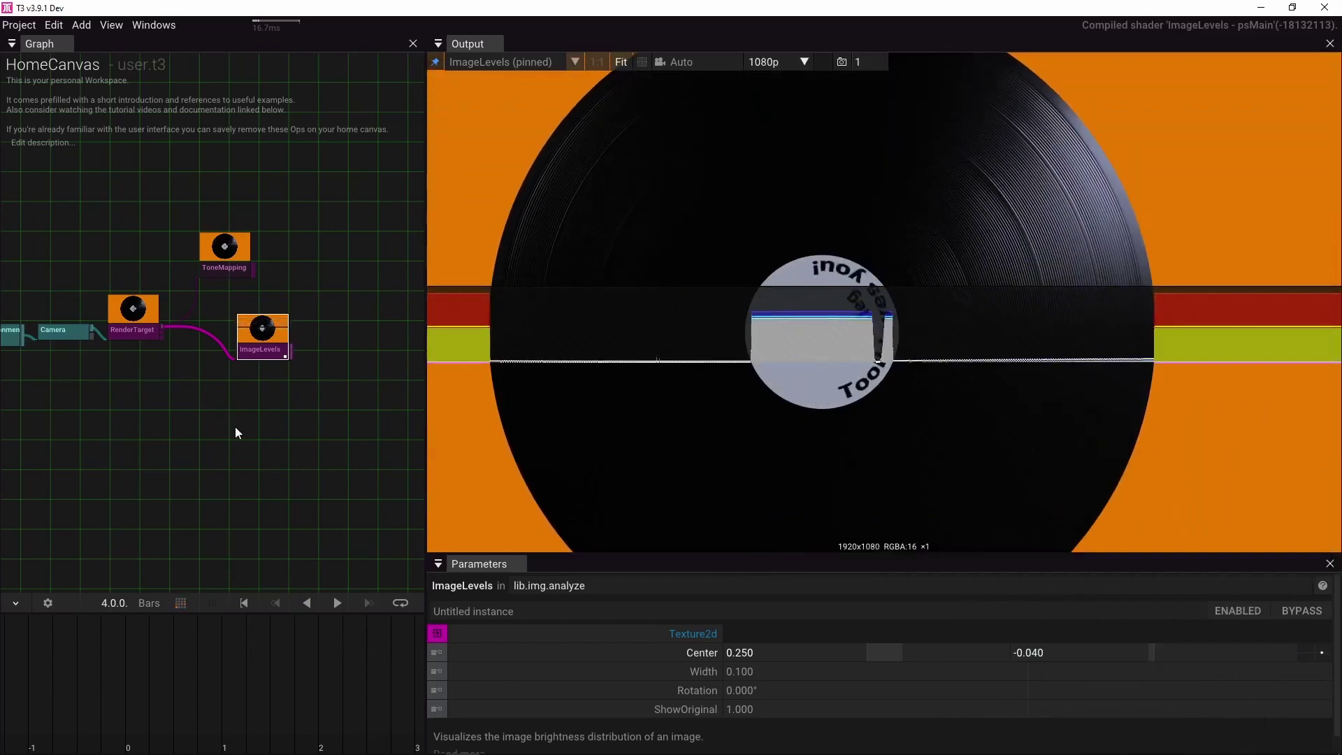
Delete the ToneMapping and ImageLevels operators and show the final RenderTarget in the output.
left_click_drag(293, 399, 216, 258)
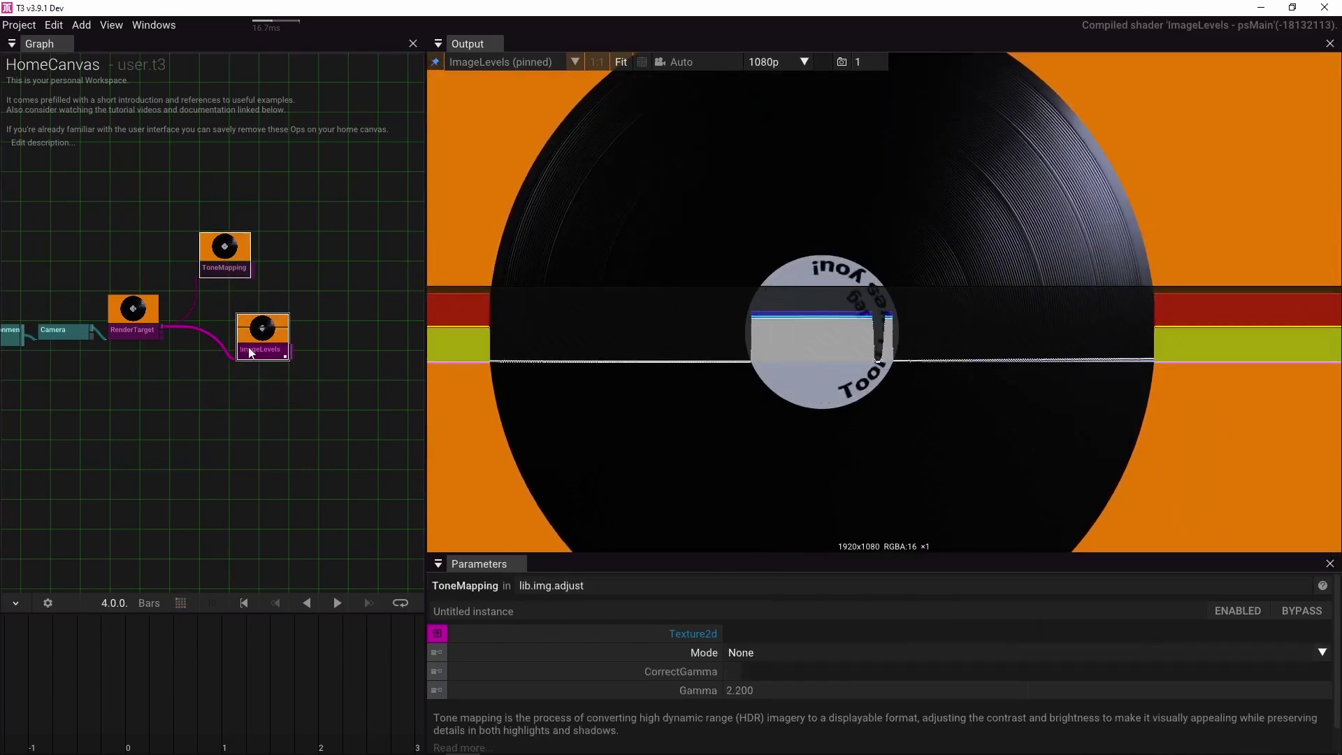
key("Delete")
left_click(132, 318)
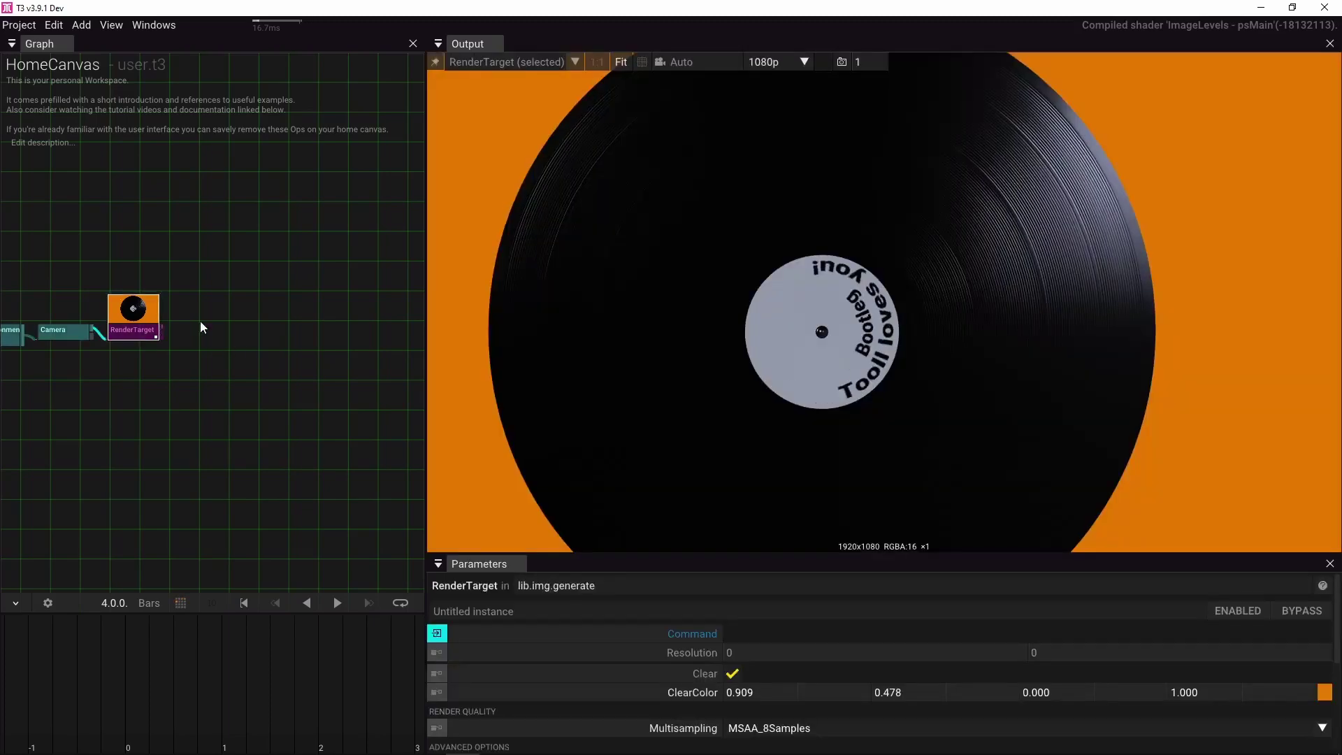
Preview SetEnvironment's output, and pin the final RenderTarget in the output again.
left_click_drag(132, 388, 363, 397)
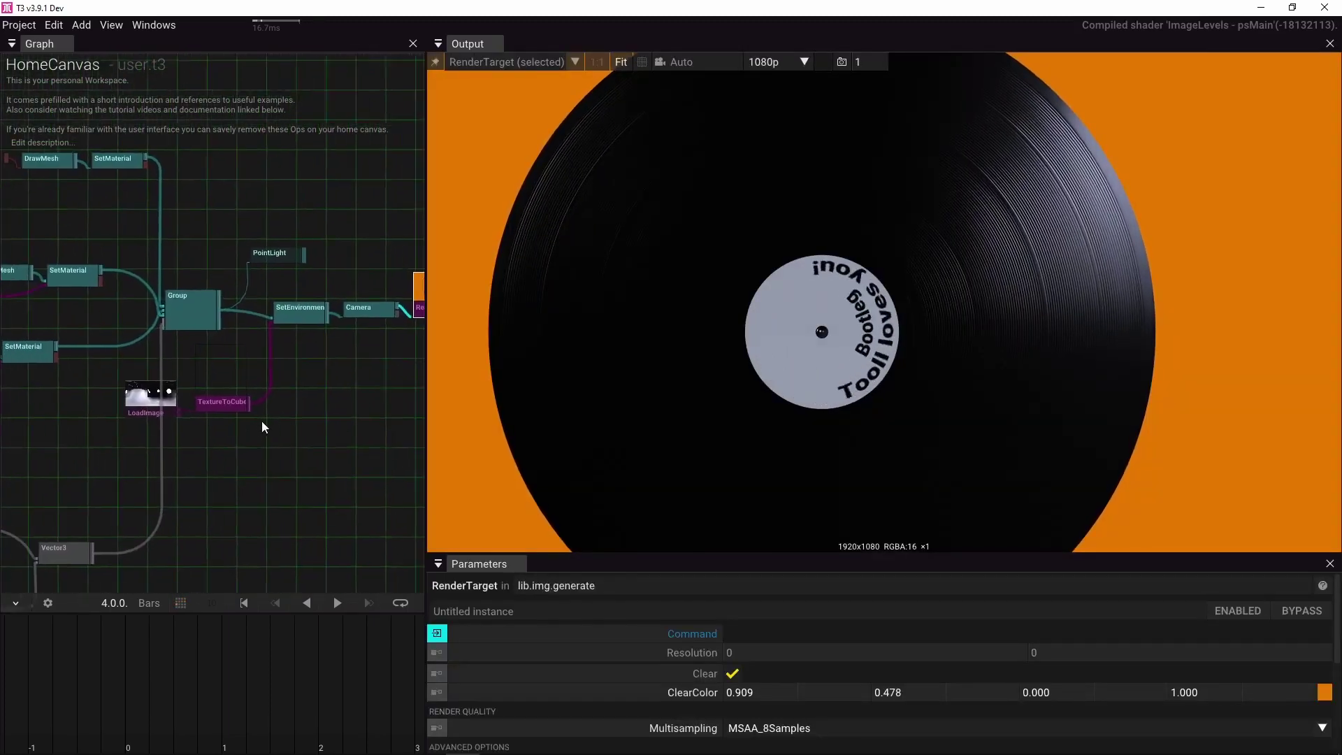
left_click(312, 325)
left_click(329, 308)
left_click_drag(334, 300, 196, 295)
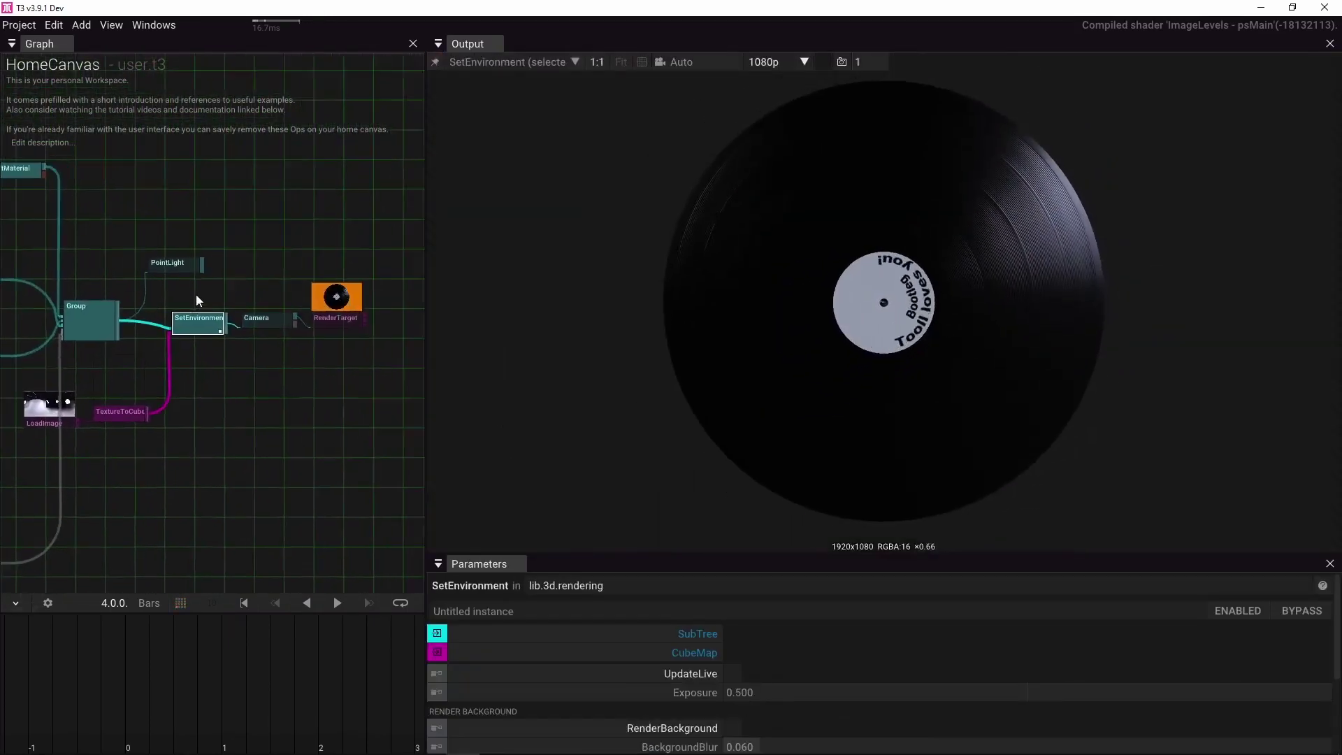
left_click(288, 313)
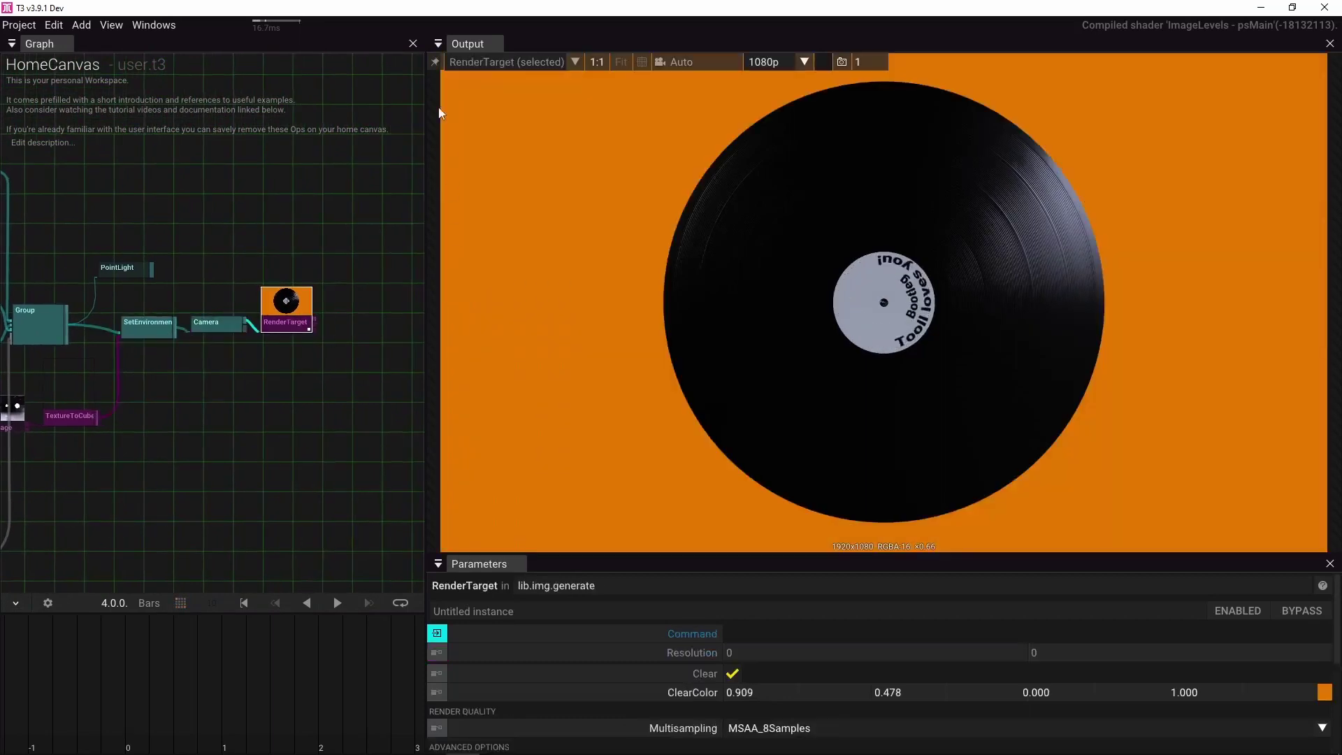
left_click_drag(186, 230, 270, 278)
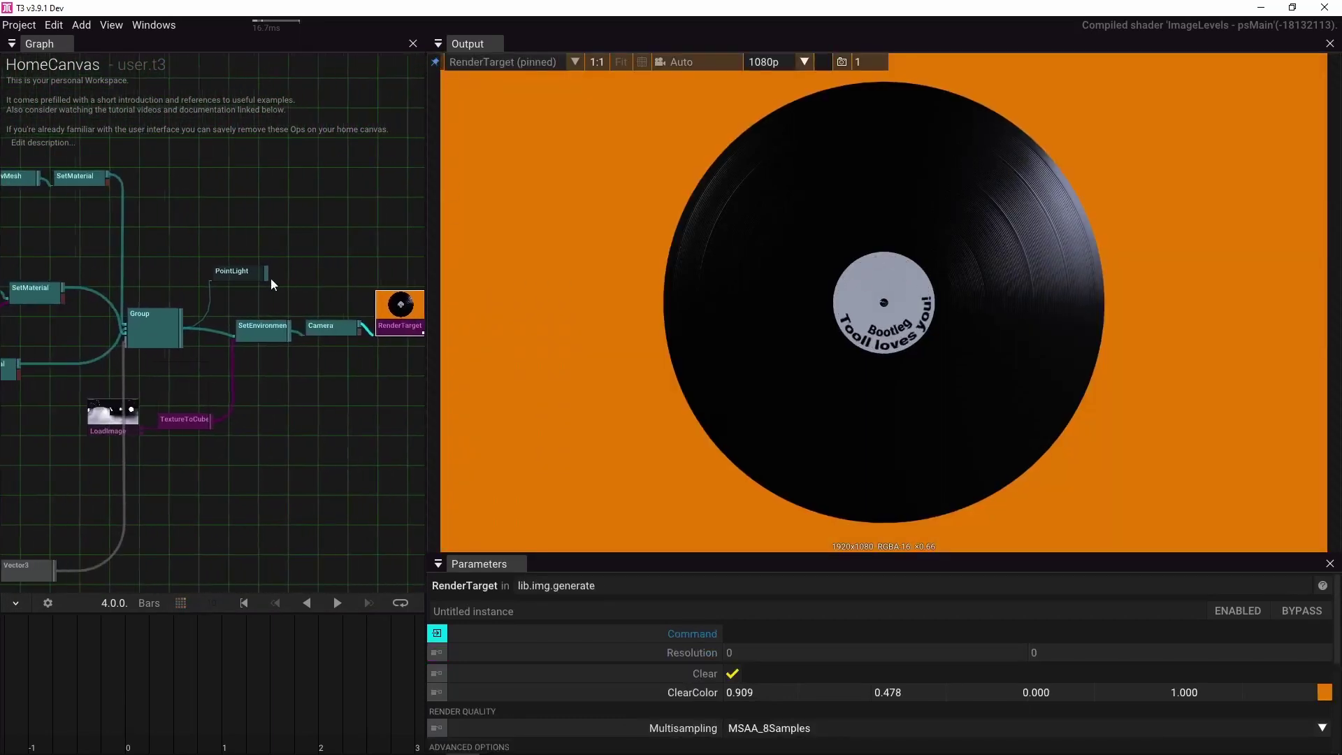
Enable UpdateLive on SetEnvironment and set TextureToCubeMap's Orientation to -0.060.
left_click(271, 337)
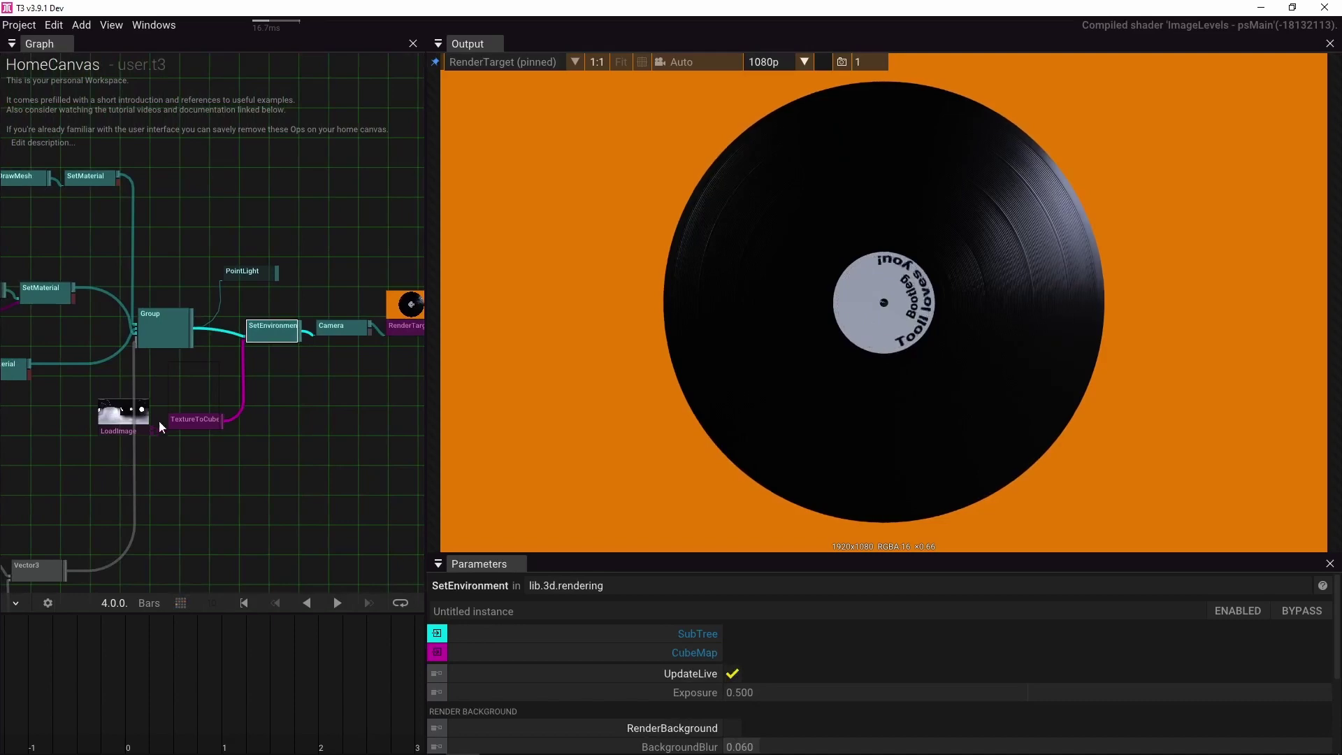
left_click(188, 418)
left_click_drag(771, 635, 676, 611)
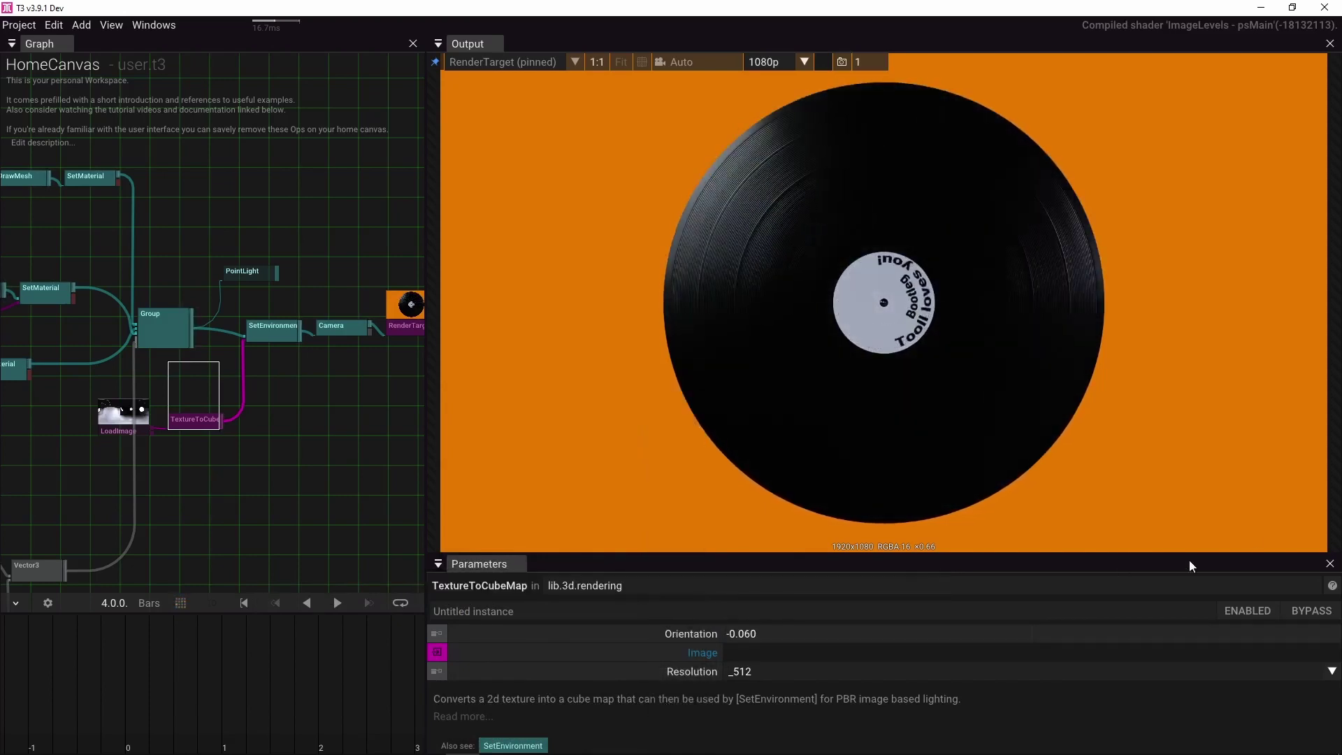
Examine the warehouse HDRI in LoadImage and the high-contrast version made from it by AdjustColors.
left_click_drag(240, 490, 303, 472)
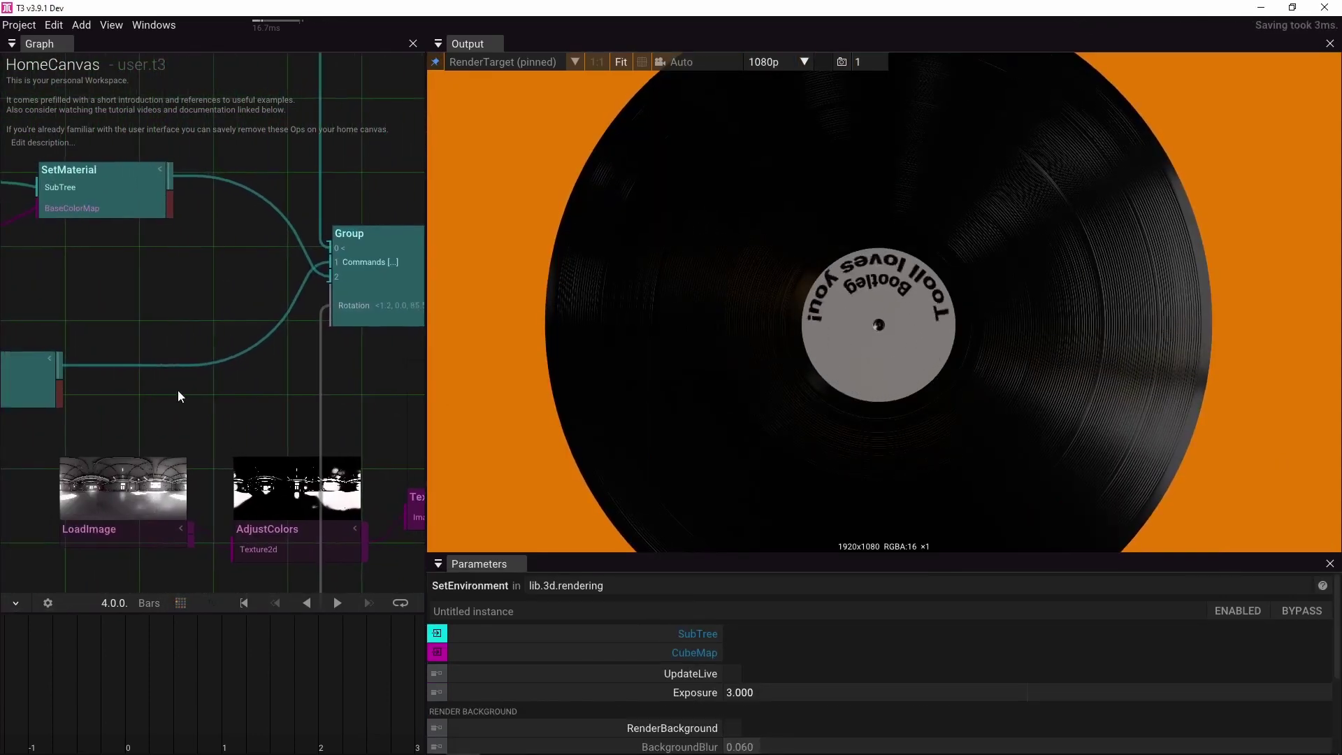
scroll(219, 485, "up", 5)
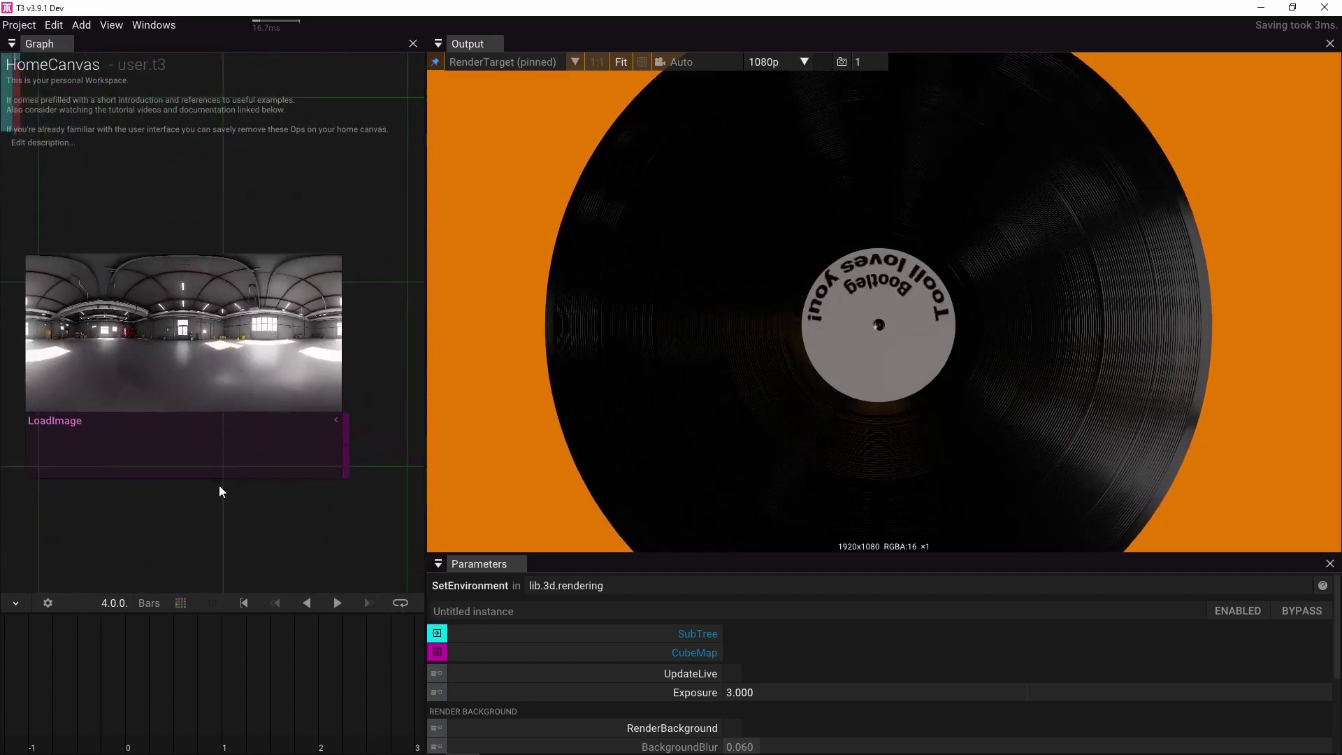
scroll(151, 490, "down", 4)
scroll(269, 479, "up", 3)
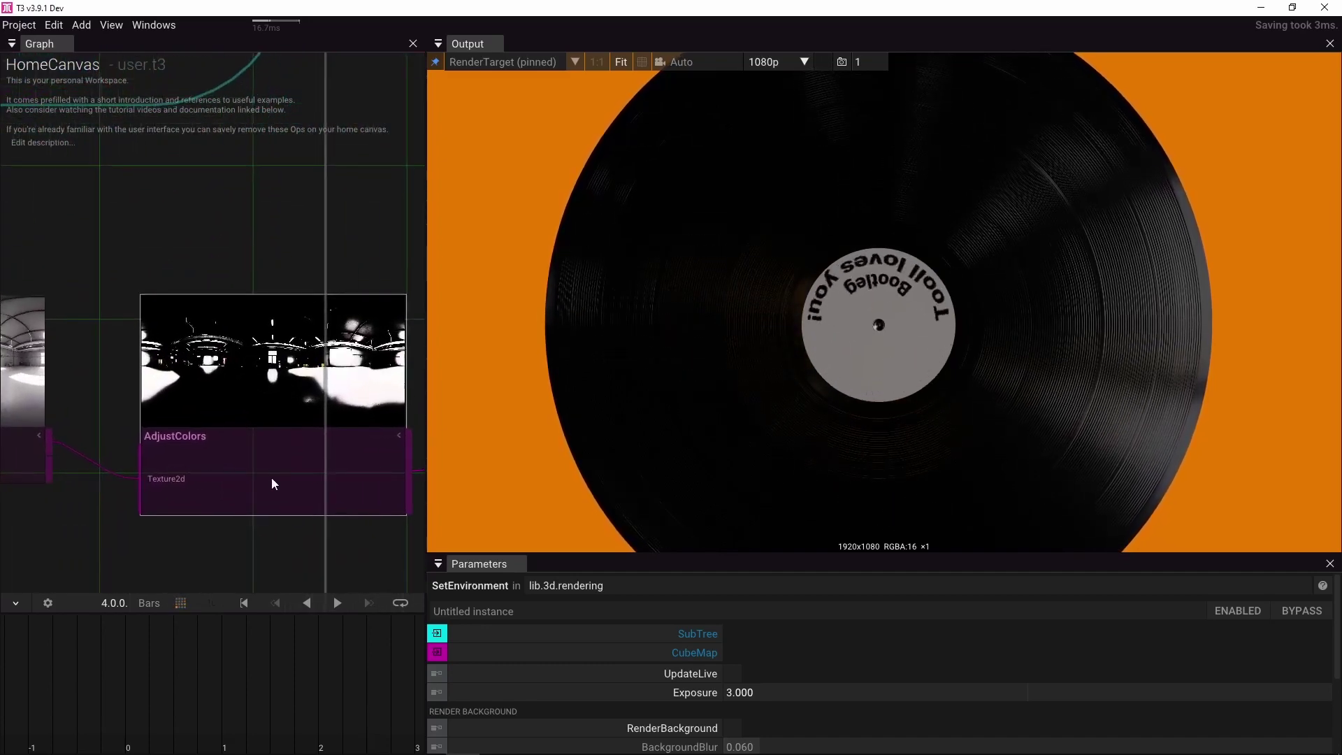
Vary the Width of the LinearGradient that follows BlendWithMask and settle on 0.004.
left_click_drag(272, 476, 82, 480)
scroll(242, 481, "down", 3)
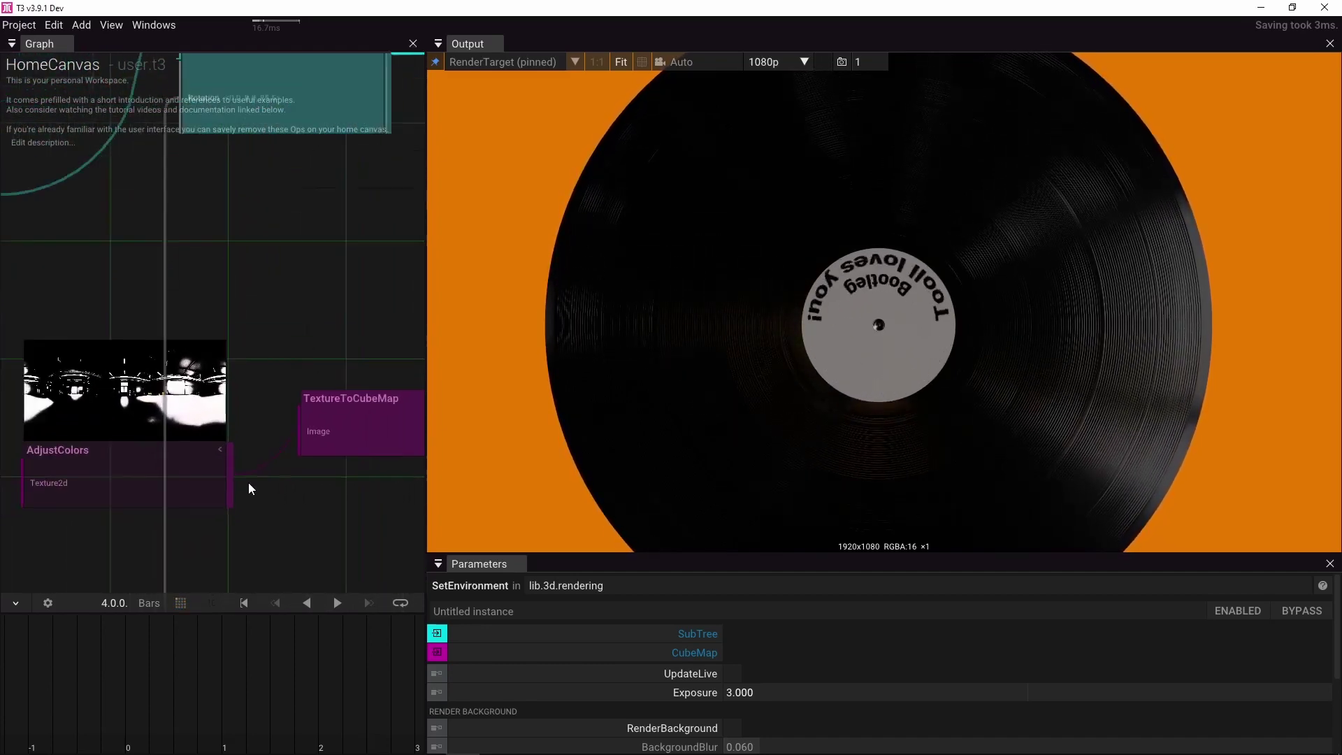
left_click_drag(79, 321, 360, 376)
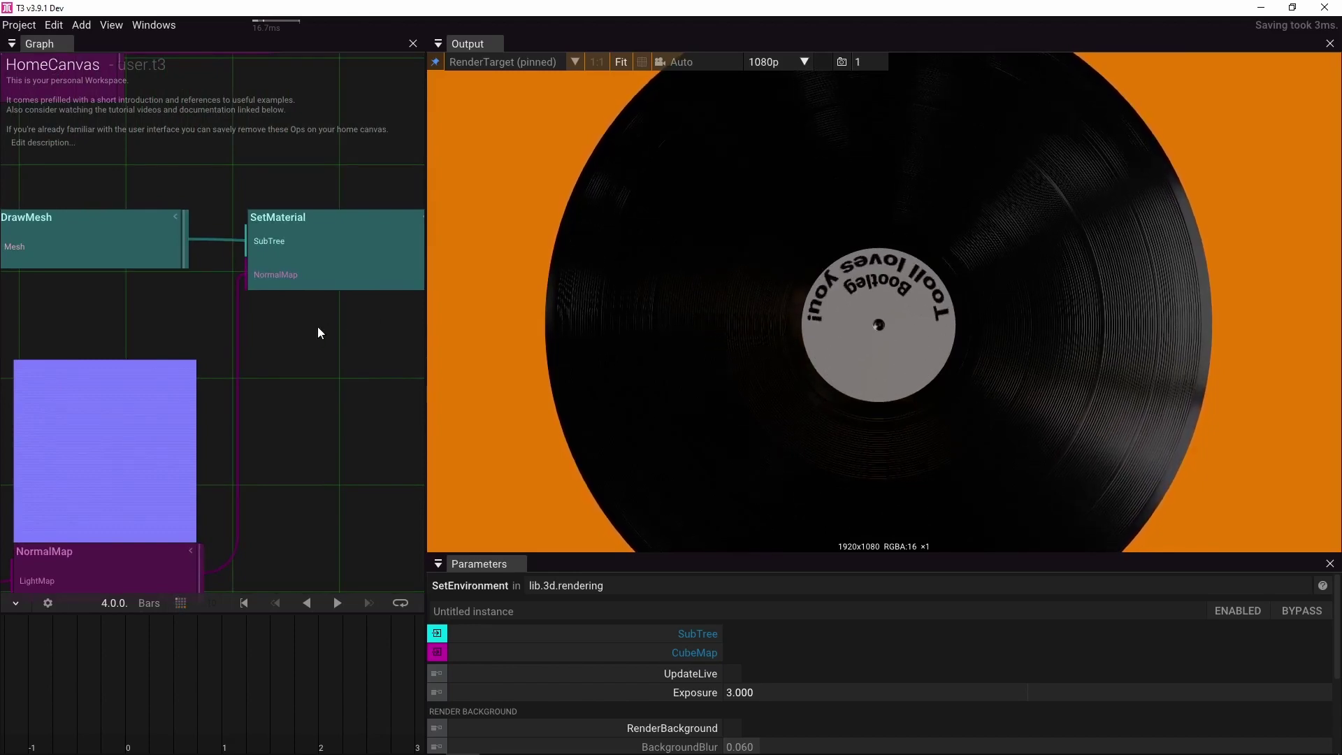
left_click_drag(103, 351, 253, 219)
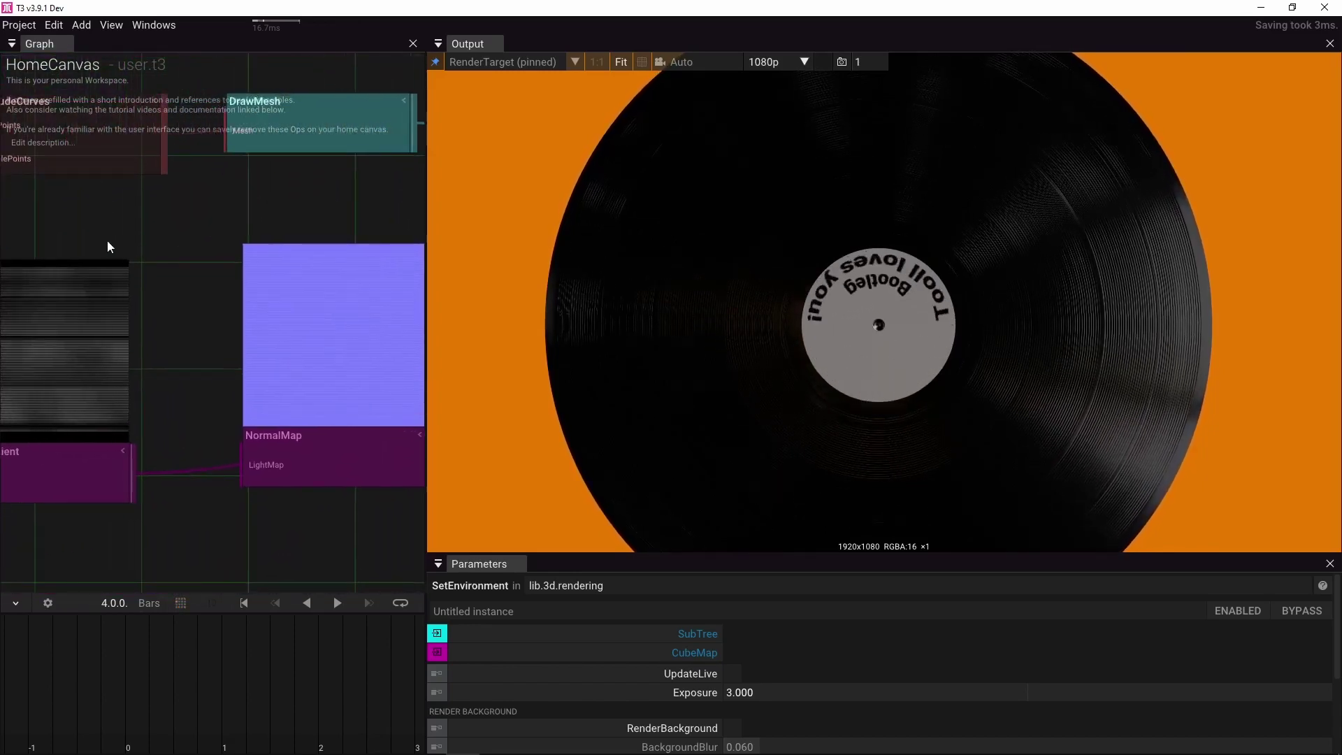
left_click_drag(107, 240, 325, 242)
left_click_drag(196, 228, 261, 255)
left_click(183, 371)
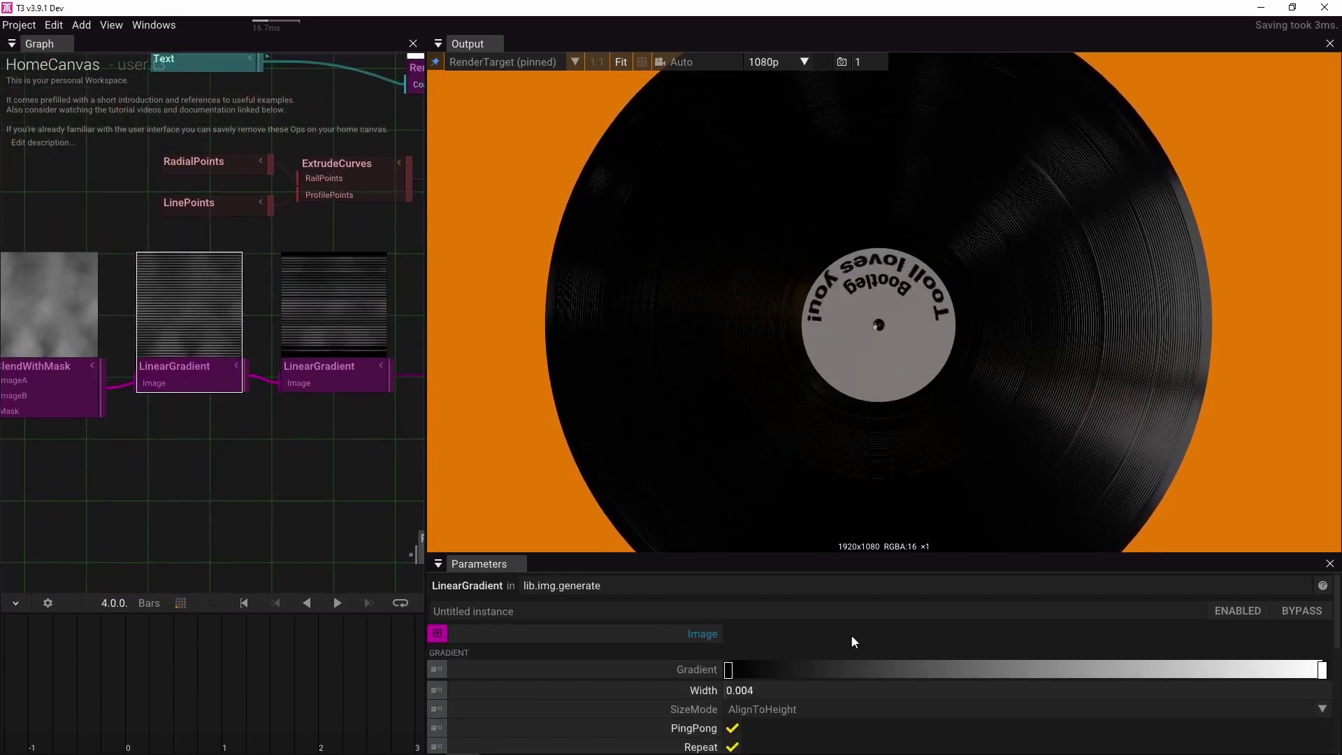
left_click(761, 689)
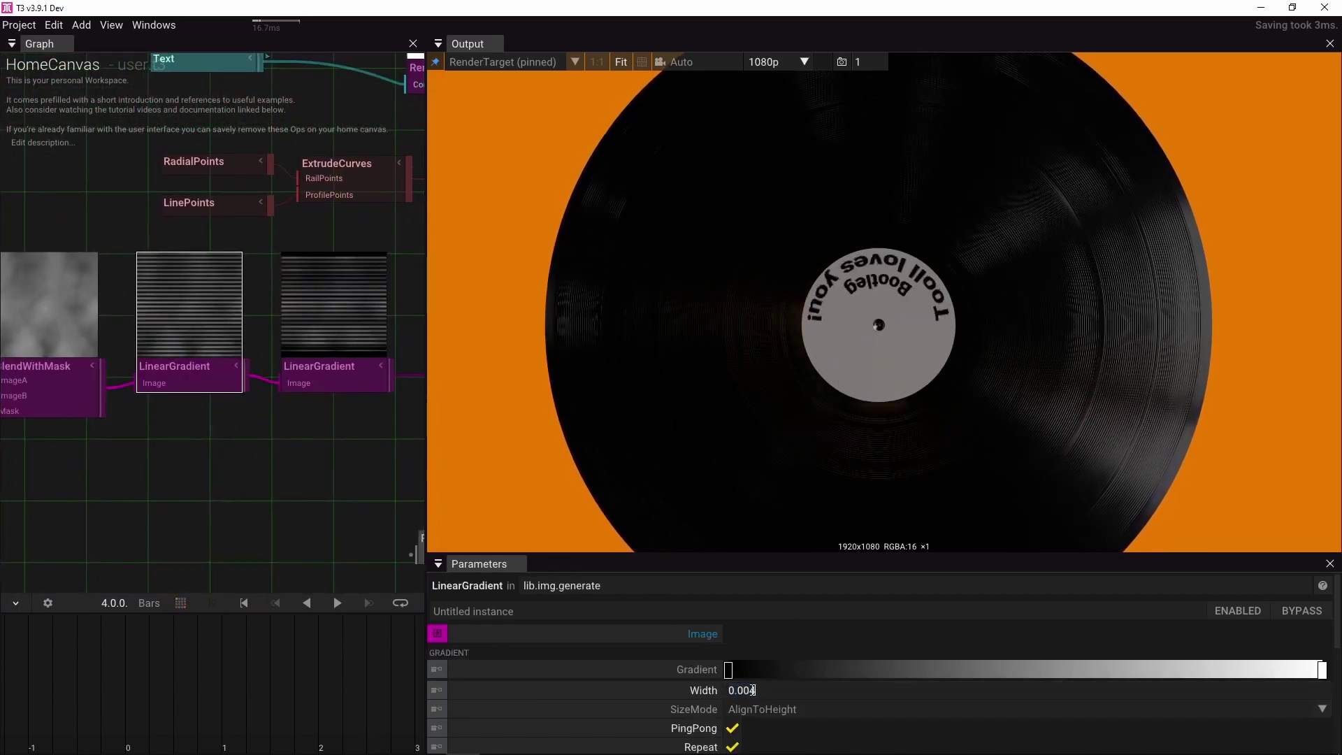
type("5")
key("Return")
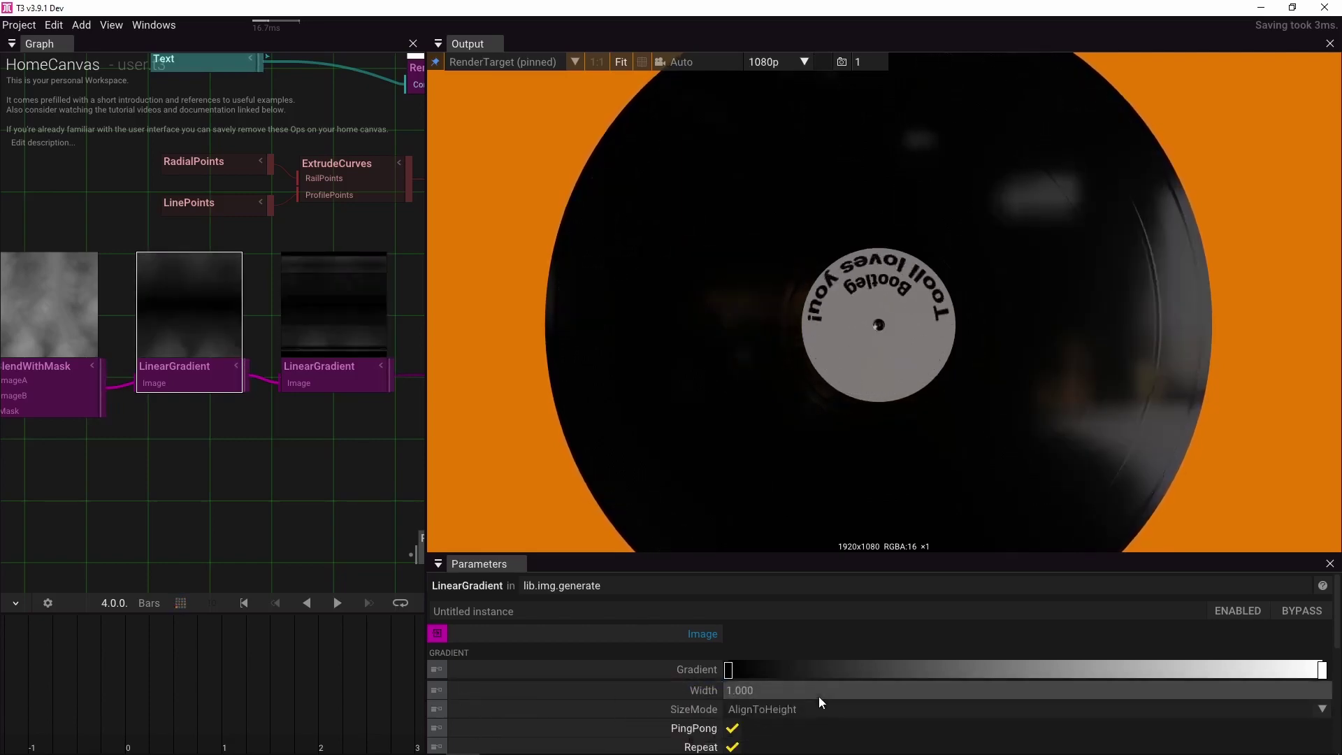
left_click_drag(818, 694, 518, 690)
left_click_drag(775, 691, 747, 685)
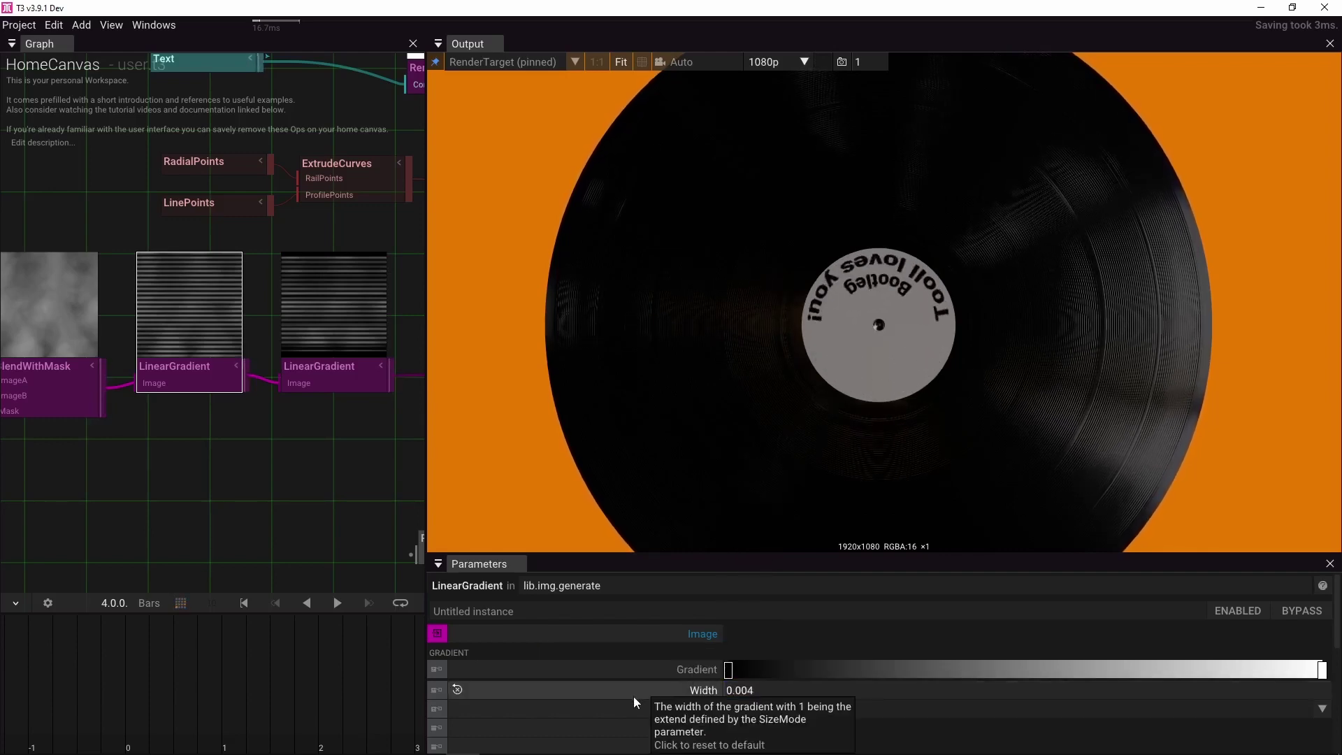
Set the selected LinearGradient's Rotation to 0.5° and run idle motion briefly to check the grooves on the spinning record.
scroll(631, 690, "down", 4)
scroll(630, 690, "up", 2)
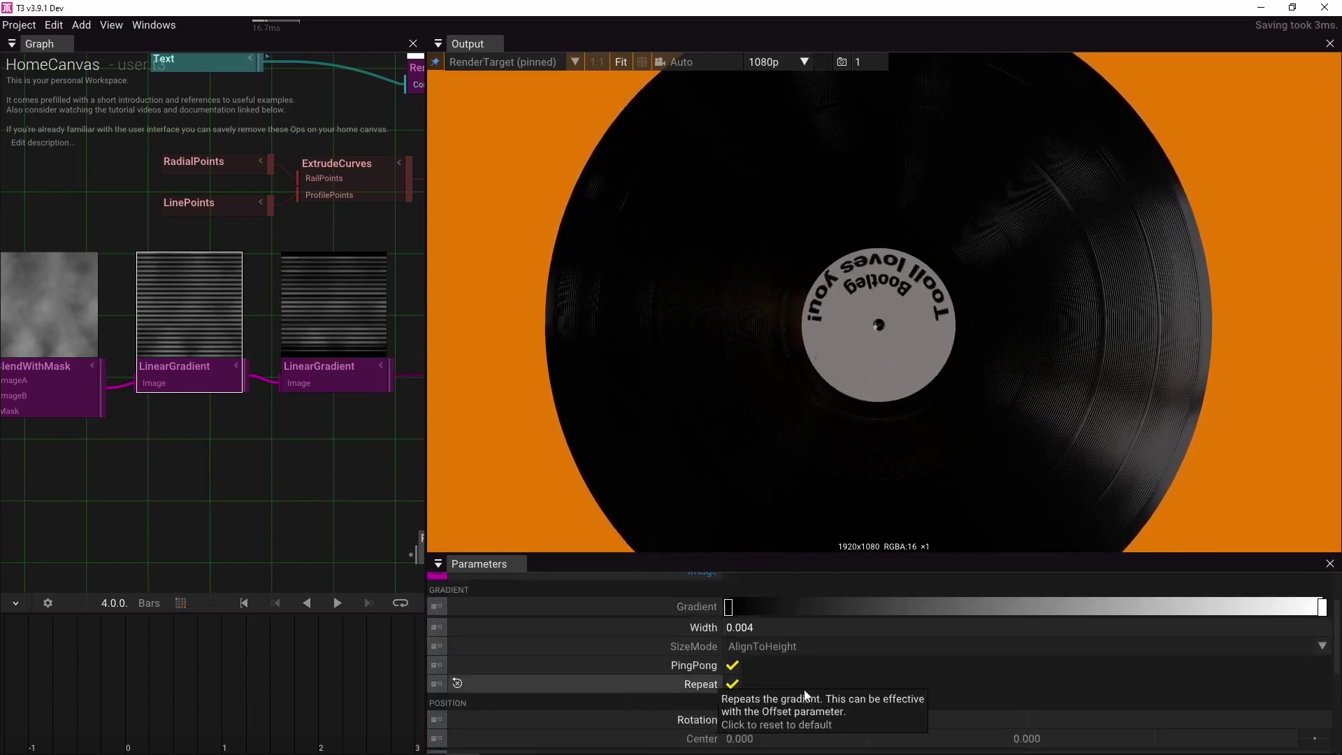
left_click(834, 717)
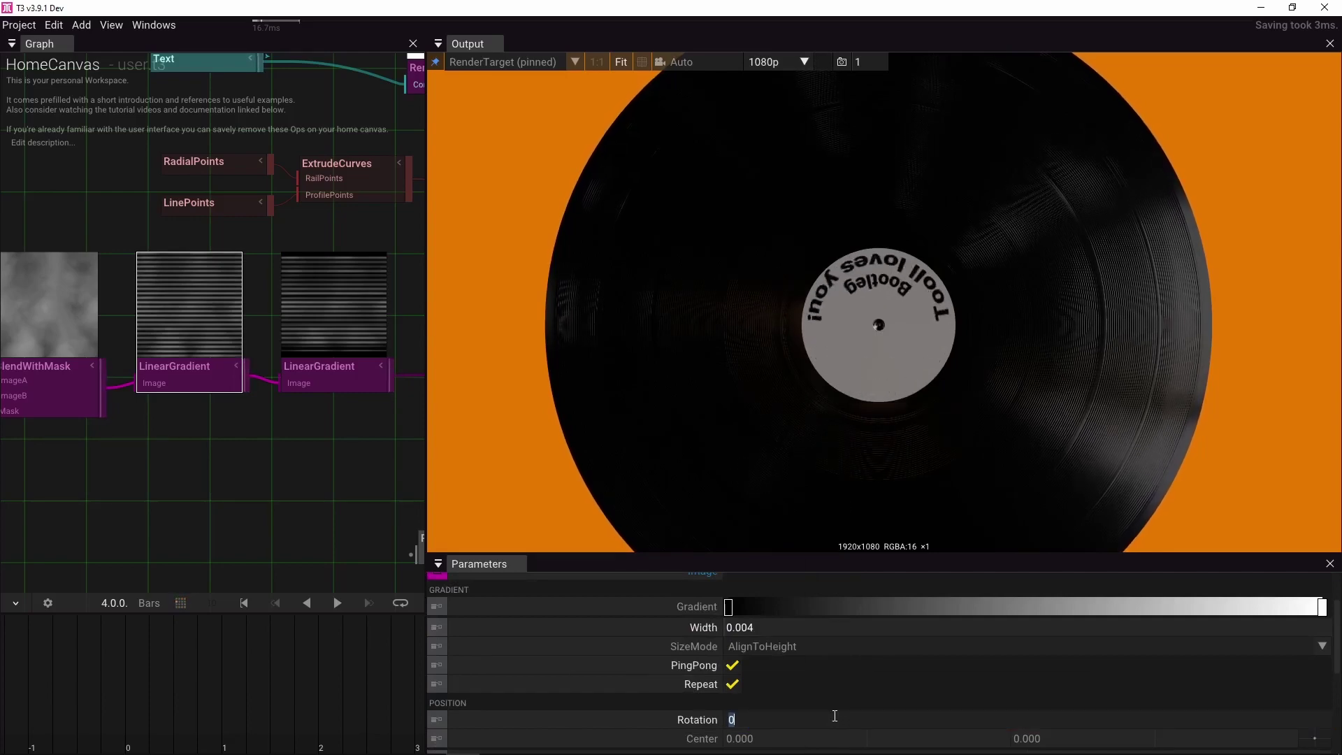
type(".1")
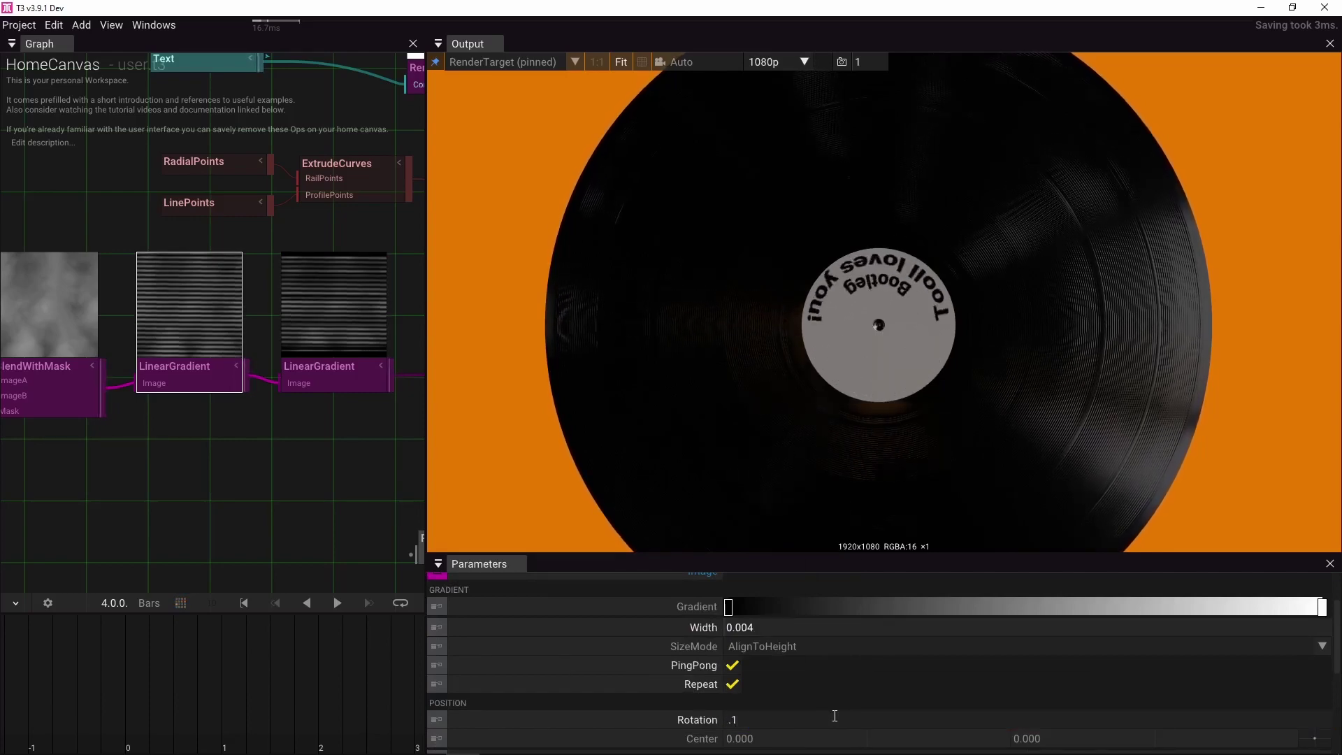
double_click(744, 719)
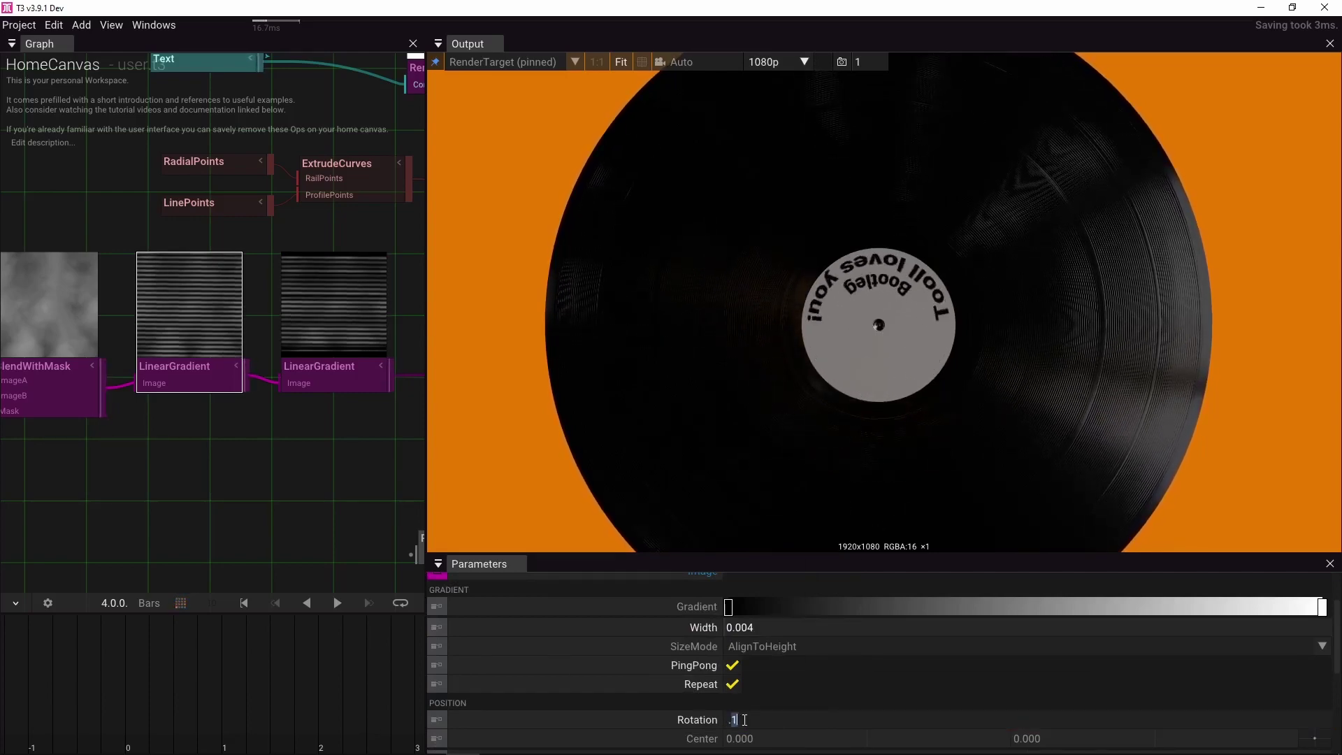
type(".5")
key("Return")
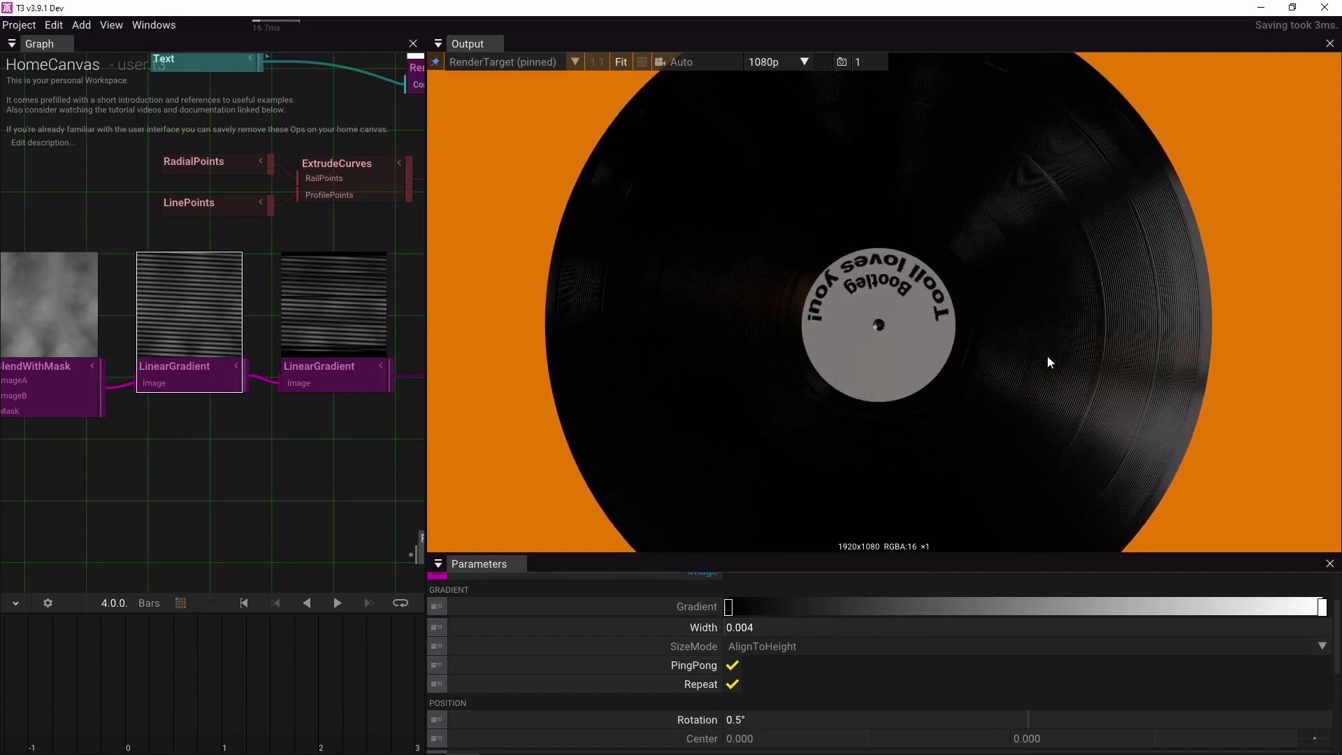
left_click(180, 603)
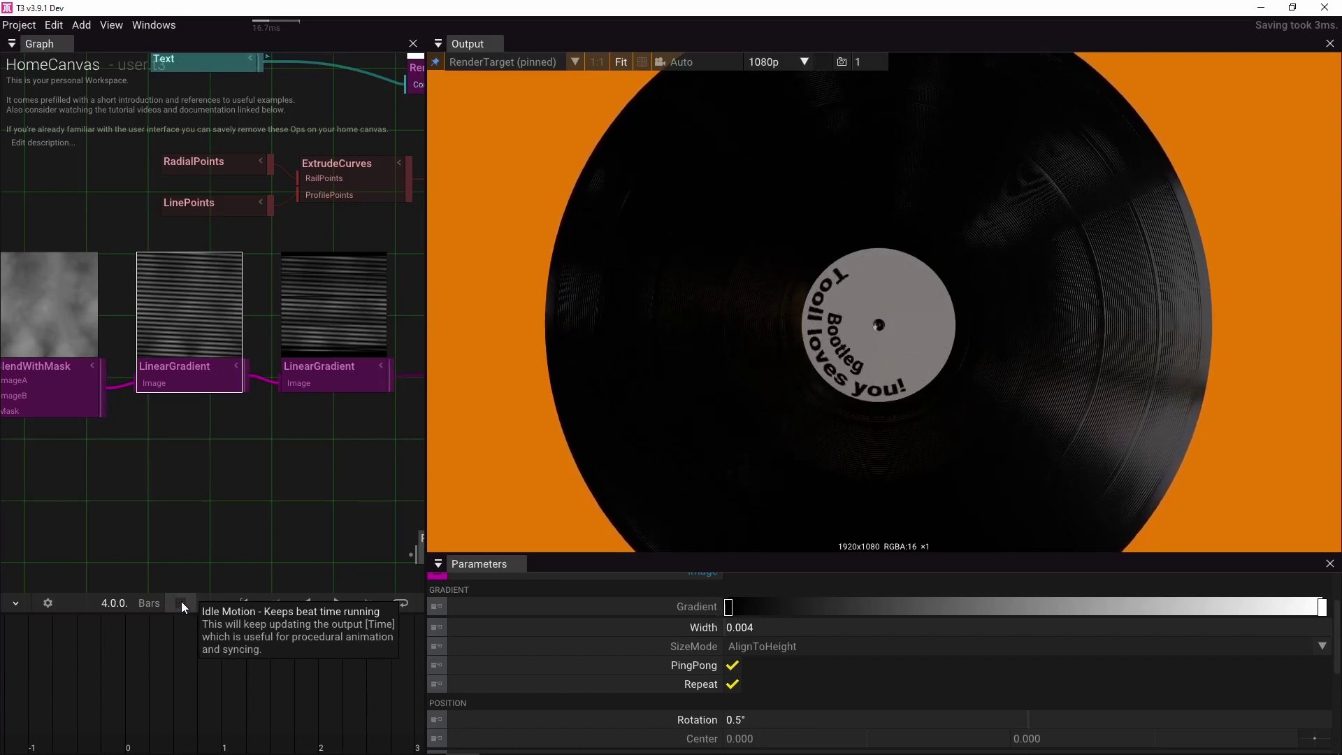
left_click(181, 602)
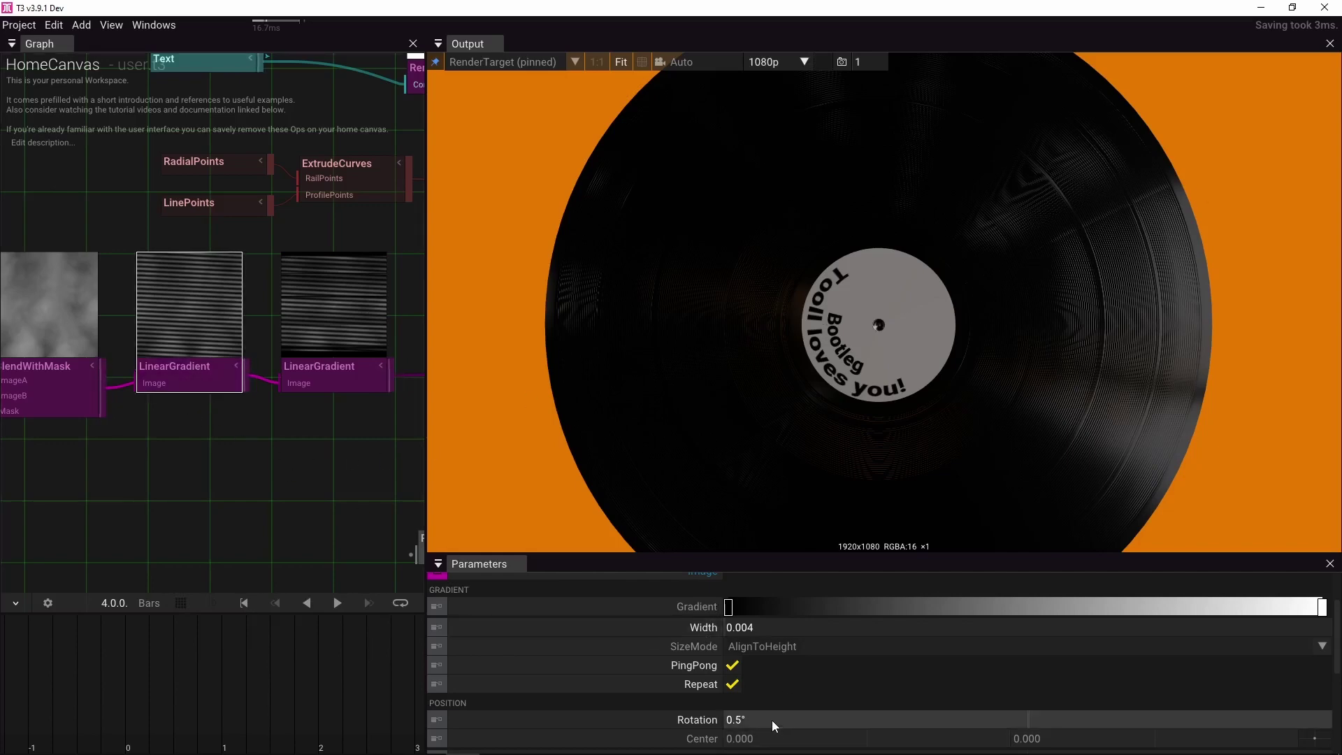
Compare Rotation values of 0.1°, 0° and 0.01° on the LinearGradient and settle on 0.1°.
left_click(748, 720)
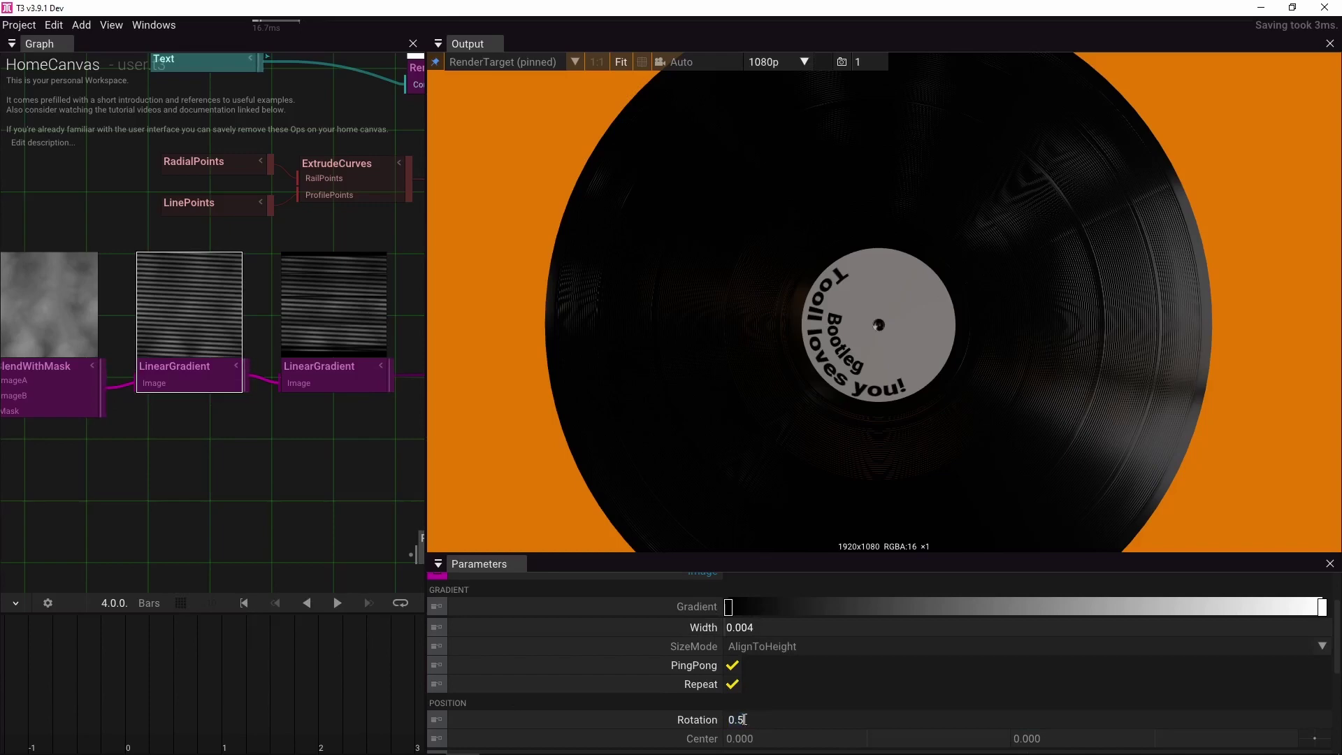
type("1")
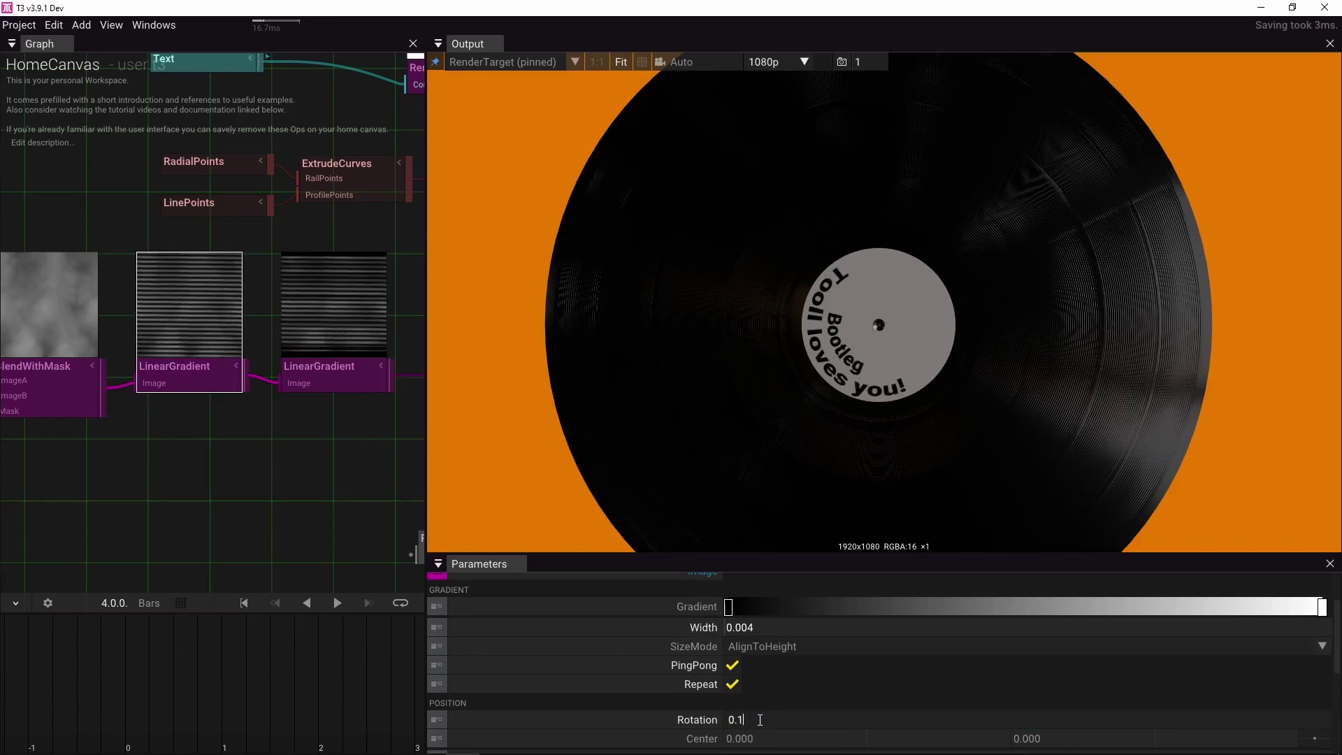
key("Return")
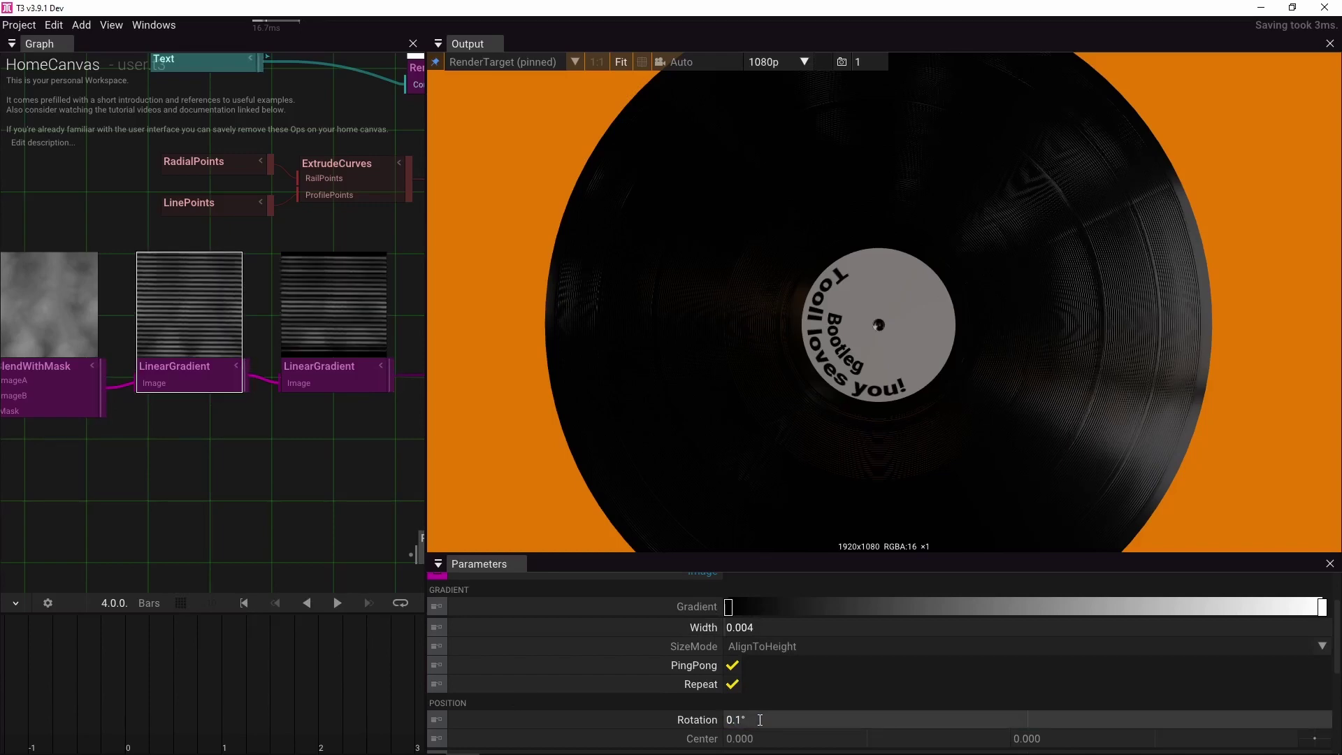
left_click(760, 720)
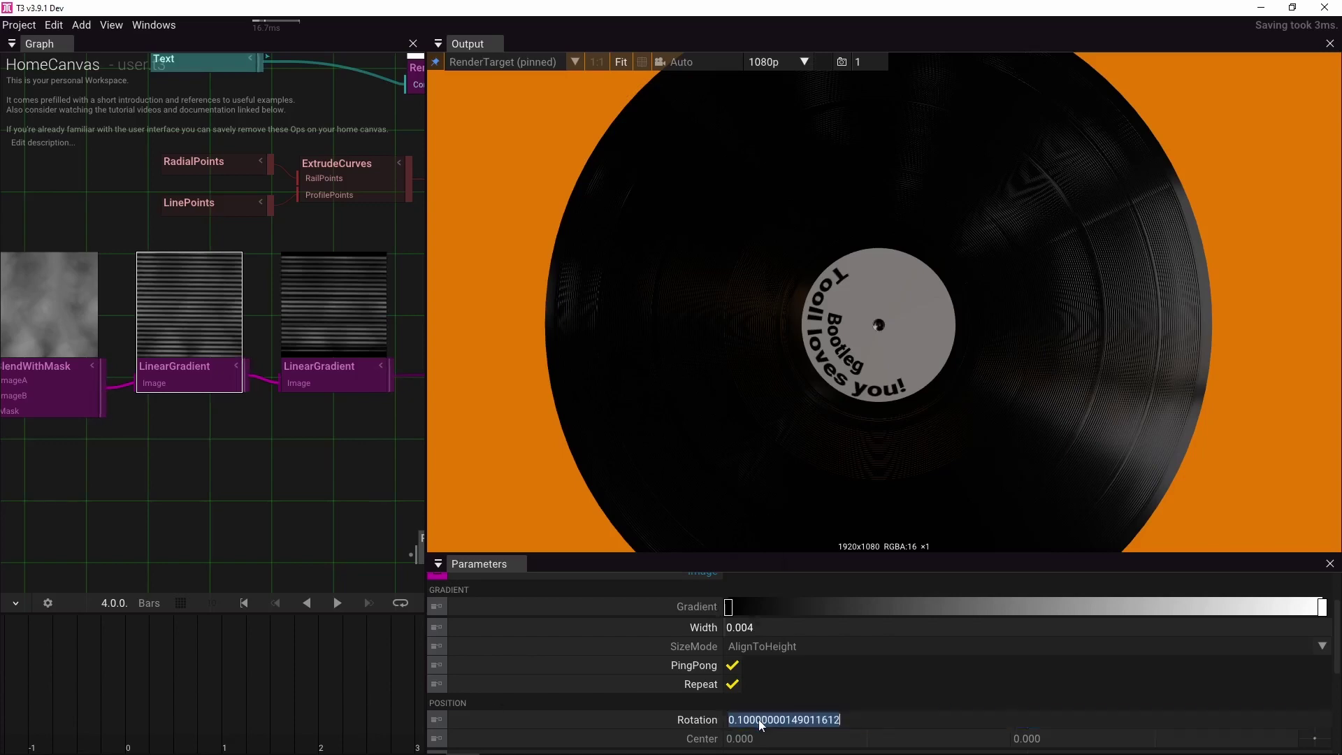
type("0")
key("Return")
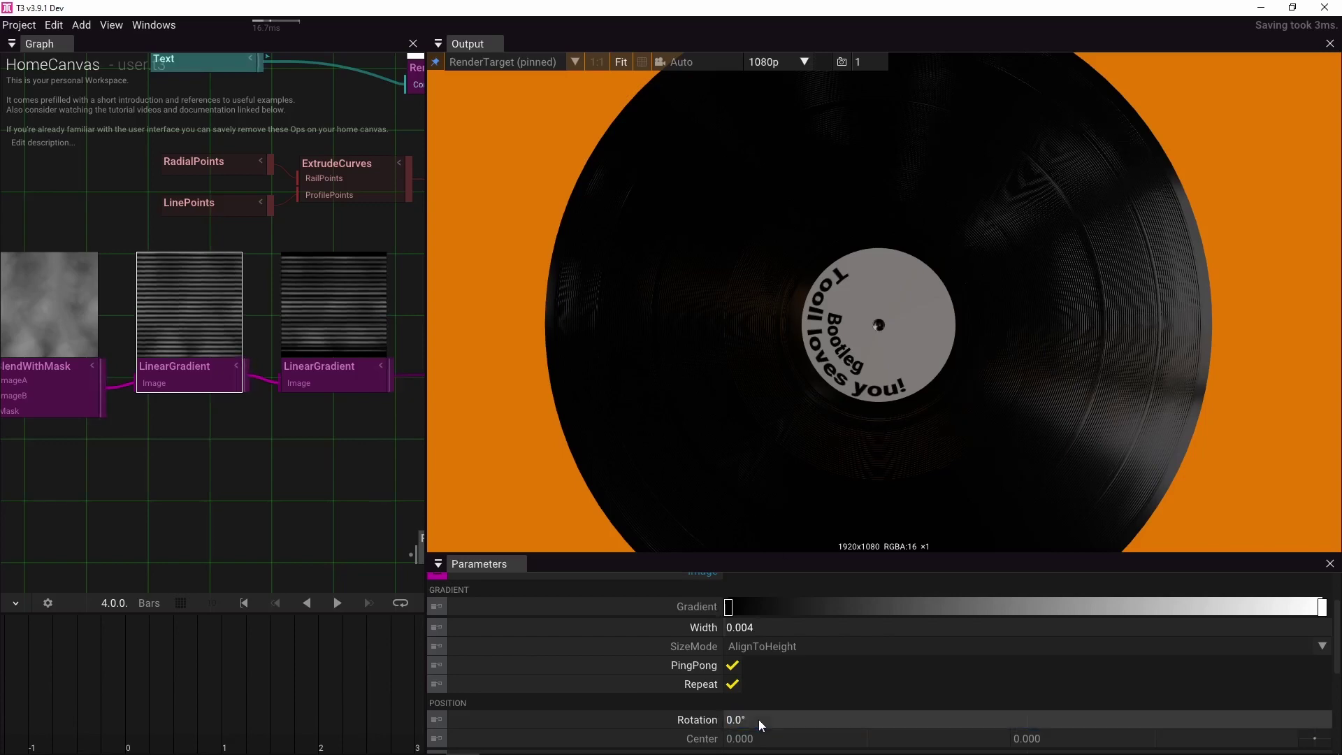
left_click(760, 720)
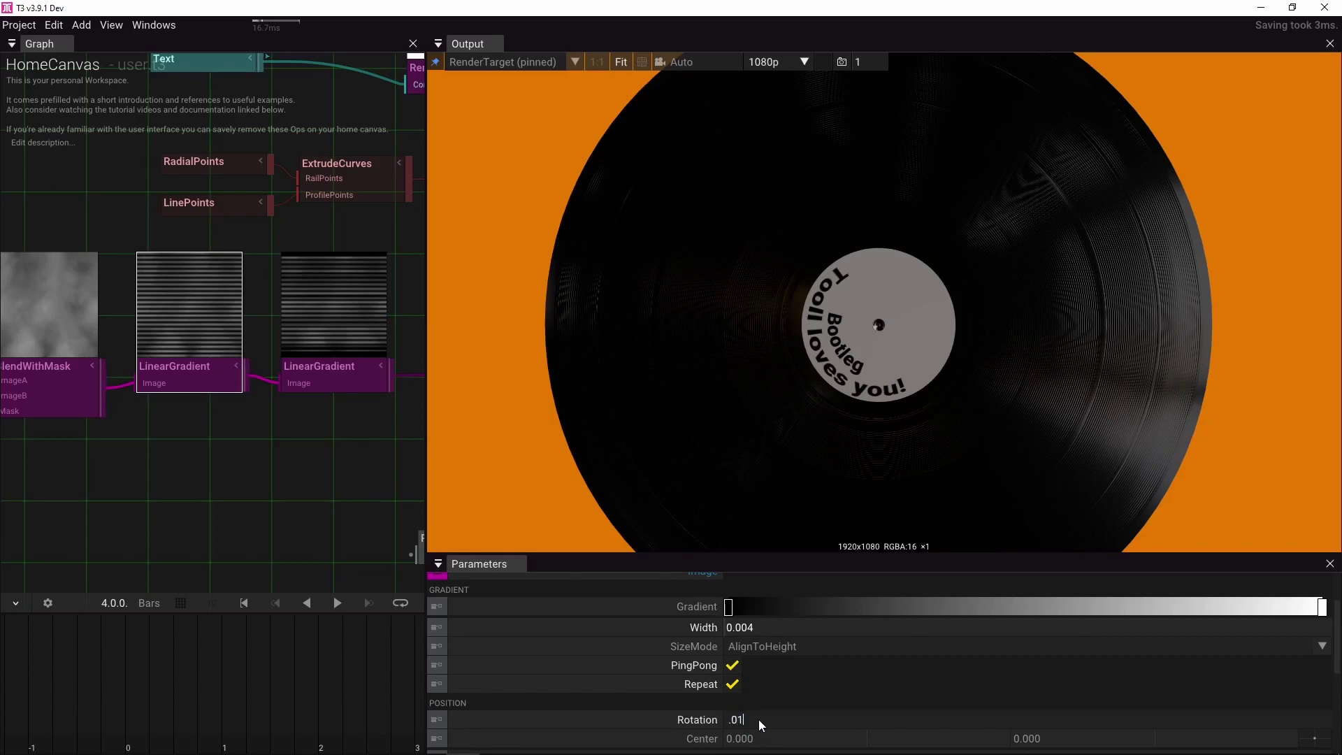
key("Return")
left_click(760, 722)
key("Return")
Pull the groove LinearGradient out of the chain between BlendWithMask and the following LinearGradient, placing it above TransformImage.
left_click_drag(187, 469, 292, 466)
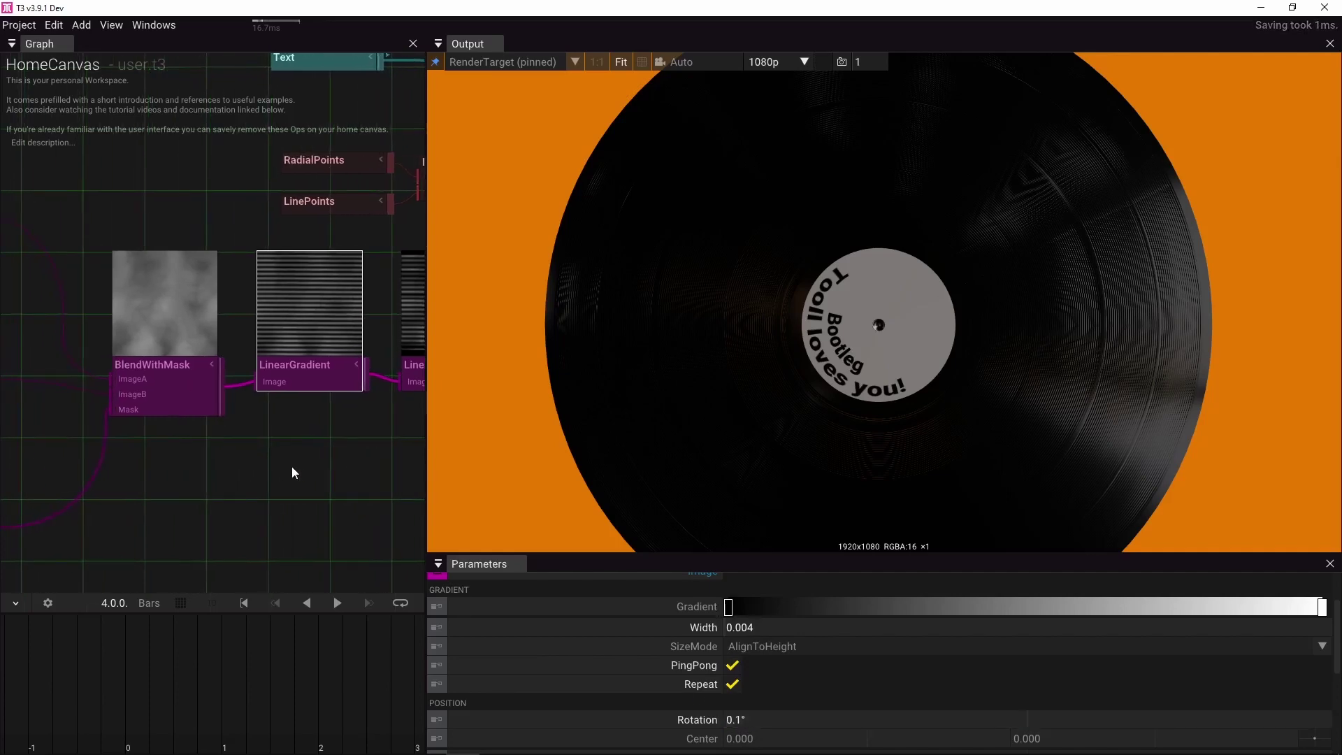
scroll(292, 467, "down", 3)
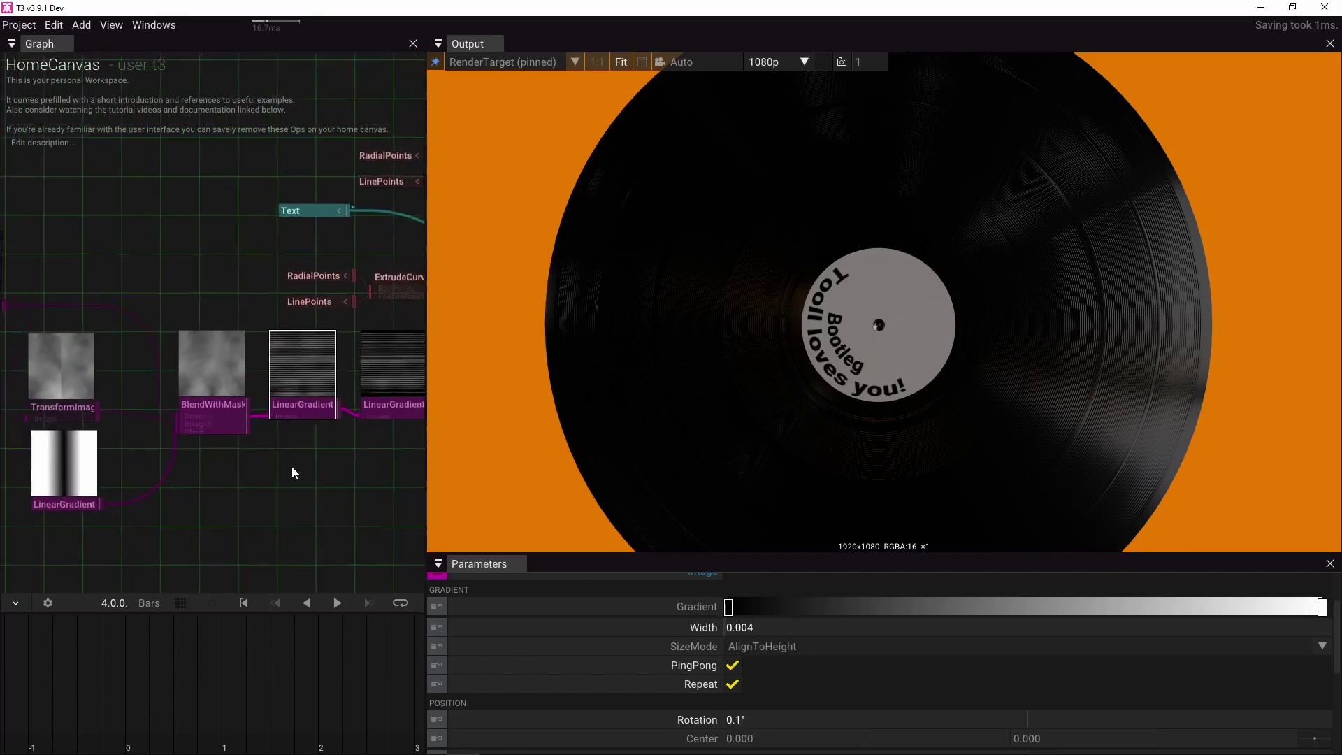
left_click_drag(290, 494, 225, 497)
scroll(224, 496, "up", 2)
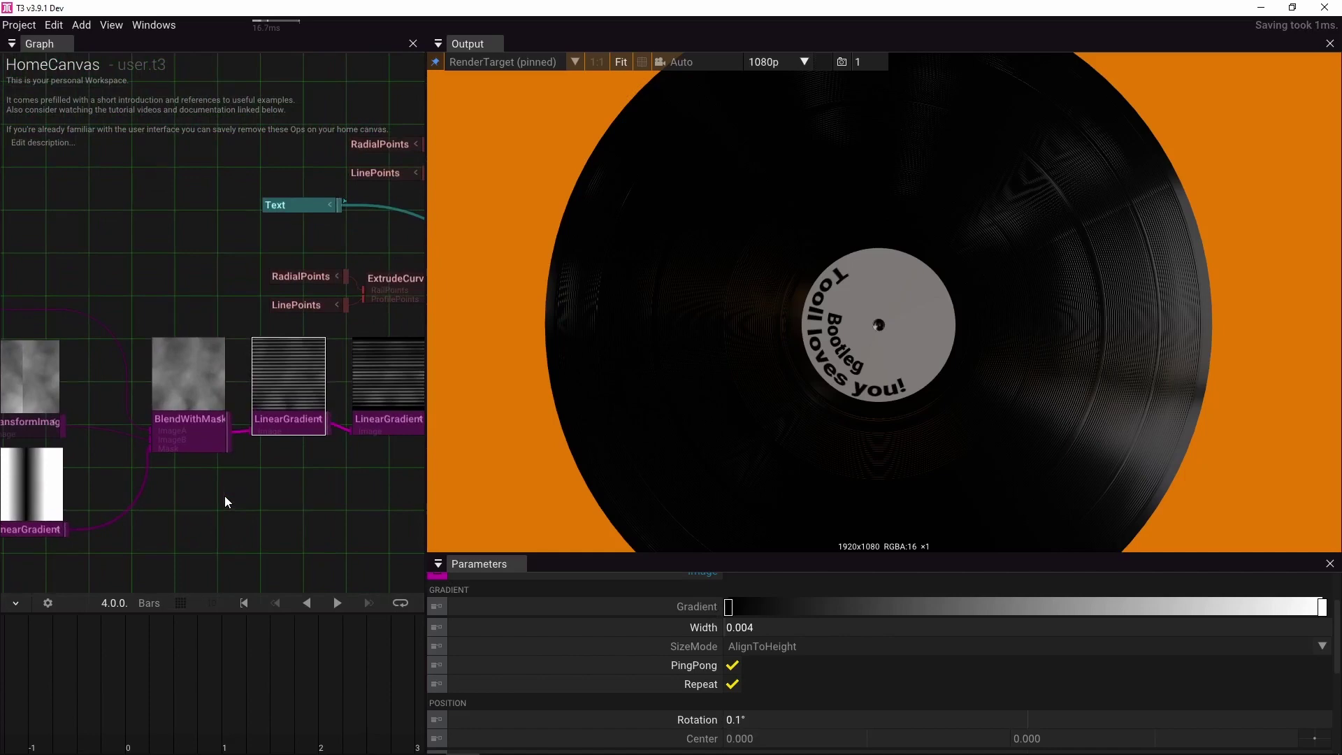
scroll(260, 504, "down", 1)
scroll(266, 505, "down", 1)
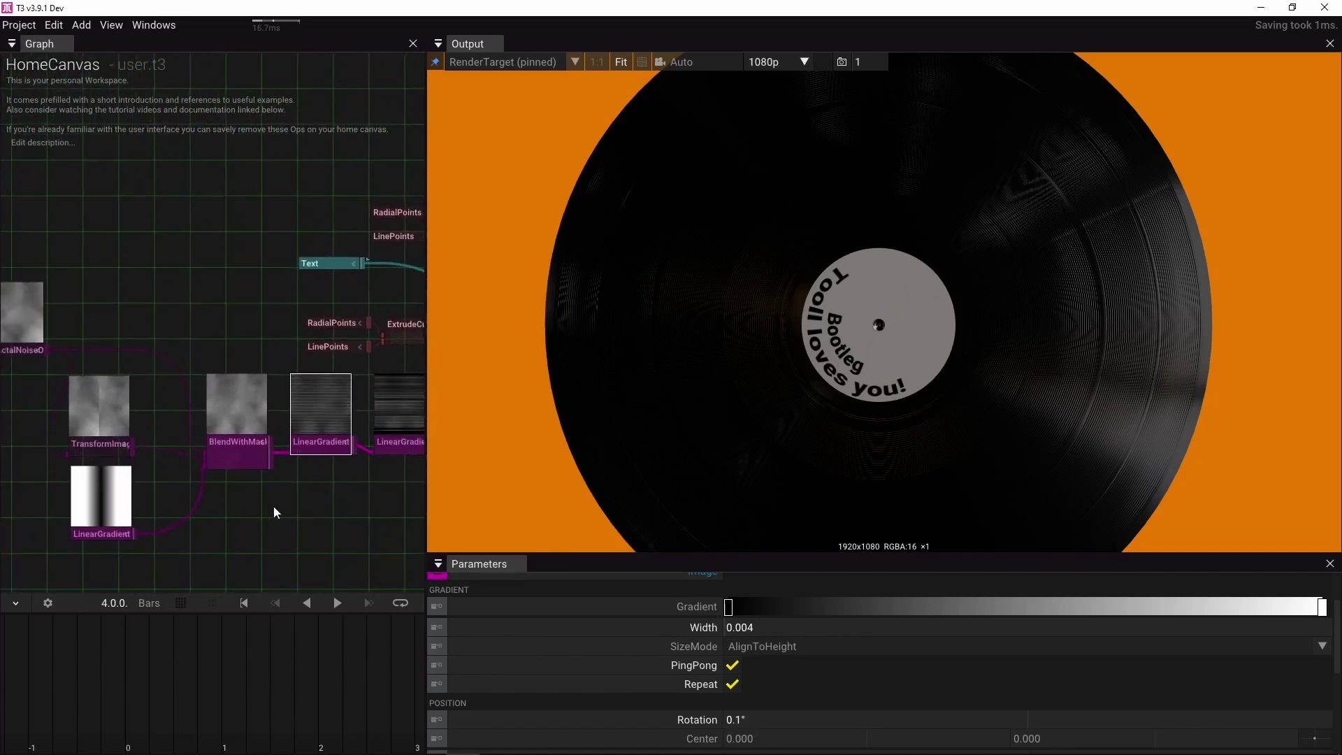
left_click_drag(274, 506, 304, 505)
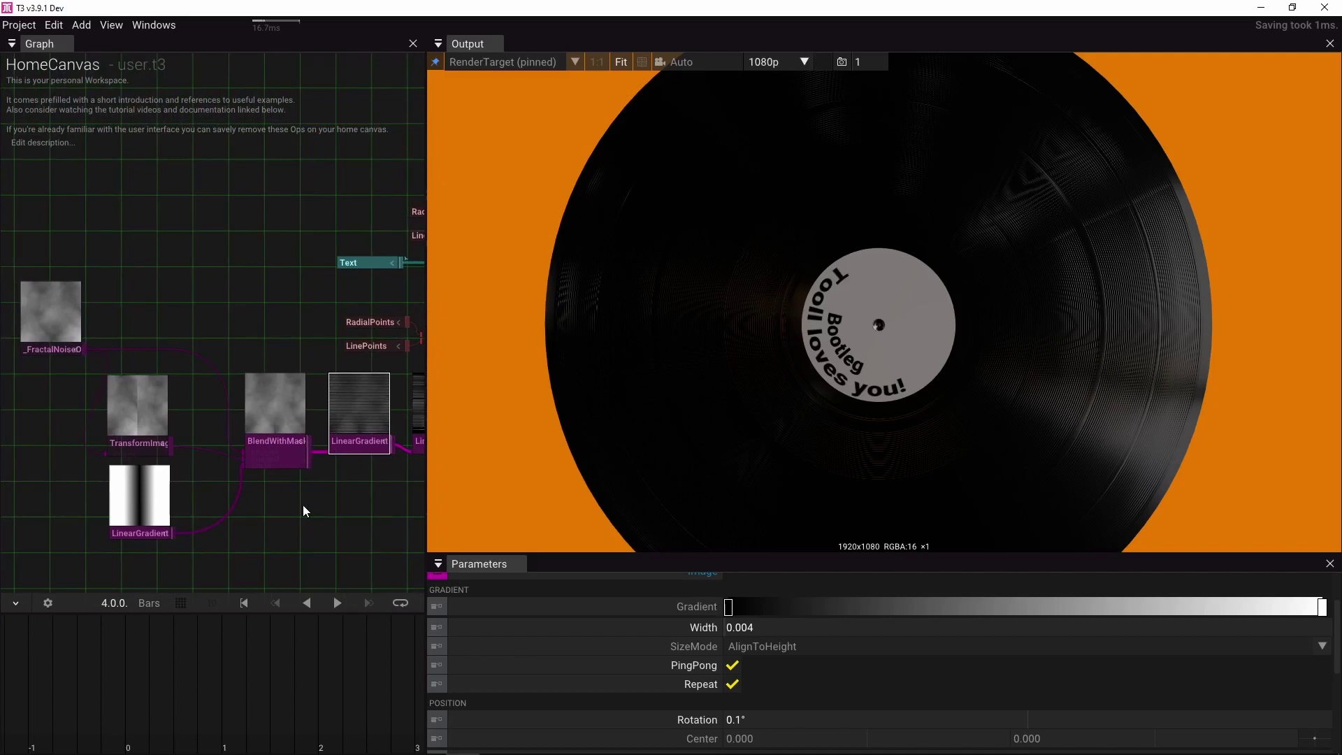
left_click_drag(63, 337, 39, 342)
left_click_drag(103, 279, 218, 291)
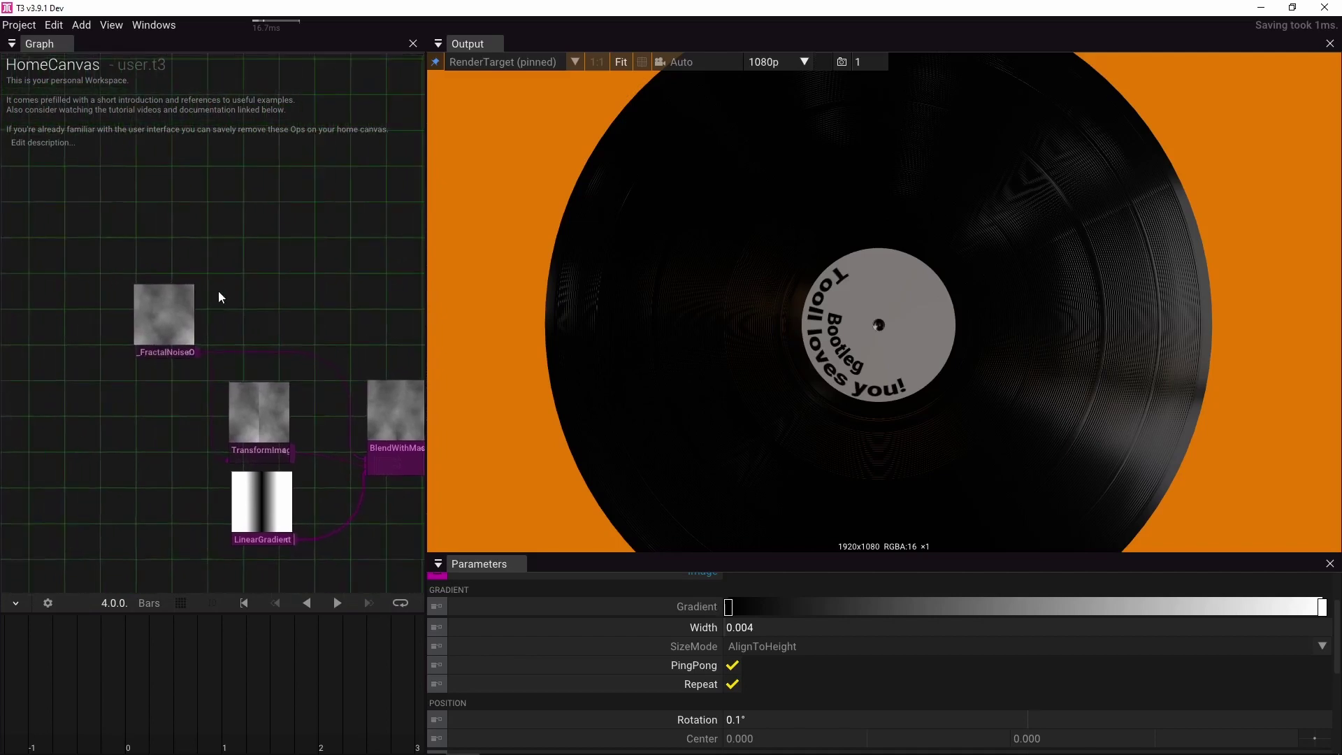
left_click_drag(323, 298, 237, 308)
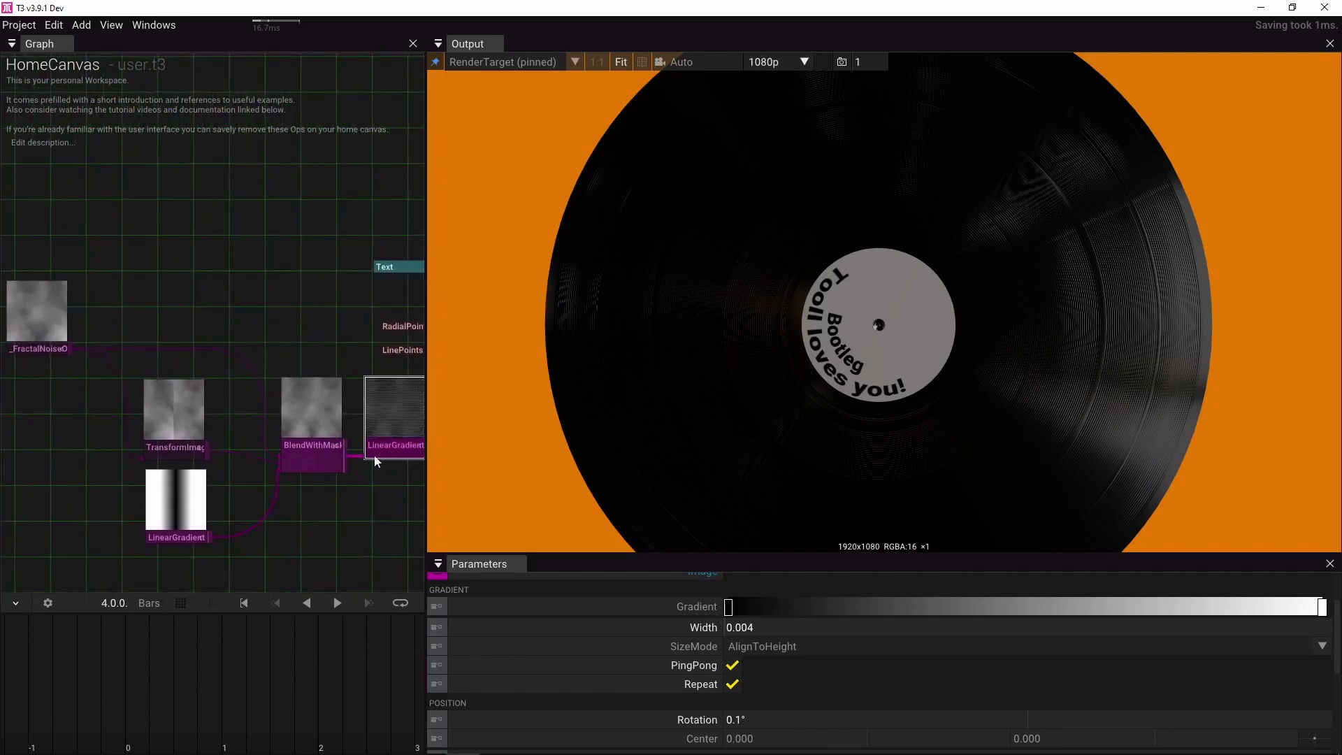
left_click_drag(349, 485, 308, 485)
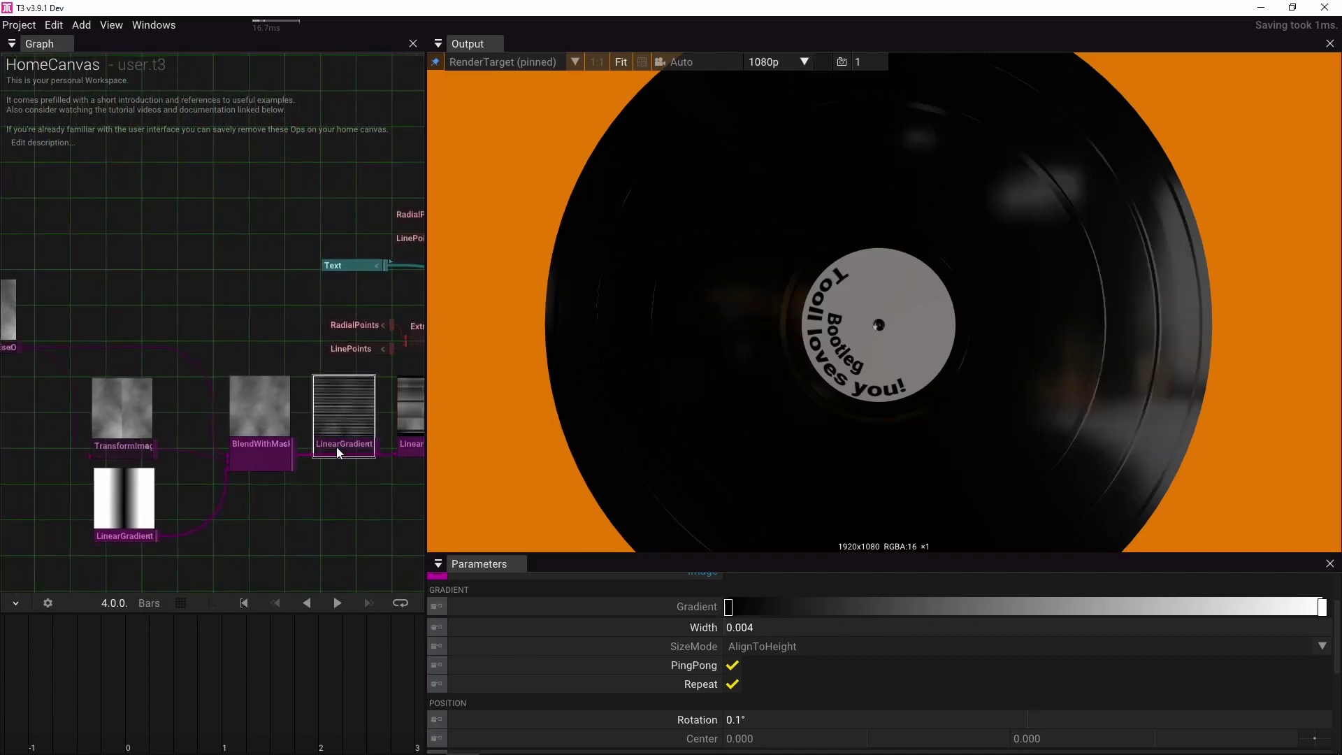
left_click_drag(338, 439, 271, 355)
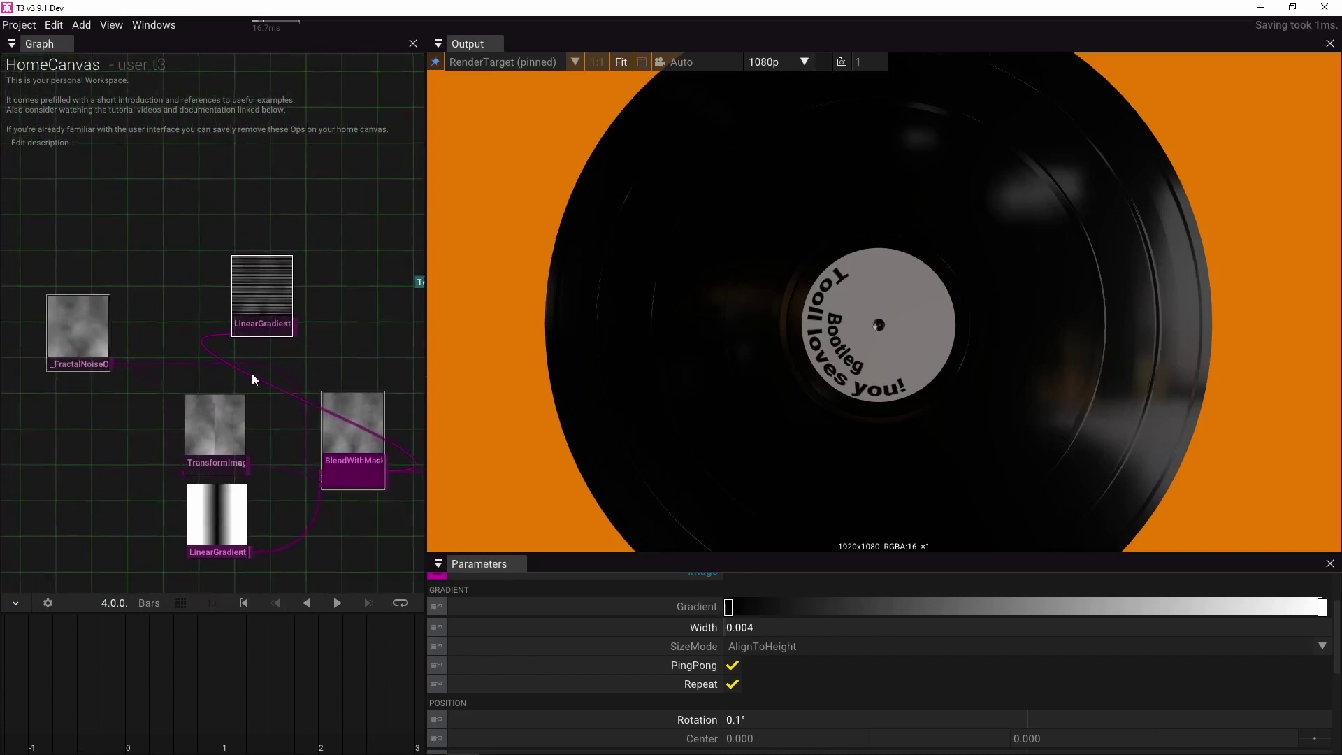
Connect _FractalNoiseOld to the moved LinearGradient's Image input and feed its output into TransformImage's Image and BlendWithMask's ImageA.
left_click(180, 603)
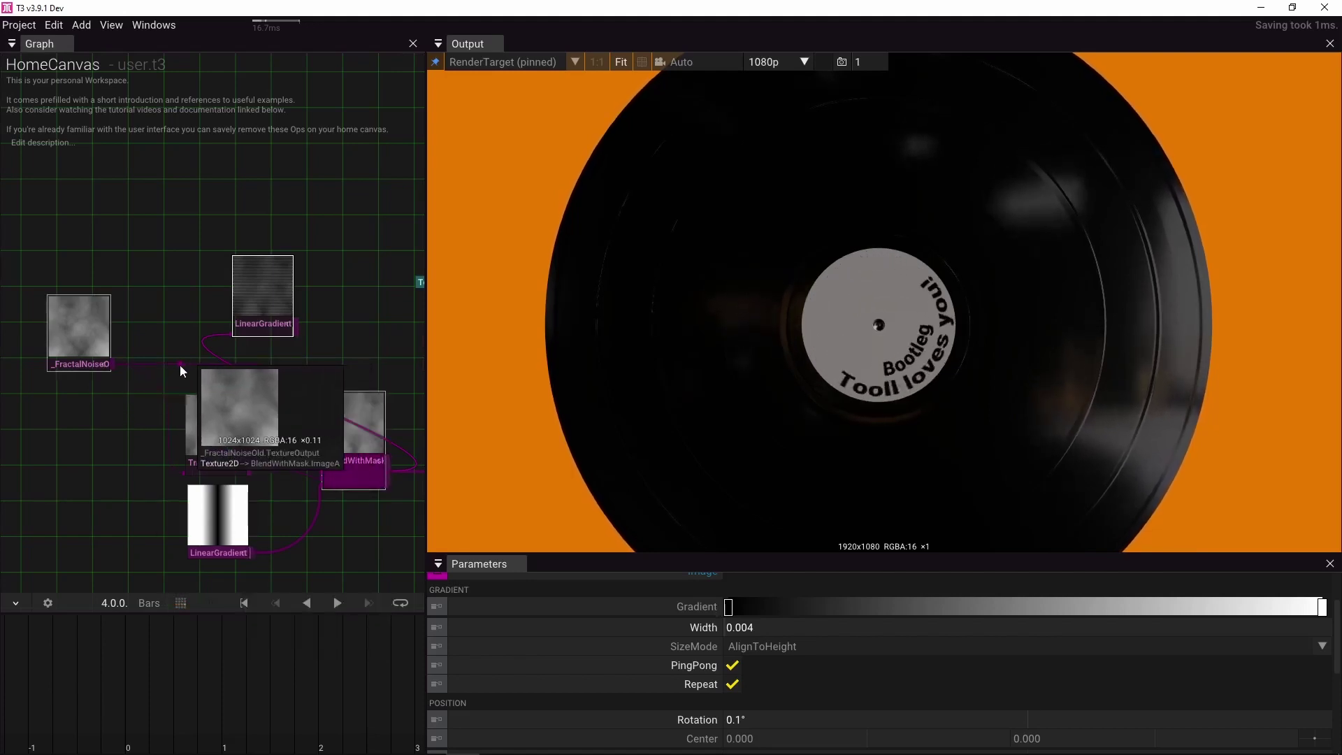
scroll(179, 365, "up", 3)
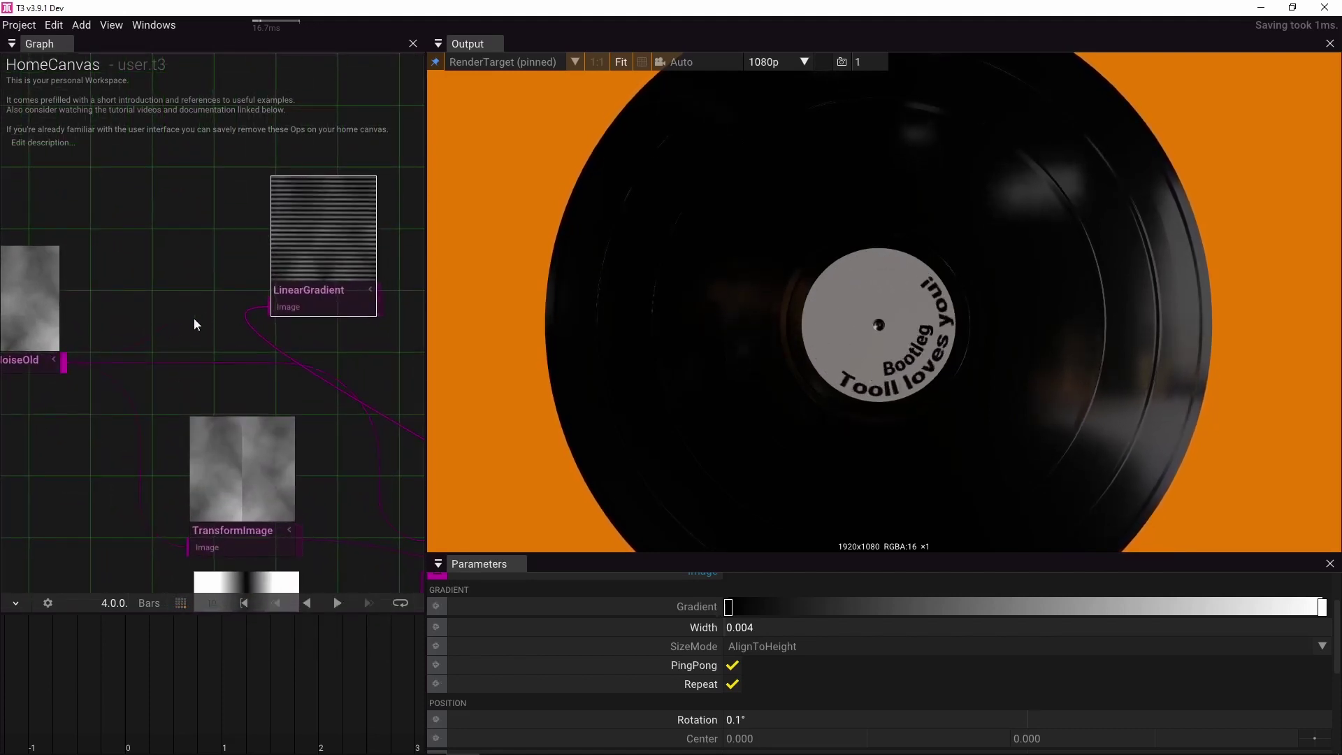
left_click_drag(329, 303, 180, 321)
left_click_drag(279, 337, 263, 239)
scroll(263, 239, "down", 2)
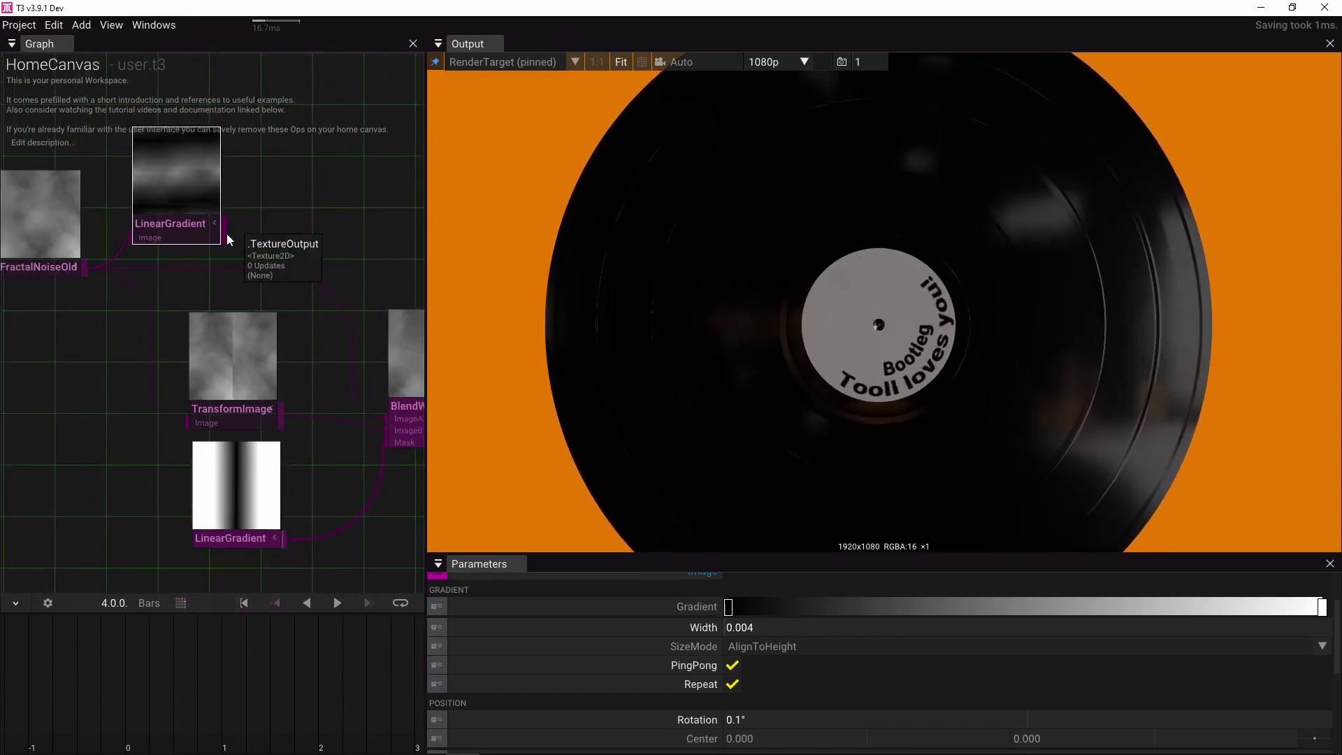
left_click_drag(171, 325, 170, 414)
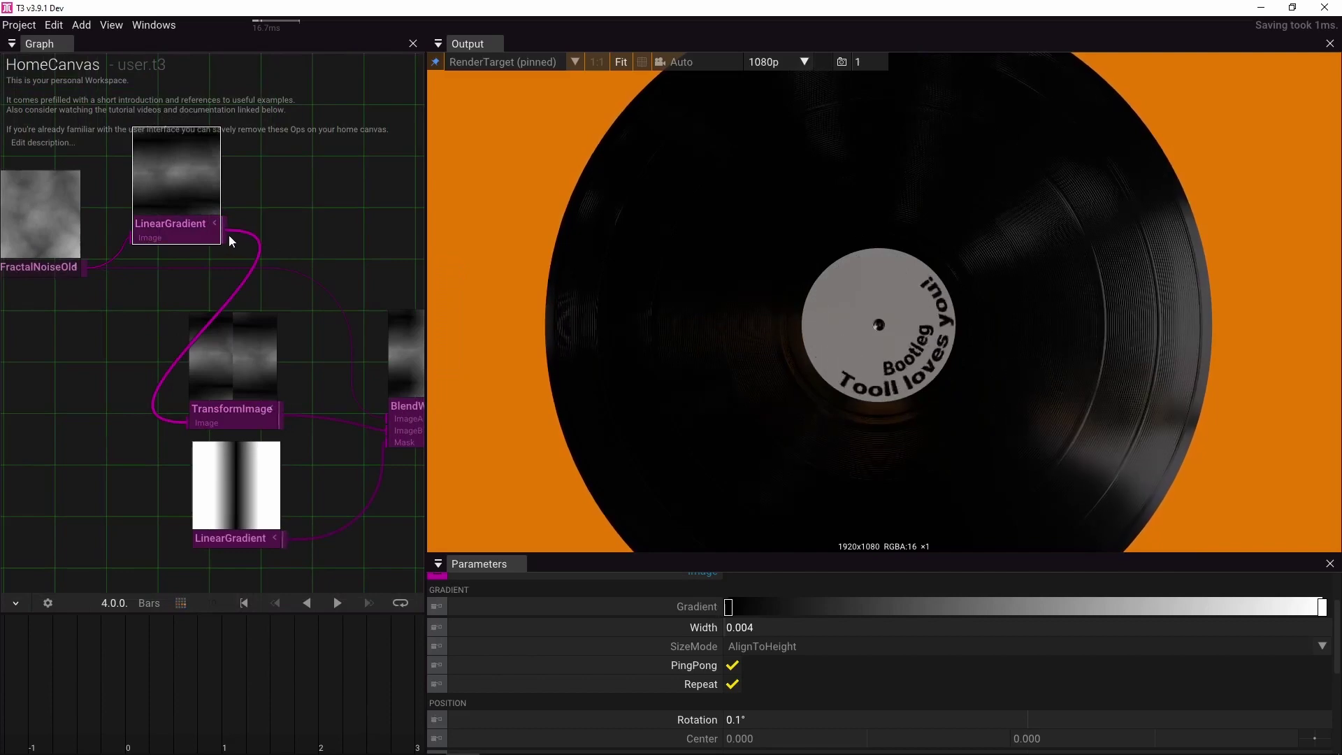
left_click_drag(222, 231, 362, 418)
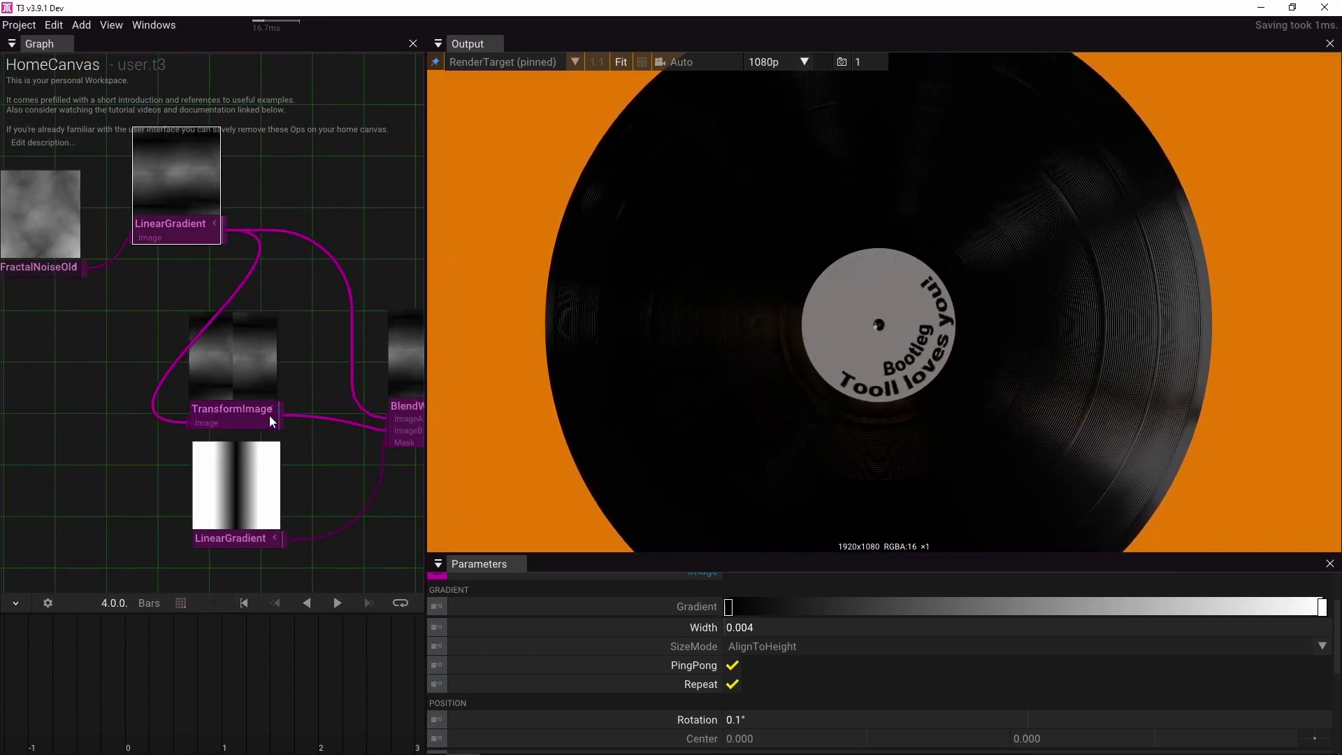
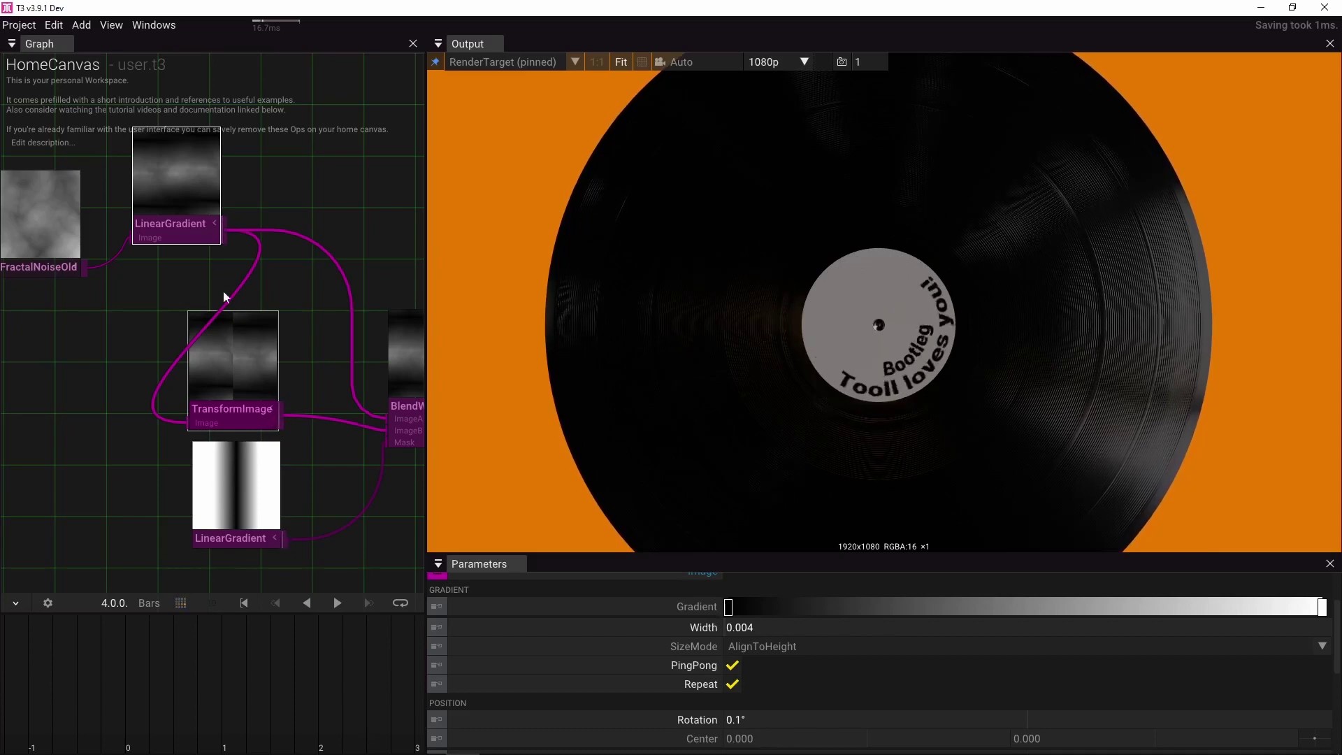
Try Rotation values of -0.05° and -0.1° on the groove LinearGradient and settle on -0.2°.
left_click(763, 720)
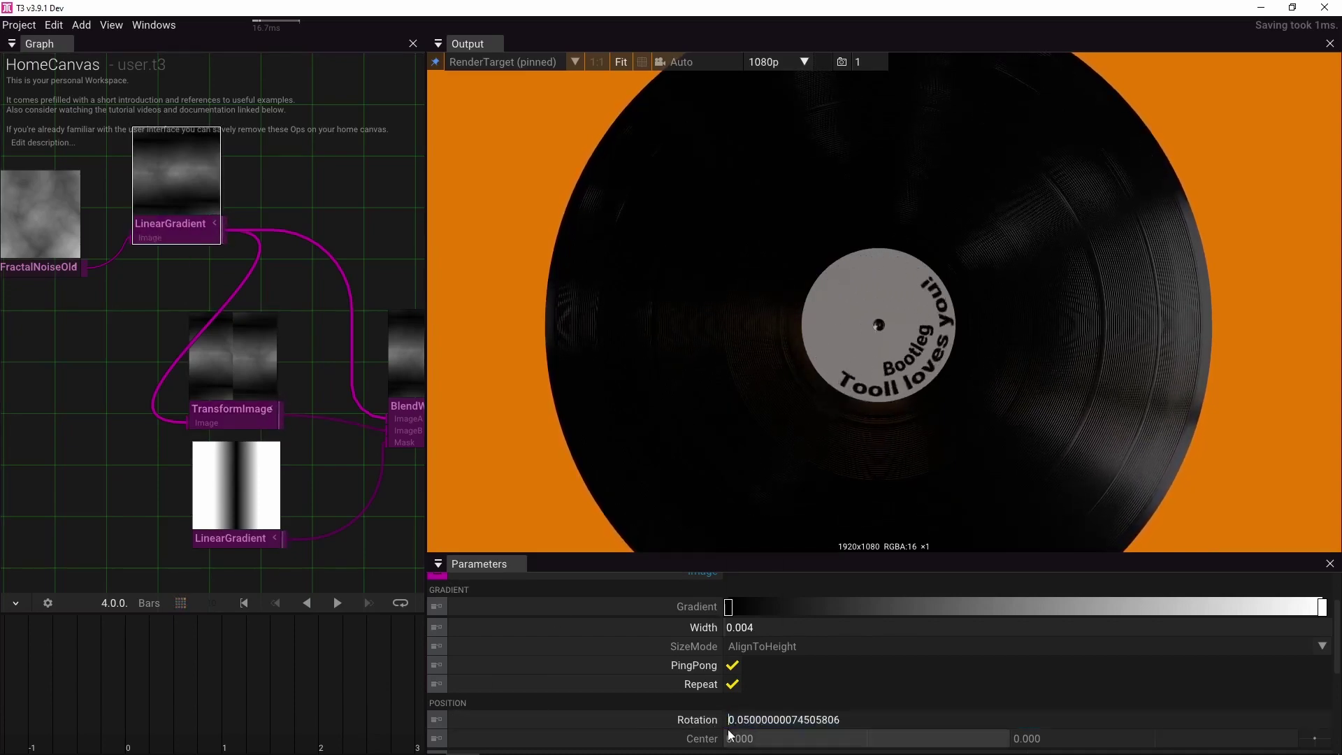
type("-0.1")
key("Return")
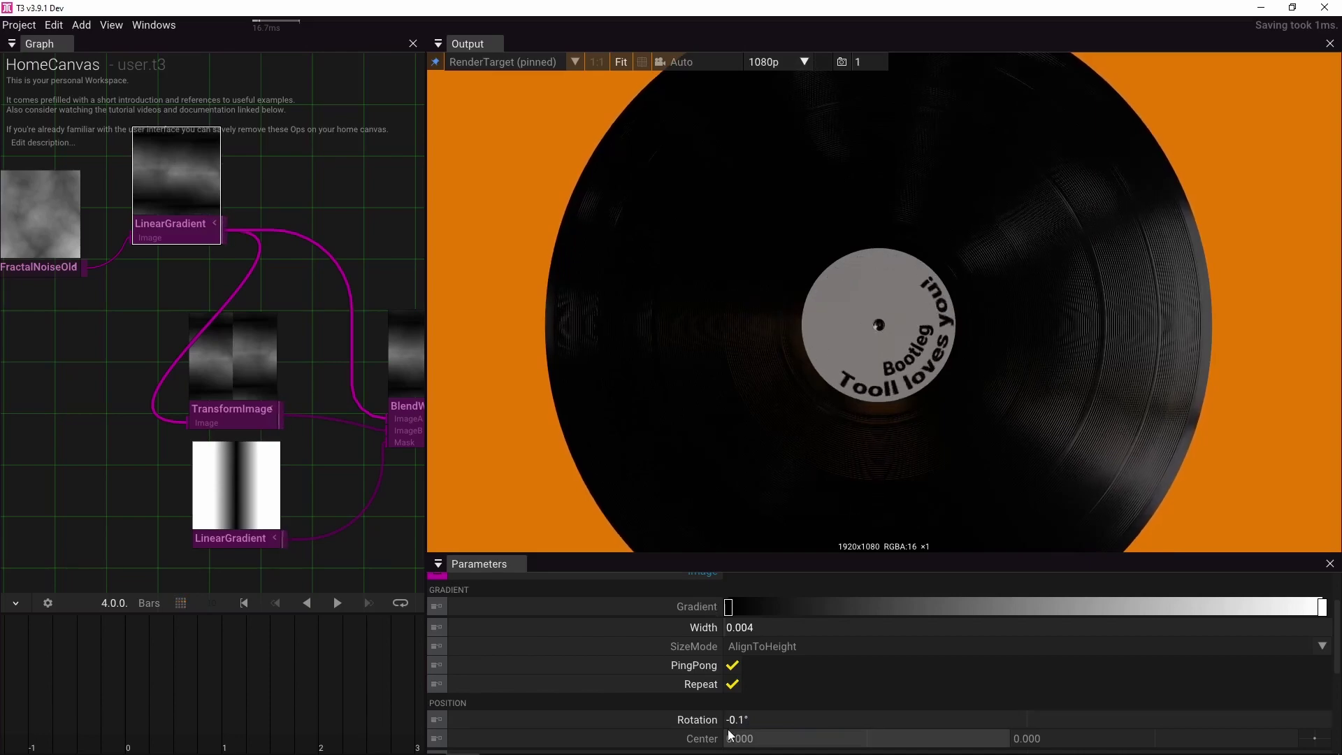
left_click(748, 720)
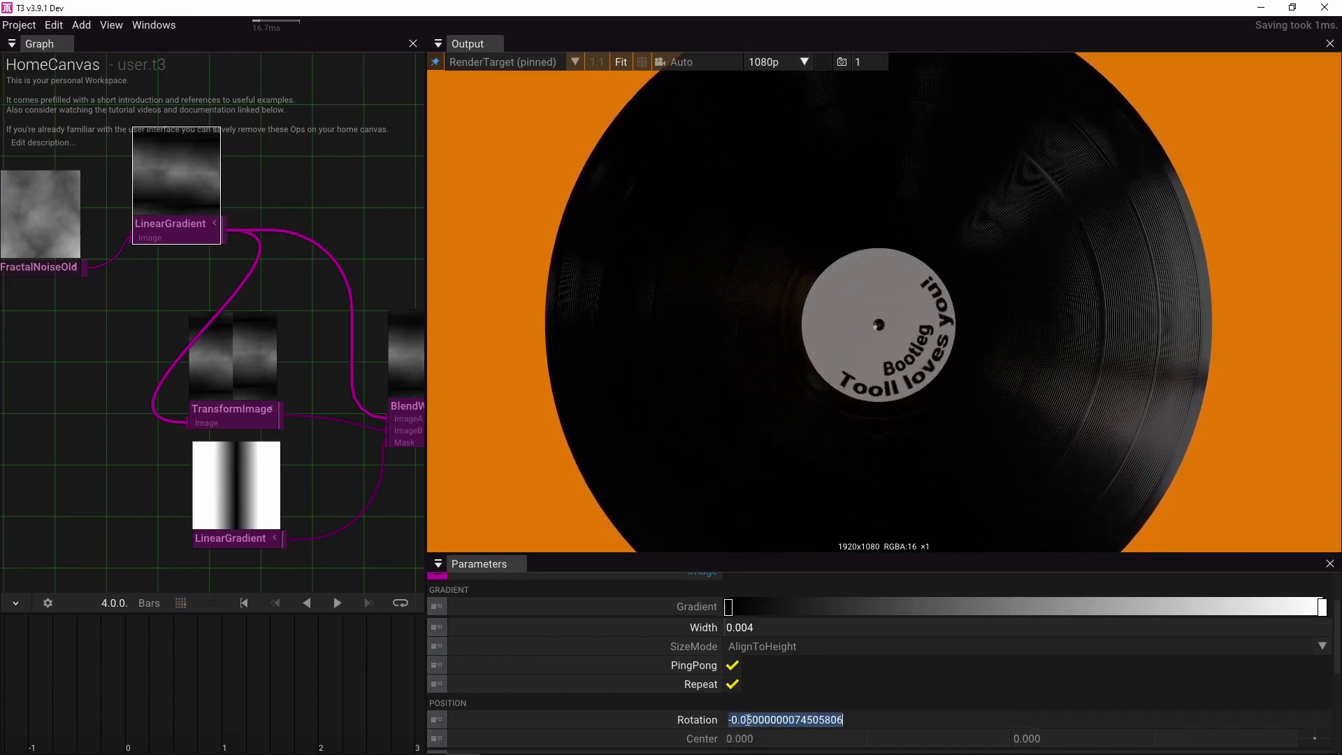
type("1")
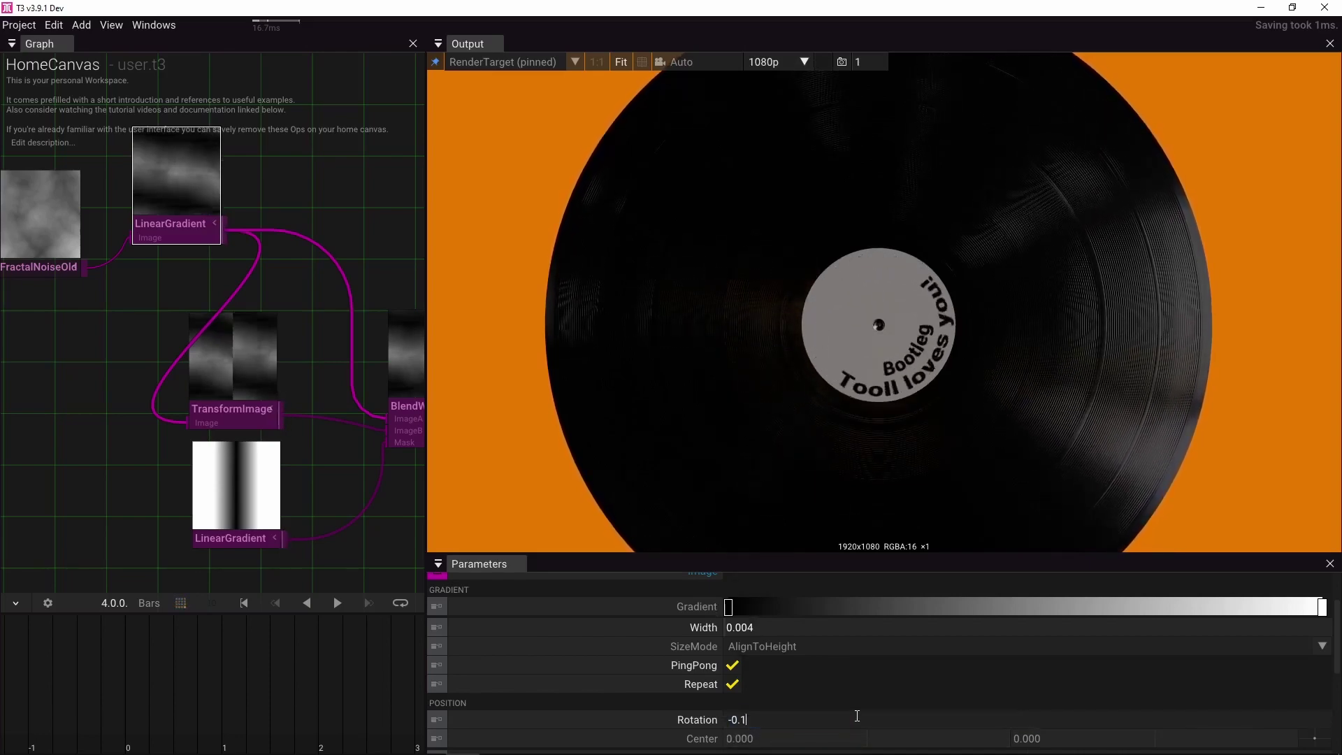
key("Return")
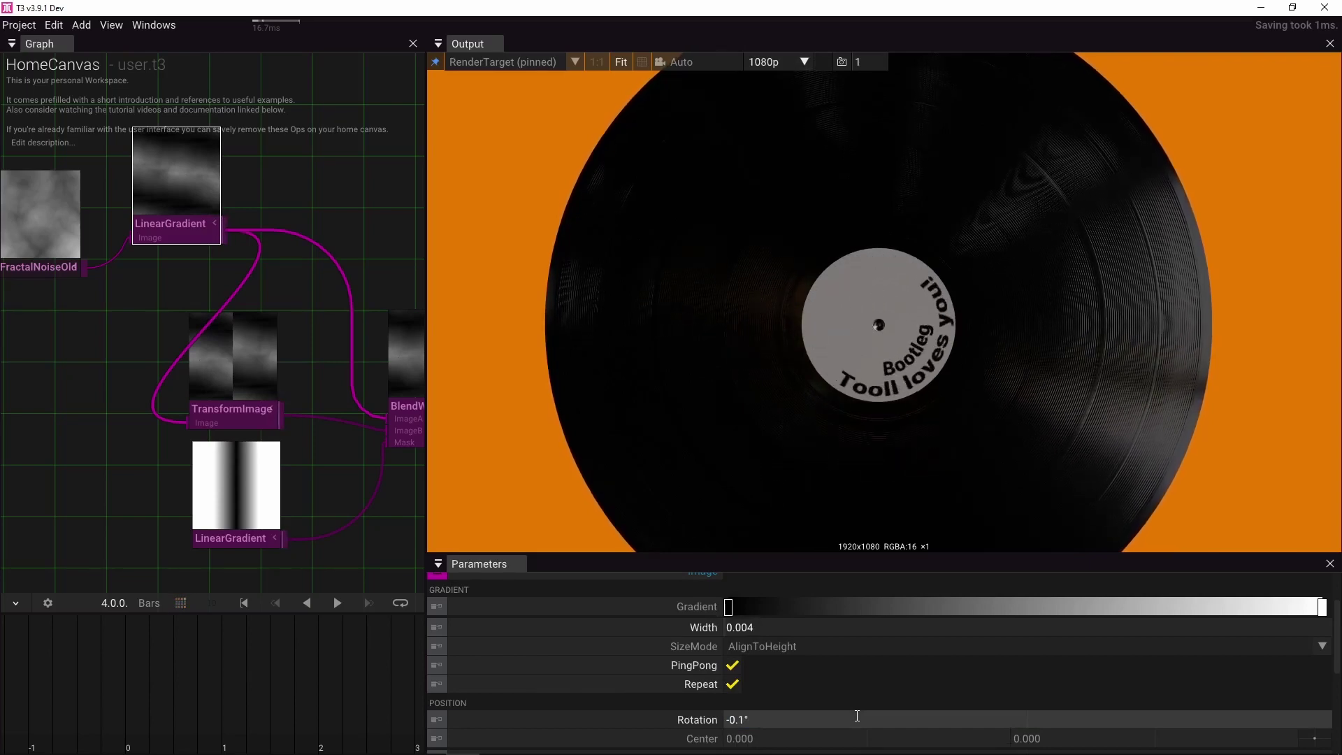
left_click(794, 720)
left_click(753, 720)
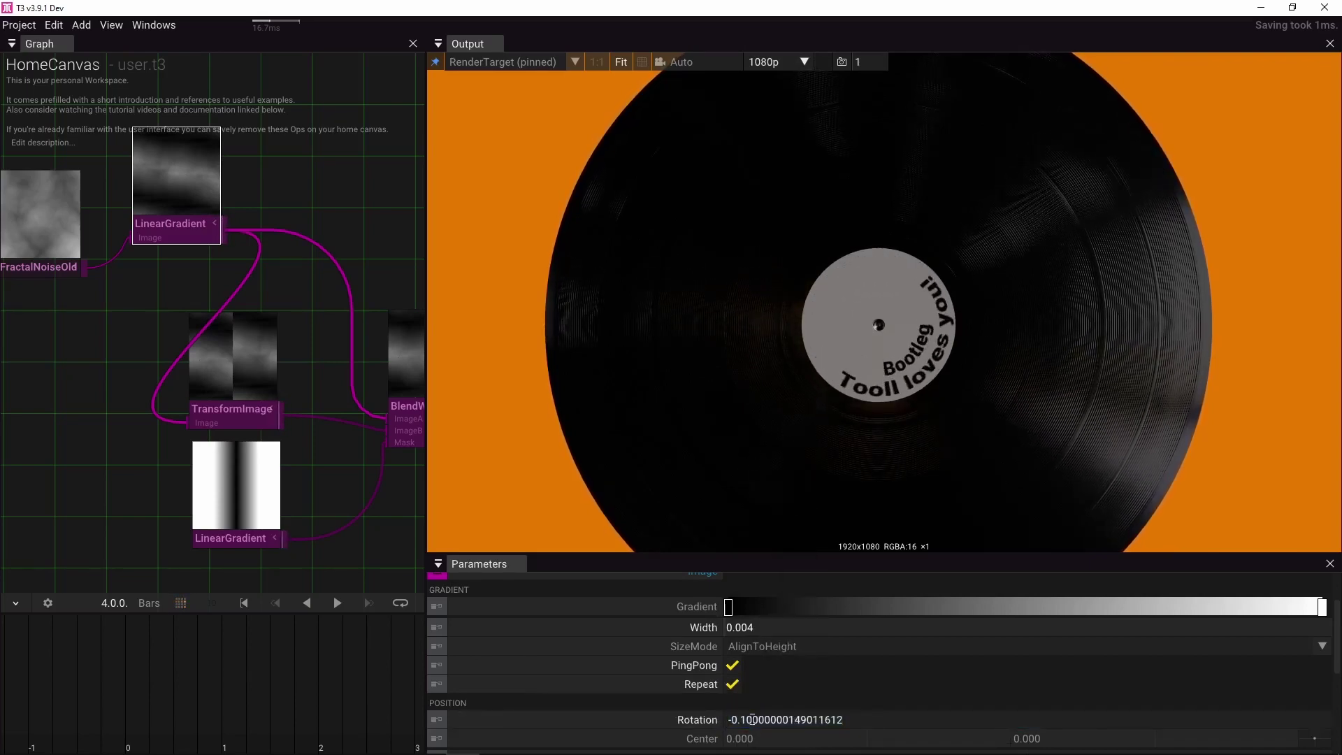
type("2")
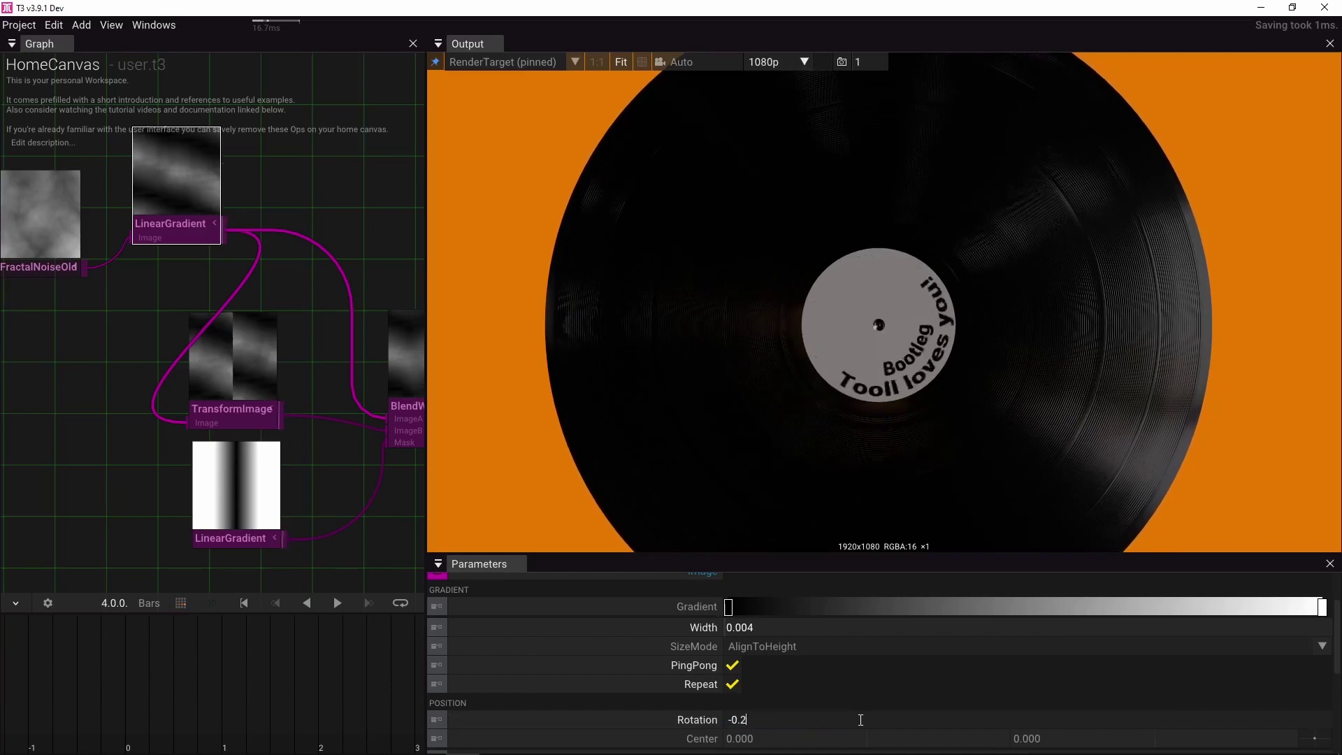
key("Return")
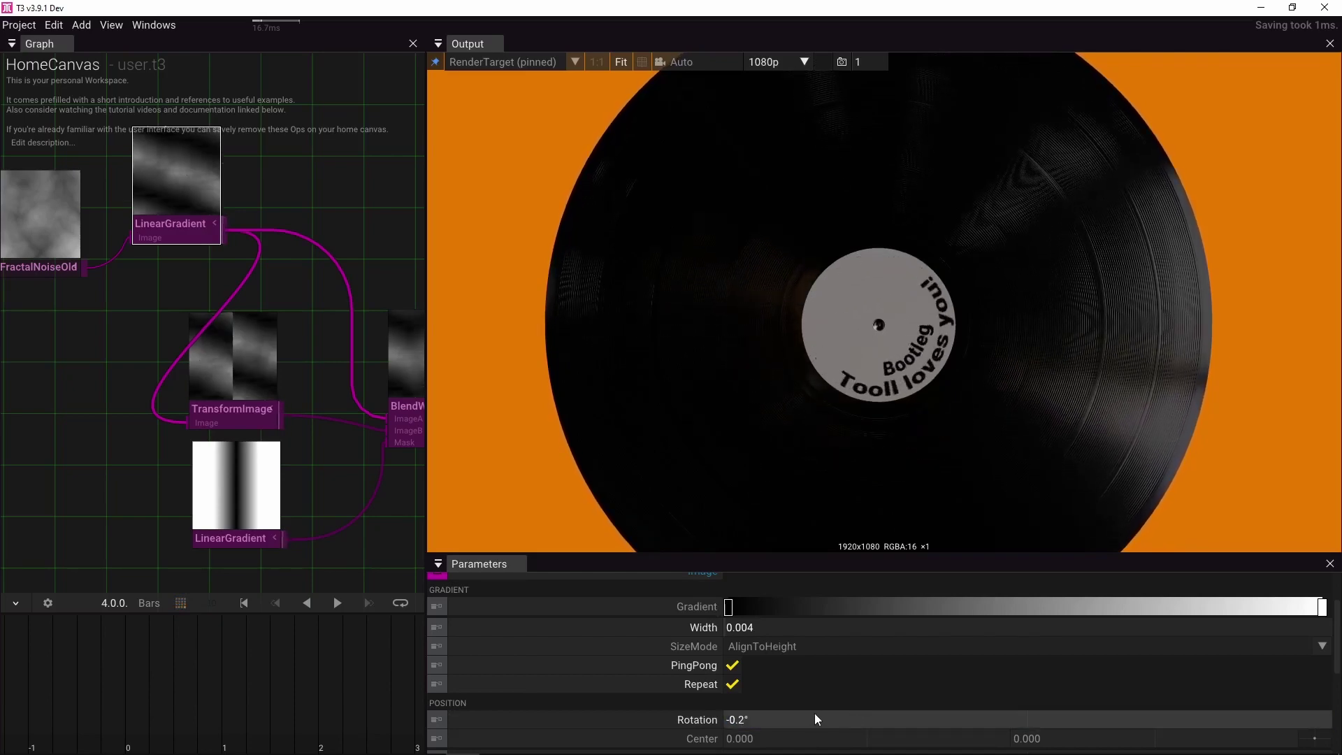
left_click(728, 606)
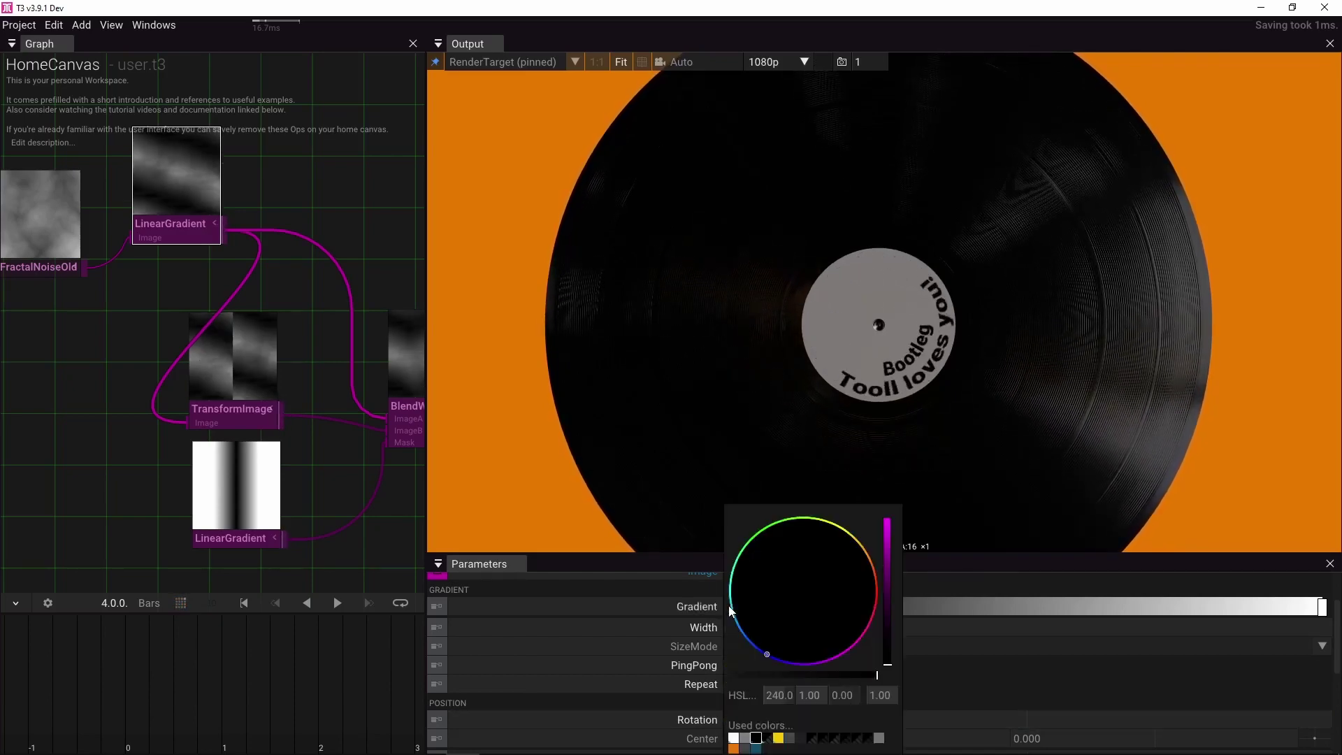
mouse_move(868, 677)
left_mouse_down()
mouse_move(773, 677)
mouse_move(905, 669)
mouse_move(774, 668)
mouse_move(902, 671)
mouse_move(850, 662)
mouse_move(908, 675)
left_mouse_up()
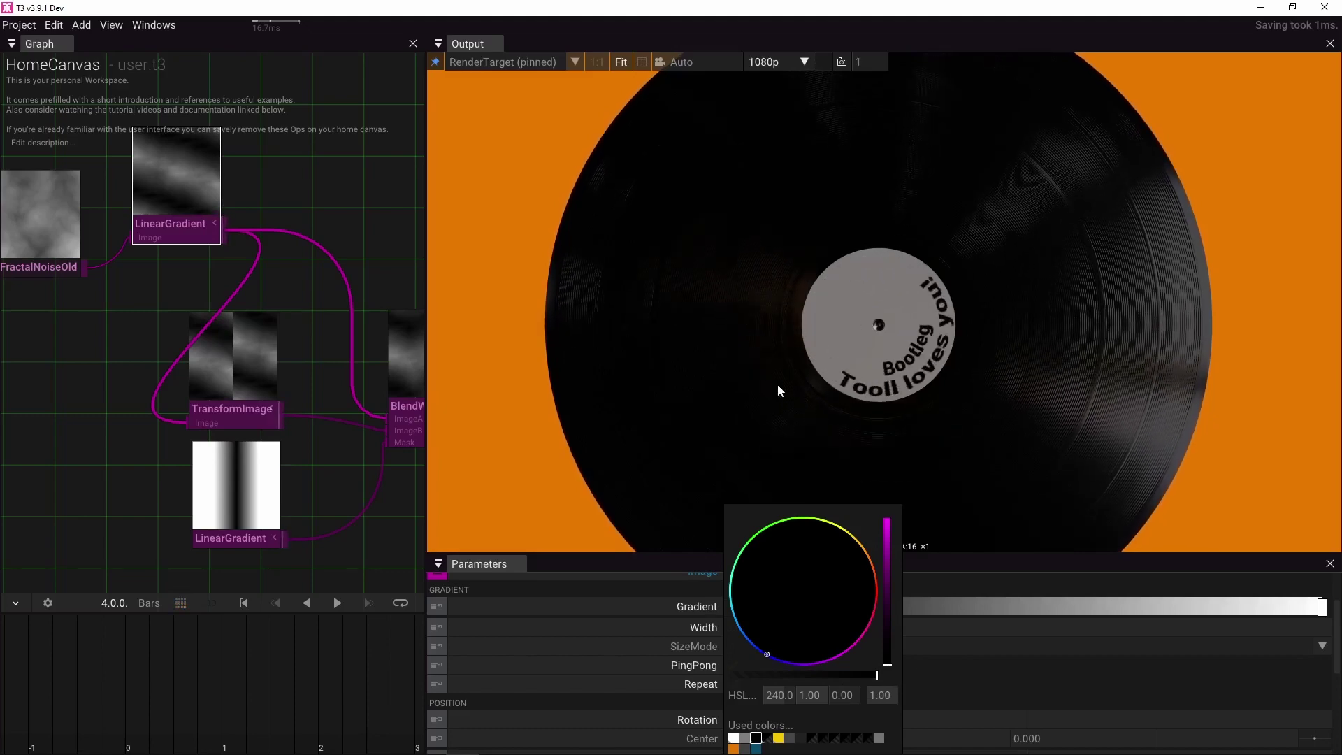
Switch the output's rendering resolution to 4k to inspect the record's grooves in finer detail.
scroll(777, 384, "down", 3)
scroll(780, 384, "up", 2)
scroll(782, 371, "up", 3)
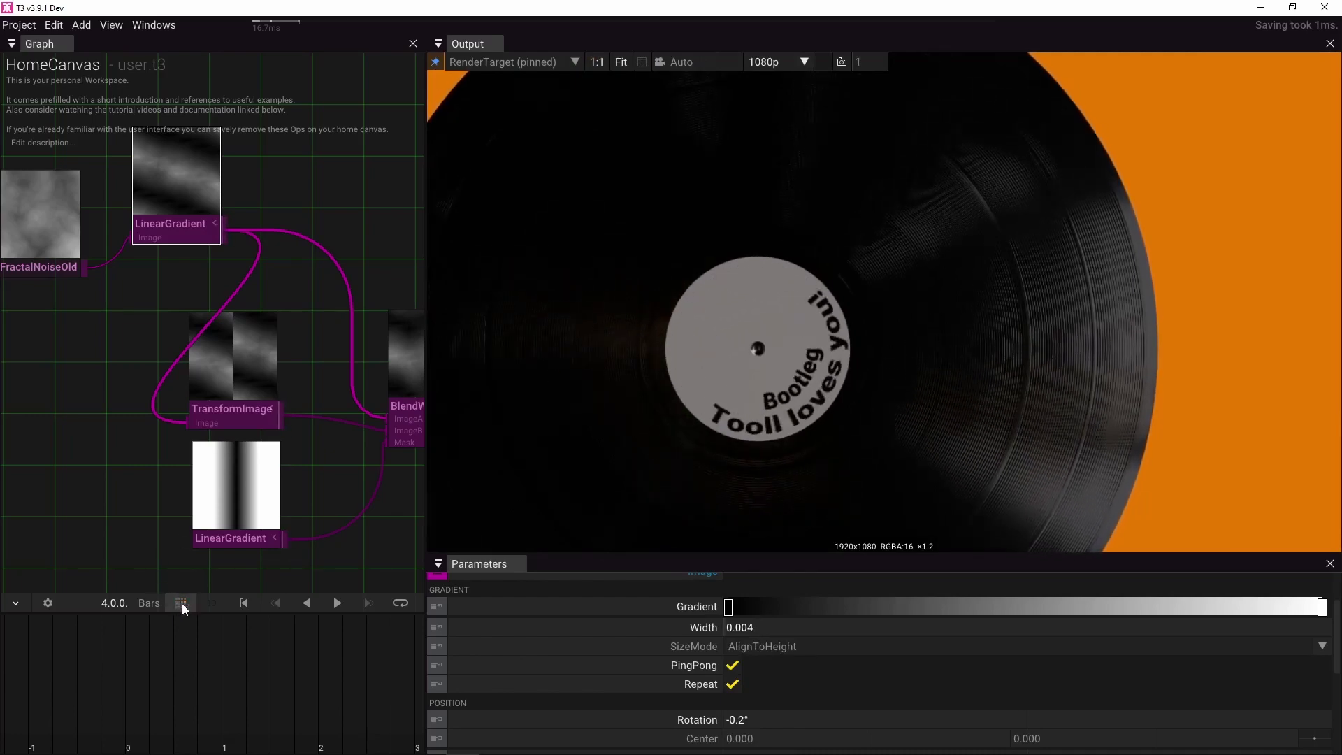
left_click(804, 64)
left_click(793, 176)
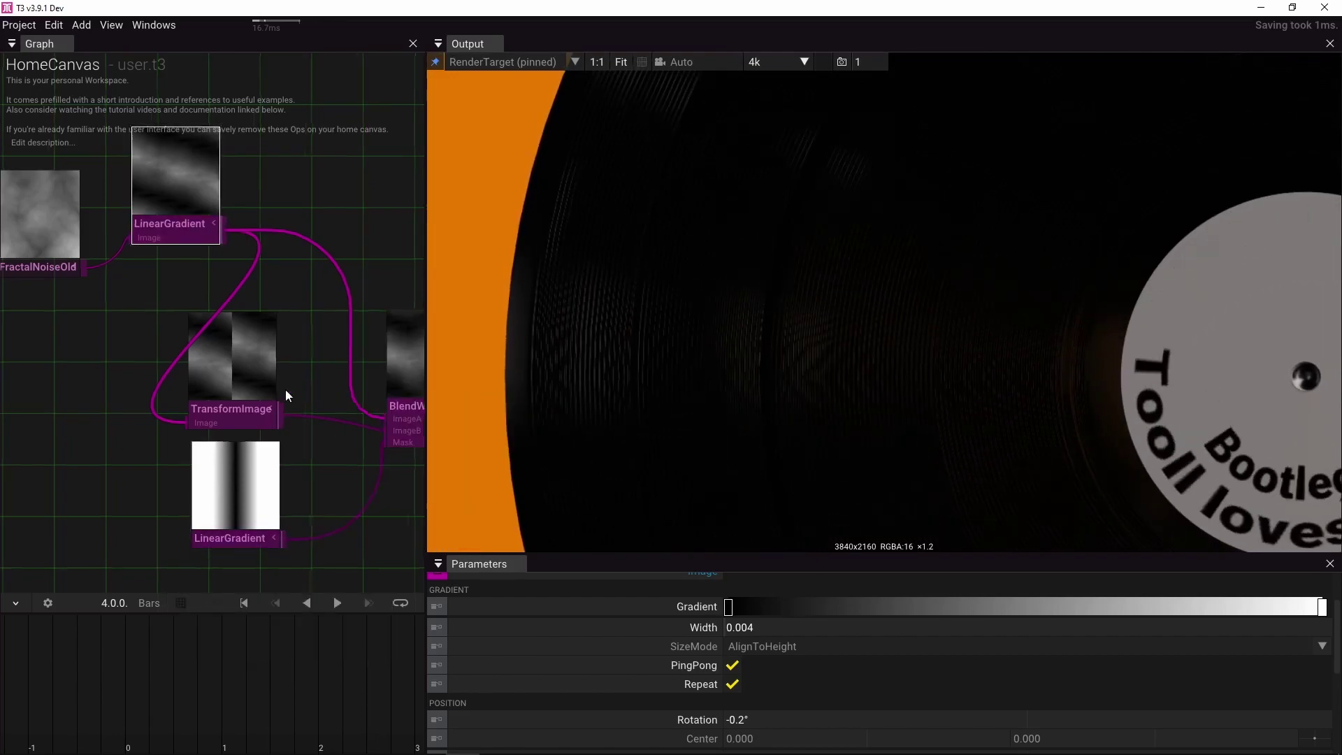
Select the NormalMap operator that feeds the record's SetMaterial and check its resolution setting.
scroll(286, 389, "right", 5)
scroll(155, 329, "right", 3)
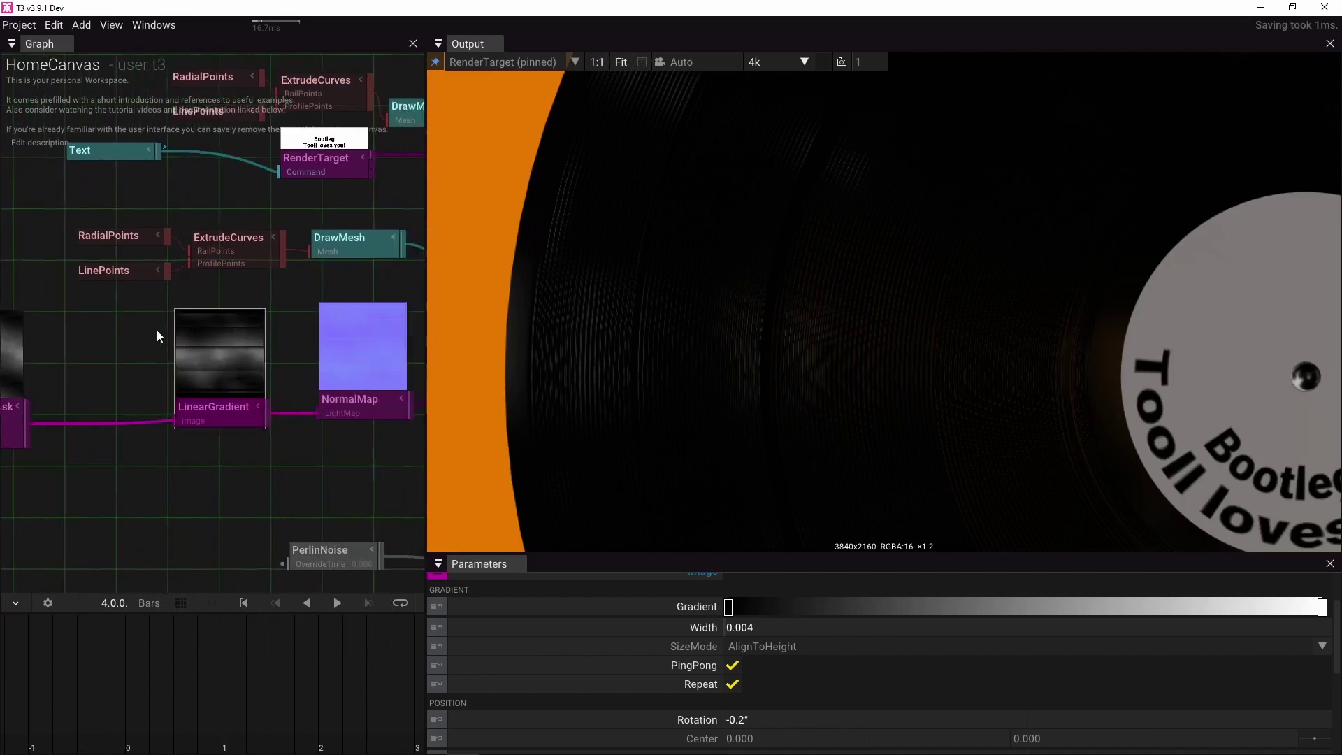
left_click(182, 398)
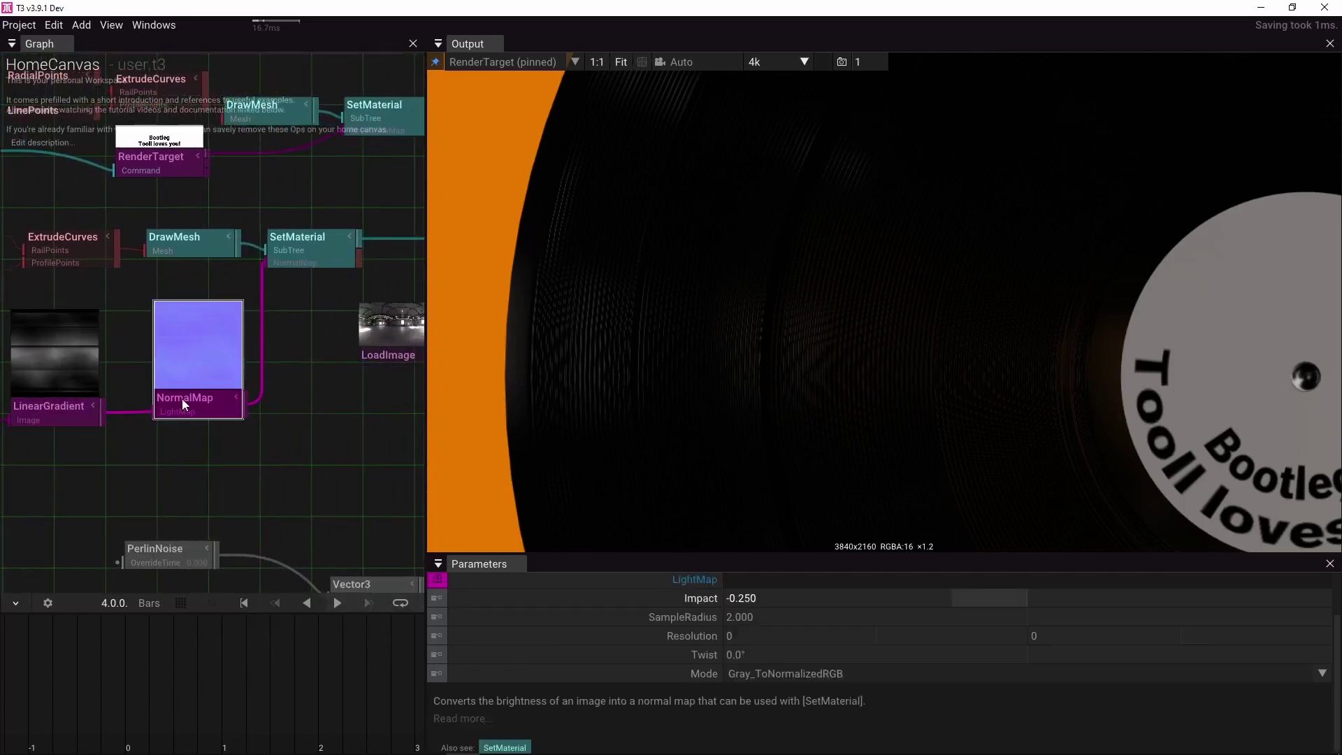
Set the _FractalNoiseOld operator's Resolution to 2048 × 2048.
scroll(233, 356, "left", 3)
scroll(233, 356, "down", 1)
scroll(157, 362, "down", 5)
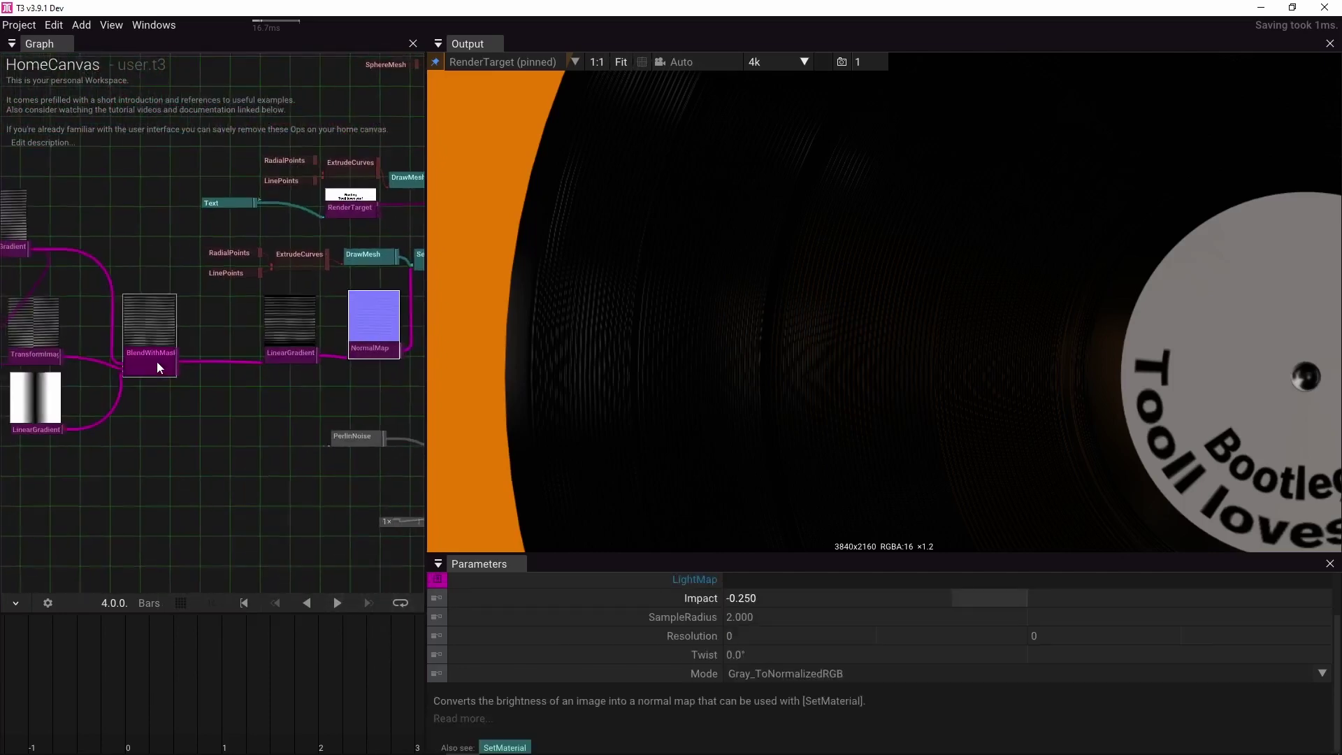
scroll(160, 297, "up", 2)
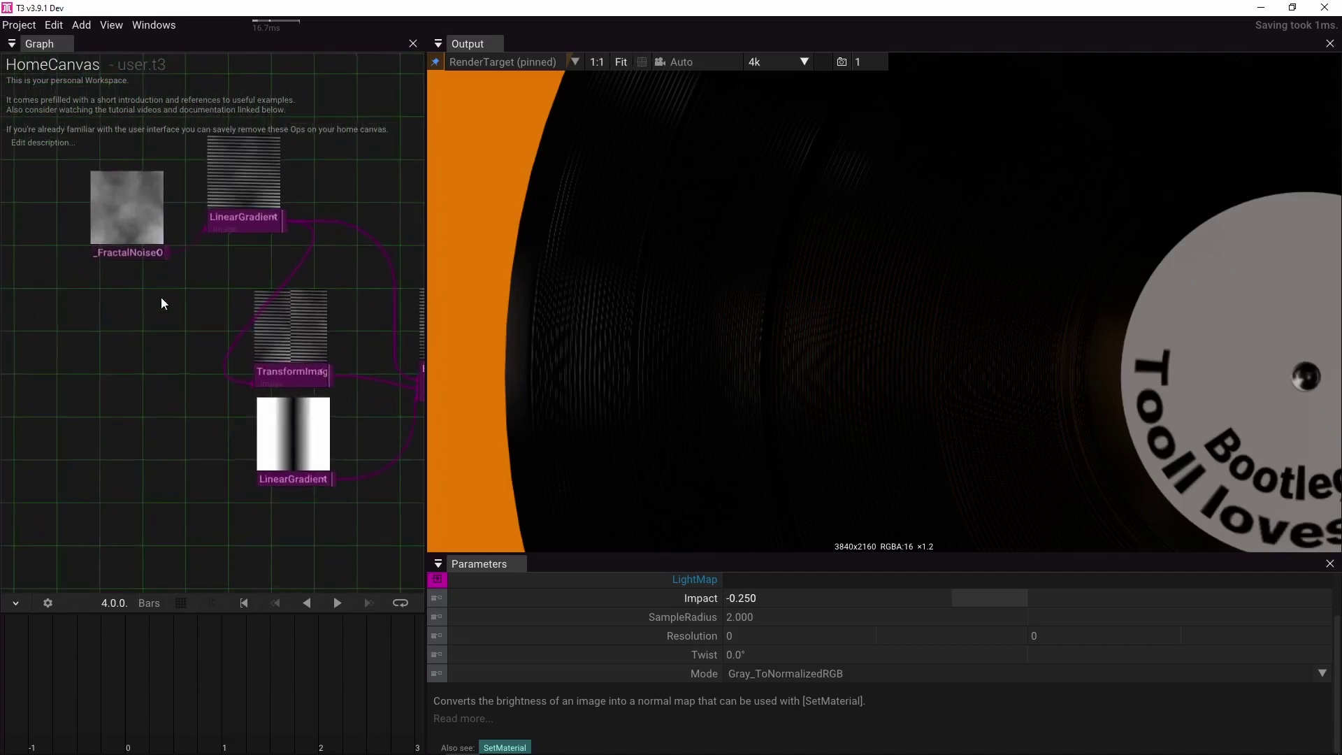
left_click(120, 255)
scroll(697, 622, "down", 3)
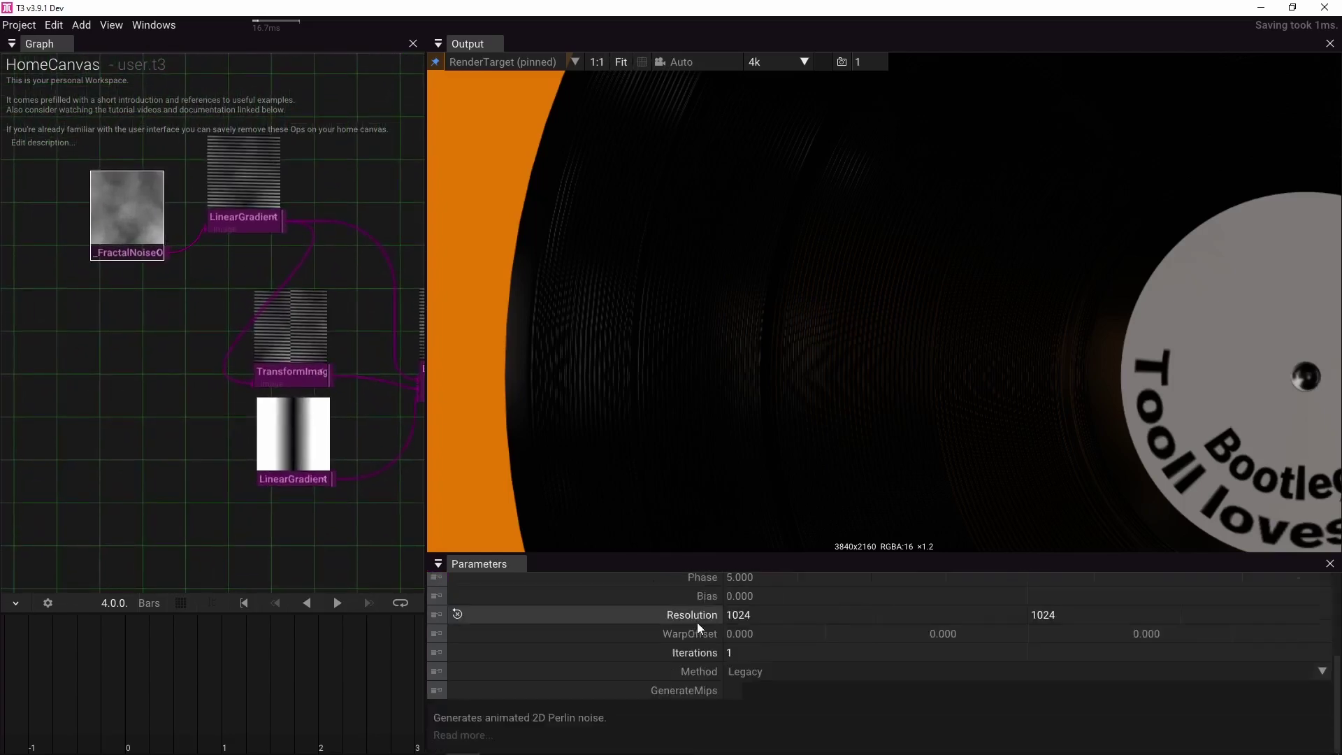
left_click(828, 619)
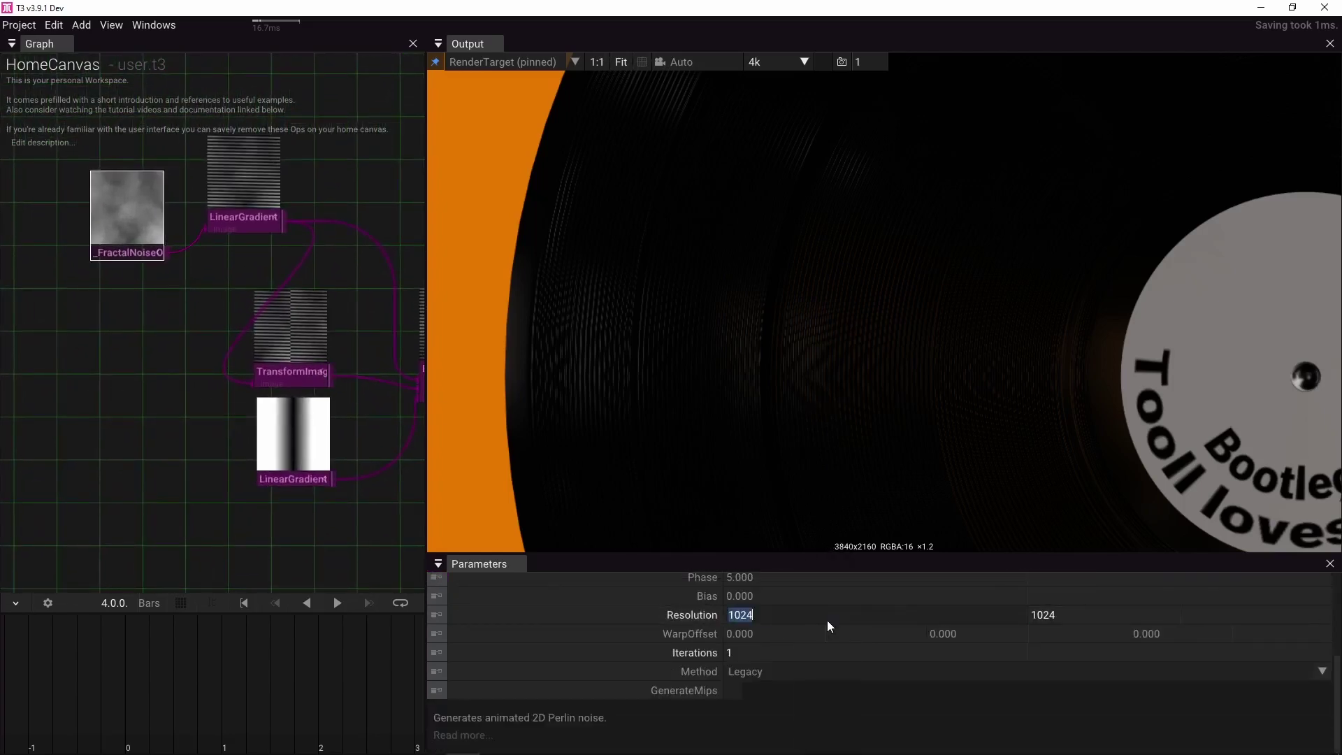
type("2048")
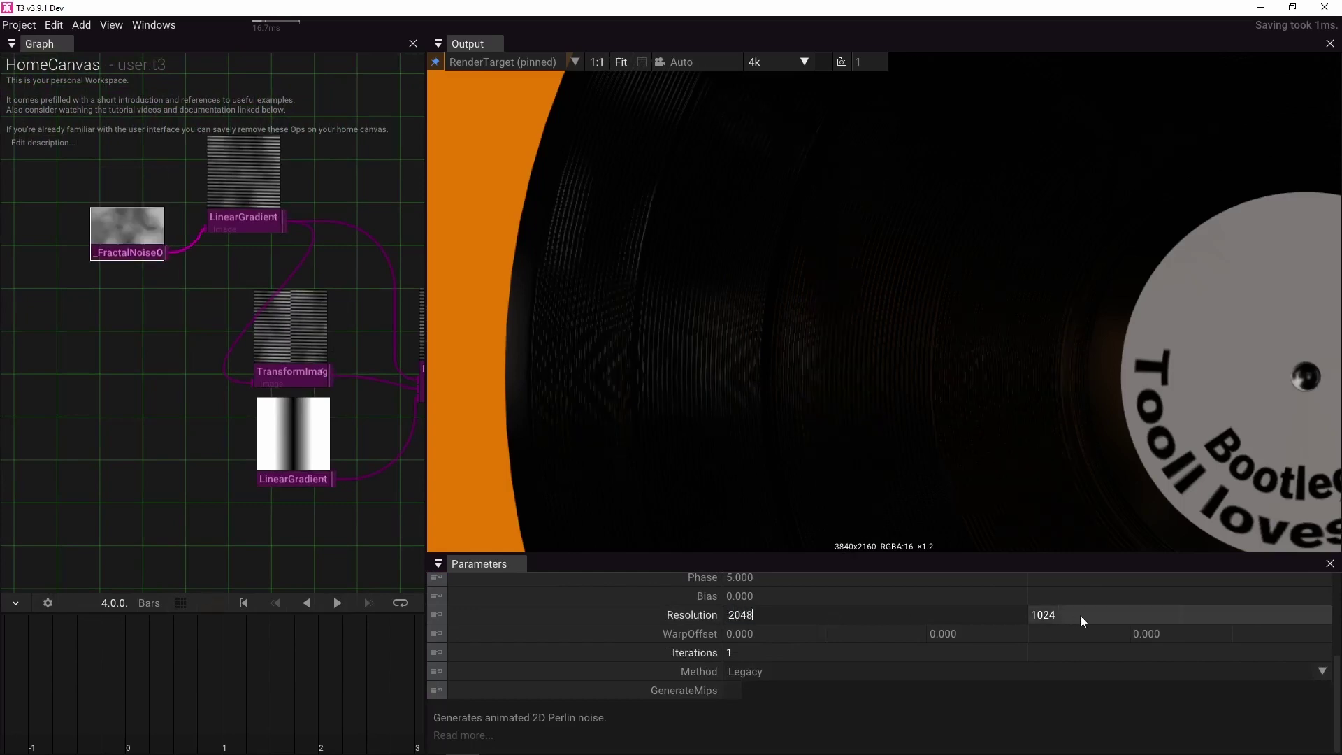
left_click(1080, 615)
type("2048")
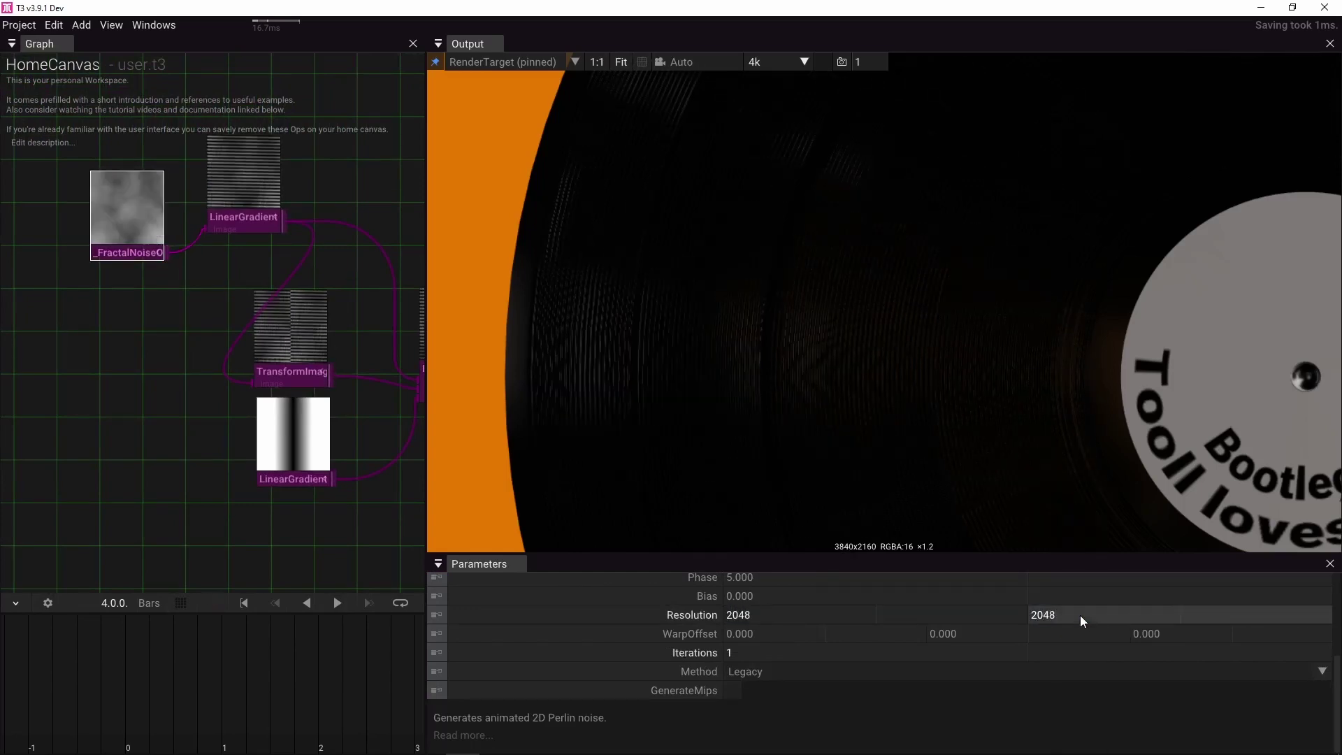
key("Return")
Reset the Resolution of the LinearGradient fed by _FractalNoiseOld to its default of 0 × 0.
left_click(246, 212)
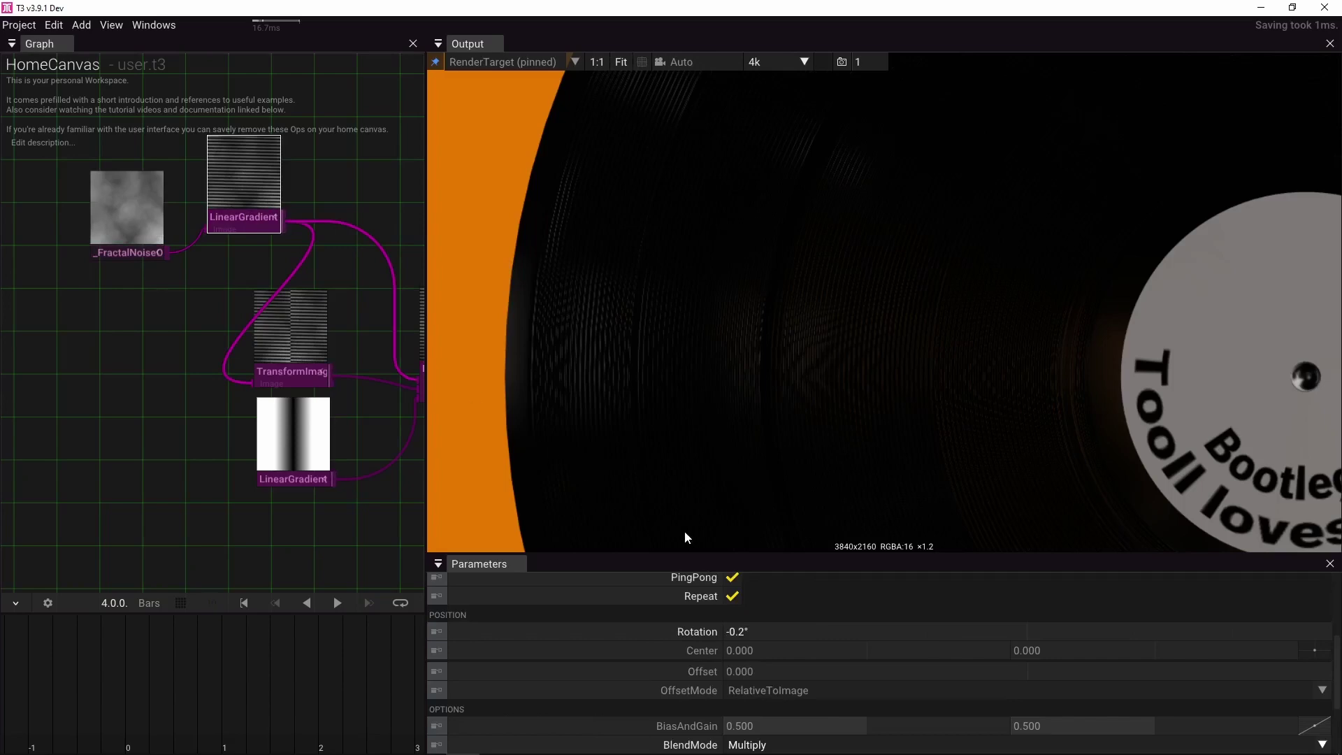
scroll(749, 636, "down", 3)
left_click(770, 701)
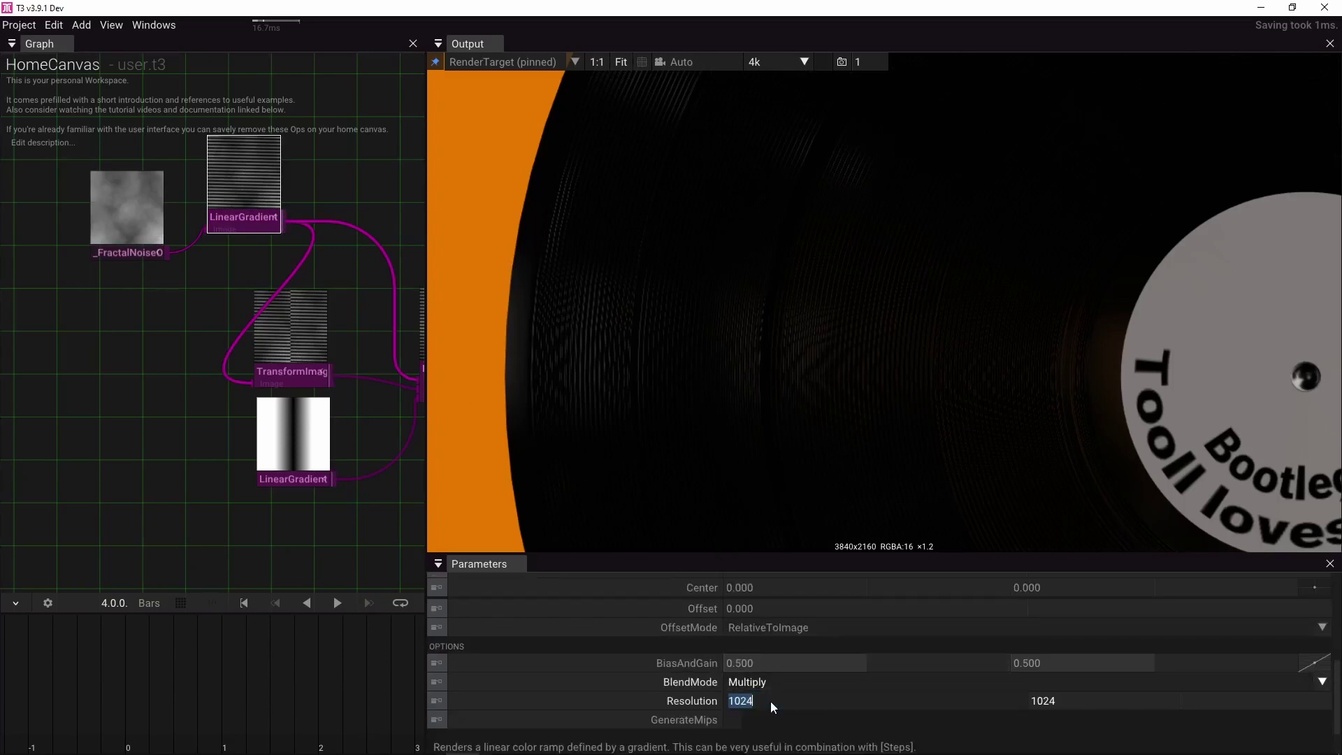
left_click(451, 701)
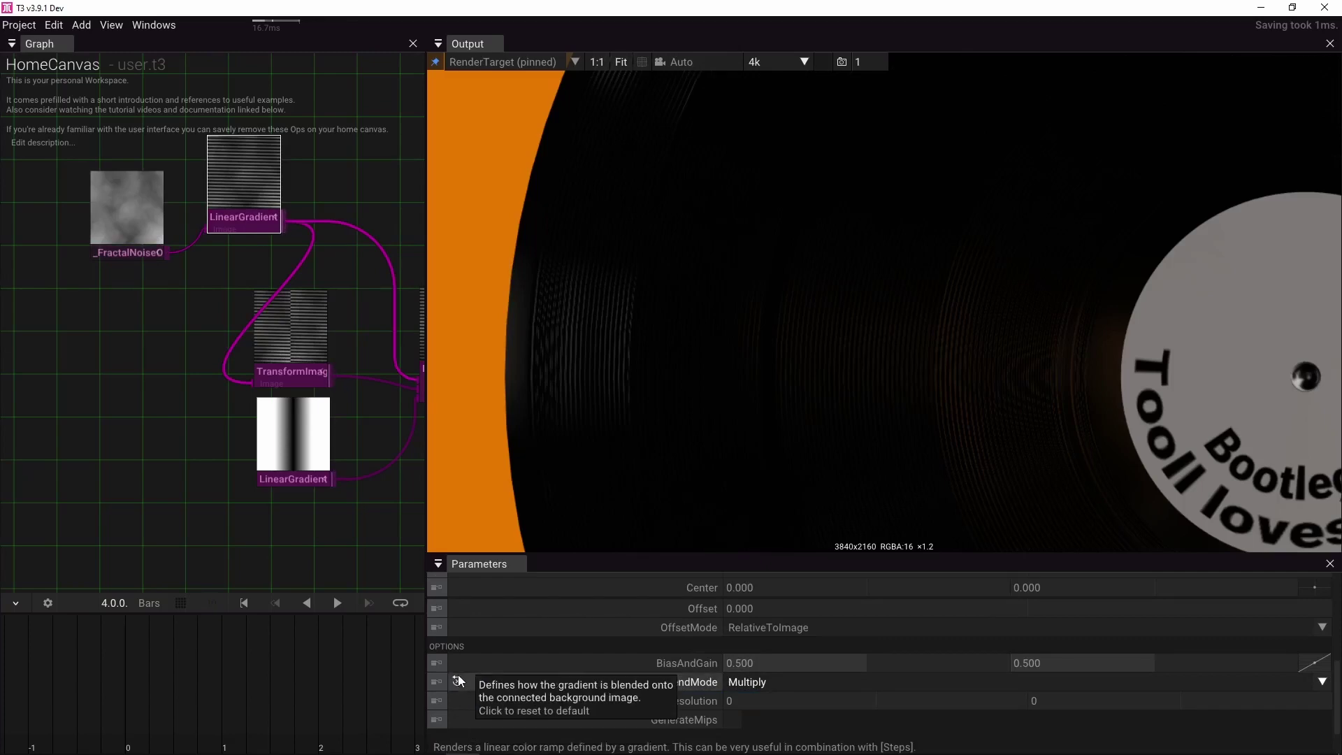
Check the texture size passed from BlendWithMask through the following LinearGradient to NormalMap.
left_click_drag(270, 325, 65, 343)
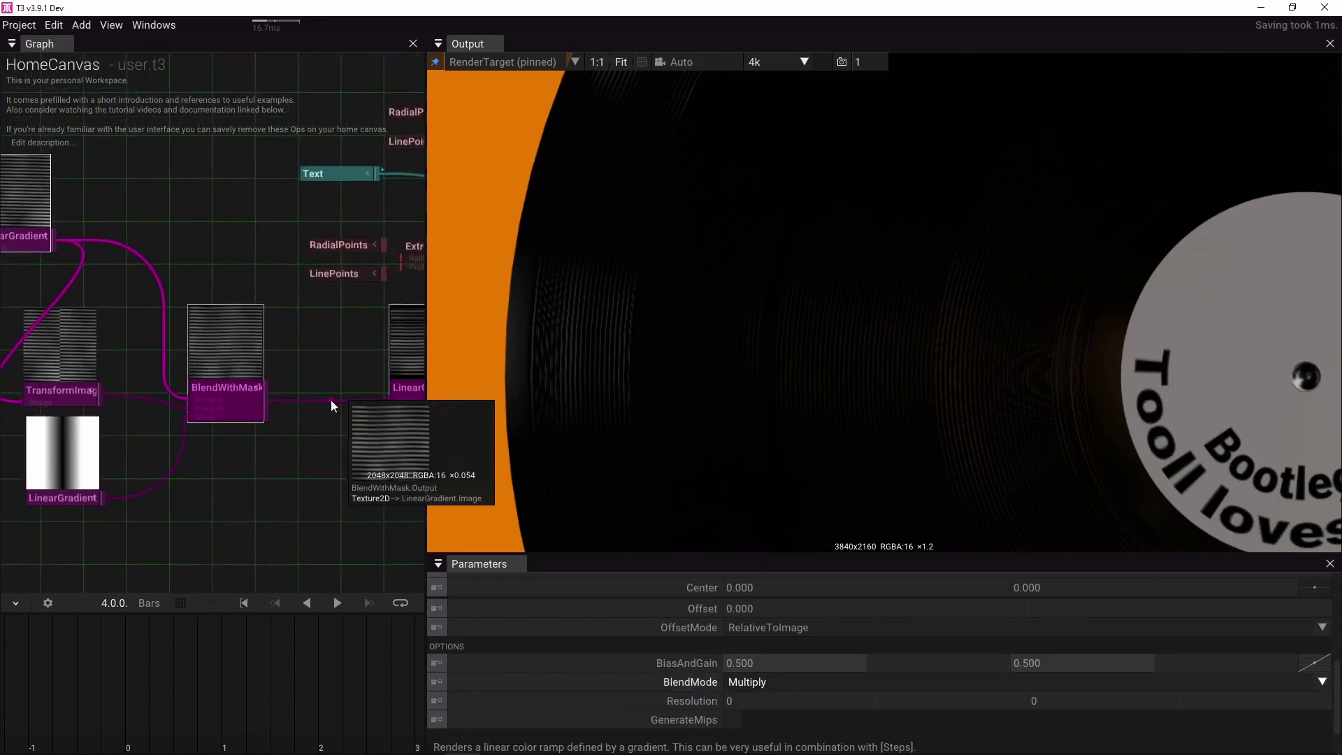
left_click_drag(330, 400, 47, 411)
mouse_move(320, 330)
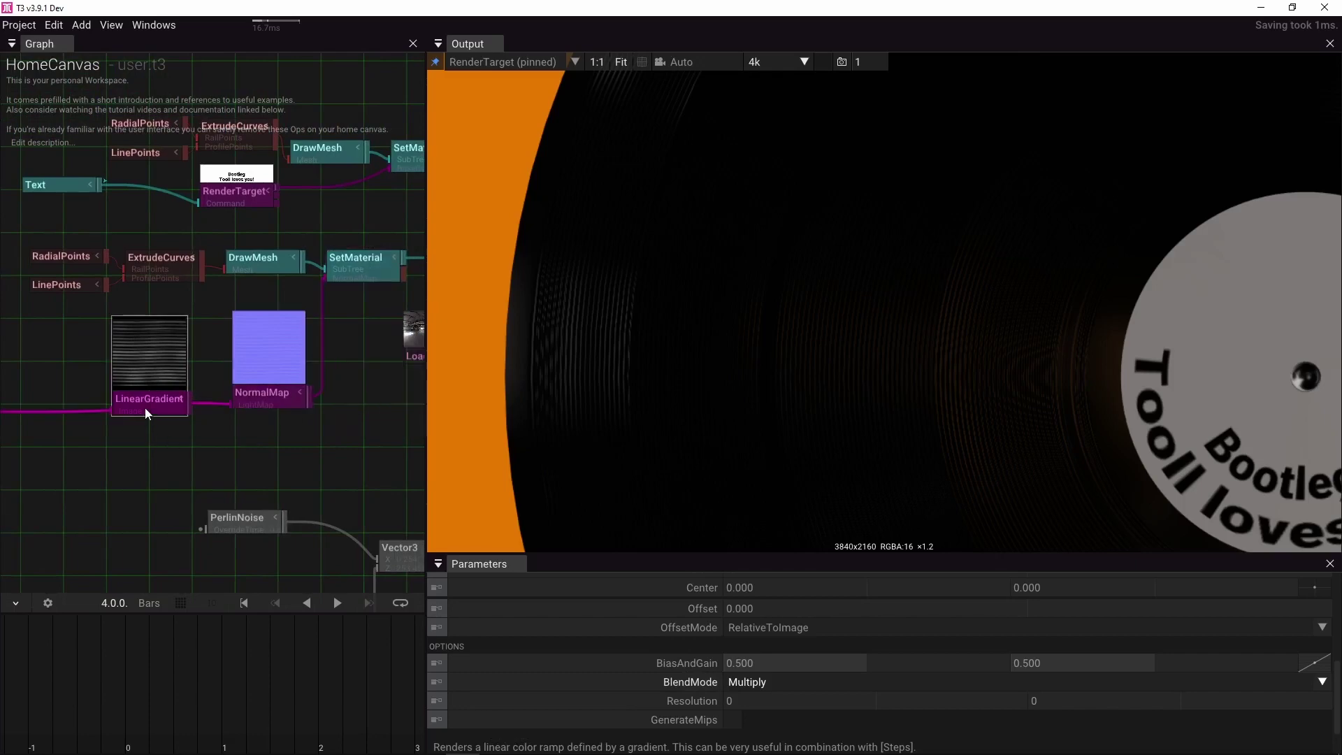
mouse_move(212, 406)
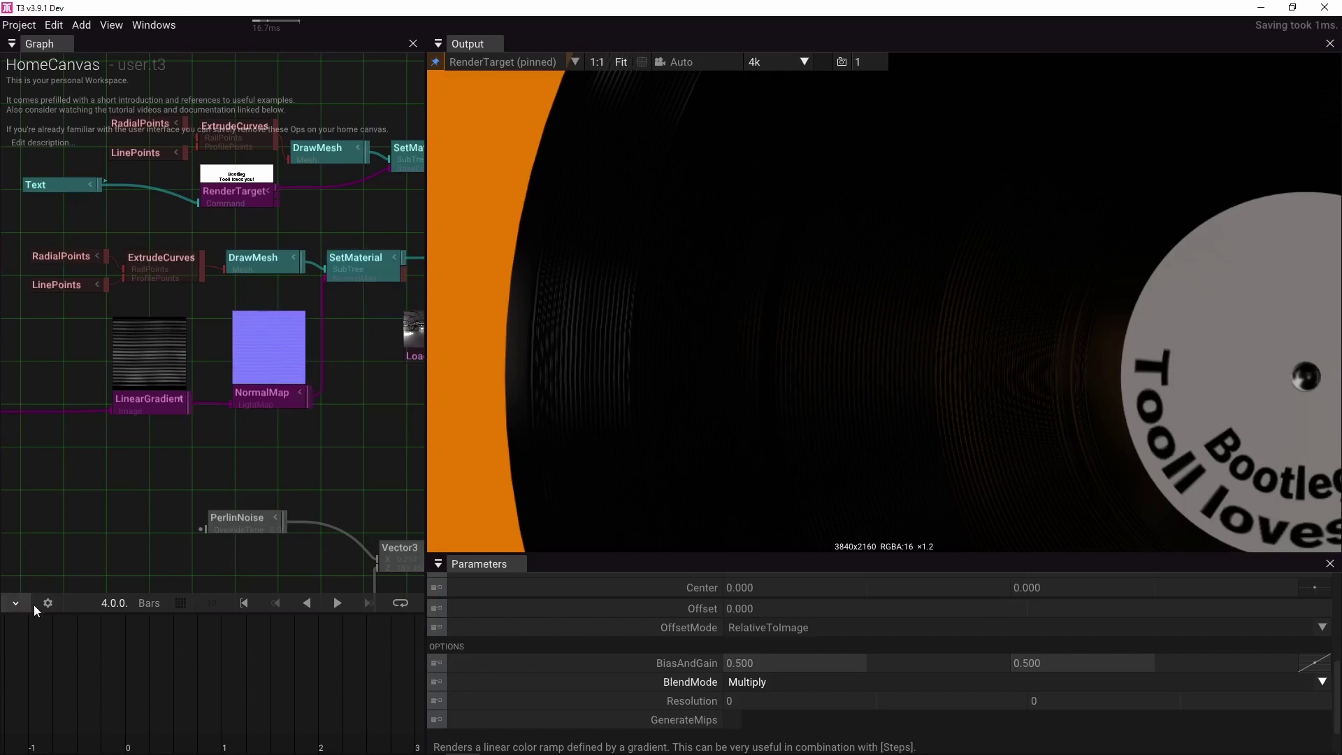
Resume idle motion and inspect the grooves on the spinning record, both as a whole and close up.
left_click(175, 602)
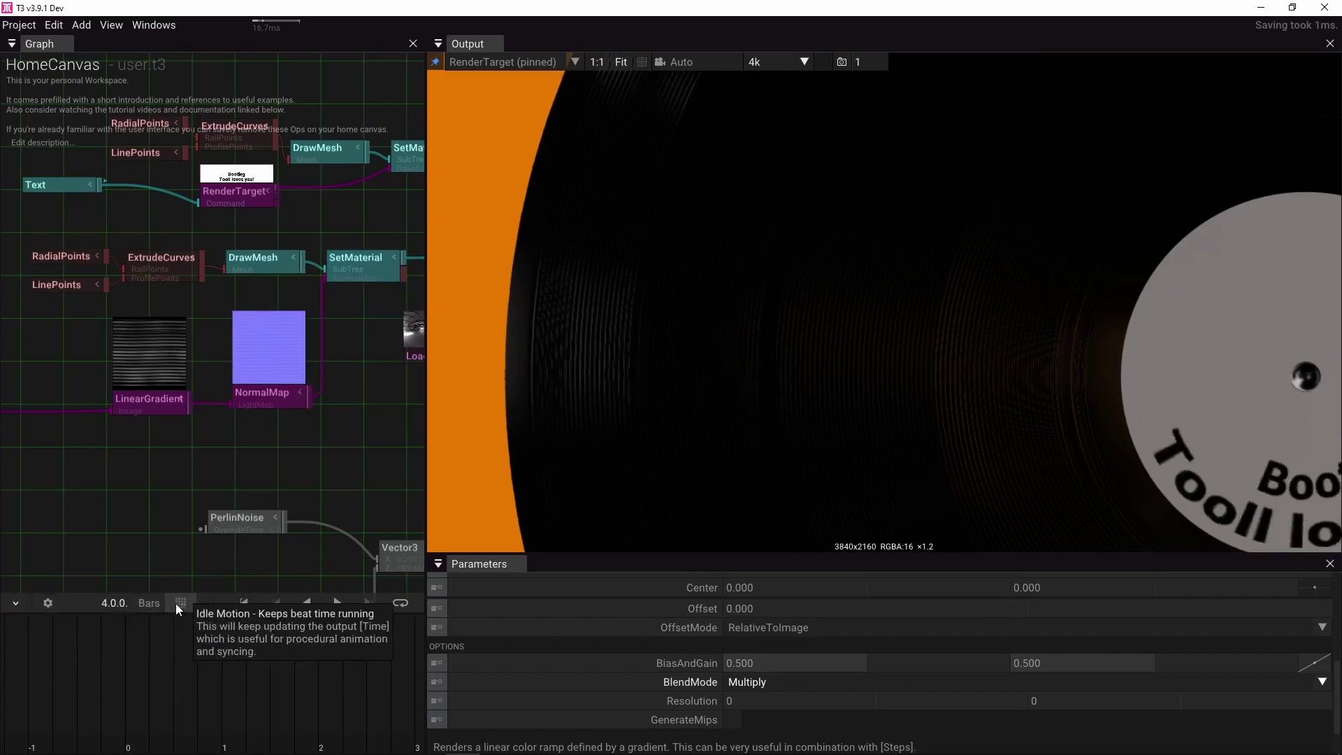
scroll(876, 266, "down", 5)
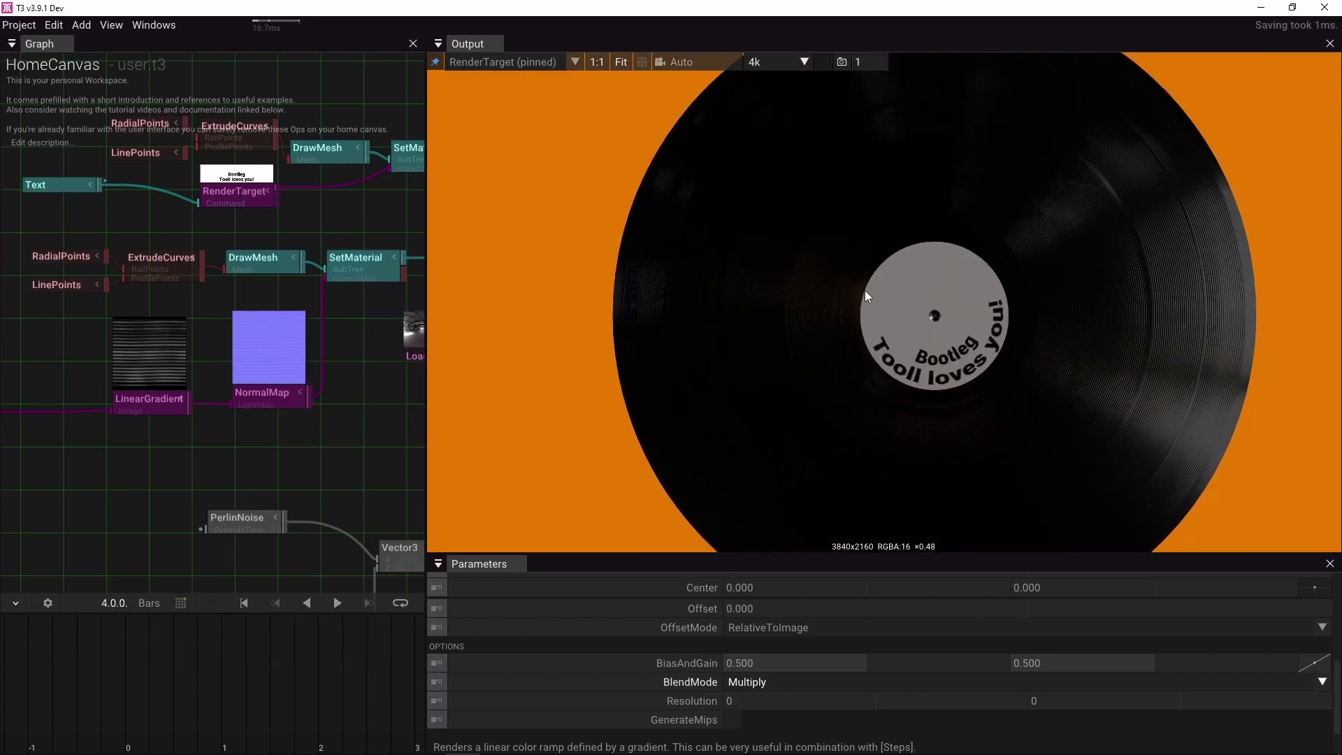
scroll(865, 290, "up", 2)
scroll(903, 288, "up", 2)
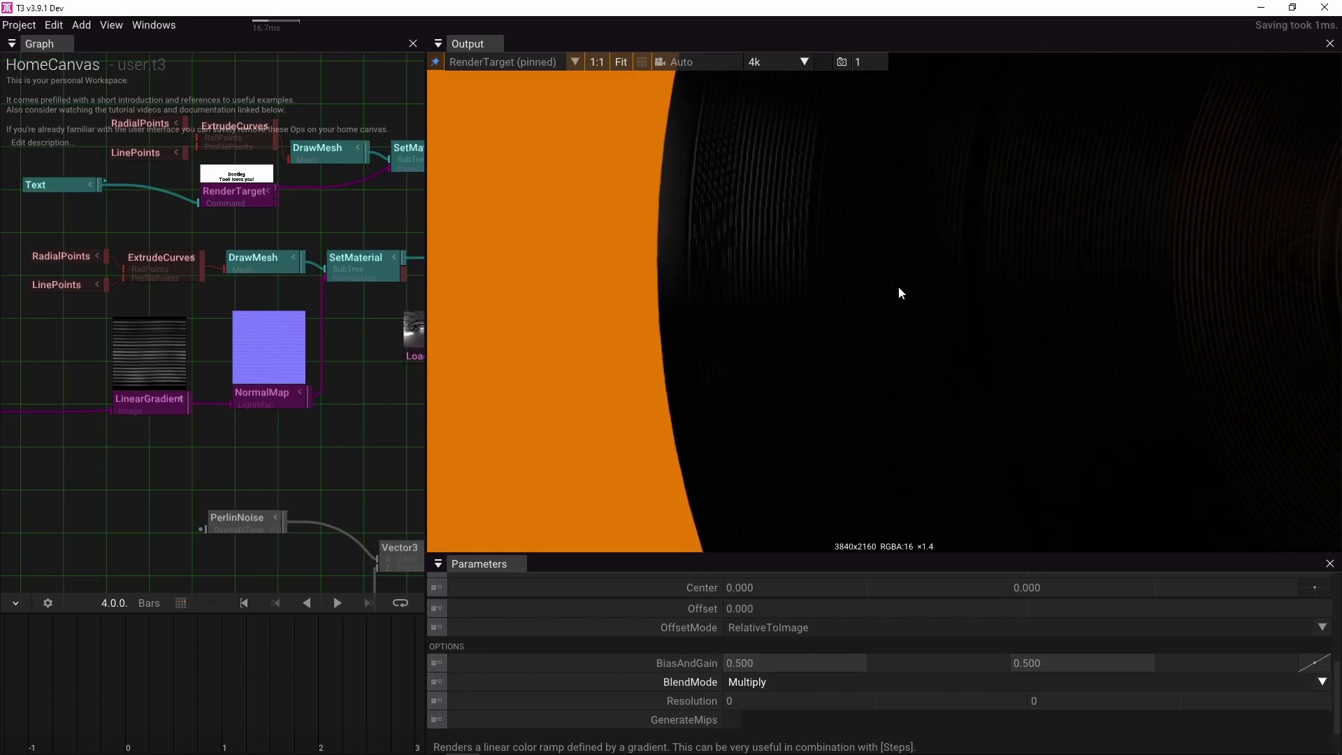
scroll(899, 286, "down", 4)
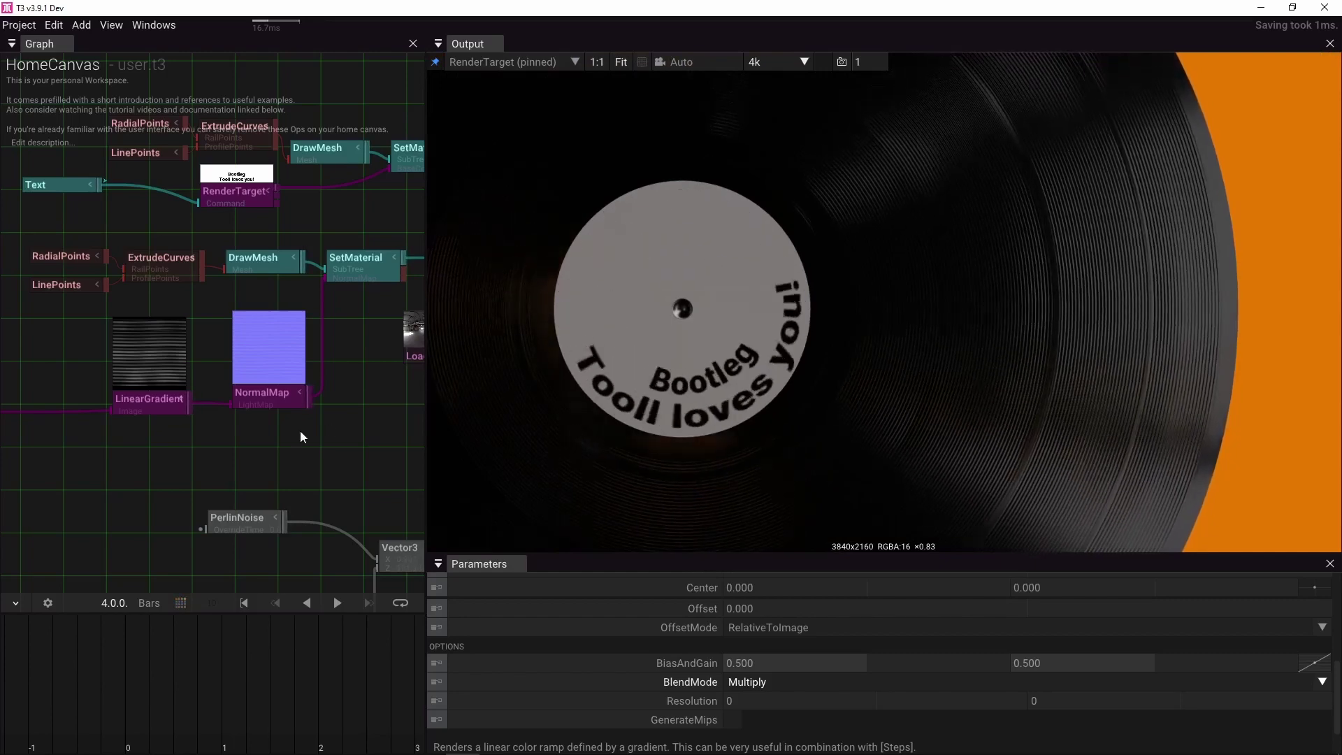
Set the NormalMap's Impact to -0.125.
left_click(274, 398)
left_click(857, 599)
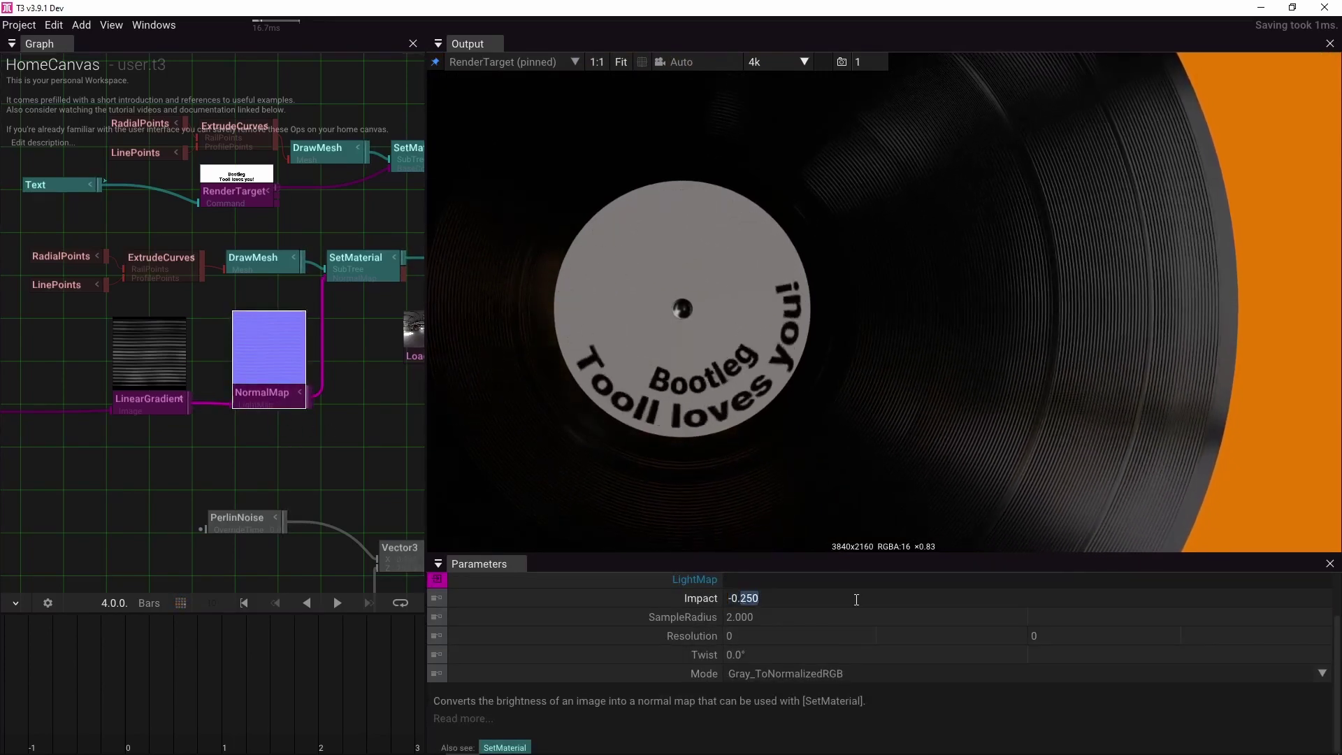
type("-0.125")
key("Return")
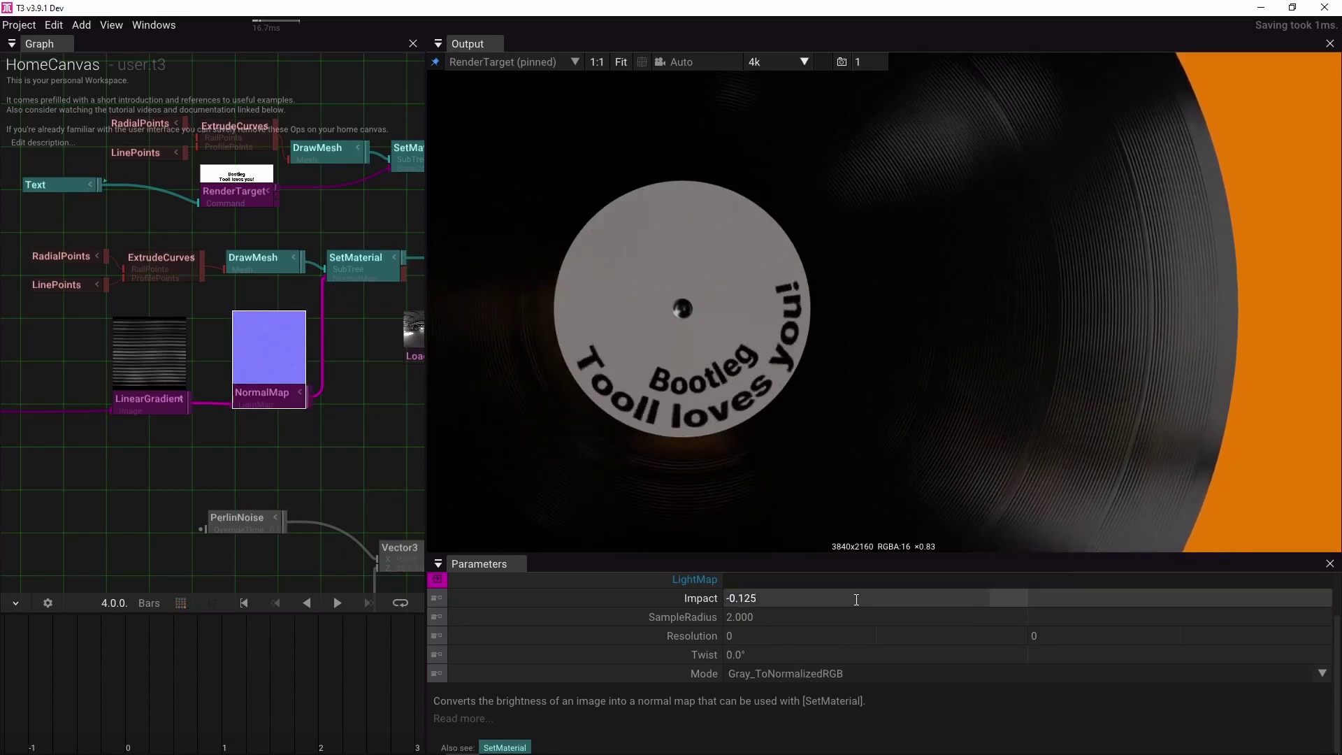
Inspect the record's grooves from edge to label at 4k and set the output resolution to 1080p.
left_click_drag(682, 383, 891, 371)
left_click_drag(664, 375, 840, 370)
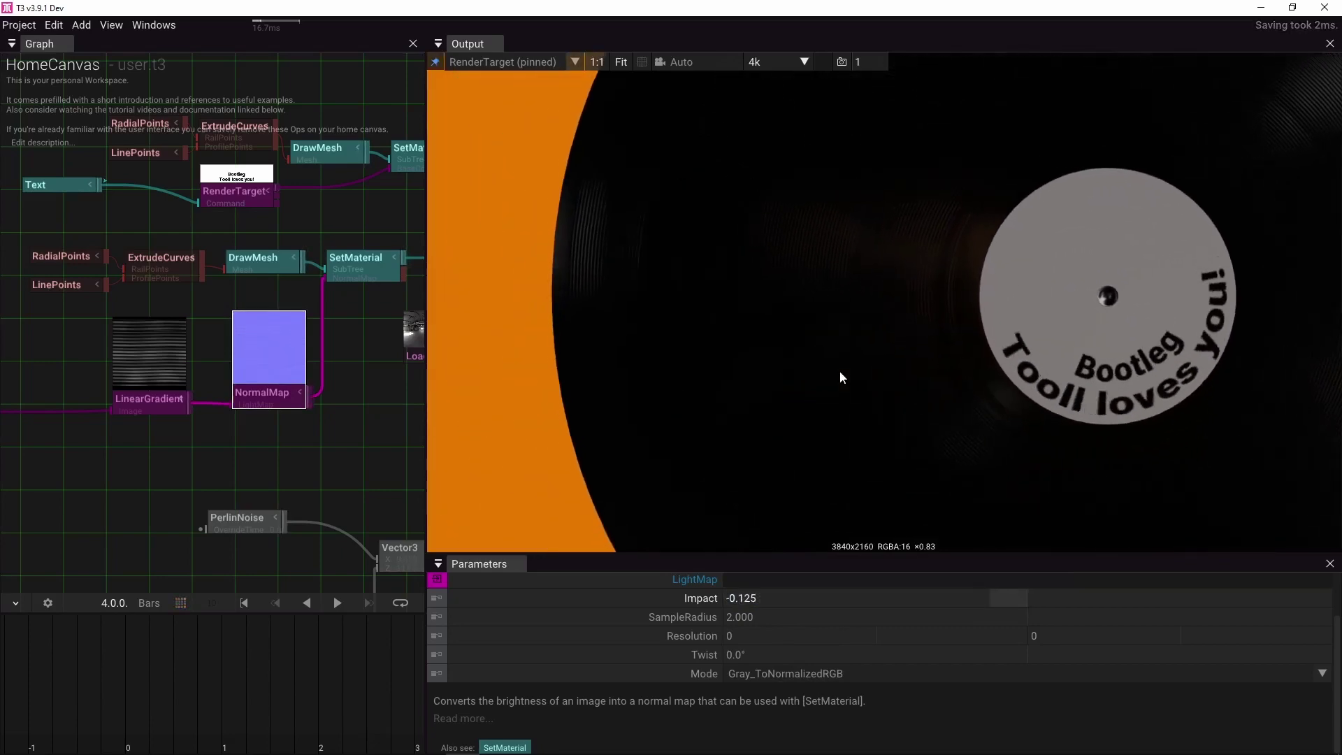
left_click_drag(955, 344, 858, 342)
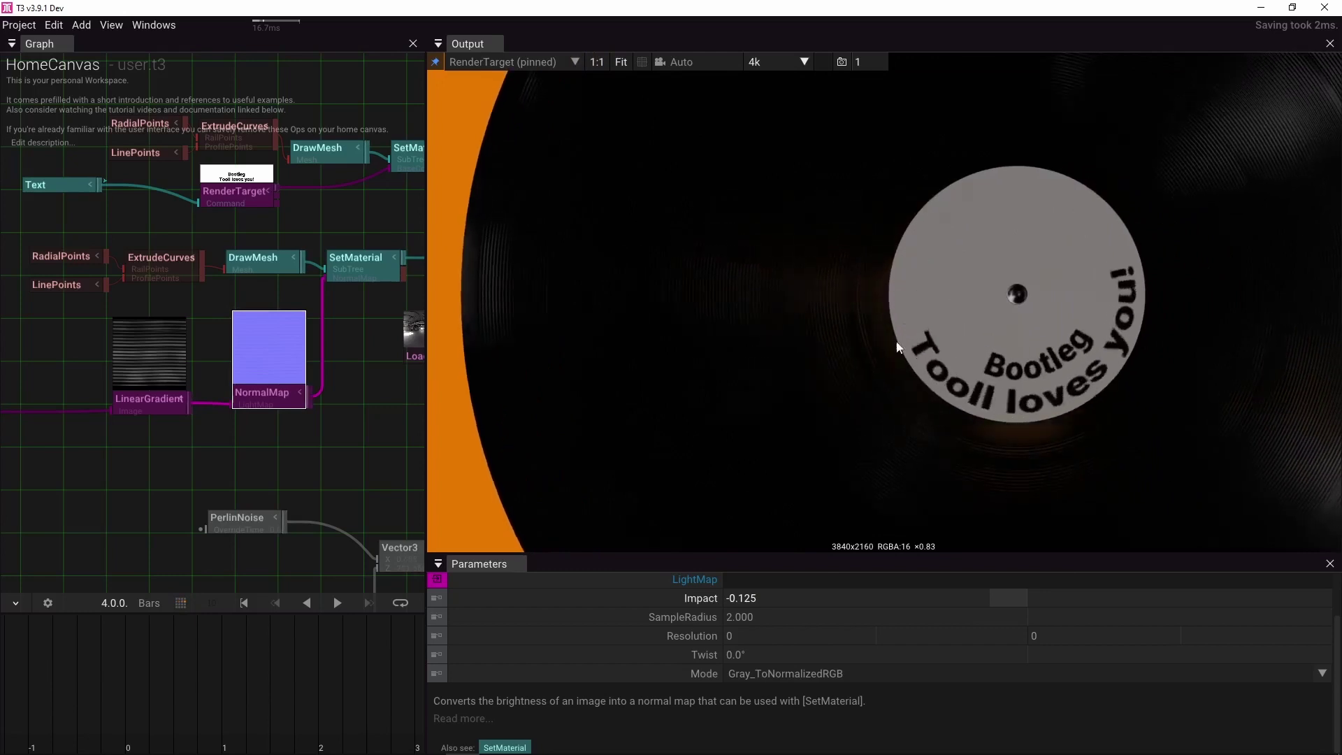
left_click(803, 61)
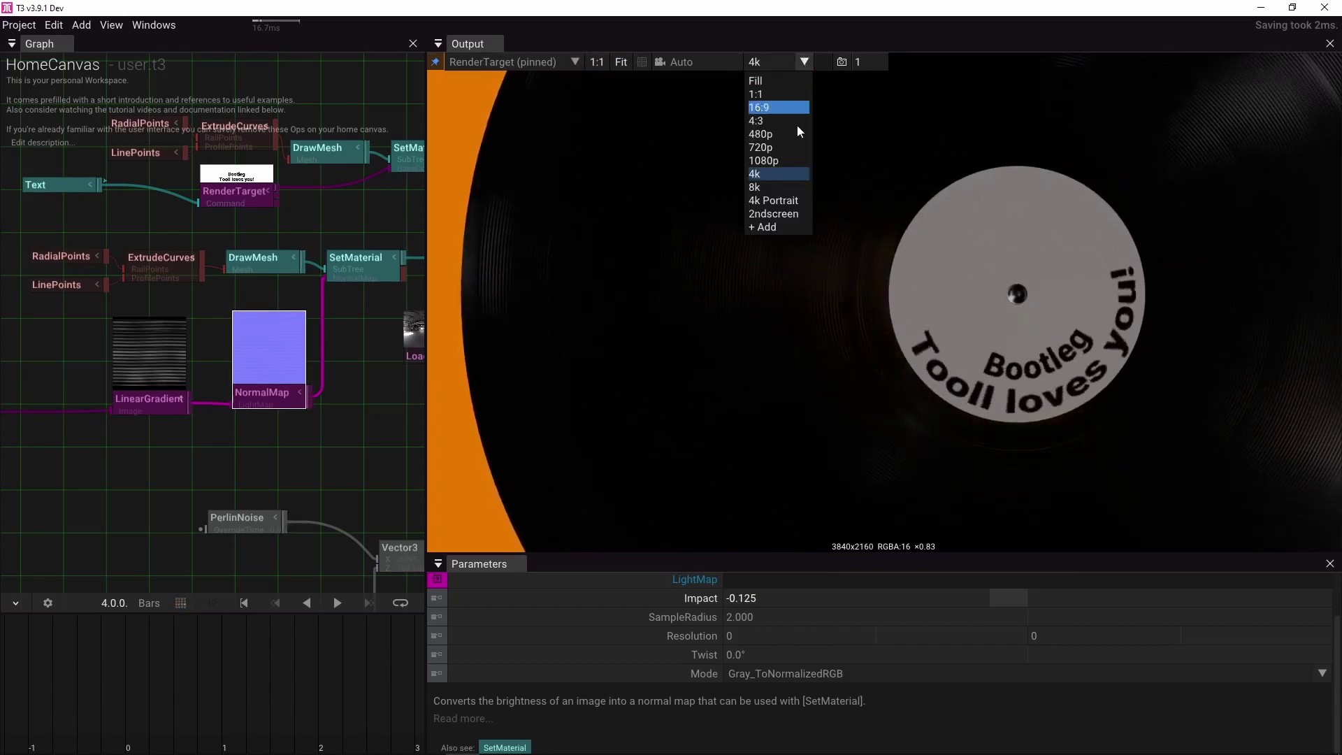
left_click(788, 161)
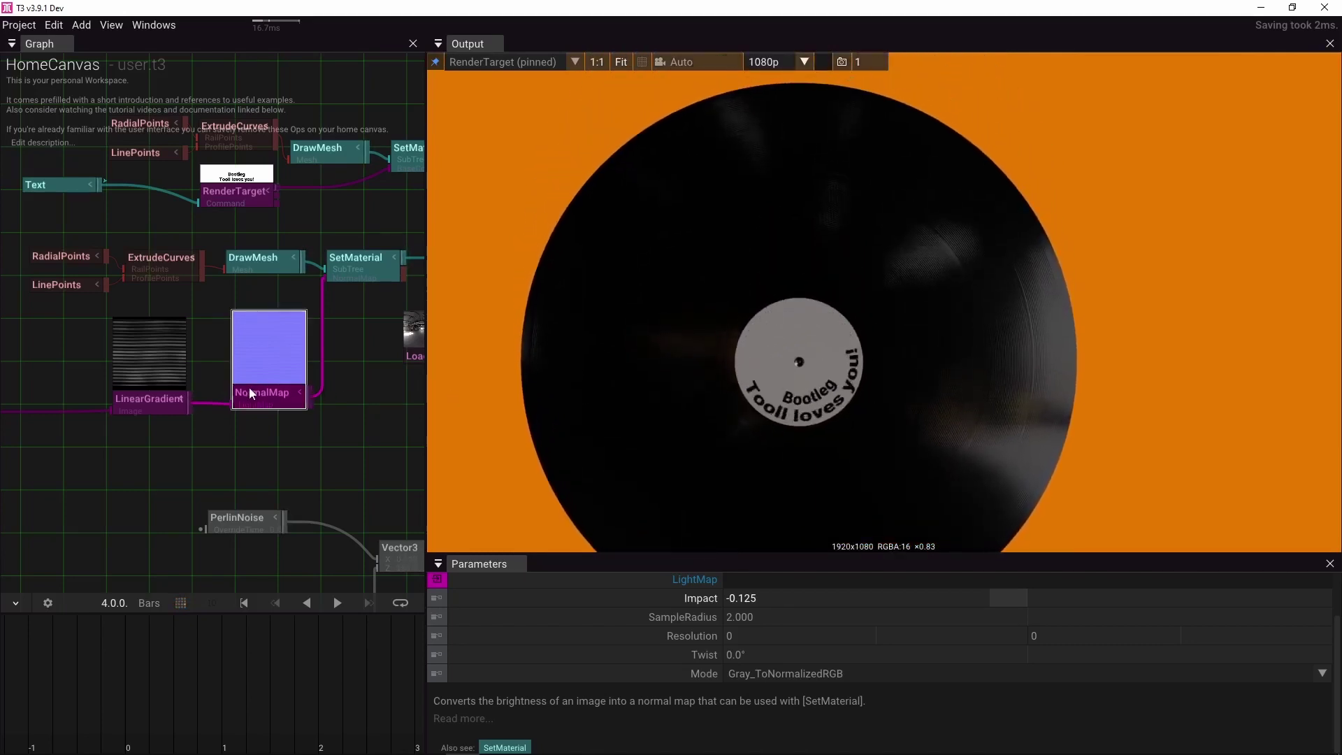
Set the NormalMap's Impact to -0.15.
left_click(774, 601)
left_click(750, 599)
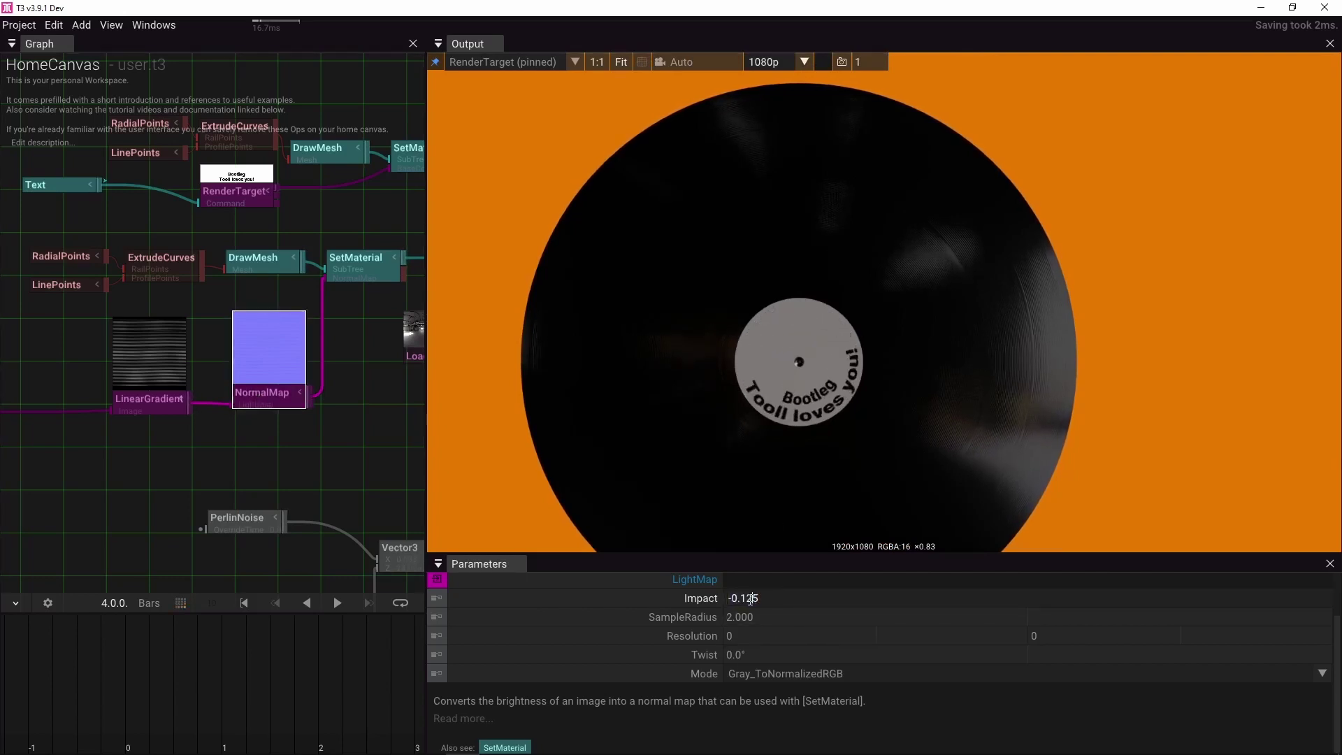
type("5")
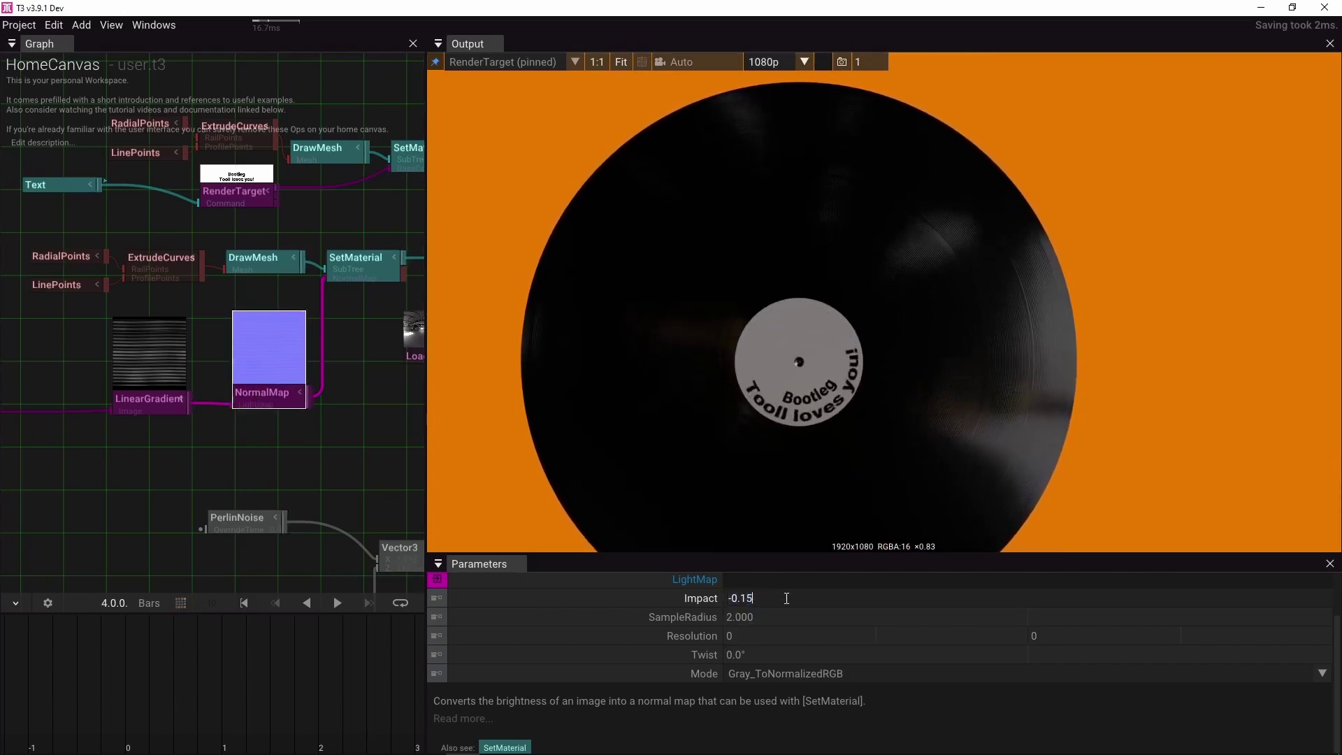
key("Return")
Try an Impact of -0.200 on the NormalMap and set it back to -0.150.
left_click(780, 603)
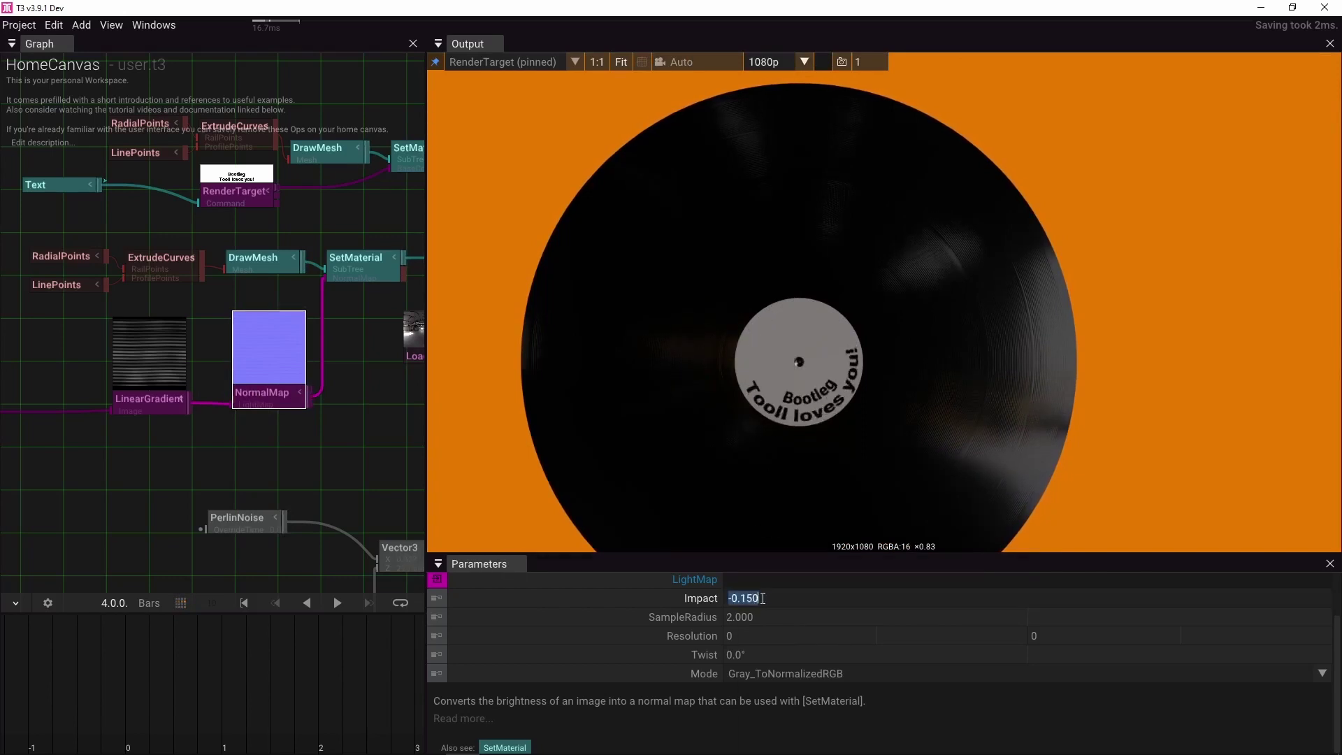
left_click_drag(741, 598, 819, 595)
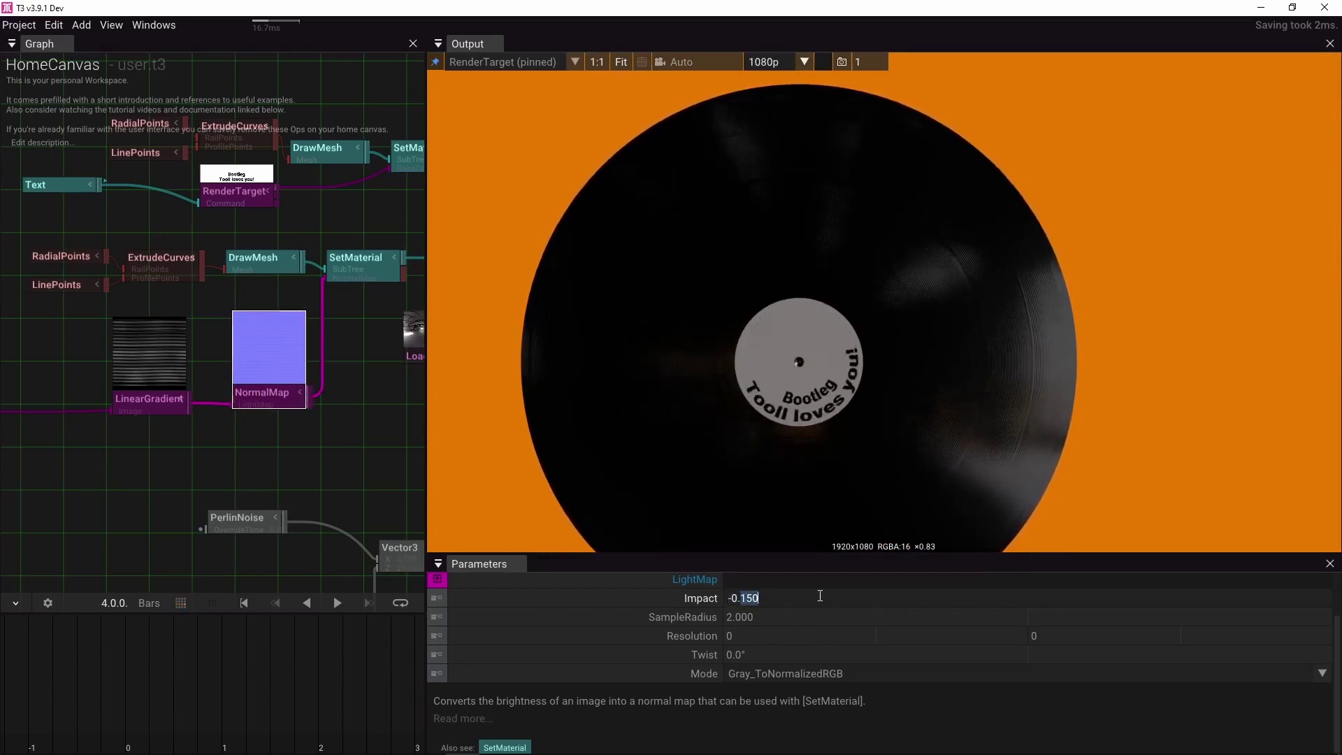
type("200")
key("Return")
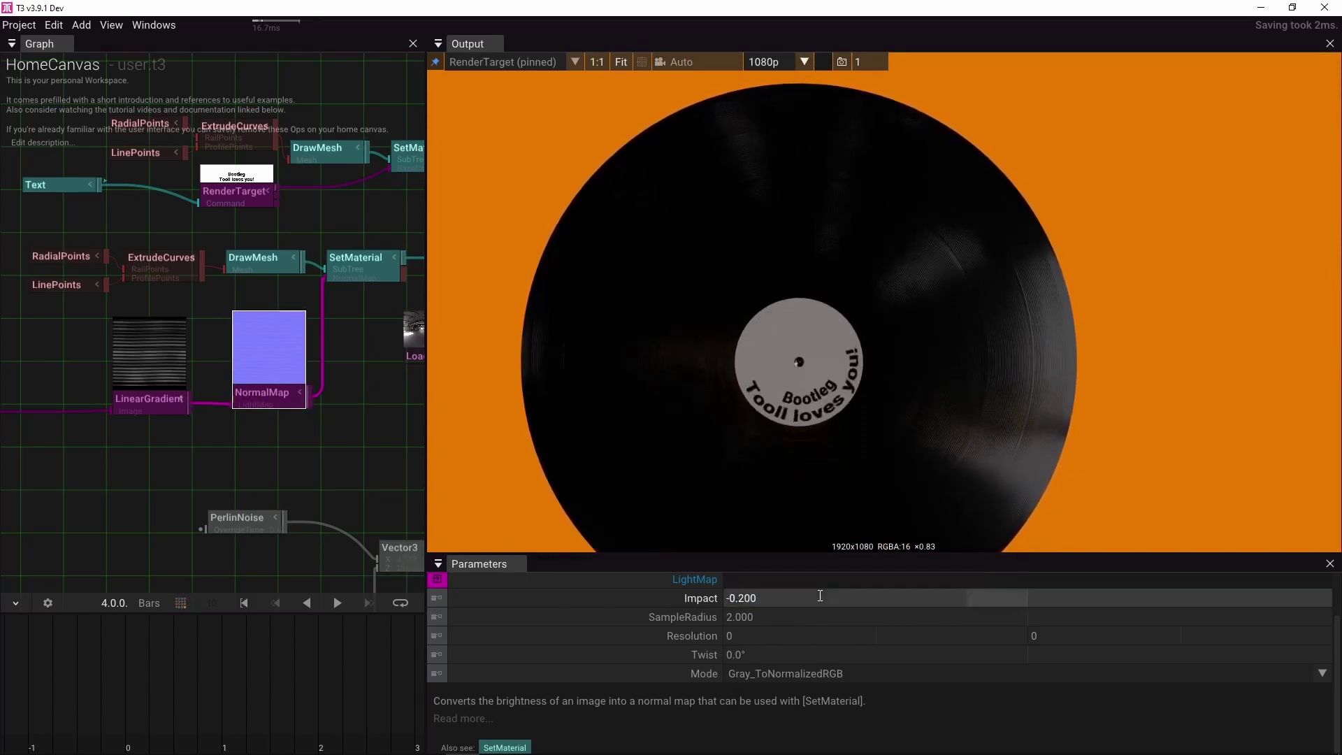
left_click(754, 599)
key("ctrl+a")
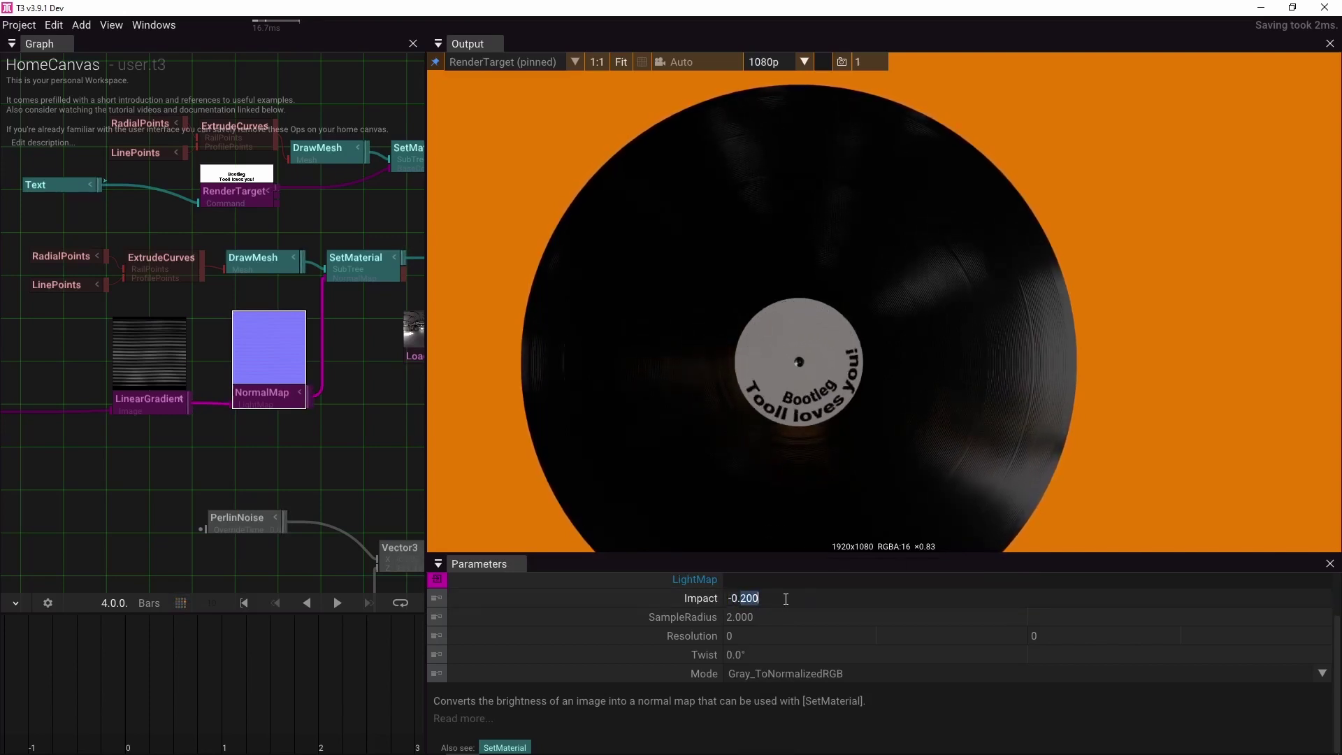
type("-0.150")
key("Return")
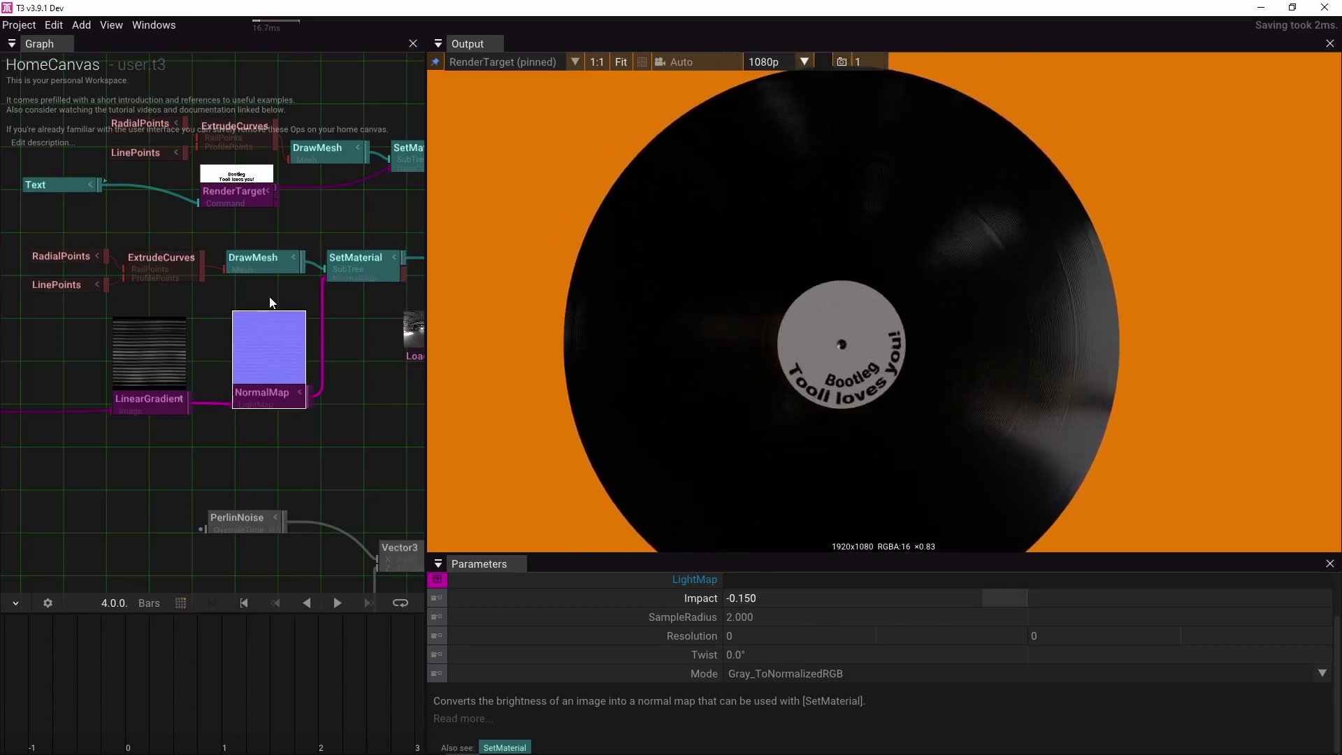
Brighten the record label by setting the lightness of its SetMaterial's BaseColor to 1.58.
left_click_drag(333, 206, 272, 332)
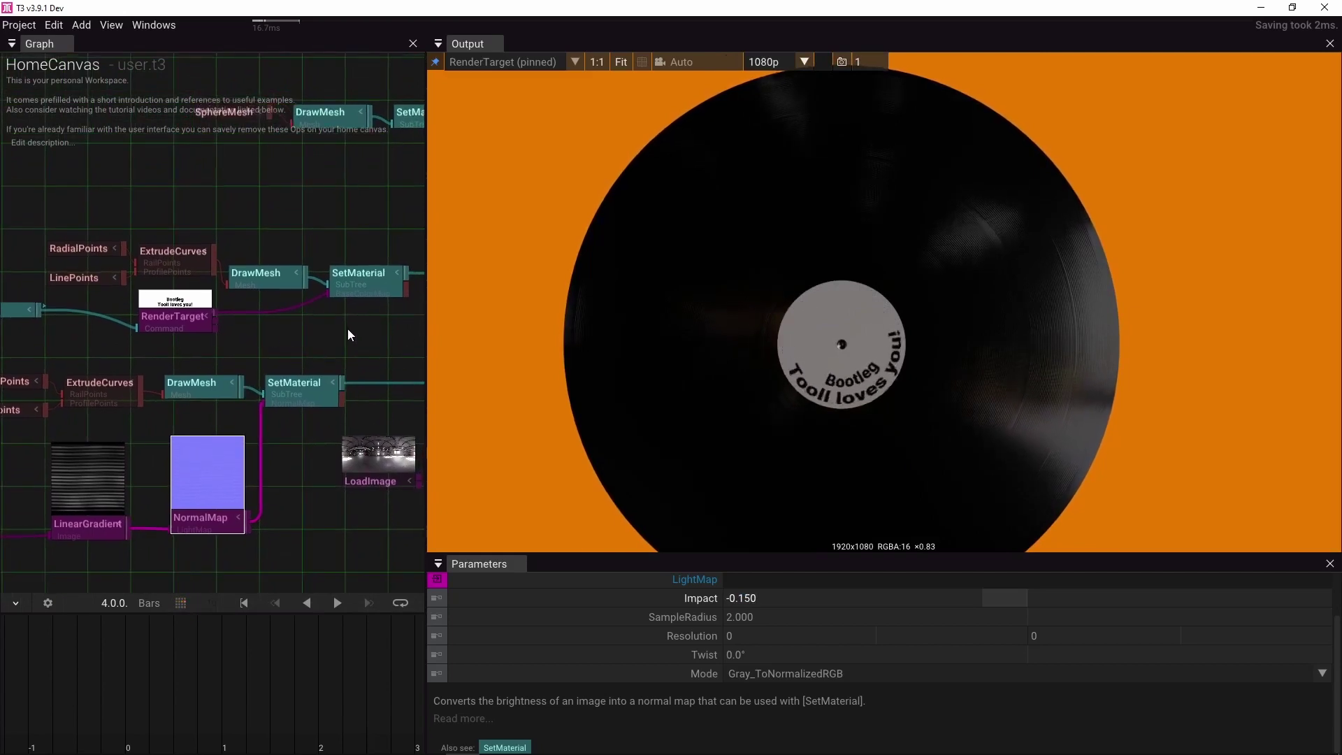
left_click(358, 285)
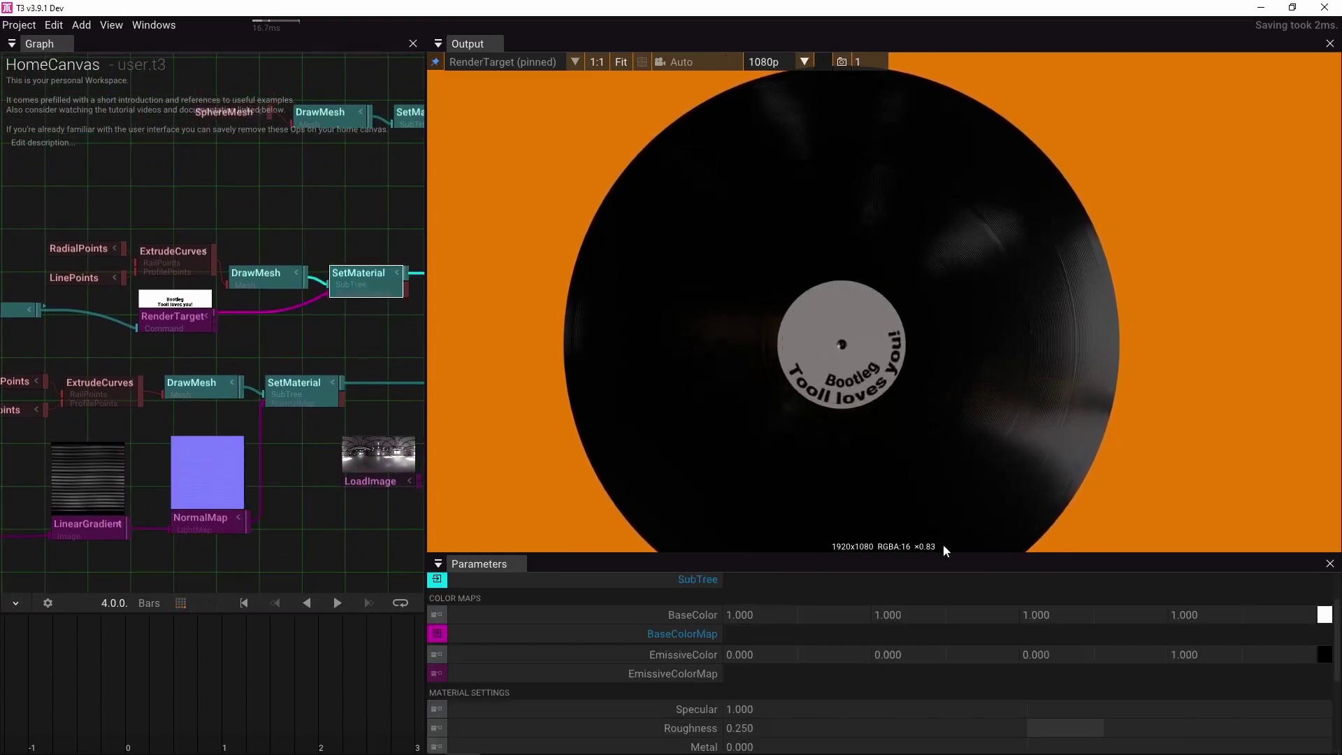
left_click(1324, 614)
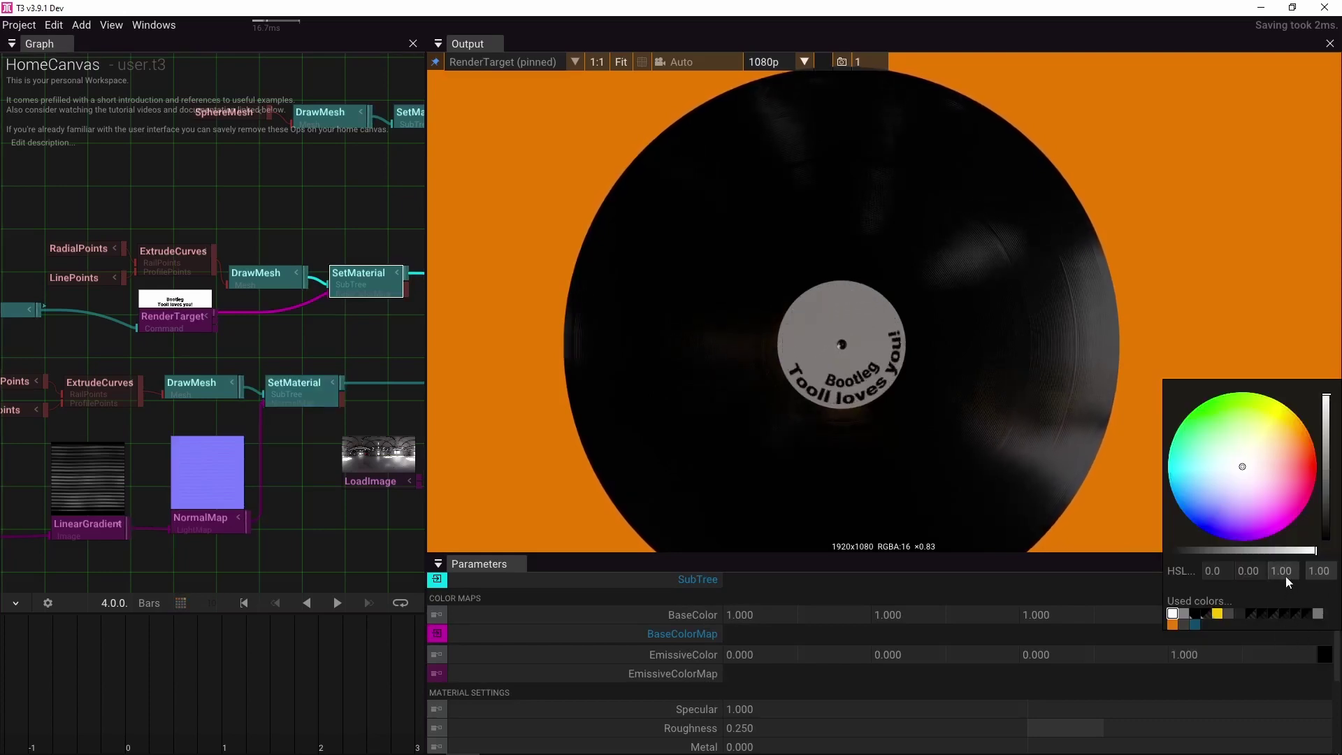
left_click_drag(1285, 576, 1326, 576)
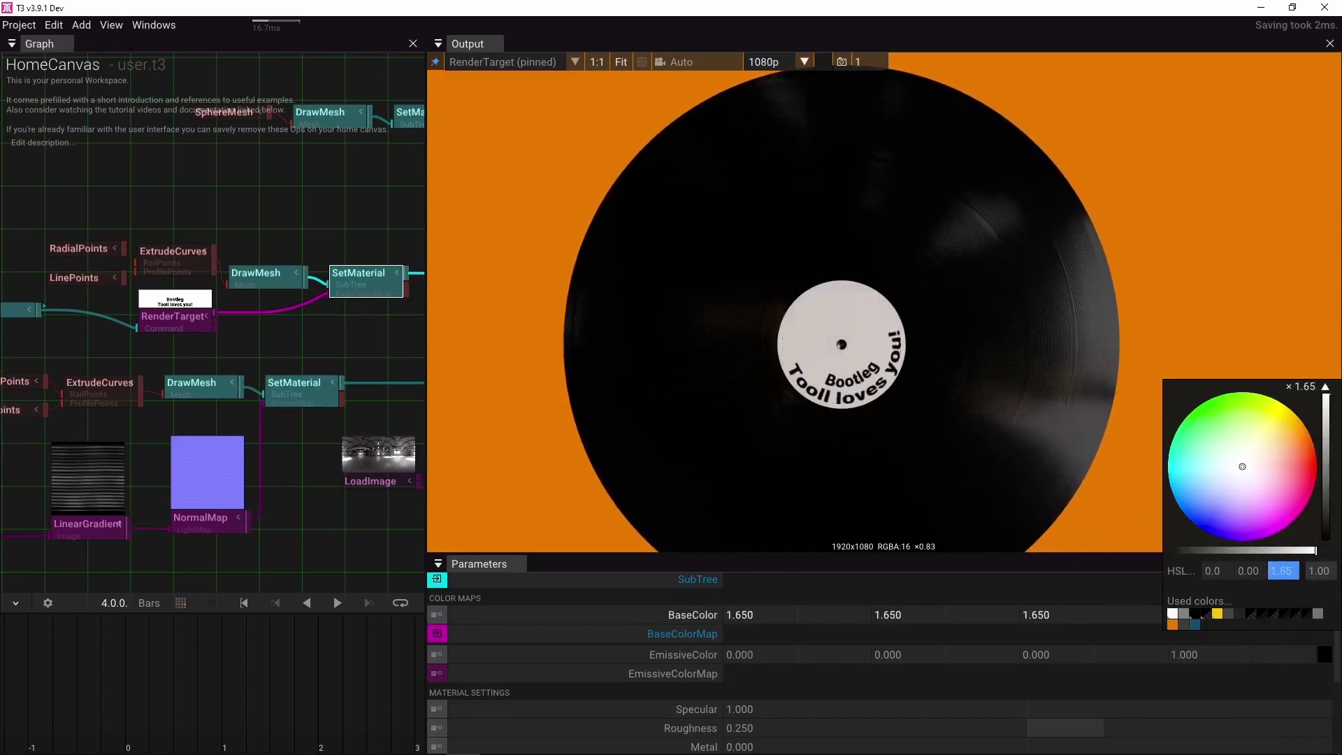
type("1.58")
key("Return")
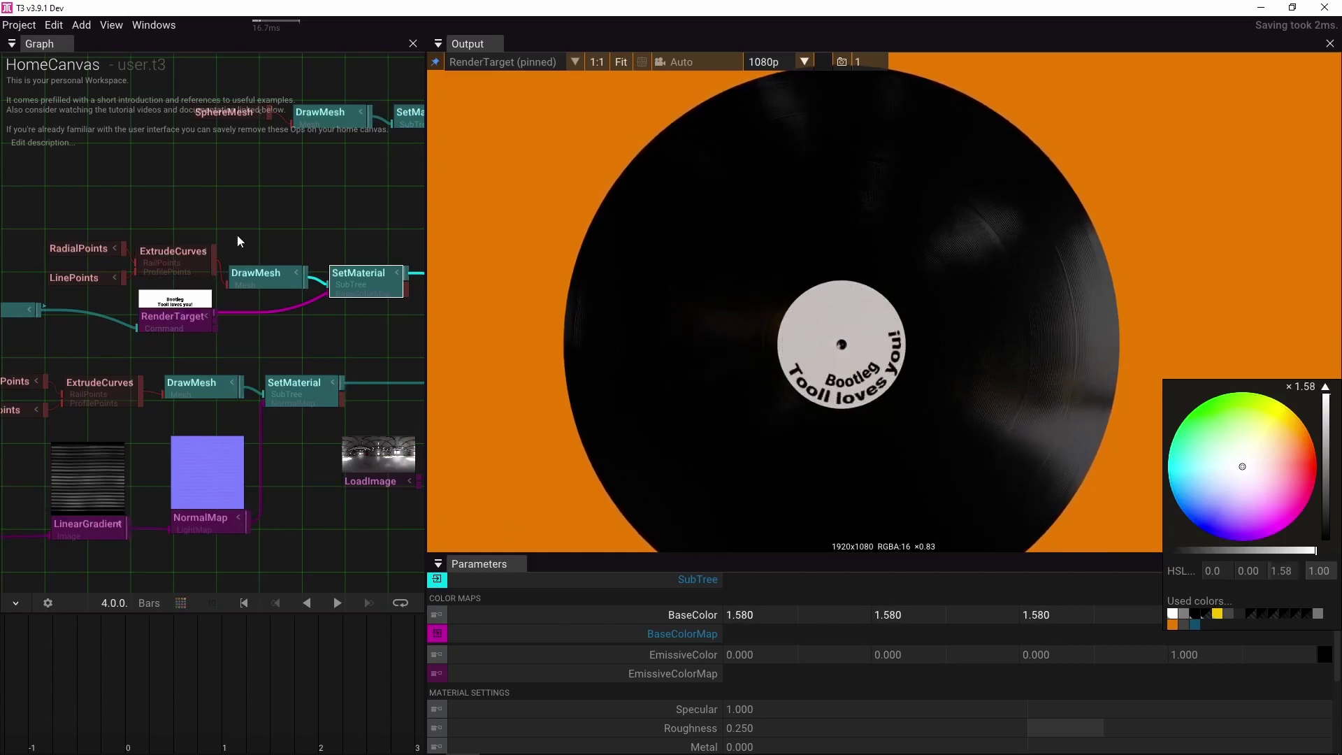
Set the output resolution to 4k and capture a screenshot of the whole record.
left_click_drag(238, 192, 312, 194)
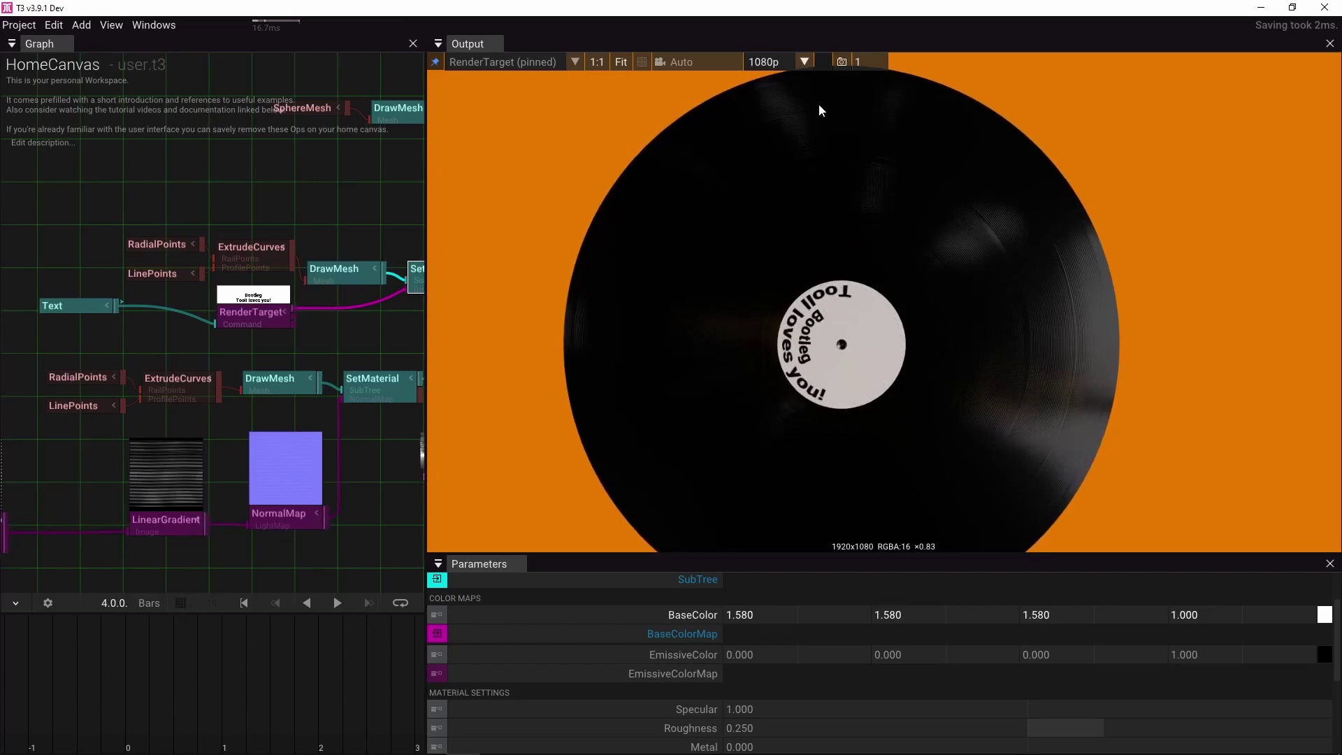
left_click(805, 63)
left_click(774, 177)
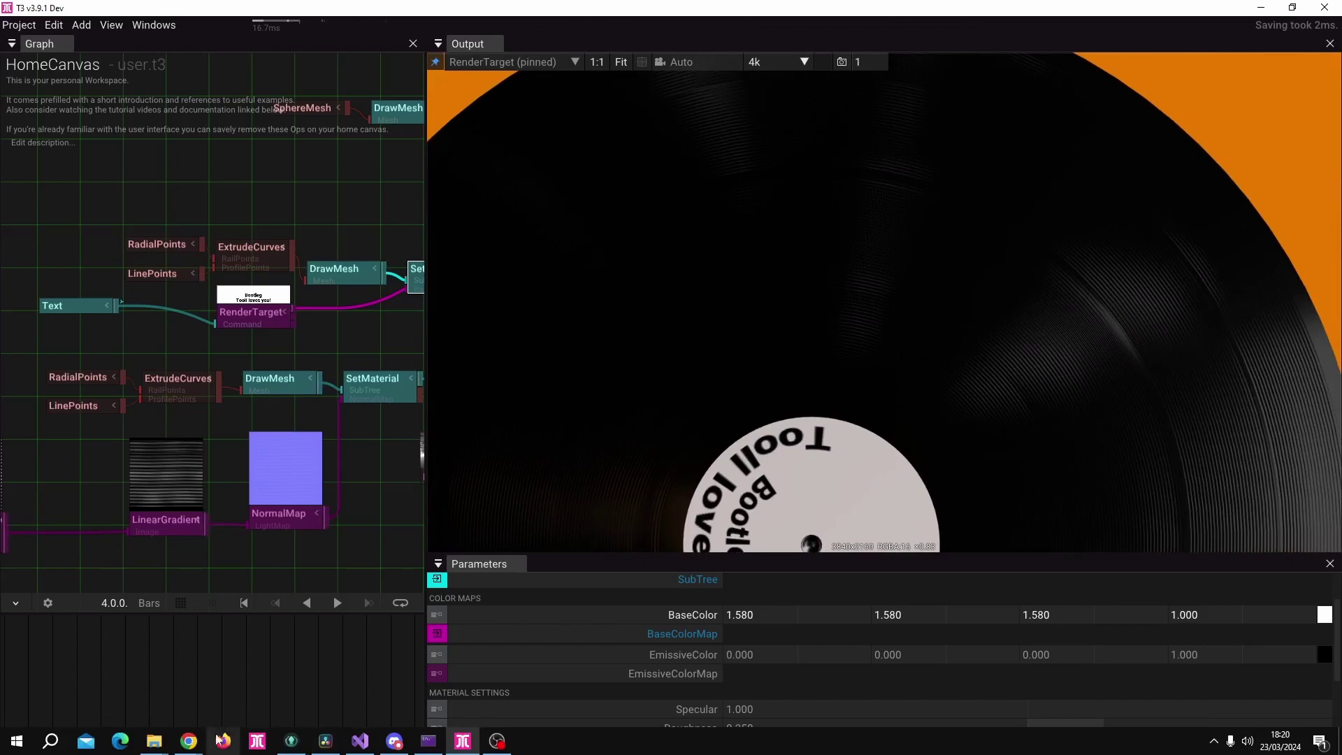
Switch to File Explorer, go to the Screenshots folder of t3_mab and select 2024_03_23-18_20_49_523.png.
mouse_move(153, 741)
left_click(83, 699)
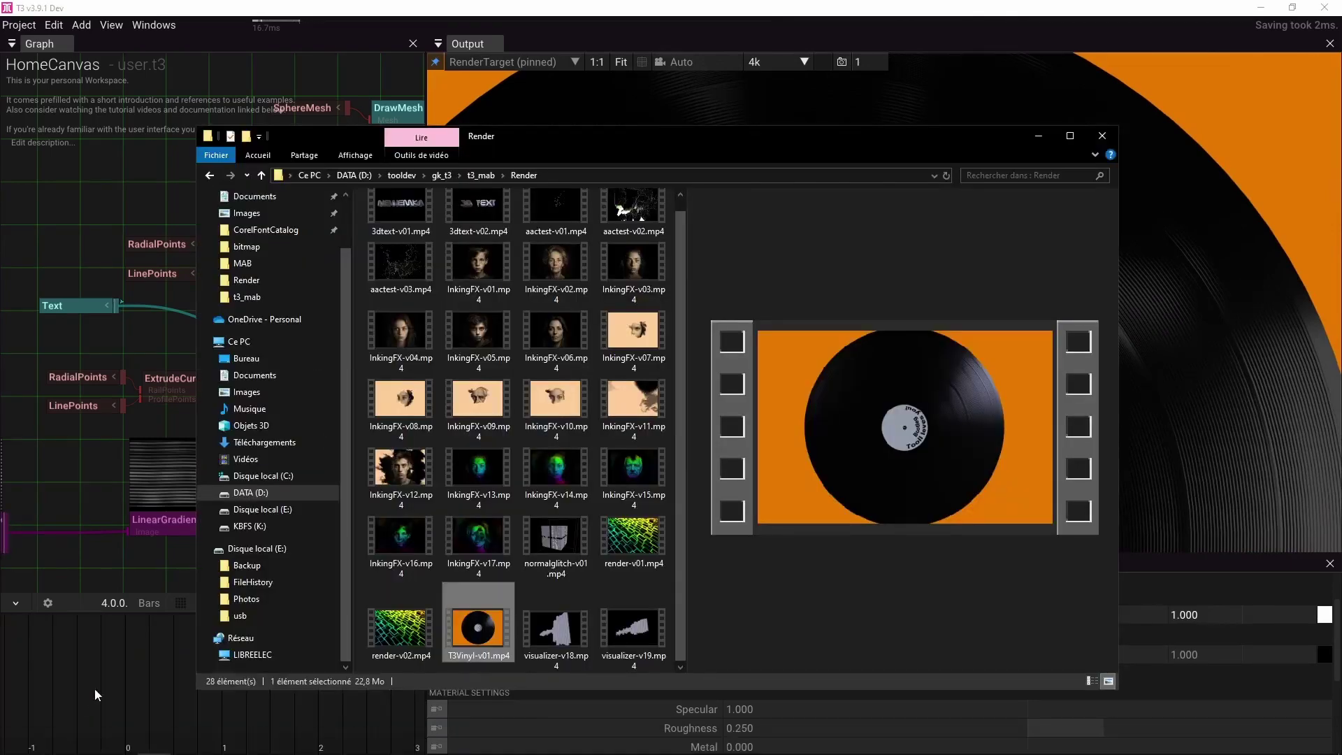
left_click(481, 176)
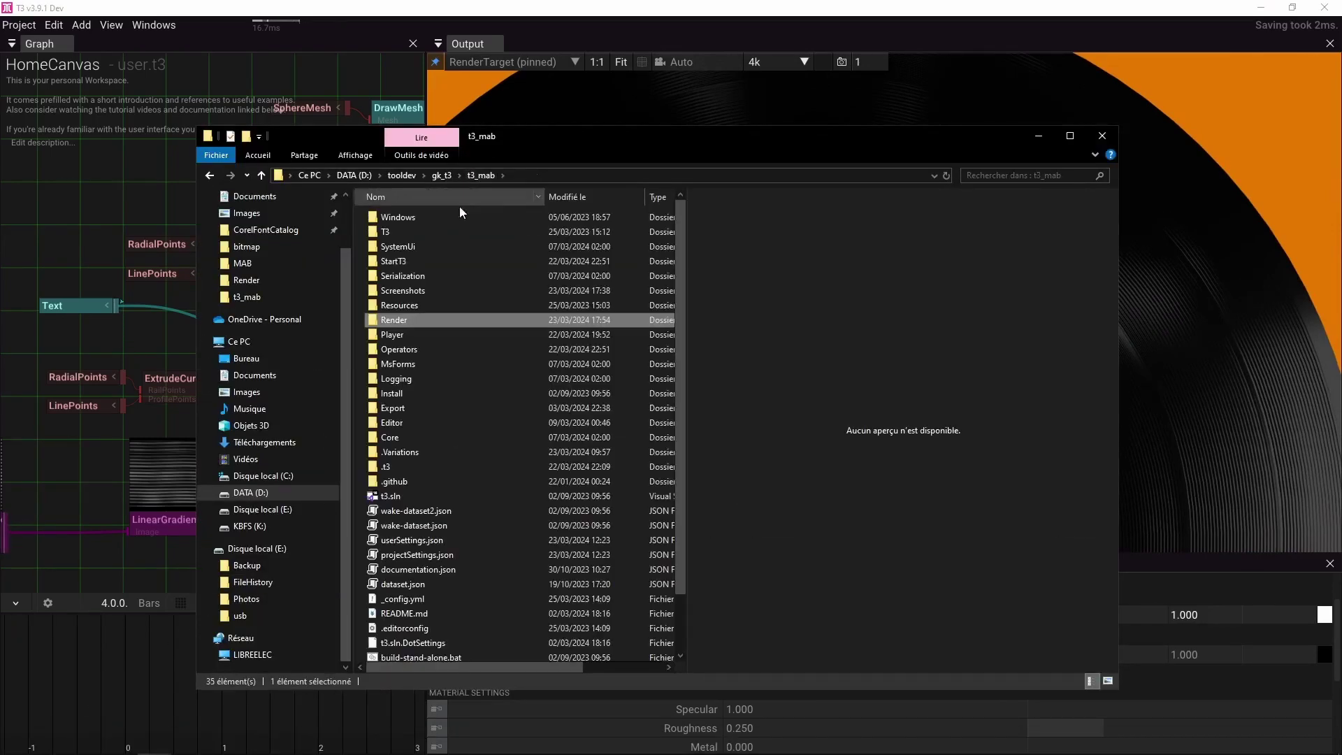
double_click(413, 296)
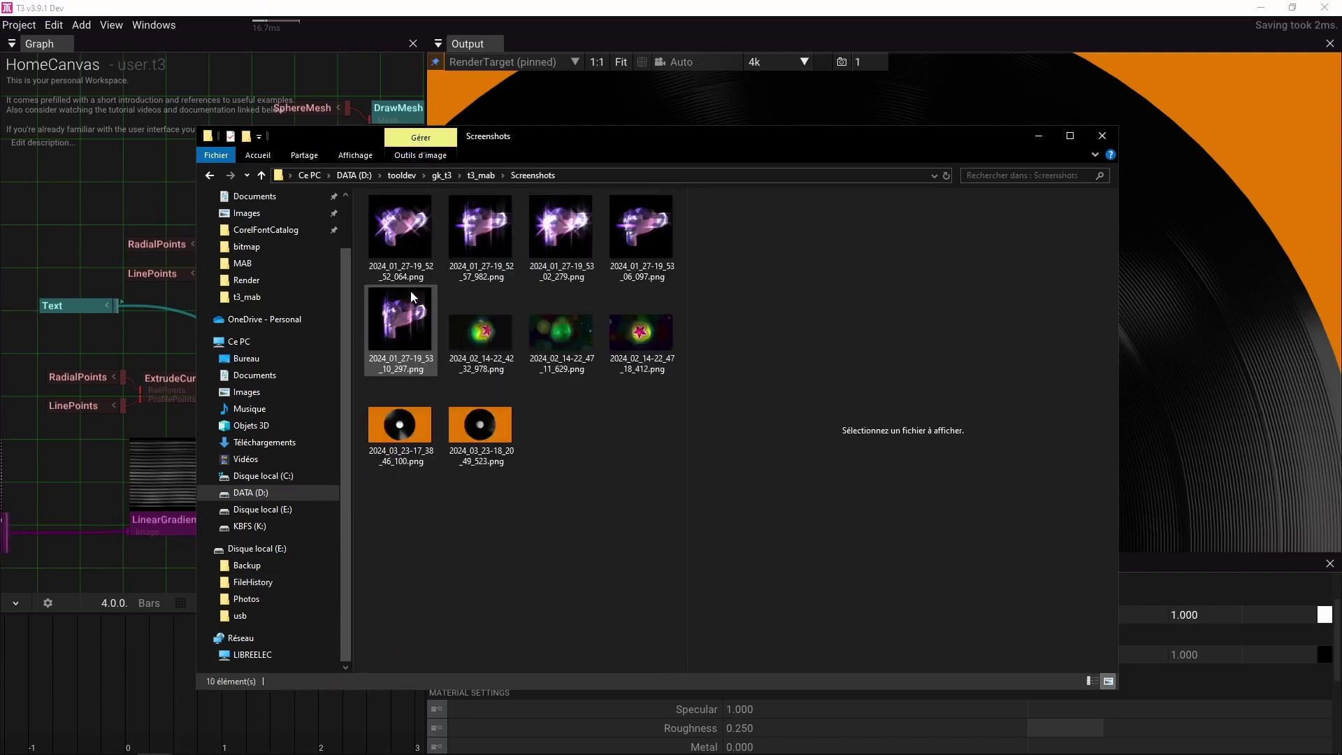
left_click(487, 412)
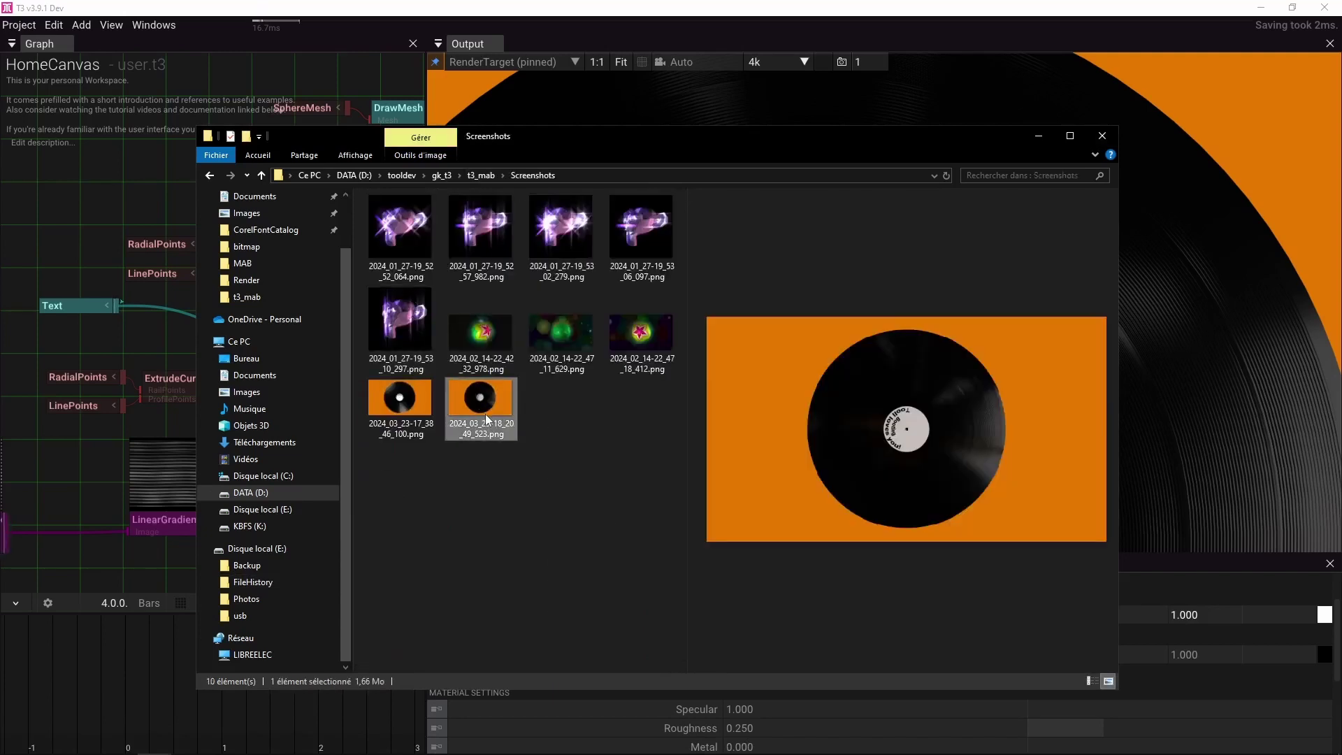
Open the selected record screenshot in Affinity Photo.
mouse_move(485, 754)
right_click(472, 407)
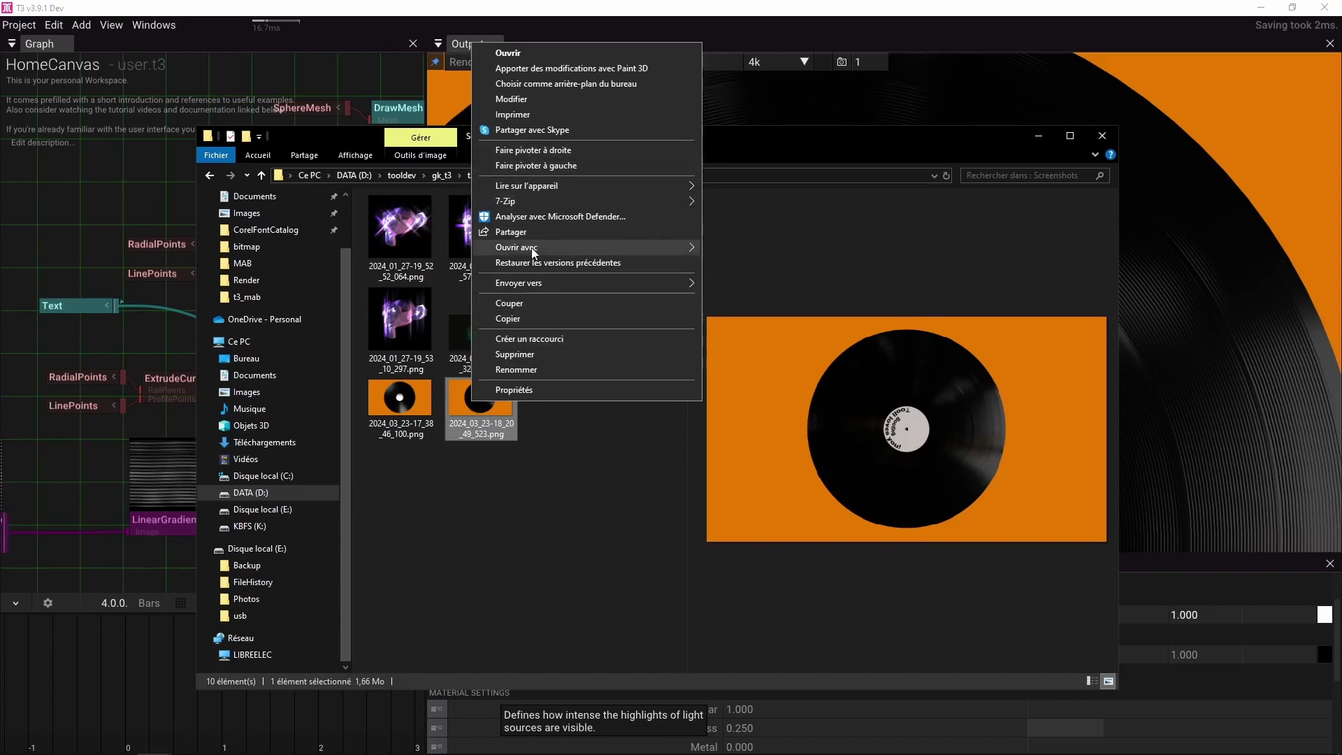
mouse_move(534, 250)
left_click(764, 265)
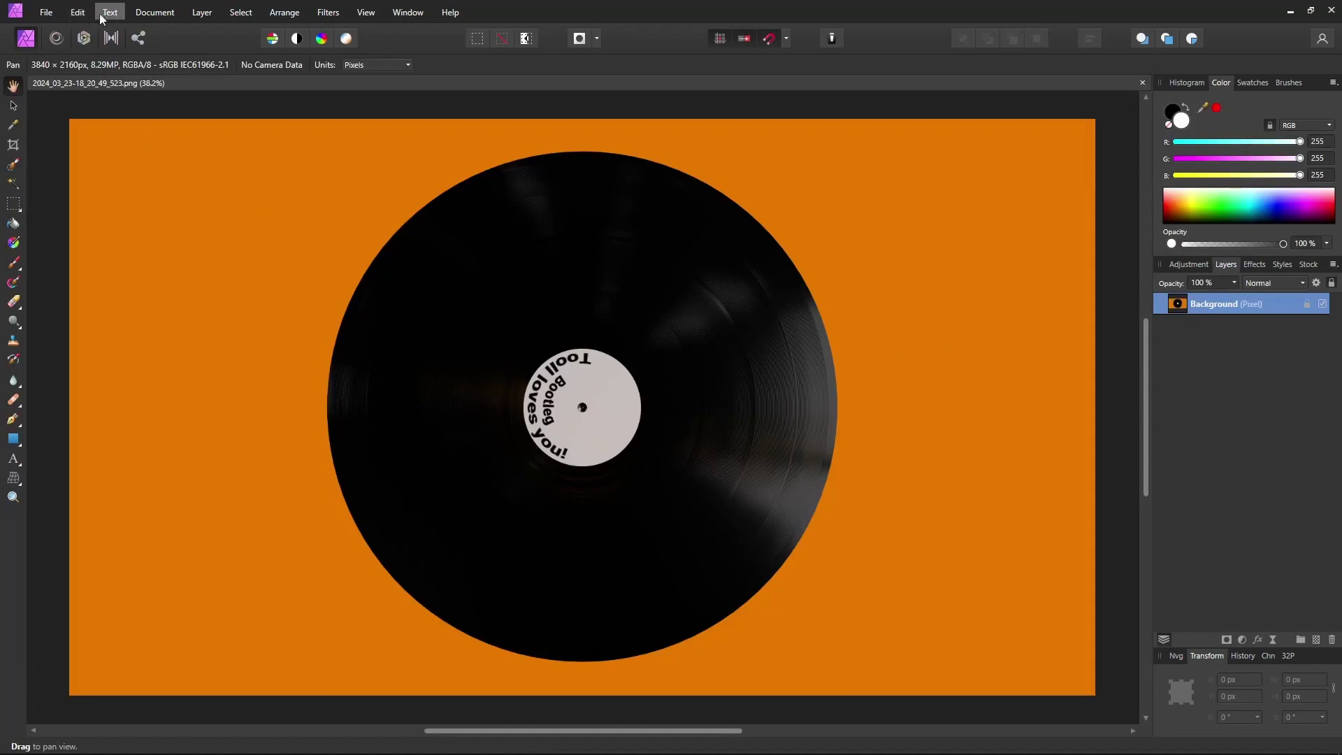
Resize the screenshot document to 1920 × 1080 px with resampling.
left_click(155, 12)
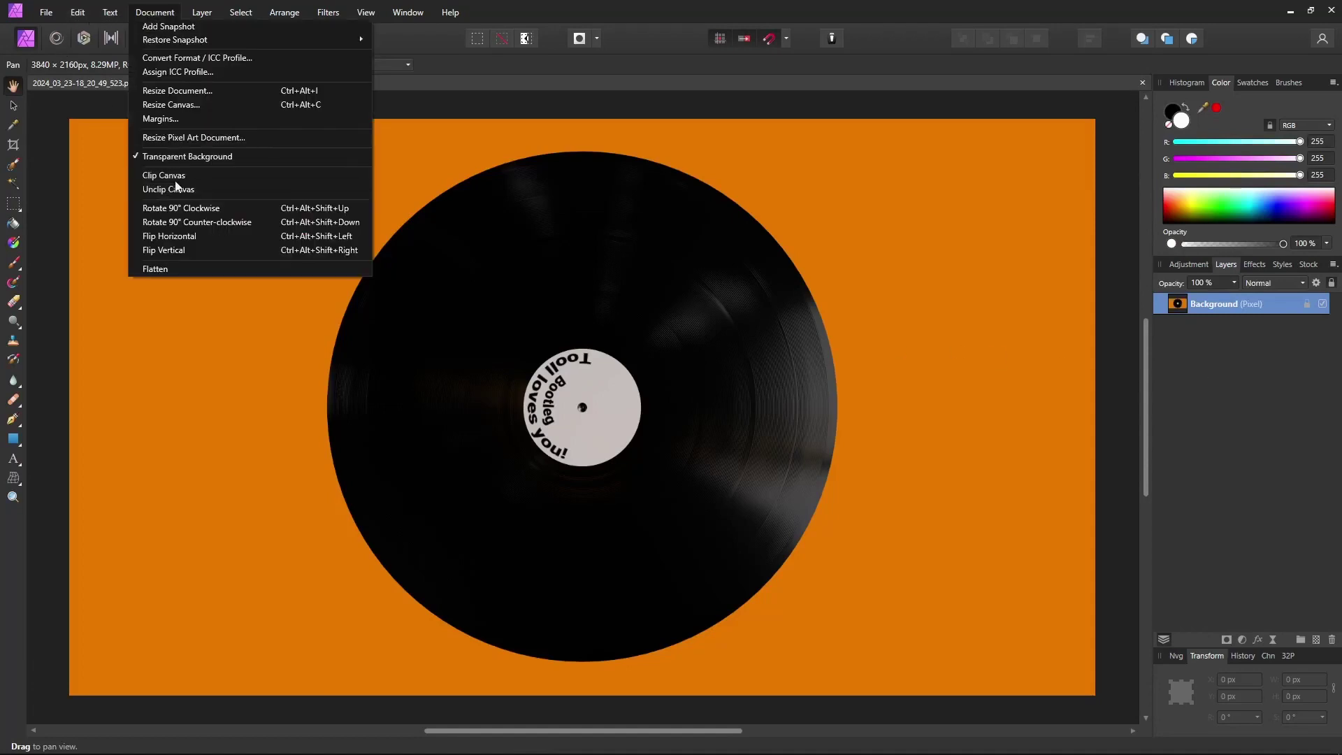
left_click(175, 91)
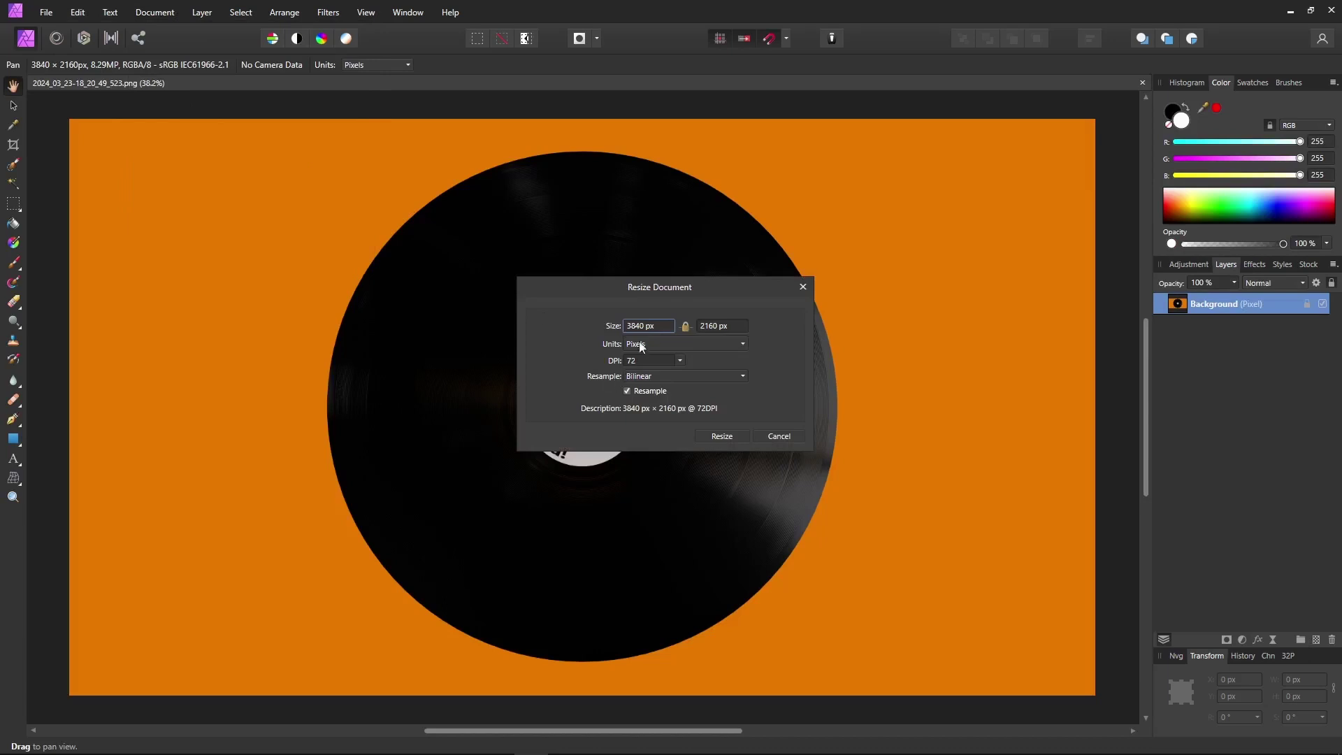
left_click(741, 328)
left_click(727, 433)
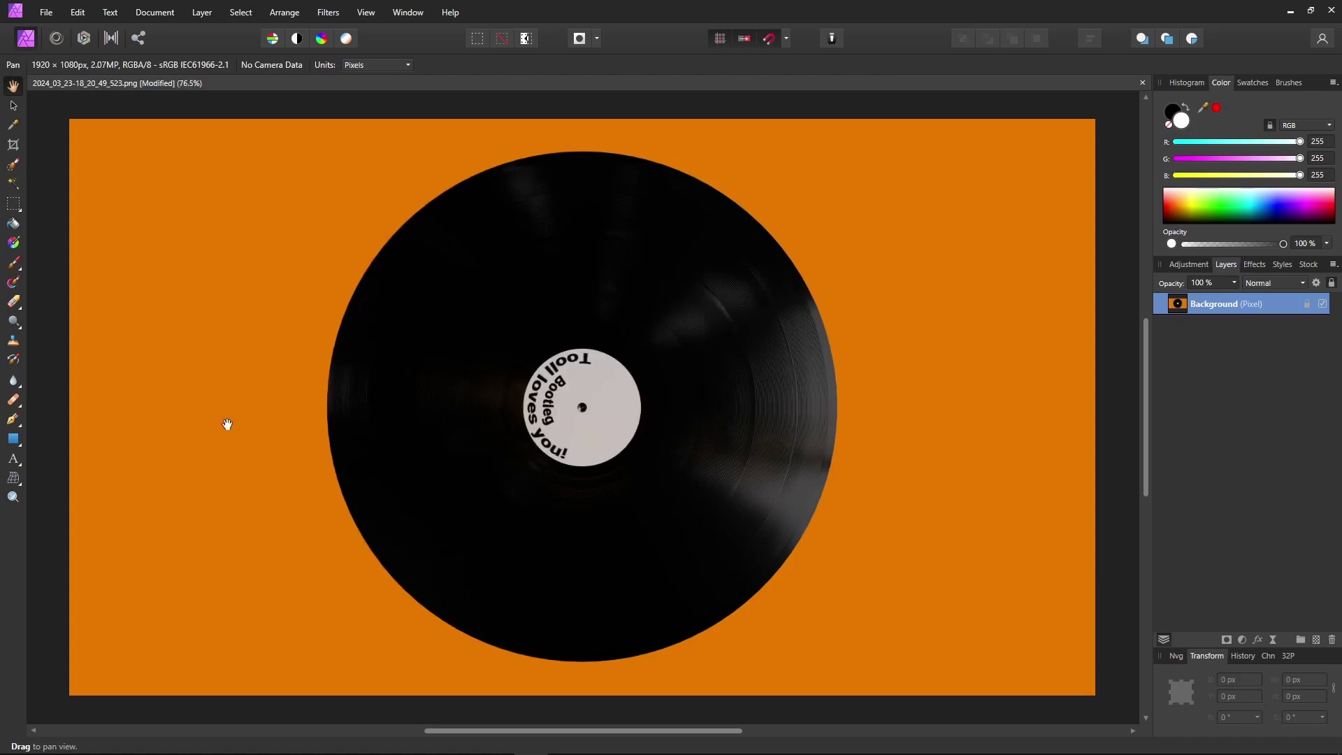
View the resized screenshot at 100% zoom to examine the groove detail.
left_click(13, 497)
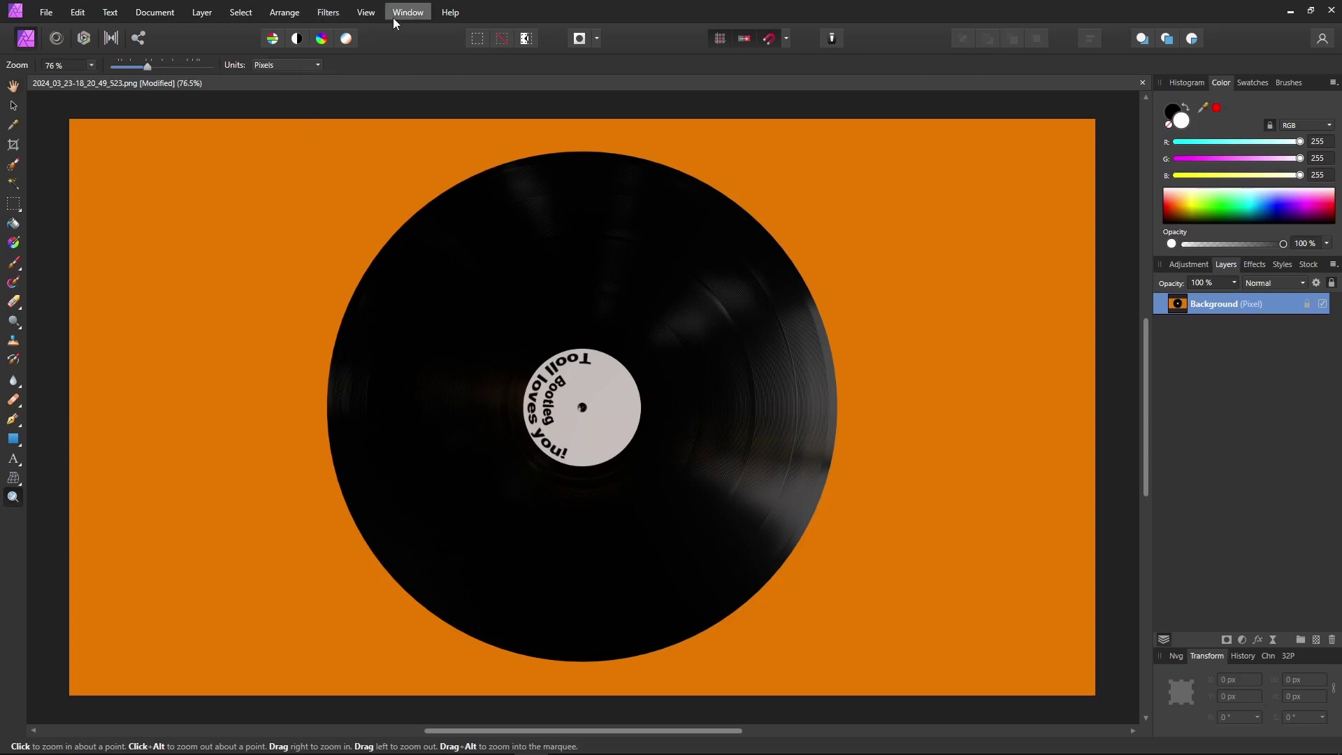
left_click(369, 13)
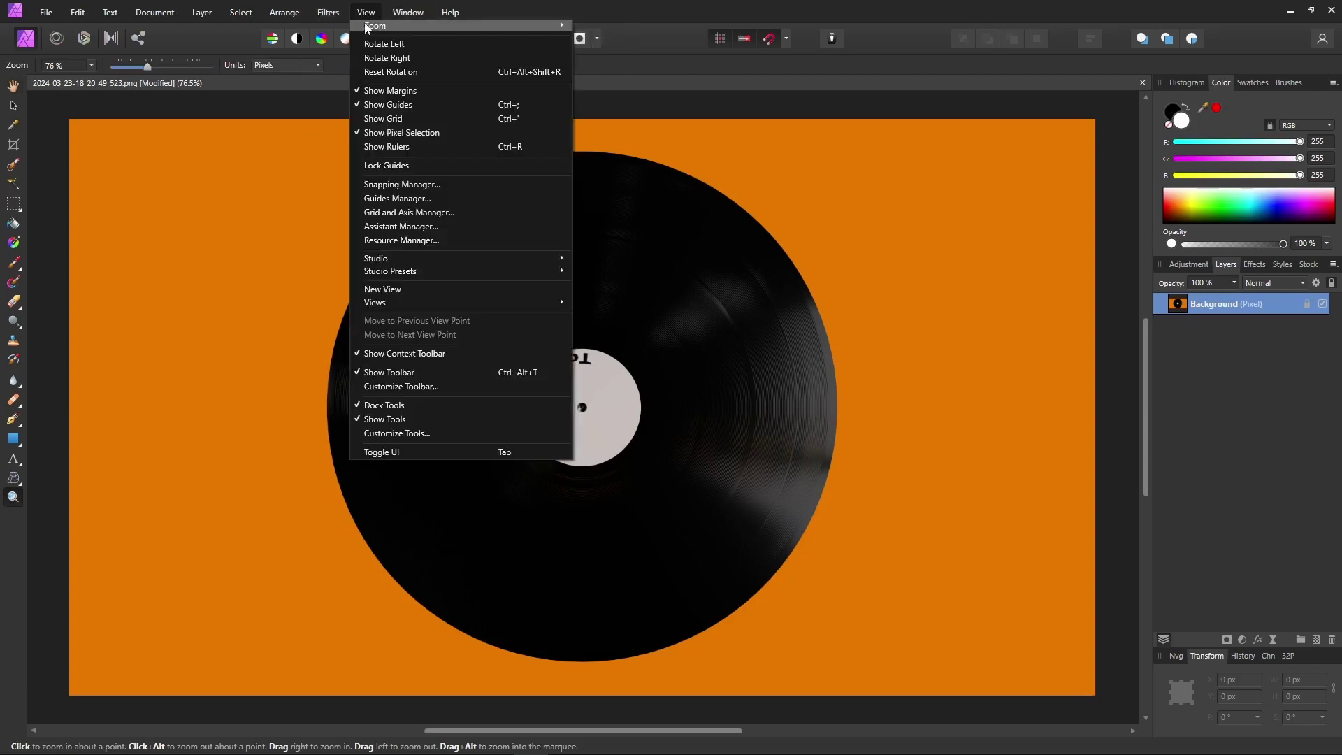
mouse_move(368, 25)
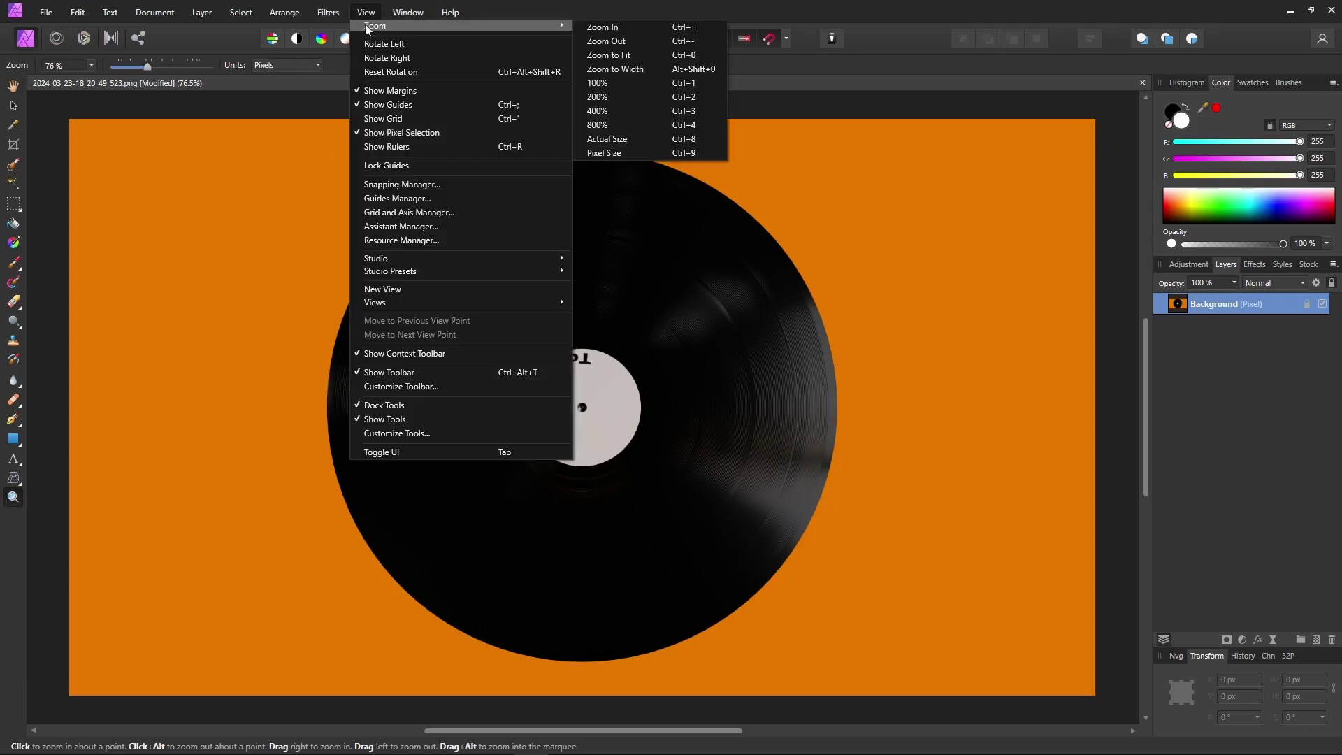
left_click(626, 82)
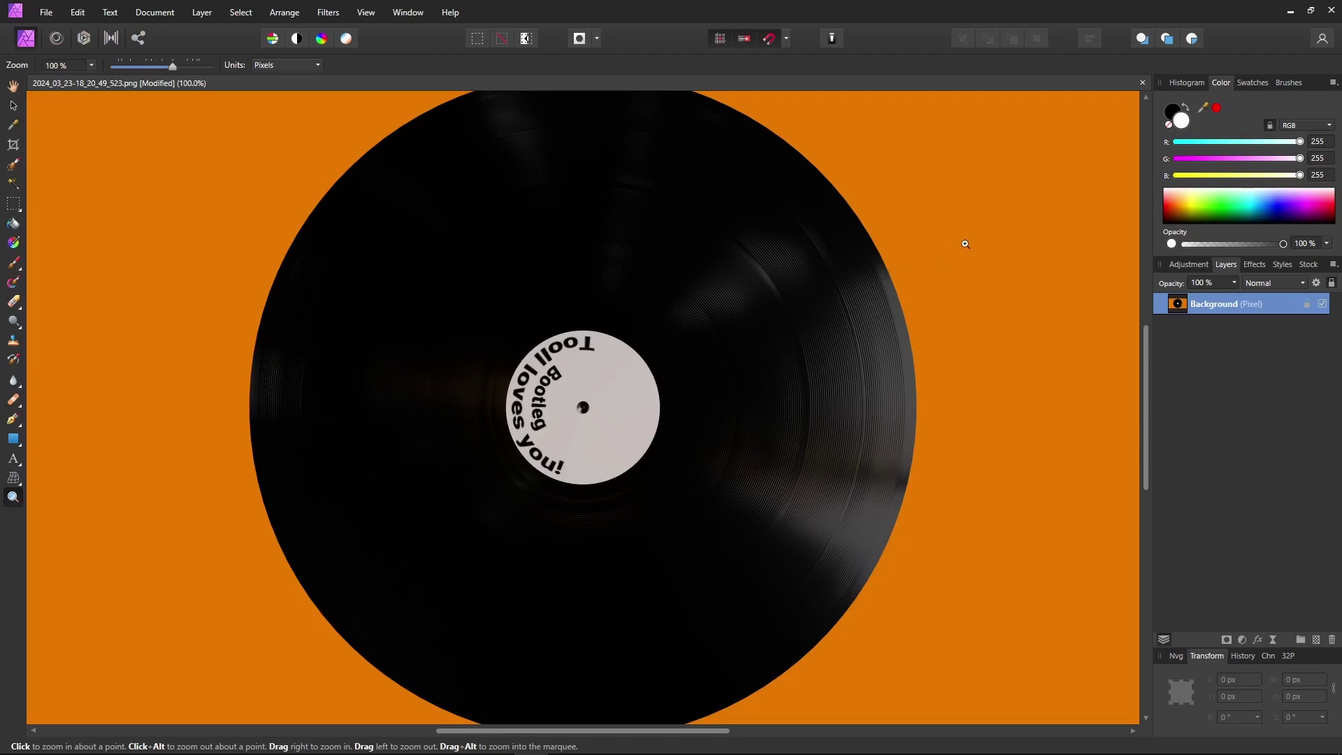
Minimise Affinity Photo and File Explorer to return to T3, and set the output resolution to 1080p.
left_click(1289, 13)
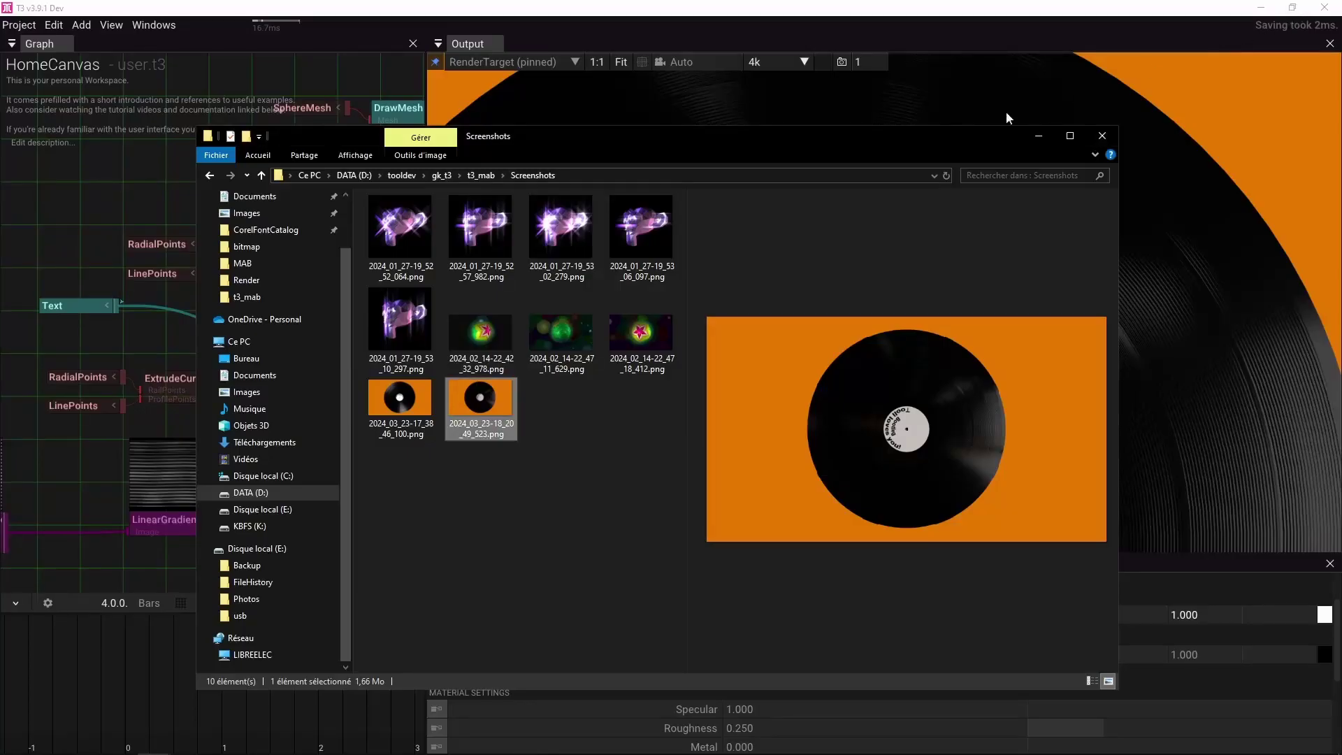
left_click(1041, 137)
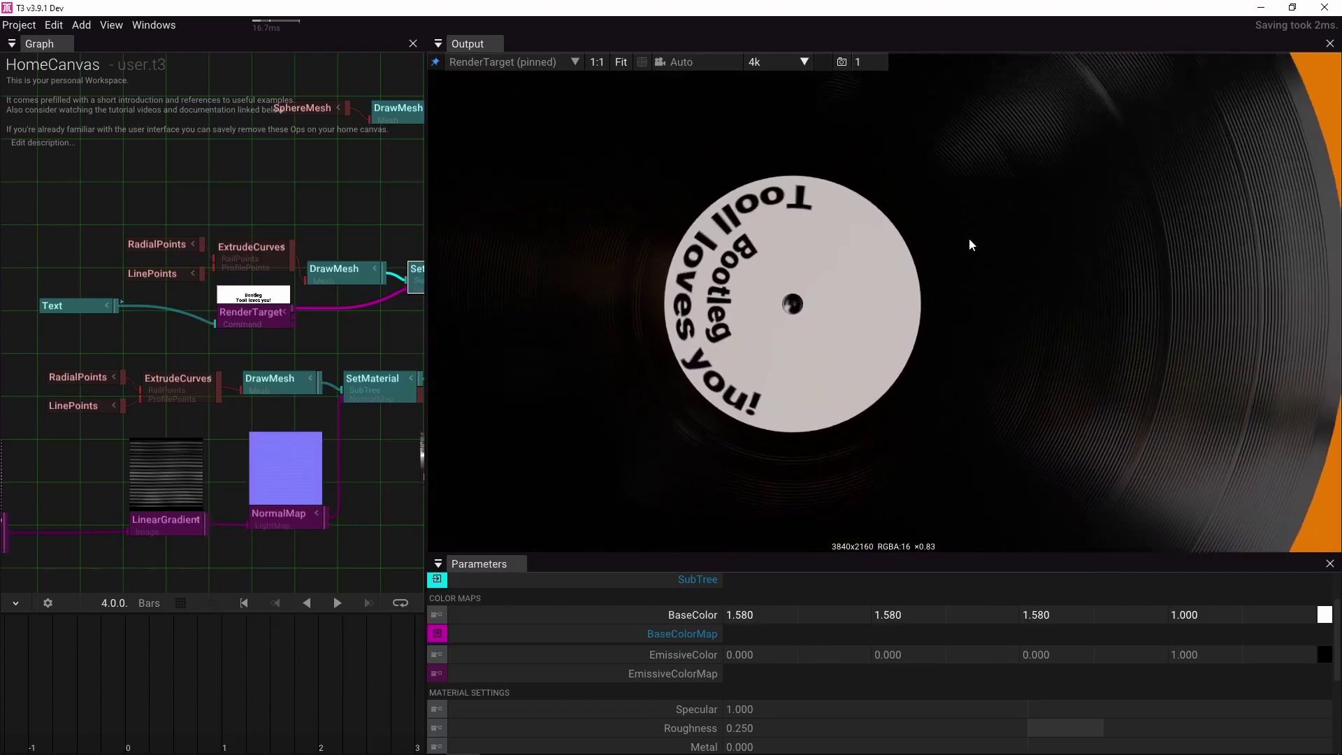
left_click(804, 61)
left_click(778, 161)
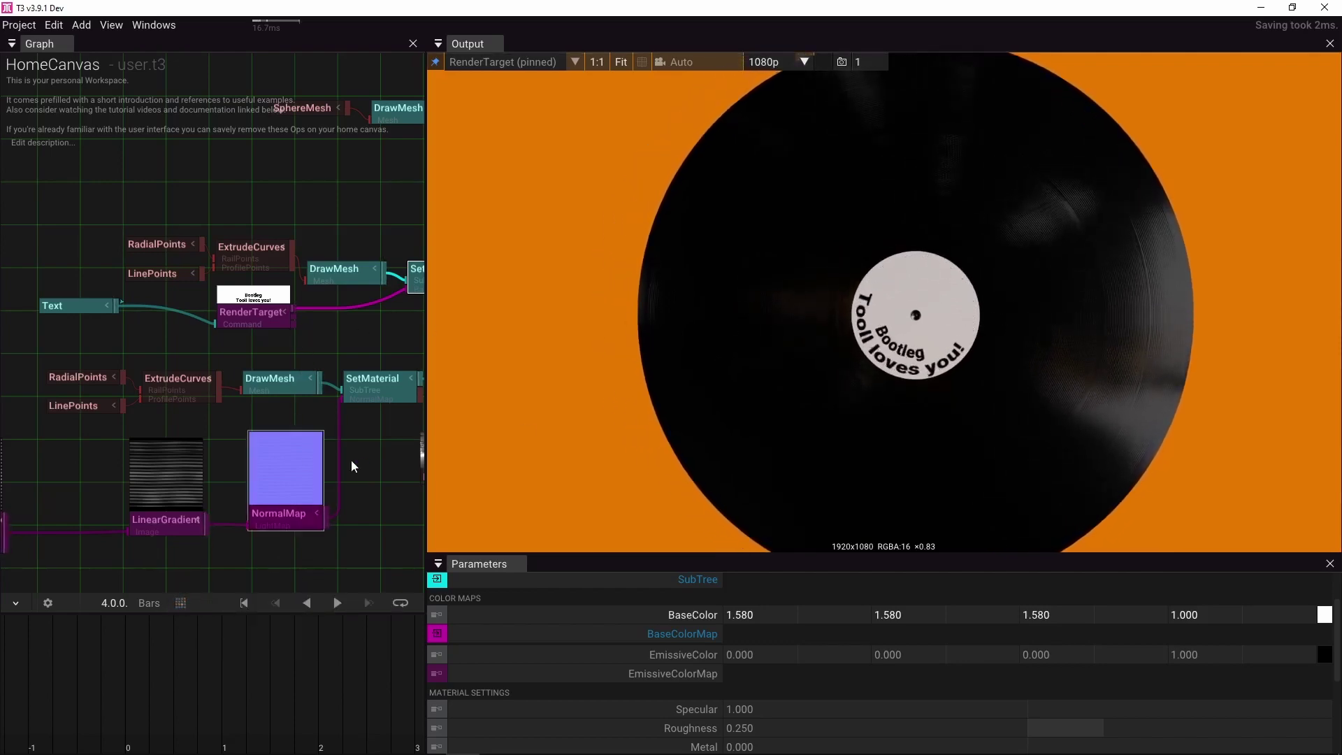
Reduce the amplitude of the PerlinNoise operator feeding Vector3, trying 1 and settling on 0.5.
left_click_drag(351, 460, 60, 444)
scroll(267, 408, "up", 1)
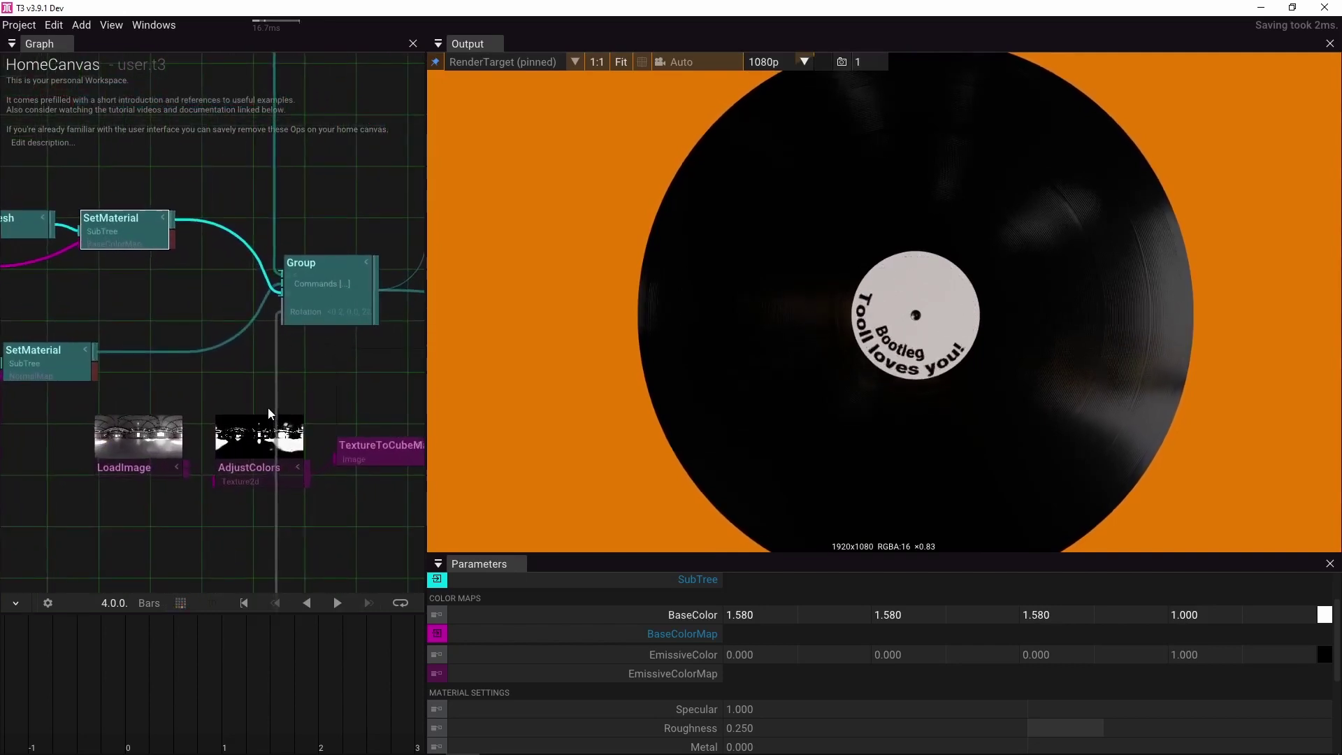
left_click_drag(420, 373, 240, 354)
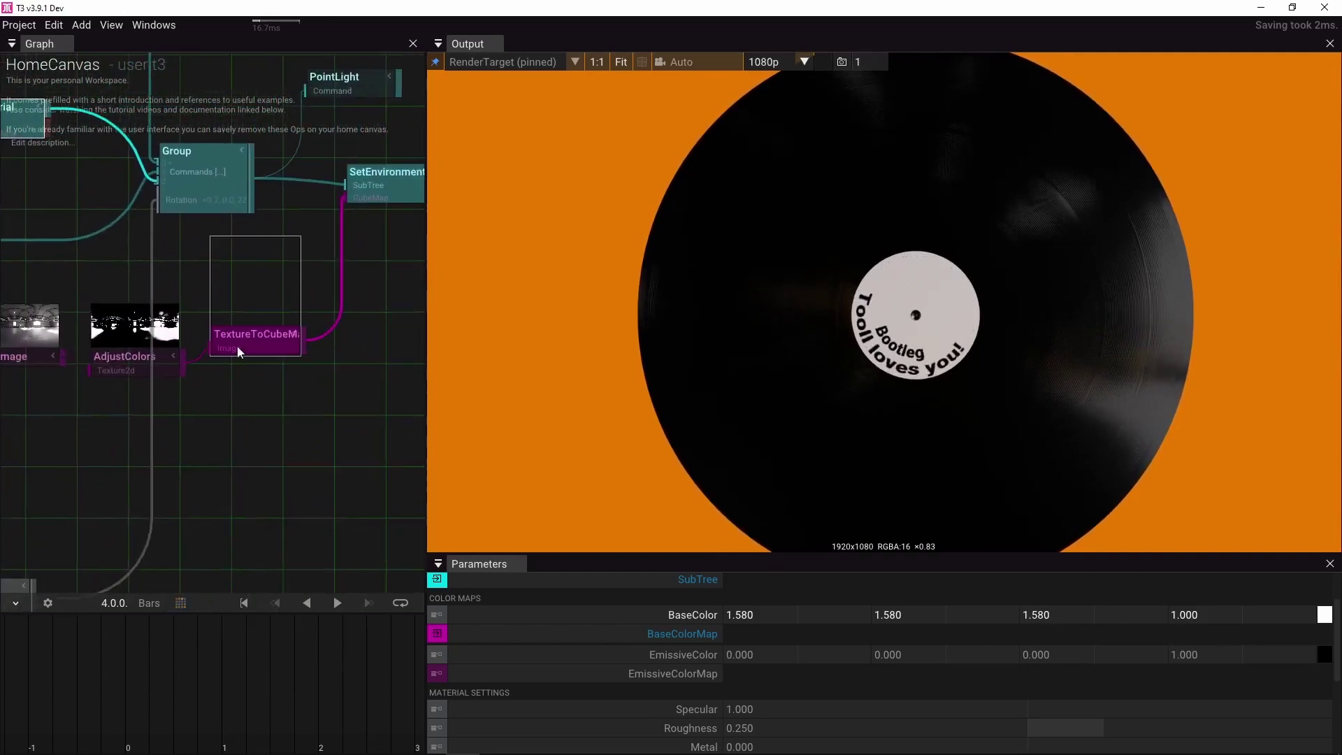
left_click_drag(95, 339, 274, 292)
scroll(221, 305, "up", 3)
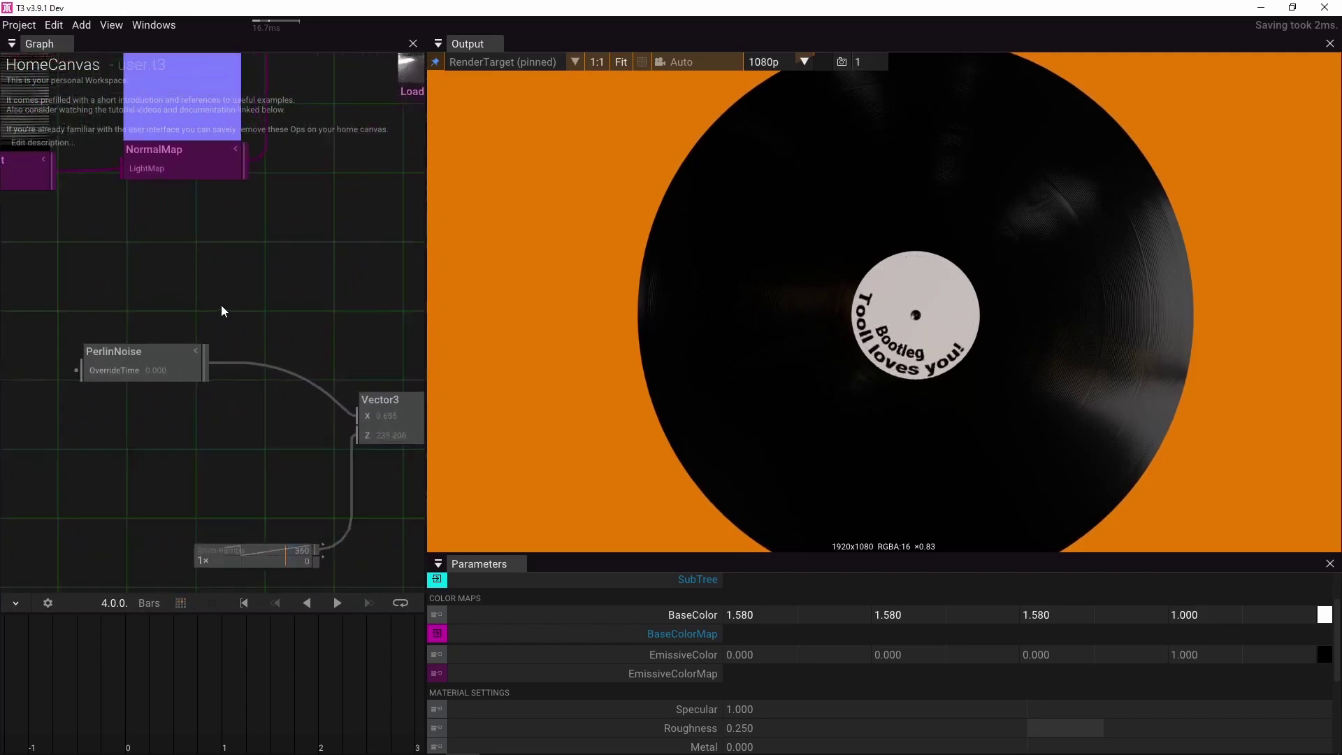
left_click(165, 360)
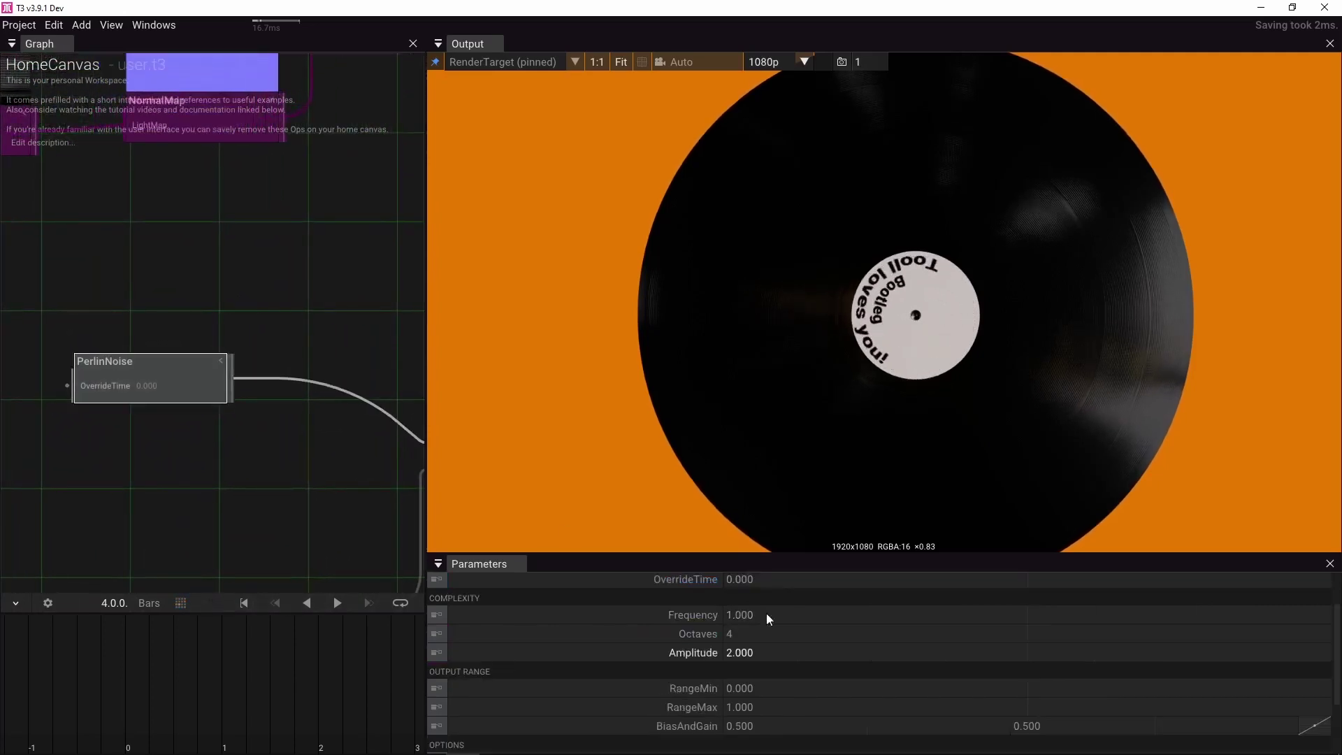
left_click(780, 652)
type("1")
key("Return")
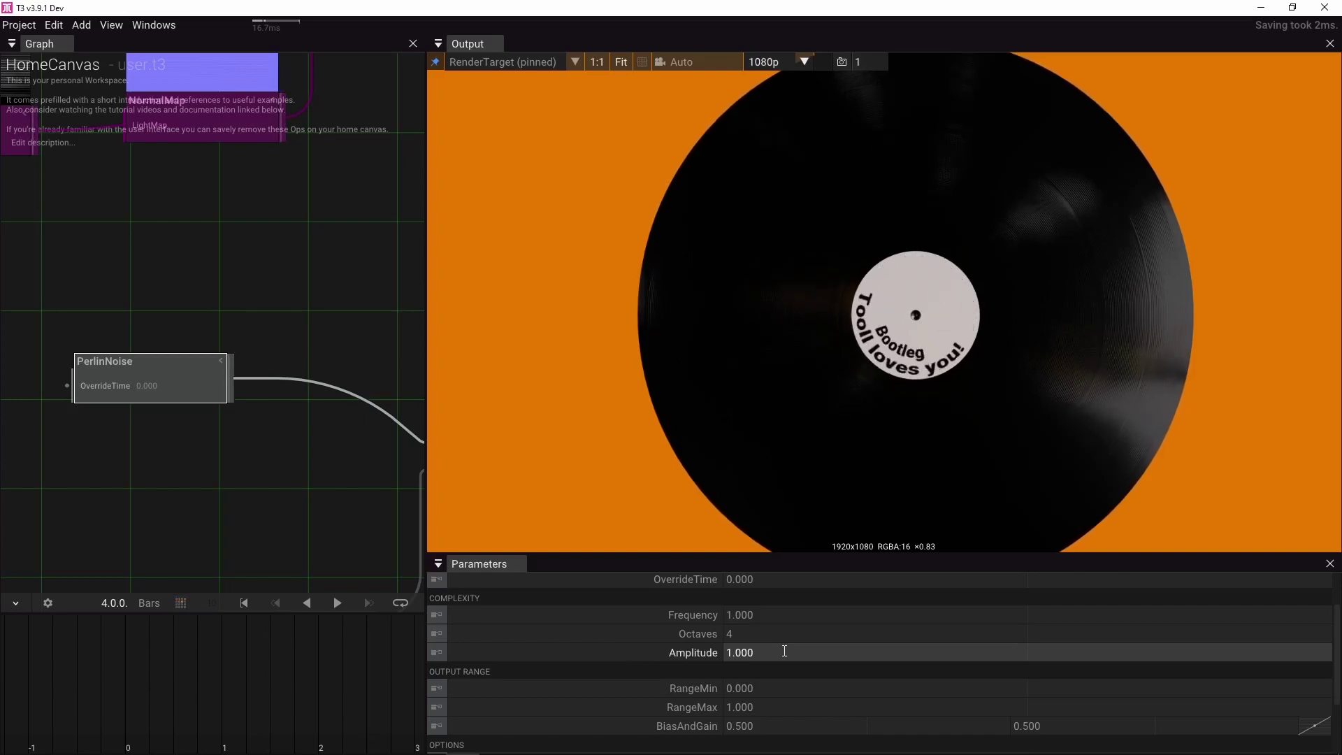
left_click(785, 650)
type(".5")
key("Return")
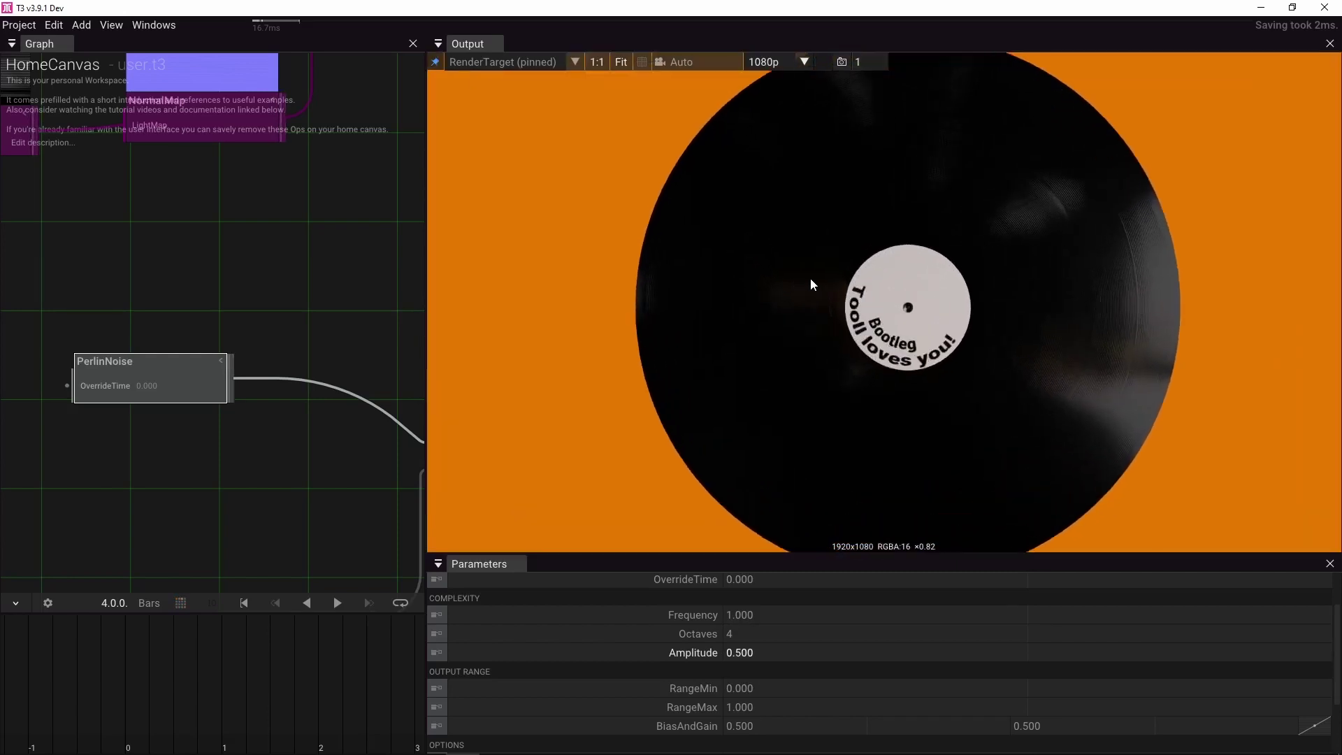
Widen the graph area and add a CubeMesh operator in the empty space below the PerlinNoise and Vector3 operators.
left_click_drag(285, 309, 352, 328)
scroll(349, 320, "down", 3)
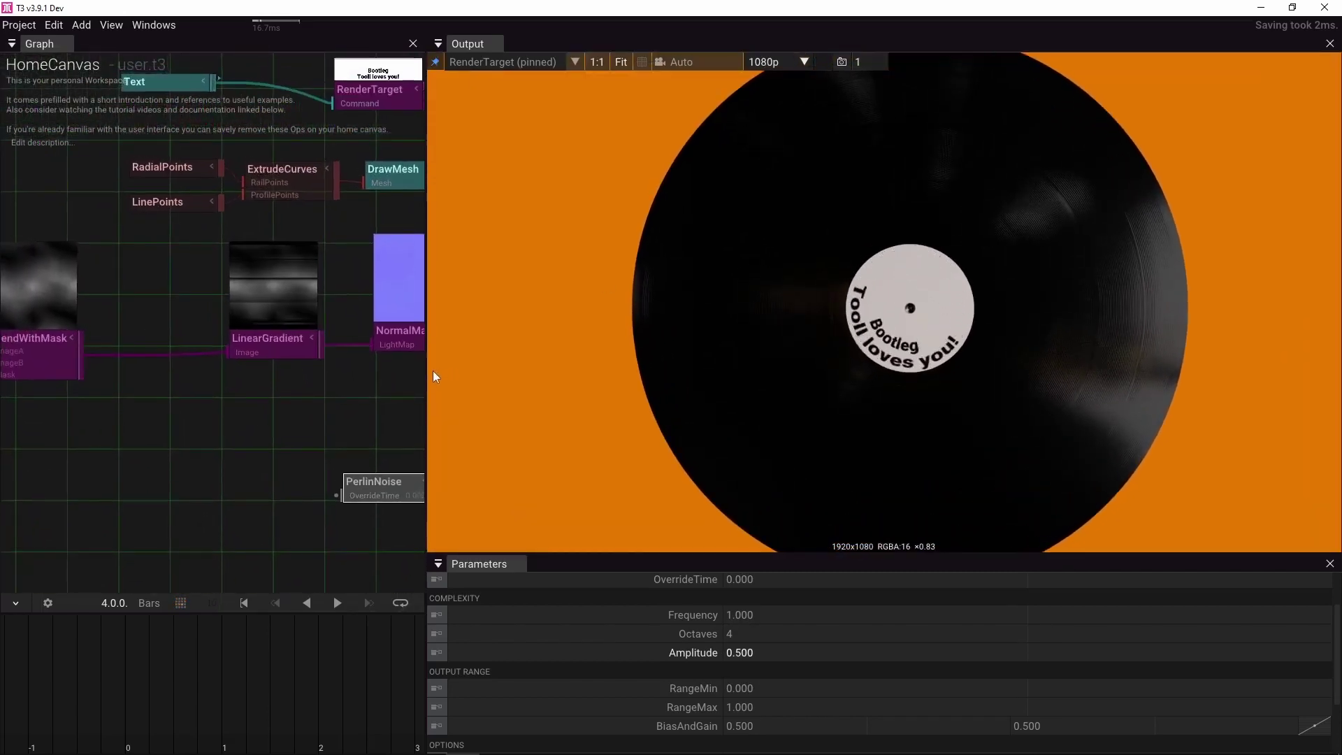
left_click_drag(429, 369, 733, 369)
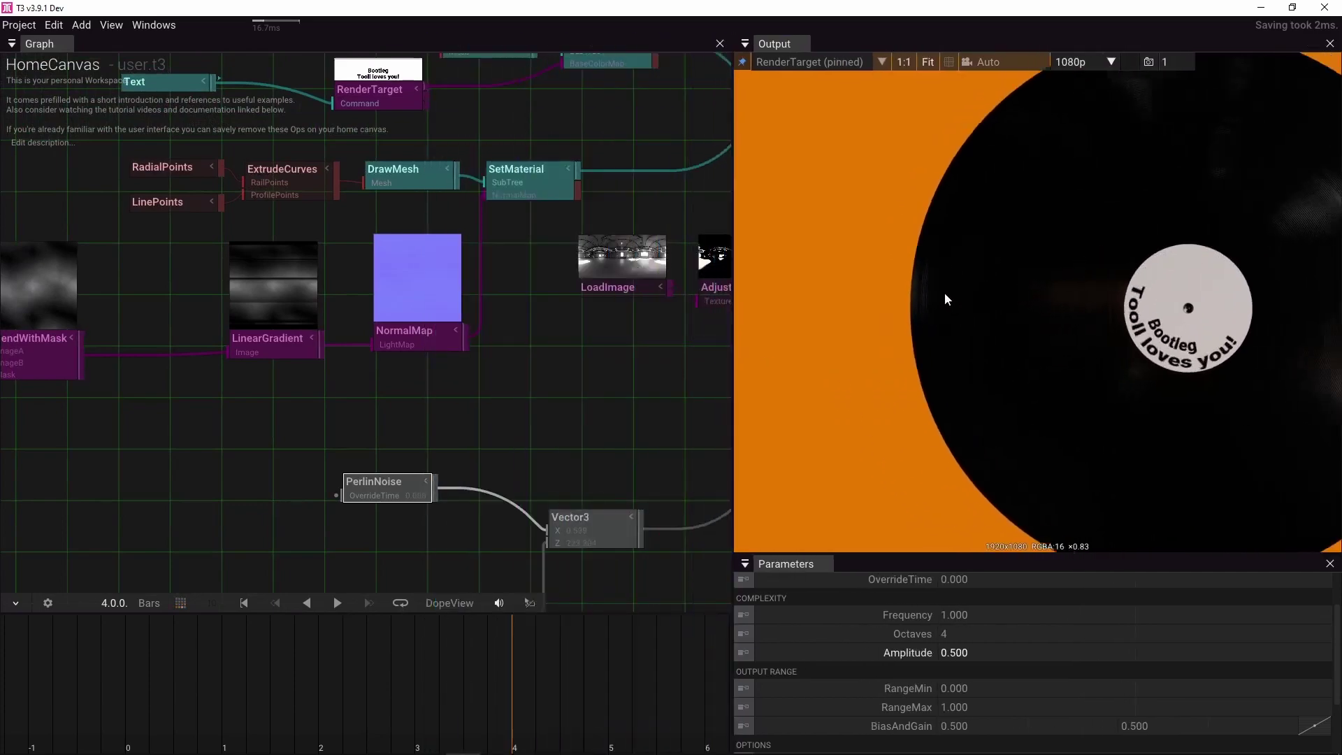
scroll(439, 295, "down", 5)
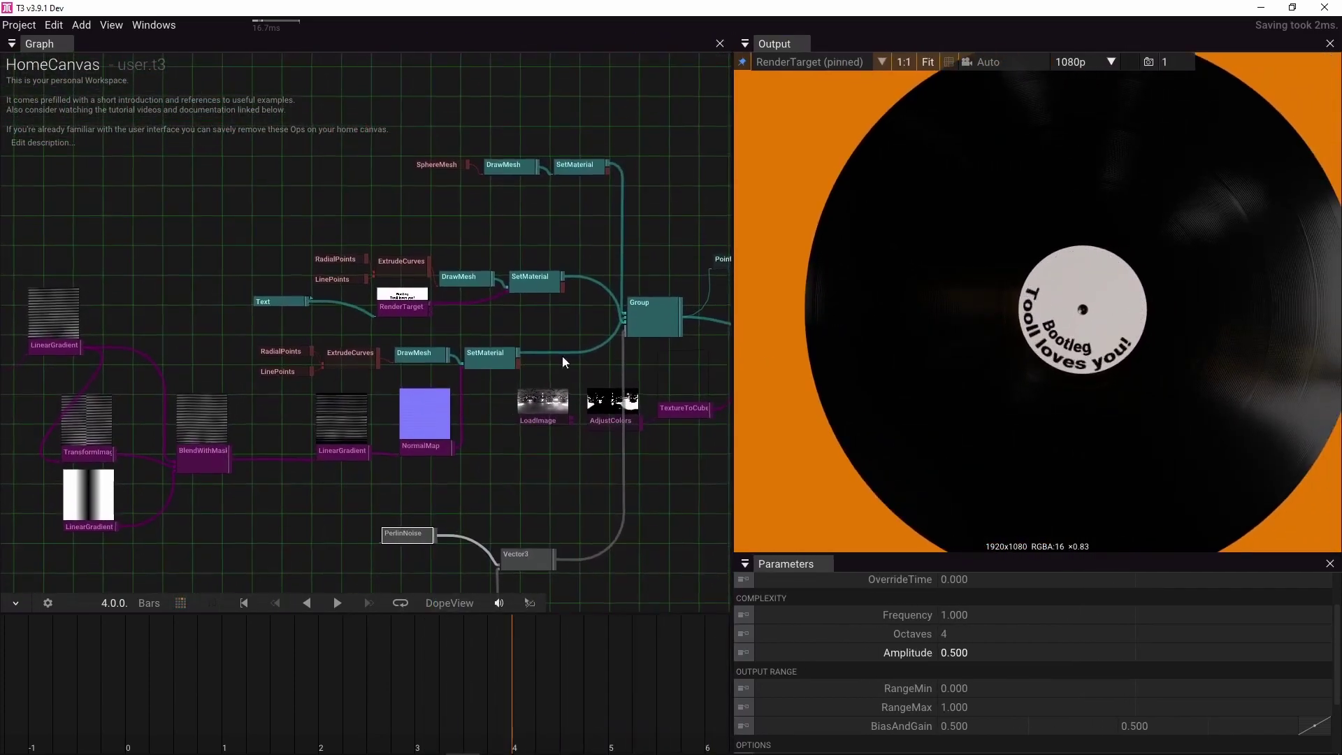
left_click_drag(391, 336, 443, 269)
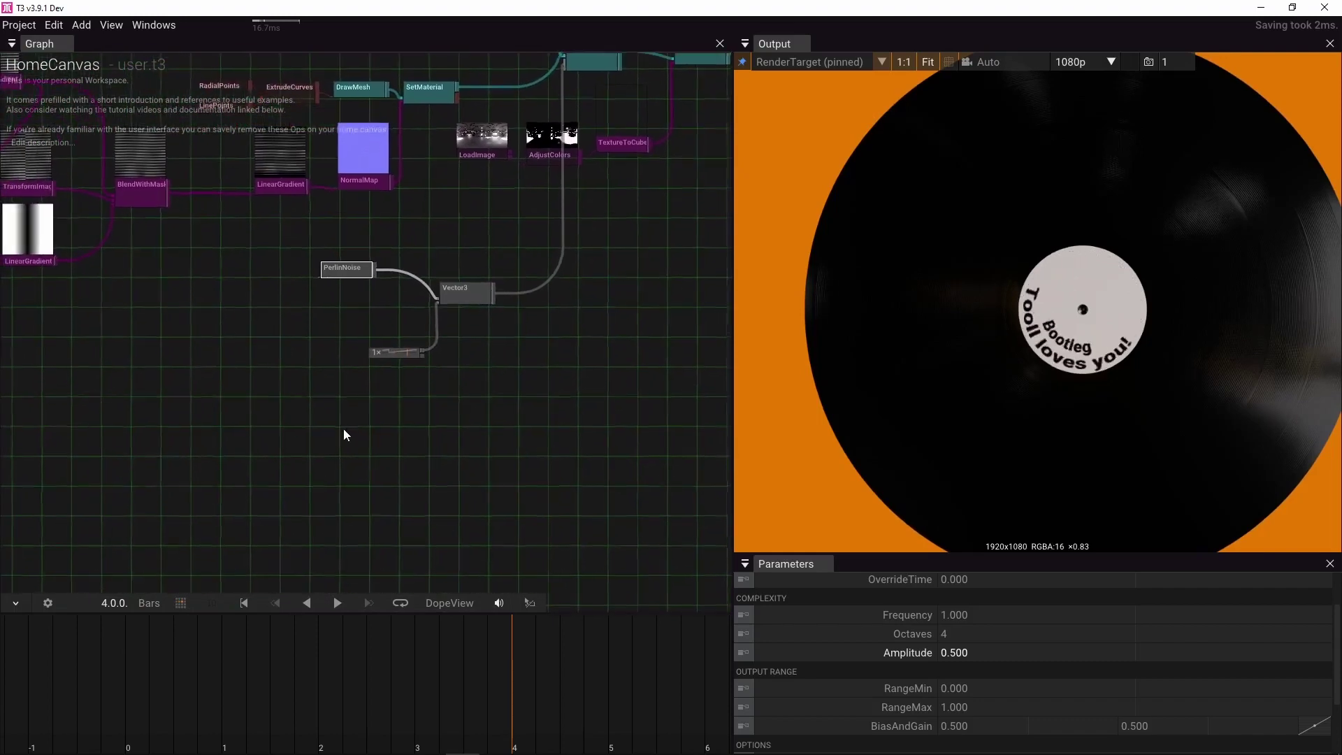
left_click(342, 430)
key("Tab")
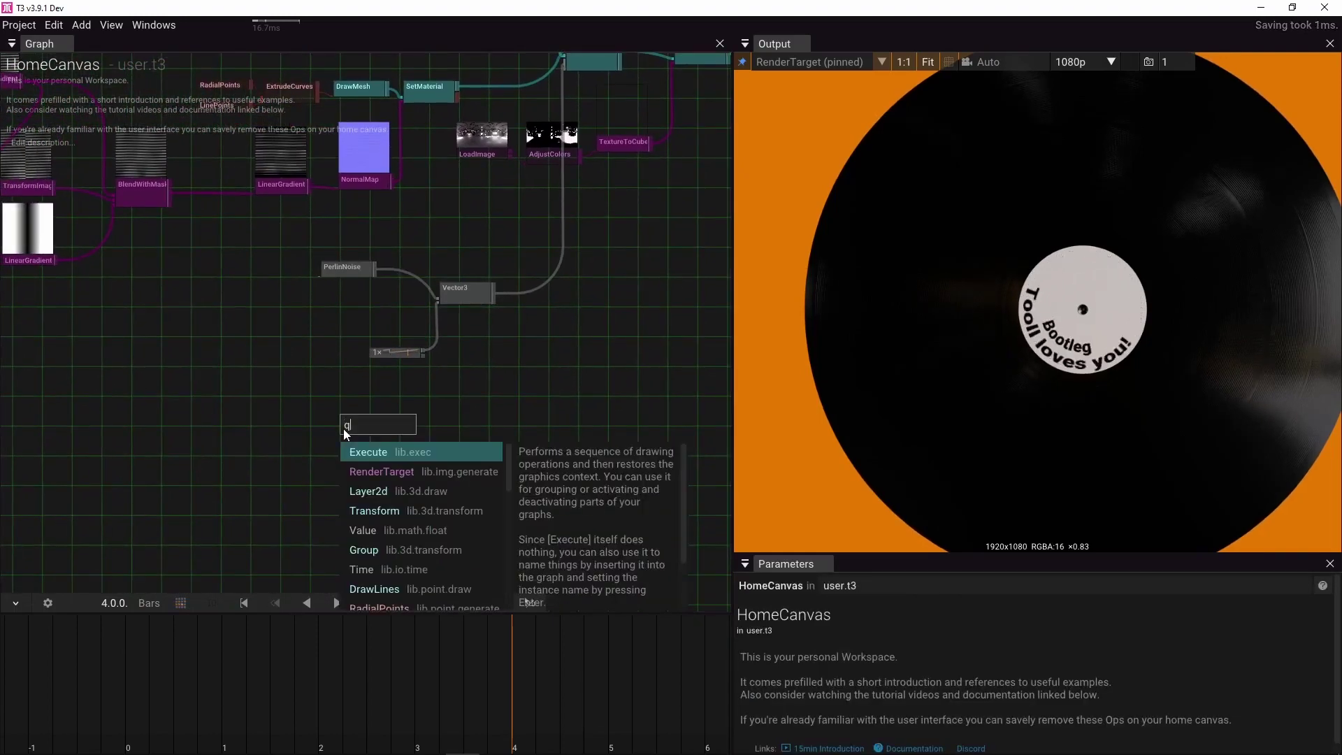
type("qu")
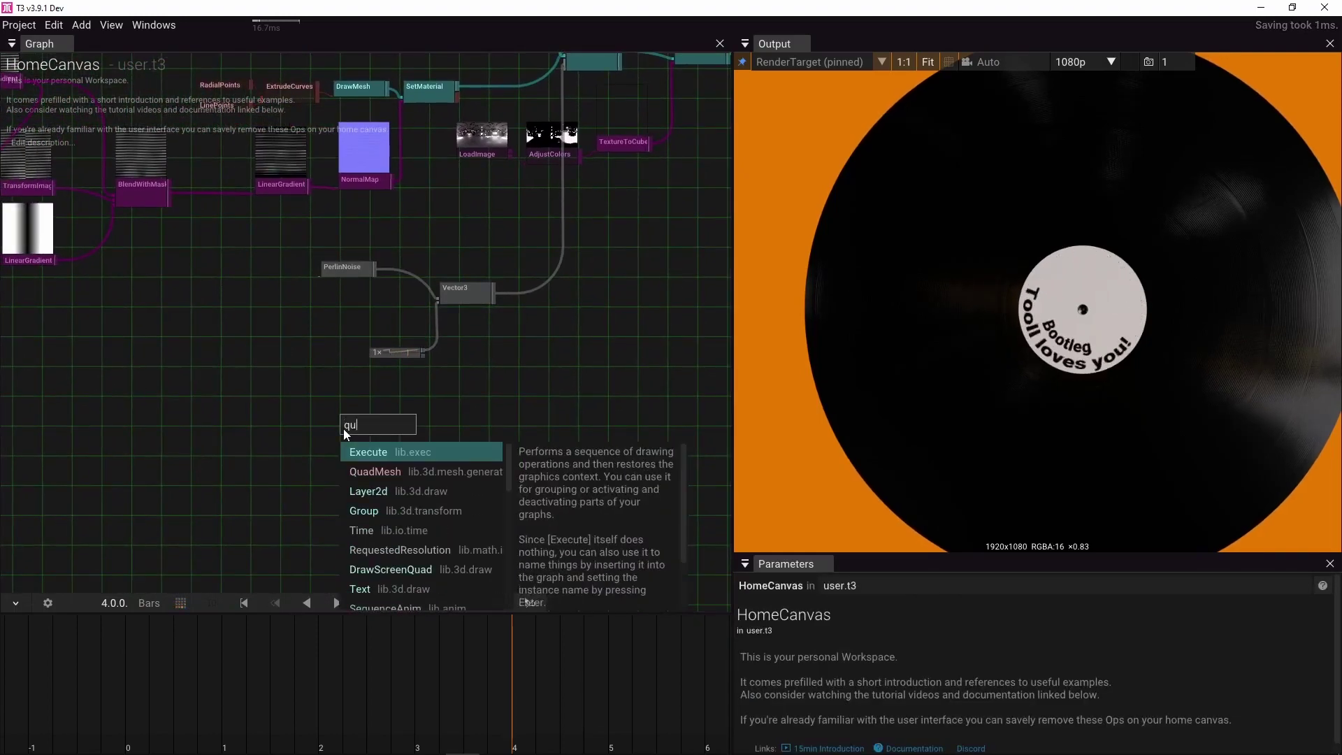
key("BackSpace")
key("BackSpace")
type("cube")
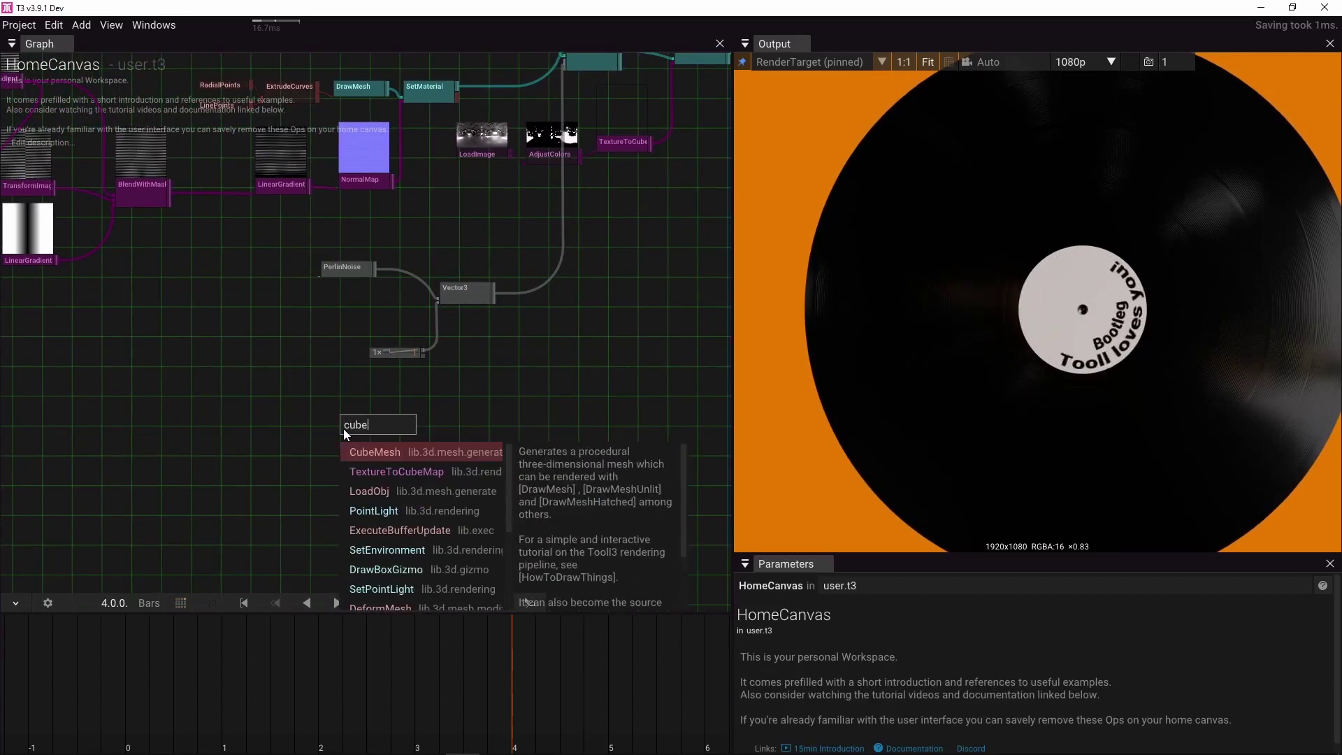
left_click(361, 450)
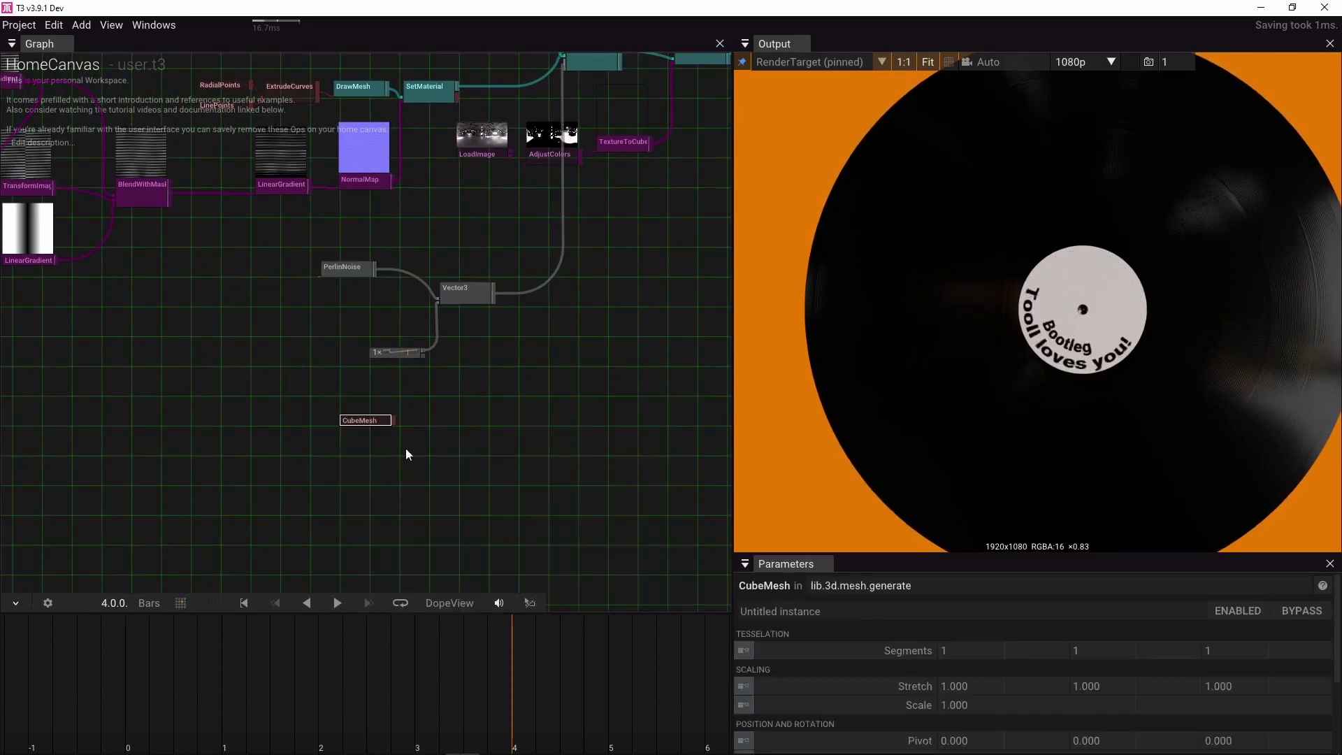
Append a DrawMesh operator to the CubeMesh and connect its output to the record's Group.
left_click_drag(547, 405, 429, 497)
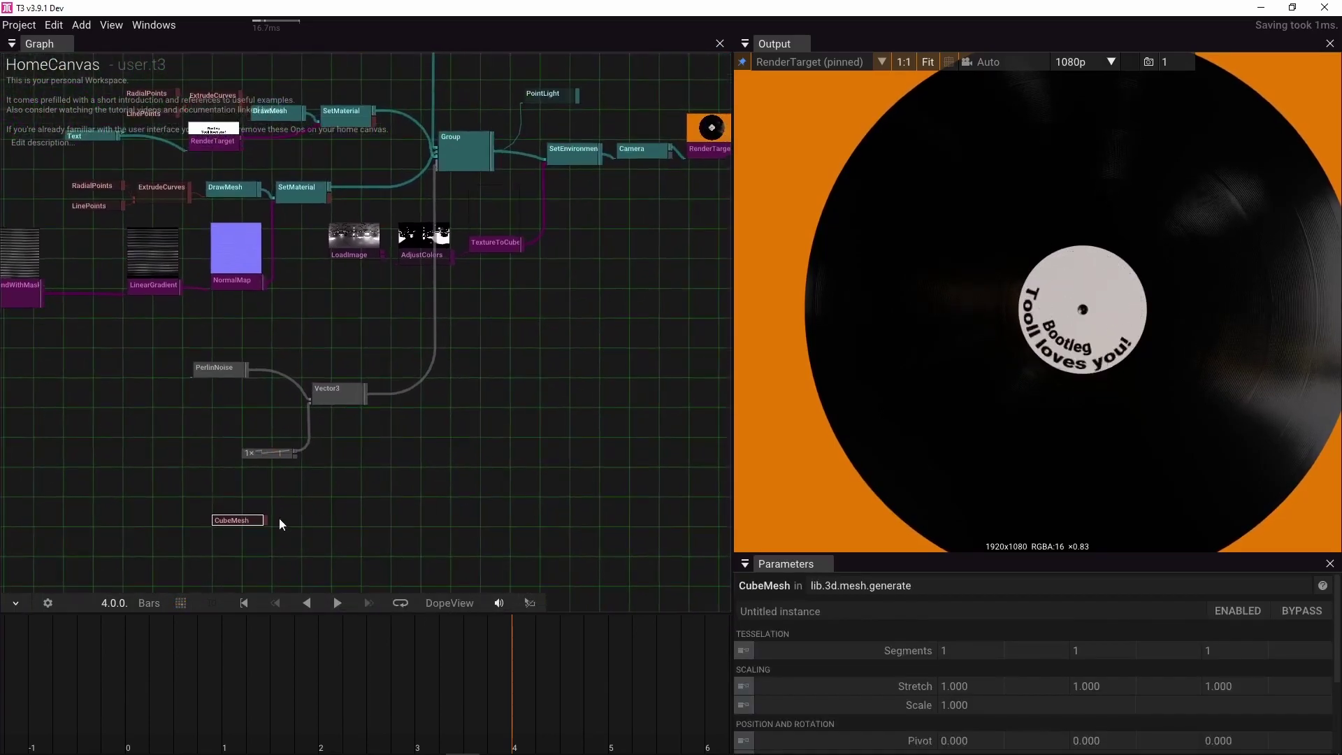
left_click_drag(267, 522, 348, 510)
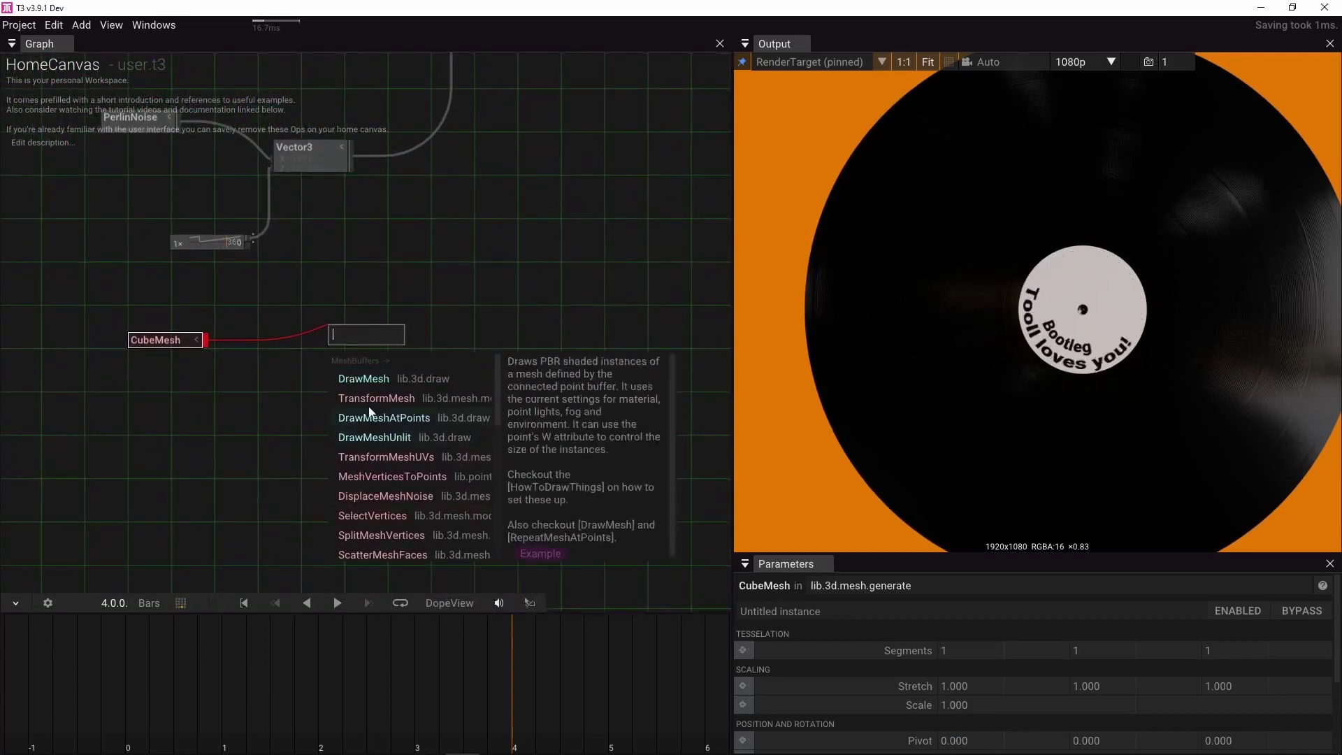
left_click(371, 380)
left_click_drag(413, 221, 392, 437)
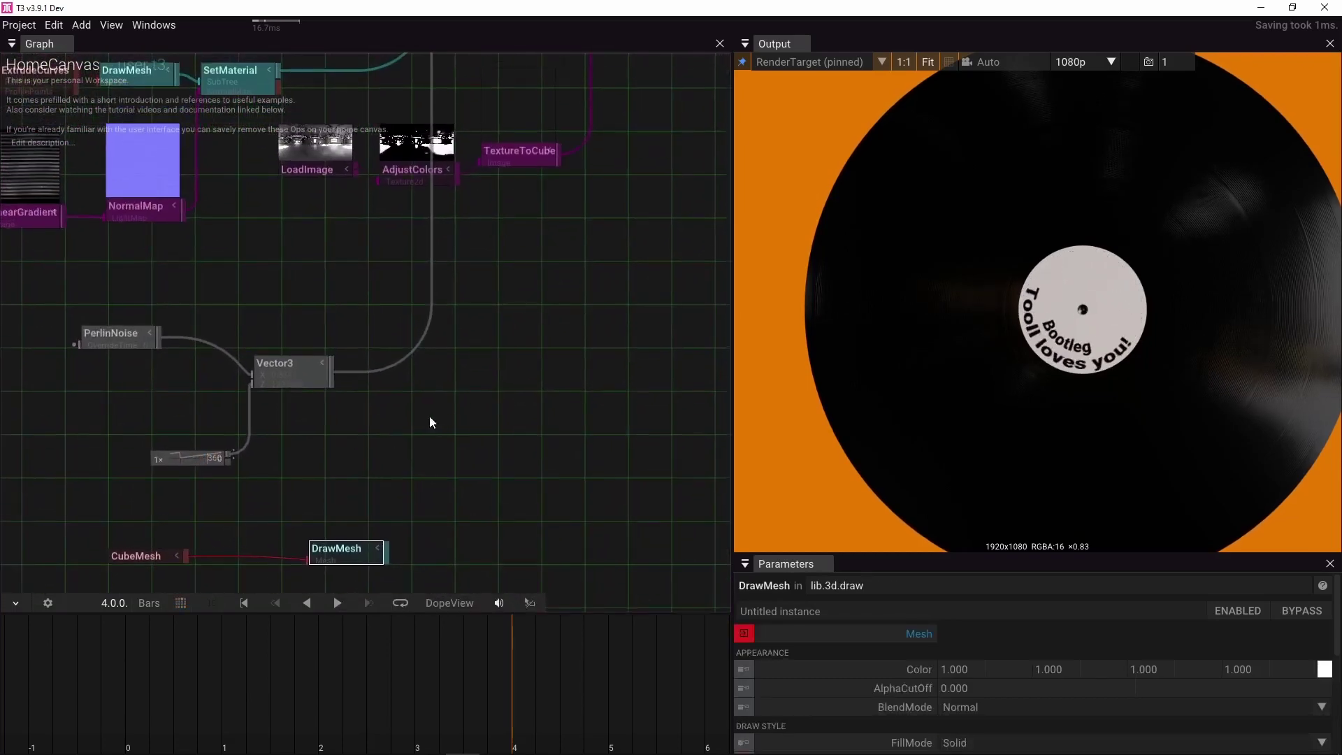
scroll(441, 412, "down", 3)
left_click_drag(416, 491, 437, 199)
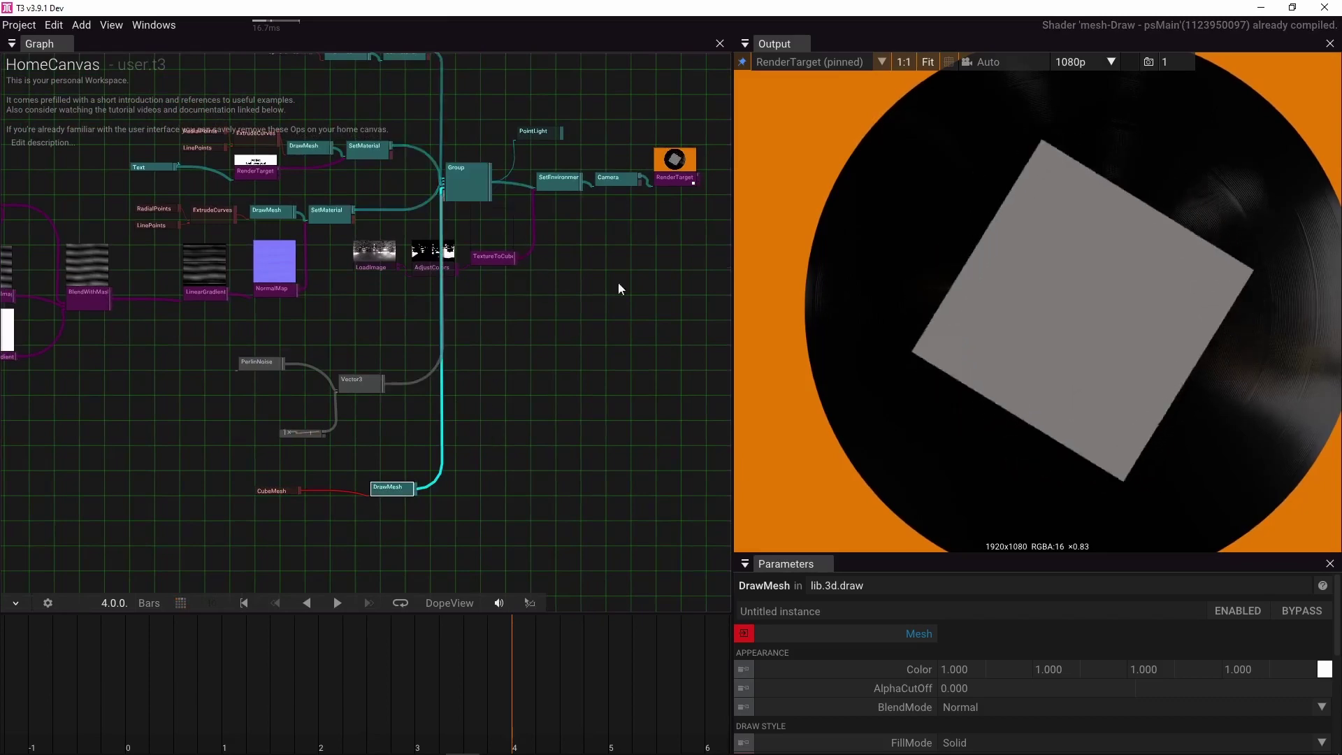
Add a second Group operator fed by the record's Group, and connect the cube's DrawMesh to it as another command.
scroll(548, 343, "up", 4)
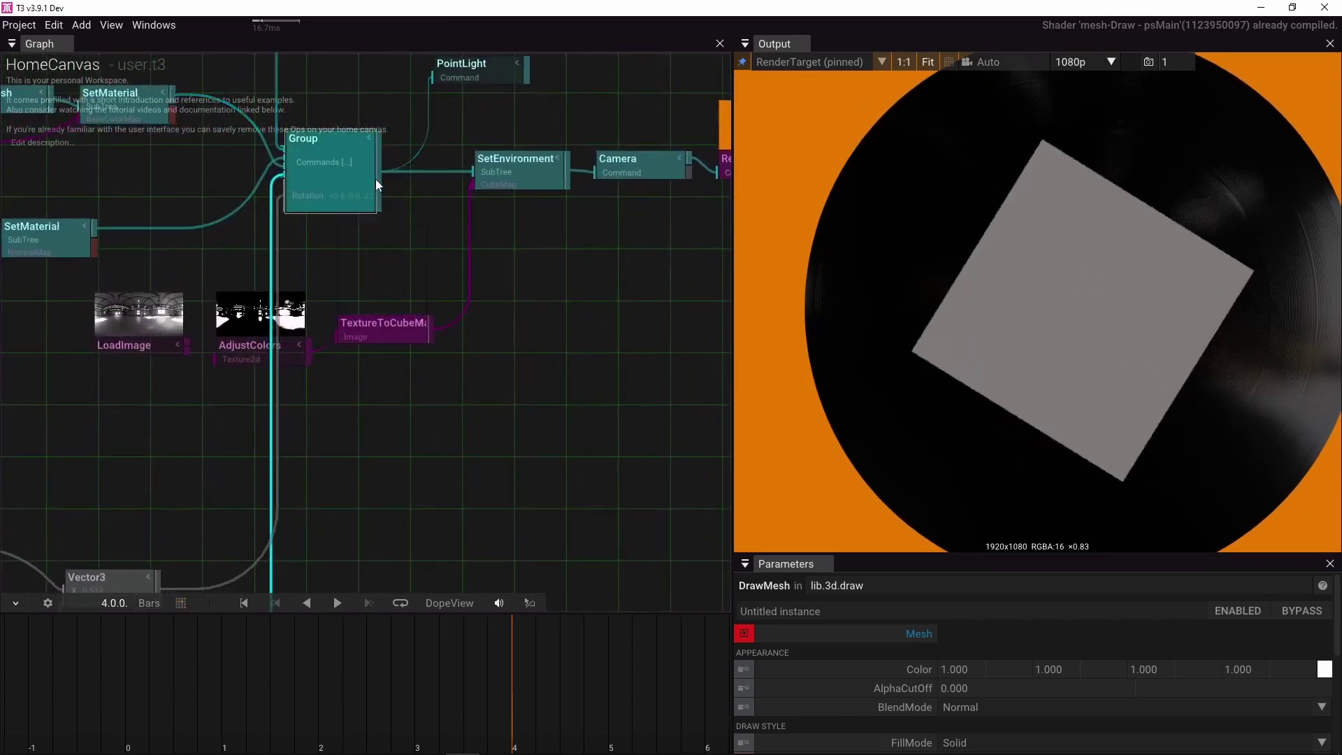
left_click_drag(429, 246, 497, 324)
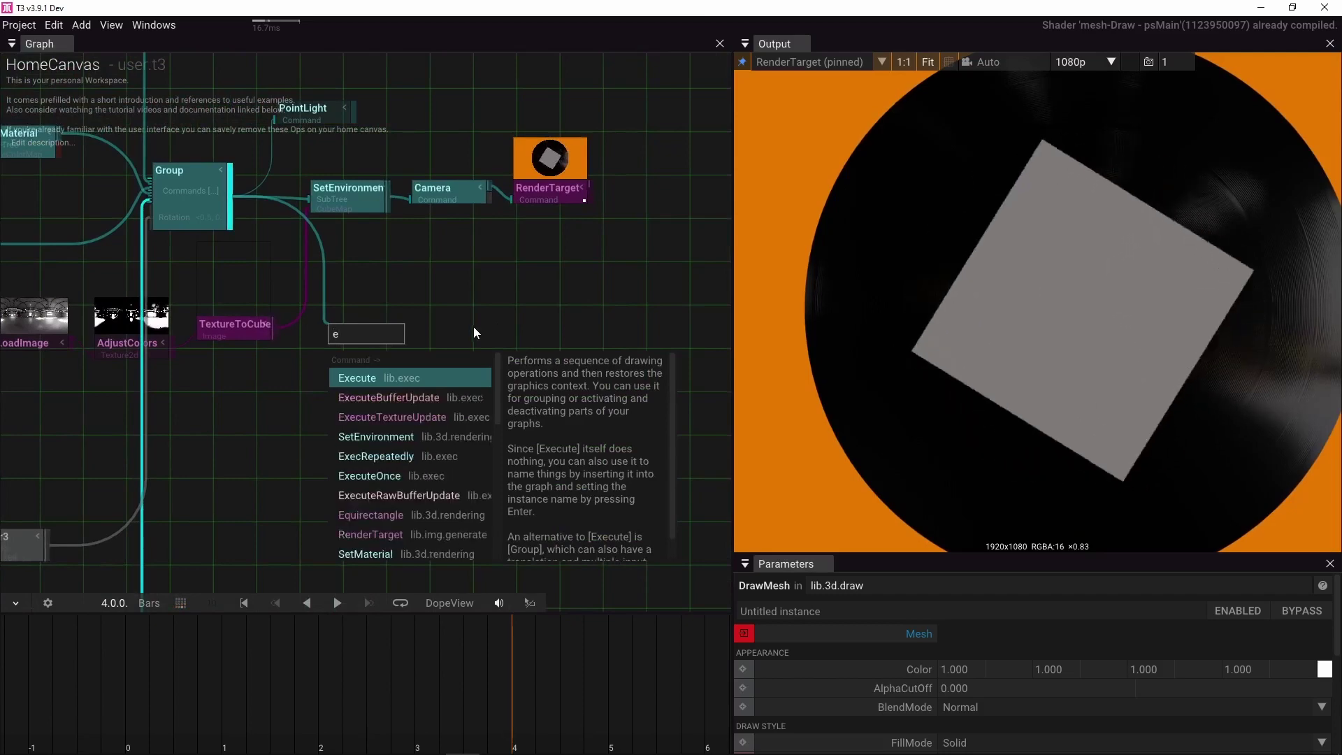
type("gr")
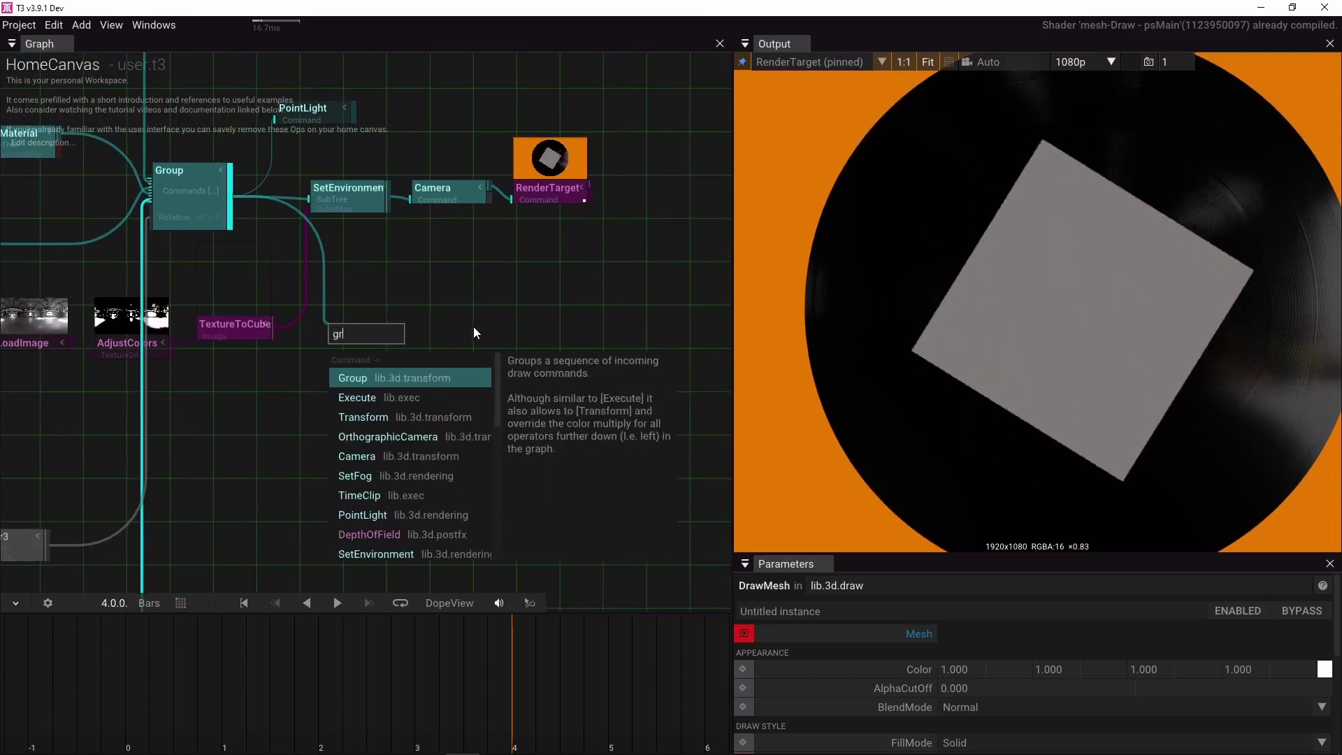
left_click(345, 378)
left_click_drag(280, 471, 401, 80)
scroll(371, 156, "down", 2)
left_click_drag(474, 120, 468, 366)
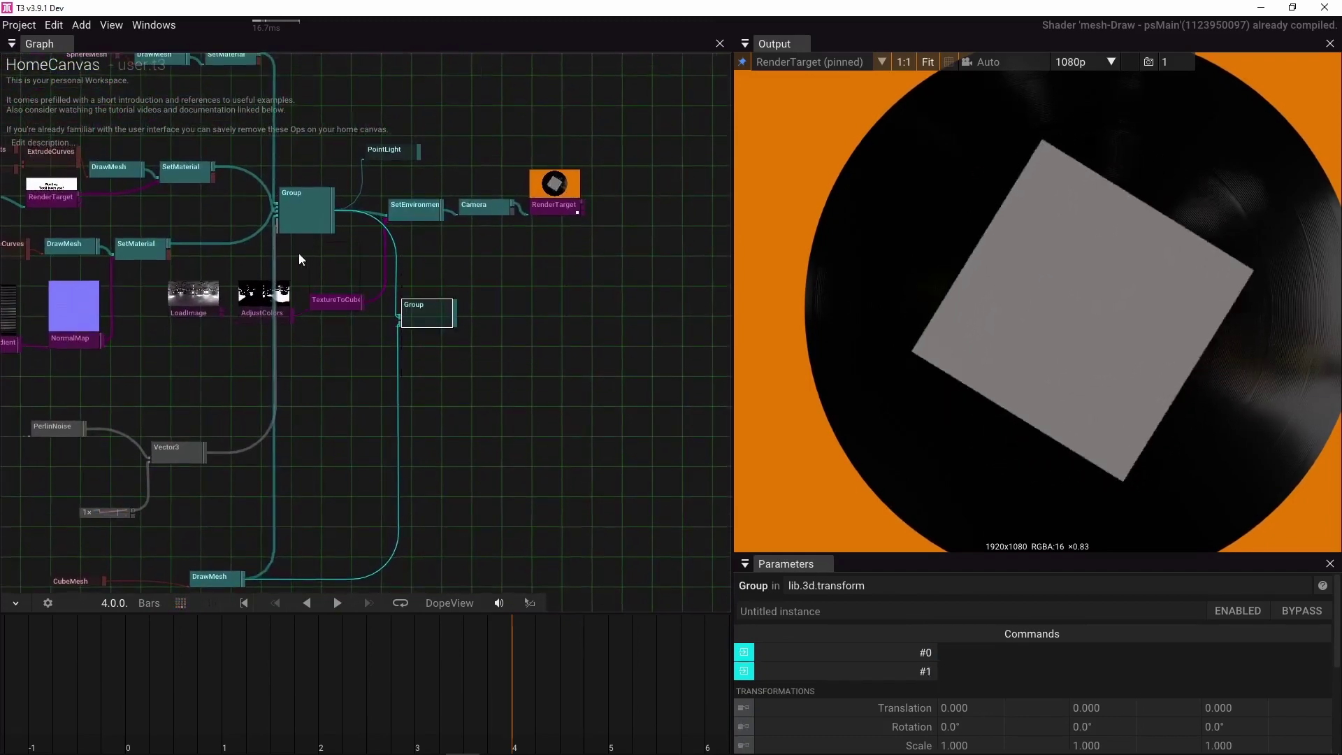
Disconnect the cube's DrawMesh from the record's Group and connect the new Group's output to SetEnvironment's SubTree.
scroll(299, 253, "up", 3)
left_click_drag(262, 183, 348, 275)
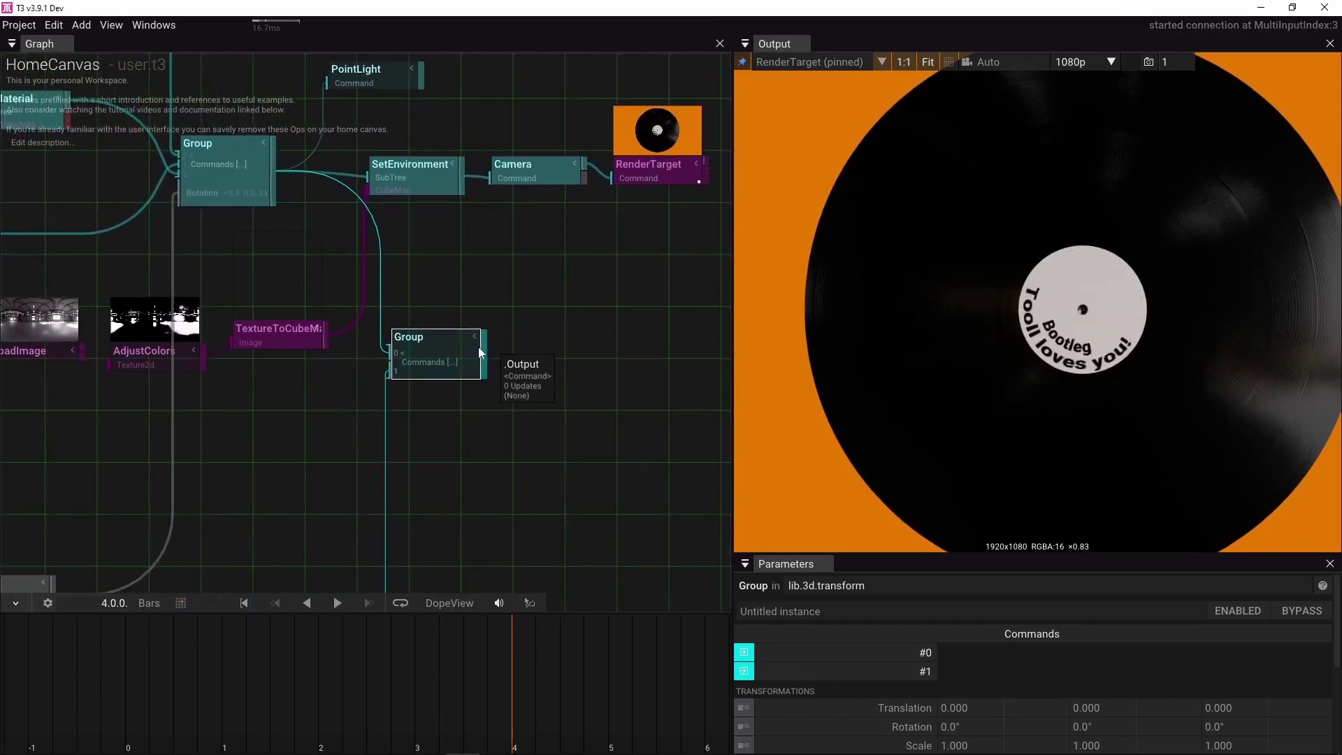
left_click_drag(482, 353, 364, 181)
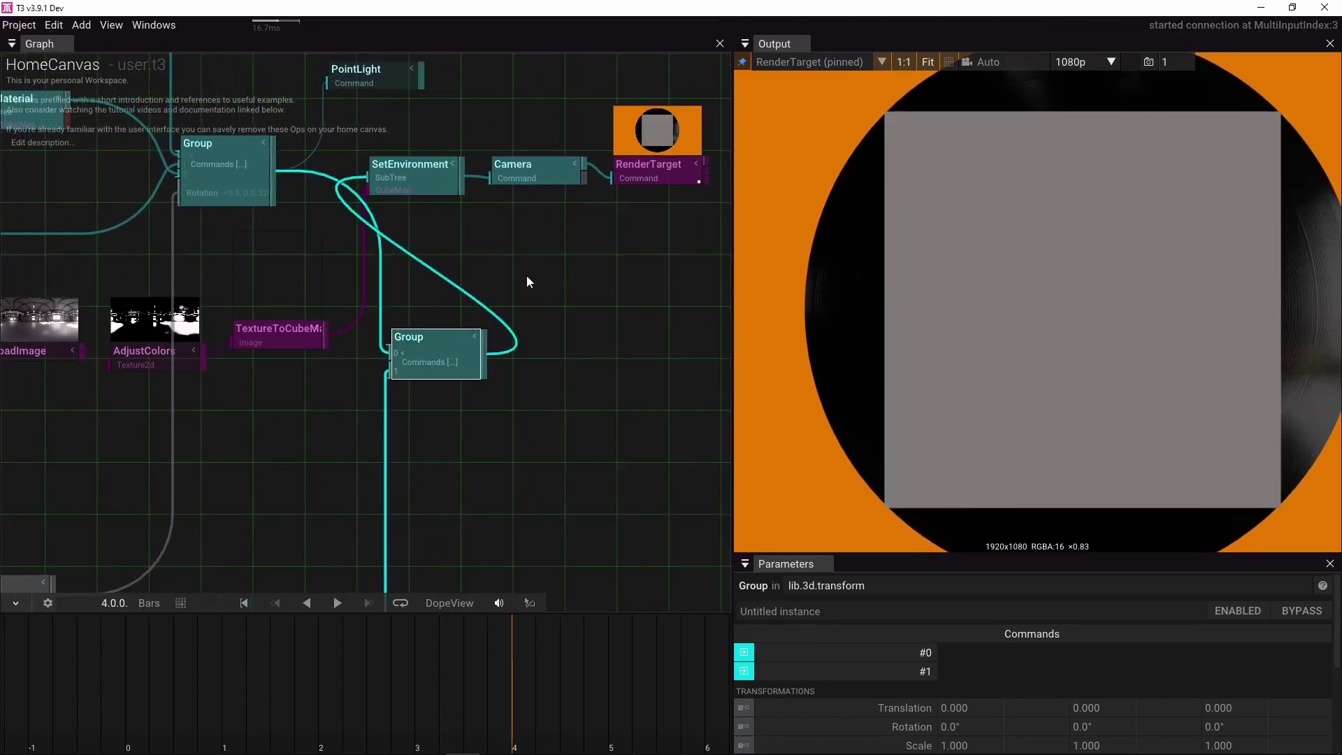
Select the Camera operator and orbit it sideways to about -1.129, 0.068, 2.133 to view the cube at an angle.
scroll(527, 276, "down", 5)
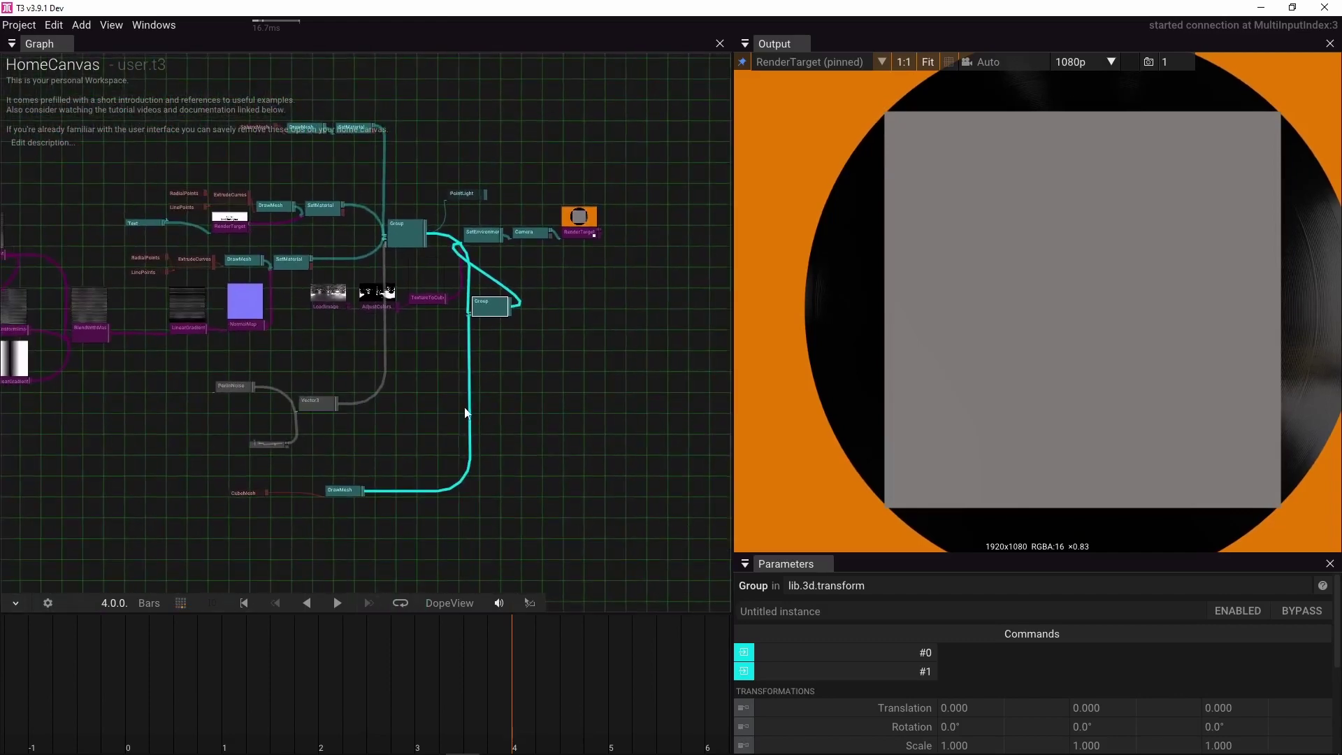
scroll(239, 501, "up", 5)
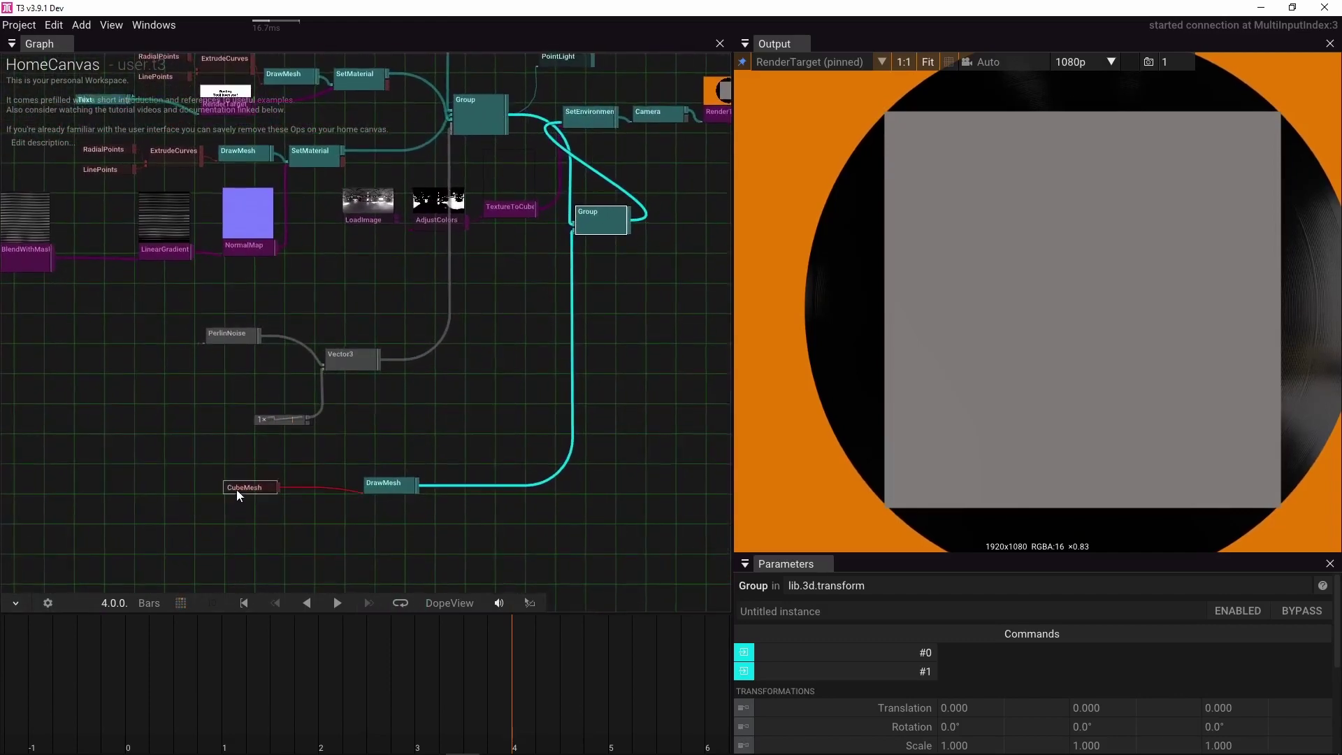
left_click(500, 200)
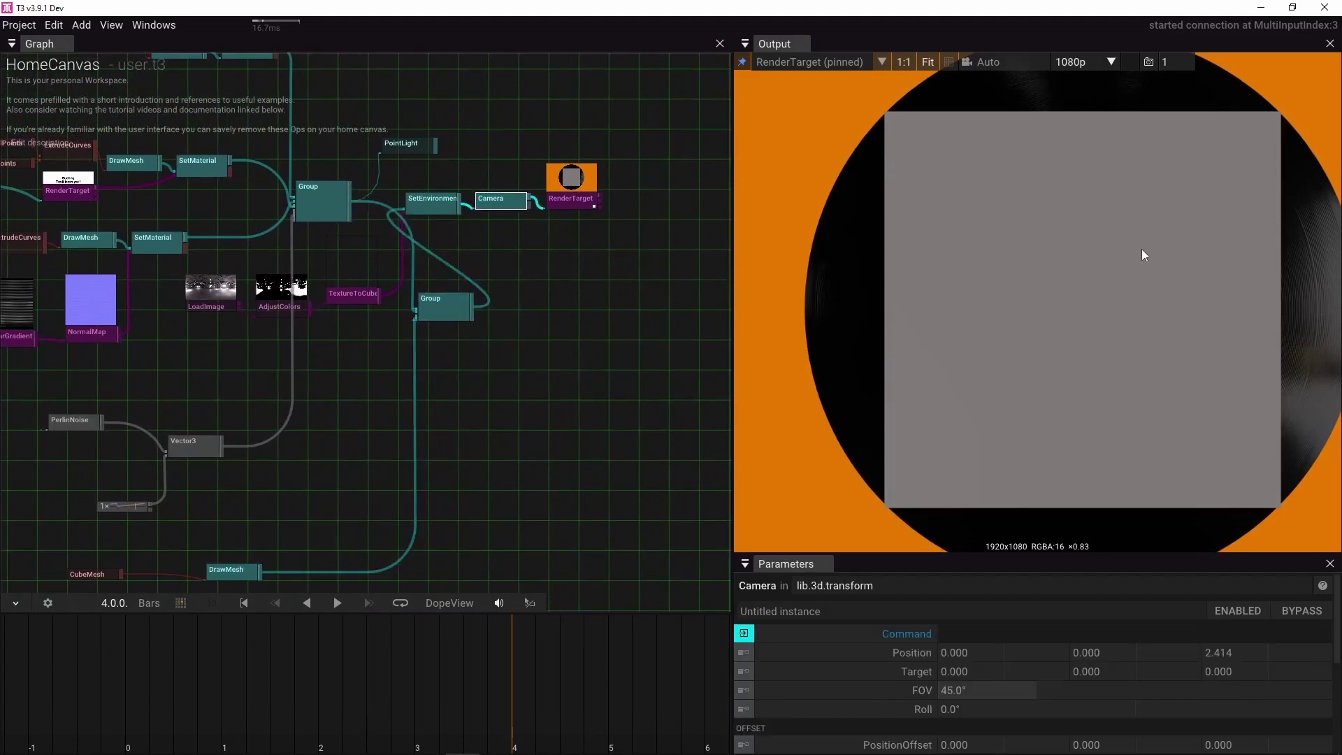
left_click_drag(1143, 255, 1183, 255)
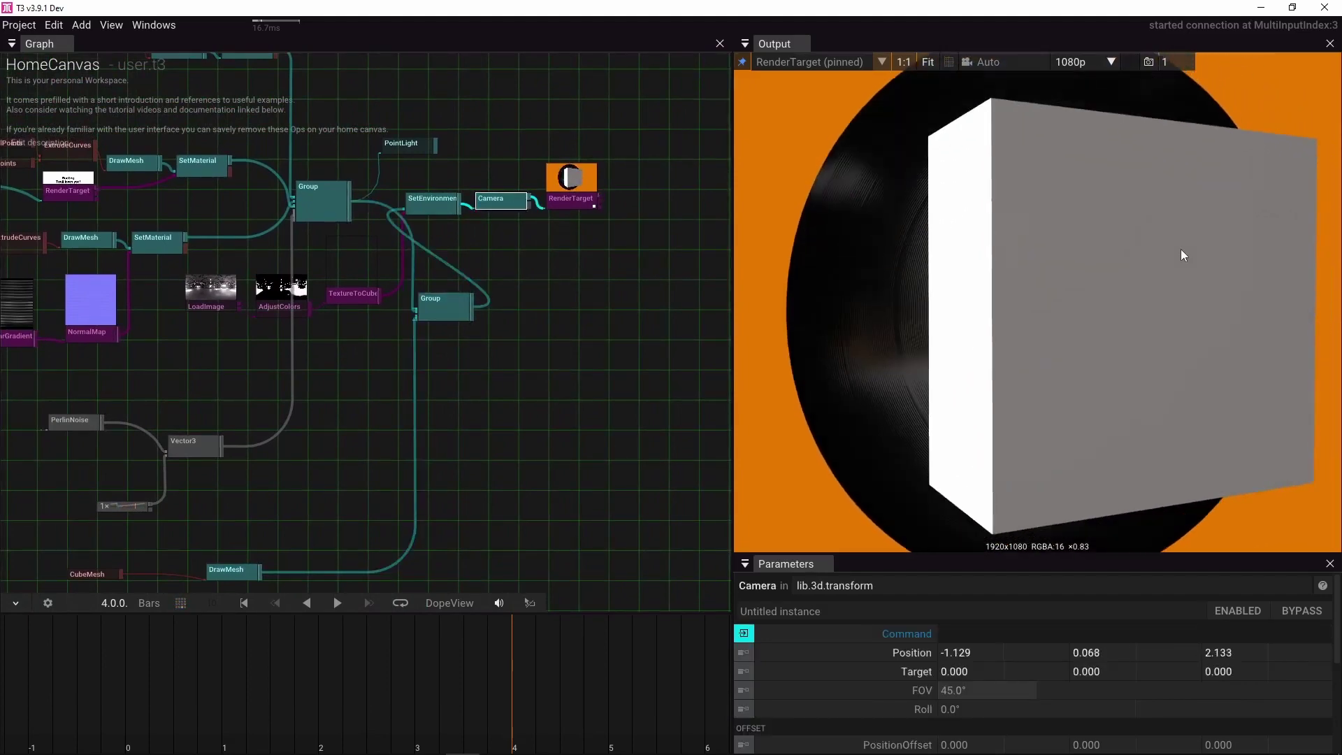
Flatten the CubeMesh by setting its third Stretch value to 0.05, after trying 0.1.
left_click_drag(153, 538, 389, 476)
left_click(318, 511)
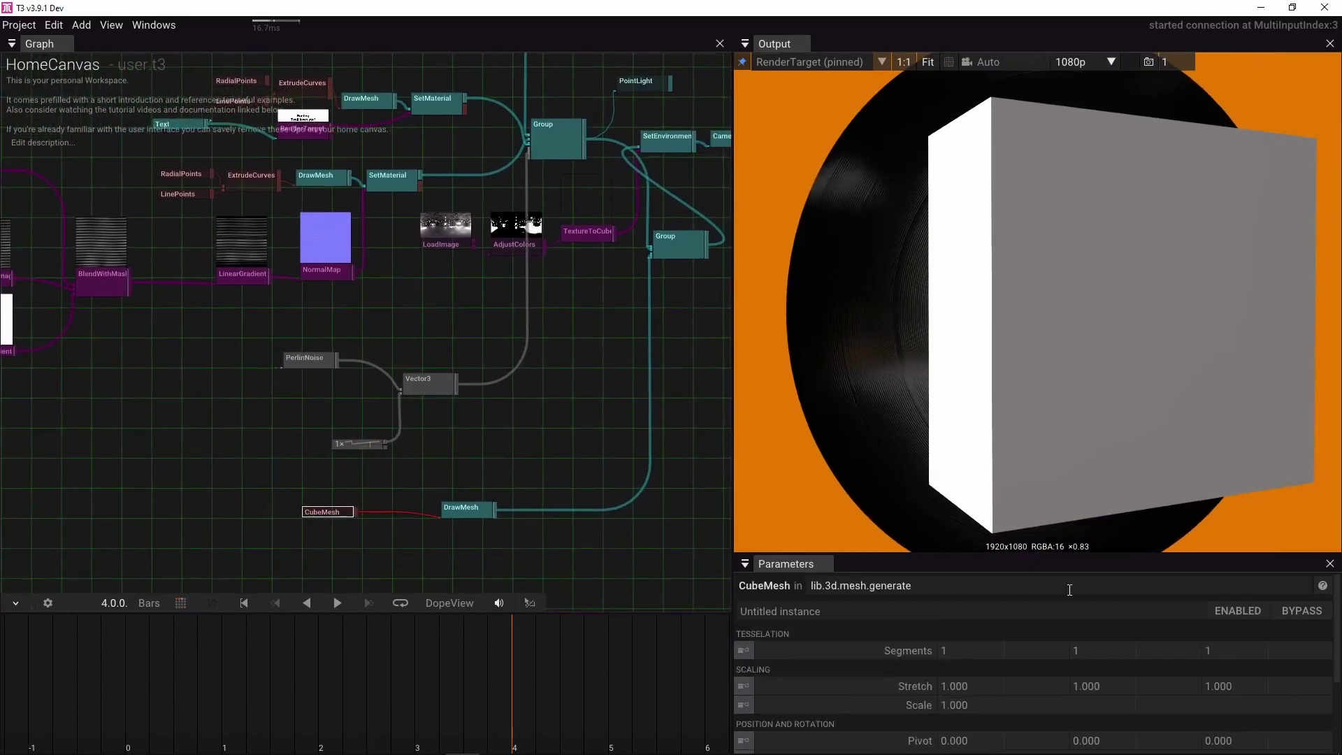
left_click(1246, 684)
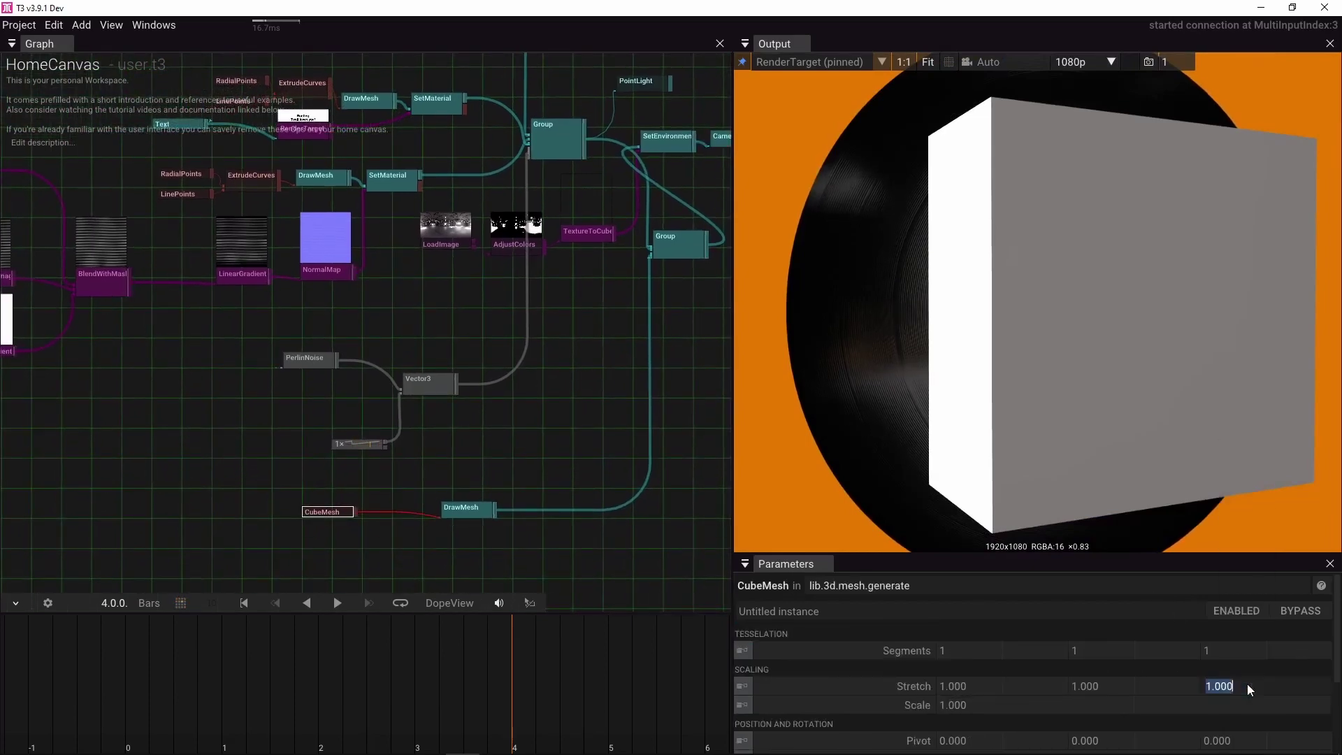
type("0.1")
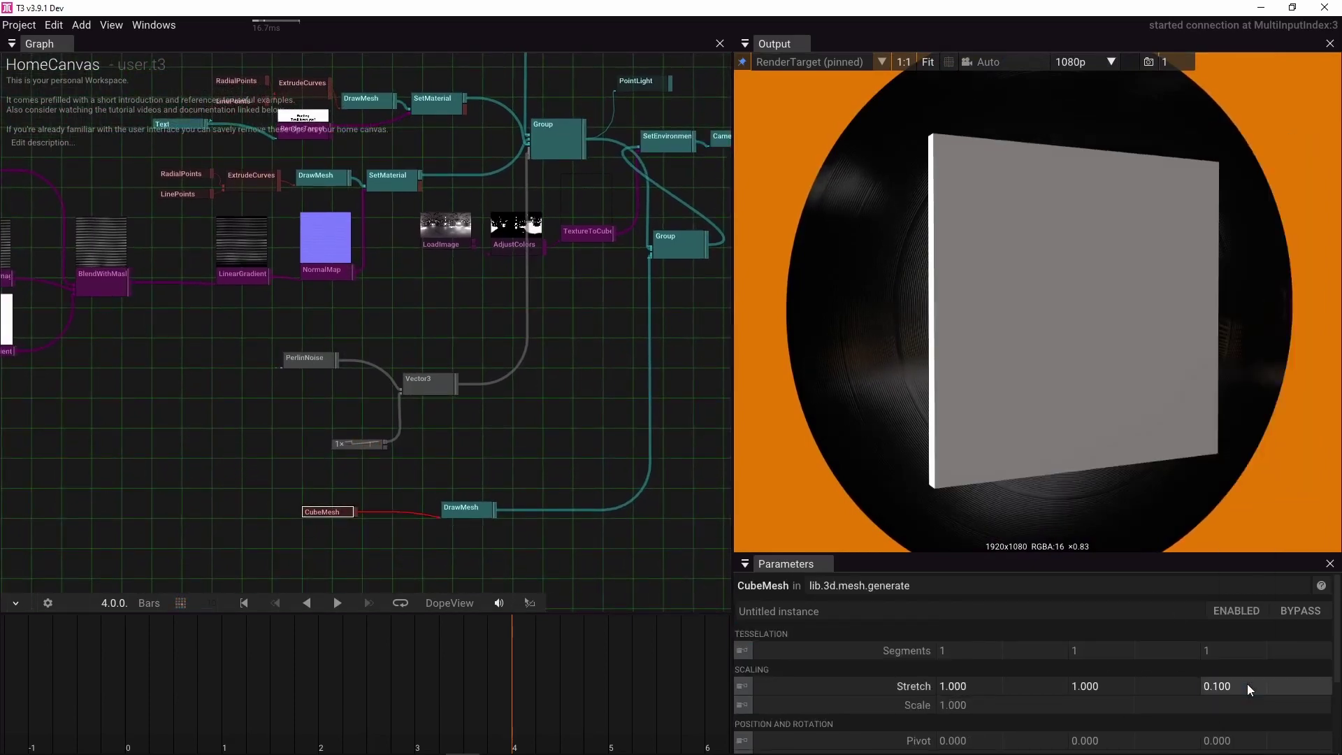
double_click(1219, 687)
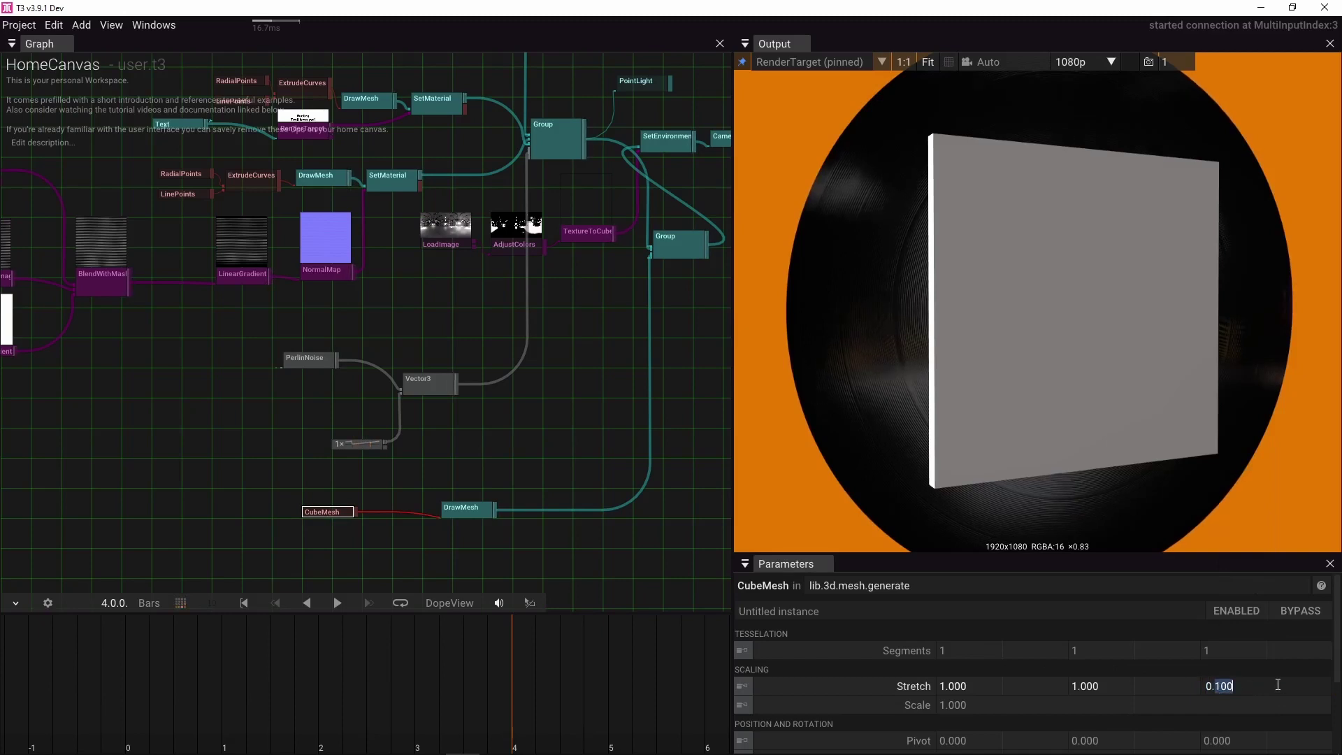
type("05")
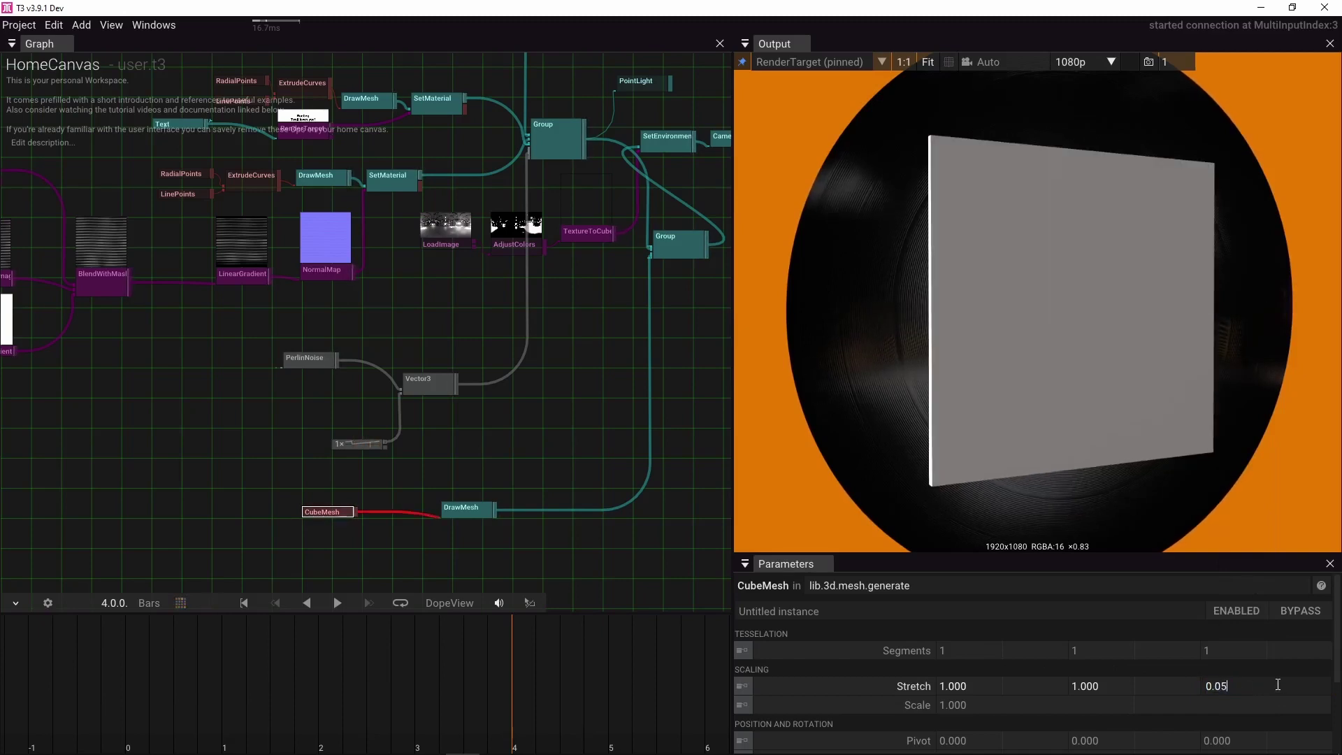
key("Return")
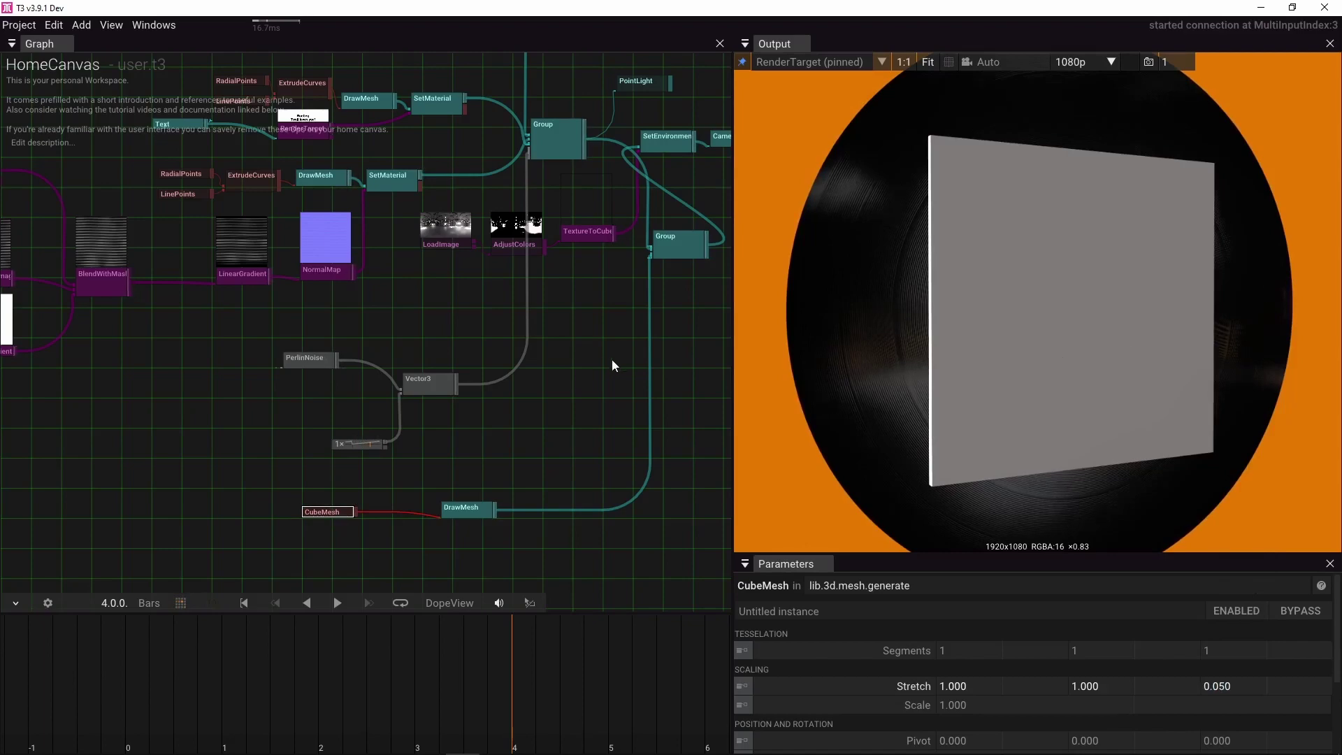
Lock the output view to the Camera operator and orbit it past an edge-on view of the cube to face its front.
left_click(1022, 64)
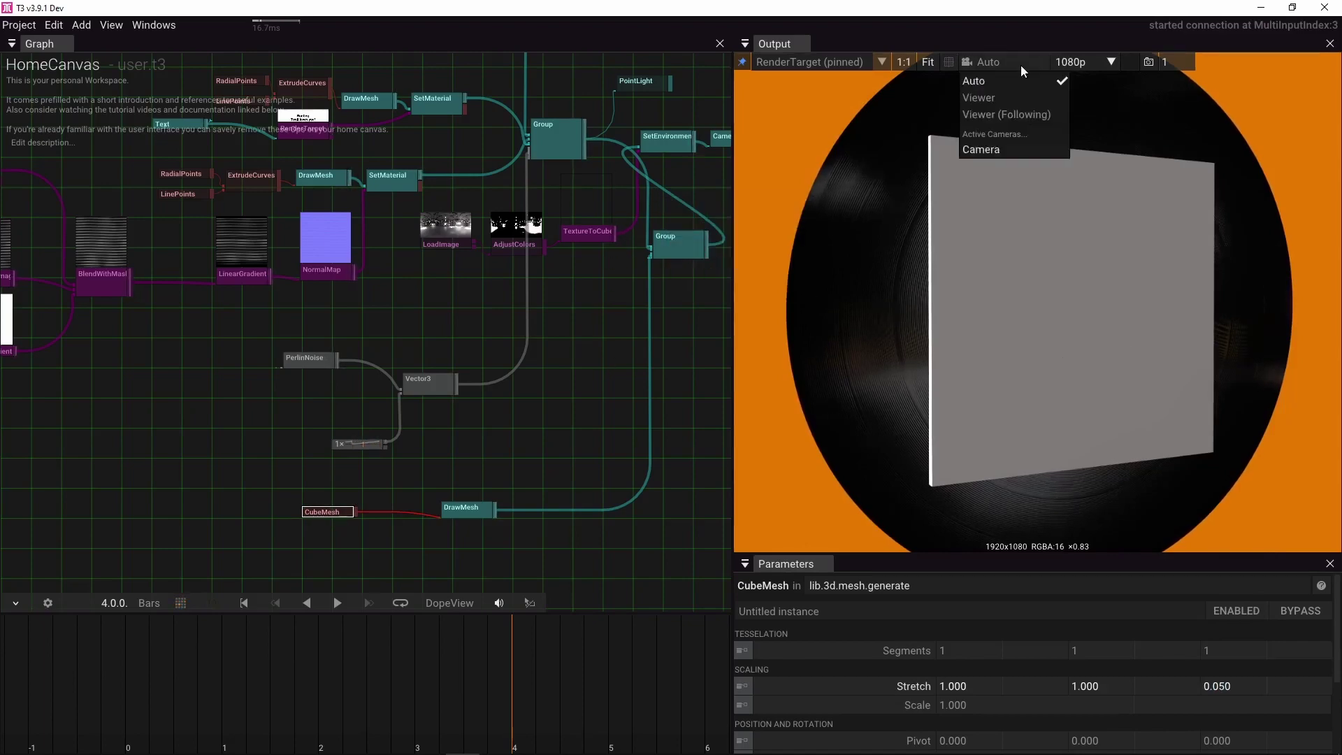
left_click(1006, 150)
left_click_drag(954, 242, 1069, 242)
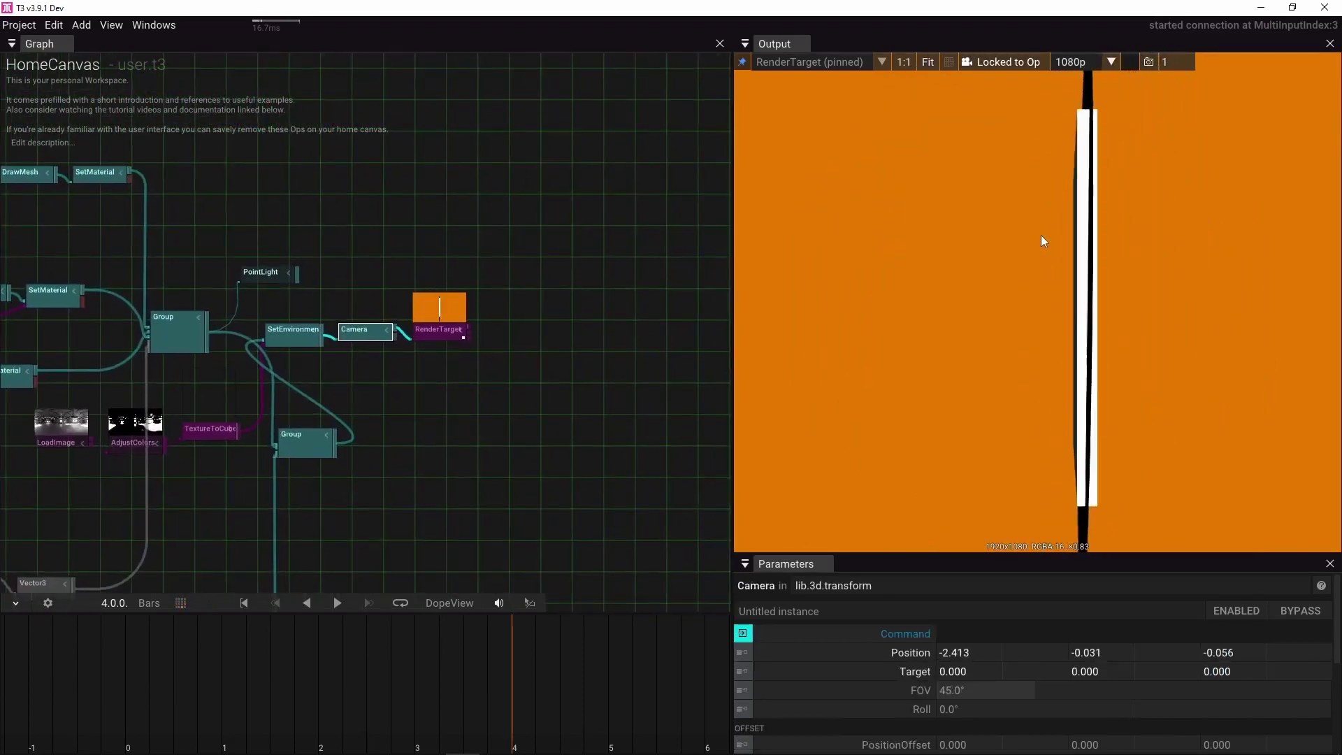
left_click_drag(468, 493, 551, 369)
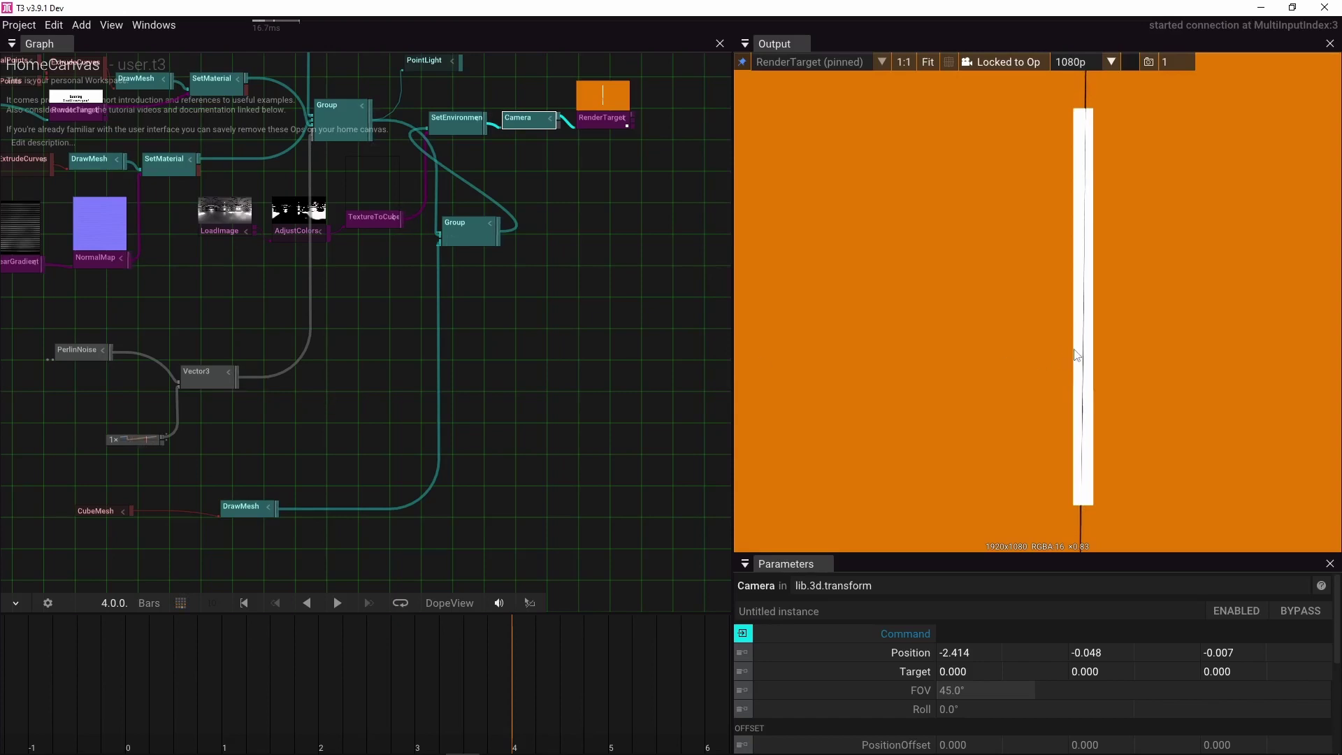
left_click_drag(1076, 355, 954, 333)
Flatten the CubeMesh further by setting its third Stretch value to 0.01.
left_click_drag(310, 465, 409, 387)
left_click(211, 434)
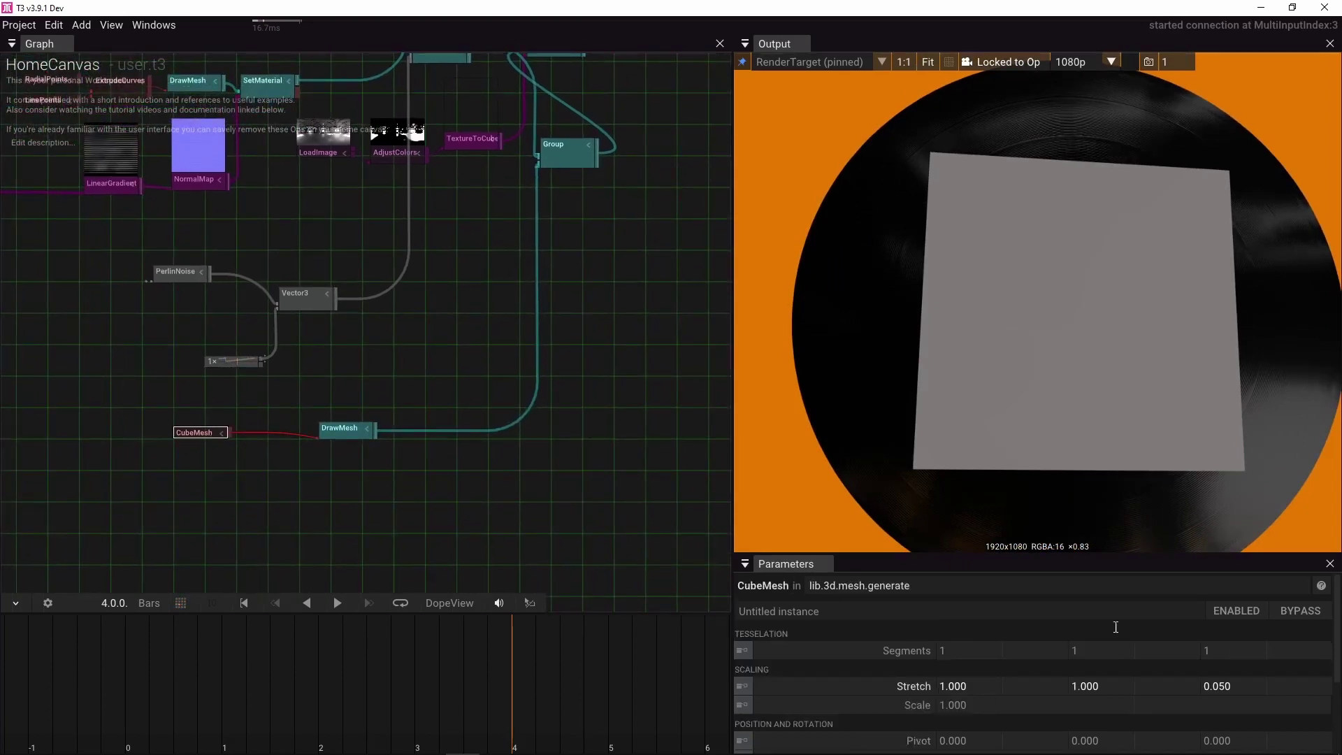
left_click(1243, 687)
type("0.01")
key("Return")
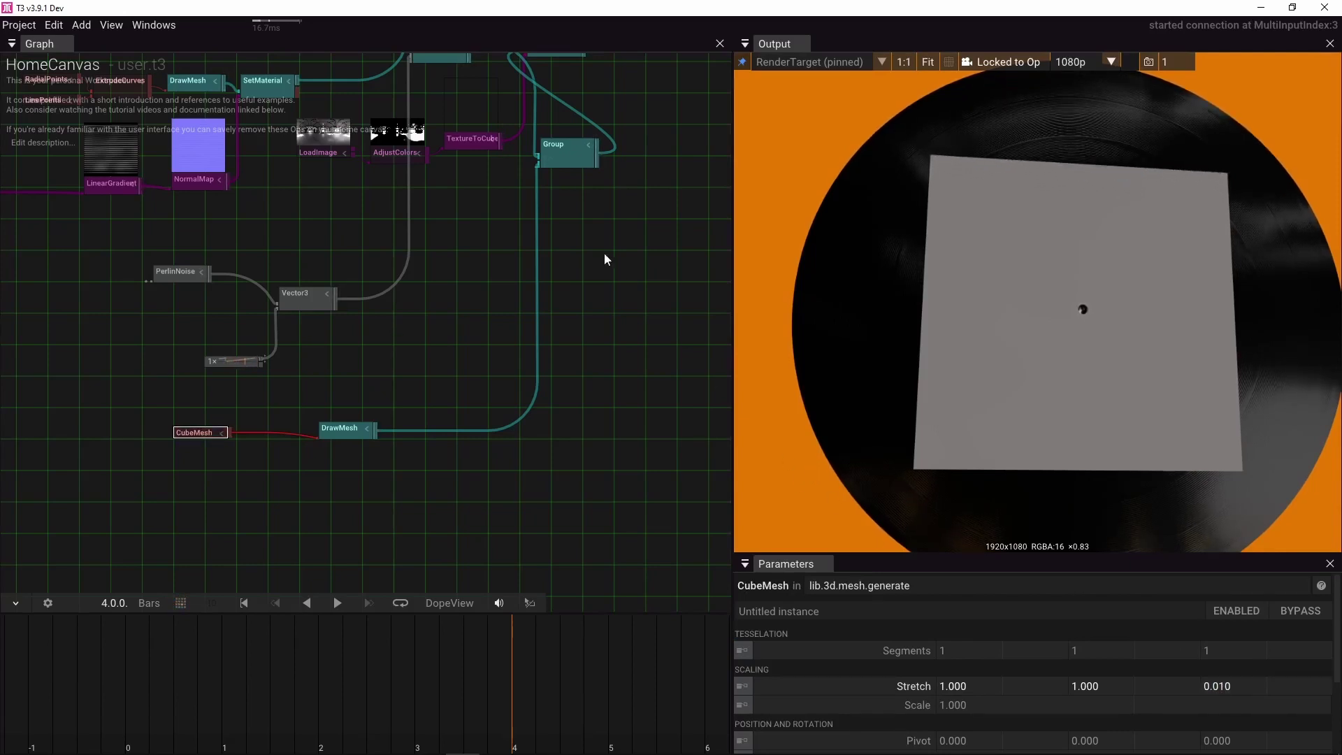
Disconnect PerlinNoise from the Vector3 that drives the record Group's rotation.
left_click_drag(383, 144, 388, 360)
left_click_drag(246, 516, 311, 434)
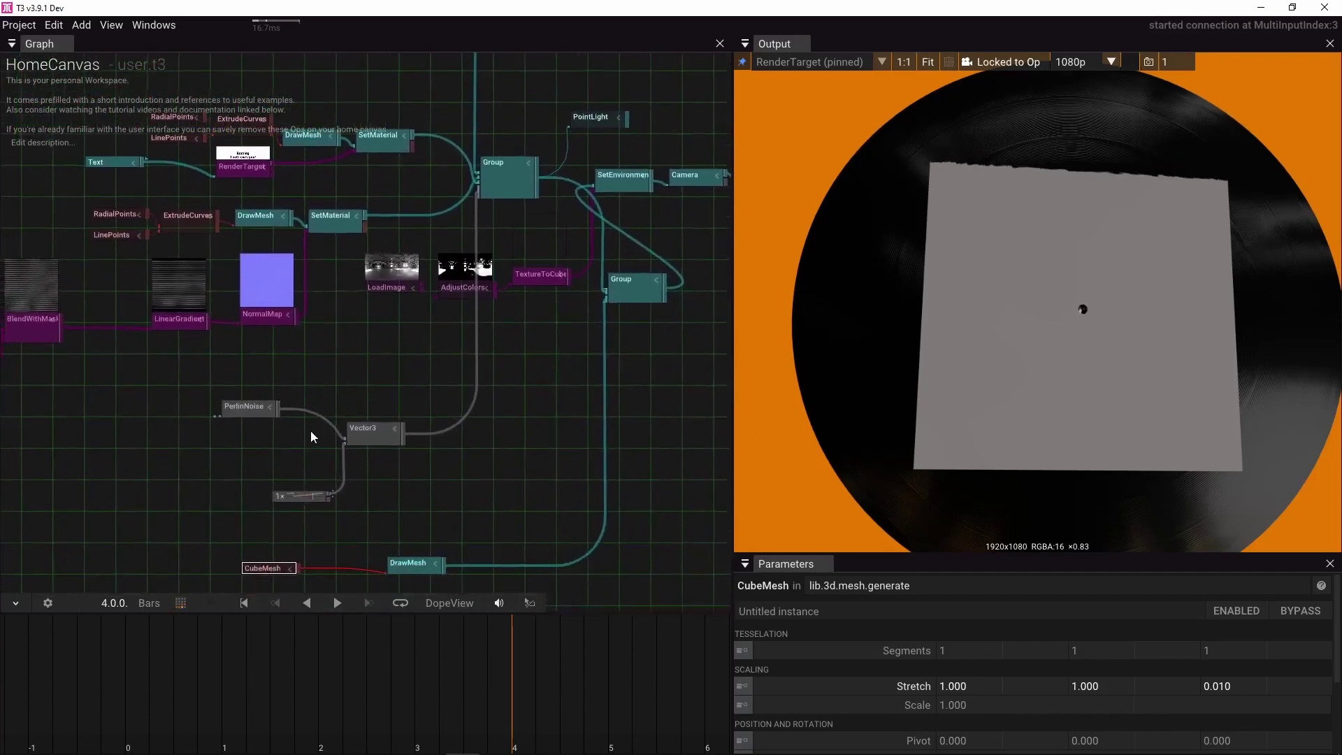
scroll(310, 430, "up", 3)
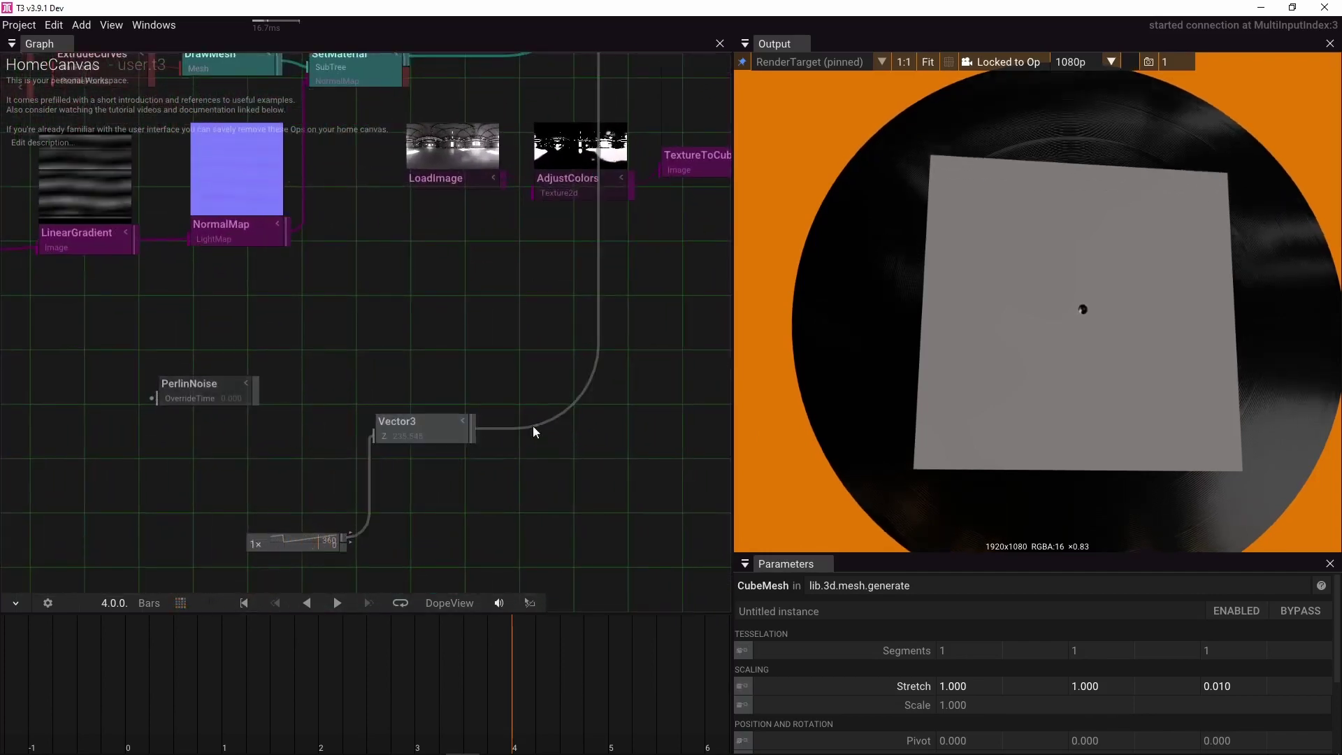
left_click_drag(669, 385, 428, 499)
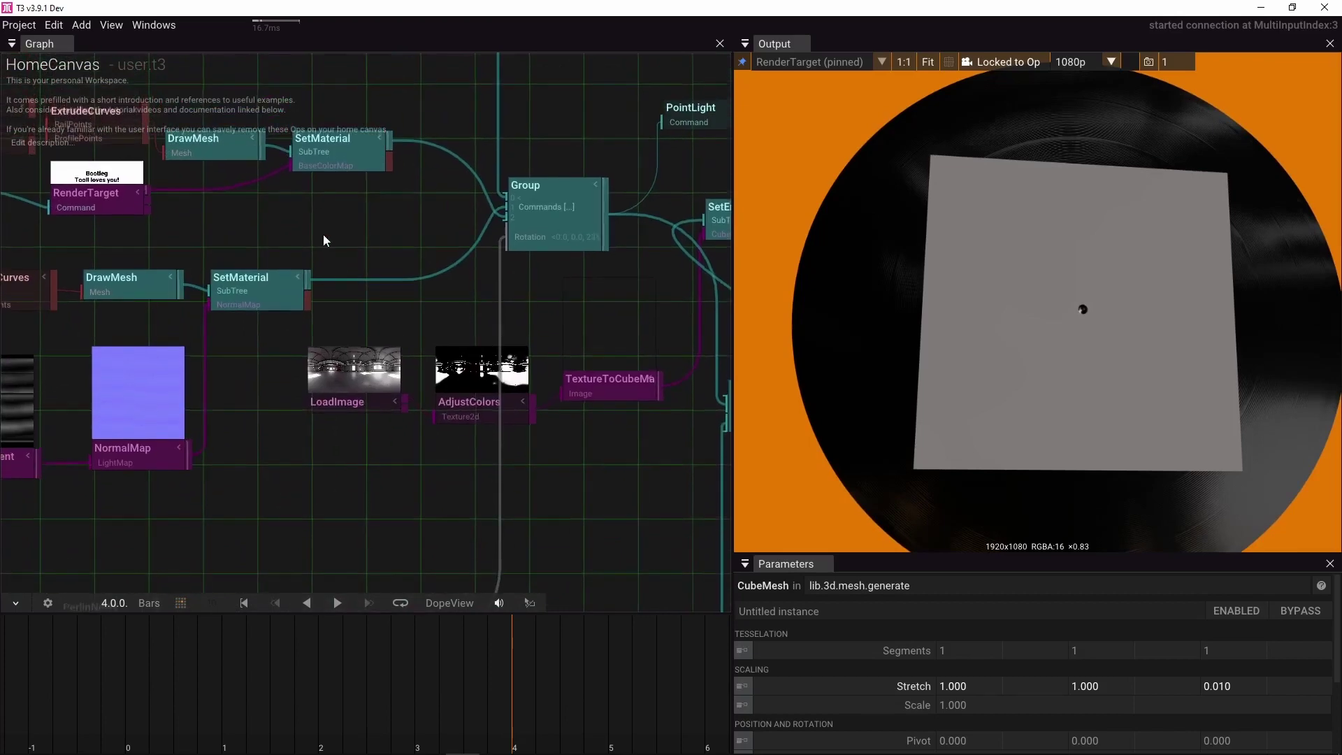
left_click_drag(323, 234, 362, 446)
left_click_drag(521, 232, 555, 492)
left_click_drag(622, 448, 480, 279)
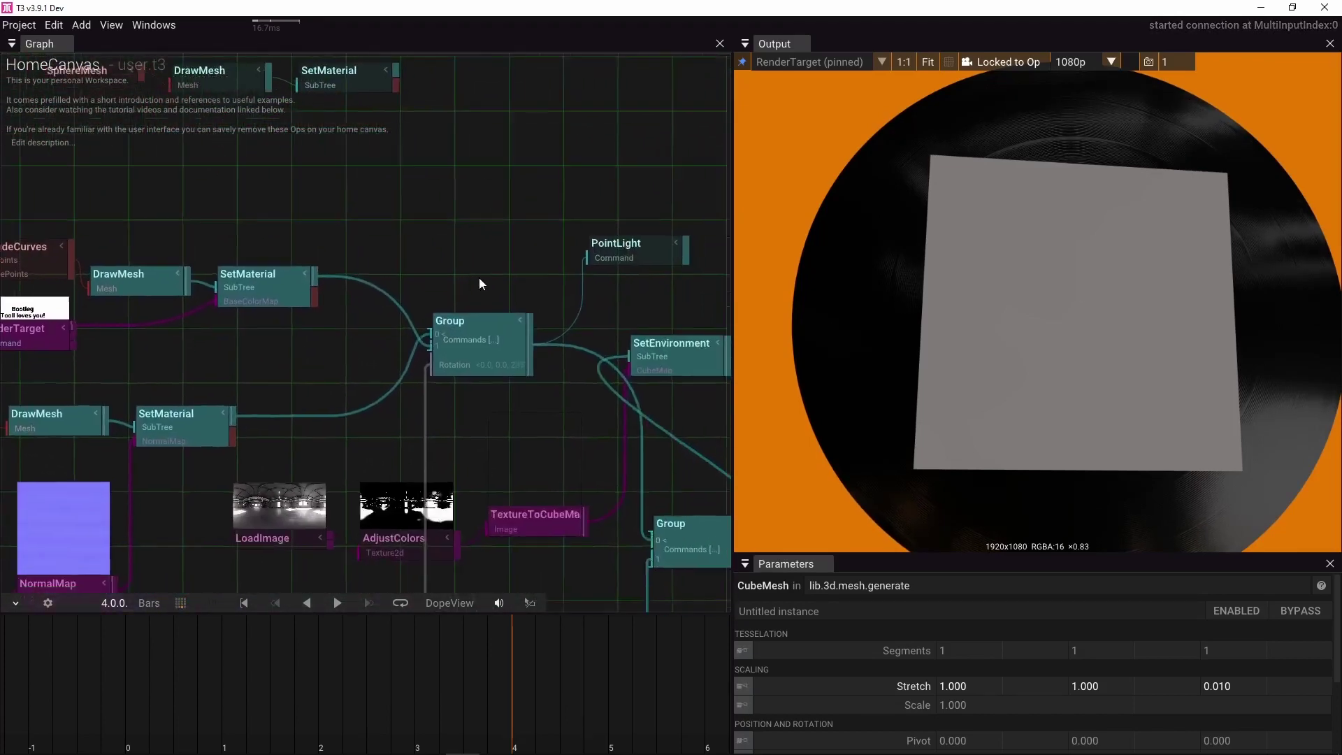
Enlarge the CubeMesh to a Scale of 1.78 and orbit the output camera back out to view it at an angle.
scroll(501, 407, "down", 5)
left_click_drag(501, 542, 455, 397)
left_click(273, 525)
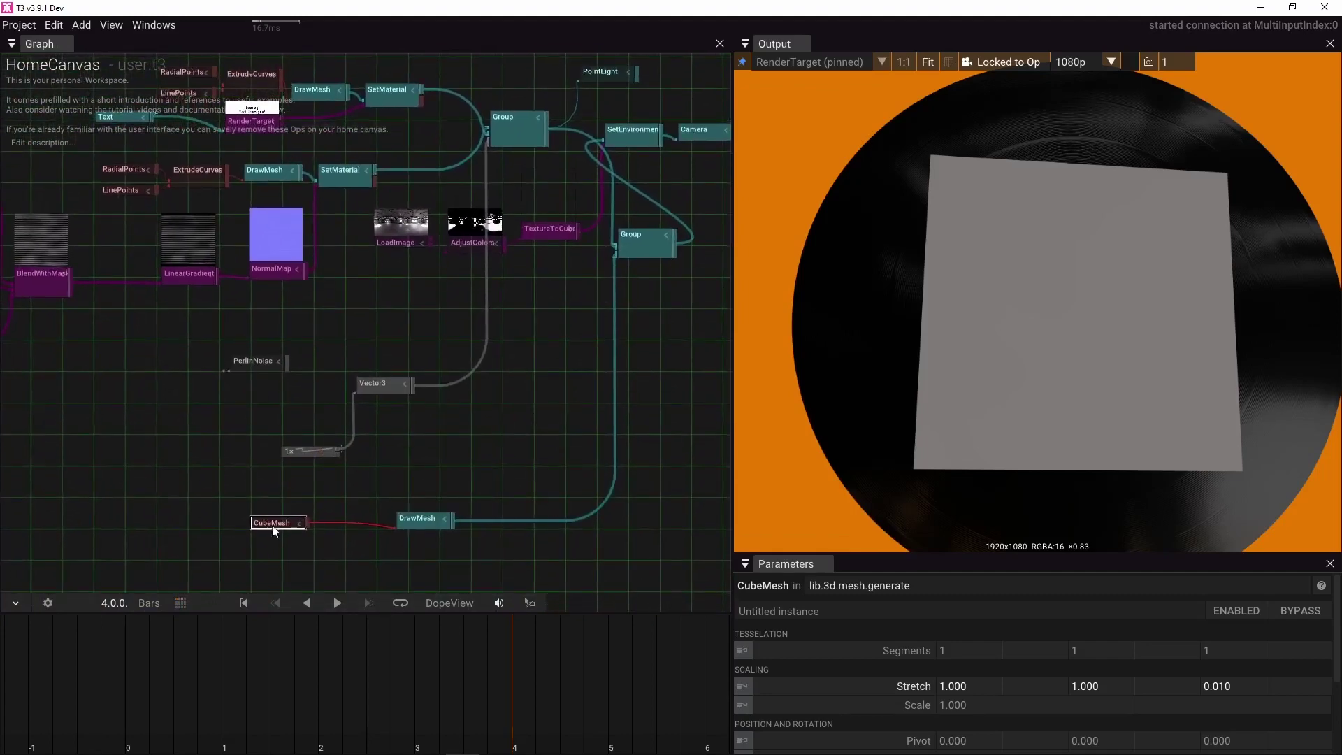
left_click_drag(992, 704, 1251, 709)
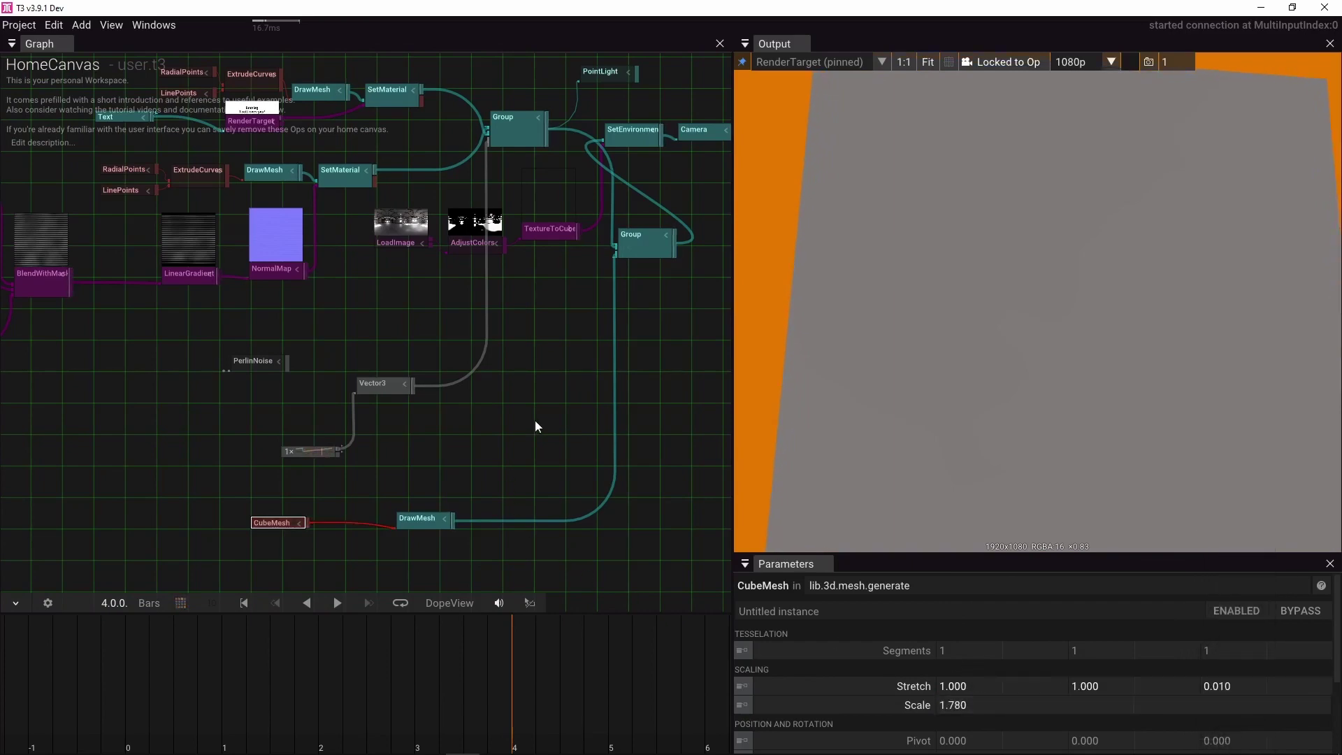
scroll(535, 426, "down", 5)
scroll(953, 299, "down", 4)
mouse_move(1047, 325)
left_mouse_down()
mouse_move(931, 294)
mouse_move(924, 379)
mouse_move(1084, 329)
mouse_move(1039, 330)
left_mouse_up()
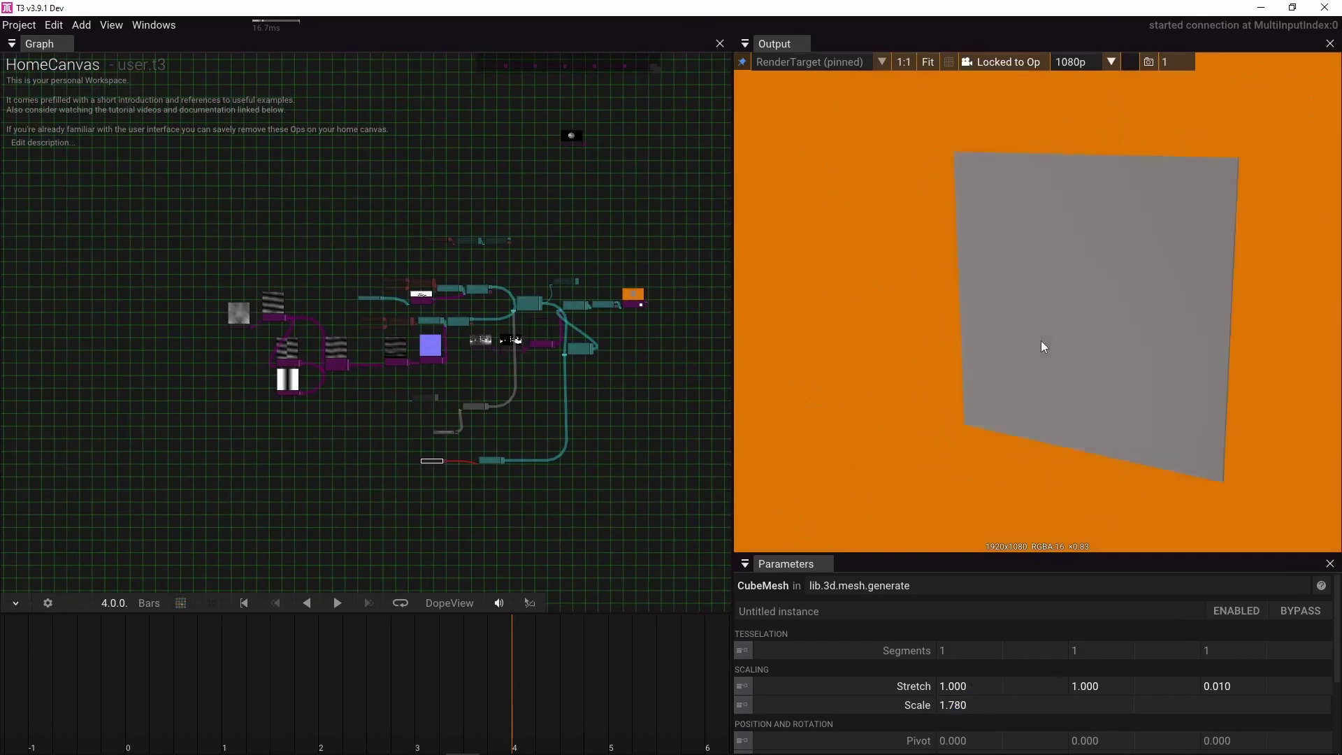
scroll(542, 392, "up", 4)
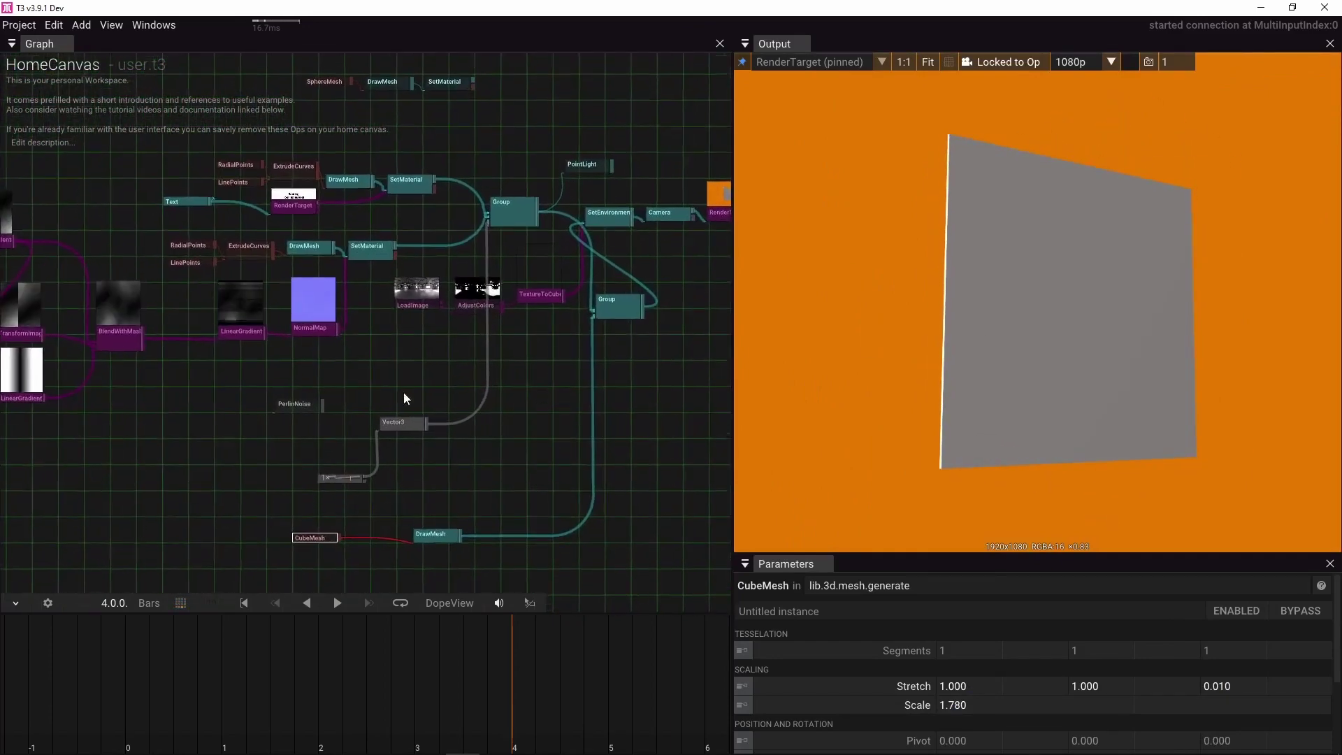
Add a RenderTarget operator above the CubeMesh and set its Resolution to 1024 by 1024.
left_click(244, 506)
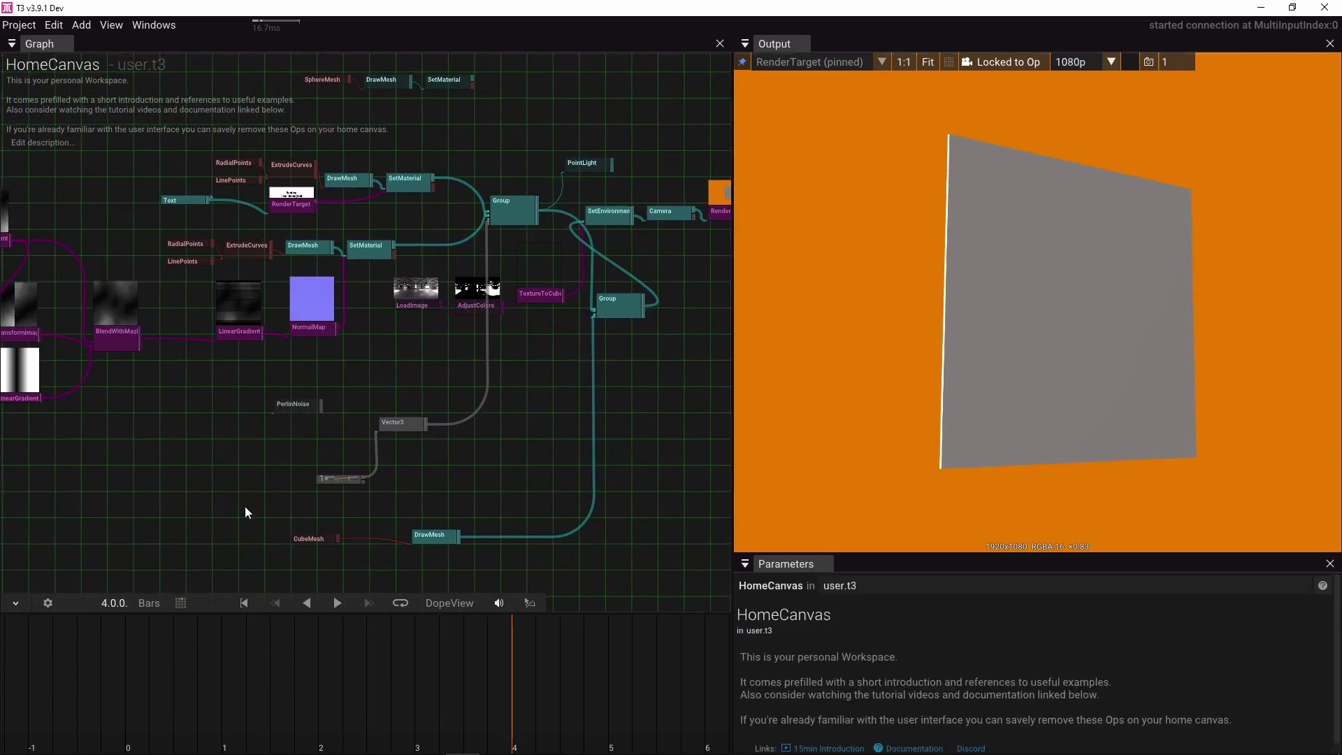
double_click(245, 506)
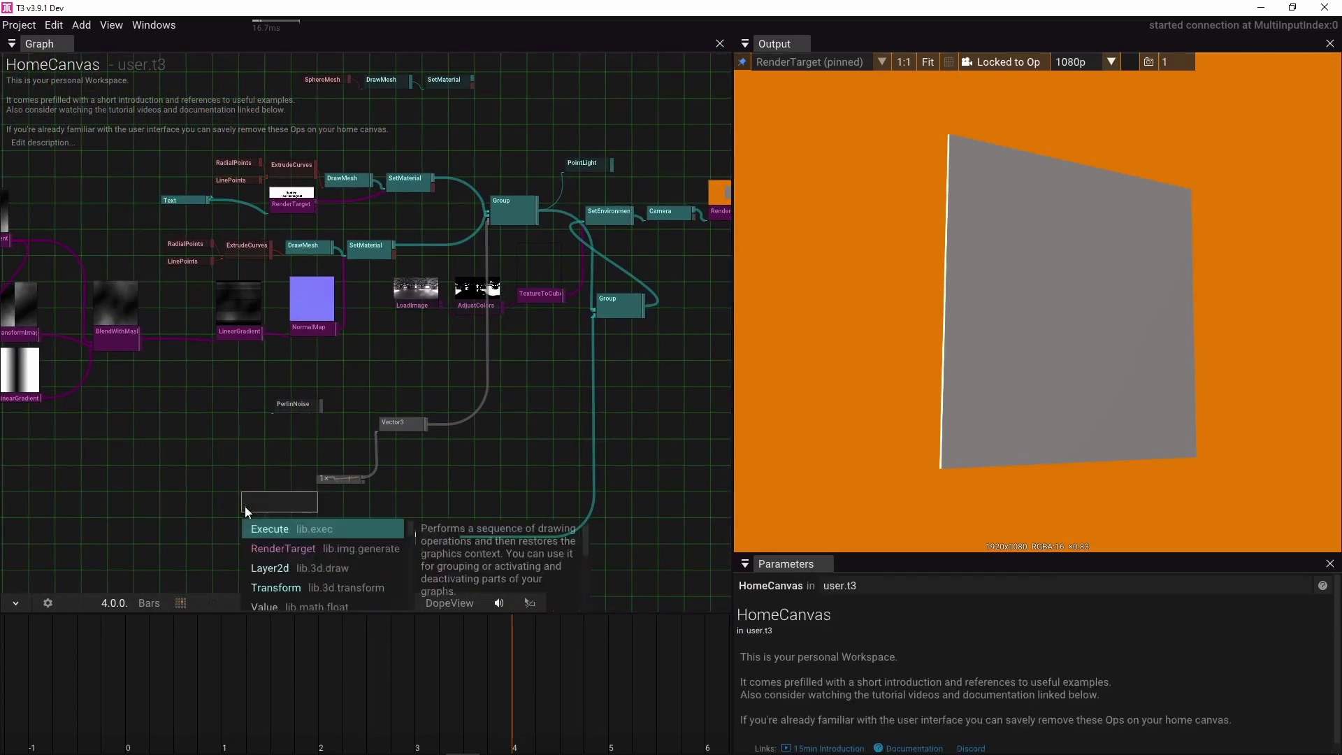
type("ren")
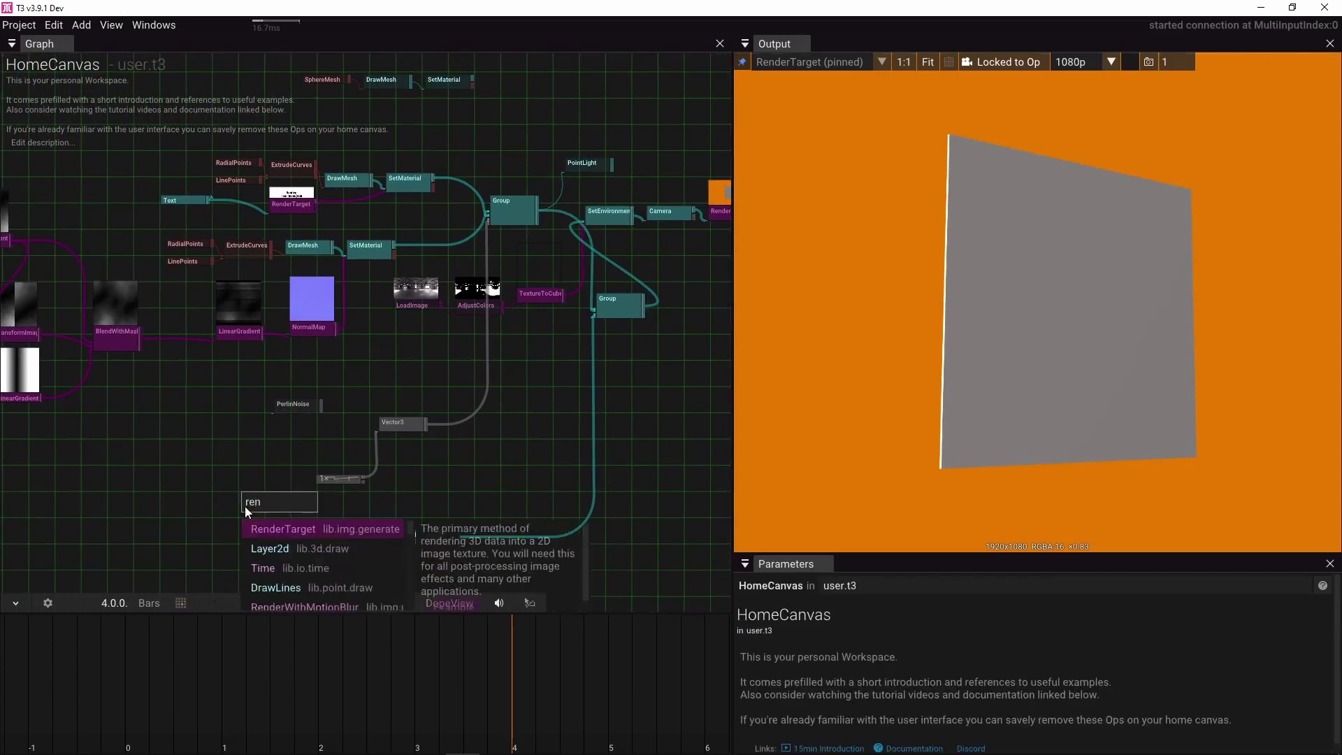
left_click(273, 524)
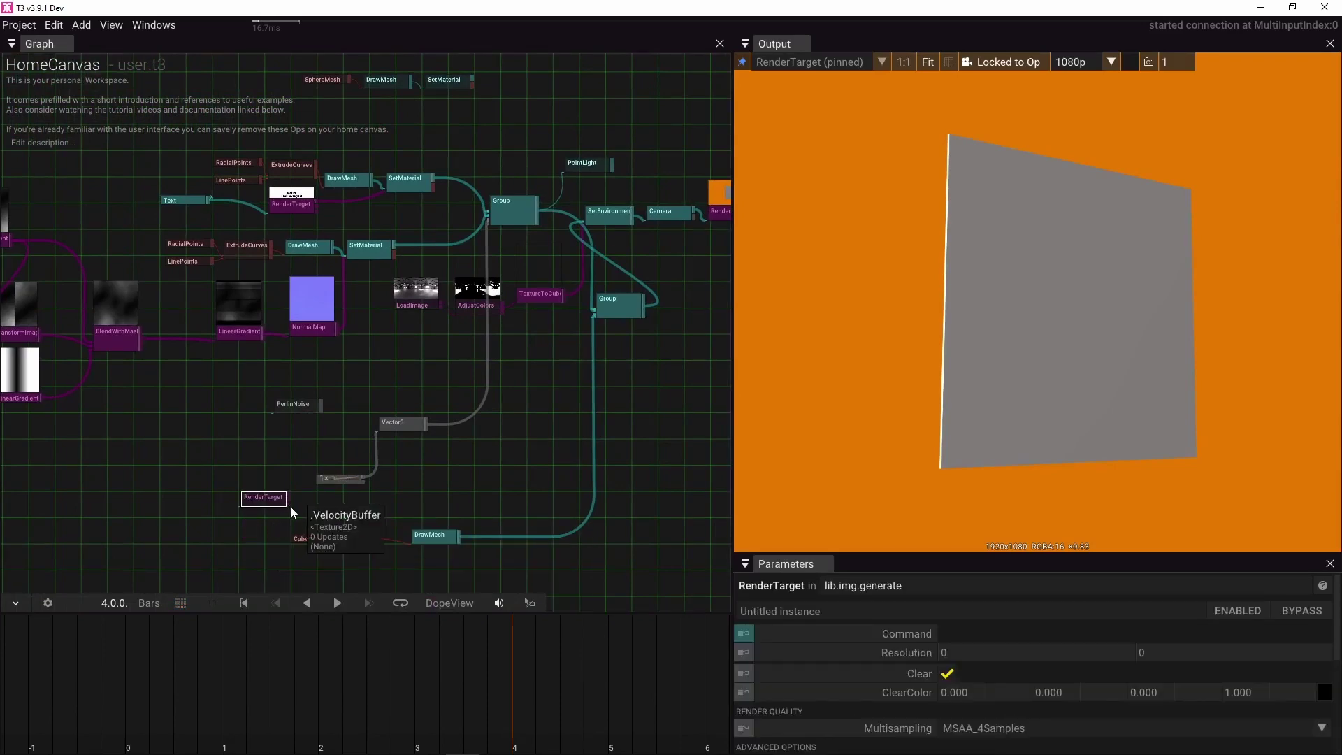
scroll(294, 508, "up", 3)
scroll(911, 647, "down", 4)
scroll(926, 661, "up", 2)
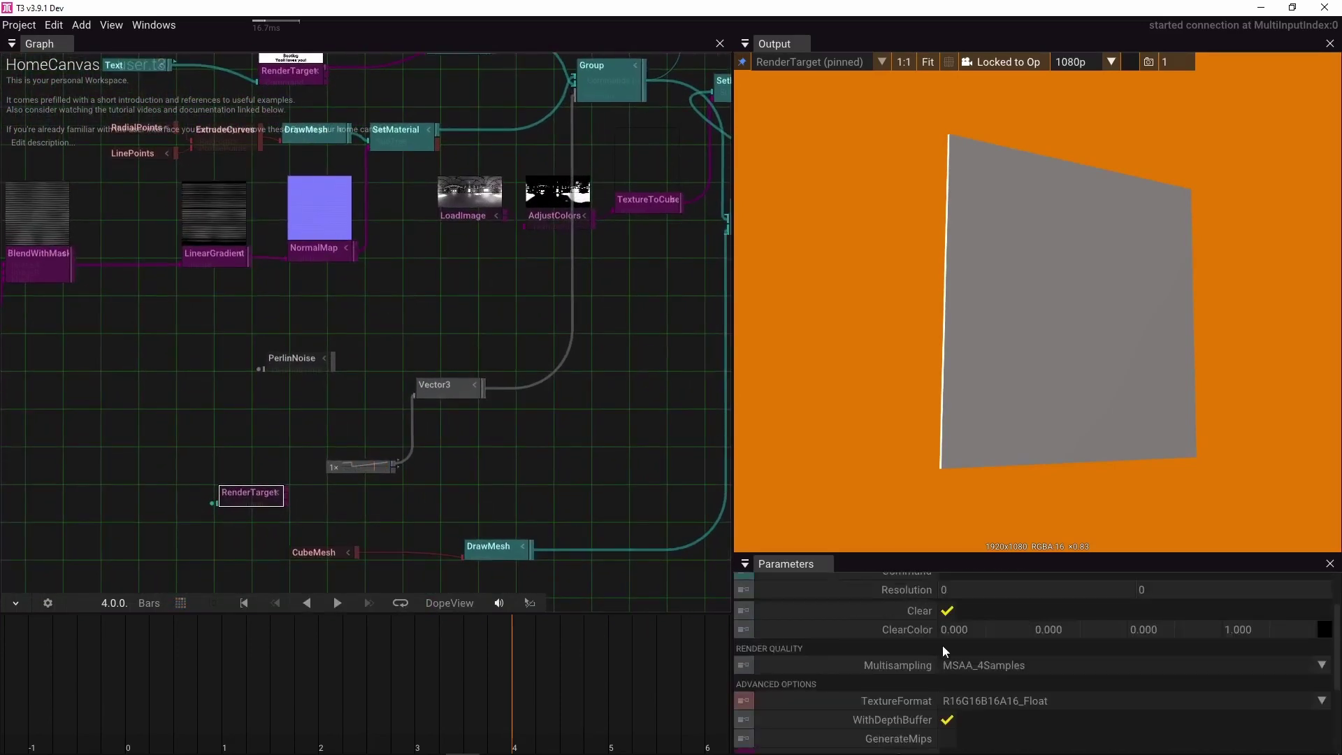
left_click(977, 591)
key("Tab")
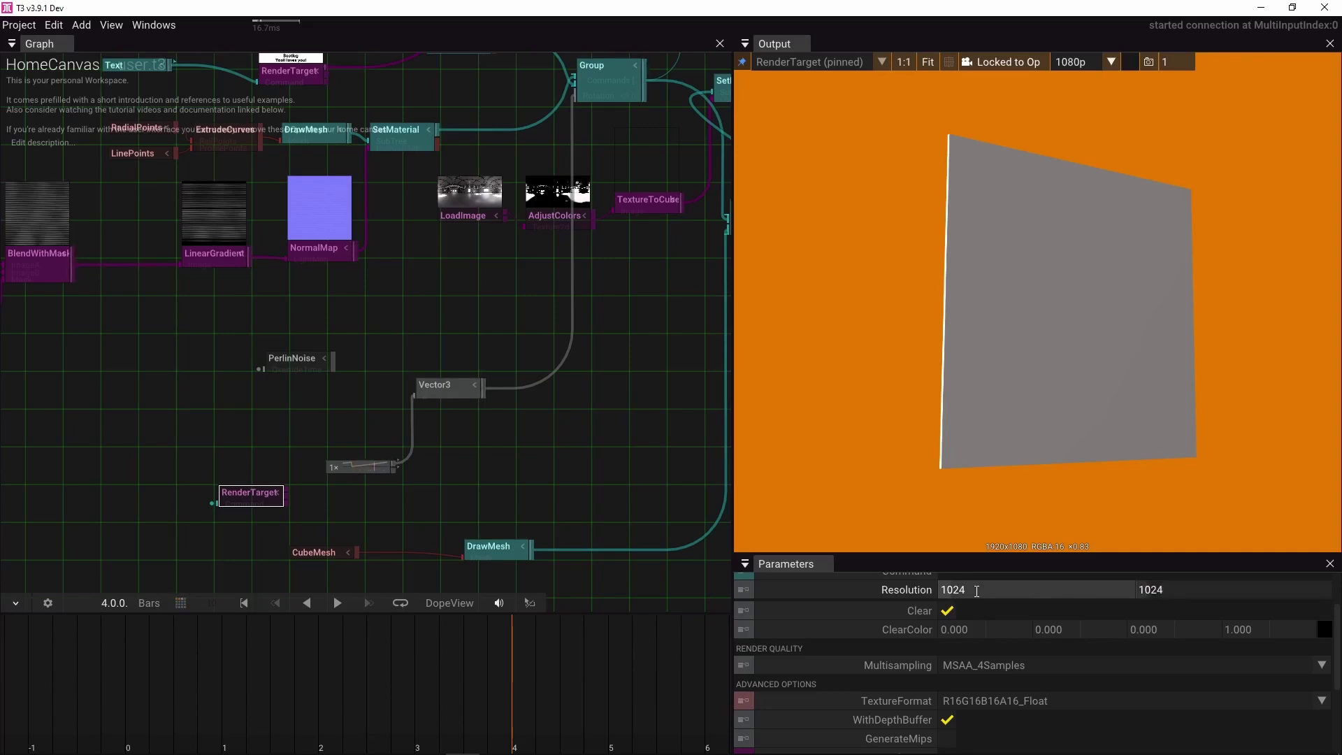
Add a new Text operator beside the new RenderTarget.
left_click(383, 575)
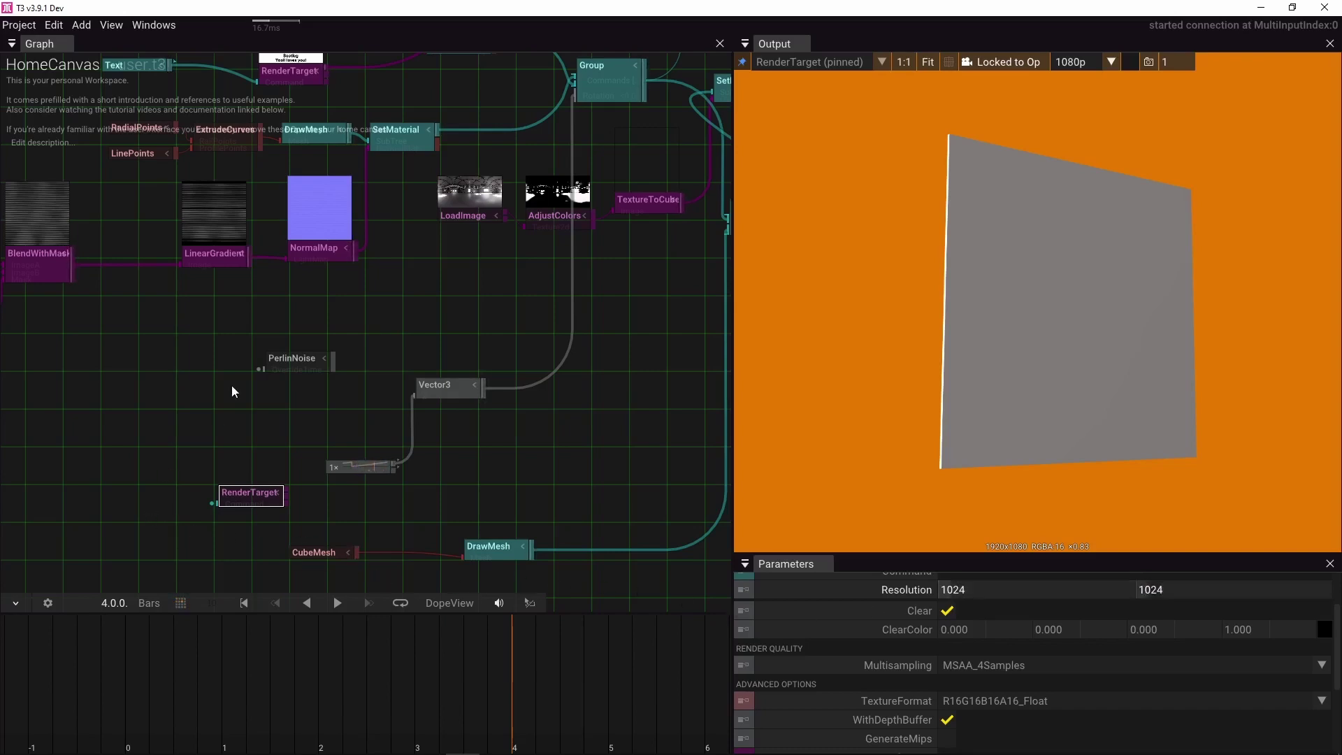
double_click(163, 481)
type("te")
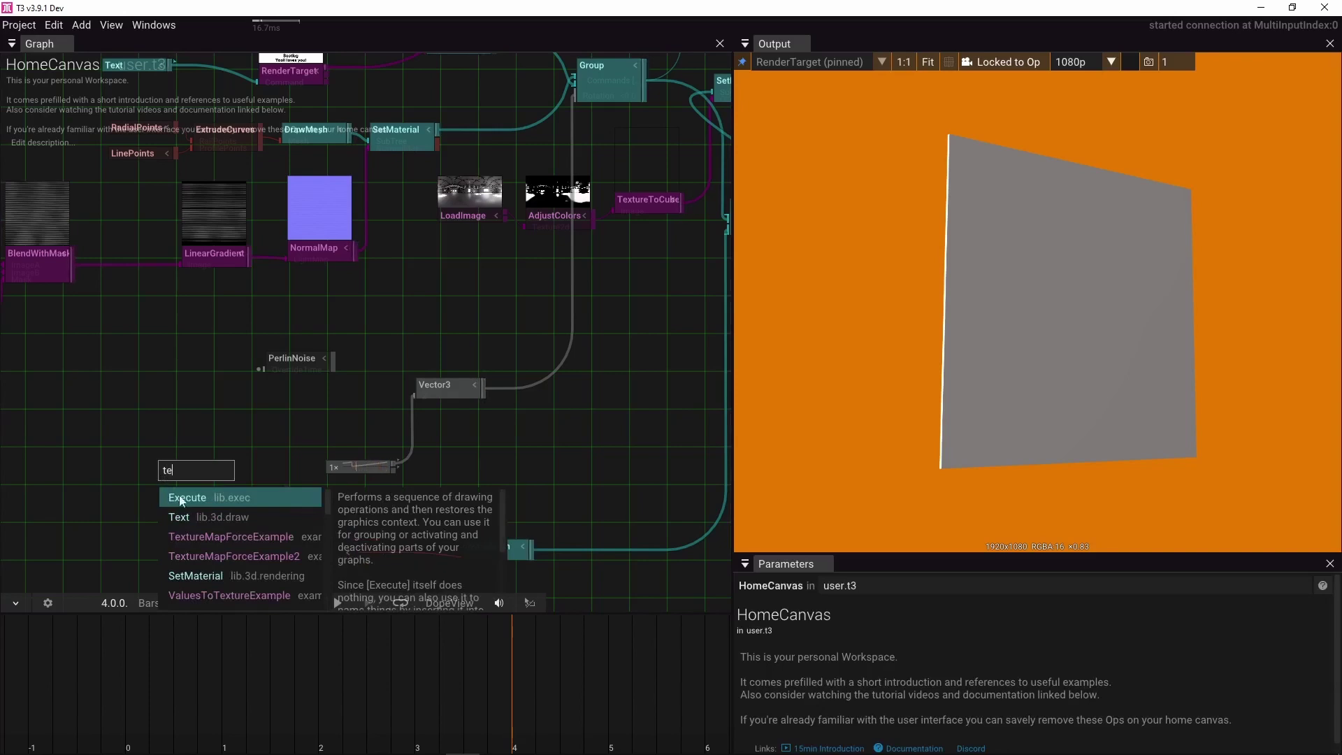
left_click(189, 518)
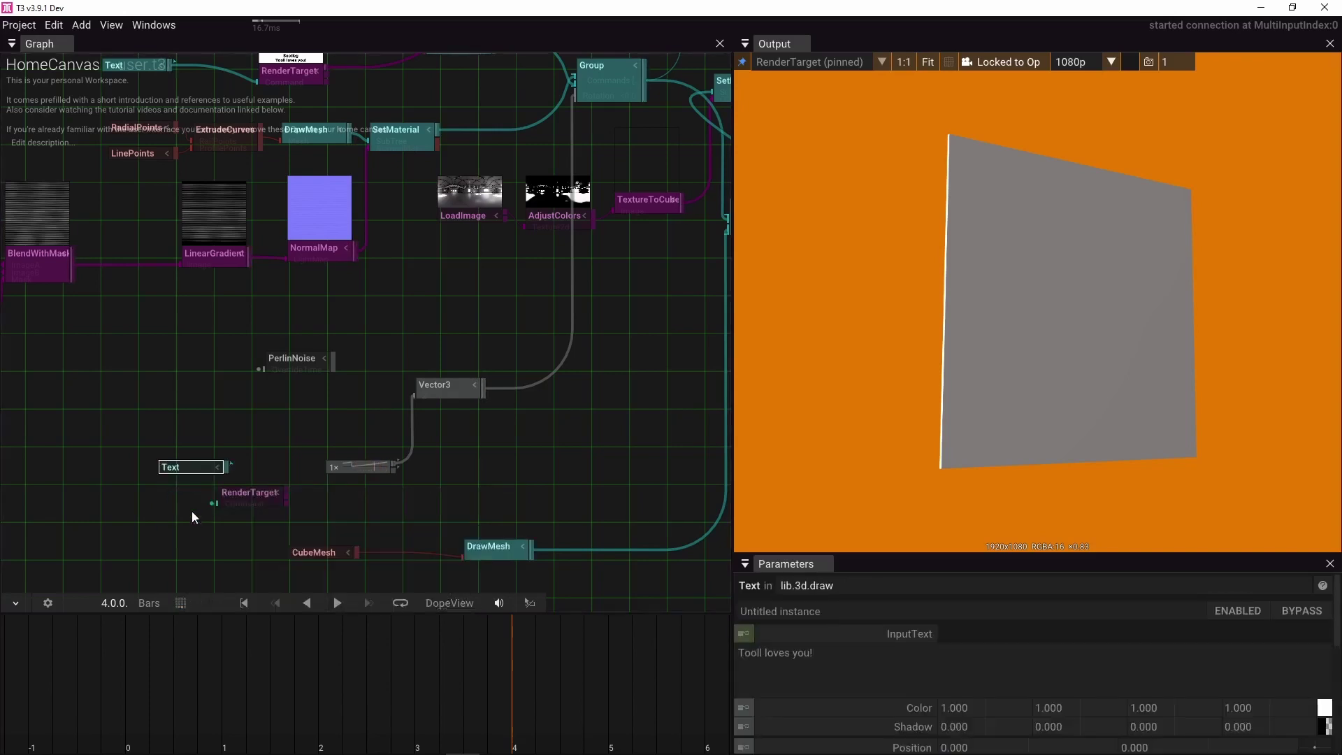
Extract the record label Text's InputText into a string operator shared with the new Text, and connect that Text to the new RenderTarget.
left_click(155, 146)
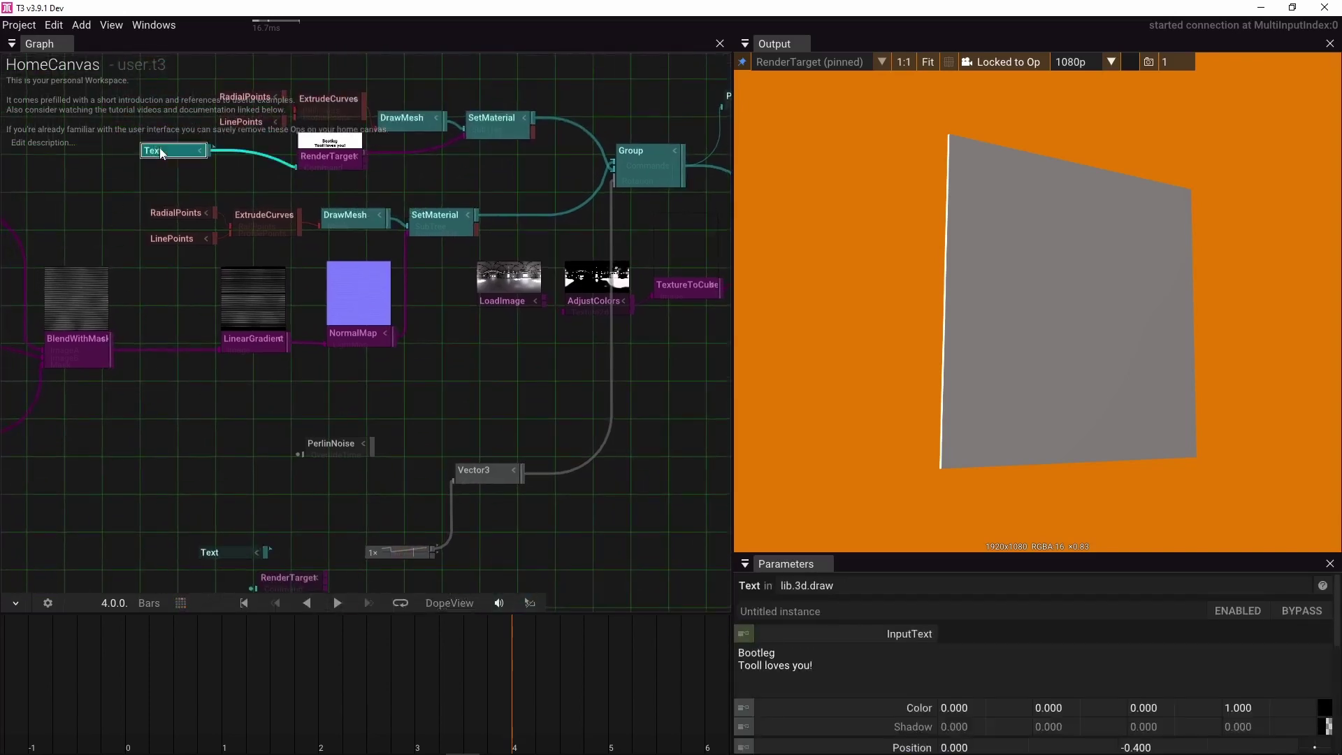
left_click(746, 635)
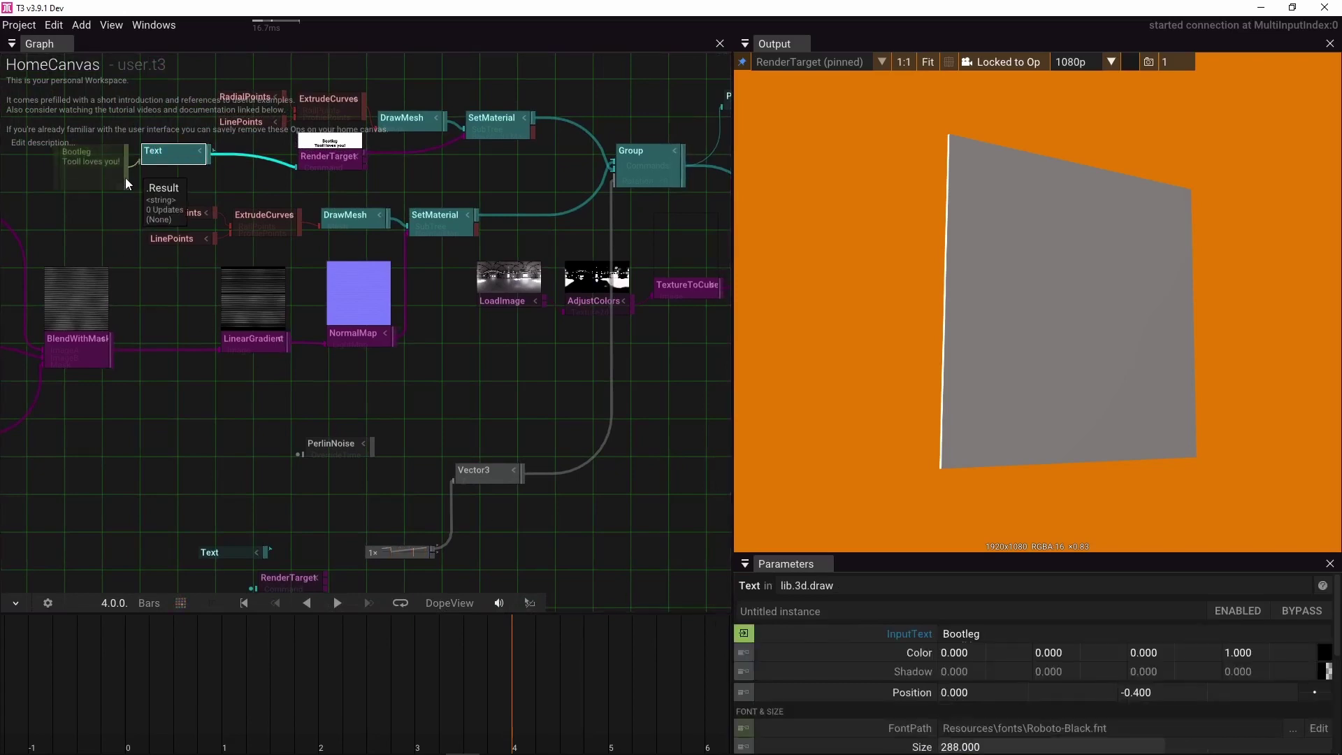
left_click_drag(128, 184, 197, 559)
scroll(301, 418, "down", 2)
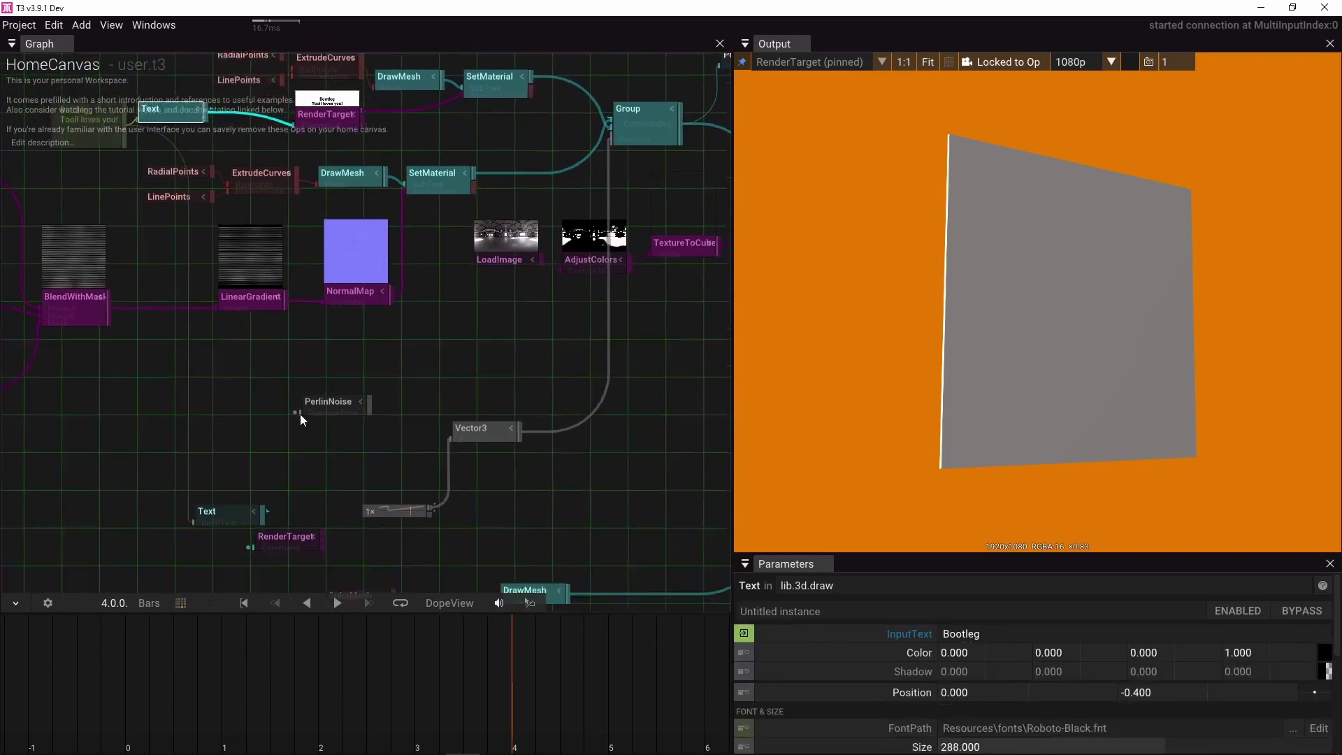
scroll(287, 409, "down", 3)
left_click_drag(258, 412, 248, 441)
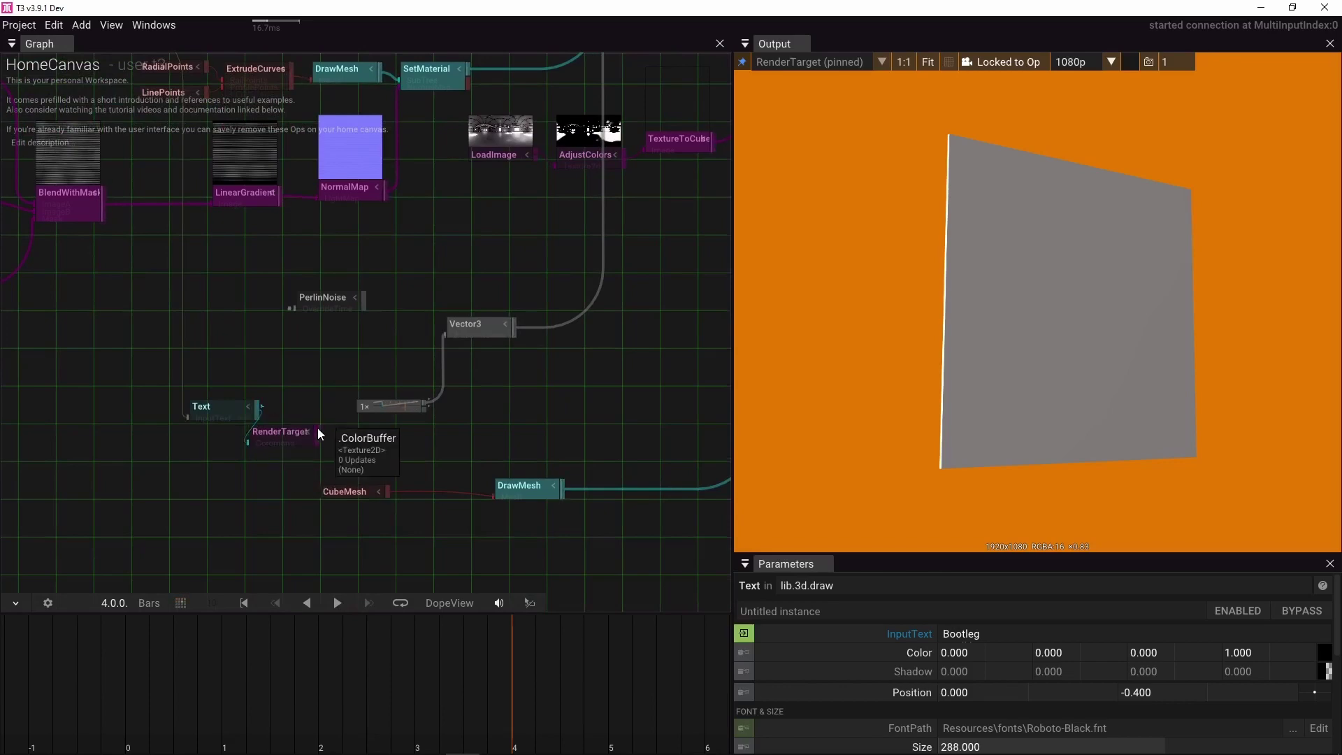
Insert a SetMaterial after the cube's DrawMesh and connect the new RenderTarget to its BaseColorMap.
left_click(533, 485)
key("Tab")
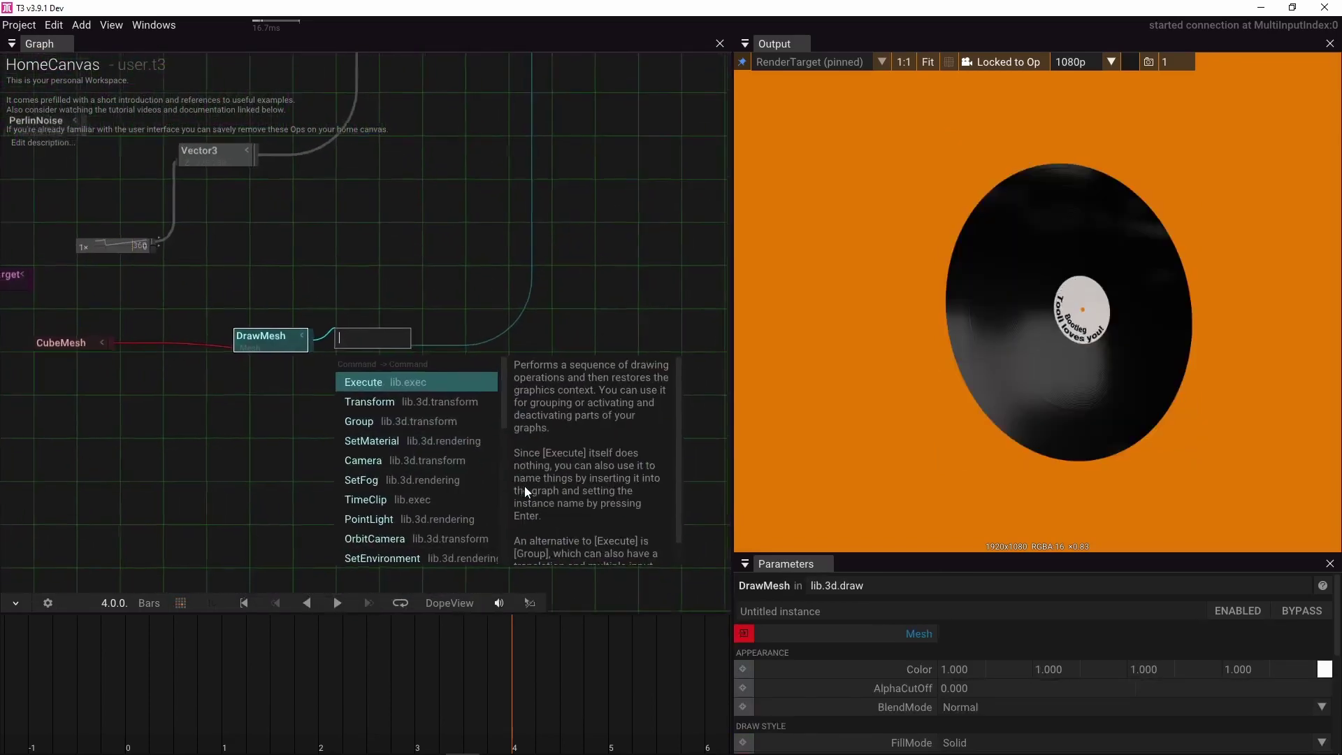
type("set")
left_click(368, 383)
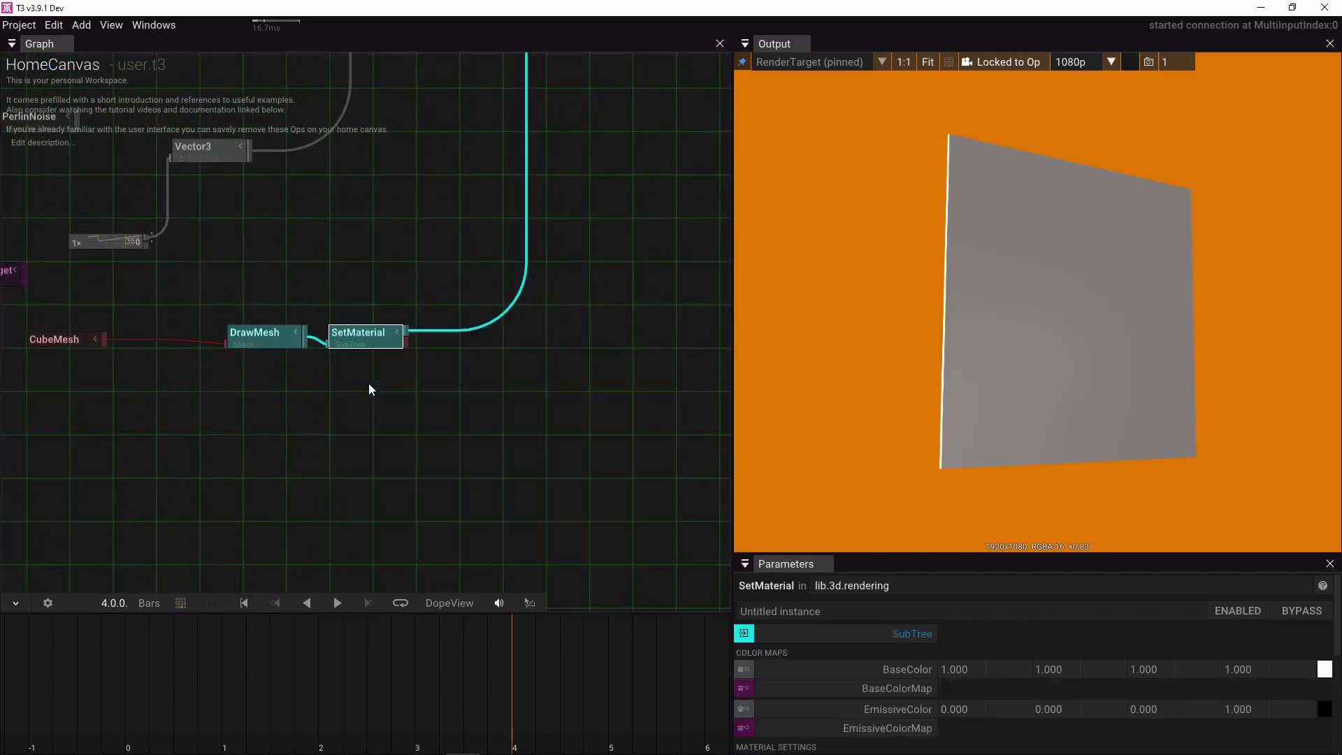
left_click_drag(24, 266, 337, 341)
left_click_drag(286, 451, 509, 452)
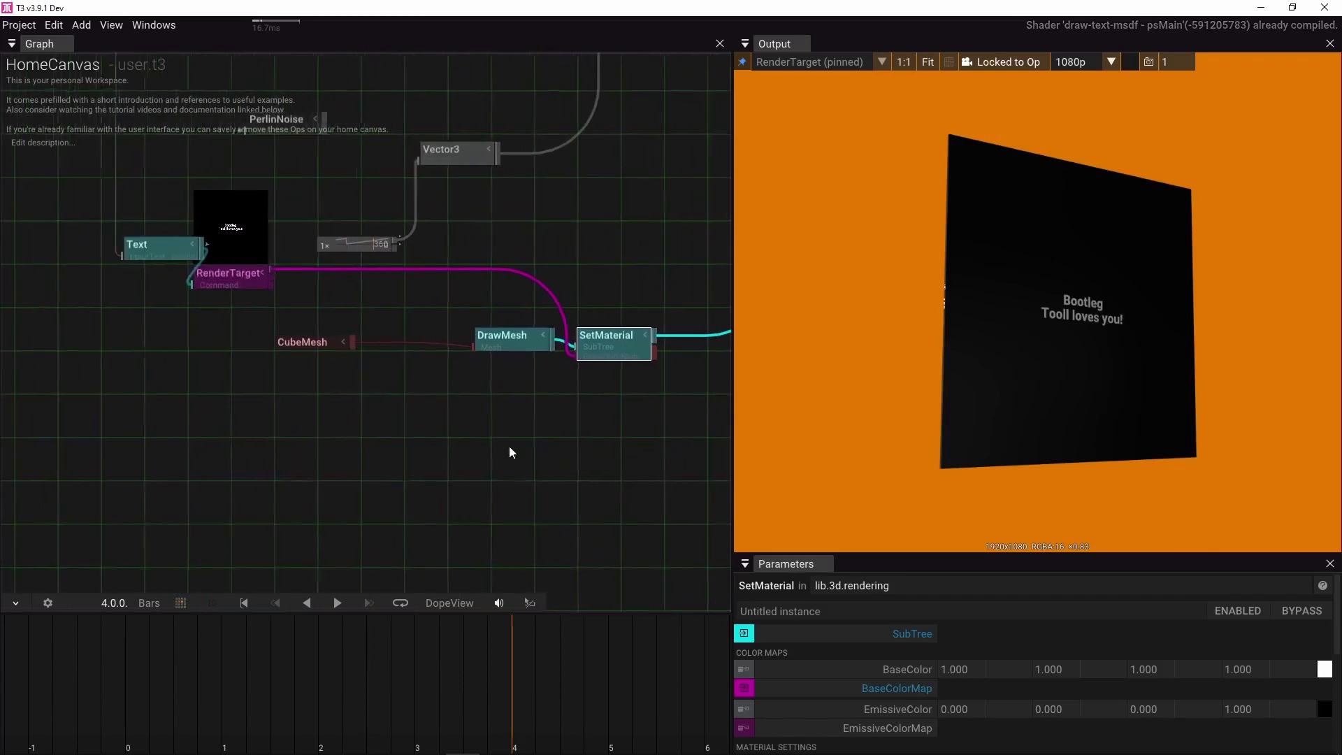
Move the new Text operator to the left of its RenderTarget and set its Color to black.
left_click_drag(169, 249, 128, 300)
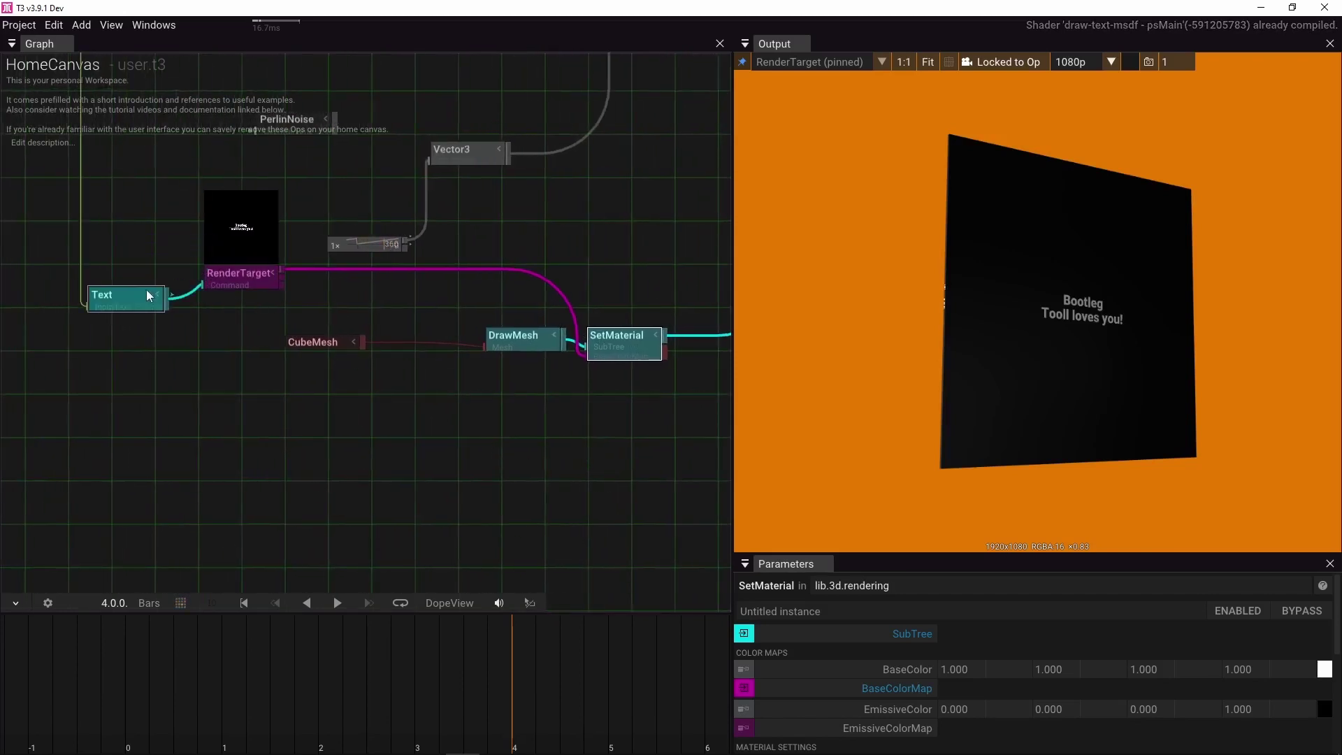
left_click(137, 295)
left_click(1324, 655)
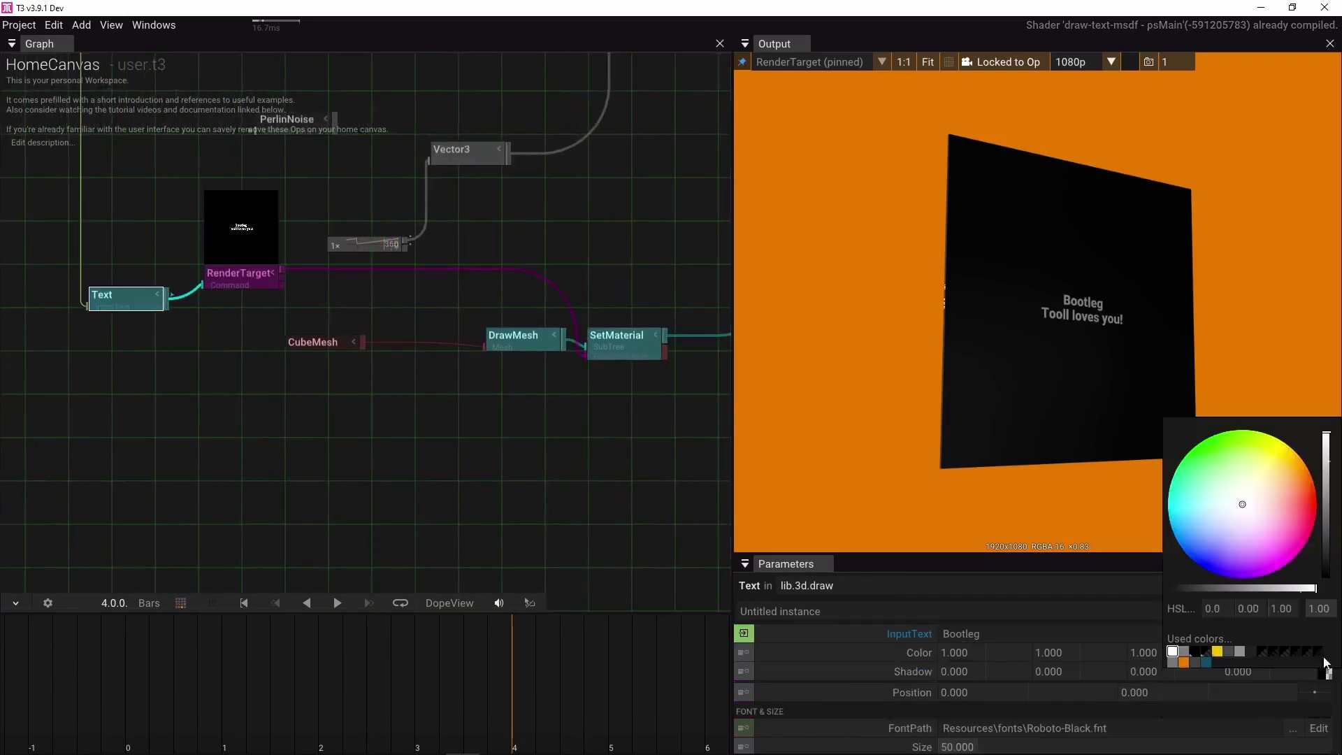
left_click_drag(1323, 589, 775, 552)
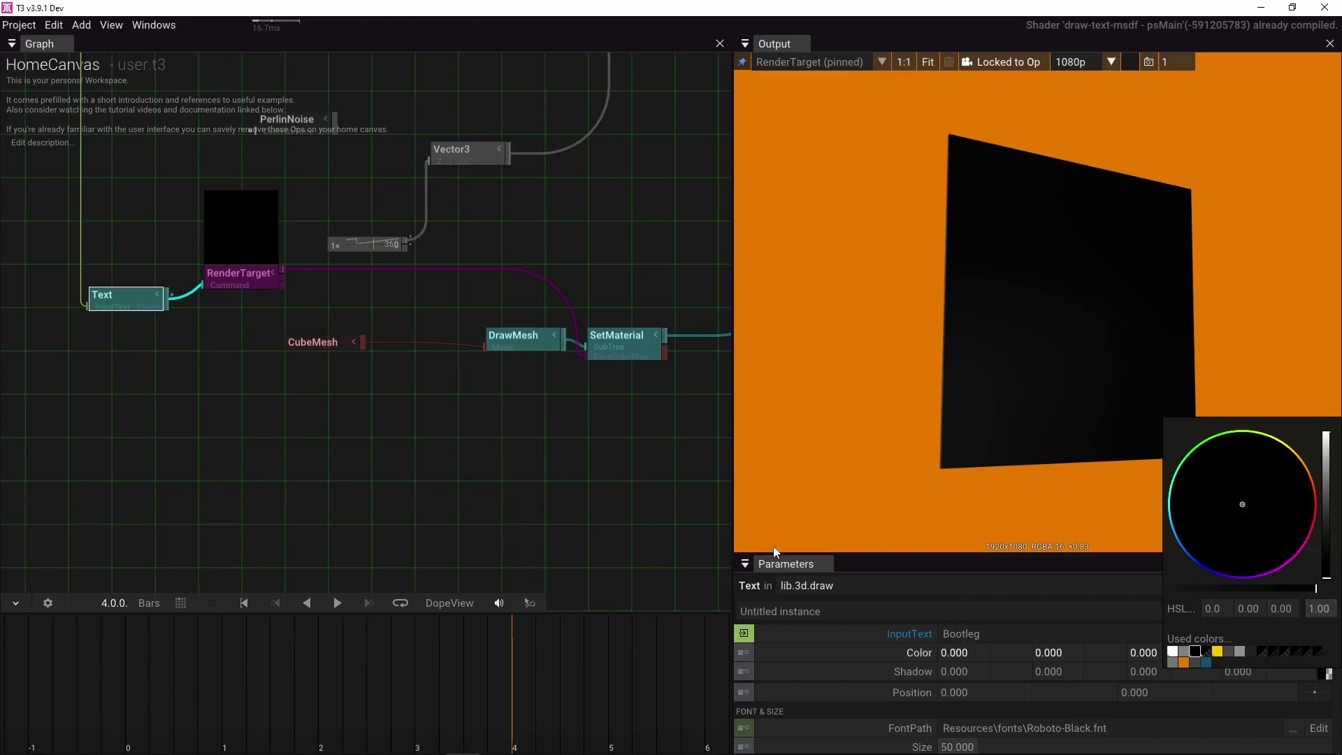
Set the ClearColor of the cube's RenderTarget to white.
left_click(243, 293)
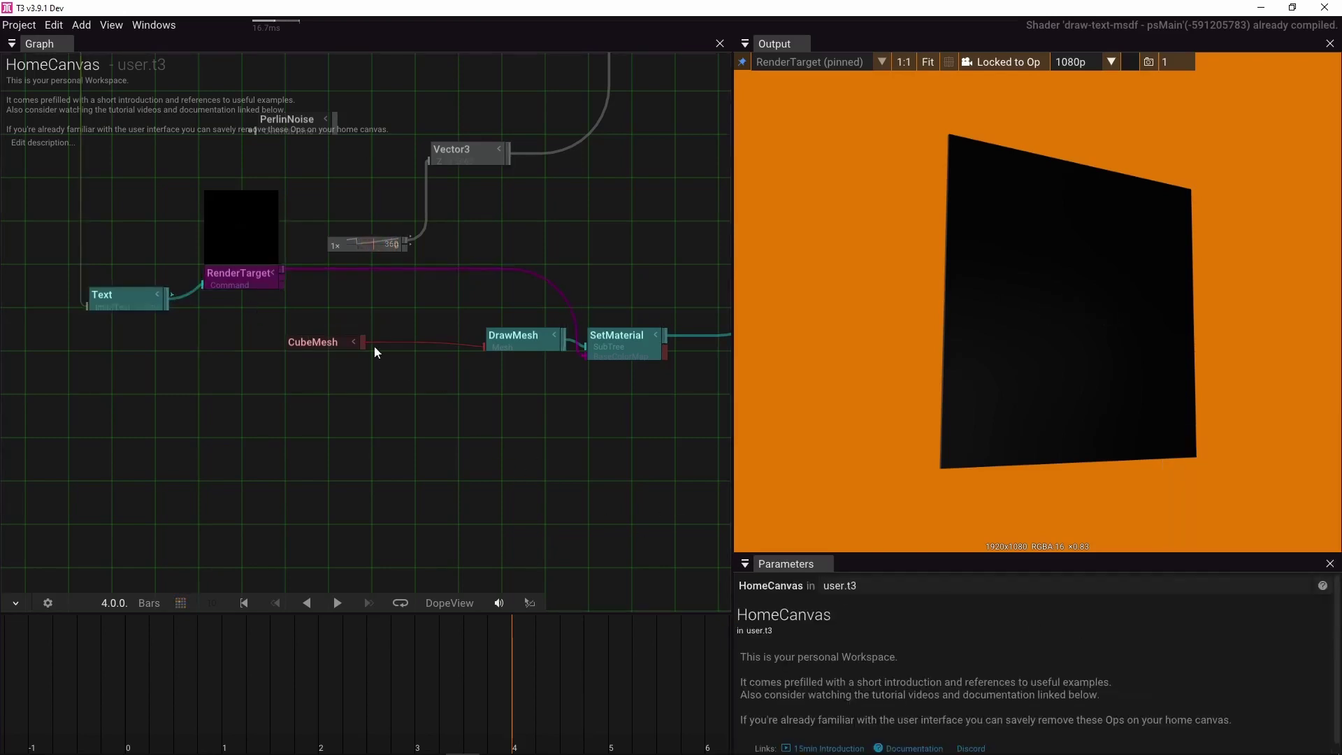
left_click(239, 276)
left_click(1318, 692)
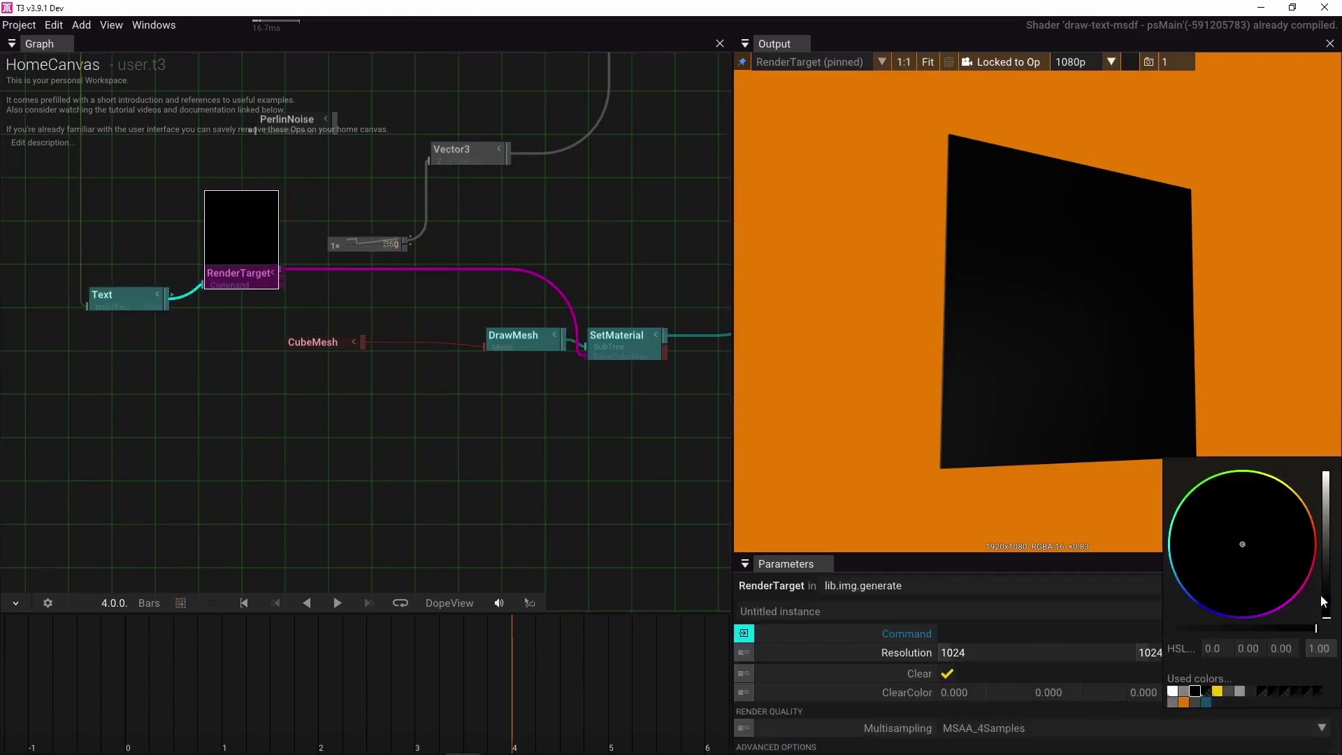
left_click_drag(1323, 602, 1334, 453)
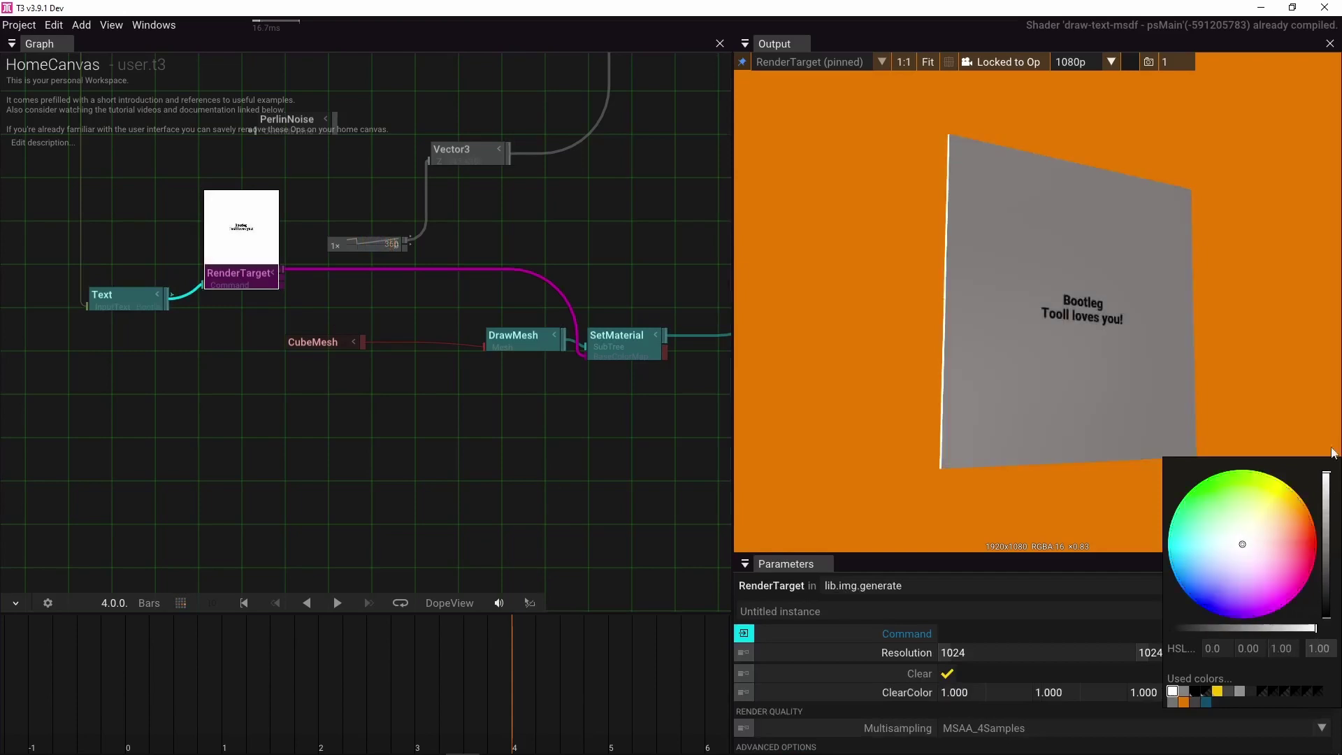
Set the Size of the sleeve's Text operator to 100 so both lines fit on the cover.
left_click(451, 460)
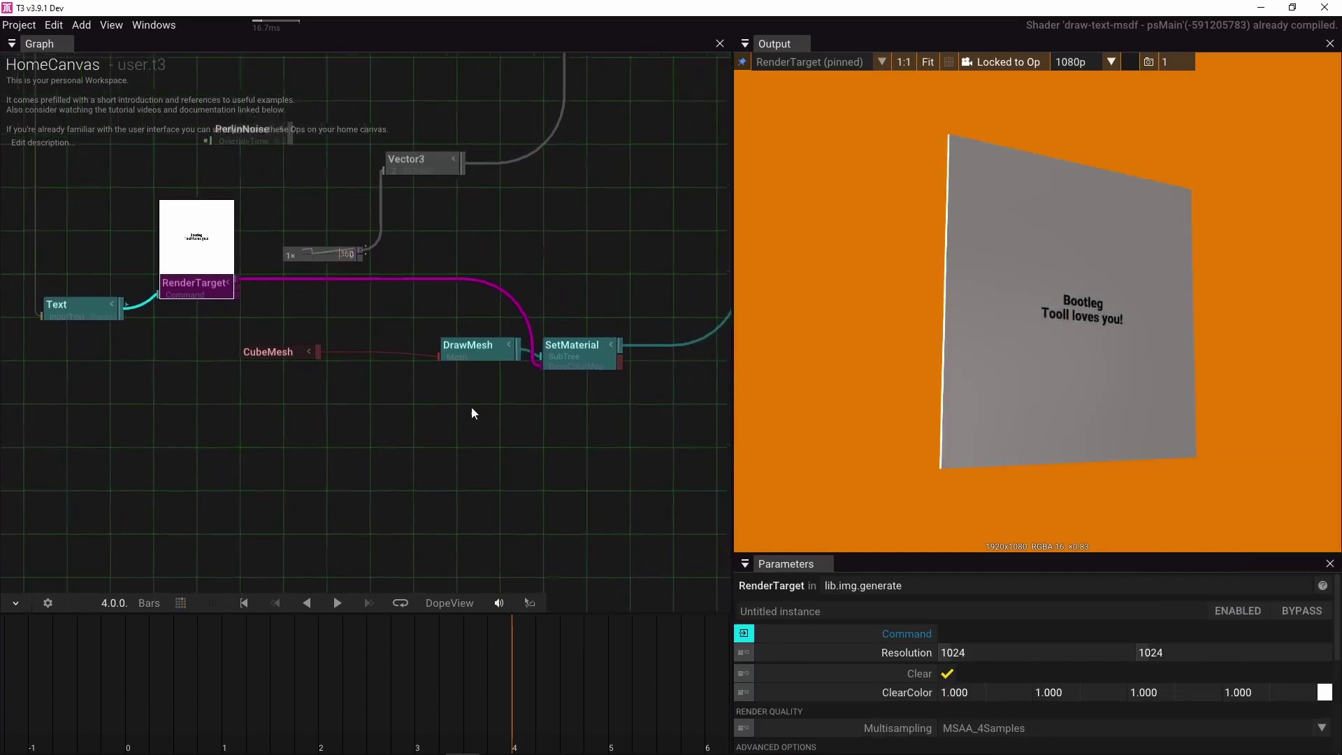
left_click(115, 312)
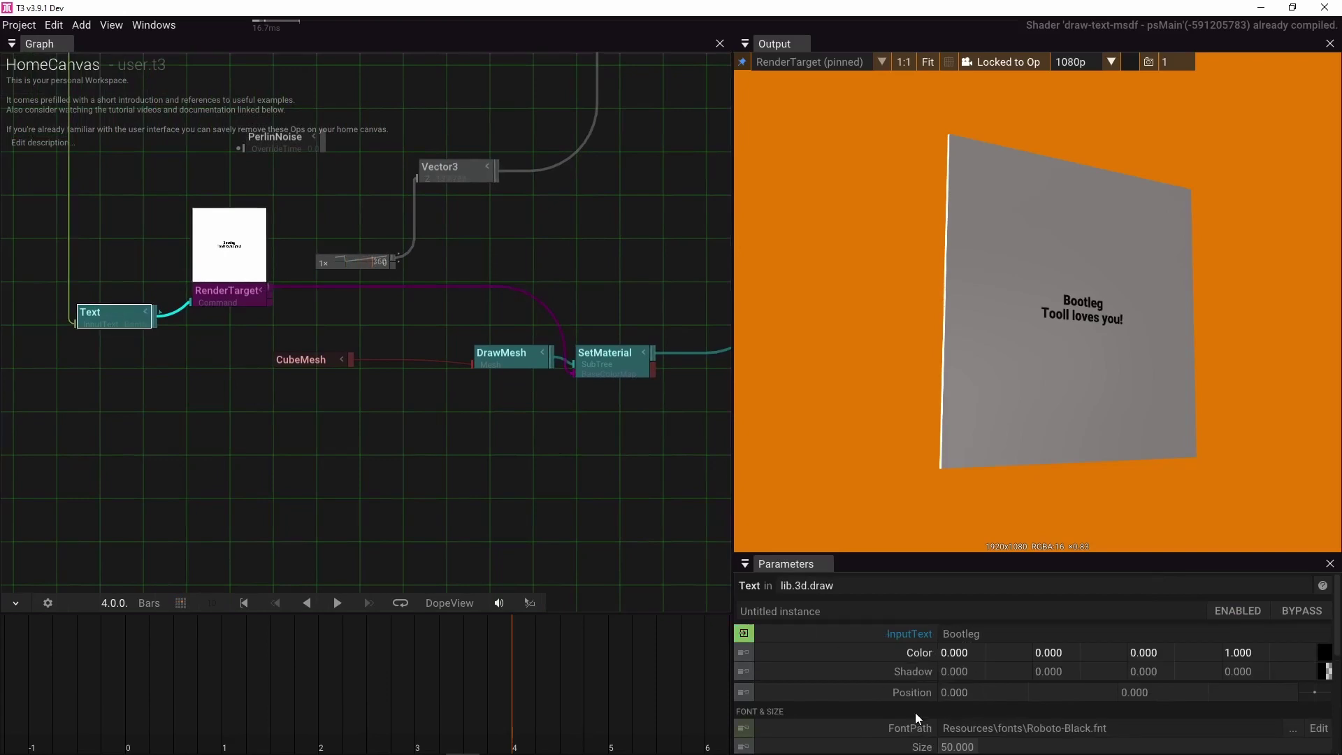
left_click(963, 746)
type("200")
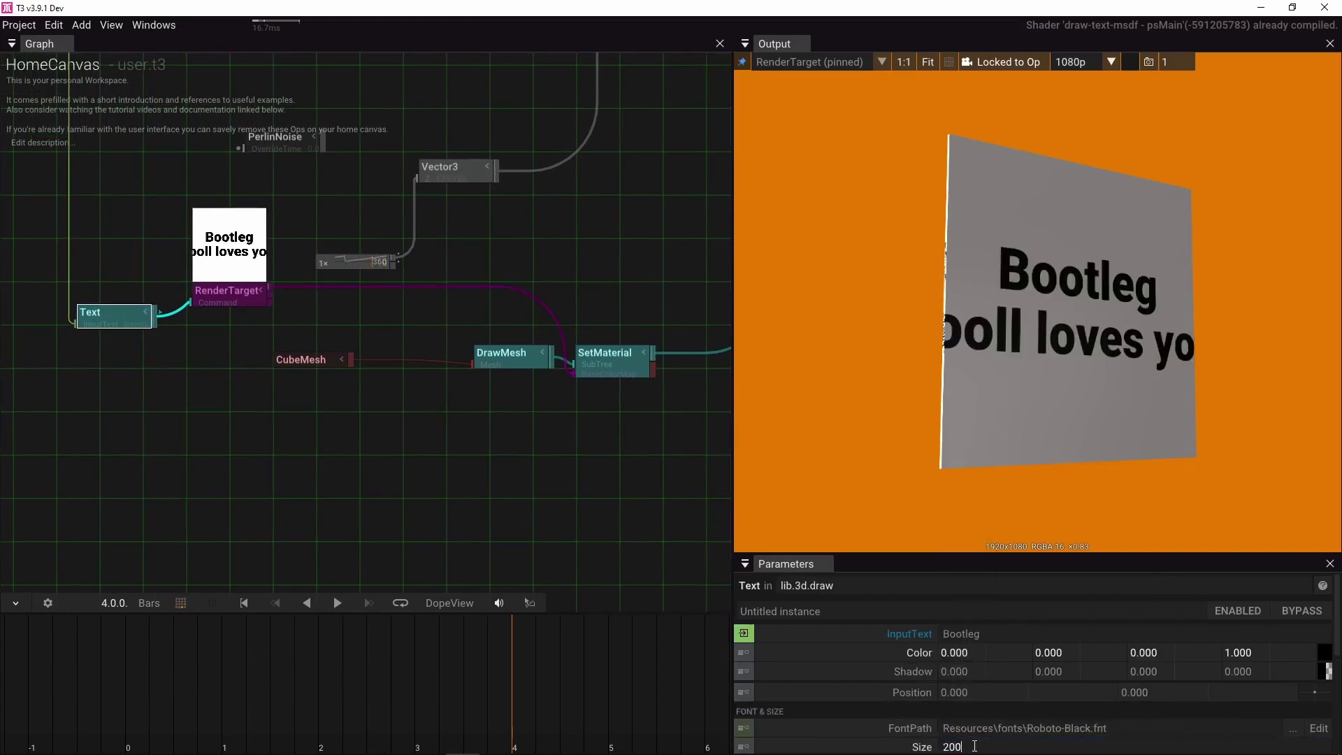
key("Return")
type("100")
key("Return")
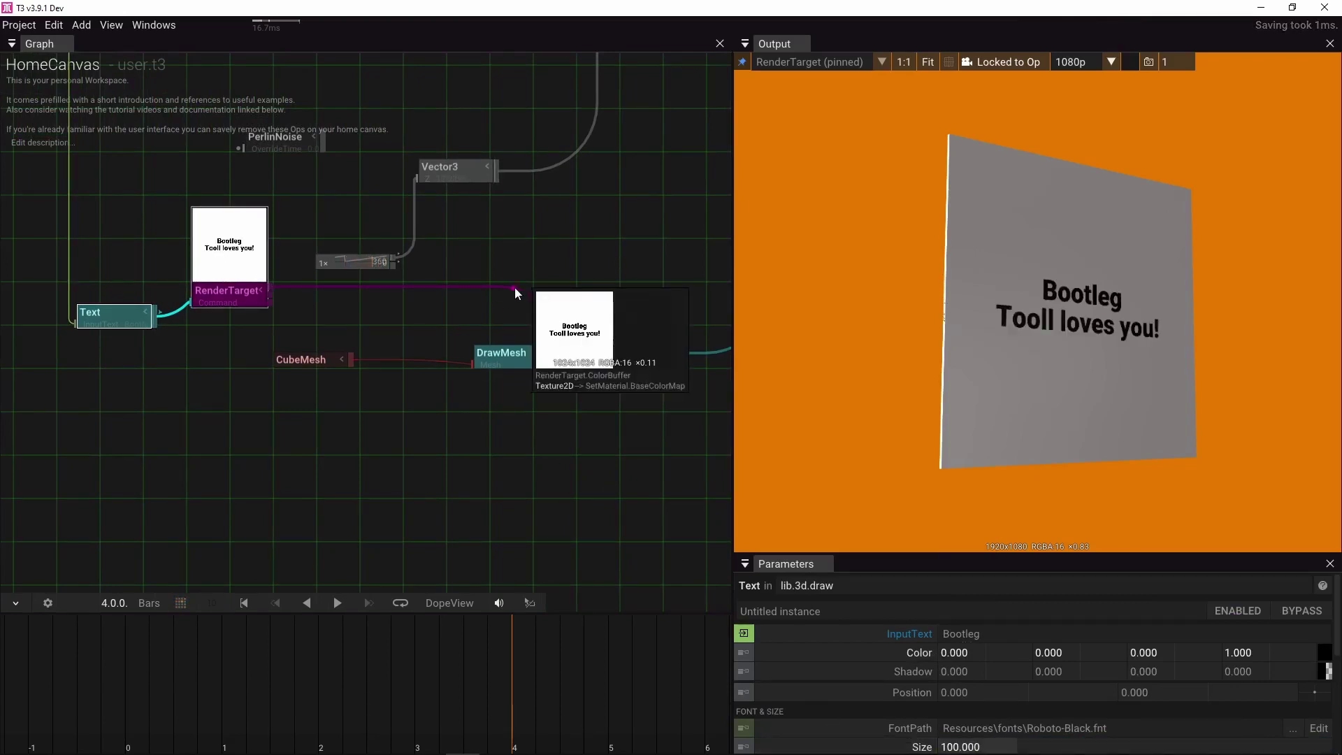
Enlarge the Parameters panel and set the Roughness of the cube's SetMaterial to 0.270.
left_click_drag(539, 236, 395, 249)
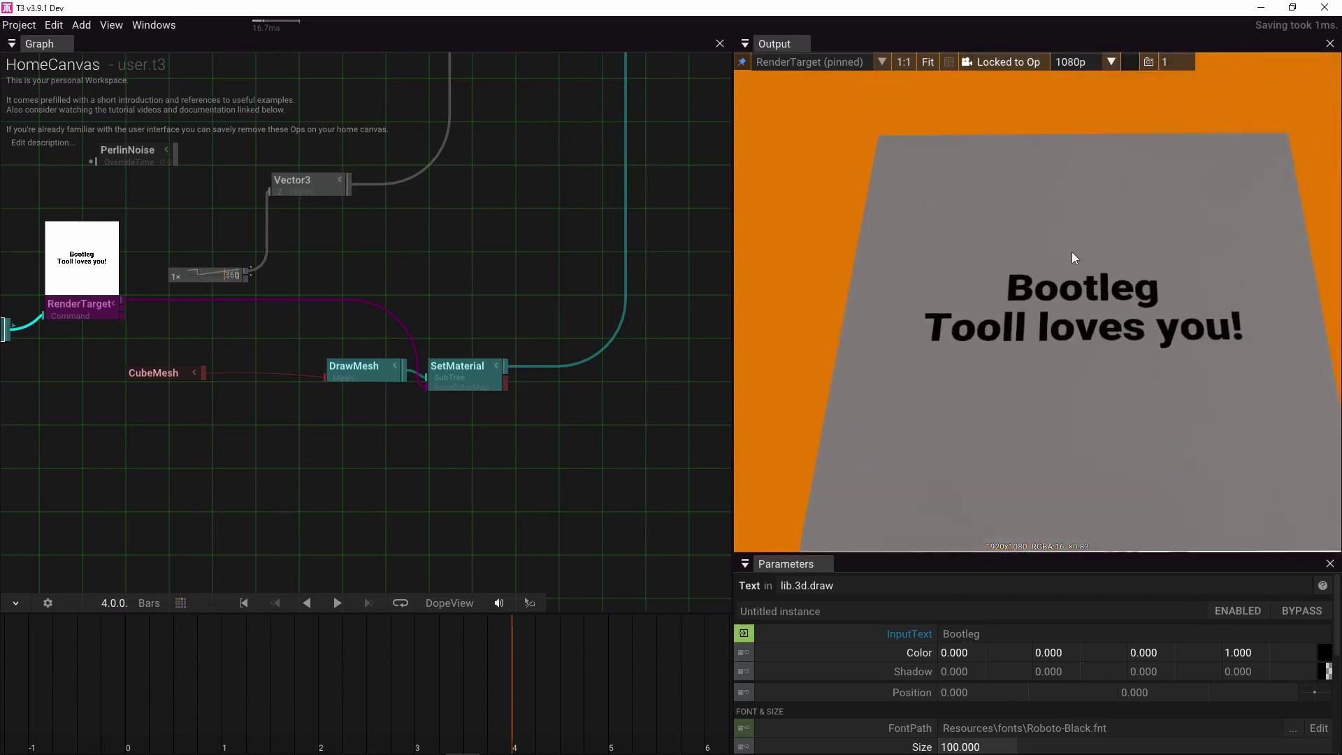
left_click(455, 376)
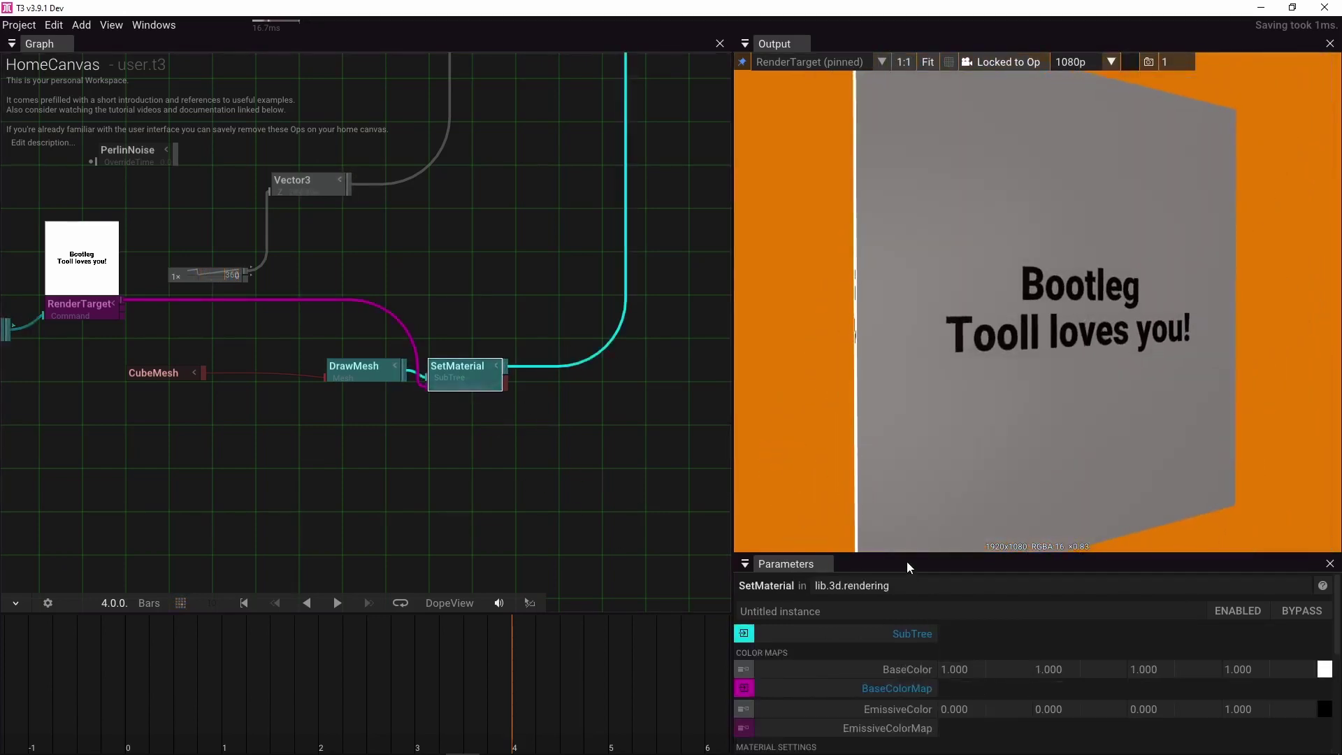
left_click_drag(907, 557, 909, 334)
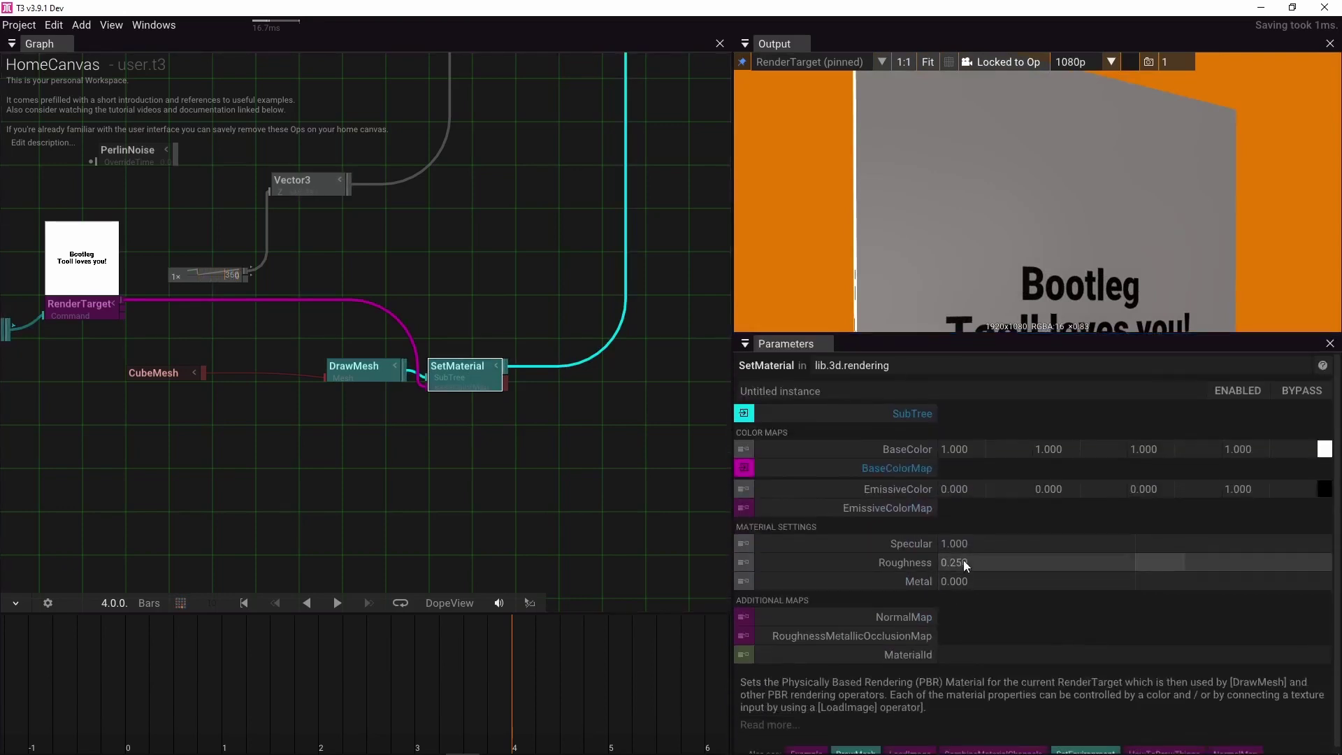
left_click_drag(963, 560, 1034, 556)
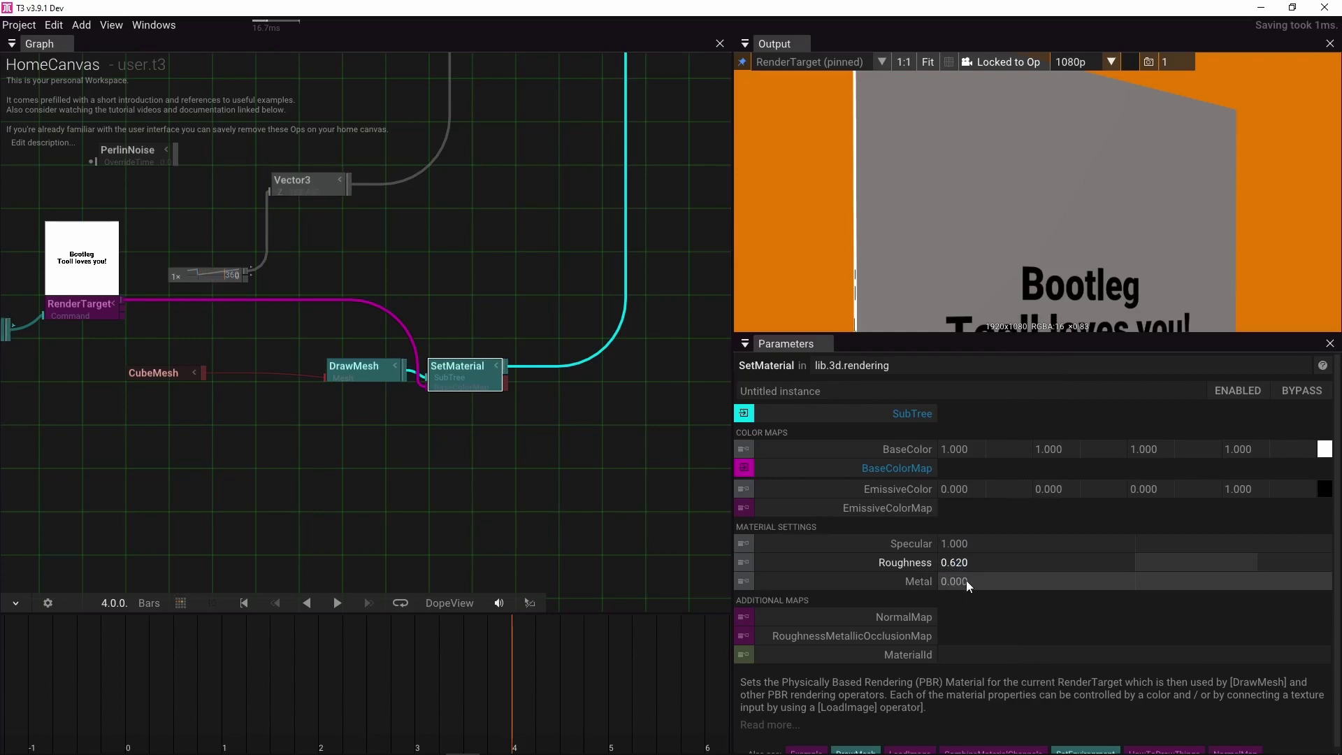
left_click_drag(962, 563, 937, 561)
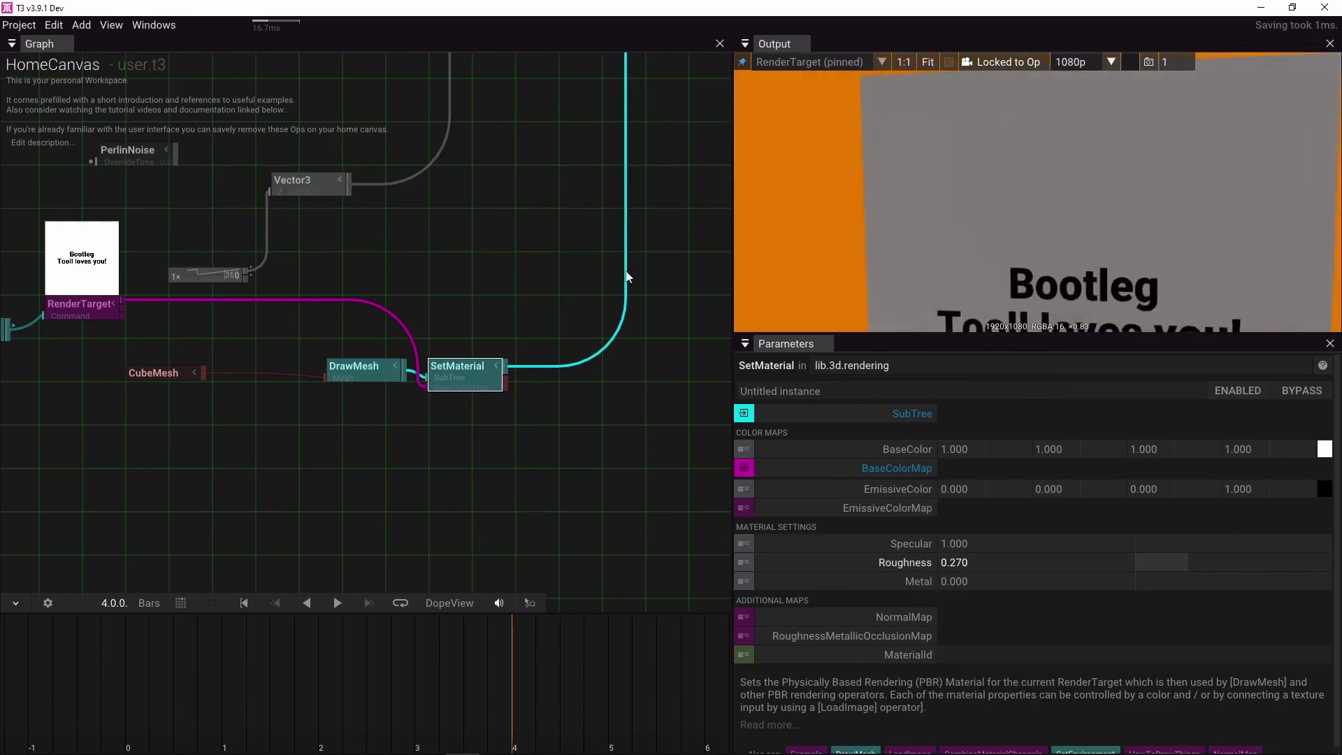
Move the SetEnvironment, Camera and final RenderTarget operators together to the right of the combining Group.
scroll(484, 271, "down", 5)
left_click_drag(594, 335, 485, 375)
left_click_drag(476, 326, 582, 283)
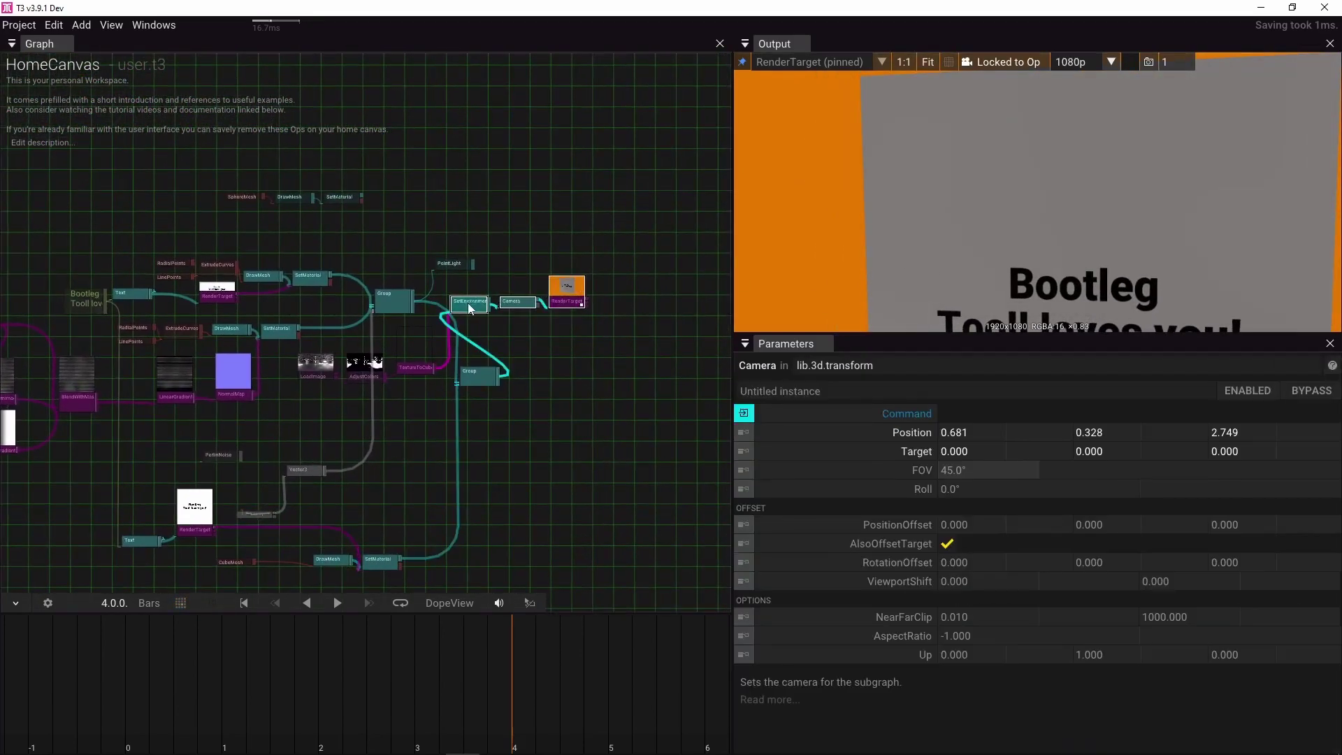
left_click_drag(469, 308, 582, 320)
left_click_drag(540, 465, 567, 333)
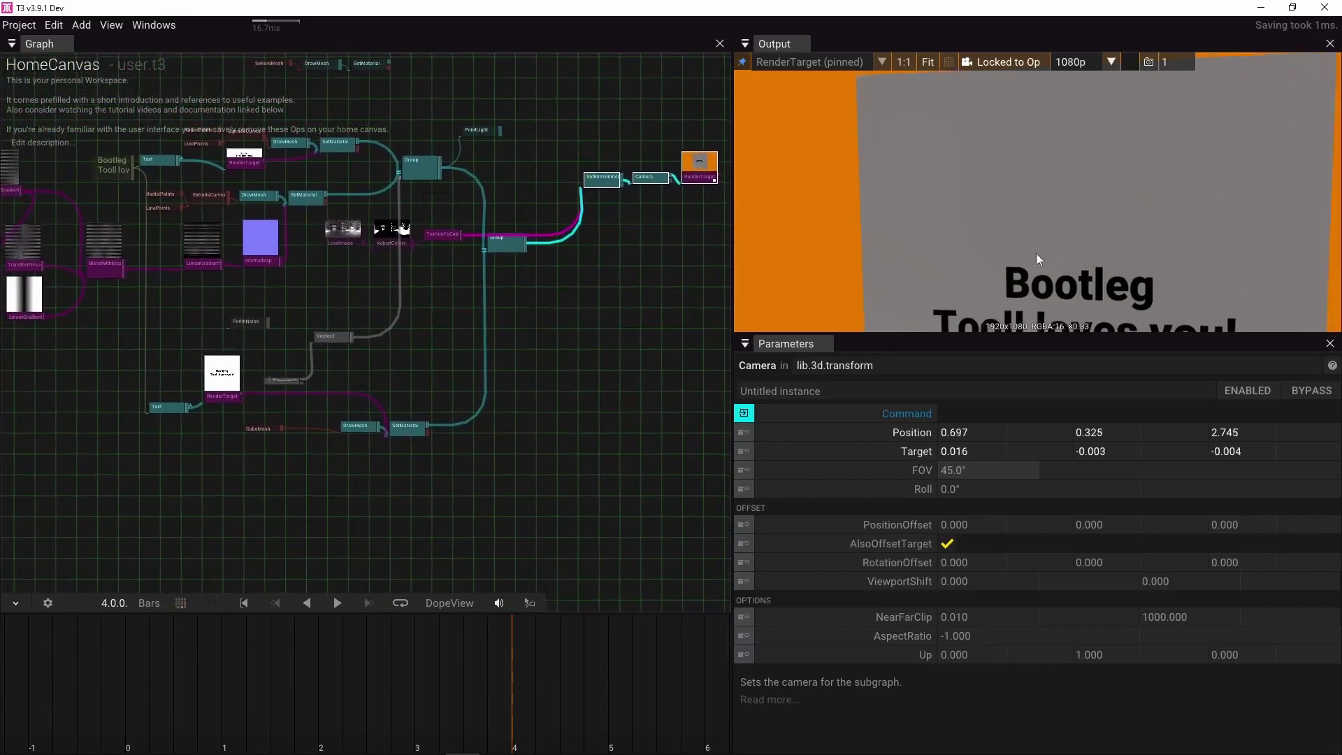
left_click_drag(1036, 253, 1059, 187)
scroll(422, 400, "up", 3)
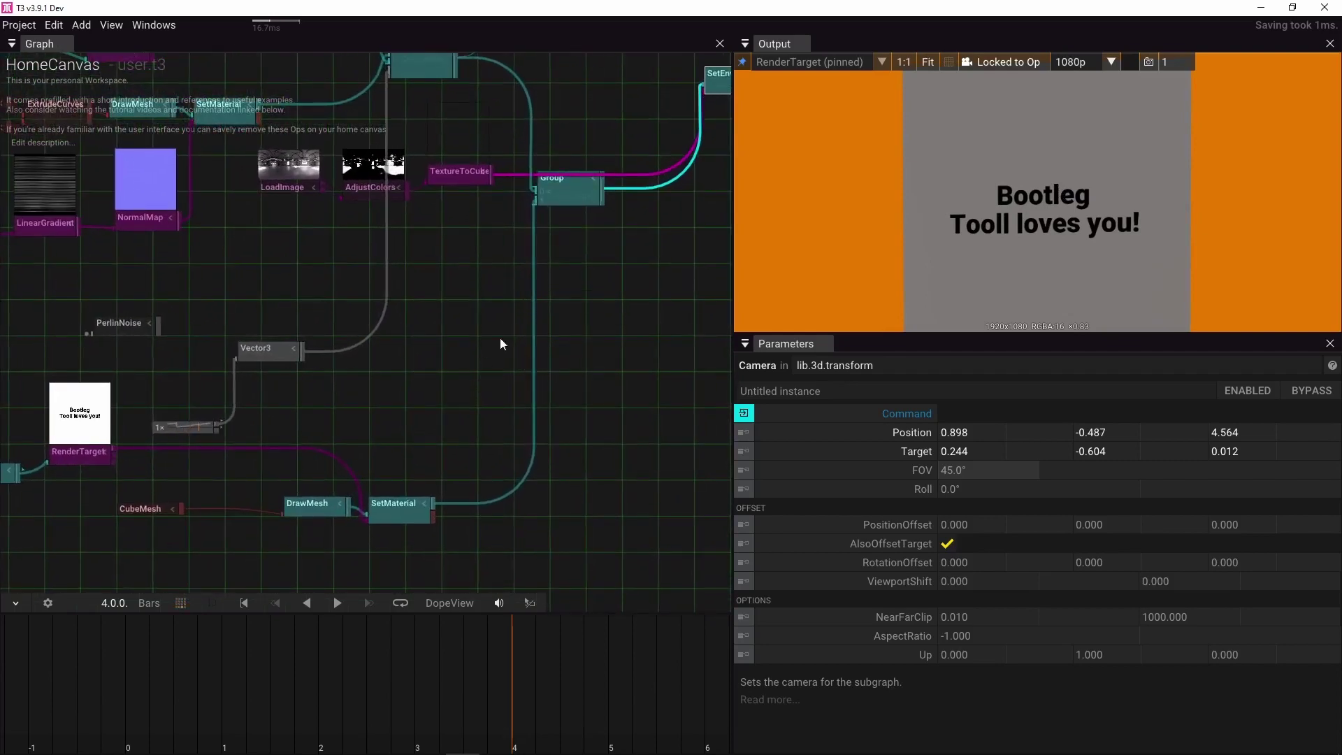
left_click(567, 192)
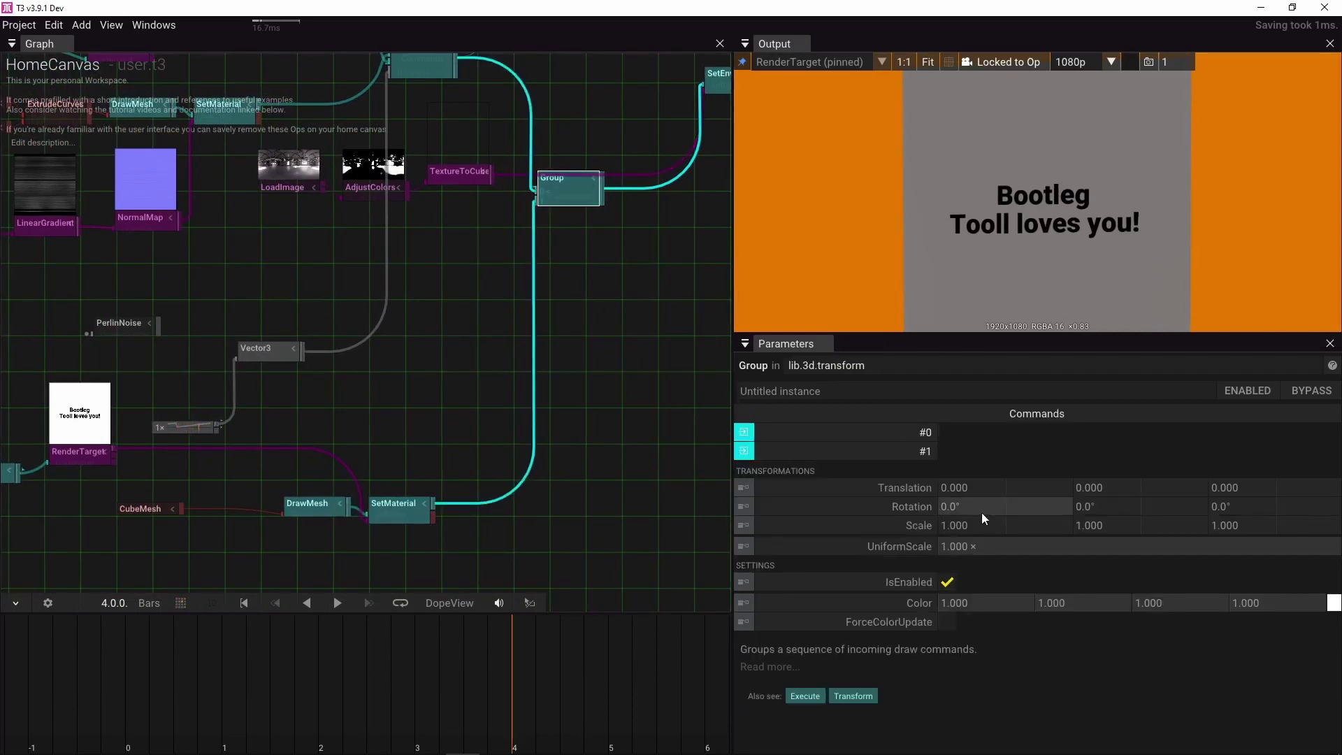
left_click_drag(973, 488, 947, 470)
right_click(749, 484)
left_click(770, 487)
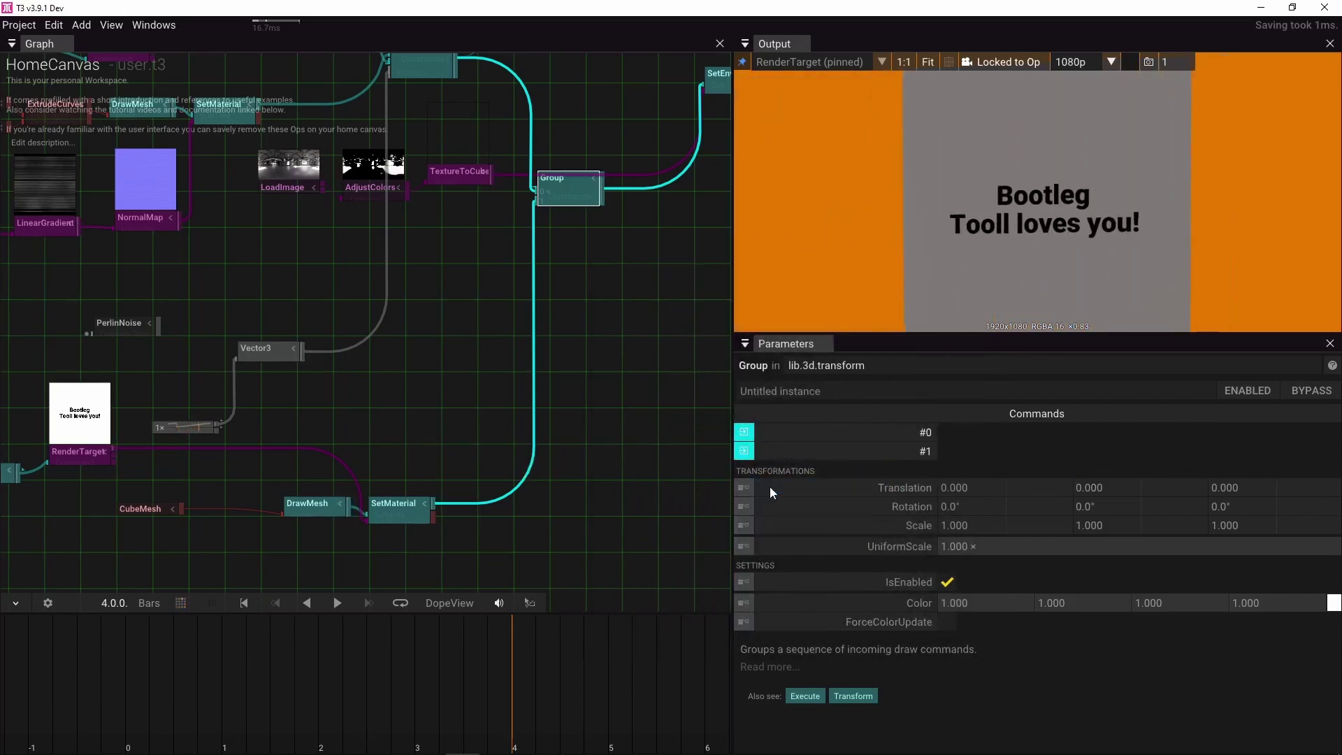
Insert a Transform after the cube's SetMaterial and set its X Translation to -0.840.
left_click(386, 509)
key("Tab")
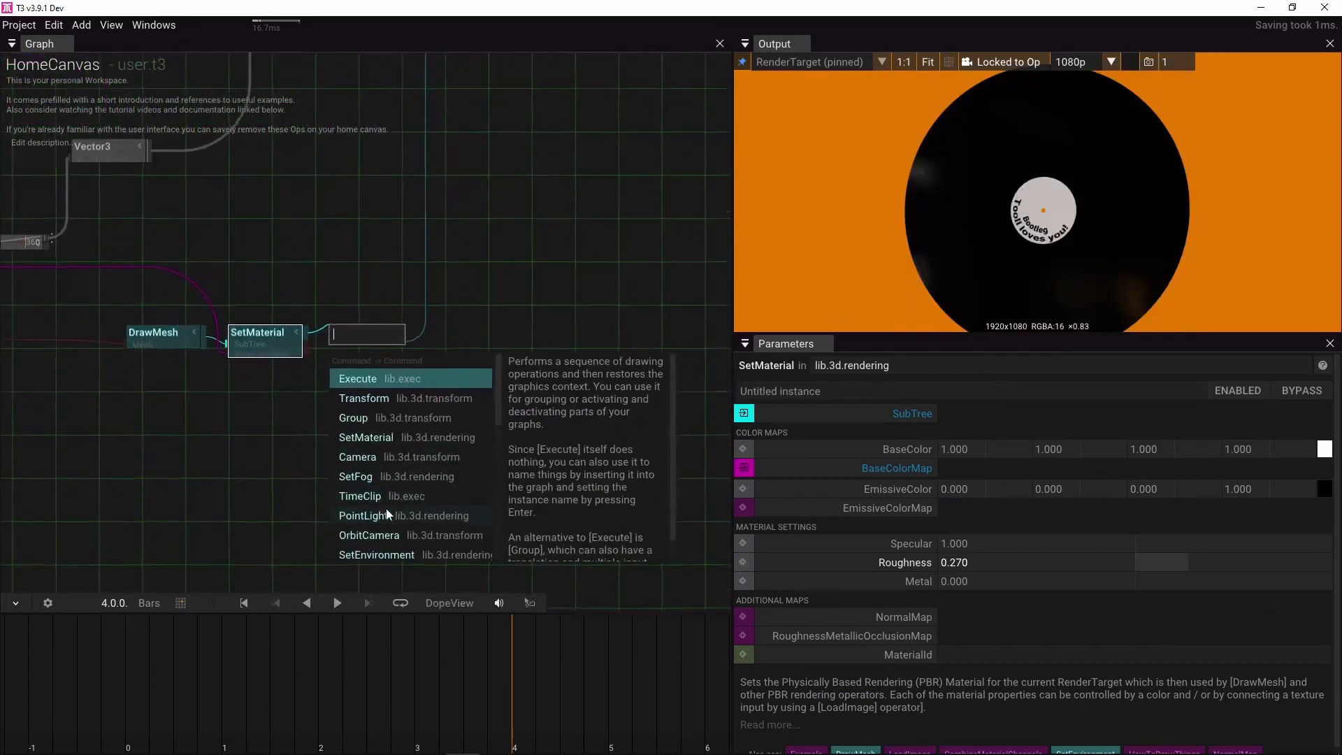
type("tr")
left_click(389, 380)
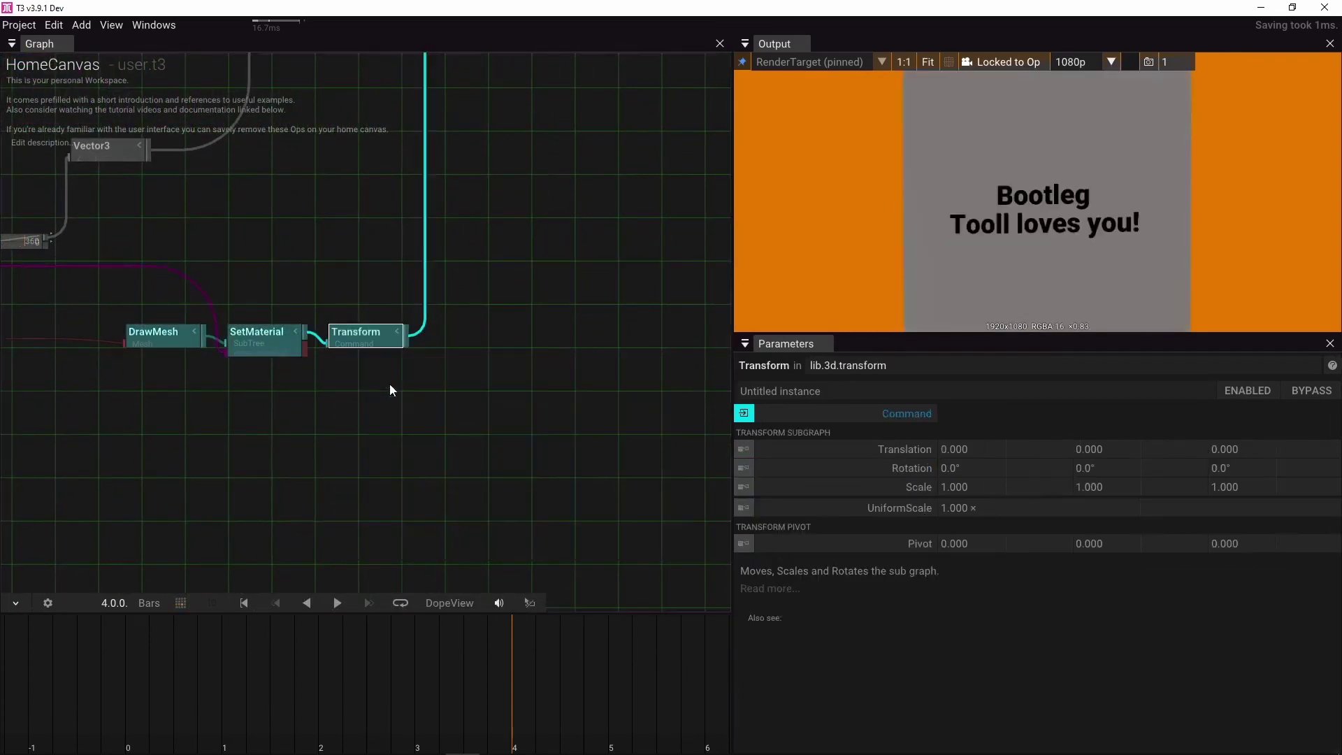
left_click_drag(932, 450, 717, 441)
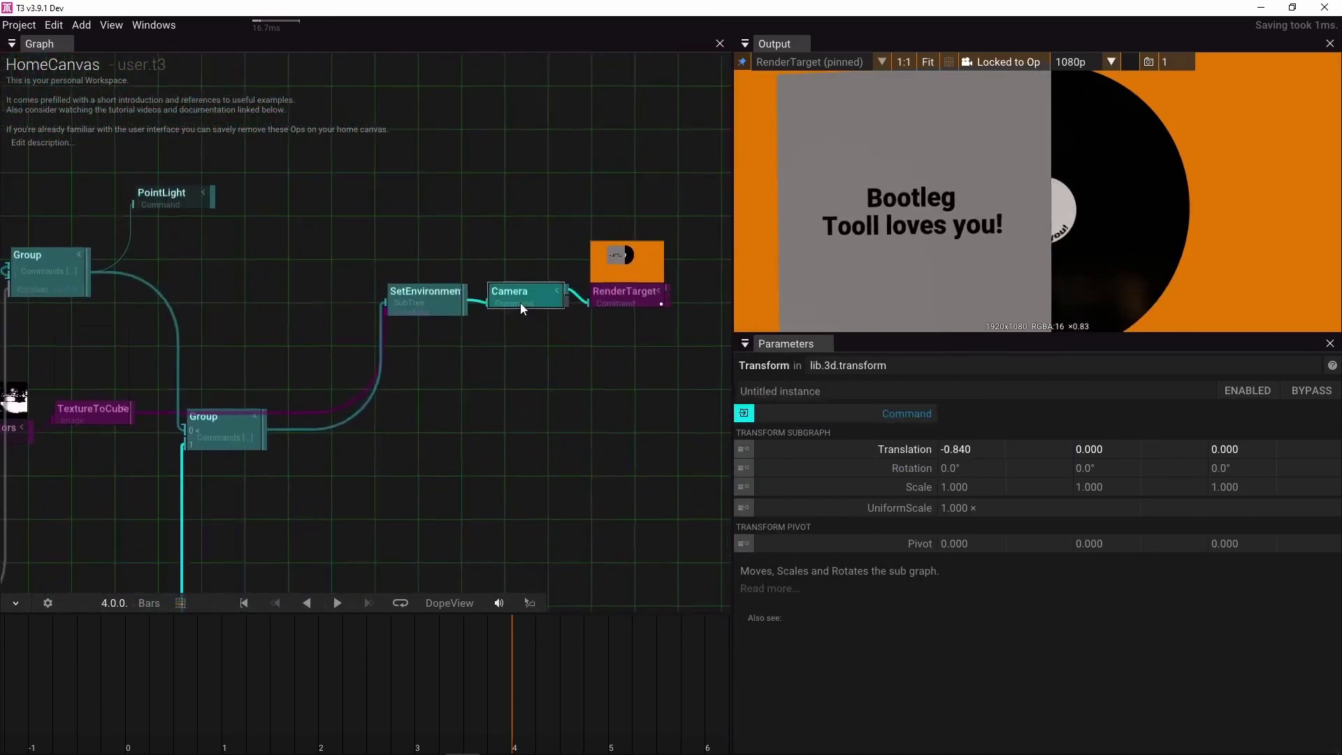
Reset the Camera to Position 0, 0, 2.414 and Target 0, 0, 0, and fit the image in the output view.
left_click(521, 309)
scroll(951, 200, "down", 3)
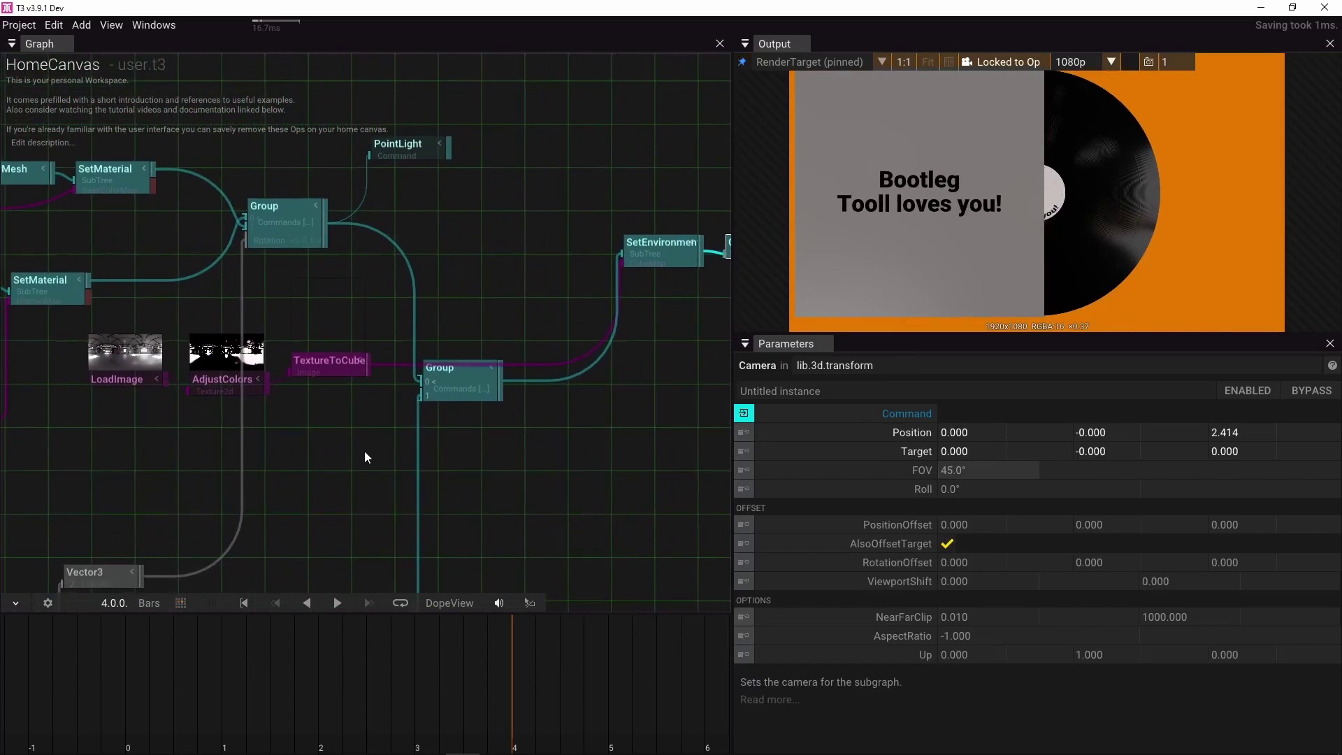
left_click_drag(300, 460, 457, 455)
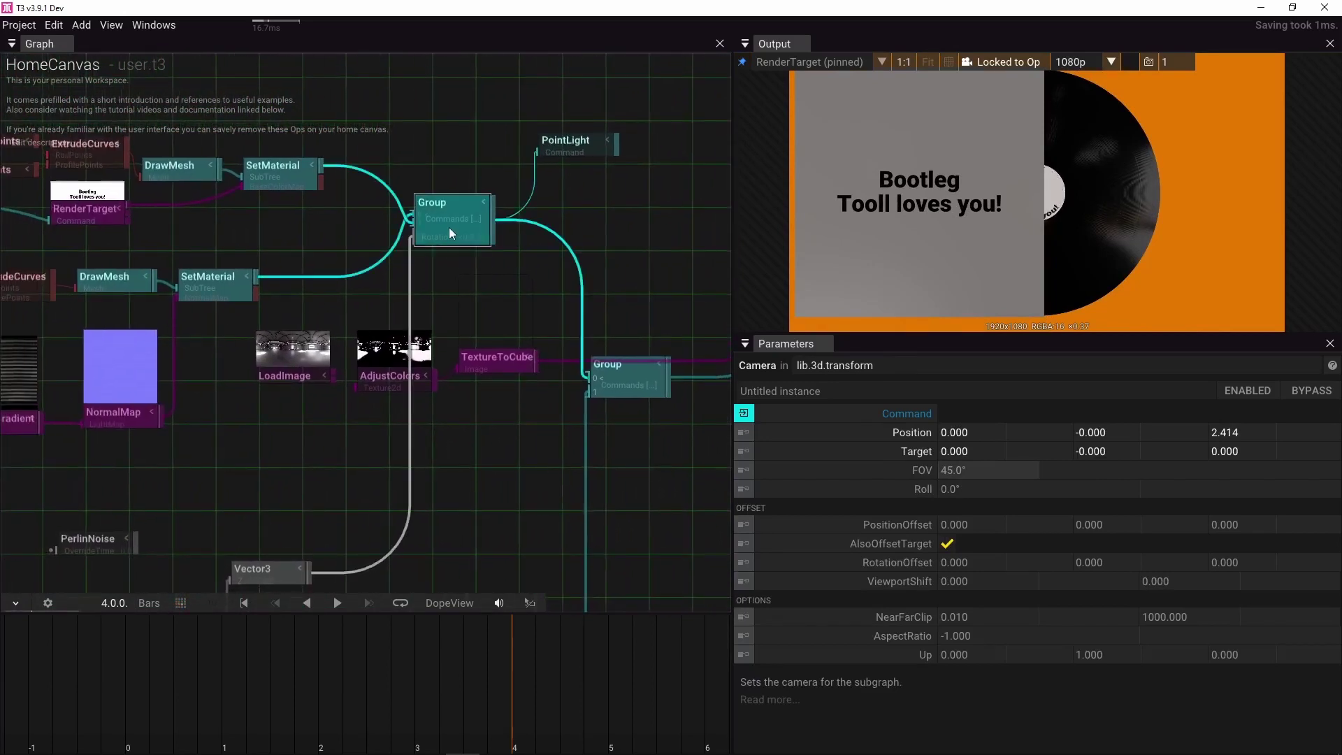
left_click(448, 228)
left_click_drag(974, 488, 796, 489)
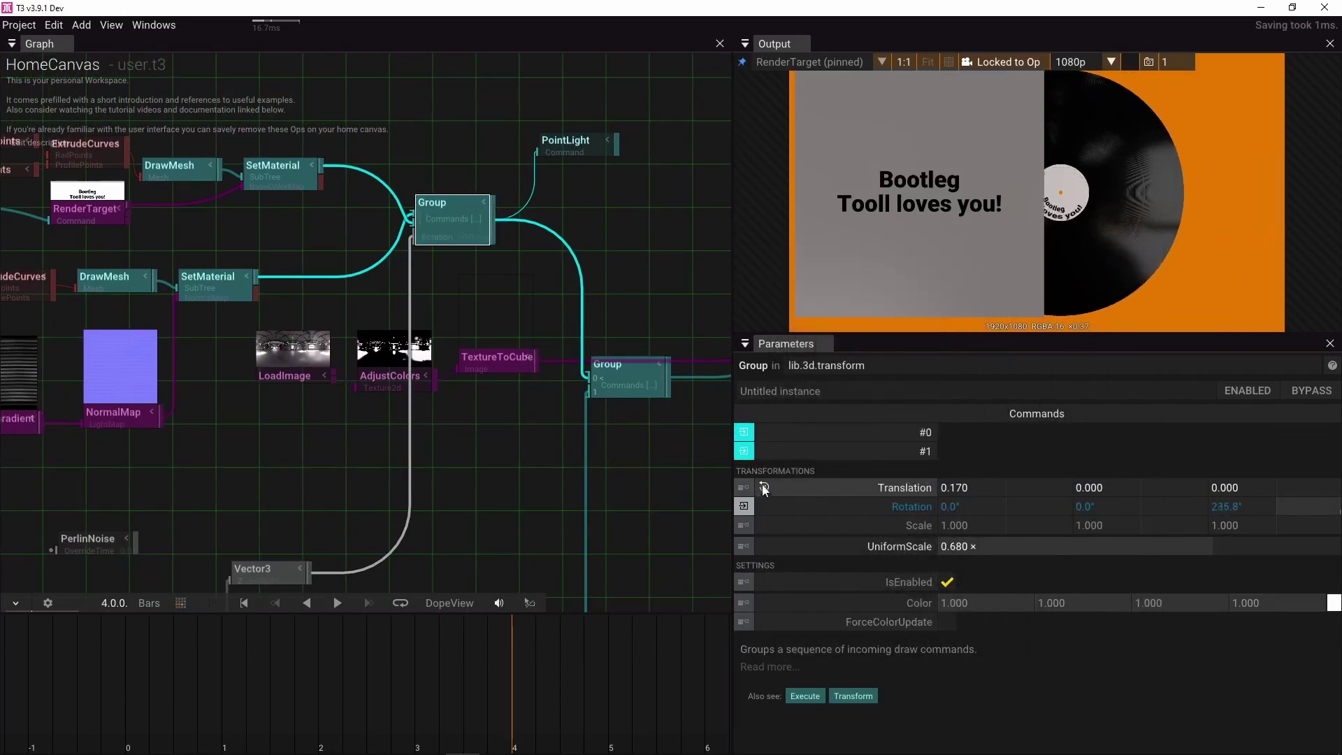
Reset the Translation of the sleeve's Transform to its default.
left_click_drag(416, 530, 433, 341)
left_click(559, 501)
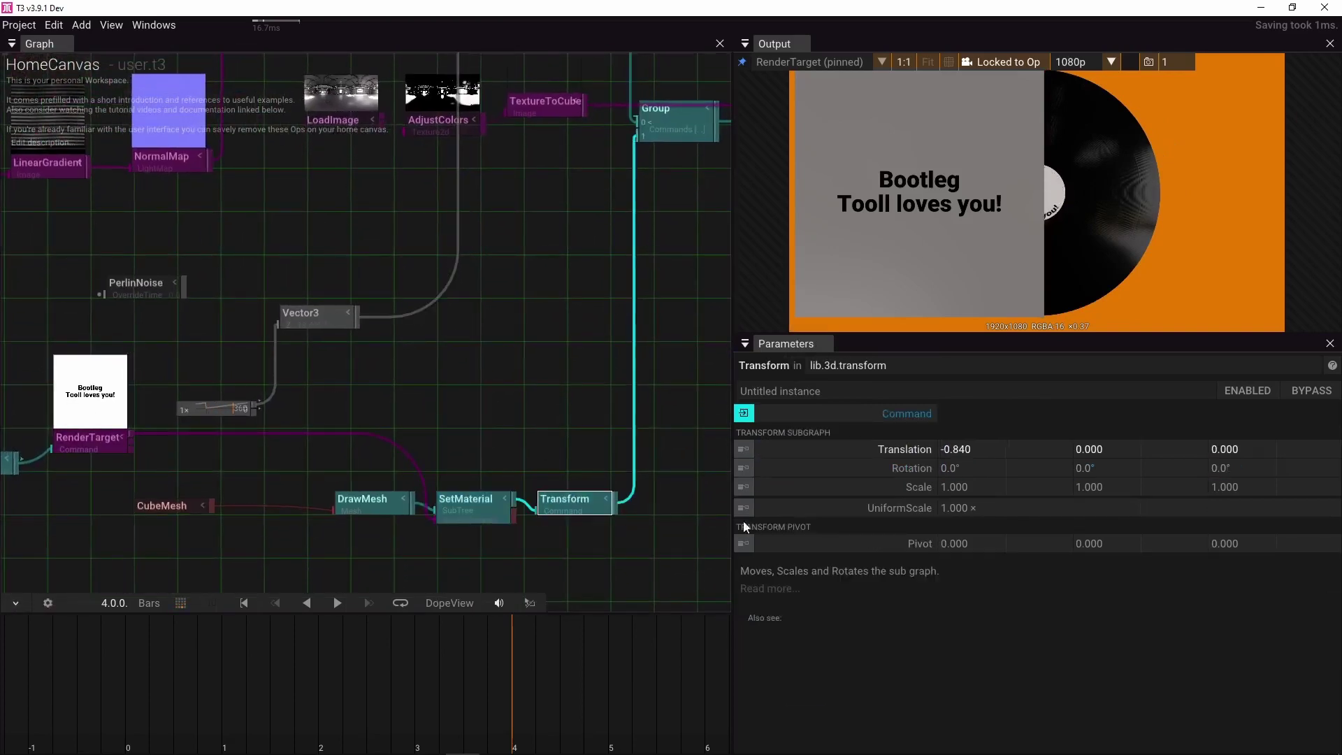
left_click(764, 448)
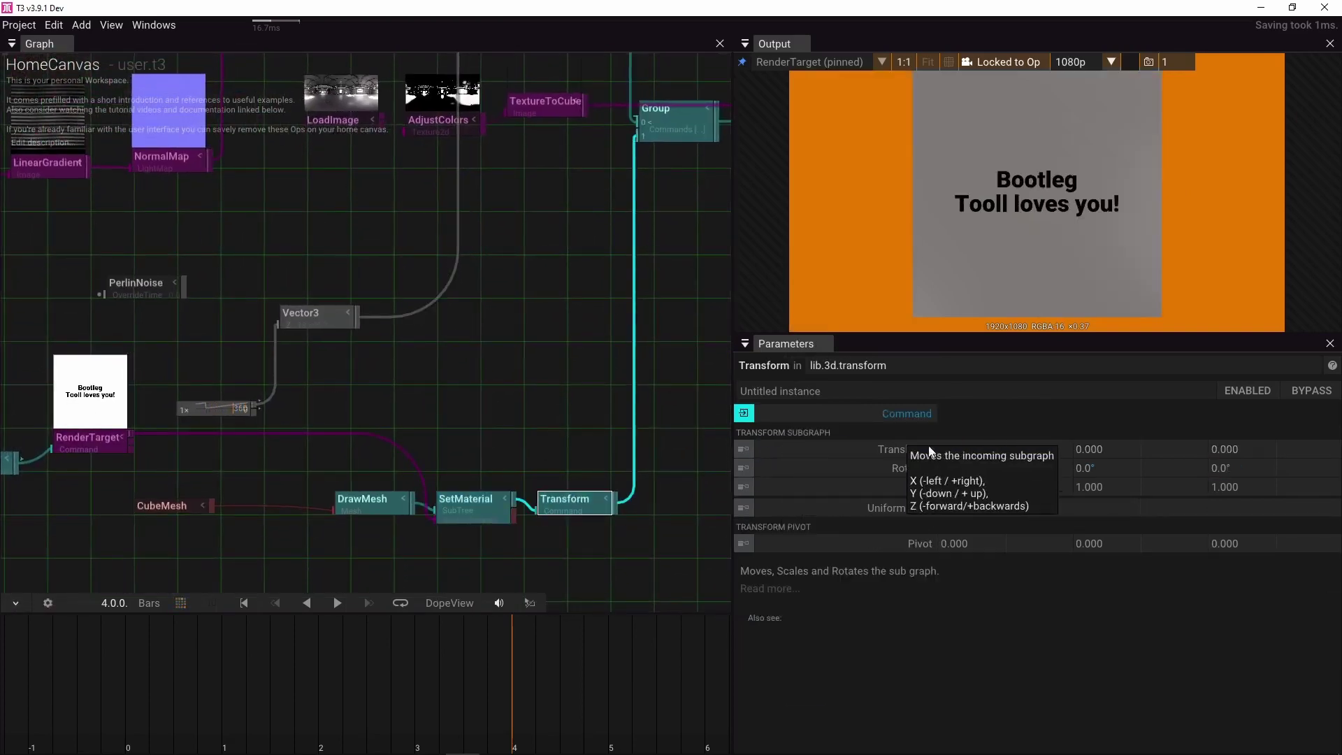
Set the X Translation of the record's Group to 0.540 so the vinyl slides out of the sleeve.
left_click_drag(598, 231, 534, 412)
left_click(439, 140)
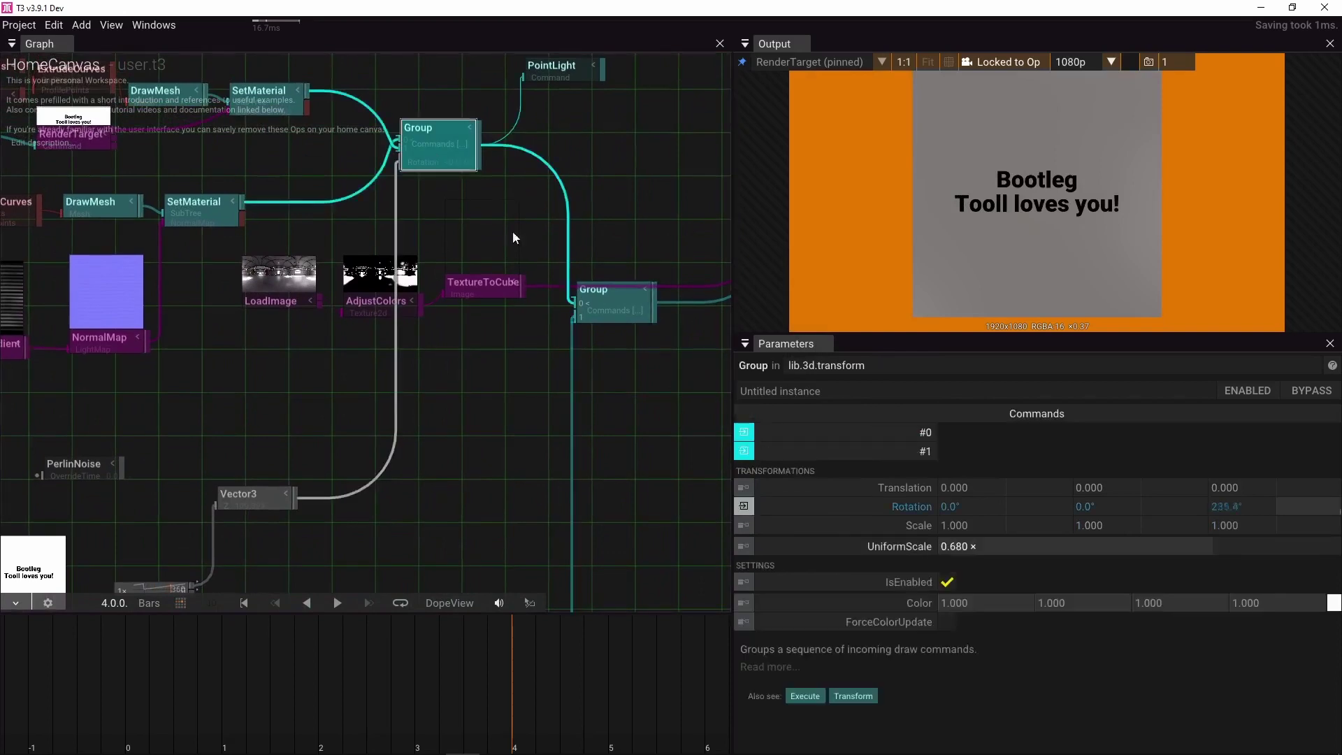
left_click_drag(950, 490, 1113, 478)
Set the X Translation of the Group combining record and sleeve to -0.410.
left_click_drag(462, 502, 492, 317)
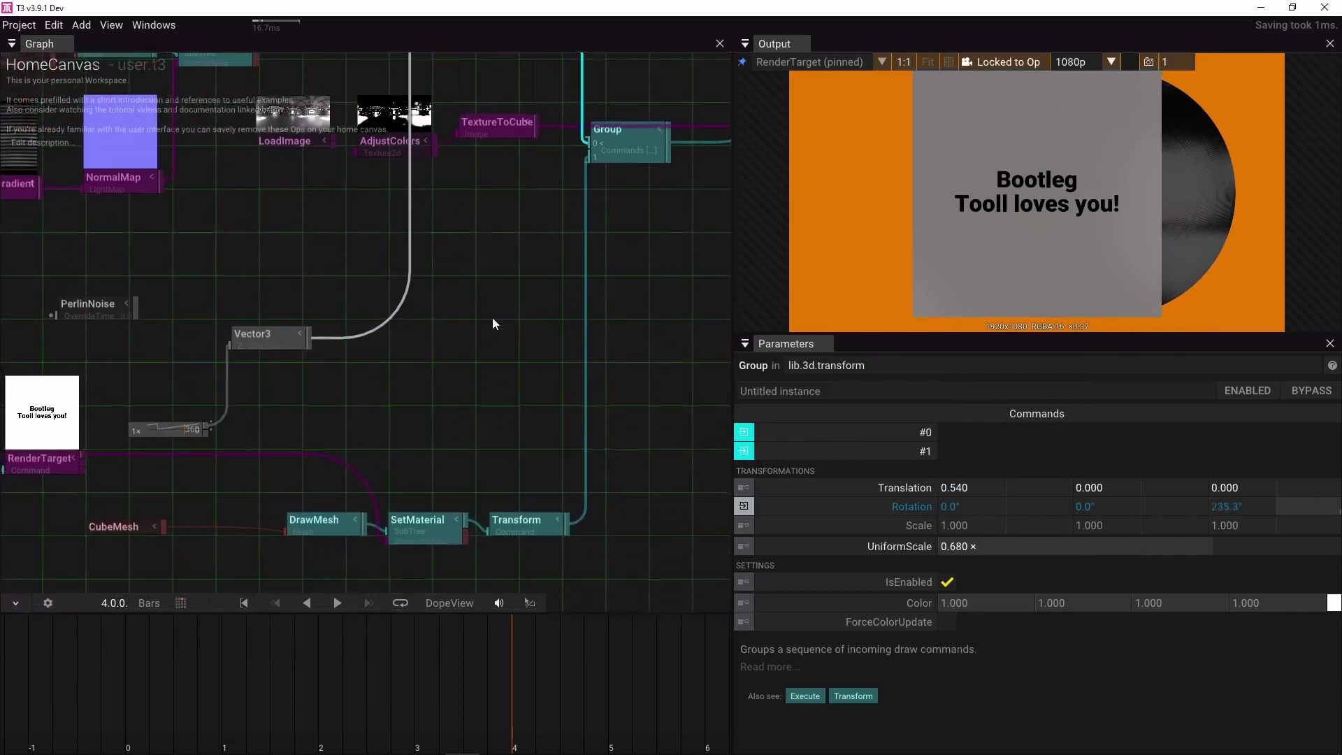
left_click(612, 158)
left_click_drag(932, 488, 828, 494)
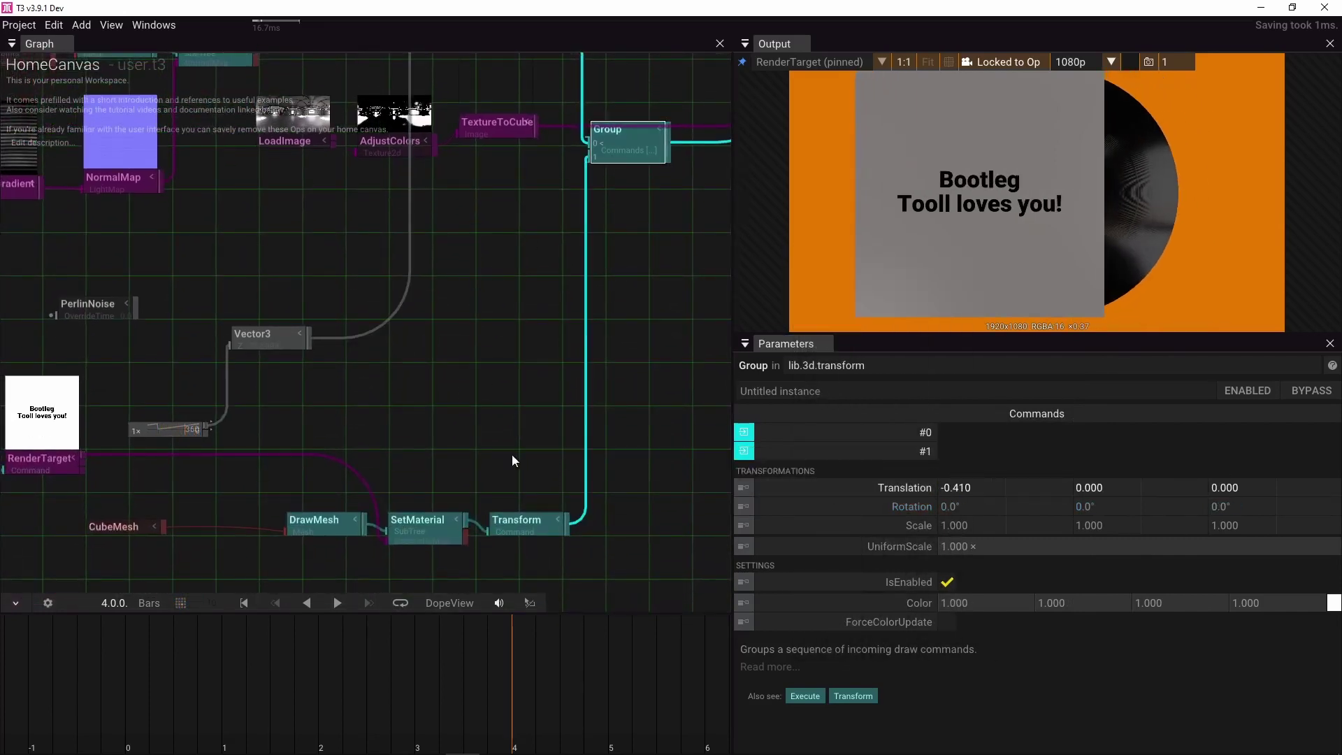
Fit the rendered image in the output view and enlarge the Output panel.
left_click(904, 62)
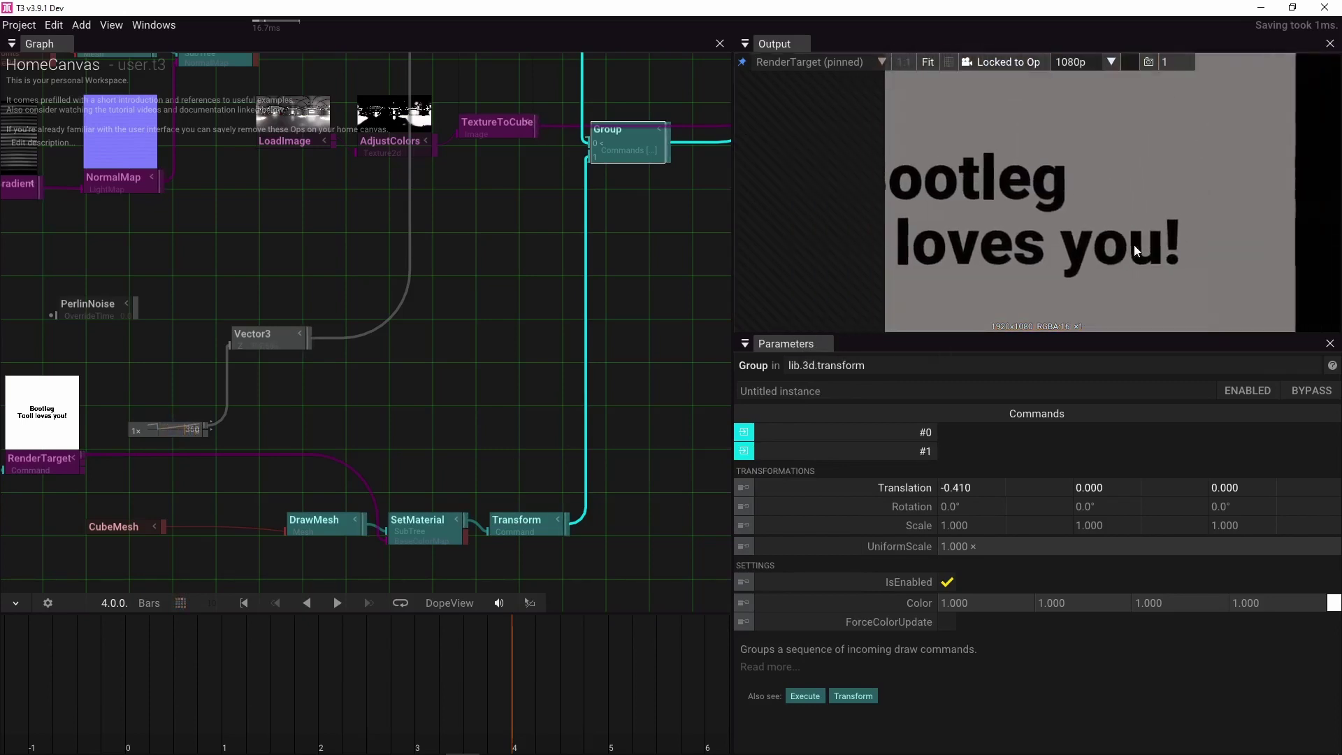
key("f")
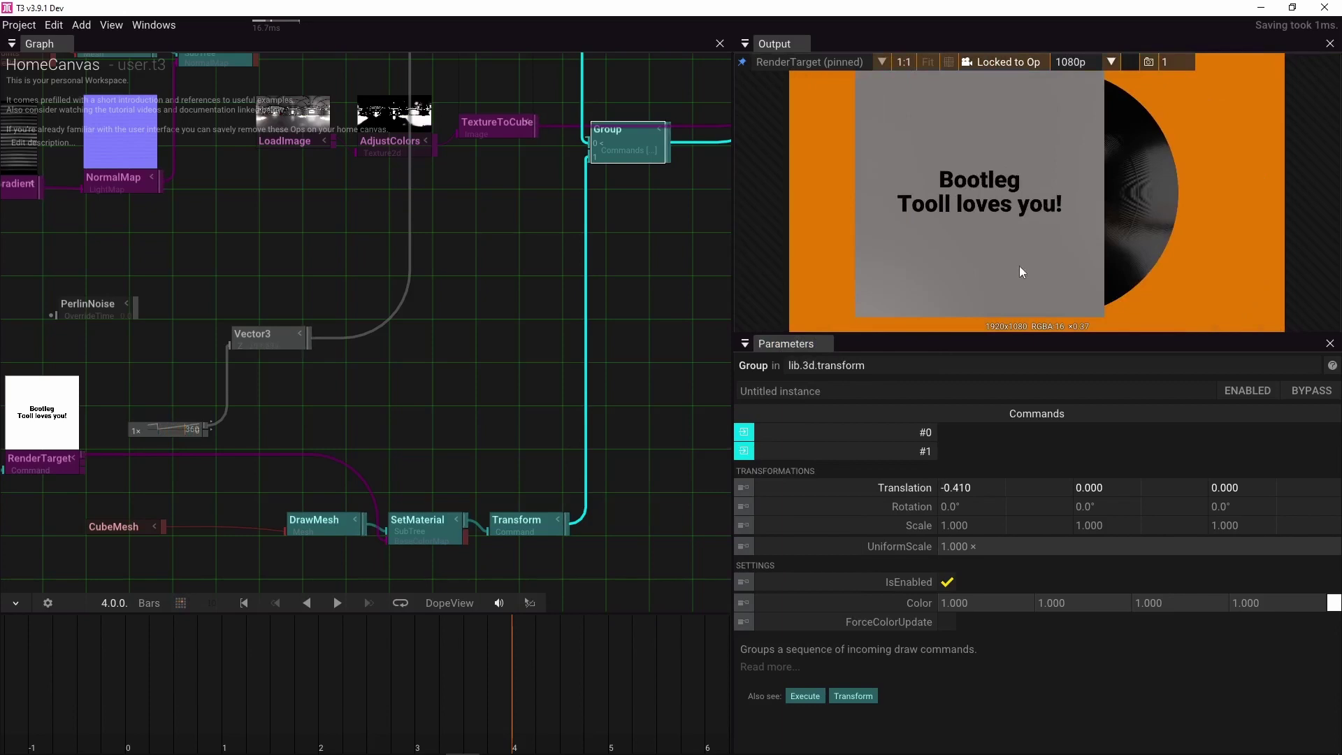
left_click_drag(980, 337, 968, 540)
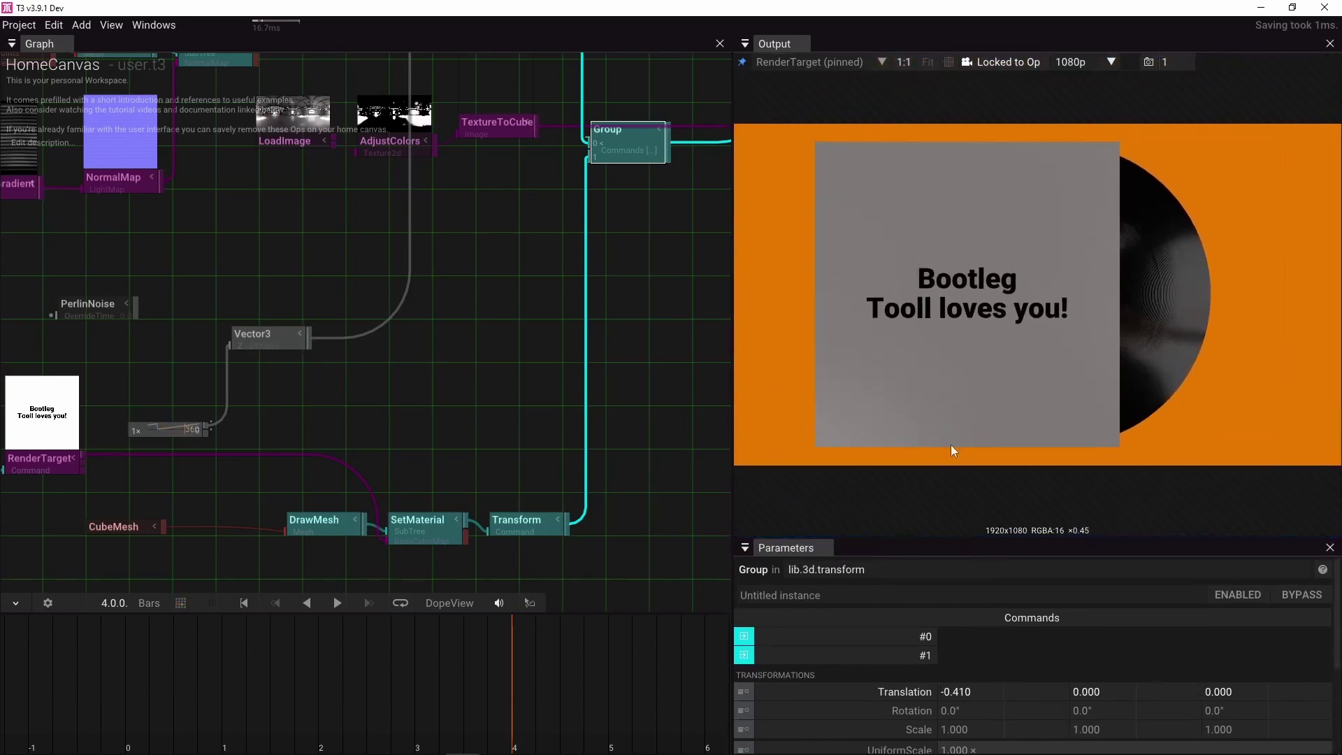
Set the X Translation of the sleeve's Transform to -0.360 to uncover more of the record.
left_click_drag(376, 365, 533, 346)
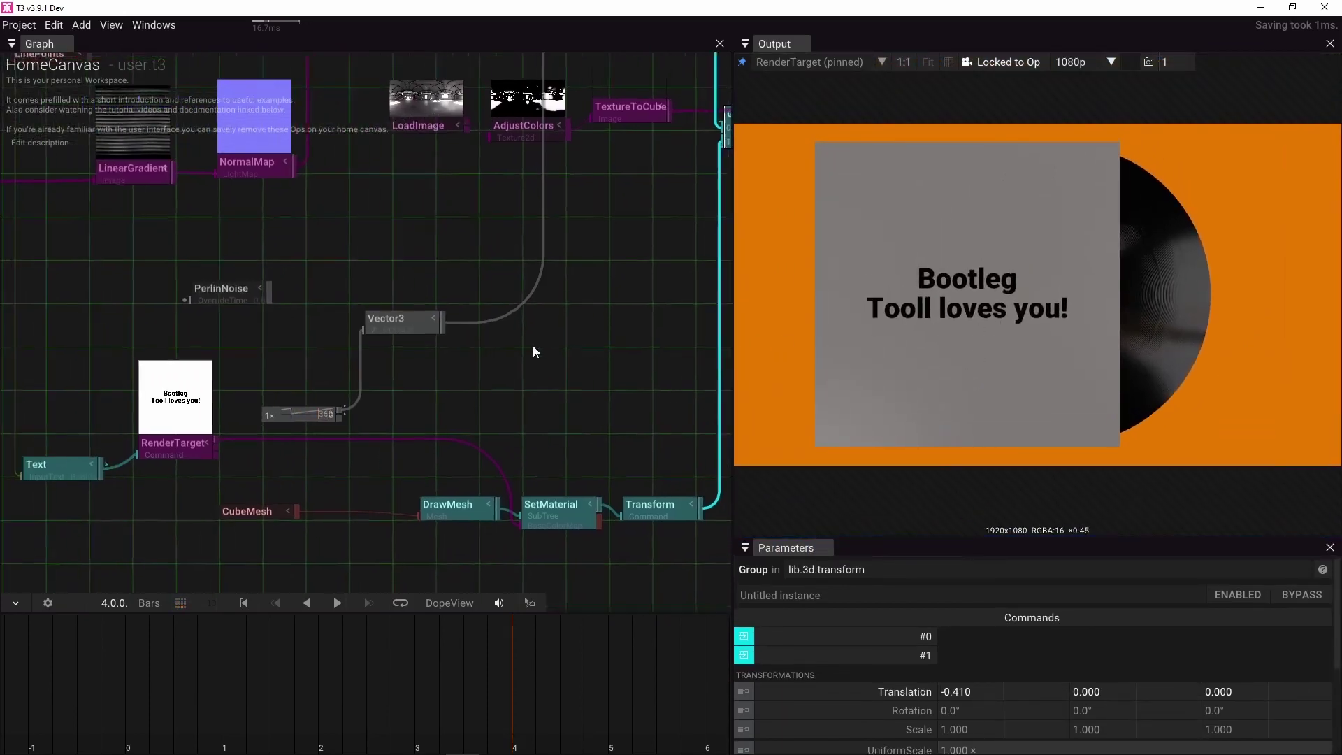
left_click_drag(449, 401, 513, 387)
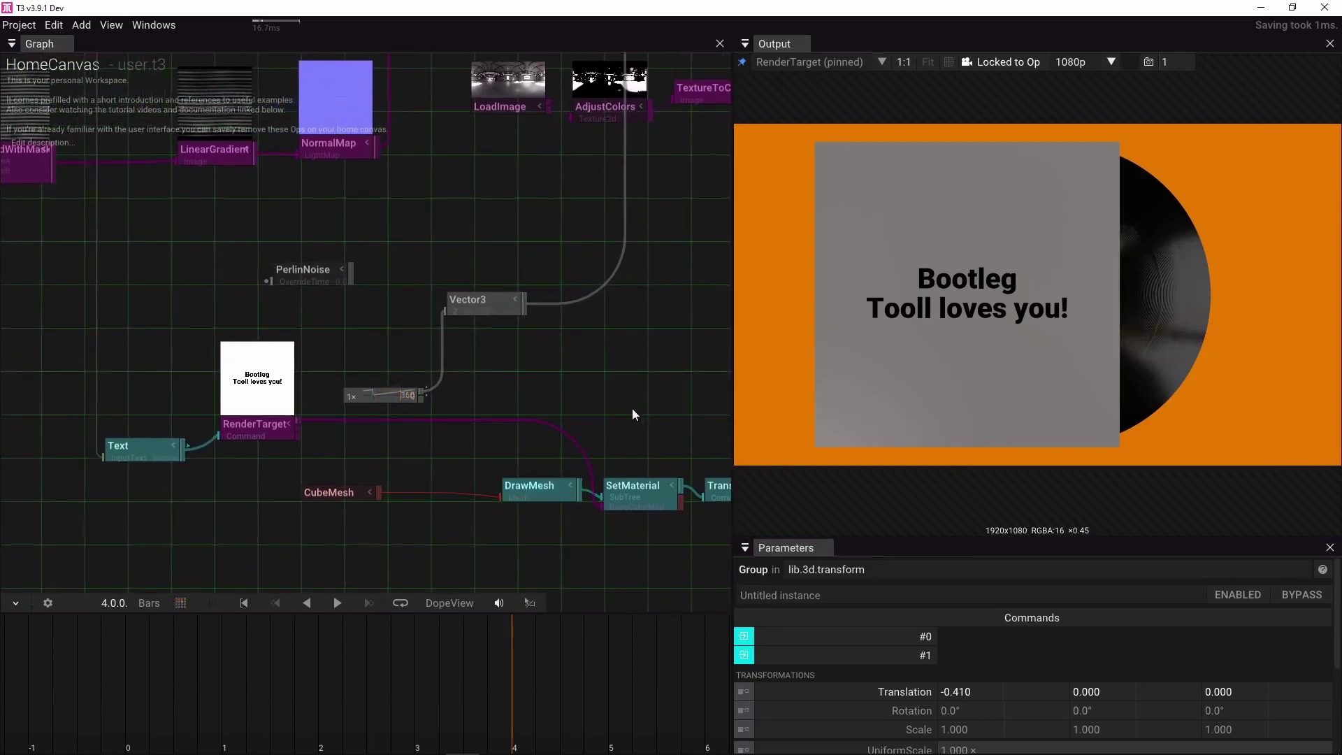
left_click_drag(632, 411, 450, 408)
left_click(556, 487)
left_click_drag(1006, 654, 869, 651)
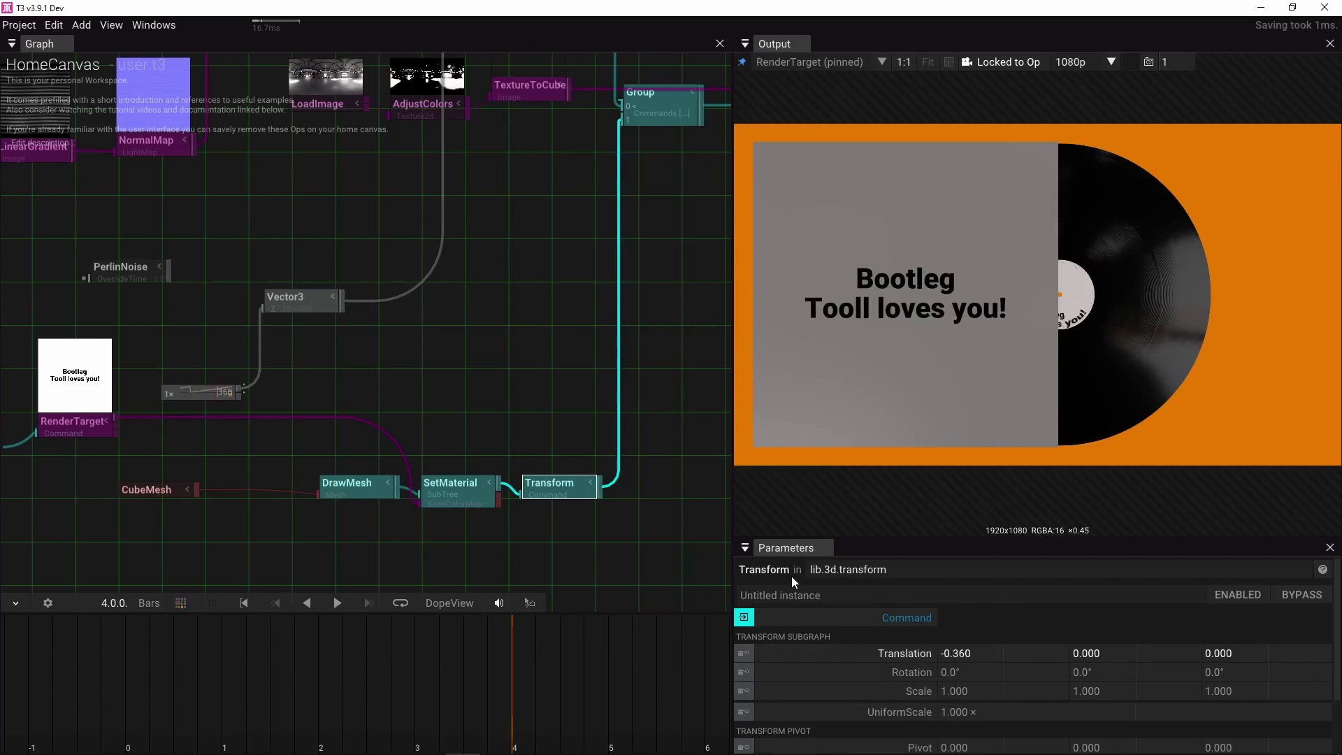
left_click_drag(483, 259, 578, 432)
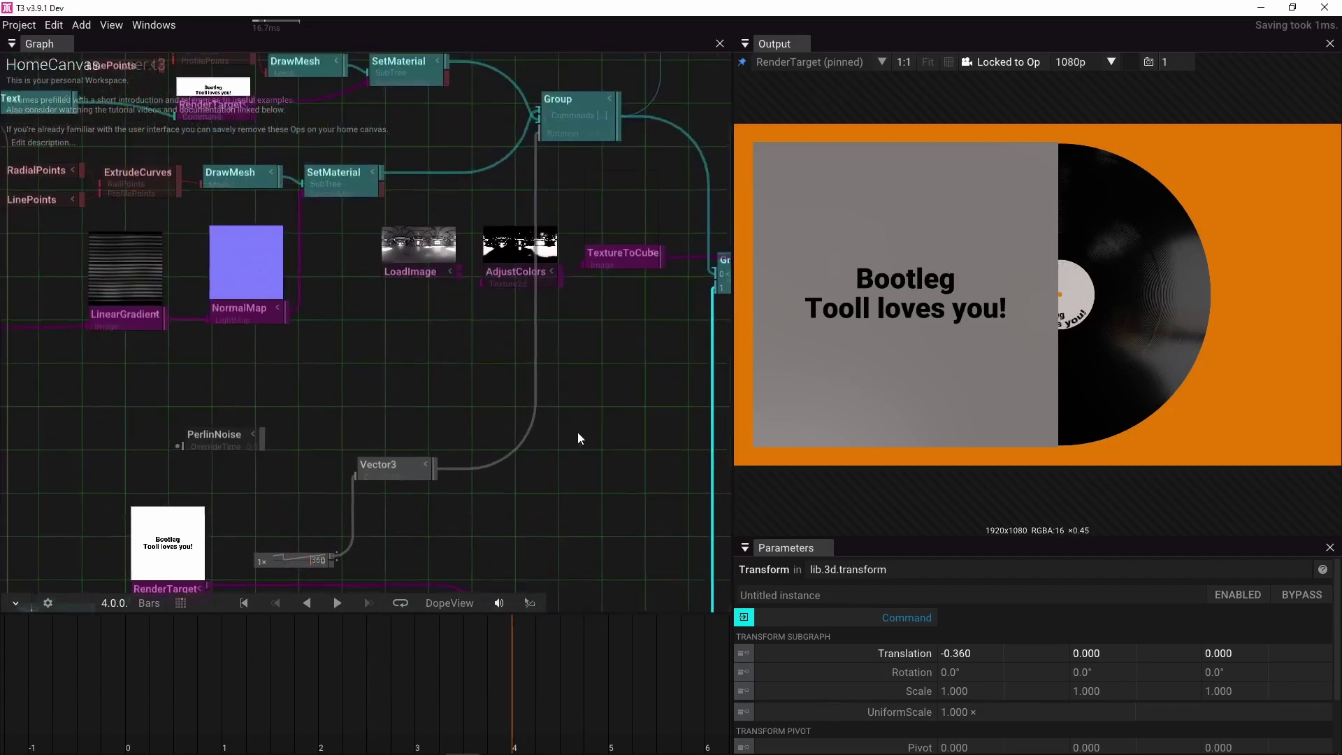
left_click_drag(392, 300, 572, 476)
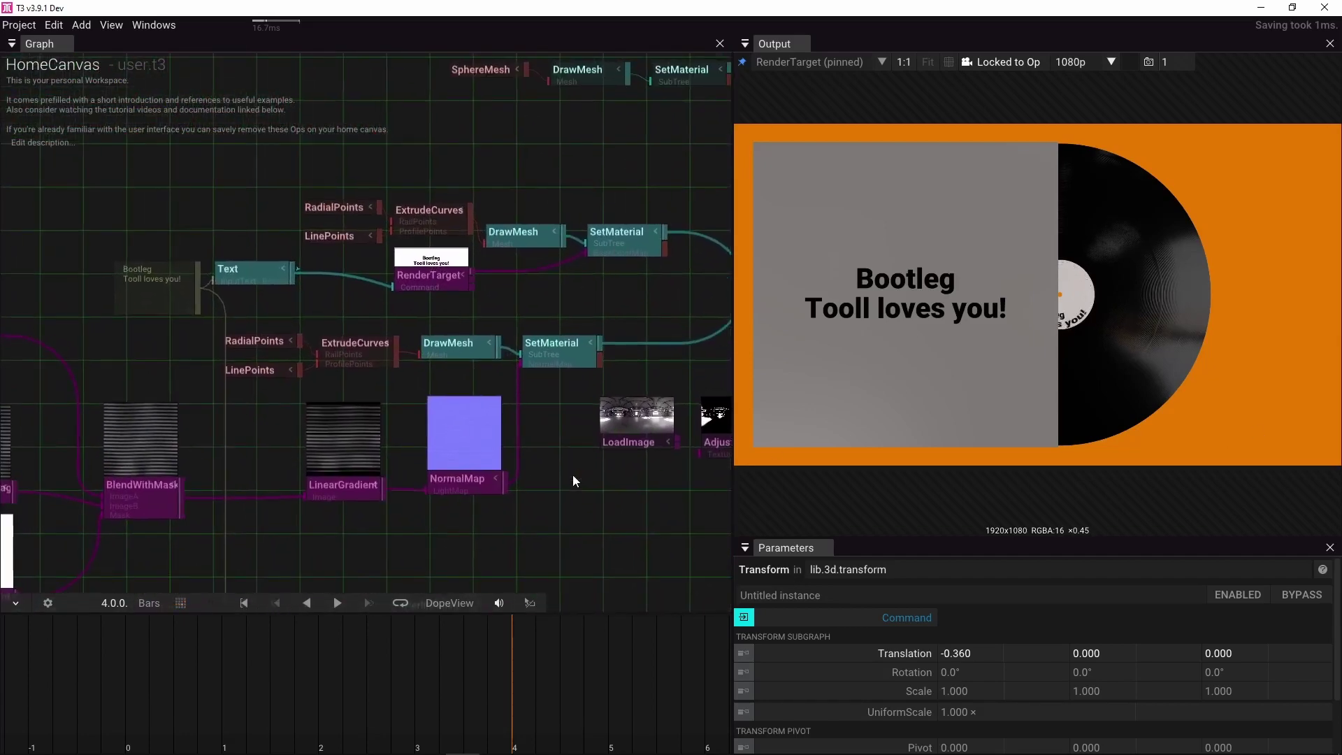
scroll(572, 475, "down", 3)
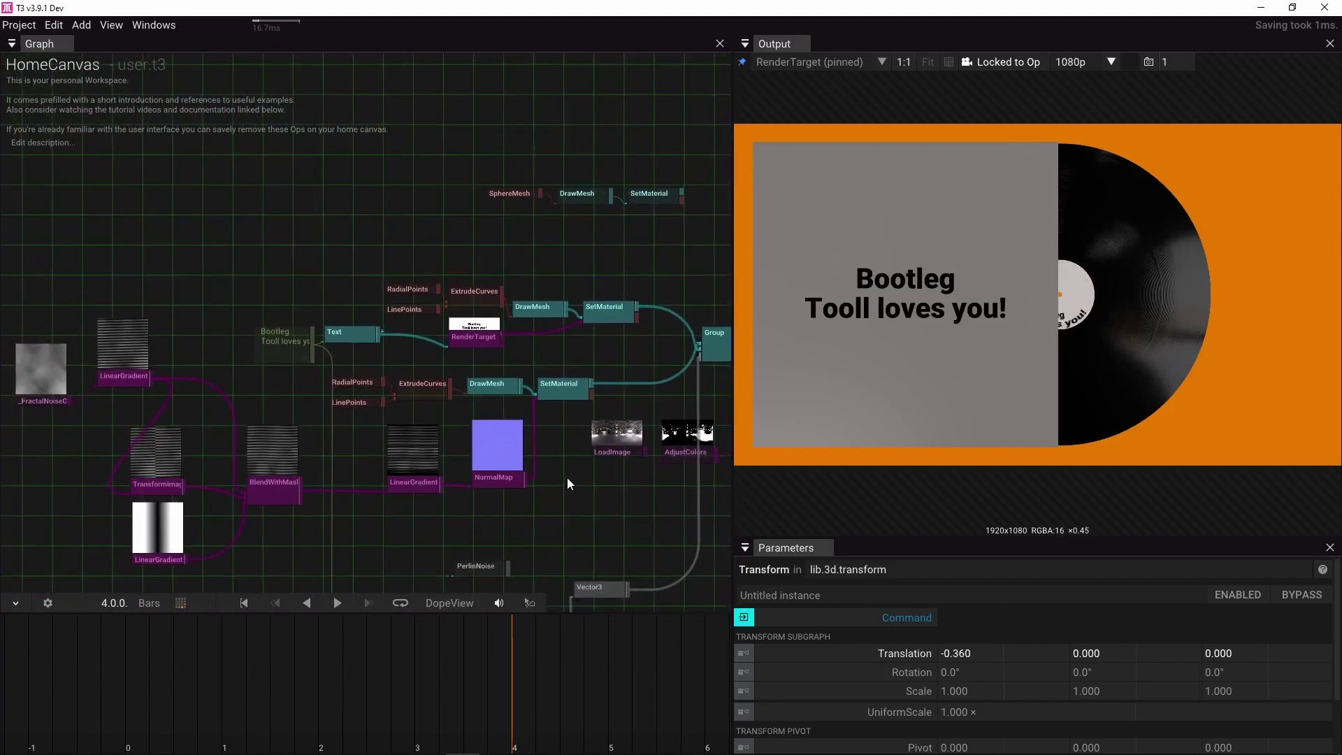